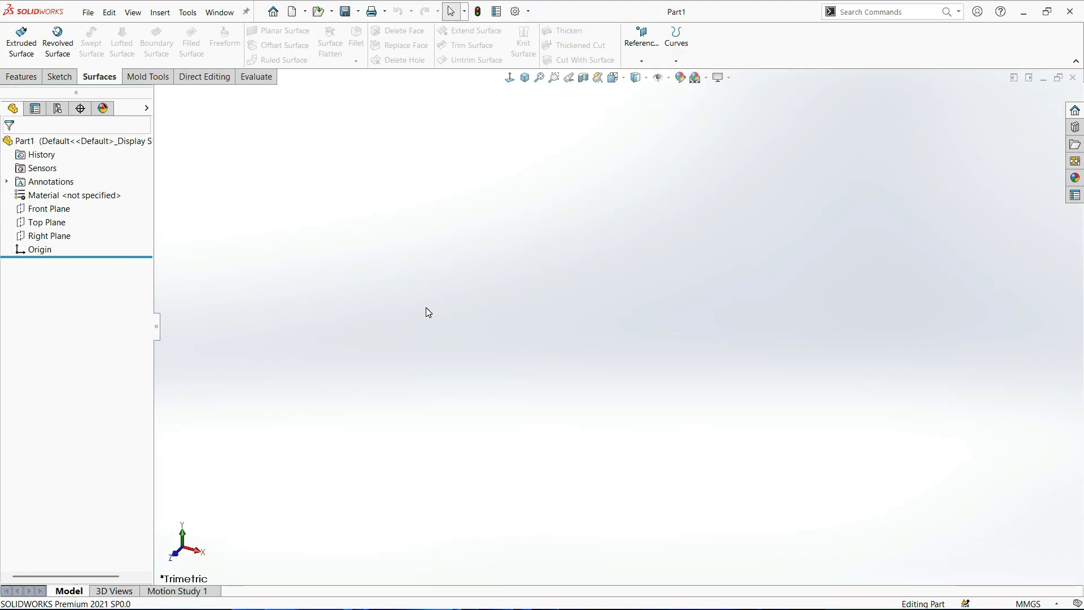
Close the open empty part document.
click(426, 325)
click(1073, 77)
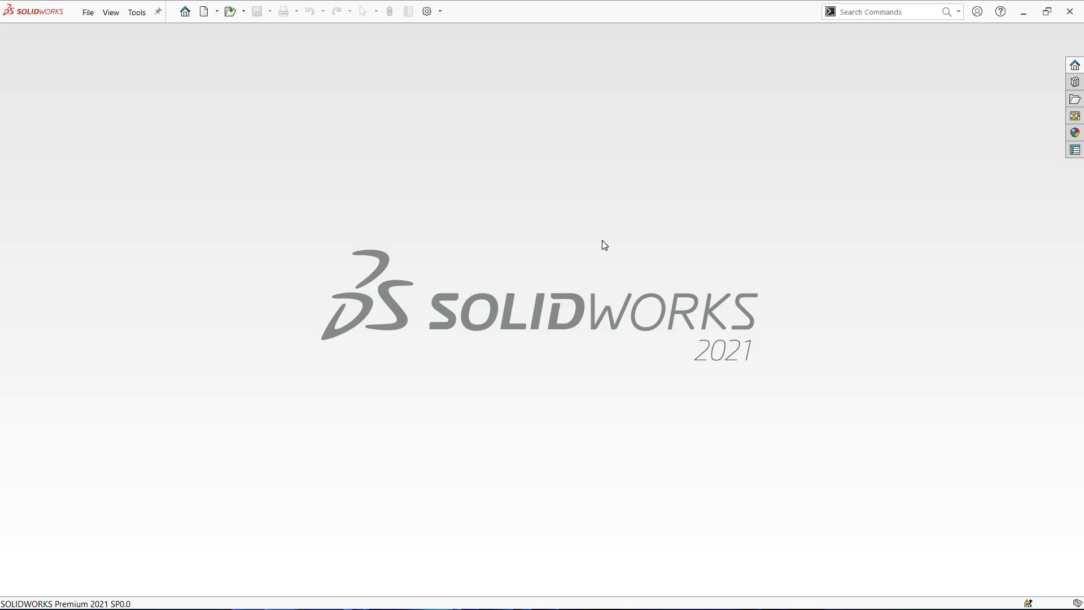
key(ctrl+n)
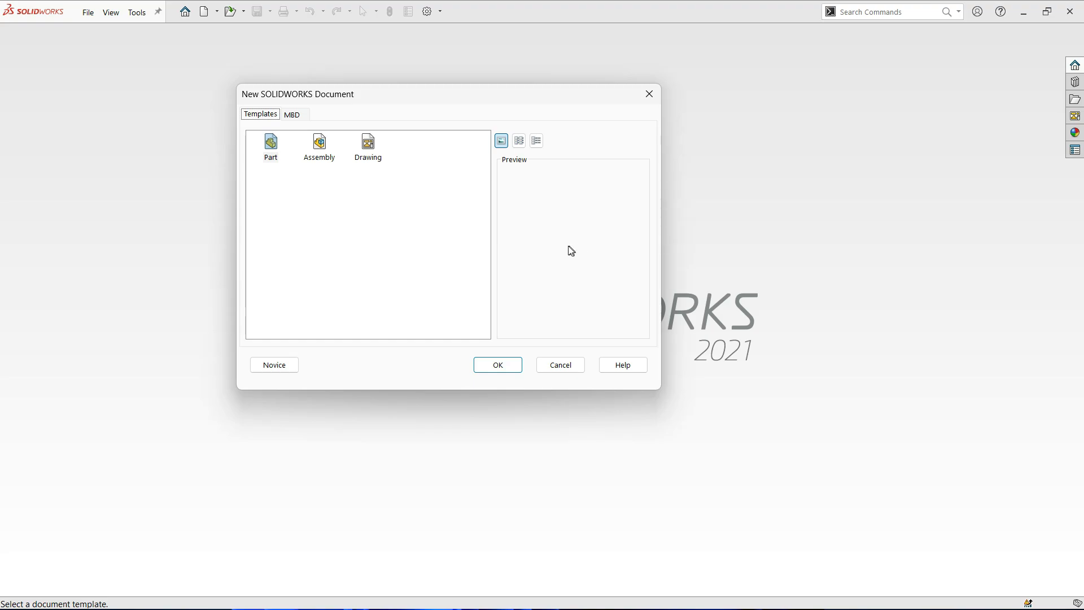
click(659, 96)
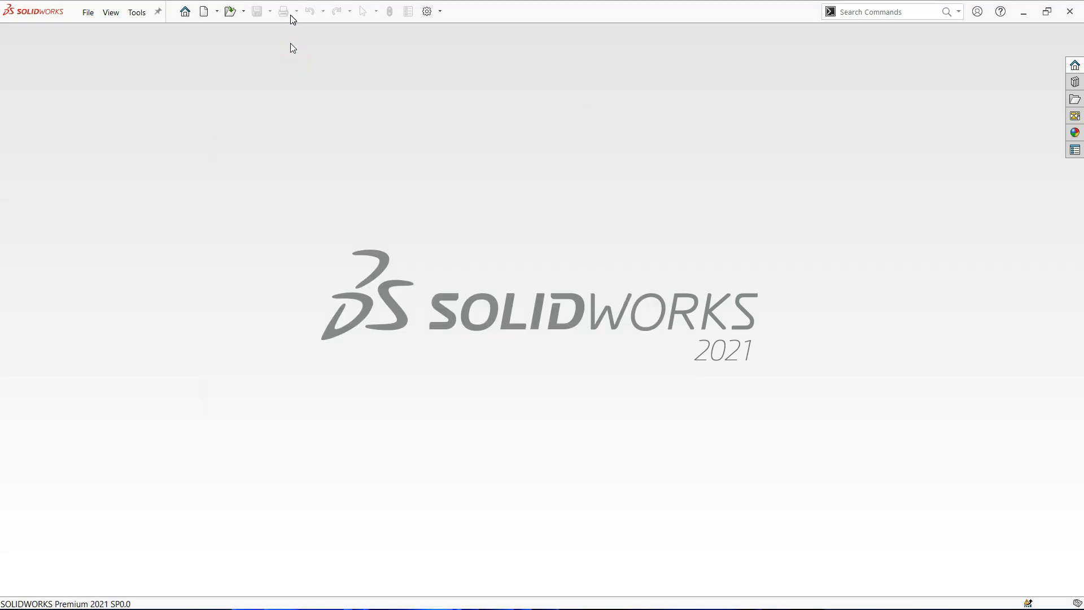
click(205, 12)
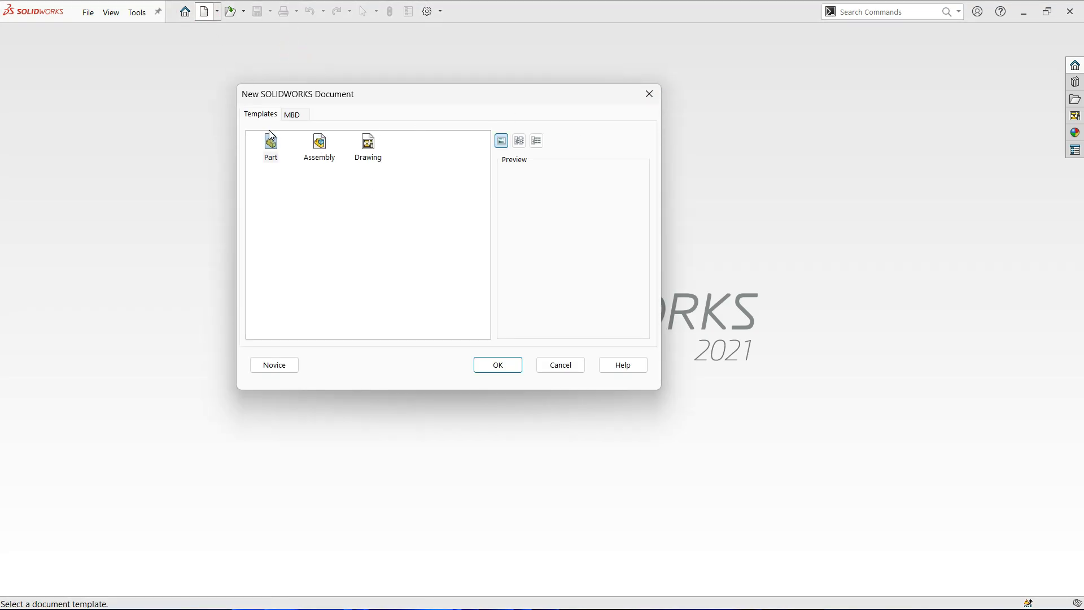
click(649, 96)
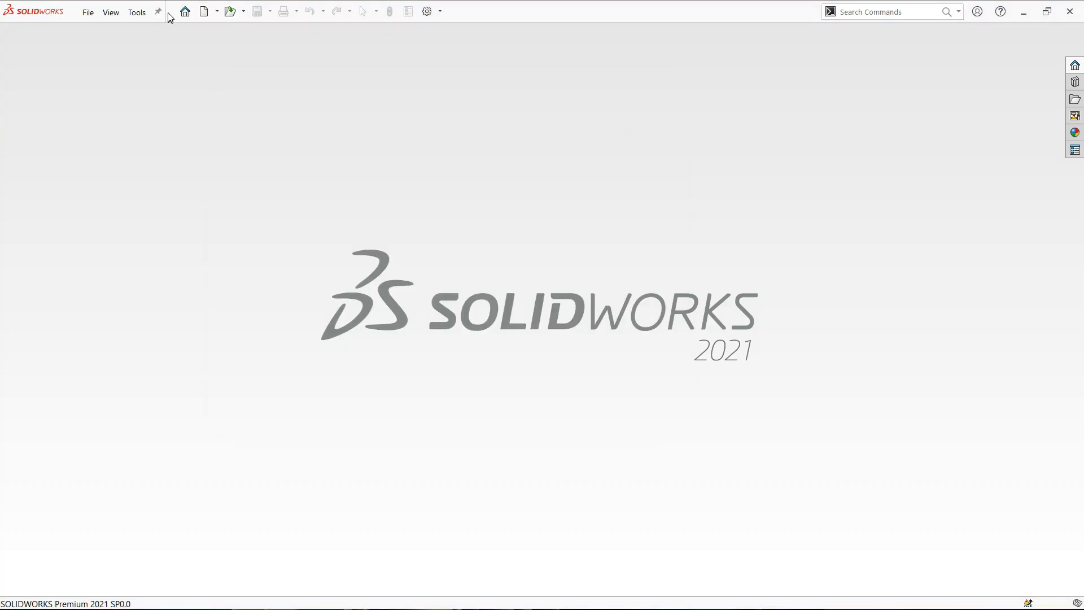
Create a new part document from the Welcome dialog.
click(185, 12)
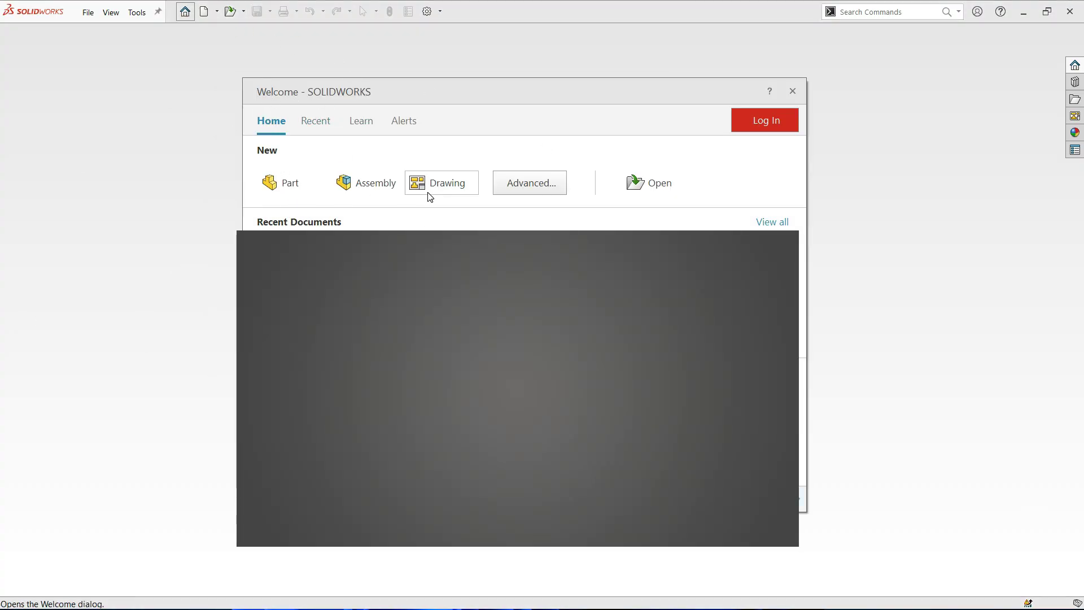
click(452, 185)
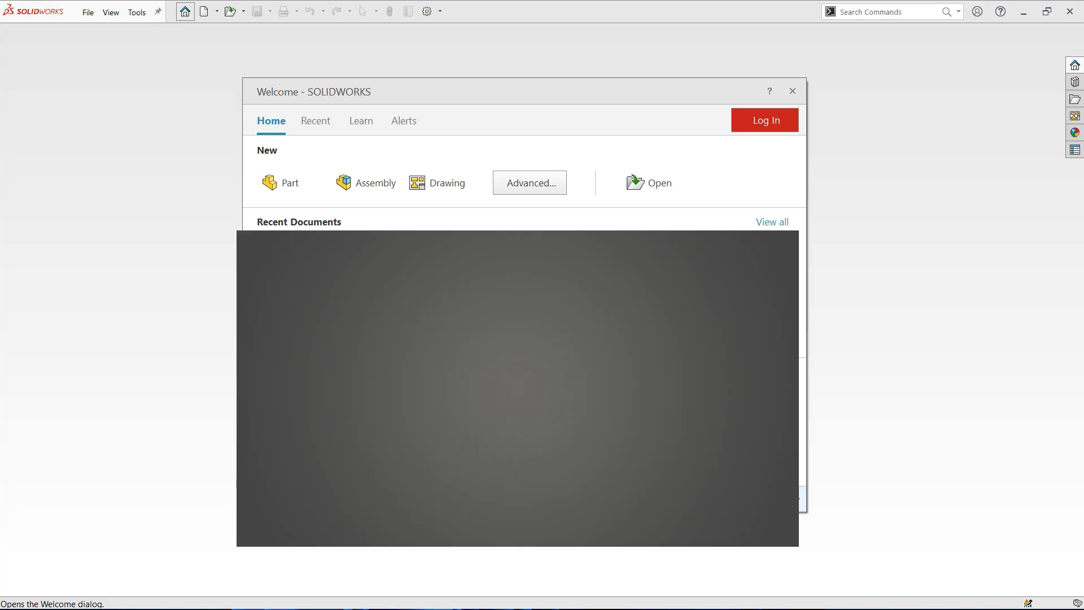
click(287, 189)
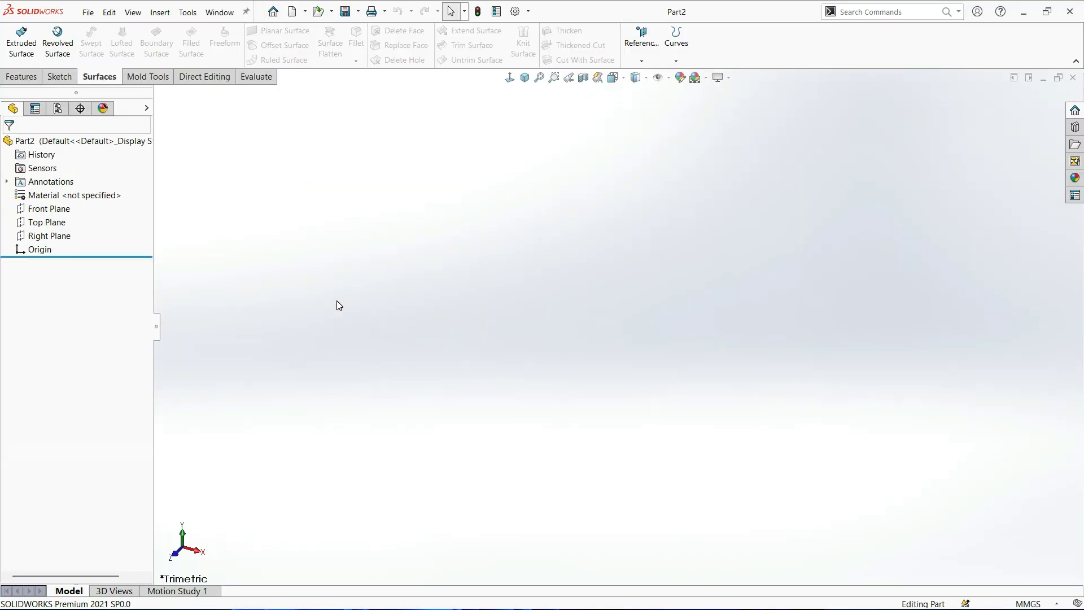
Look through the Sketch, Features, Surfaces and Mold Tools command sets and the Front Plane of the new part.
click(59, 78)
click(291, 207)
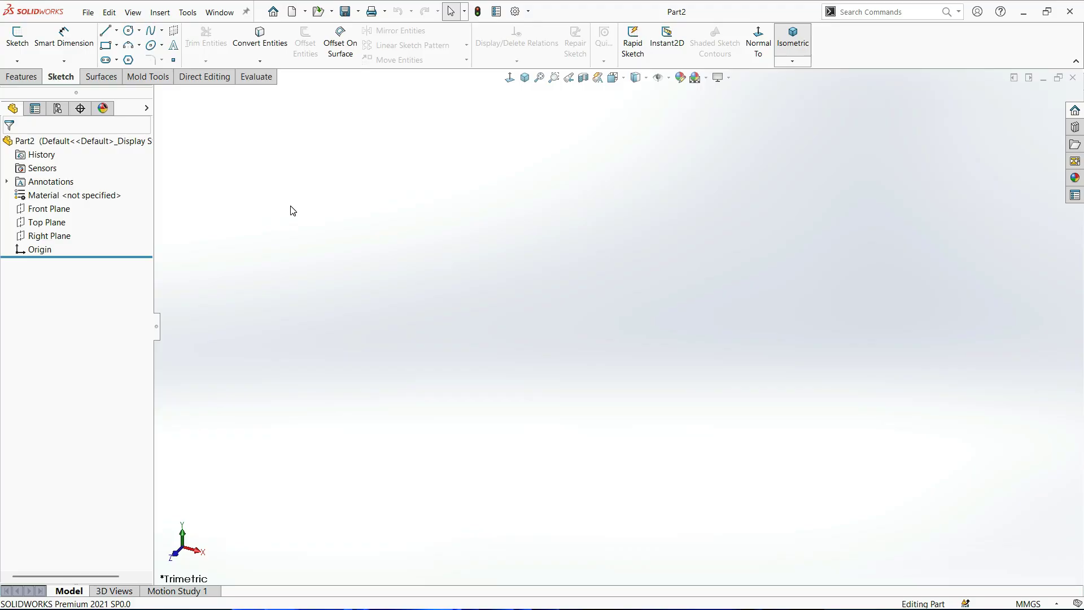
click(49, 210)
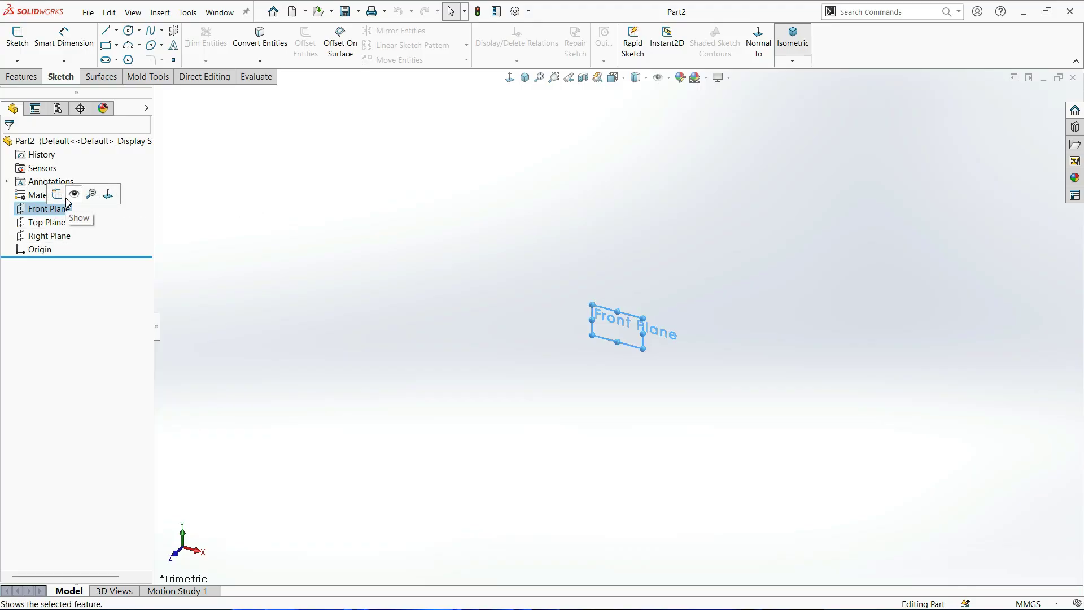
click(323, 236)
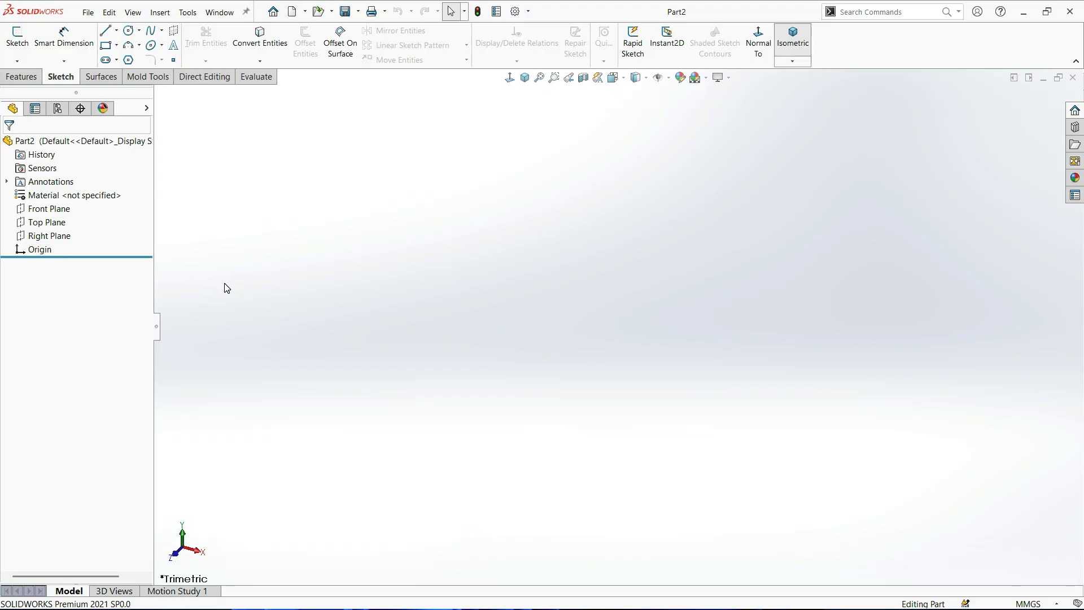
click(55, 79)
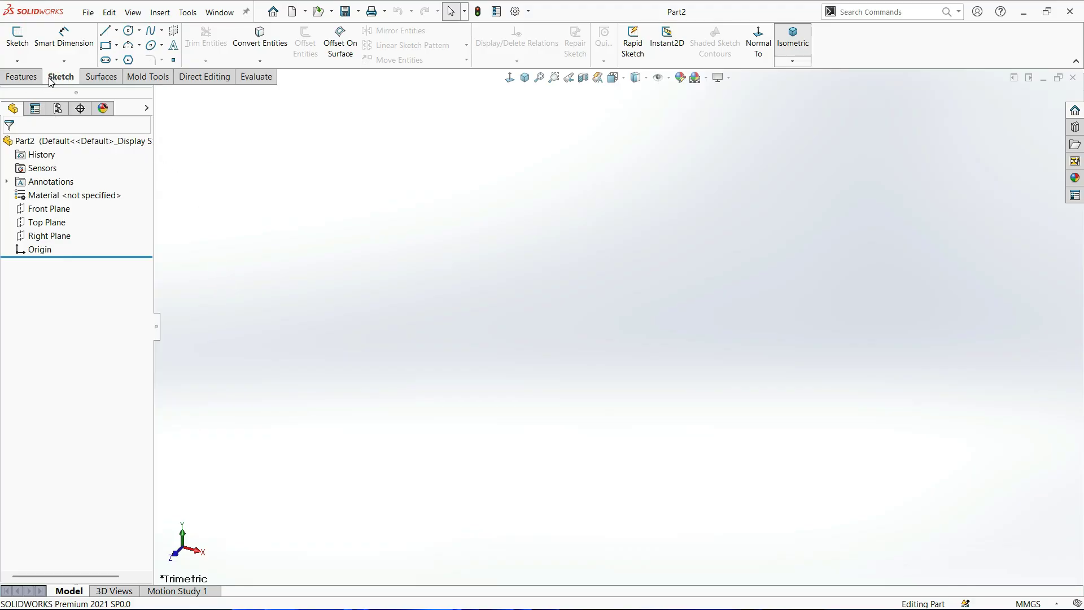
click(20, 77)
click(61, 80)
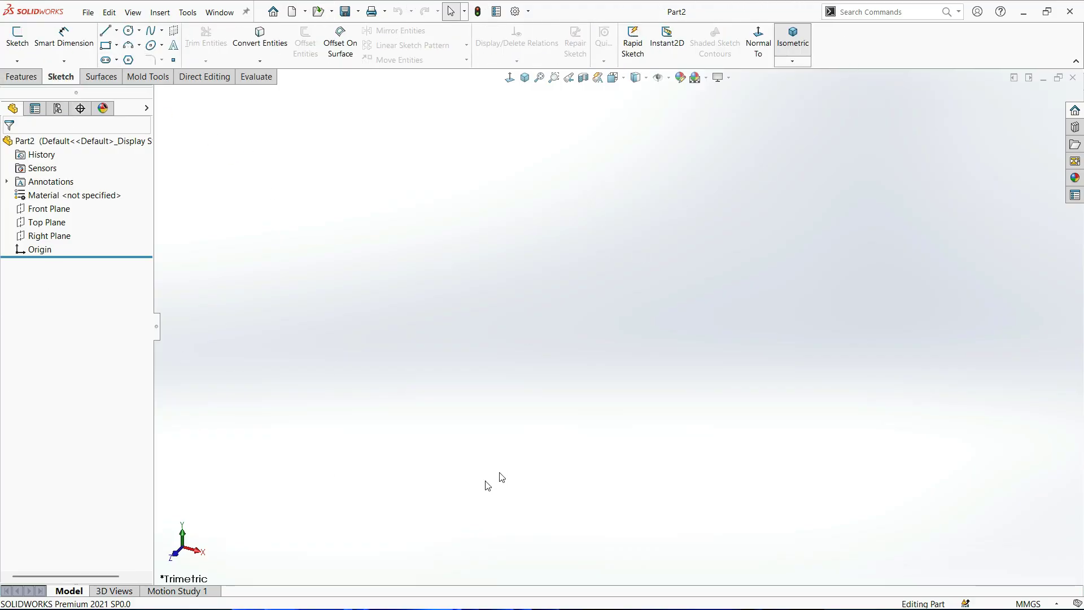
click(347, 268)
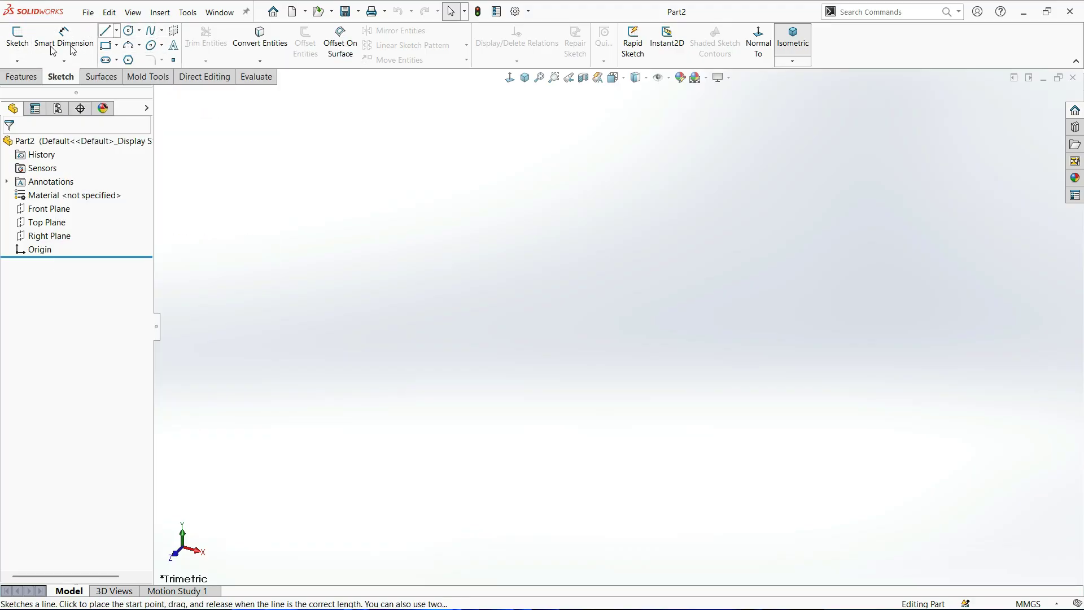
click(5, 78)
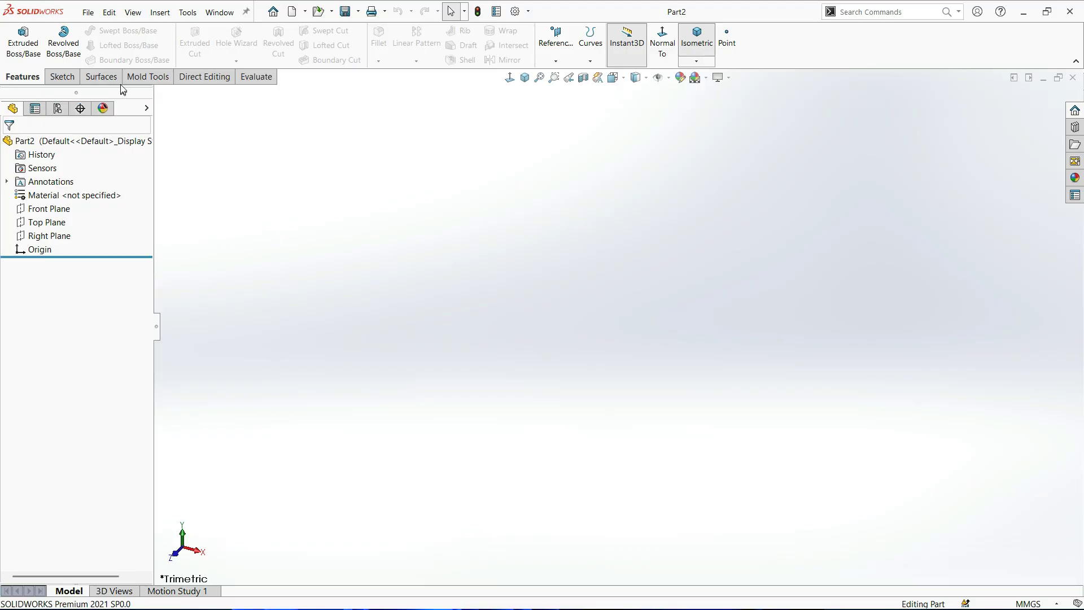
click(99, 79)
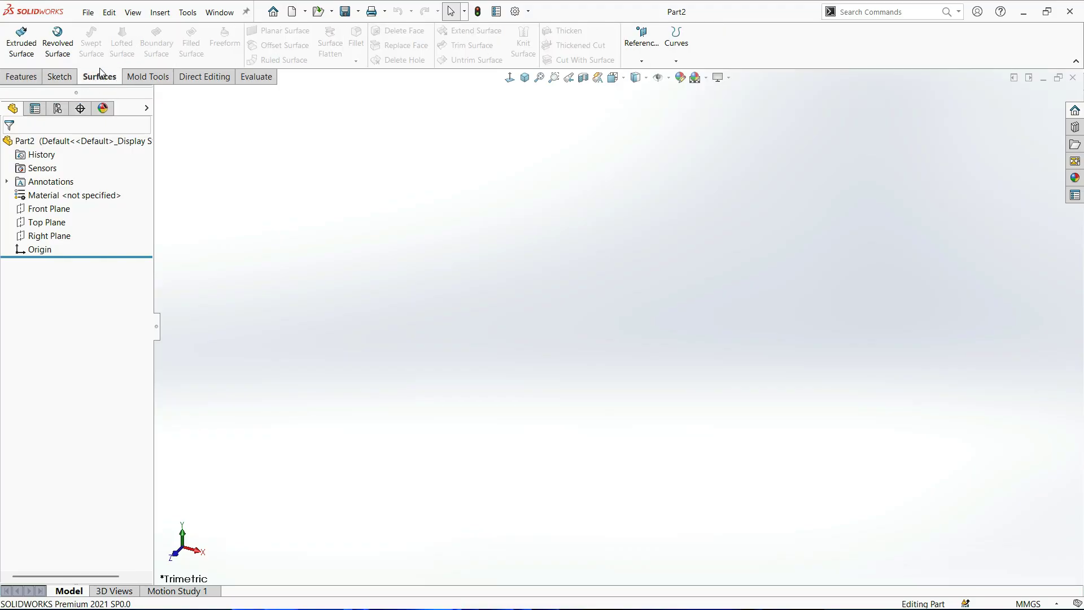
click(144, 82)
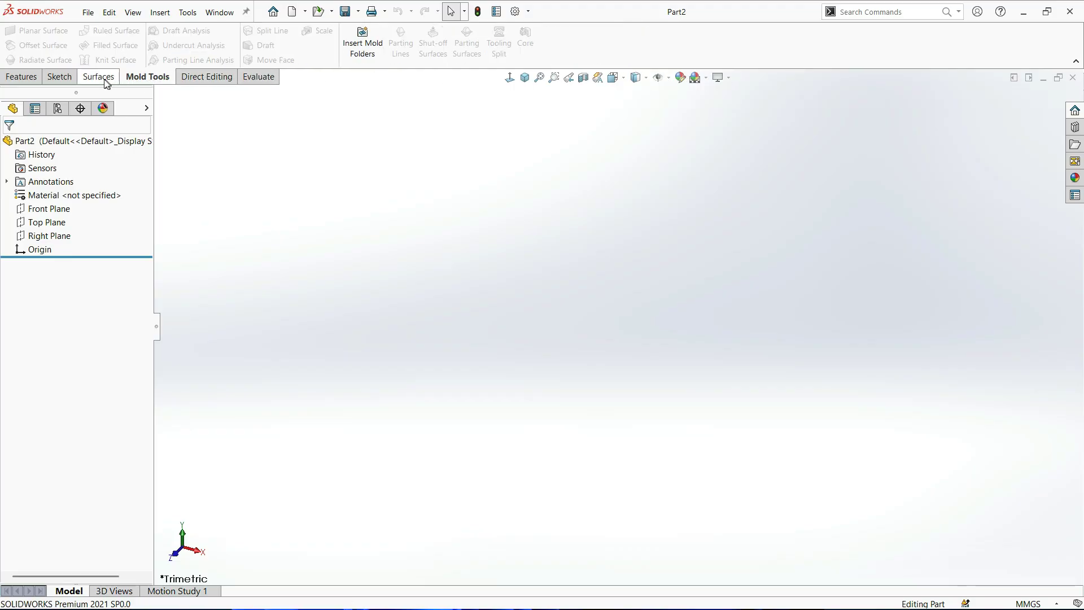
Add the Sheet Metal command set to the CommandManager.
right_click(89, 81)
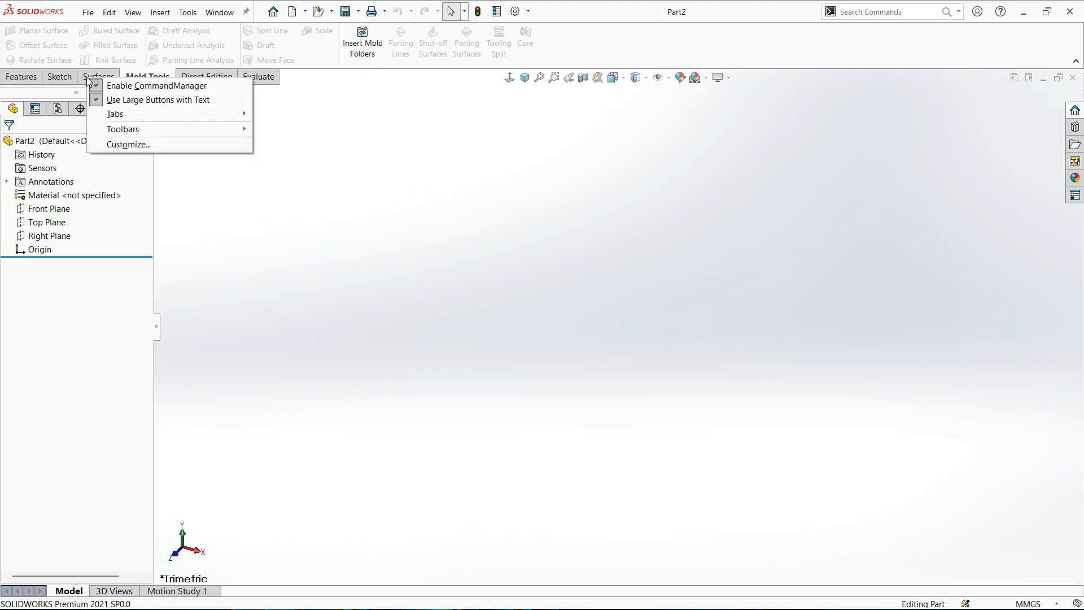
mouse_move(131, 115)
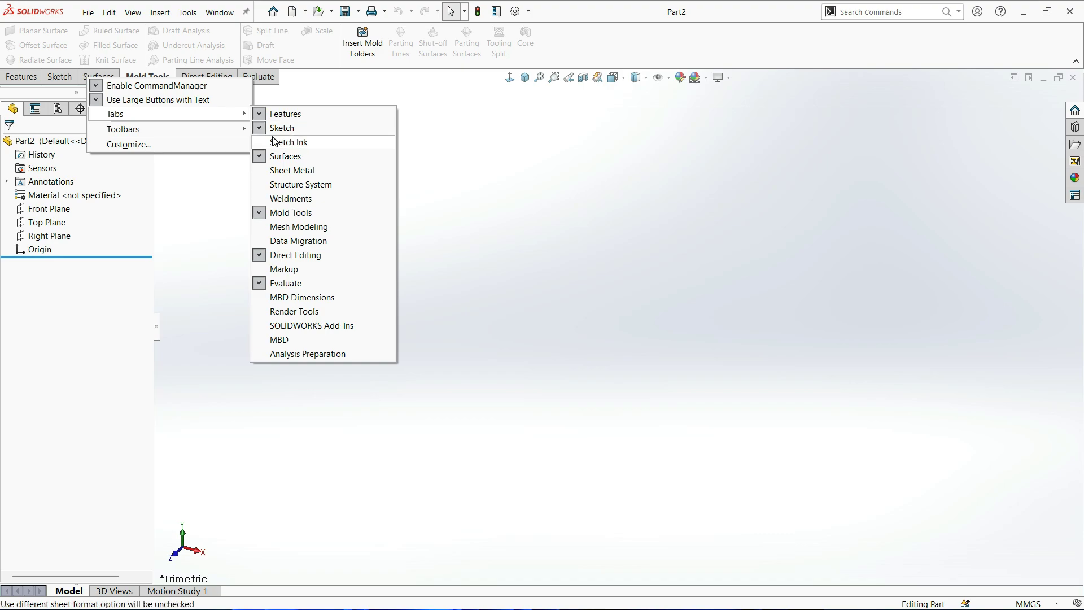
click(288, 171)
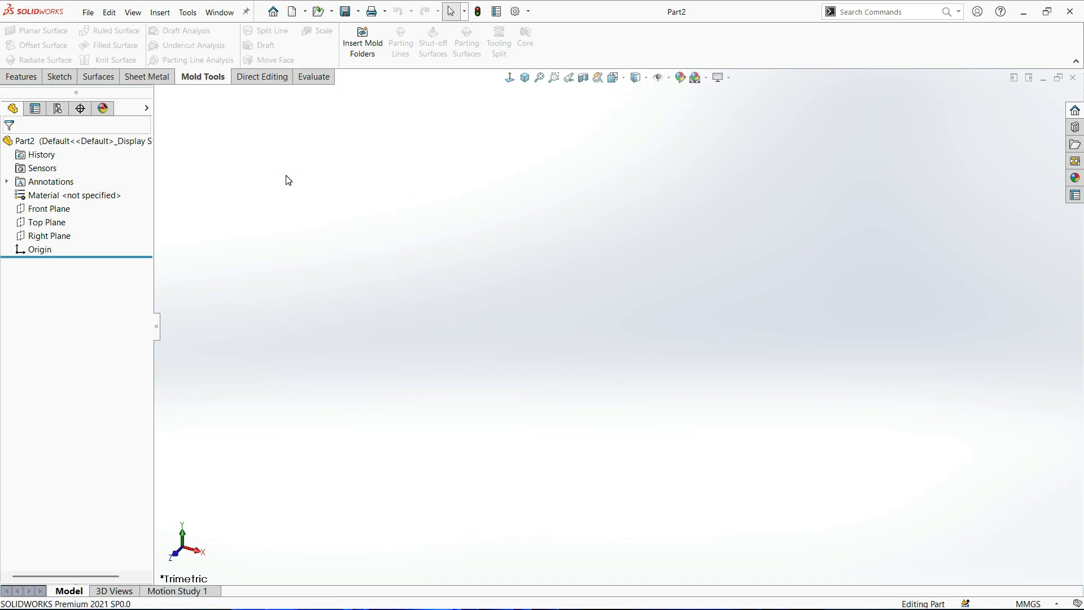
Remove the Sheet Metal command set from the CommandManager.
right_click(148, 82)
mouse_move(203, 114)
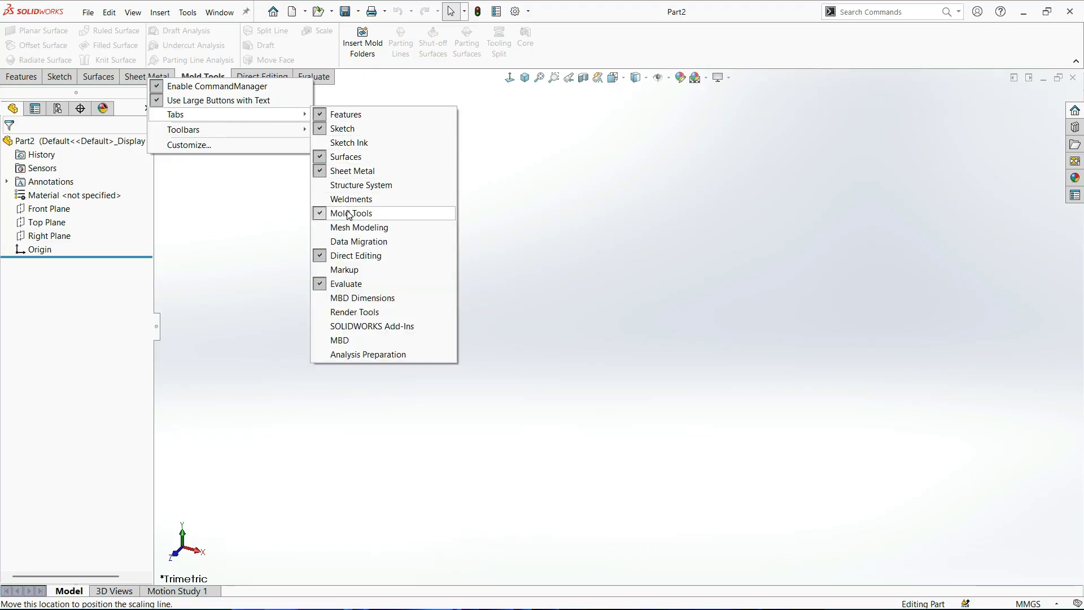
click(348, 171)
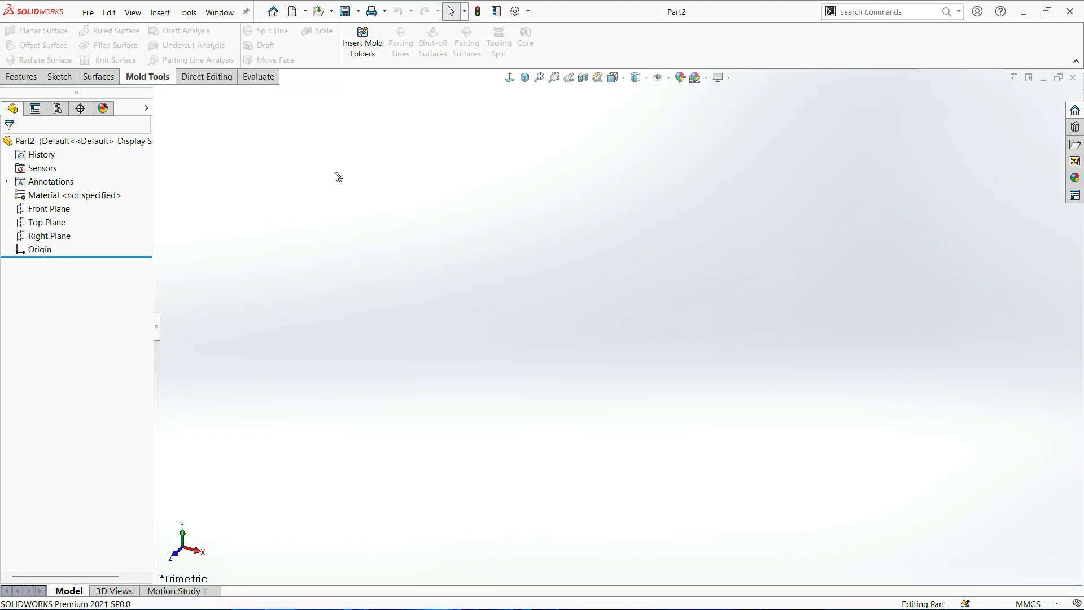
Bring up the Sketch commands and set the model view to Isometric.
click(59, 76)
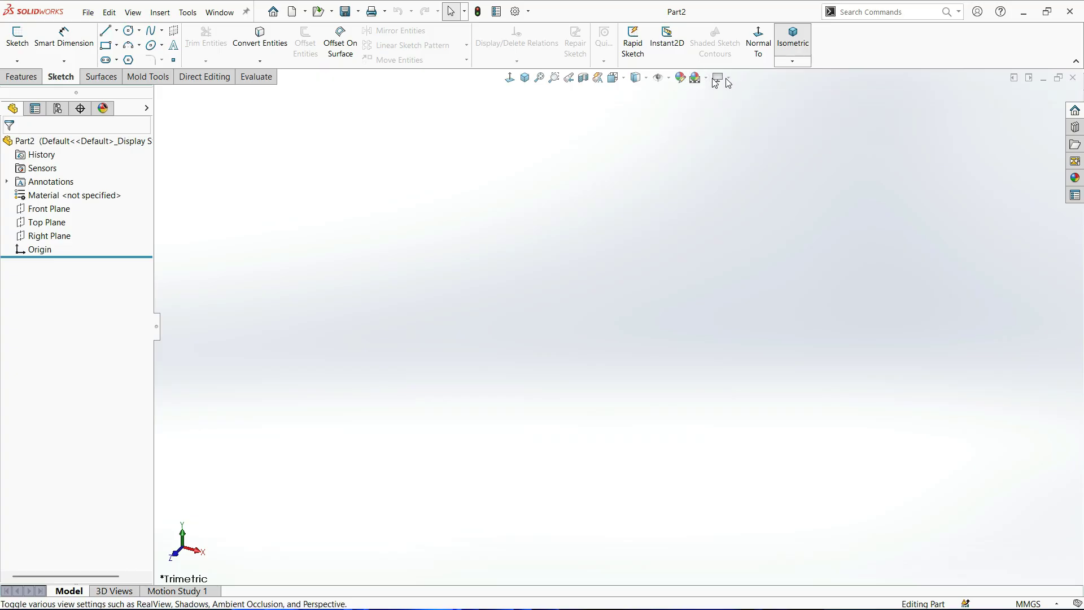
click(510, 82)
click(524, 81)
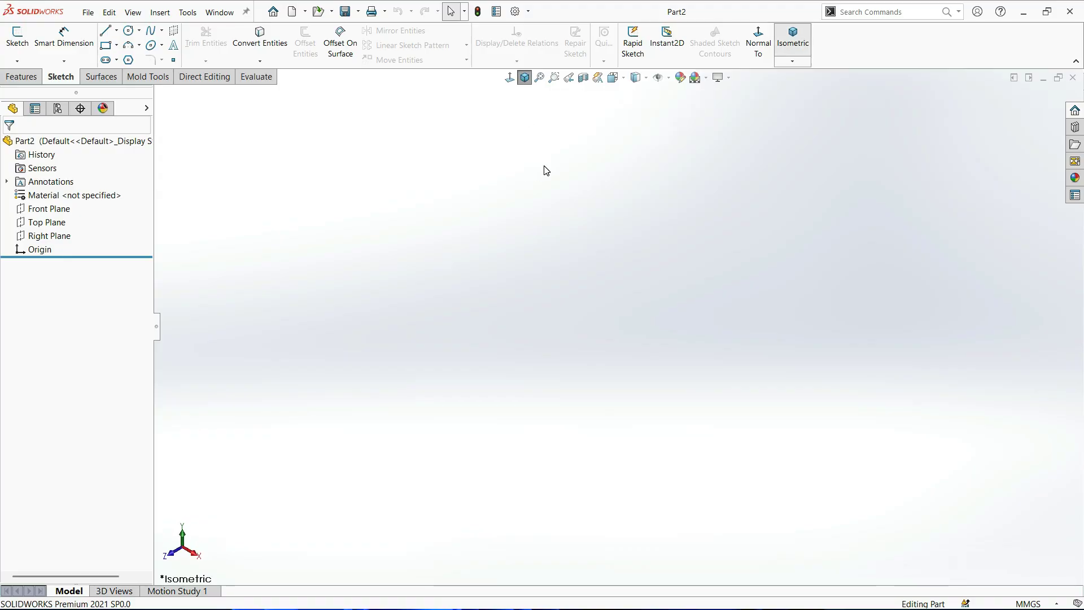
Open the Customize dialog and show its Shortcut Bars settings.
click(529, 12)
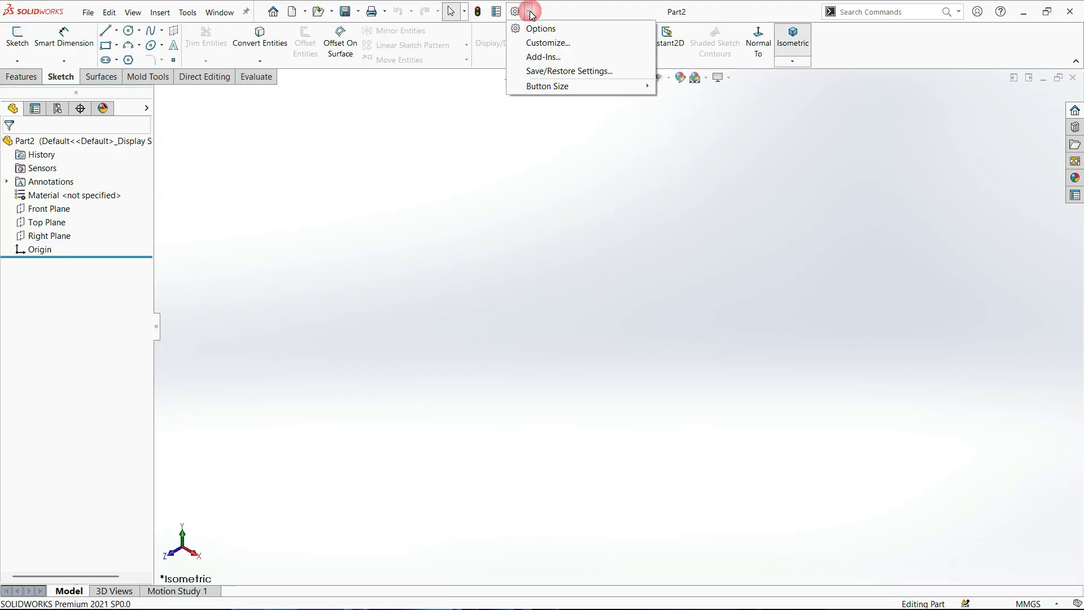
click(548, 43)
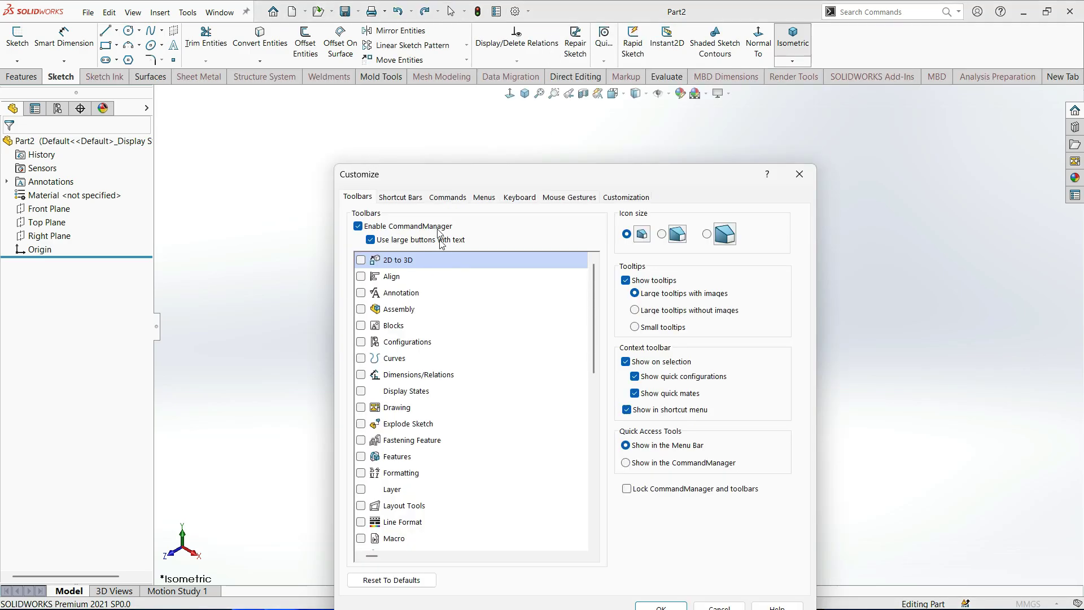
click(399, 197)
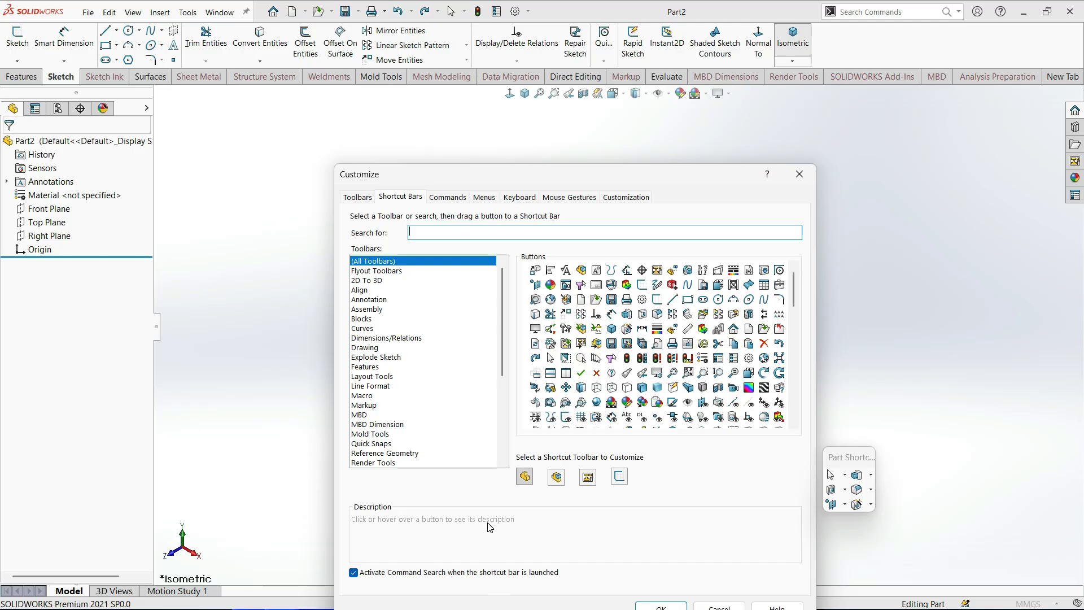
Switch to the Google Meet call in Chrome, admit the waiting participant, and return to SOLIDWORKS.
key(alt+Tab)
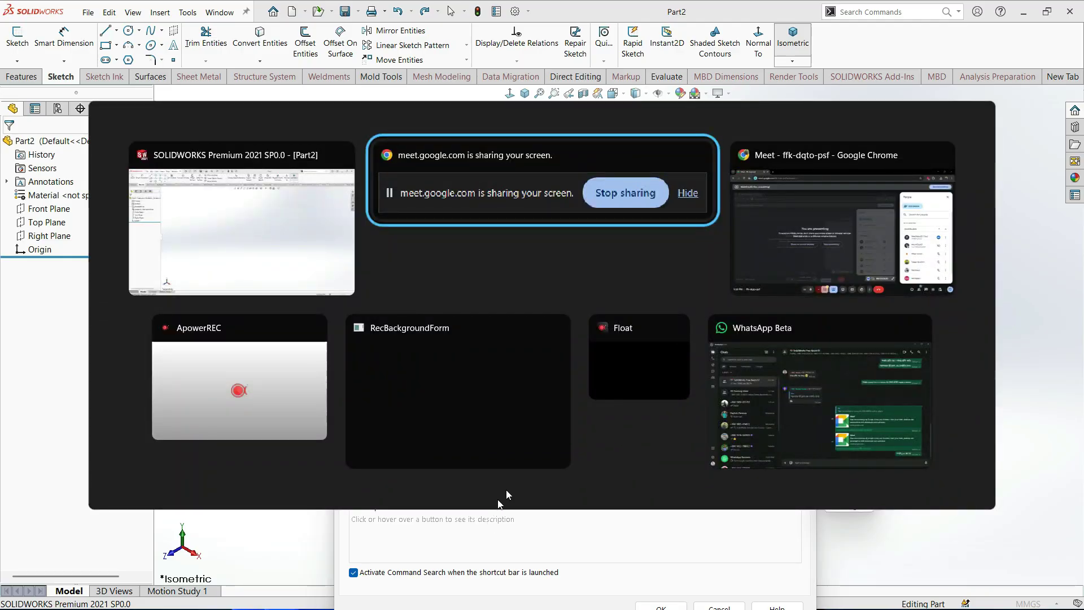
click(815, 287)
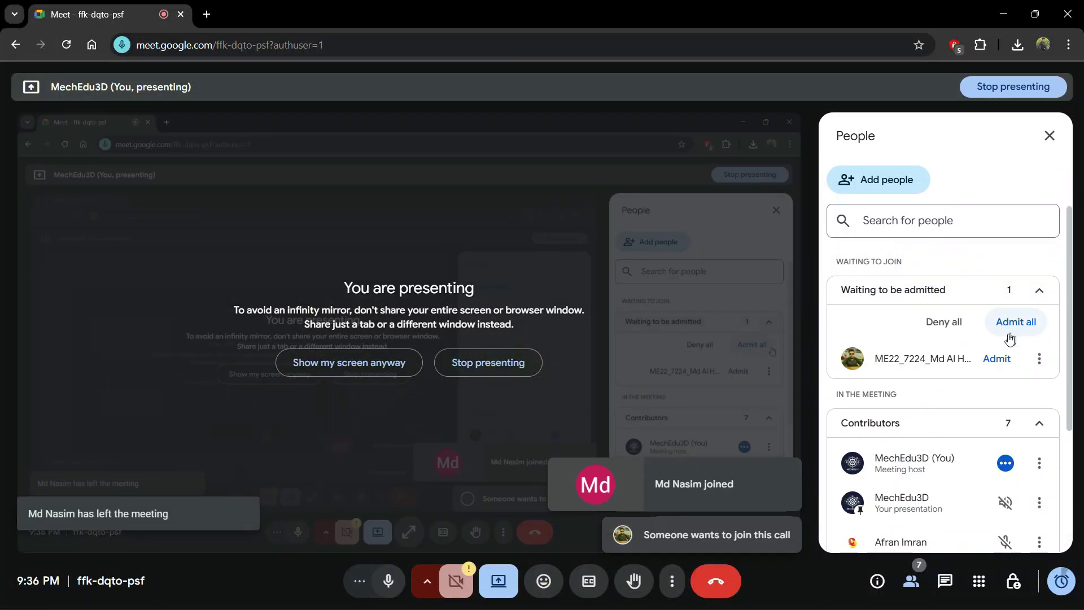
click(996, 359)
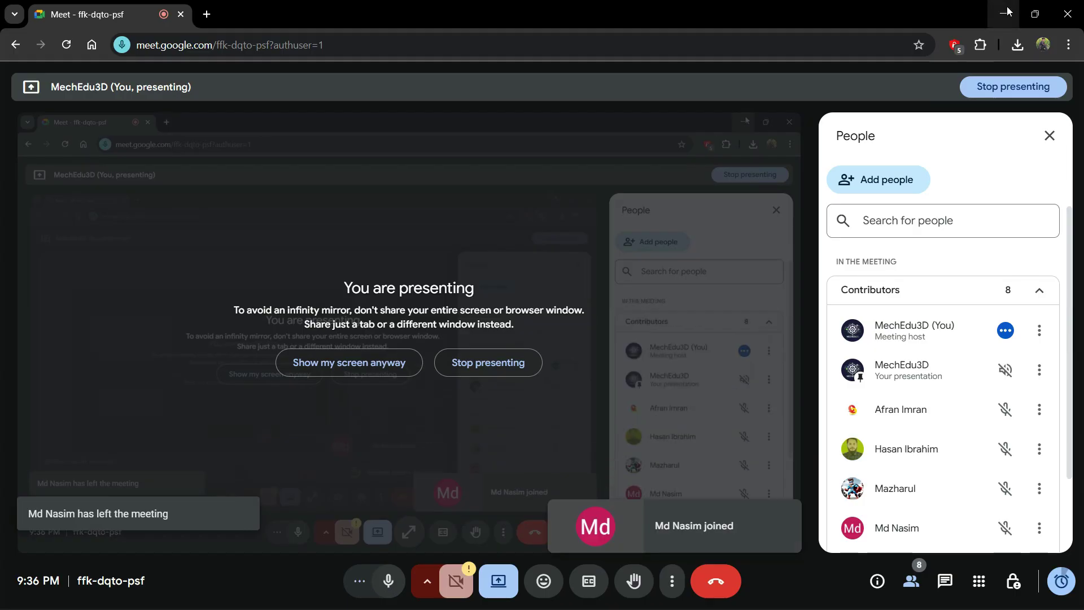
click(1007, 11)
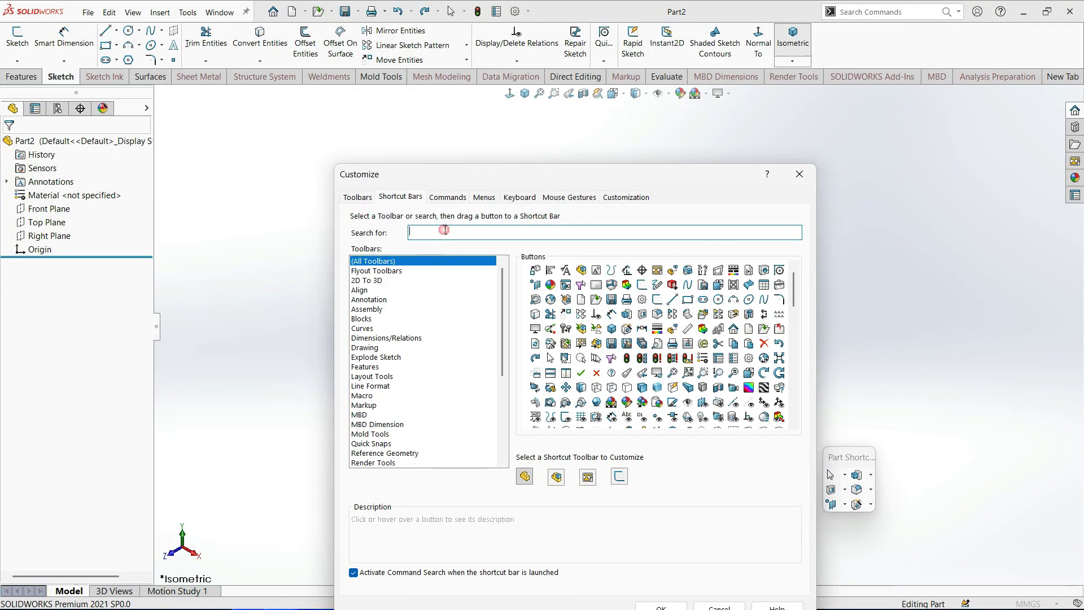
Search the customization commands for "top" and add the Top view command to the heads-up view toolbar.
click(444, 229)
text(top)
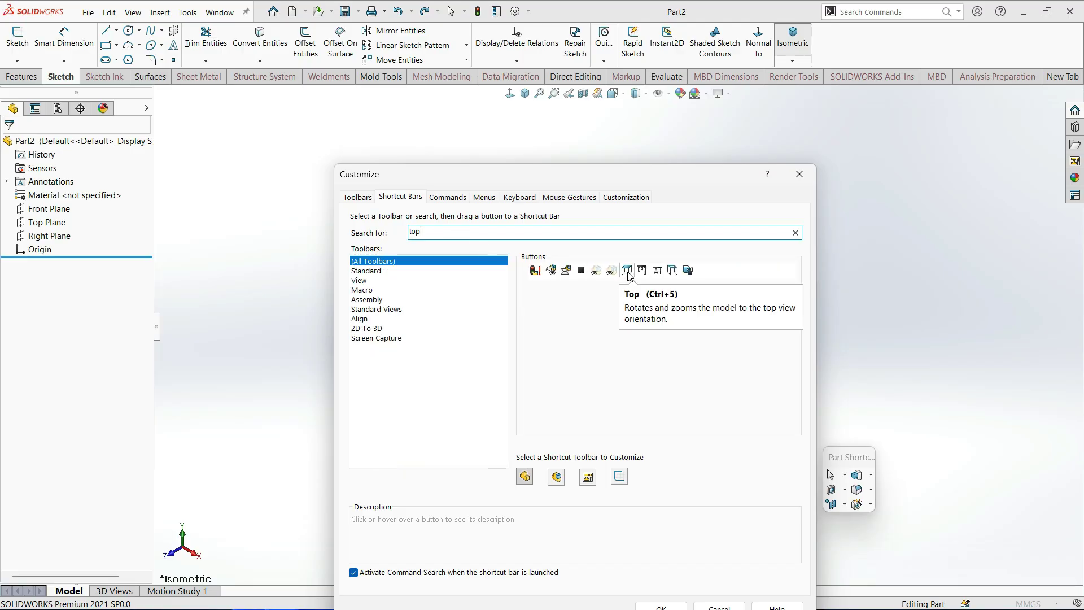
mouse_move(630, 276)
mouse_down()
mouse_move(714, 304)
mouse_move(616, 275)
mouse_move(632, 282)
mouse_move(684, 79)
mouse_move(517, 110)
mouse_move(528, 102)
mouse_up()
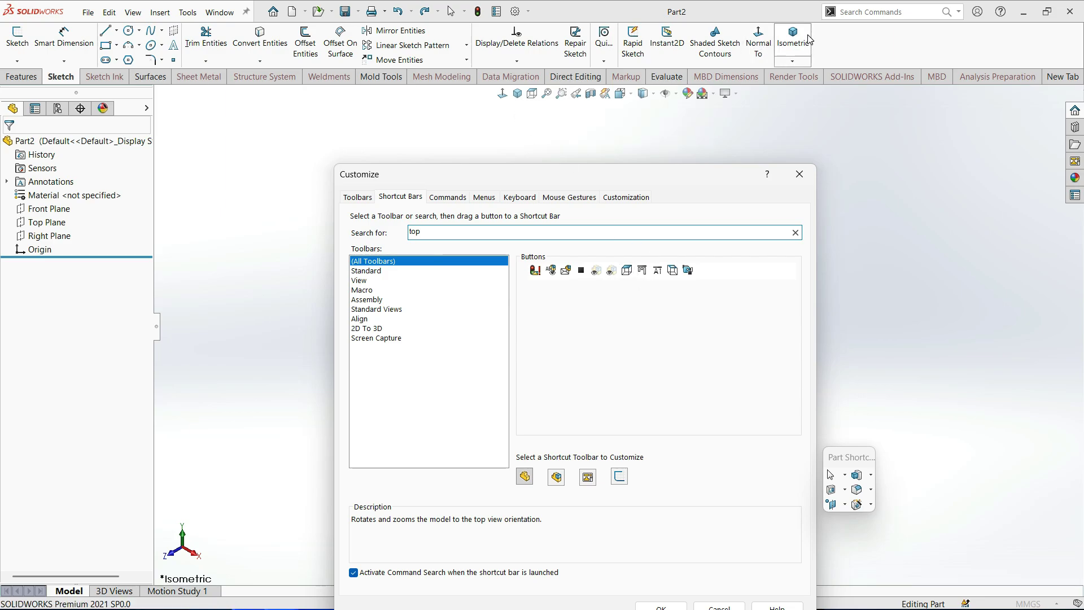
click(802, 48)
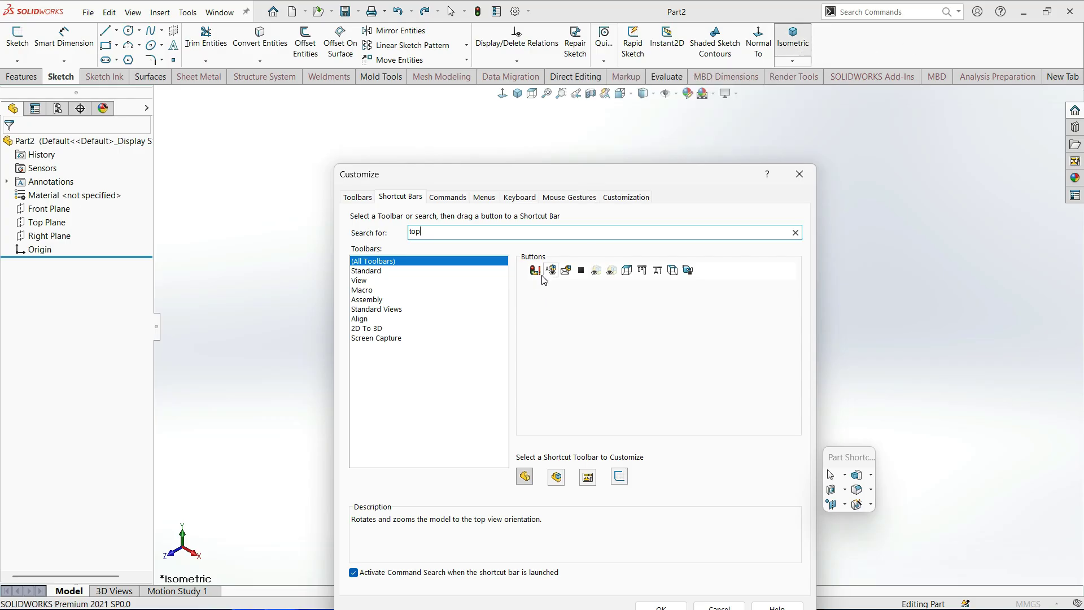
mouse_move(605, 278)
mouse_down()
mouse_move(631, 275)
mouse_move(691, 305)
mouse_move(759, 229)
mouse_move(844, 27)
mouse_move(631, 357)
mouse_move(564, 357)
mouse_up()
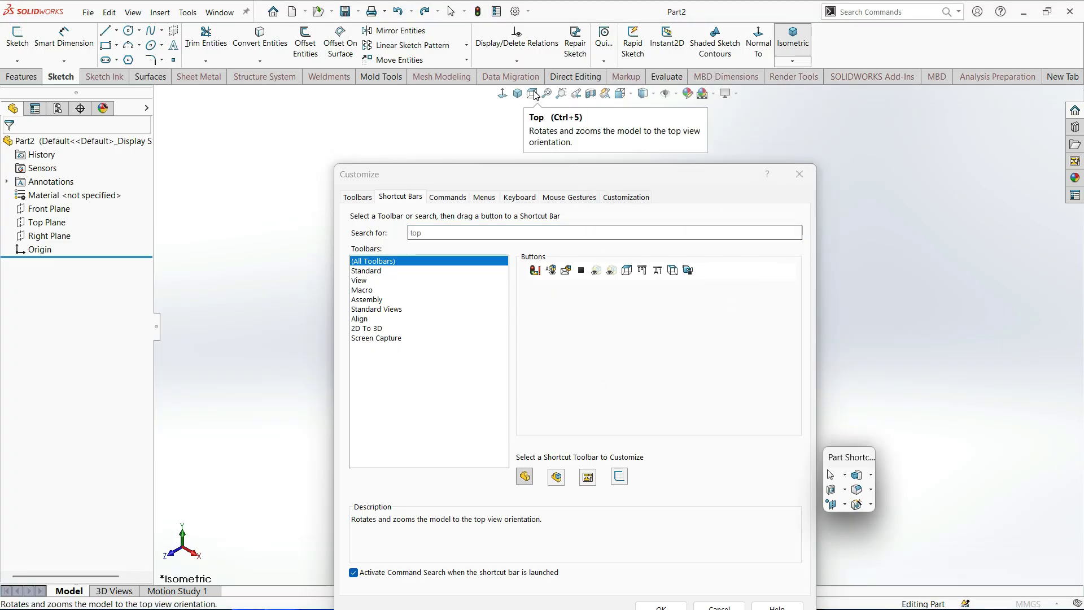
Remove the Top view command from the heads-up view toolbar, finish customizing, and orient the view to Front.
drag(531, 93, 569, 333)
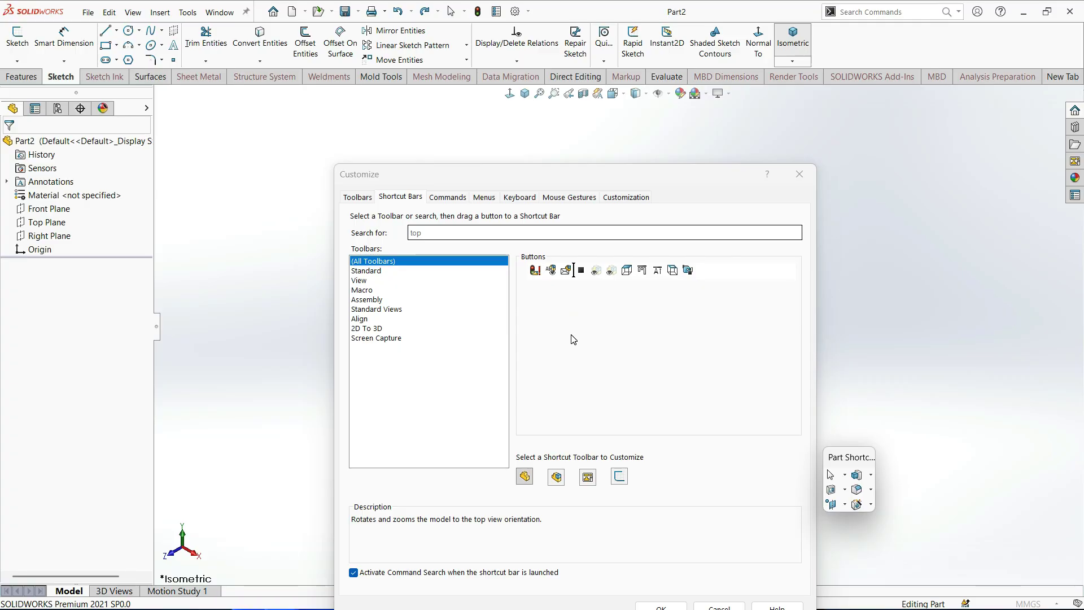
click(810, 177)
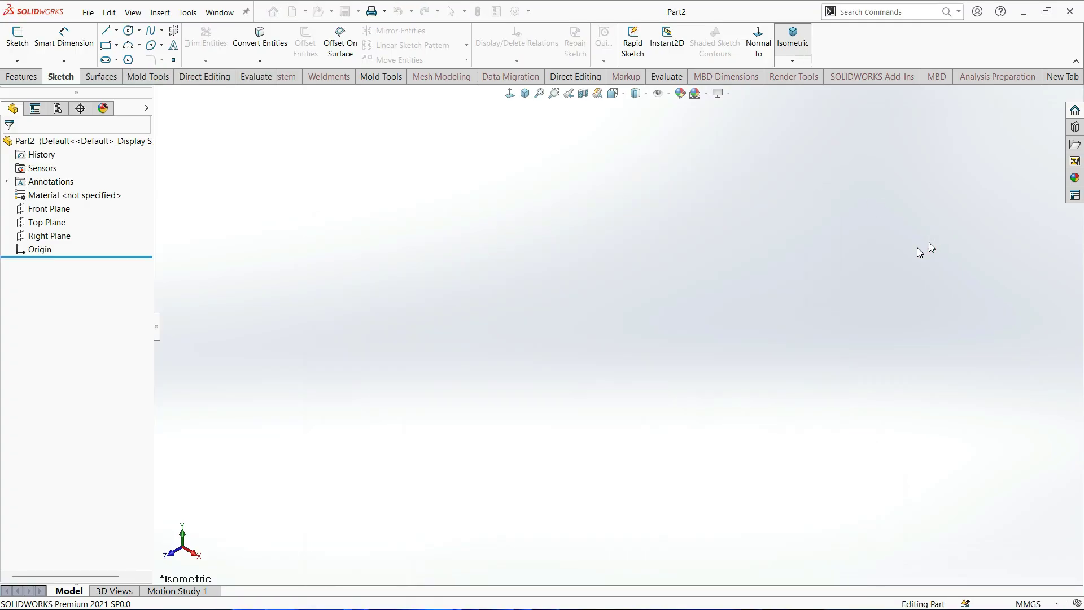
click(510, 77)
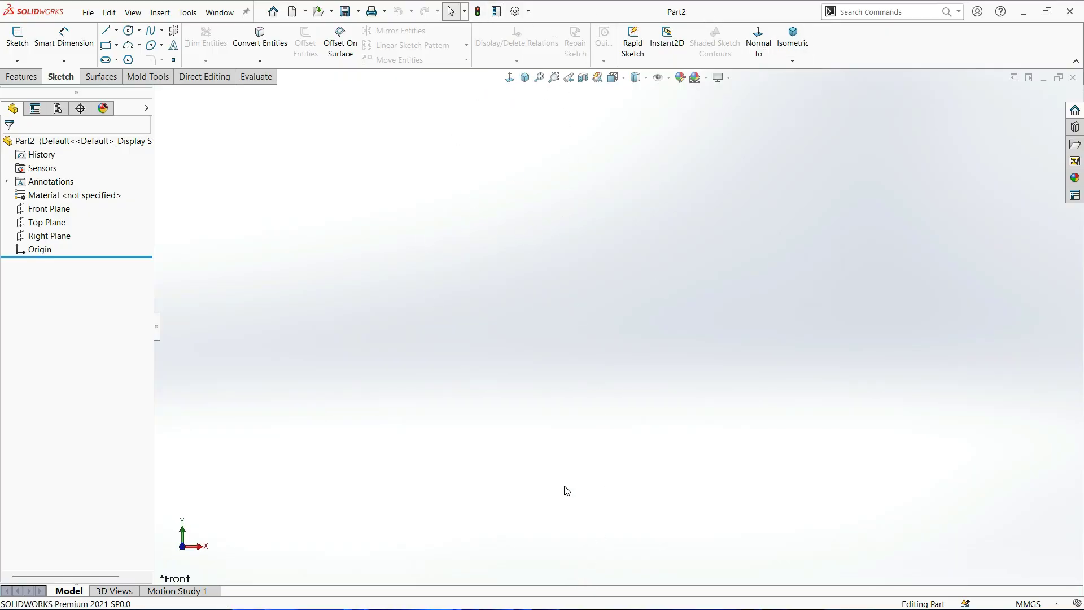
Switch to the Google Meet call in Chrome, admit the participant waiting to join, and return to SOLIDWORKS.
key(alt+Tab)
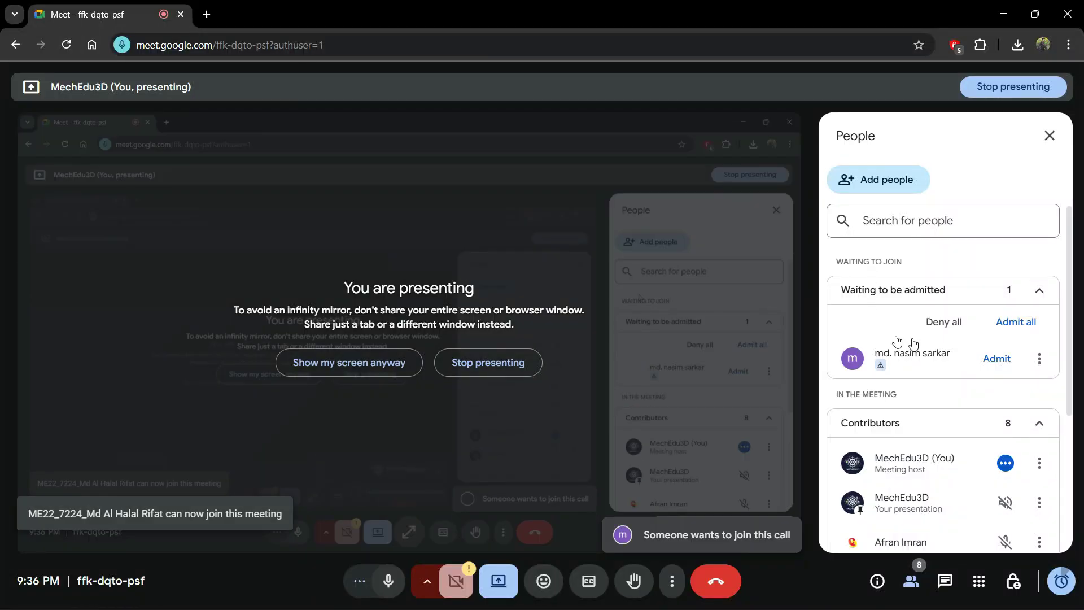
click(995, 360)
click(996, 361)
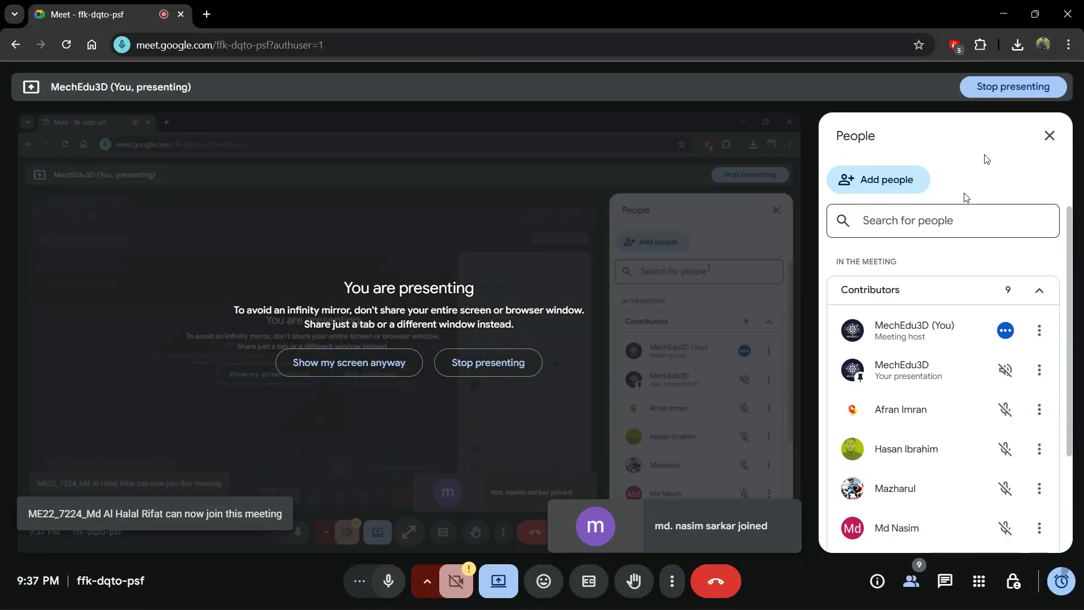
click(1003, 13)
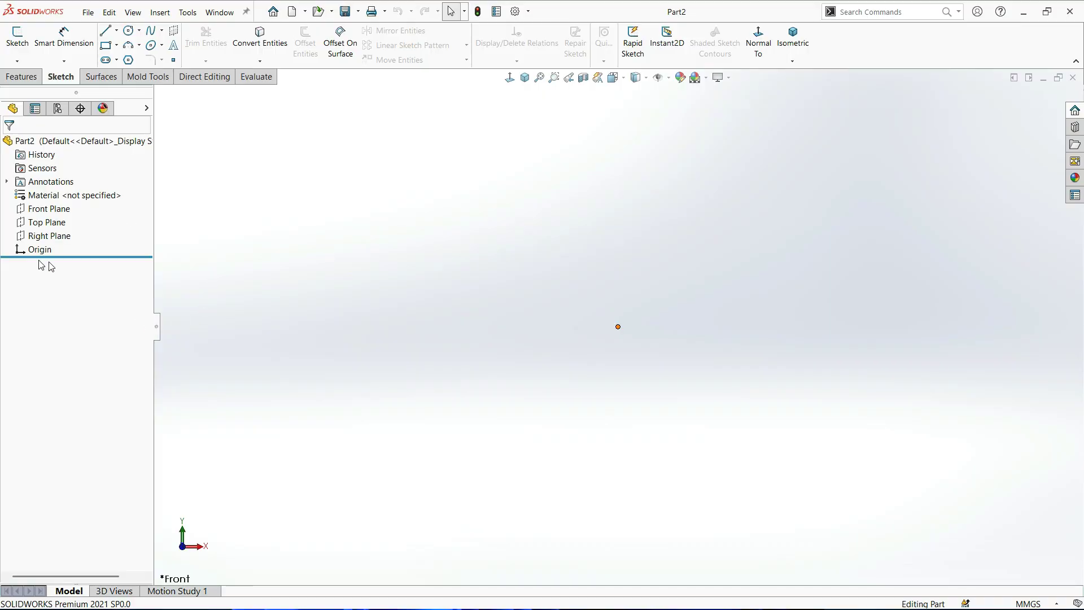
click(49, 209)
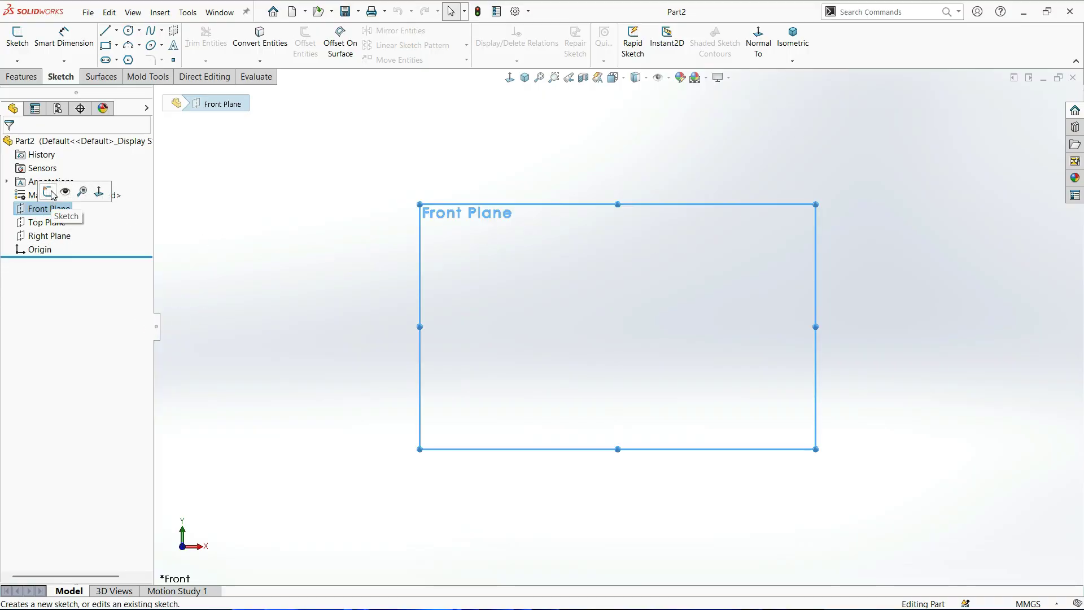
click(233, 204)
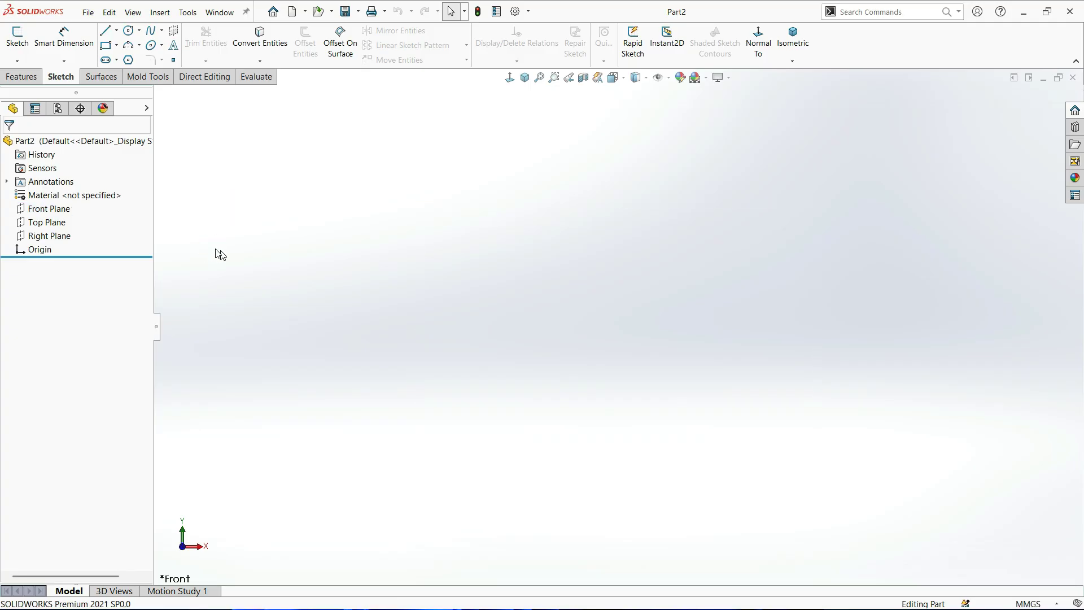
click(38, 210)
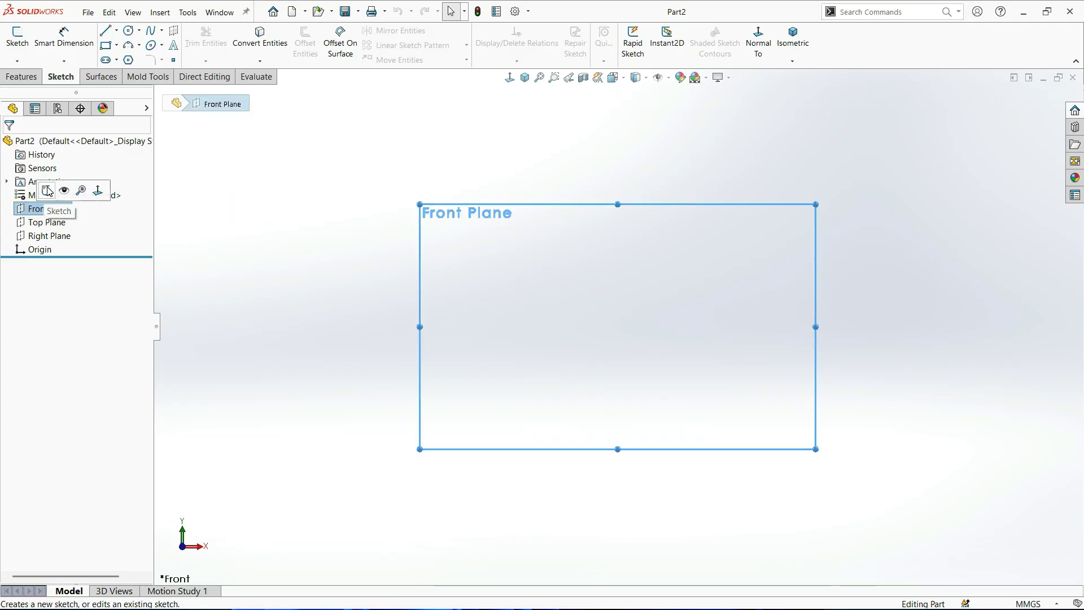
key(Escape)
click(18, 37)
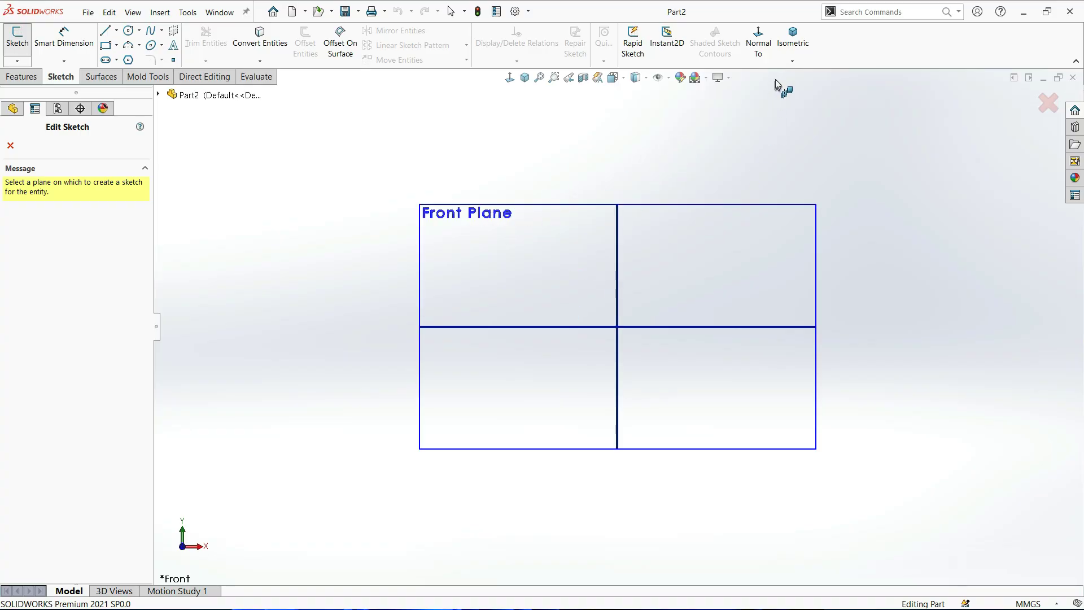
click(797, 40)
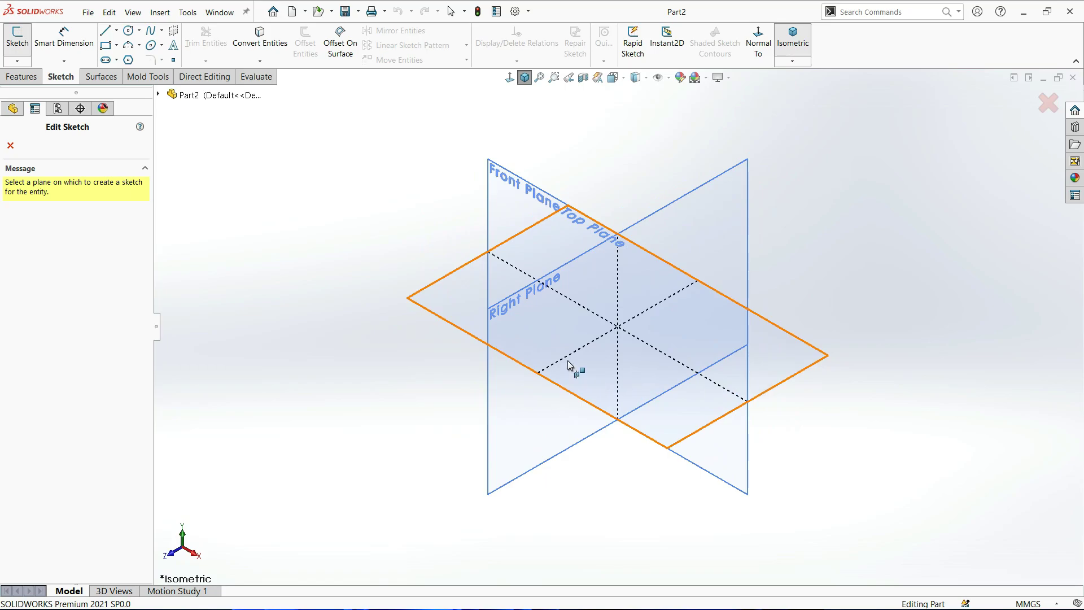
click(794, 41)
key(Escape)
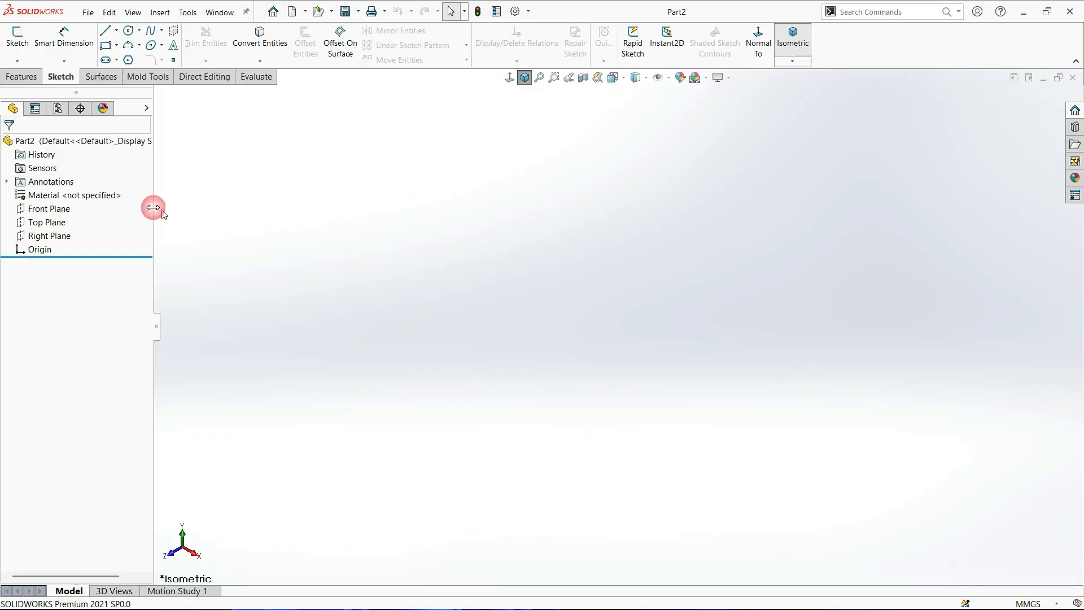
Start a sketch on the Front Plane from the Isometric view and exit it without drawing anything.
click(46, 209)
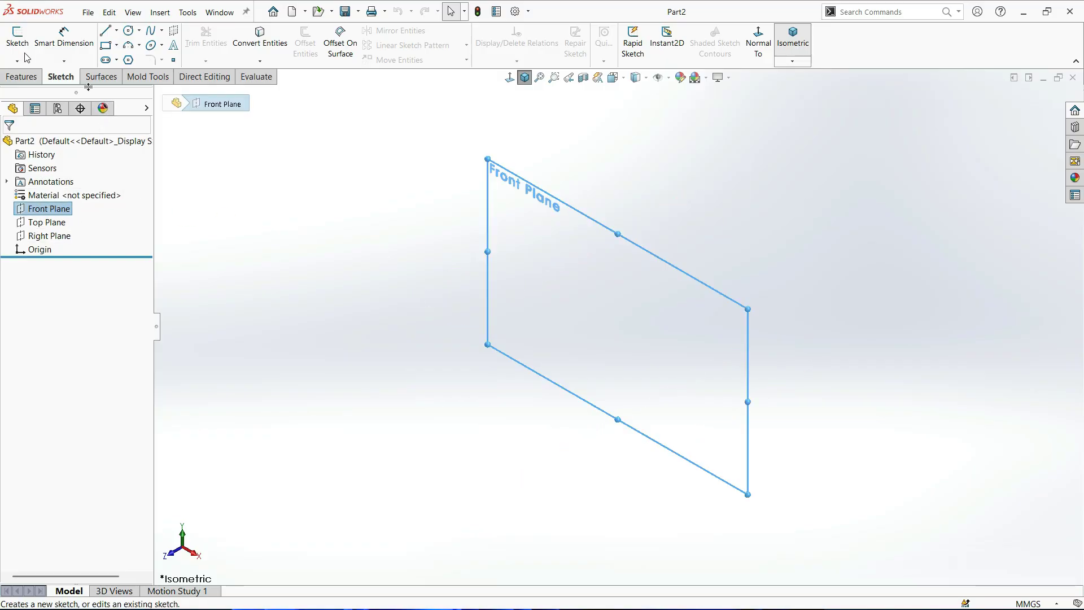
key(Escape)
click(17, 37)
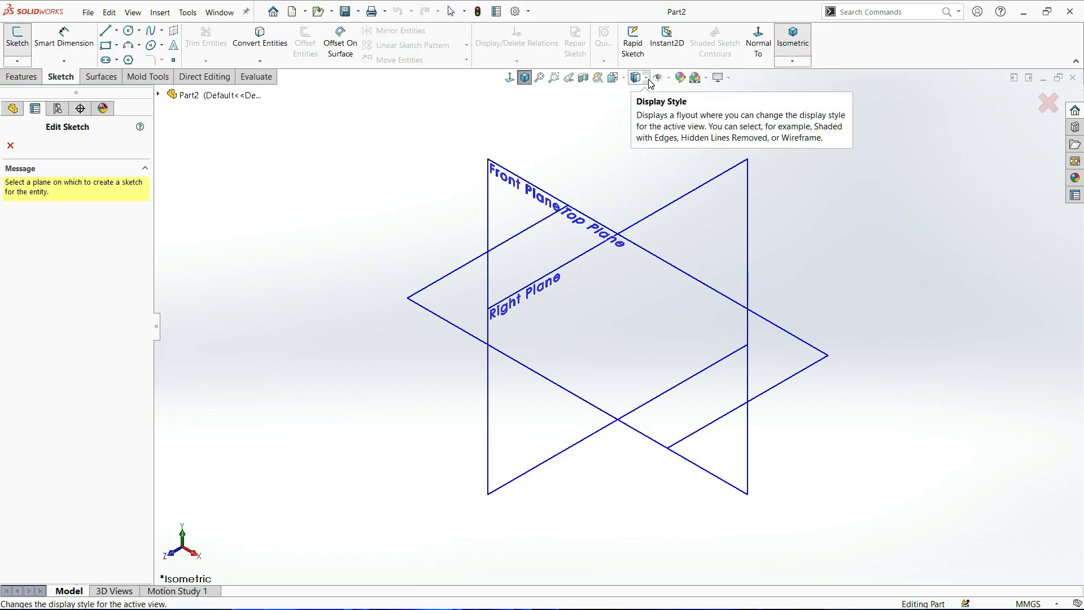
click(619, 81)
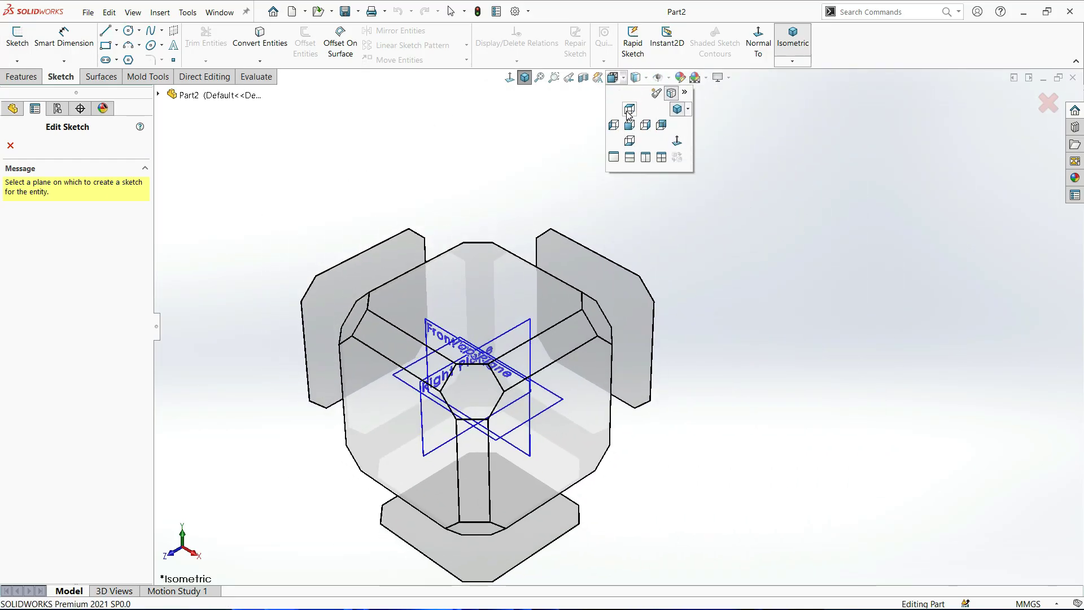
click(677, 111)
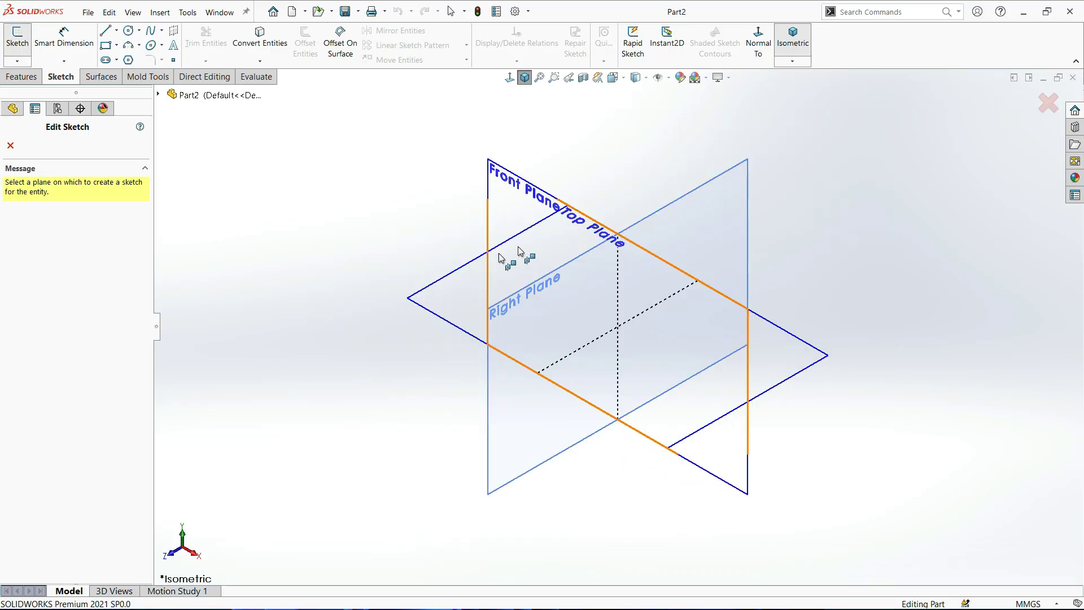
click(519, 198)
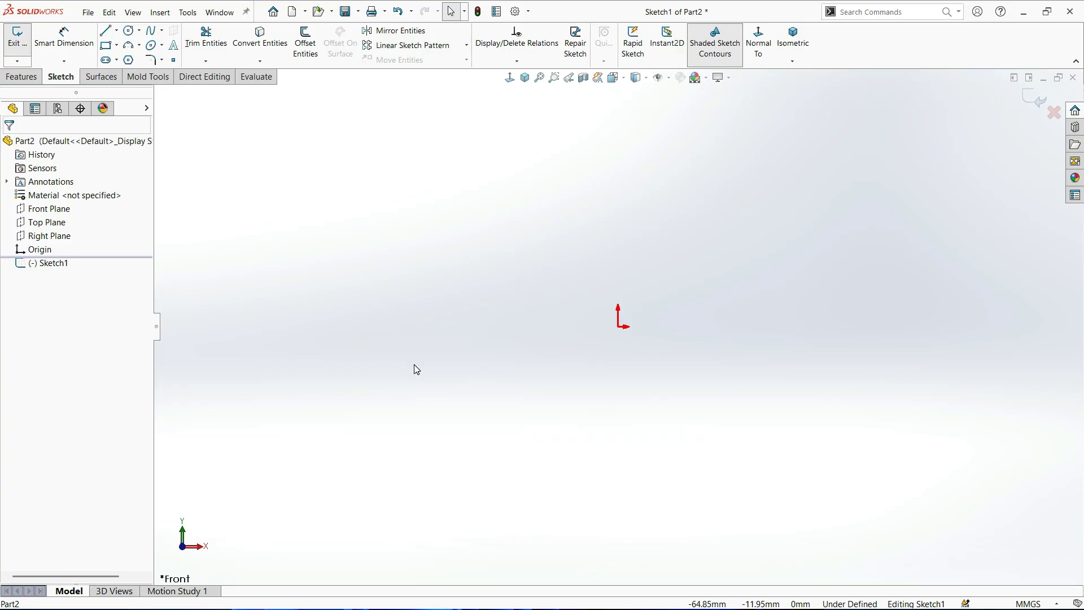
click(1036, 101)
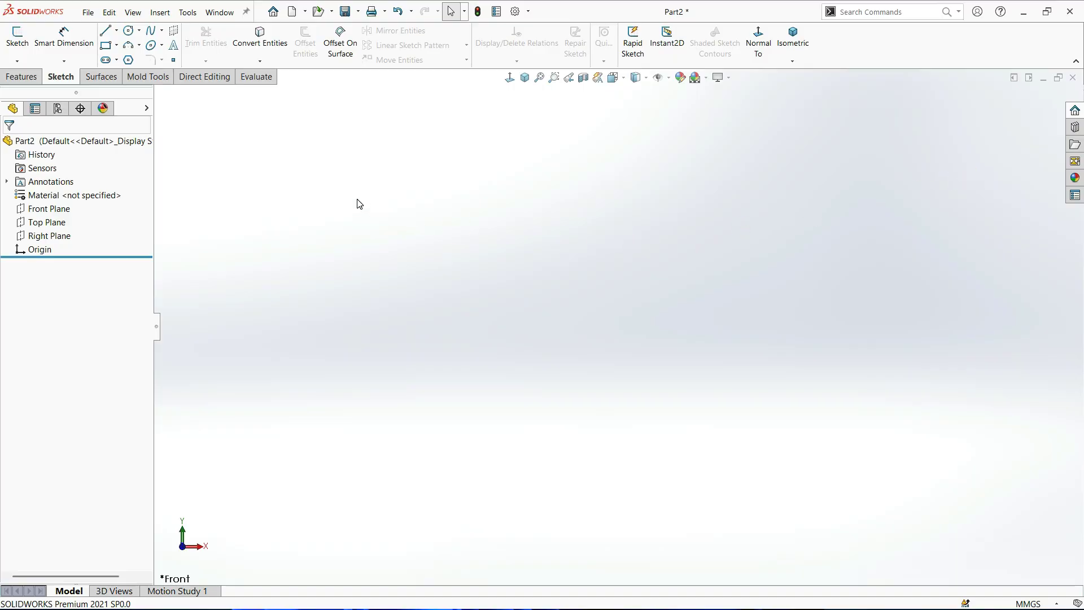
Start a new sketch directly on the Front Plane and show the Line tool variants.
click(57, 216)
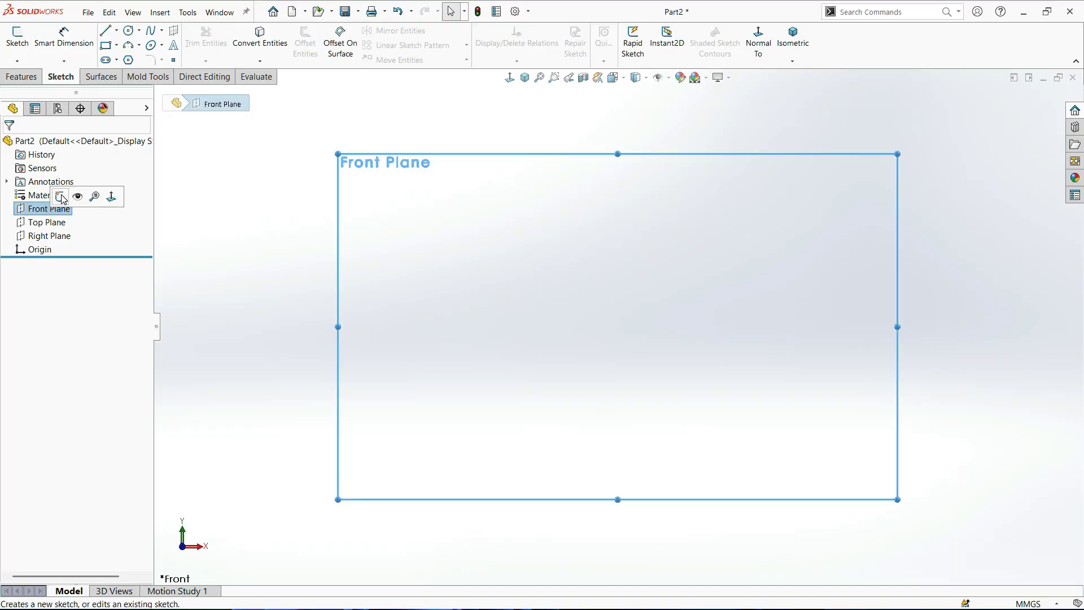
click(61, 197)
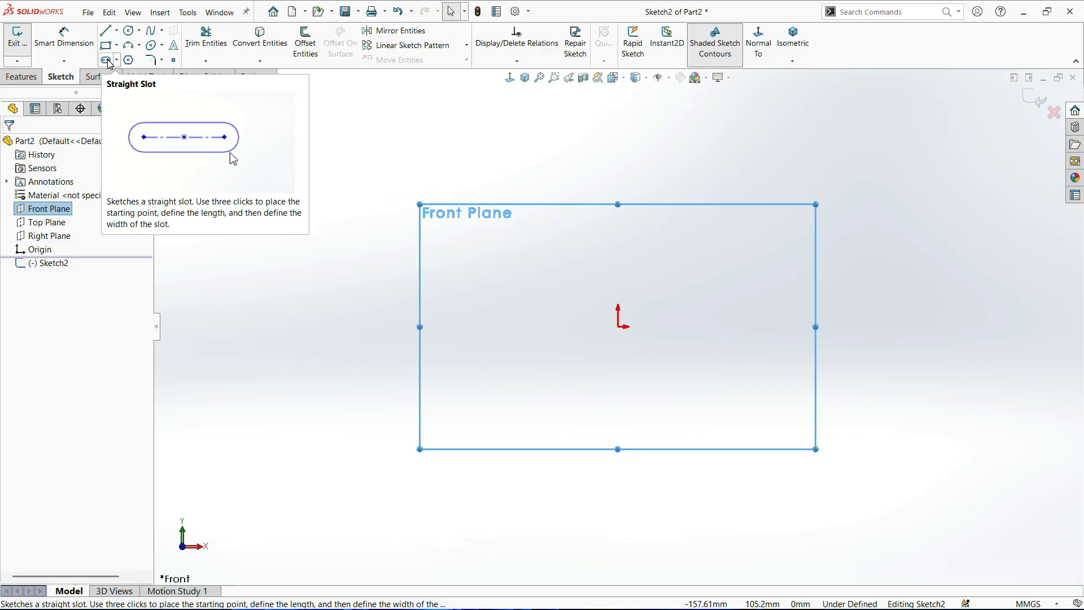
click(117, 32)
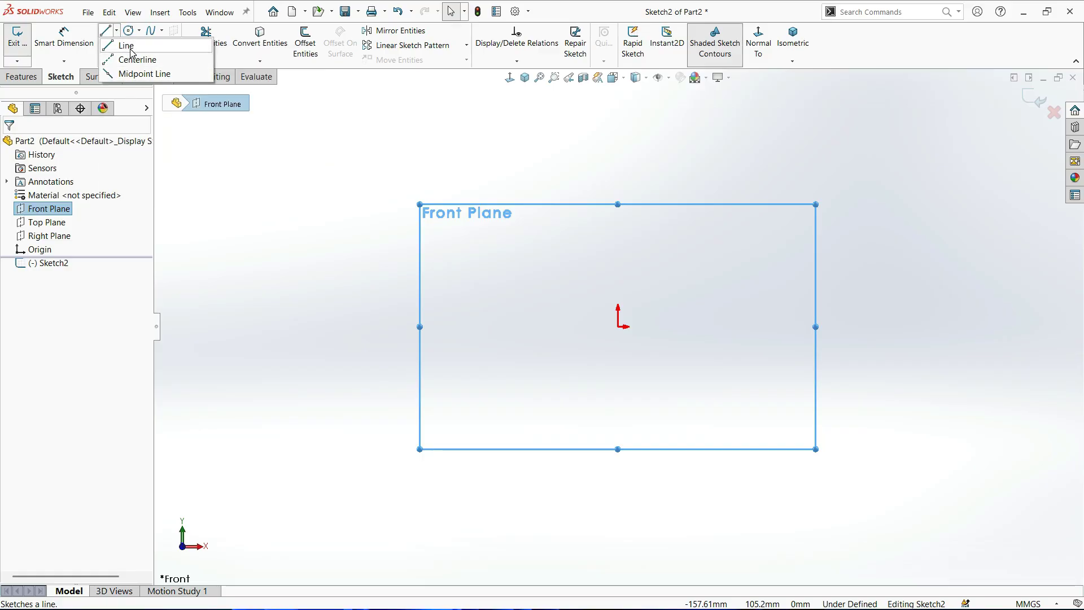
click(232, 150)
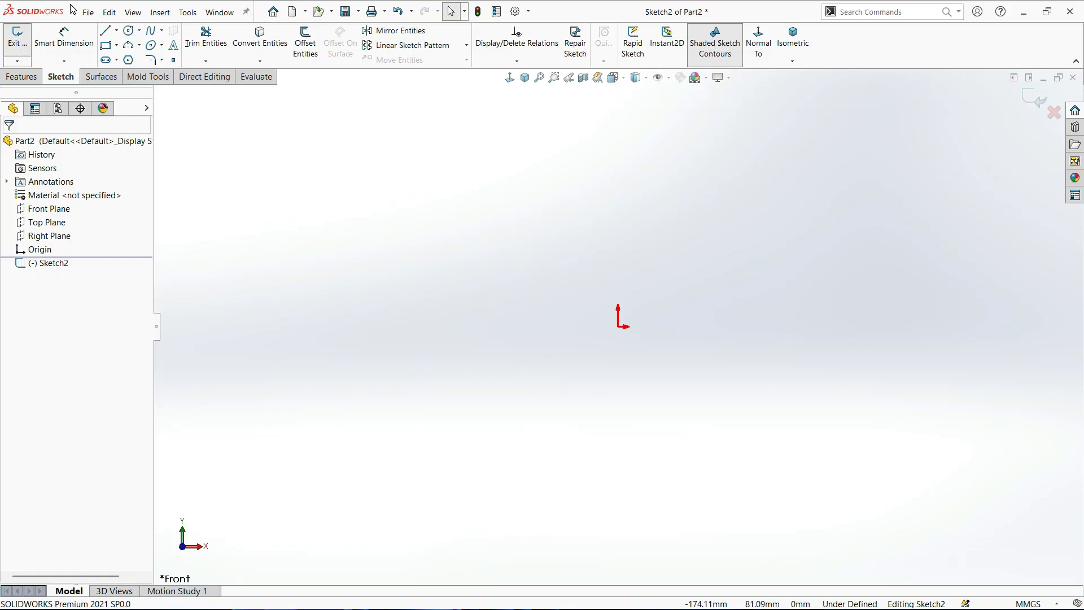
Sketch a sloping line from the origin, about 130 mm long at about 26°, and end the Line tool.
click(107, 32)
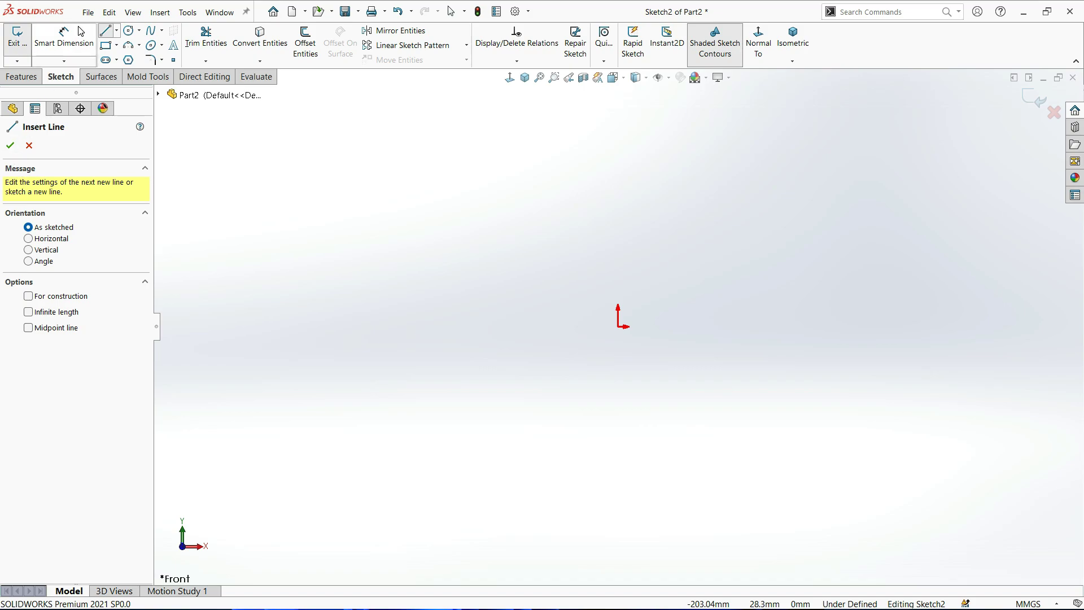
click(117, 31)
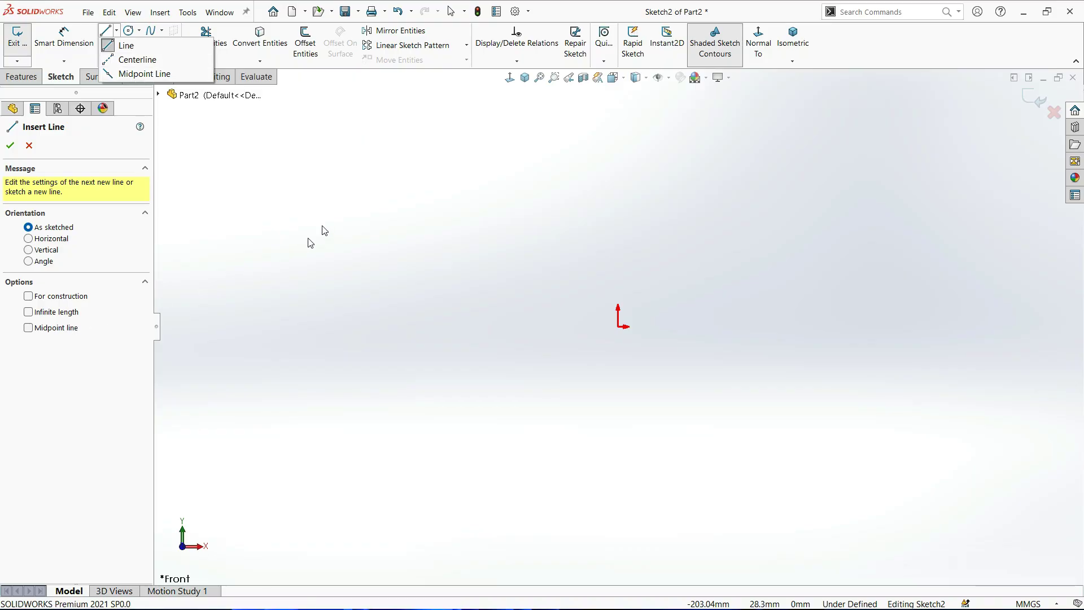
click(106, 30)
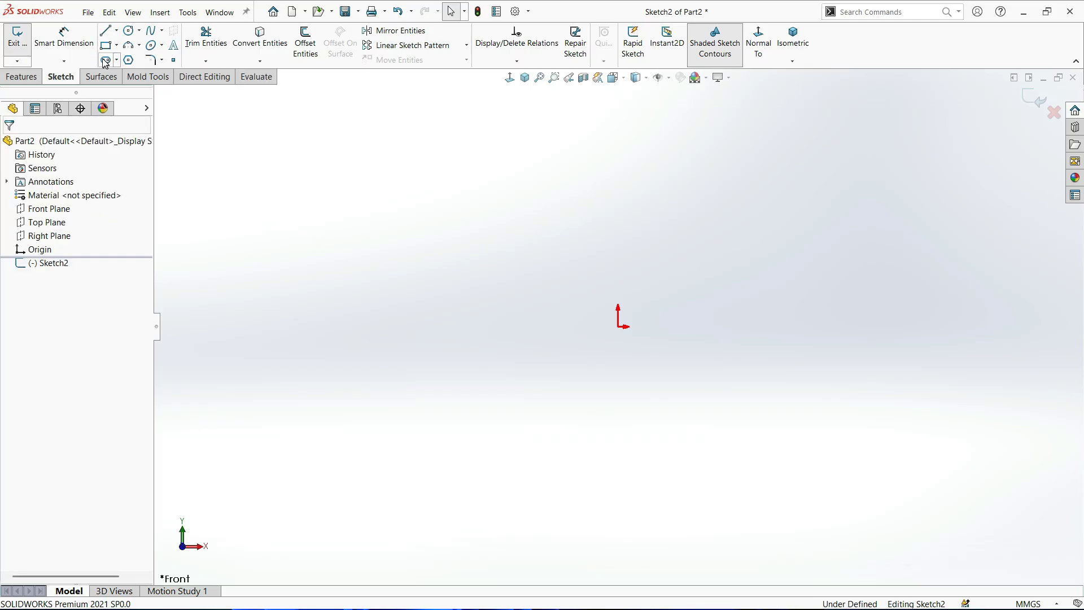
click(106, 31)
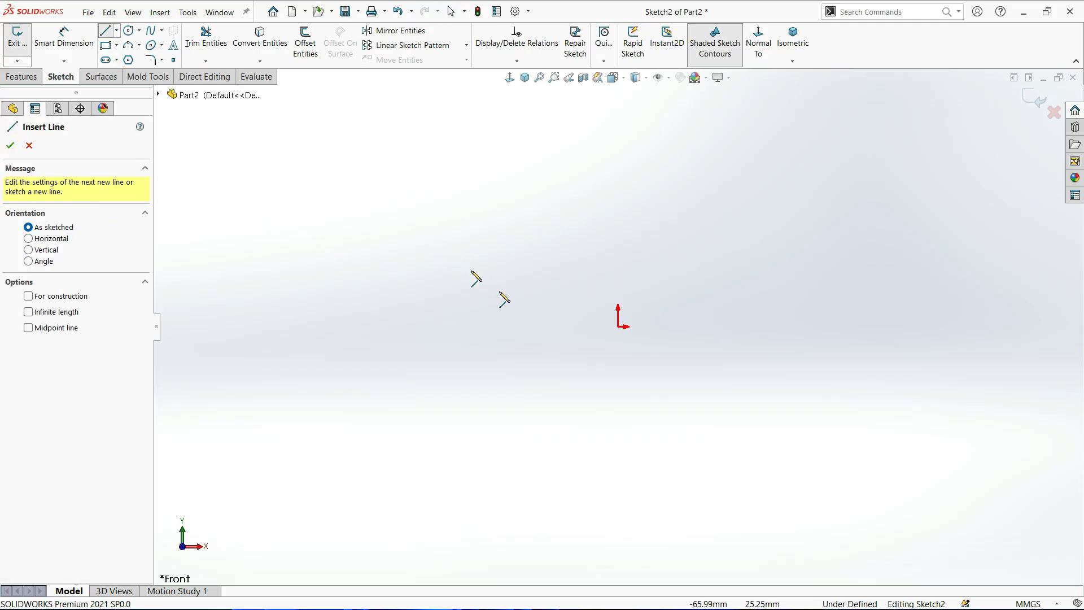
click(621, 327)
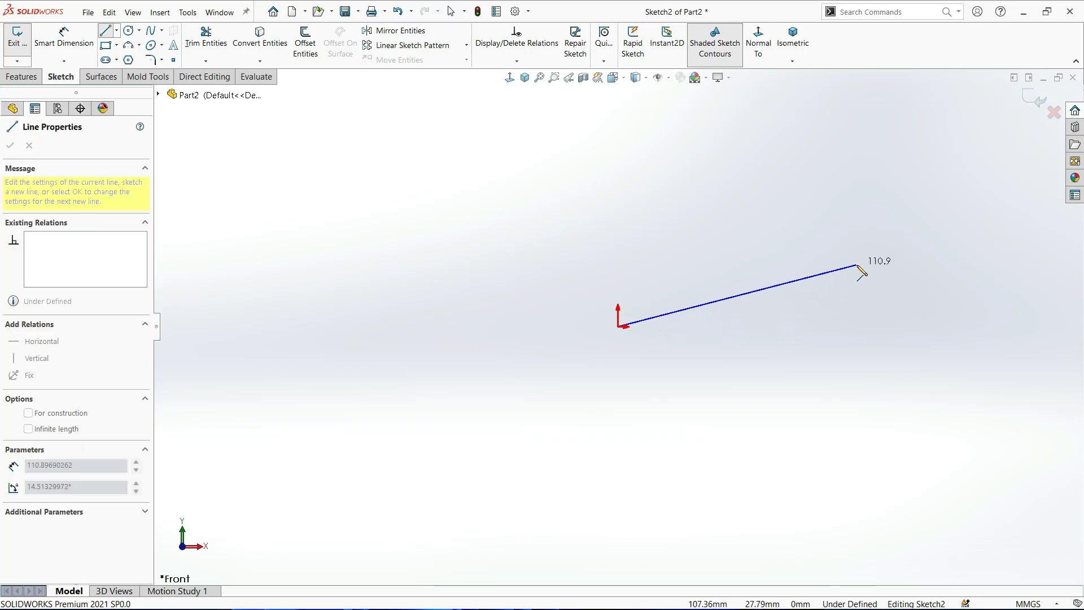
click(879, 200)
key(Escape)
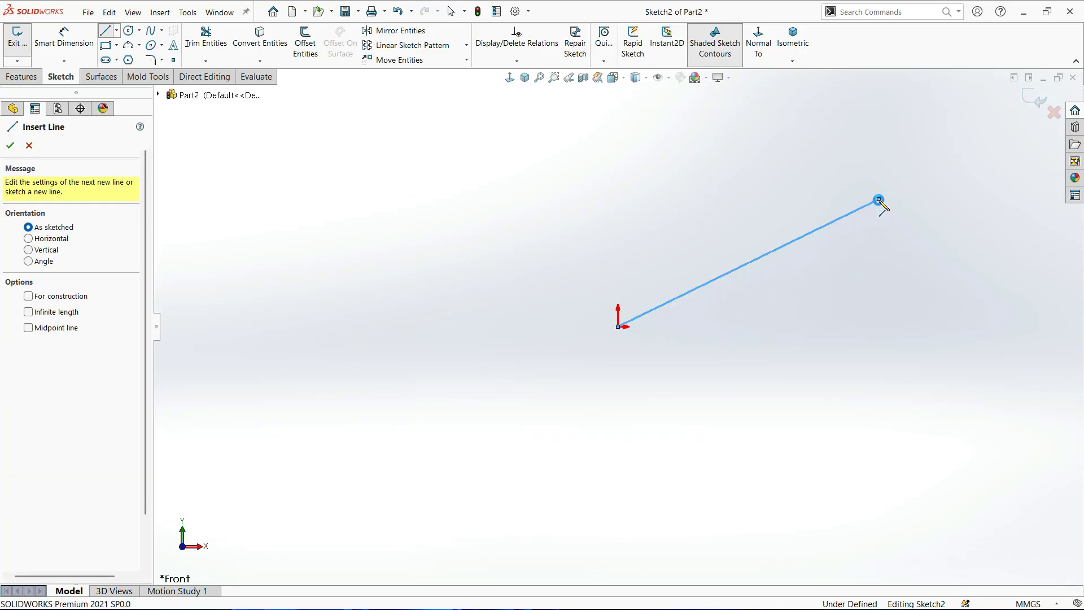
key(Escape)
Box-select the line and deselect it, and move its free endpoint so it is about 133 mm long at about 8°.
drag(821, 306, 684, 198)
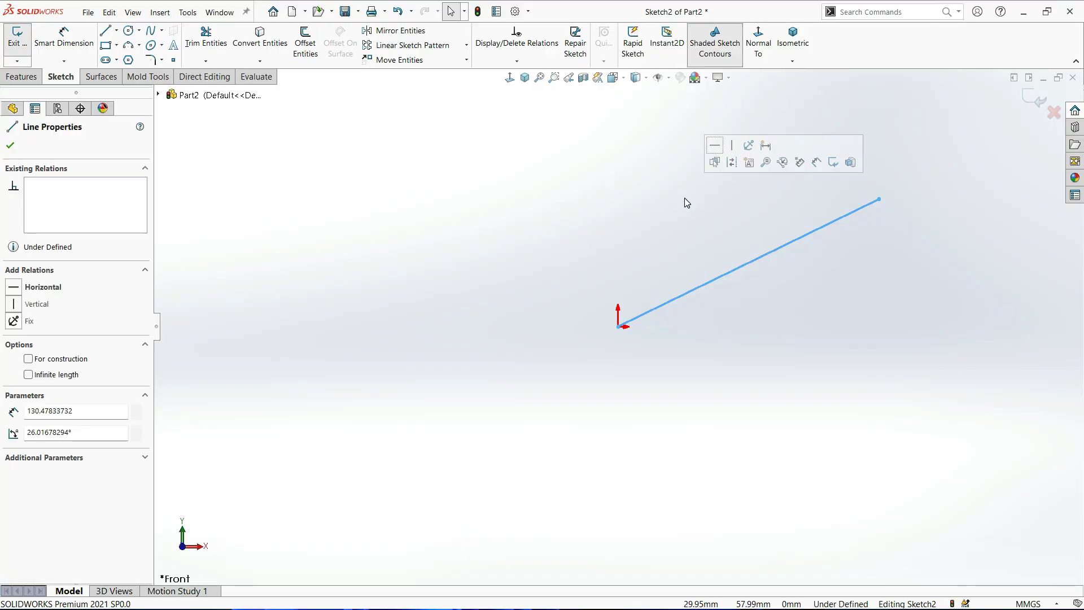
key(Escape)
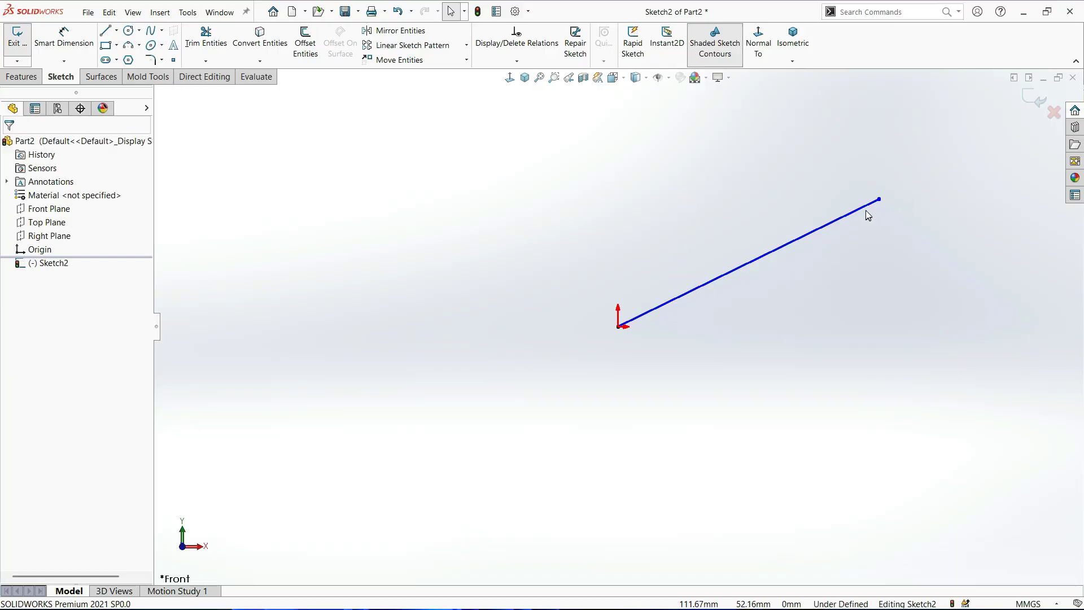
drag(883, 201, 912, 286)
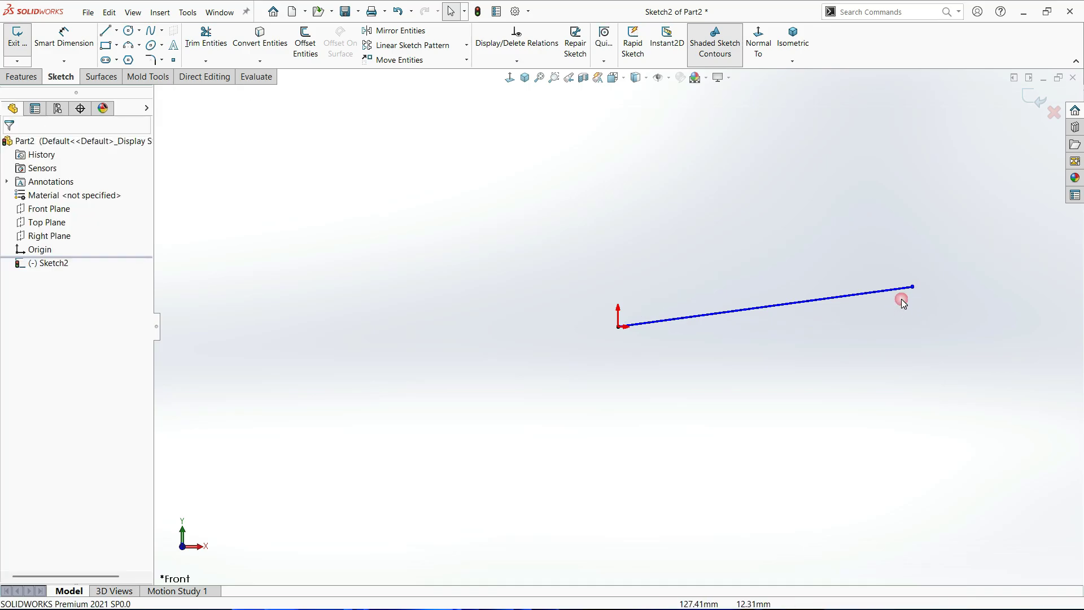
Select the sloping line with a selection box and again by picking it directly, clearing the selection each time.
drag(858, 340, 771, 232)
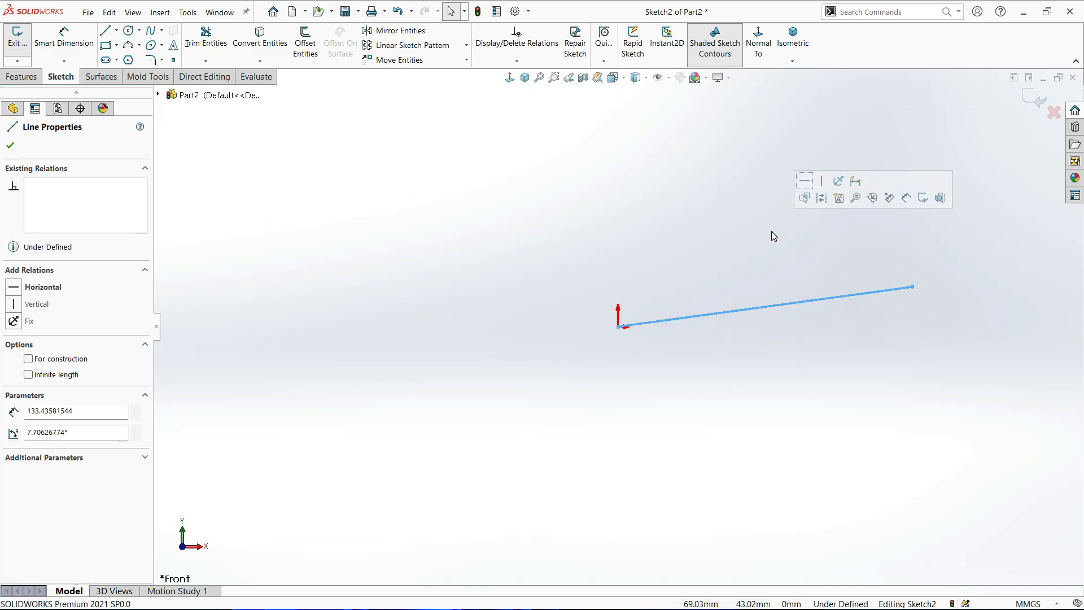
click(772, 231)
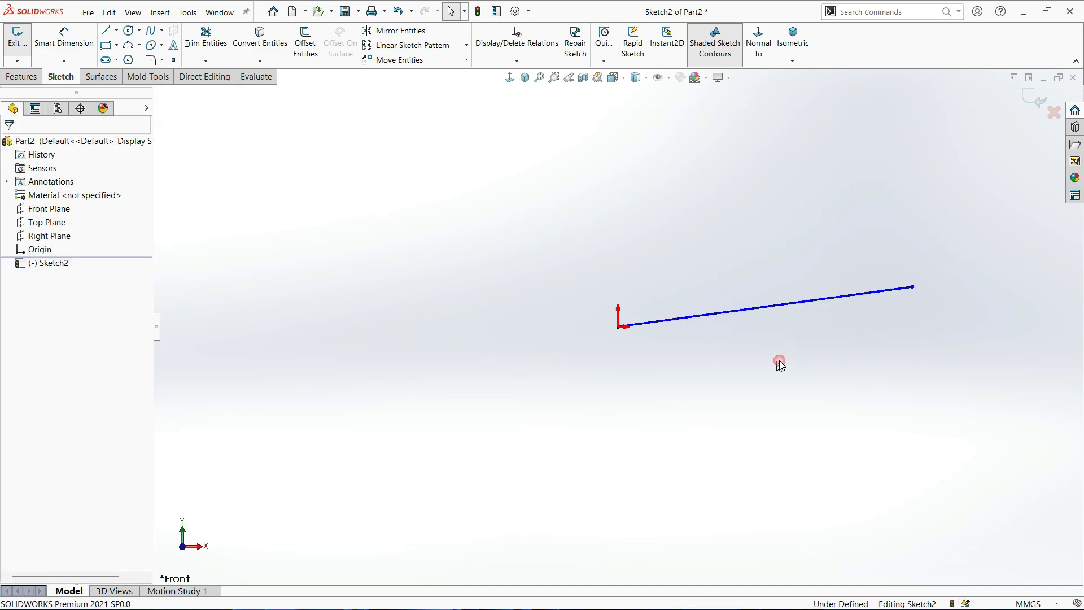
click(751, 314)
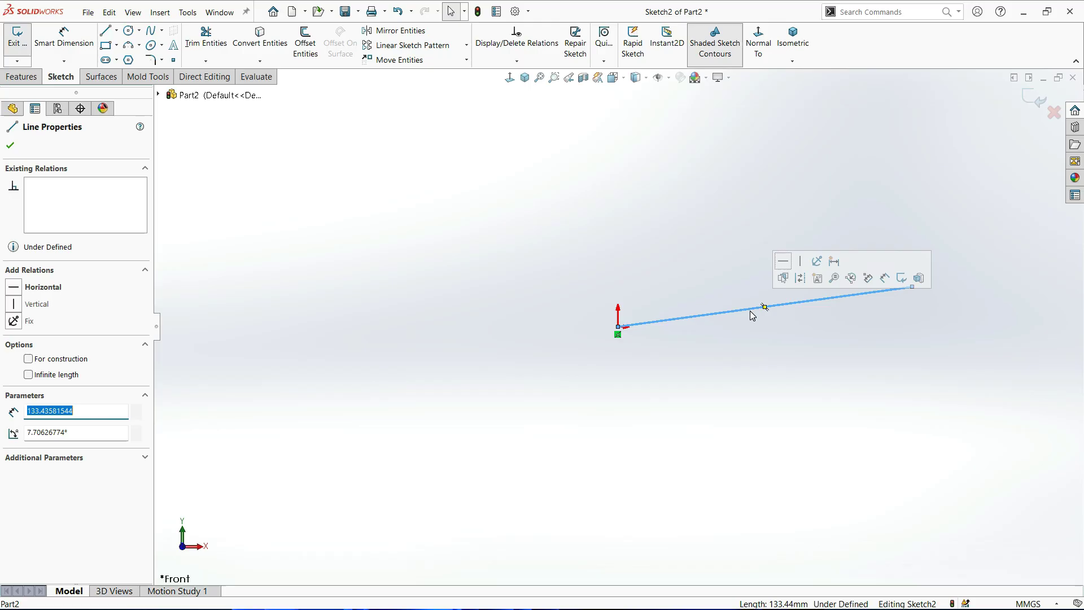
click(564, 223)
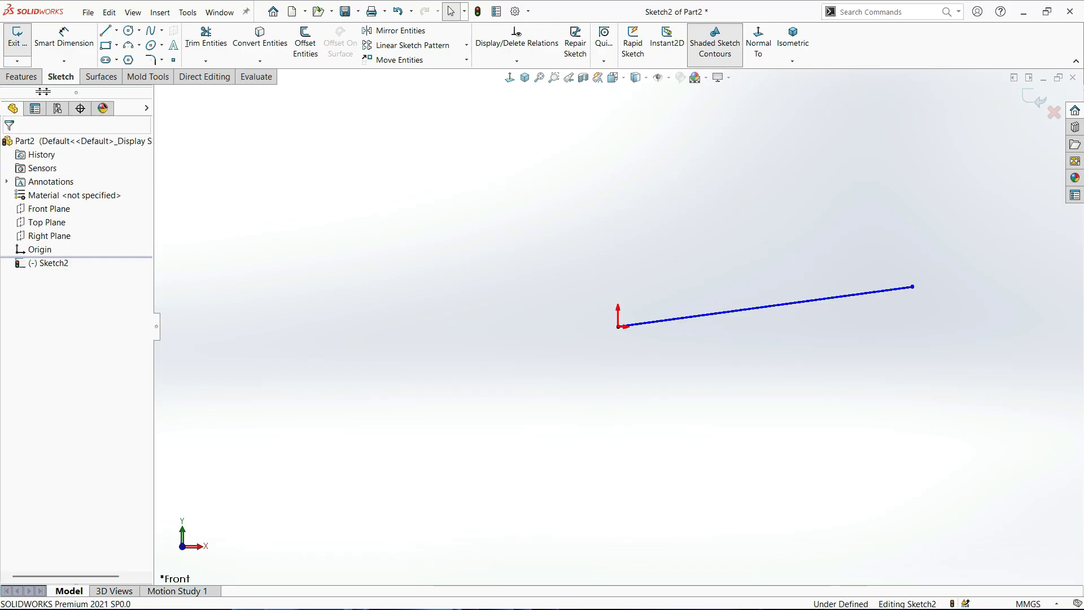
Clear the line selection and sketch a circle of about 25 mm radius to the upper left of the line, ending the Circle tool.
click(655, 320)
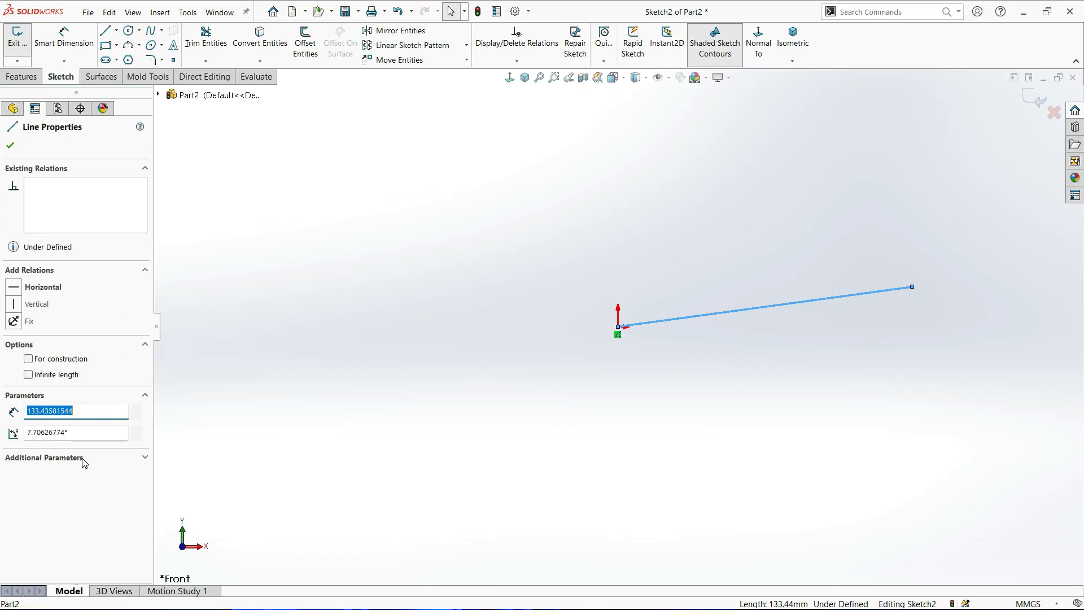
click(363, 256)
click(128, 30)
click(358, 235)
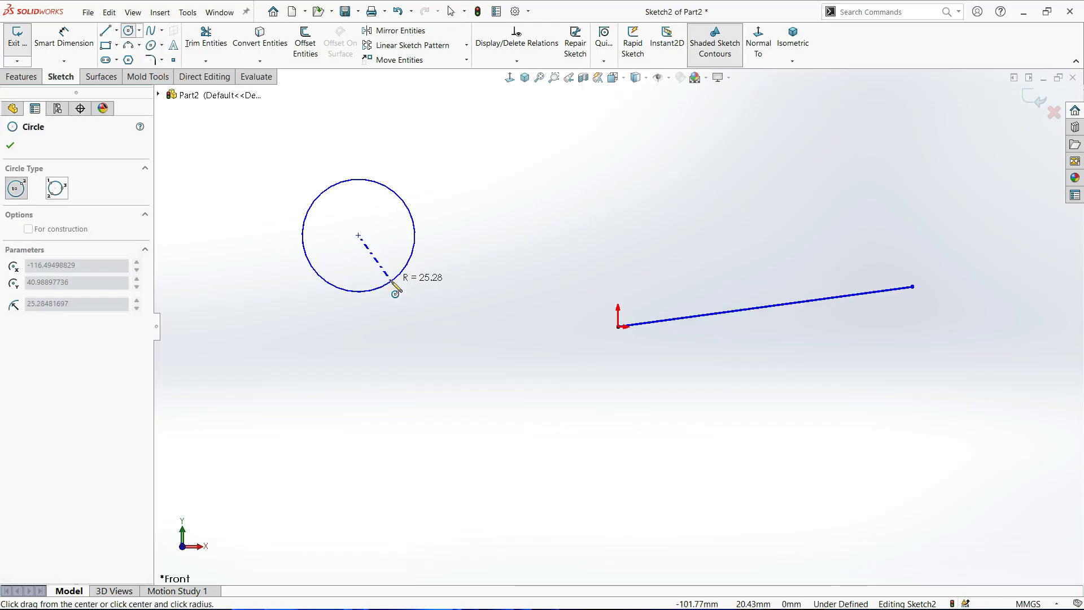
click(397, 289)
right_click(397, 292)
click(418, 310)
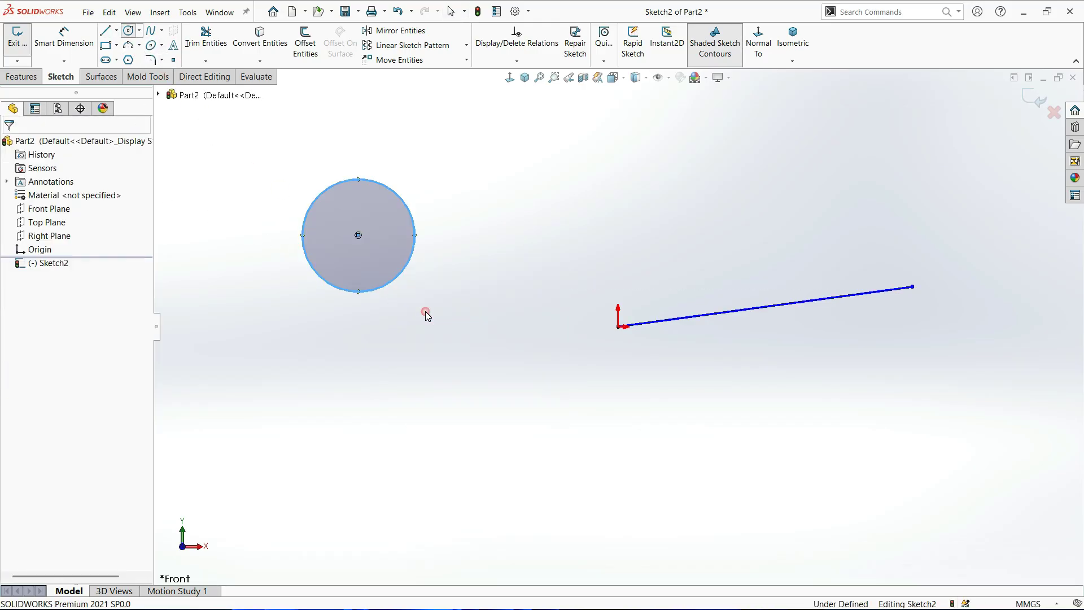
Select the circle and then the sloping line to compare the properties and relations offered for each.
click(409, 210)
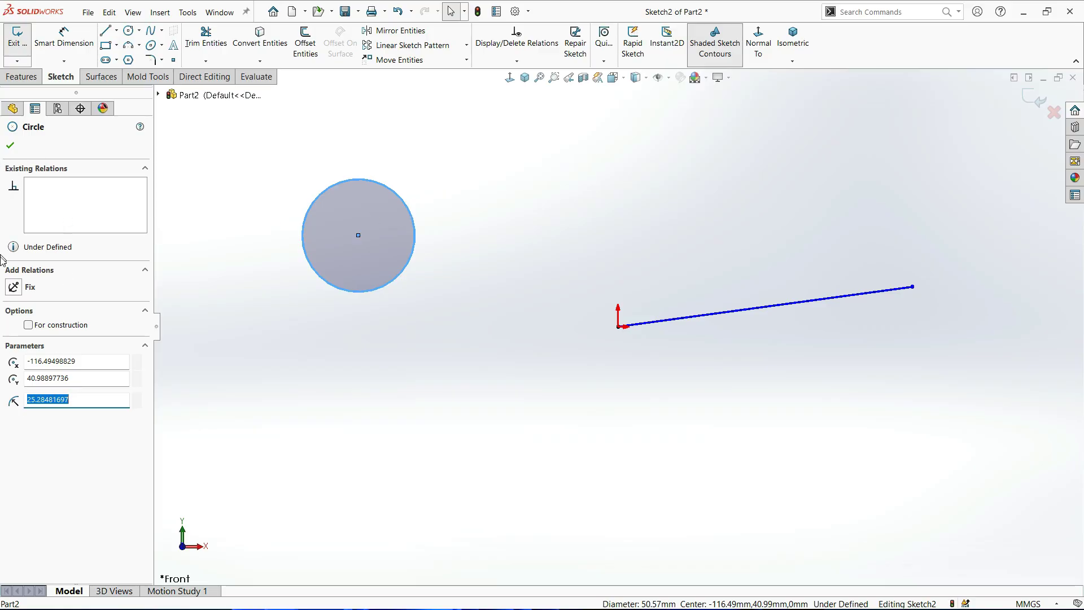
click(698, 323)
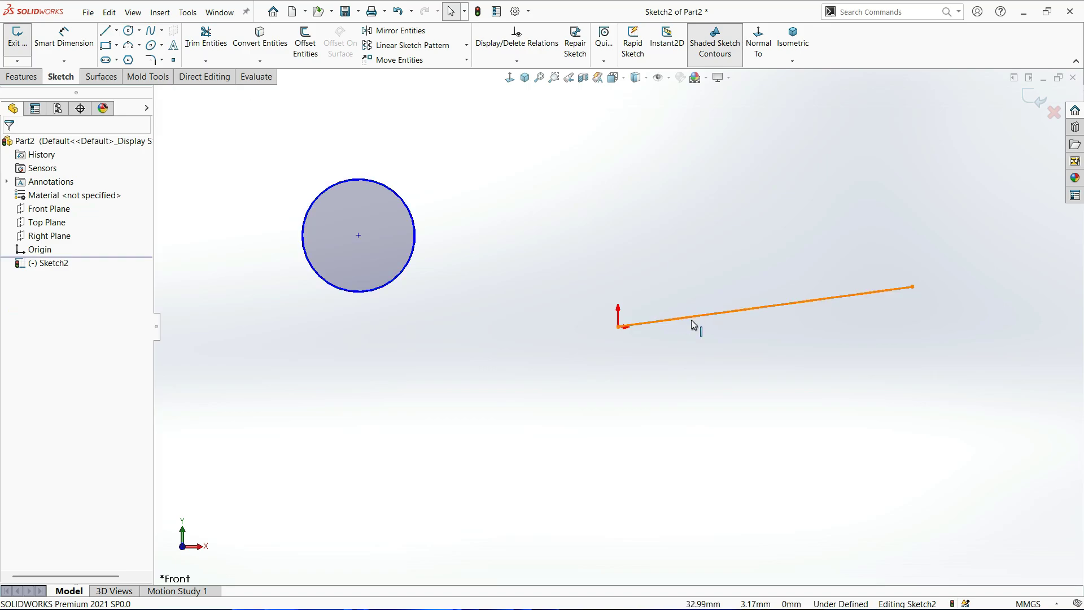
click(691, 319)
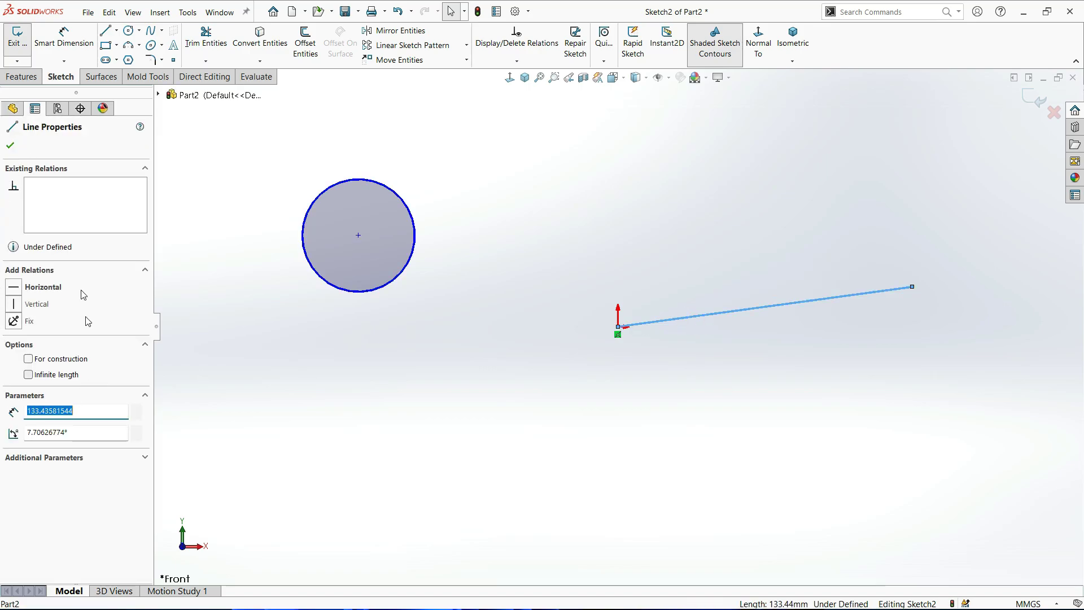
Clear the line selection, box-select the circle and delete it.
click(381, 379)
drag(459, 136, 249, 373)
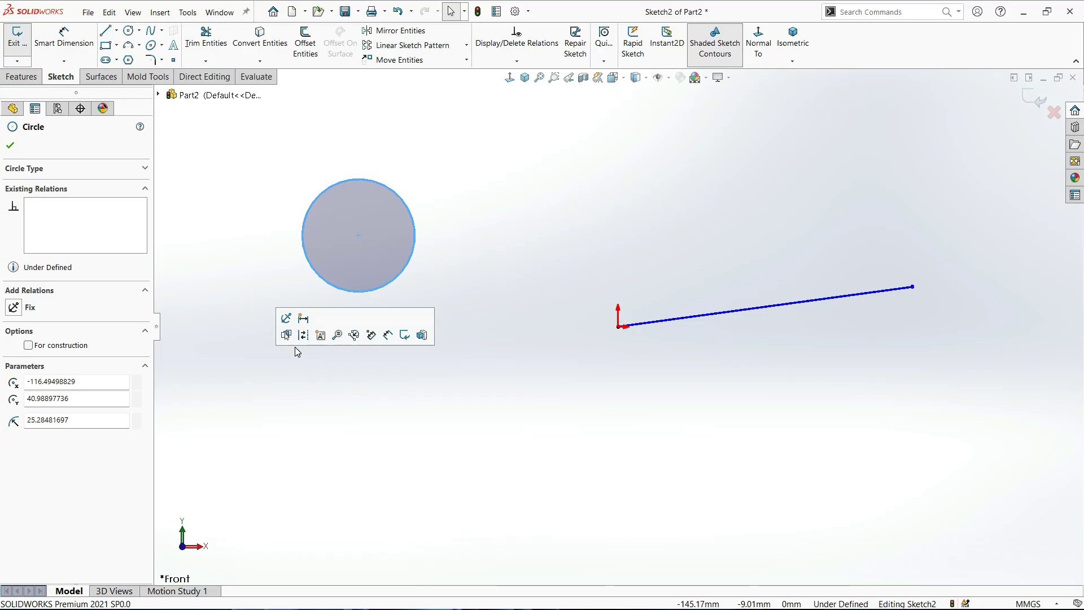
key(Delete)
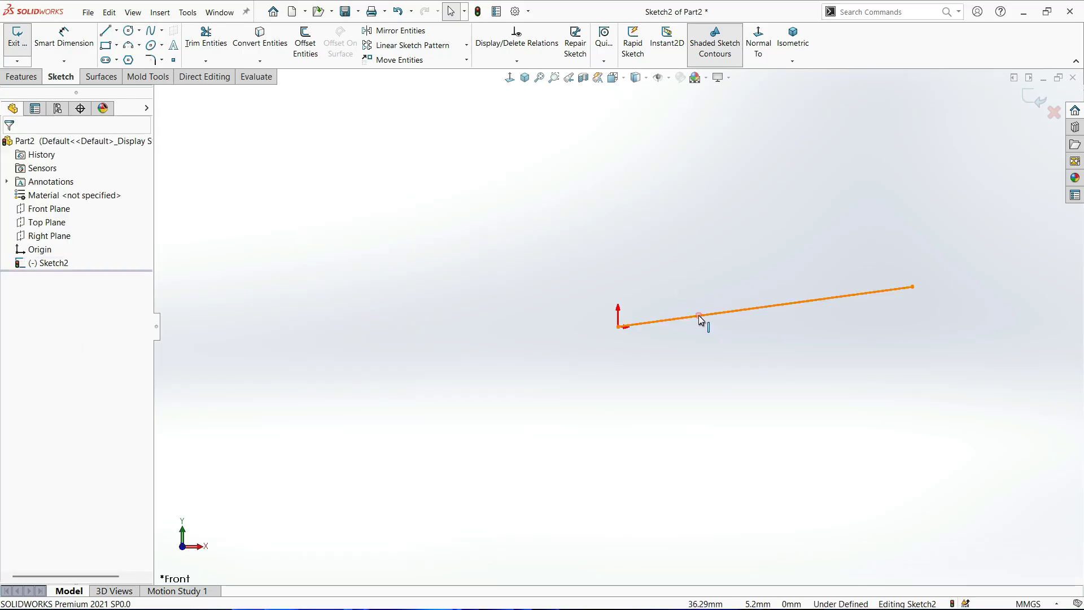
Try a Horizontal relation on the sloping line, undo it and clear the selection.
click(699, 319)
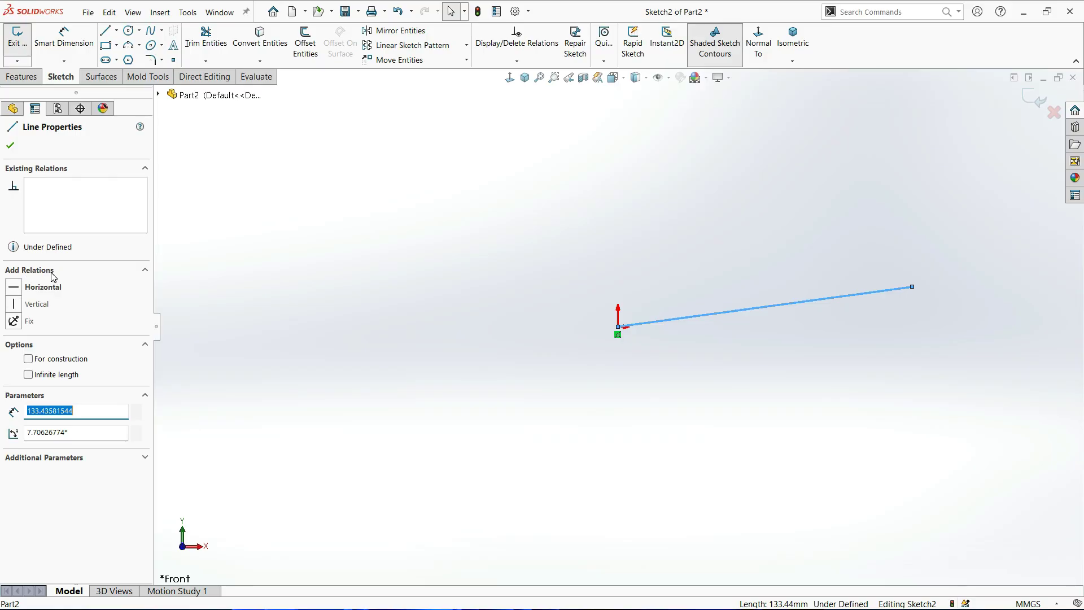
click(35, 288)
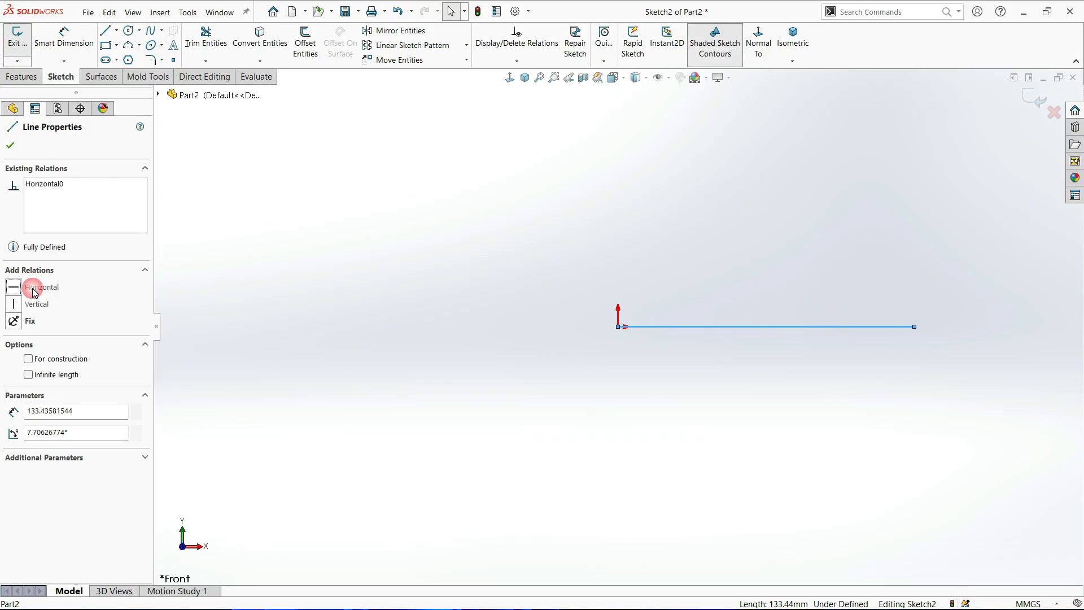
click(655, 350)
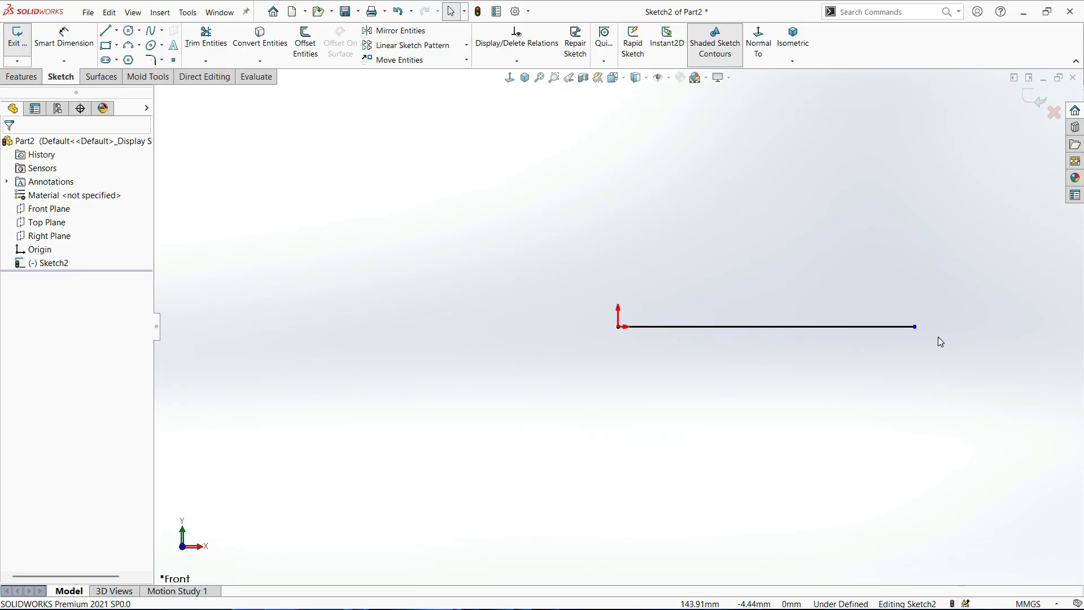
scroll(939, 317, down, 2)
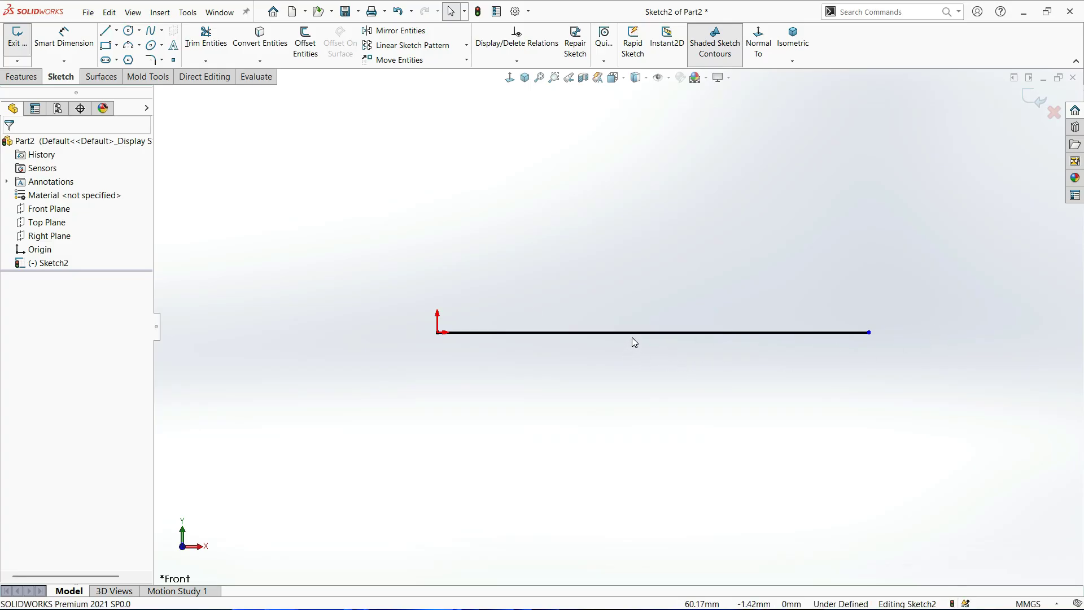
key(ctrl+z)
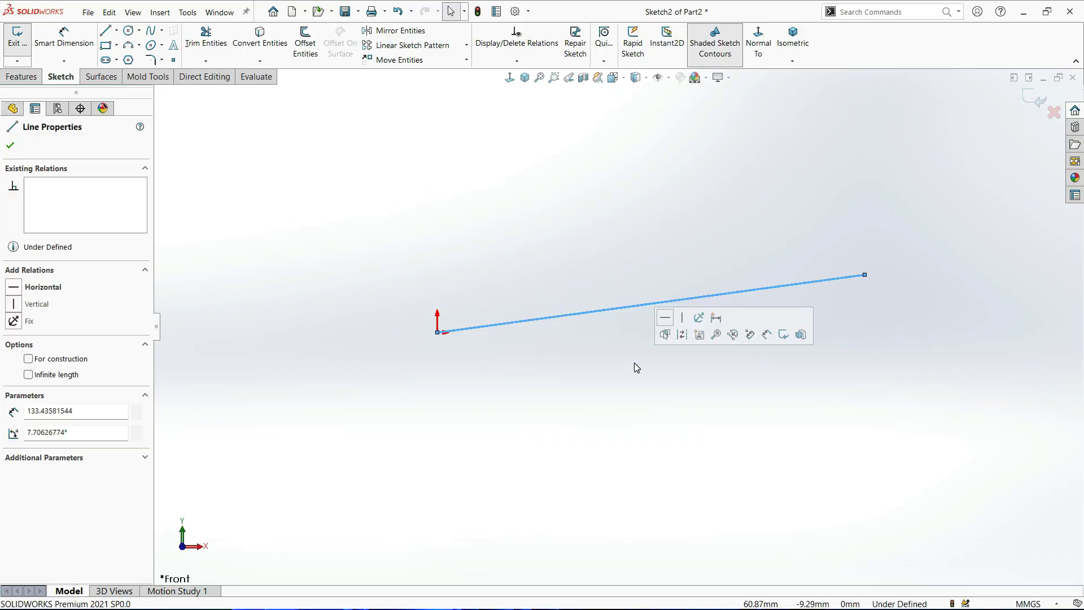
click(635, 363)
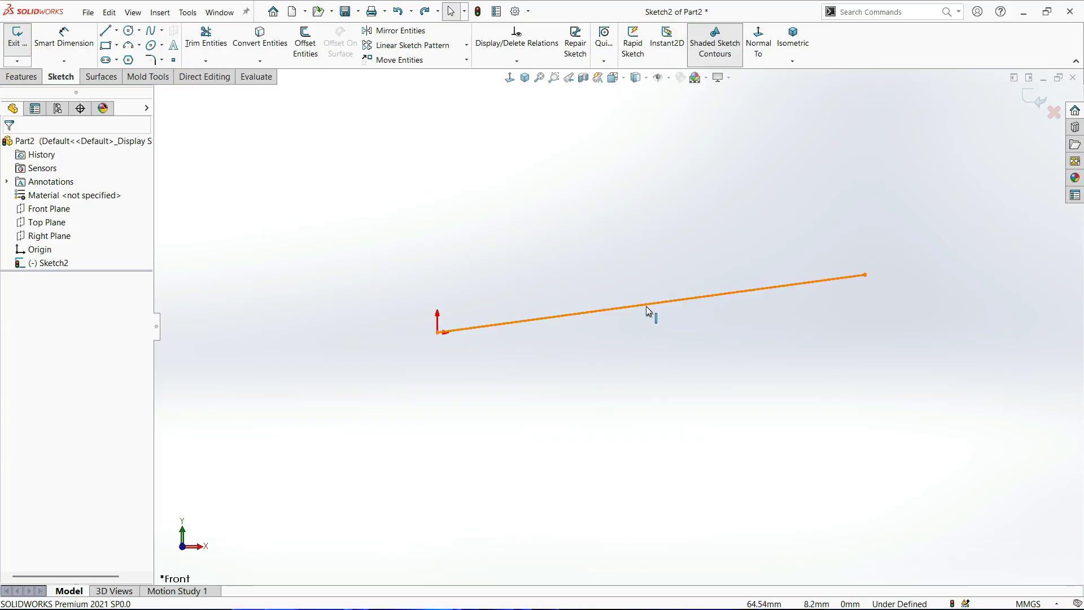
Apply a Horizontal relation to the sloping line from the origin and clear the selection.
click(623, 308)
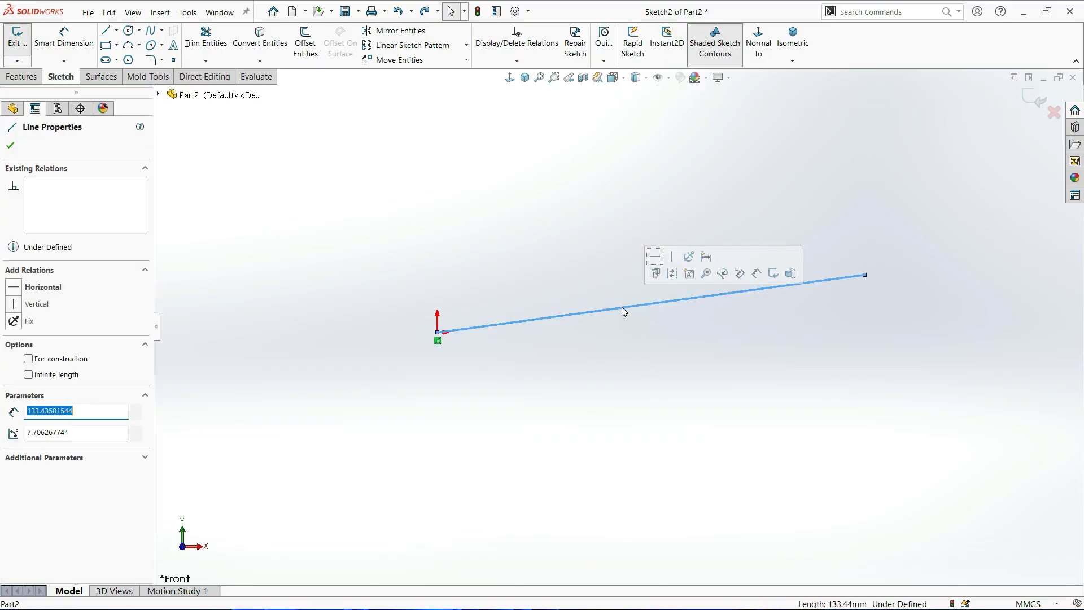
click(38, 292)
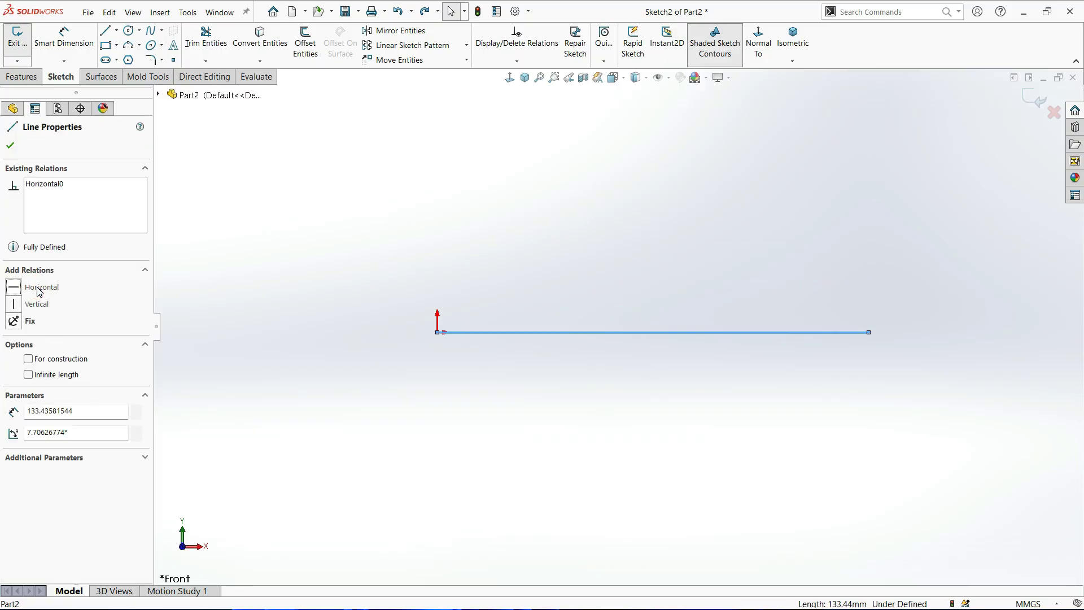
click(540, 397)
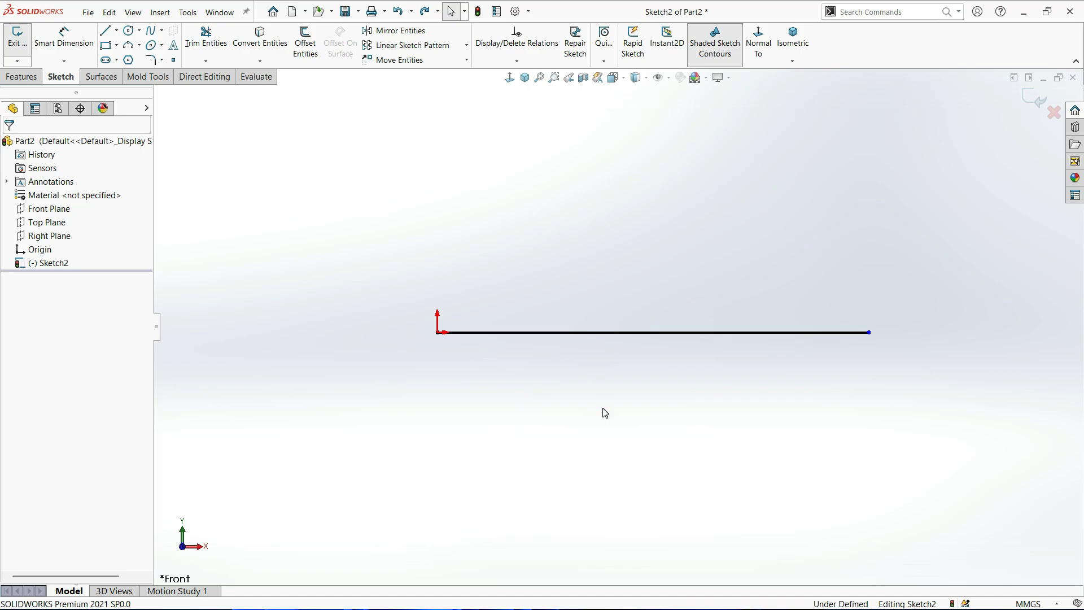
Sketch a second sloping line below the horizontal one, about 109 mm long at about 16°, and end the Line tool.
key(l)
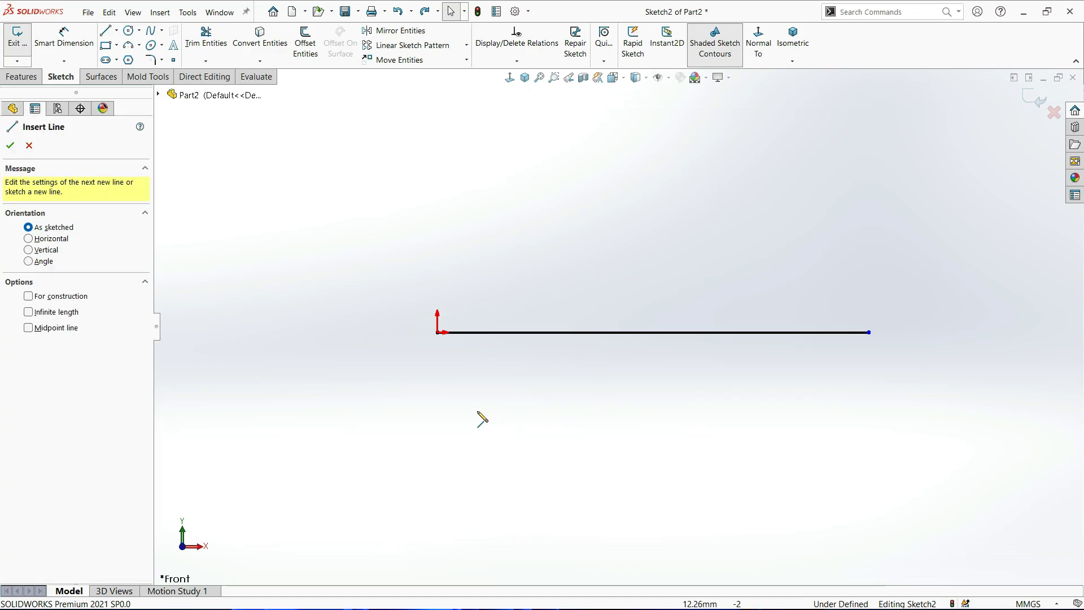
click(675, 395)
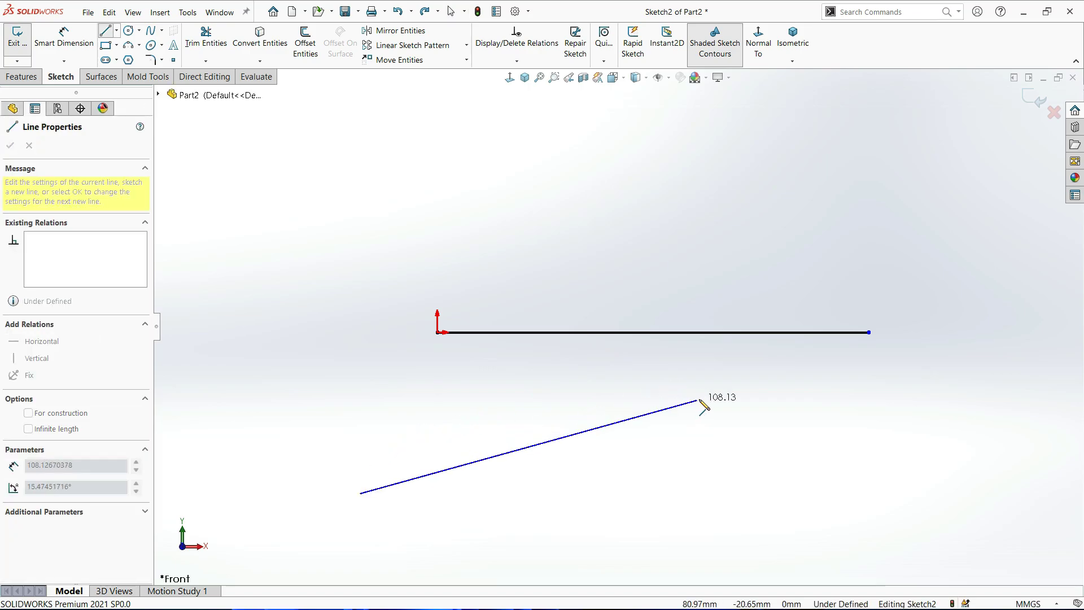
click(699, 399)
right_click(688, 380)
click(712, 393)
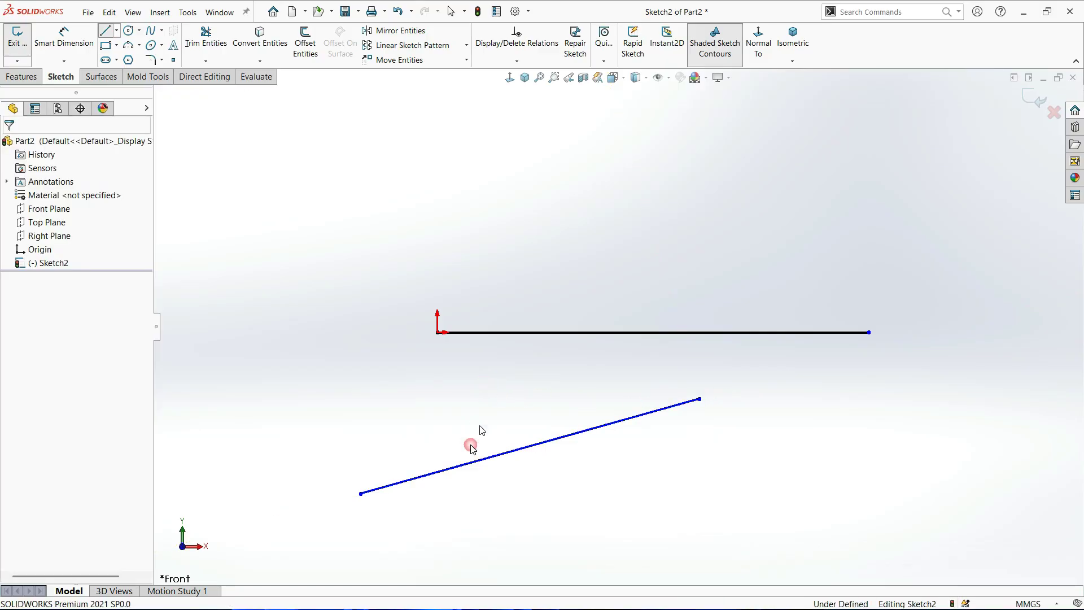
Apply a Horizontal relation to the lower sloping line and clear the selection.
click(446, 470)
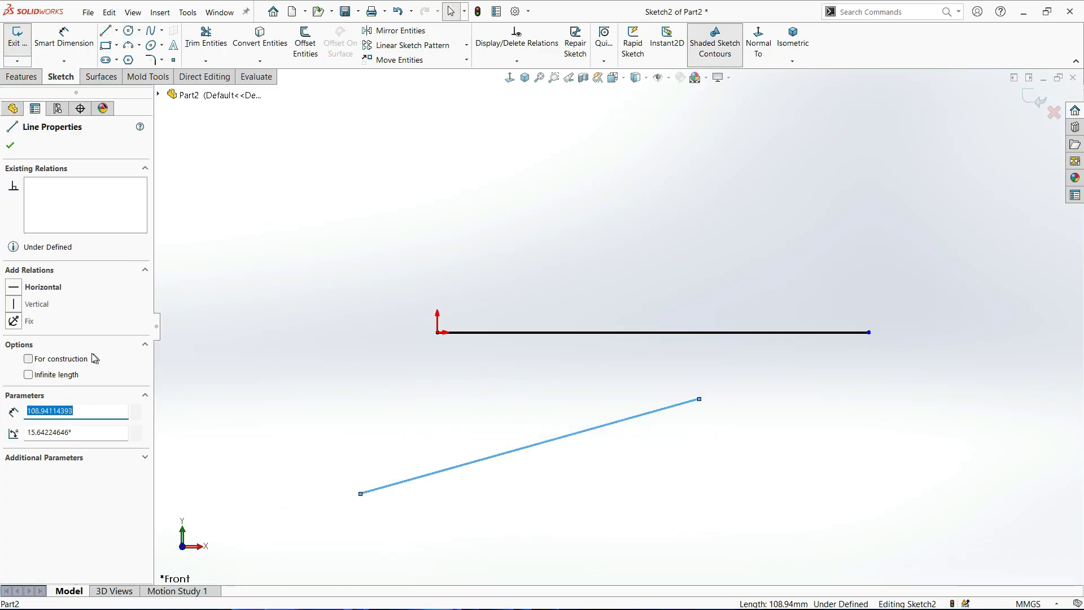
click(36, 289)
click(506, 406)
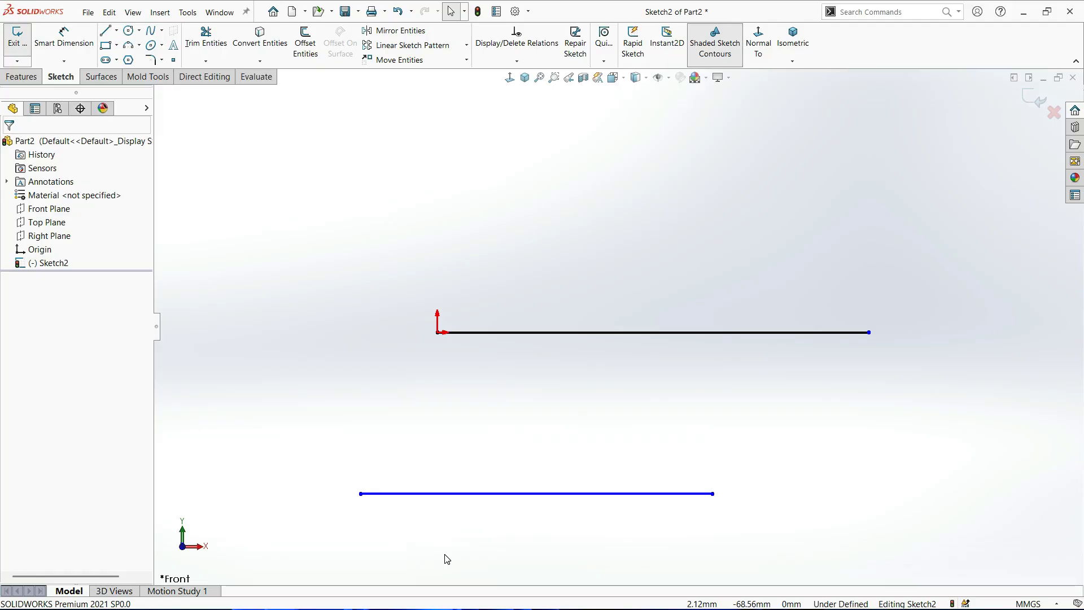
click(464, 443)
click(464, 442)
Switch to the Google Meet window in Chrome and look through the list of meeting participants.
key(alt+Tab)
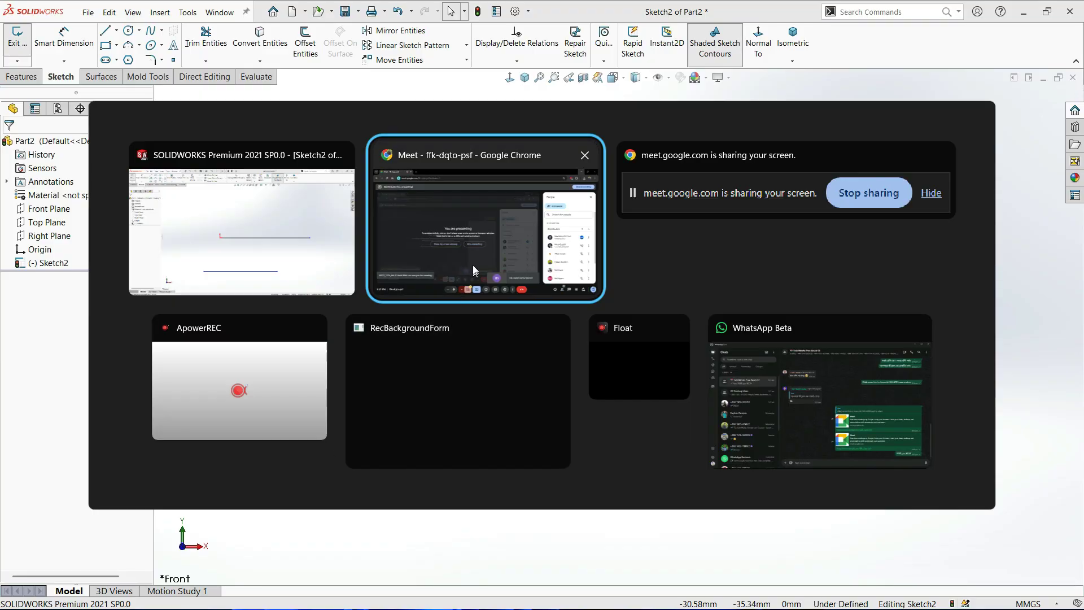
scroll(929, 389, down, 2)
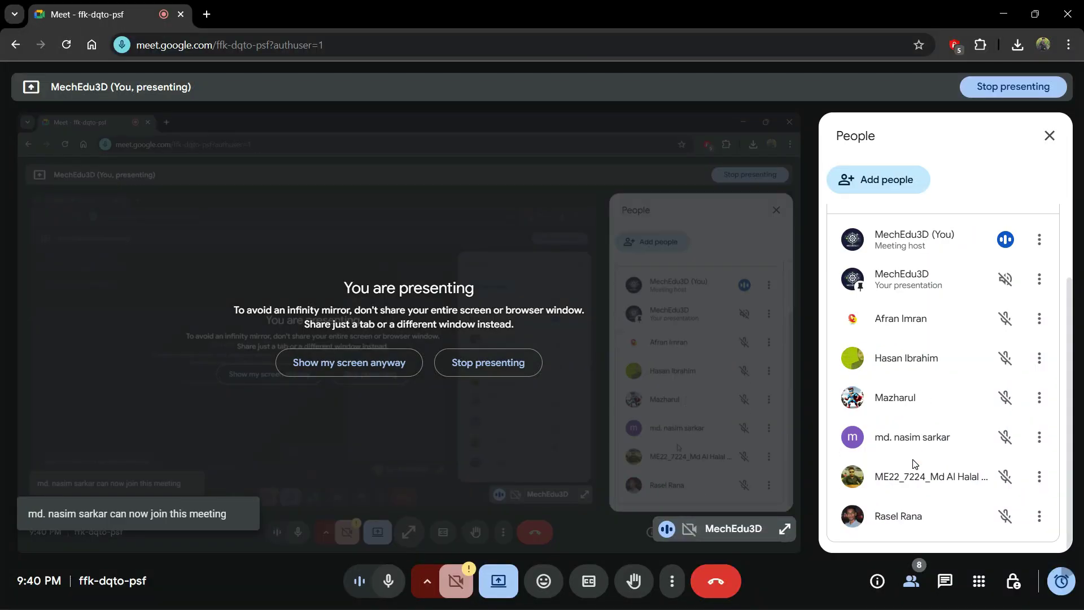
scroll(914, 464, up, 2)
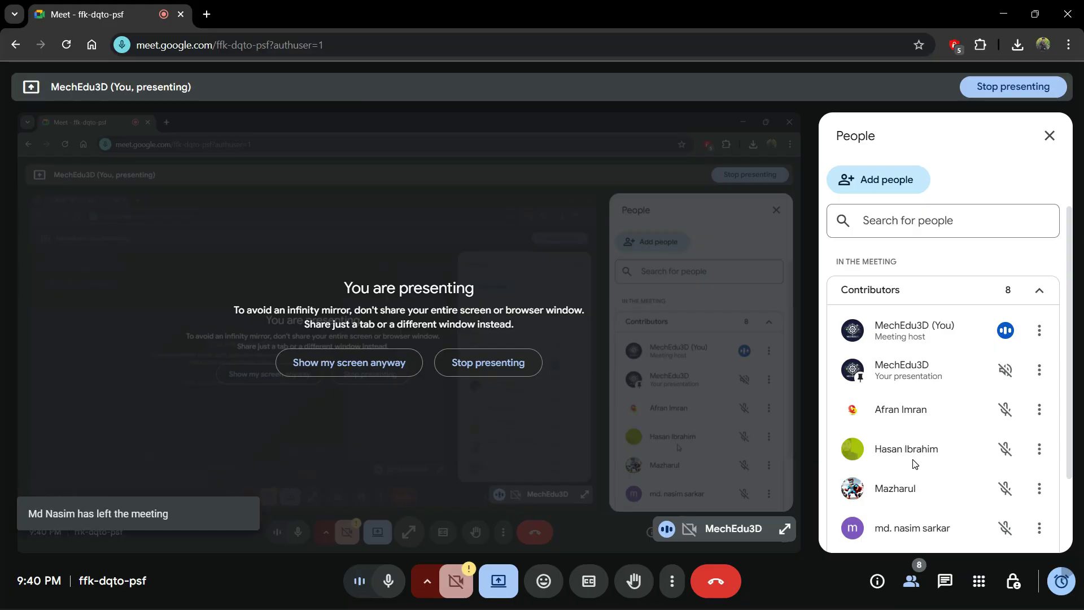
scroll(915, 464, down, 2)
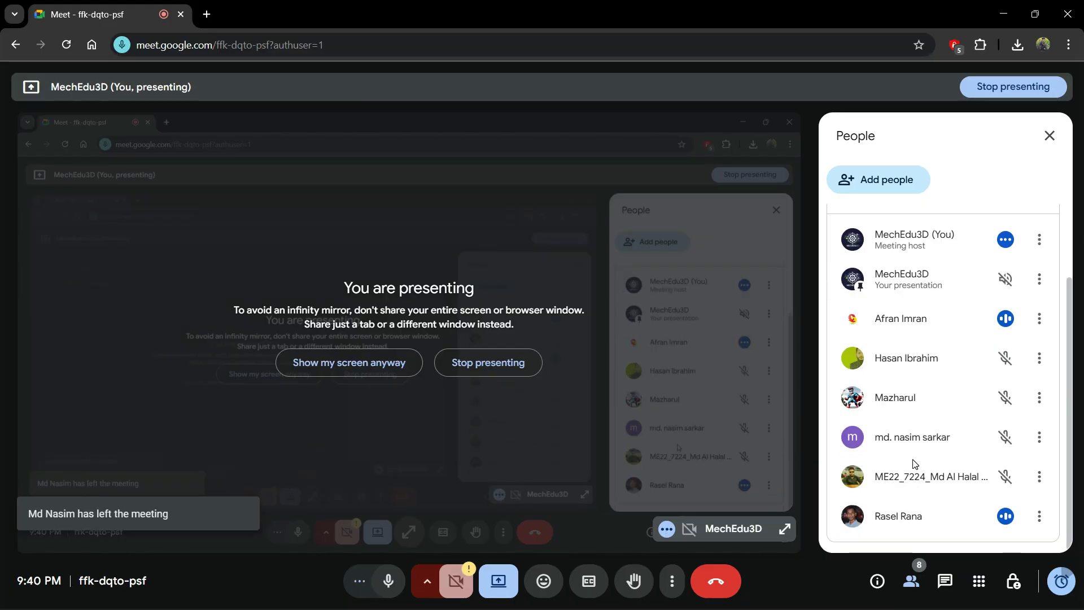
click(915, 463)
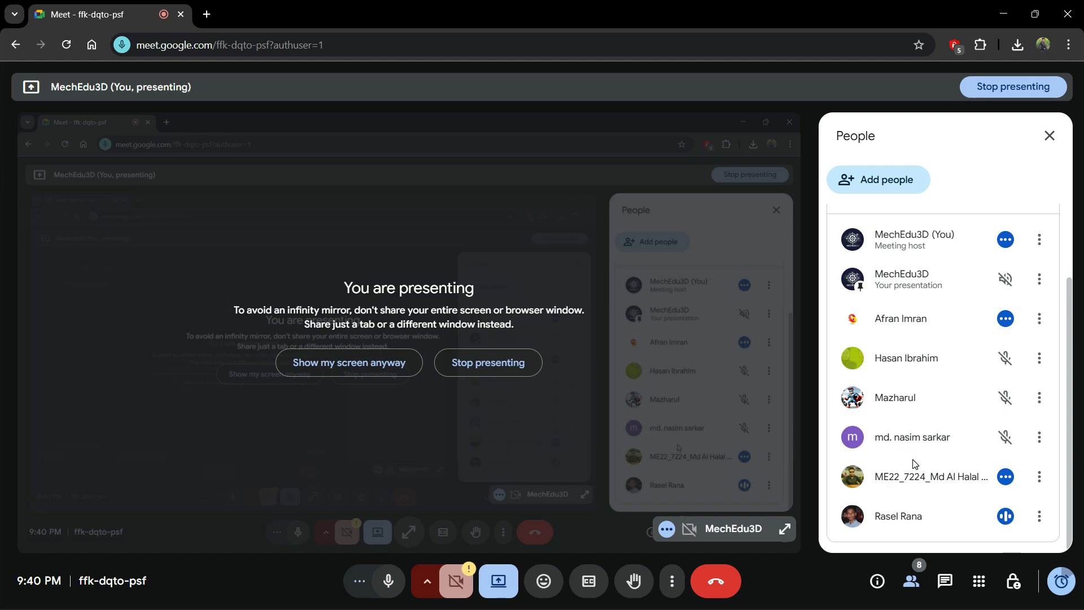
click(915, 463)
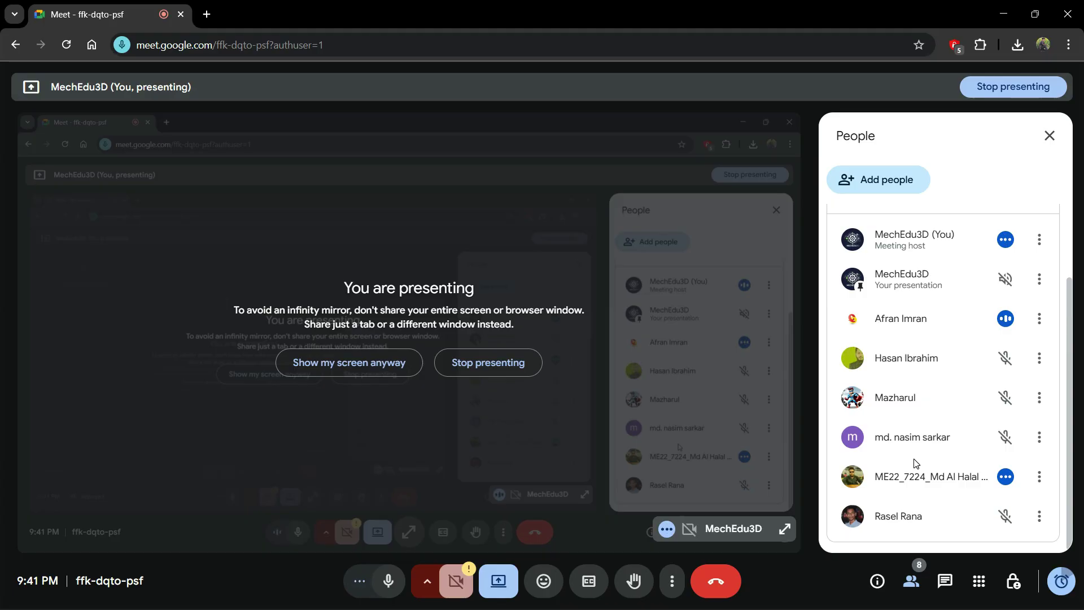
Switch back to SOLIDWORKS and move the lower line's left endpoint to about 12 mm right of and 35 mm below the origin.
key(alt+Tab)
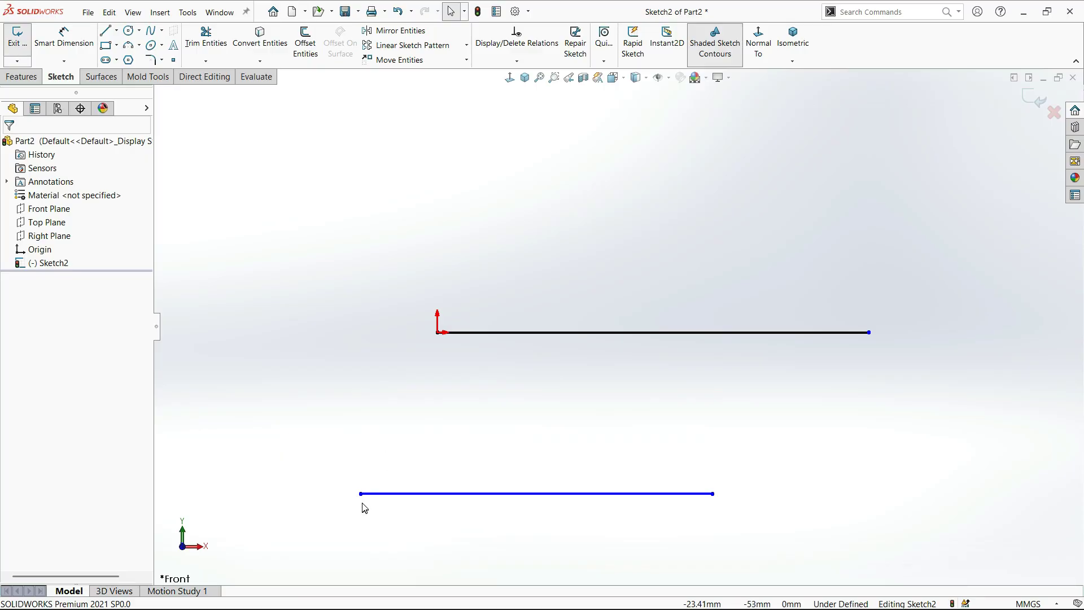
drag(361, 494, 477, 448)
click(404, 380)
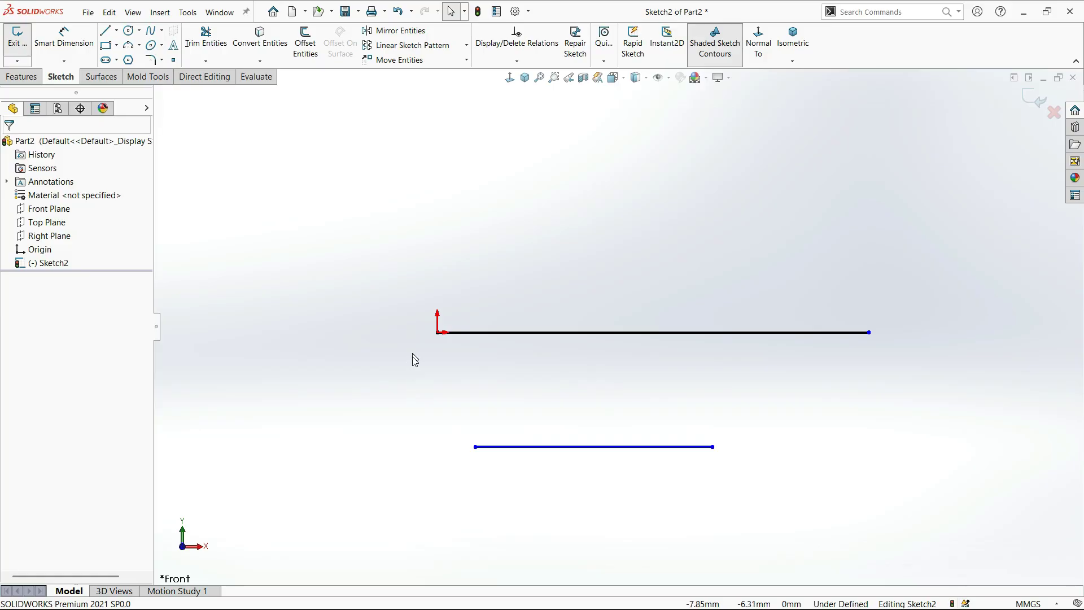
Add a vertical Smart Dimension from the origin to the lower line's left endpoint, keep its value and end the tool.
right_drag(411, 407, 438, 271)
click(438, 333)
click(475, 446)
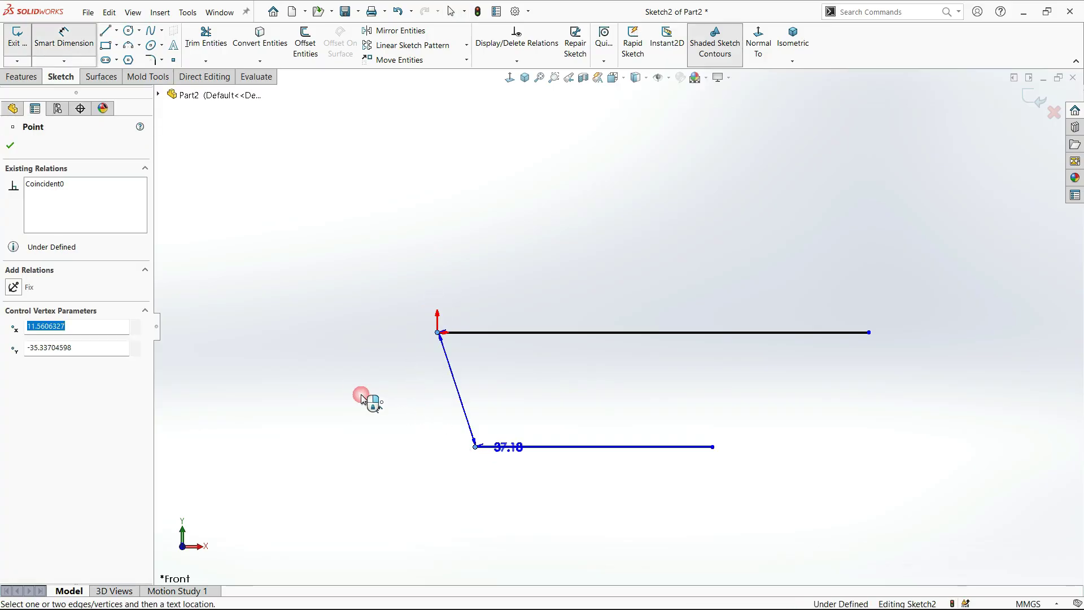
click(460, 384)
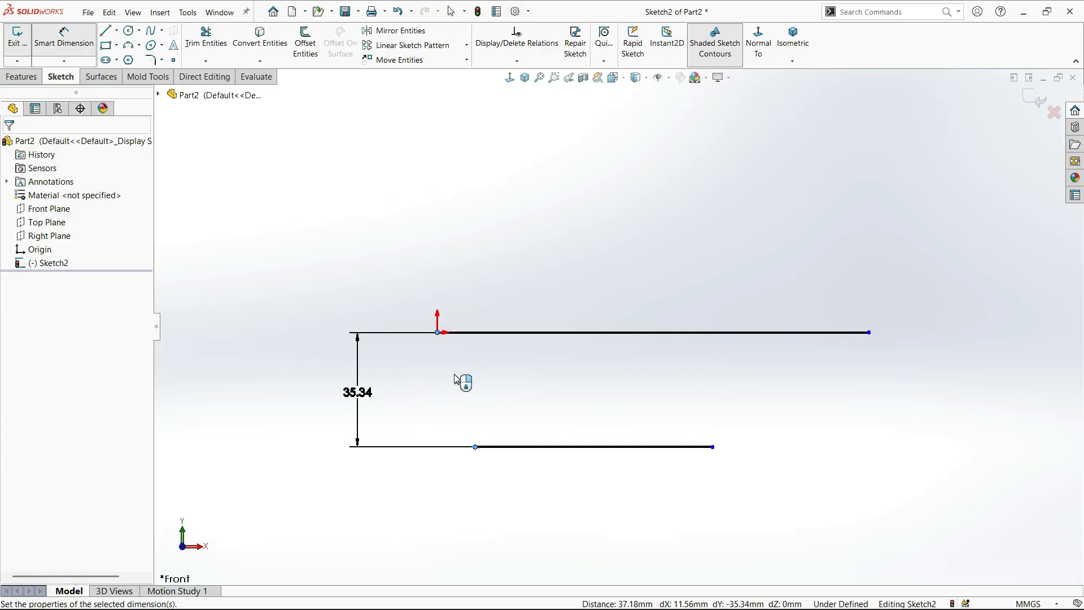
key(Return)
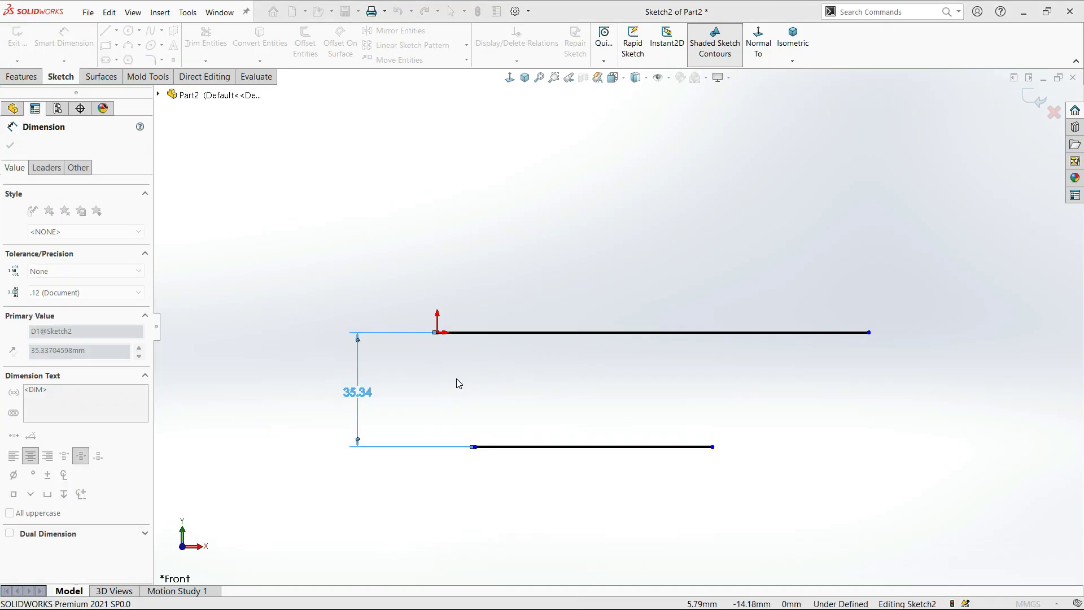
key(Escape)
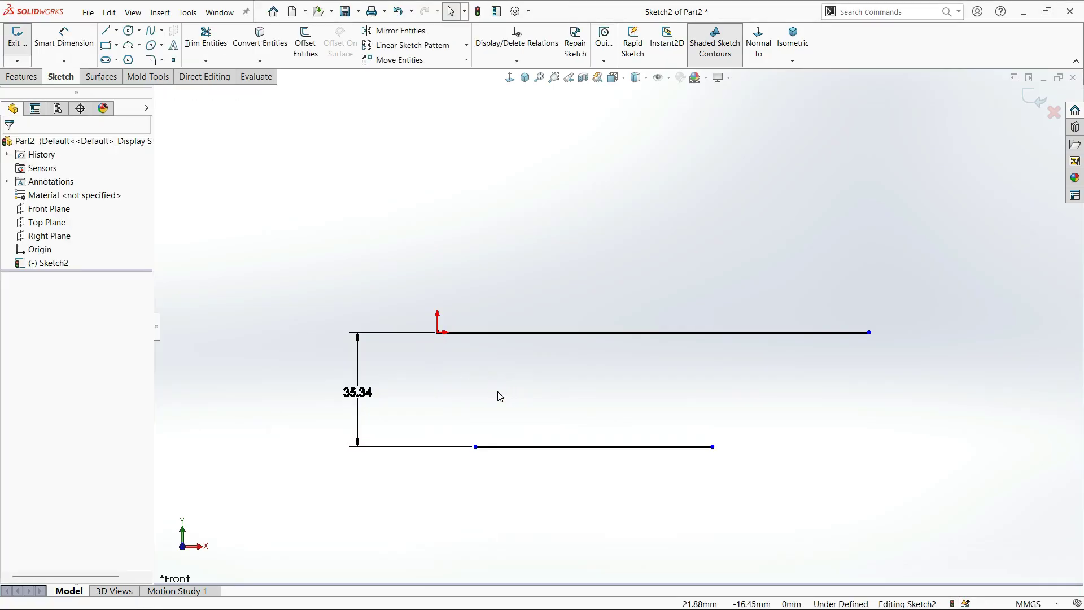
Delete the vertical dimension and move the lower line's left endpoint to about 40 mm right of and 23 mm below the origin.
drag(395, 371, 250, 466)
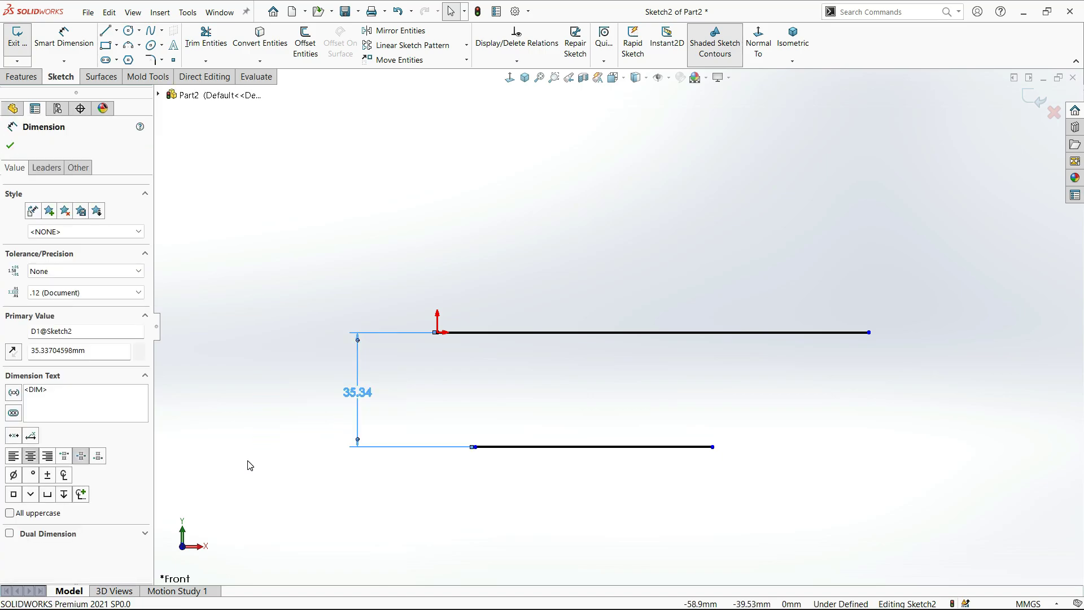
key(Delete)
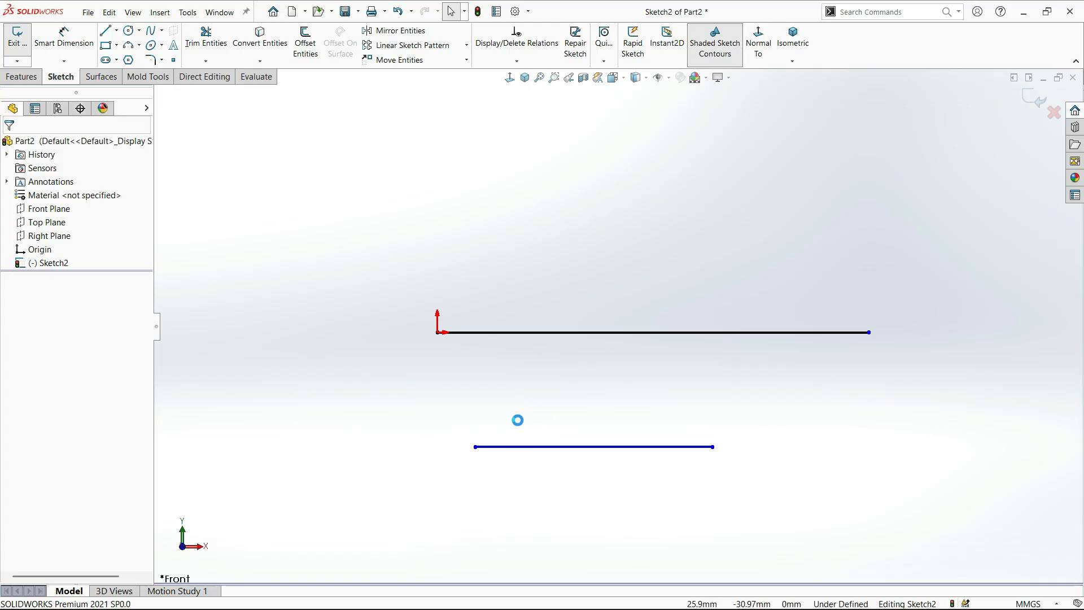
drag(474, 447, 566, 407)
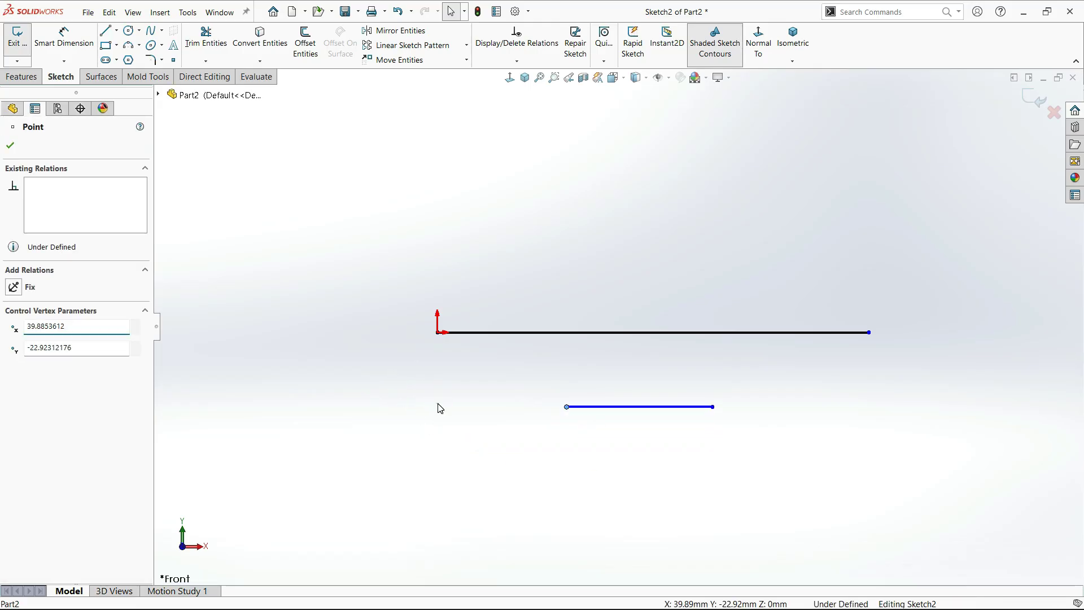
click(440, 409)
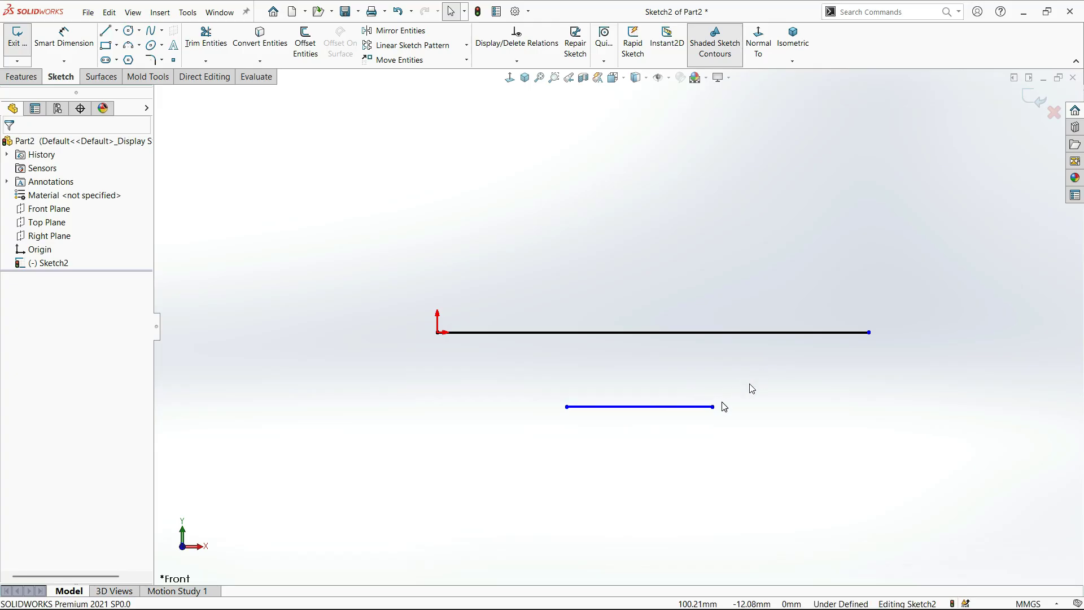
Delete the lower line and leave nothing selected.
drag(761, 371, 412, 459)
key(Delete)
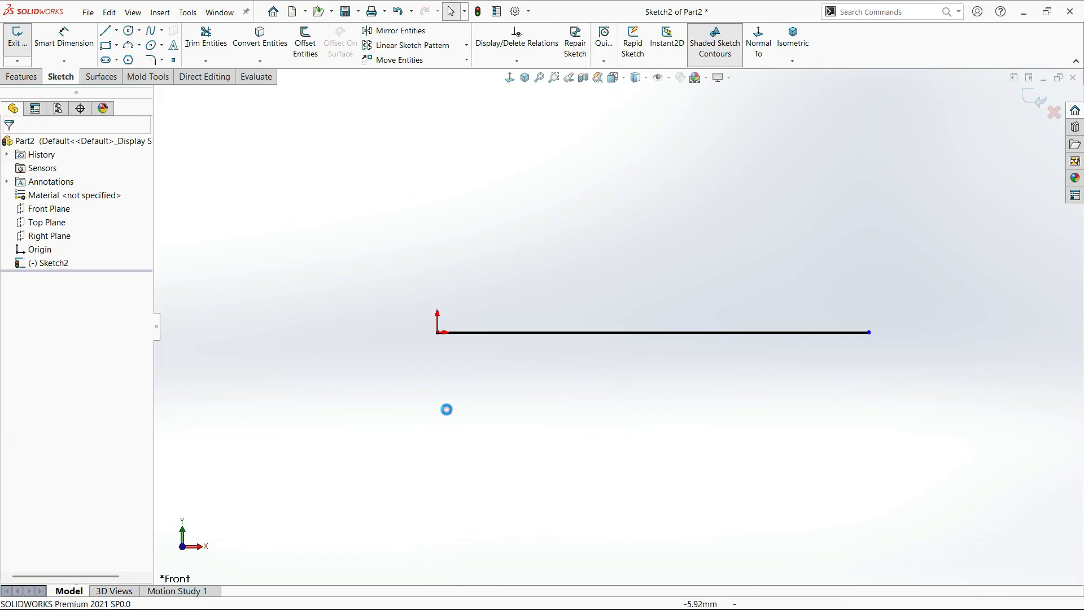
drag(911, 273, 706, 442)
click(652, 358)
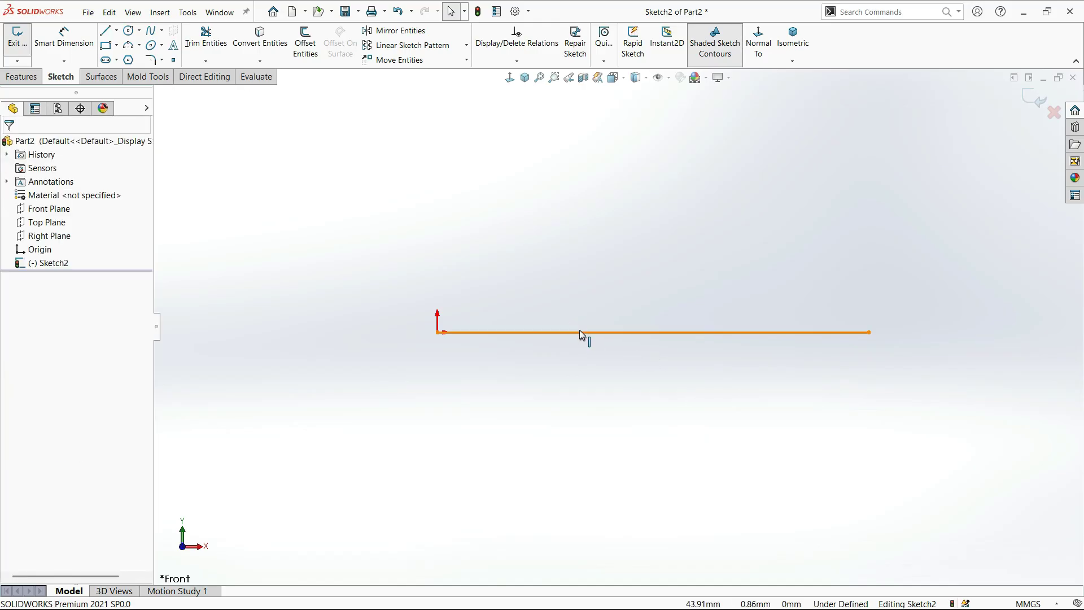
Shorten the remaining horizontal line to about 106 mm by moving its free right endpoint, and clear the selection.
click(576, 333)
click(561, 442)
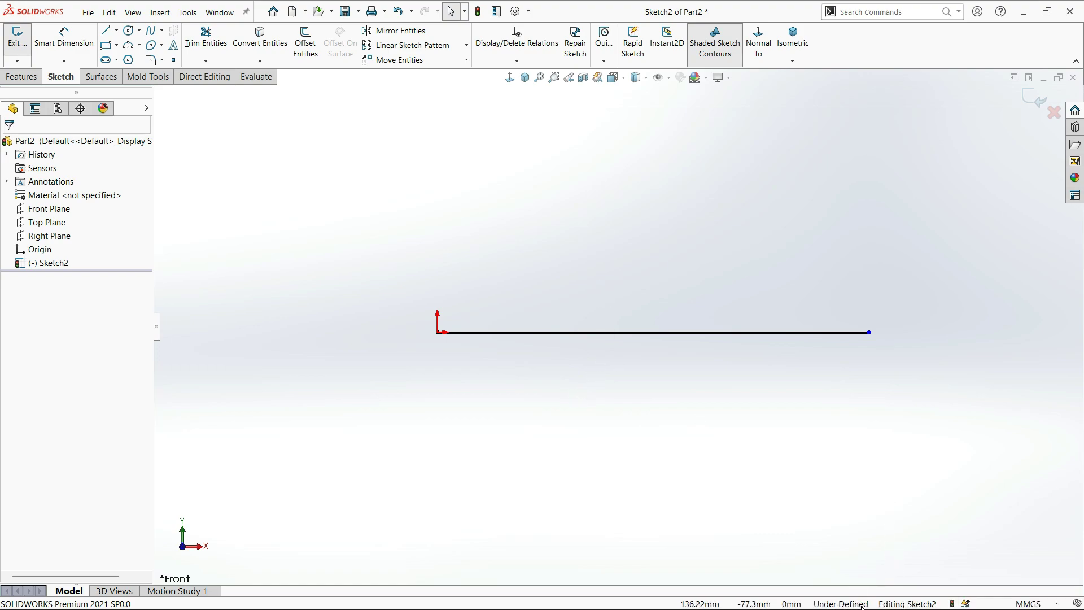
click(638, 336)
click(637, 381)
drag(869, 332, 784, 412)
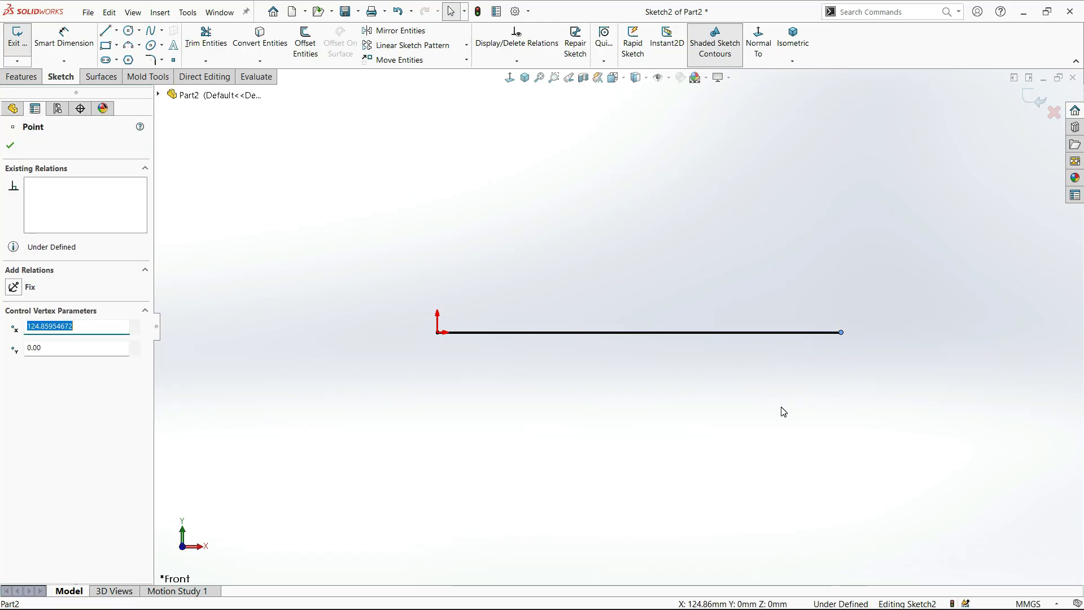
click(782, 405)
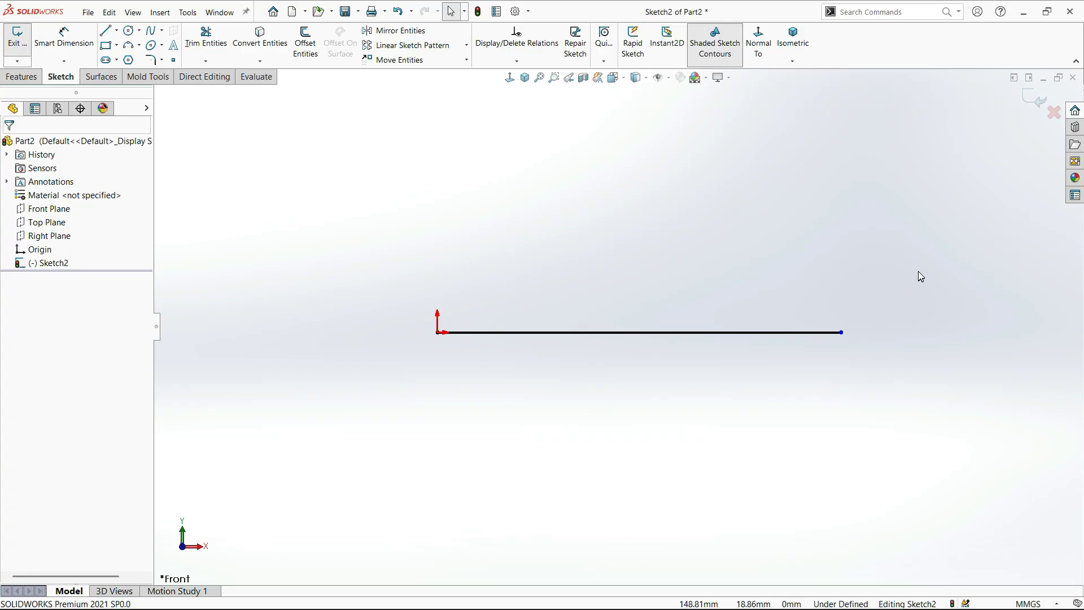
drag(918, 271, 856, 411)
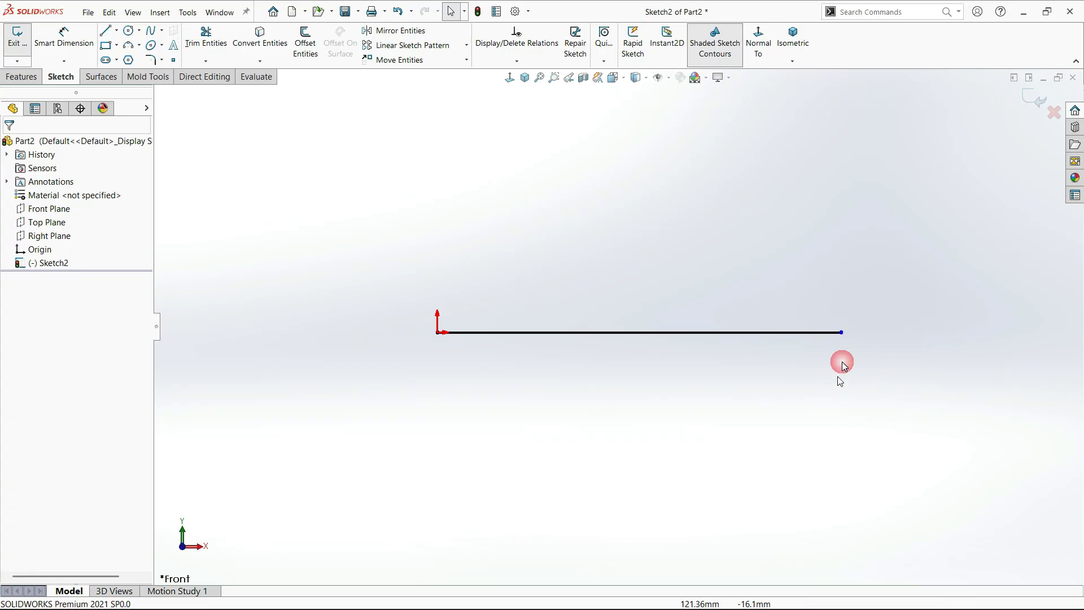
drag(842, 333, 655, 451)
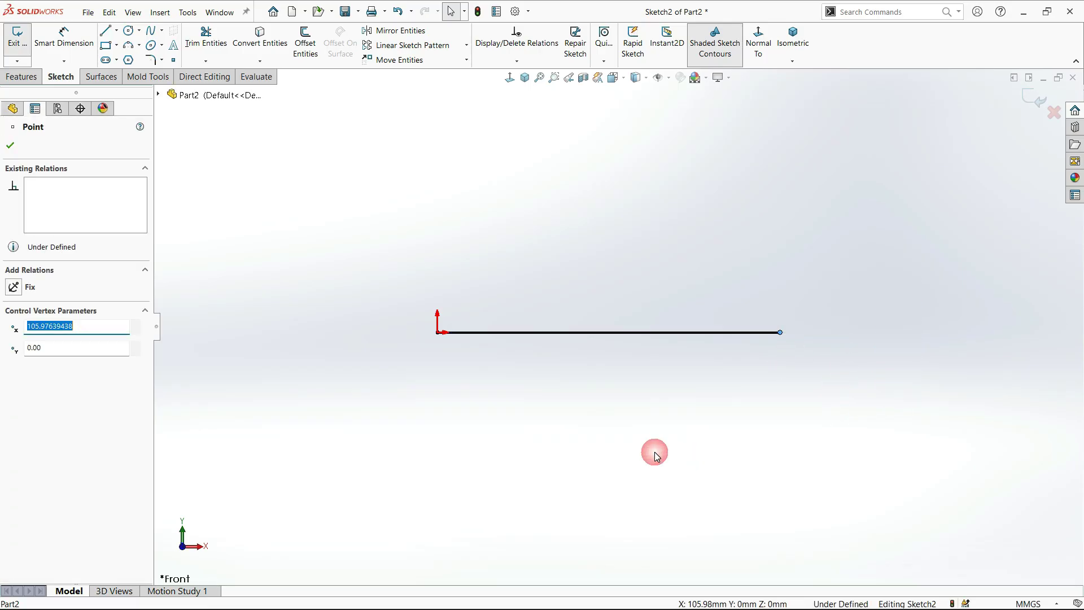
click(481, 230)
Add a Smart Dimension of 100 mm to the horizontal line's length and end the tool.
click(483, 332)
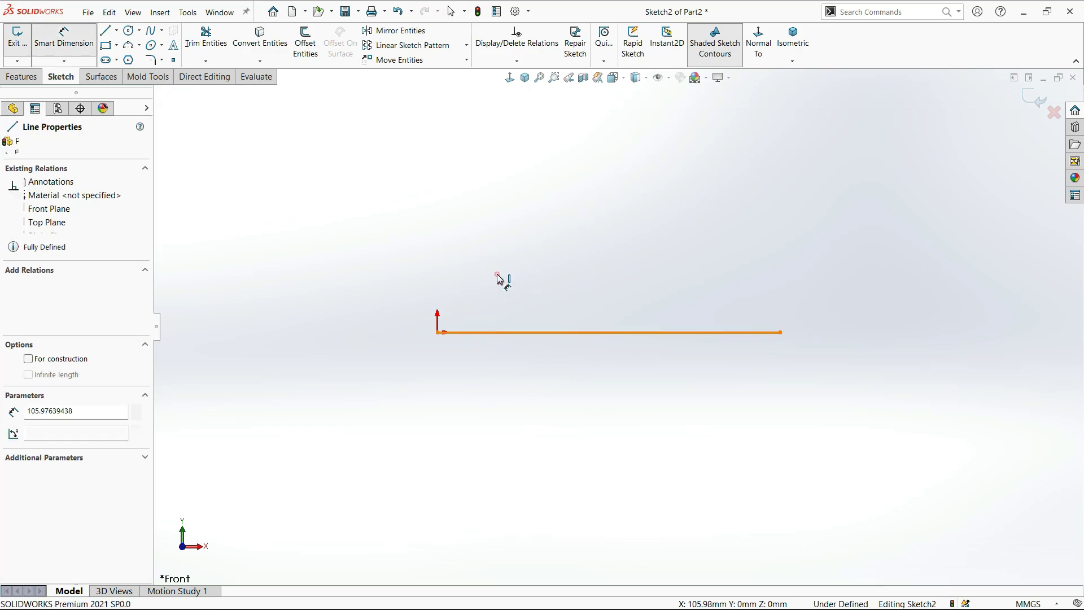
click(500, 279)
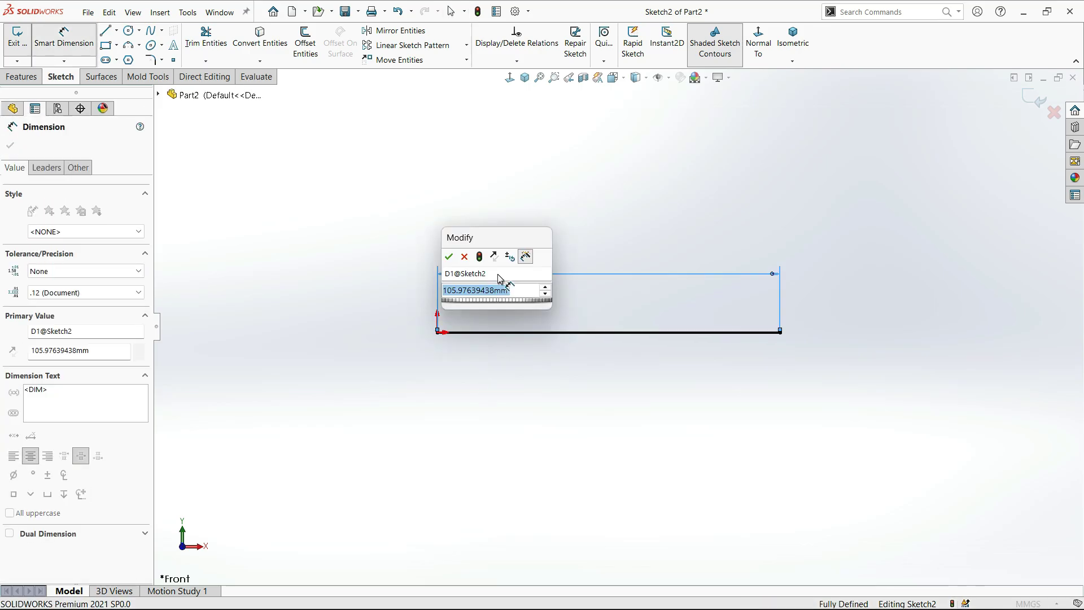
text(100)
key(Return)
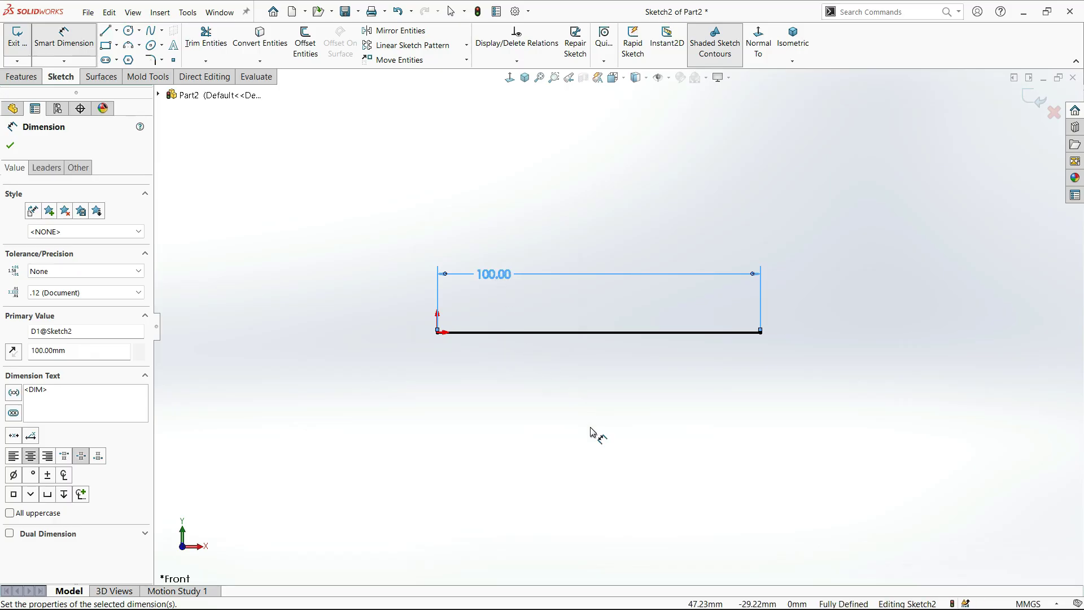
click(581, 414)
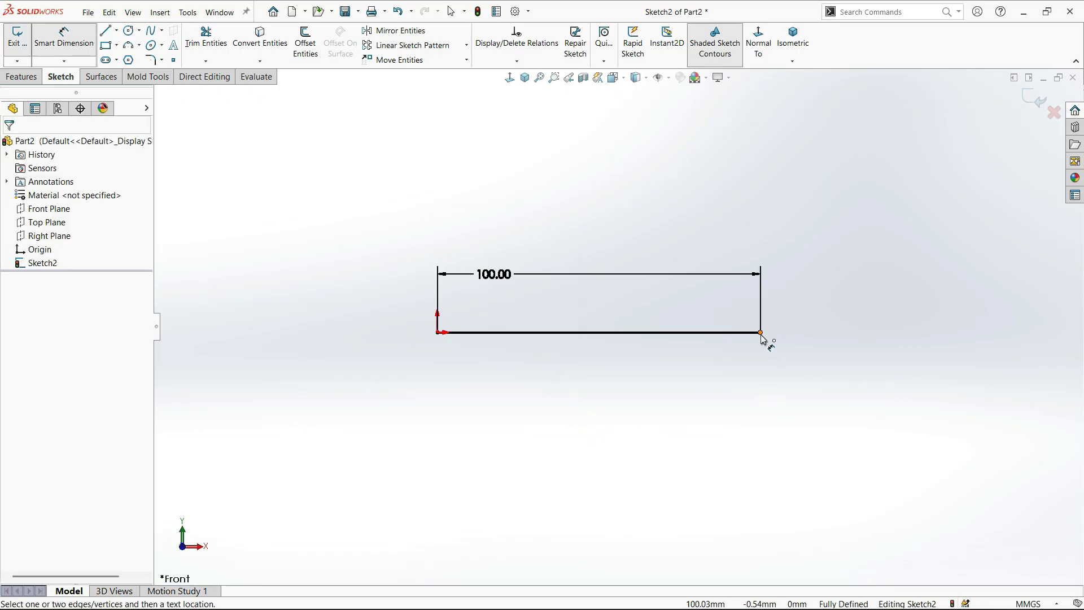
key(Escape)
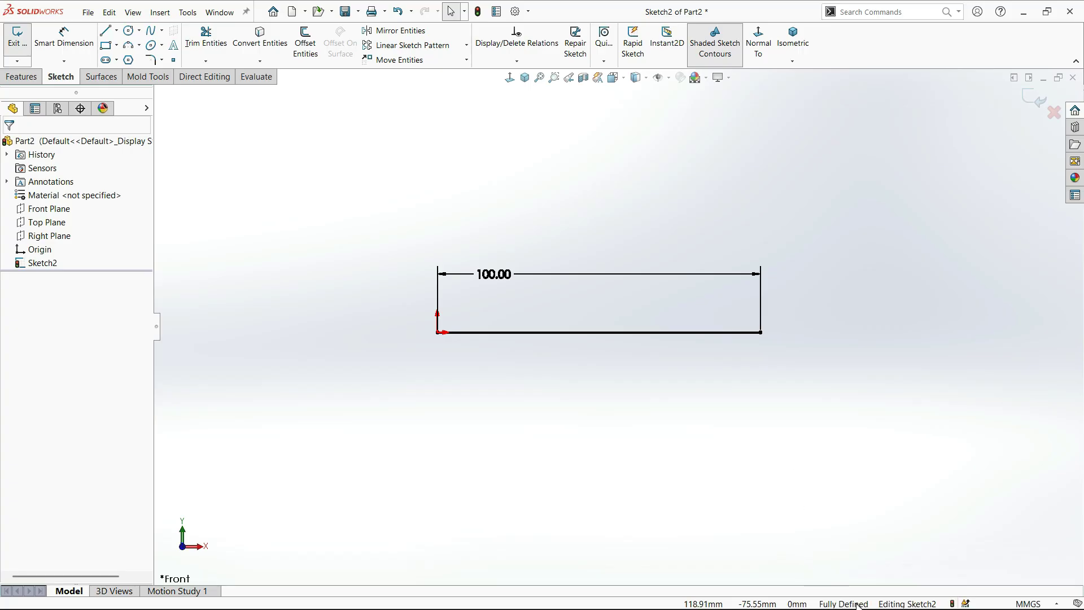
Delete the horizontal line together with its length dimension, emptying the sketch.
drag(837, 156, 164, 517)
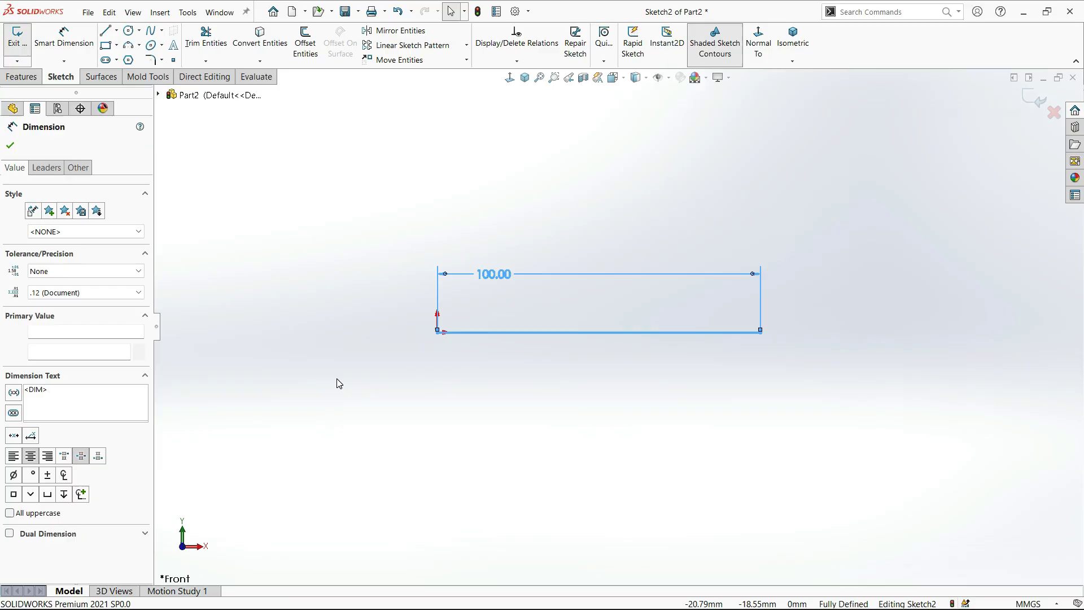
click(338, 383)
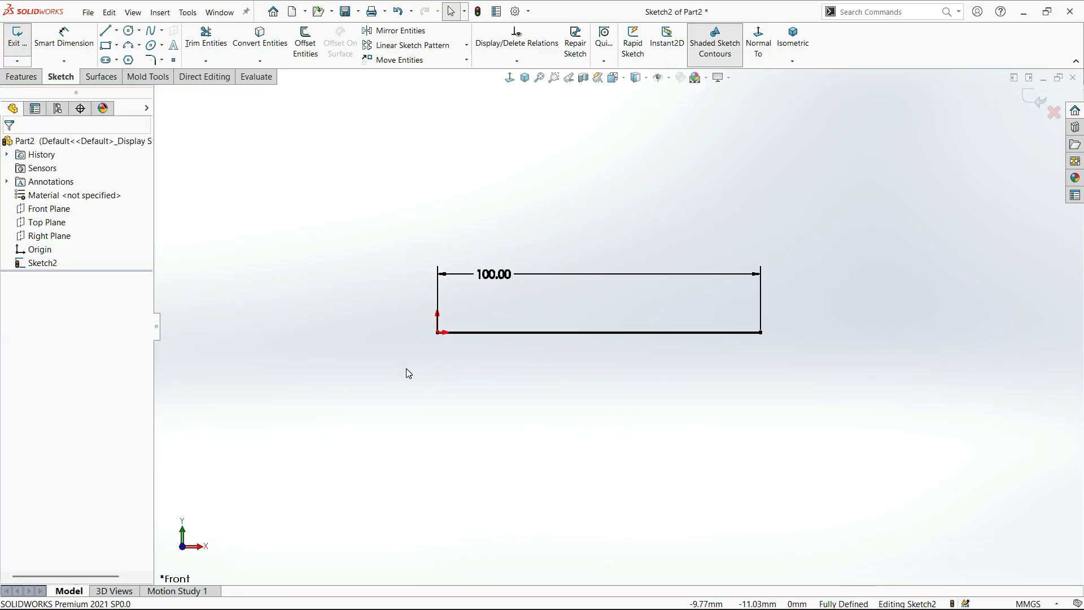
mouse_move(380, 232)
mouse_down()
mouse_move(818, 402)
mouse_move(920, 388)
mouse_up()
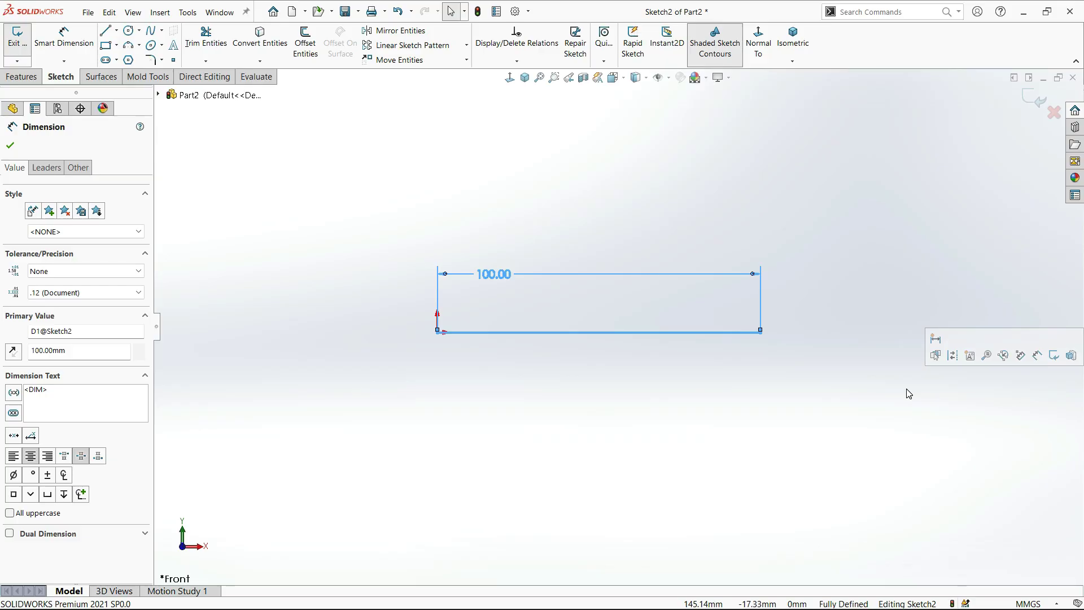
key(Delete)
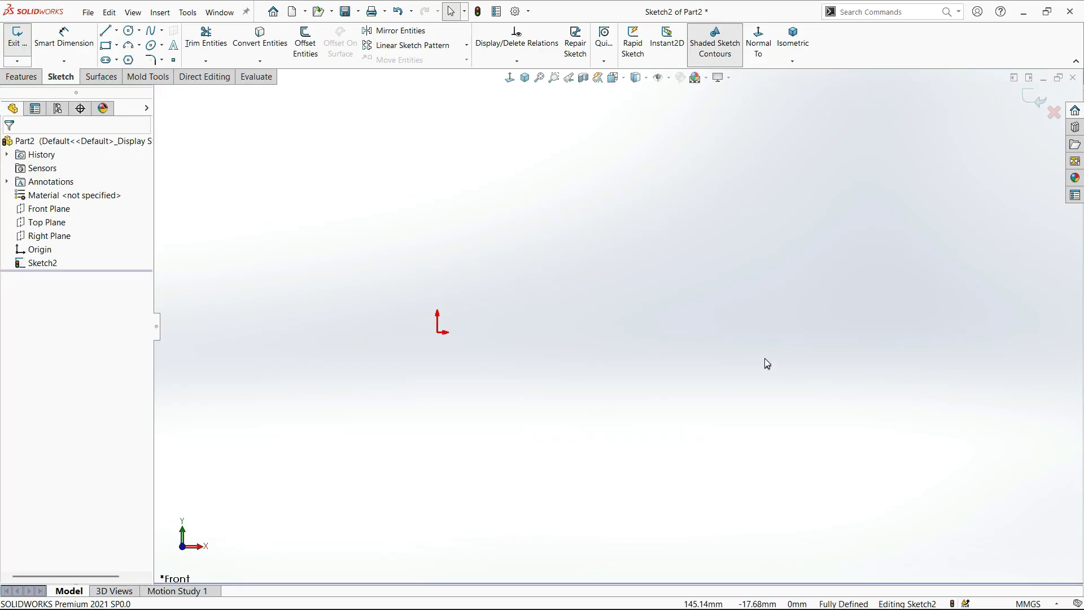
Sketch an open chain of four connected sloping lines above and right of the origin, the second about 62 mm and the last about 28 mm long.
scroll(760, 357, up, 2)
scroll(693, 242, down, 2)
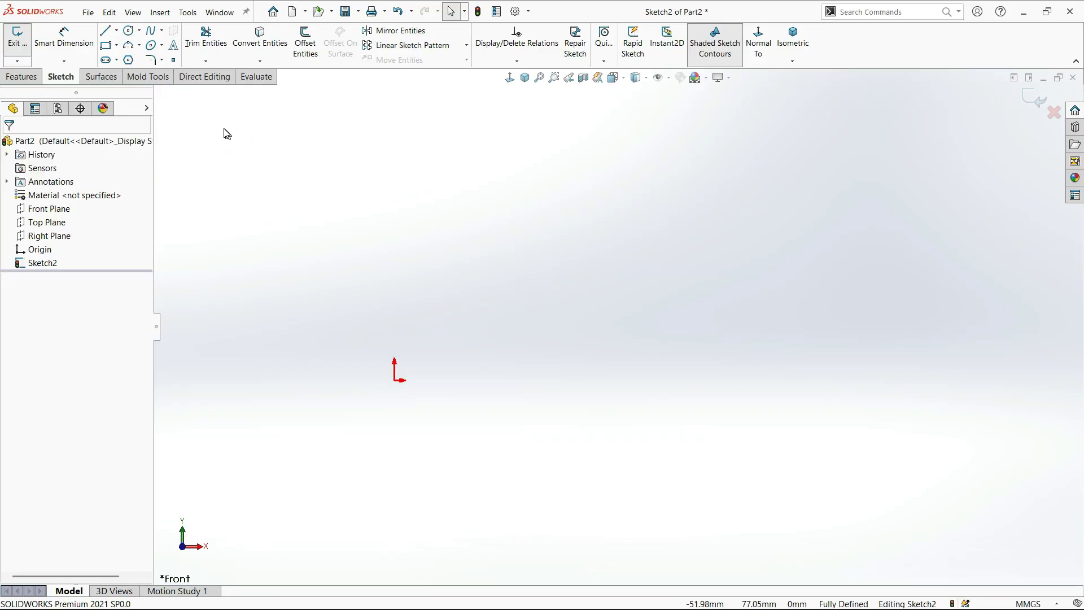
key(l)
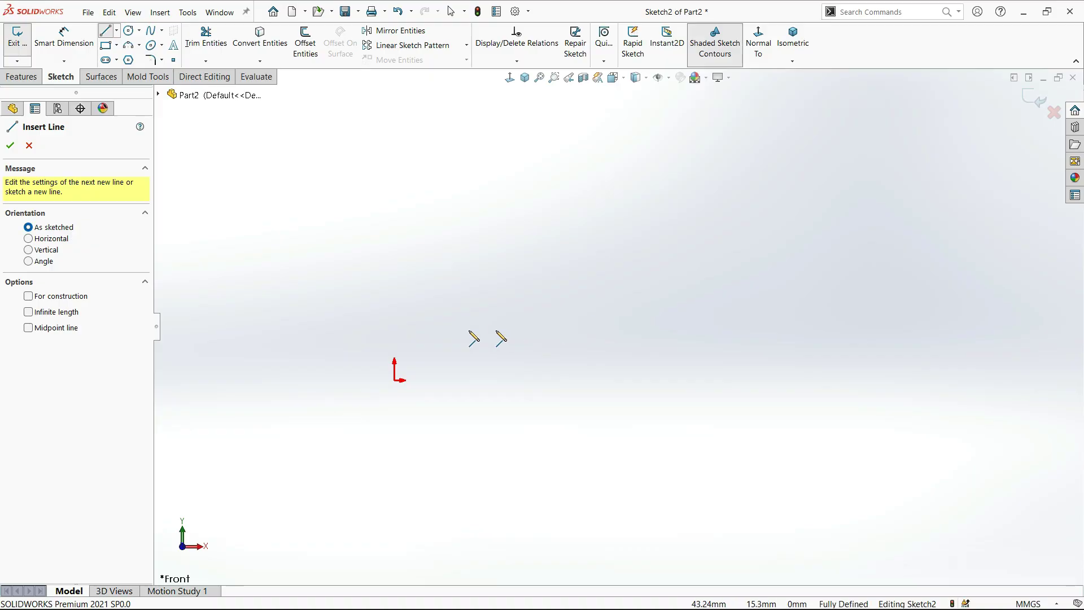
click(552, 205)
click(582, 174)
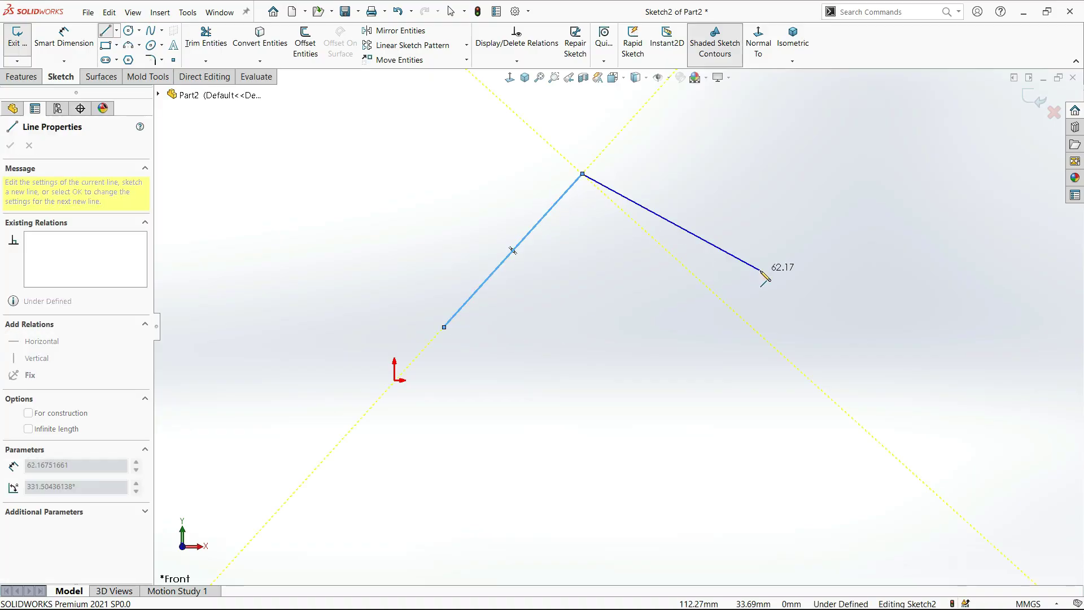
click(760, 271)
click(657, 340)
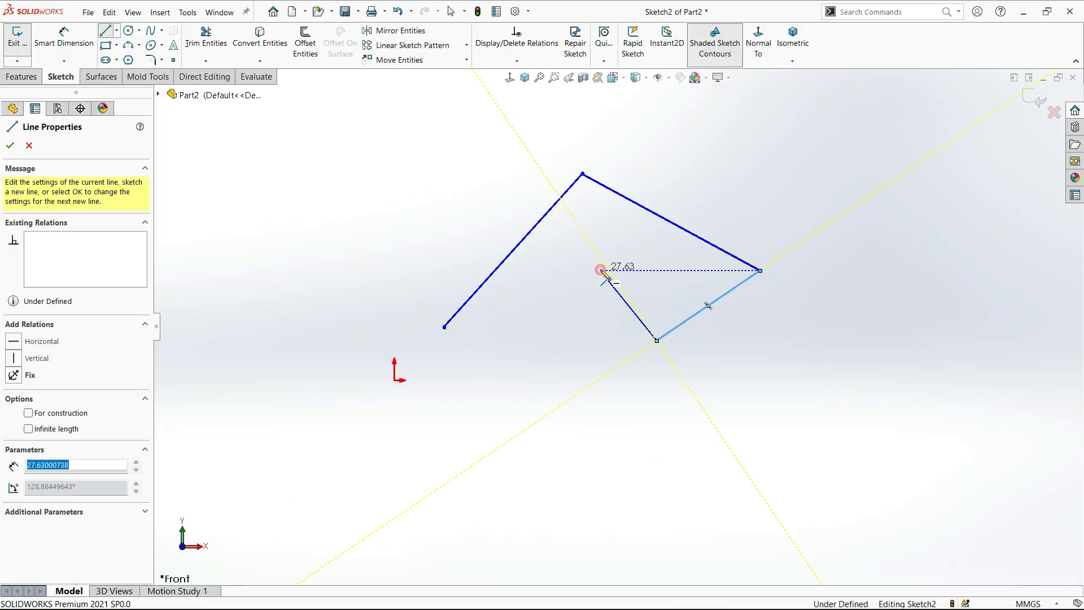
click(600, 271)
click(600, 270)
click(558, 338)
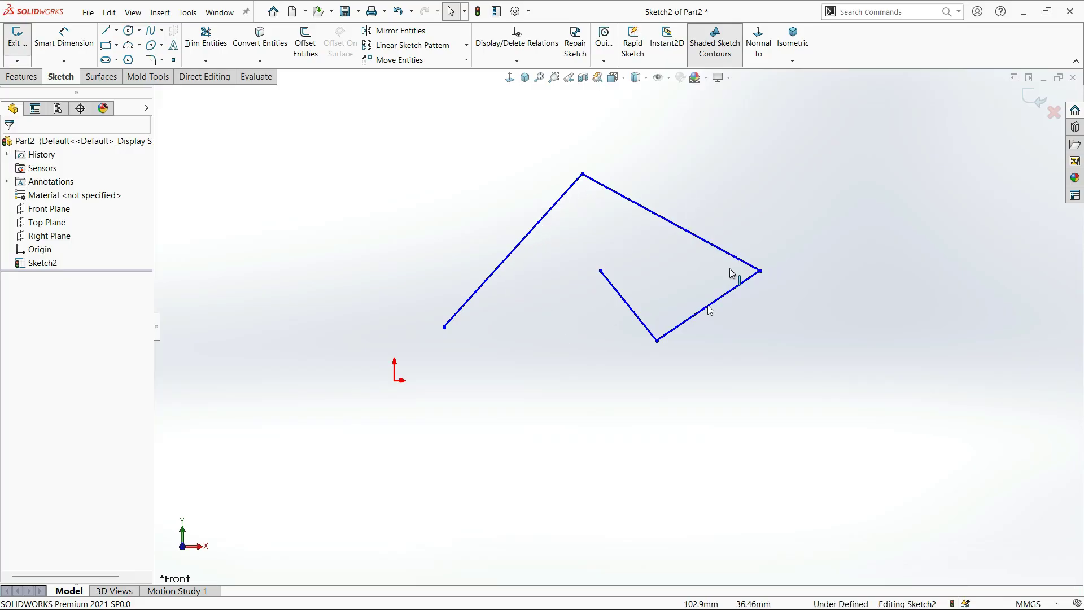
Sketch a line about 74 mm long below the origin using the Horizontal orientation, and end the Line tool.
key(l)
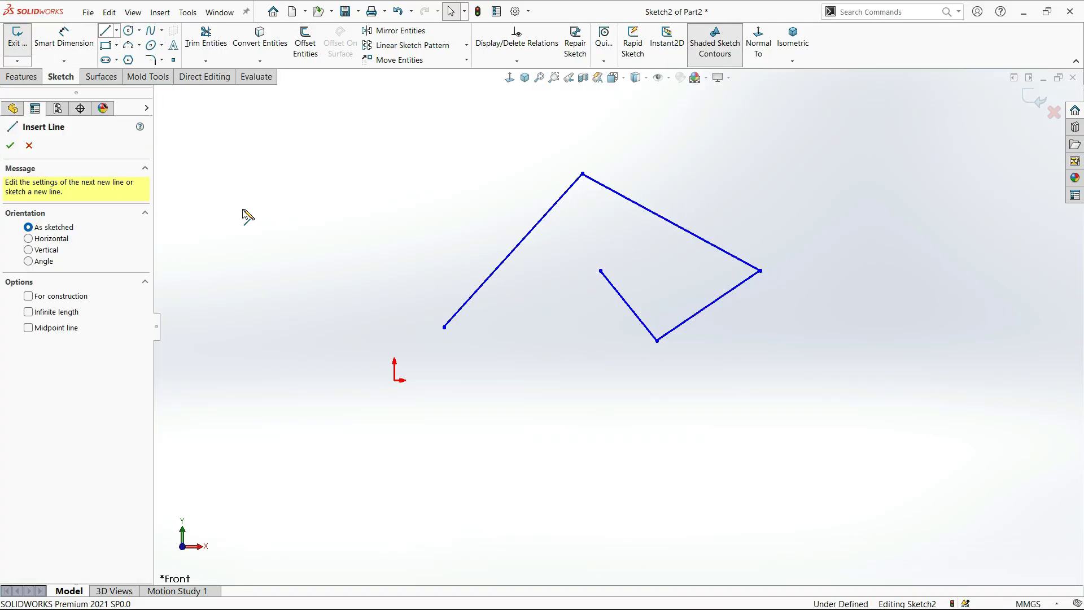
click(45, 243)
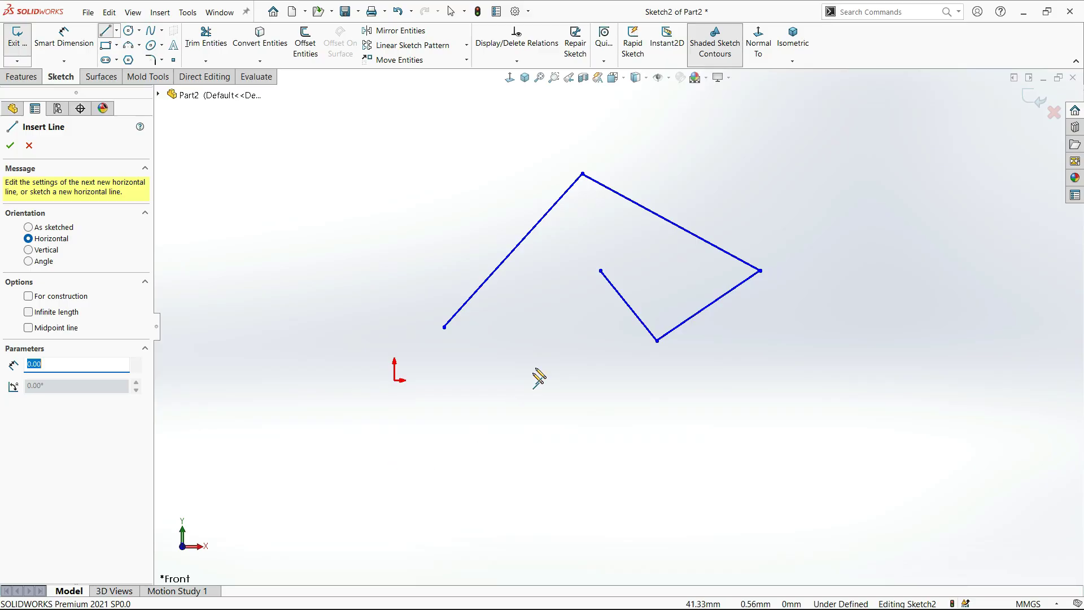
scroll(567, 423, up, 3)
scroll(562, 439, down, 2)
click(501, 444)
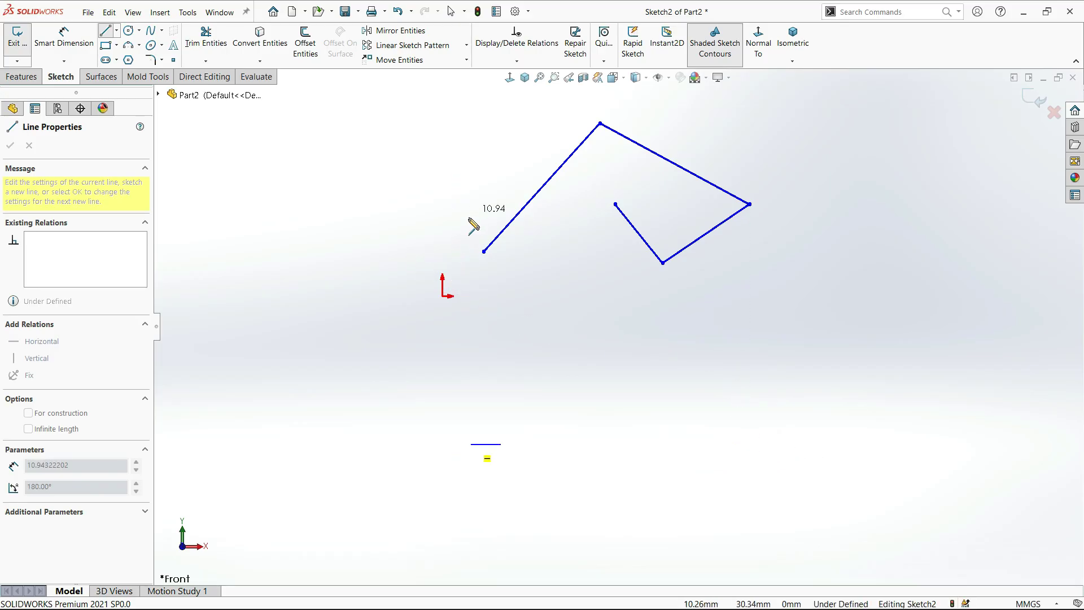
click(703, 421)
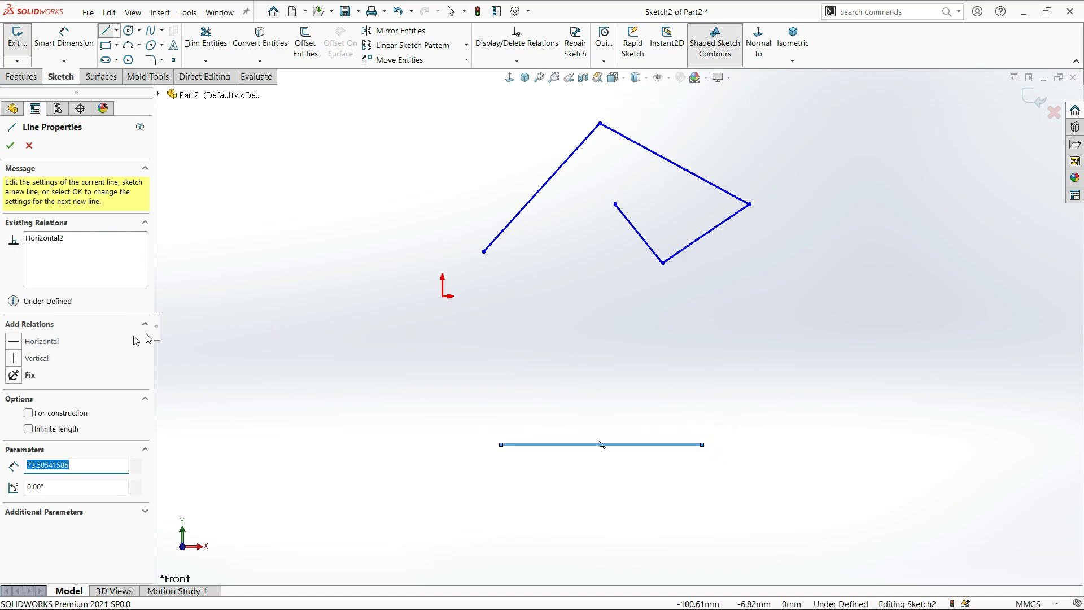
key(Escape)
key(Escape)
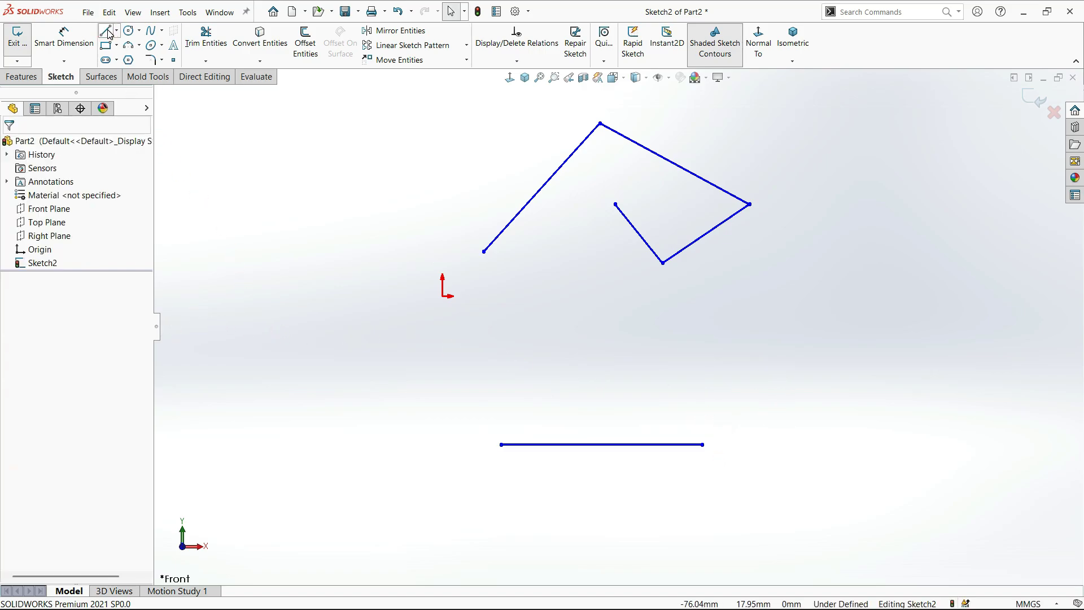
Sketch a line about 48 mm long to the right of the horizontal line using the Vertical orientation.
click(107, 32)
click(41, 254)
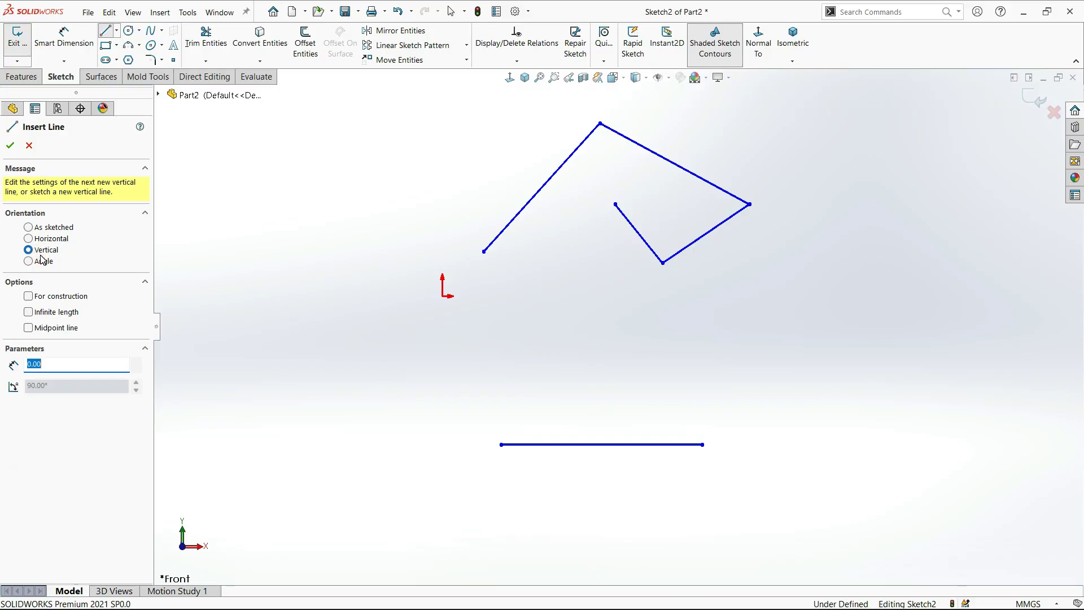
click(818, 445)
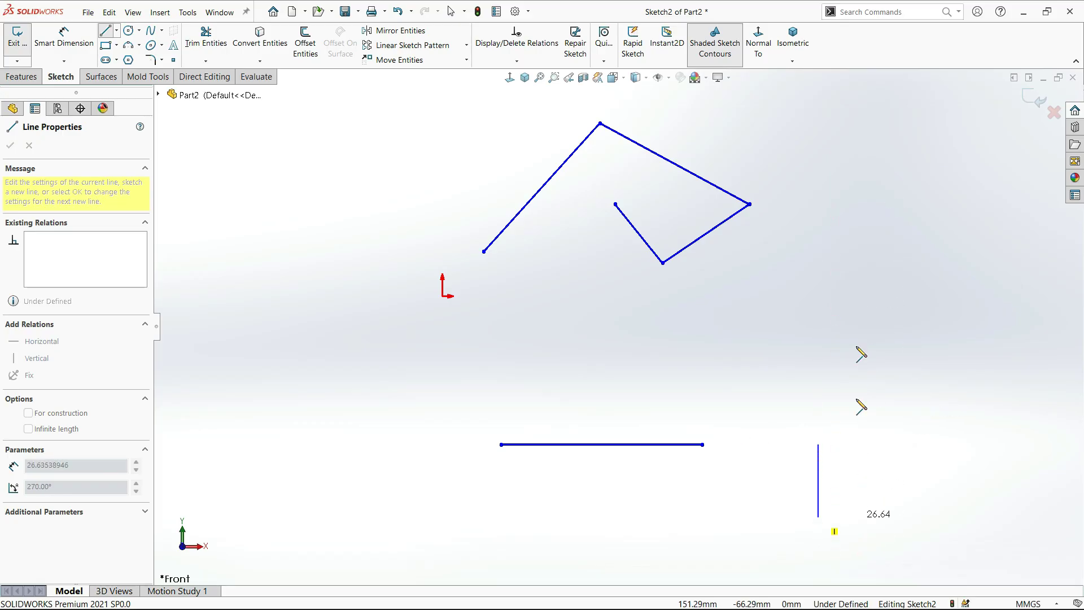
click(856, 320)
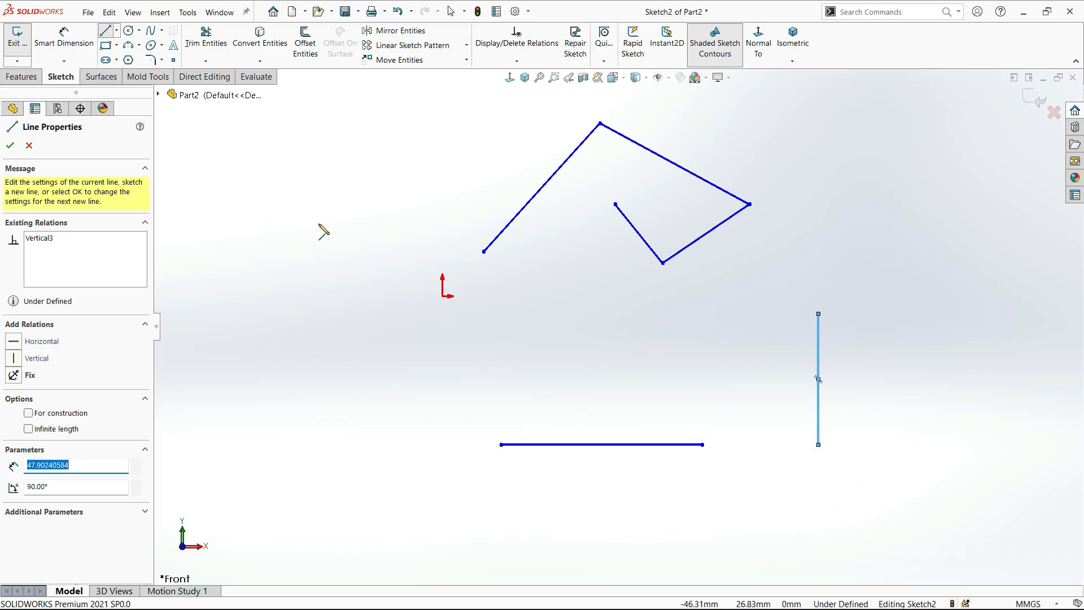
key(Escape)
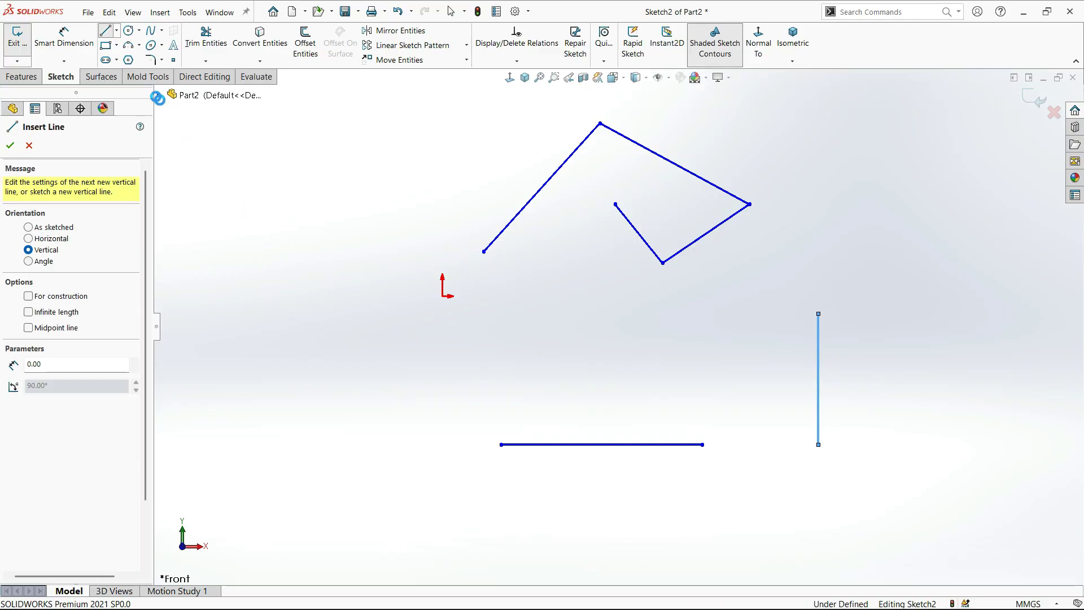
Sketch a sloping line about 41 mm long below and left of the origin using the As sketched orientation, and end the Line tool.
click(105, 31)
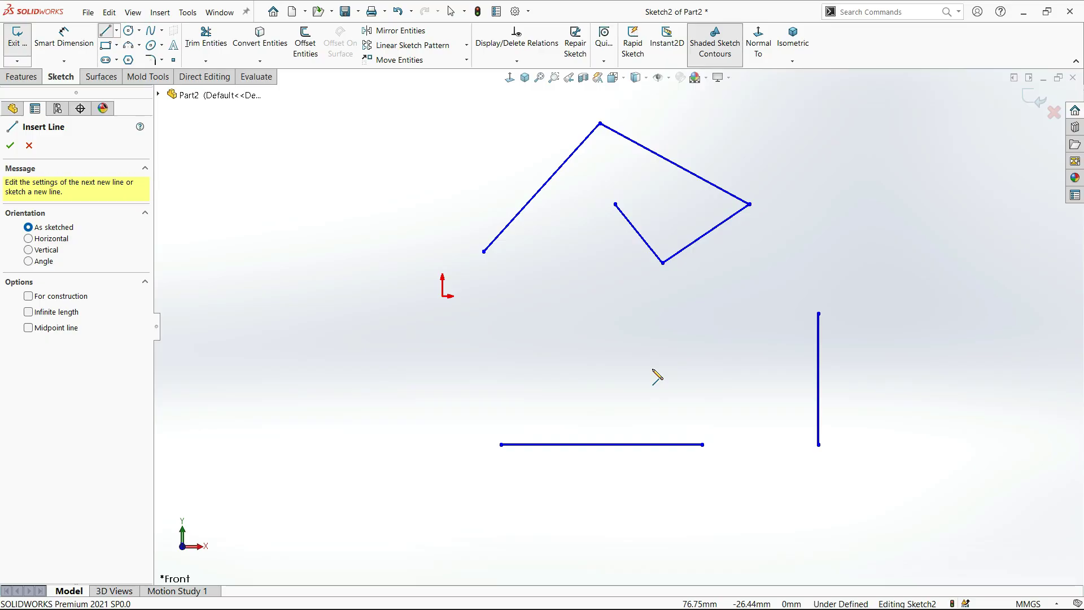
click(390, 351)
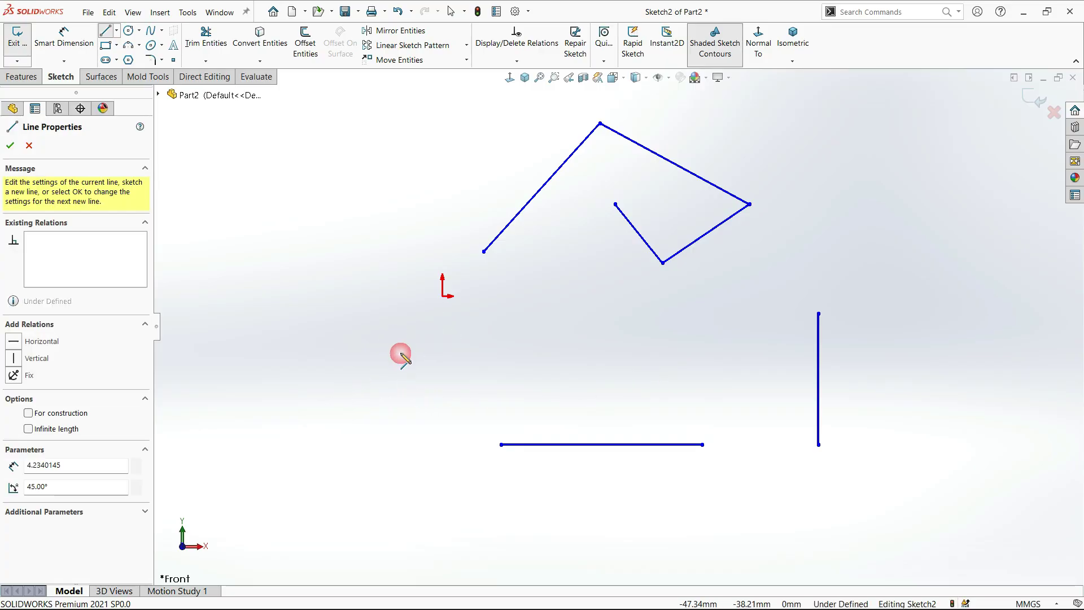
drag(401, 354, 393, 341)
key(Escape)
Add a Horizontal relation to the sloping line below and left of the origin.
click(369, 358)
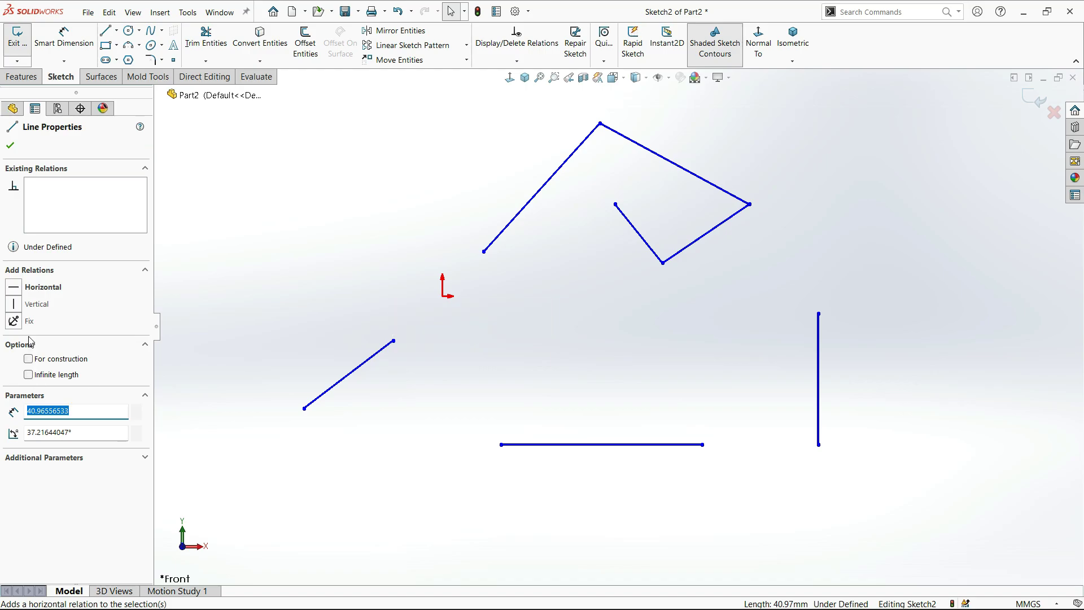
click(32, 288)
click(225, 306)
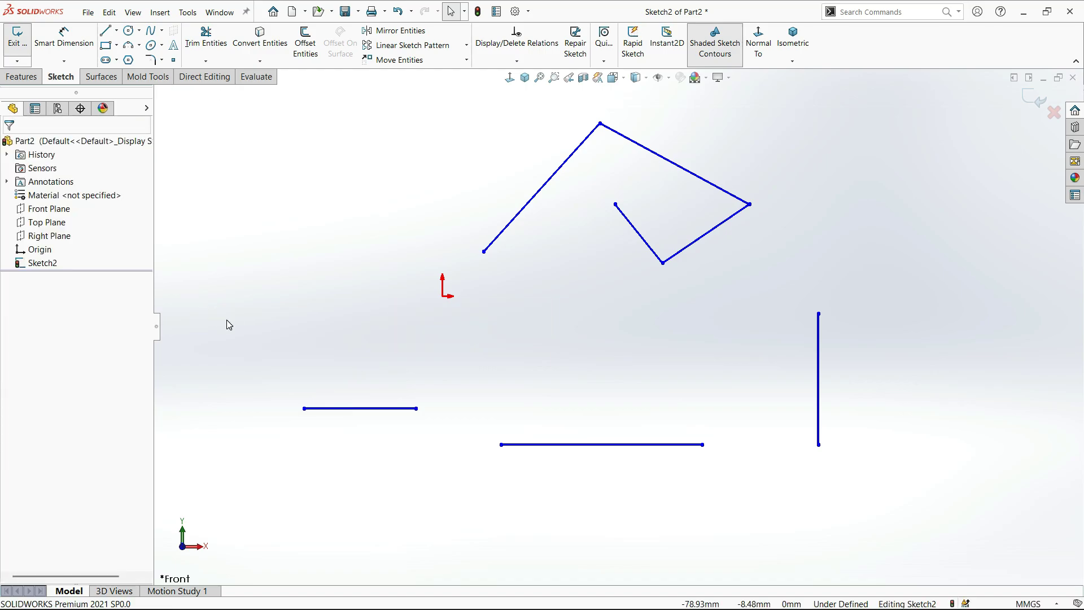
Add a Vertical relation to the first line of the open chain, the one starting nearest the origin.
click(573, 158)
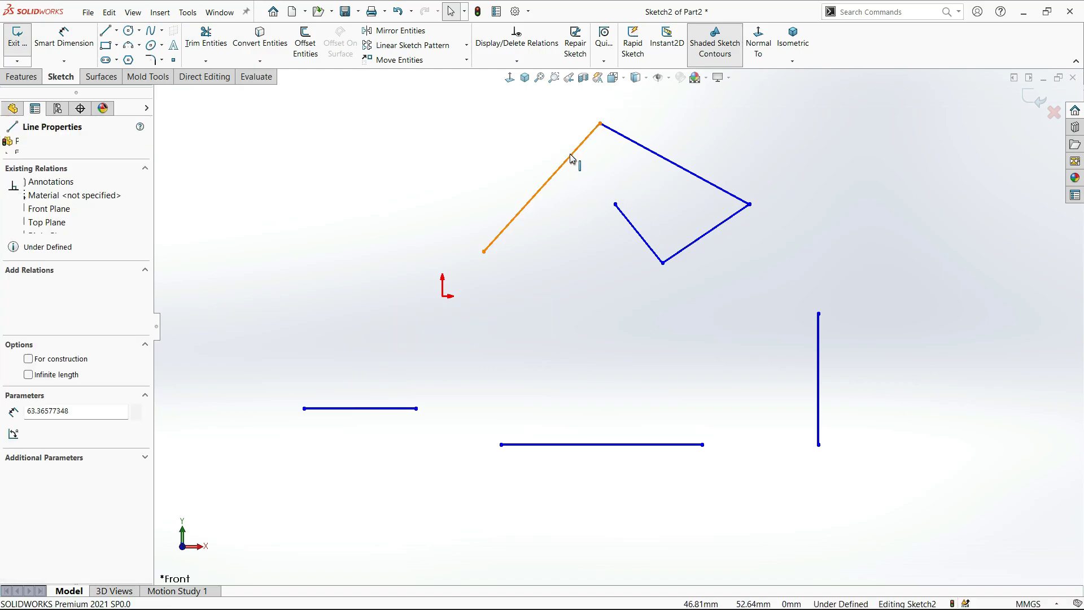
click(31, 305)
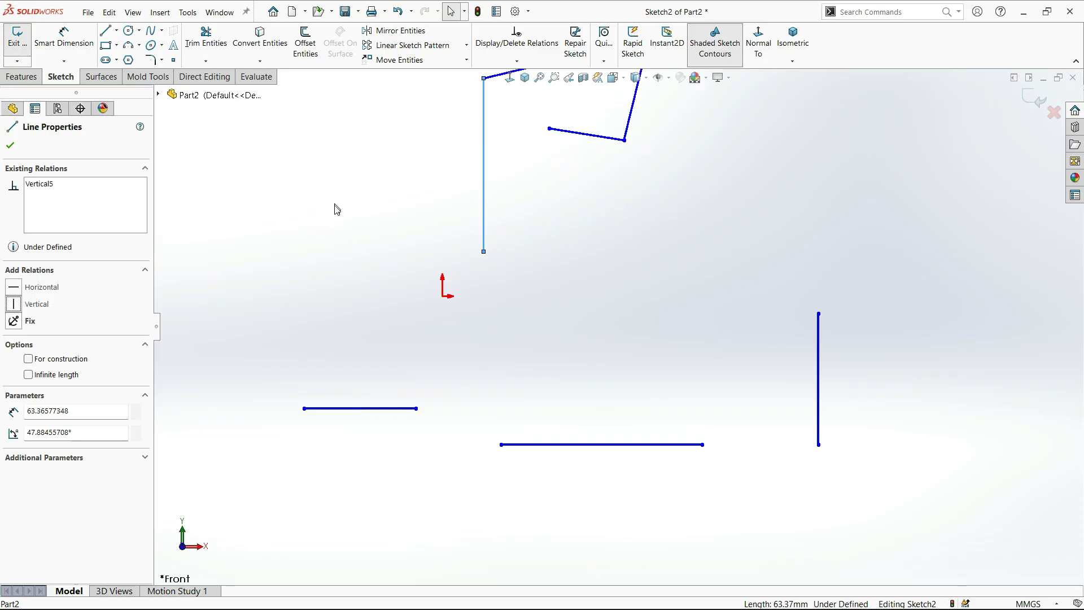
click(346, 305)
scroll(563, 233, down, 2)
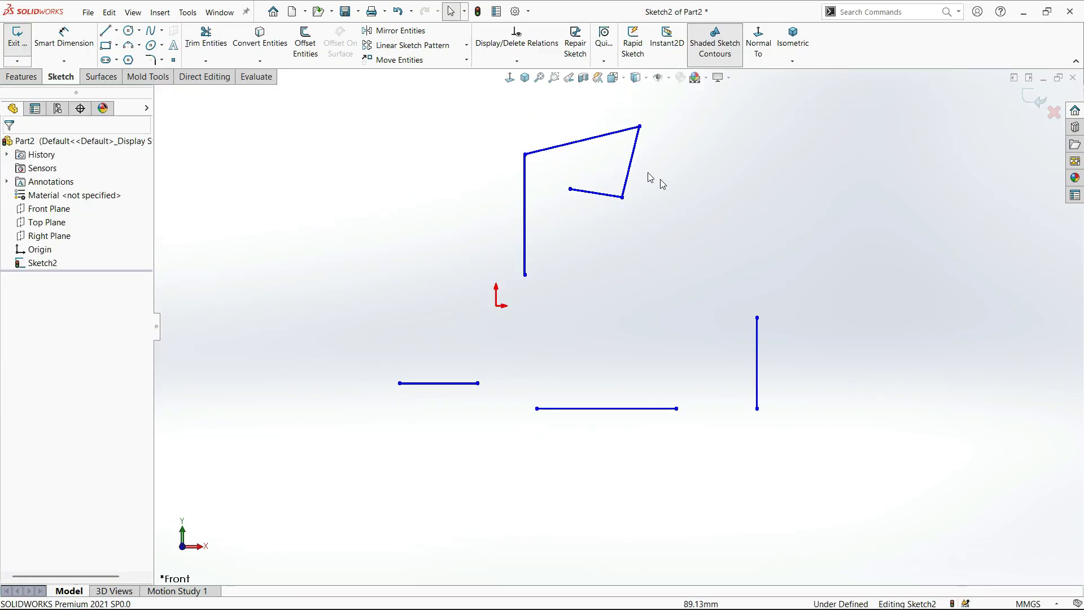
scroll(552, 156, up, 1)
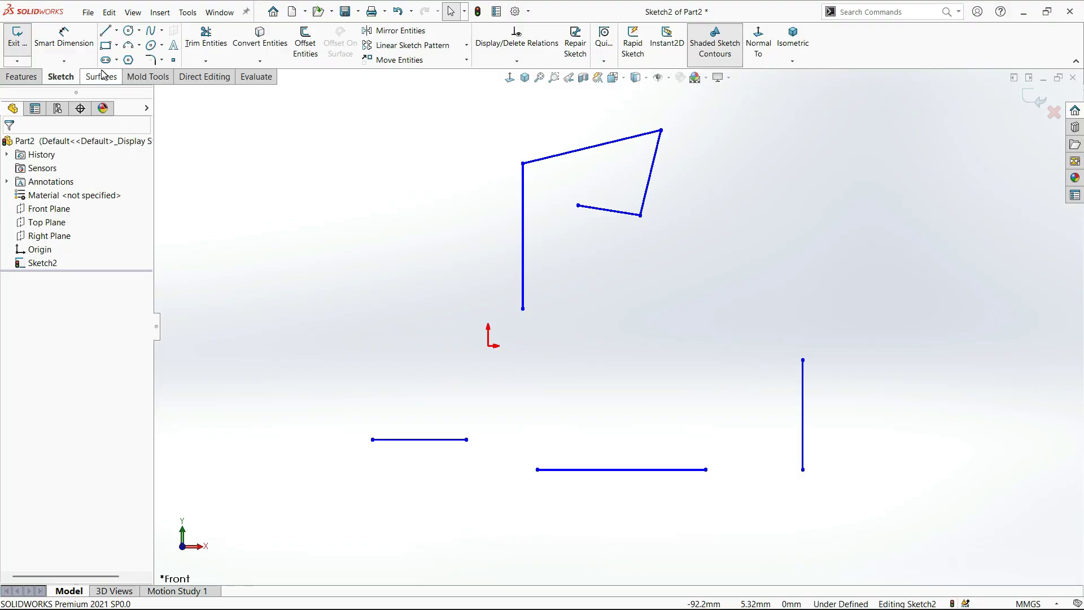
Try a sloping line left of the origin with the Angle orientation, and delete it.
click(104, 31)
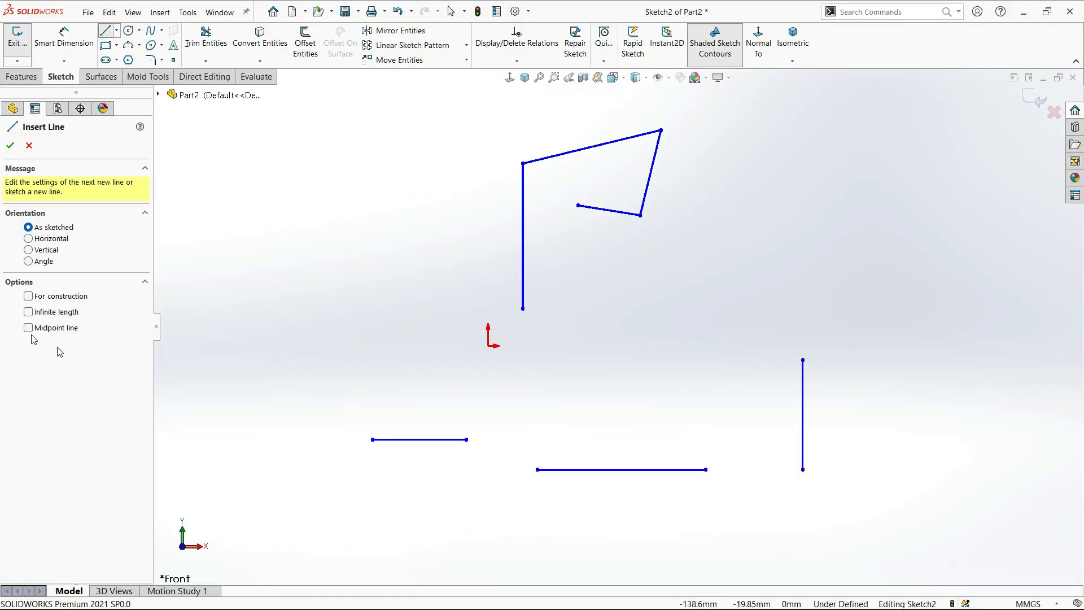
click(35, 262)
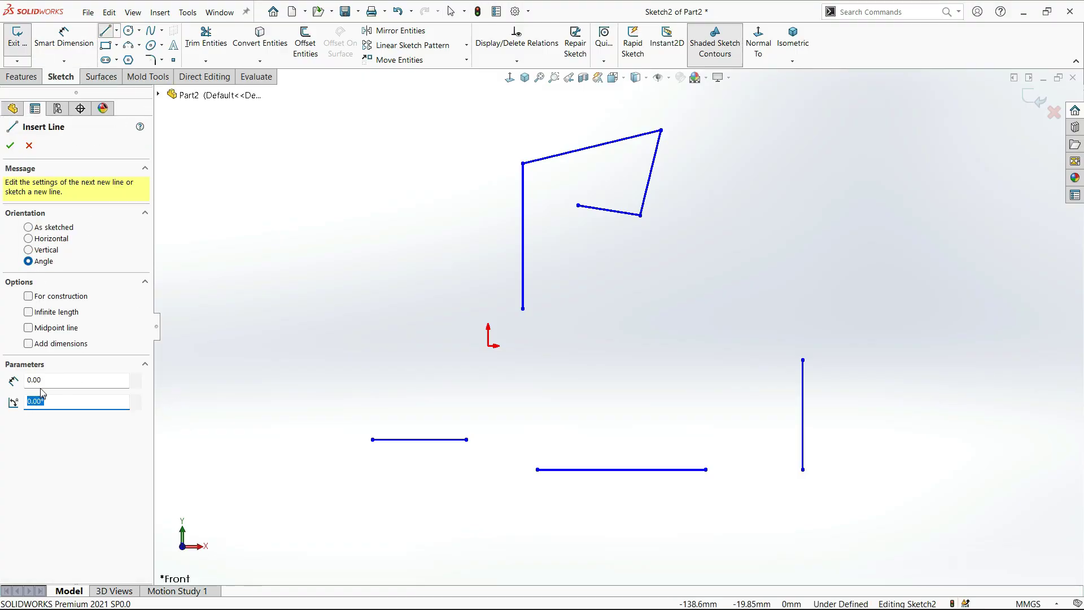
click(233, 330)
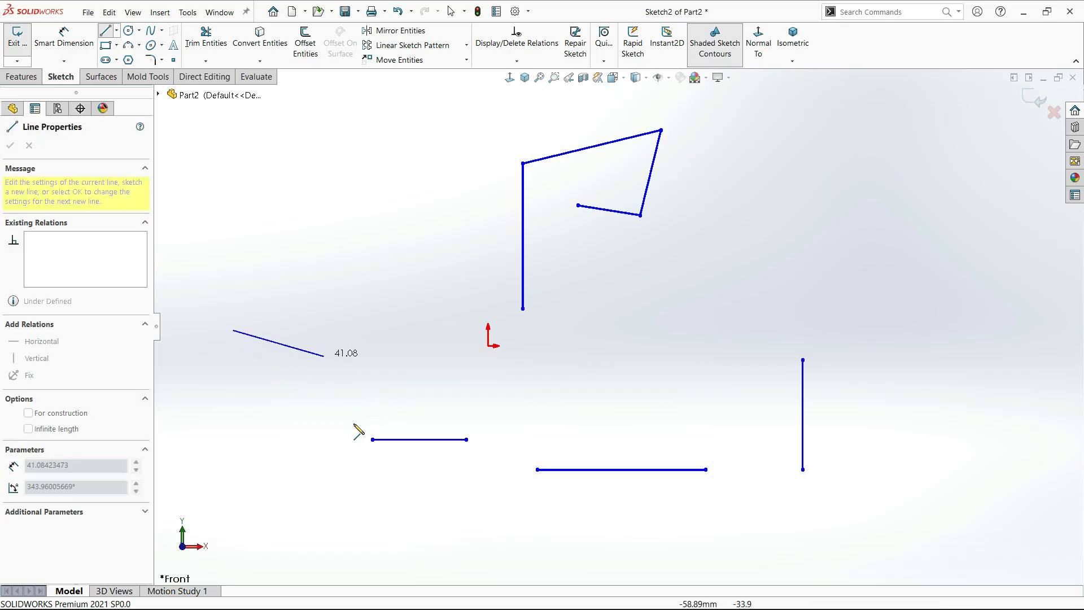
click(335, 293)
key(Escape)
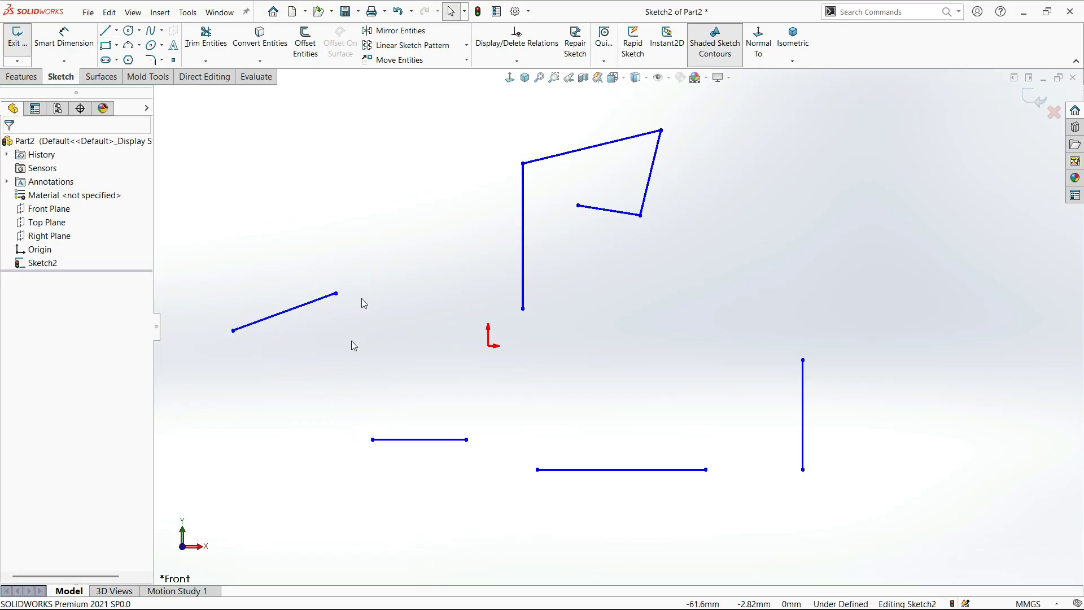
drag(363, 259, 273, 370)
key(Delete)
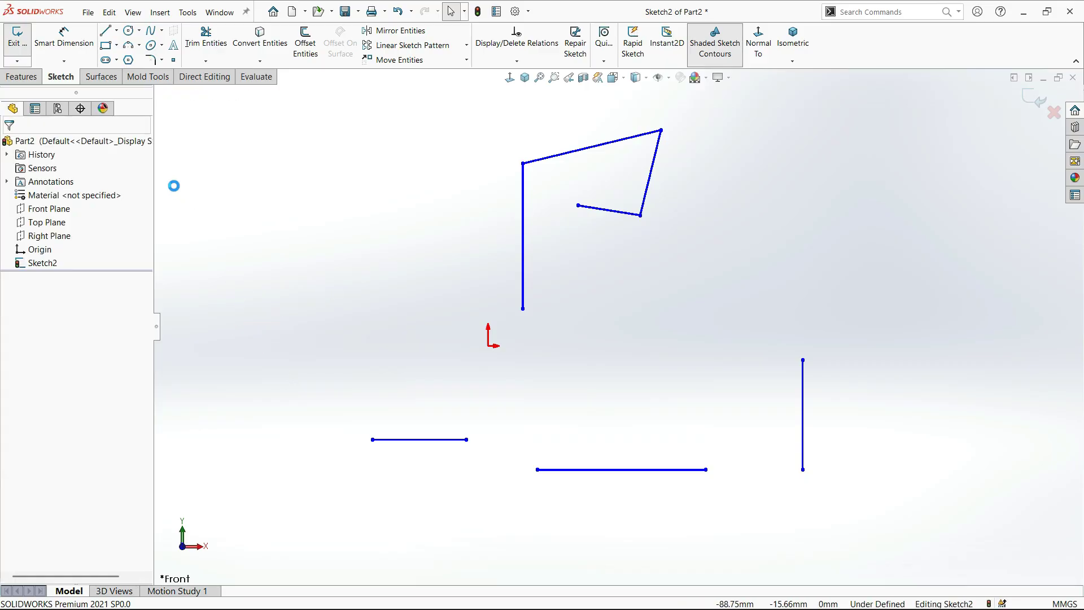
Sketch a vertical line about 68 mm long upward from the origin with the For construction option, and end the Line tool.
click(105, 33)
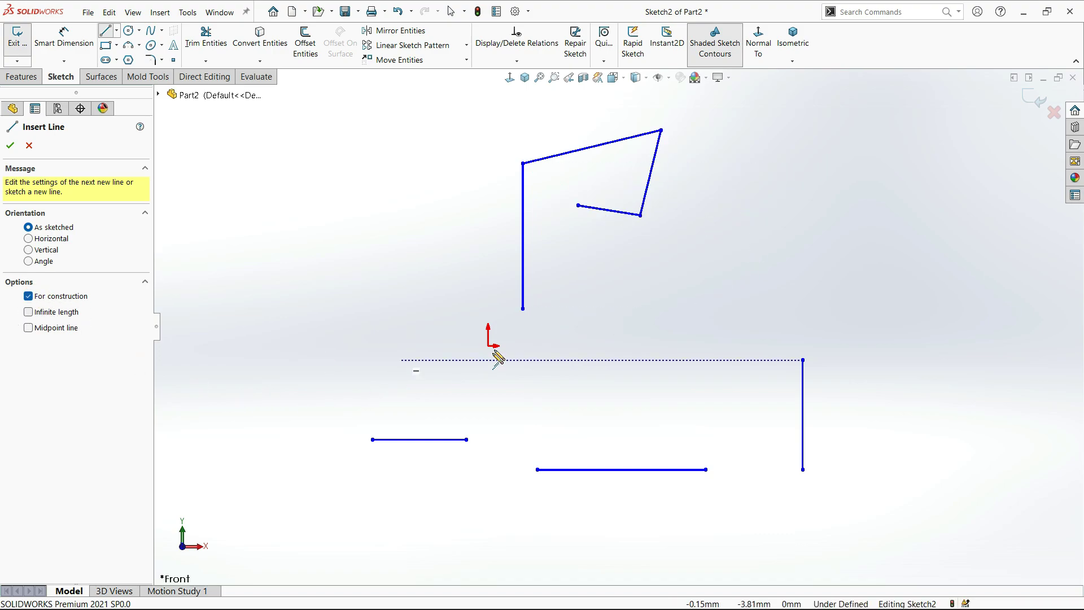
click(489, 346)
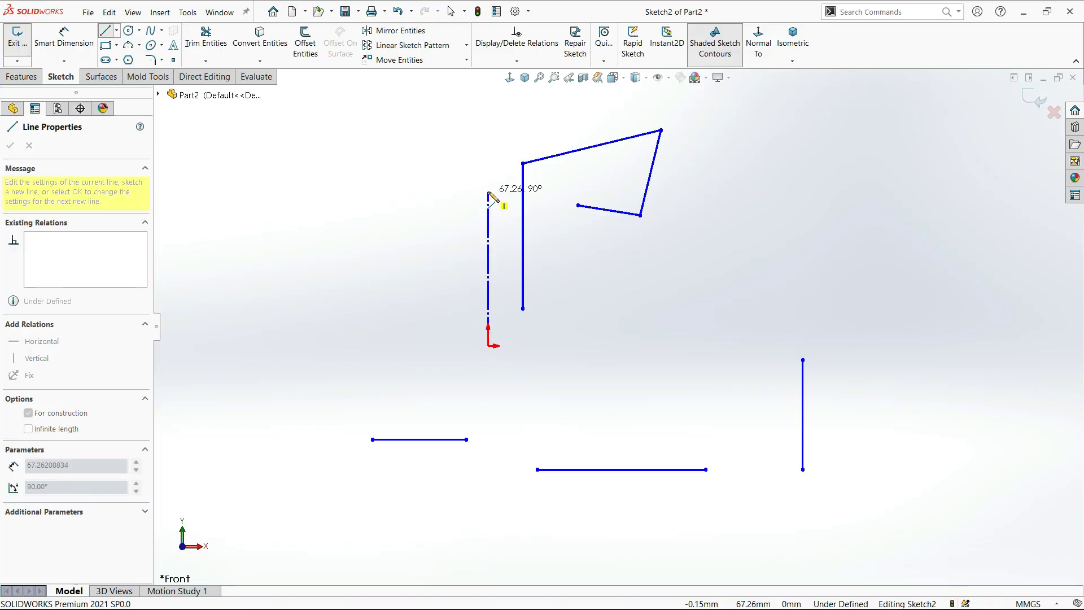
click(489, 191)
right_click(489, 191)
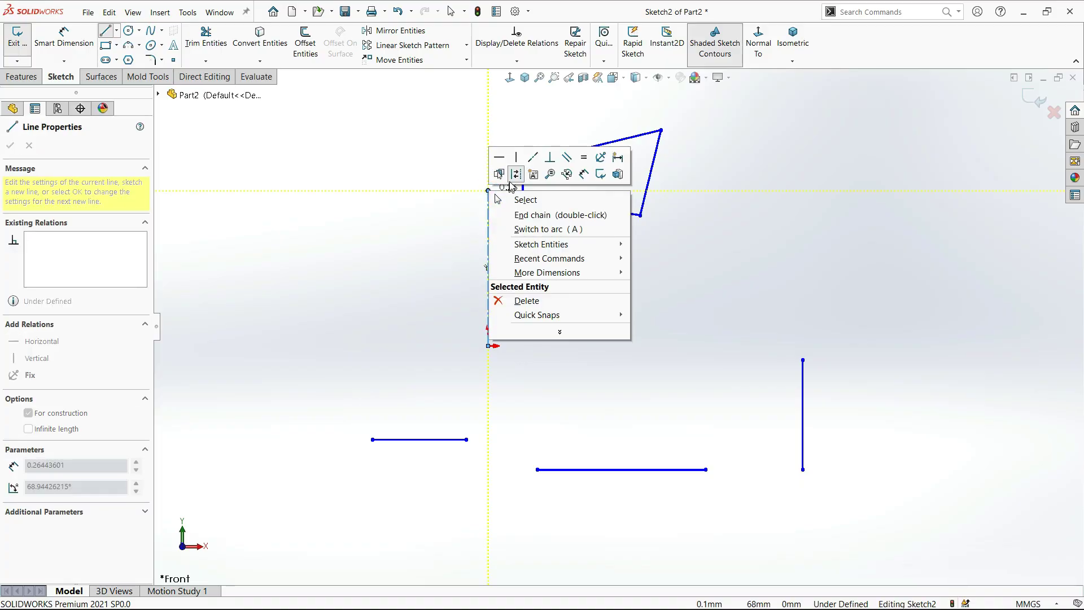
click(516, 199)
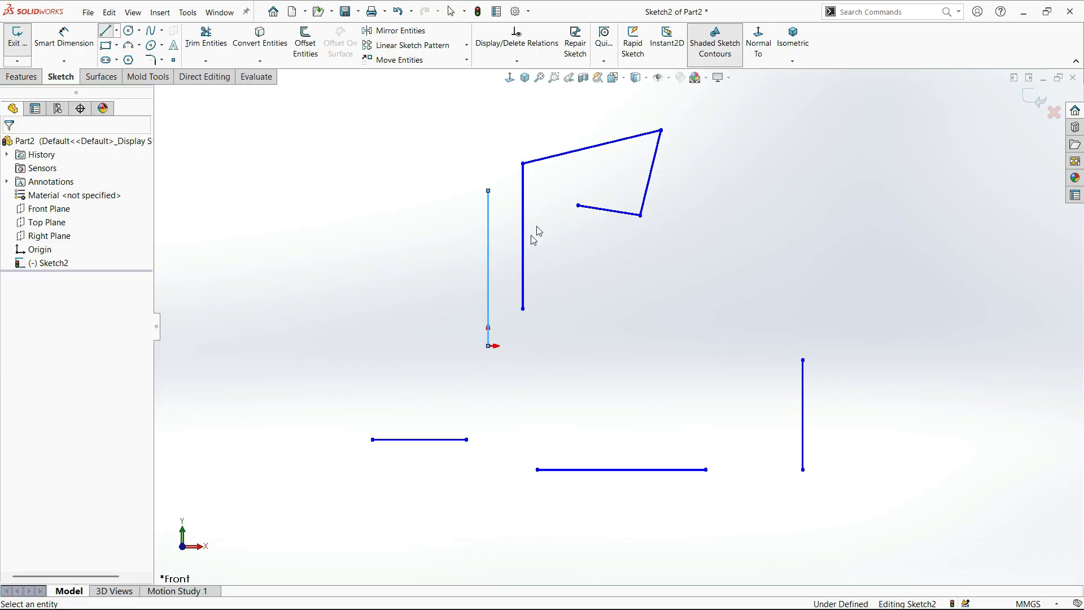
Convert the vertical line at the origin to construction geometry and stretch its upper end to a length of about 82 mm.
click(489, 248)
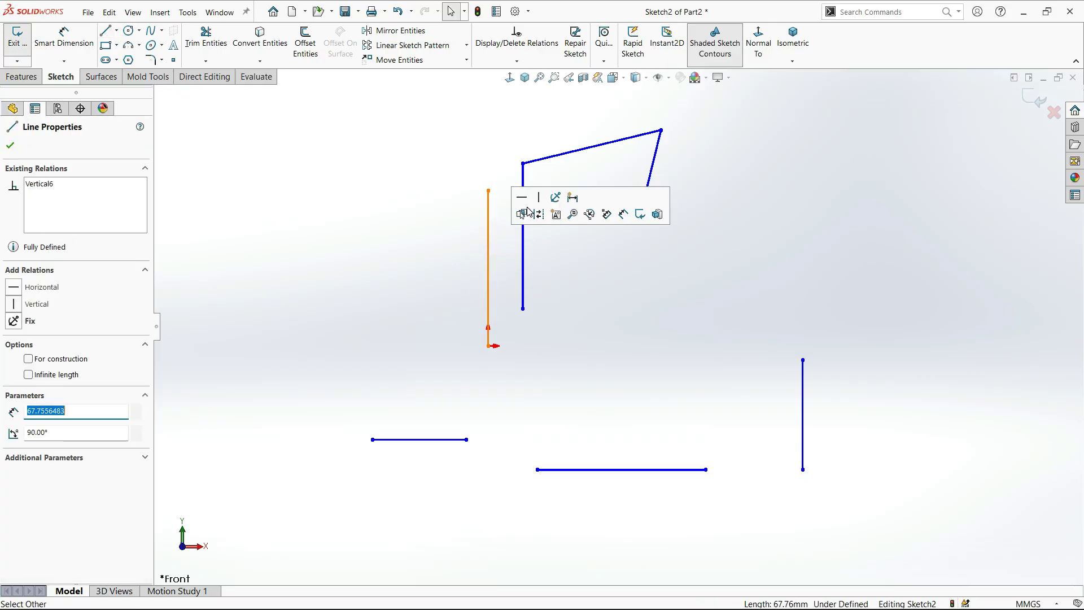
click(538, 216)
click(585, 306)
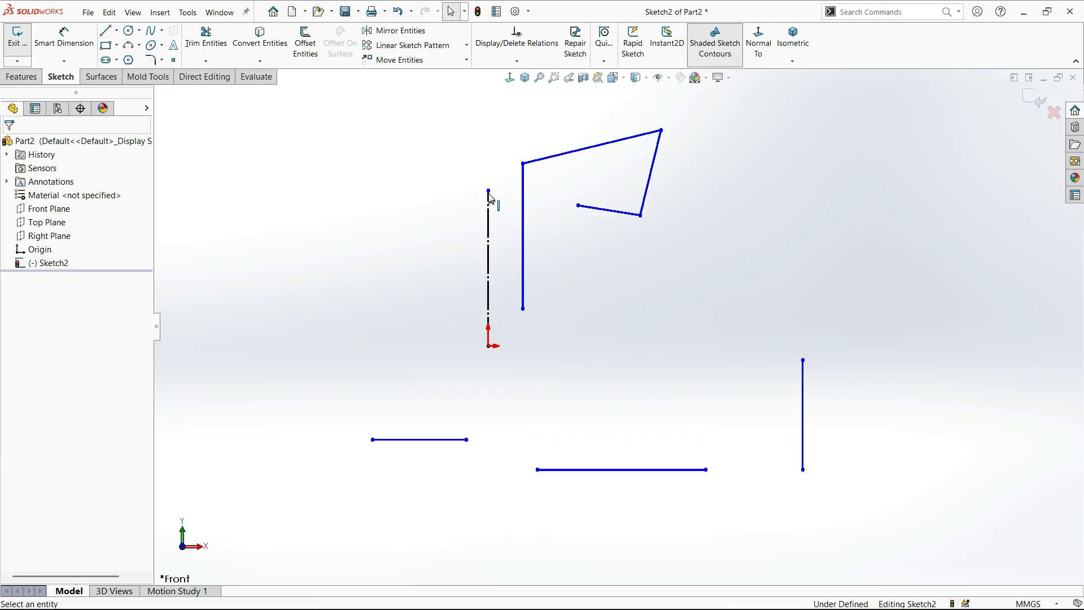
drag(489, 192, 489, 158)
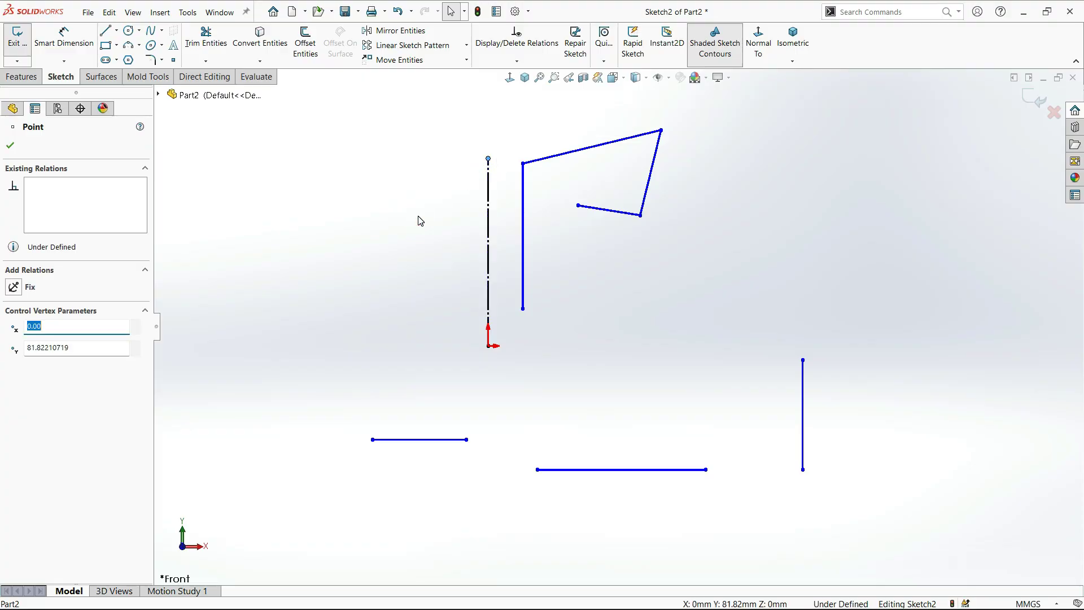
click(419, 217)
scroll(450, 267, up, 3)
scroll(564, 267, down, 3)
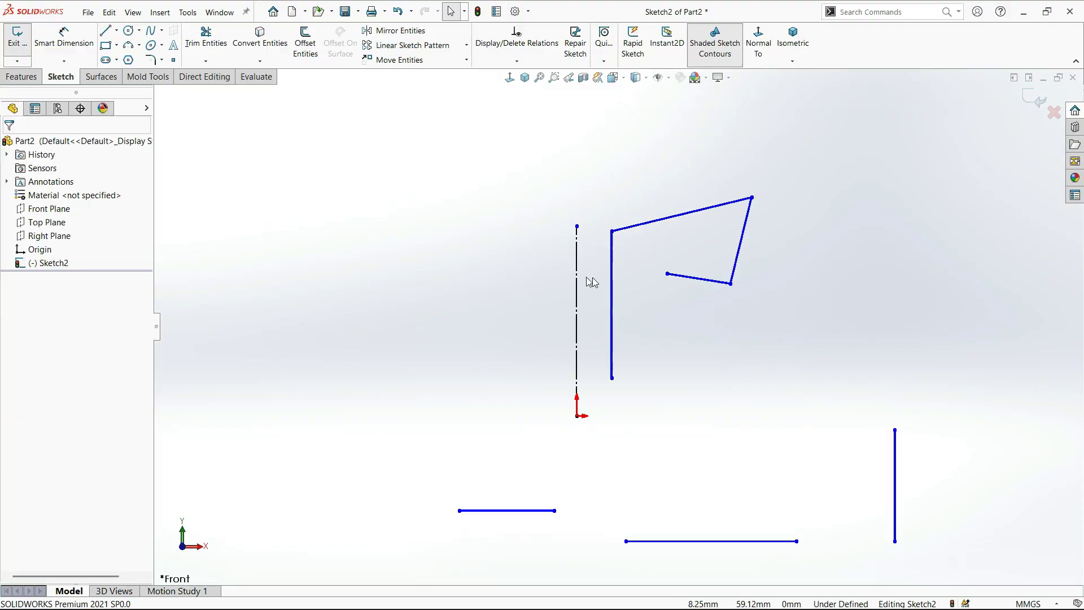
click(240, 140)
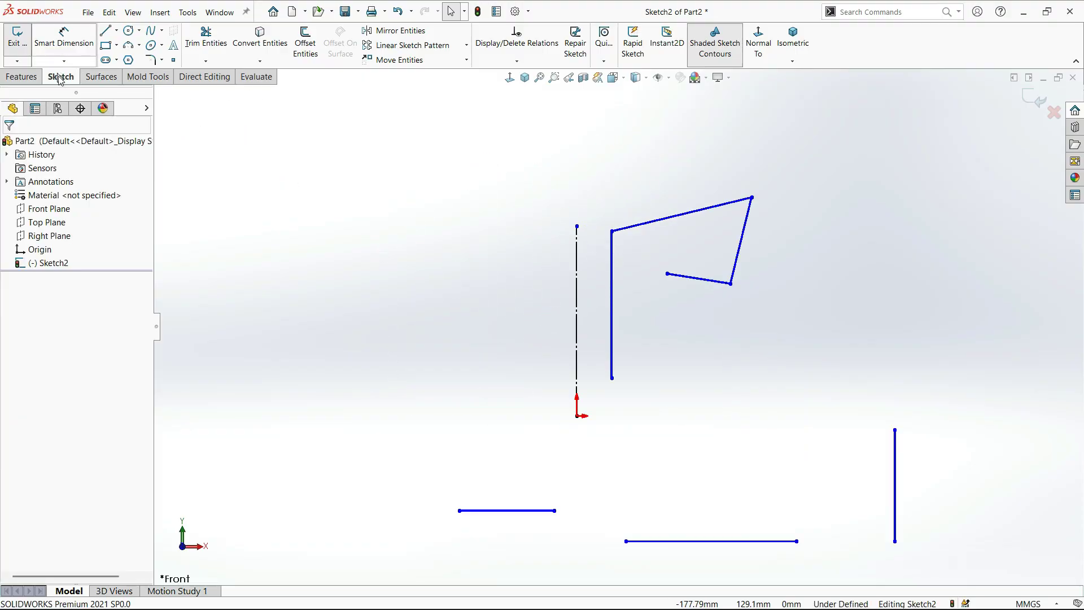
click(105, 31)
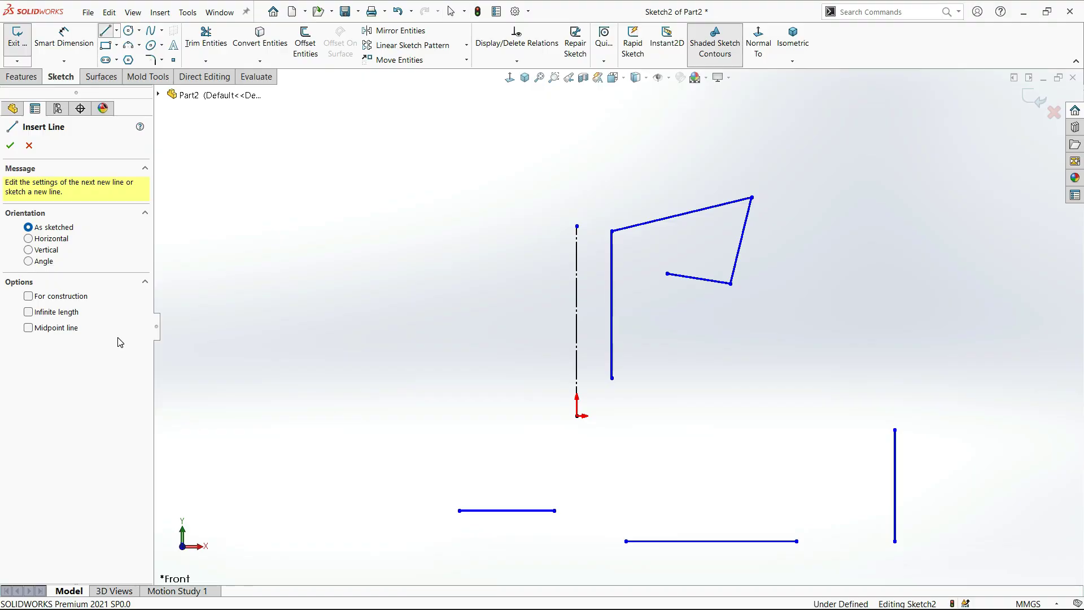
scroll(610, 302, down, 3)
scroll(610, 308, down, 2)
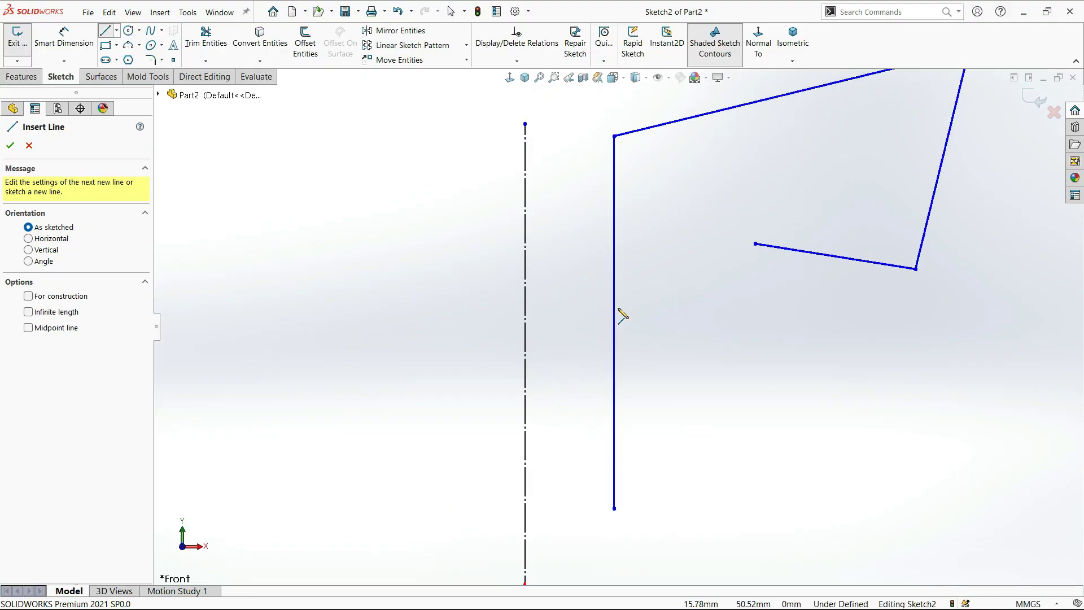
key(Escape)
Examine the sketch lines around the construction line at close and far zoom, and fit the whole sketch in the view.
scroll(569, 337, down, 2)
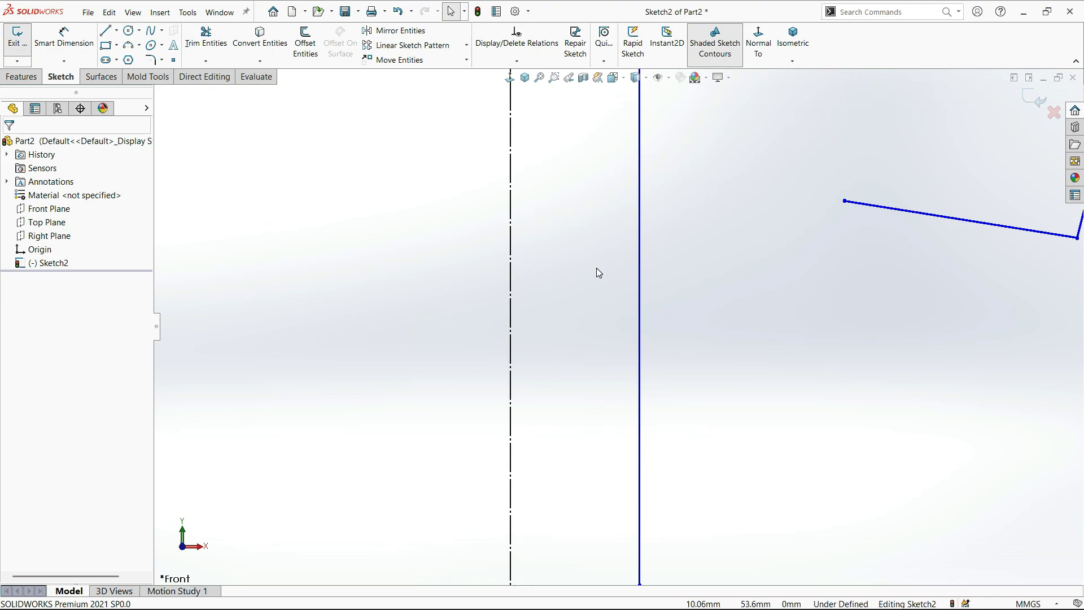
scroll(612, 276, down, 2)
scroll(612, 276, up, 4)
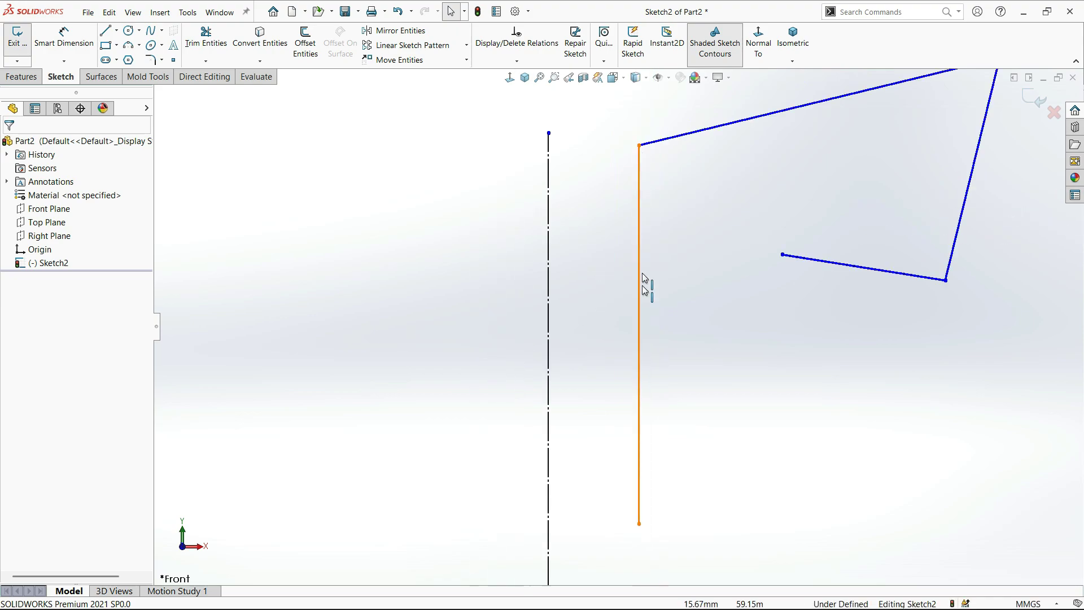
scroll(607, 281, down, 2)
scroll(607, 305, up, 5)
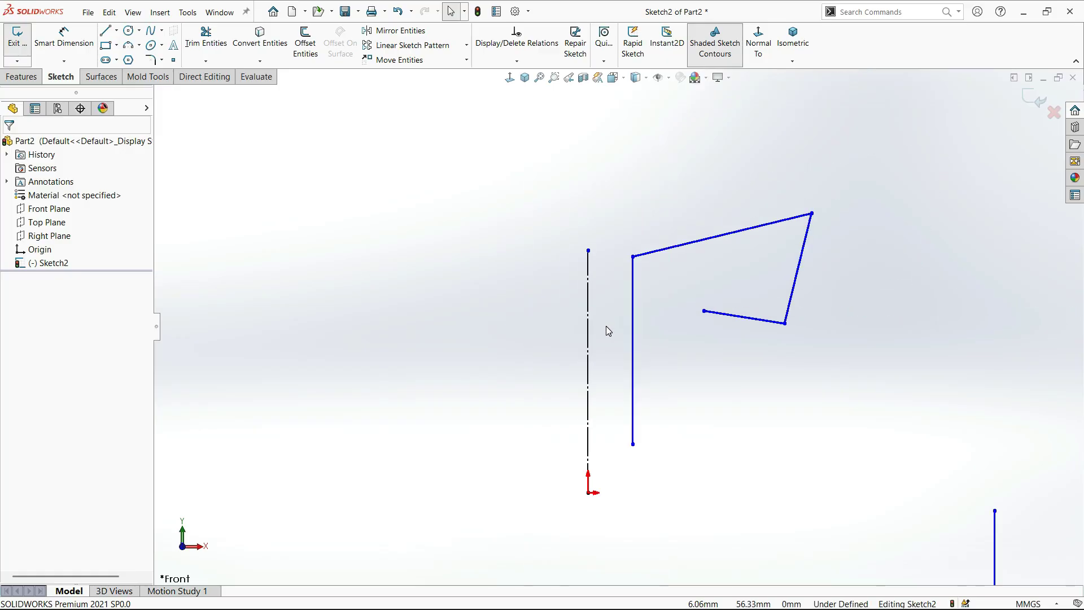
scroll(606, 331, up, 3)
scroll(607, 330, down, 3)
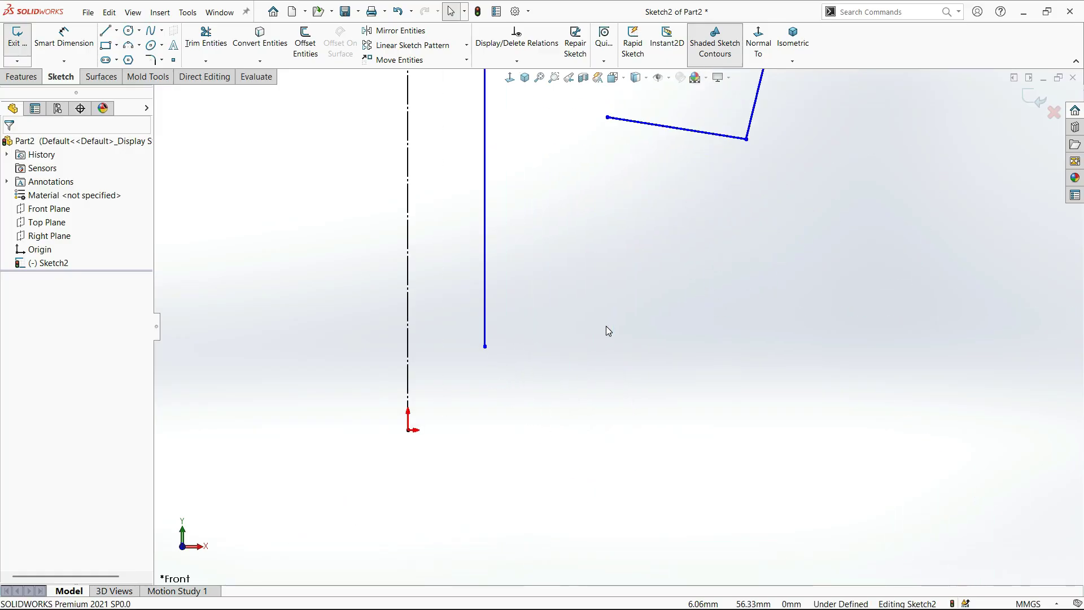
scroll(500, 230, down, 6)
scroll(445, 426, up, 3)
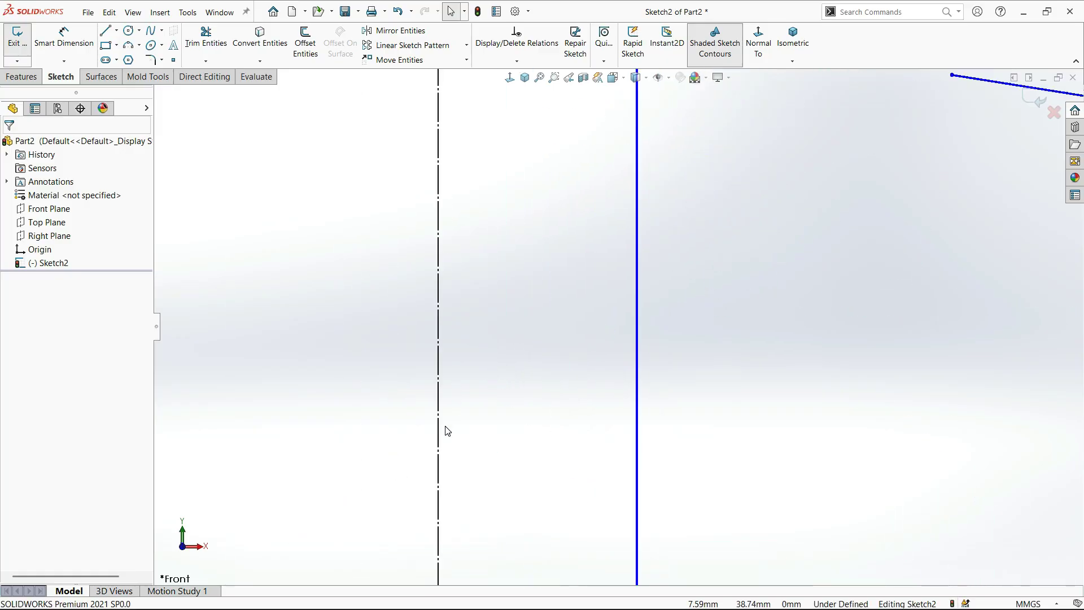
scroll(562, 358, up, 2)
scroll(599, 326, down, 3)
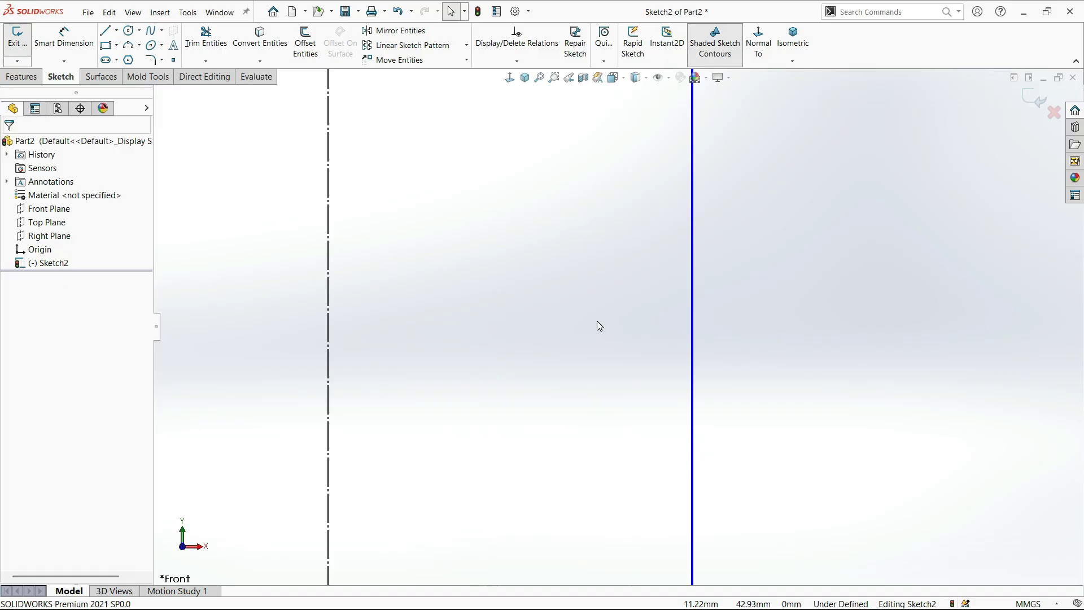
scroll(599, 326, up, 5)
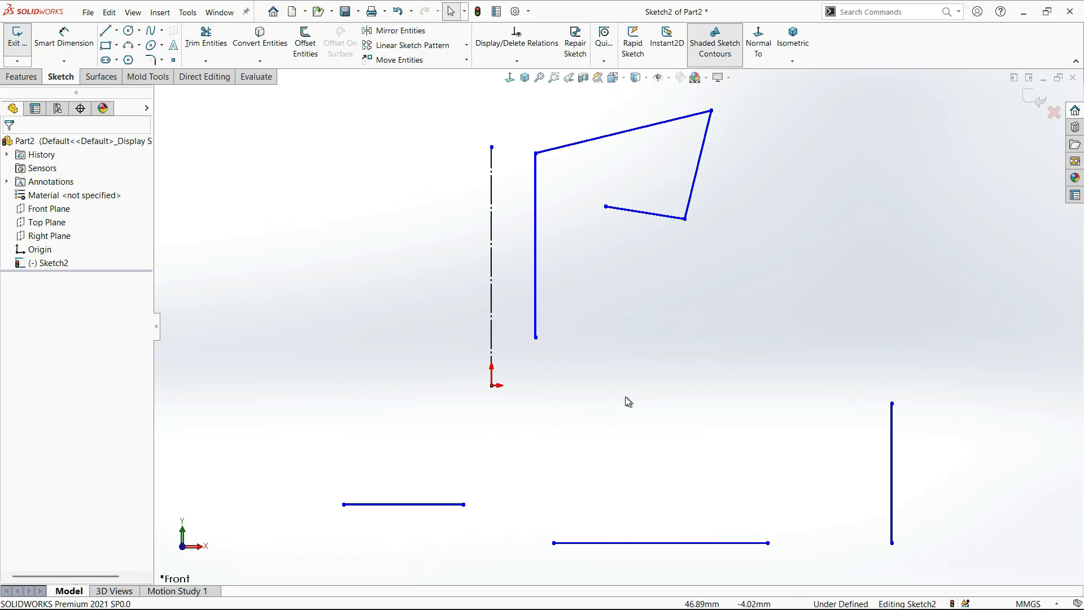
scroll(622, 395, up, 6)
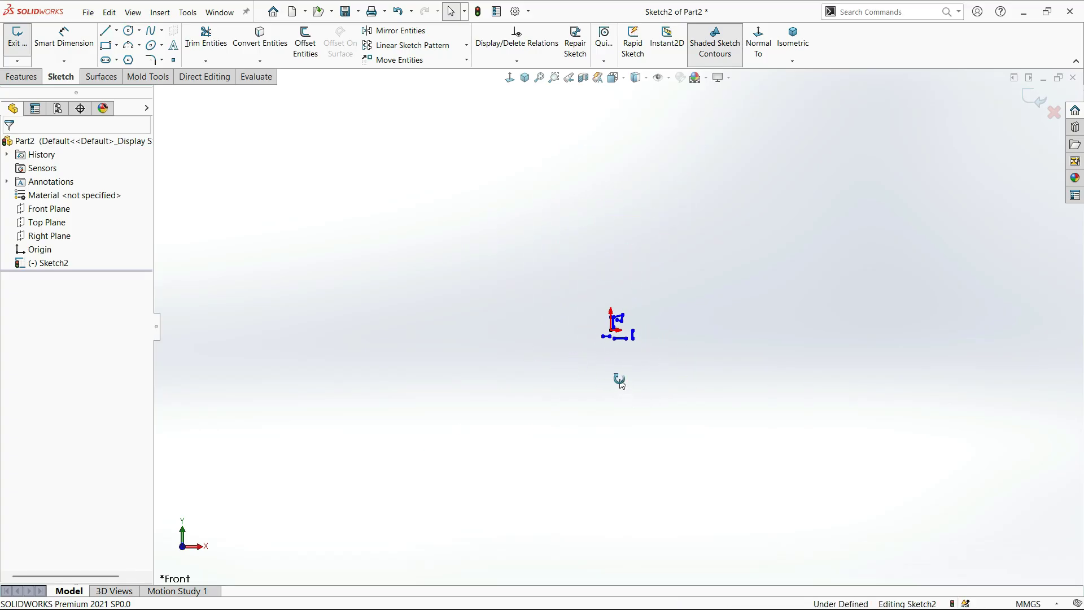
key(f)
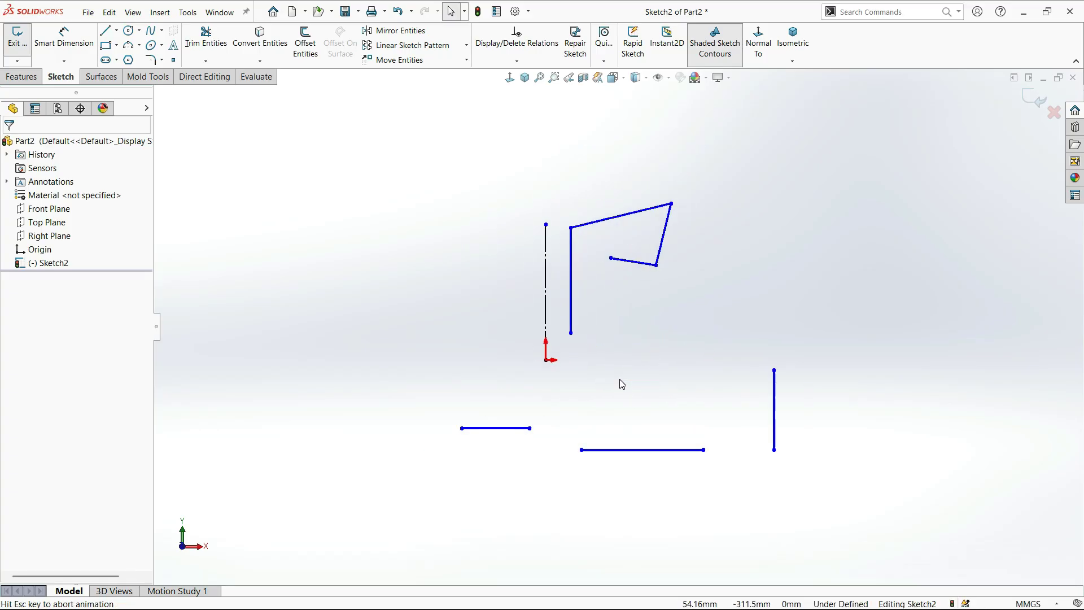
click(619, 383)
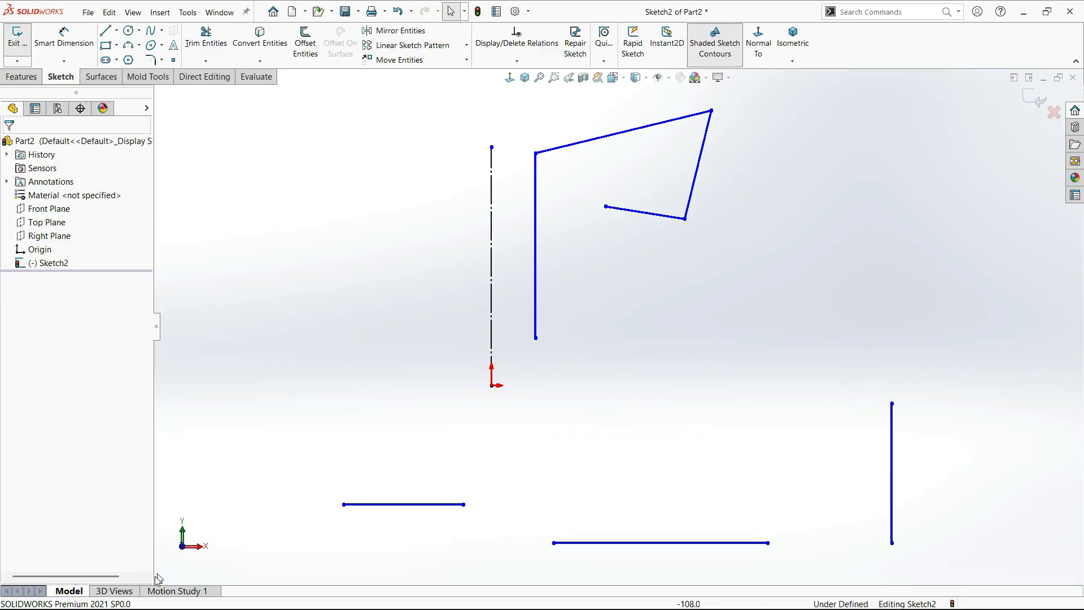
Examine how tilting the sketch view and restoring it with Normal To changes the orientation, twice in a row.
click(614, 79)
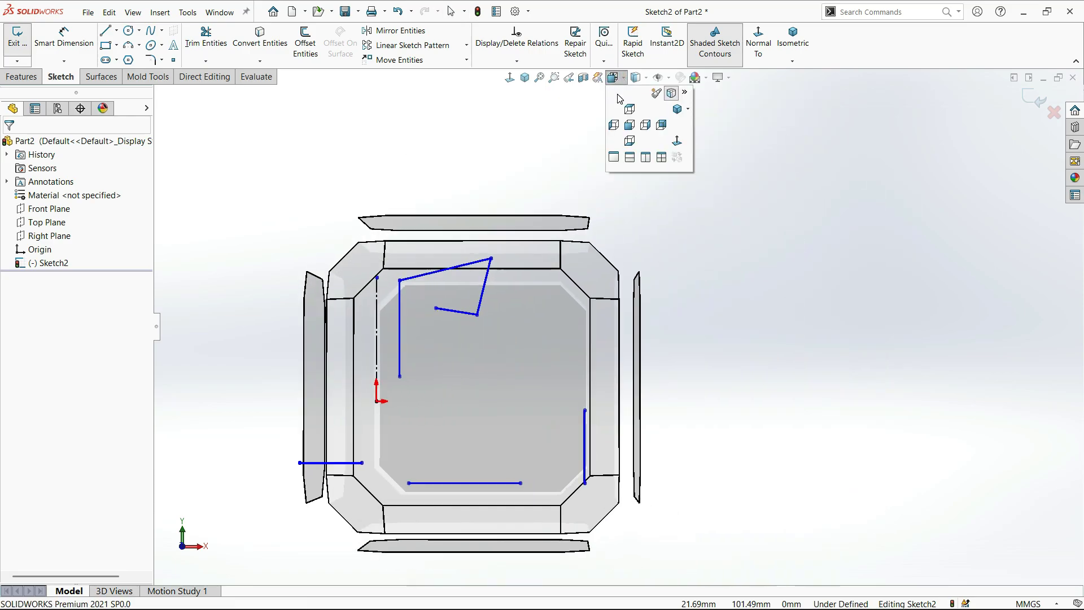
click(671, 143)
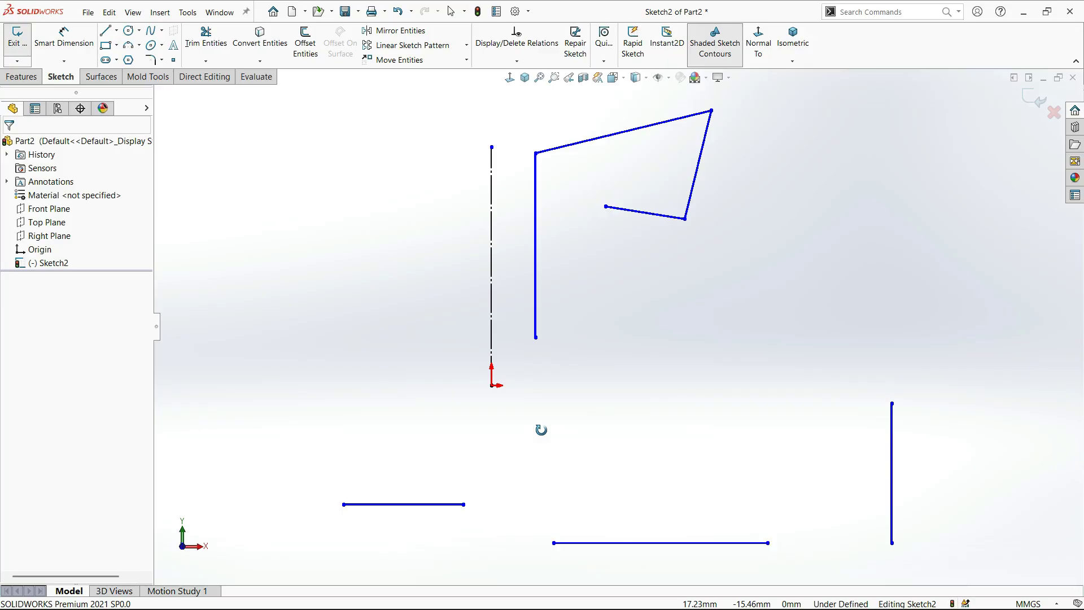
middle_drag(541, 430, 546, 404)
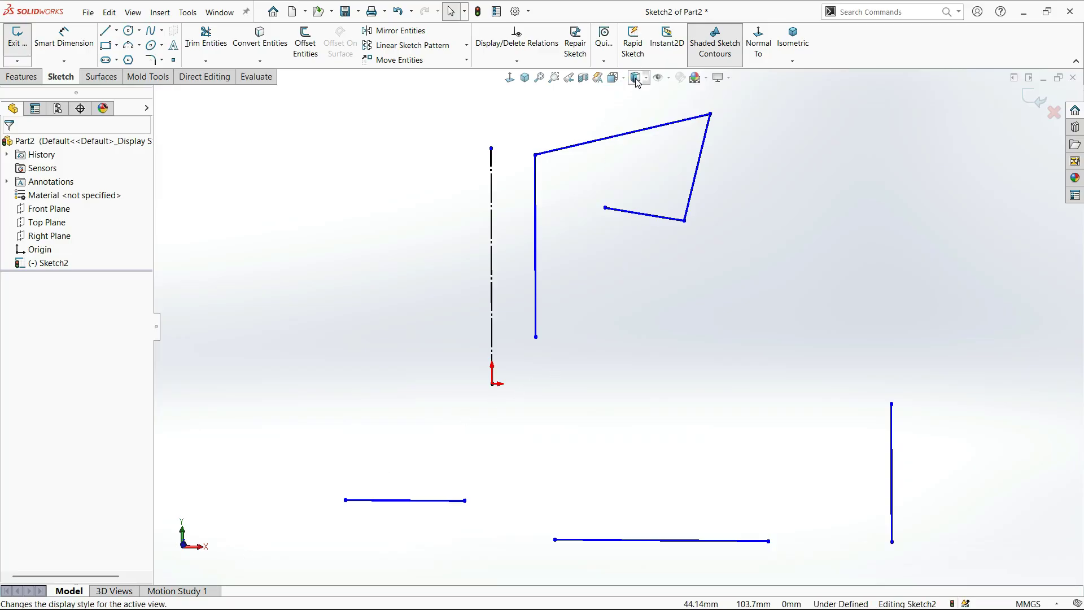
click(612, 77)
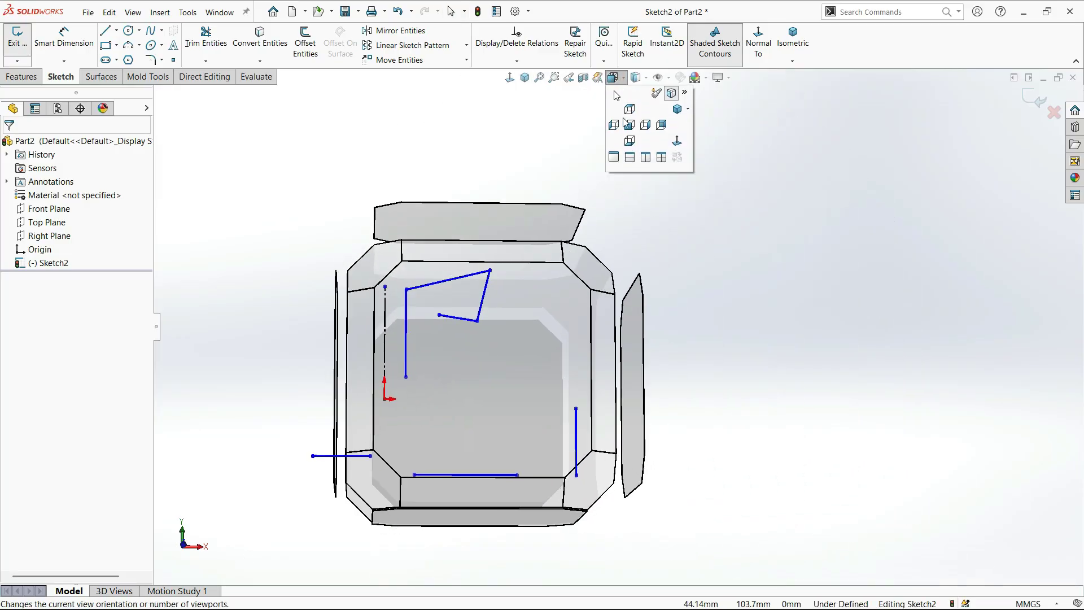
click(677, 140)
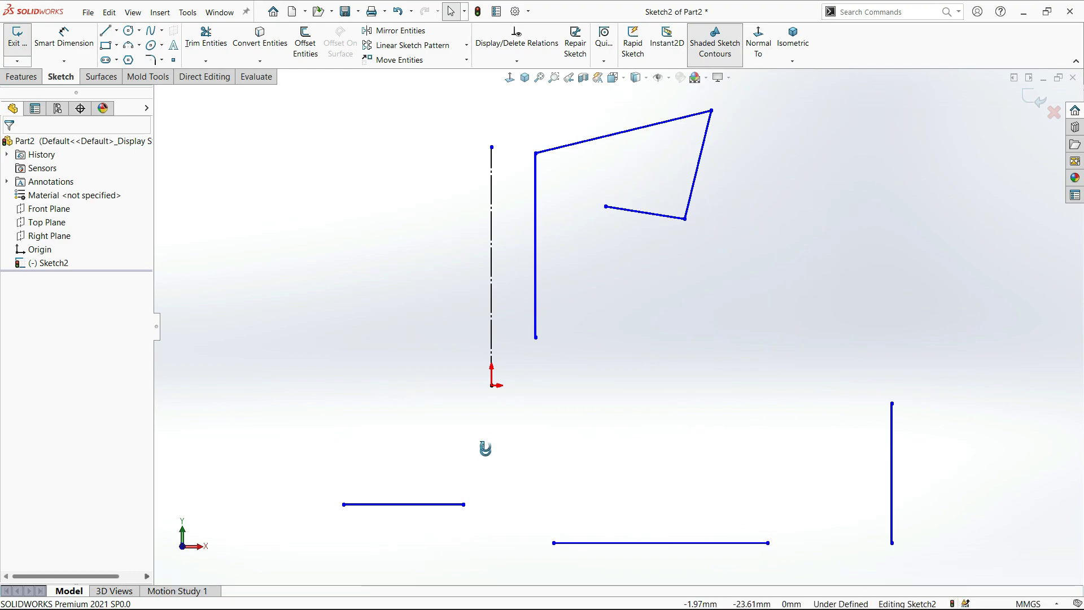
middle_drag(485, 449, 486, 414)
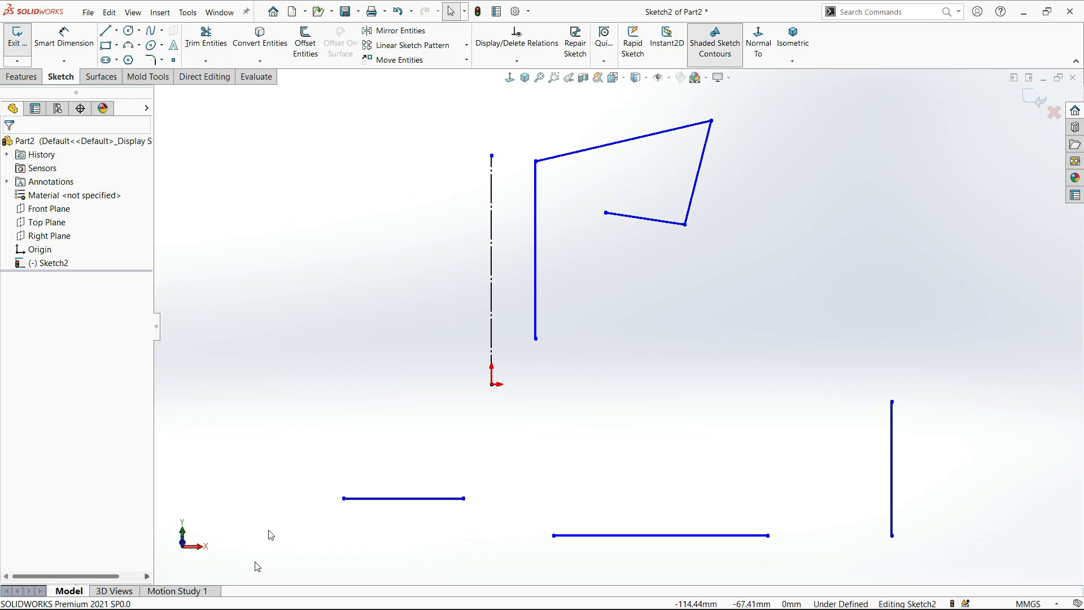
In a tilted view, sketch a chain of three connected lines between the upper chain and the long horizontal line, the last about 56 mm long.
mouse_move(409, 314)
middle_down()
mouse_move(399, 205)
mouse_move(404, 226)
mouse_move(431, 247)
mouse_move(450, 237)
mouse_move(421, 221)
middle_up()
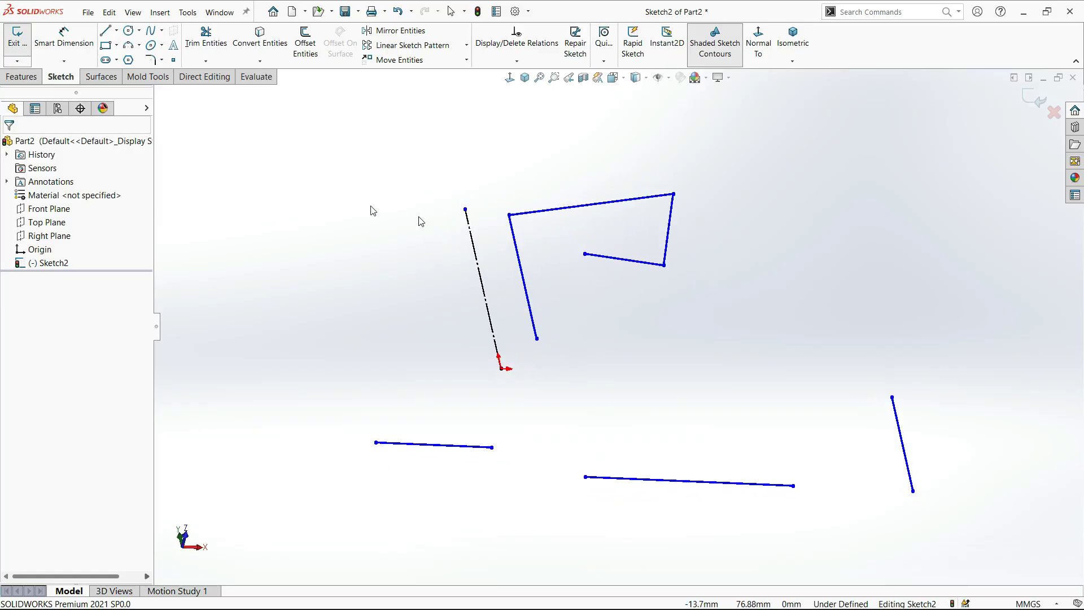
click(512, 418)
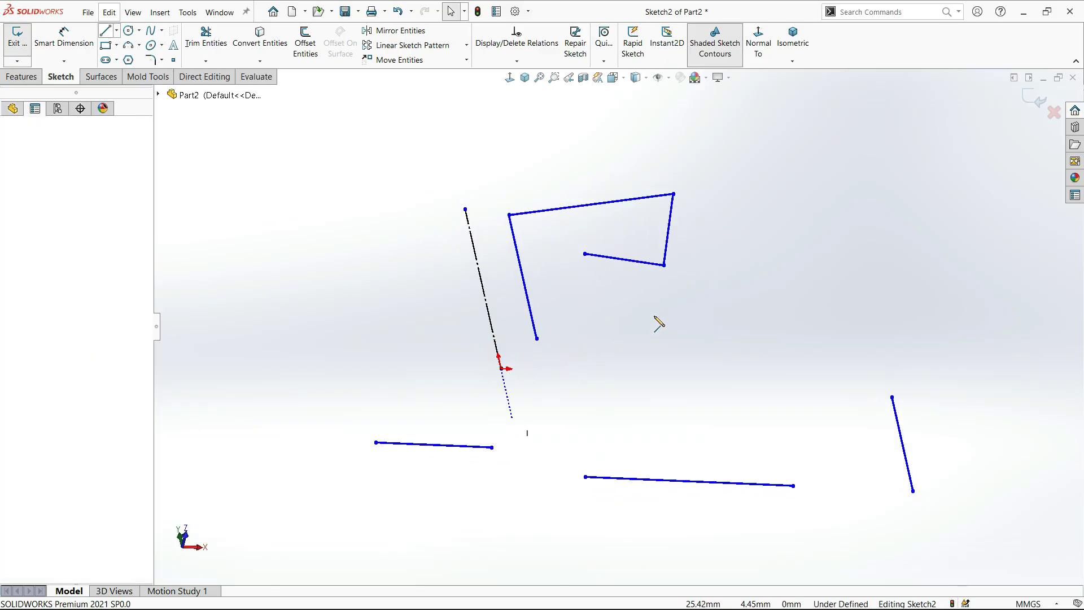
click(626, 308)
click(761, 366)
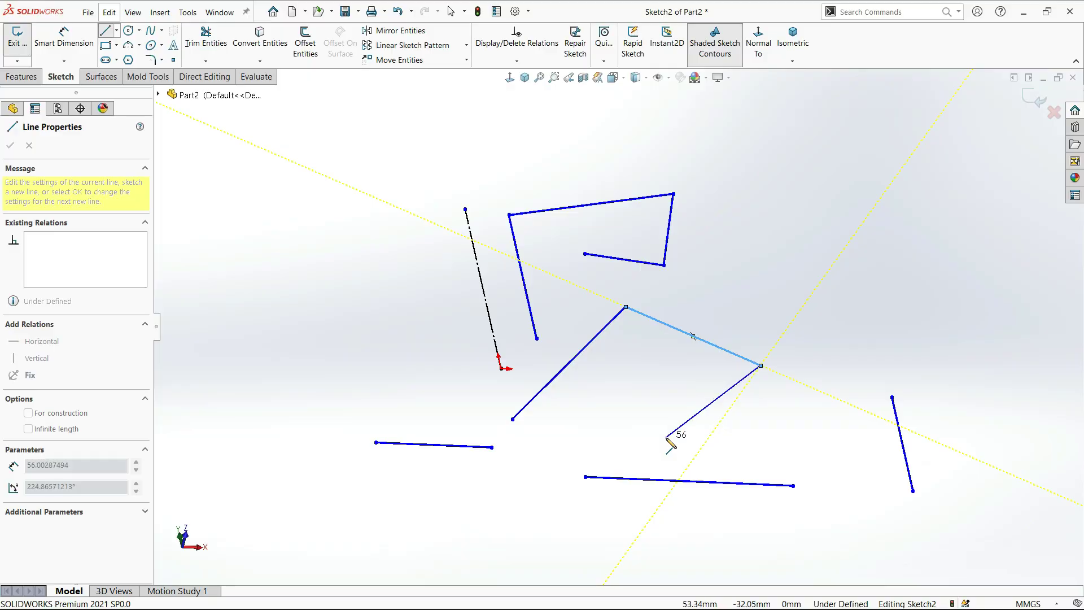
click(666, 438)
key(Escape)
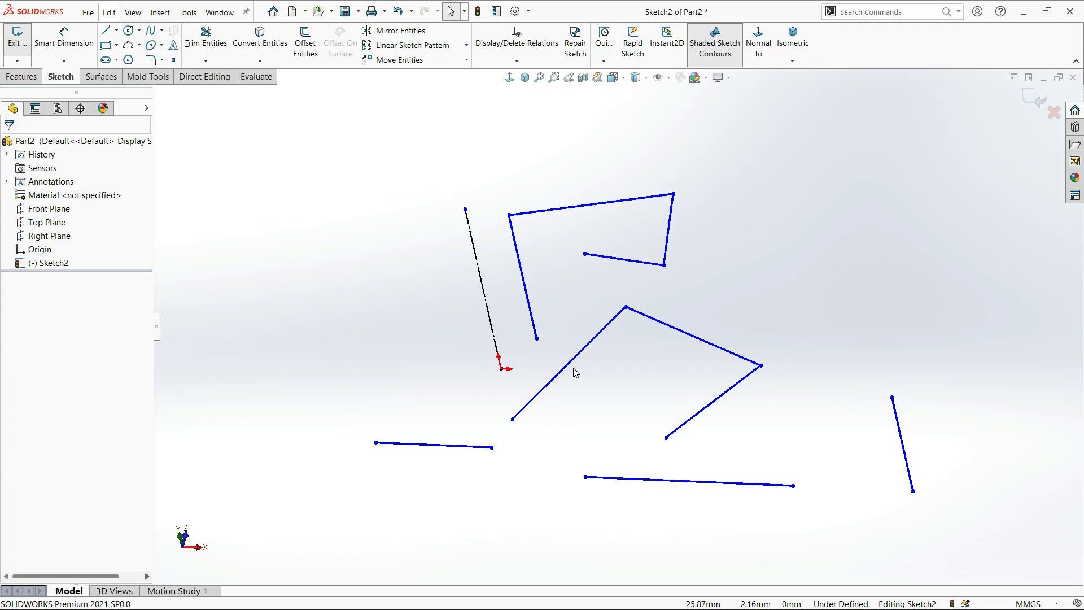
Rotate the sketch again, return it to the Front view, and size it to leave free space around the lines.
mouse_move(494, 321)
middle_down()
mouse_move(472, 383)
mouse_move(476, 450)
mouse_move(525, 300)
mouse_move(520, 358)
mouse_move(525, 287)
mouse_move(514, 293)
mouse_move(540, 266)
mouse_move(561, 290)
mouse_move(582, 226)
middle_up()
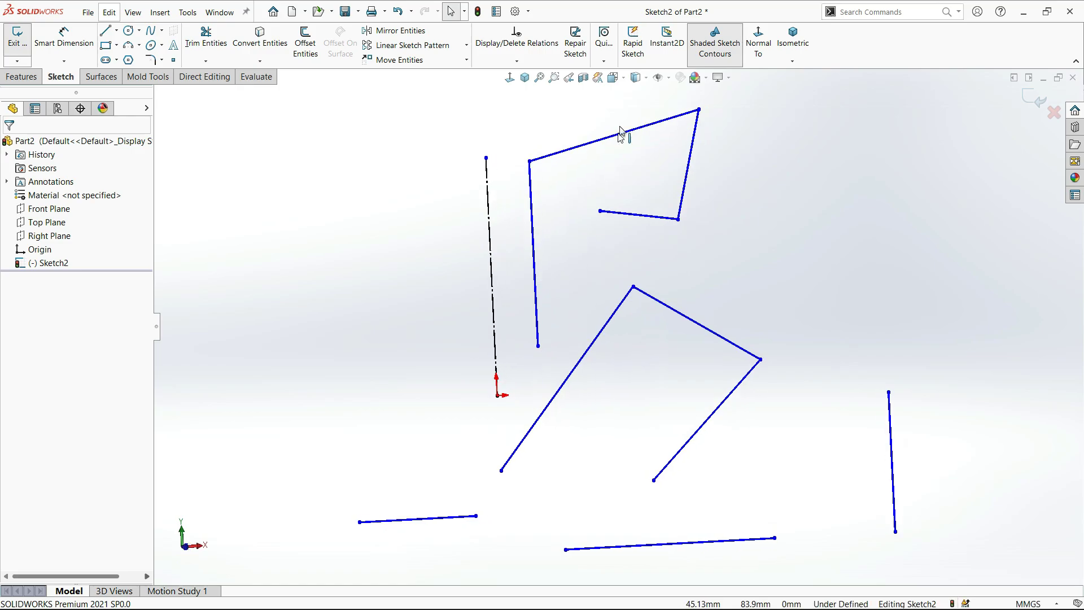
click(615, 78)
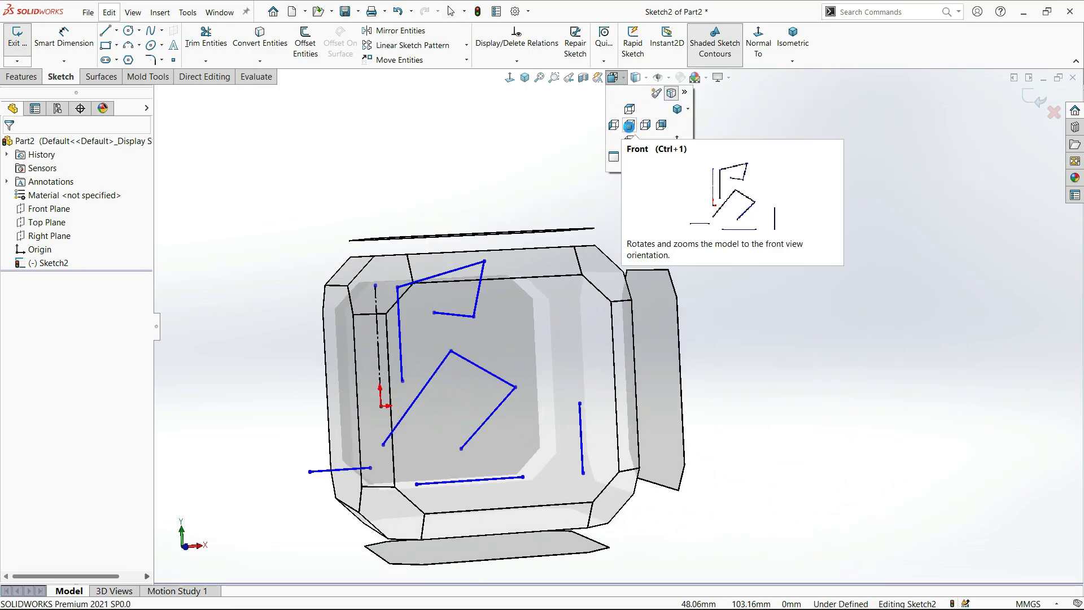
click(630, 125)
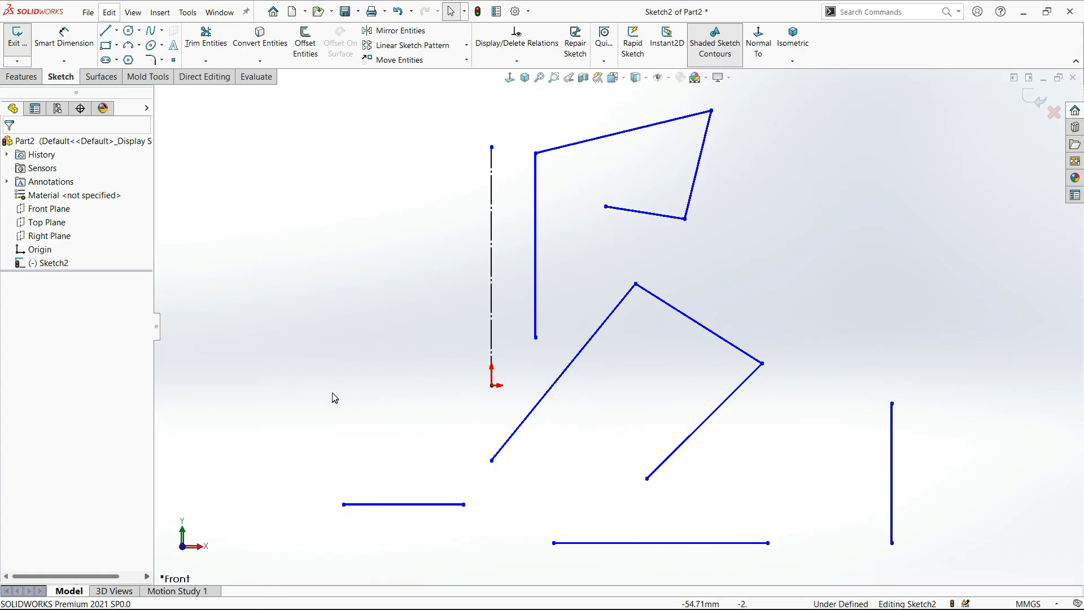
key(z)
mouse_move(920, 122)
mouse_down()
mouse_move(574, 450)
mouse_move(379, 534)
mouse_move(779, 271)
mouse_move(787, 226)
mouse_up()
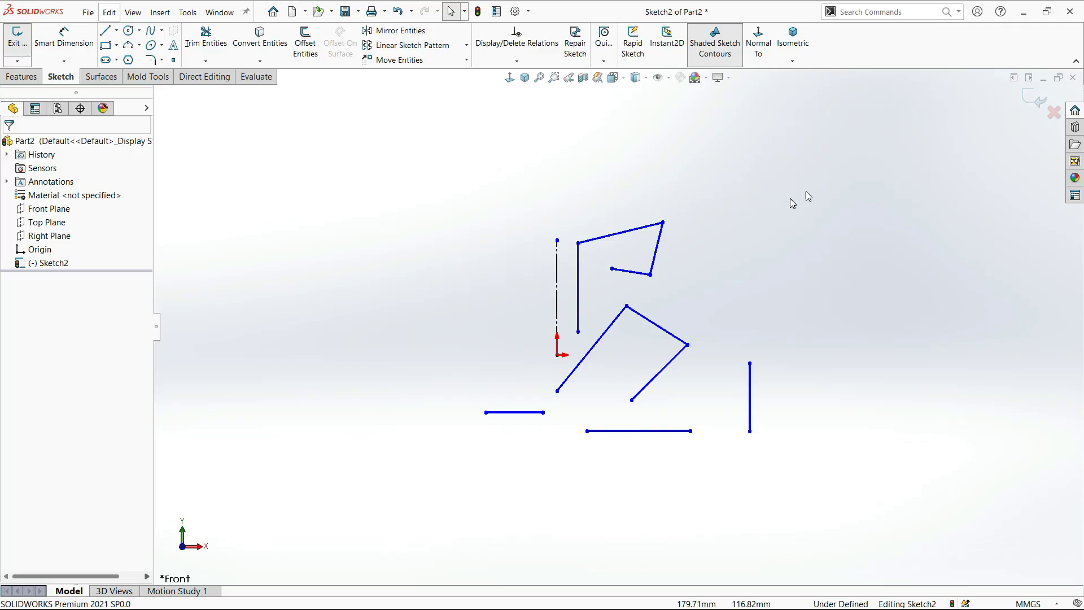
scroll(685, 354, down, 2)
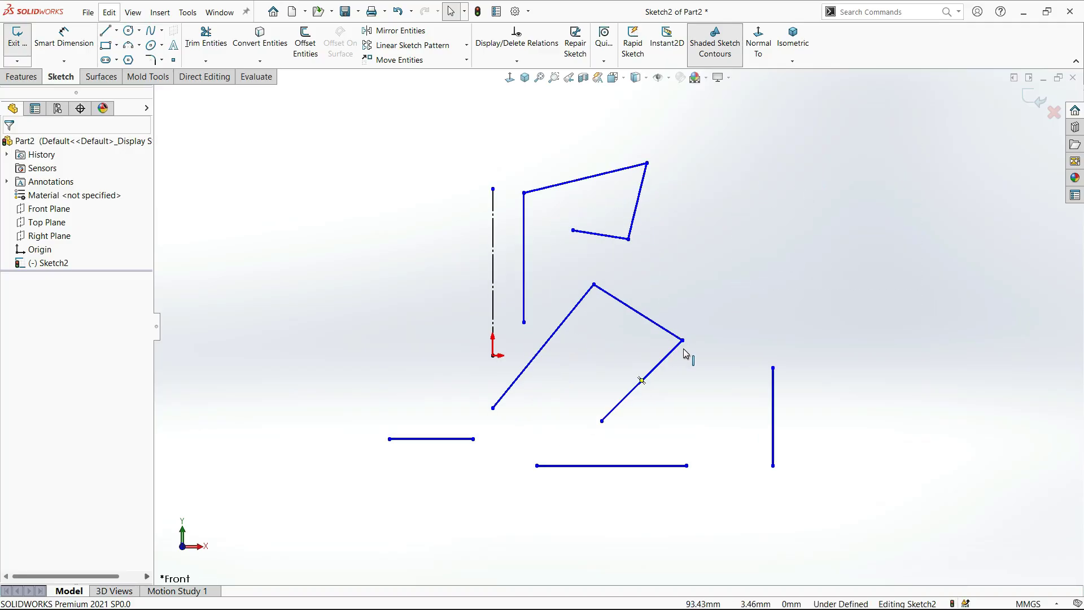
Try selection boxes around the sketch, window-select the construction line, the vertical line beside it and the short horizontal line, and clear the selection.
mouse_move(262, 127)
mouse_down()
mouse_move(506, 326)
mouse_move(573, 404)
mouse_up()
click(623, 202)
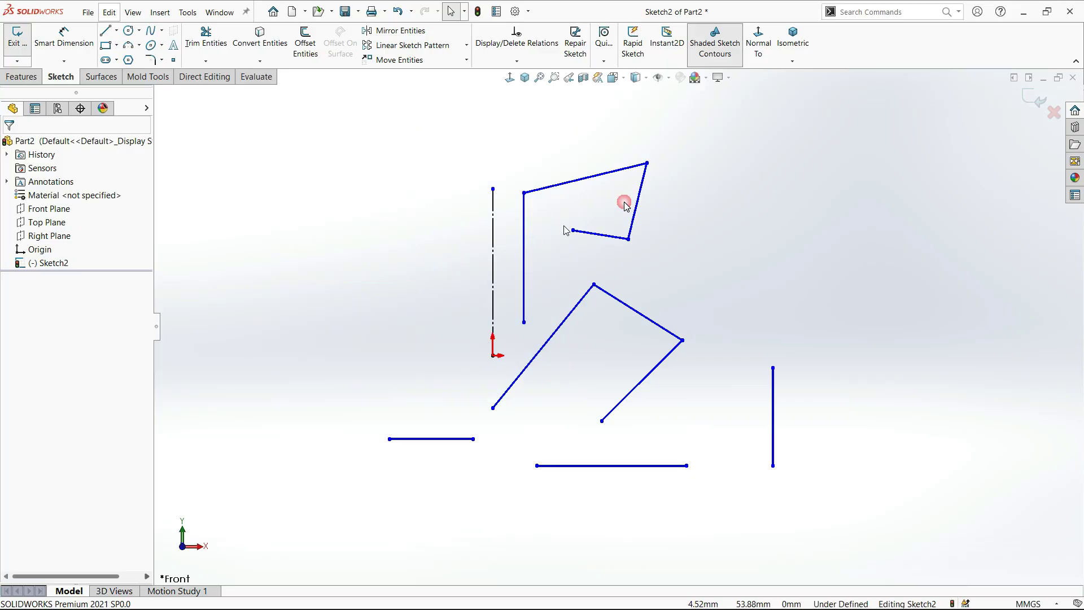
drag(881, 129, 725, 277)
drag(234, 127, 544, 502)
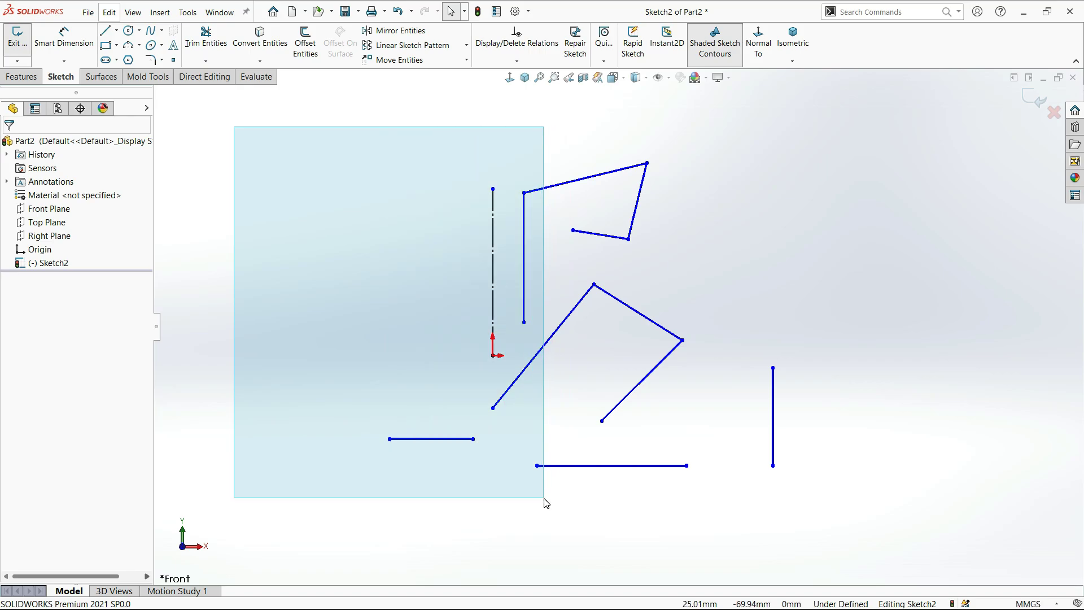
drag(546, 502, 565, 527)
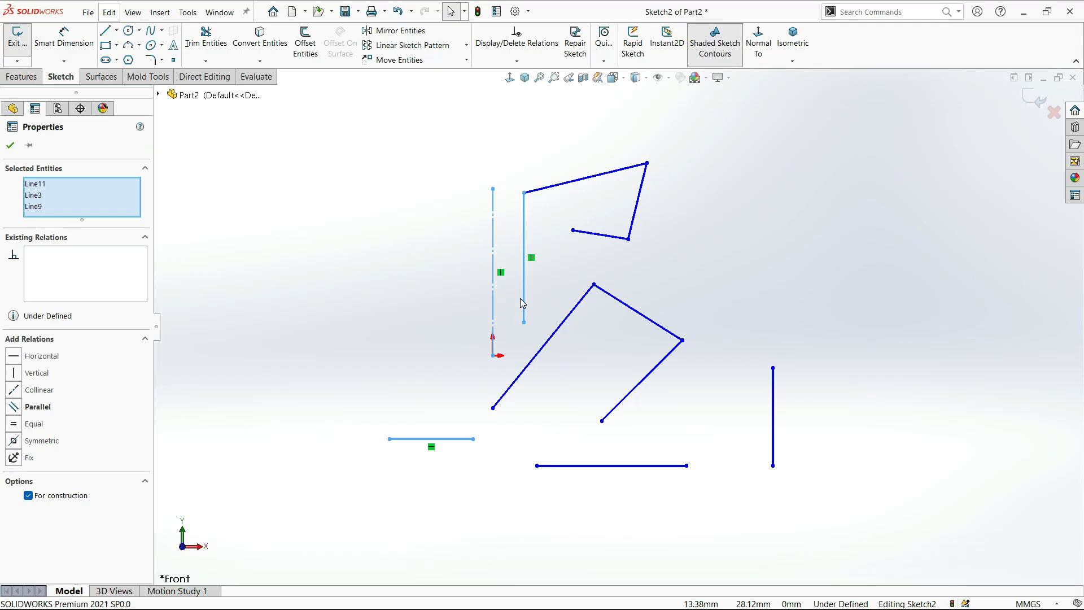
click(417, 308)
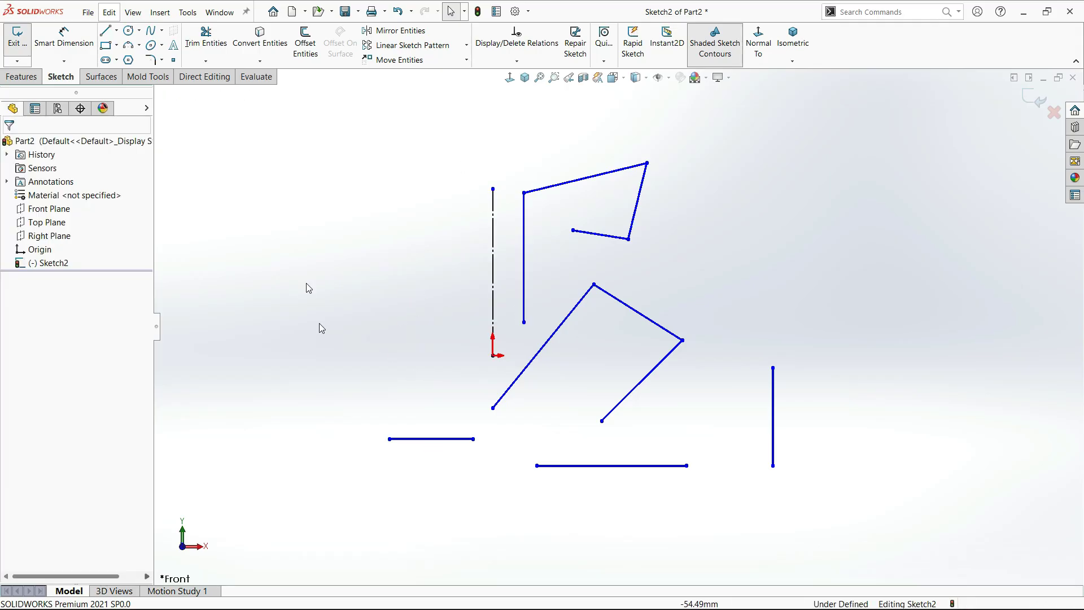
Crossing-select two lines of each sketched chain together with the separate vertical line, and clear the selection.
drag(908, 115, 643, 383)
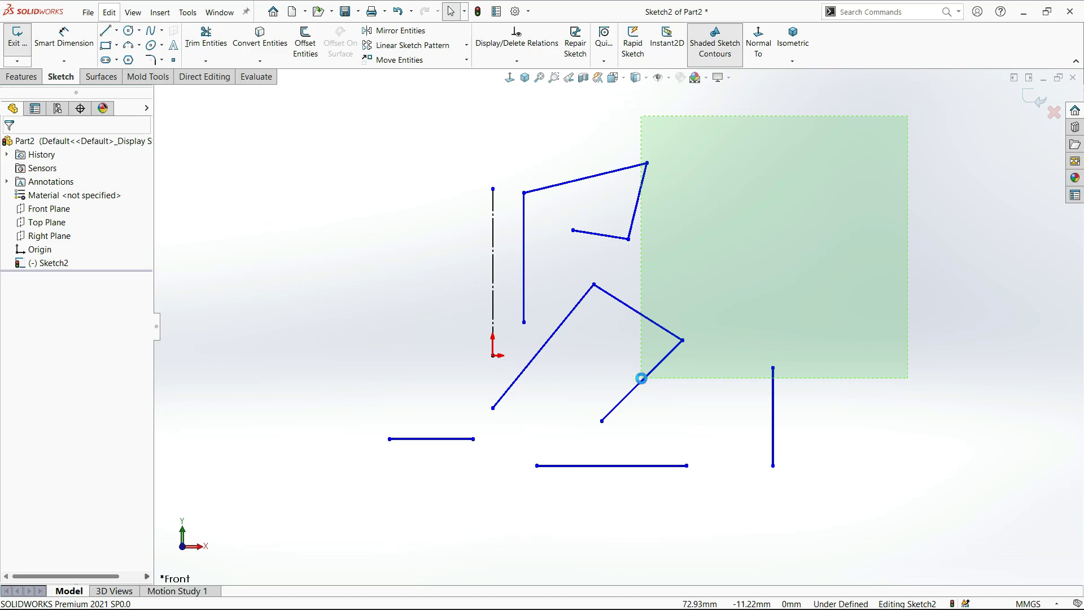
drag(641, 378, 641, 378)
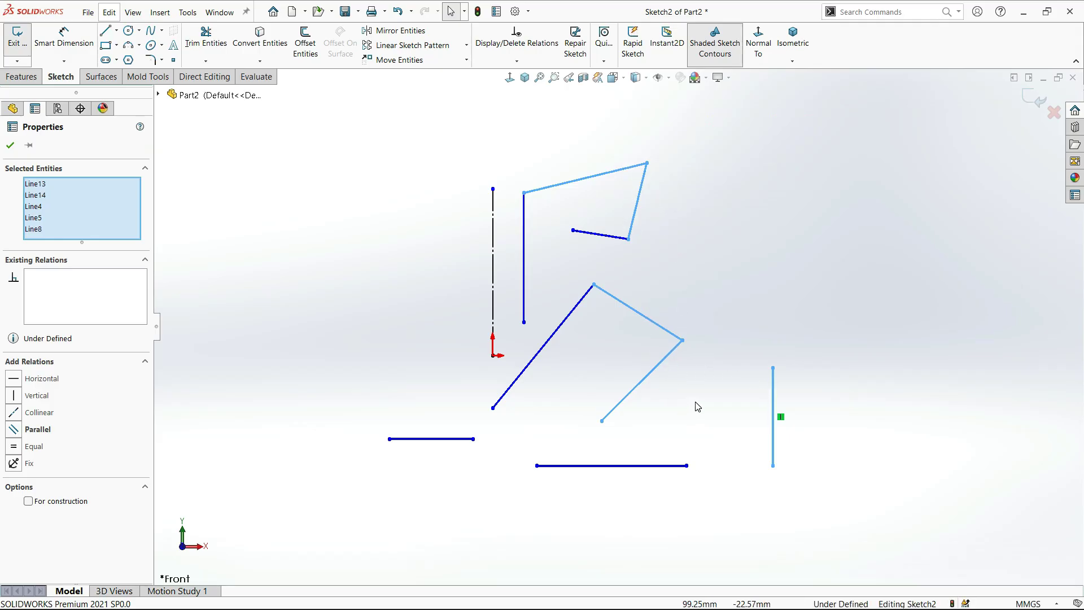
key(Escape)
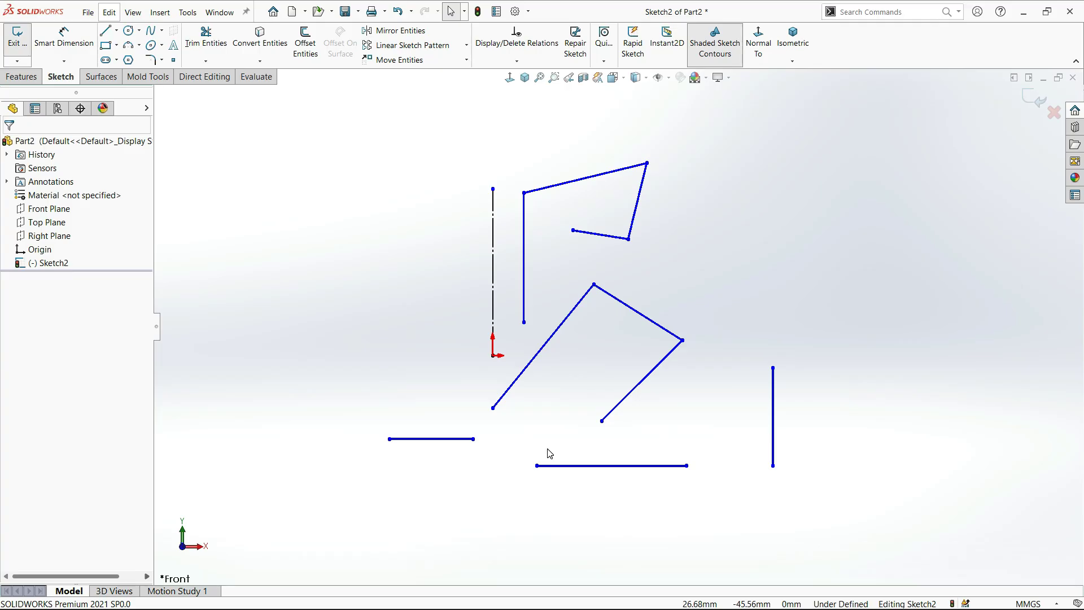
Window-select the four lines nearest the origin, crossing-select two lower-chain lines with the separate vertical line, and clear each selection.
scroll(649, 344, up, 3)
scroll(655, 340, down, 3)
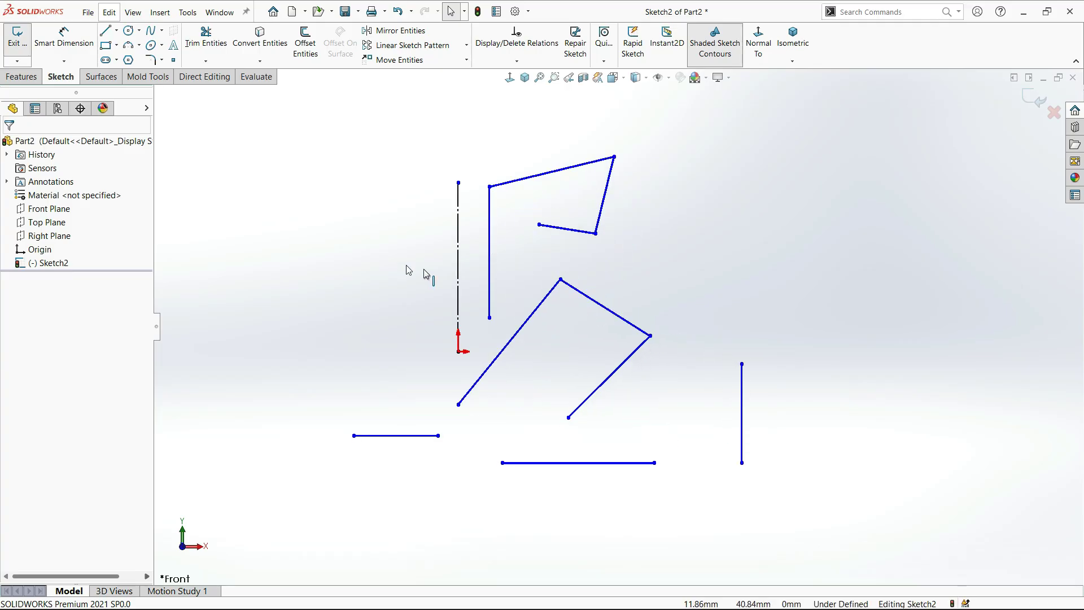
drag(235, 172, 338, 246)
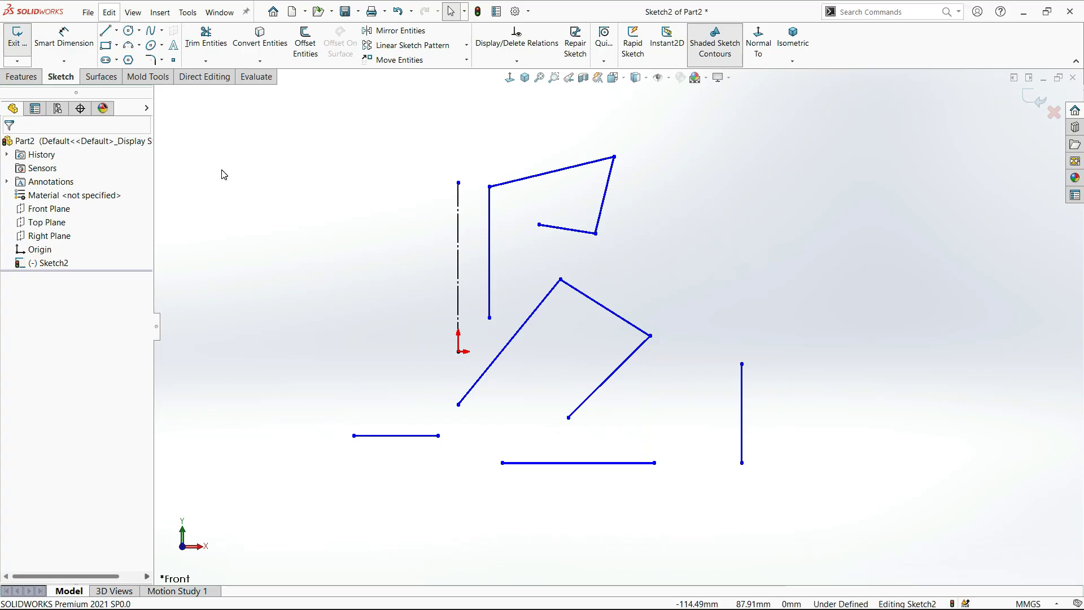
mouse_move(221, 170)
mouse_down()
mouse_move(474, 345)
mouse_move(600, 493)
mouse_move(565, 483)
mouse_move(582, 487)
mouse_up()
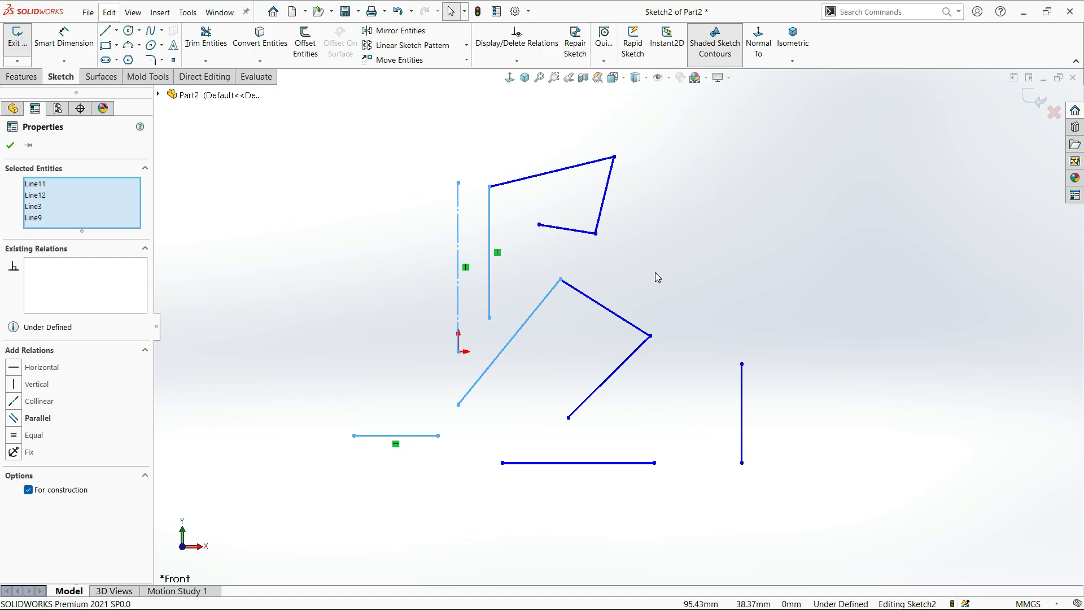
key(Escape)
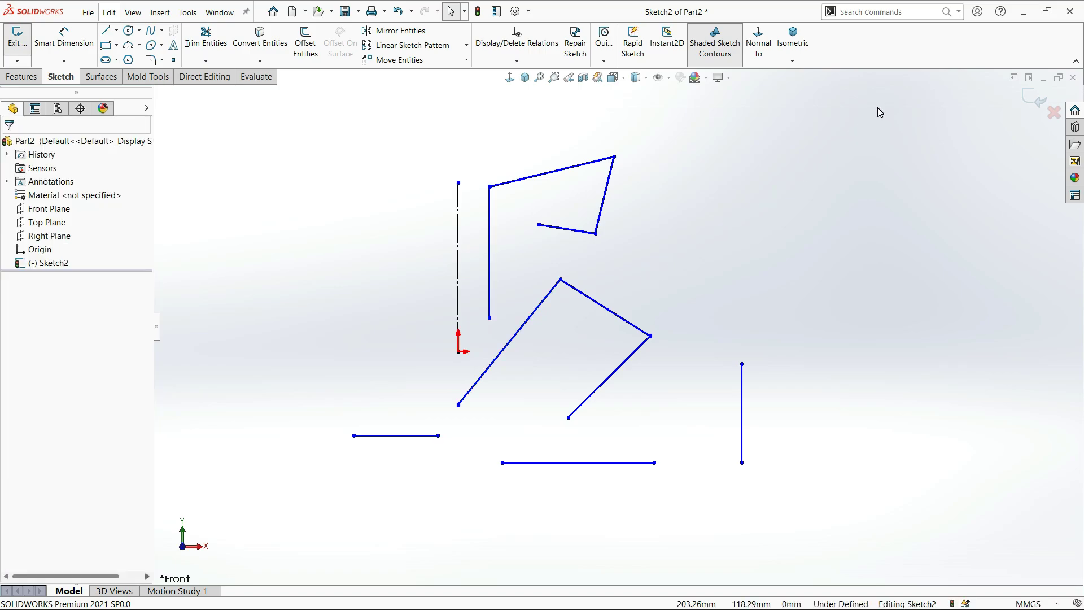
mouse_move(877, 112)
mouse_down()
mouse_move(685, 326)
mouse_move(663, 377)
mouse_move(644, 385)
mouse_up()
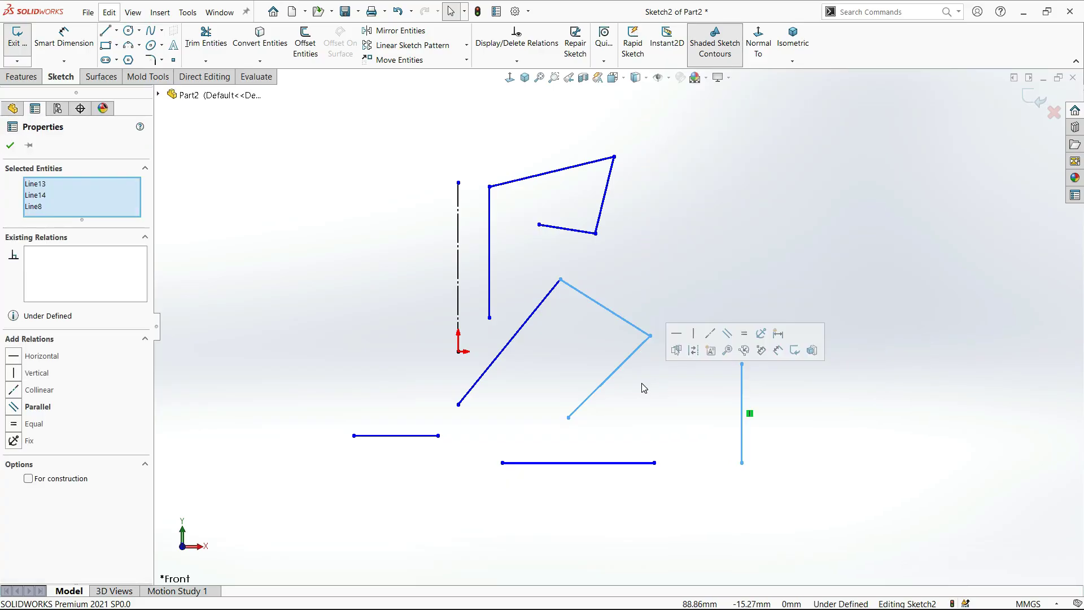
click(643, 387)
Select all the sketch lines with a crossing box and delete them.
scroll(643, 388, up, 3)
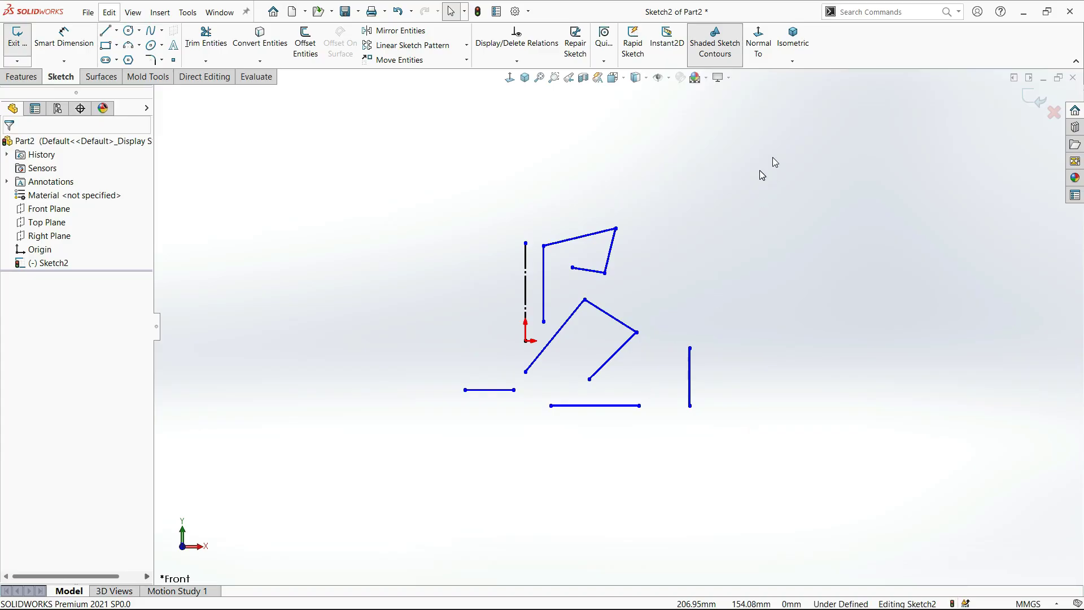
drag(772, 158, 341, 556)
key(Delete)
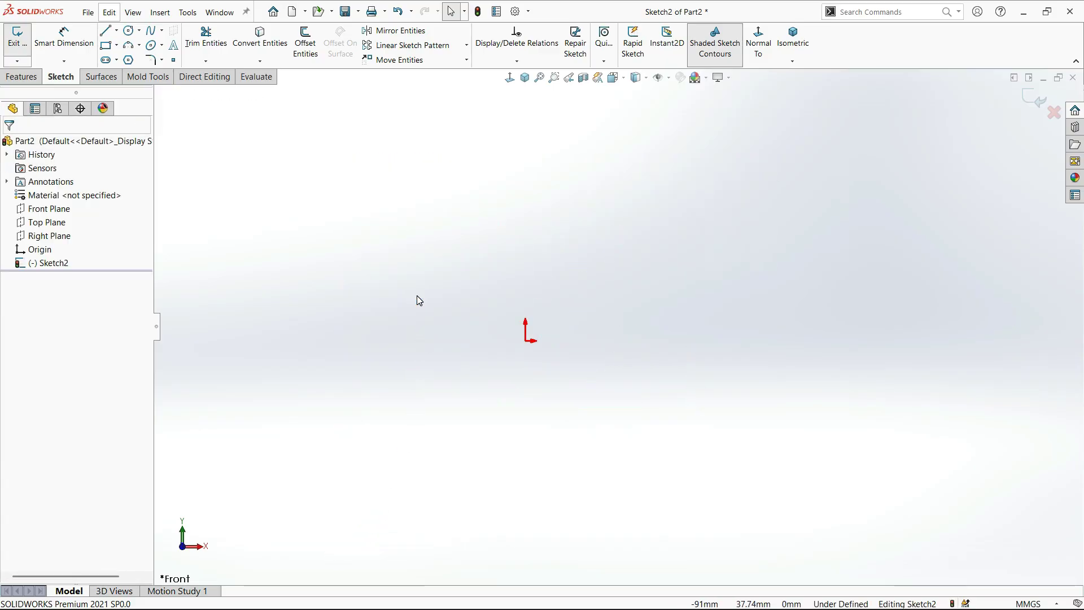
Sketch a horizontal line above the origin with the Midpoint line option, reaching about 122 mm out from its midpoint.
click(105, 30)
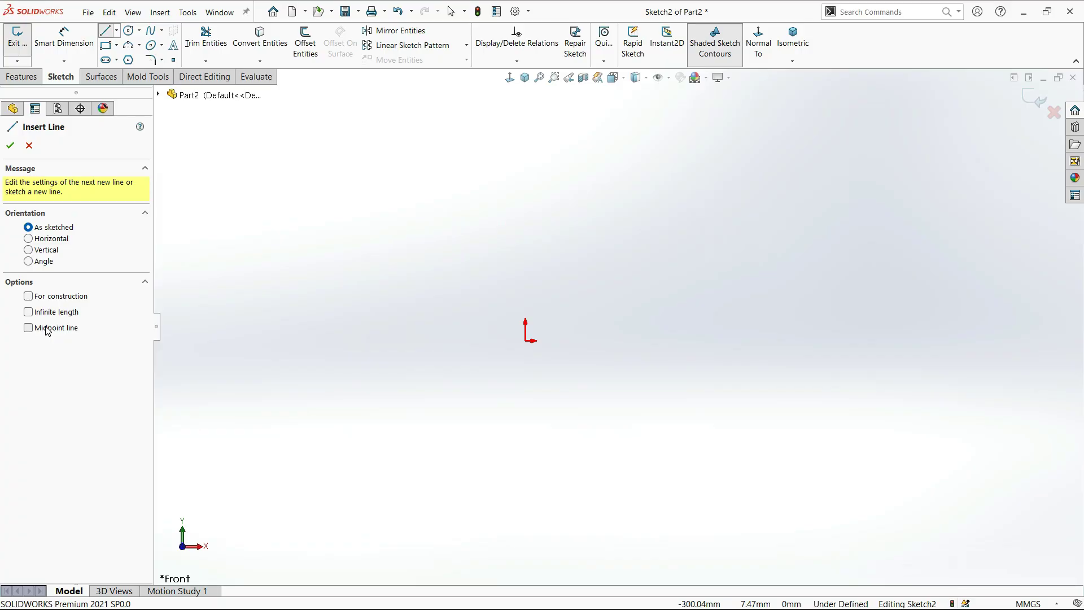
click(48, 329)
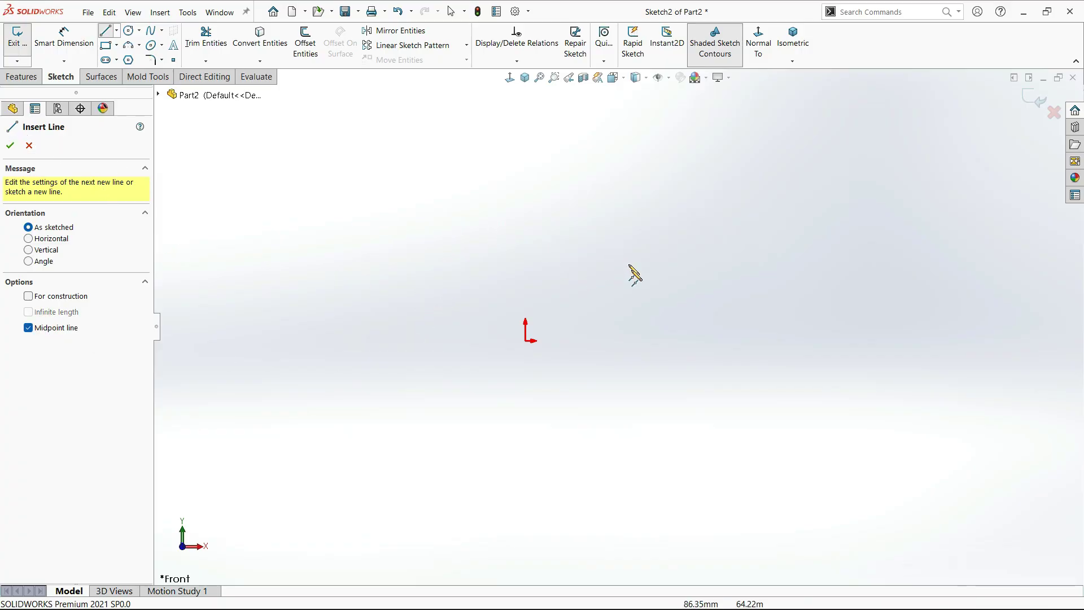
click(642, 270)
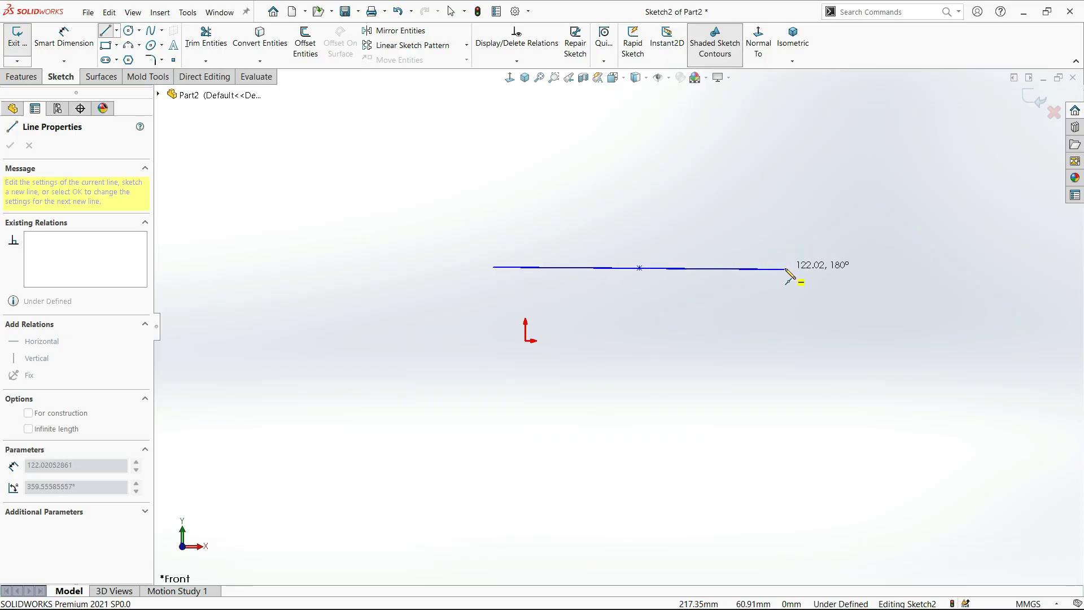
click(785, 269)
key(Escape)
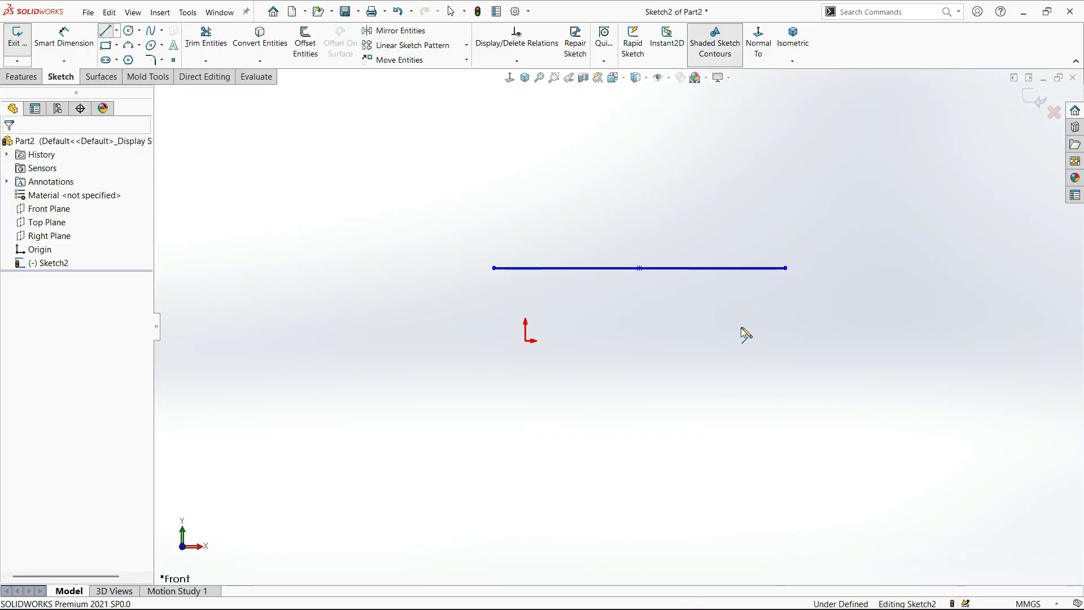
Activate Smart Dimension, switch to Google Meet to admit the waiting participant, and return to SOLIDWORKS.
right_drag(679, 420, 672, 231)
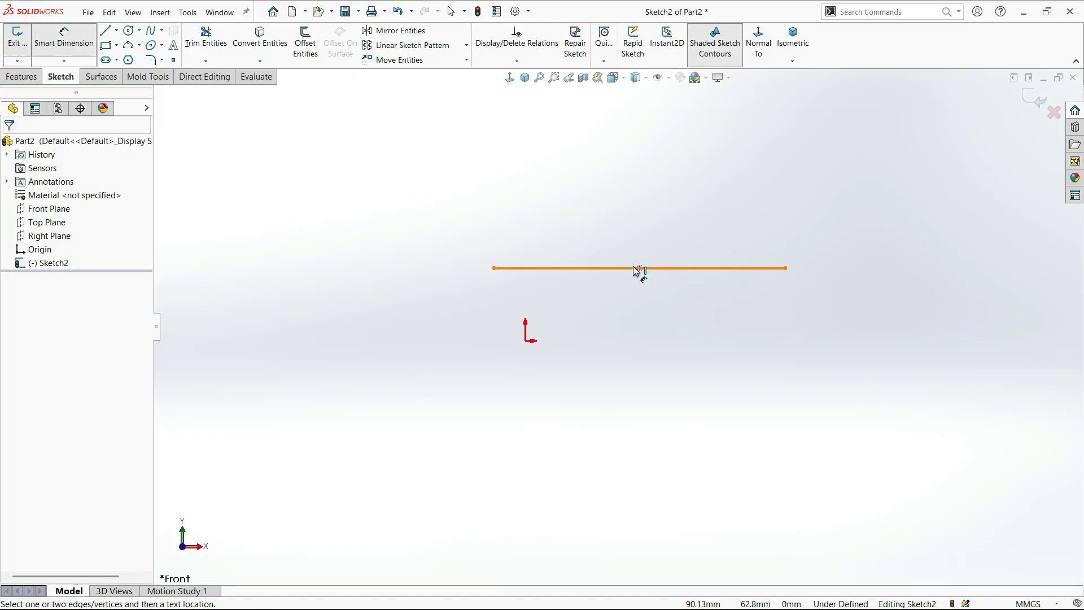
key(alt+Tab)
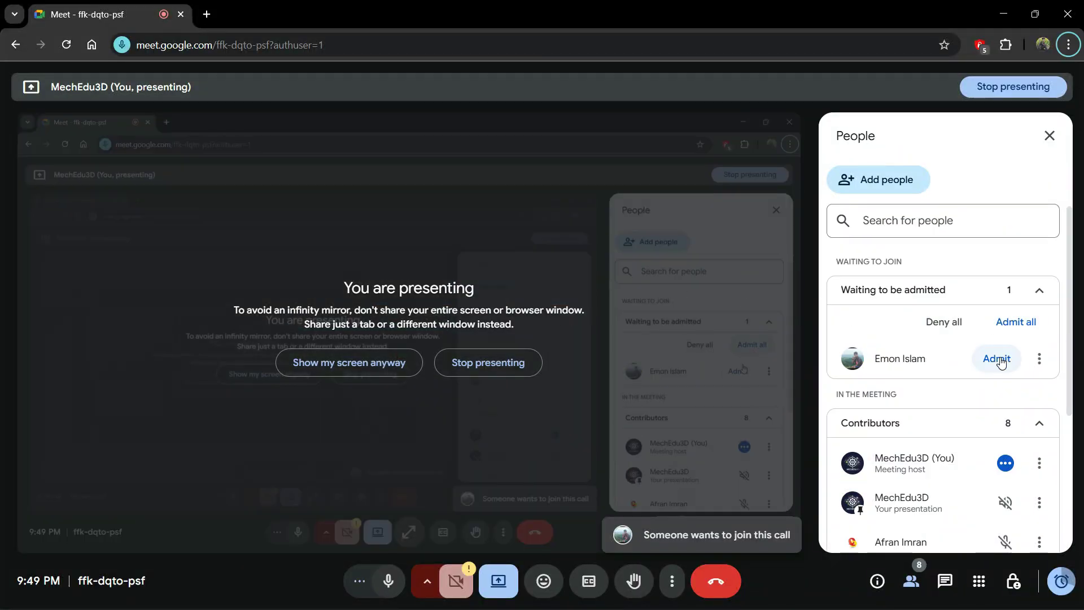
click(997, 359)
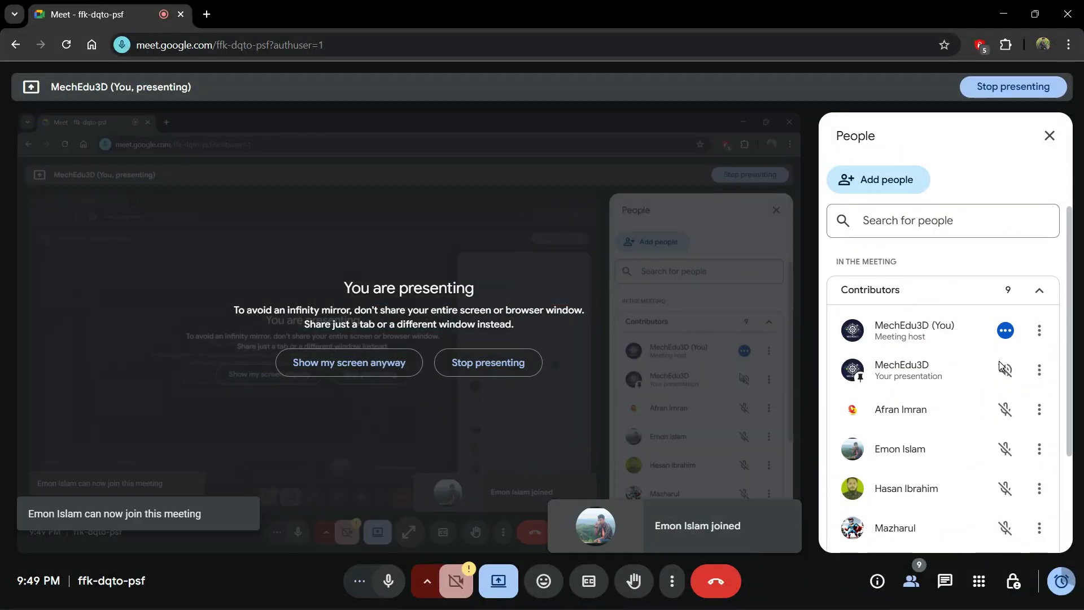
key(alt+Tab)
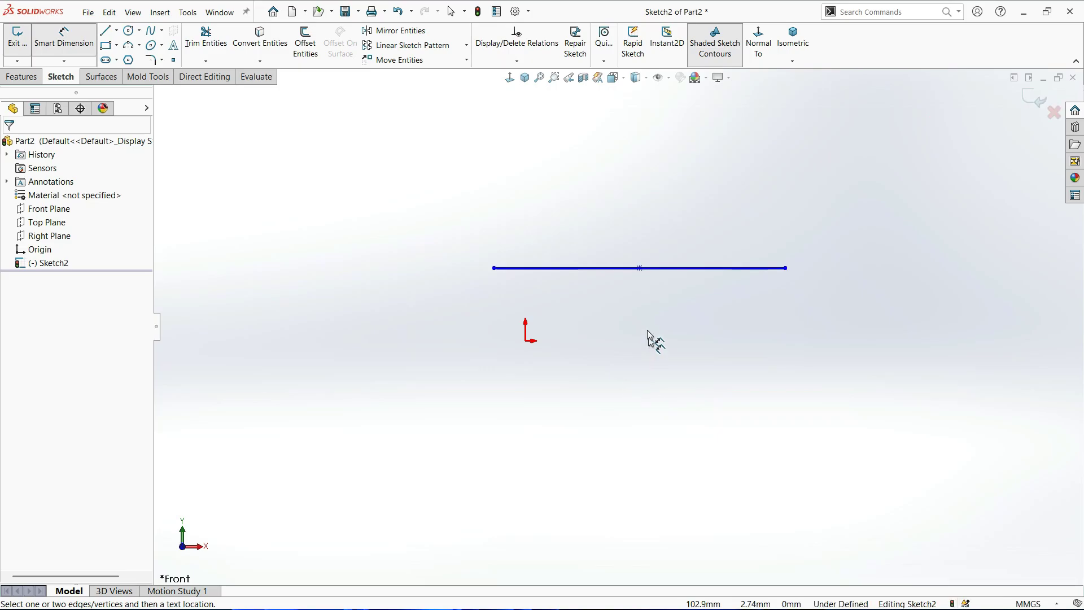
Dimension the horizontal line from its midpoint to its right endpoint, keeping the length as drawn.
click(623, 286)
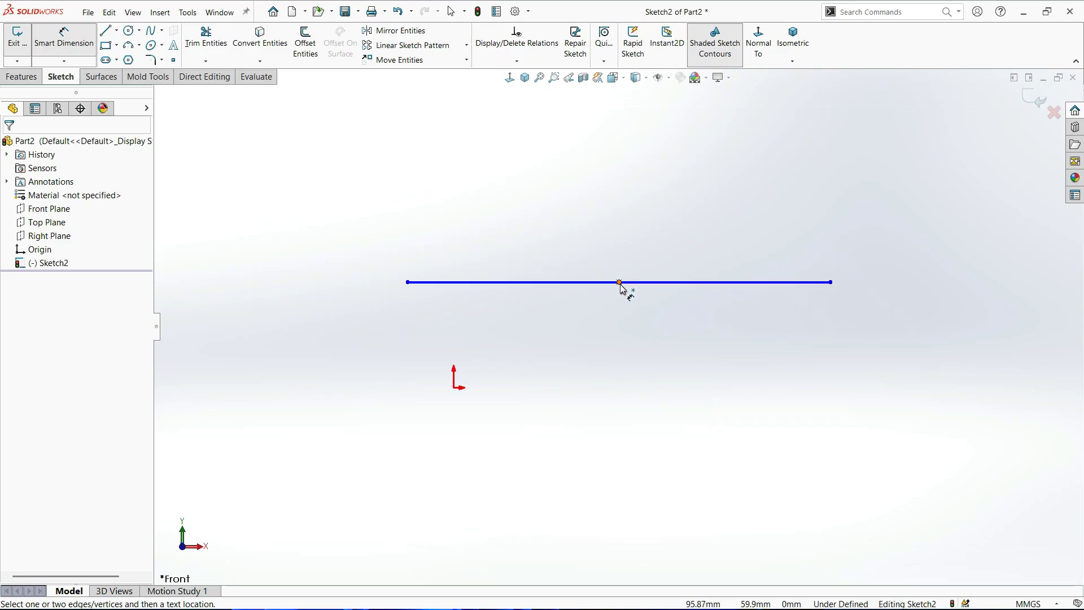
click(831, 282)
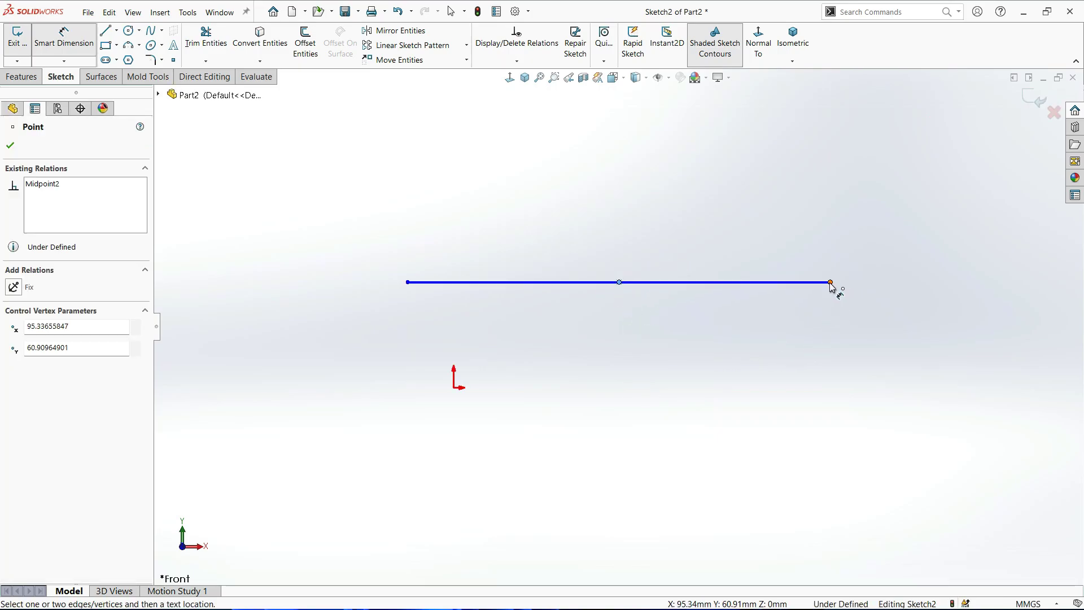
click(728, 249)
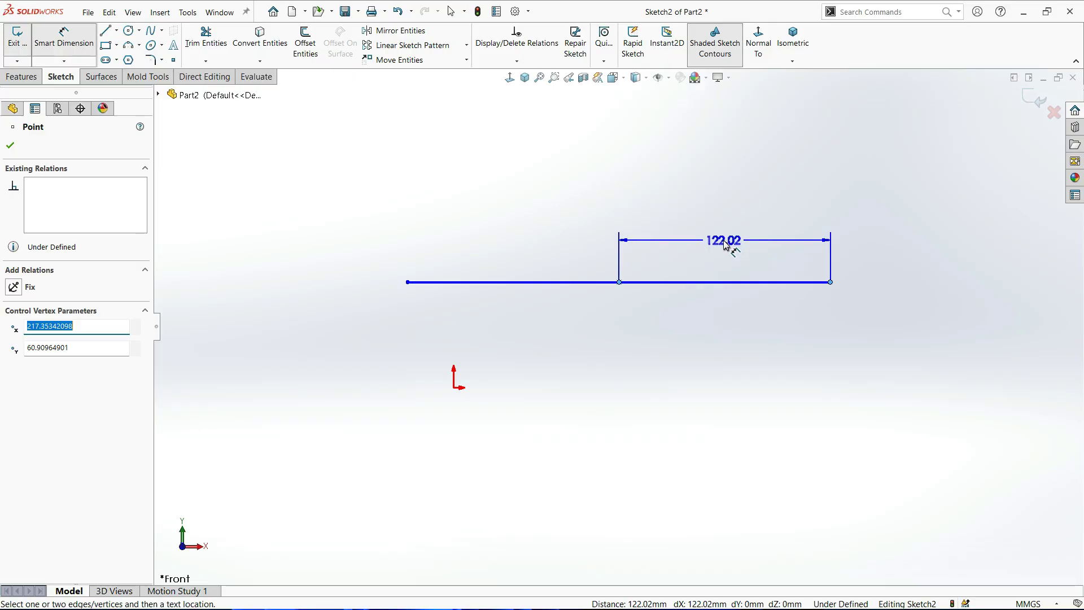
click(727, 244)
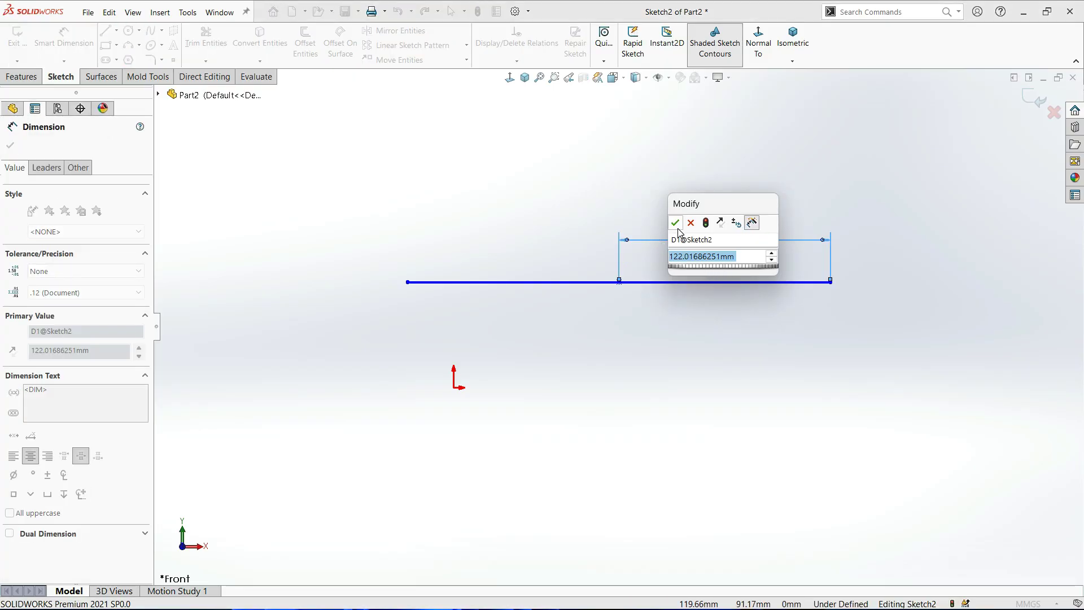
click(679, 257)
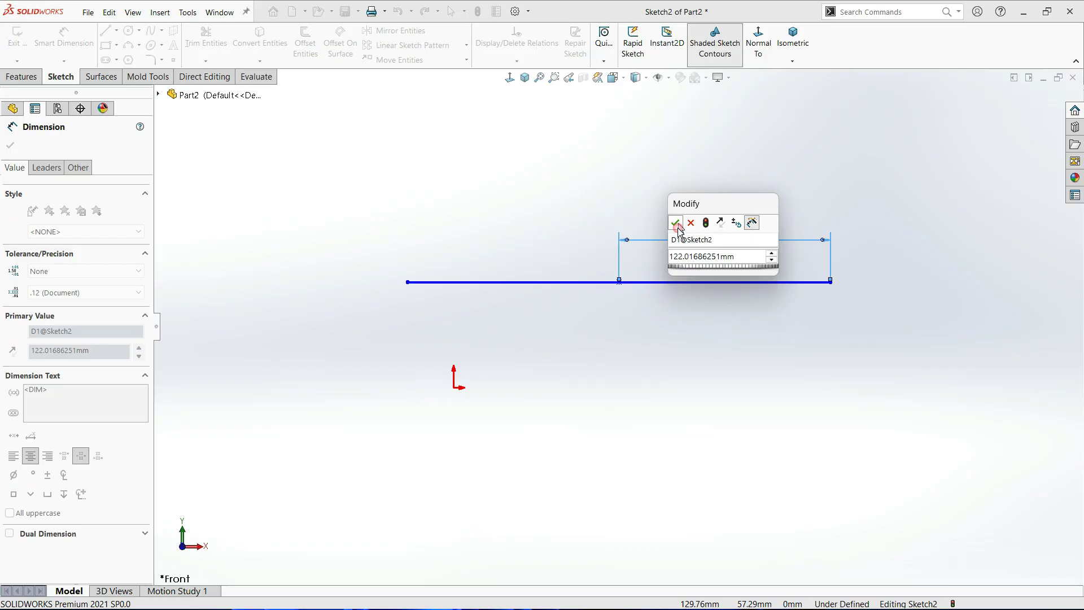
click(675, 223)
Try to dimension the line from its midpoint to its left endpoint as well, and dismiss the driven-dimension choice.
click(619, 282)
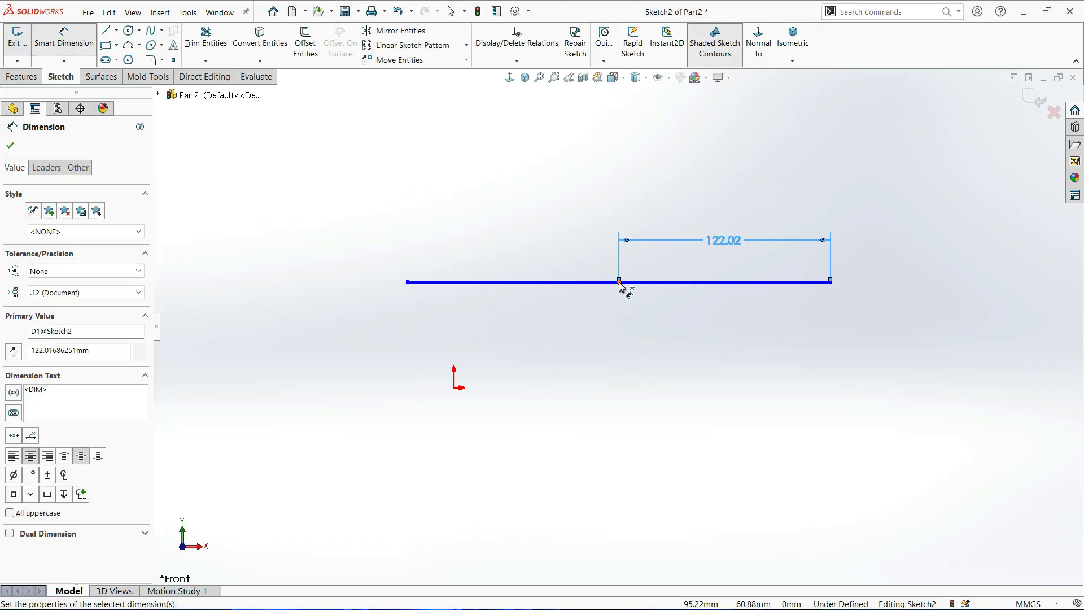
click(407, 282)
click(504, 247)
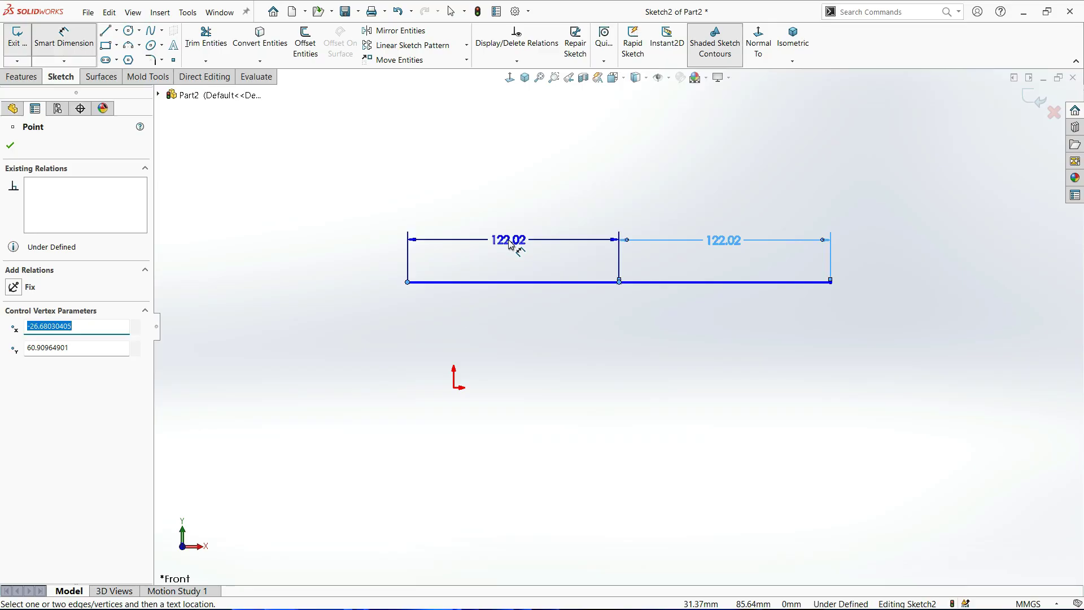
click(510, 243)
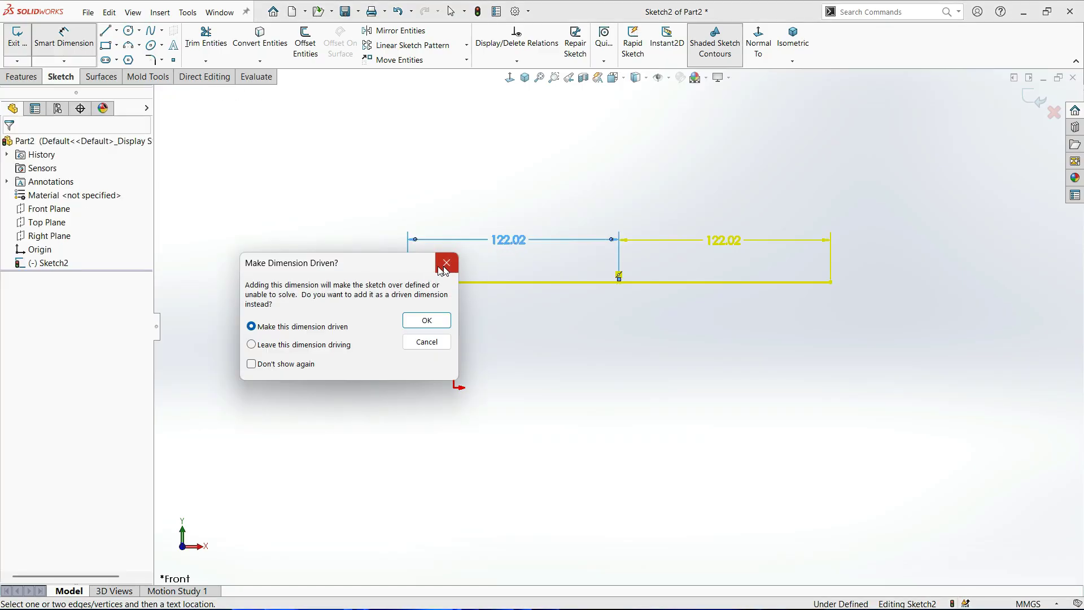
drag(356, 271, 207, 112)
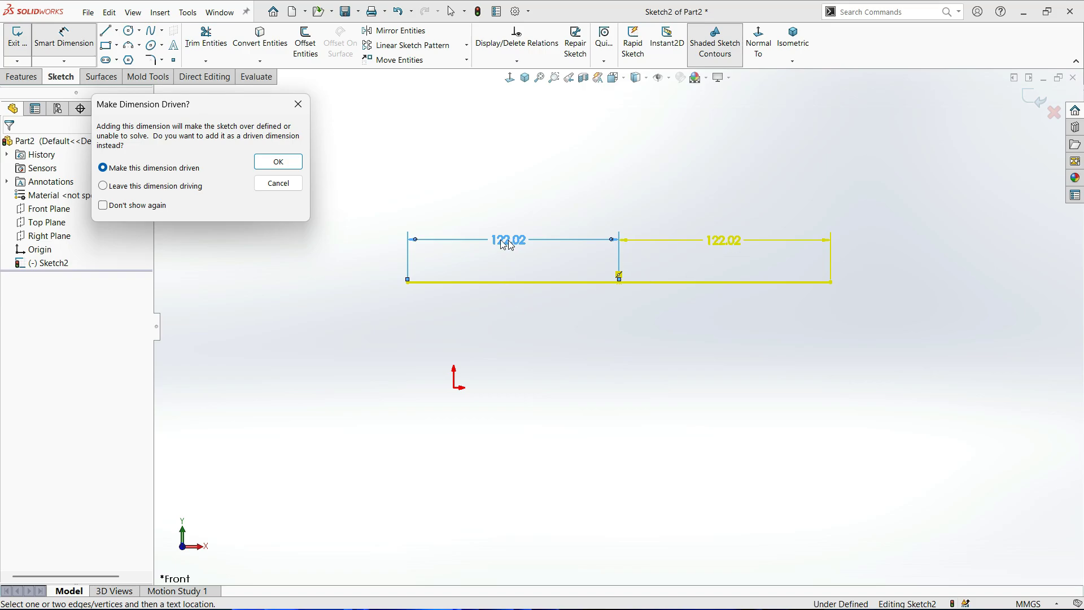
mouse_move(173, 114)
mouse_down()
mouse_move(180, 231)
mouse_move(198, 231)
mouse_move(195, 188)
mouse_up()
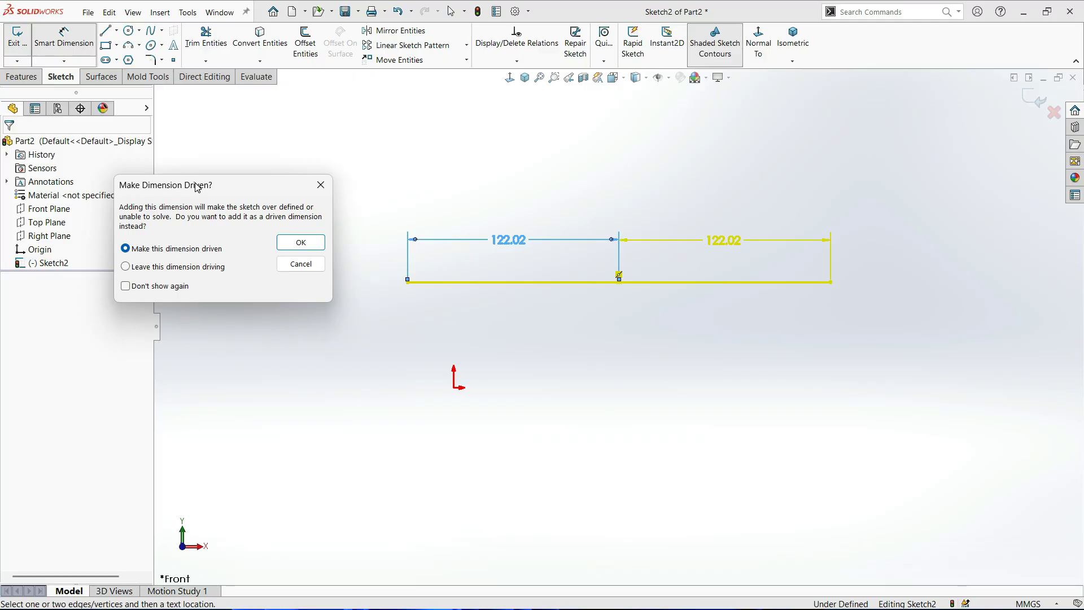
click(320, 184)
key(Escape)
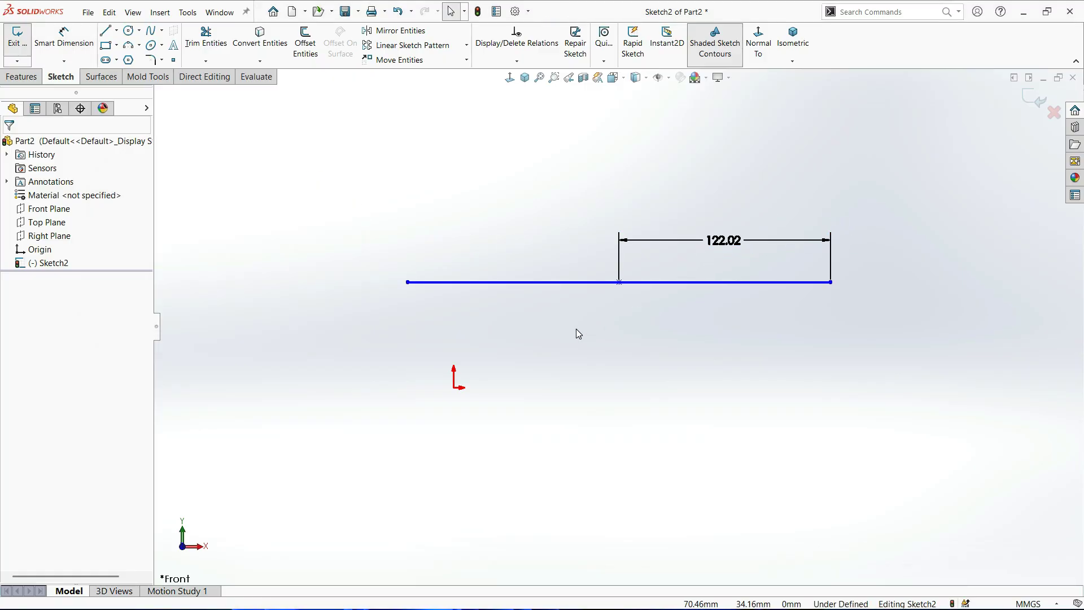
Shift the horizontal line slightly by its left endpoint and reposition its half-length dimension farther above the line.
mouse_move(406, 282)
mouse_down()
mouse_move(412, 394)
mouse_move(411, 277)
mouse_move(411, 286)
mouse_up()
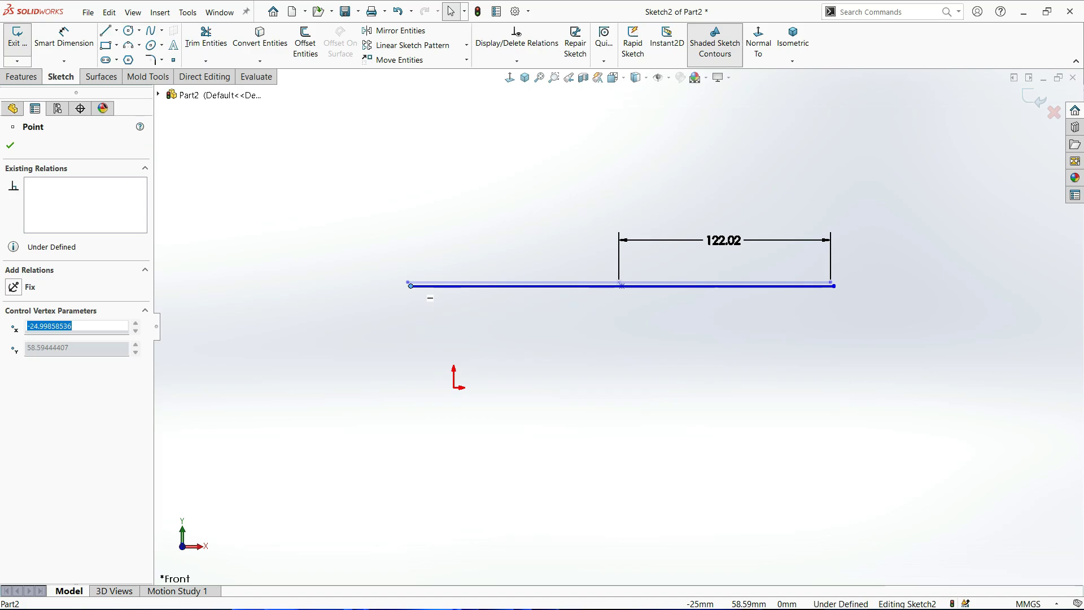
click(662, 363)
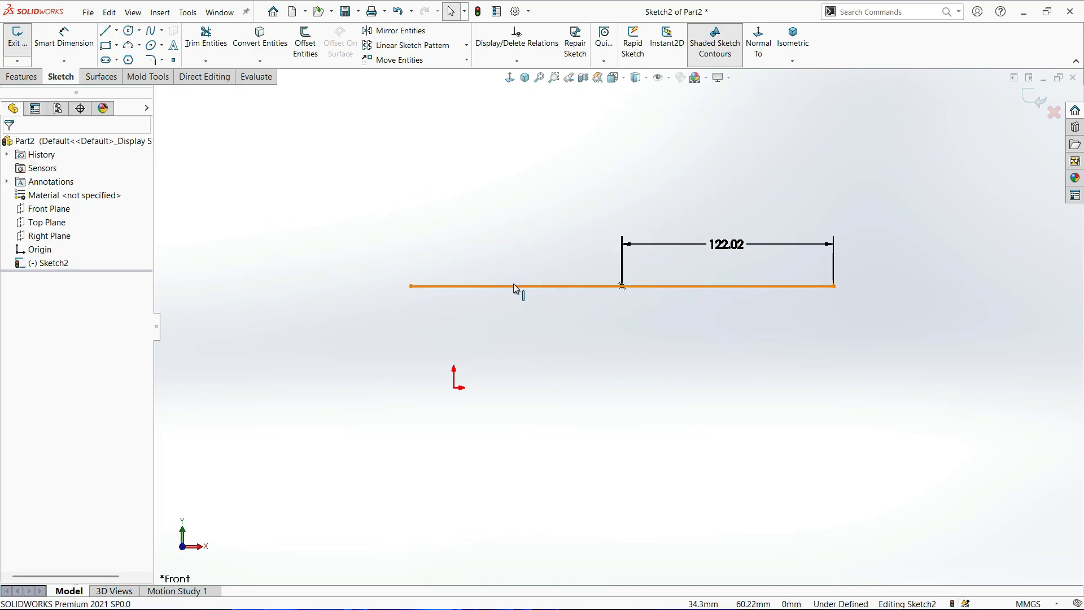
drag(736, 246, 744, 202)
click(709, 368)
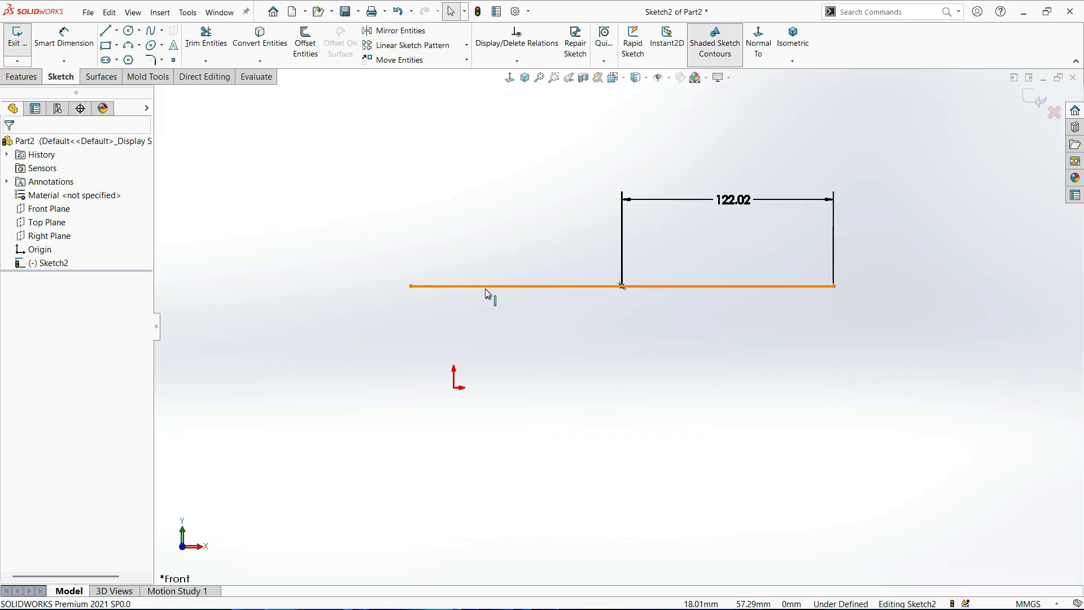
click(547, 346)
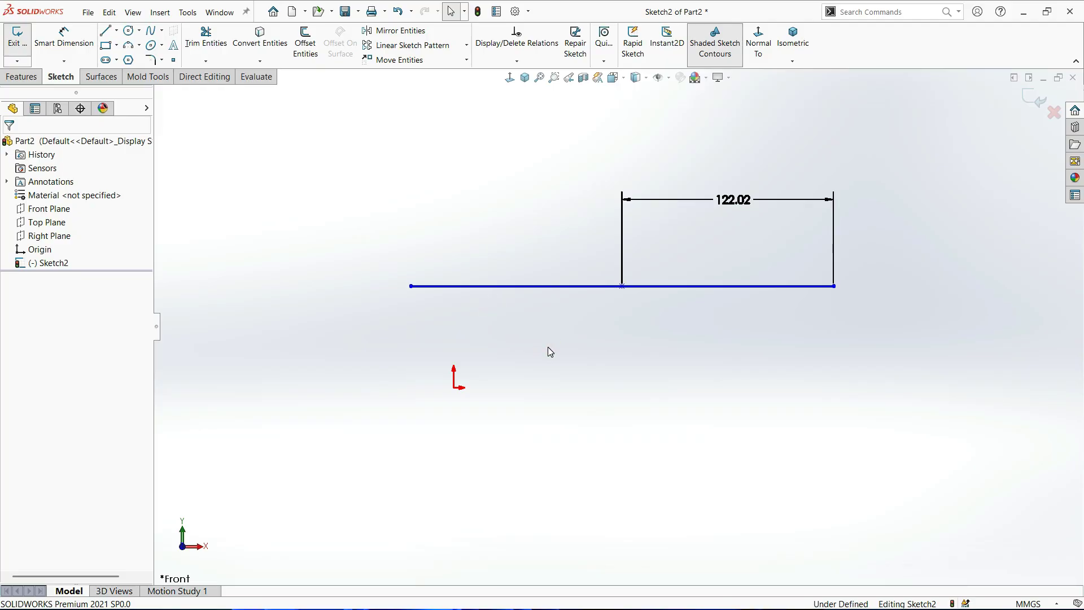
drag(729, 209, 732, 239)
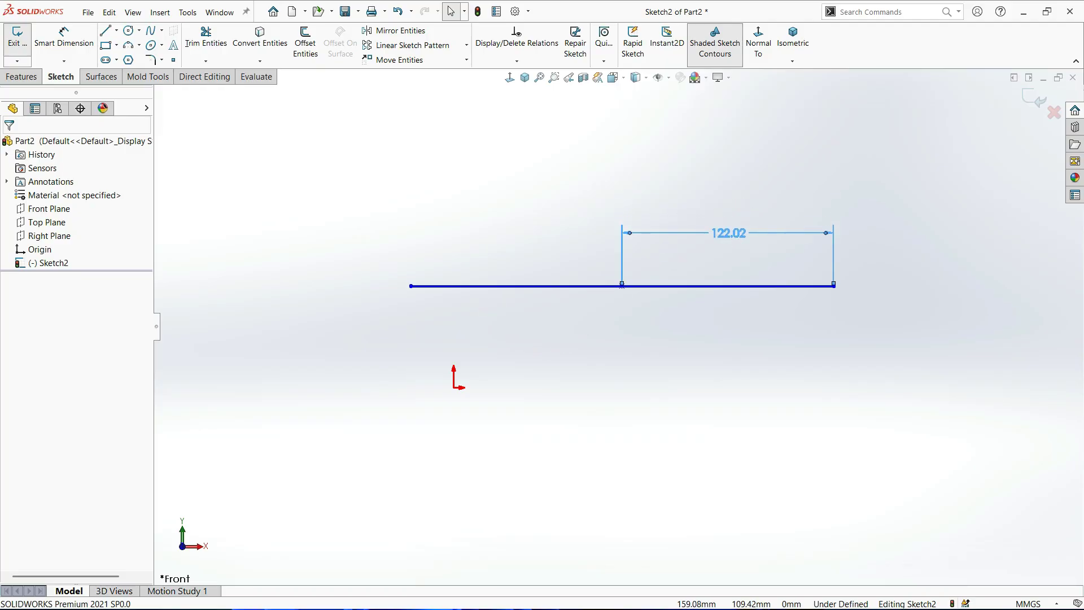
click(558, 445)
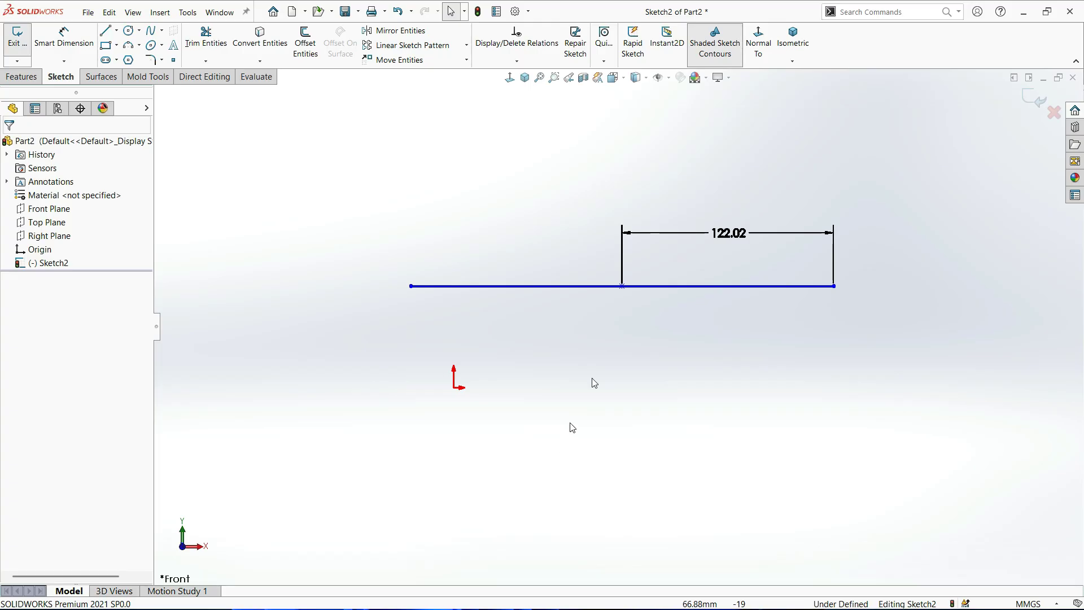
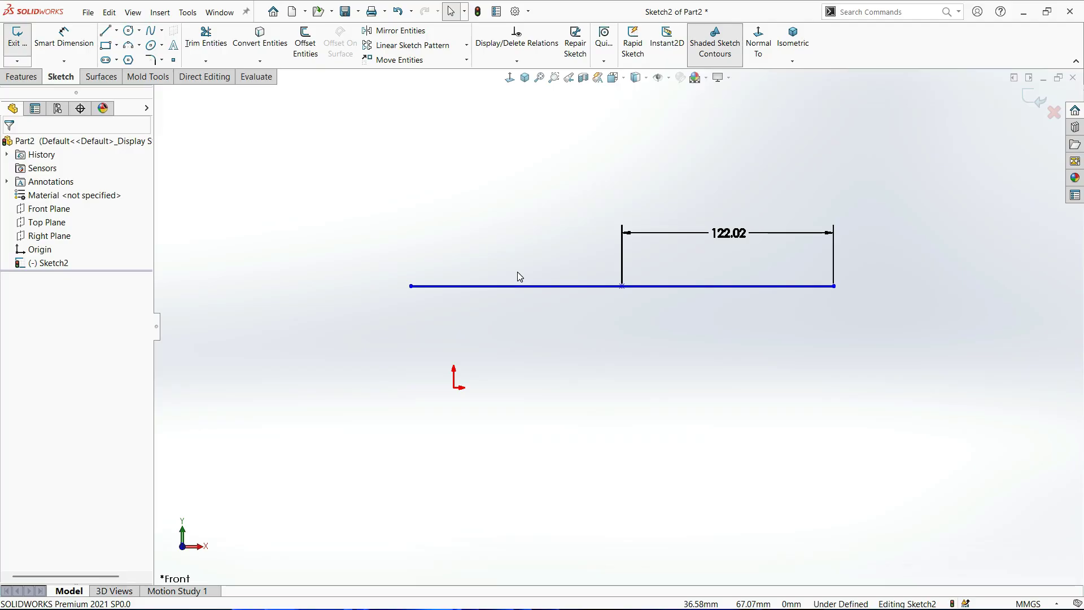
drag(748, 238, 750, 192)
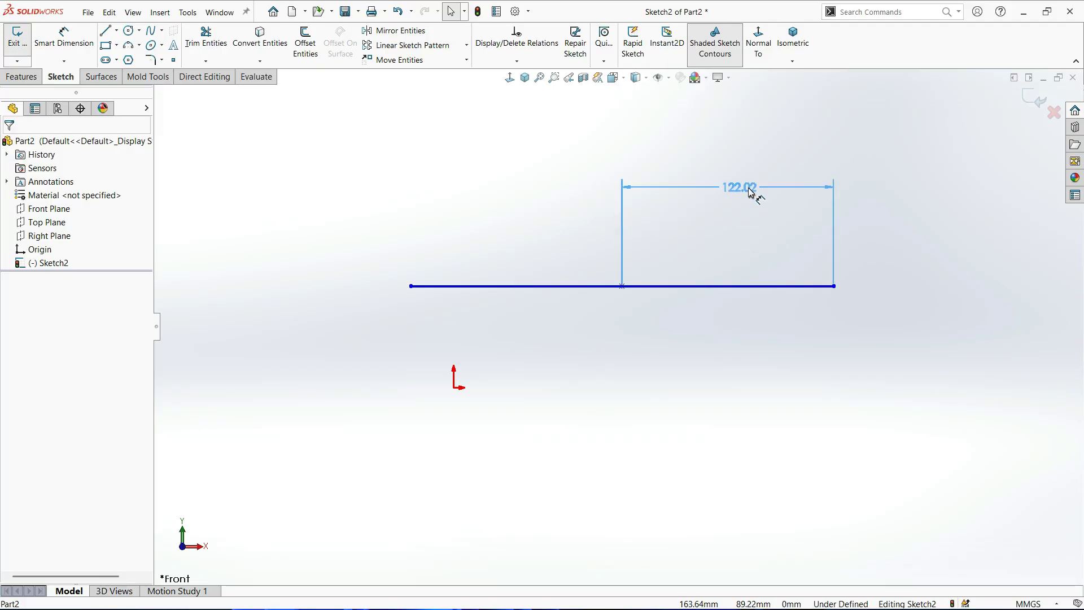
Select the horizontal line and its dimension with a crossing box and delete them.
drag(916, 152, 298, 408)
key(Delete)
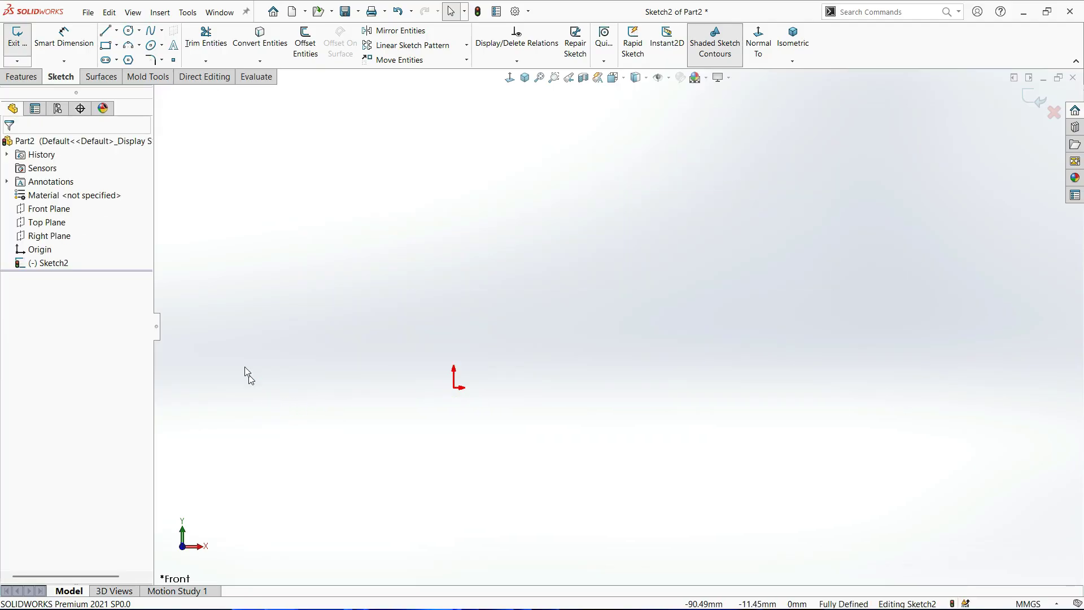
click(105, 31)
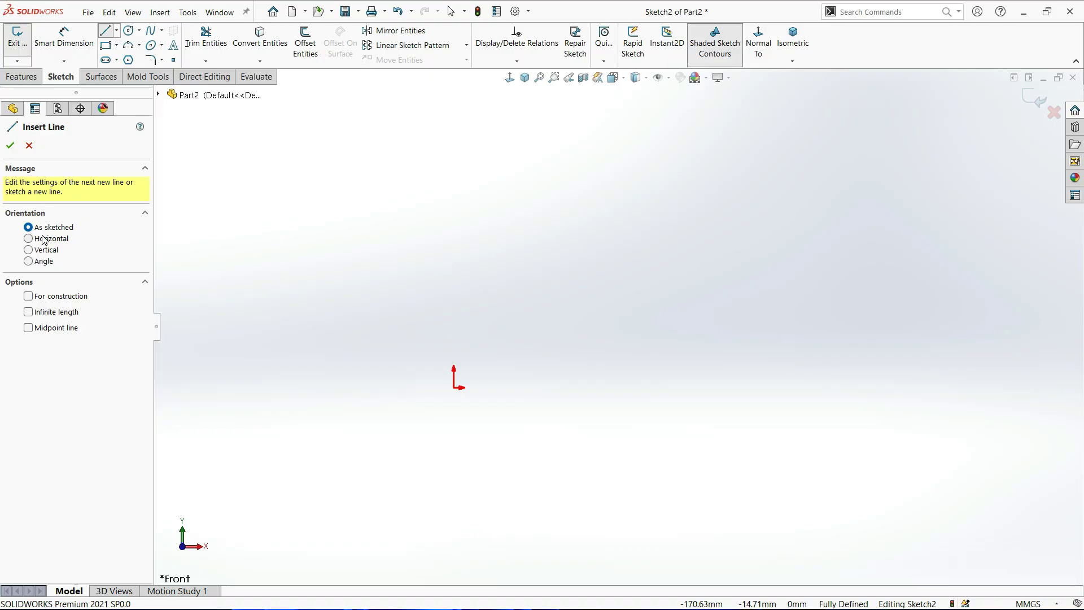
click(29, 146)
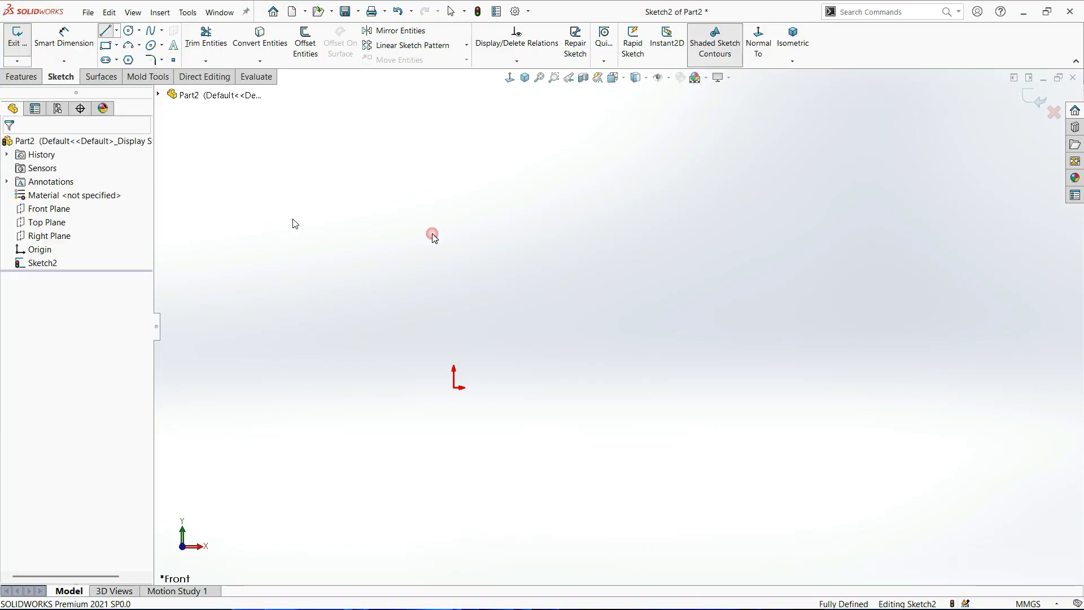
click(613, 466)
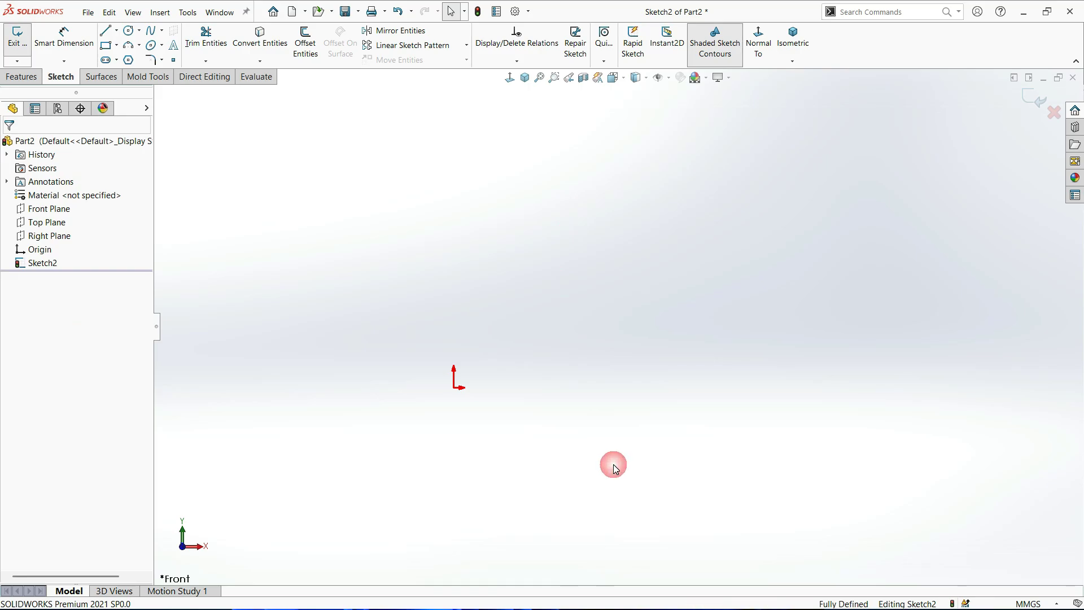
Switch to Google Meet, read the in-call messages, close them, and return to SOLIDWORKS.
key(alt+Tab)
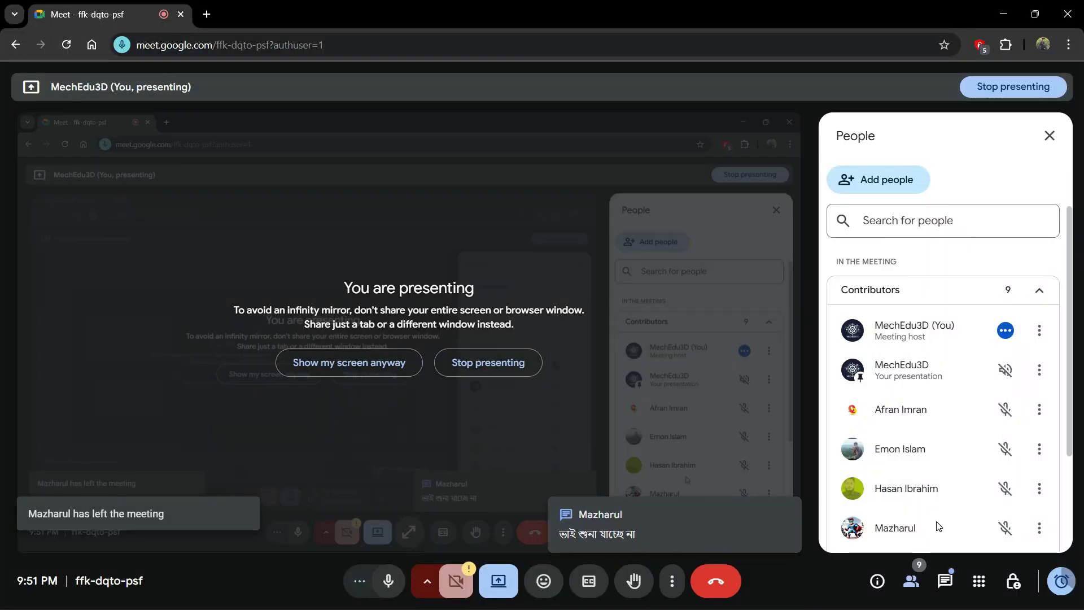
click(945, 581)
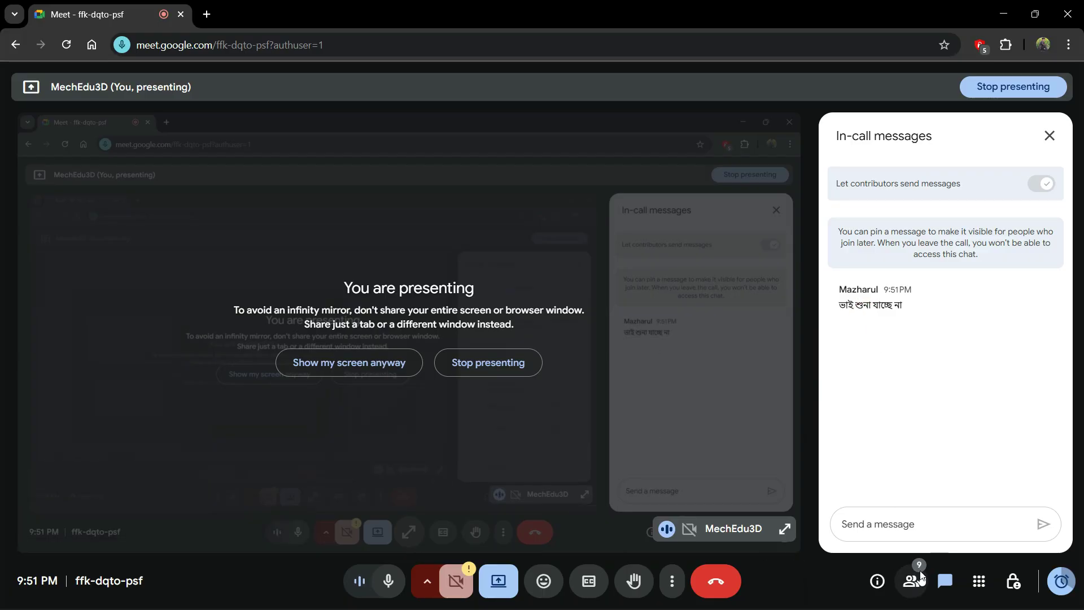
click(867, 517)
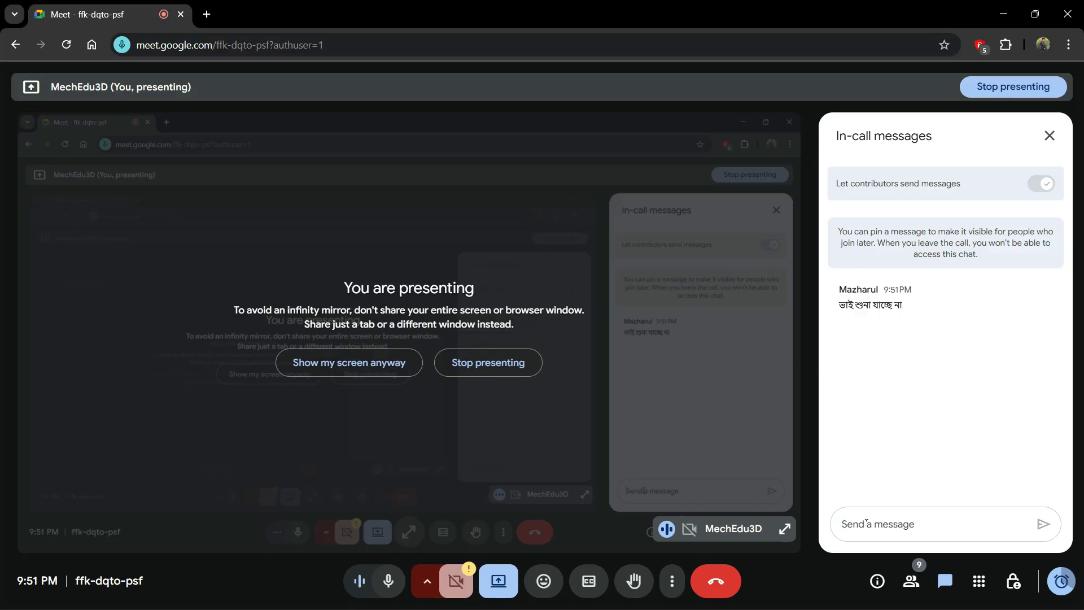
click(876, 419)
click(1049, 136)
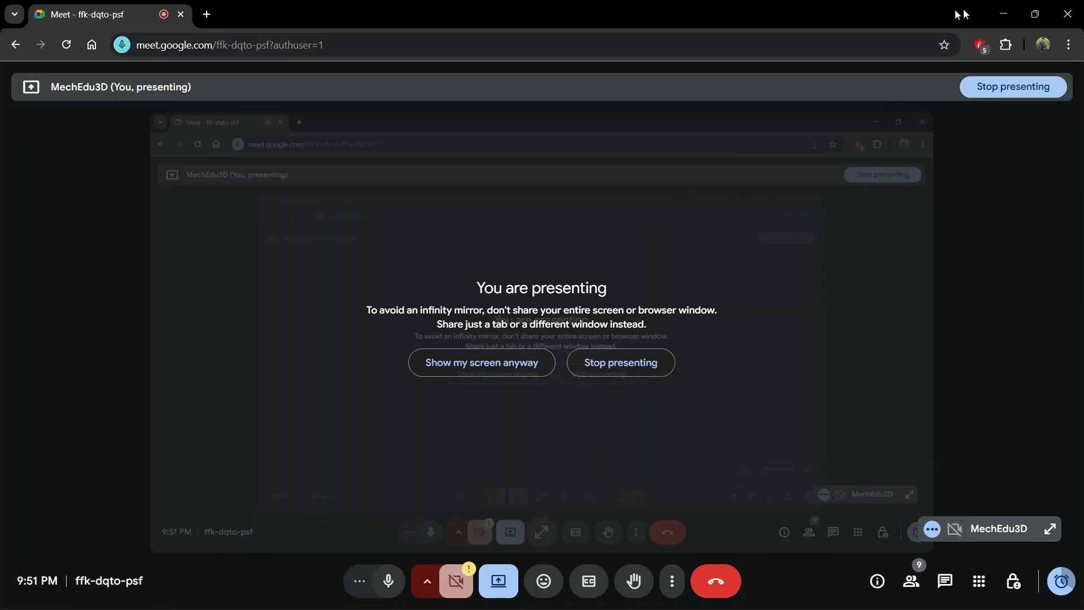
click(1003, 14)
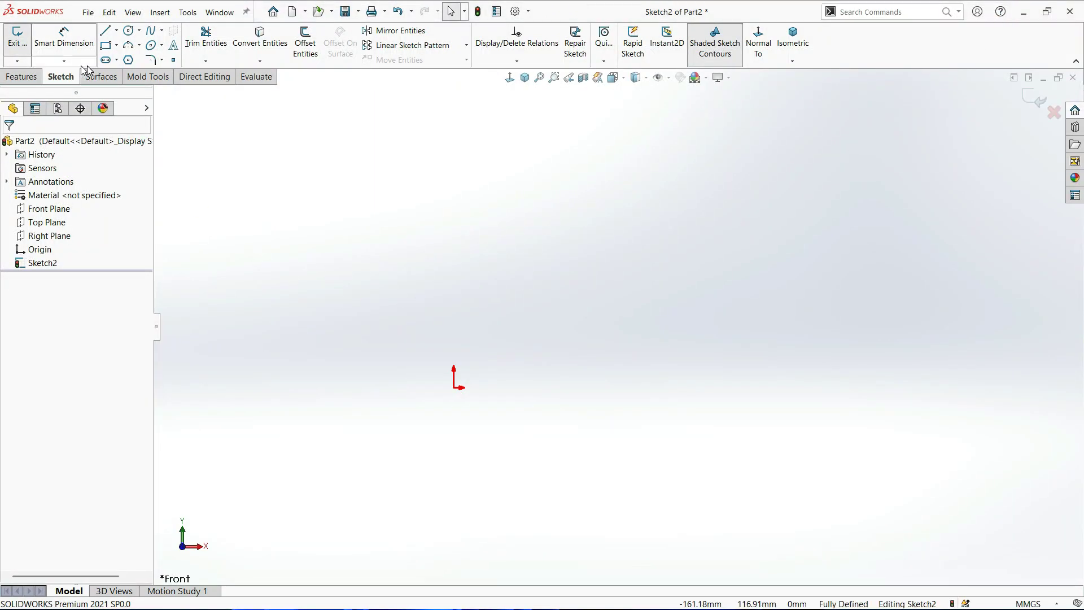
Sketch a center-point circle with a radius of about 29 mm above and to the right of the origin.
click(138, 30)
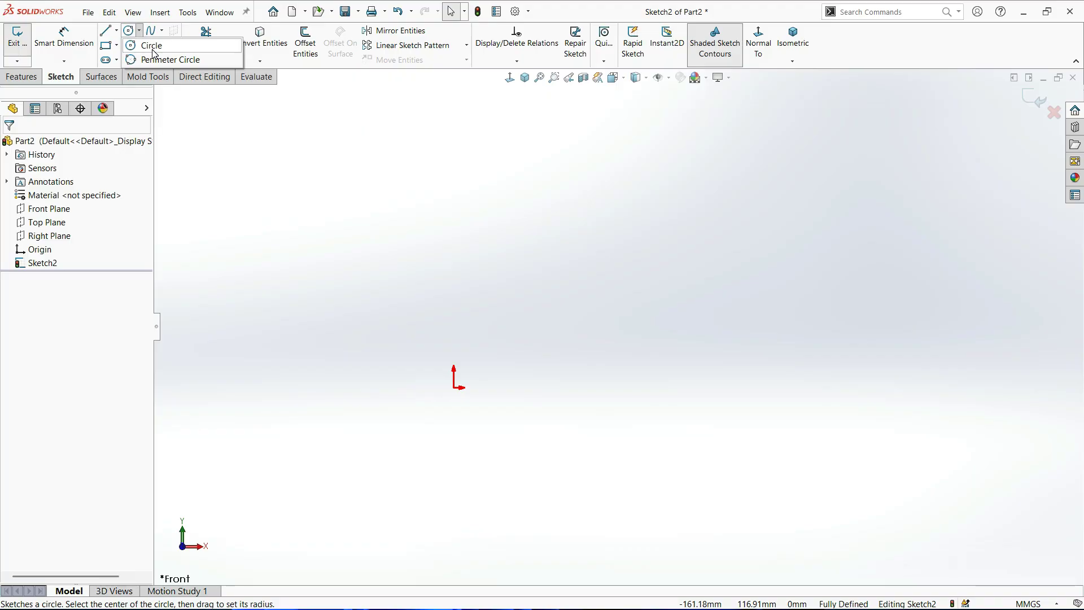
click(135, 45)
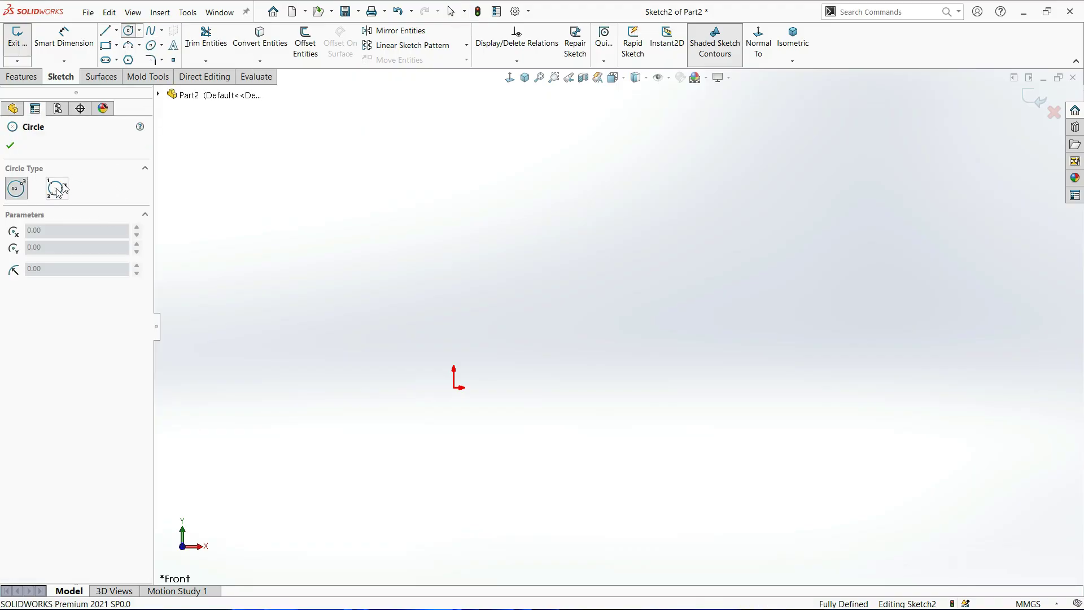
click(617, 275)
click(575, 306)
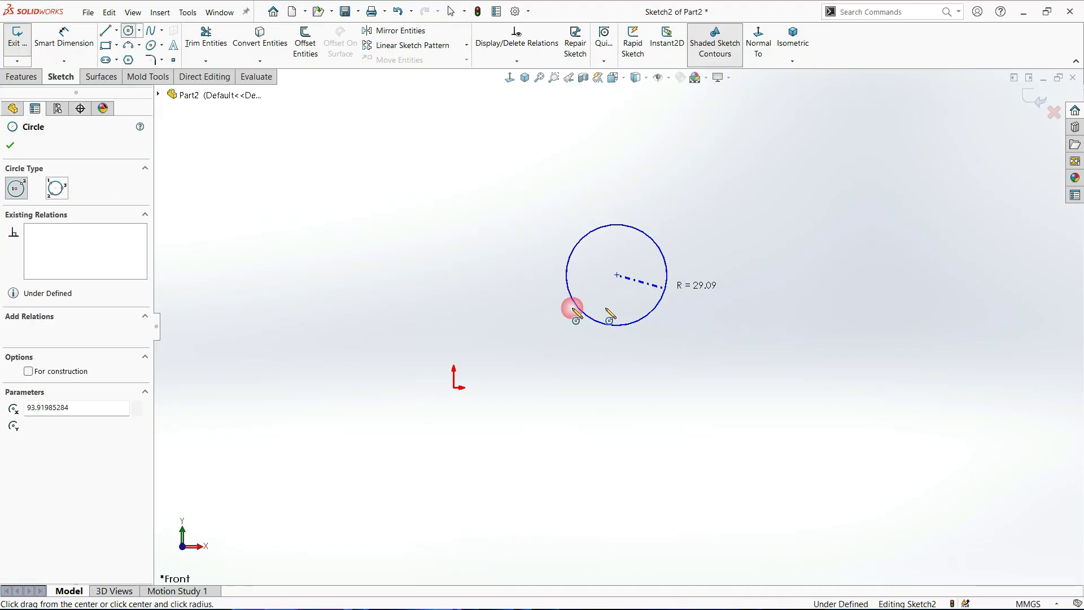
Sketch a larger three-point perimeter circle below and to the right of the existing circle, tangent to it at its third point.
click(56, 189)
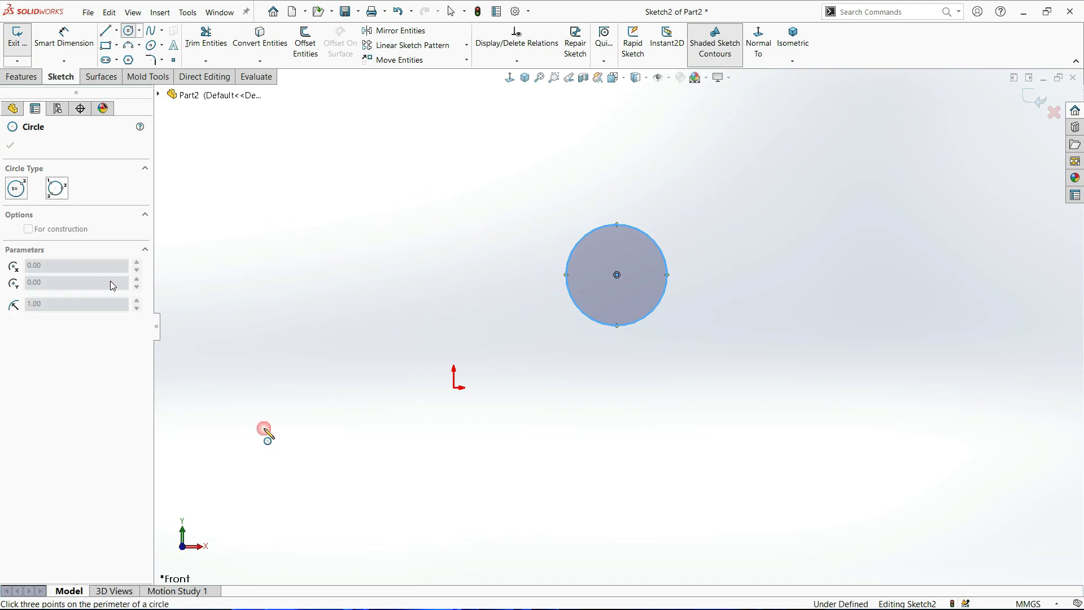
click(618, 459)
click(793, 420)
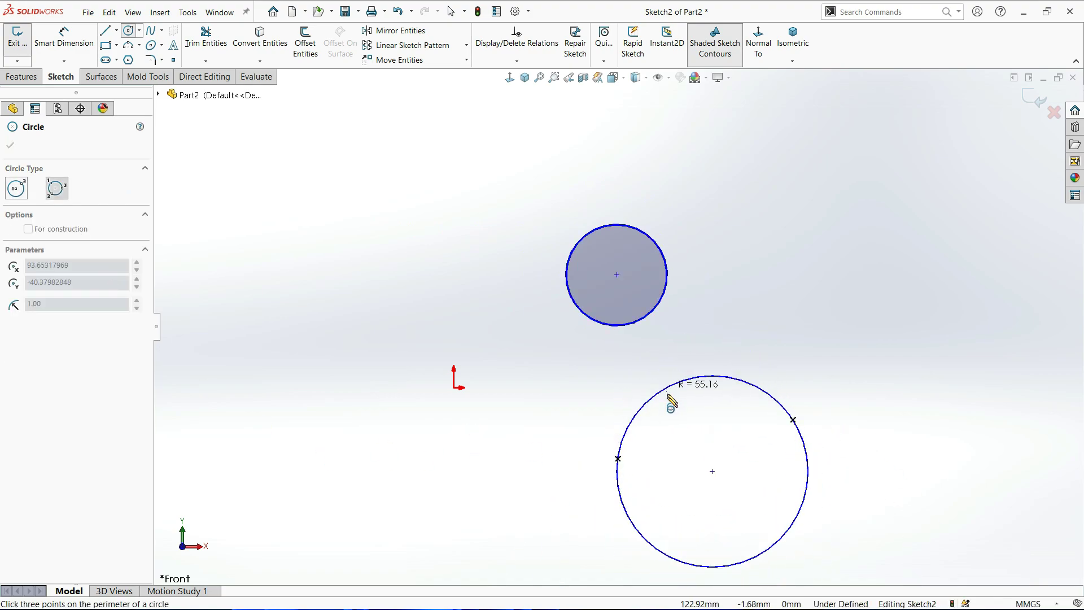
click(649, 315)
key(Escape)
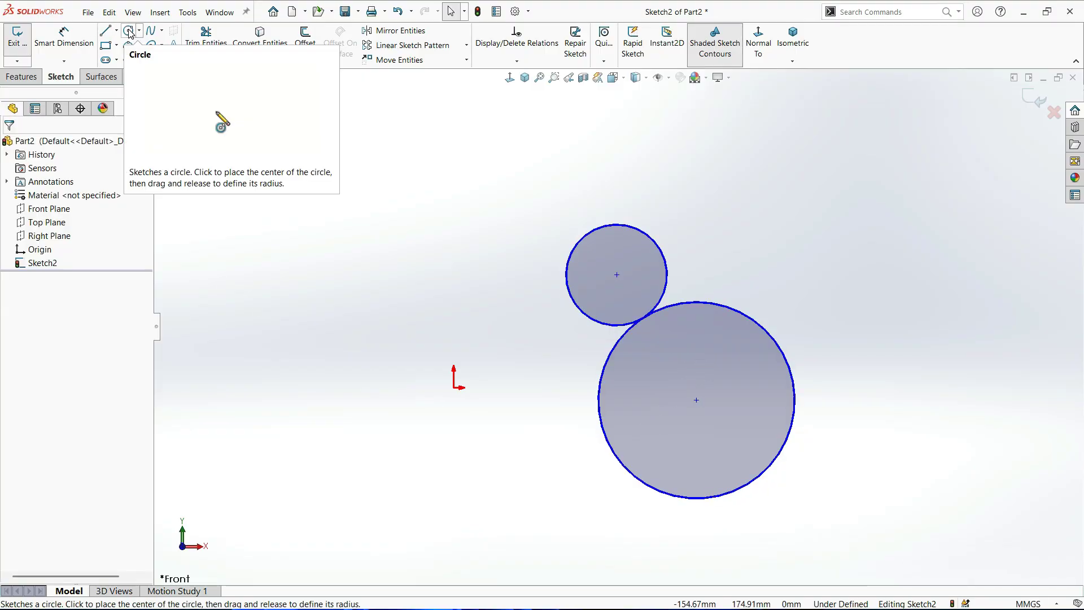
click(140, 31)
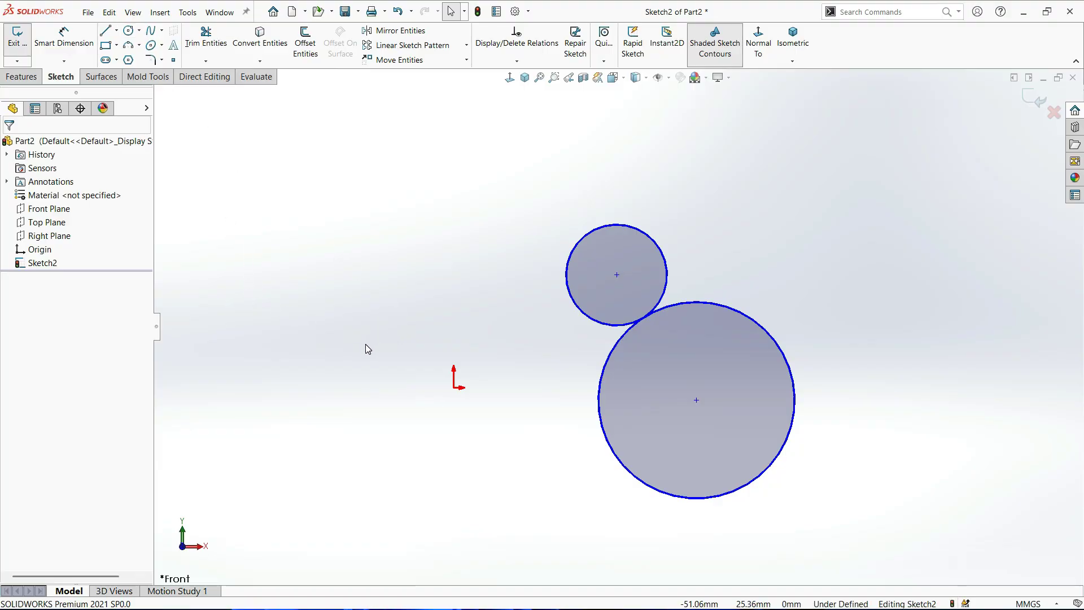
key(z)
scroll(434, 312, down, 3)
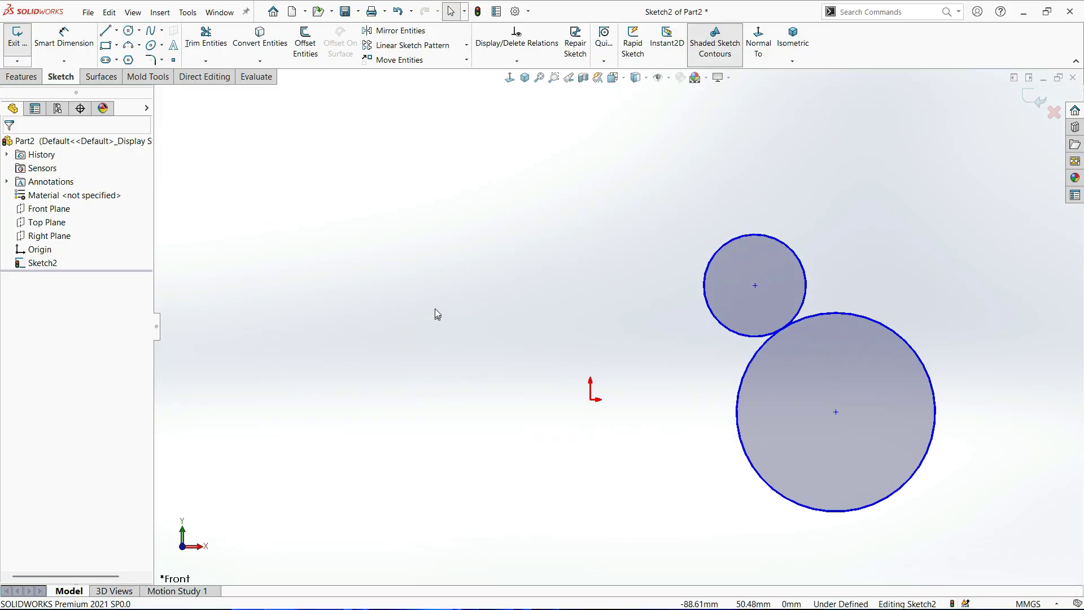
click(457, 239)
right_drag(453, 298, 467, 235)
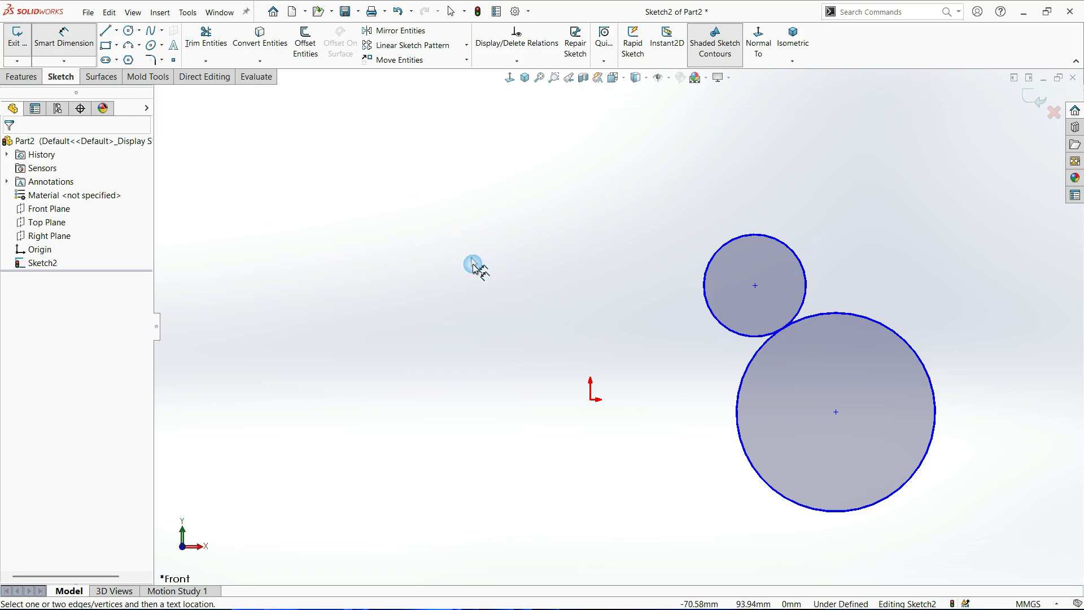
mouse_move(476, 305)
right_down()
mouse_move(481, 286)
mouse_move(508, 317)
mouse_move(442, 309)
mouse_move(480, 290)
mouse_move(452, 322)
mouse_move(483, 322)
mouse_move(459, 262)
mouse_move(455, 306)
right_up()
key(Escape)
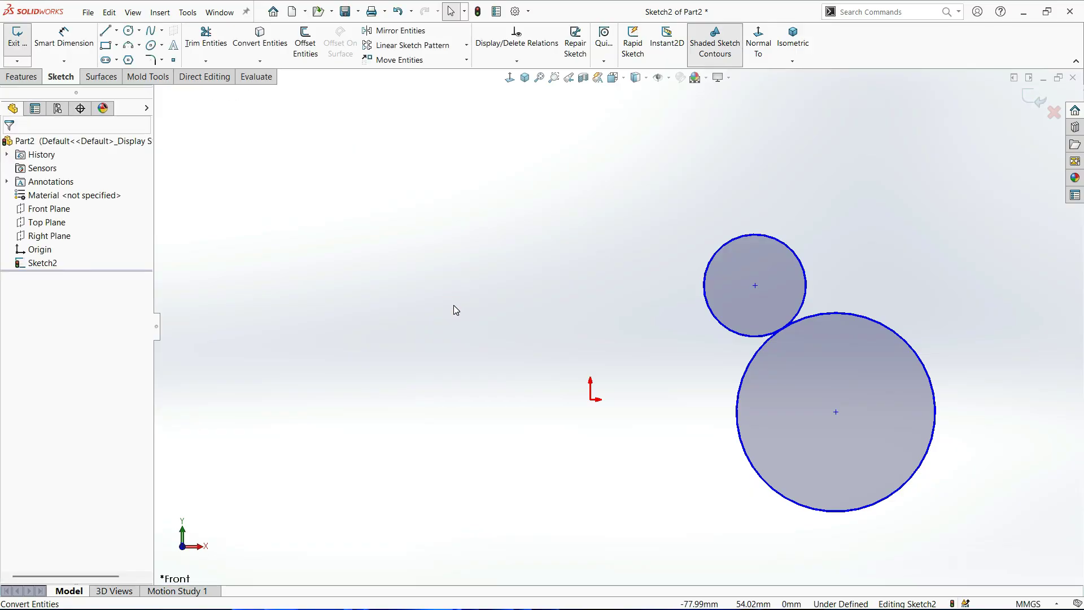
key(l)
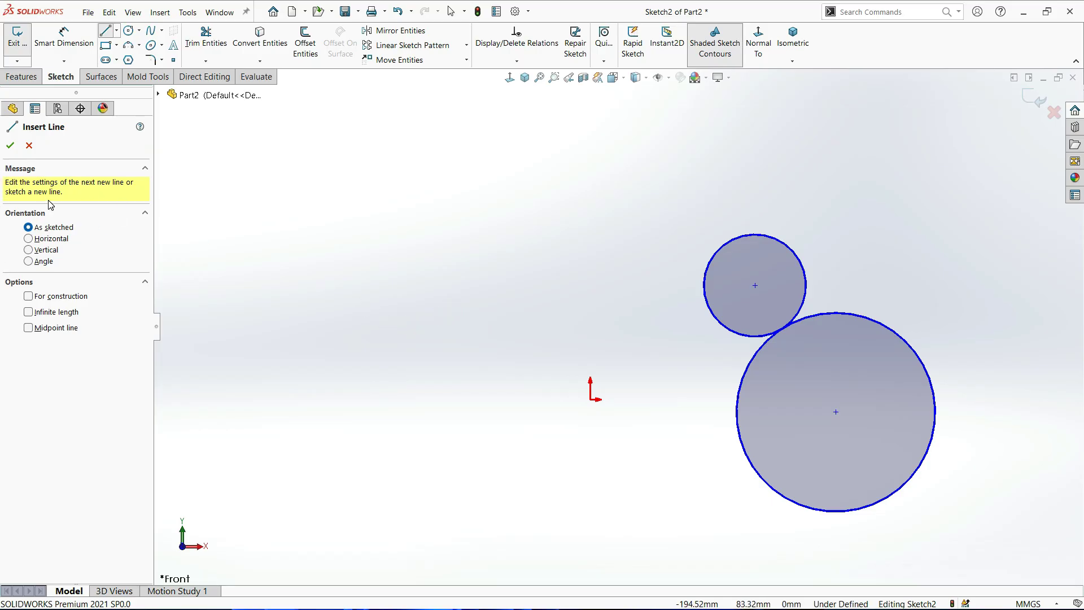
click(29, 145)
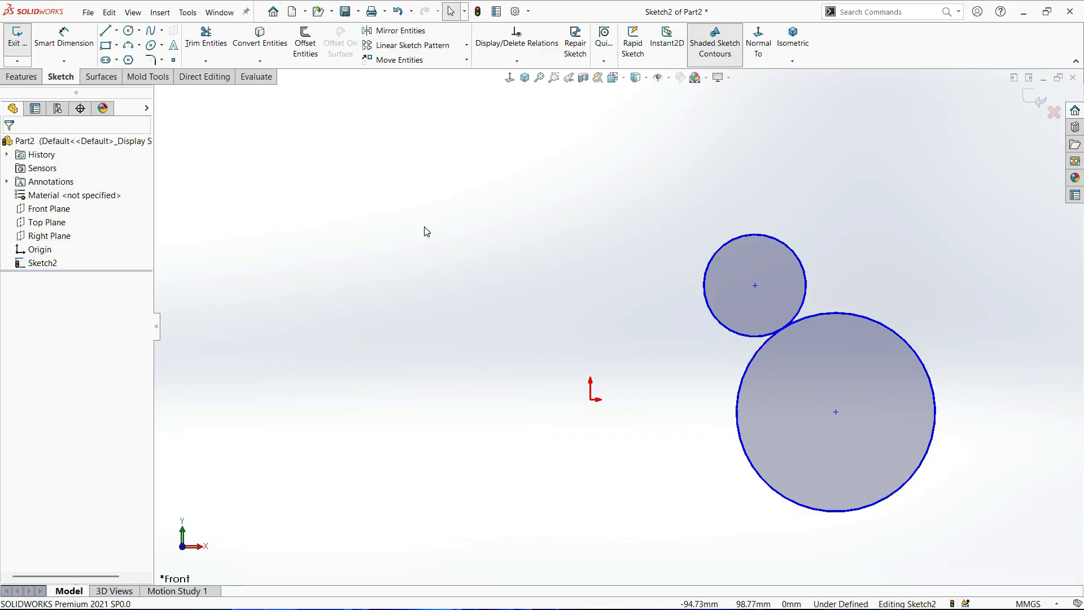
key(l)
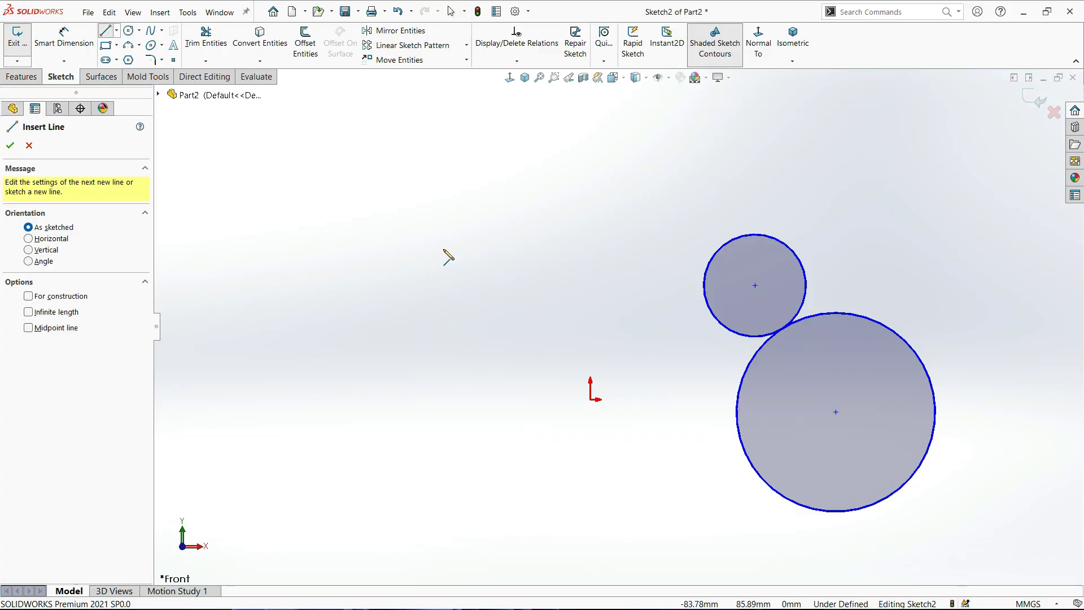
key(Escape)
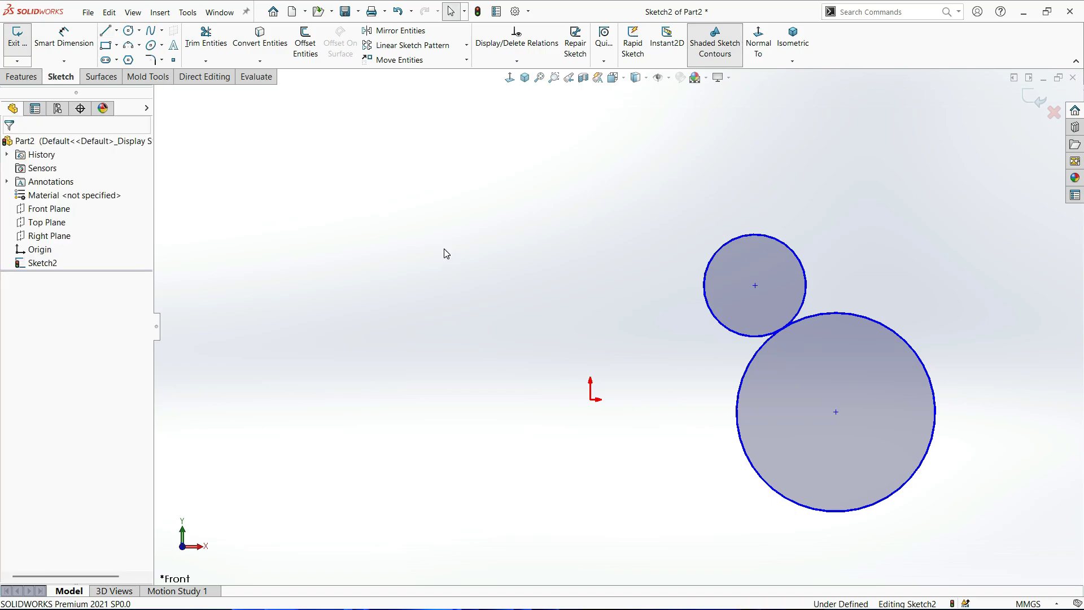
key(s)
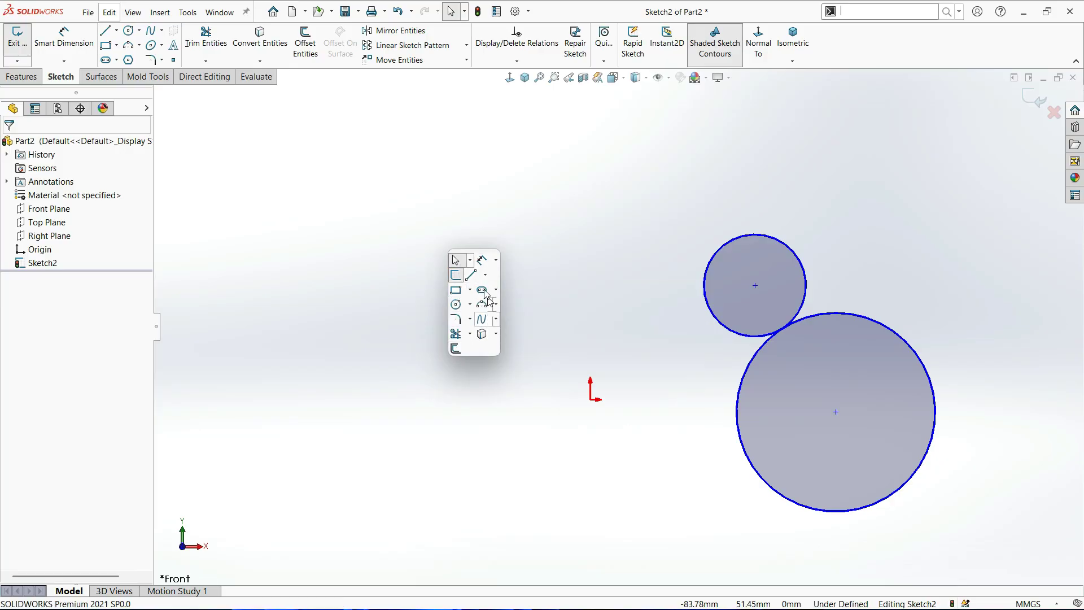
click(562, 258)
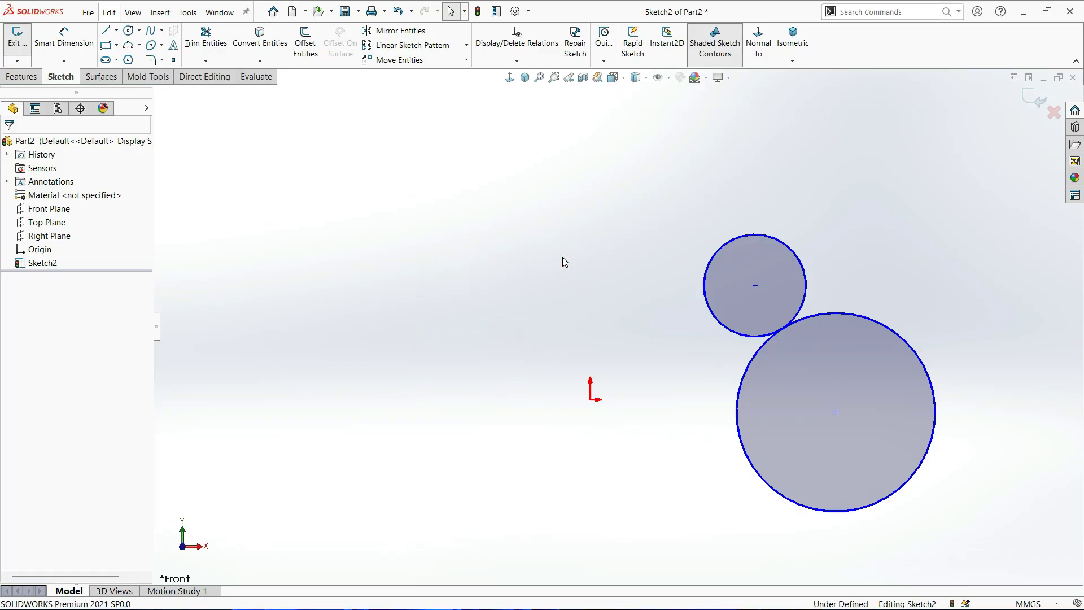
key(s)
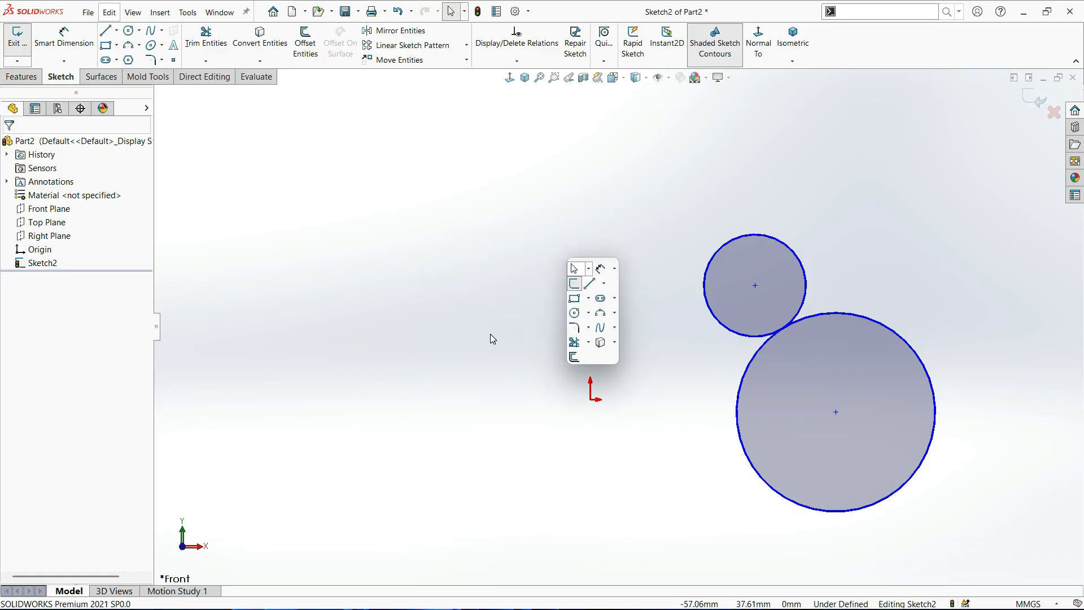
click(489, 333)
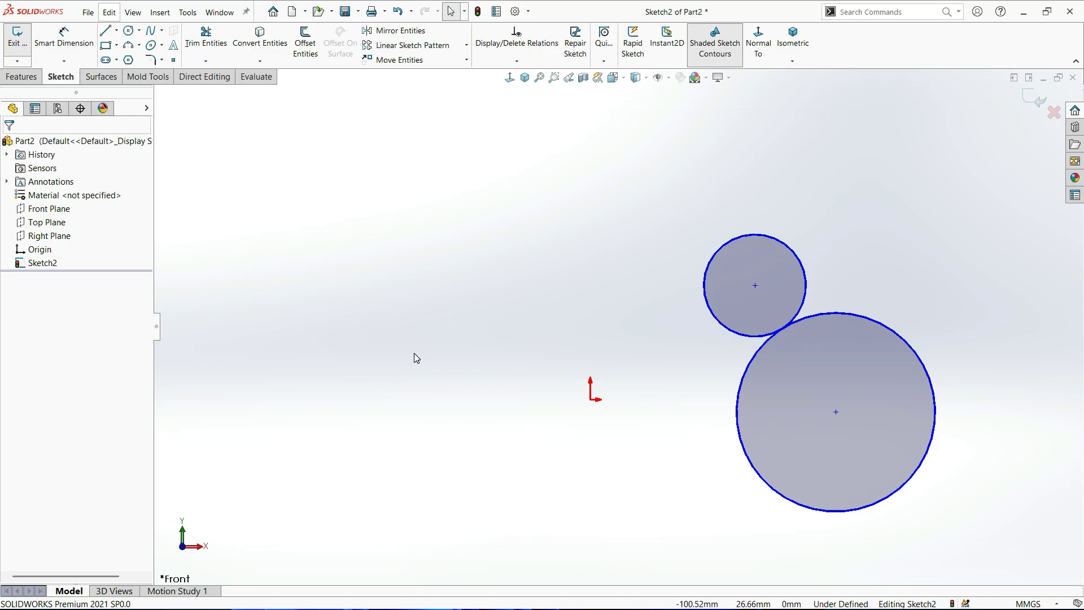
Sketch an oblique line rising steeply to the right, well left of the origin, and end the chain there.
key(l)
click(288, 347)
click(379, 229)
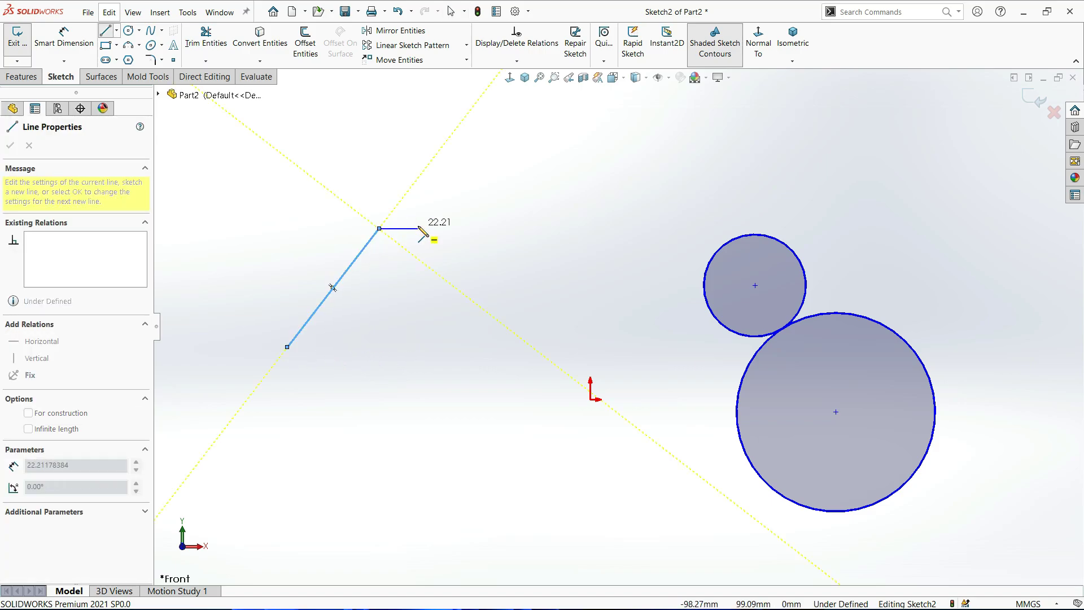
right_click(417, 182)
click(446, 233)
Sketch a second separate oblique line about 80 mm long at about 35°, below and to the right of the first.
click(315, 412)
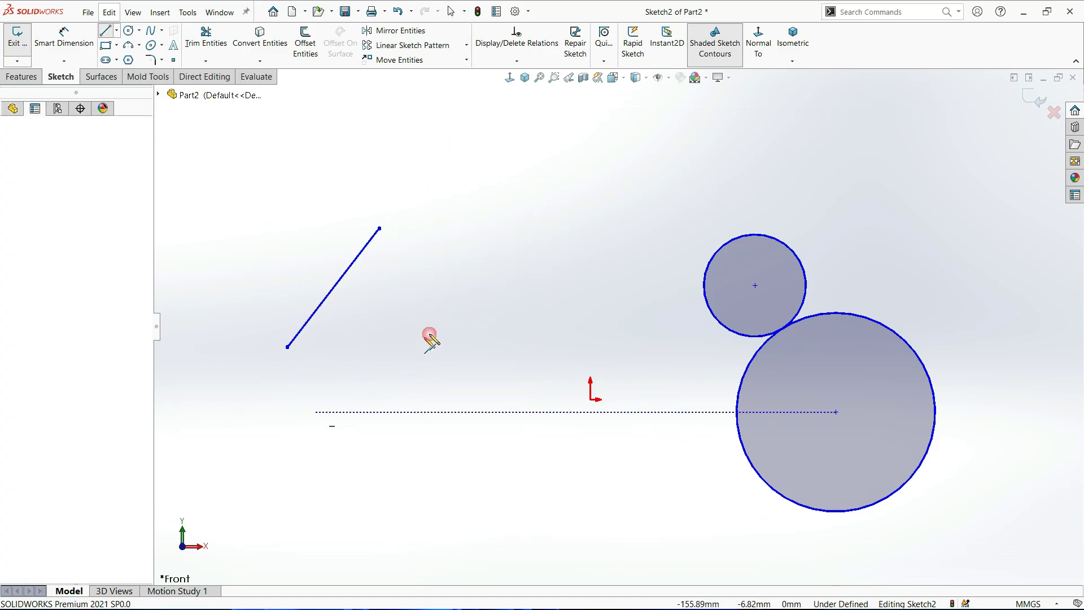
click(430, 333)
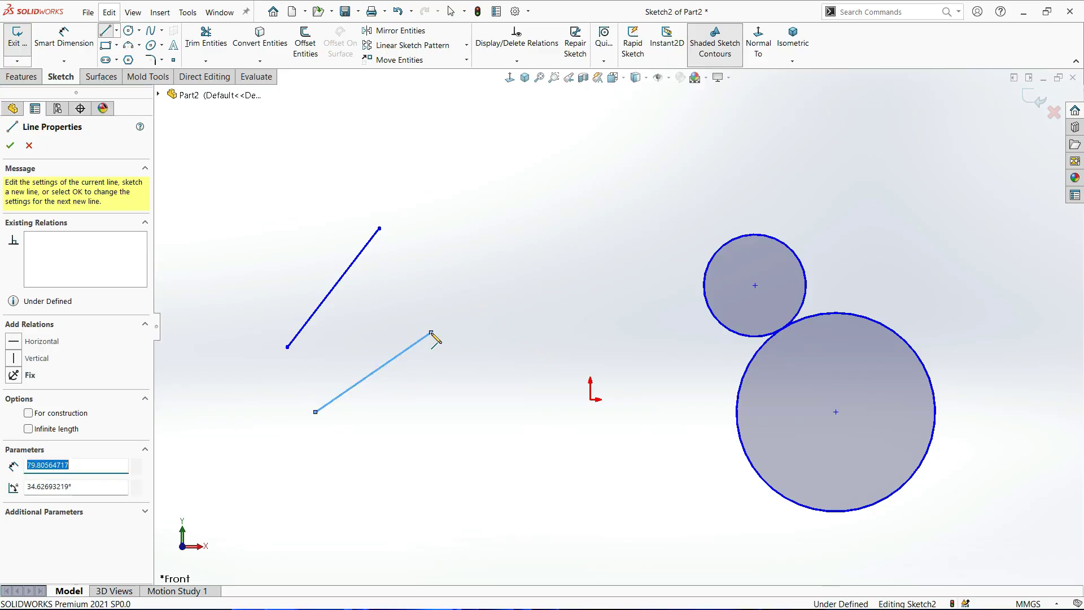
right_click(476, 212)
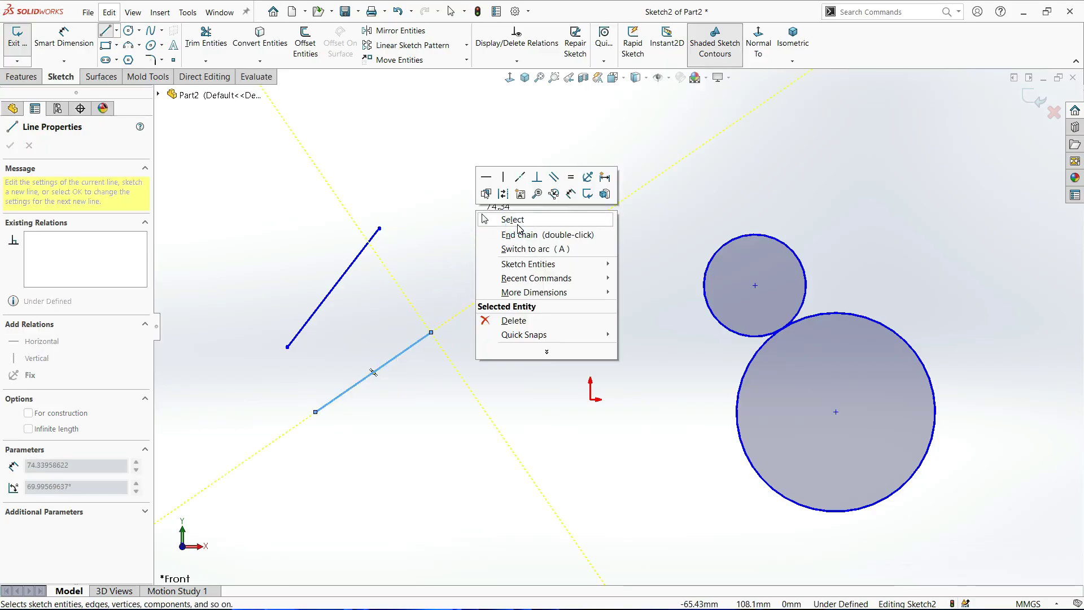
click(448, 235)
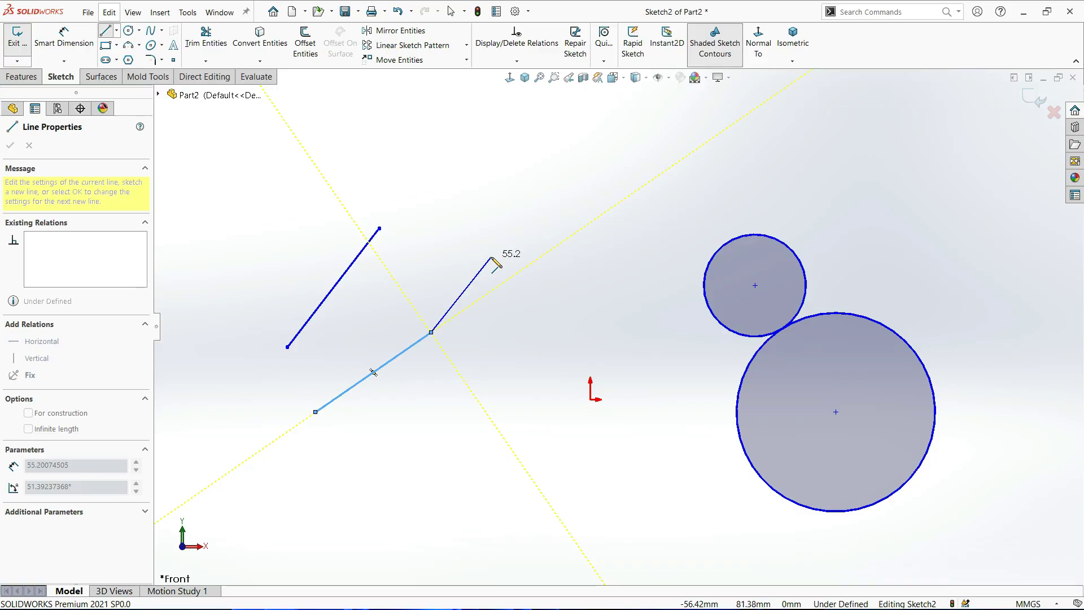
key(Escape)
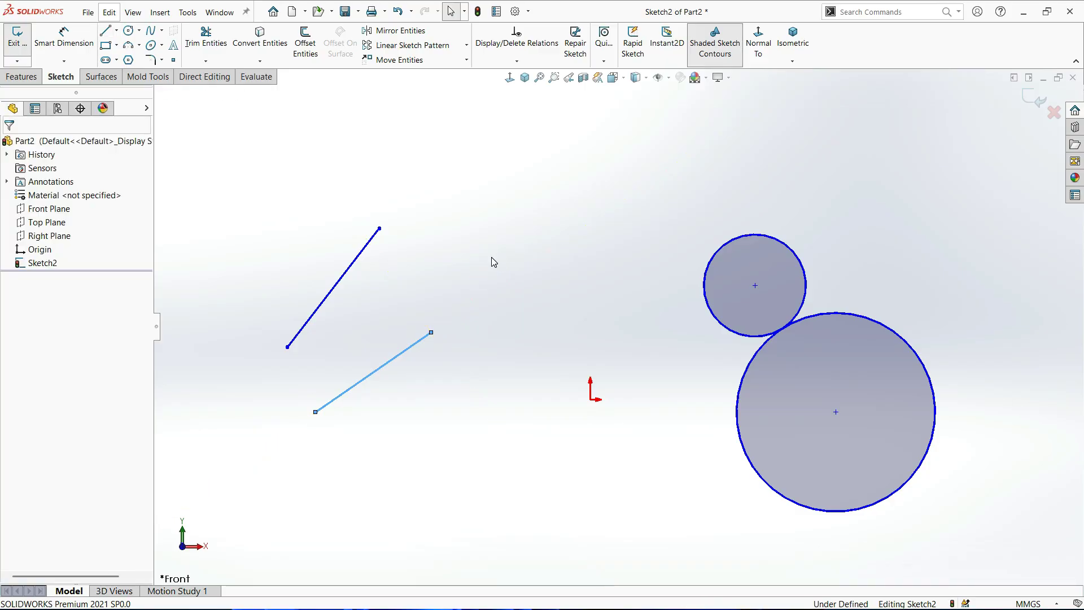
click(482, 239)
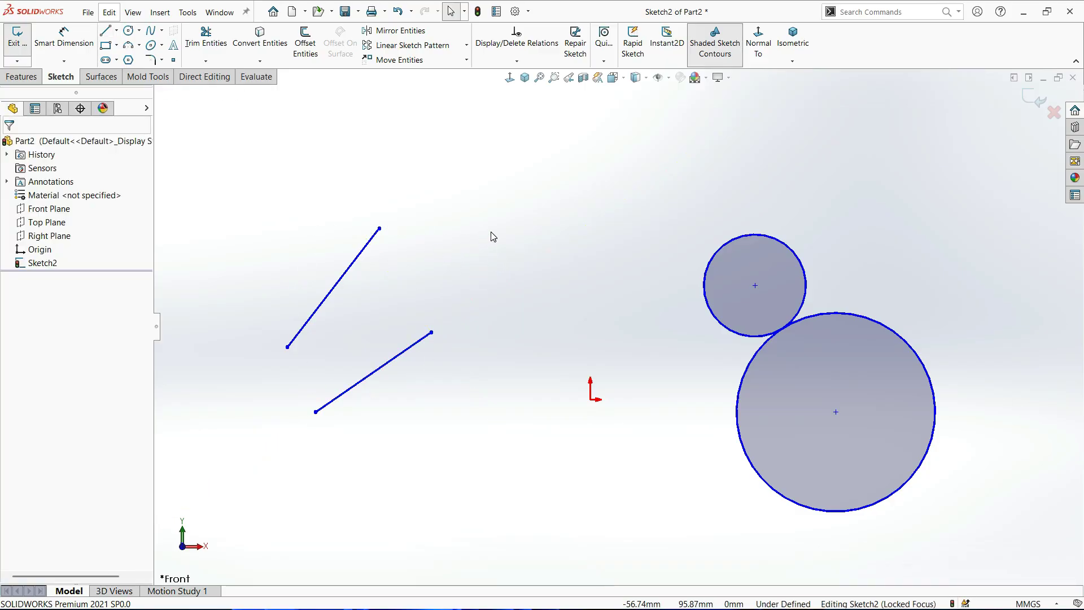
Sketch a third, longer line sloping steeply down to the right, between the two oblique lines and the origin.
key(l)
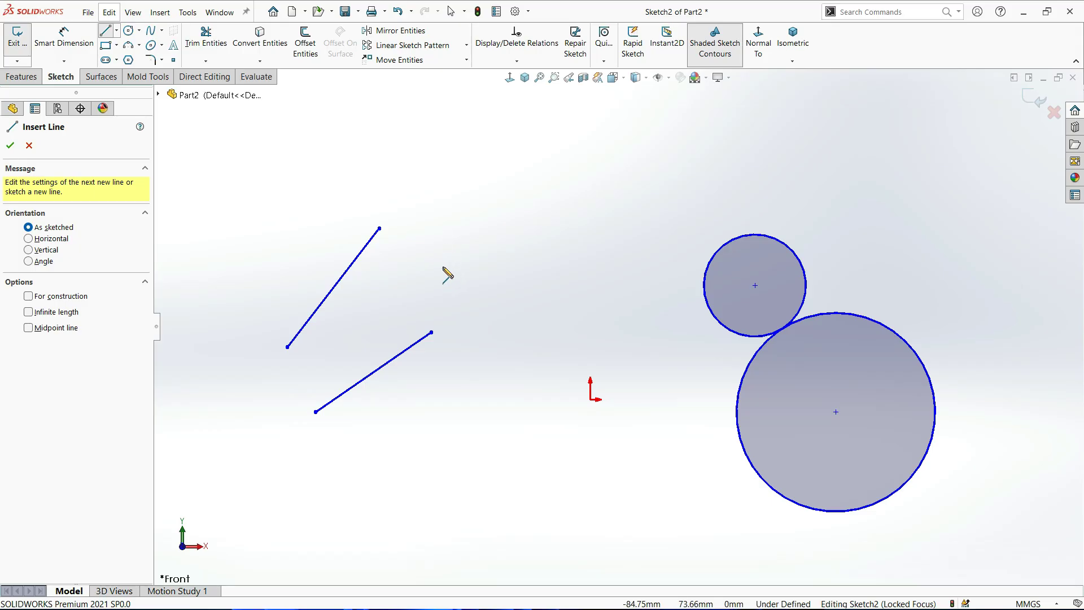
click(431, 192)
click(495, 373)
key(Escape)
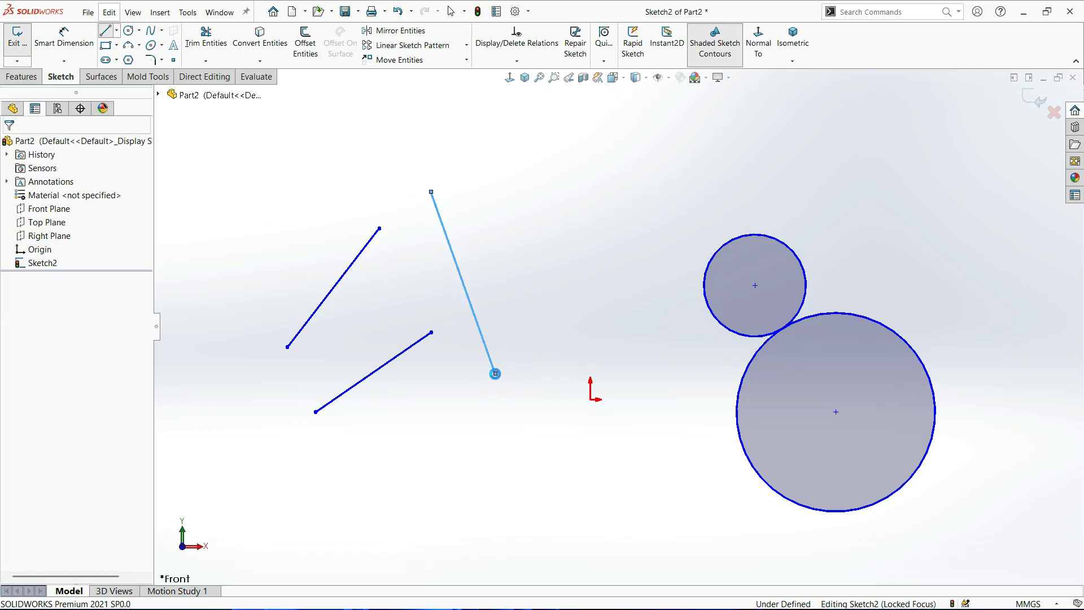
click(307, 230)
Sketch a perimeter circle with a radius of about 31 mm tangent to the three oblique lines.
scroll(234, 200, down, 1)
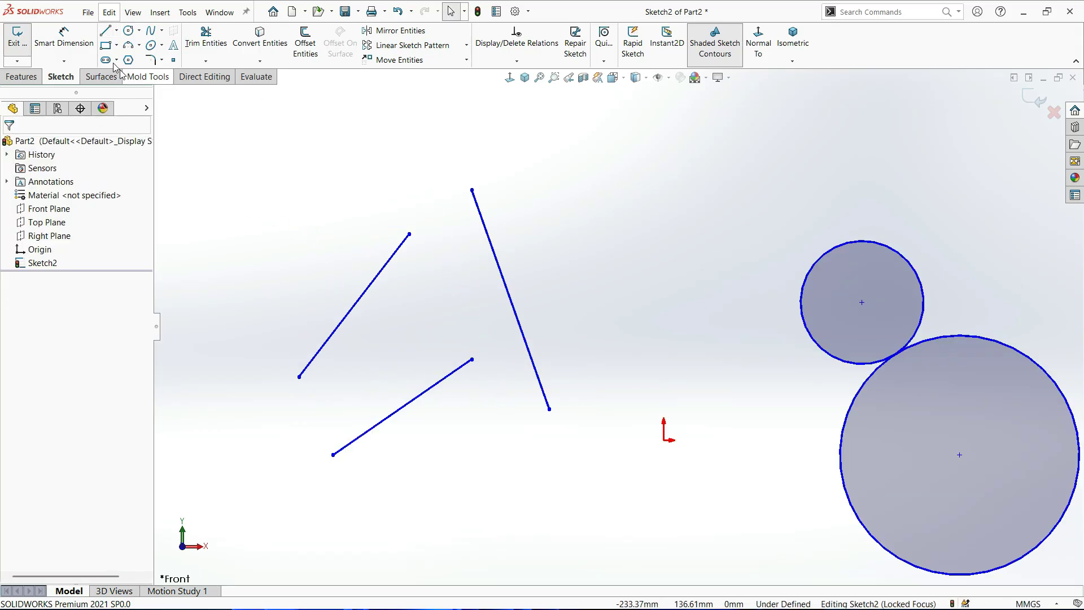
click(140, 31)
click(161, 46)
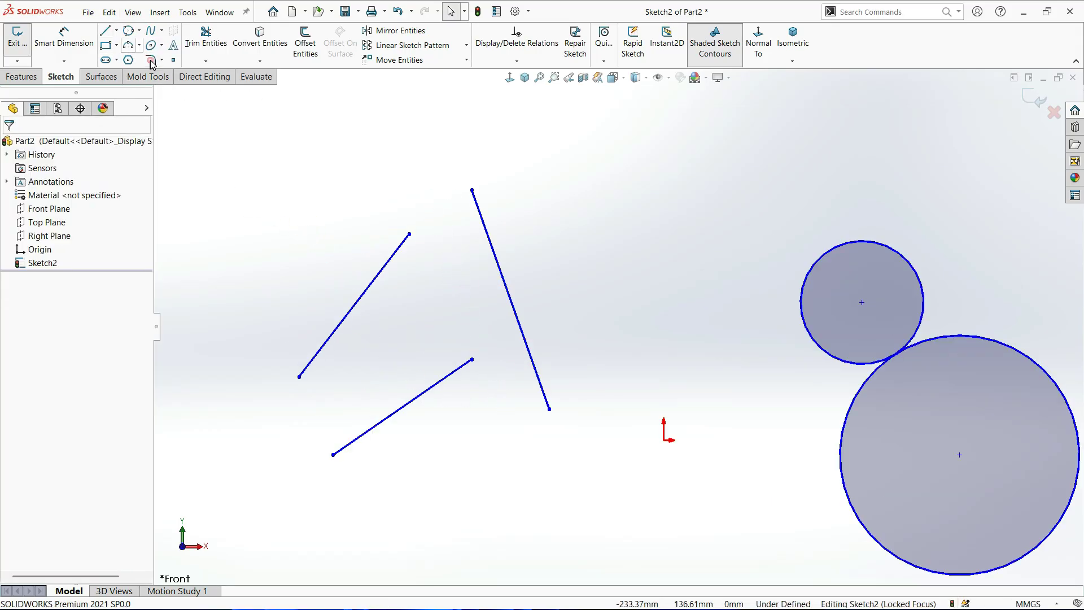
click(354, 315)
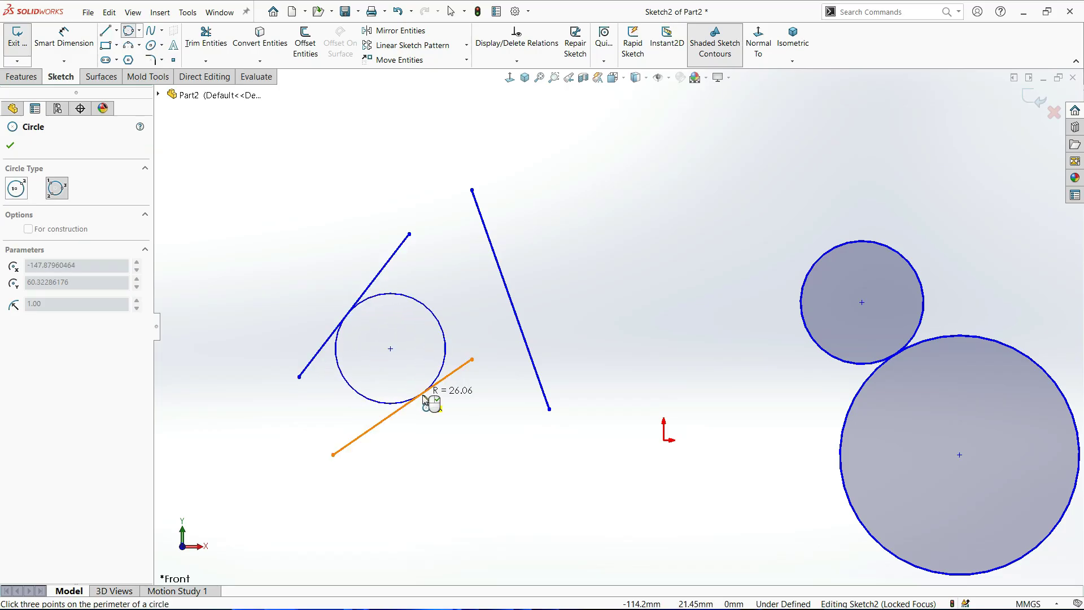
click(425, 396)
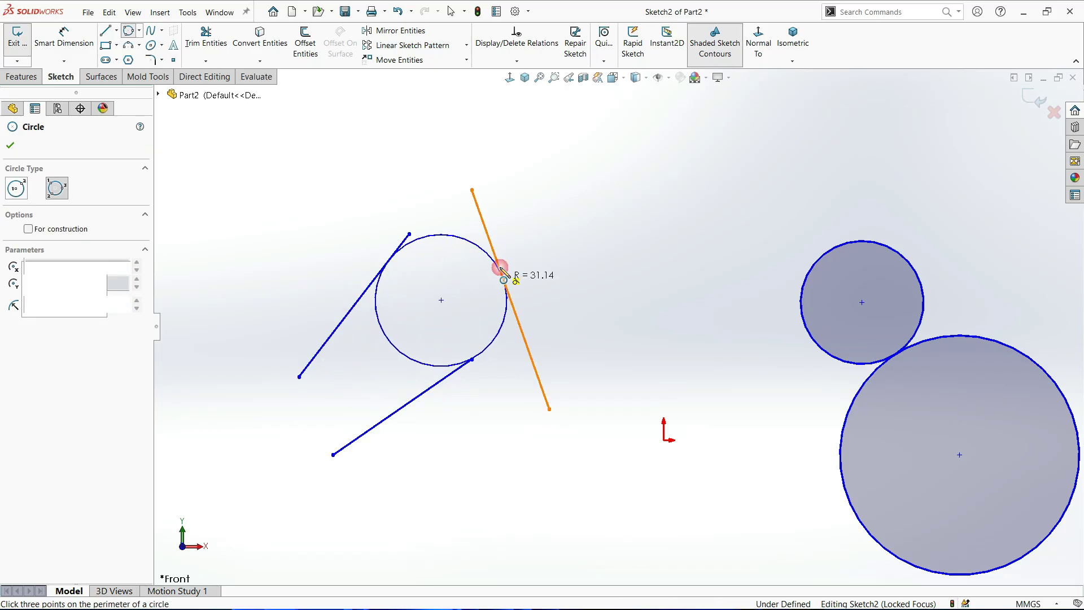
click(503, 278)
key(Escape)
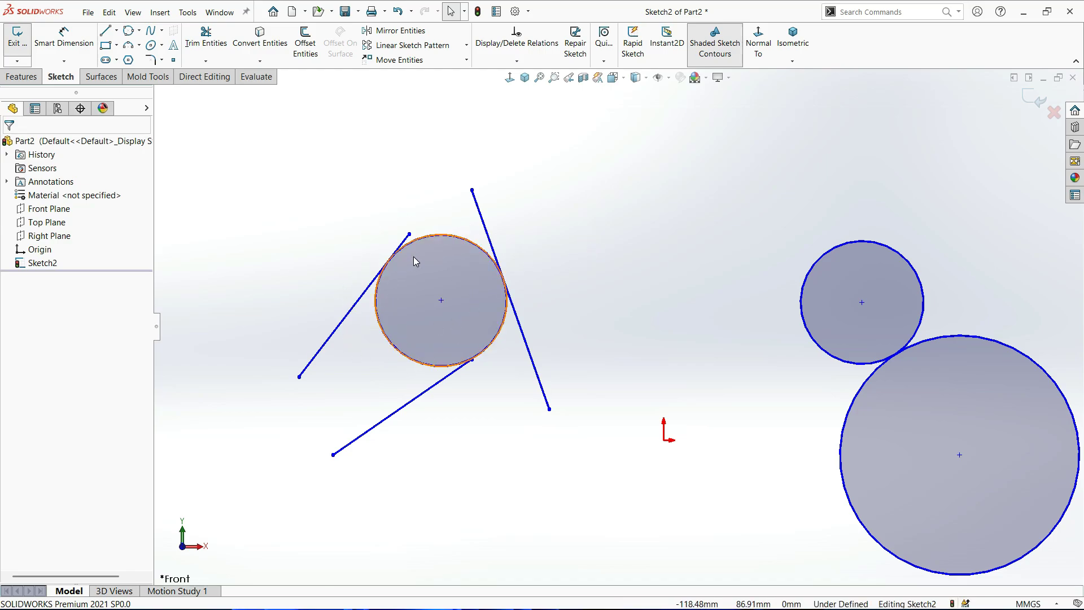
Clear the sketch by deleting the three lines with their tangent circle and the two remaining circles.
scroll(609, 322, up, 2)
mouse_move(604, 168)
mouse_down()
mouse_move(520, 297)
mouse_move(287, 472)
mouse_up()
key(Delete)
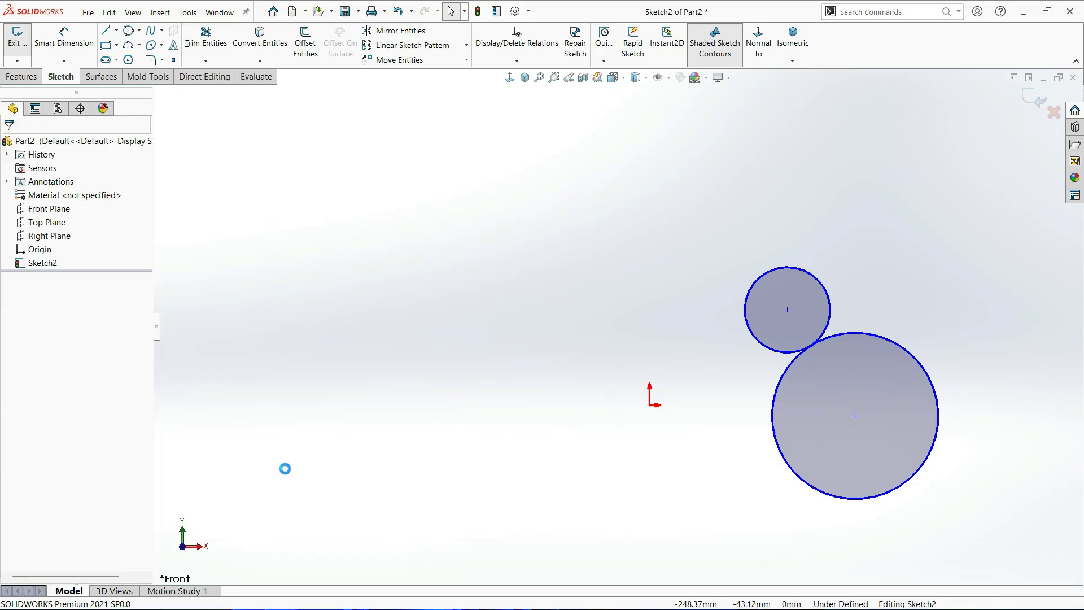
drag(584, 520, 583, 524)
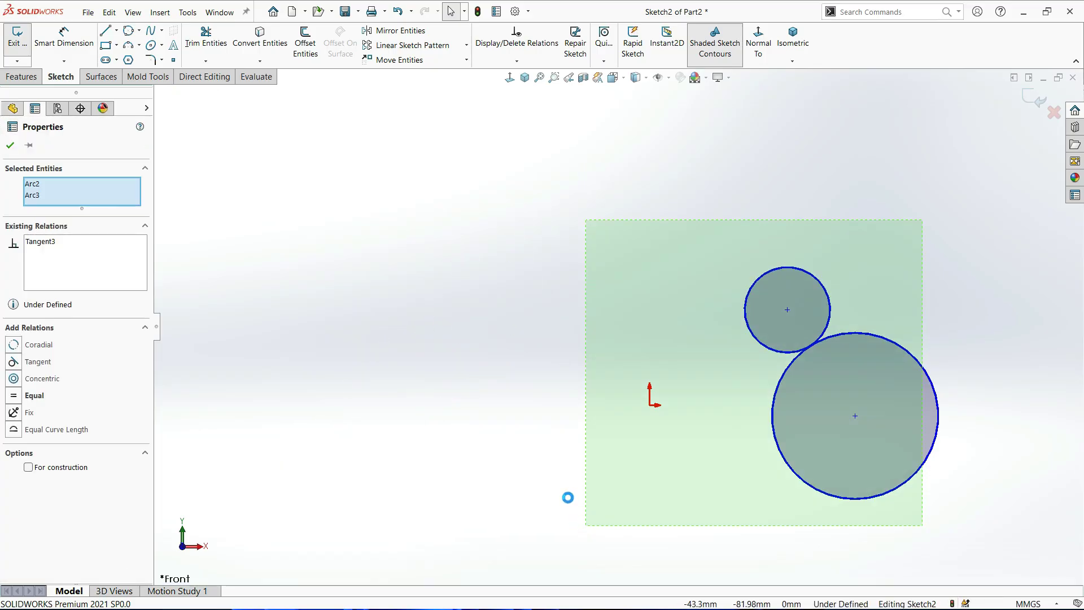
key(Delete)
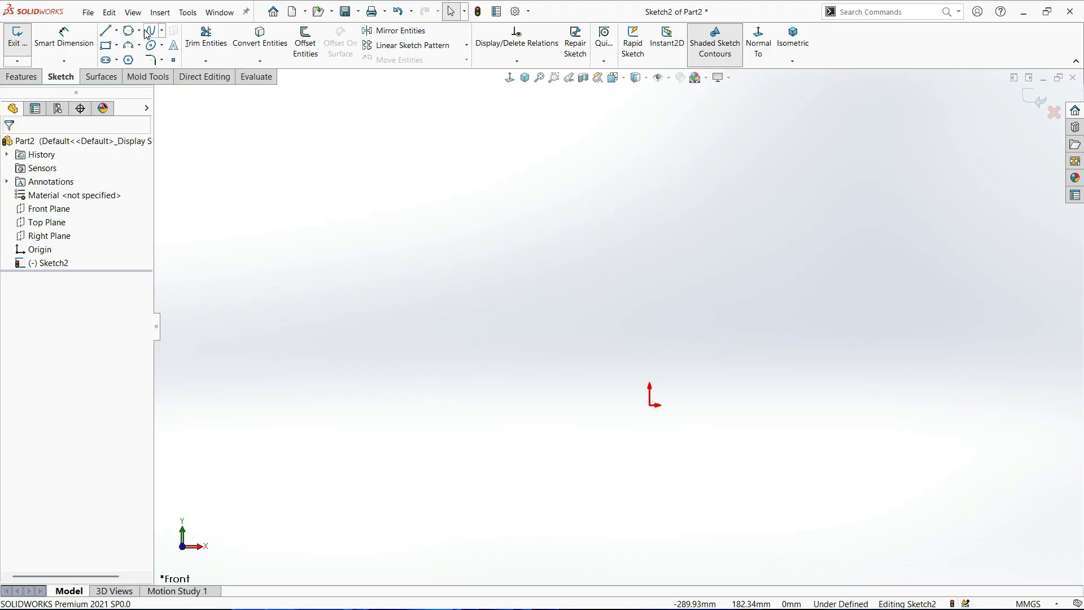
click(140, 31)
click(151, 47)
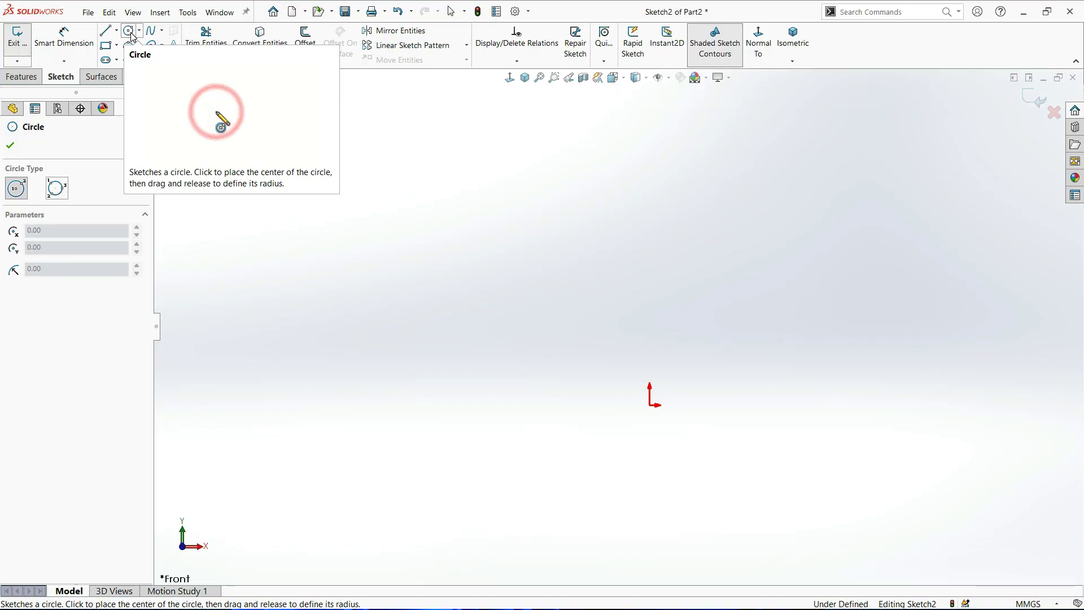
drag(292, 227, 249, 199)
key(Escape)
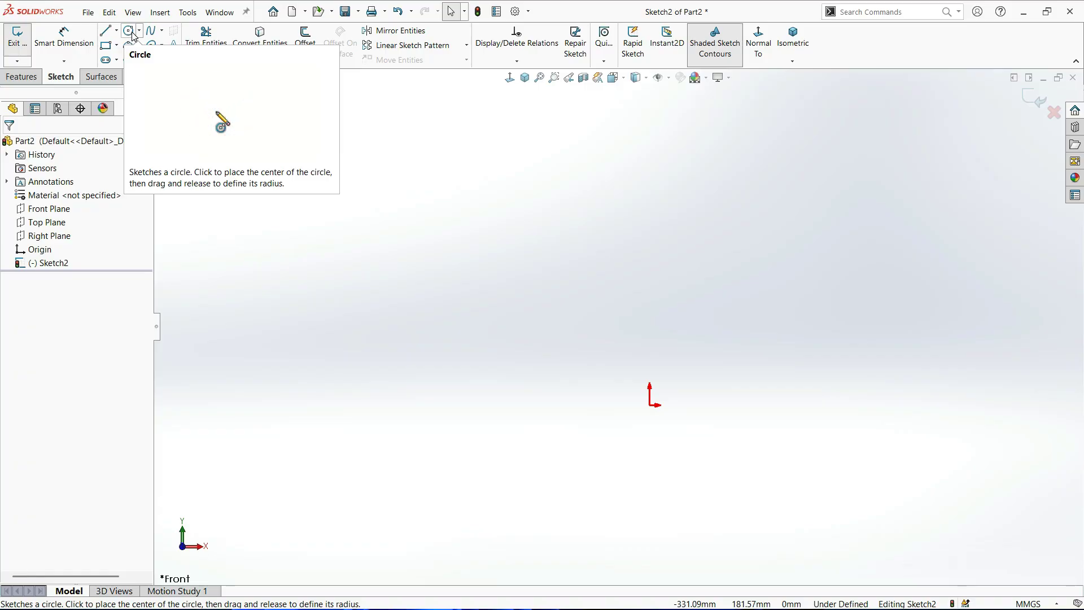
Sketch a perimeter circle with a radius of about 31 mm through three points, above and to the left of the origin.
click(140, 32)
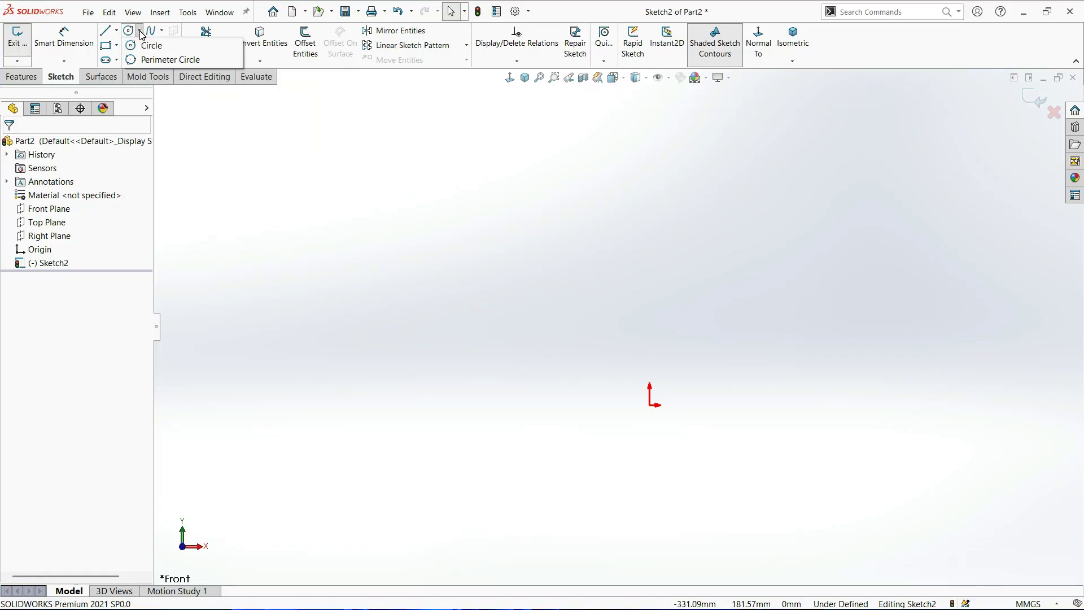
click(158, 61)
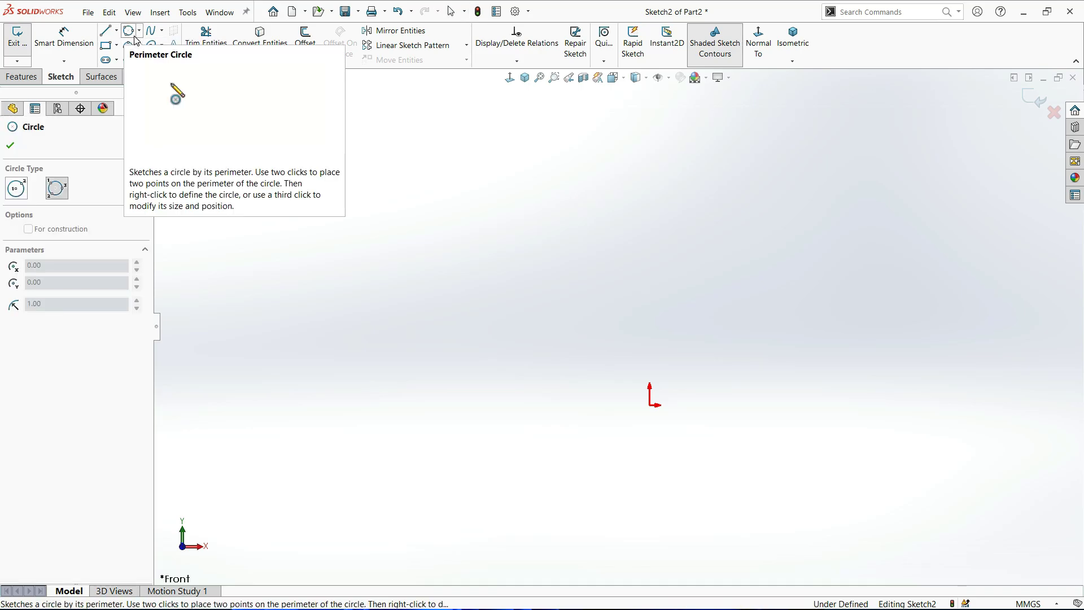
click(438, 281)
click(475, 337)
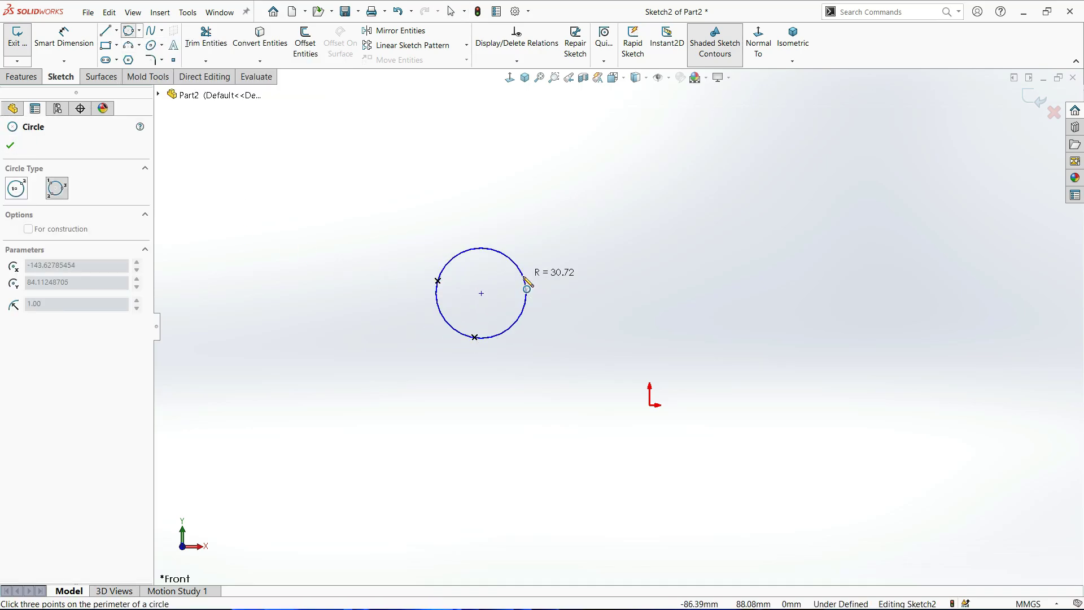
click(526, 280)
key(Escape)
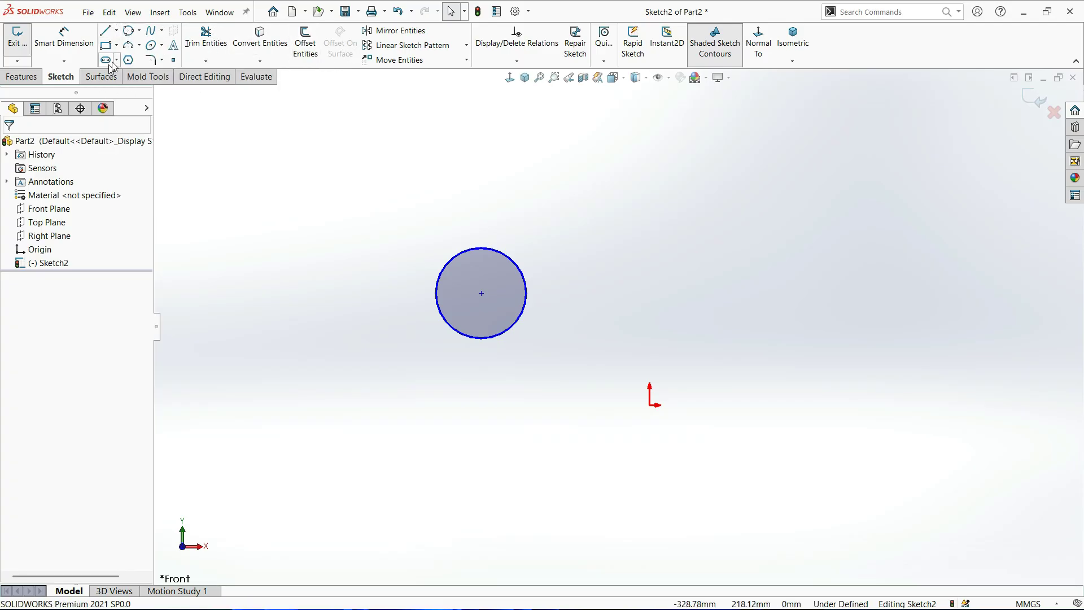
click(139, 46)
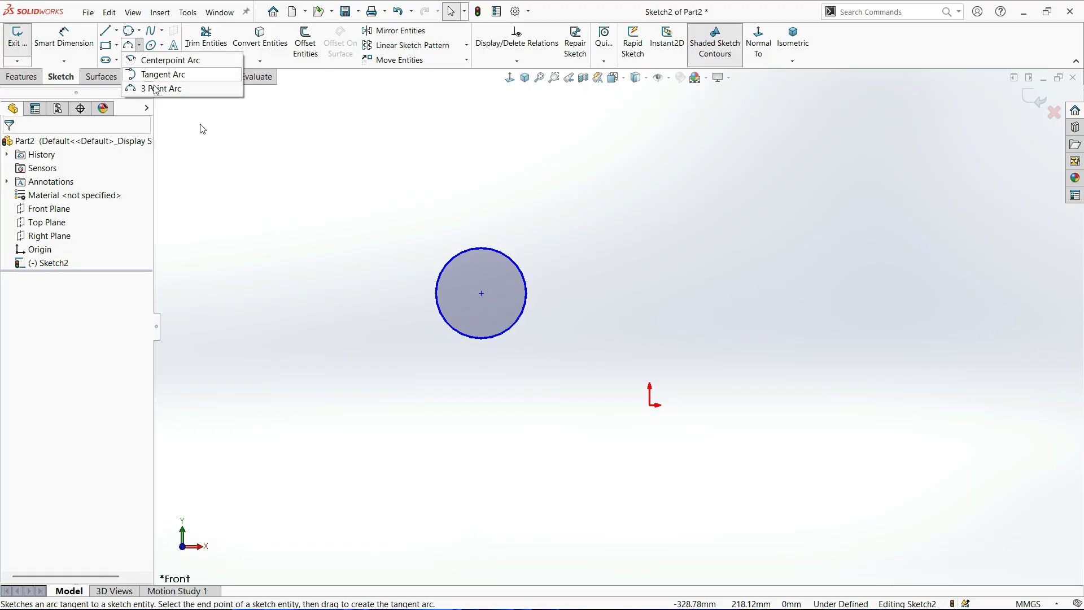
click(191, 110)
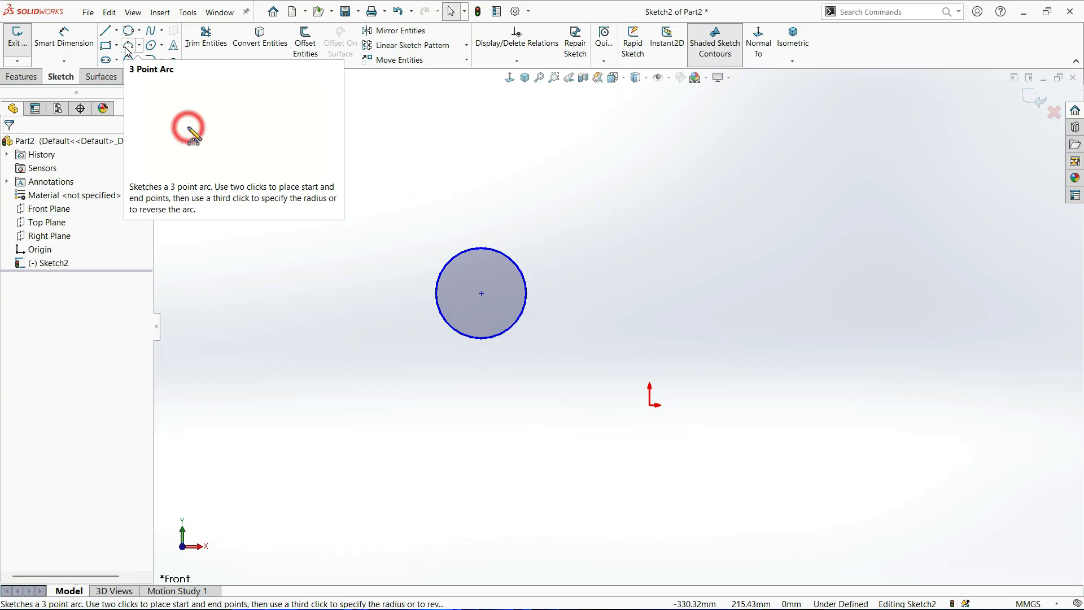
click(139, 33)
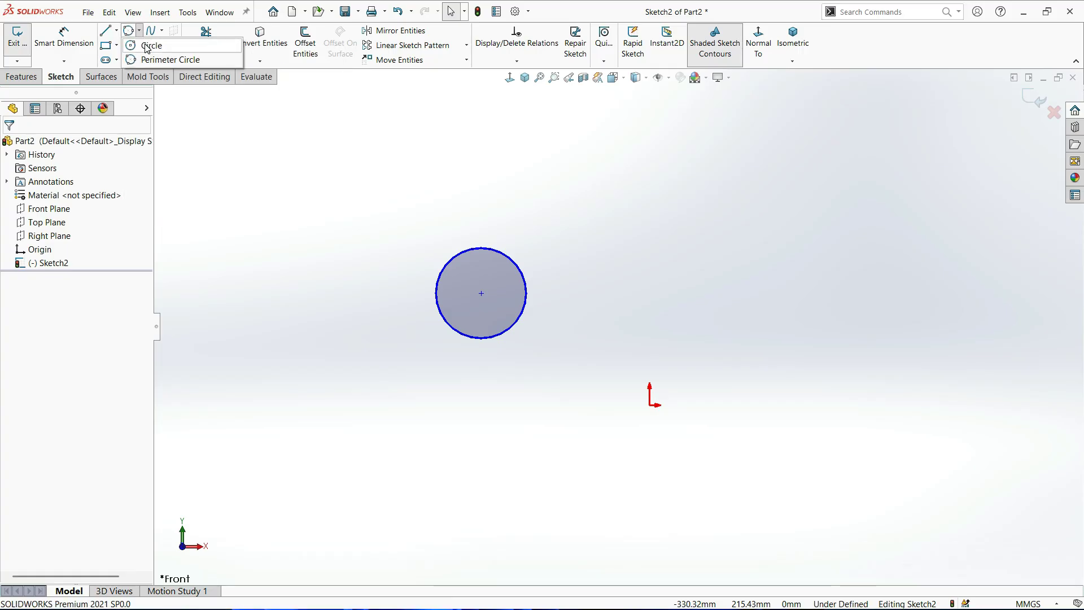
click(148, 45)
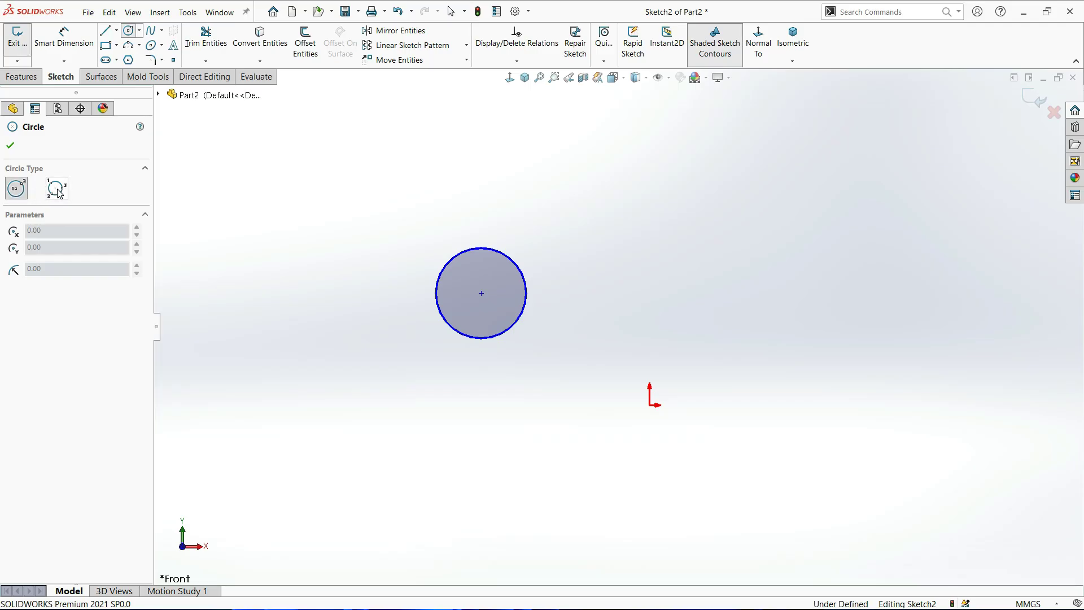
click(10, 147)
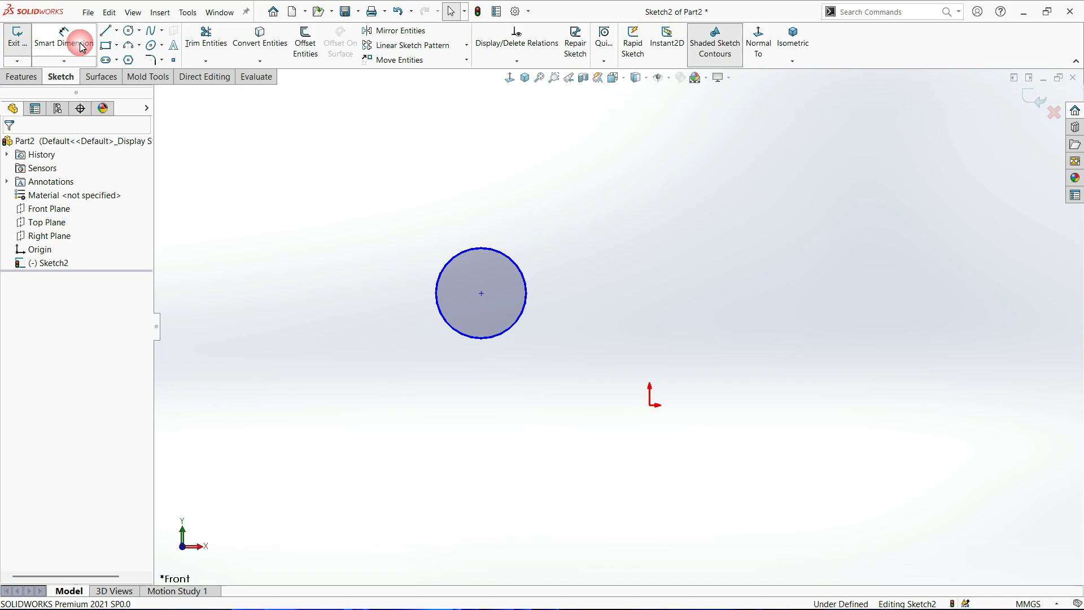
Sketch a second, smaller perimeter circle with a radius of about 22 mm, above and to the left of the first.
click(129, 30)
click(53, 196)
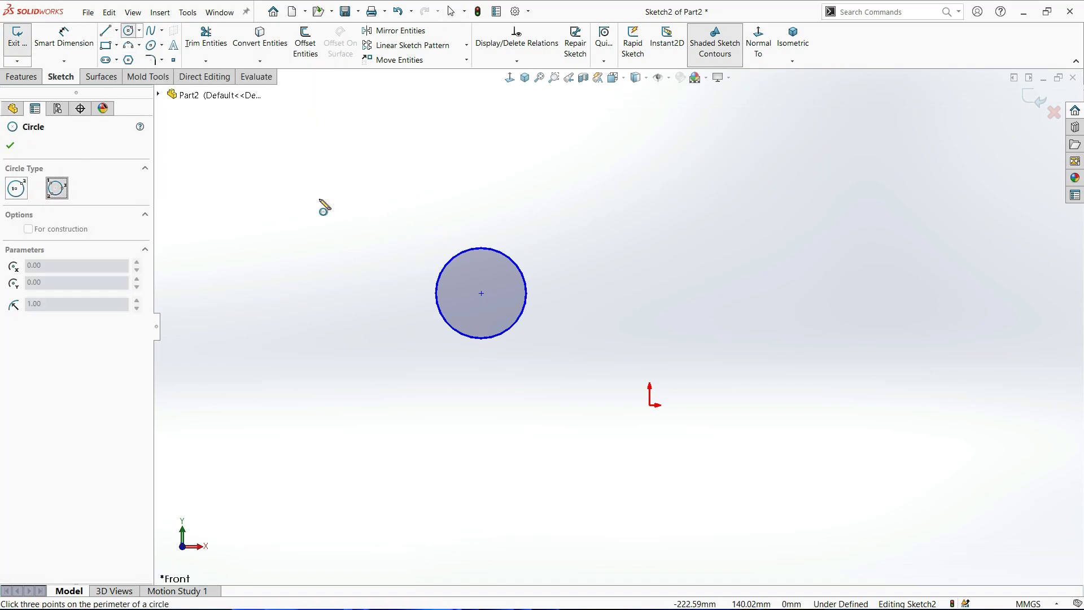
click(301, 195)
click(310, 214)
click(365, 194)
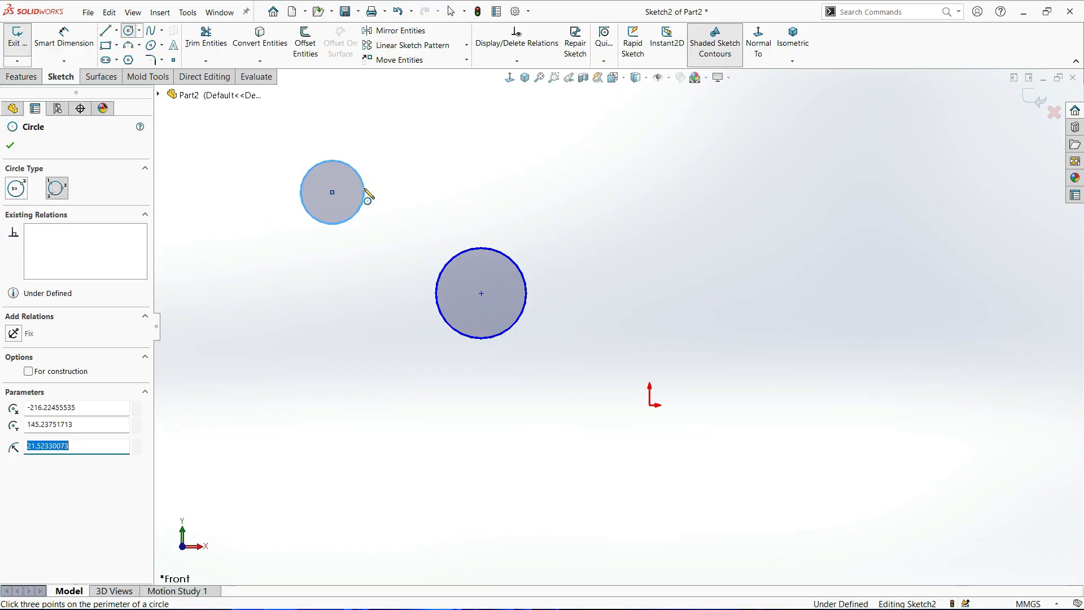
key(Escape)
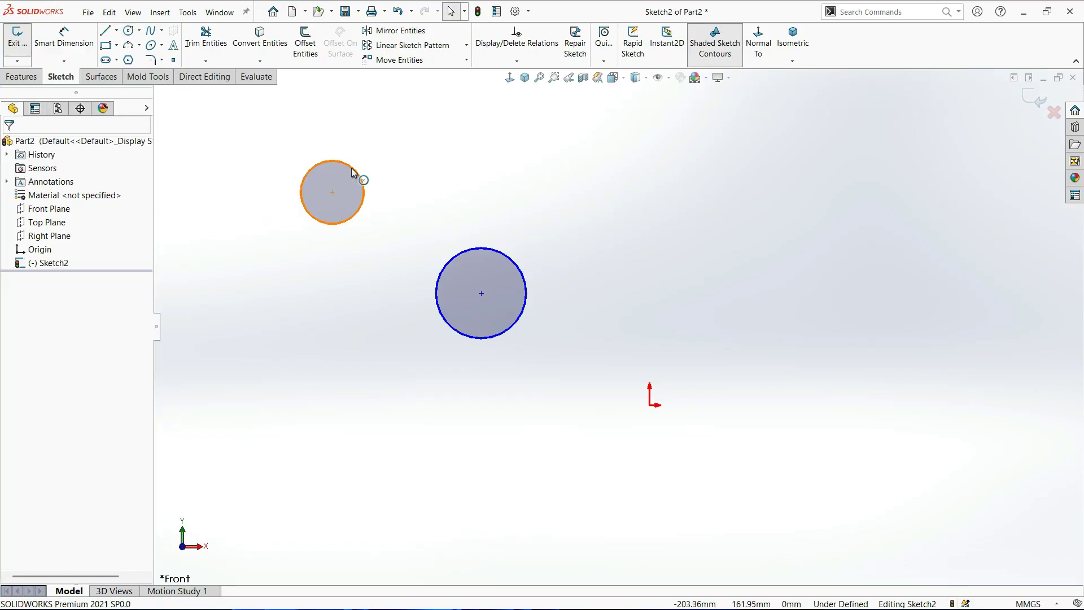
Move the smaller circle by its centre to a position about 132 mm directly above the origin.
click(352, 170)
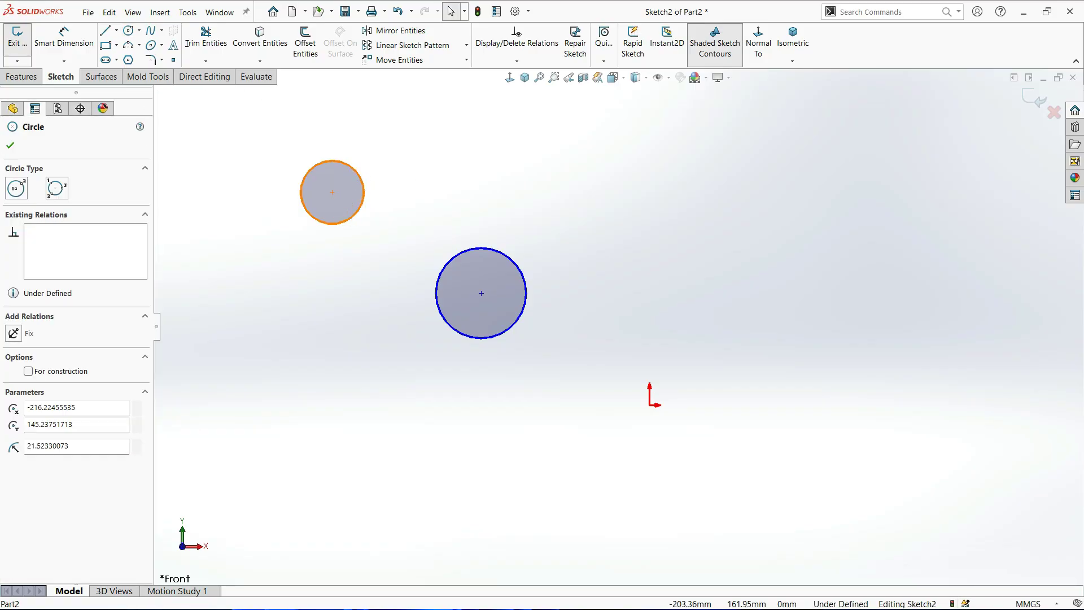
click(332, 193)
drag(549, 201, 649, 213)
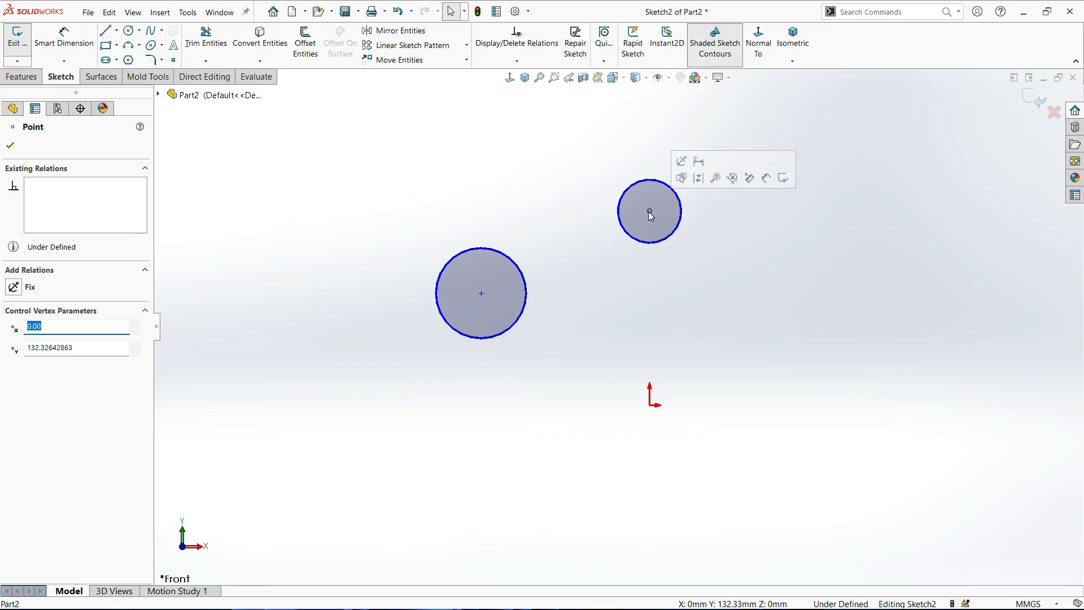
click(700, 236)
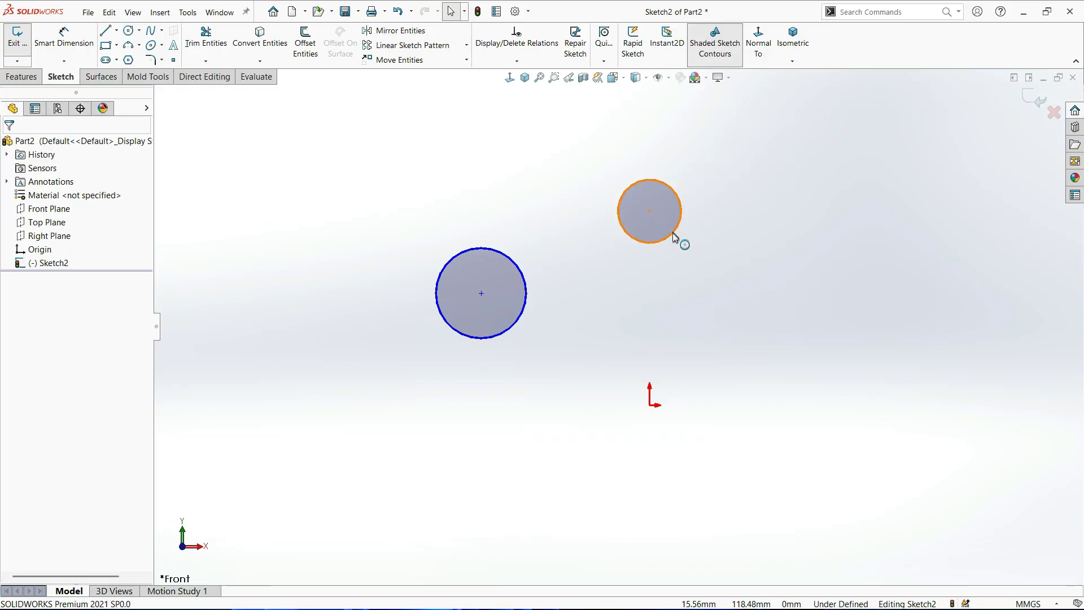
Turn the smaller circle above the origin into construction geometry.
click(672, 237)
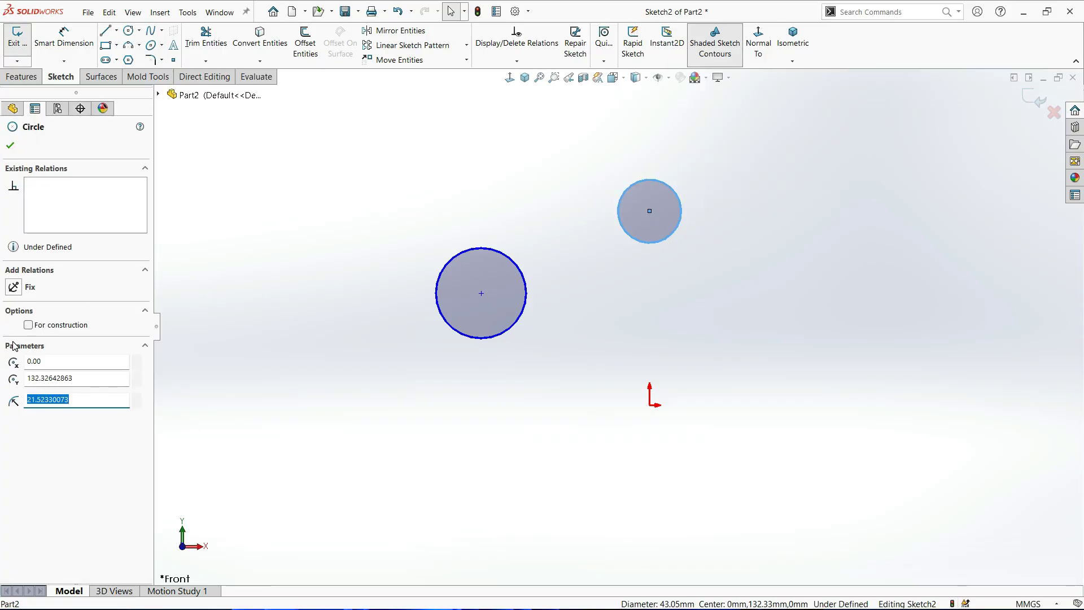
click(28, 326)
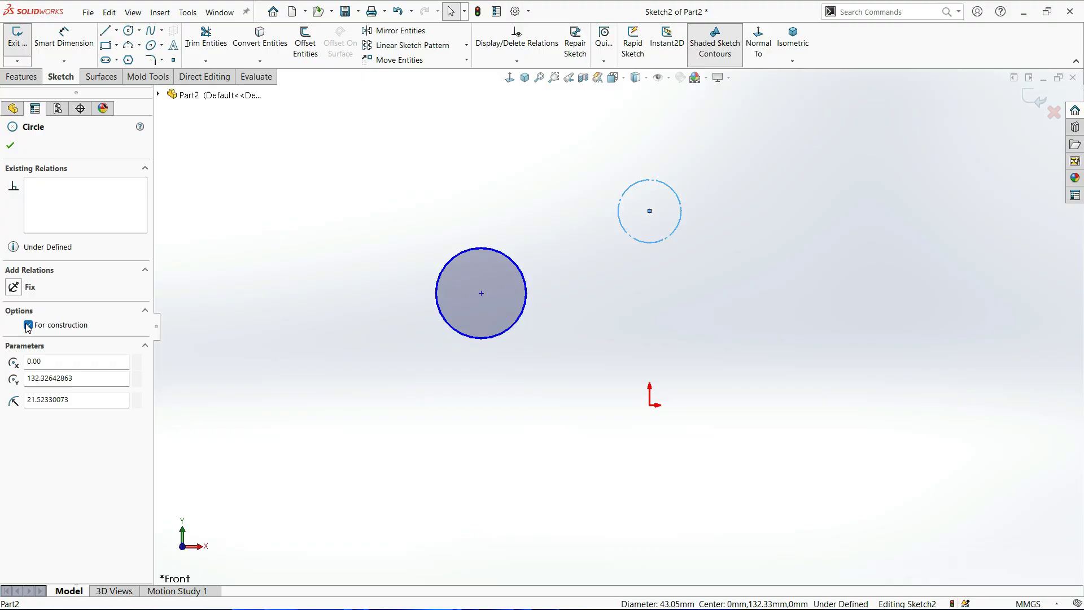
click(731, 311)
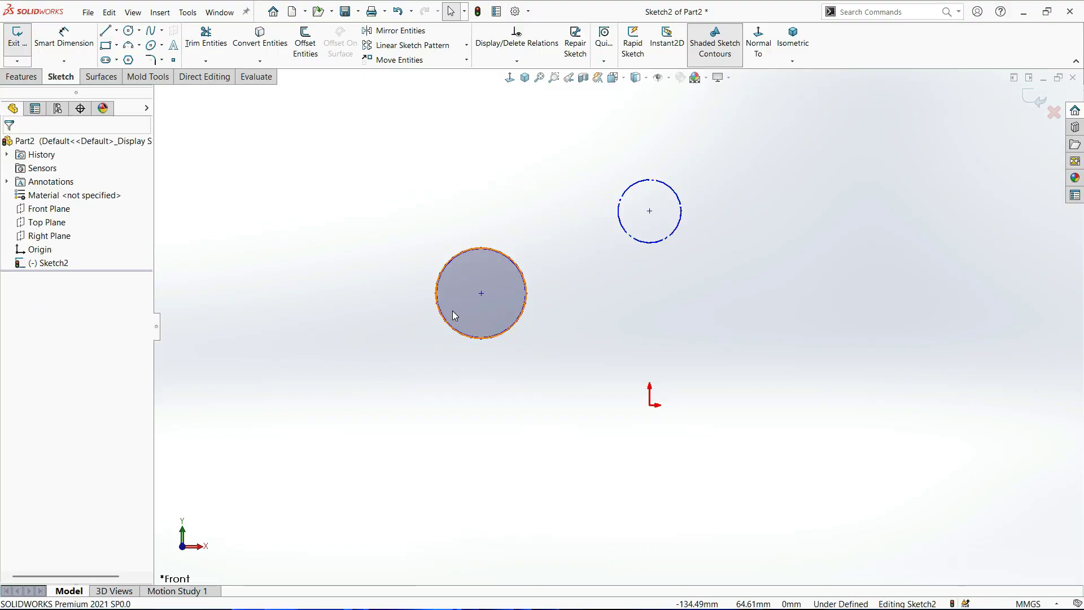
Turn the smaller construction circle back into regular sketch geometry.
scroll(545, 248, down, 2)
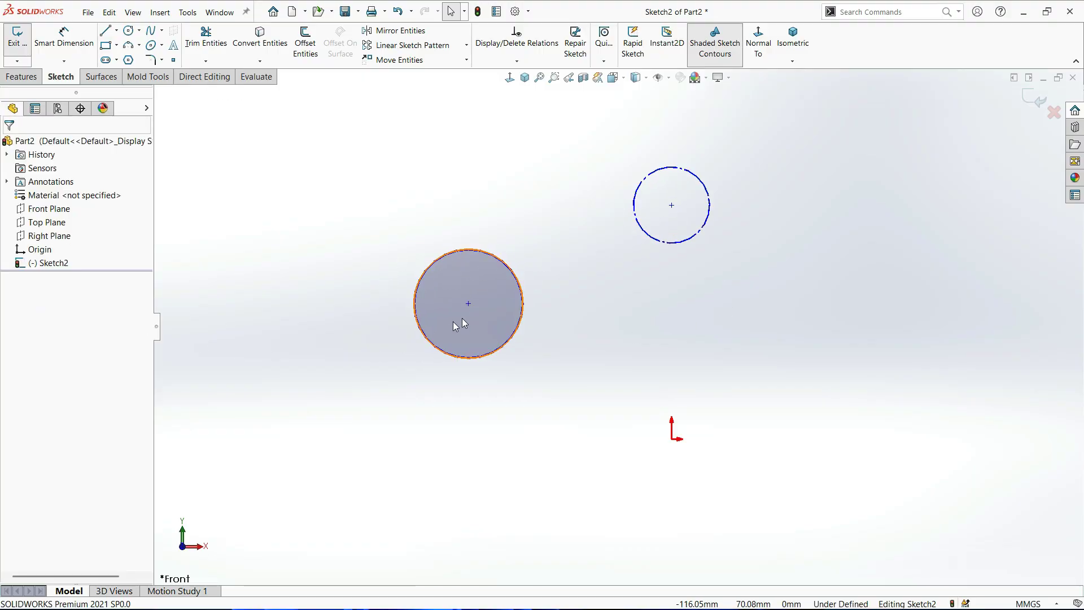
scroll(455, 300, down, 3)
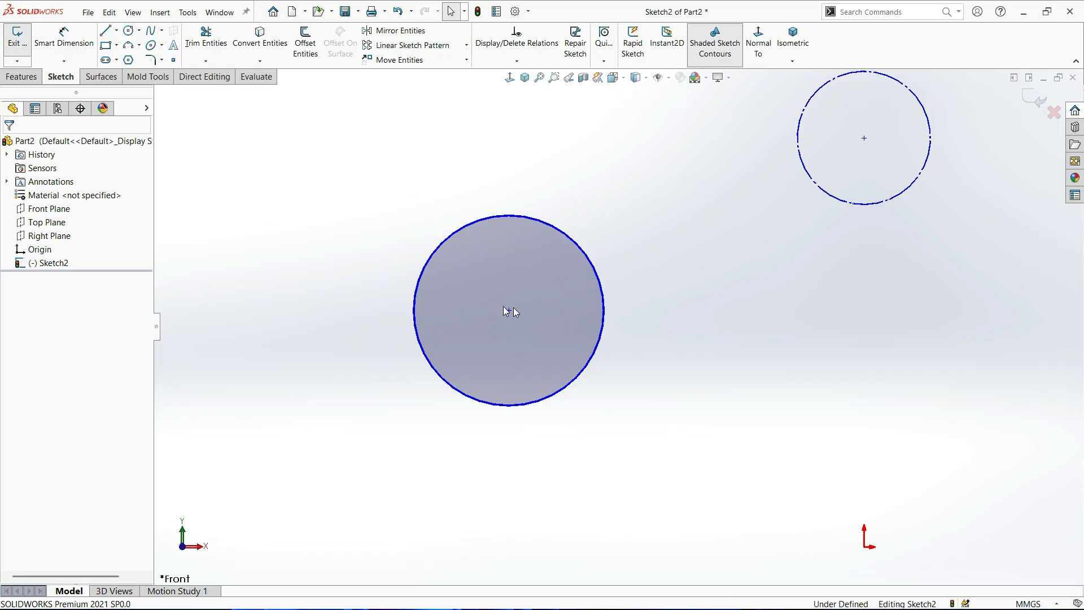
scroll(615, 327, up, 2)
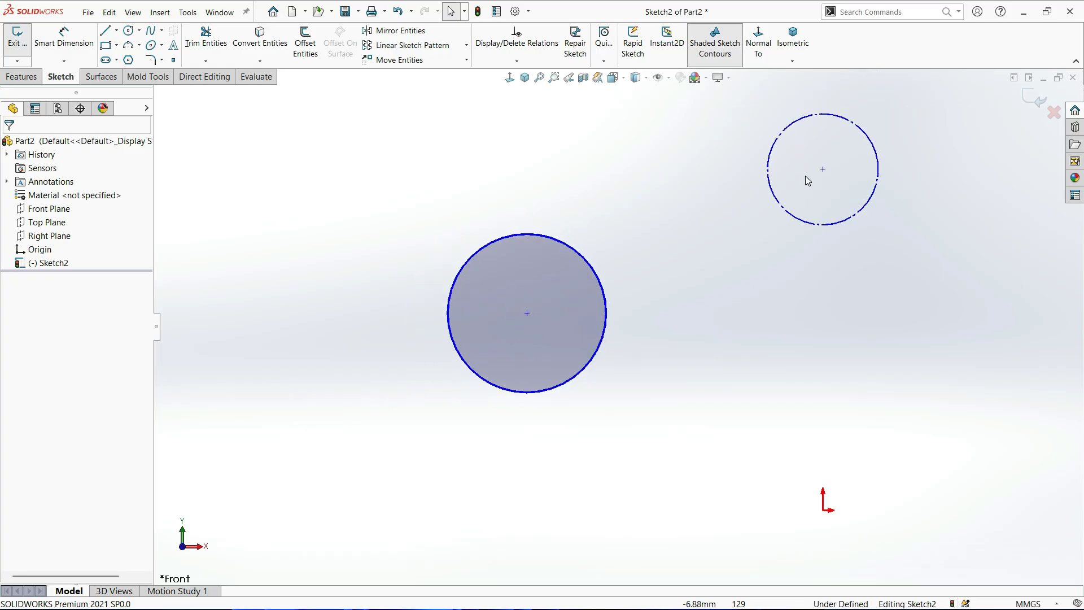
click(795, 225)
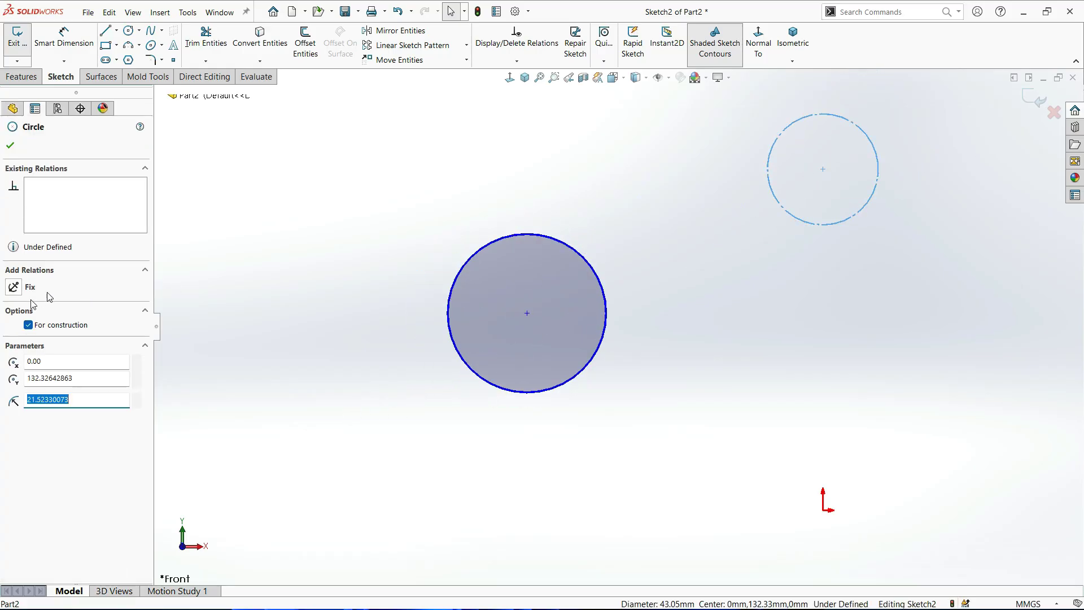
click(28, 324)
click(668, 156)
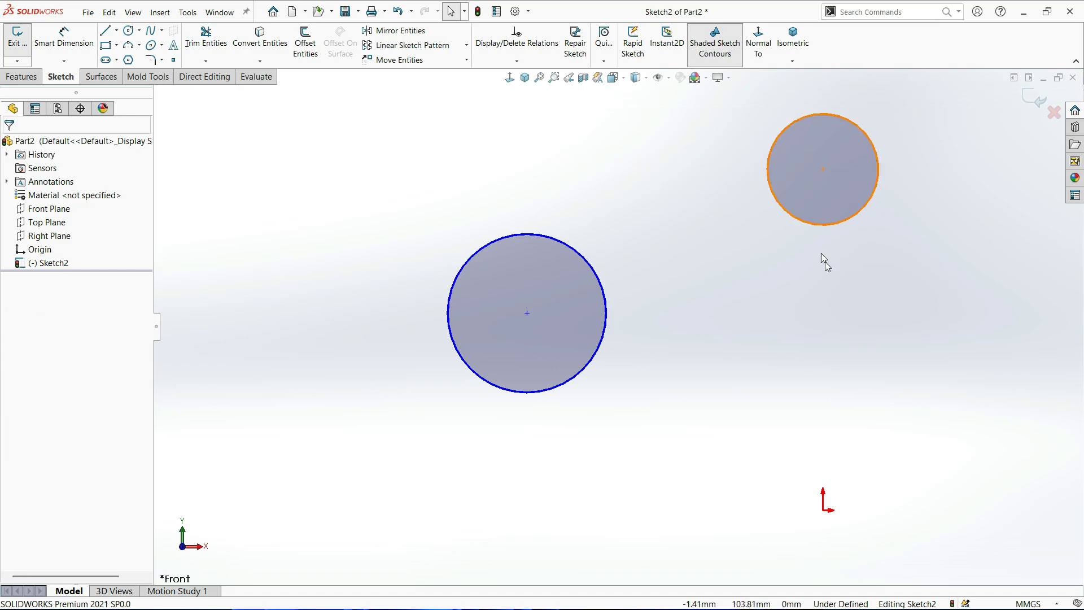
Select the smaller circle with a selection window and set it as for construction again.
drag(875, 282, 714, 196)
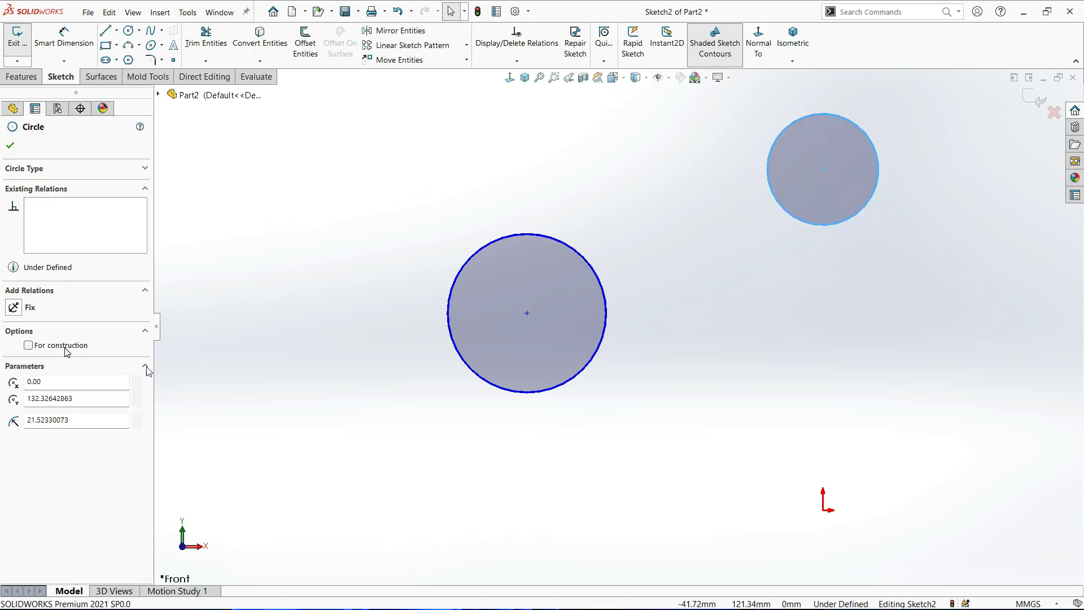
click(28, 346)
click(686, 291)
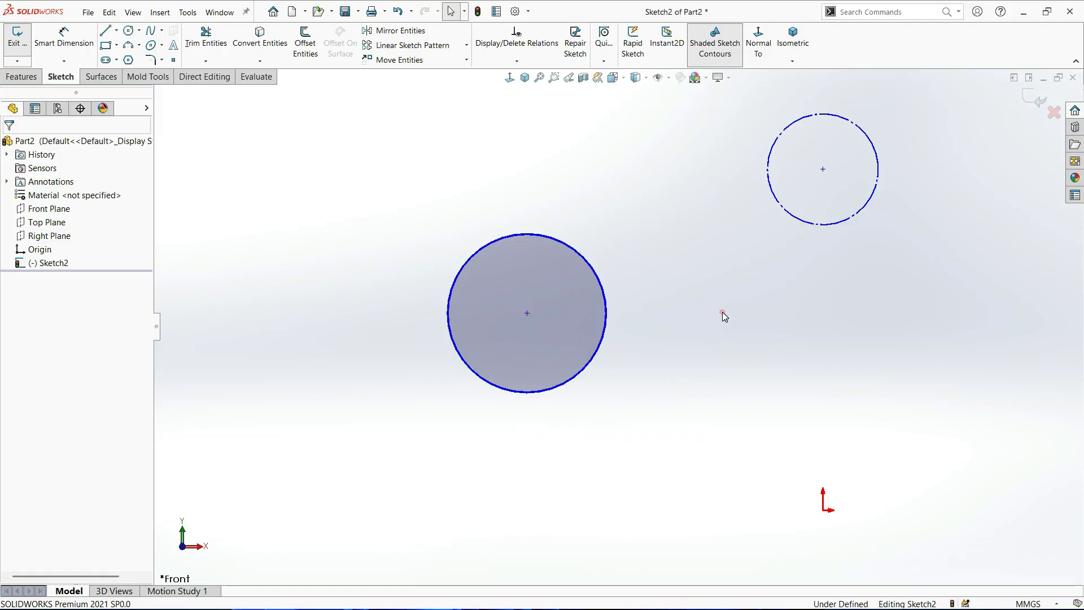
Start a blind Extruded Boss/Base of the larger solid circle from the sketch plane with a depth of 77 mm.
scroll(649, 399, up, 3)
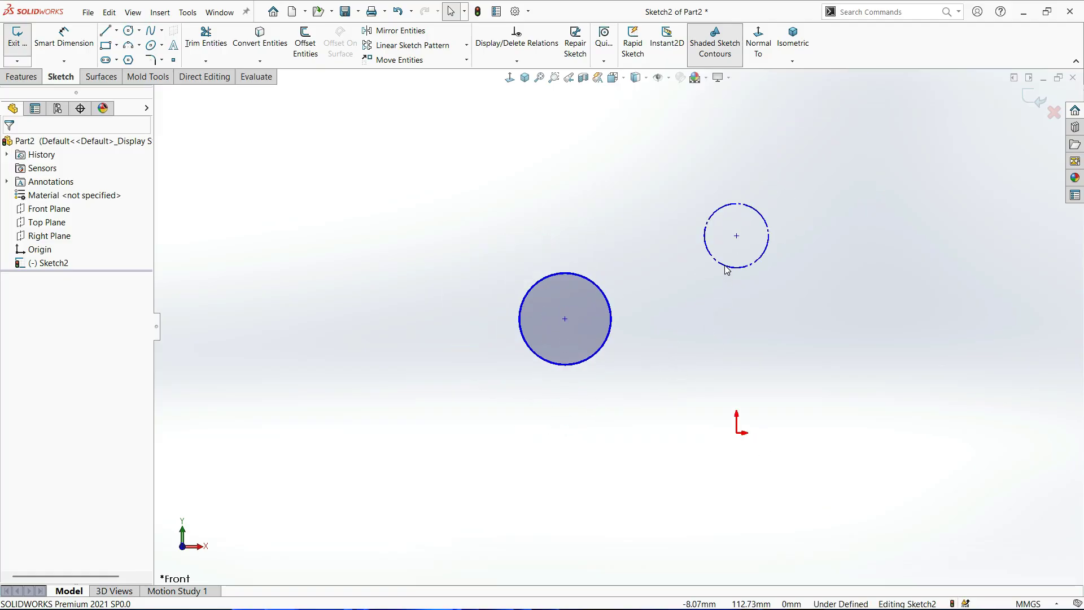
scroll(724, 265, down, 3)
scroll(649, 357, up, 3)
scroll(589, 293, down, 2)
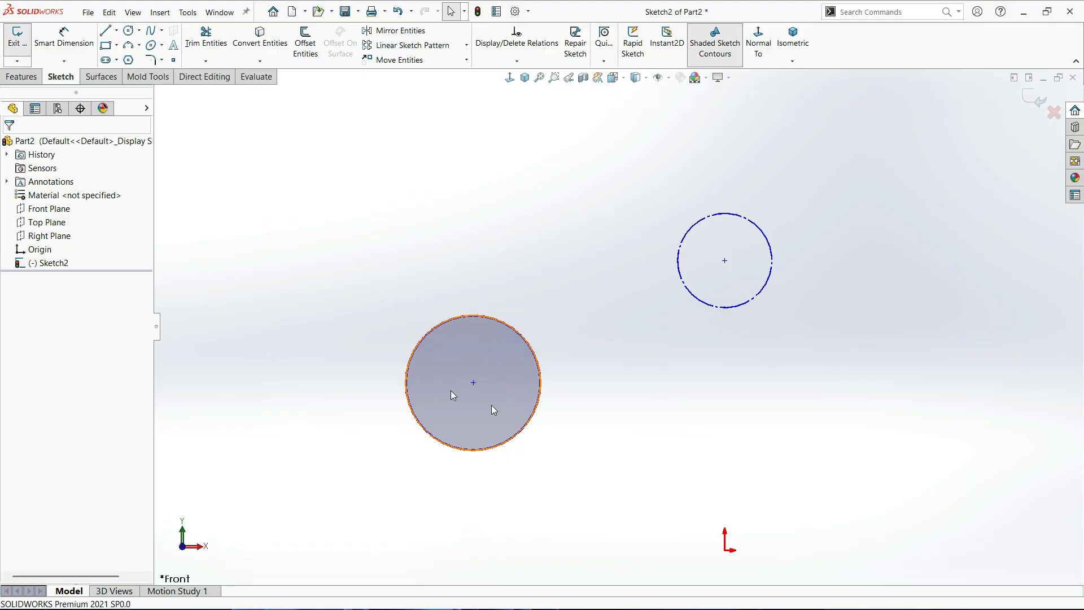
middle_drag(602, 455, 619, 350)
click(19, 82)
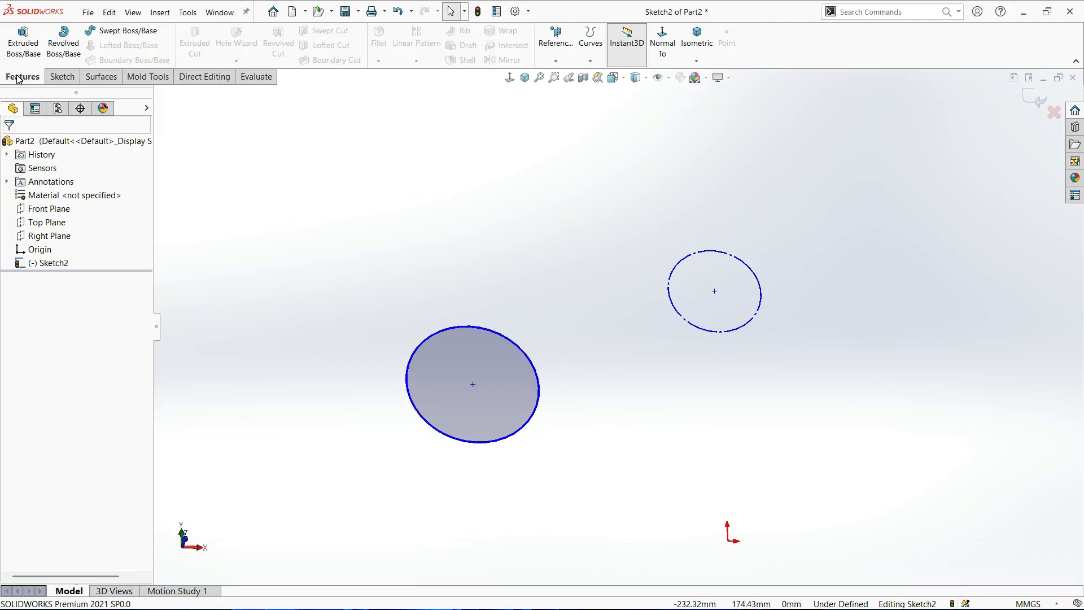
click(25, 43)
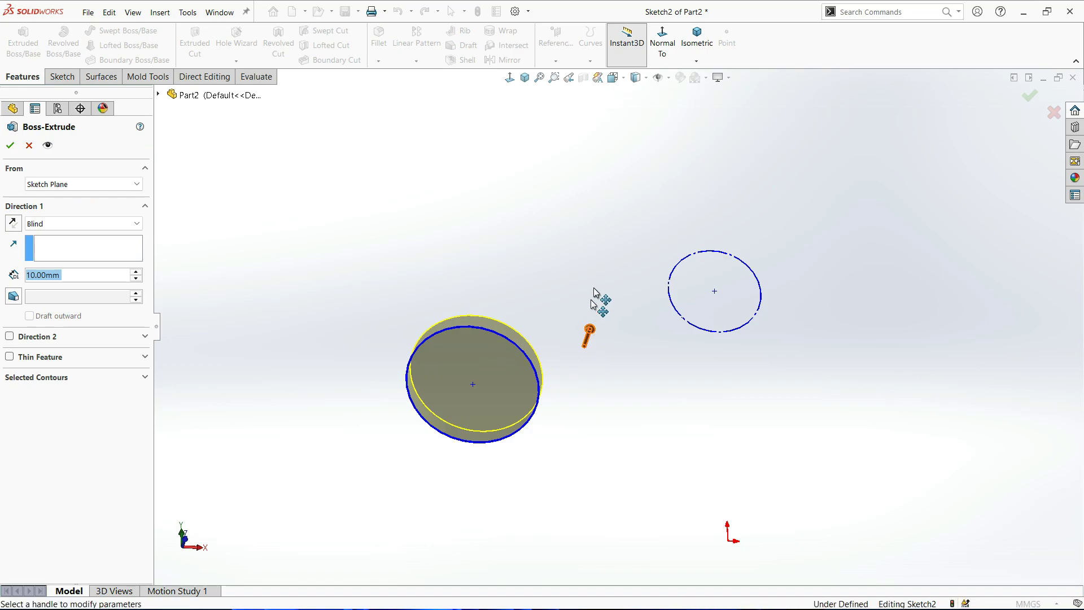
drag(589, 334, 624, 253)
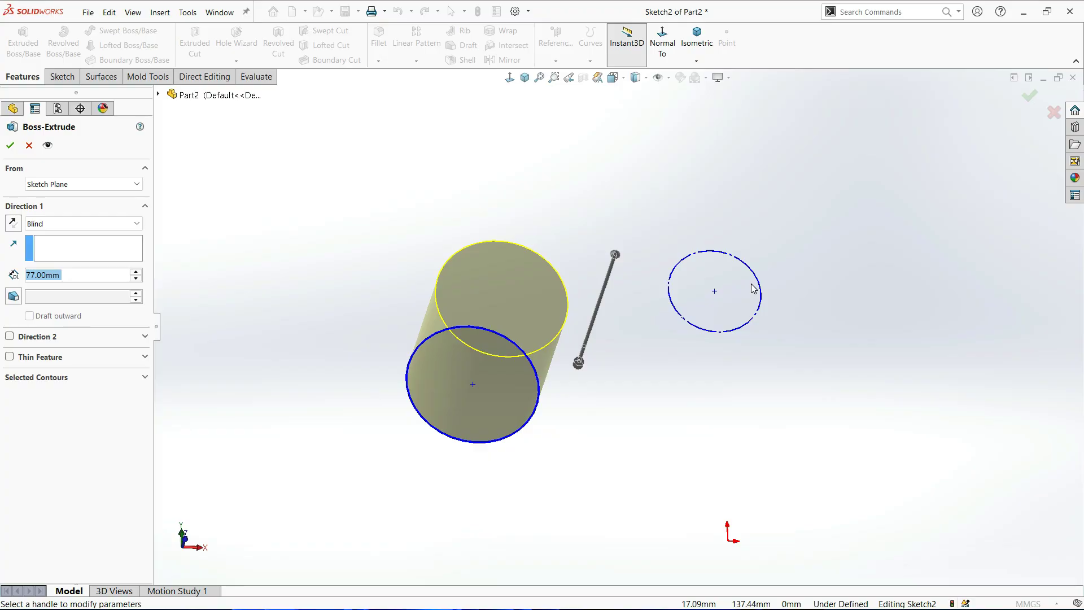
Try a second blind direction of 53 mm on the larger circle's extrusion, and cancel the feature.
middle_drag(597, 479, 581, 380)
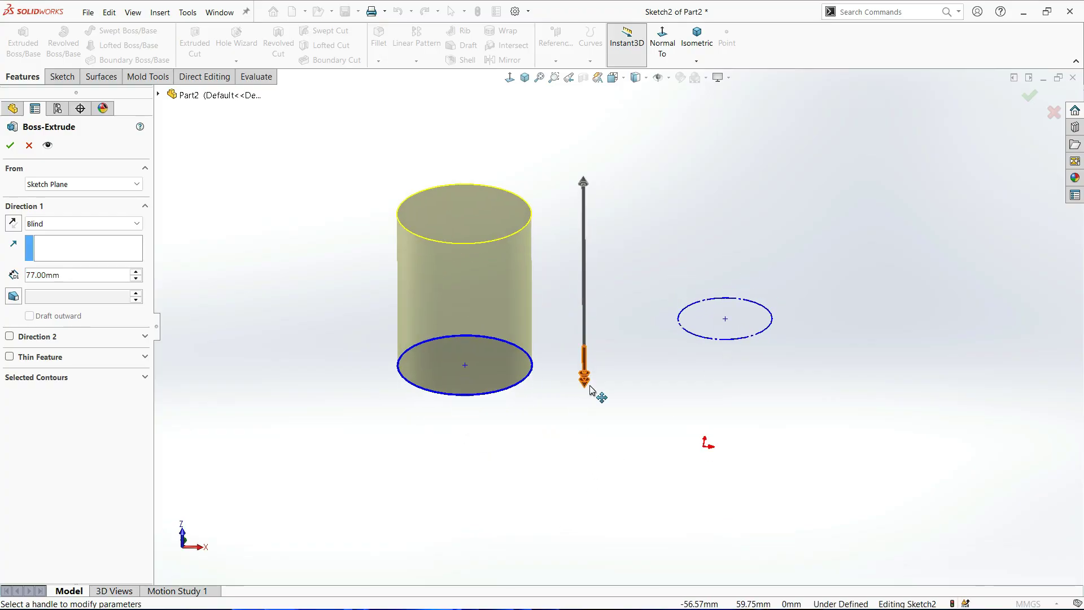
drag(592, 393, 585, 457)
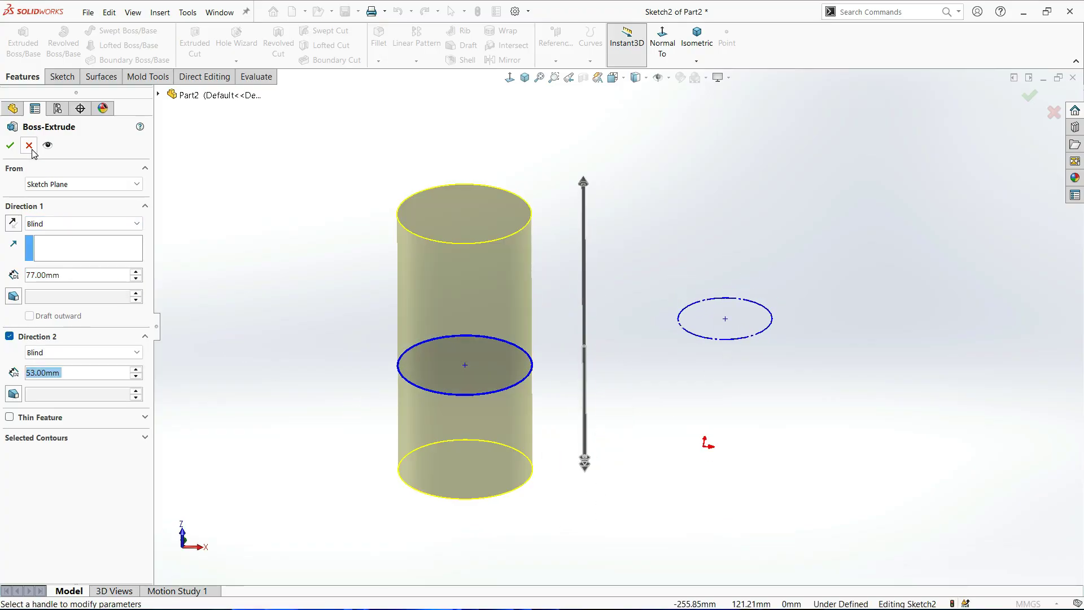
middle_drag(609, 281, 598, 380)
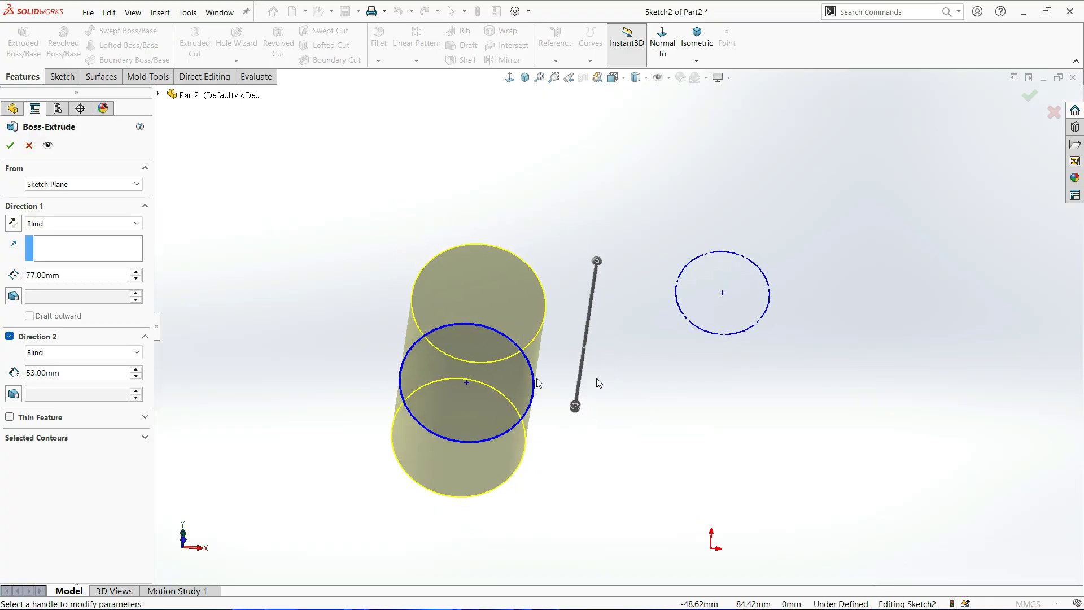
click(28, 145)
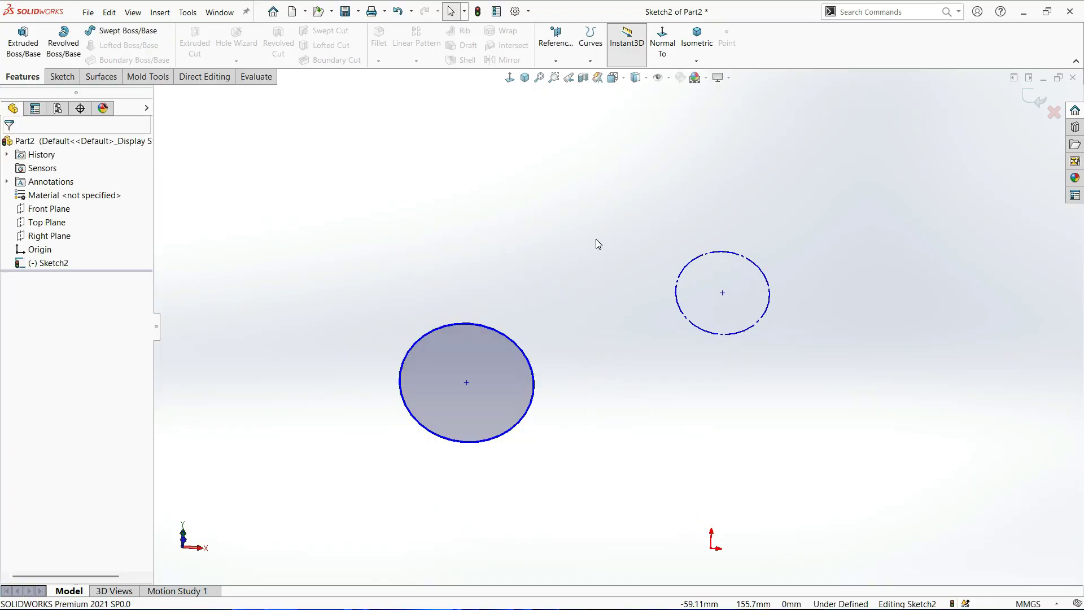
View the sketch normal to its plane and delete both circles.
scroll(595, 239, up, 5)
click(668, 46)
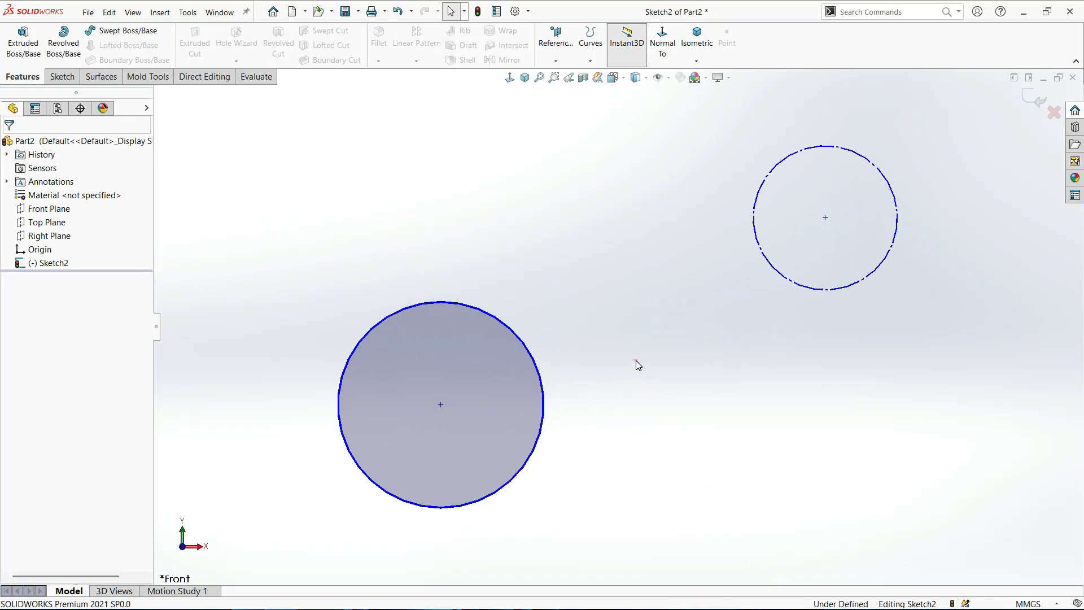
drag(882, 194, 419, 416)
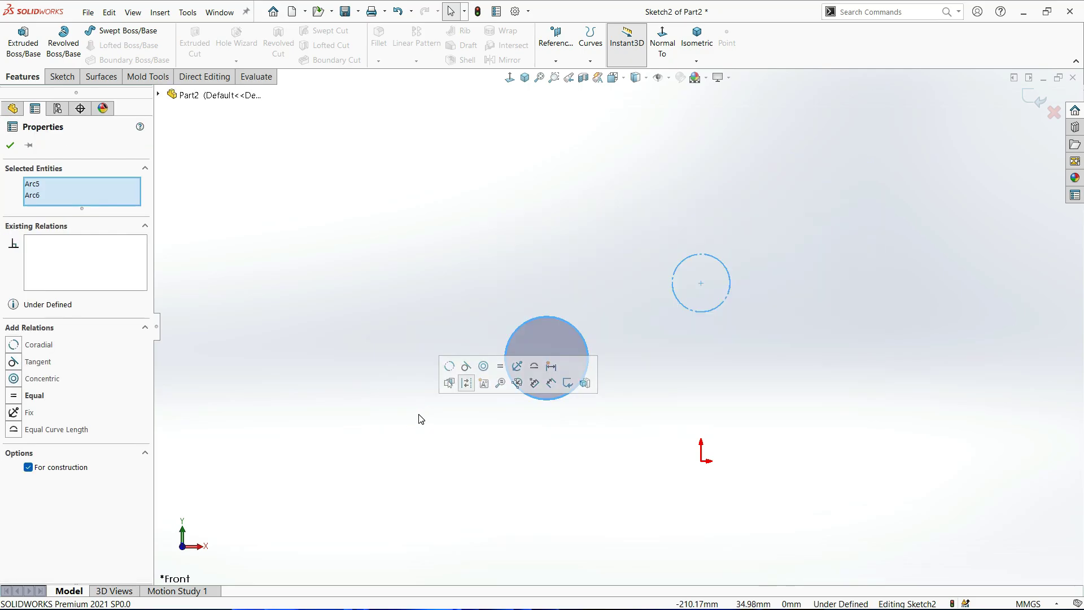
key(Delete)
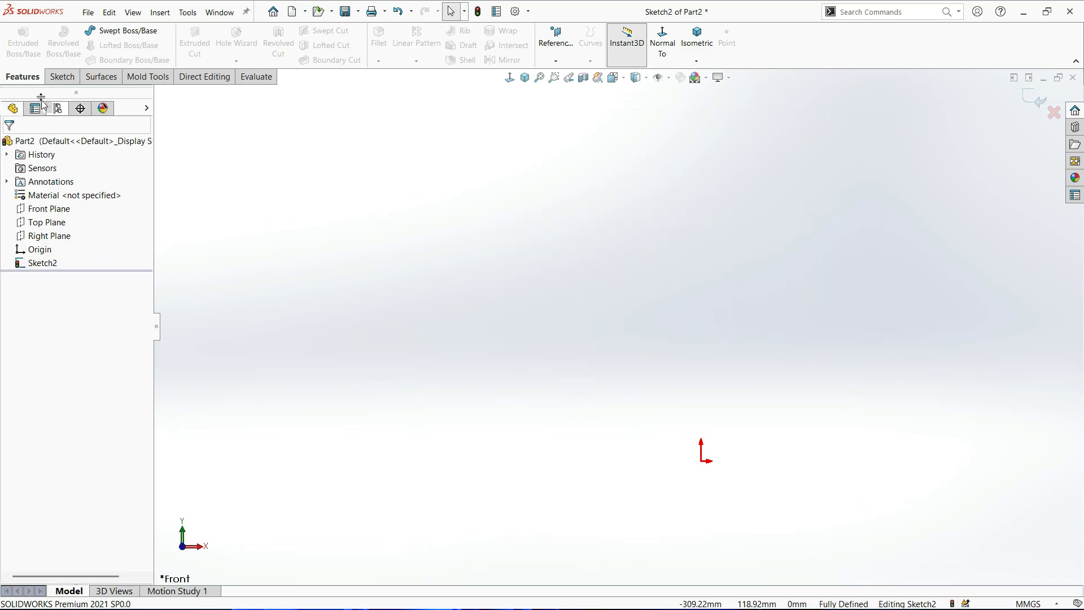
Sketch a corner rectangle about 179 mm wide and 98 mm high above the origin.
click(62, 77)
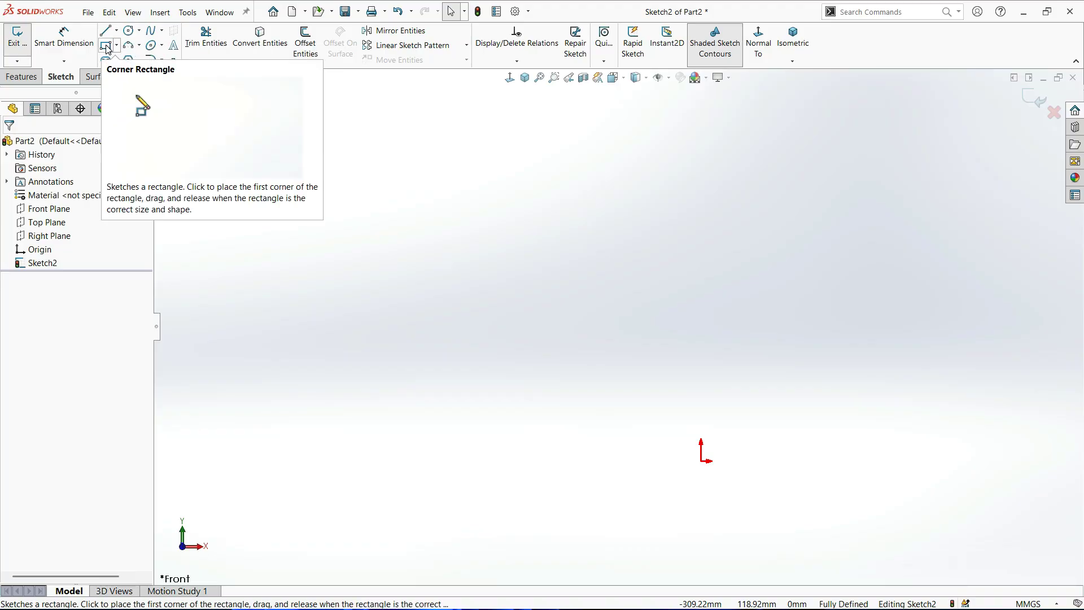
click(117, 47)
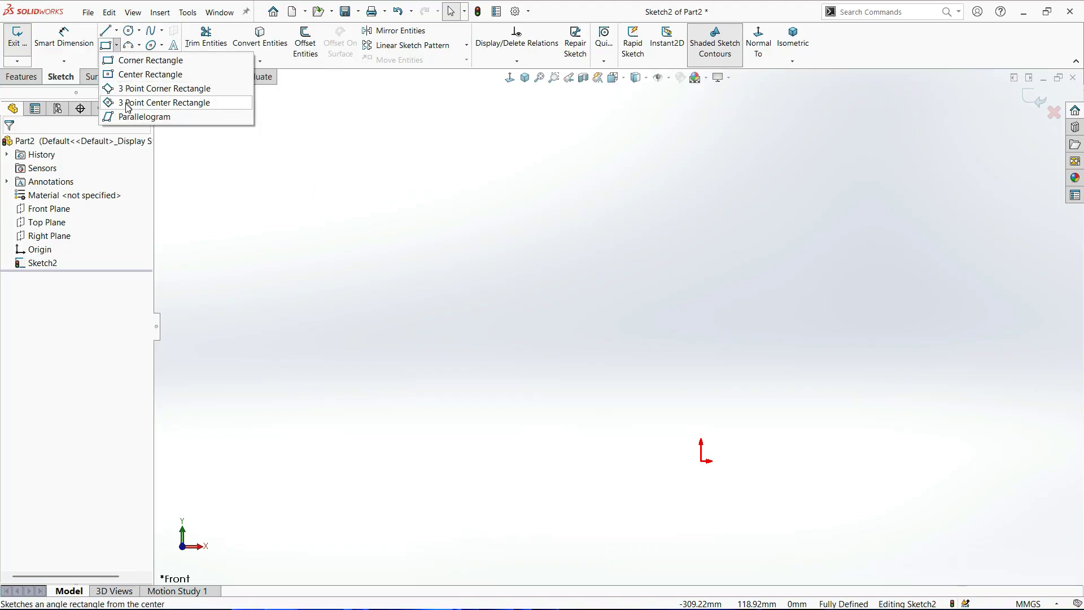
click(130, 60)
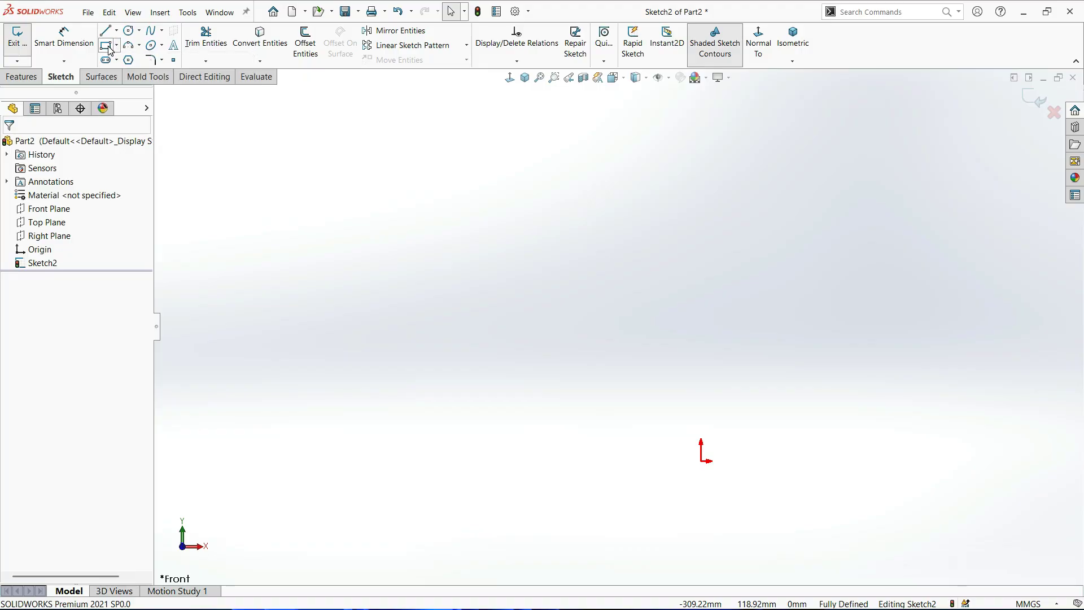
click(519, 255)
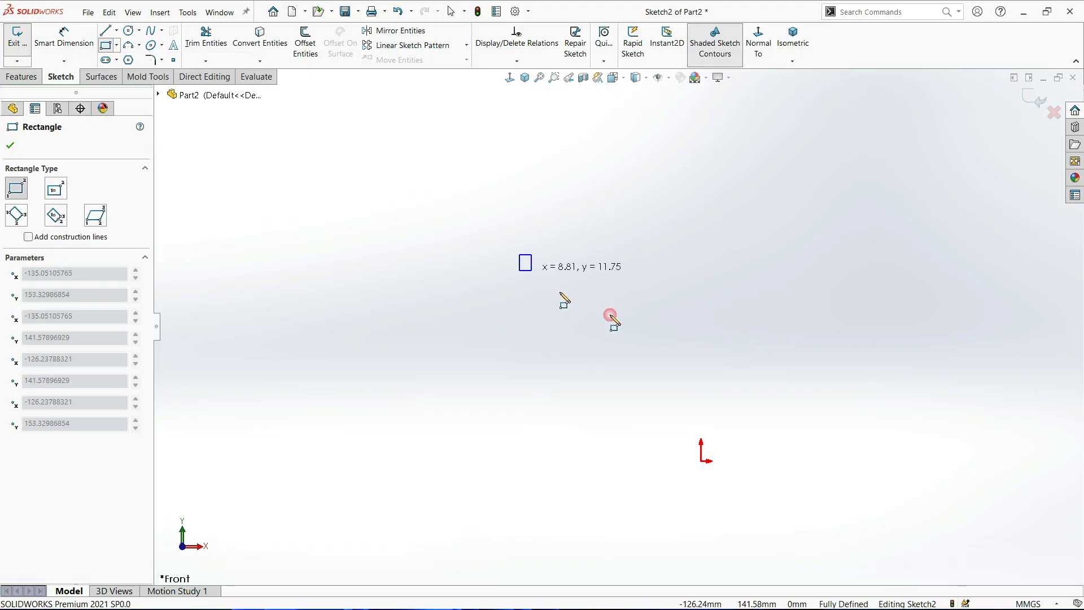
click(842, 373)
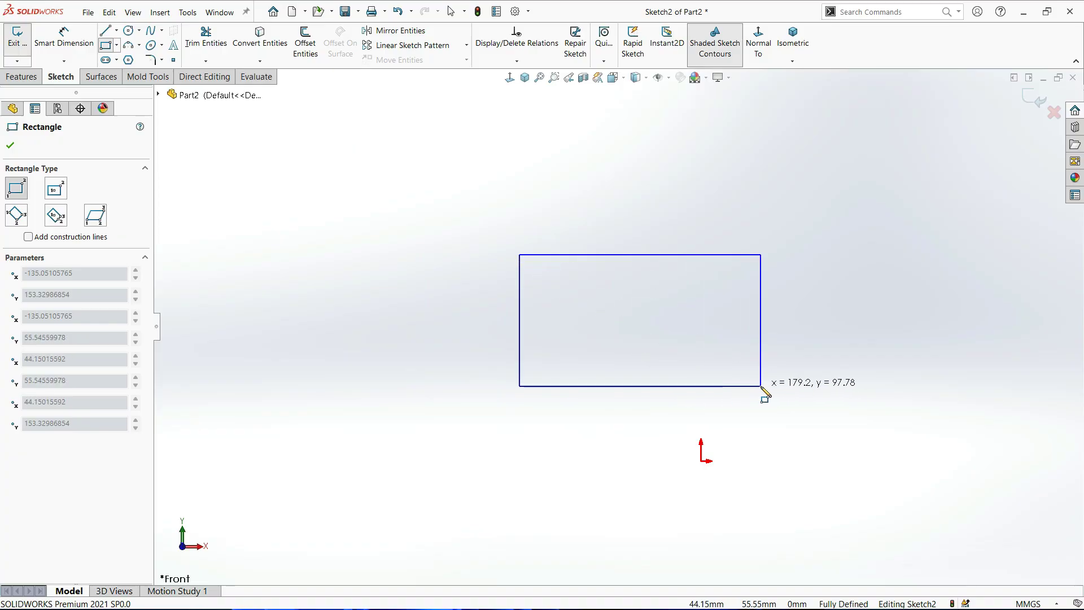
click(761, 387)
key(Escape)
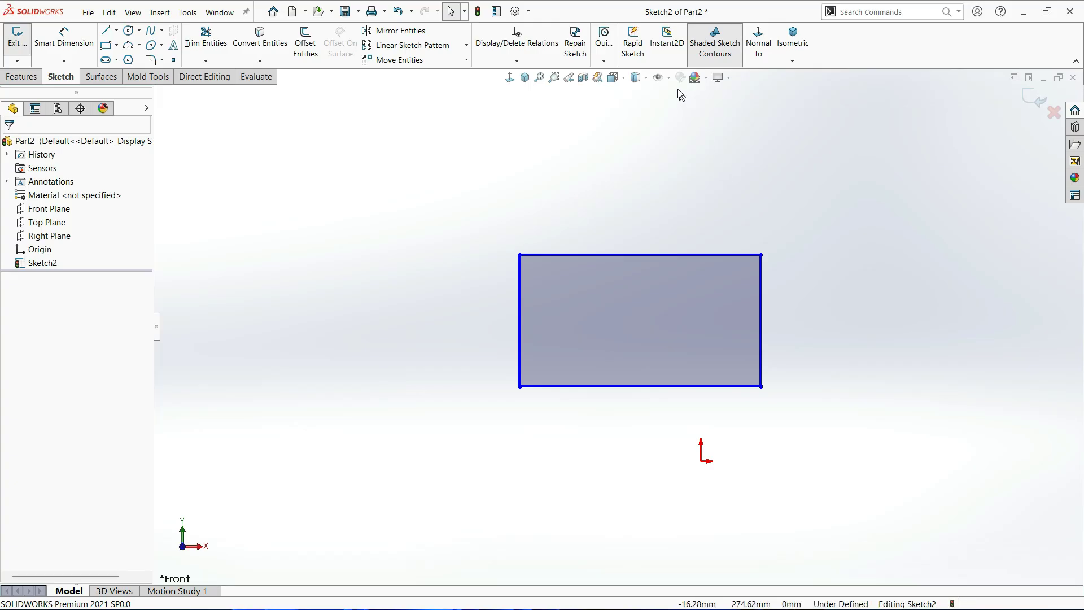
Turn on the display of sketch relations for the rectangle.
scroll(629, 307, down, 2)
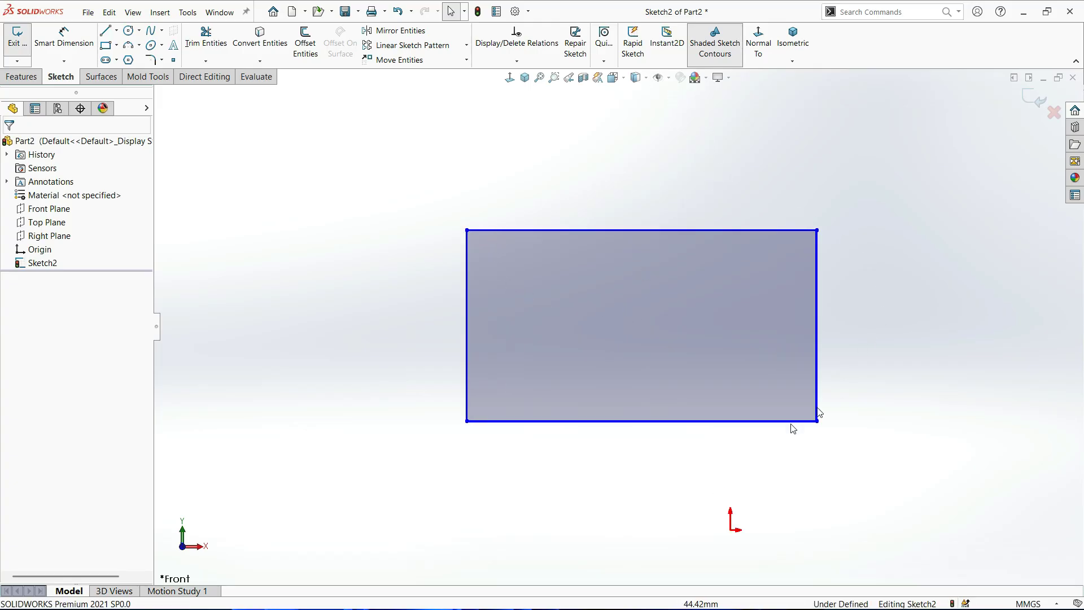
click(671, 83)
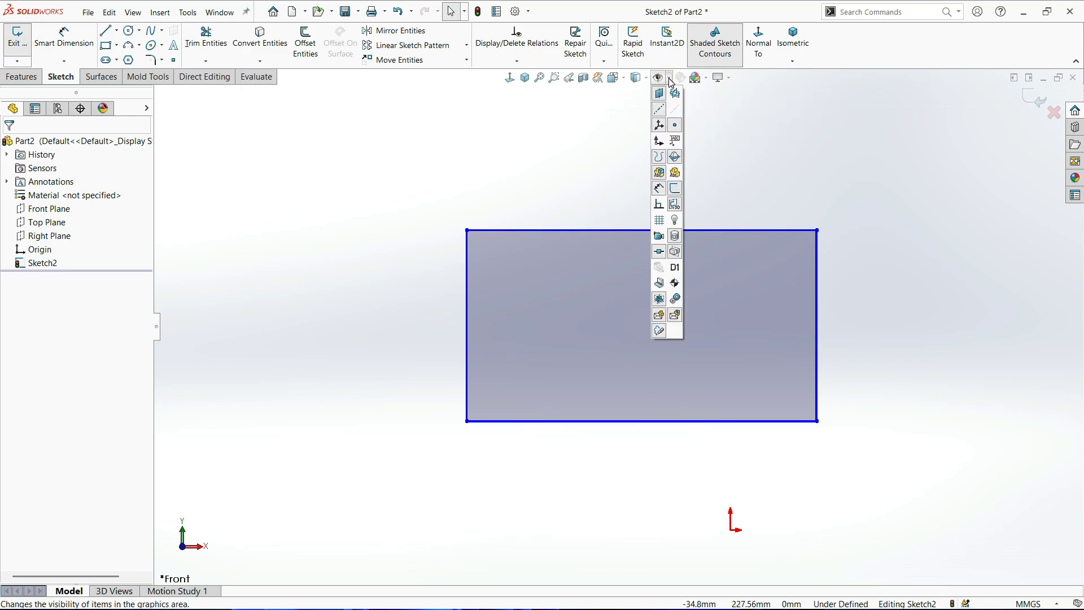
click(659, 207)
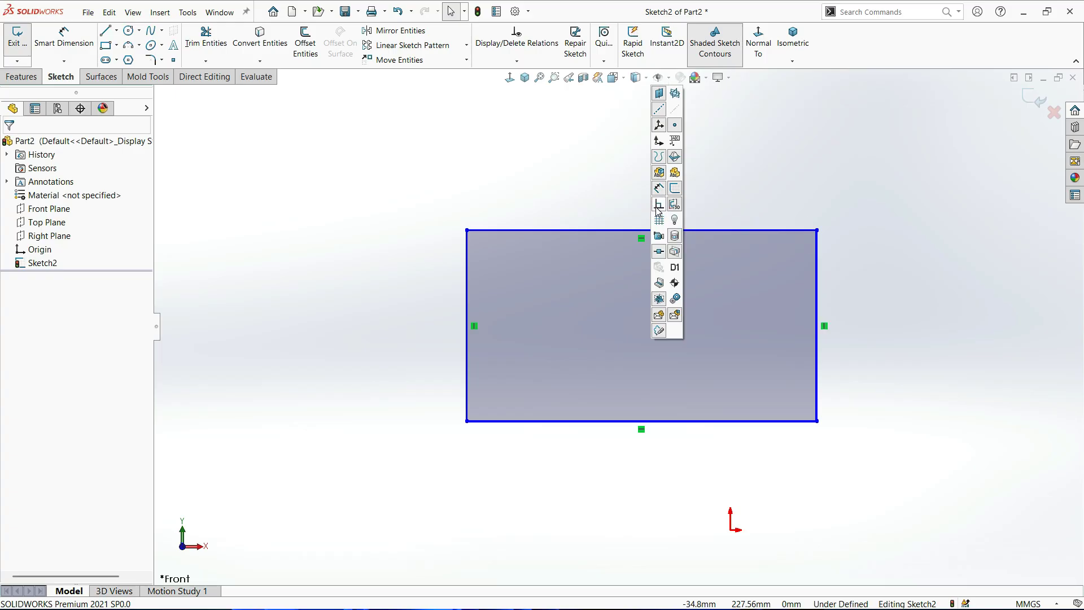
Delete the vertical relation from the rectangle's right edge.
click(826, 327)
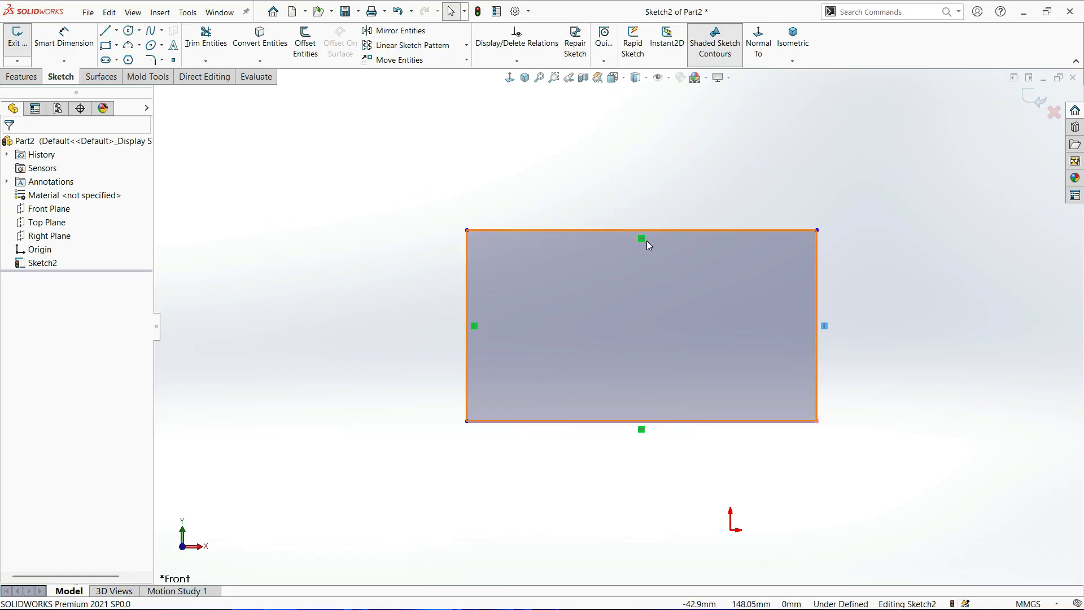
click(664, 179)
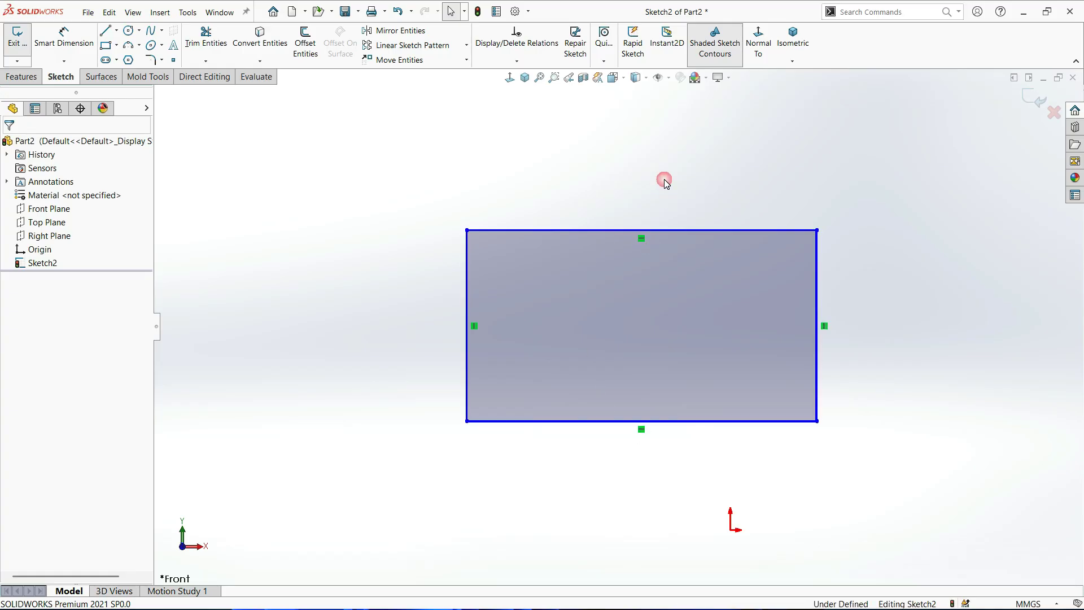
click(825, 327)
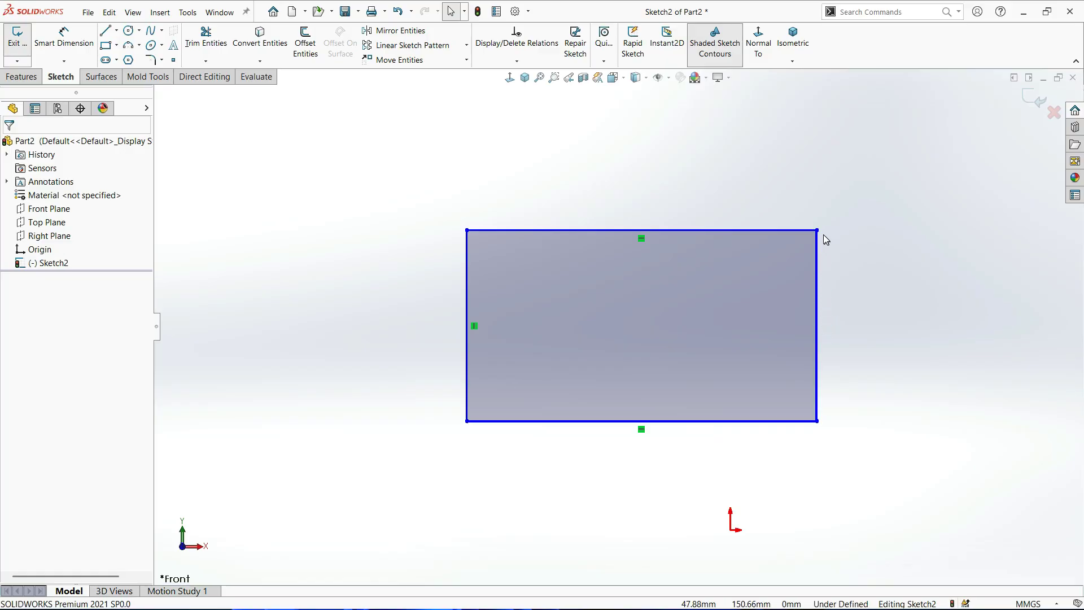
Move the upper right corner outward so the right edge slants, and pull the upper left corner inward and up.
drag(817, 230, 886, 245)
click(886, 307)
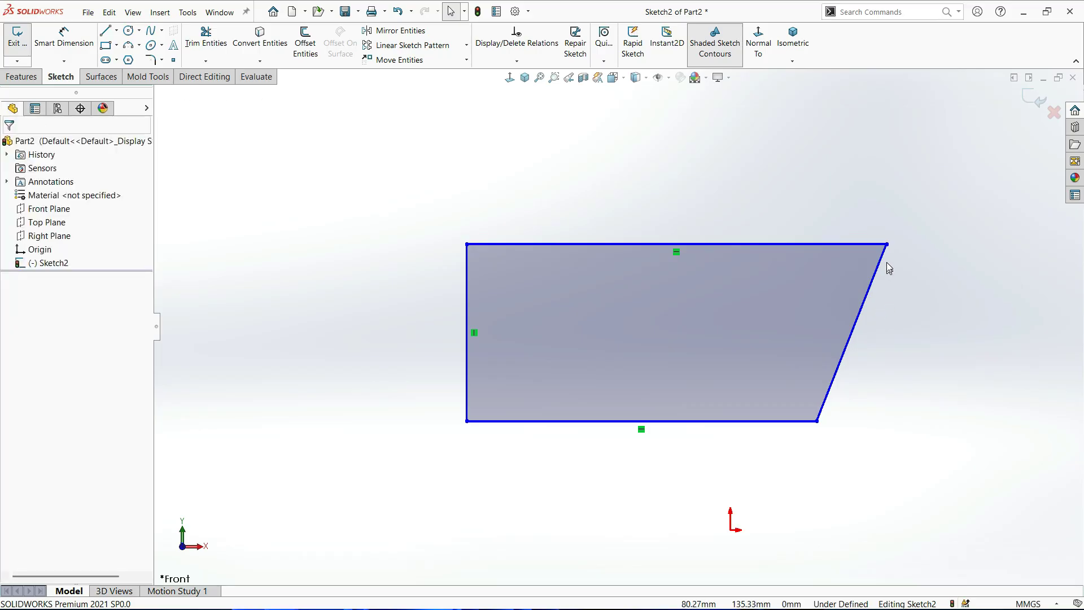
mouse_move(887, 244)
mouse_down()
mouse_move(920, 263)
mouse_move(900, 259)
mouse_up()
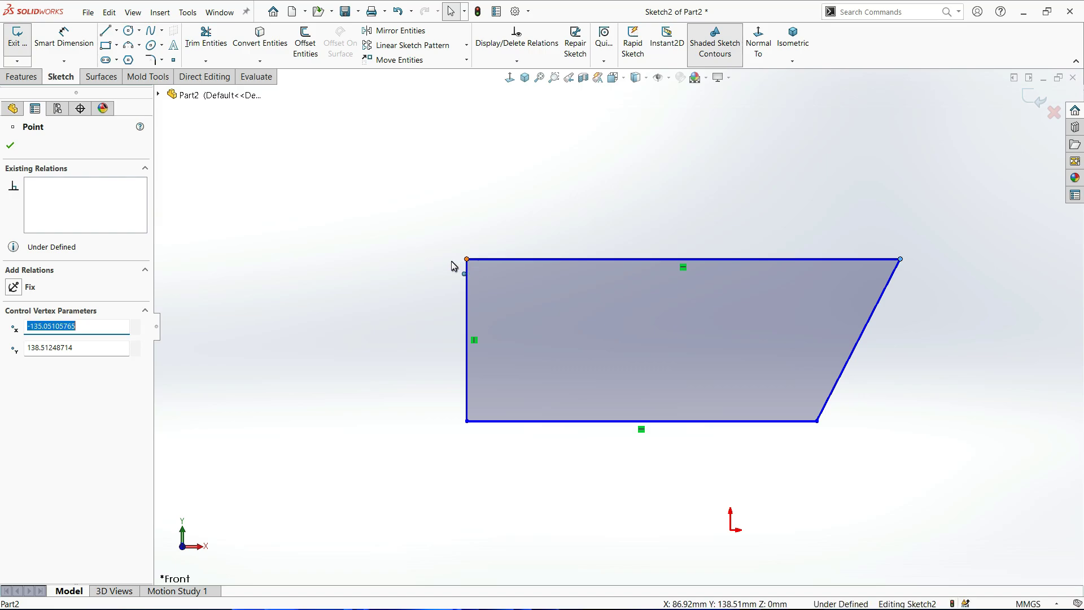
drag(466, 260, 507, 224)
click(387, 259)
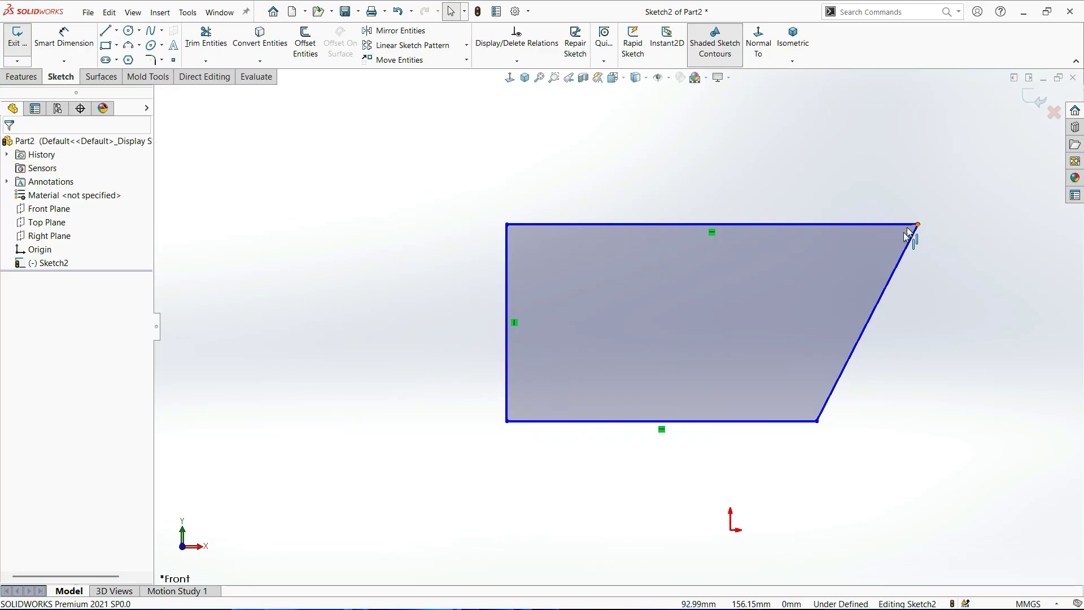
Add a vertical relation to the slanted edge and resize the rectangle by its upper right corner to about 188 by 92 mm.
click(902, 259)
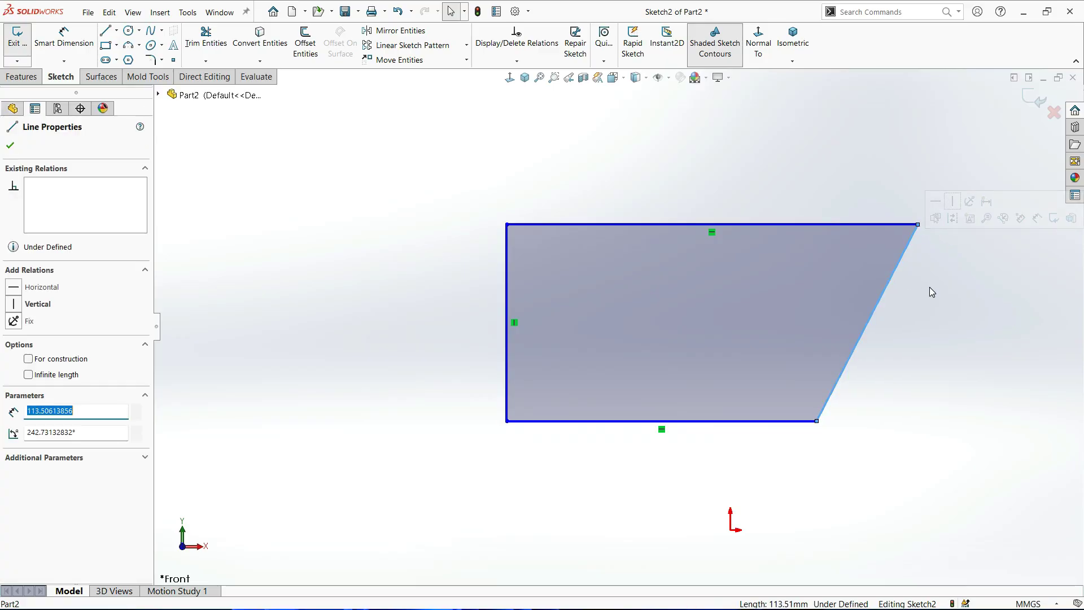
click(952, 202)
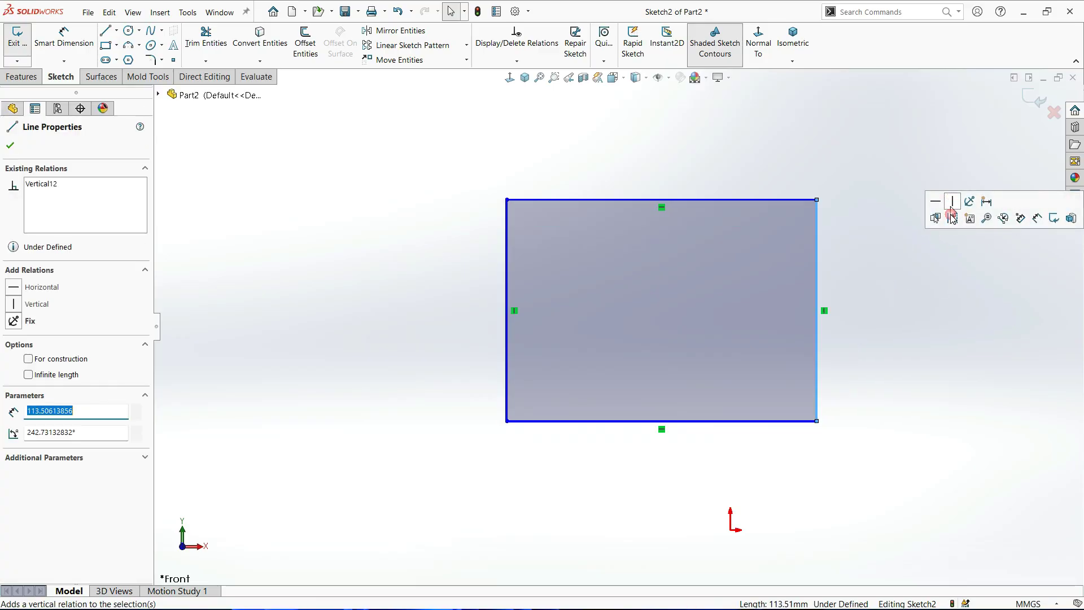
key(Escape)
drag(814, 205, 880, 250)
click(909, 274)
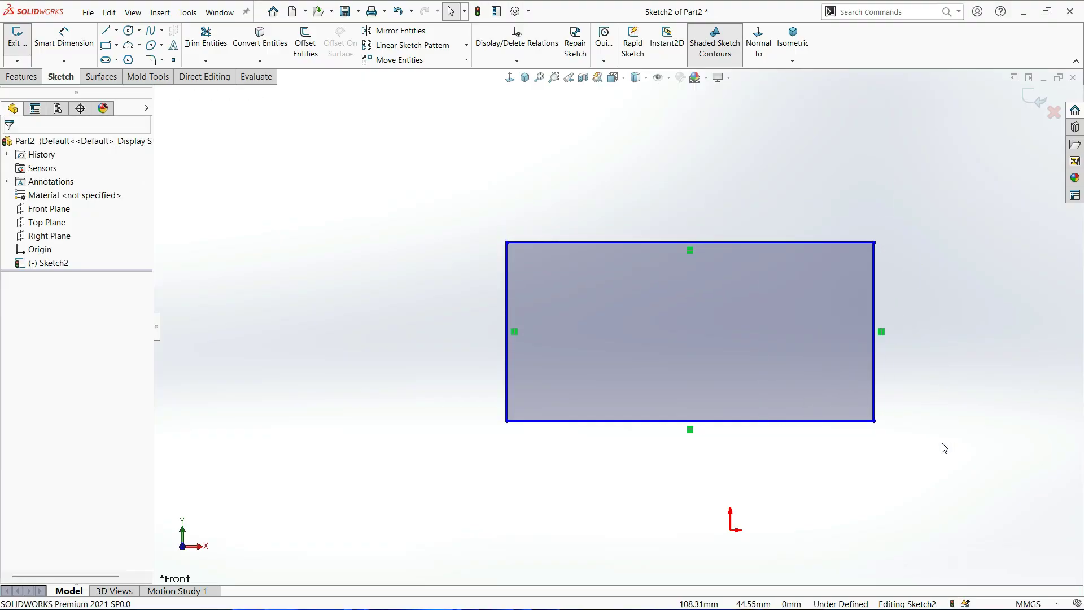
Dimension the rectangle's top edge with Smart Dimension and set its length to 100 mm.
right_drag(945, 447, 951, 266)
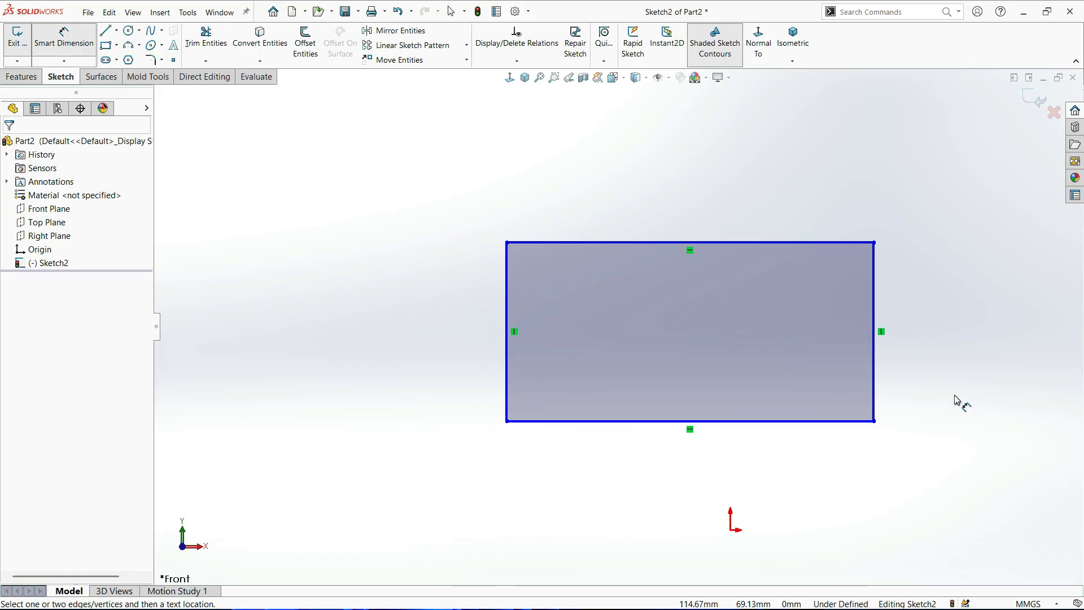
click(759, 243)
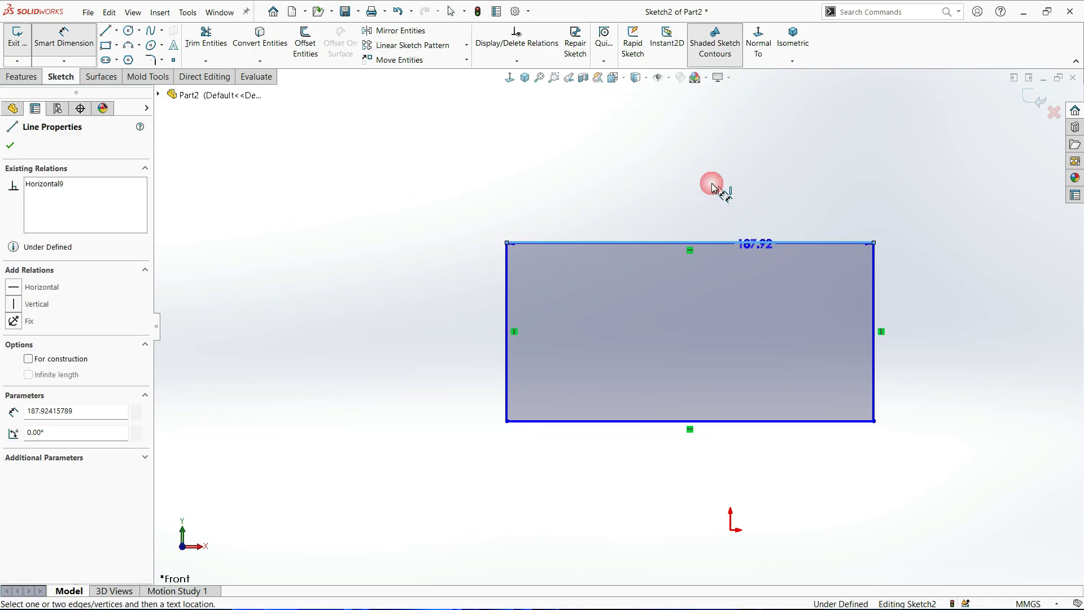
click(693, 182)
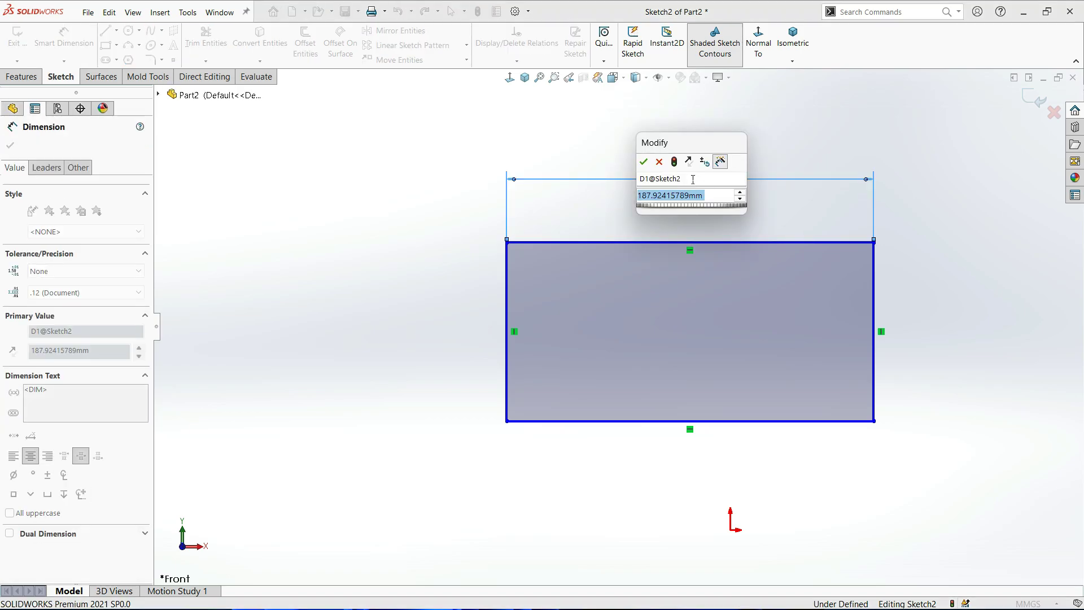
text(60)
key(Return)
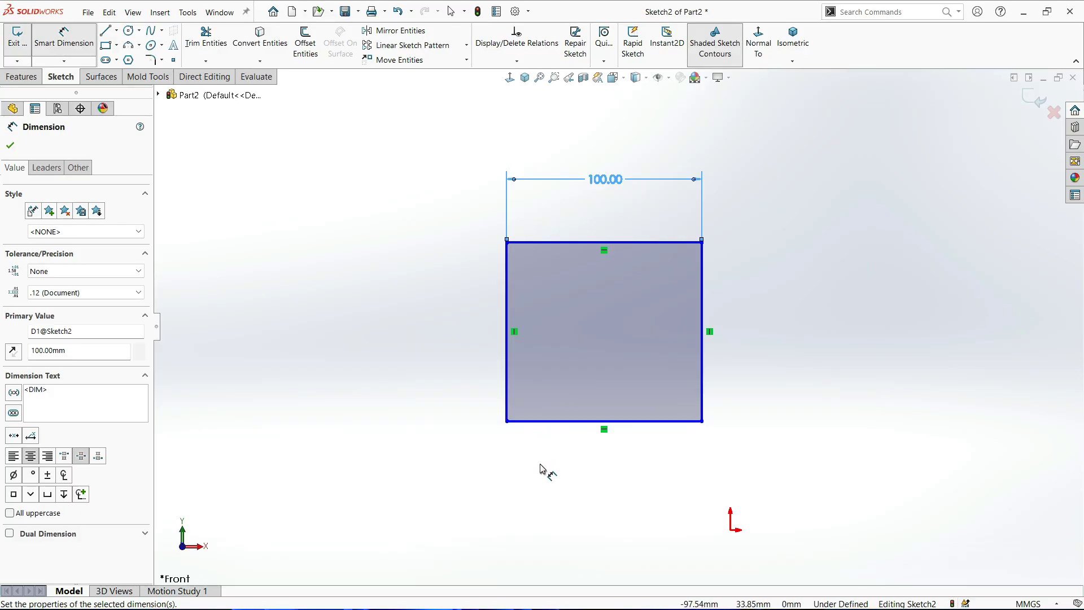
Try to add a second width dimension on the rectangle's bottom edge, and discard it.
click(538, 421)
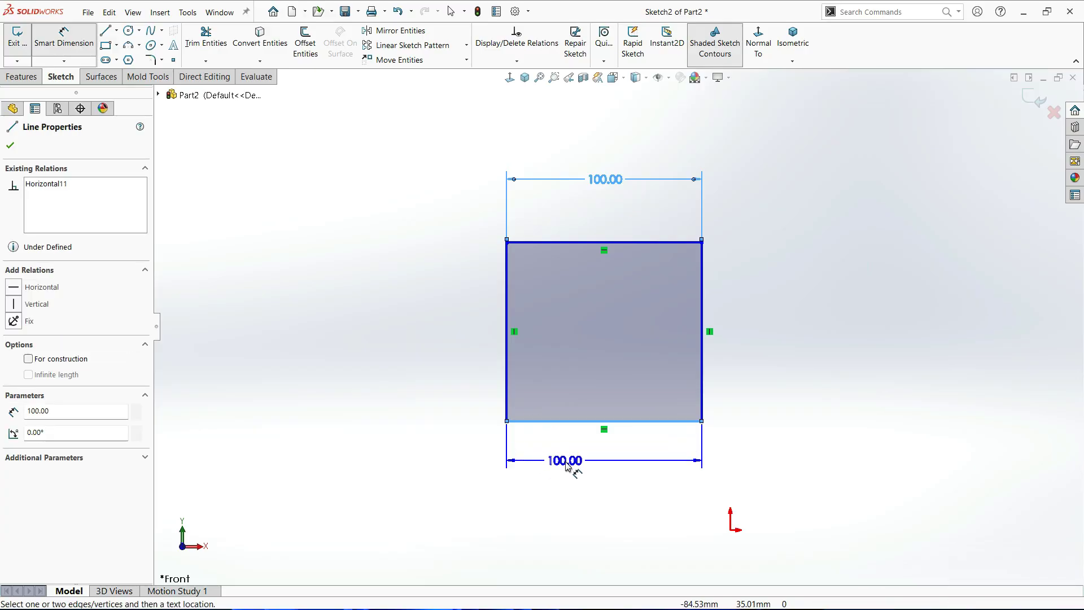
click(568, 465)
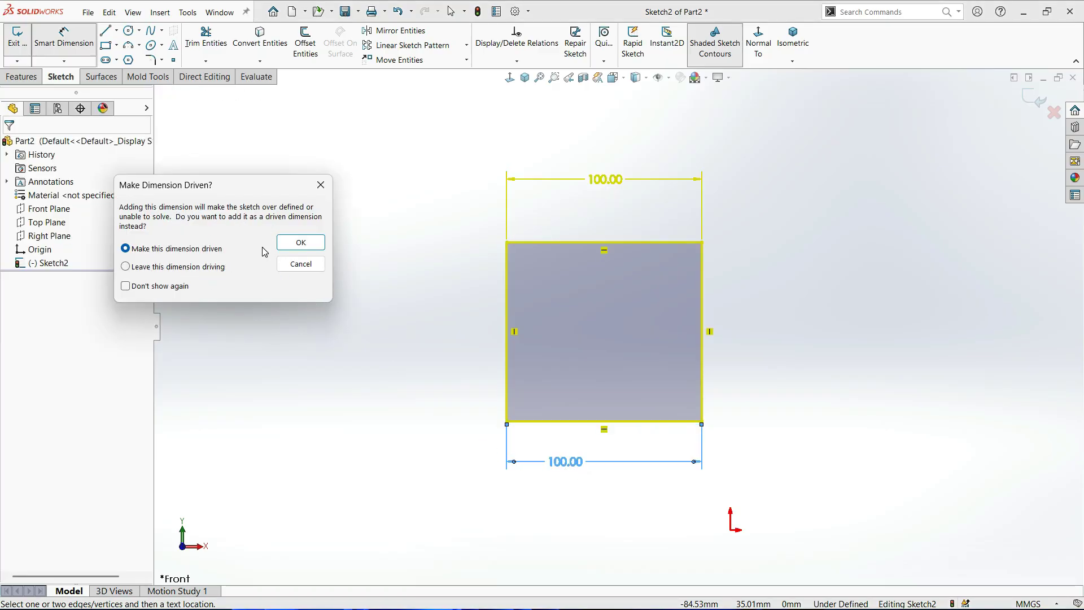
click(318, 188)
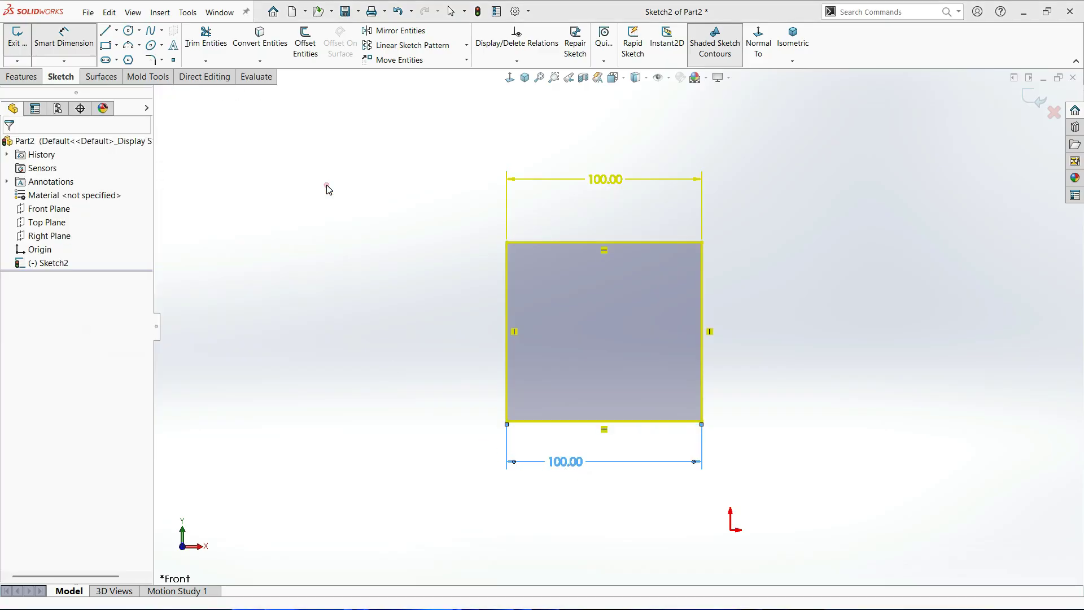
Dimension the rectangle's right edge and set its length to 150 mm.
click(703, 279)
click(767, 315)
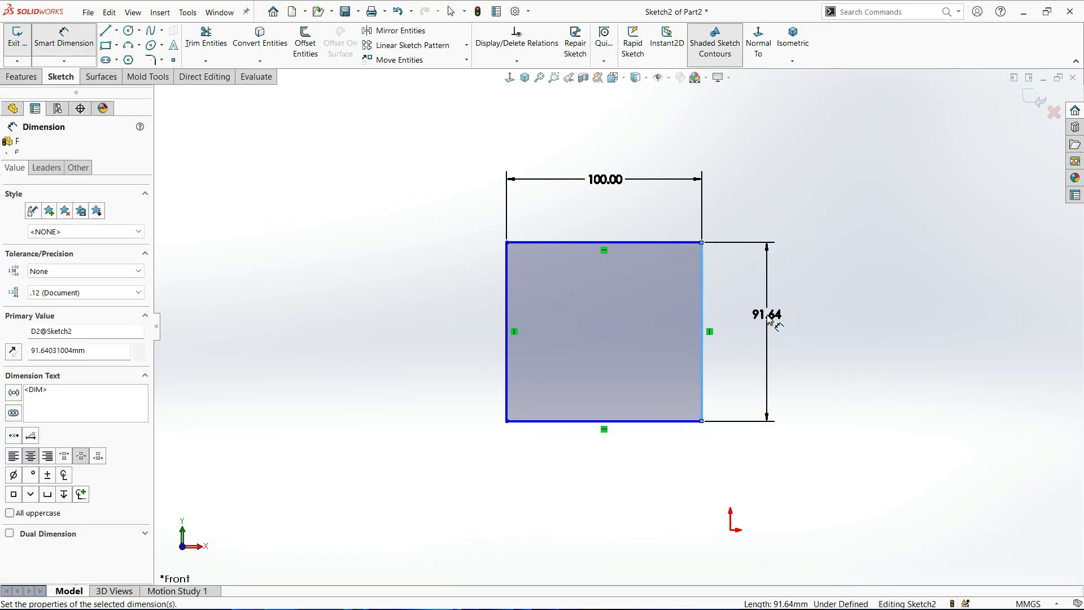
key(Return)
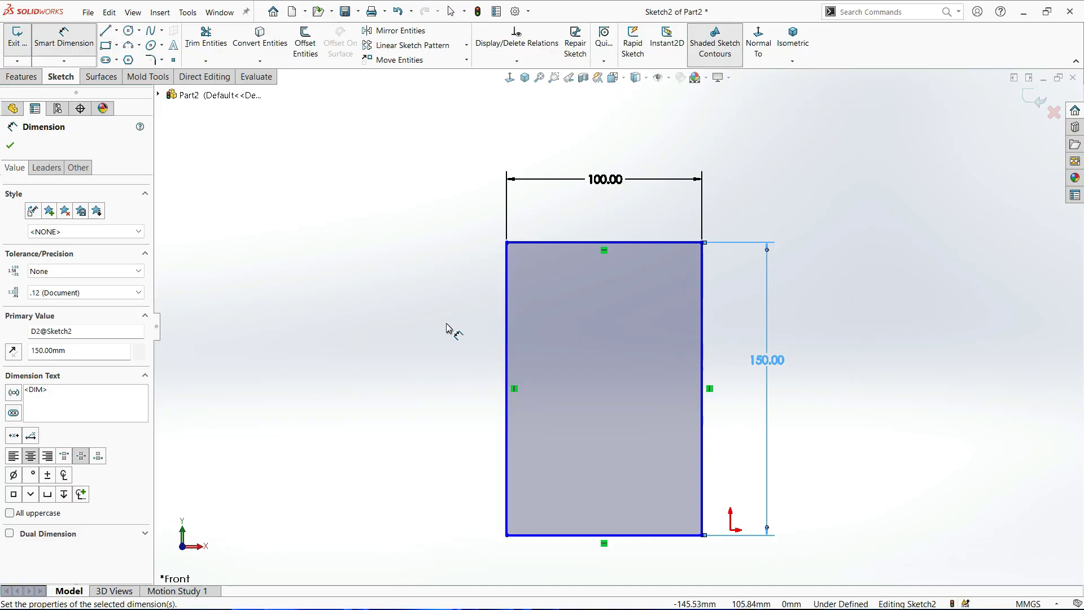
Try to add a second height dimension on the rectangle's left edge, and discard it.
click(507, 328)
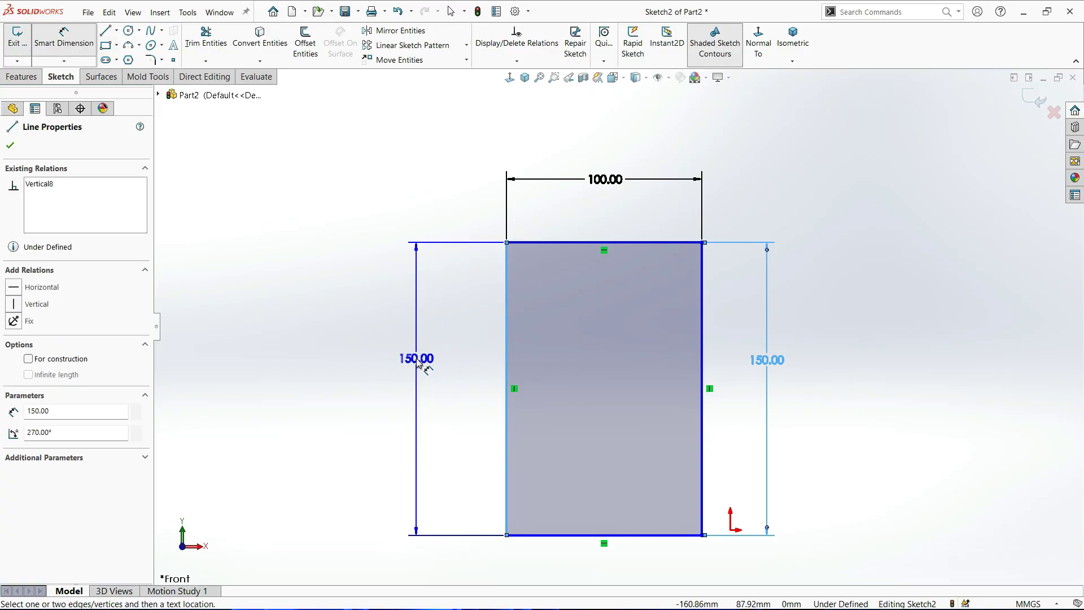
key(Escape)
key(z)
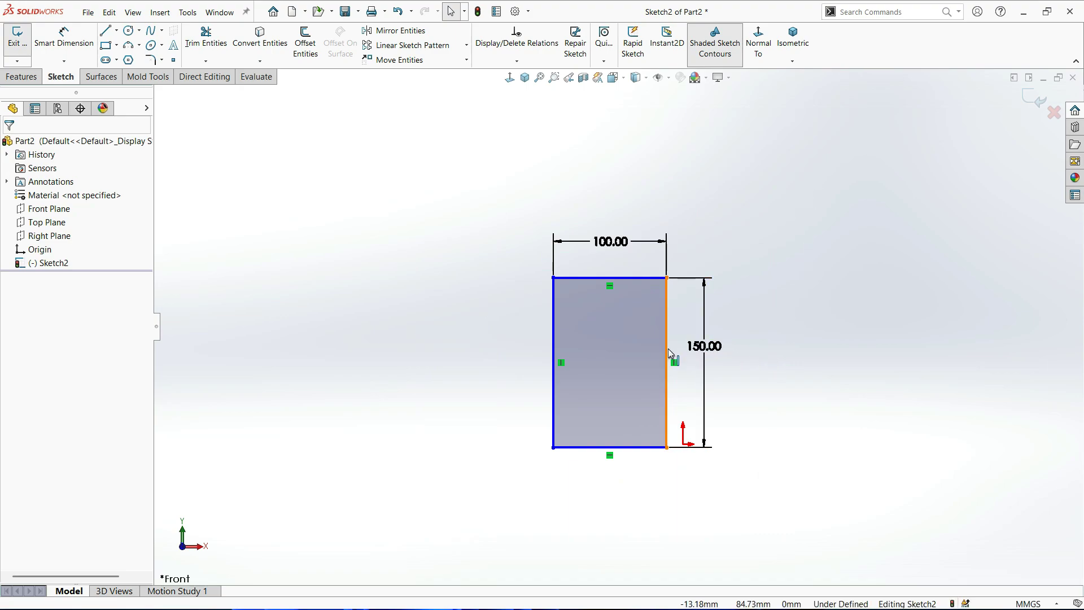
Delete the whole rectangle together with its width and height dimensions.
scroll(672, 354, up, 3)
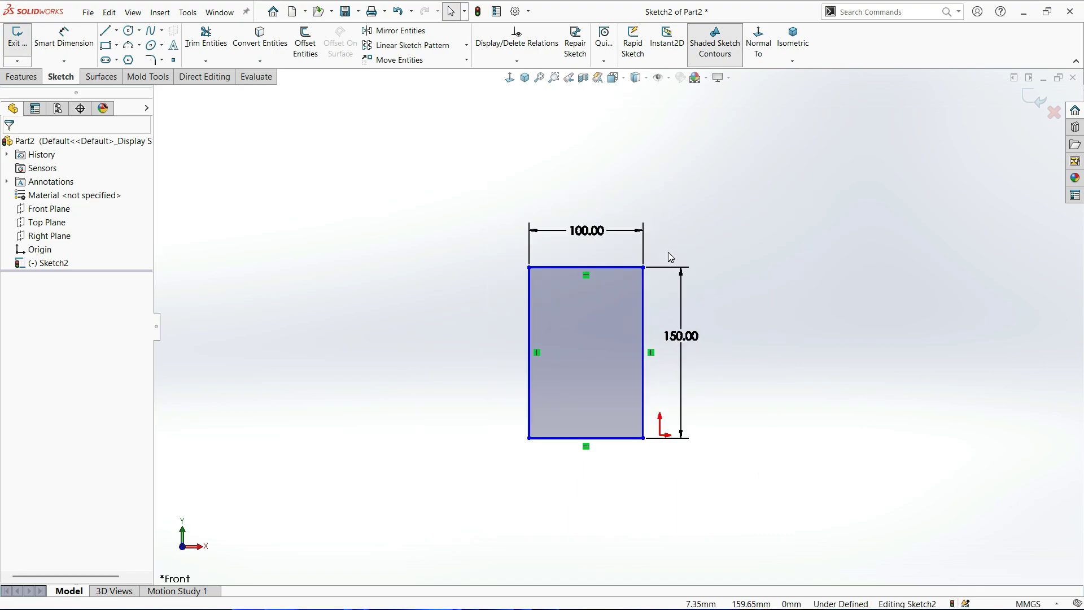
scroll(624, 458, up, 1)
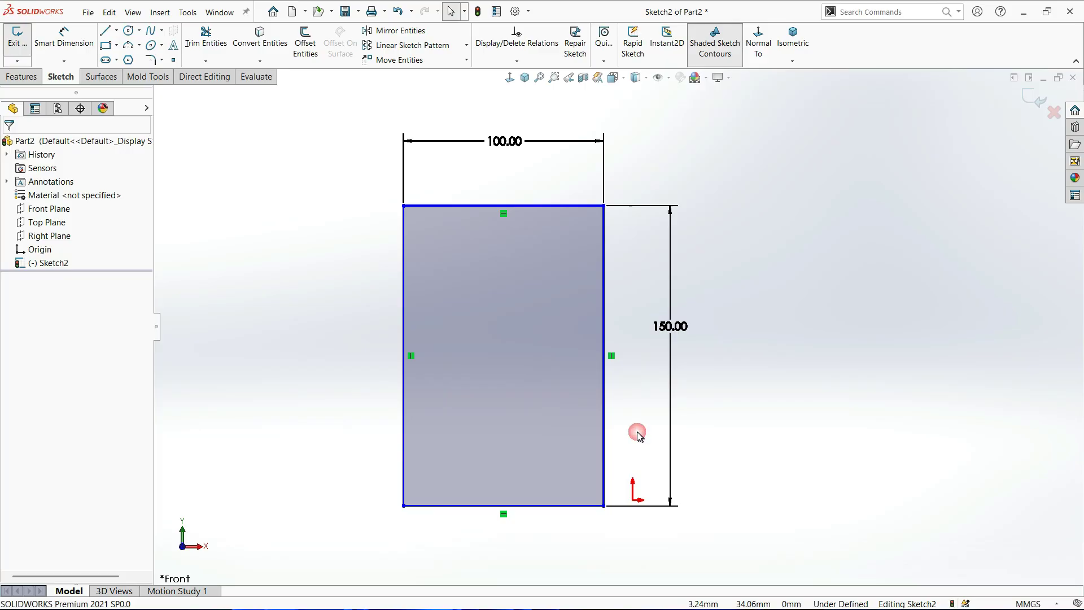
scroll(621, 329, down, 2)
scroll(604, 368, up, 1)
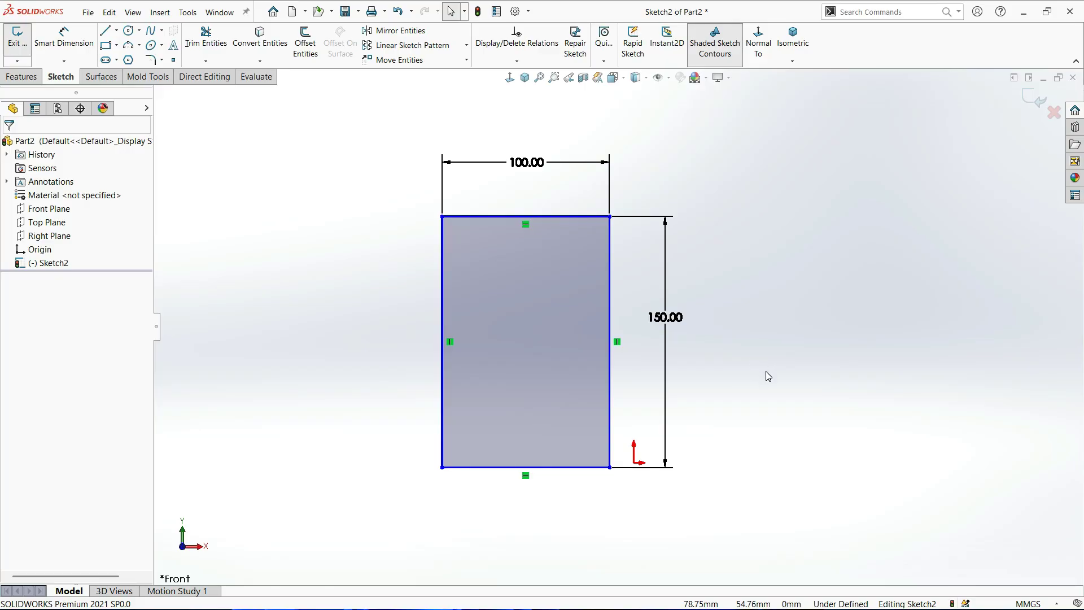
right_drag(767, 372, 774, 324)
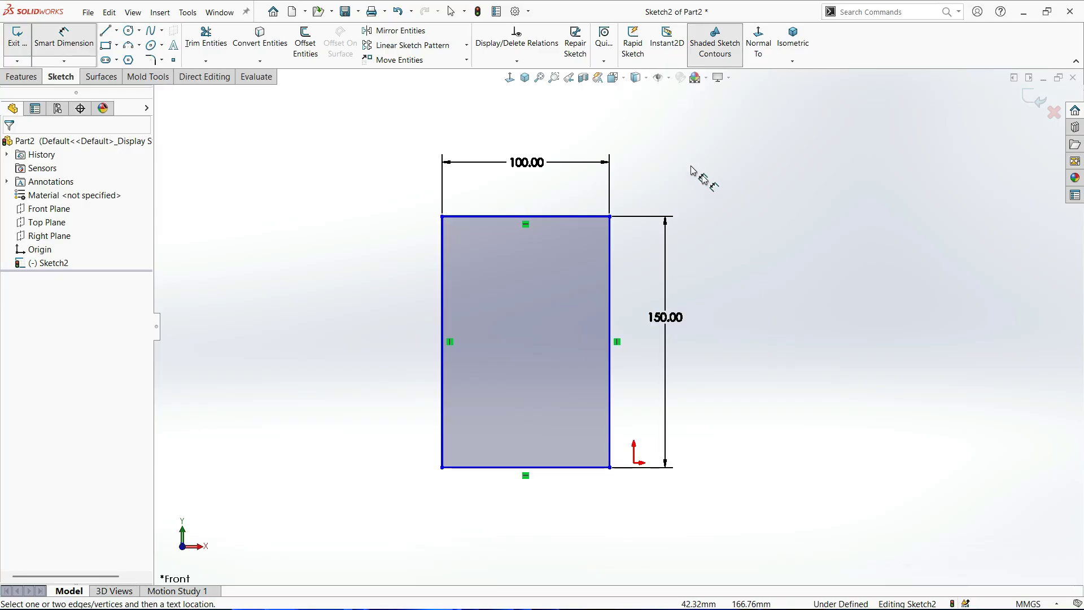
key(Escape)
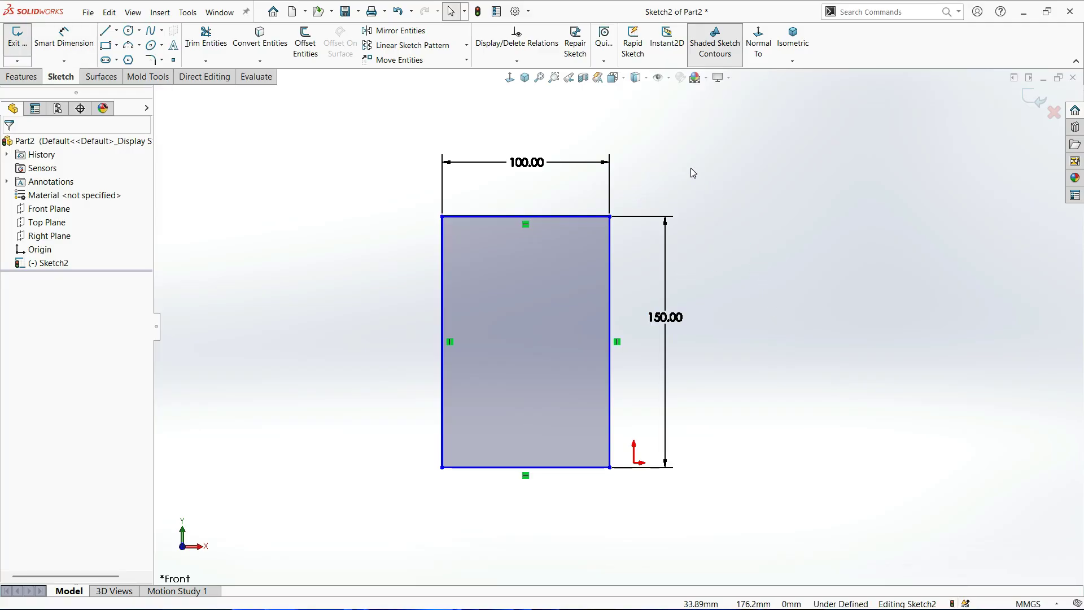
mouse_move(768, 126)
mouse_down()
mouse_move(689, 181)
mouse_move(354, 484)
mouse_move(356, 501)
mouse_up()
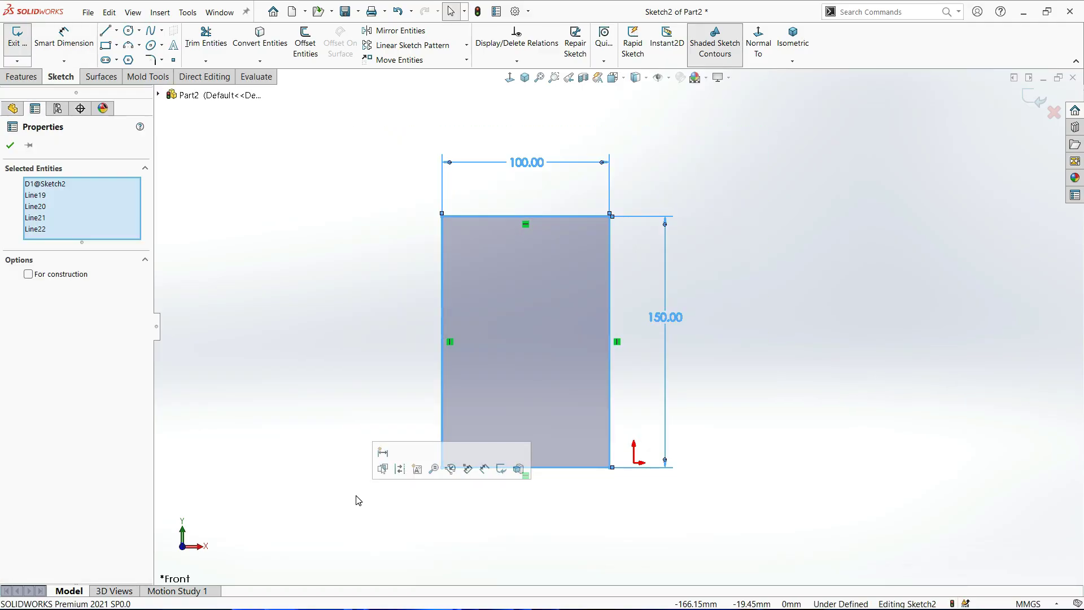
key(Delete)
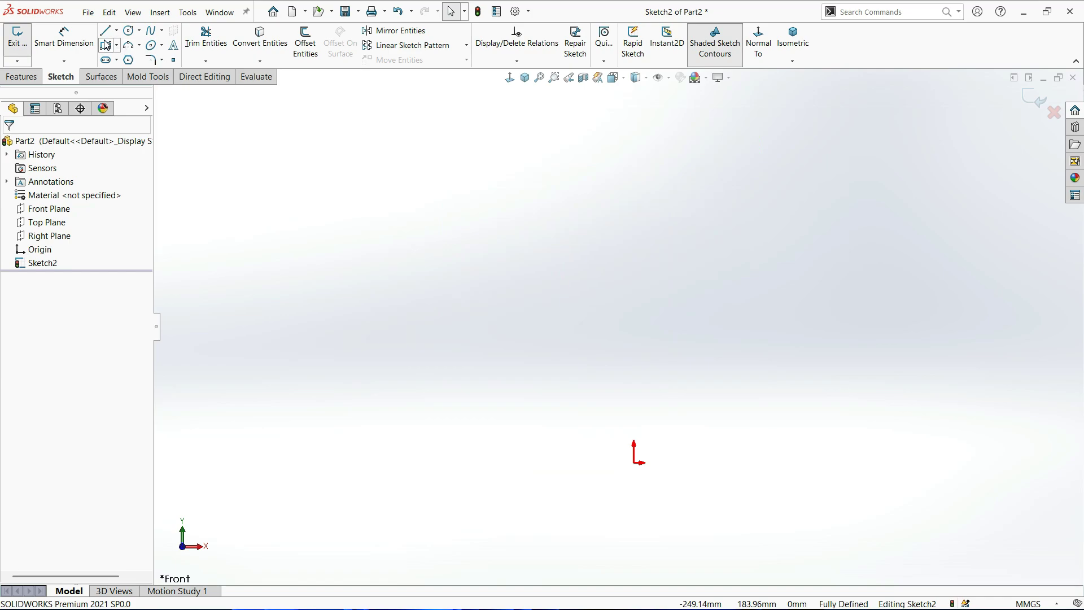
Sketch a center rectangle about 185 by 153 mm above the origin, with construction diagonals from its corners.
click(106, 45)
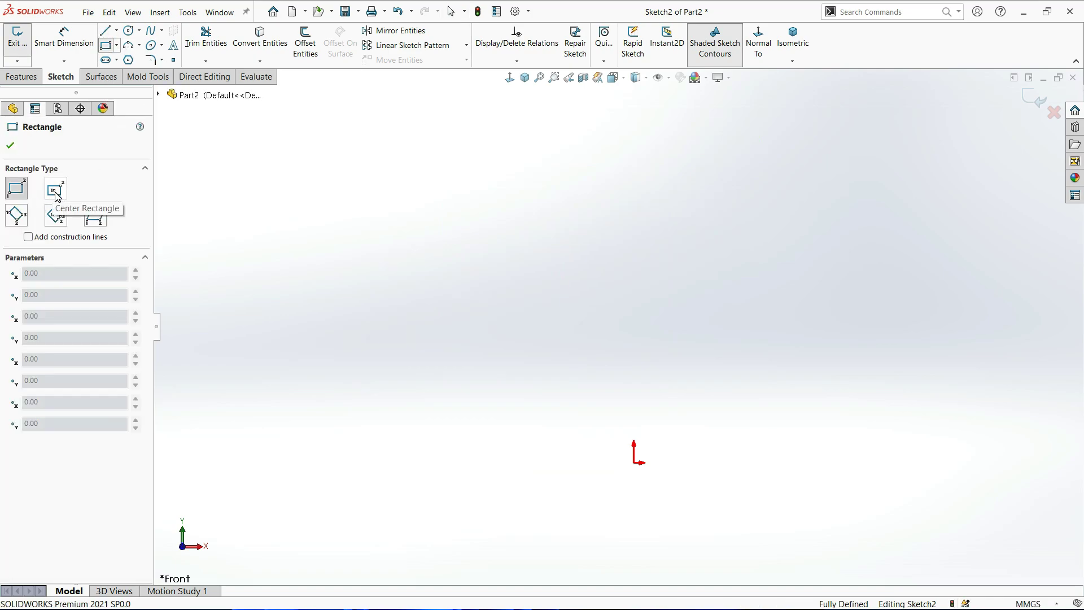
click(56, 192)
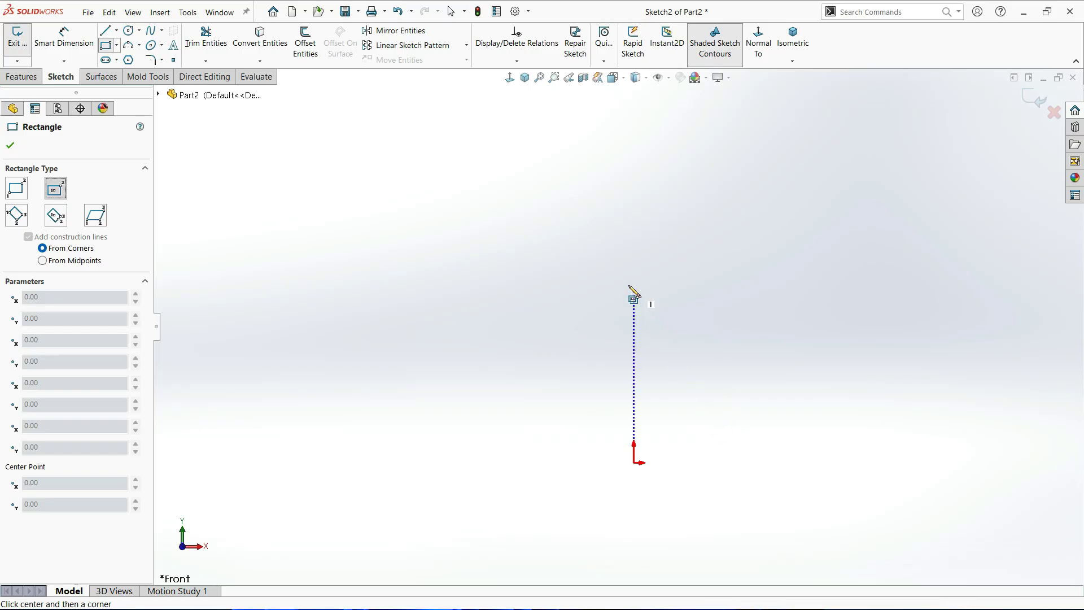
click(622, 275)
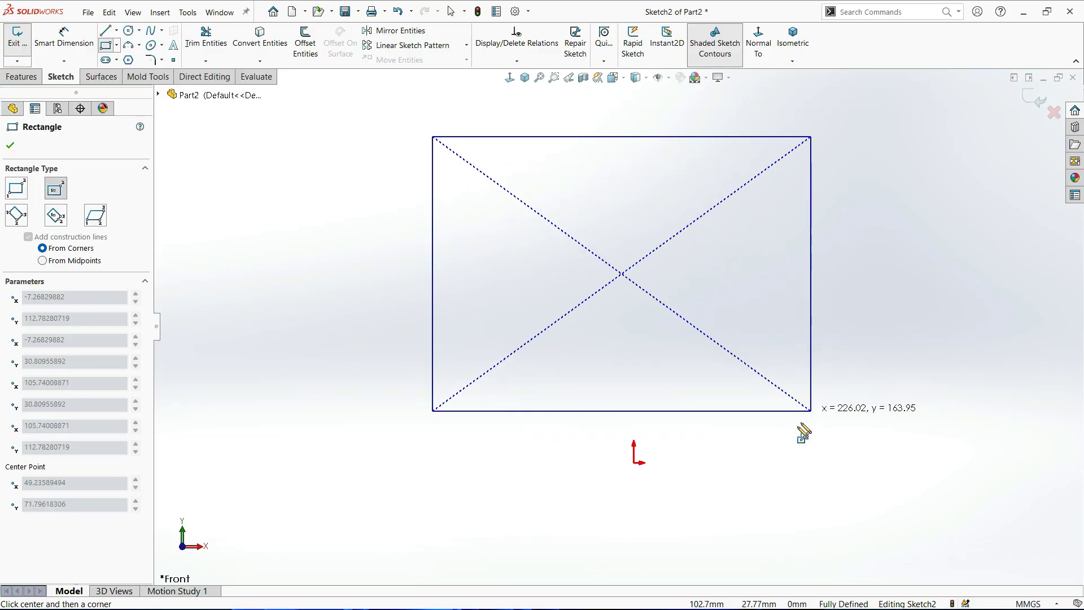
click(778, 403)
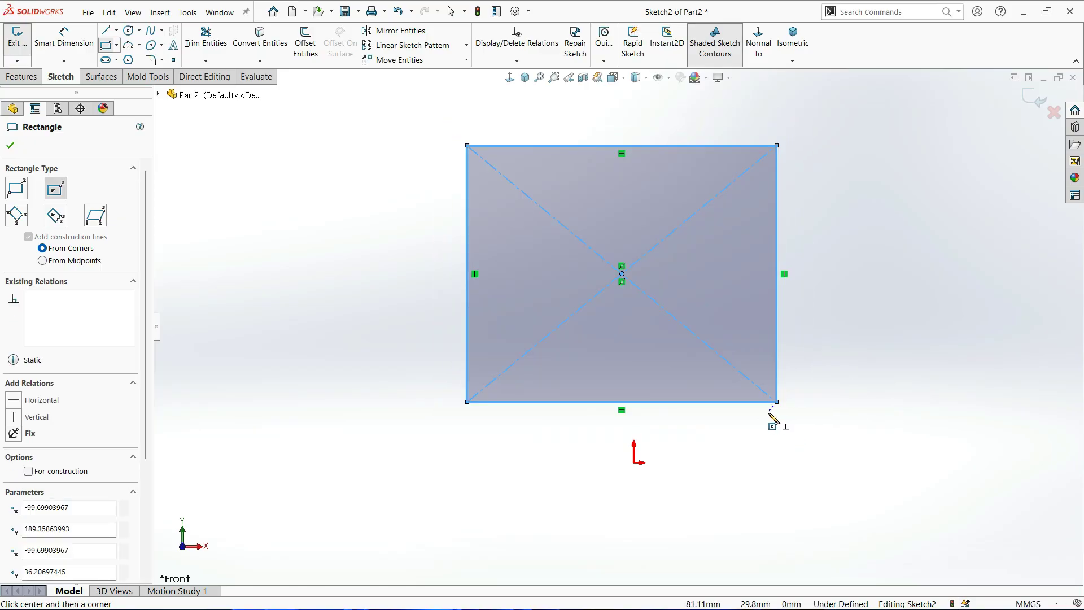
key(Escape)
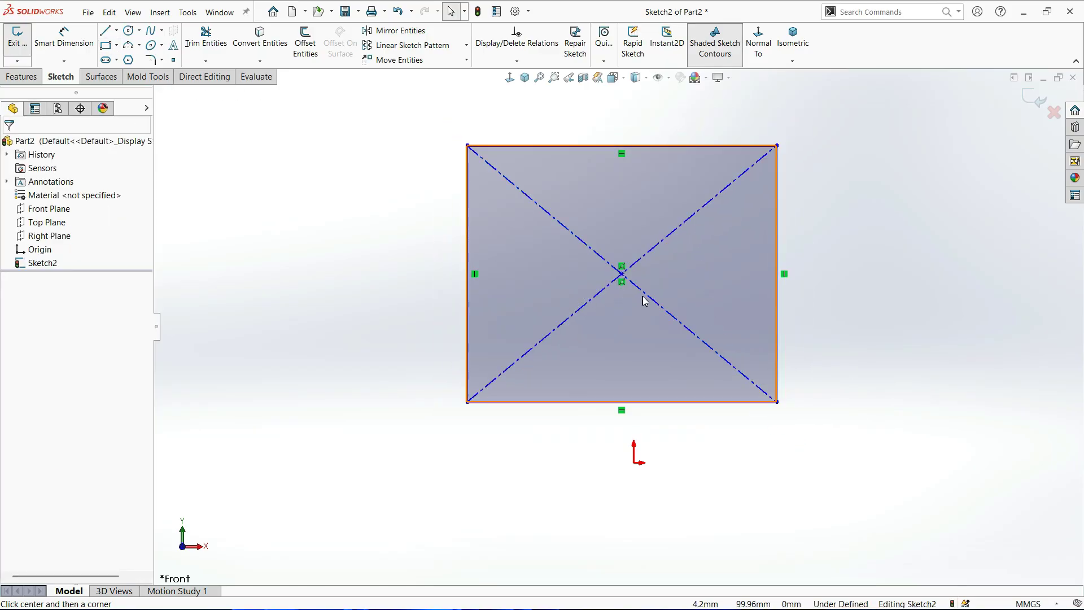
Sketch a corner rectangle about 82 by 84 mm to the right of the center rectangle.
click(105, 46)
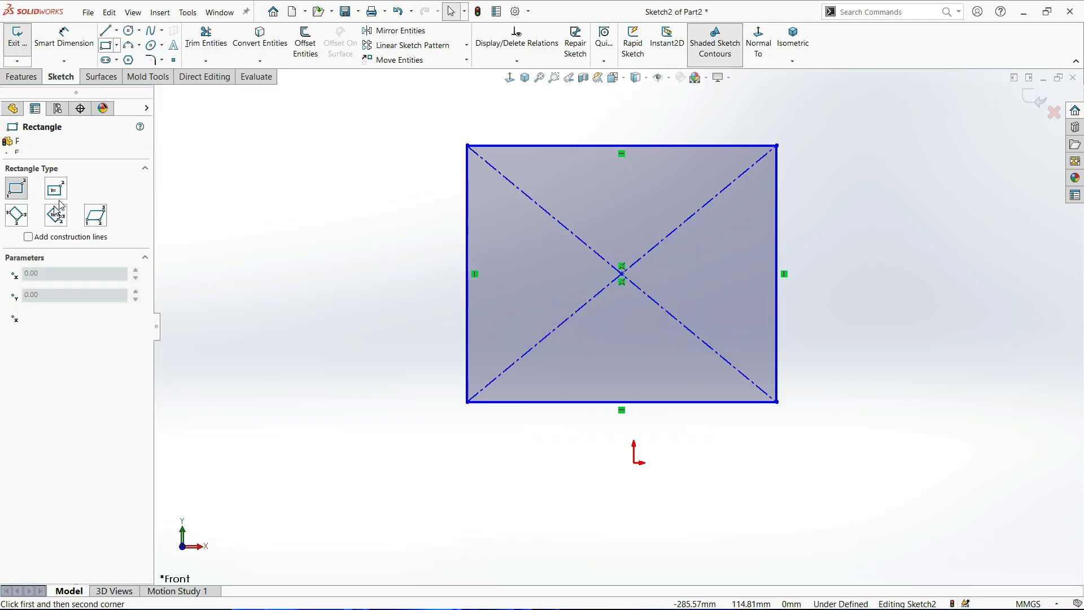
click(892, 214)
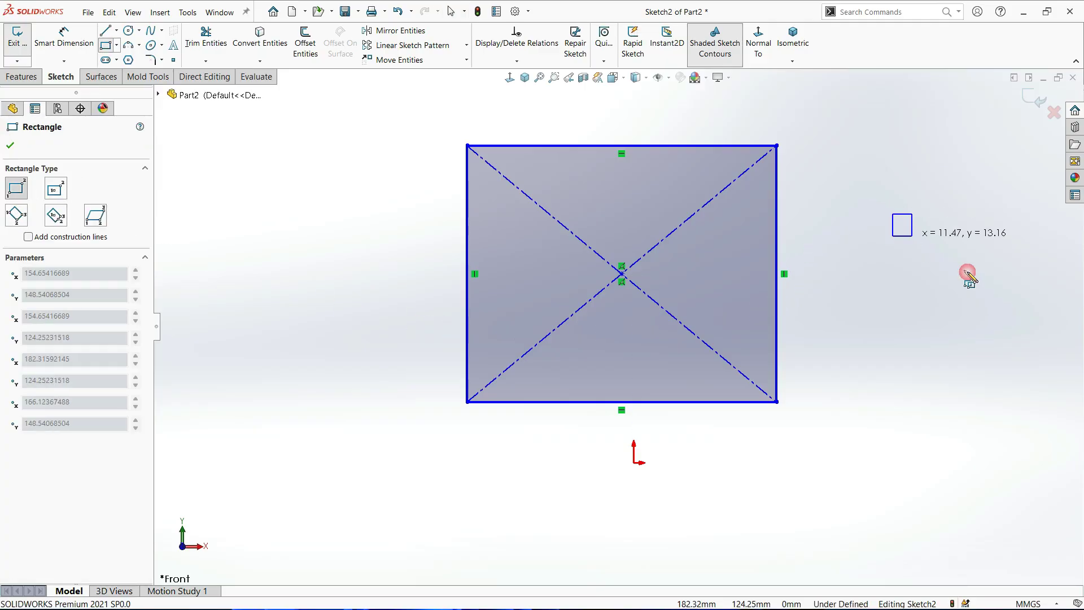
click(1031, 354)
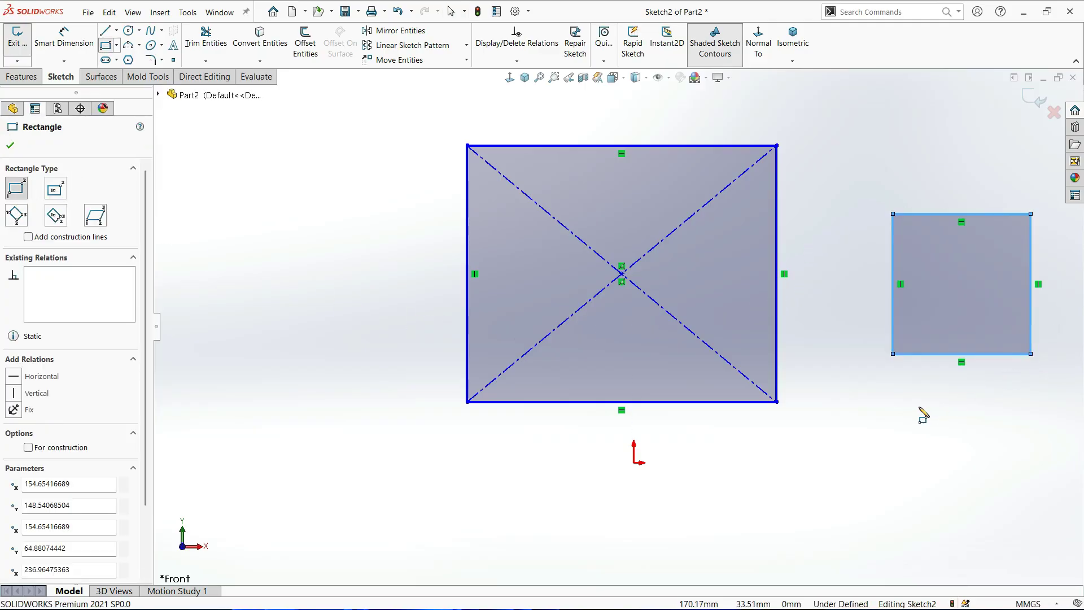
key(Escape)
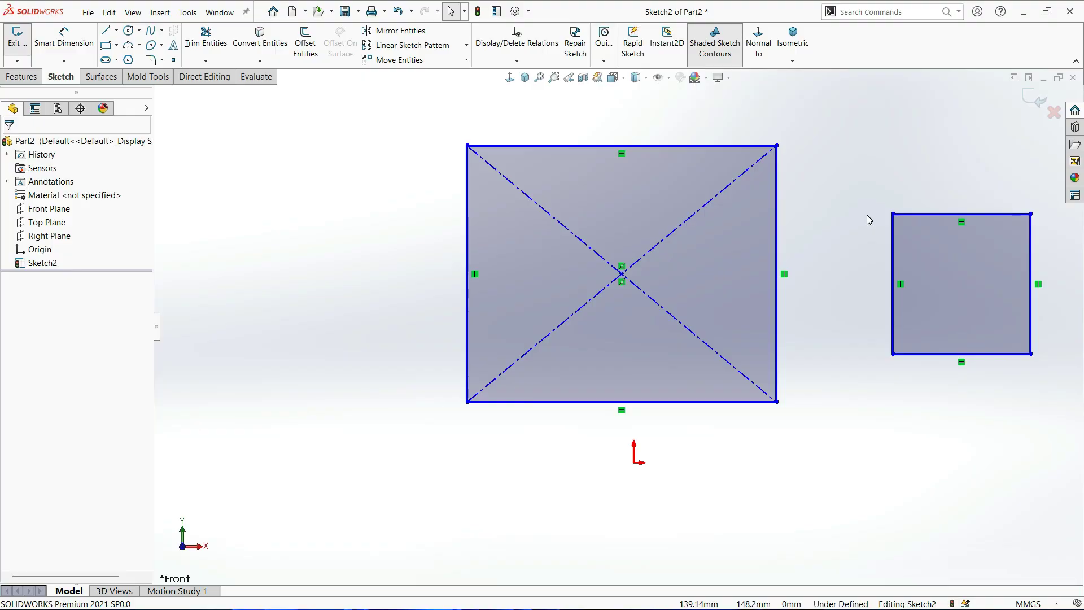
Delete the center rectangle and the corner rectangle, including the leftover bottom edge line.
click(672, 234)
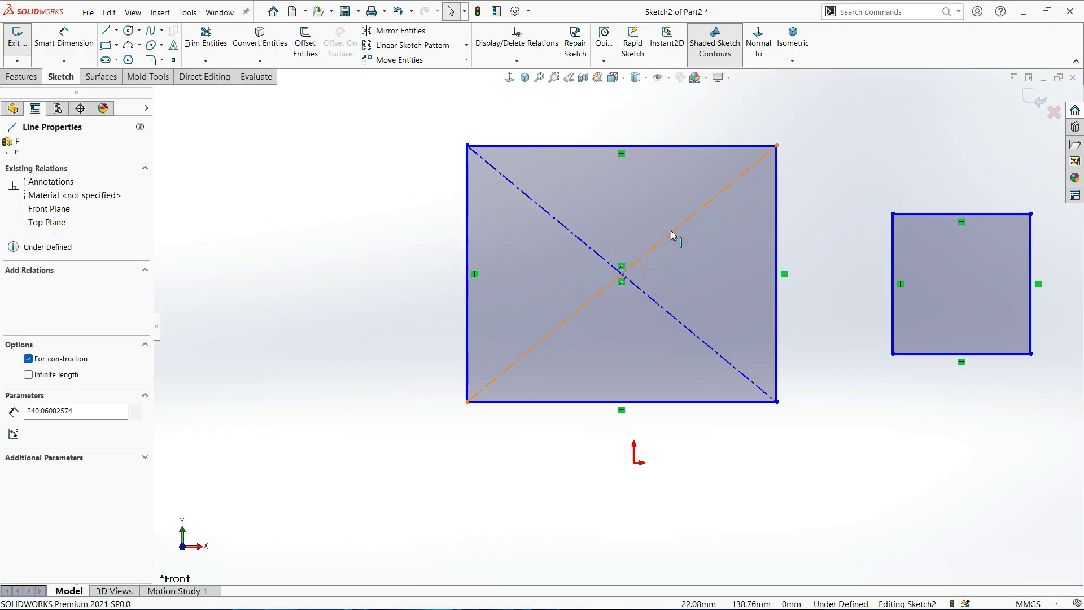
click(834, 294)
drag(1055, 397, 387, 138)
key(Delete)
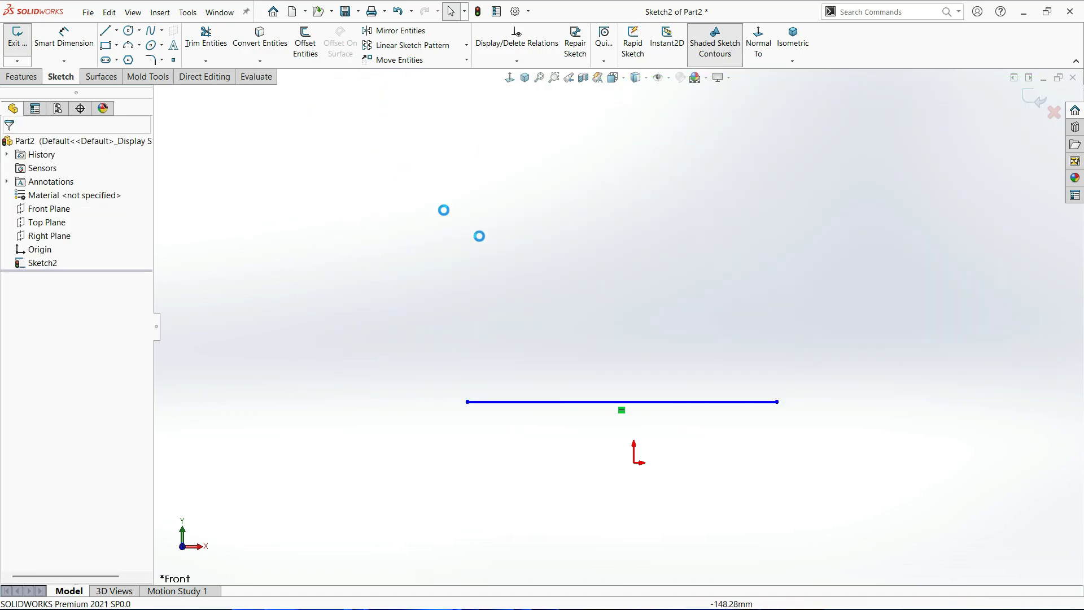
drag(381, 310, 982, 467)
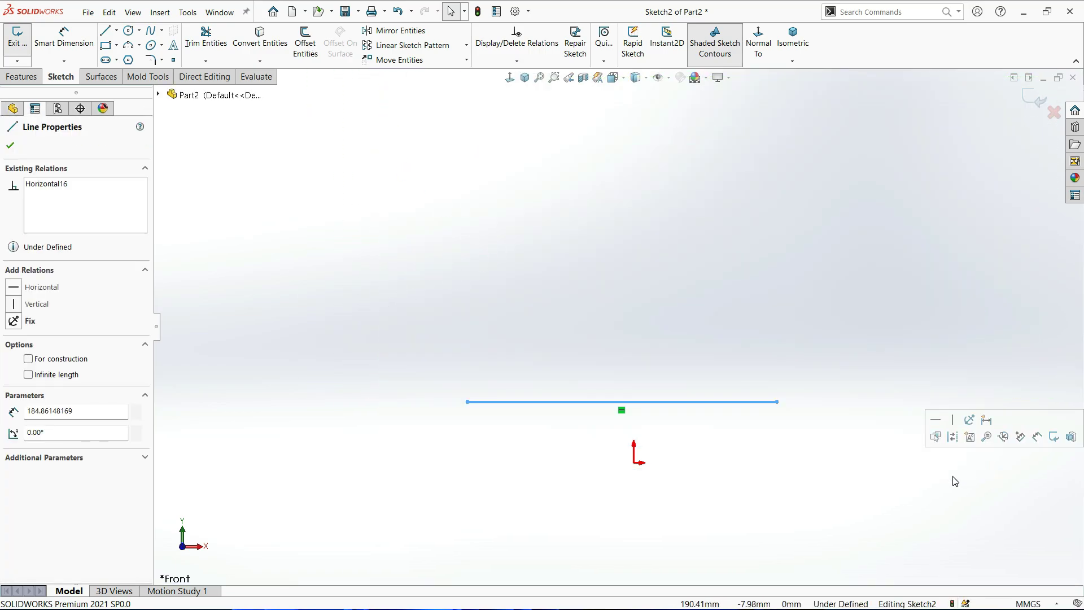
key(Delete)
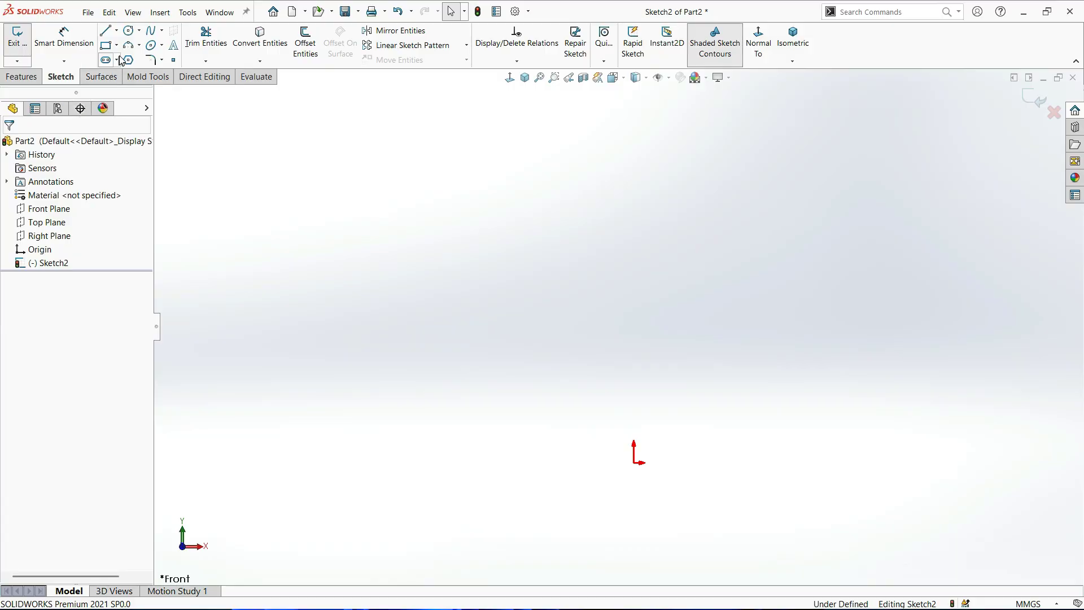
Sketch a tilted 3 point corner rectangle about 98 by 80 mm, above and to the left of the origin.
click(107, 46)
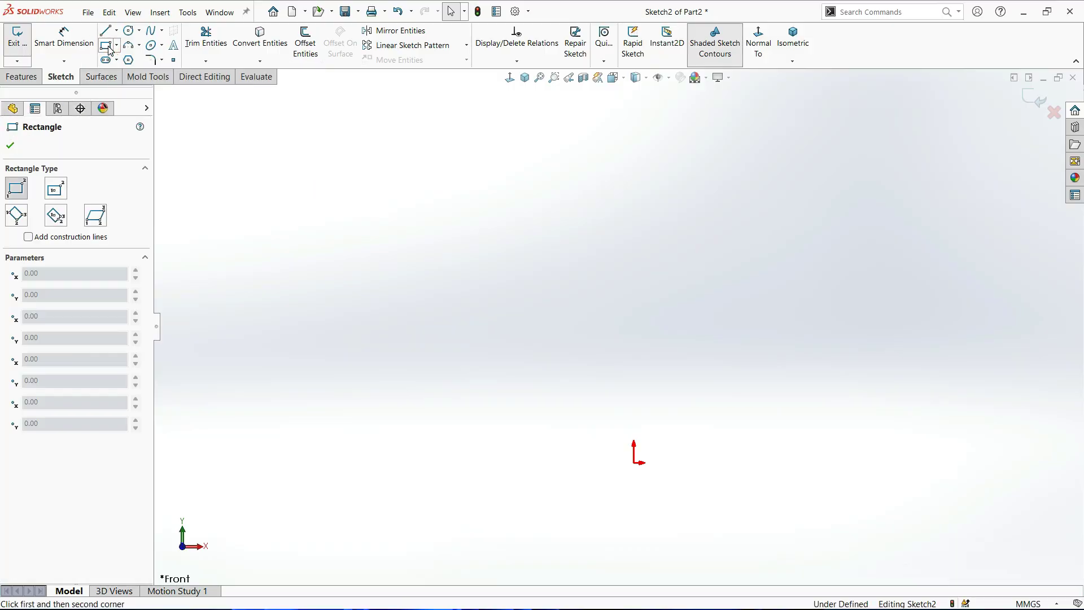
click(16, 217)
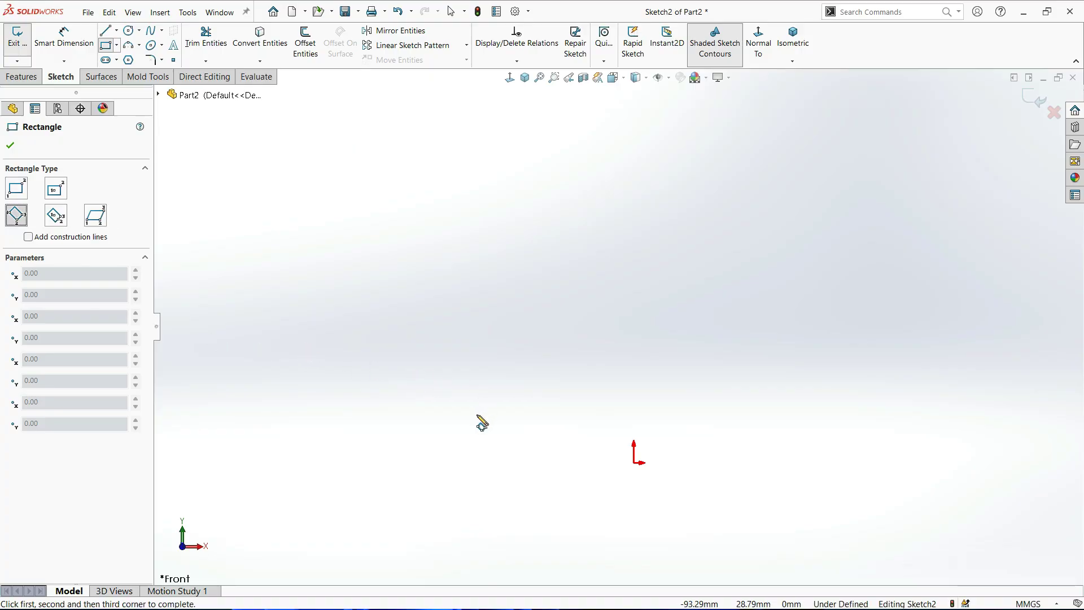
click(454, 388)
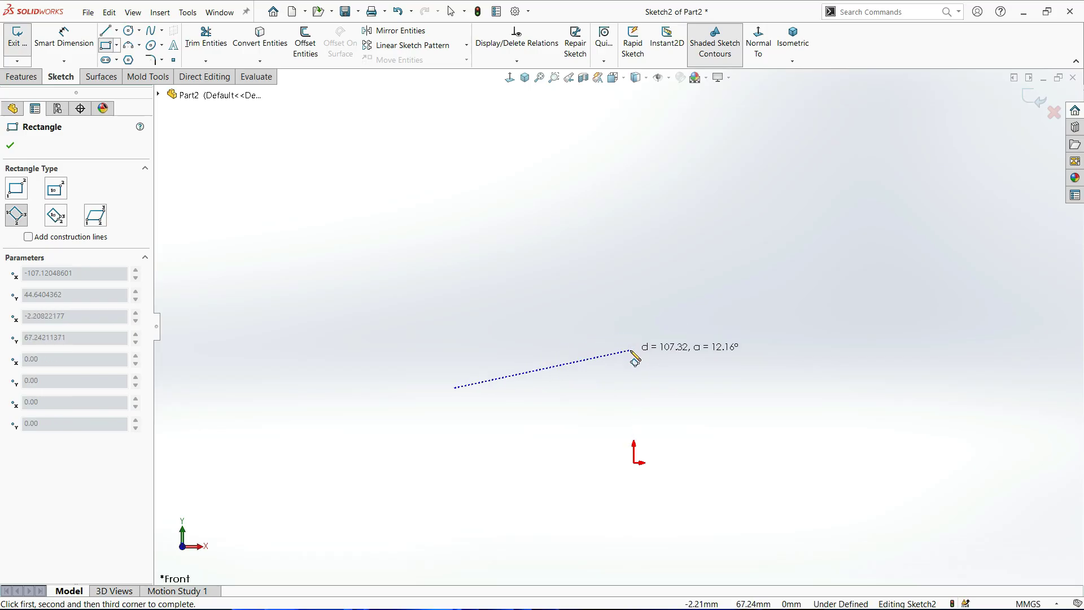
click(530, 242)
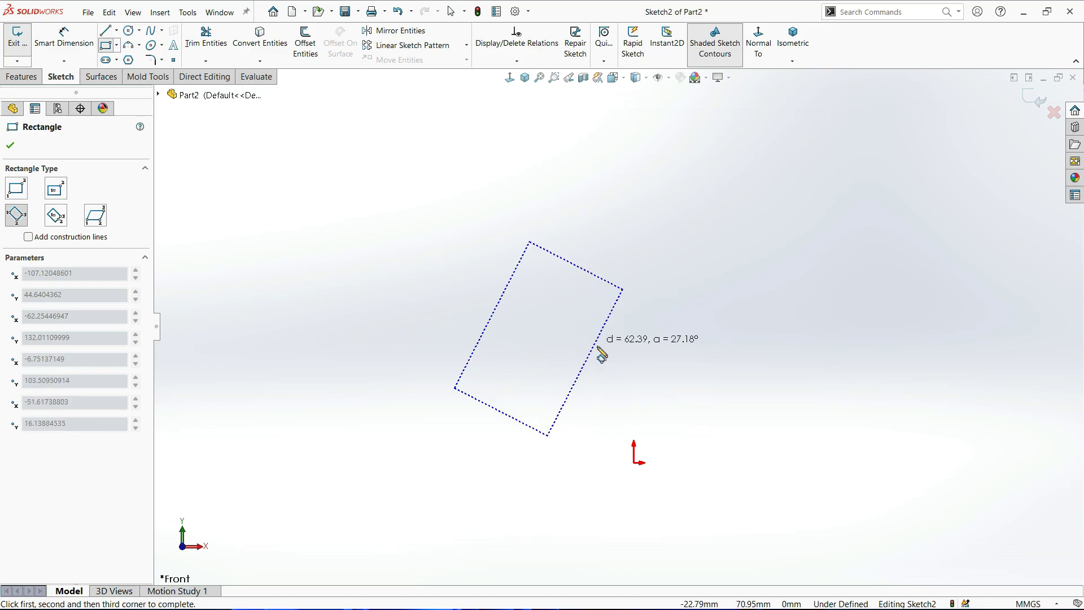
click(626, 351)
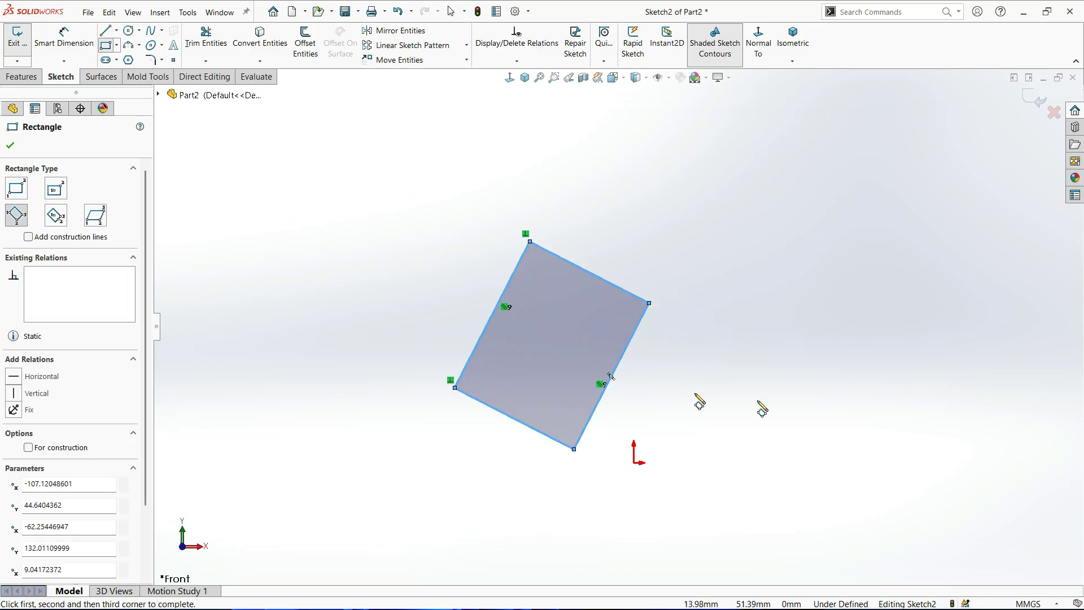
key(Escape)
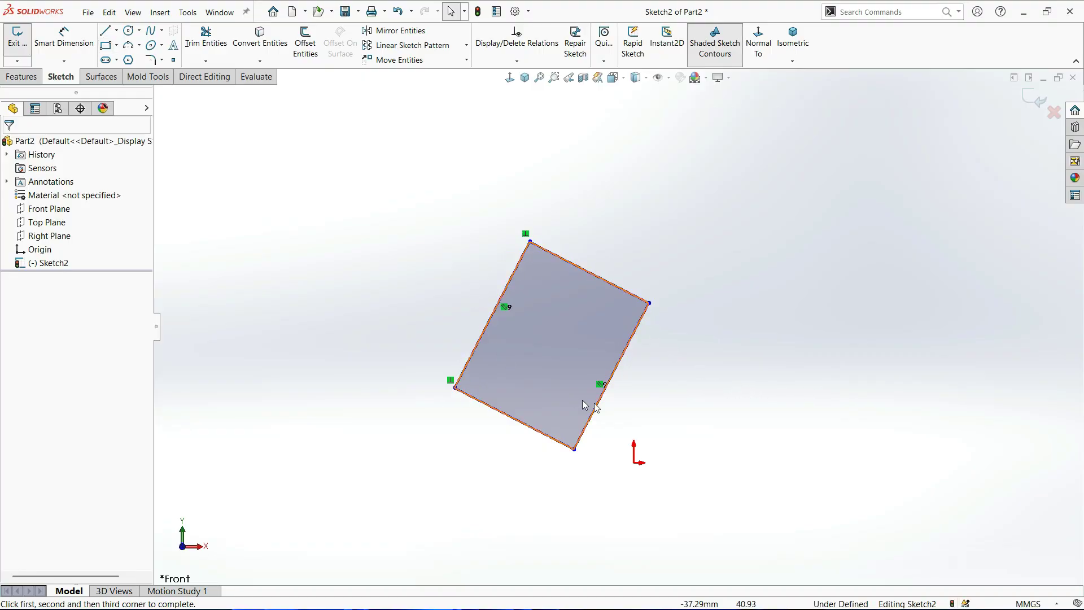
click(687, 421)
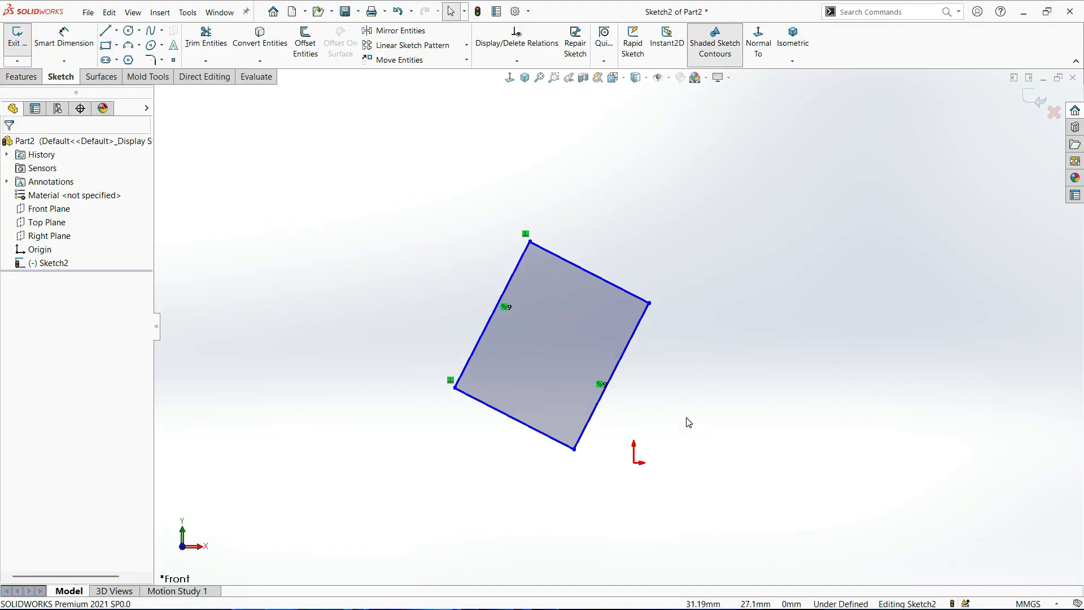
click(105, 47)
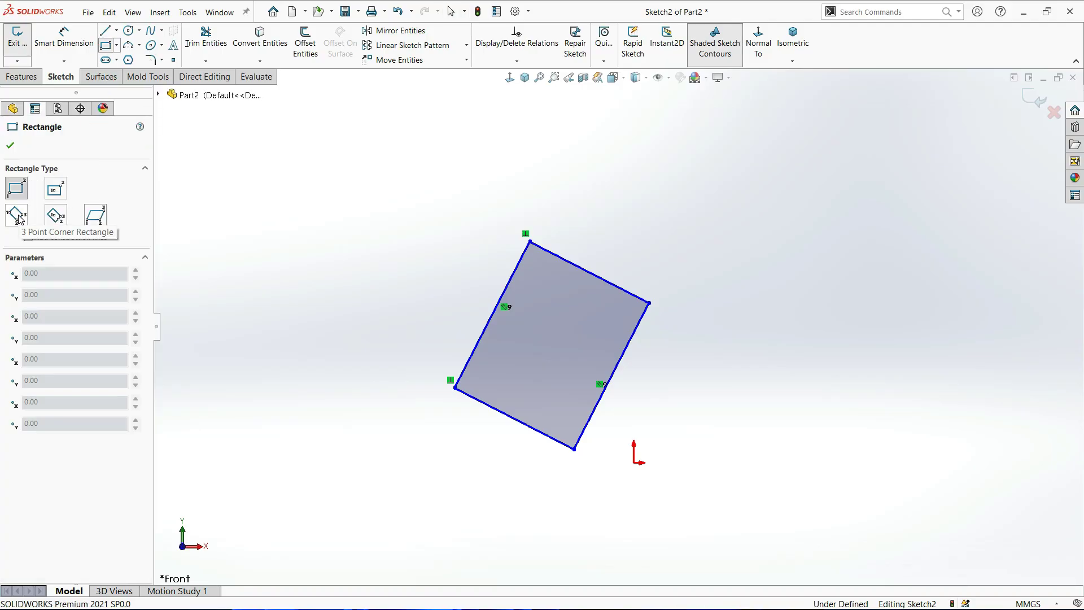
click(440, 202)
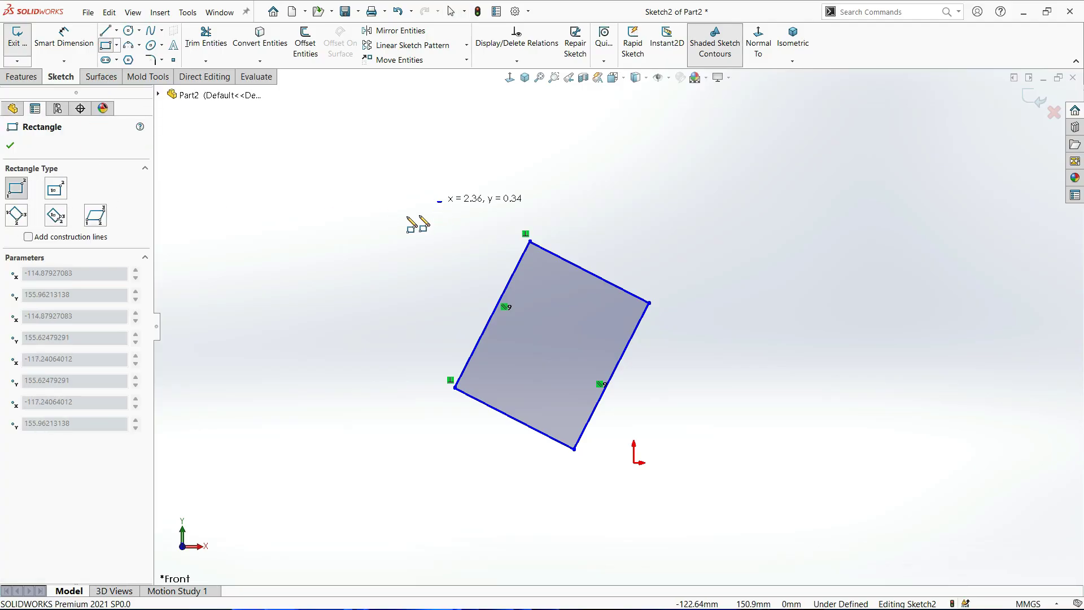
key(Escape)
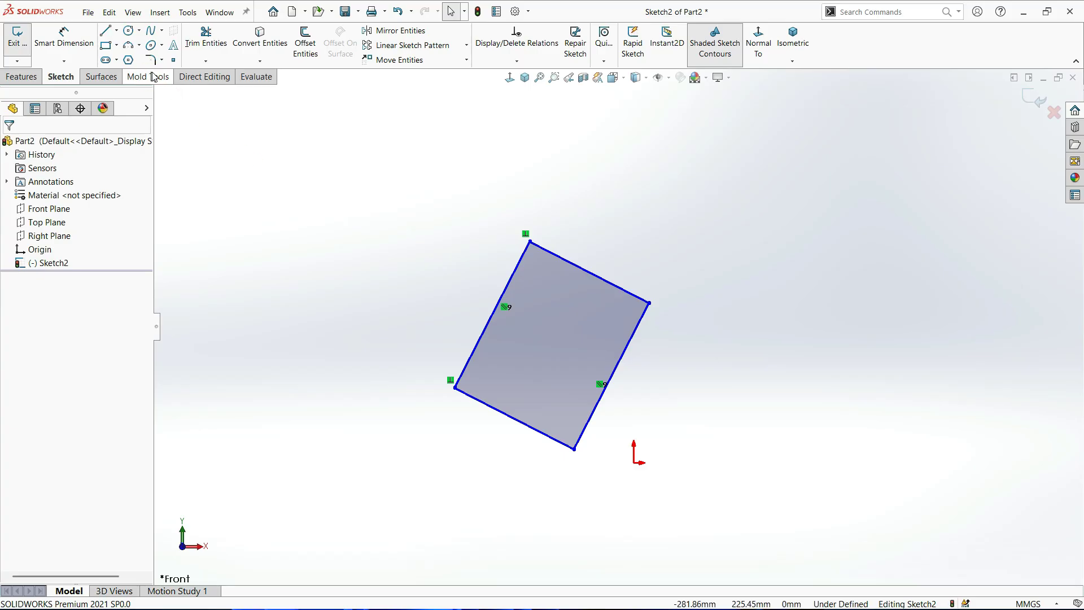
Place three sketch points in a triangular arrangement to the right of the tilted rectangle.
click(174, 60)
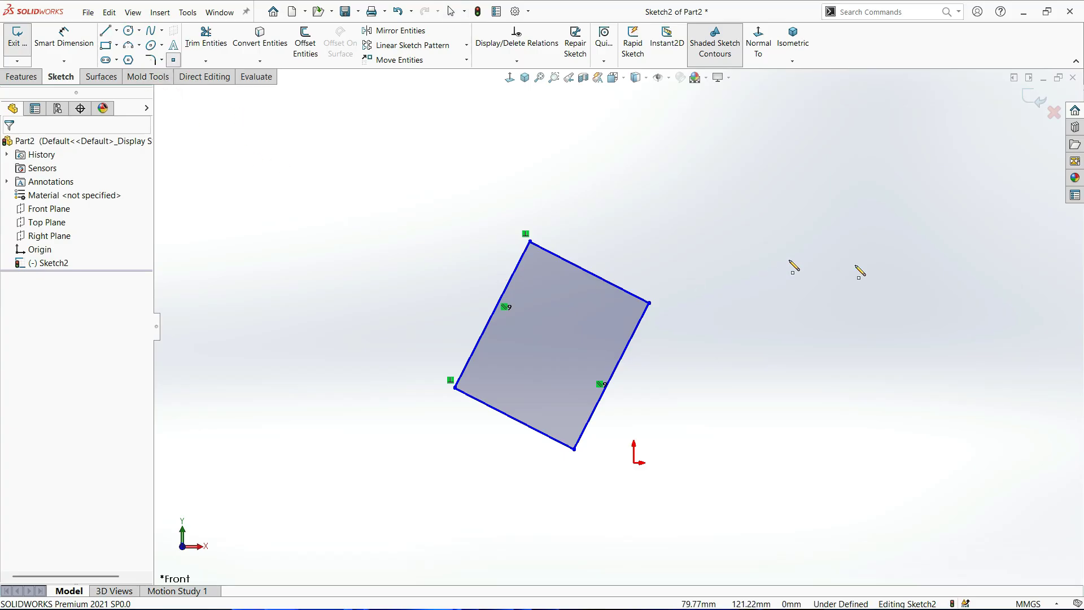
click(780, 202)
click(980, 236)
click(843, 339)
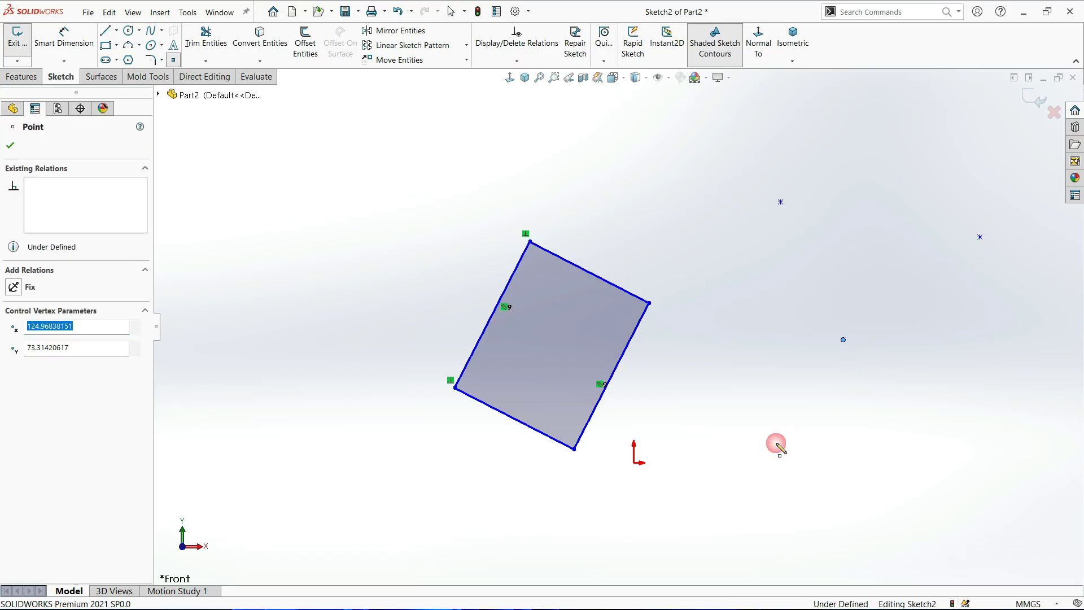
key(Escape)
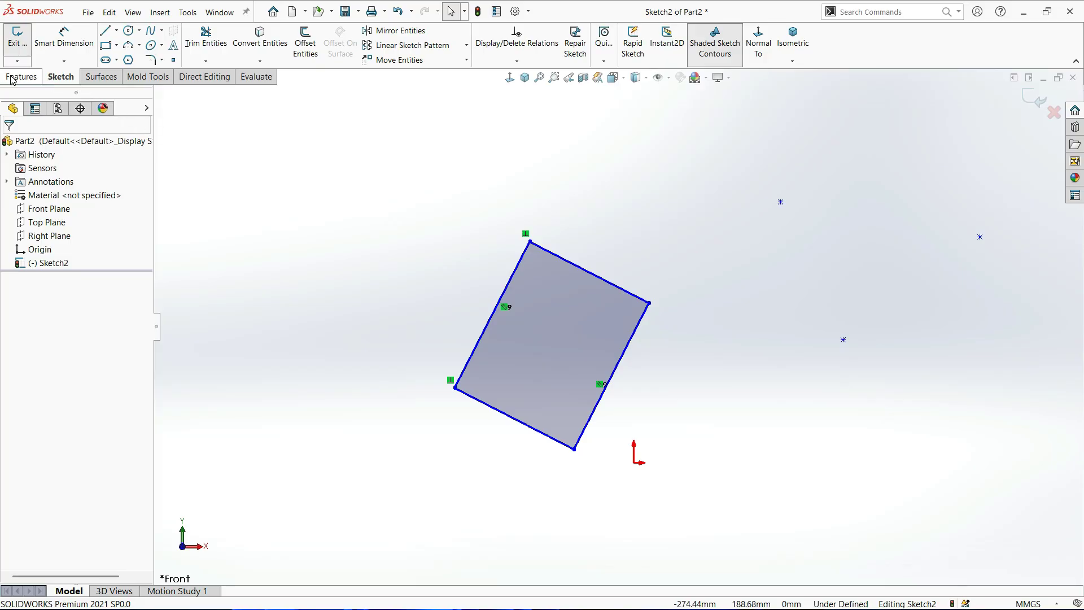
Delete the three sketch points to the right of the rectangle.
mouse_move(795, 259)
middle_down()
mouse_move(782, 254)
mouse_move(770, 286)
mouse_move(794, 235)
mouse_move(781, 243)
middle_up()
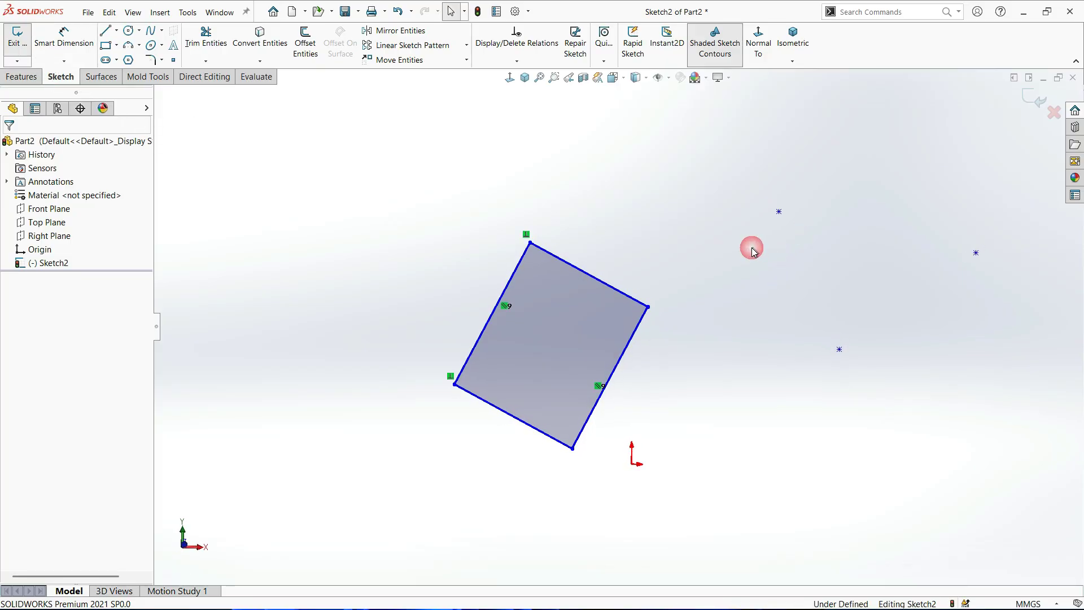
scroll(751, 248, down, 2)
scroll(545, 283, up, 2)
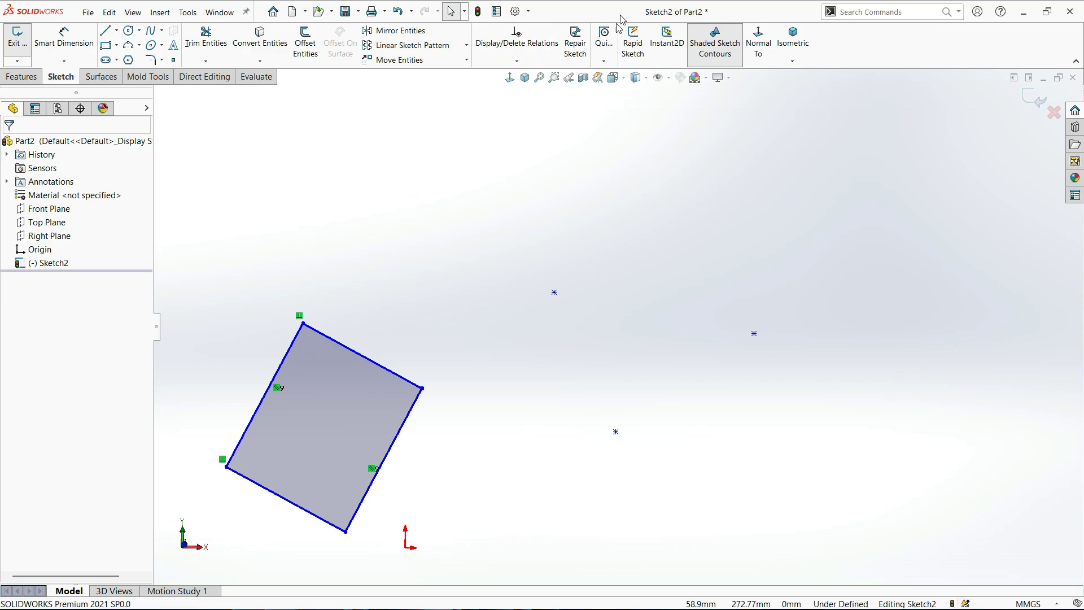
click(510, 78)
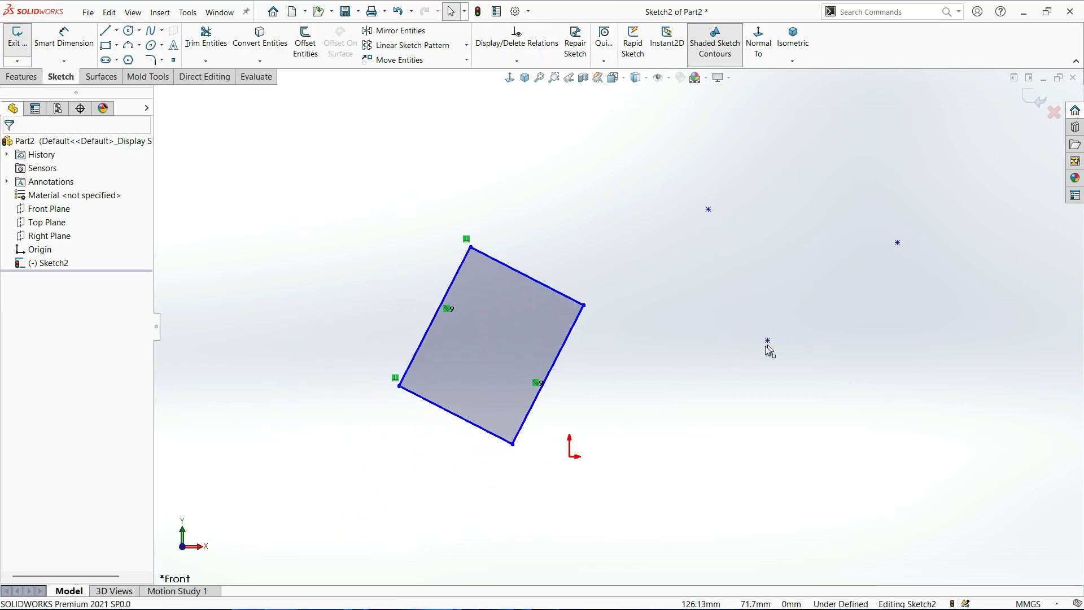
drag(836, 302, 975, 389)
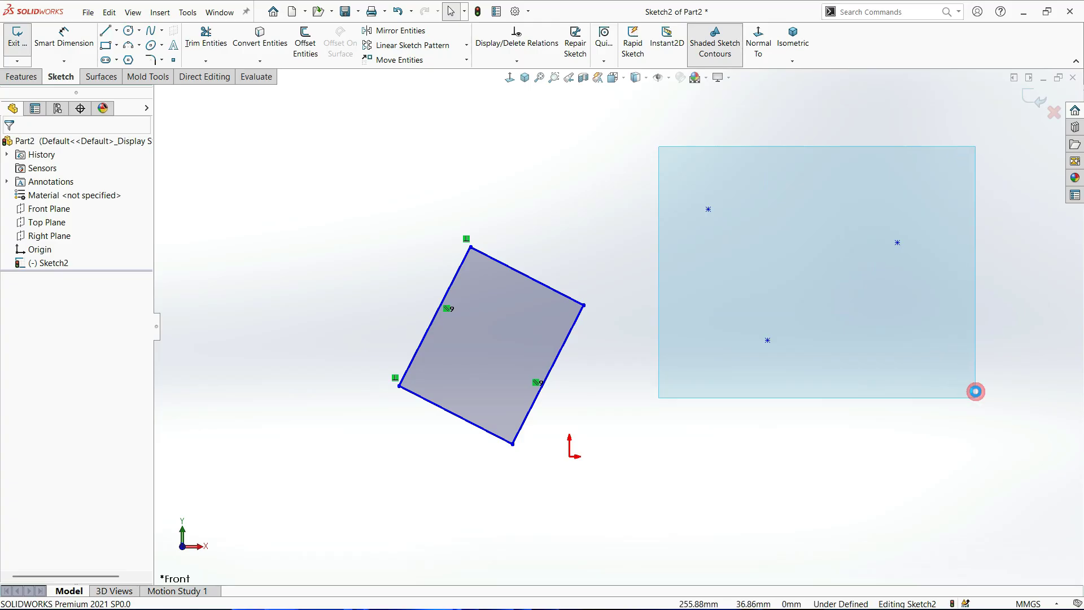
key(Delete)
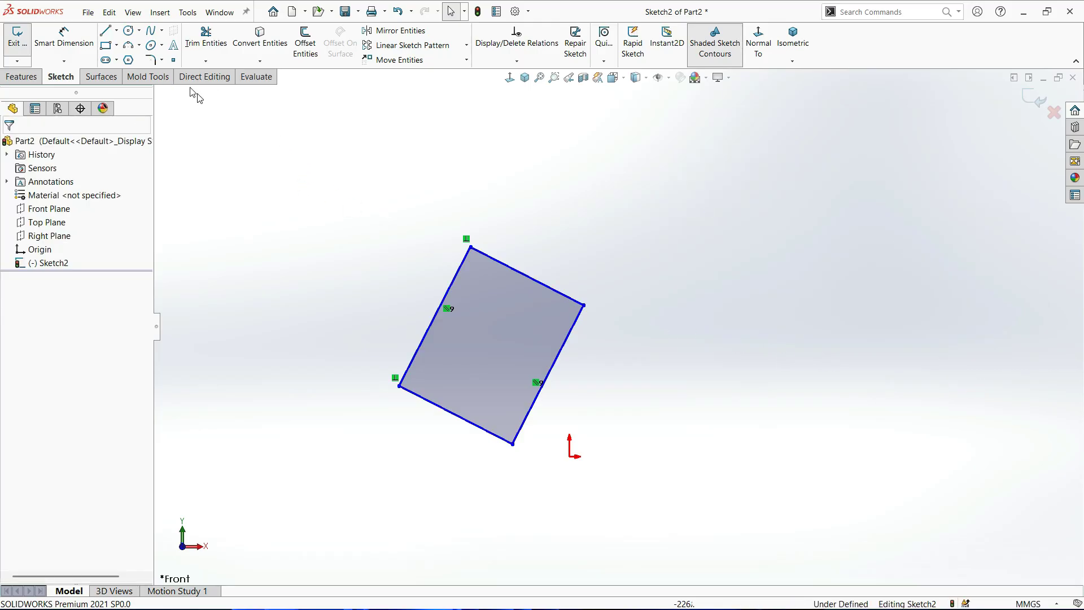
Place three widely spaced sketch points right of the rectangle: one near it, one at the far upper right, and one below them.
click(175, 60)
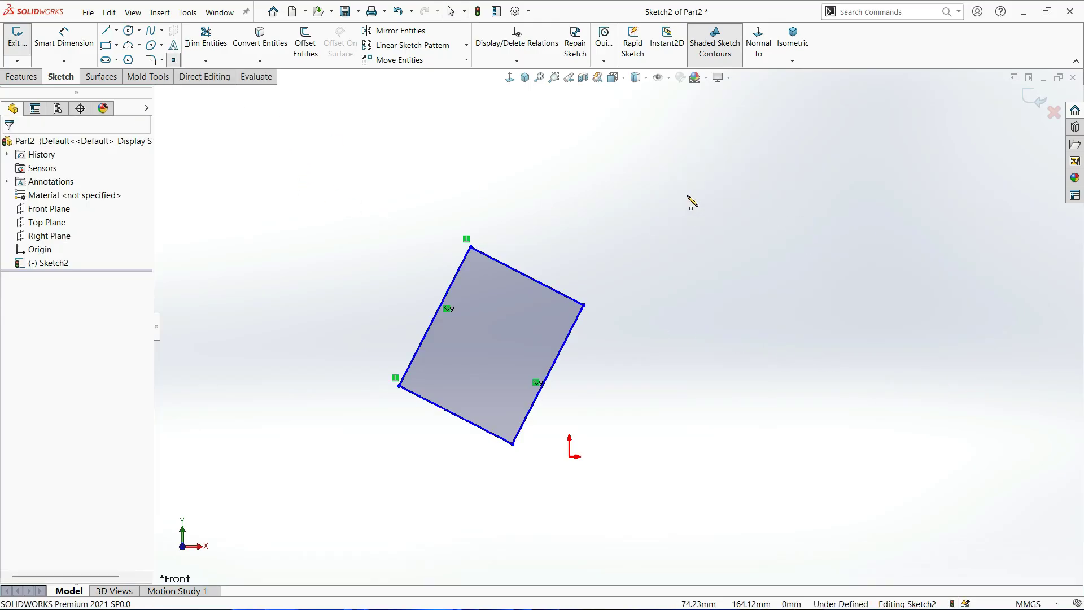
click(687, 196)
click(951, 127)
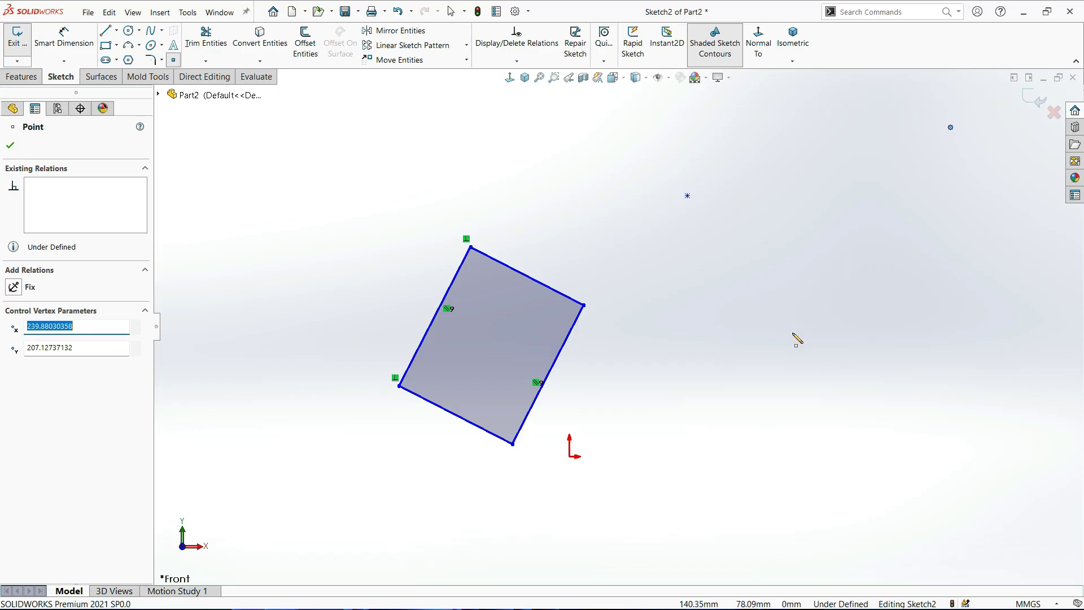
click(847, 362)
key(Escape)
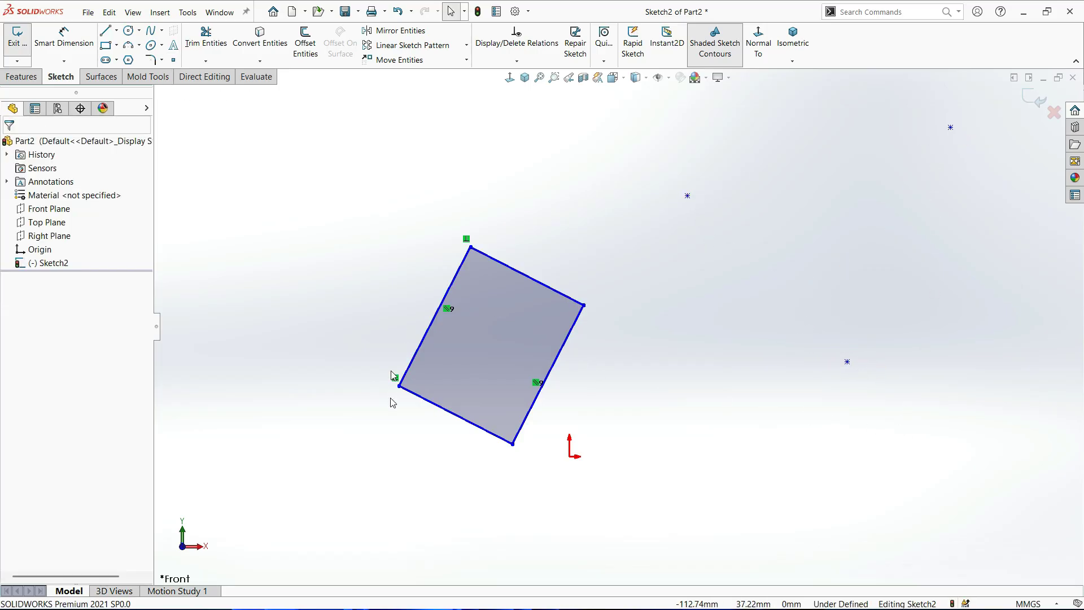
Draw a 3 Point Corner Rectangle with one edge joining the two upper points and the opposite edge passing through the lower point.
click(105, 50)
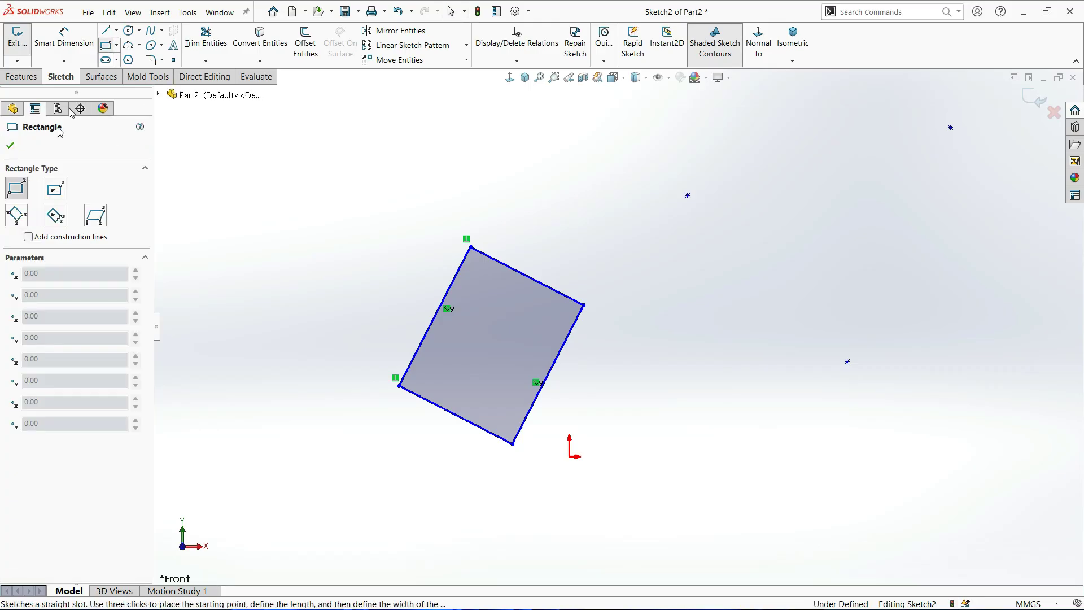
click(20, 219)
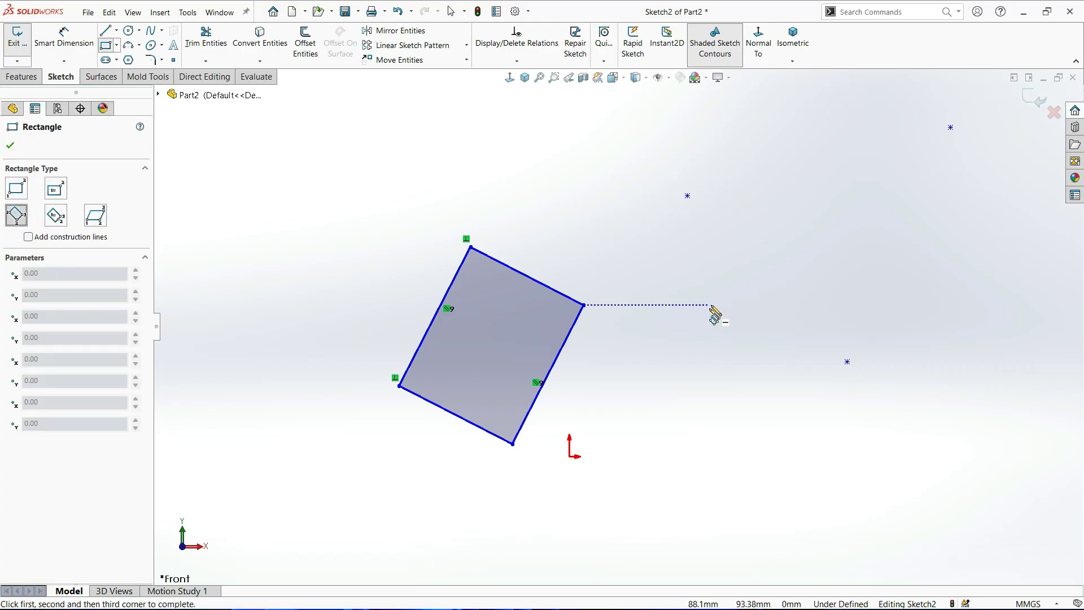
click(687, 196)
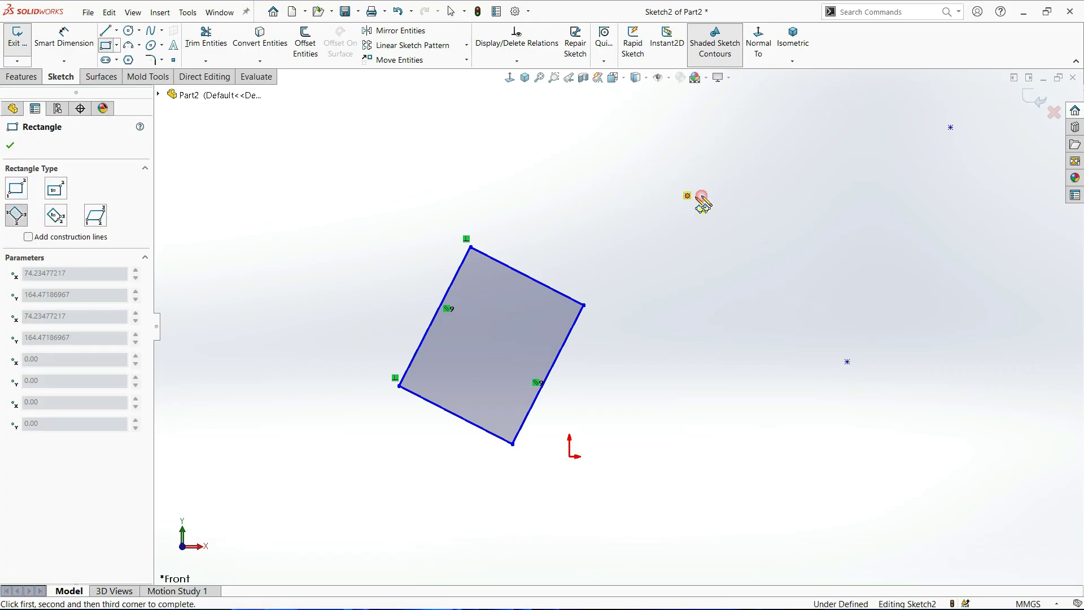
click(951, 128)
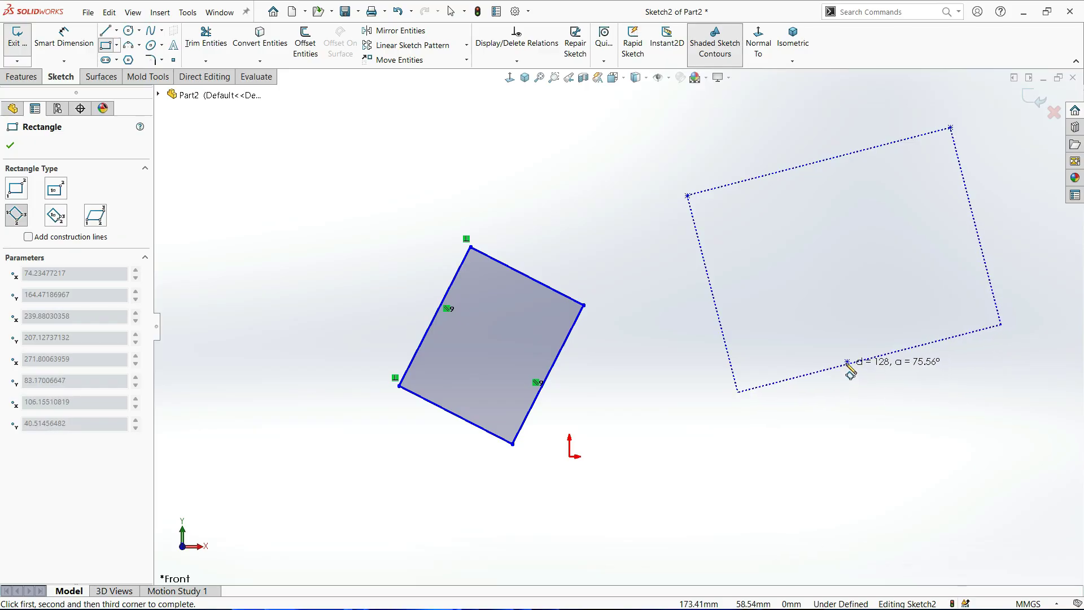
click(847, 361)
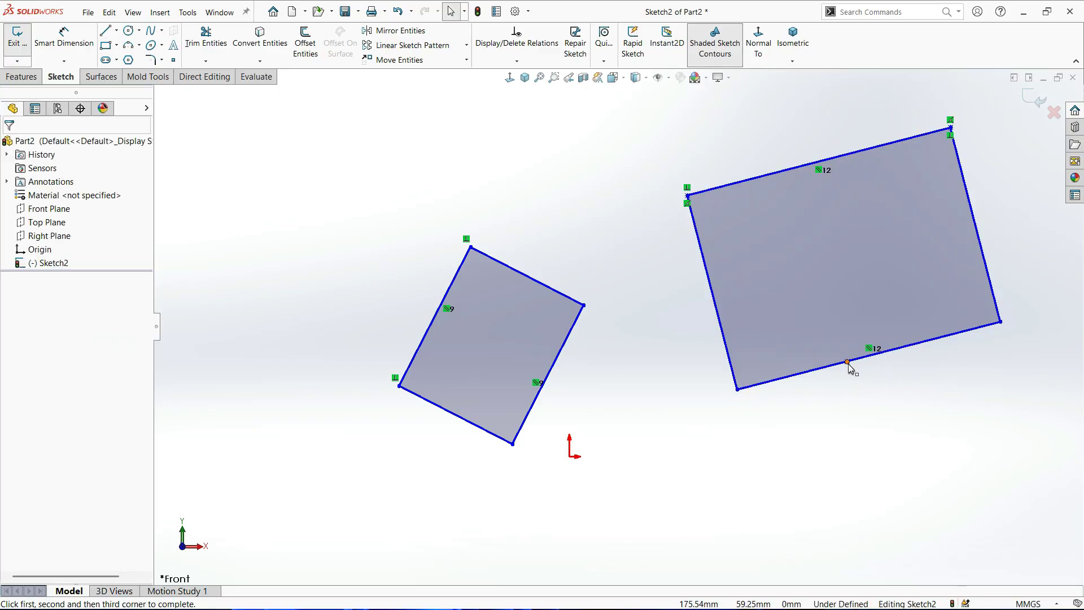
Reshape the new right-hand rectangle by moving its lower-left corner inward, making the rectangle narrower.
drag(737, 389, 723, 407)
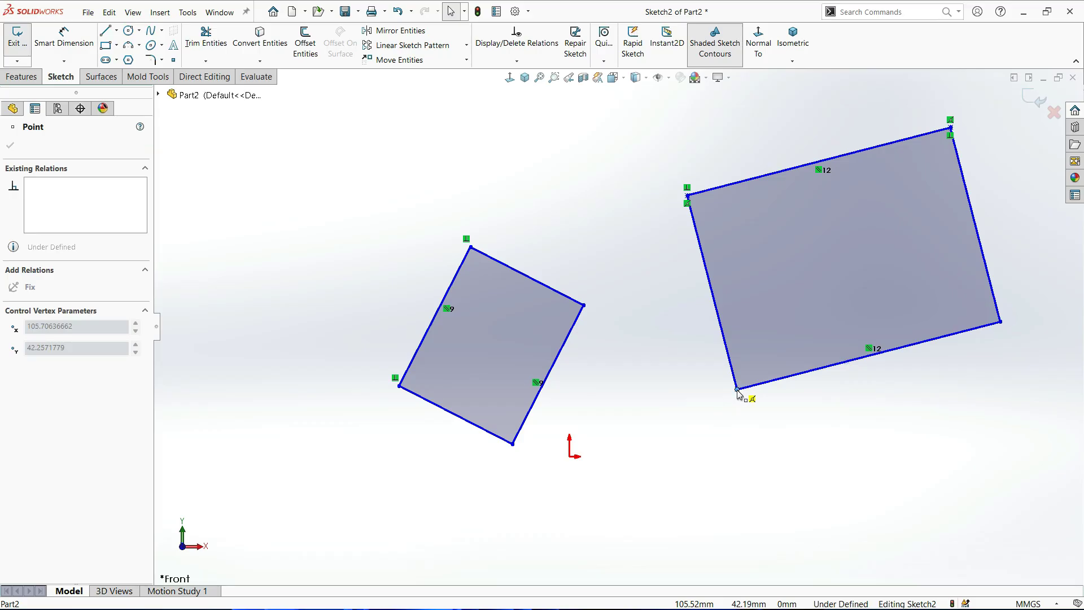
click(723, 427)
scroll(726, 416, down, 3)
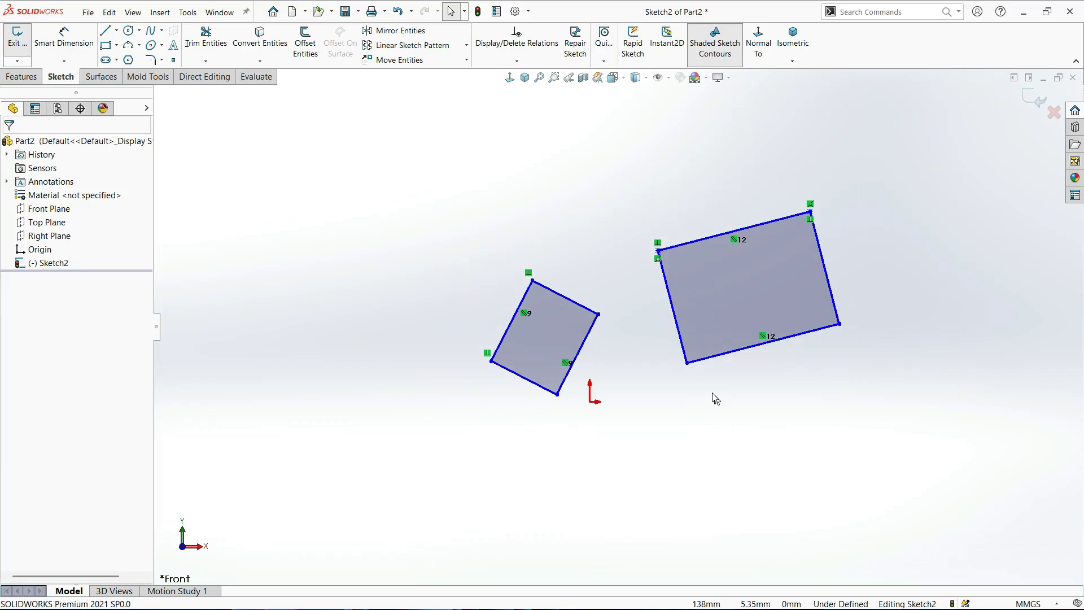
scroll(715, 398, up, 3)
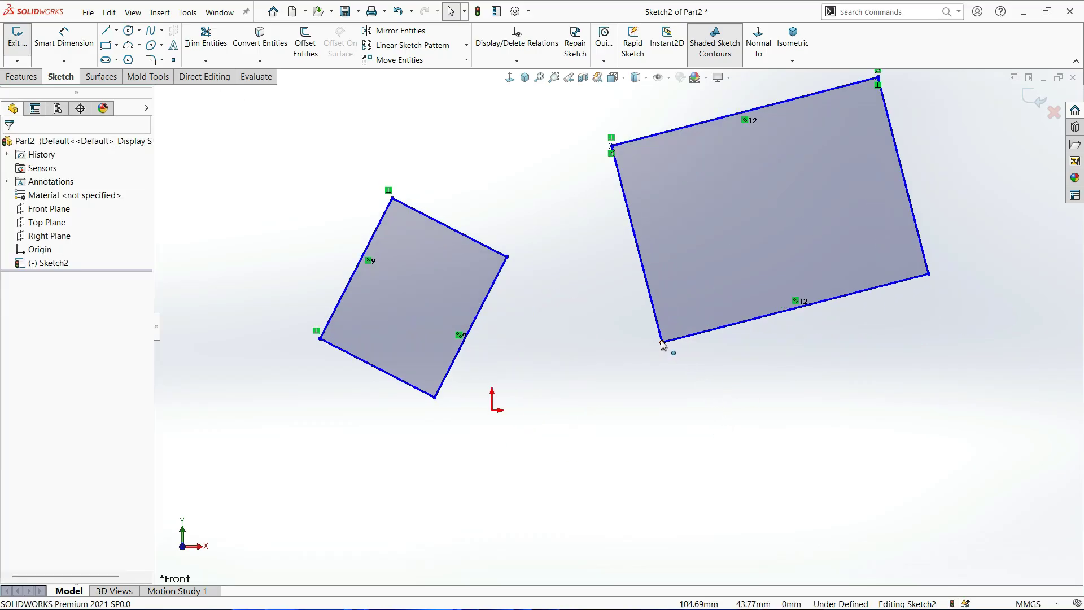
drag(663, 342, 756, 326)
click(714, 380)
click(706, 387)
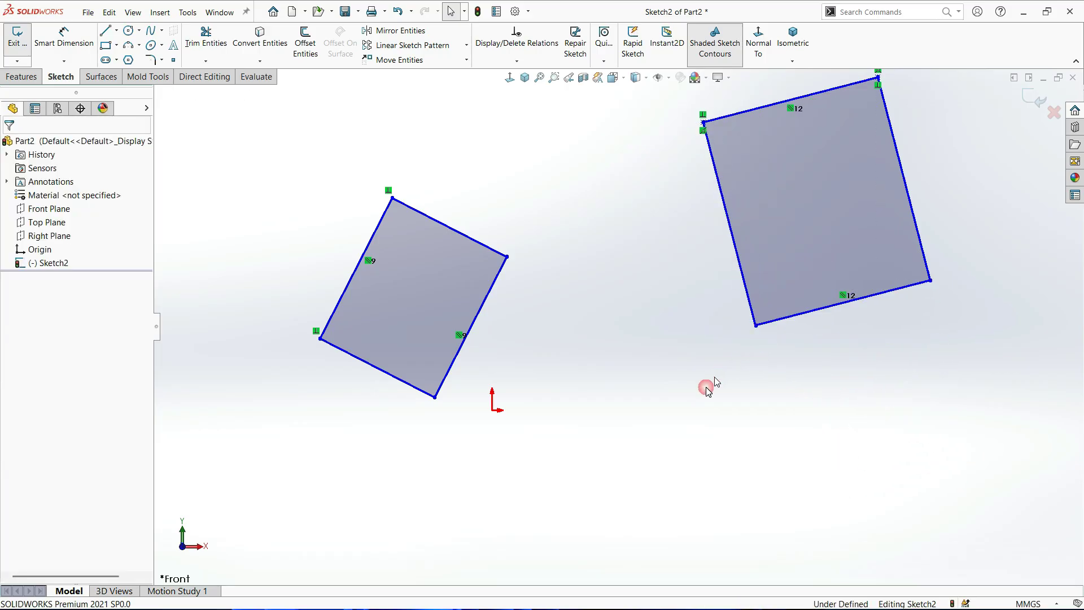
Delete both rectangles and their sketch points, leaving the sketch empty.
key(z)
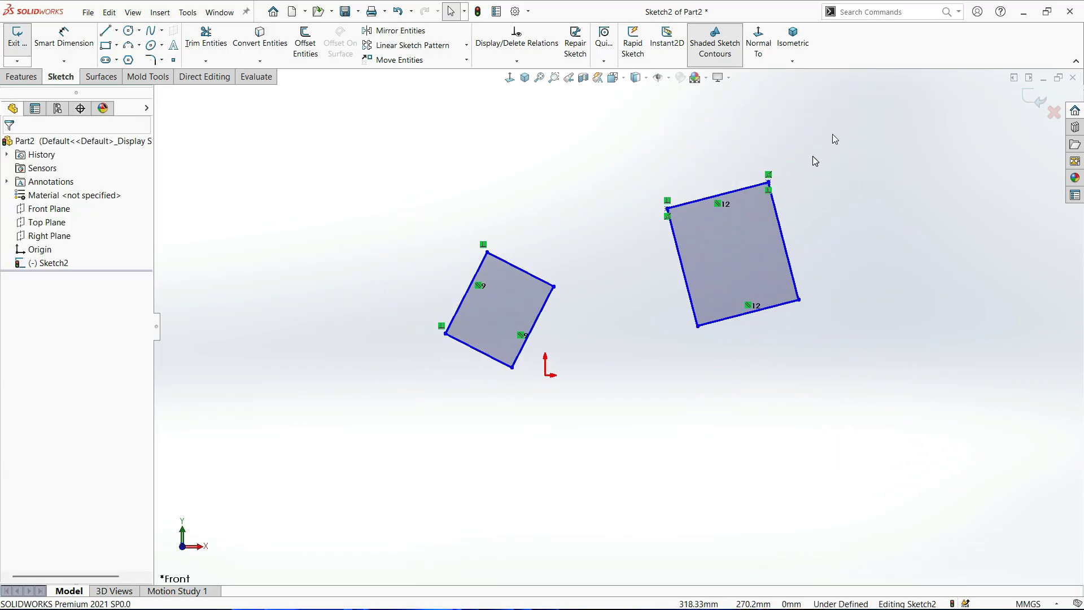
drag(842, 122, 366, 459)
key(Delete)
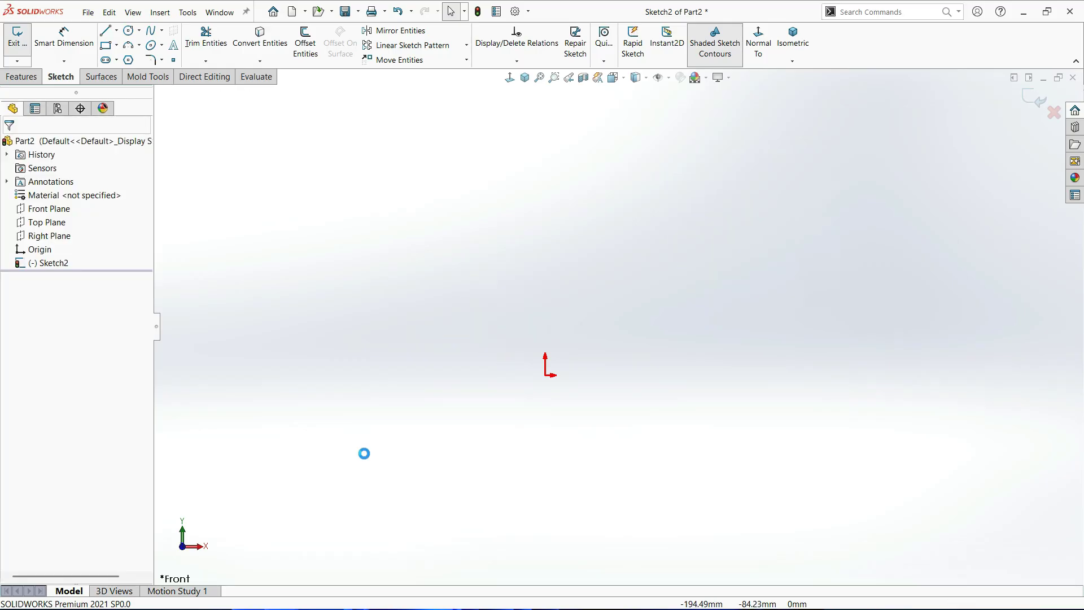
Draw a slightly tilted 3 Point Center Rectangle above the origin, with construction lines from midpoints.
click(104, 46)
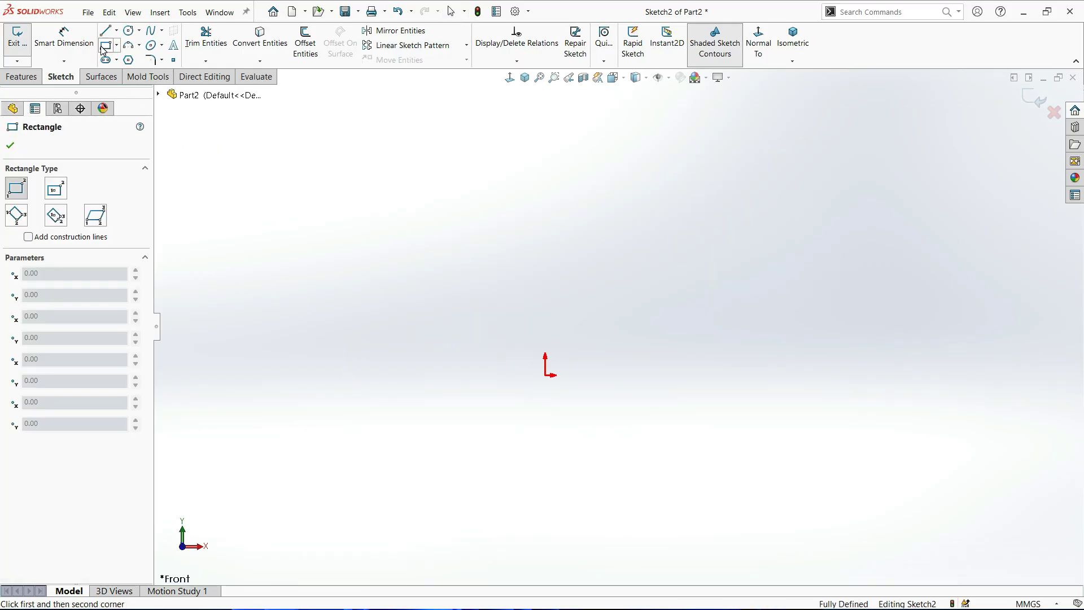
click(56, 216)
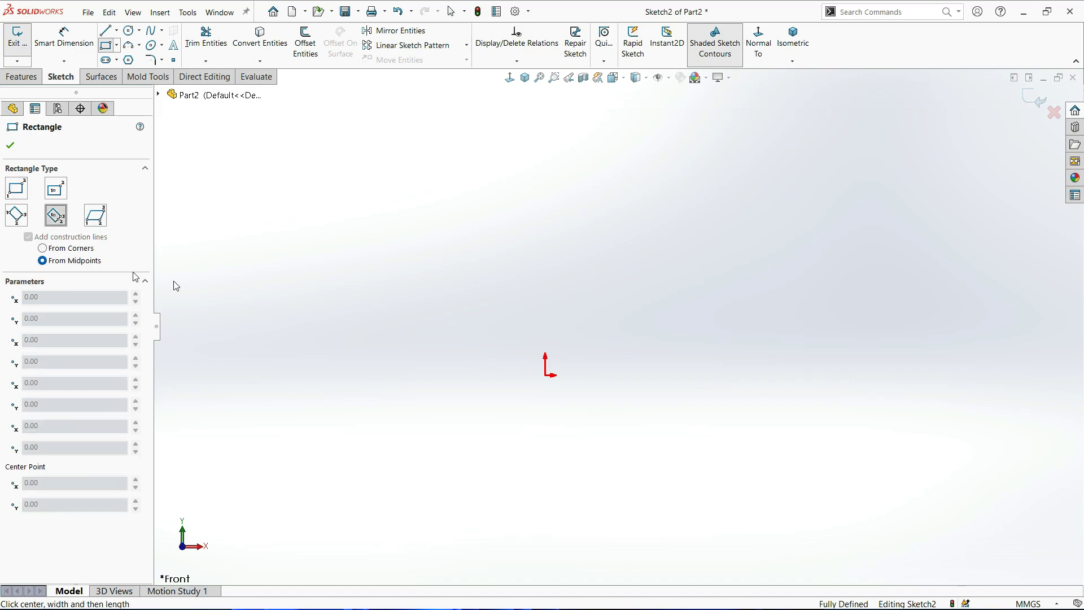
click(532, 256)
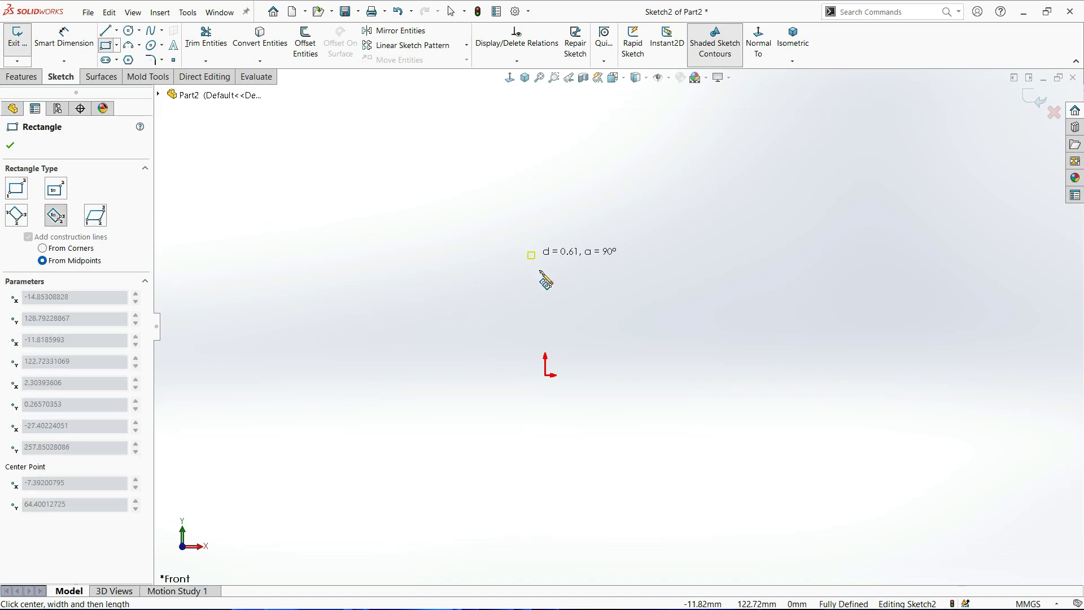
click(606, 243)
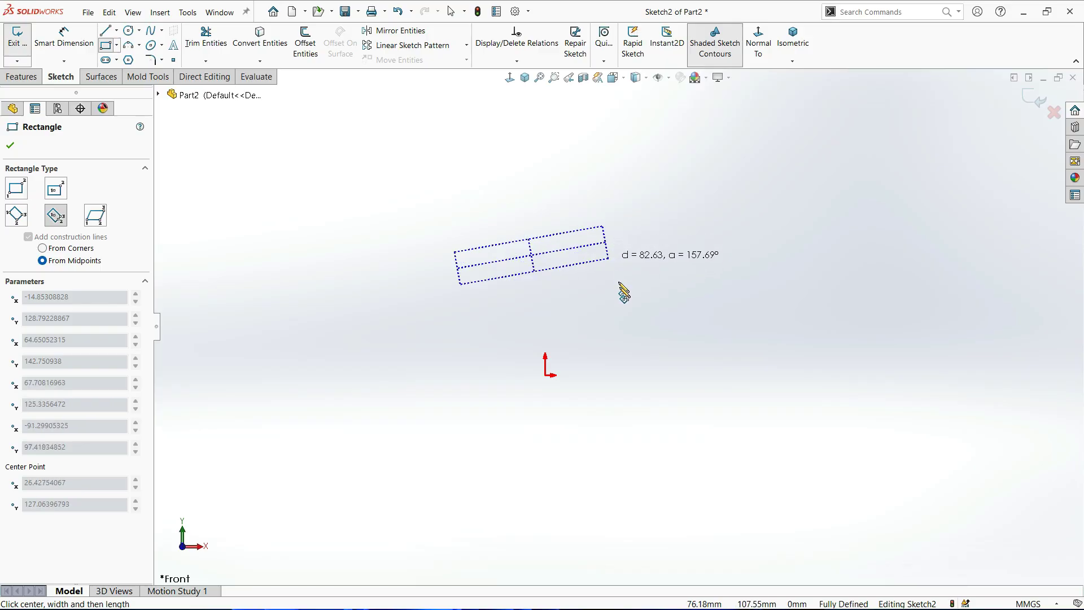
click(621, 334)
key(Escape)
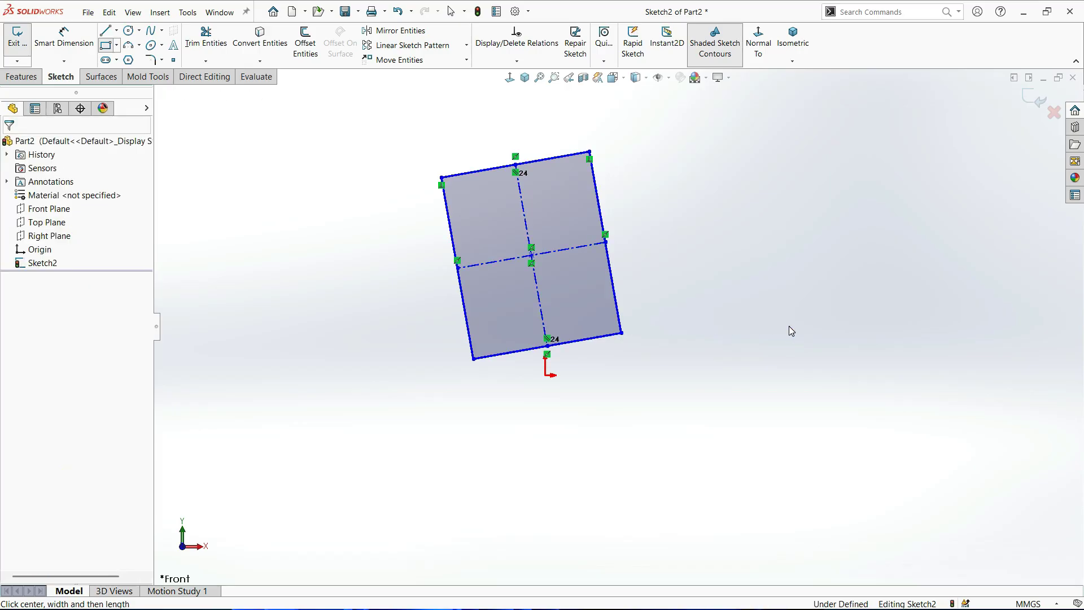
Delete the center rectangle together with its construction lines.
drag(659, 113, 313, 481)
key(Delete)
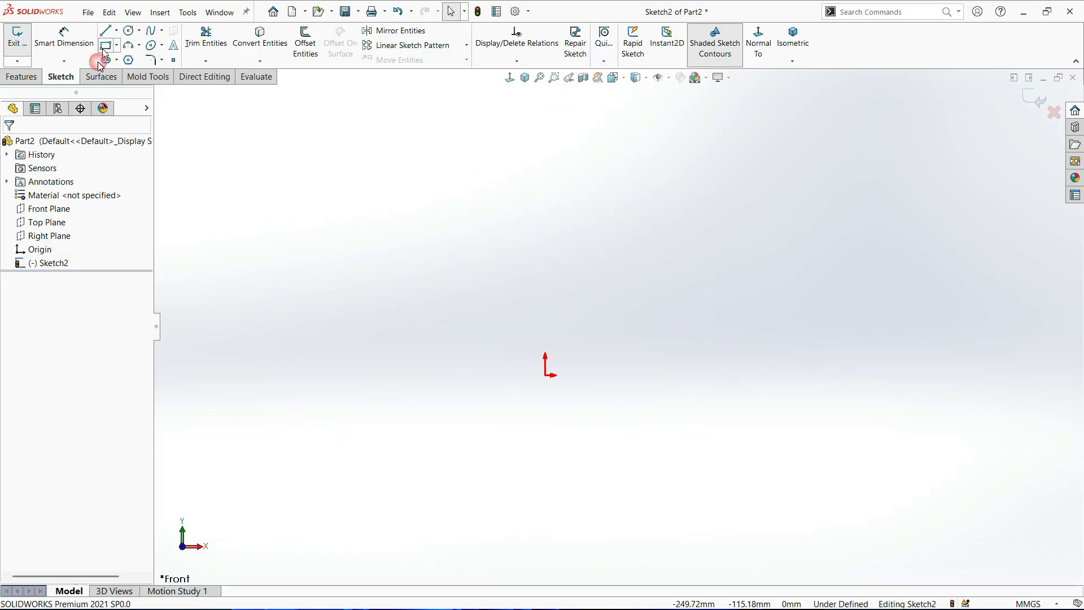
Draw a parallelogram up and to the right of the origin, with its slanted sides running down to the right.
click(105, 47)
click(104, 218)
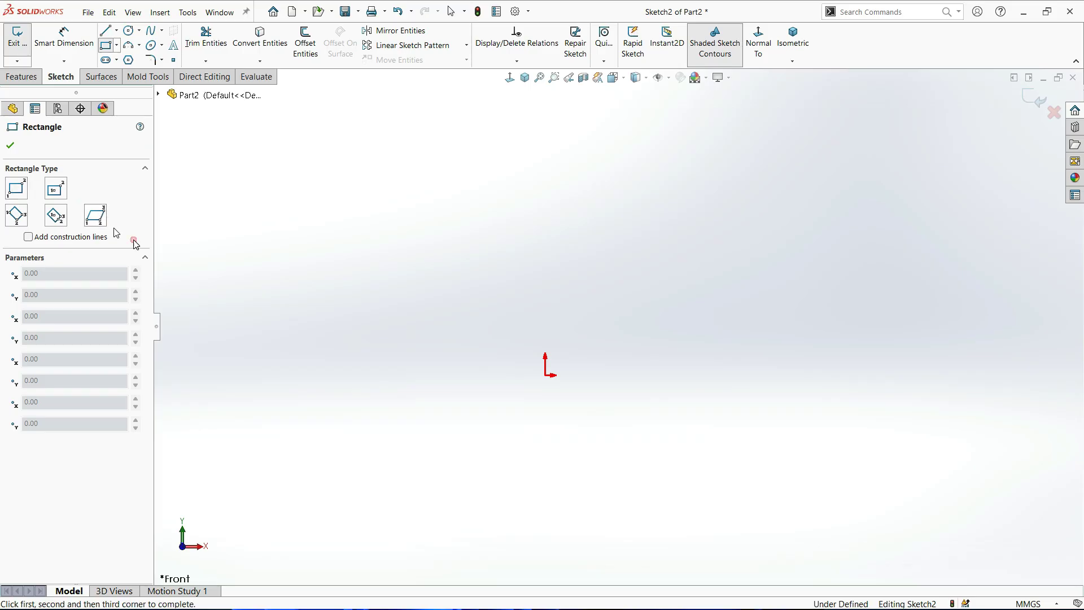
click(527, 201)
click(776, 193)
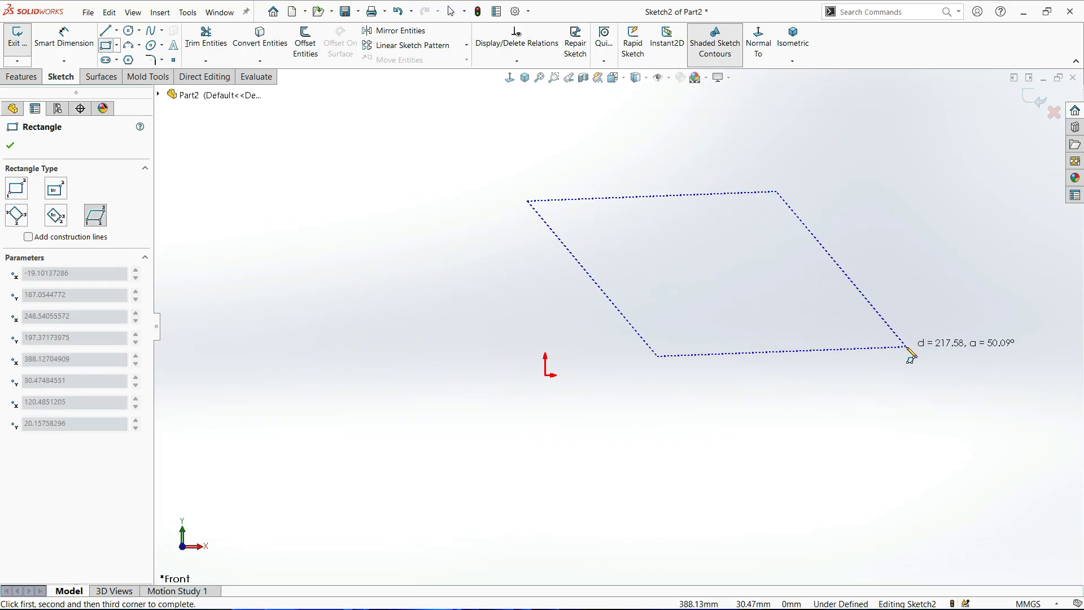
click(909, 369)
key(Escape)
Place three sketch points as placement guides in the empty area left of the parallelogram.
key(z)
key(z)
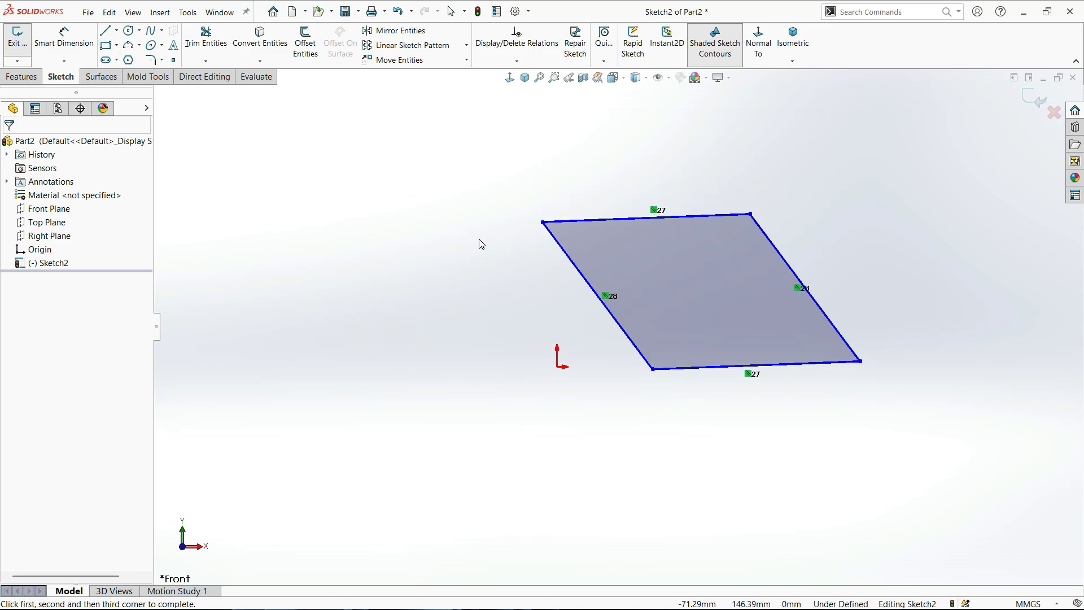
click(173, 60)
click(269, 254)
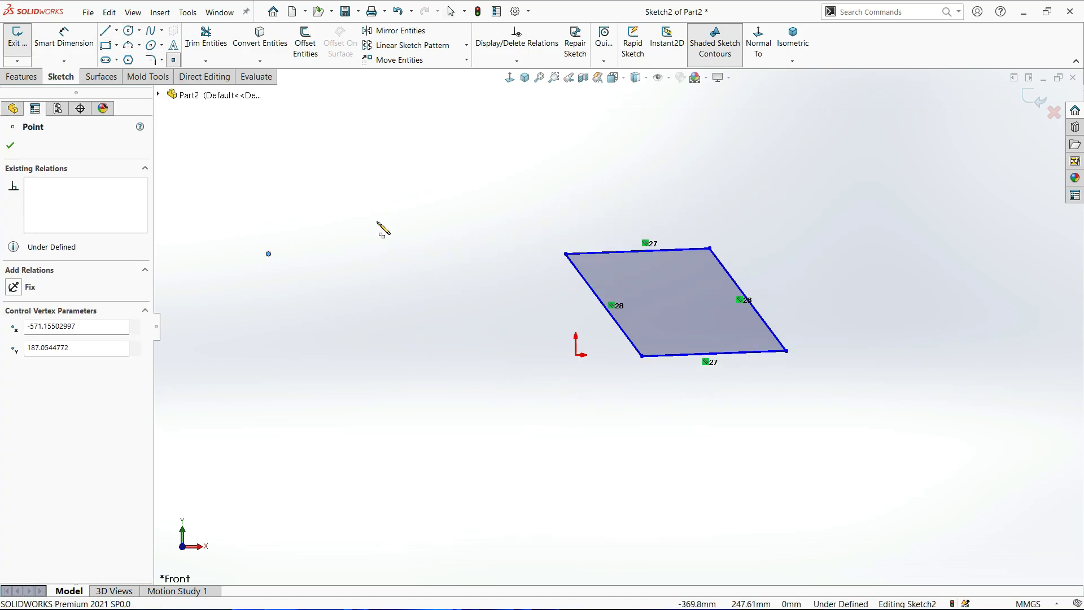
click(376, 220)
click(357, 340)
key(Escape)
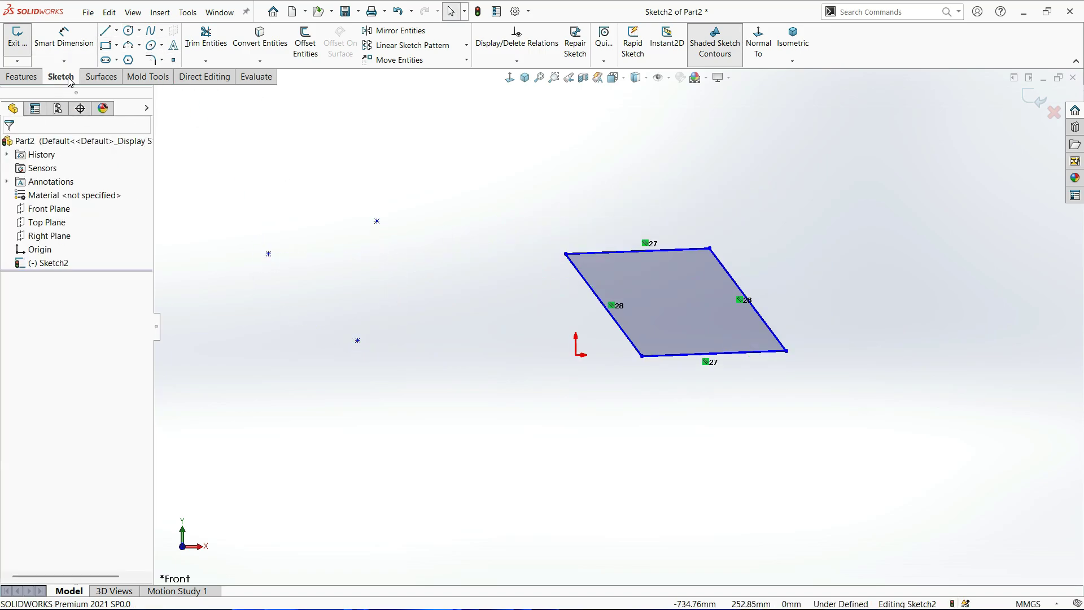
Draw a parallelogram with three of its corners on the upper-left, upper-right and lower-right guide points.
click(105, 46)
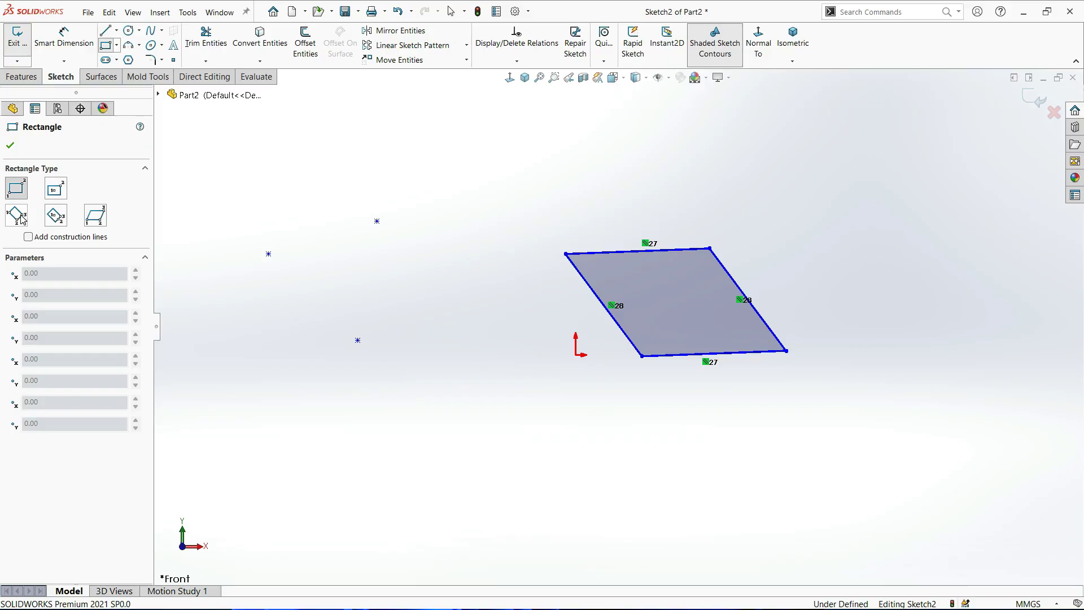
click(90, 221)
click(268, 254)
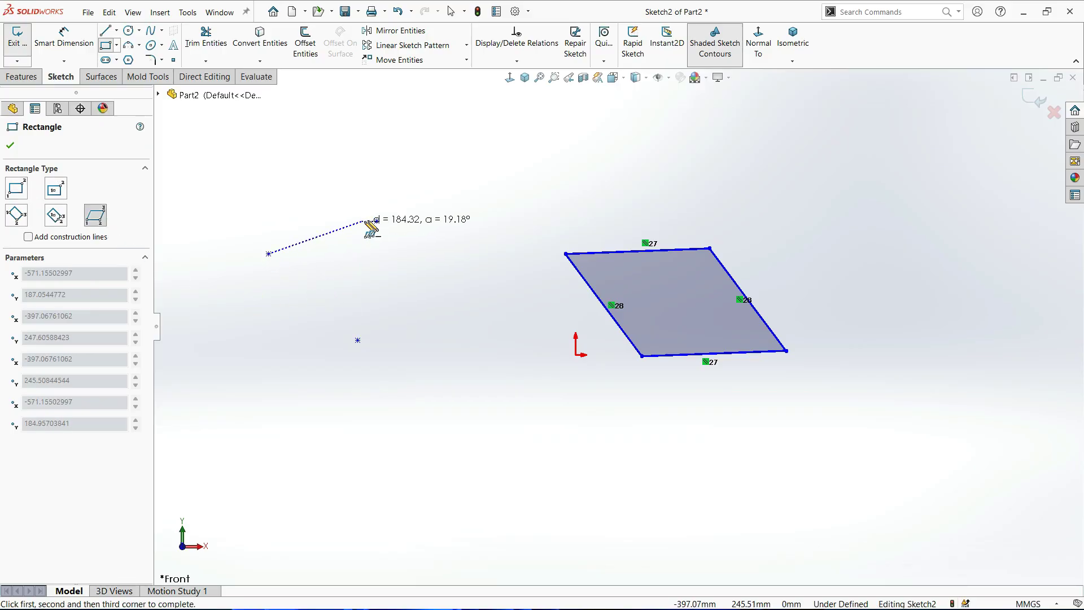
click(377, 221)
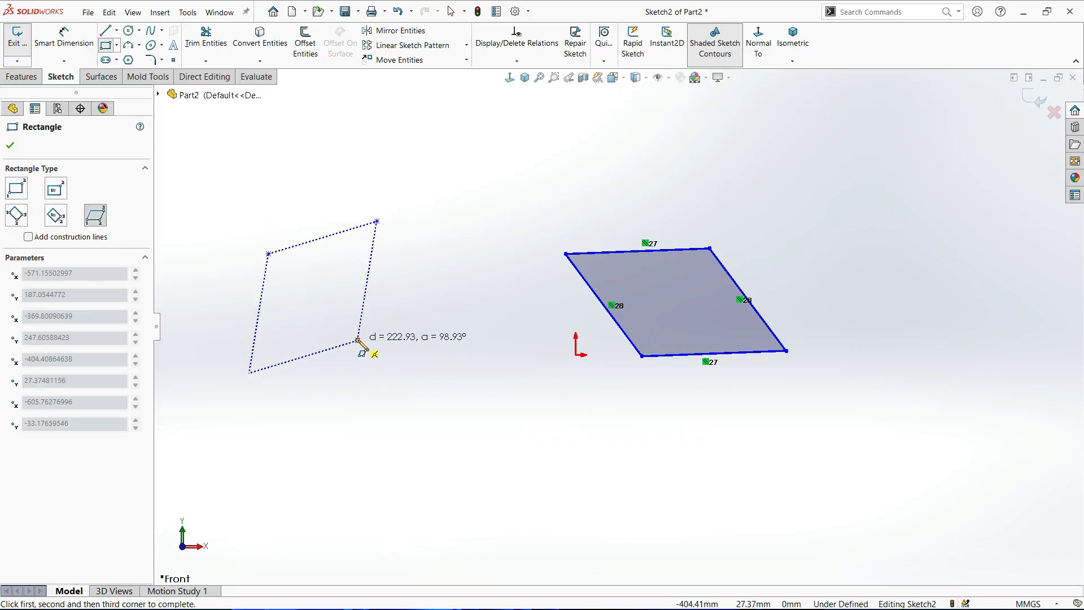
click(357, 341)
key(Escape)
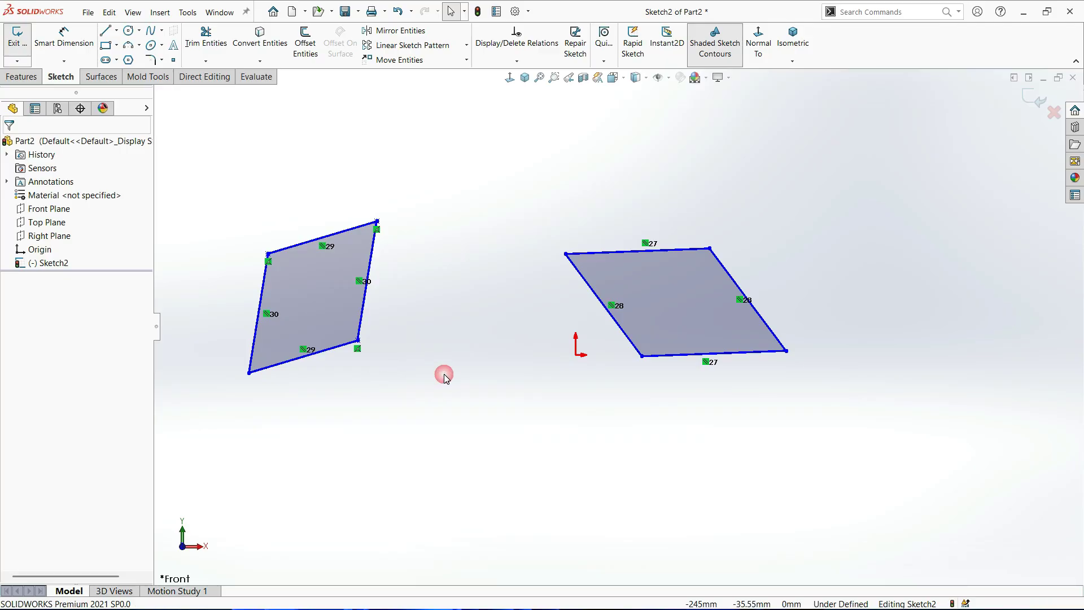
Delete both parallelograms together with their sketch points, leaving only the origin.
scroll(621, 331, up, 3)
mouse_move(822, 175)
mouse_down()
mouse_move(517, 286)
mouse_move(332, 446)
mouse_up()
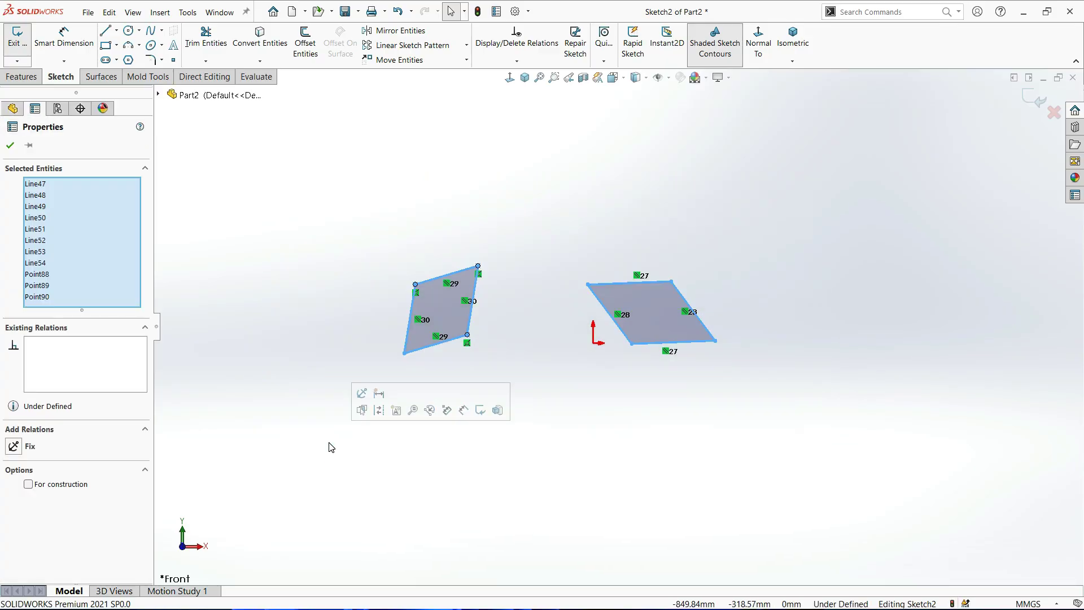
key(Delete)
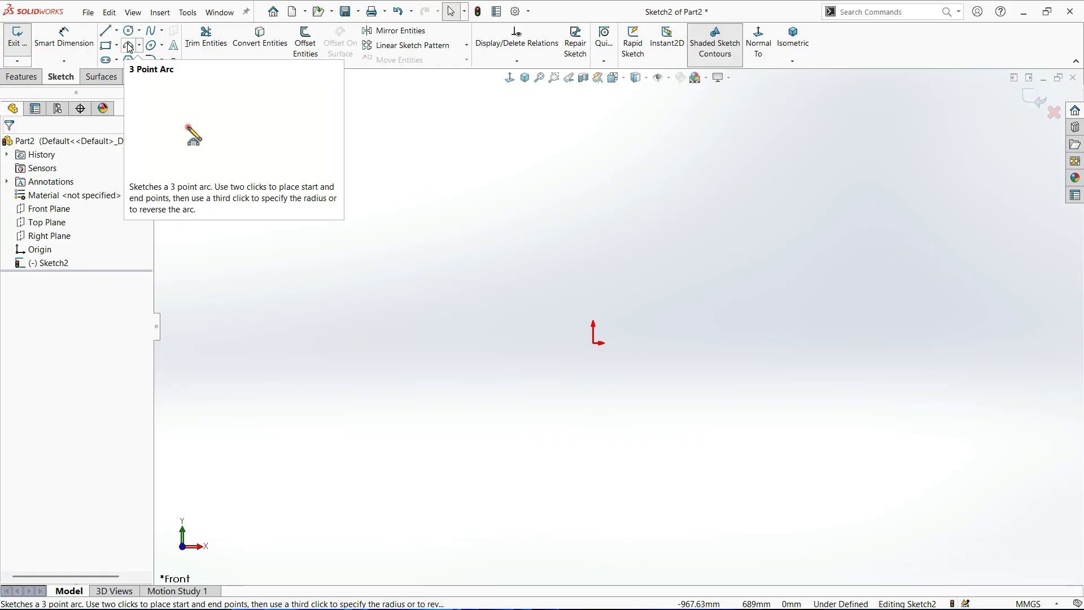
Draw an upward-bulging 3 Point Arc with a radius of about 281 mm, above and to the right of the origin.
click(129, 46)
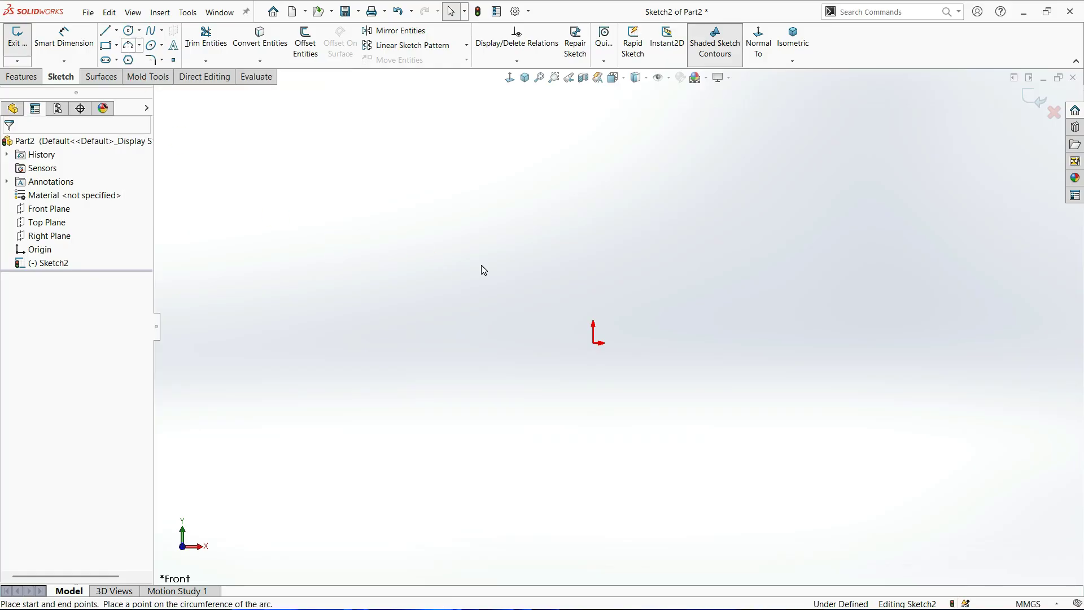
click(587, 227)
click(757, 226)
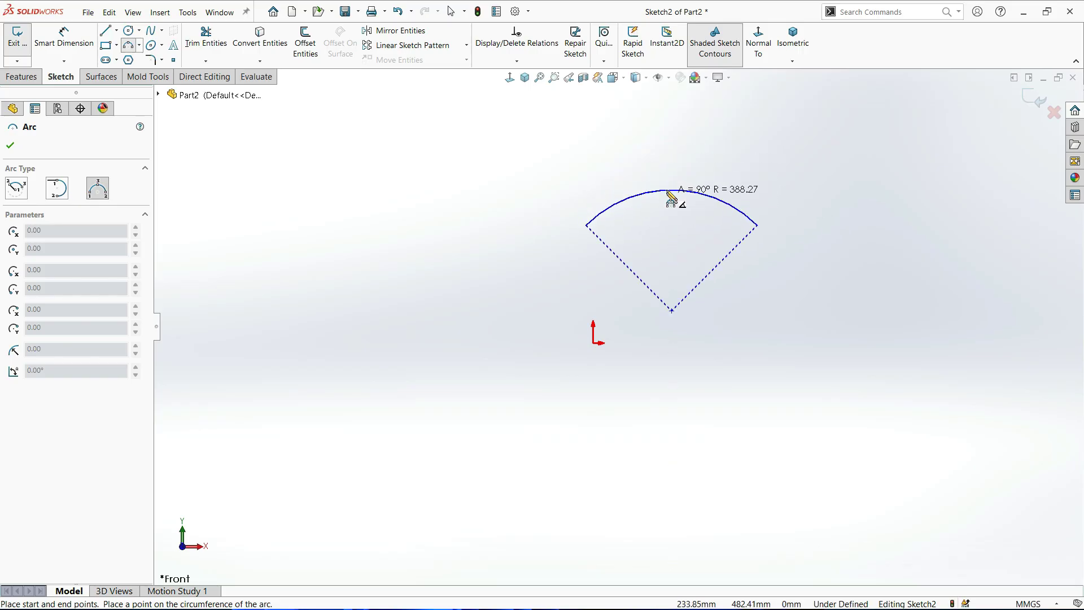
scroll(673, 167, down, 3)
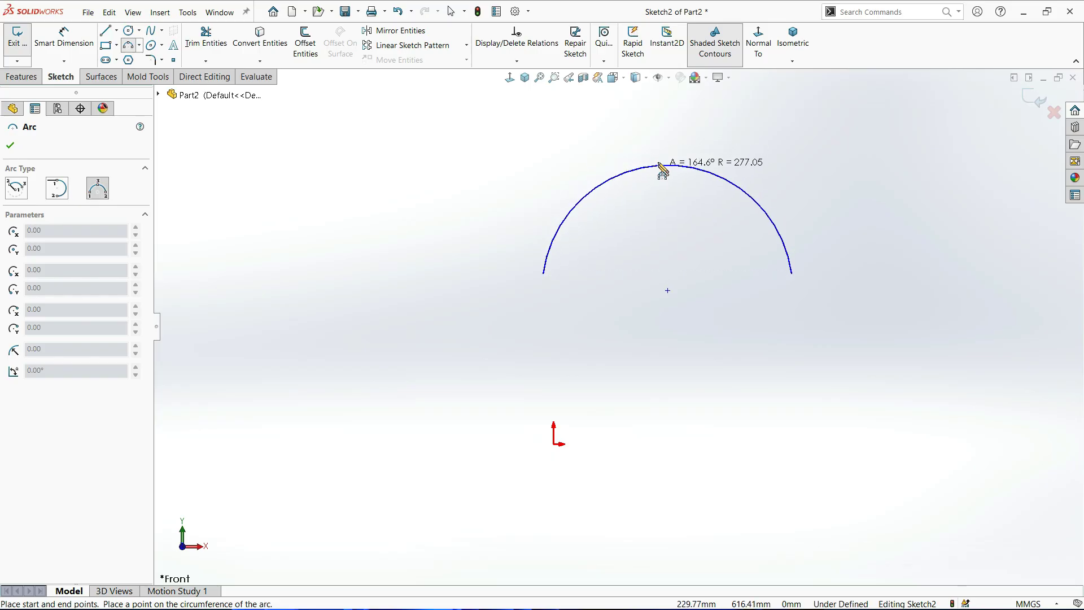
click(666, 173)
key(Escape)
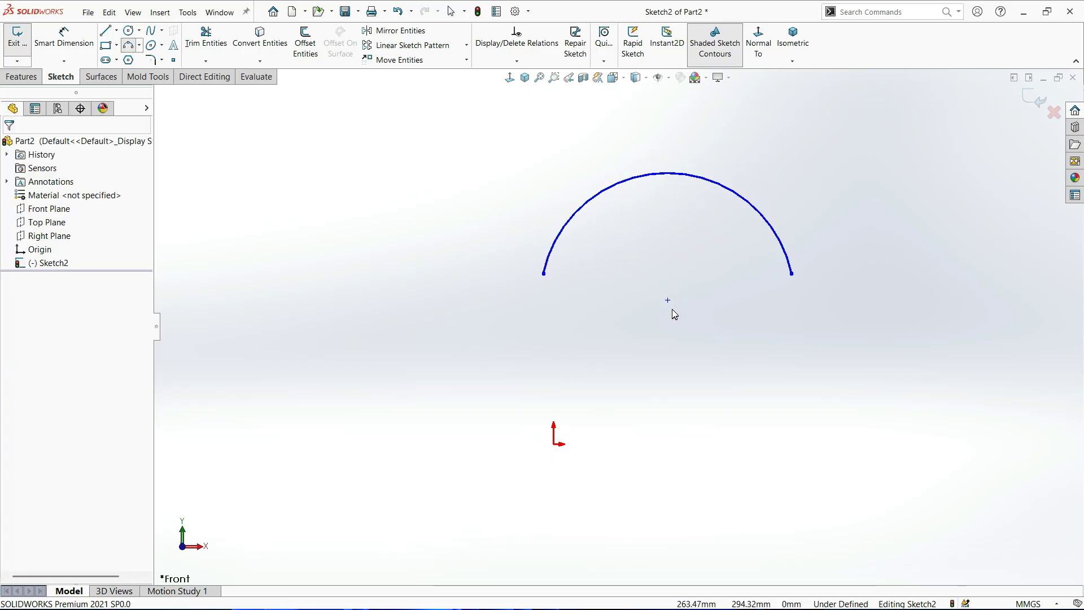
Add a Horizontal relation between the arc's centre point and both of its endpoints.
click(666, 301)
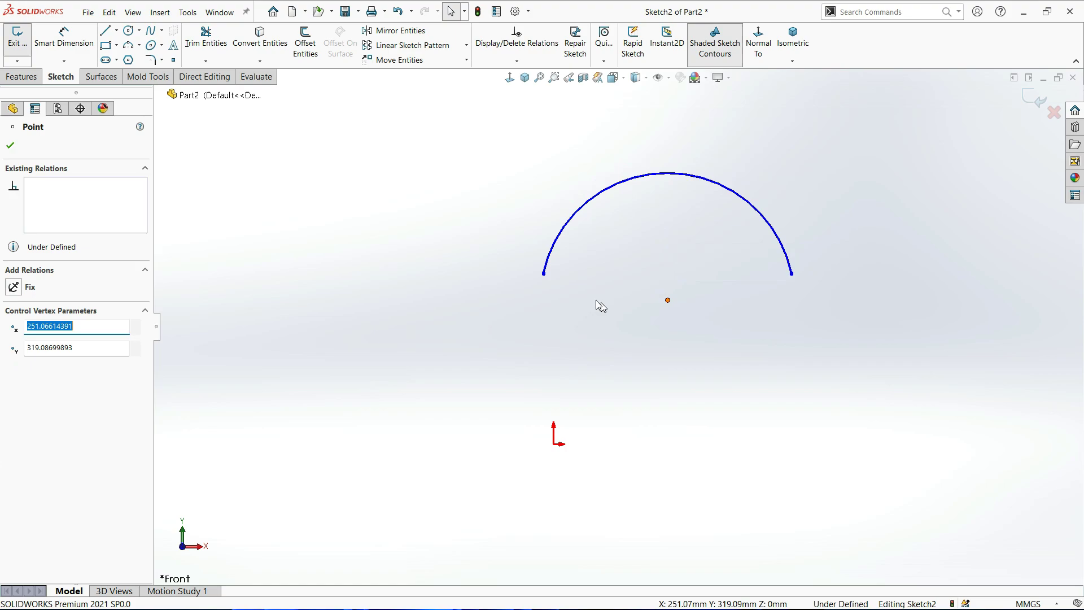
ctrl+click(556, 279)
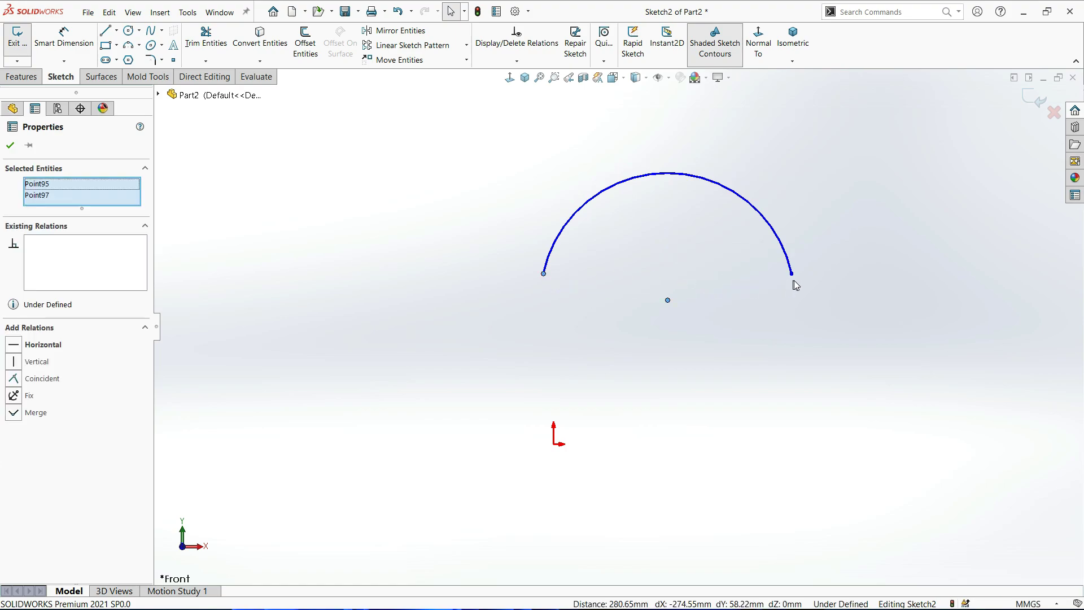
ctrl+click(791, 274)
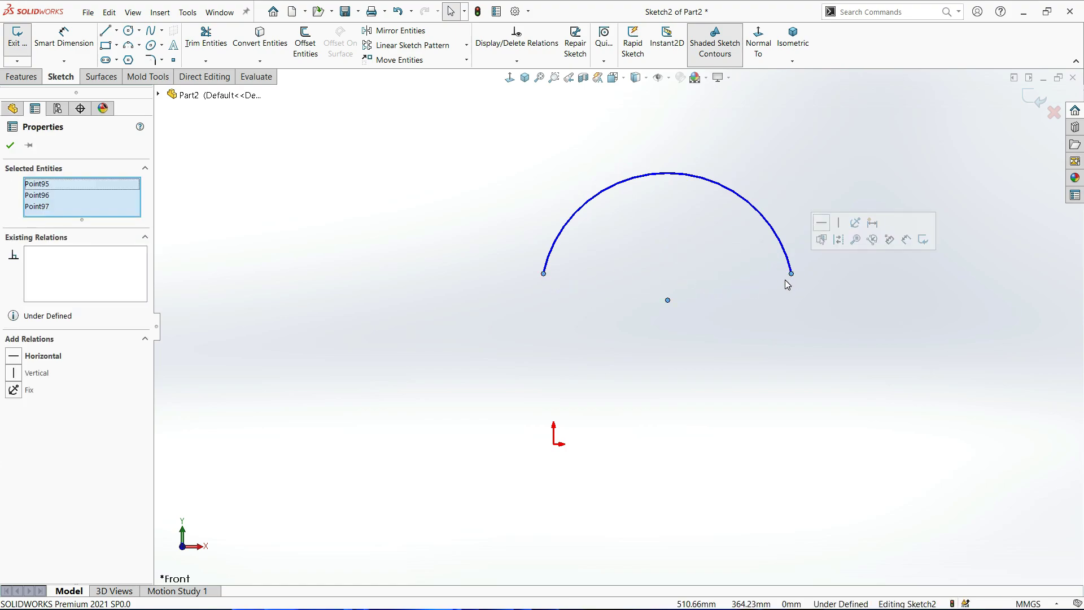
click(822, 224)
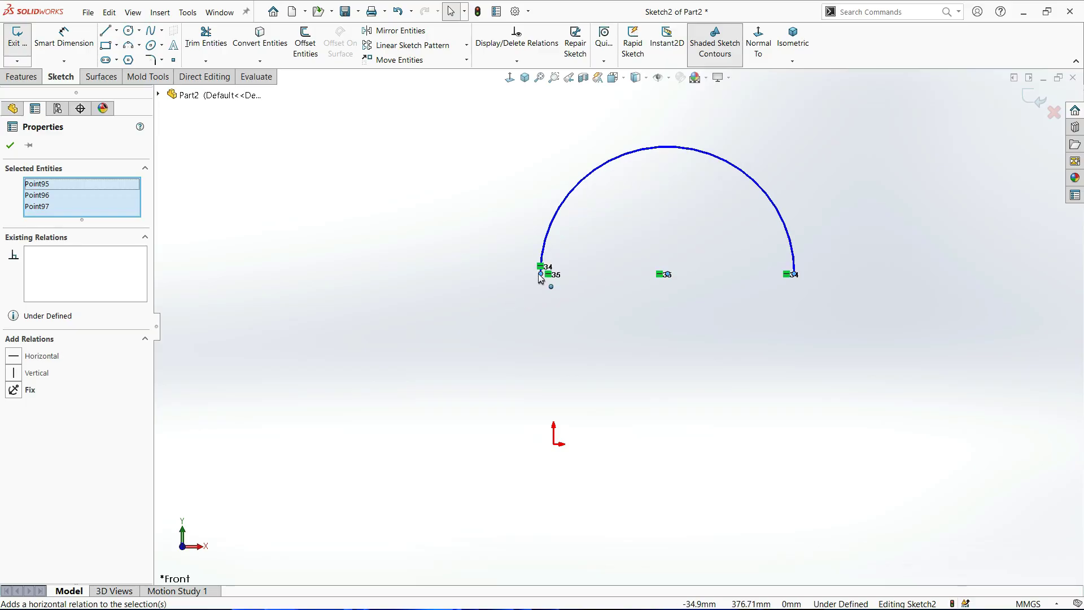
click(872, 275)
Test the constrained semicircle by pulling its curve, centre point and right endpoint to new positions.
drag(675, 148, 661, 201)
click(653, 312)
scroll(581, 313, up, 3)
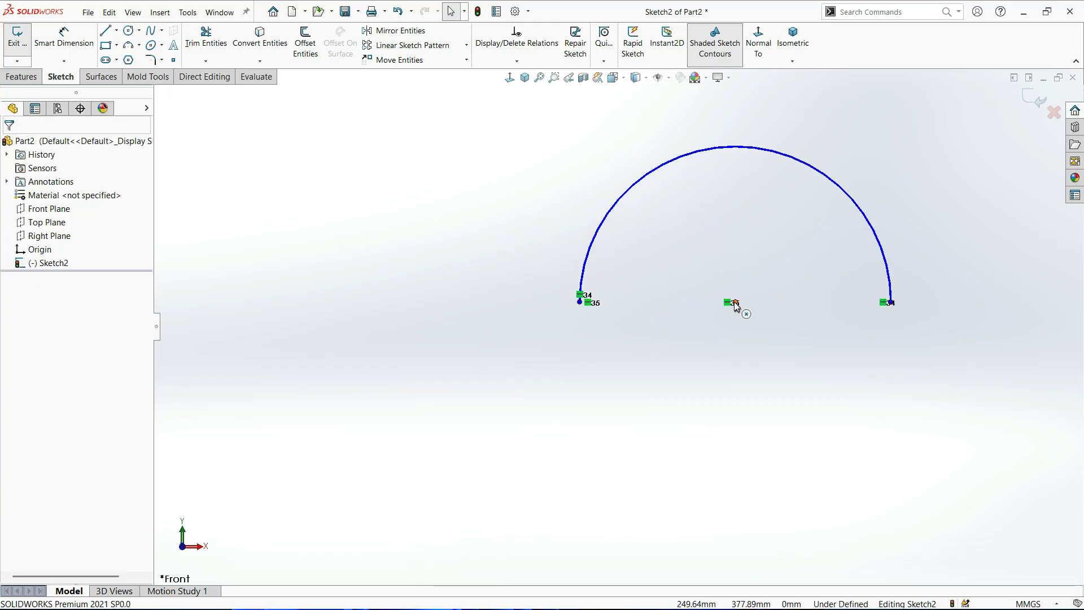
mouse_move(736, 306)
mouse_down()
mouse_move(743, 407)
mouse_move(738, 298)
mouse_move(740, 308)
mouse_move(729, 303)
mouse_up()
click(798, 318)
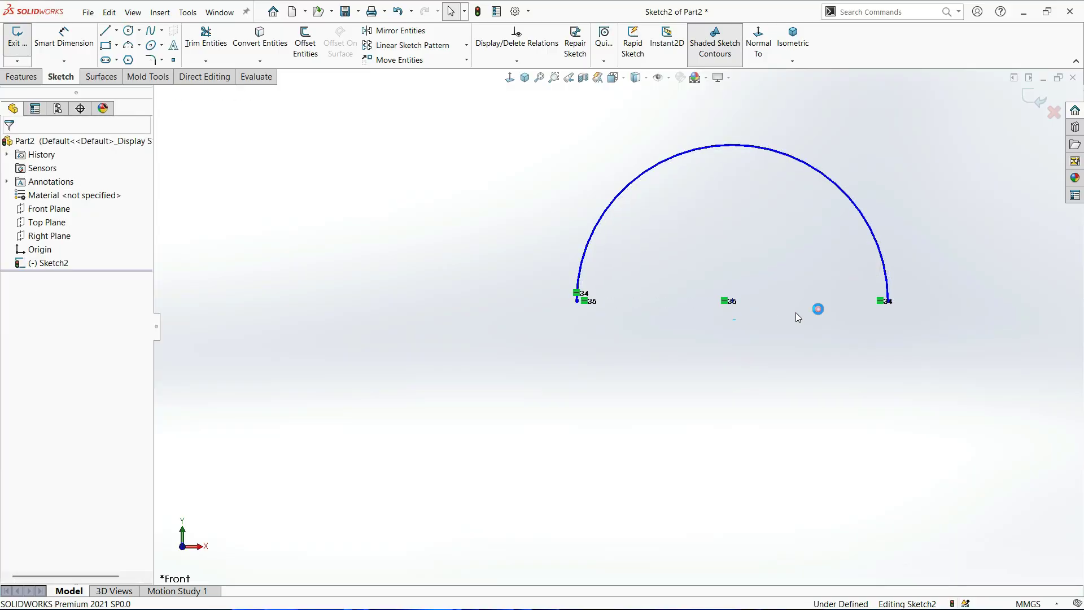
drag(889, 304, 837, 324)
click(724, 408)
scroll(558, 378, up, 3)
click(236, 115)
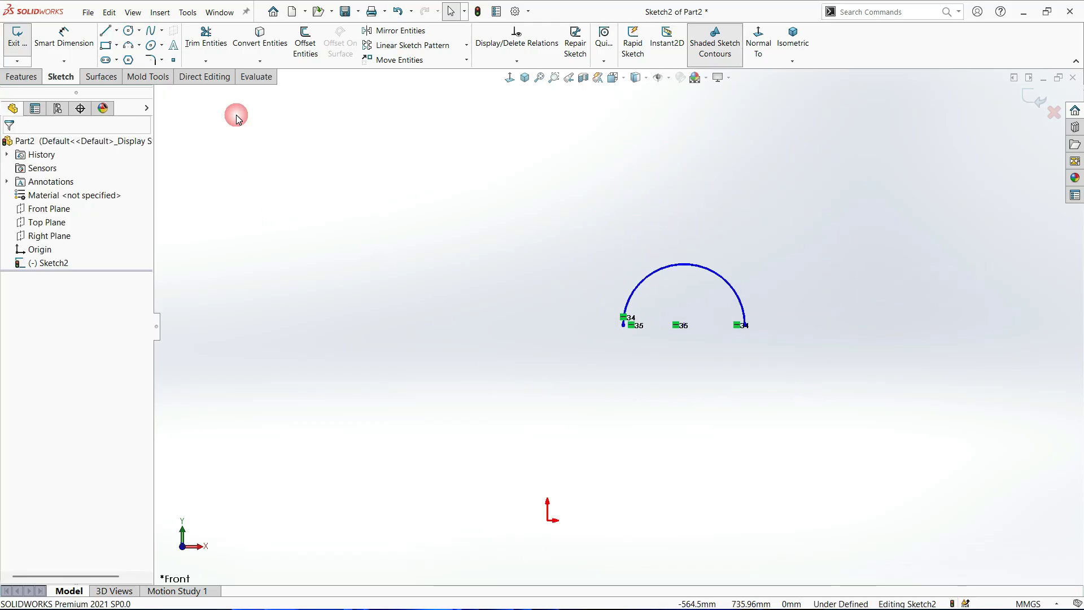
Draw a slanted line rising to the right, below and to the right of the semicircle.
click(139, 45)
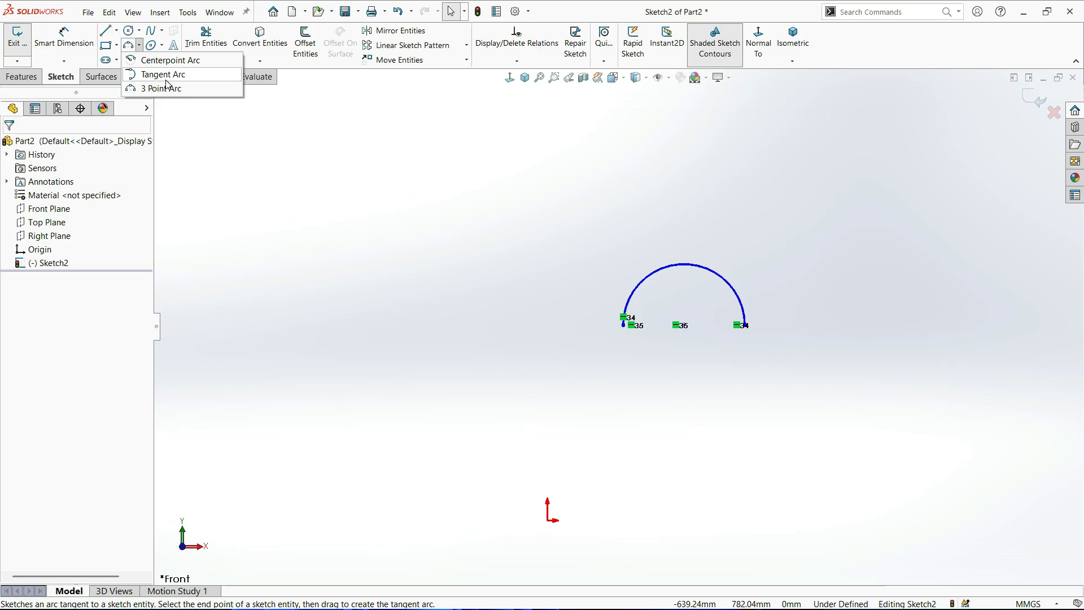
scroll(578, 289, up, 3)
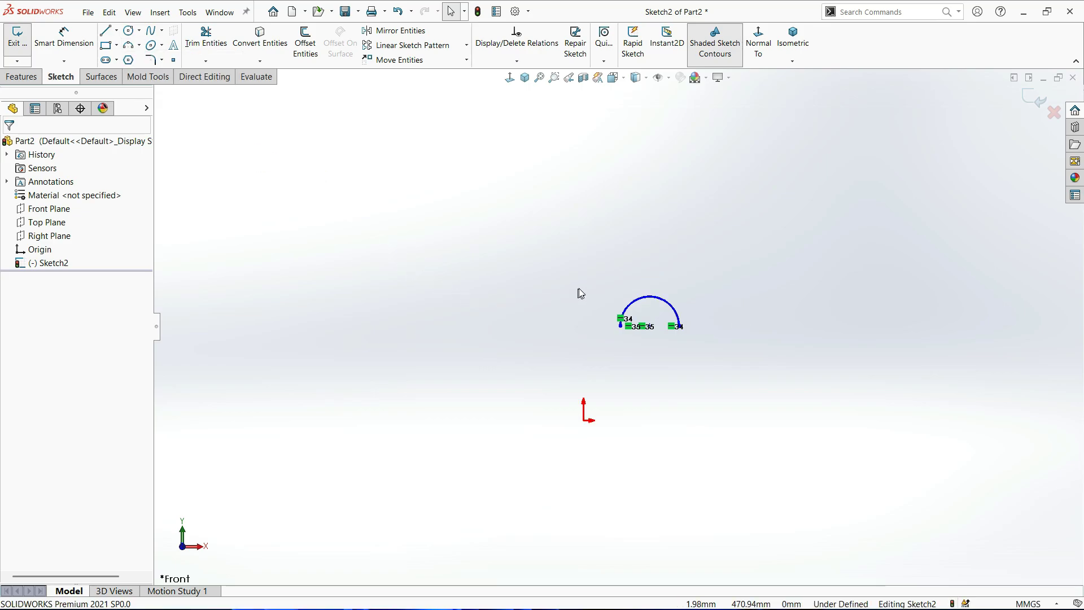
key(l)
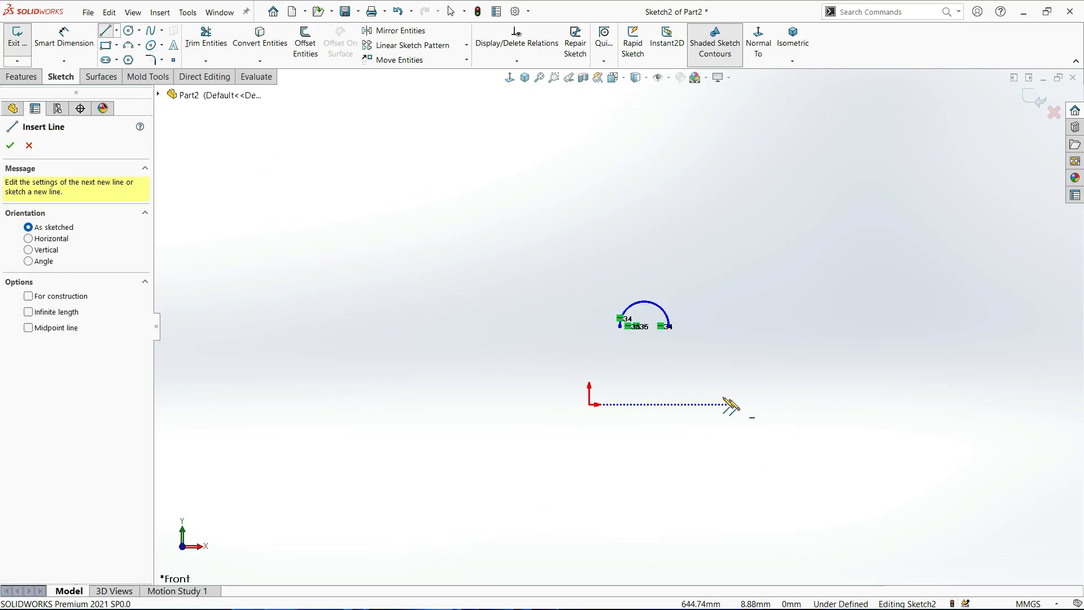
click(703, 391)
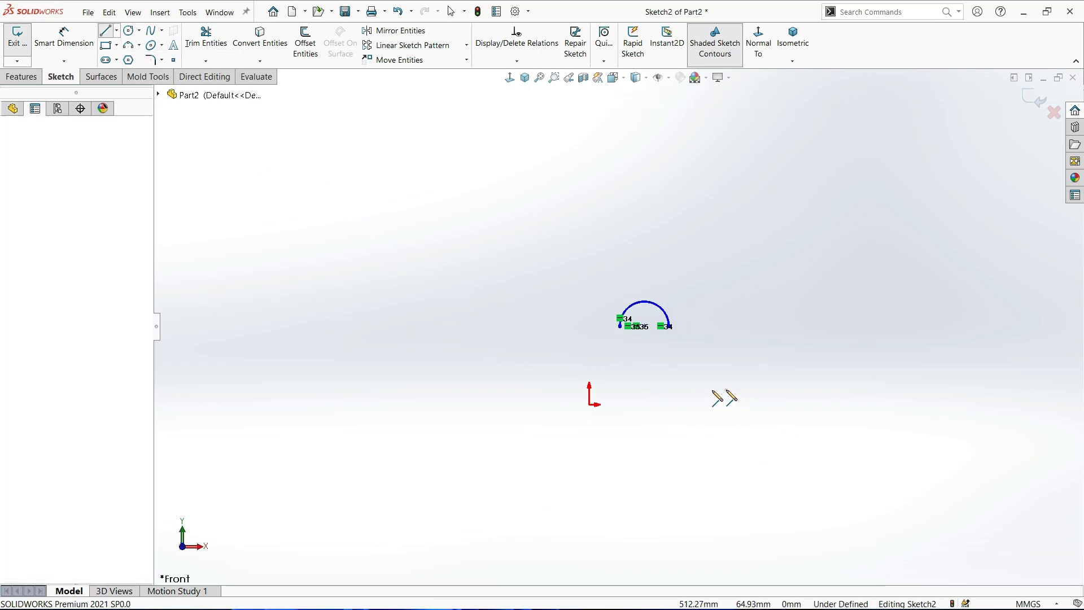
click(776, 368)
right_click(775, 368)
click(802, 371)
scroll(802, 371, down, 1)
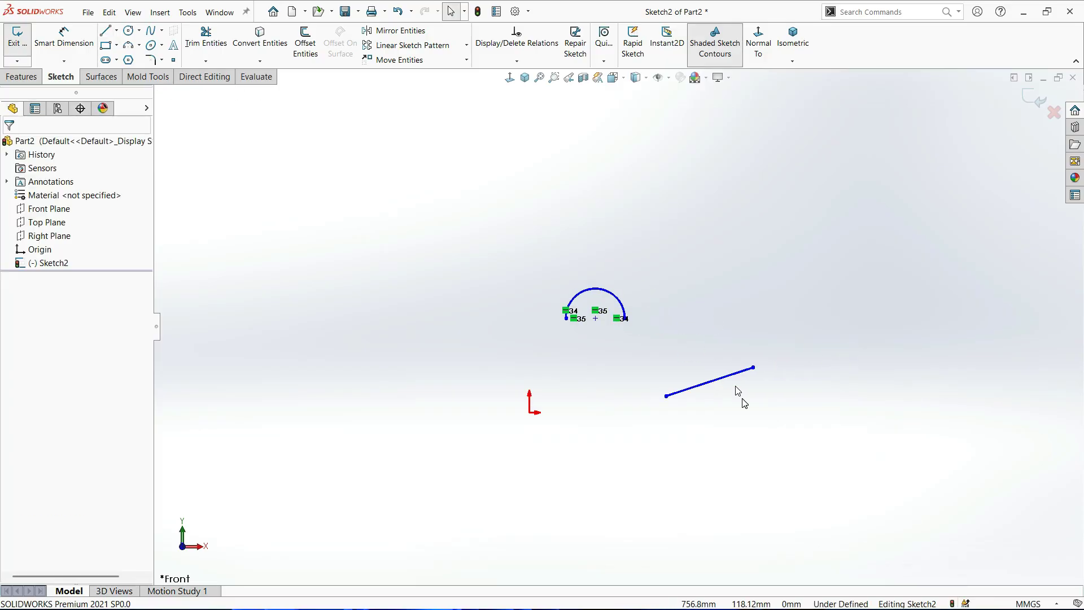
Draw a 3 Point Arc with a radius of about 468 mm, starting at the slanted line's upper endpoint and bulging upward.
scroll(757, 389, down, 3)
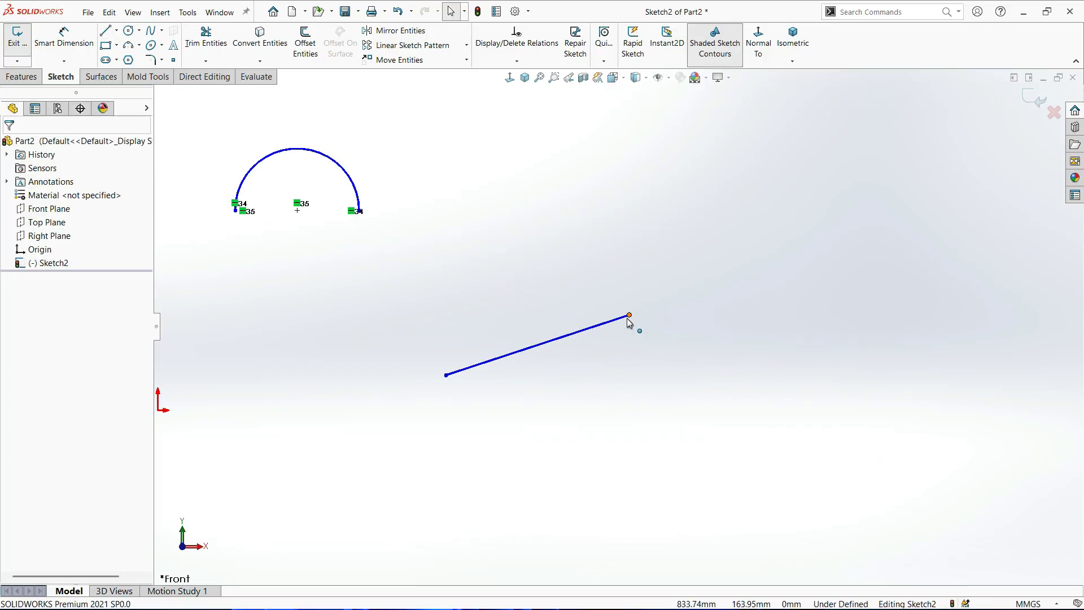
click(129, 47)
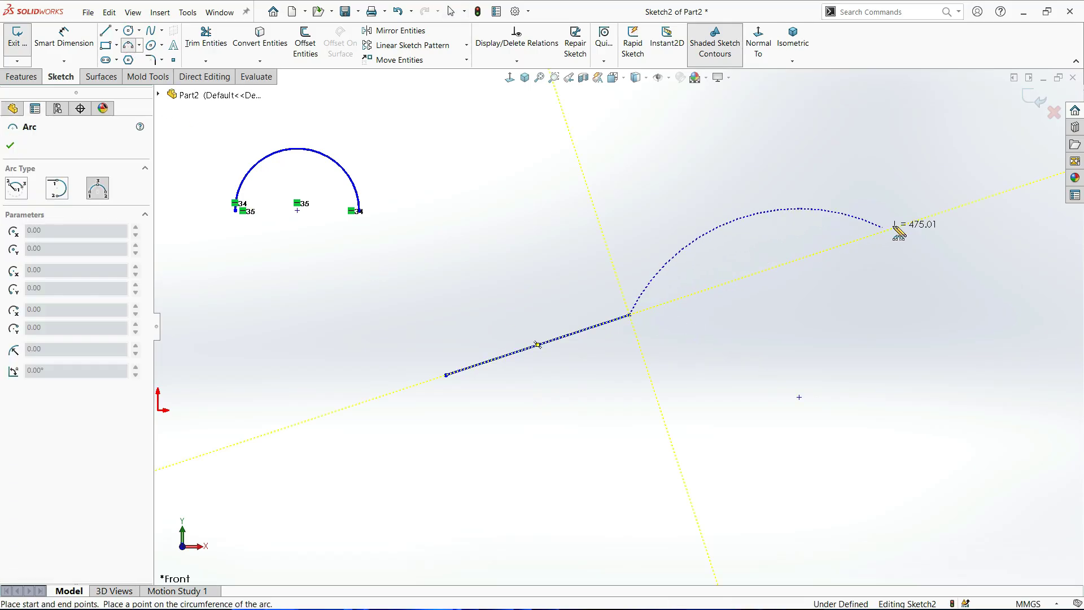
click(897, 202)
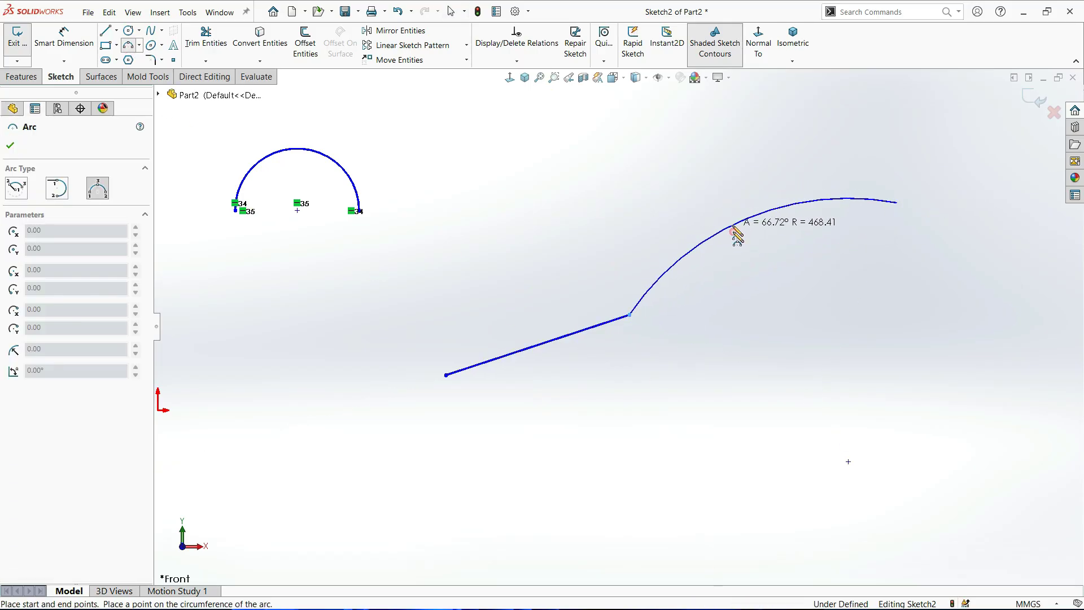
click(735, 230)
key(Escape)
Examine the corner where the slanted line meets the arc, and select their shared endpoint.
scroll(632, 324, down, 2)
scroll(632, 325, down, 3)
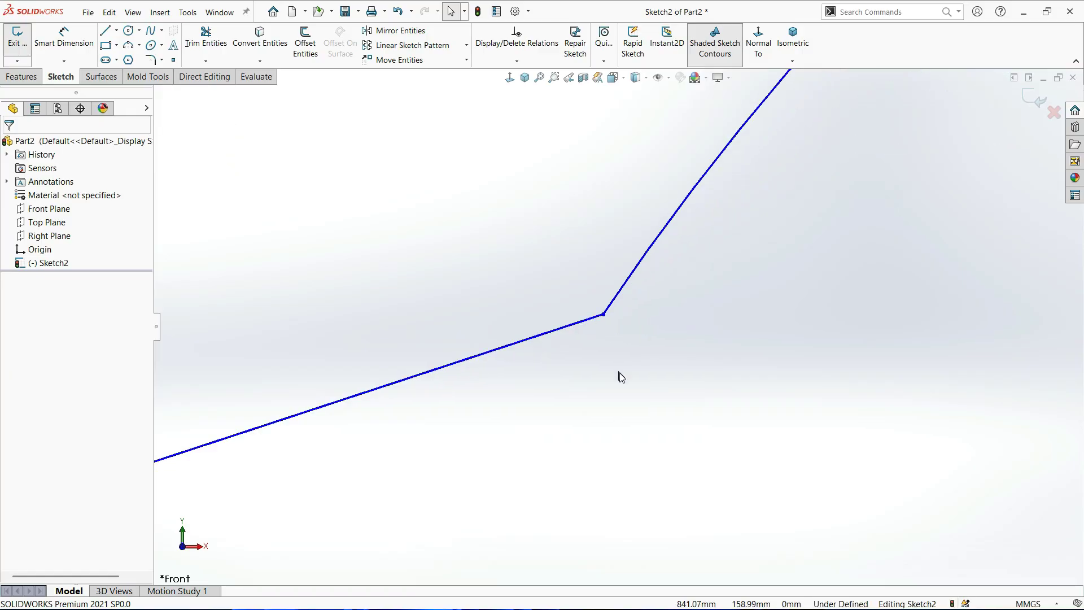
scroll(621, 378, up, 3)
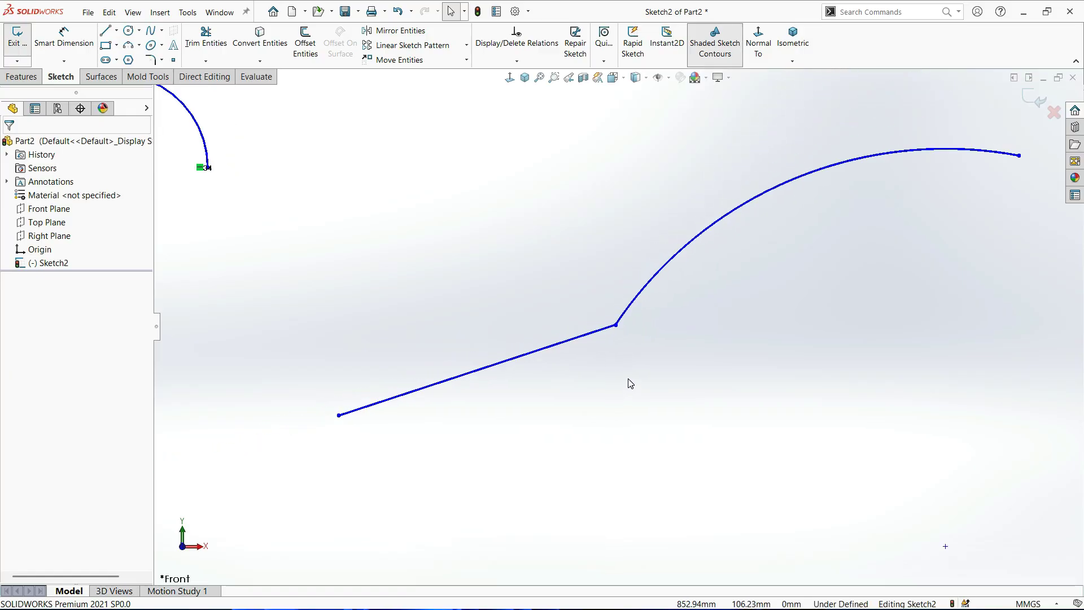
scroll(631, 383, up, 3)
scroll(598, 322, down, 2)
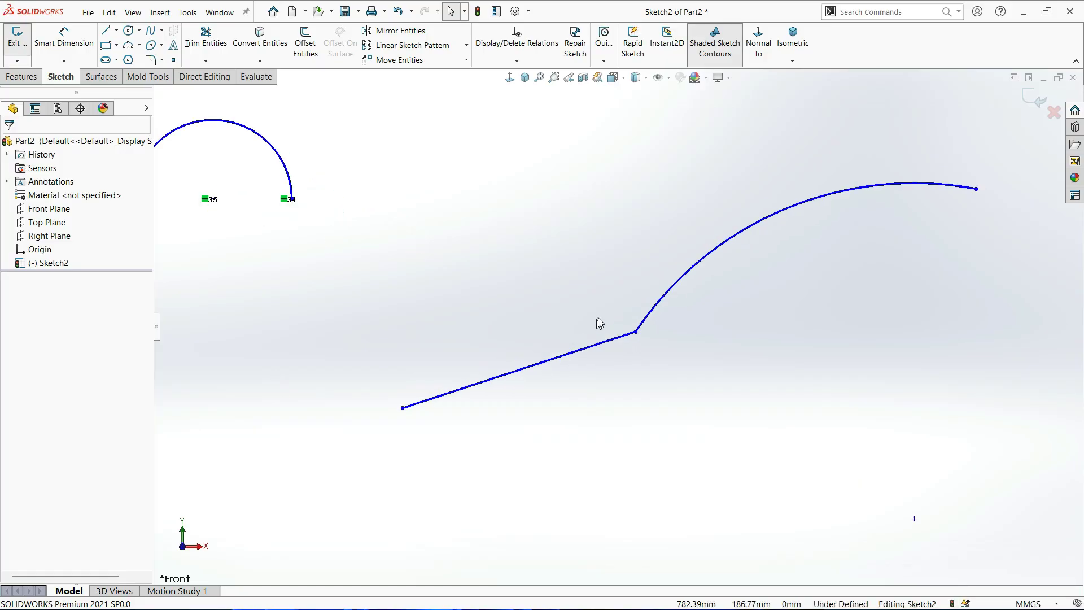
scroll(648, 354, down, 2)
scroll(643, 363, up, 3)
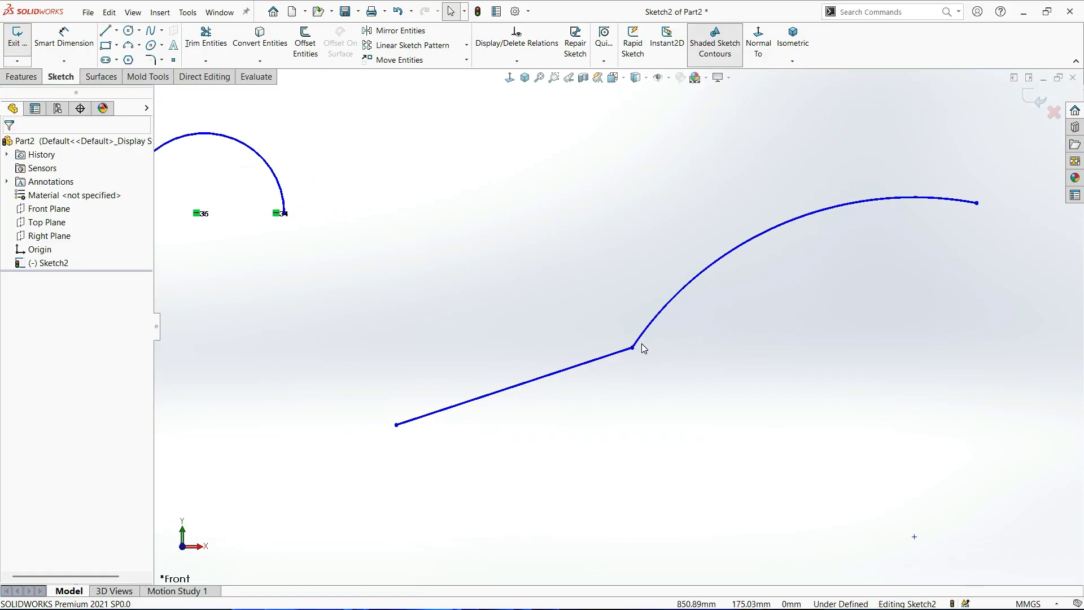
scroll(642, 346, down, 3)
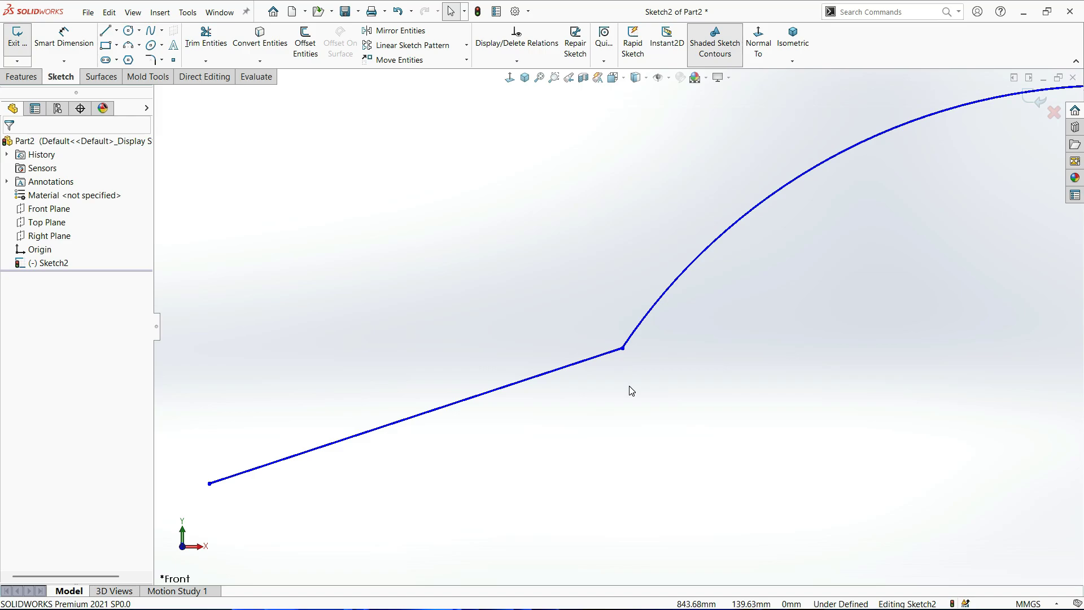
scroll(631, 391, up, 3)
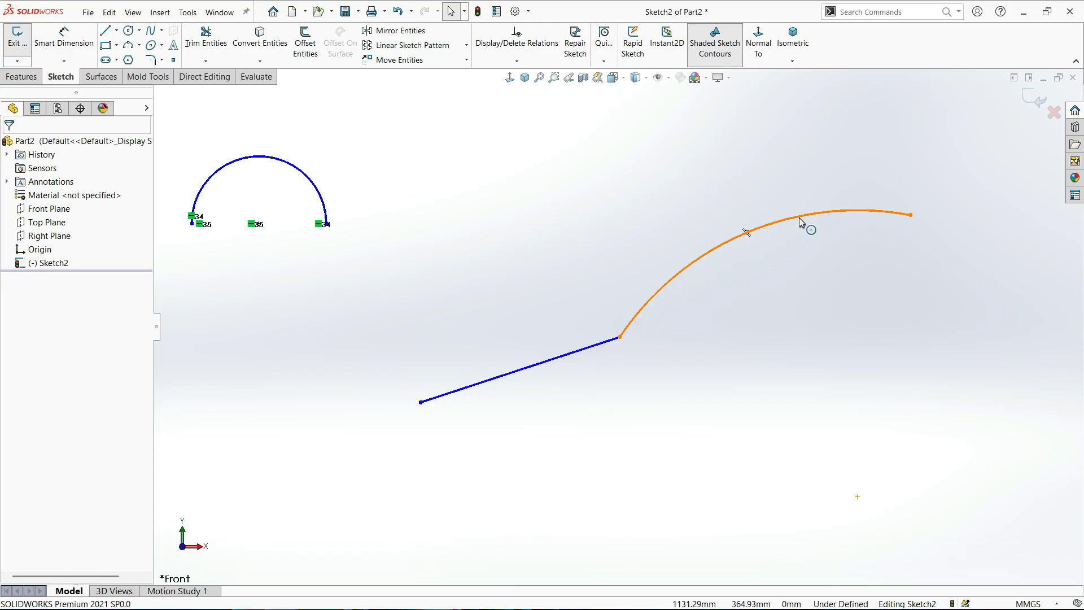
click(621, 337)
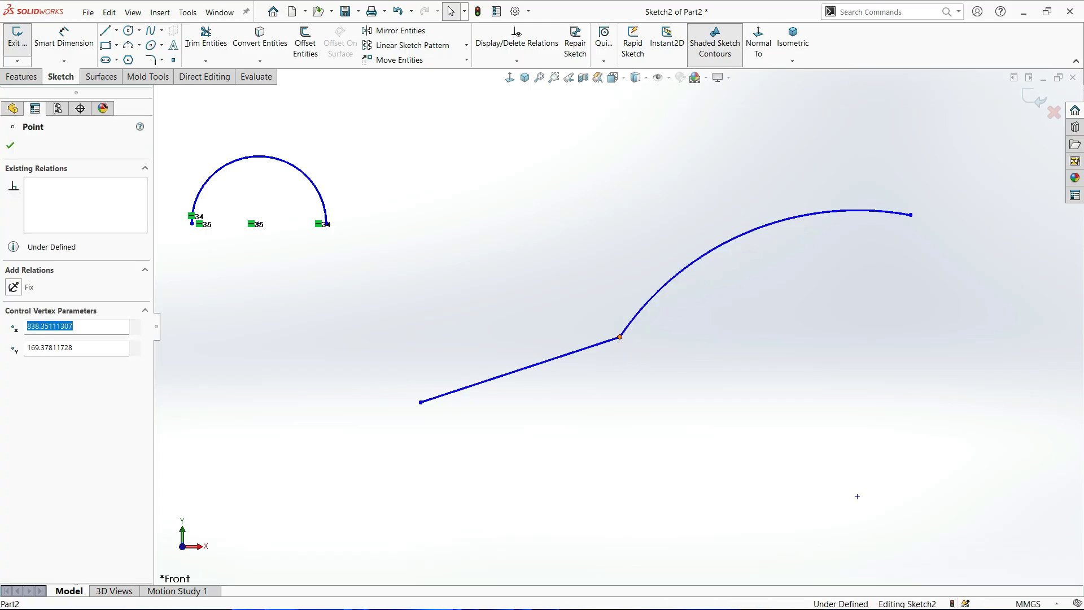
Add a Fix relation to the slanted line and test it by trying to pull the line downward.
click(559, 354)
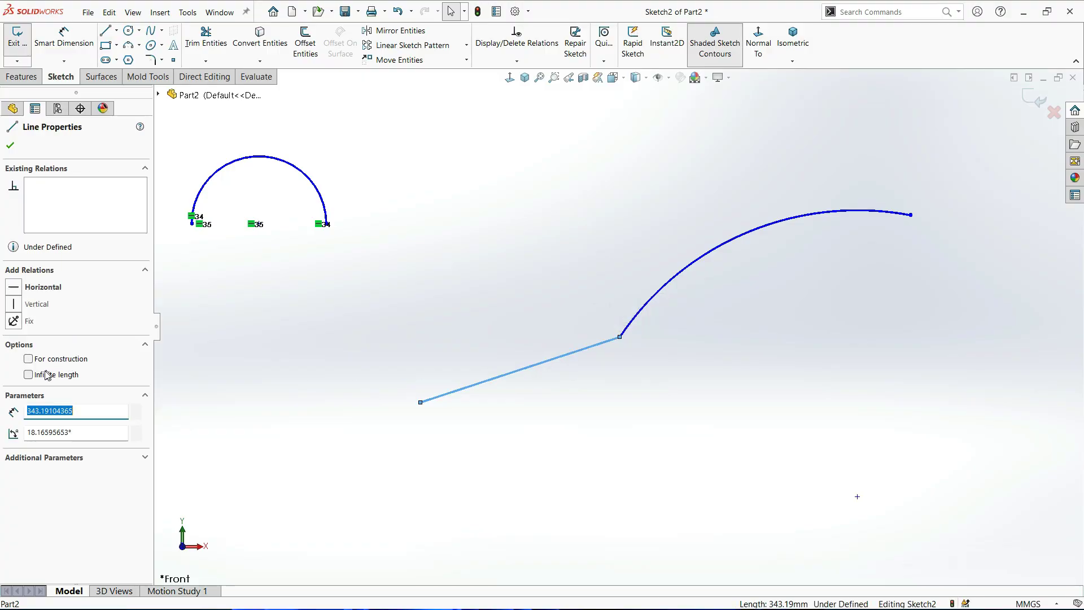
click(15, 321)
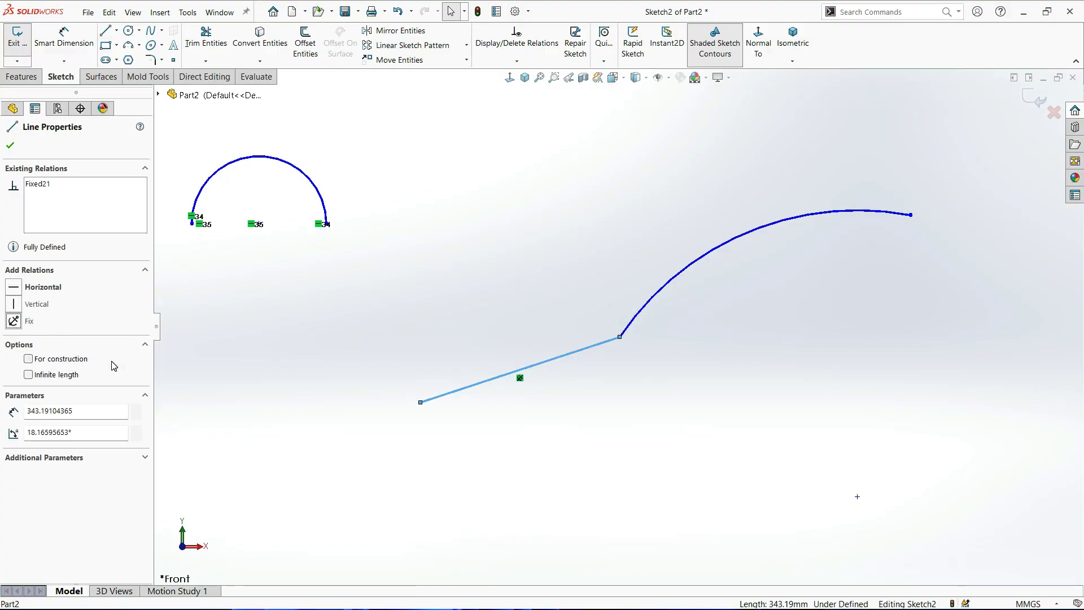
click(444, 374)
drag(582, 353, 603, 420)
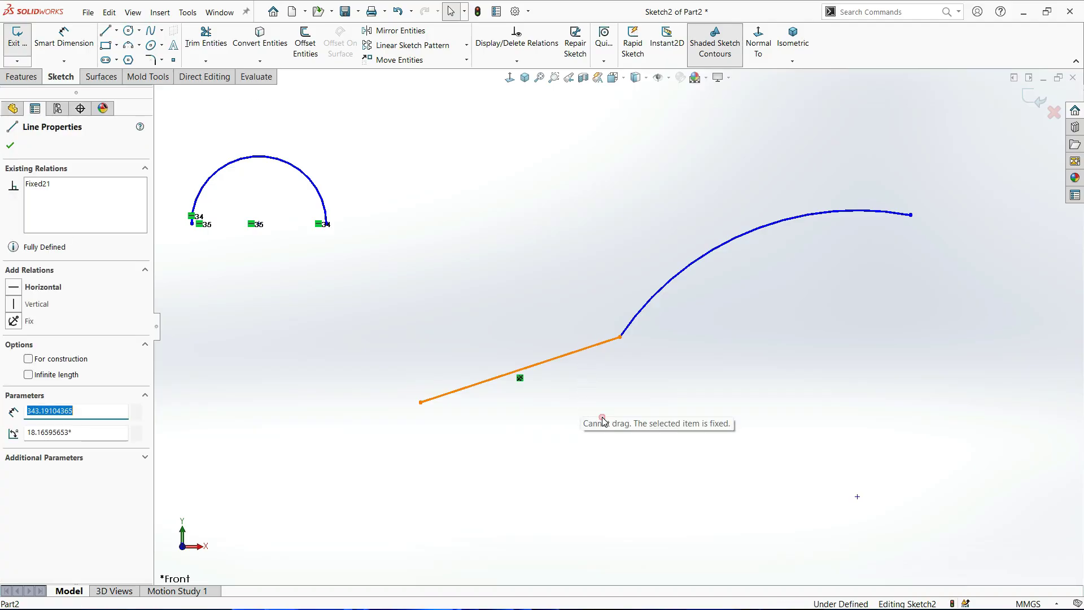
Add a Fix relation to the arc's free right endpoint and select that relation's marker.
click(911, 214)
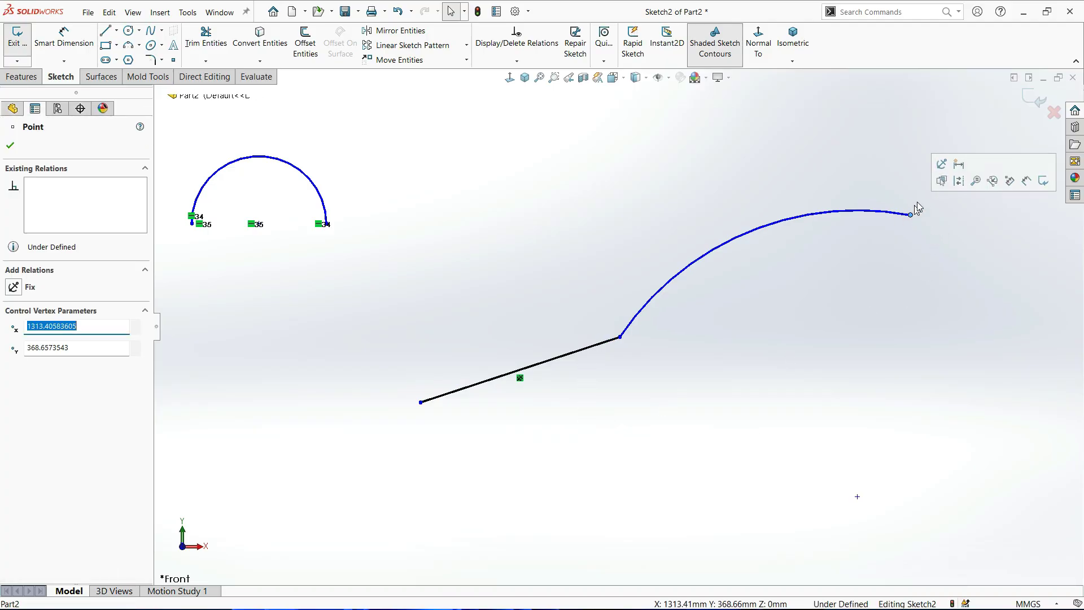
click(30, 289)
click(356, 273)
click(958, 230)
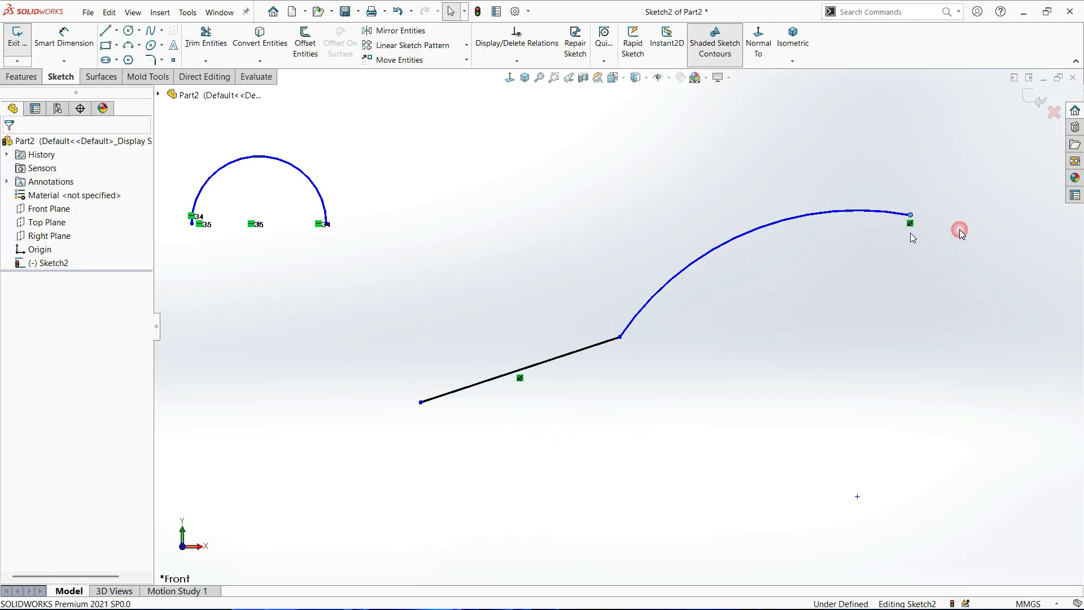
click(917, 258)
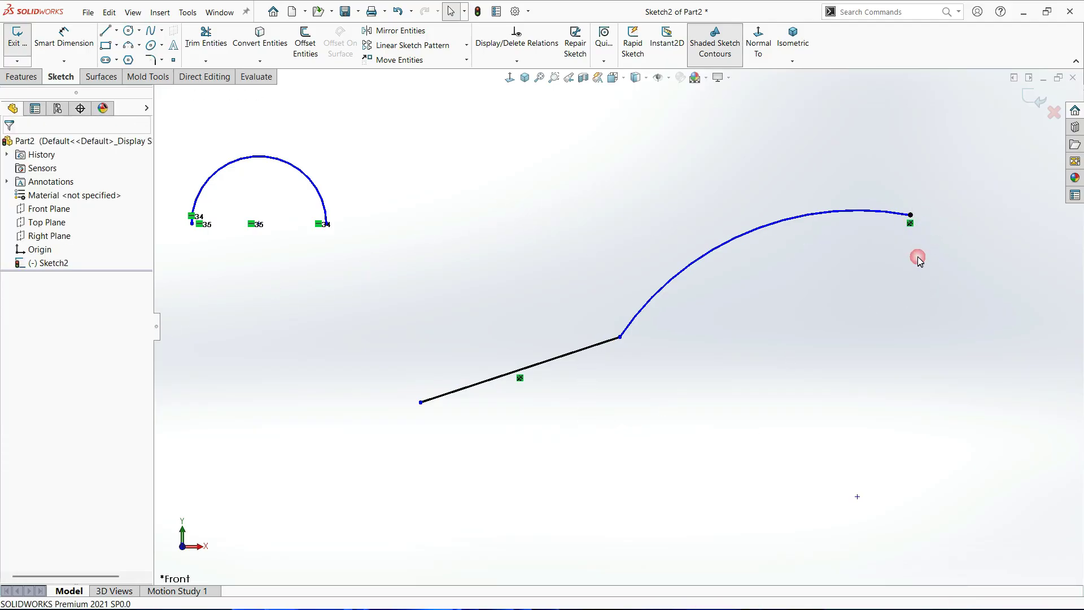
click(910, 224)
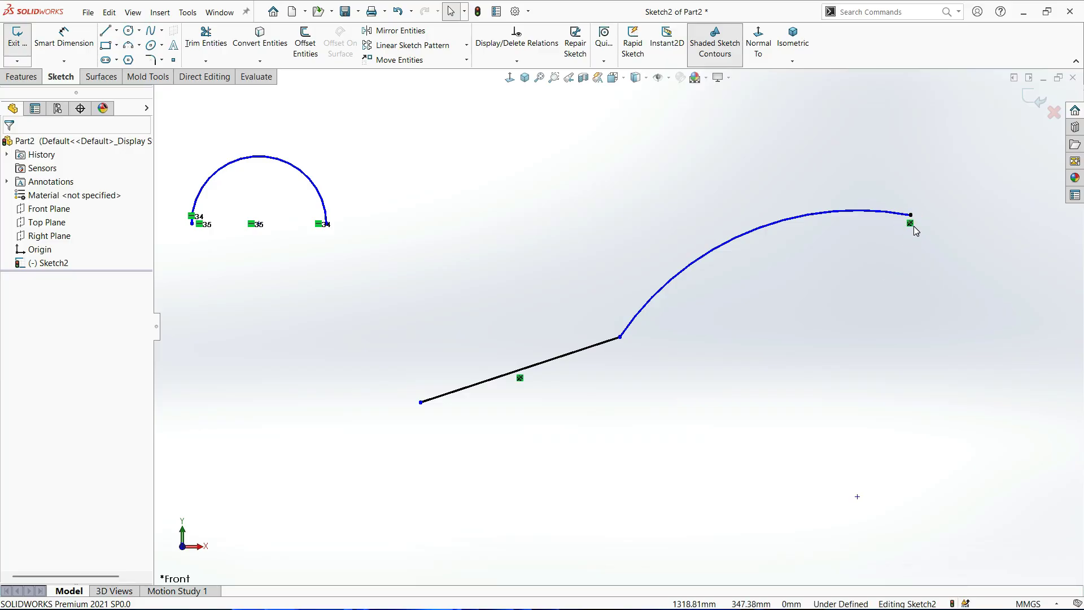
click(878, 301)
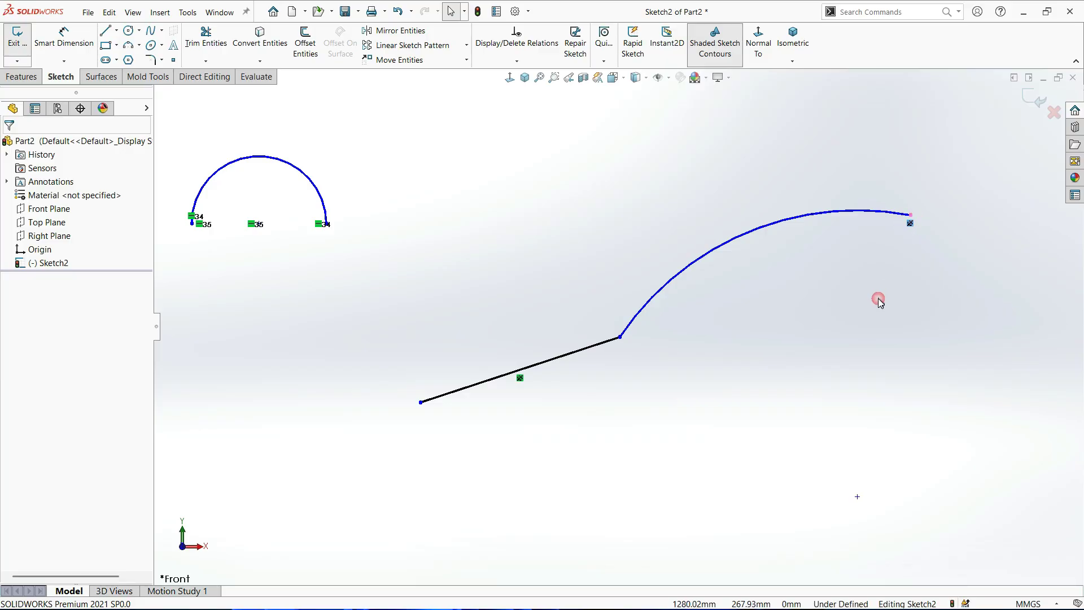
Make the arc tangent to the slanted line at their shared endpoint and delete the Fix relation from the arc's right endpoint.
click(619, 337)
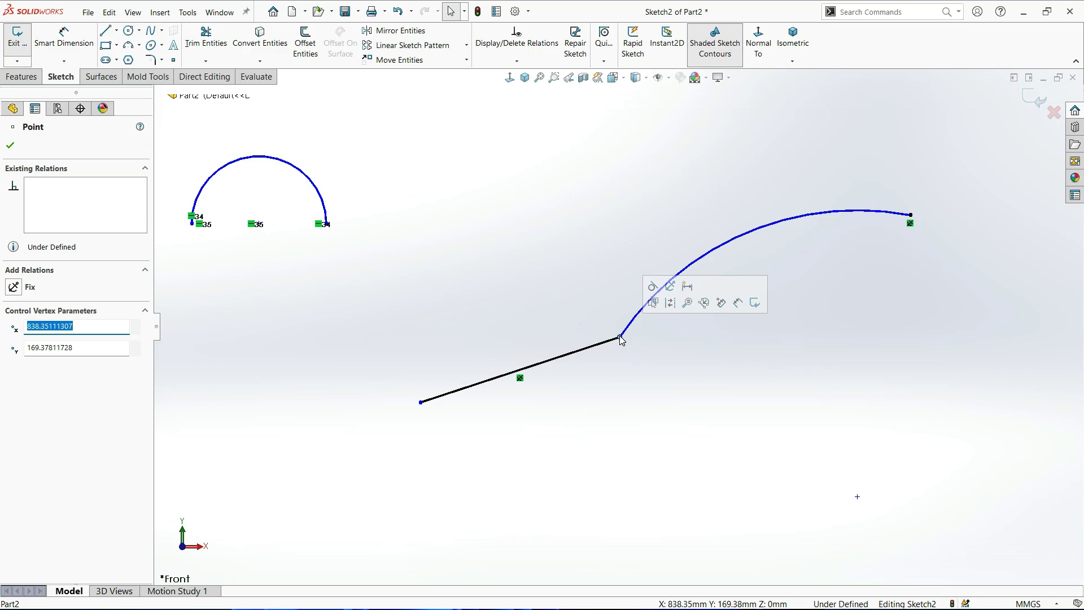
click(631, 354)
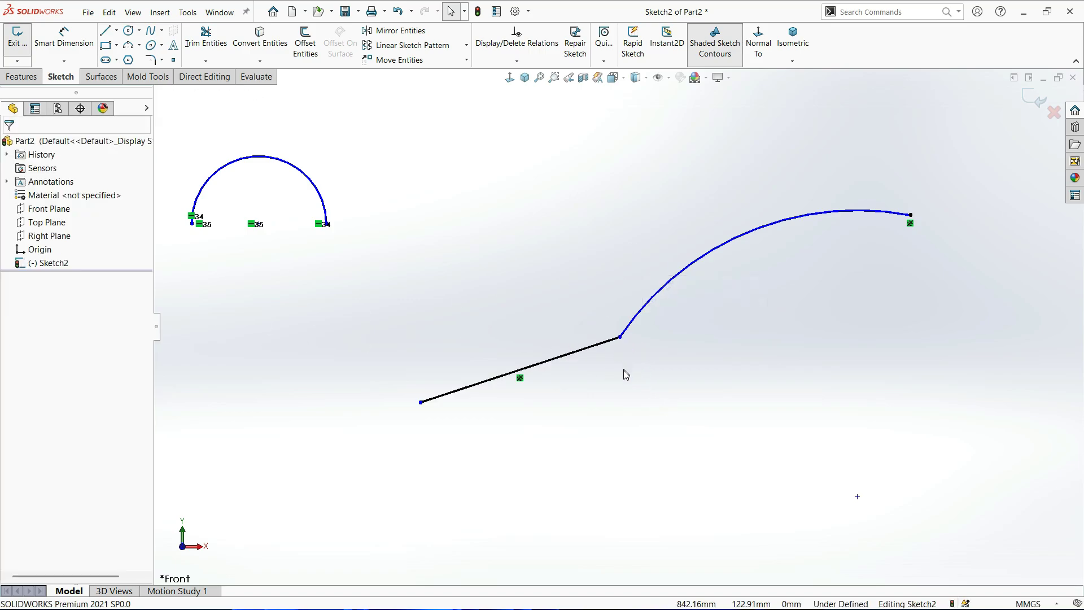
click(620, 338)
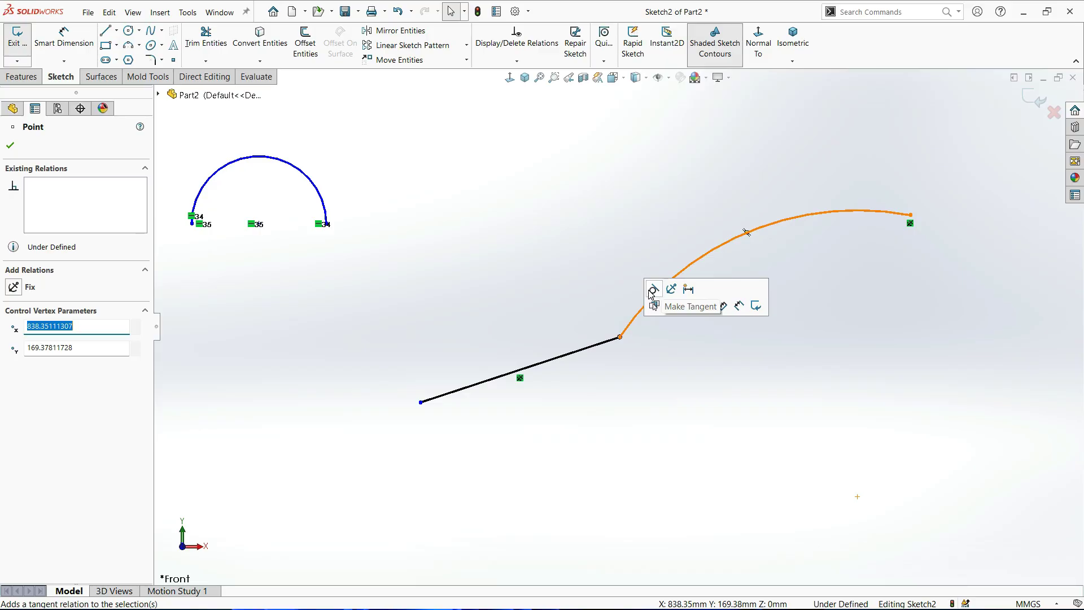
click(654, 291)
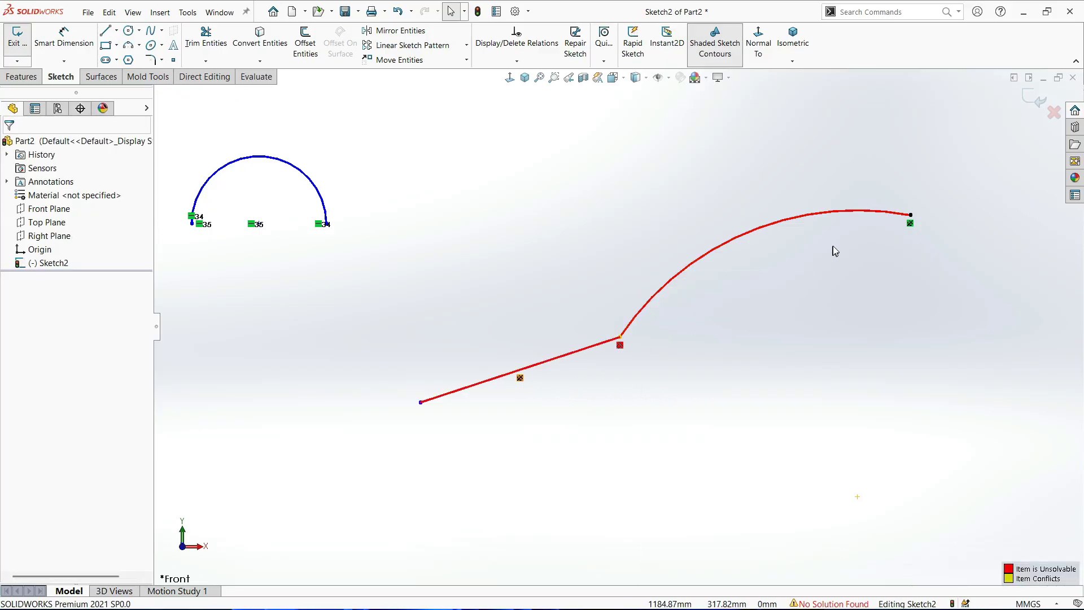
click(910, 224)
key(Delete)
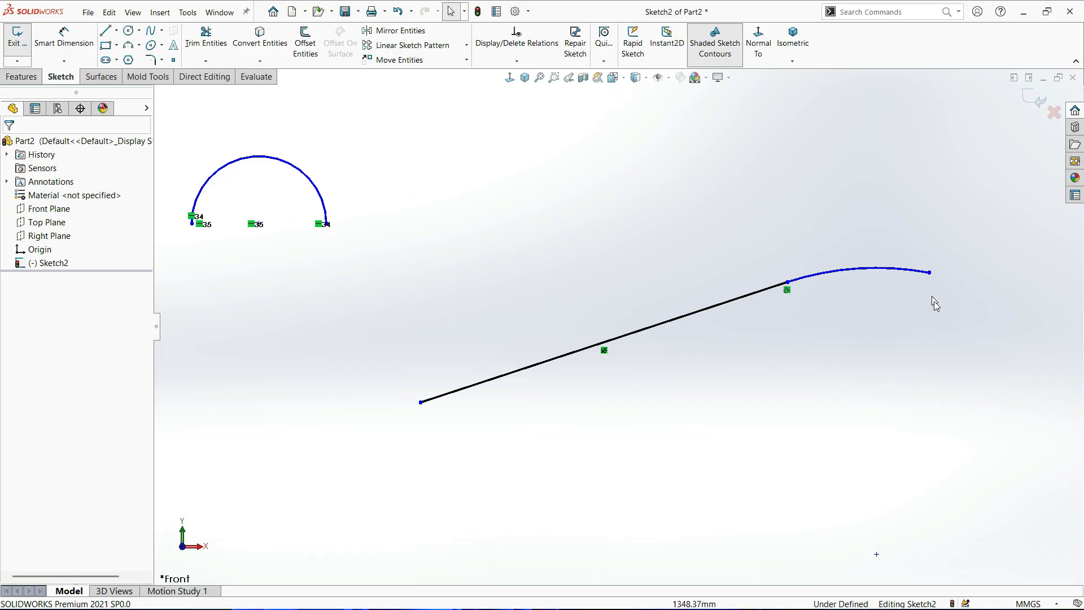
Pull the shared endpoint back along the line to shorten the line, and inspect the tangent joint up close.
click(761, 312)
drag(788, 281, 712, 322)
click(750, 340)
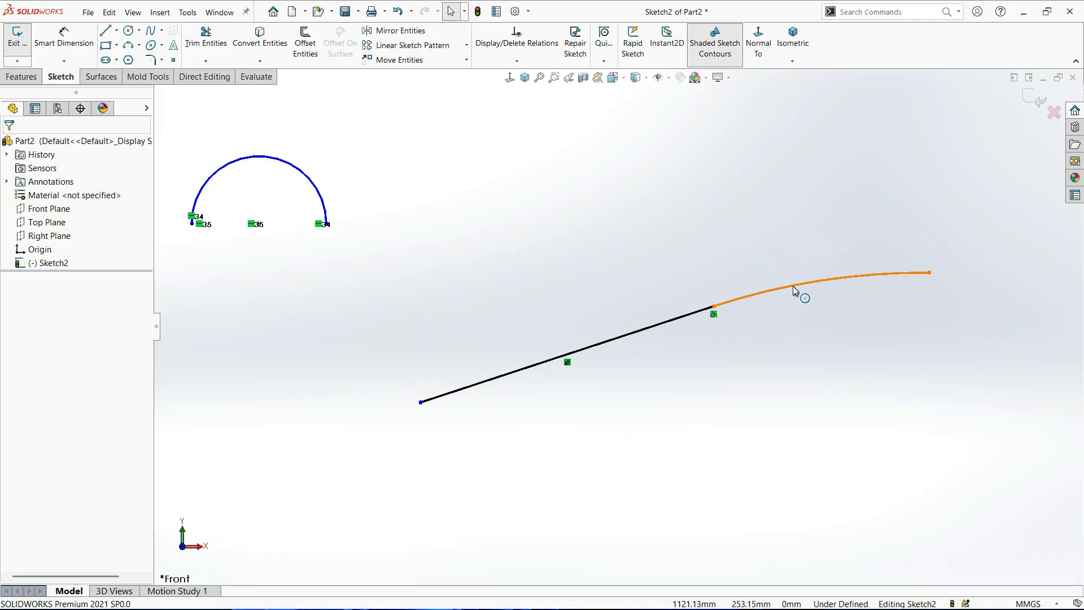
scroll(762, 291, down, 6)
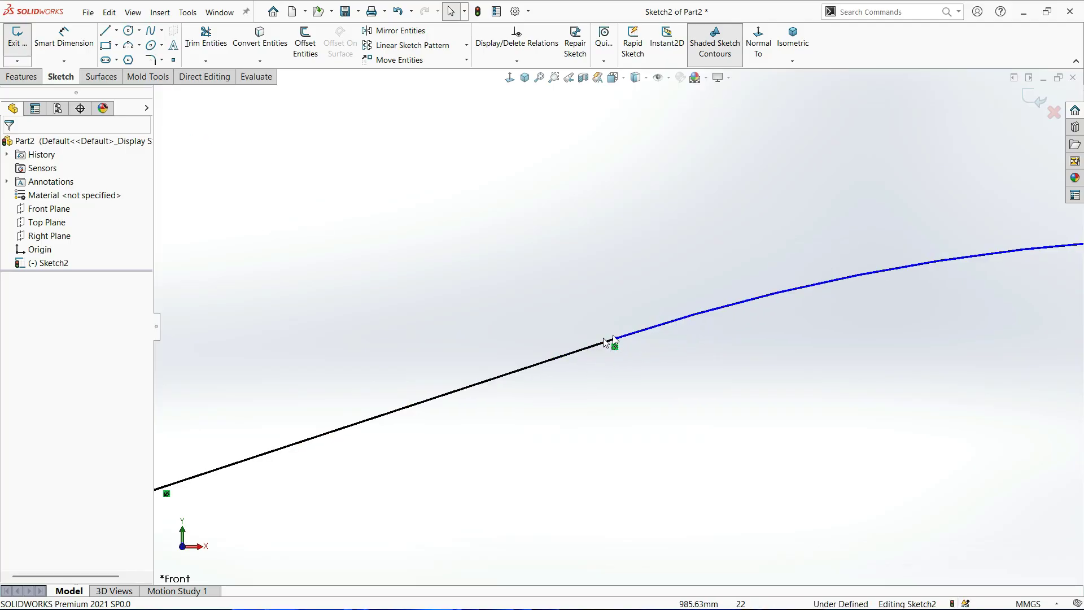
click(633, 365)
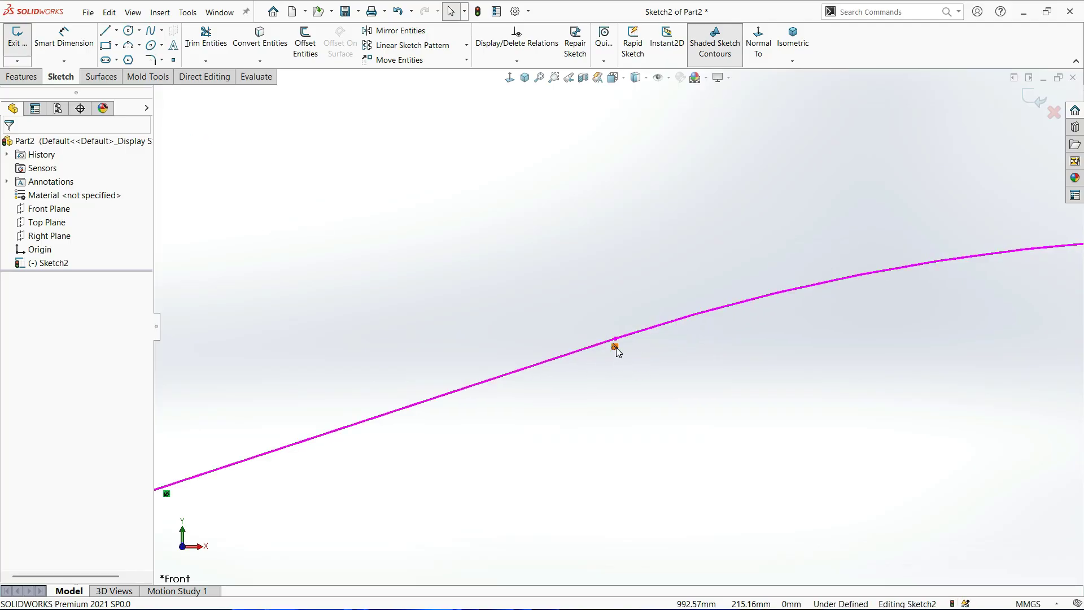
Delete the arc attached to the fixed slanted line, keeping the line.
scroll(619, 396, up, 6)
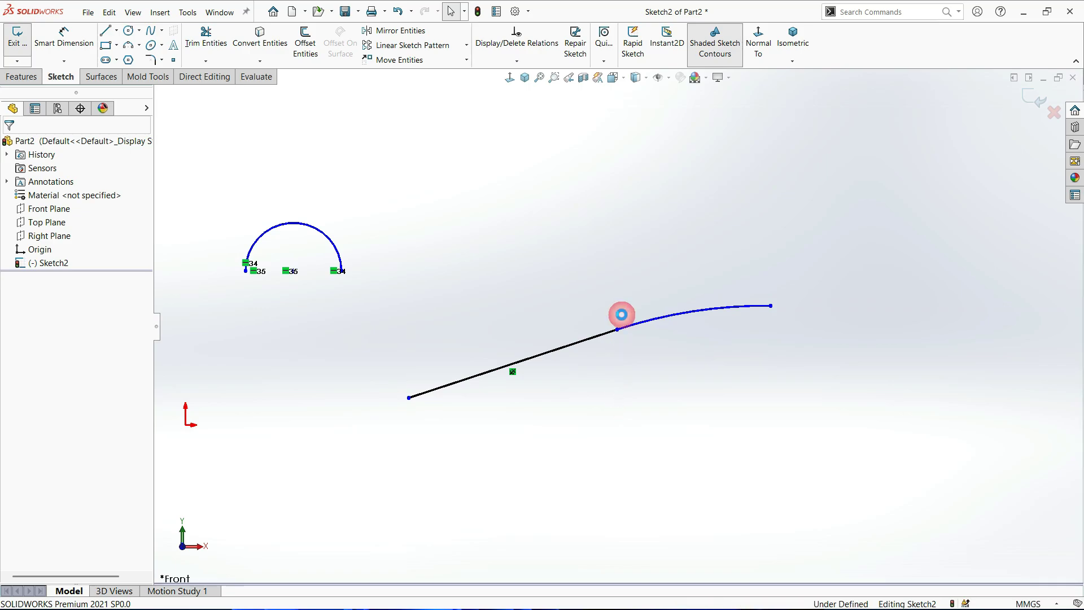
scroll(623, 312, down, 1)
drag(747, 255, 666, 393)
key(Delete)
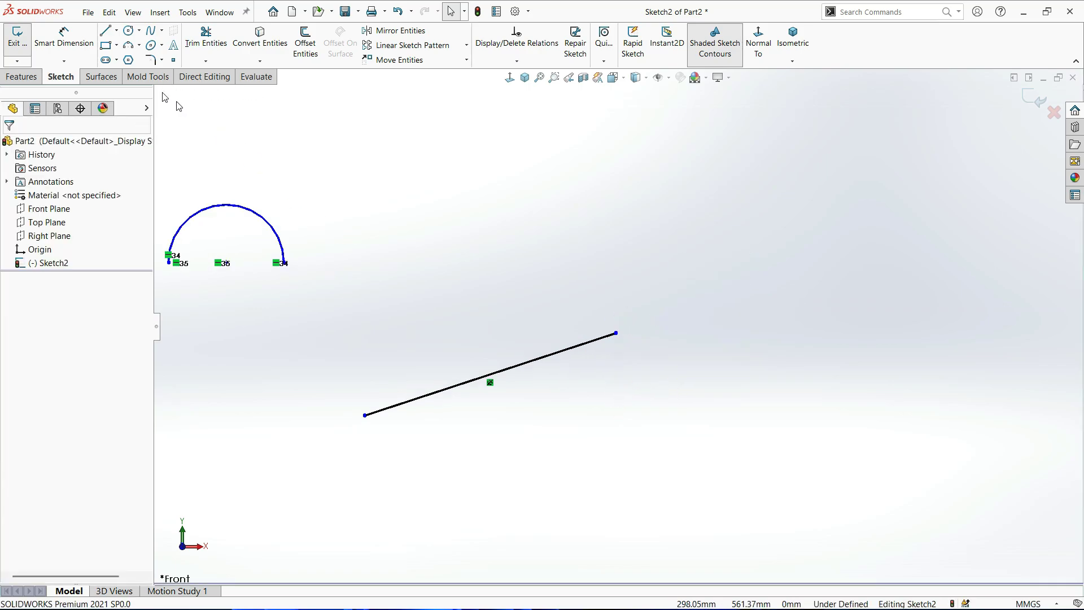
Draw a Tangent Arc from the slanted line's upper endpoint, curving gently over to the right.
click(139, 45)
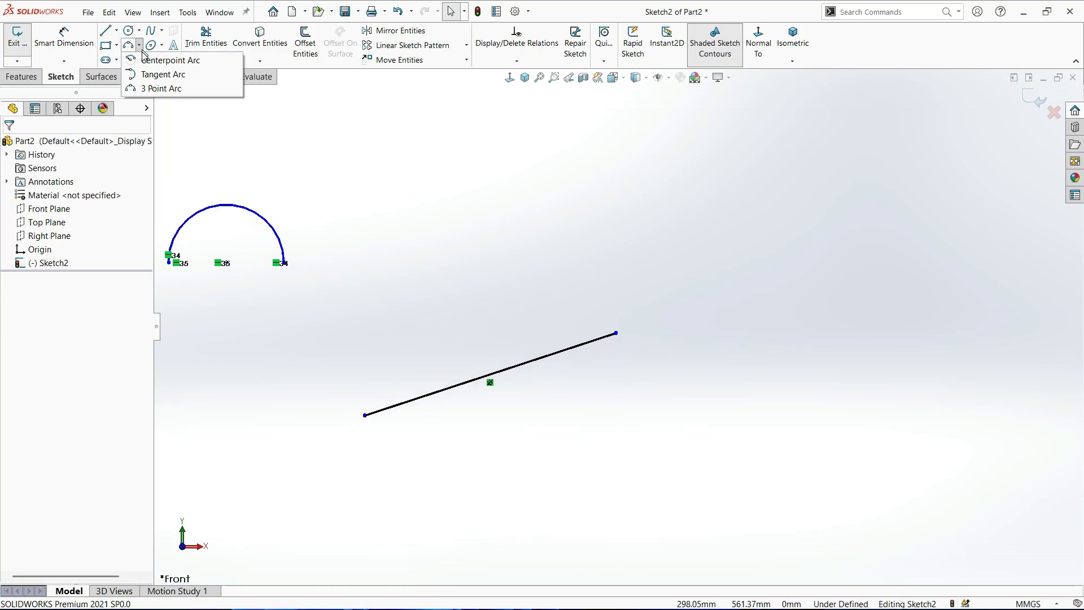
click(161, 74)
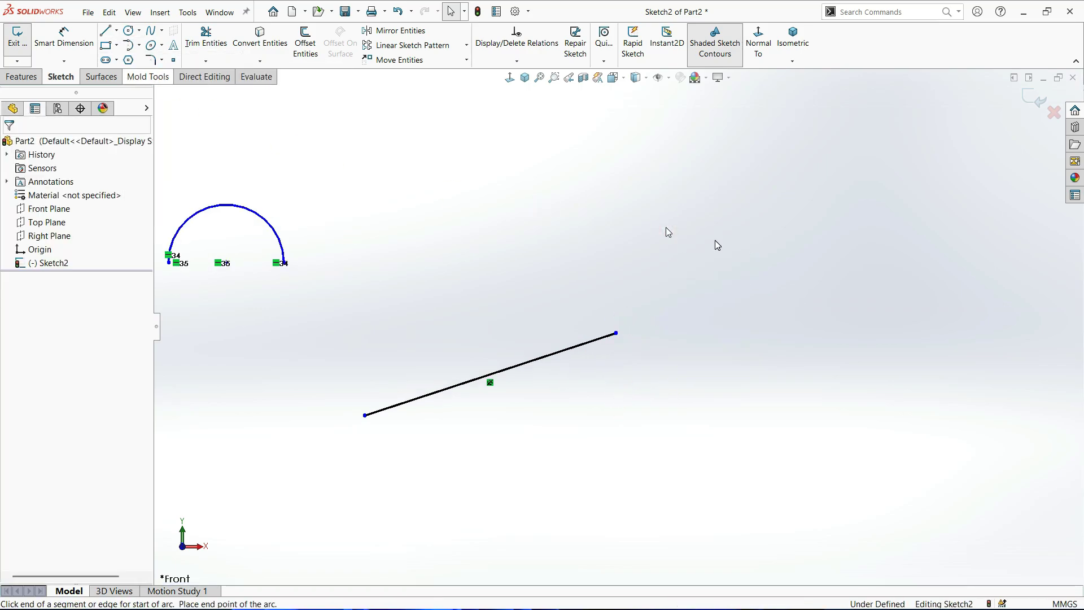
click(617, 334)
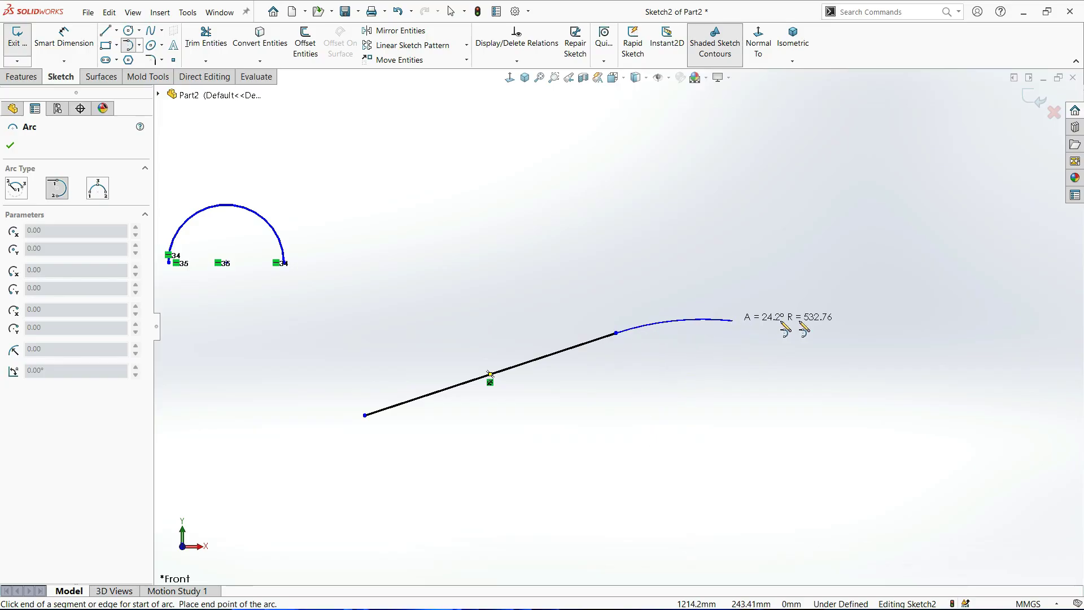
click(879, 317)
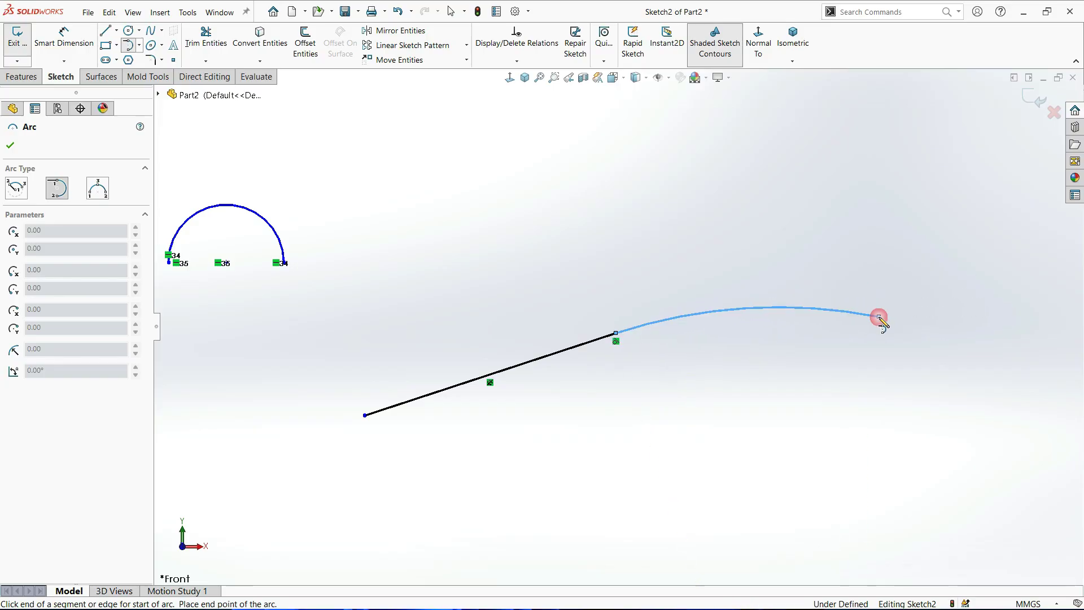
key(Escape)
Examine the tangent relation where the slanted line meets the new arc, both up close and with the whole sketch in view.
scroll(604, 351, down, 5)
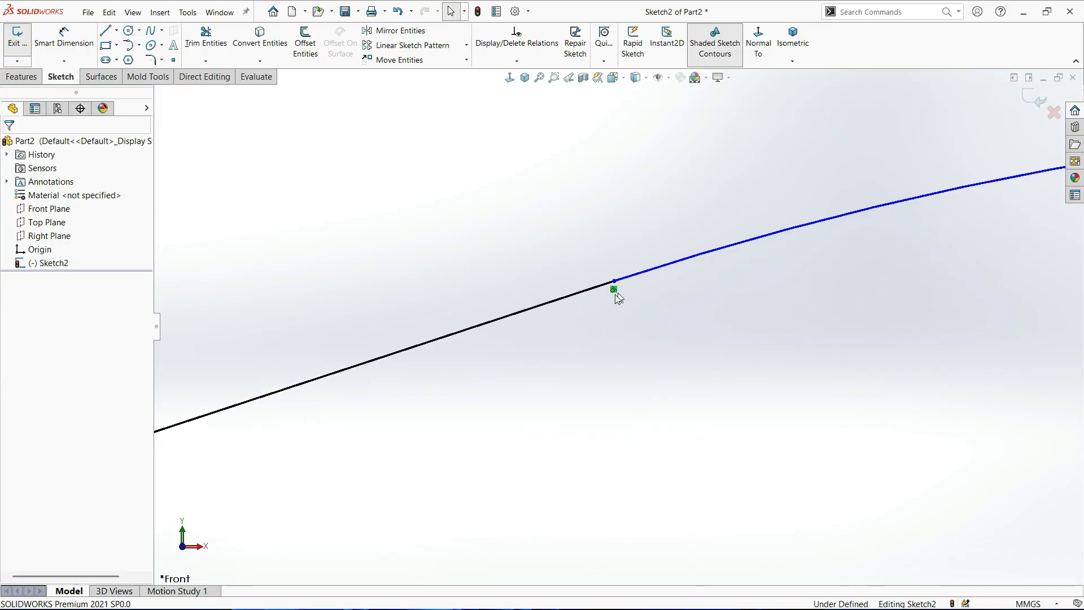
click(614, 290)
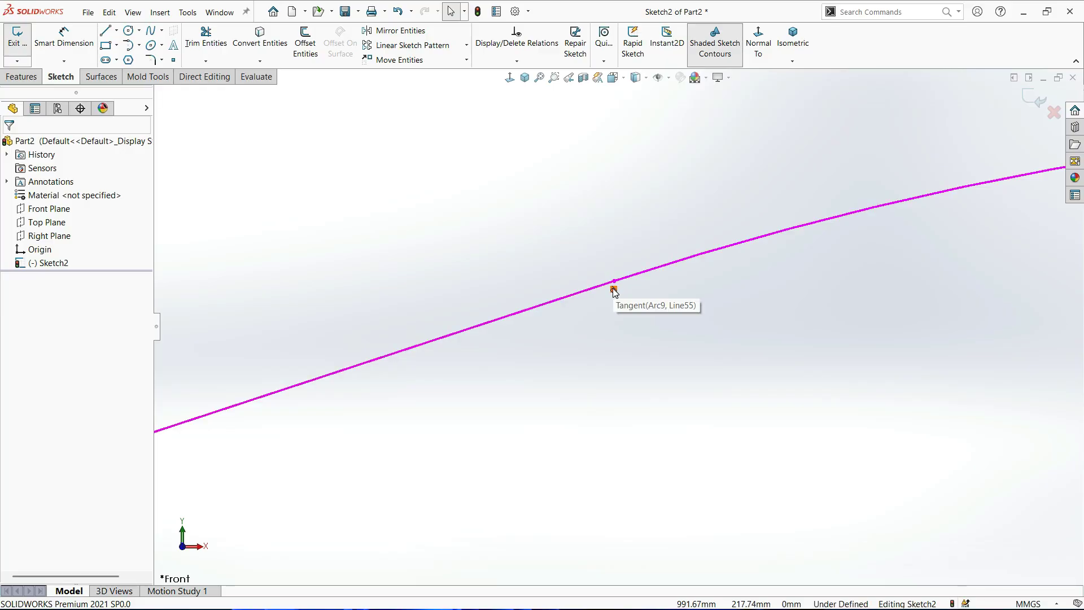
click(609, 336)
scroll(609, 338, up, 6)
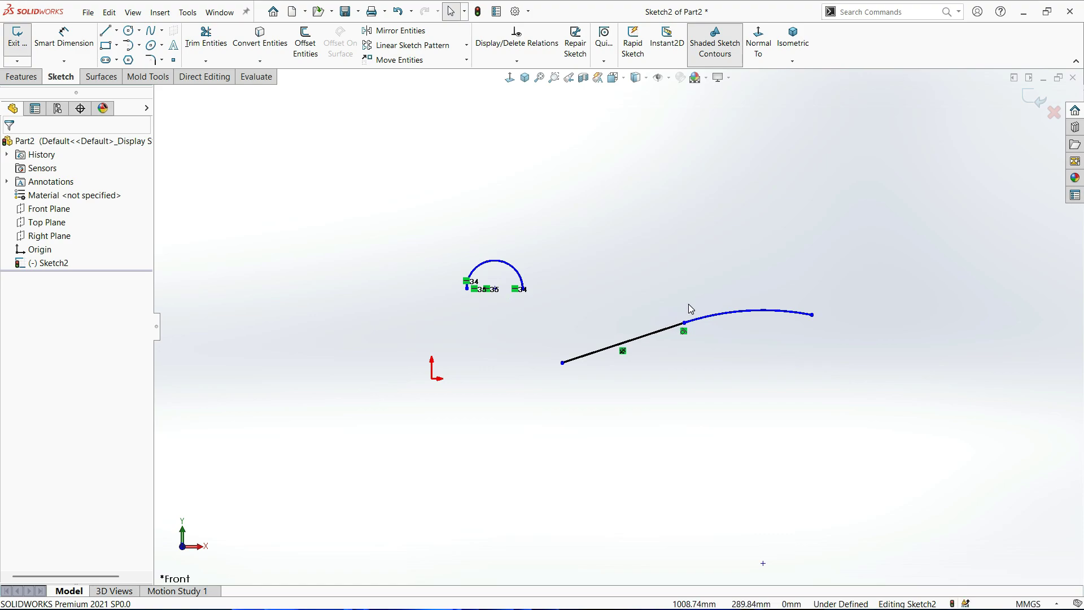
scroll(689, 308, down, 10)
click(584, 379)
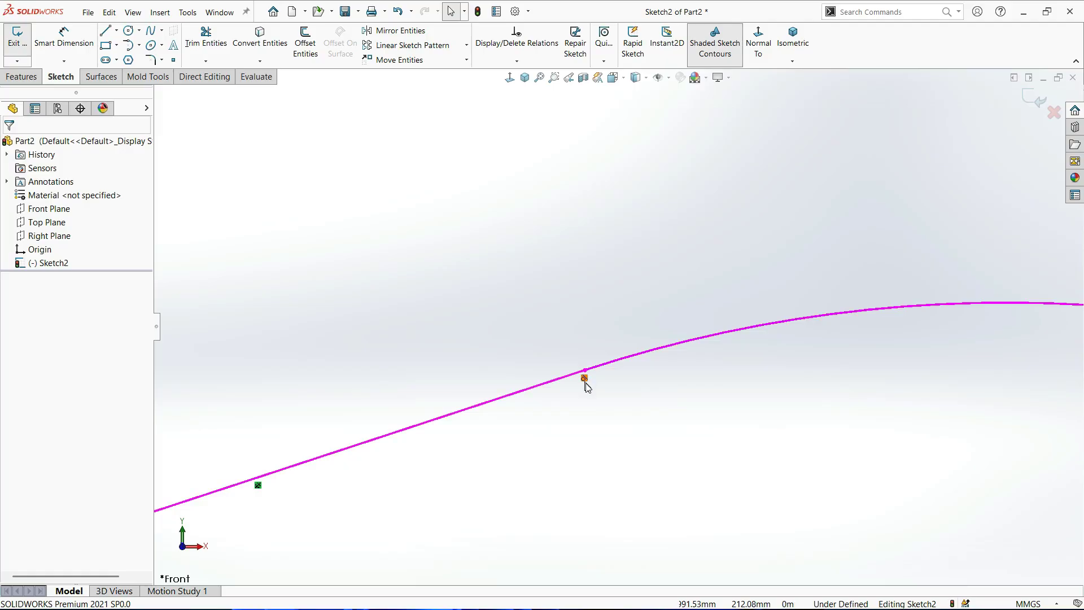
key(z)
scroll(588, 386, up, 4)
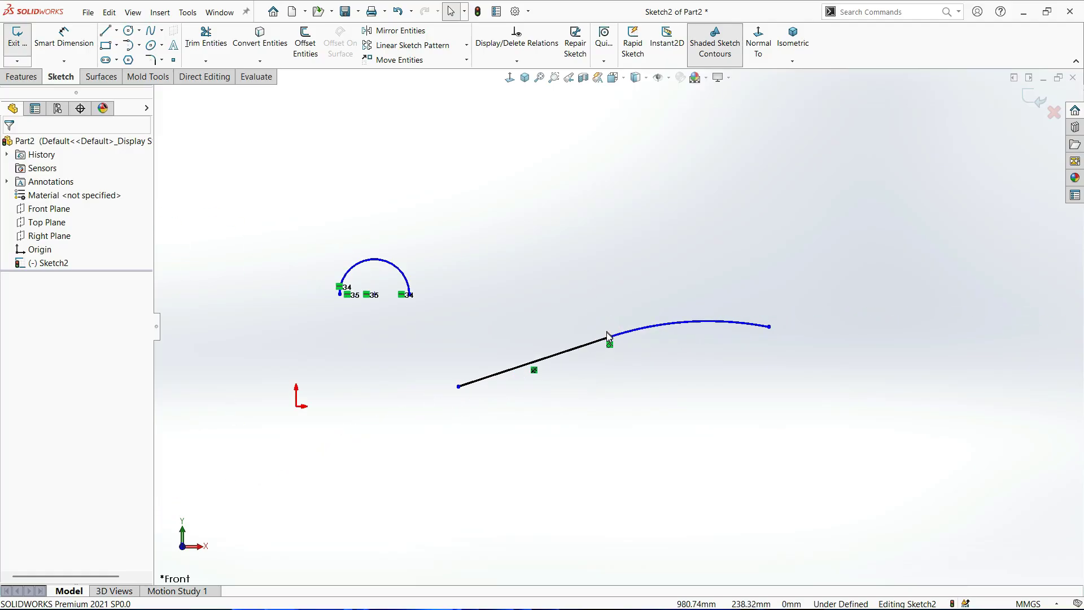
scroll(606, 335, down, 3)
click(626, 439)
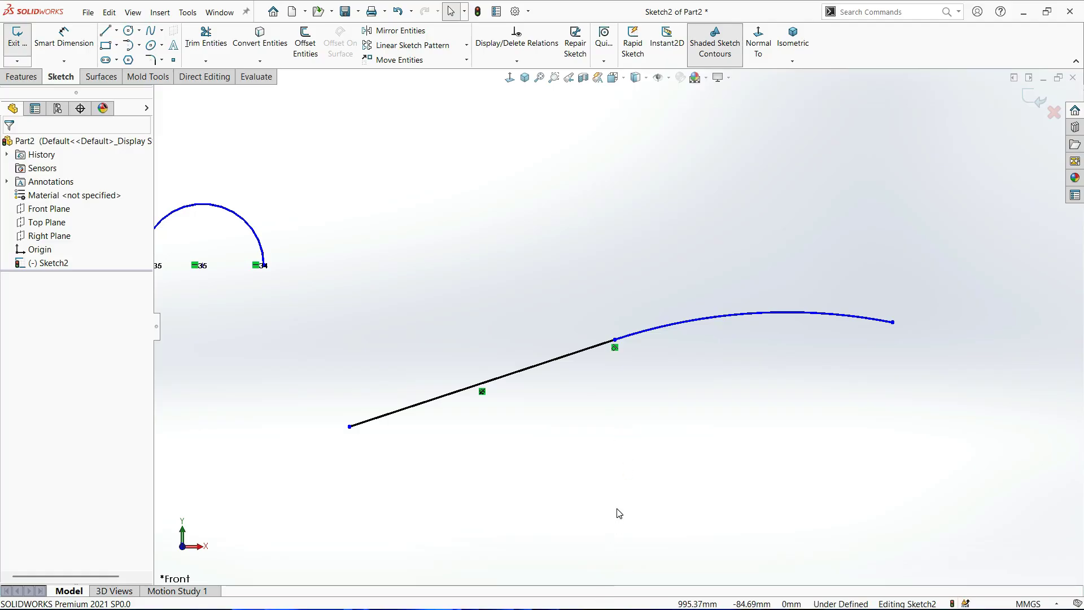
key(alt+Tab)
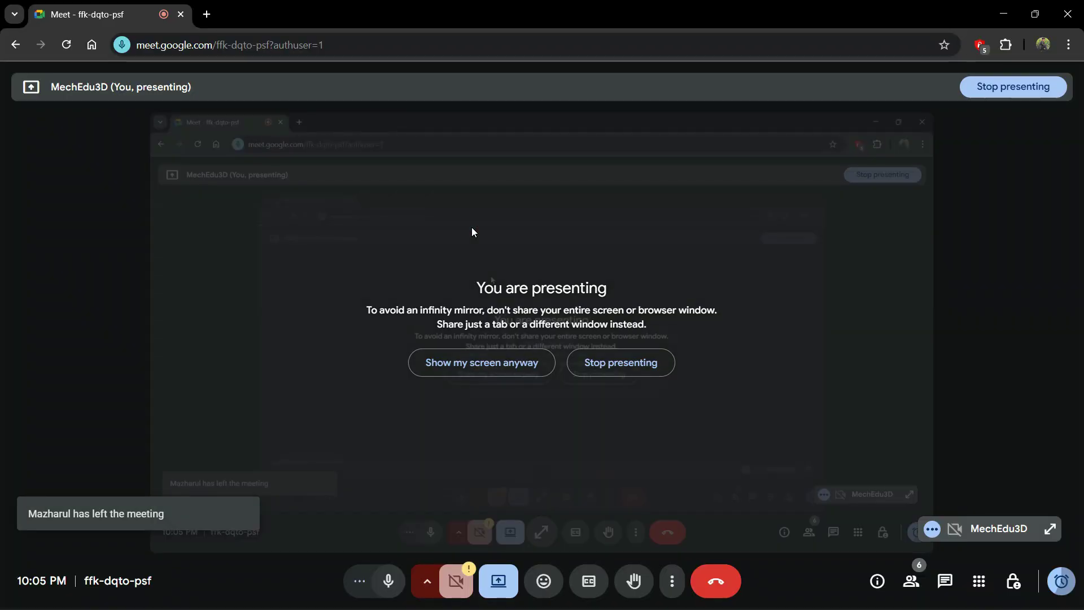
key(alt+Tab)
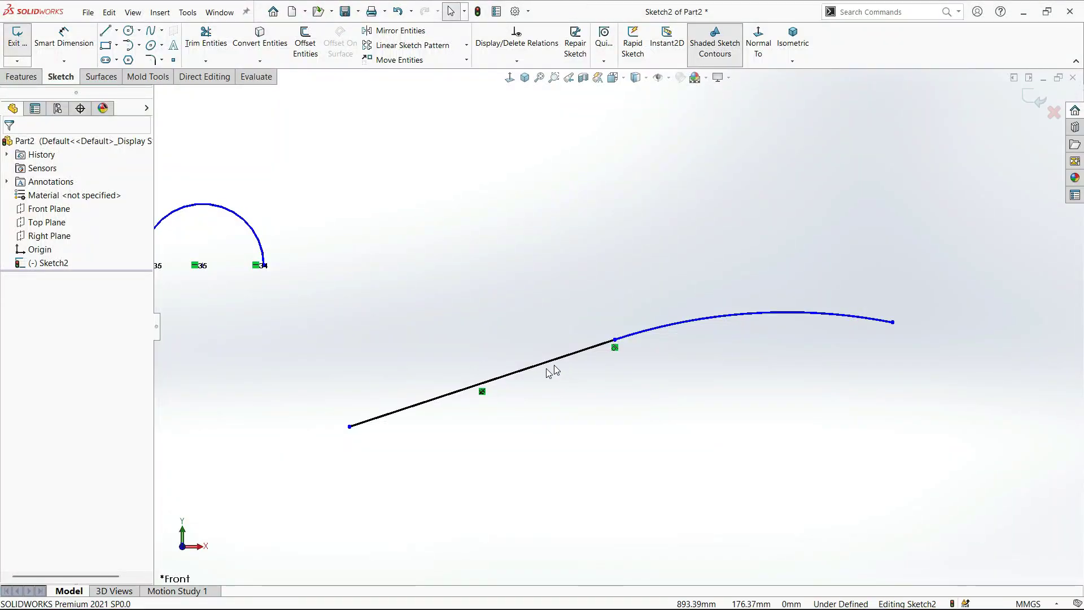
Draw a separate, shorter slanted line rising to the right, below the joint of the fixed line and the tangent arc.
scroll(637, 380, down, 2)
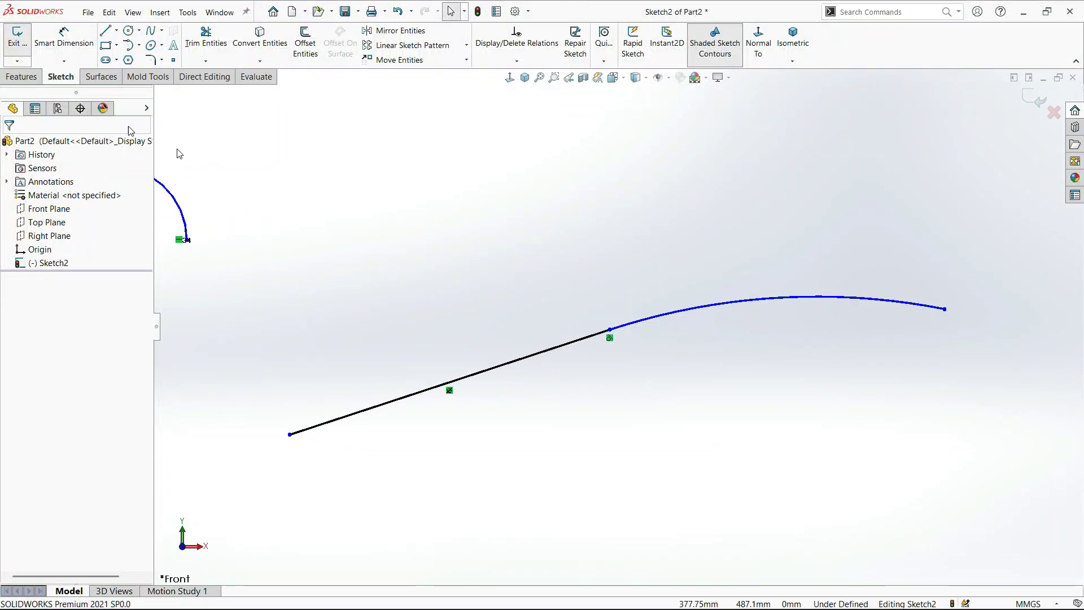
click(107, 30)
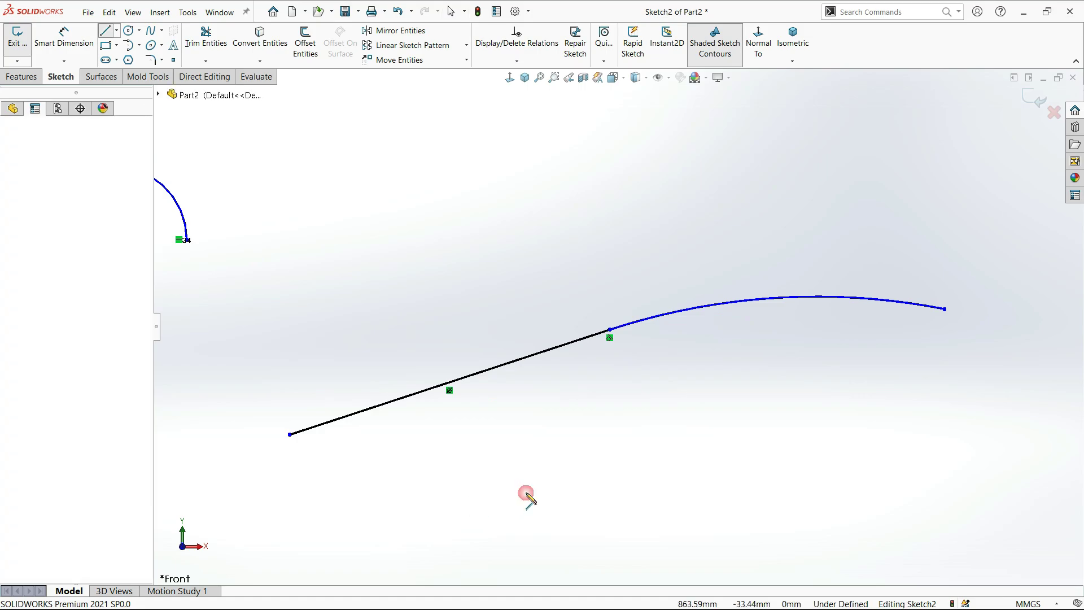
drag(523, 502, 664, 416)
key(Escape)
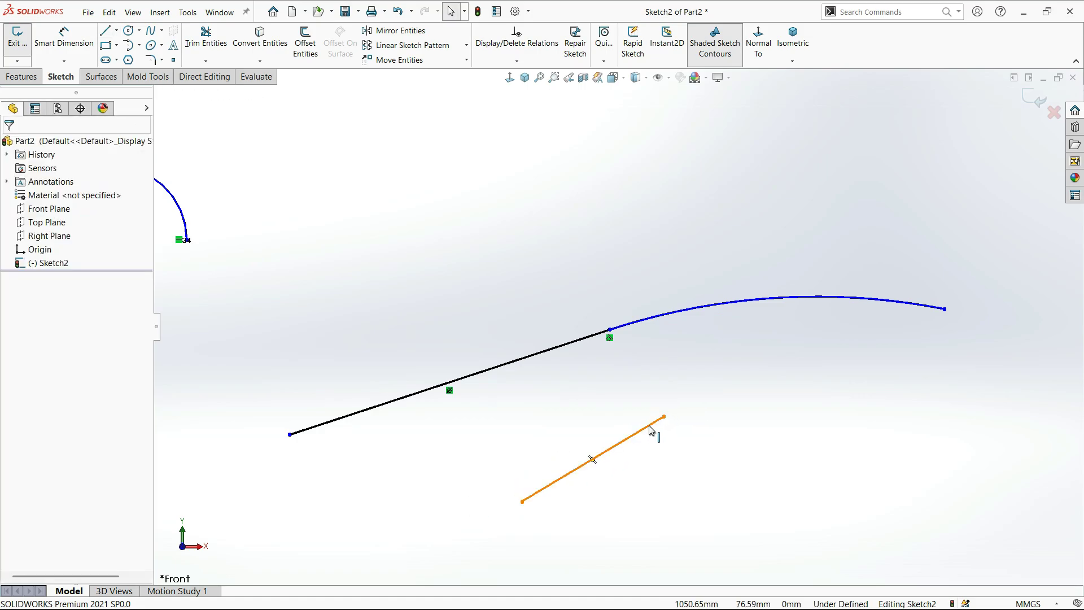
Switch to the Google Meet call and admit the participant waiting to join.
key(alt+Tab)
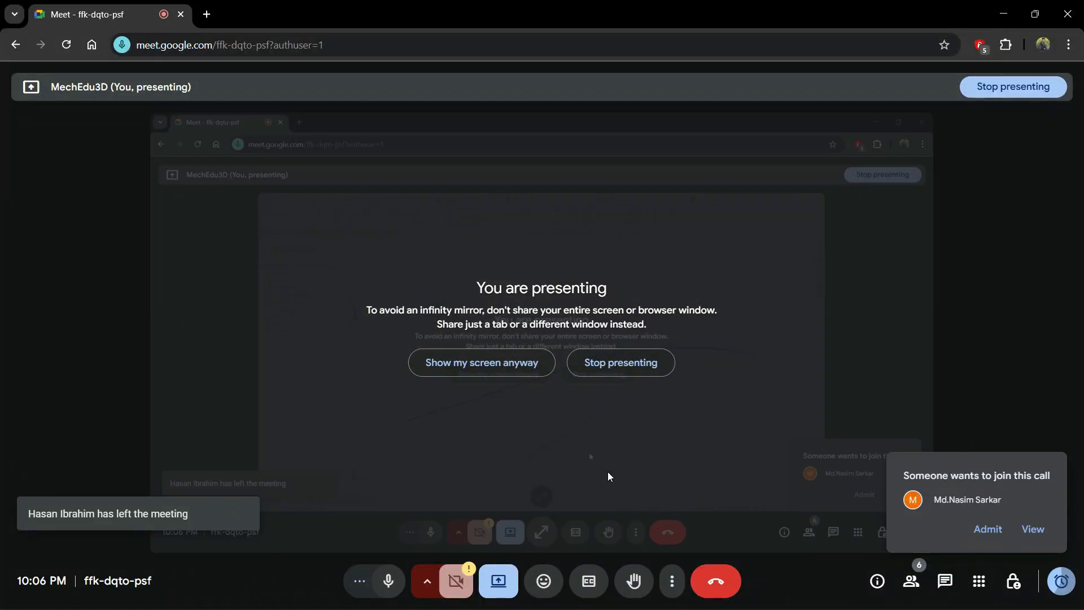
click(989, 530)
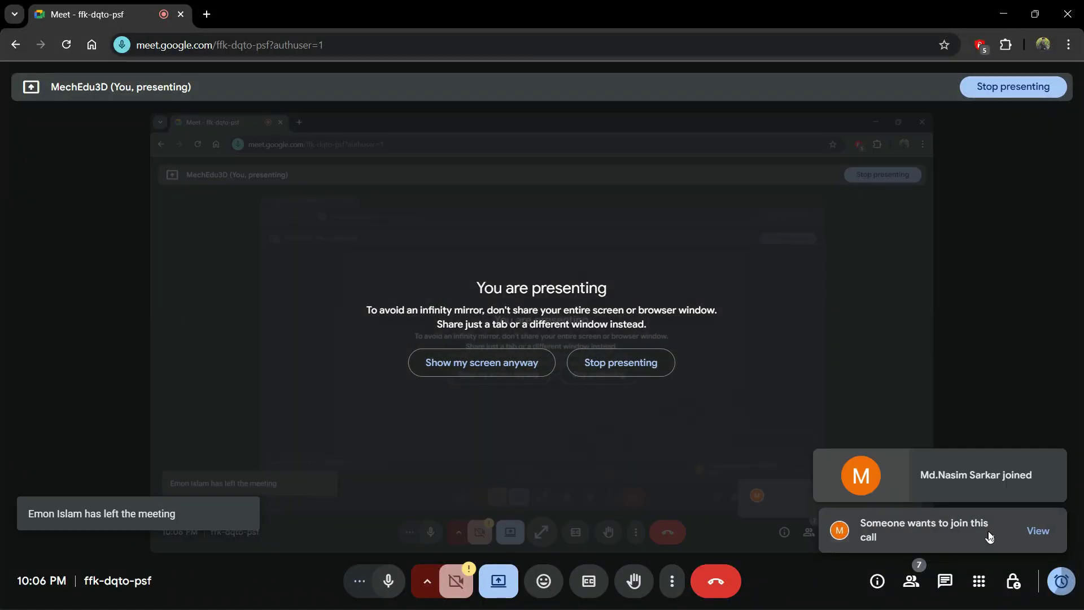
Switch back to SOLIDWORKS and examine the joint between the fixed slanted line and its tangent arc.
key(alt+Tab)
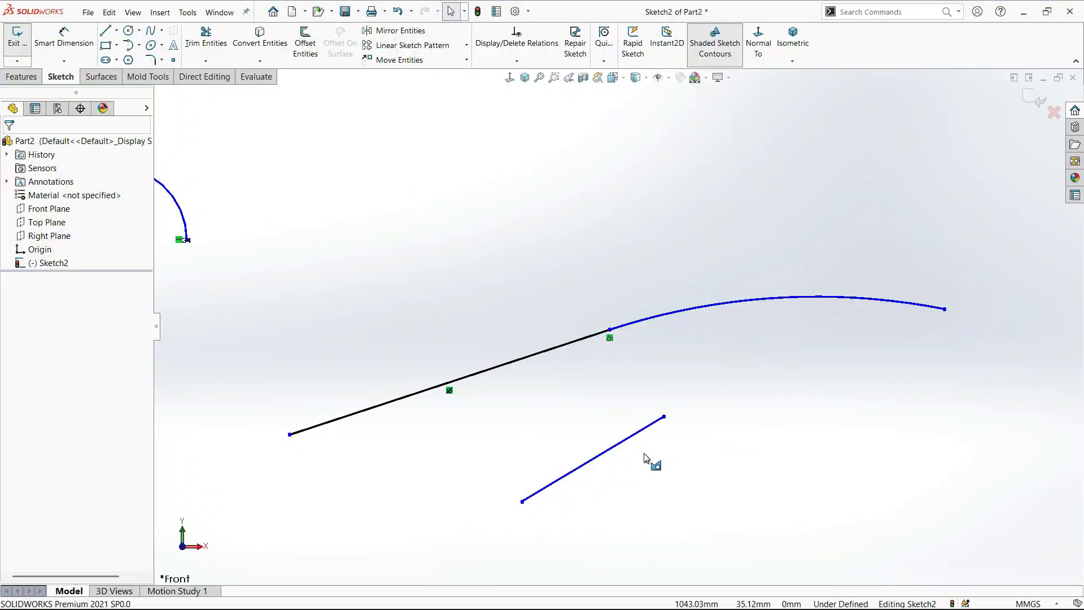
scroll(593, 346, down, 3)
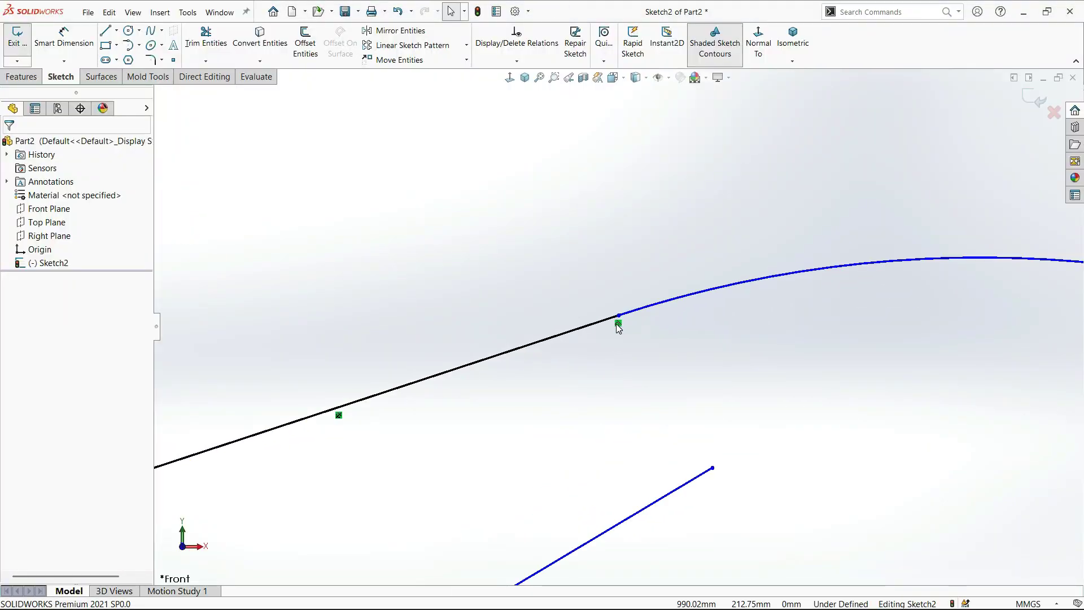
scroll(618, 323, down, 3)
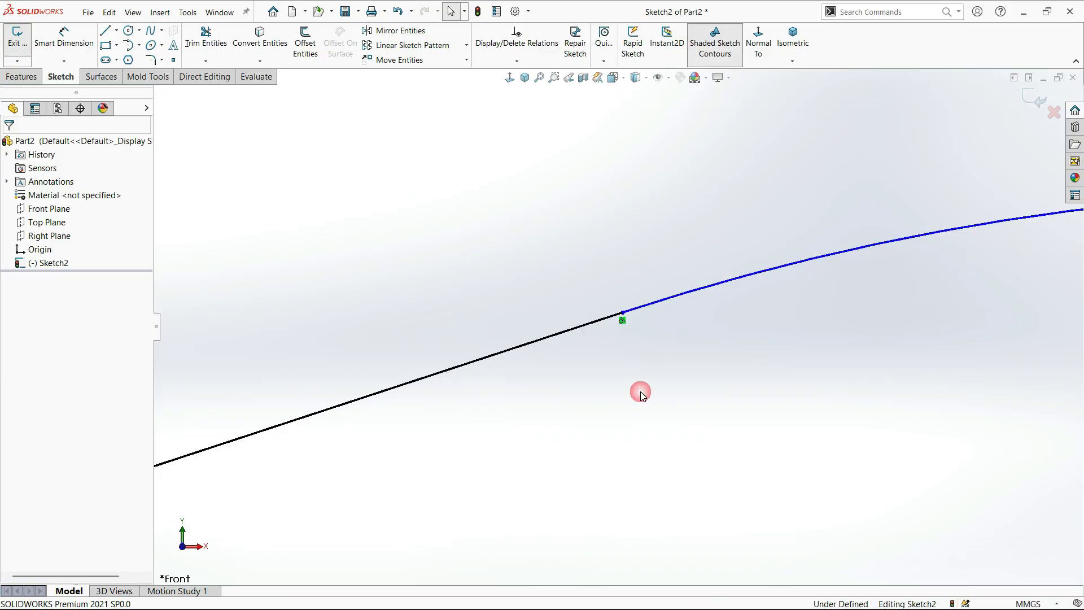
scroll(643, 394, up, 5)
scroll(660, 376, down, 3)
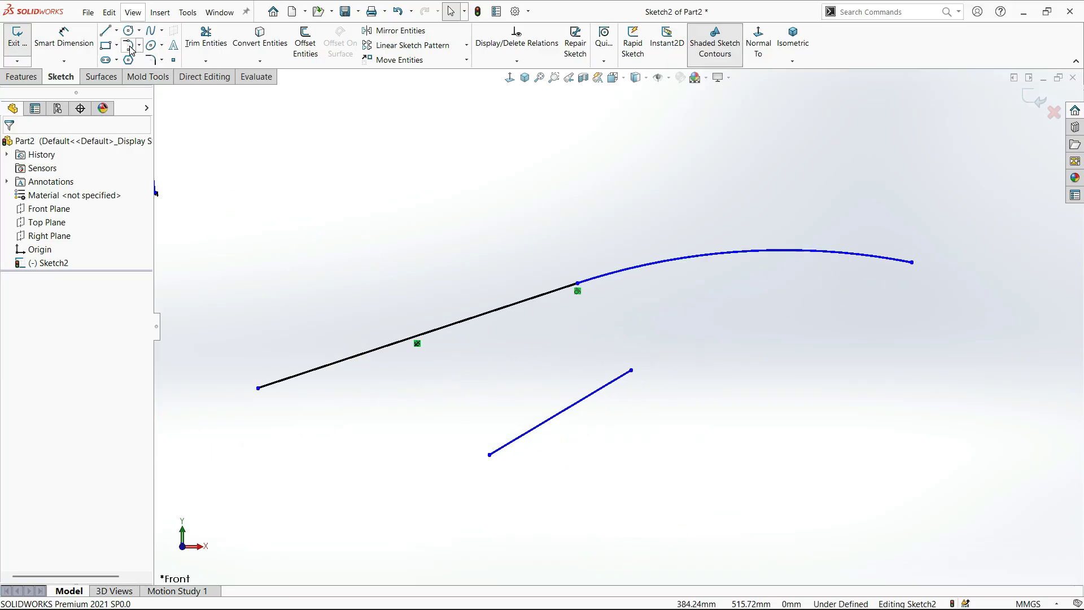
Draw a Tangent Arc of about 62° and 362 mm radius from the lower slanted line's upper endpoint, and inspect its tangent relation.
click(129, 45)
click(631, 370)
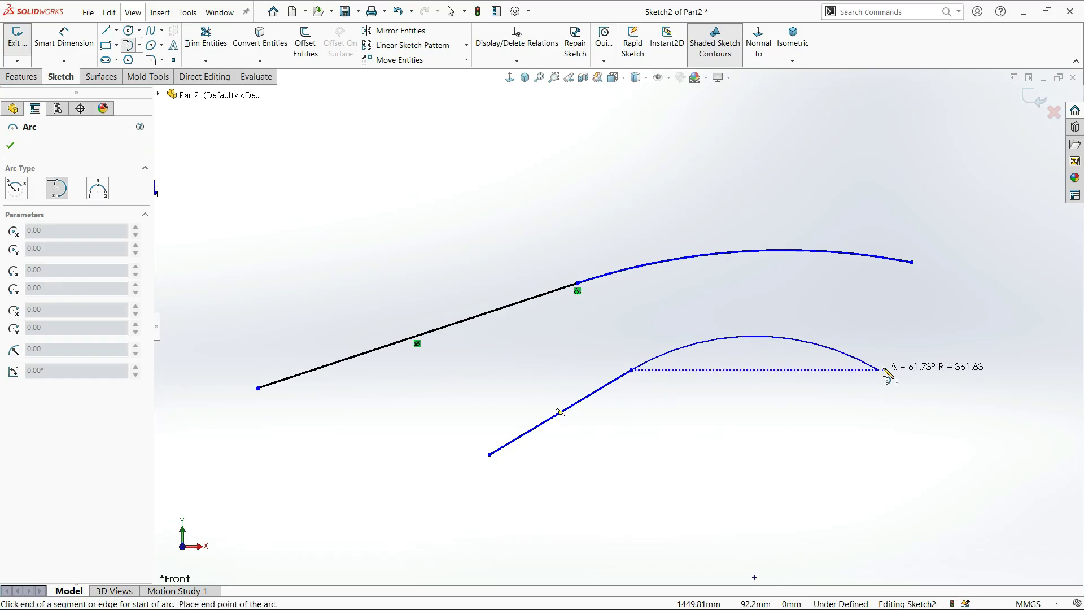
click(884, 370)
key(Escape)
scroll(626, 366, down, 4)
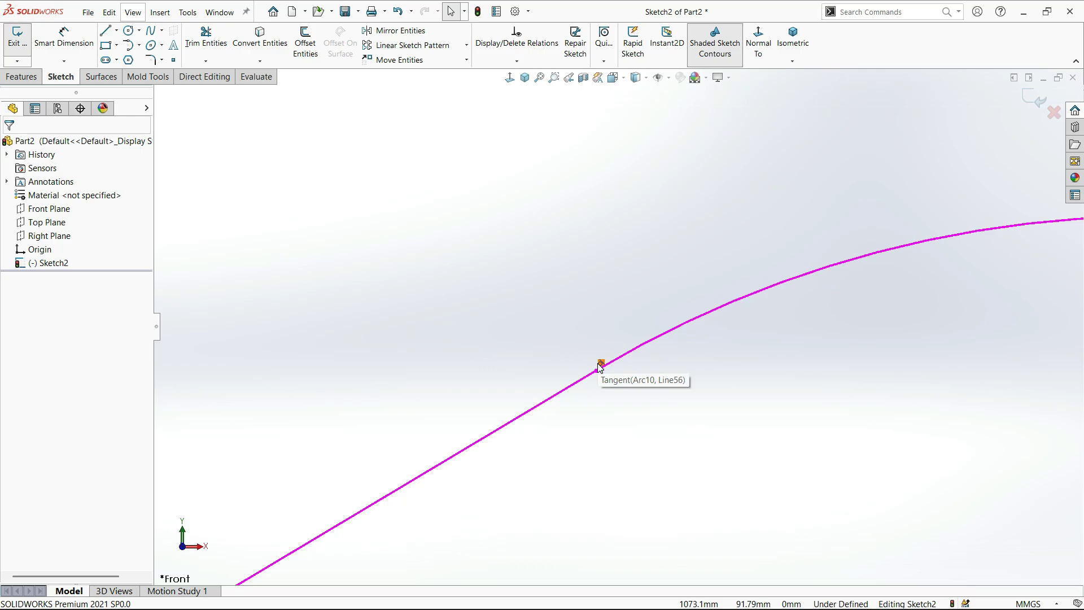
scroll(615, 436, up, 5)
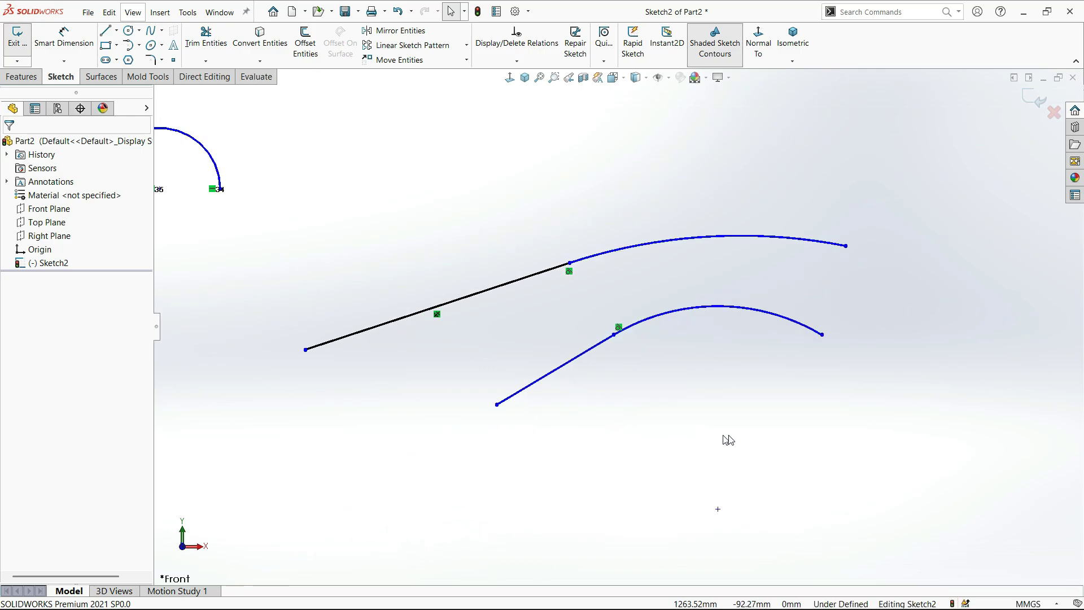
Delete the lower slanted line together with its tangent arc.
drag(728, 440, 578, 285)
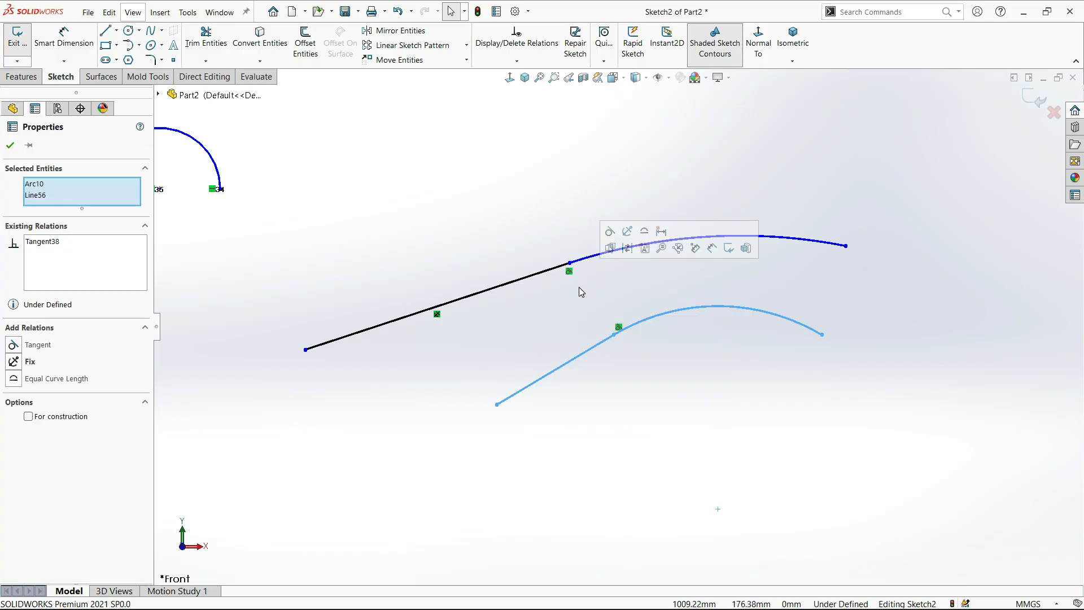
key(Delete)
scroll(593, 286, up, 3)
scroll(615, 277, down, 1)
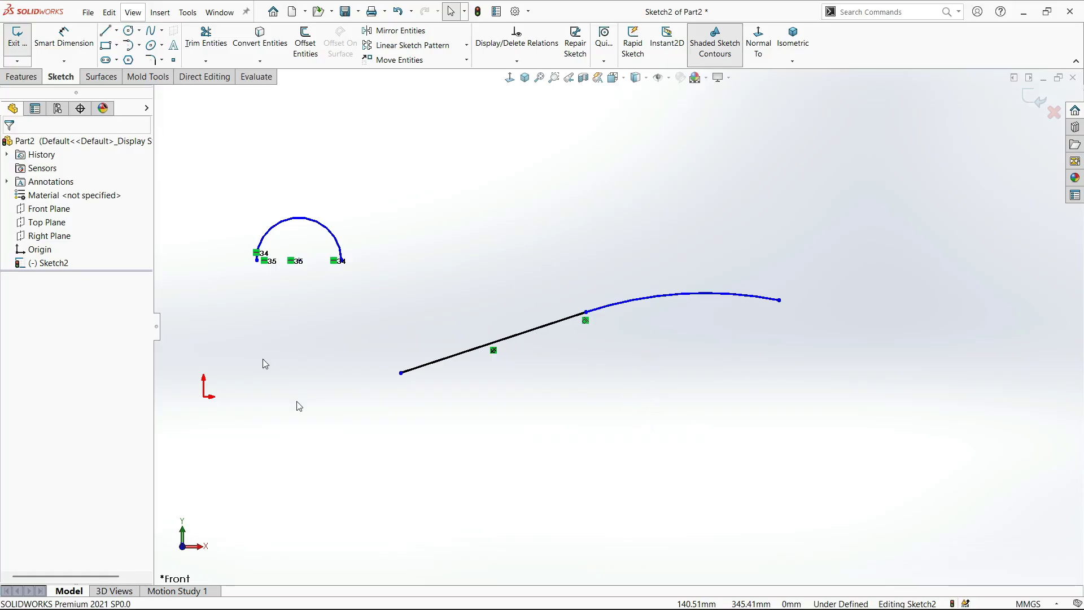
Clear the sketch by deleting the fixed line with its tangent arc and the semicircular arc near the origin.
click(579, 389)
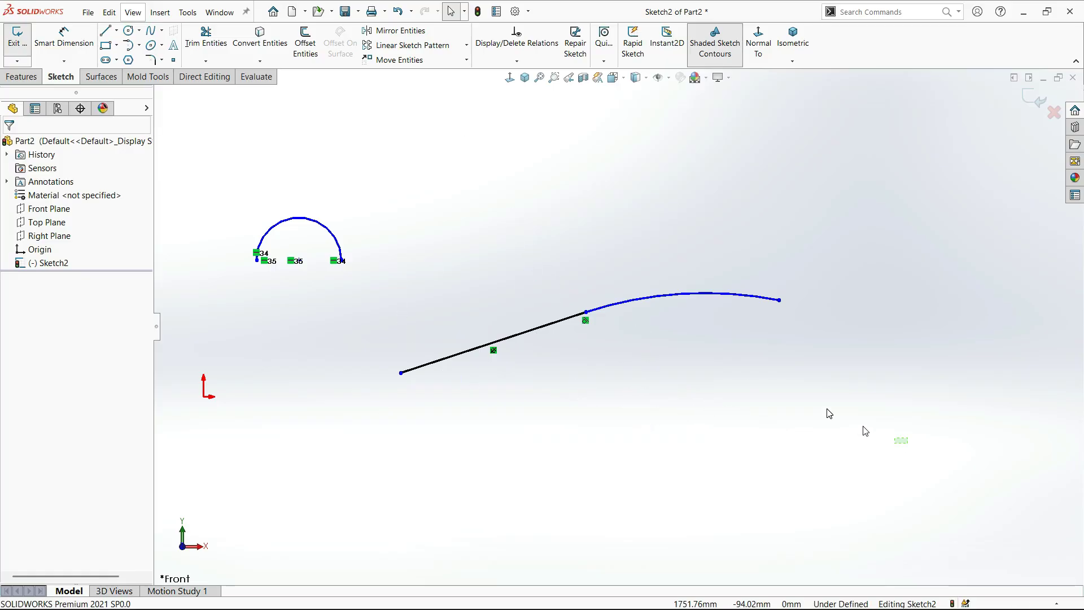
drag(908, 443, 490, 171)
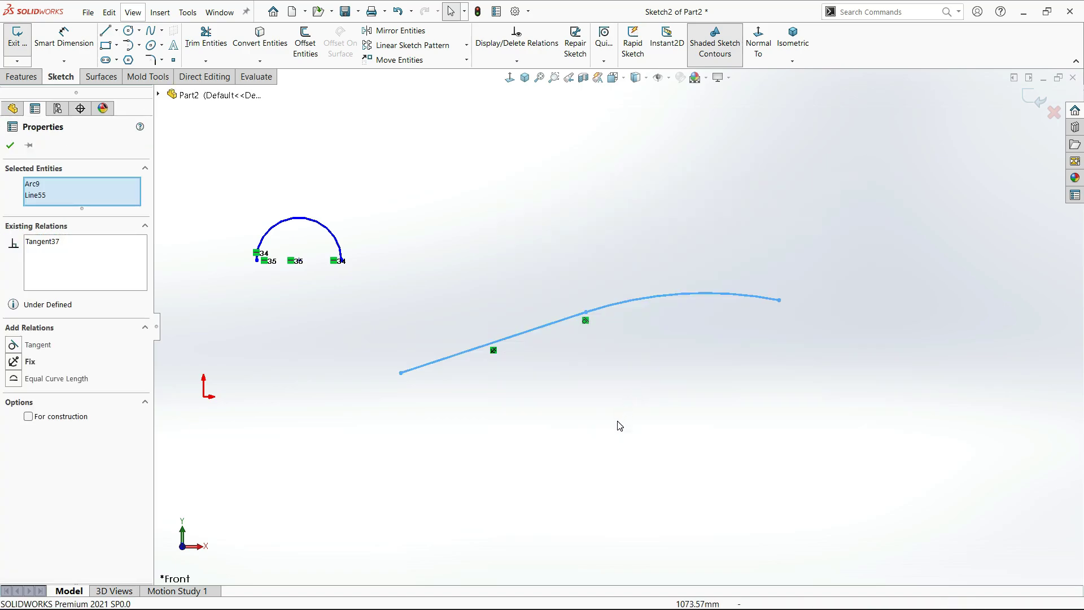
key(Delete)
click(564, 418)
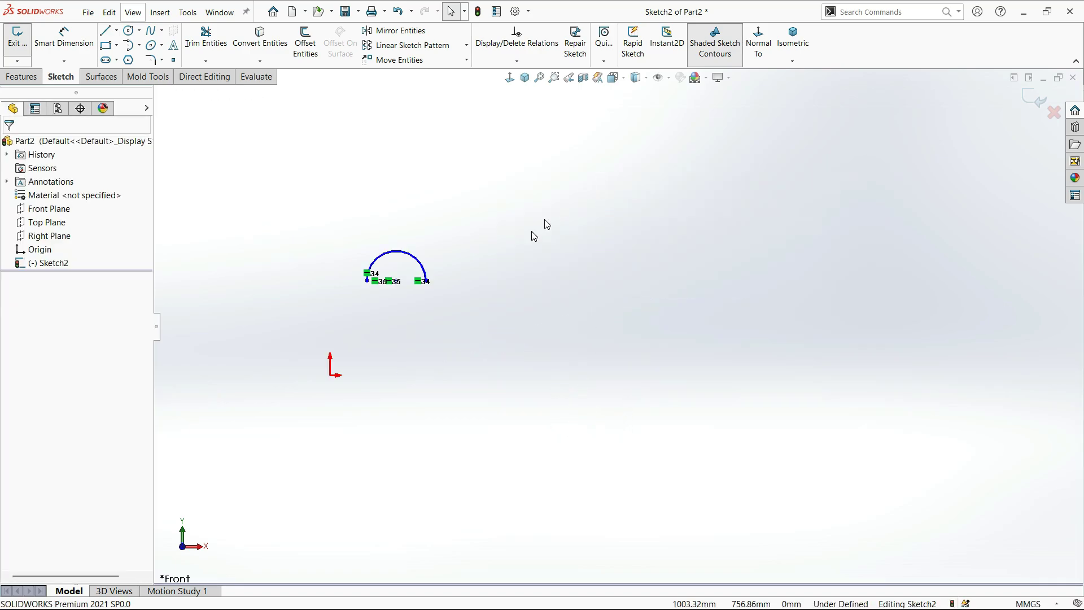
drag(598, 171, 279, 418)
key(Delete)
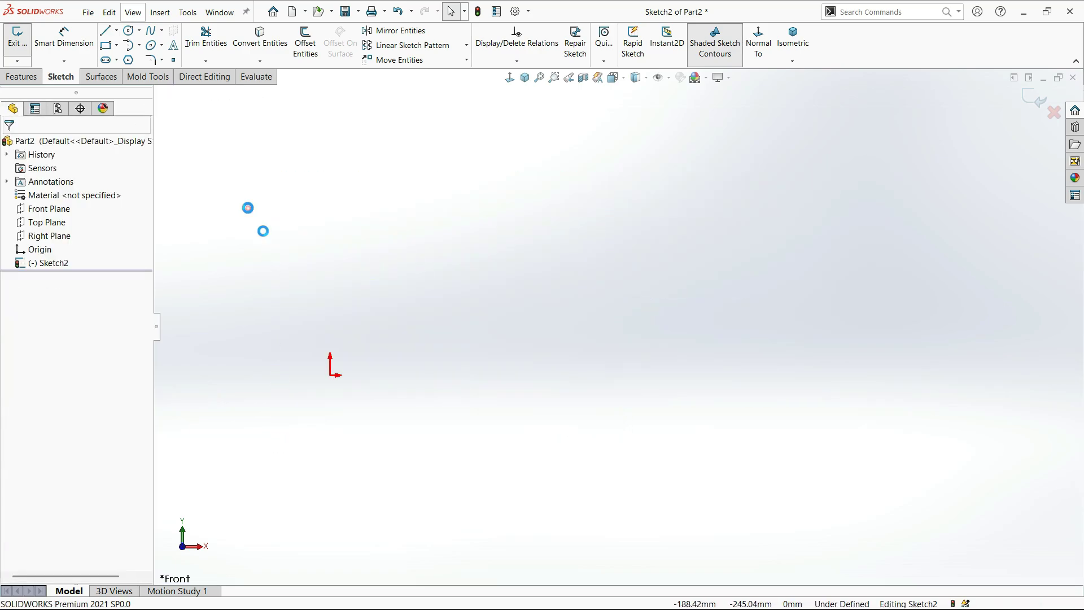
Draw a Centerpoint Arc of about 139° with a radius of about 297 mm, to the right of the origin.
click(139, 45)
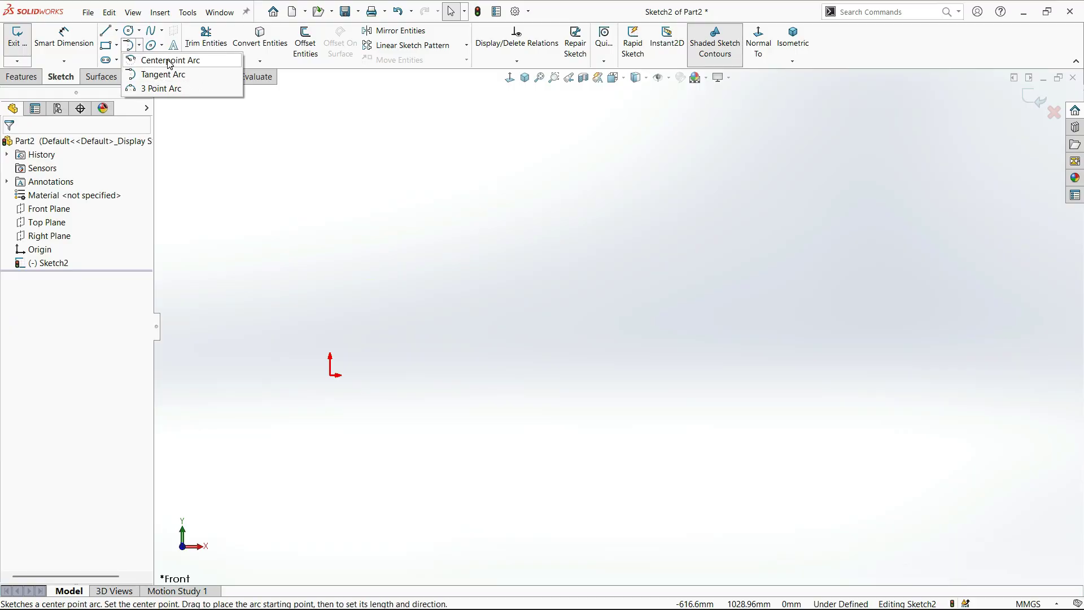
click(169, 61)
click(566, 348)
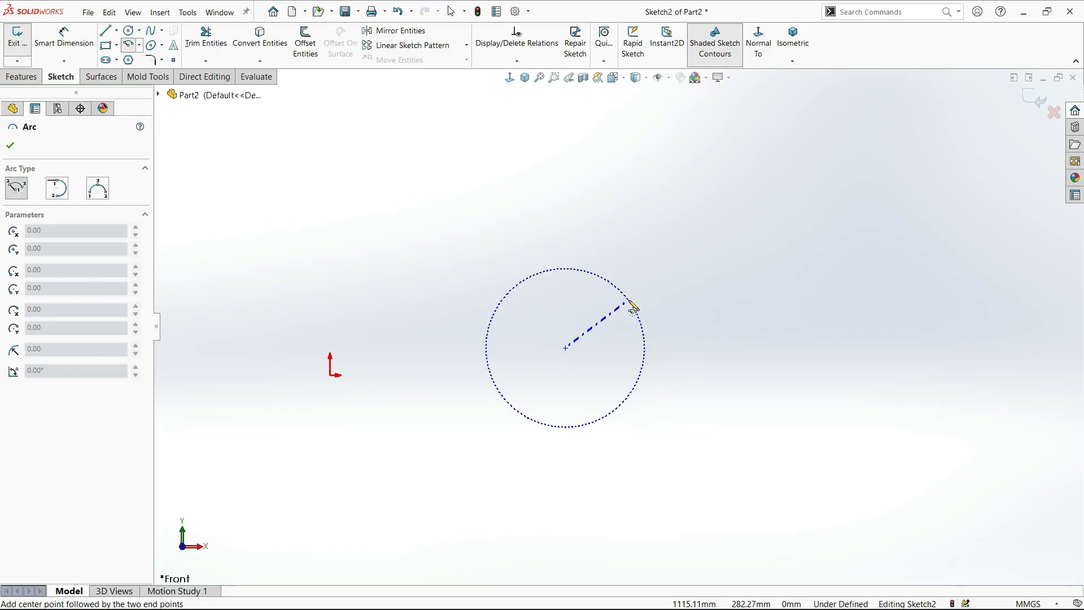
click(629, 302)
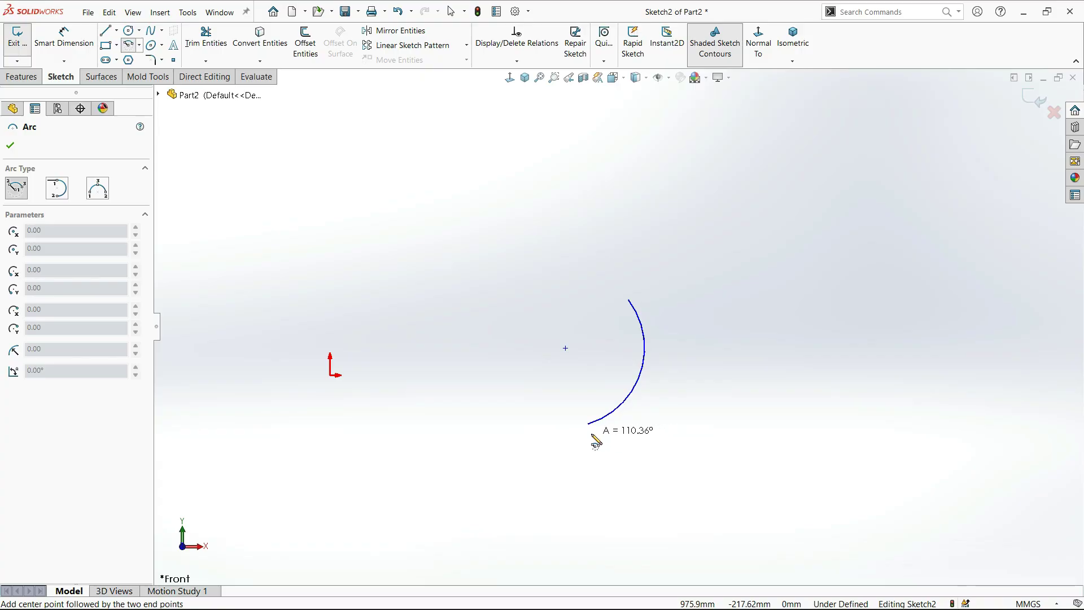
click(548, 428)
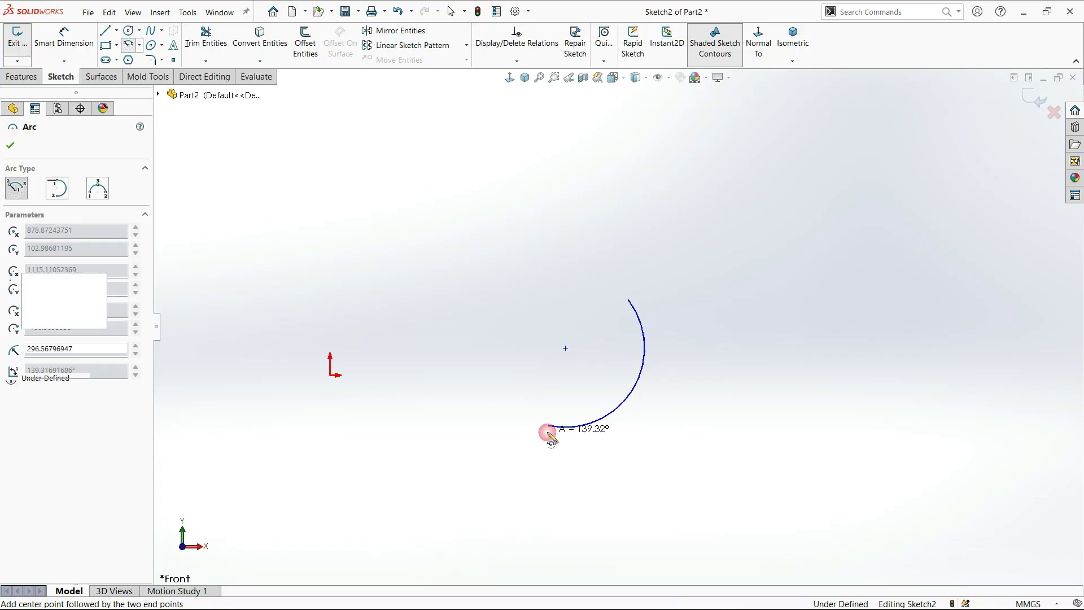
key(Escape)
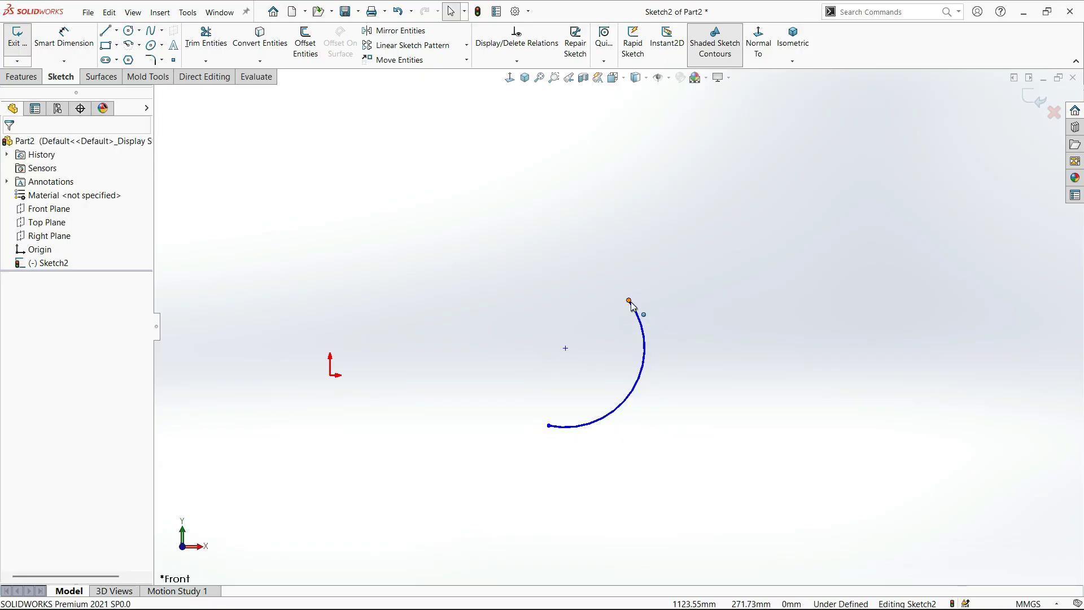
Delete the centerpoint arc from the sketch.
drag(738, 260, 449, 497)
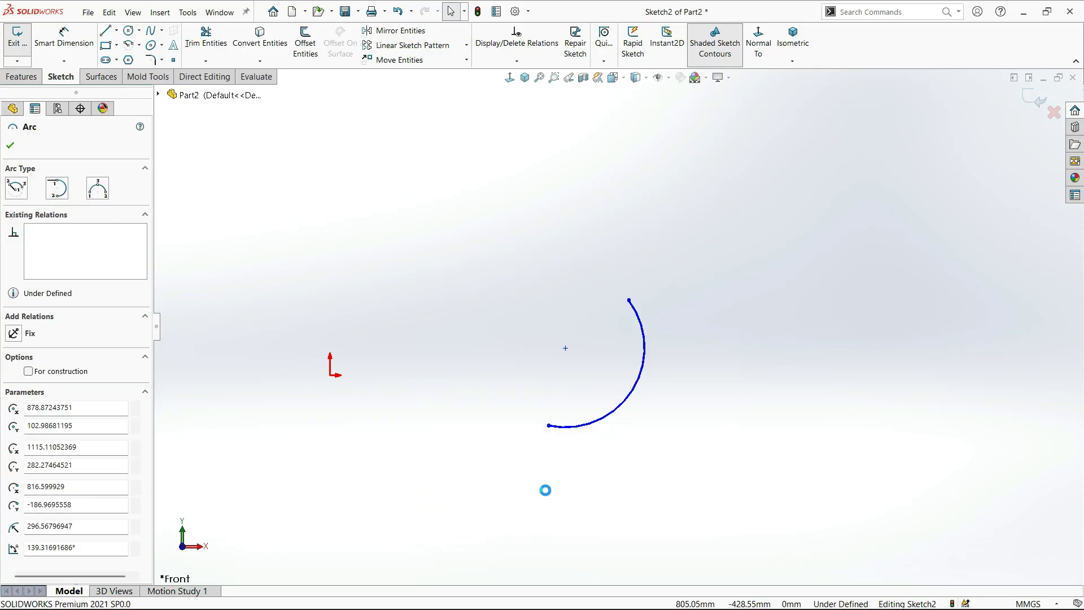
key(Delete)
scroll(650, 327, up, 3)
scroll(588, 322, down, 1)
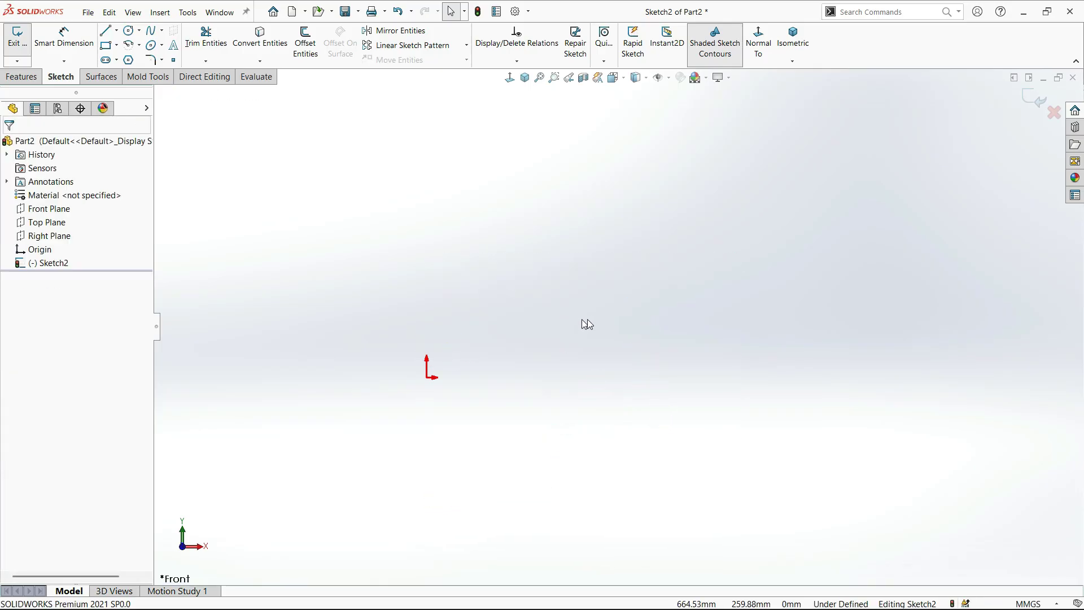
scroll(227, 355, down, 2)
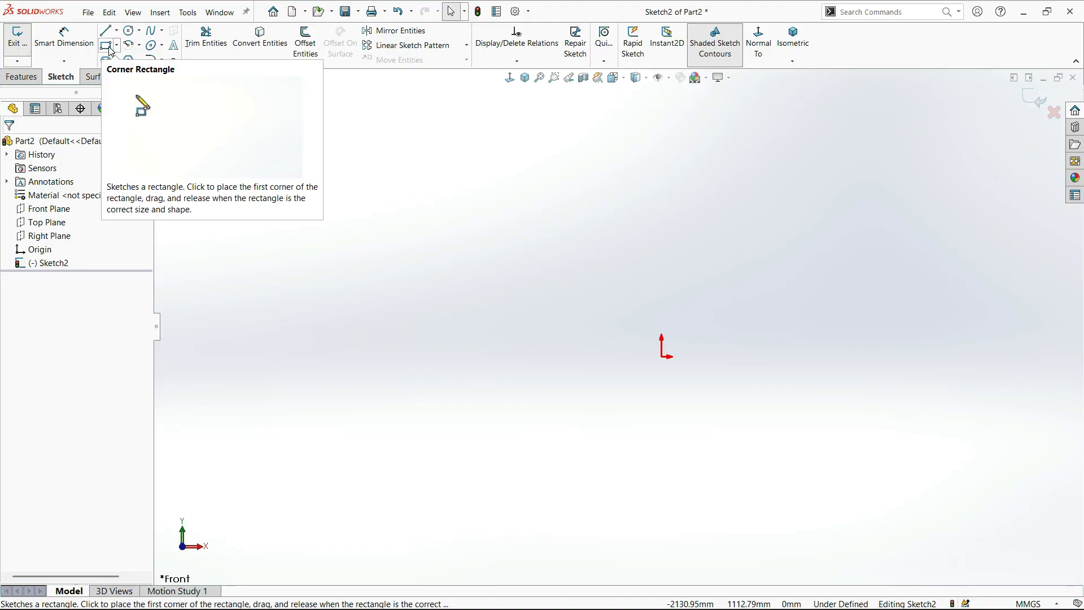
click(140, 46)
click(141, 87)
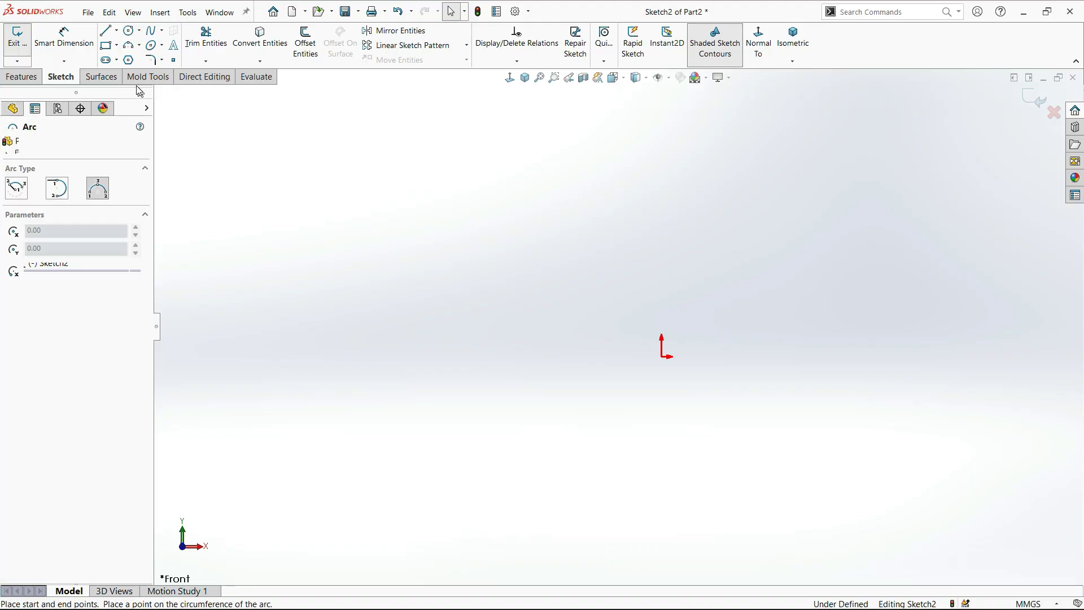
key(Escape)
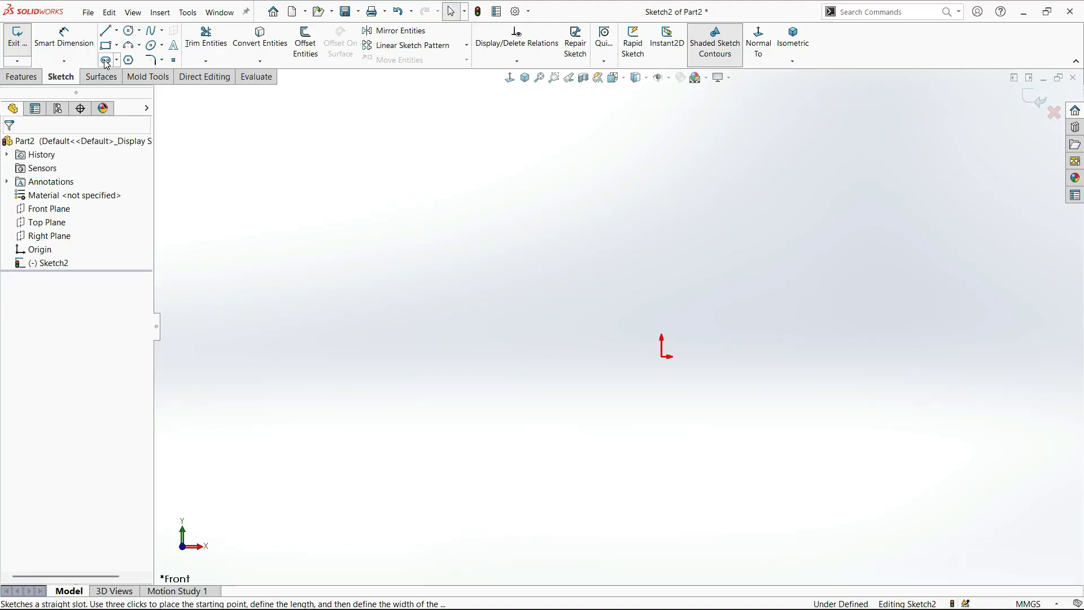
Draw a horizontal Straight Slot above the origin, about 1443 mm between arc centers and about 652 mm wide.
click(106, 61)
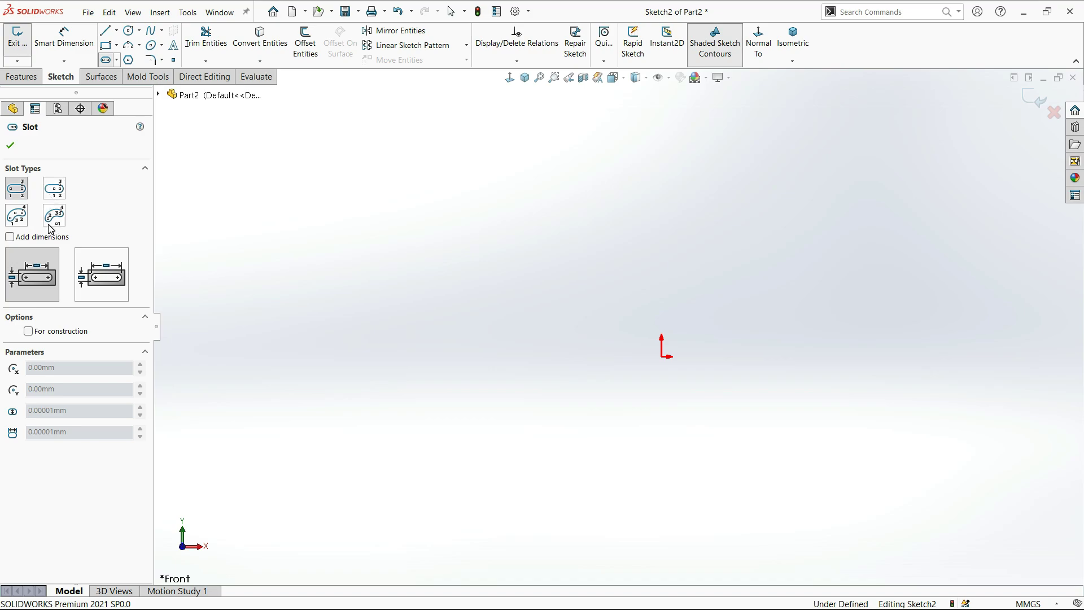
click(15, 190)
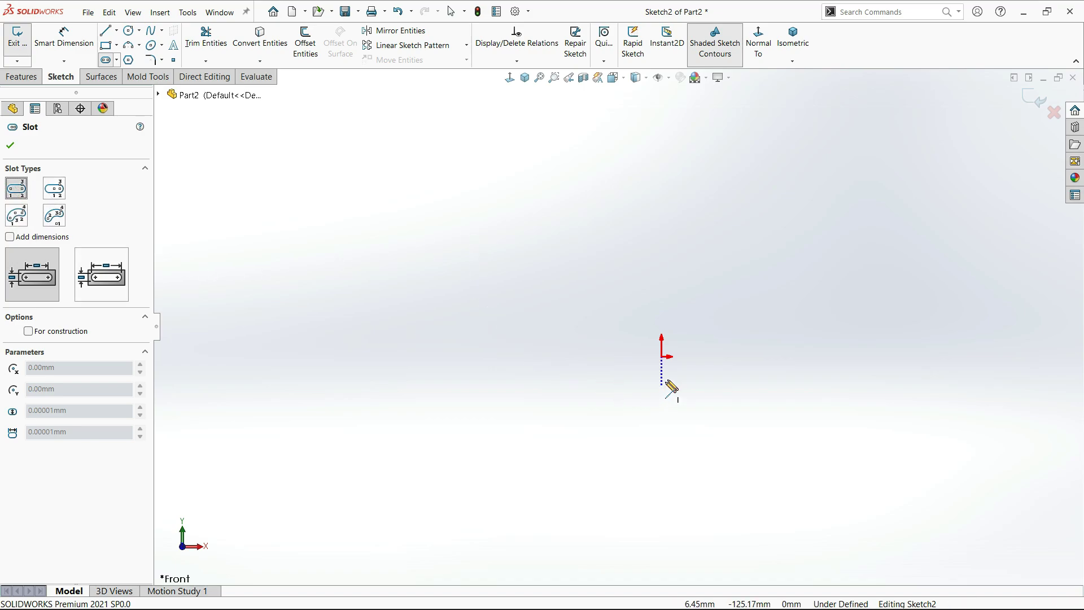
click(528, 334)
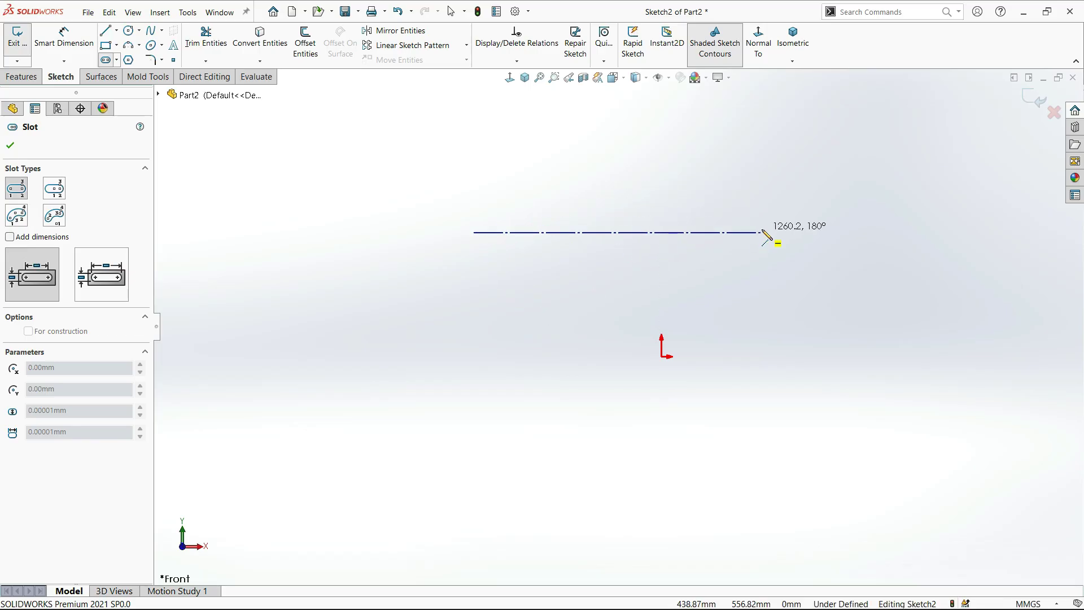
click(804, 232)
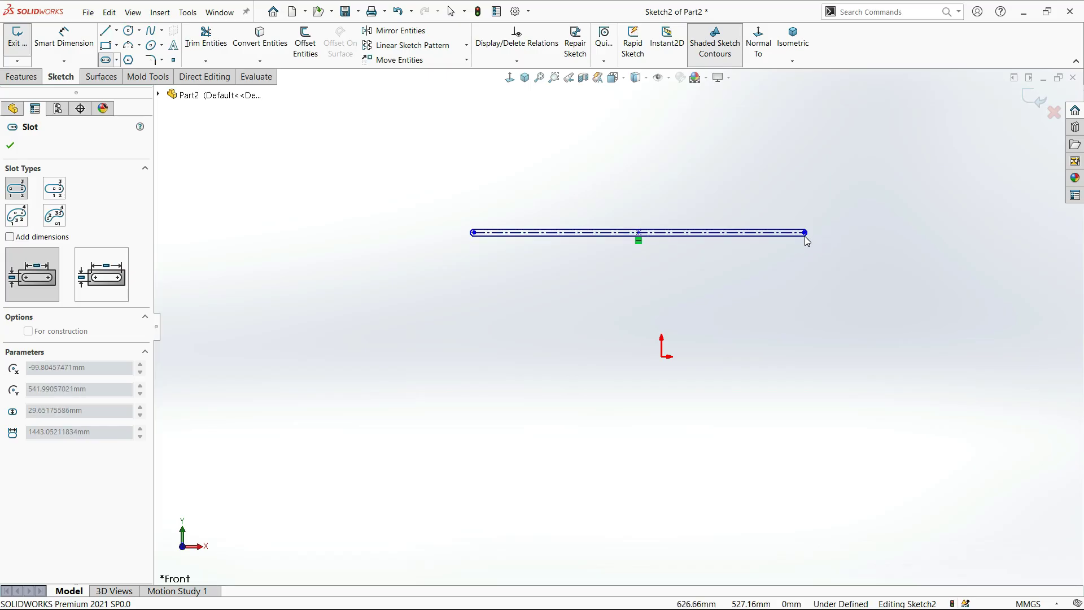
click(807, 243)
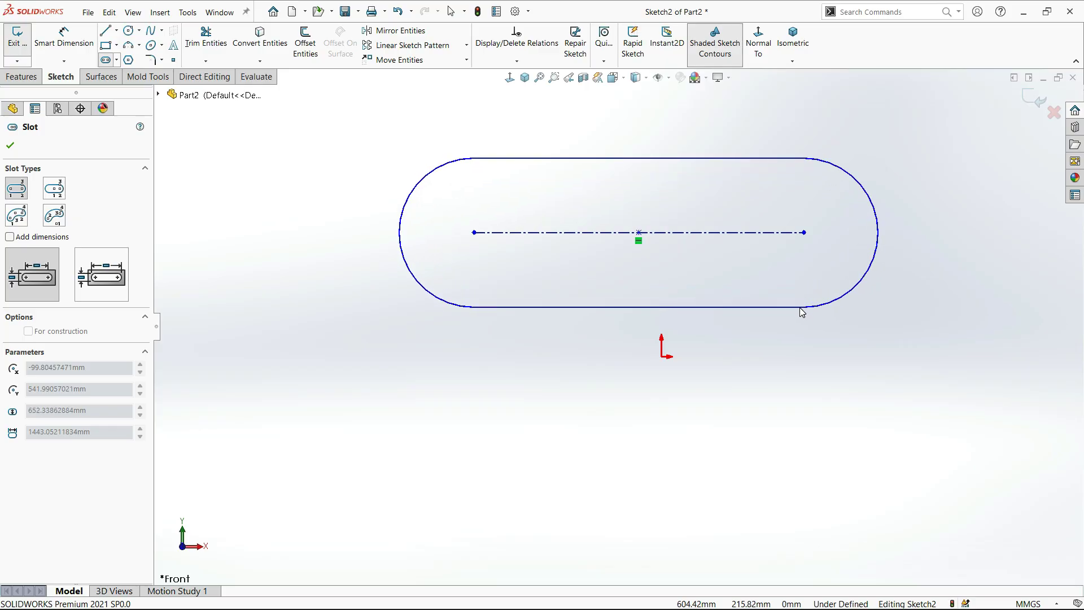
click(803, 312)
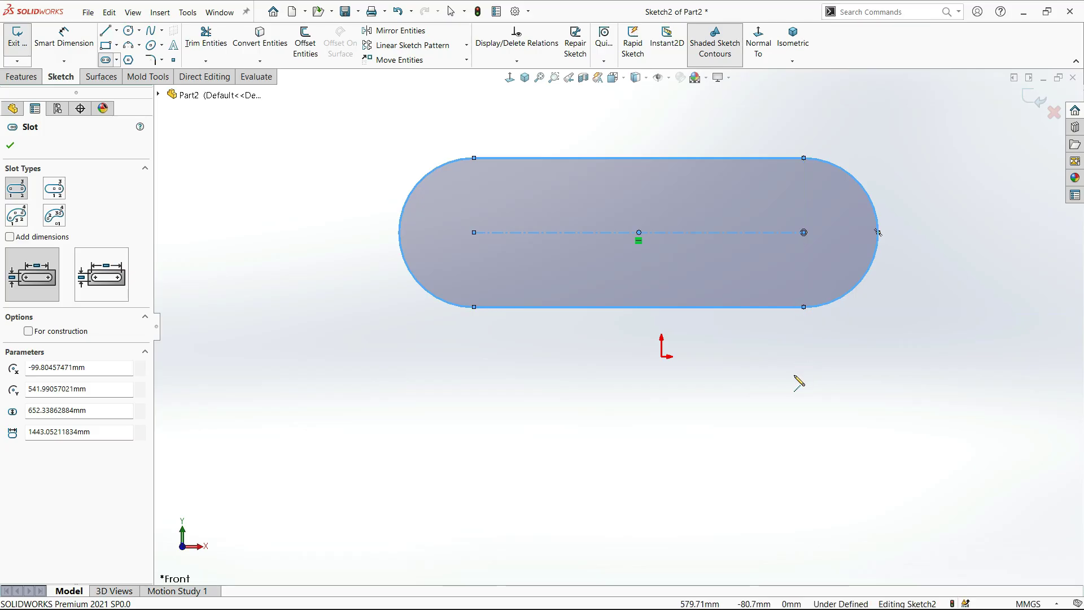
key(Escape)
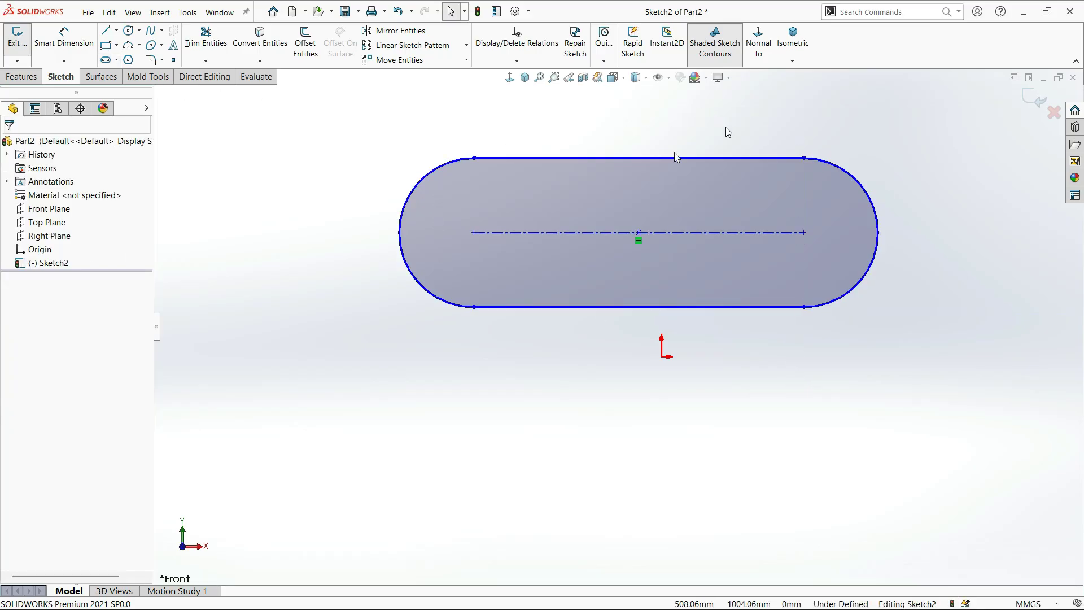
Draw a horizontal line about 1879 mm long below the slot and the origin.
scroll(646, 231, up, 3)
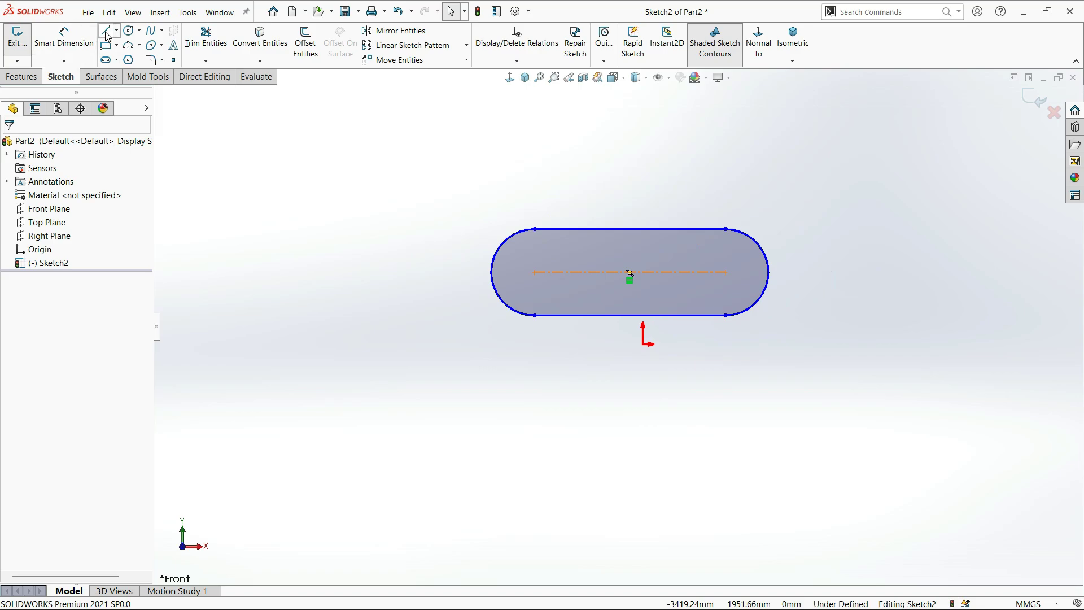
click(480, 372)
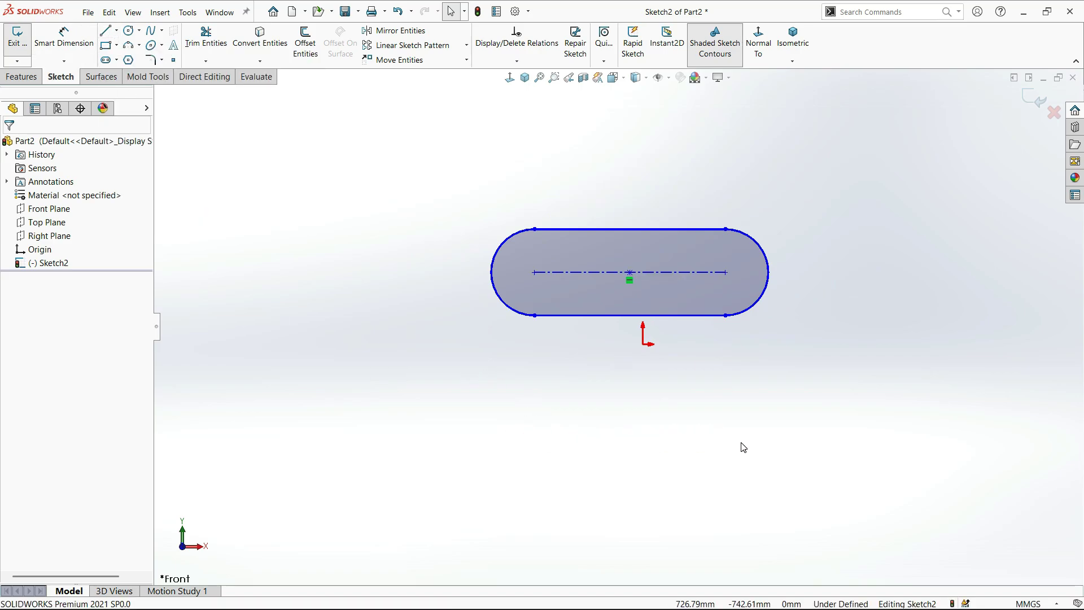
click(106, 30)
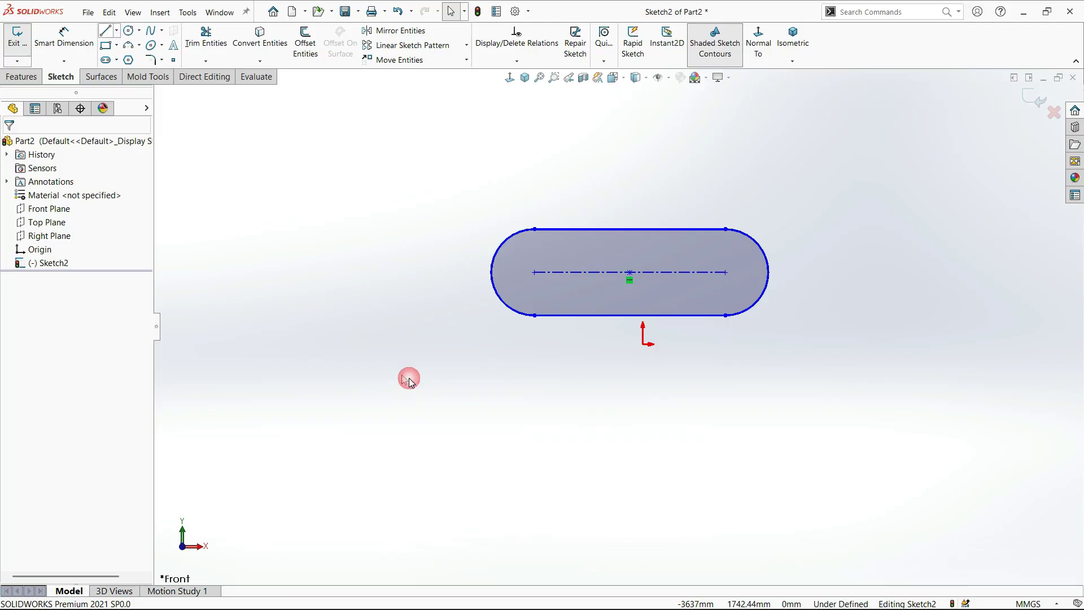
click(525, 427)
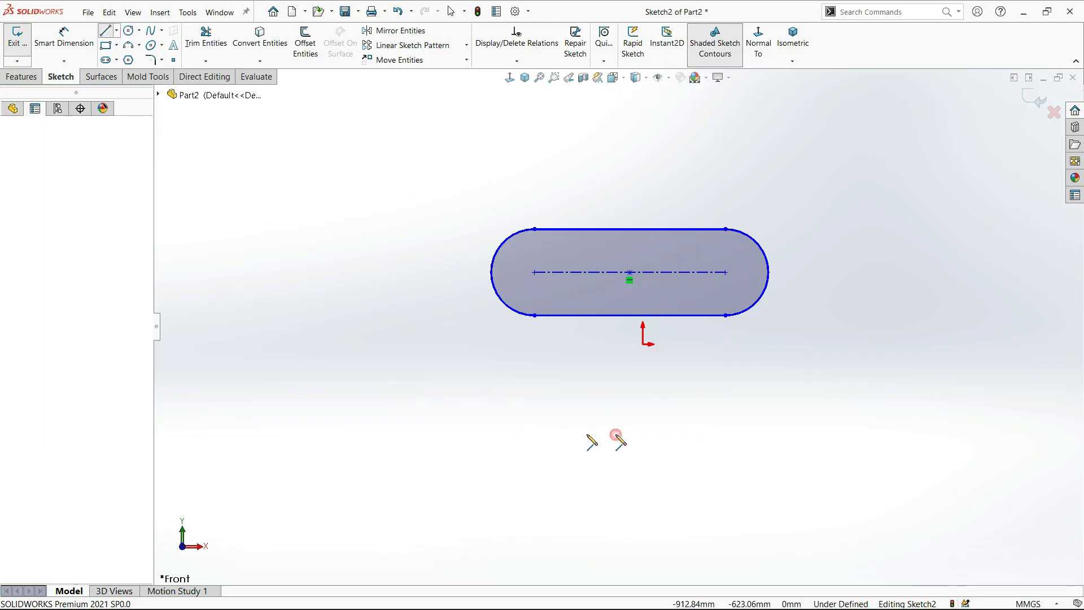
click(770, 426)
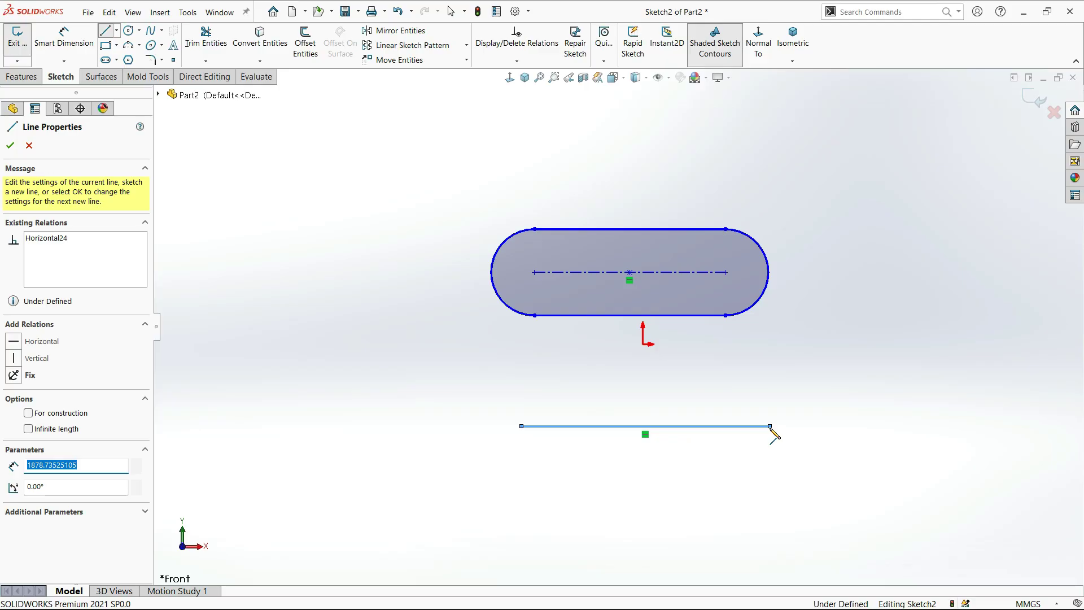
Draw a second horizontal line below the first one, with both ends vertically aligned to the first line's endpoints.
key(Escape)
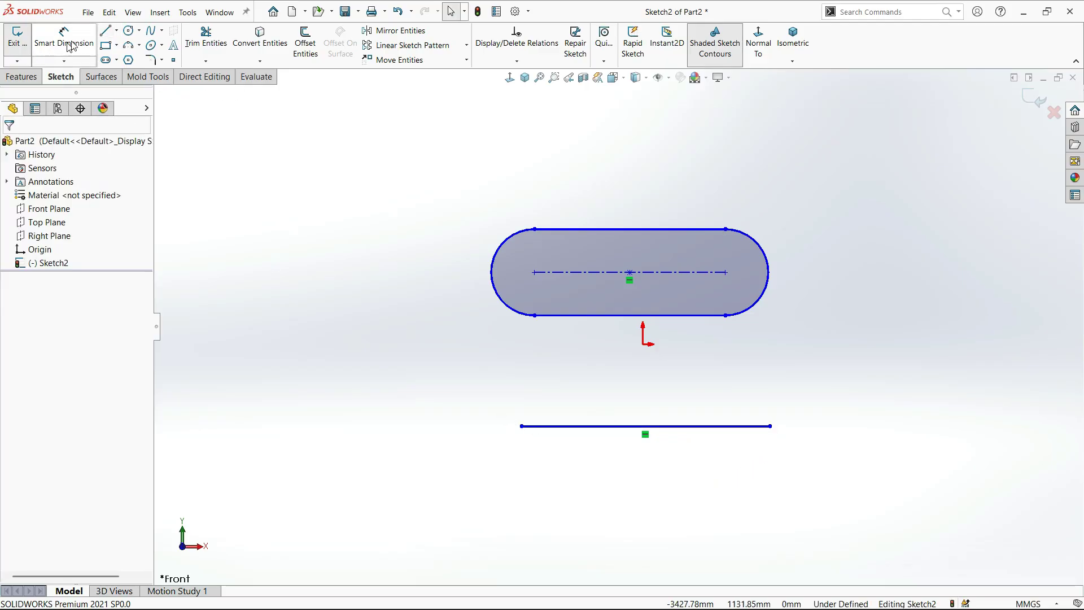
key(l)
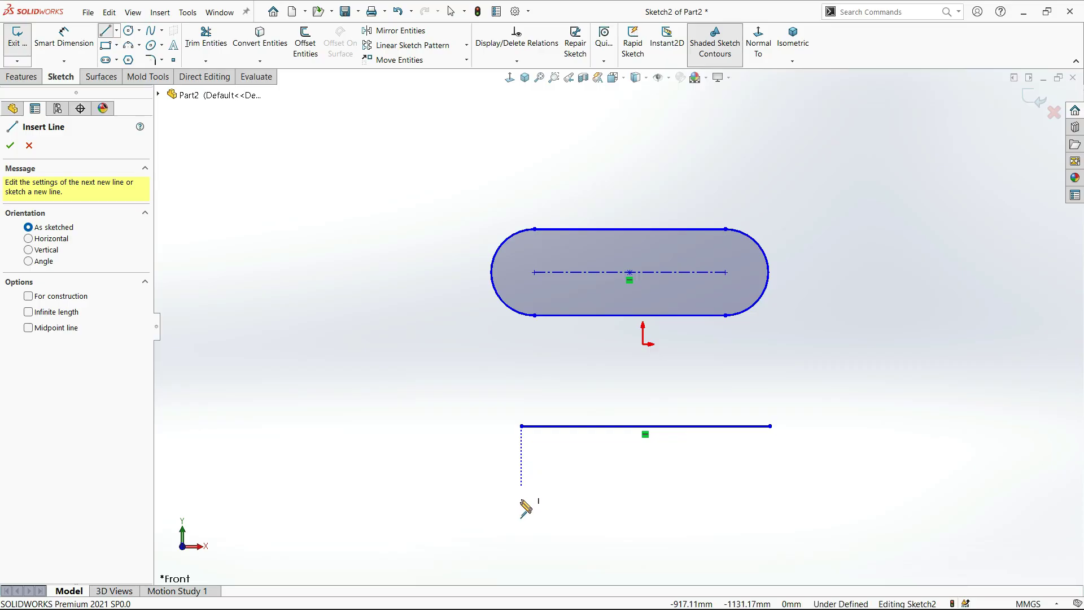
click(521, 519)
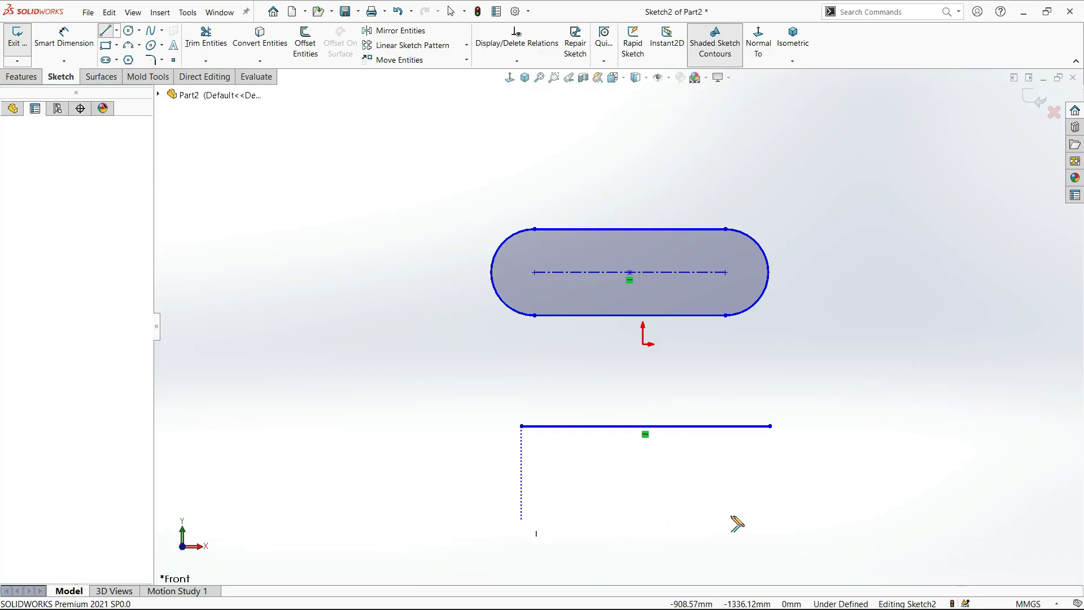
click(770, 519)
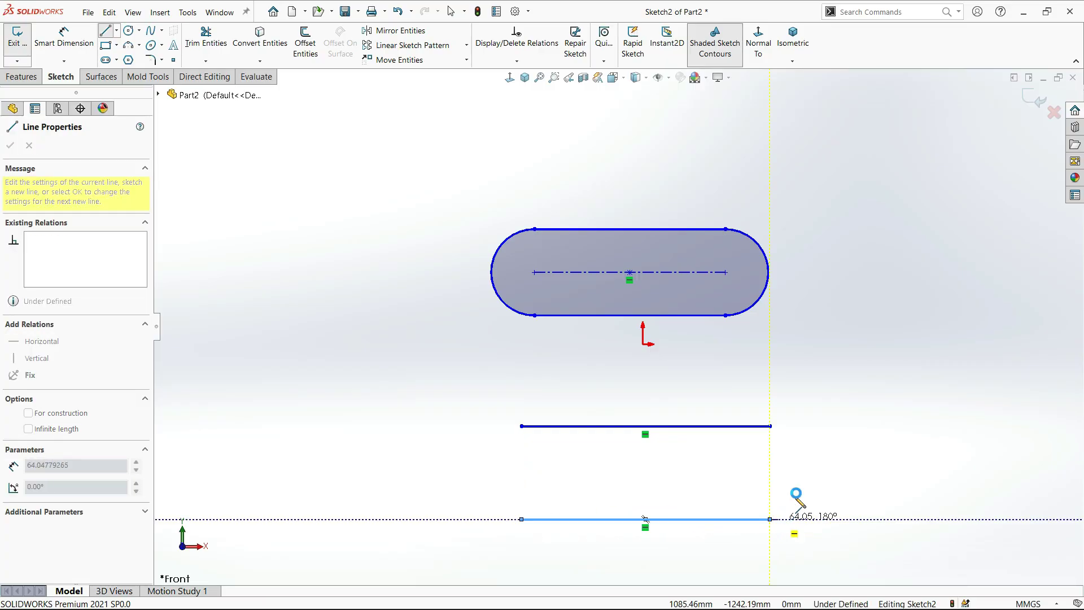
key(Escape)
Join the right ends of the two lines with a 180° 3 Point Arc of about 352 mm radius, bulging outward.
click(128, 43)
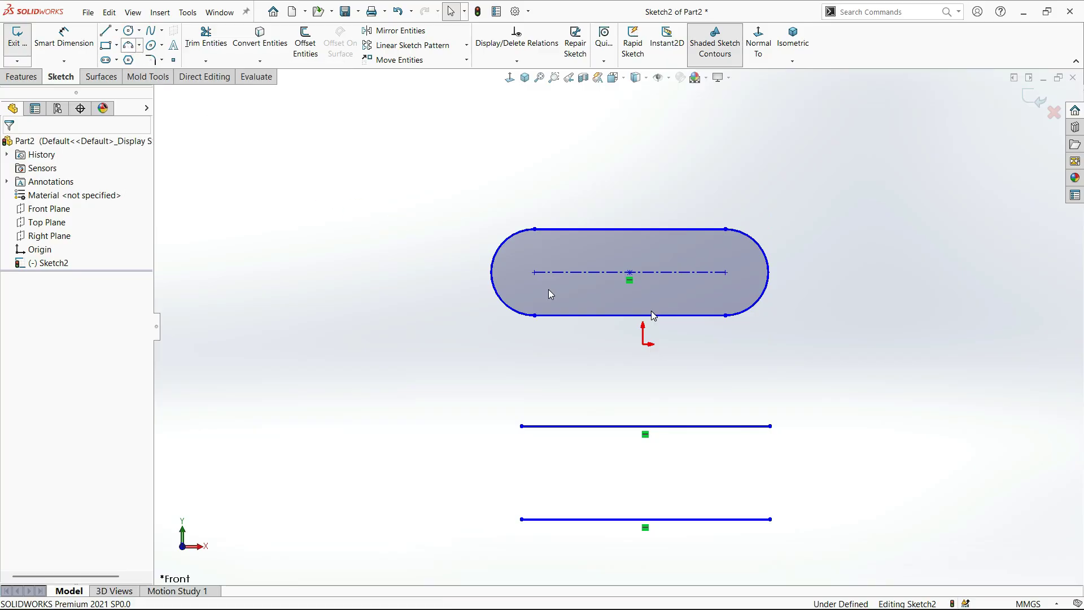
click(770, 426)
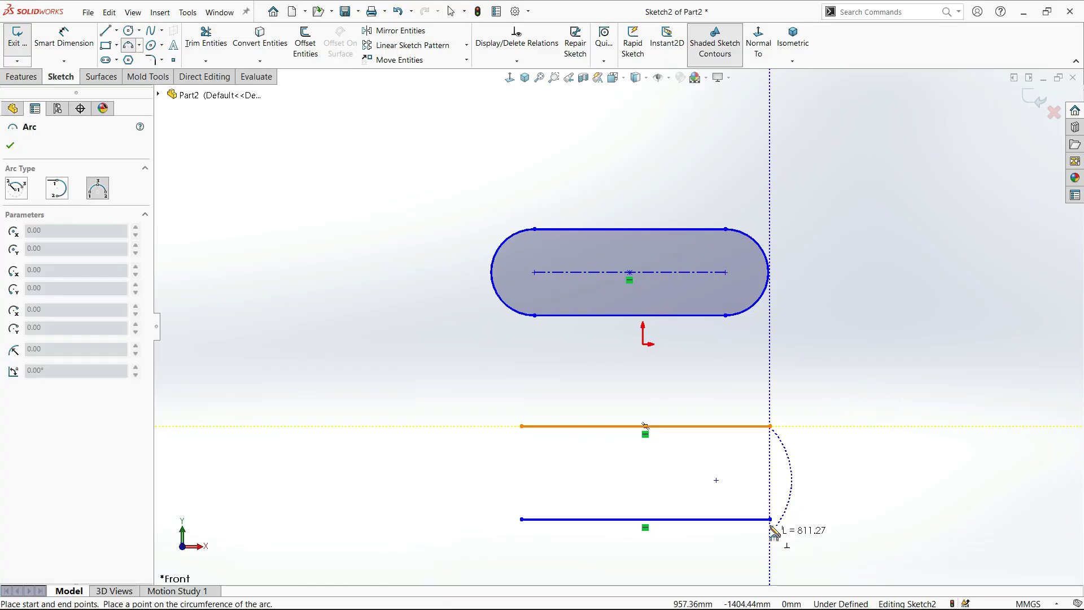
click(770, 520)
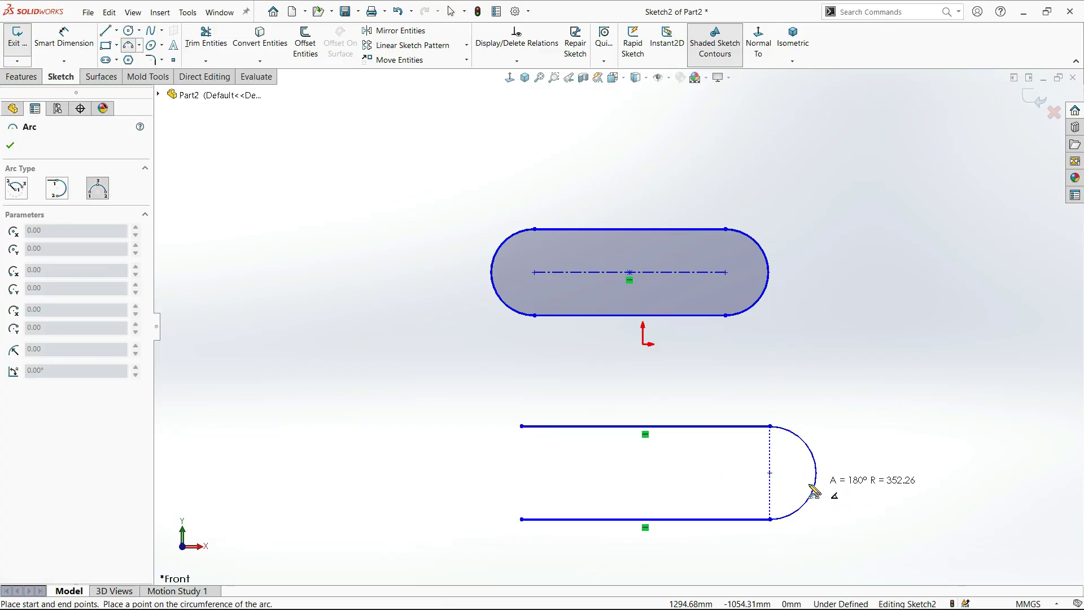
click(814, 484)
key(Escape)
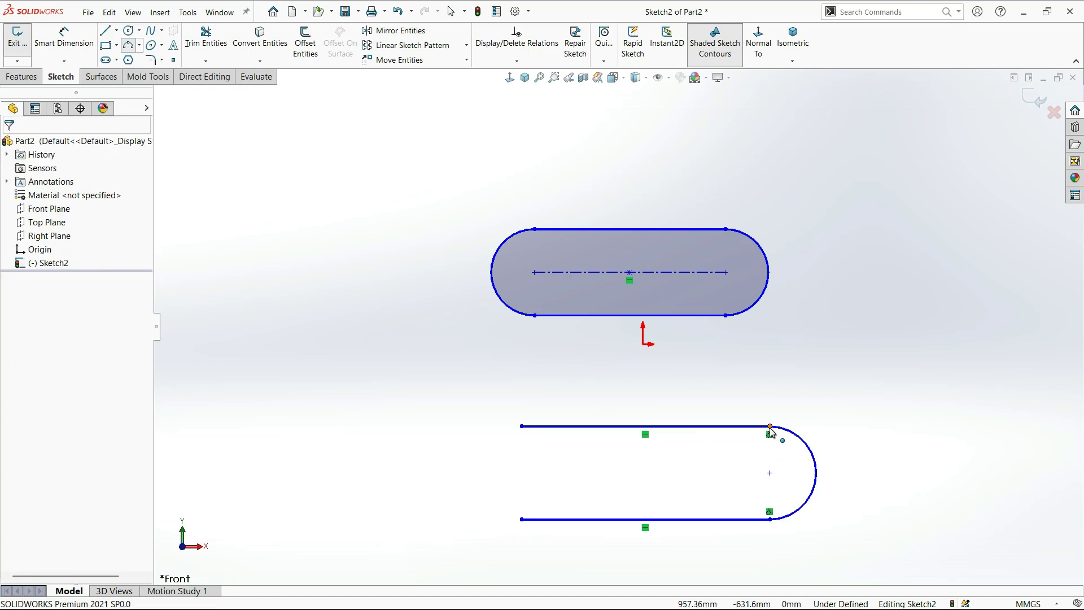
scroll(774, 508, down, 3)
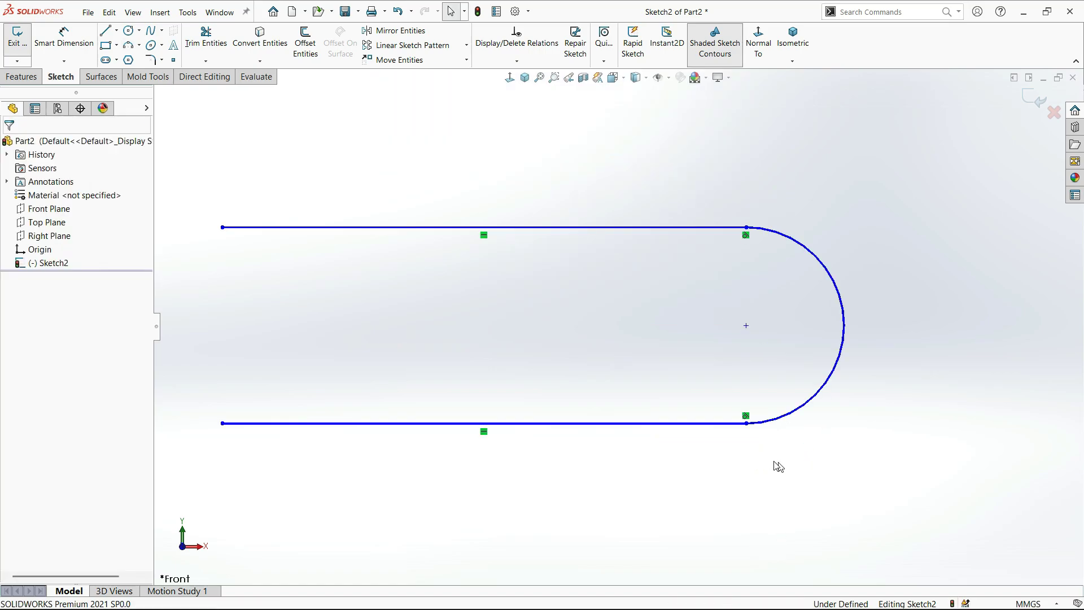
scroll(717, 374, up, 2)
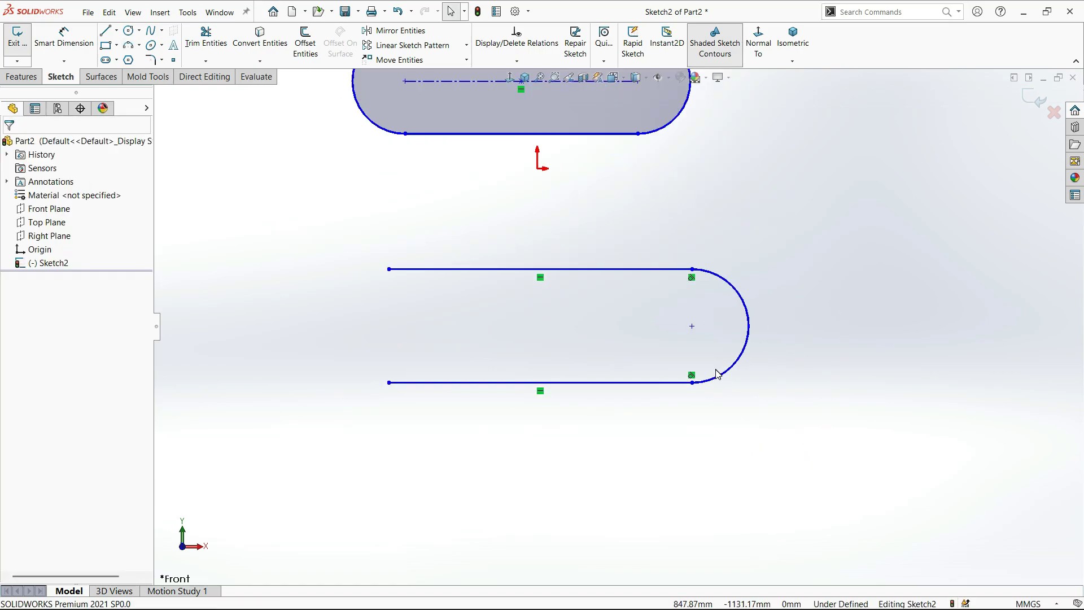
Close the left ends of the two lines with a 3 Point Arc of about 167° and about 355 mm radius.
click(128, 44)
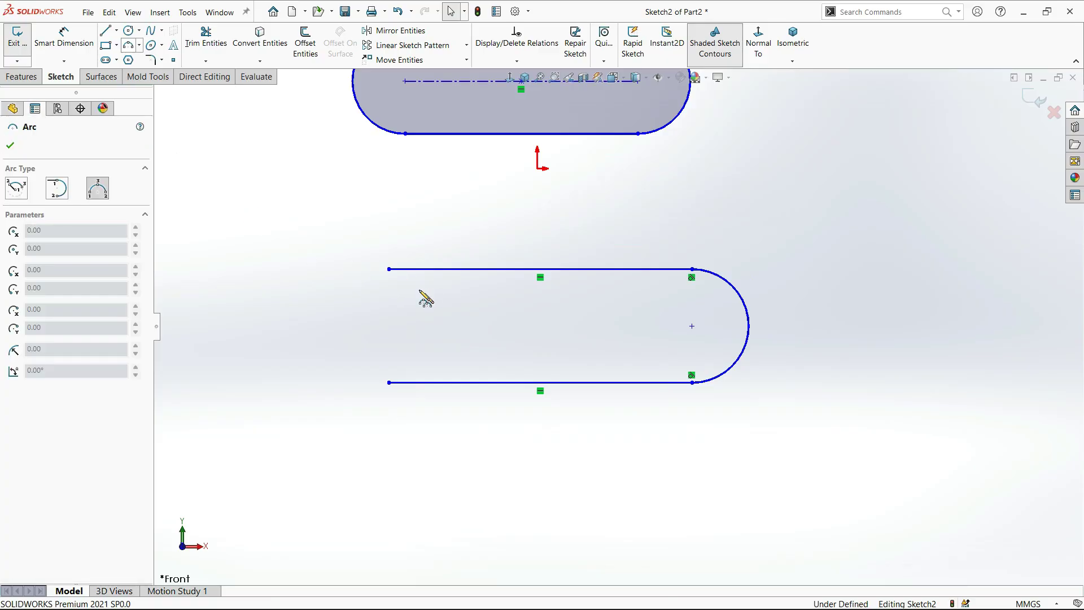
click(389, 269)
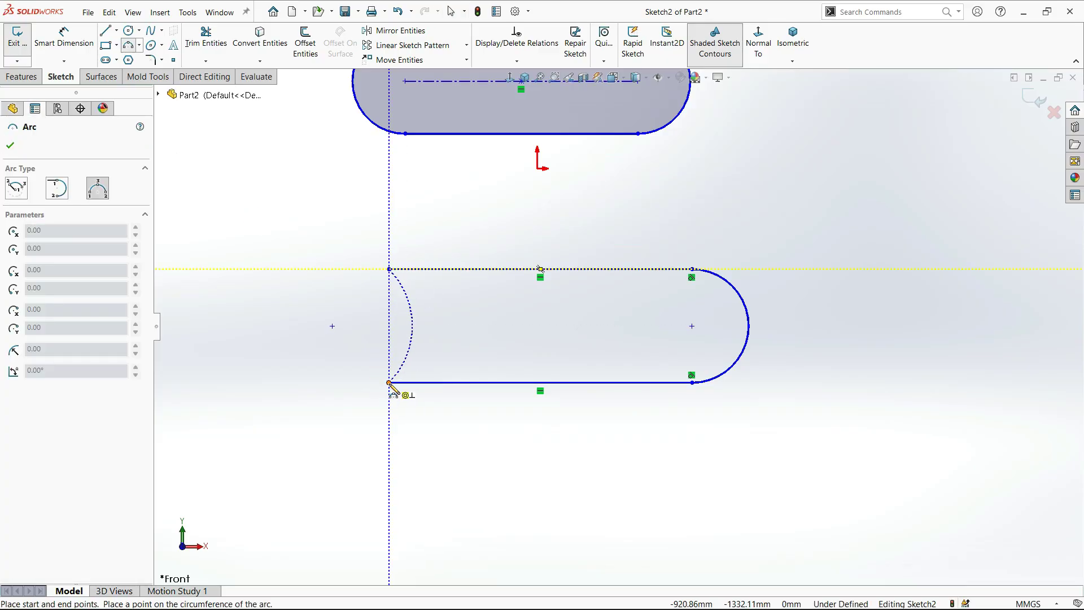
click(389, 382)
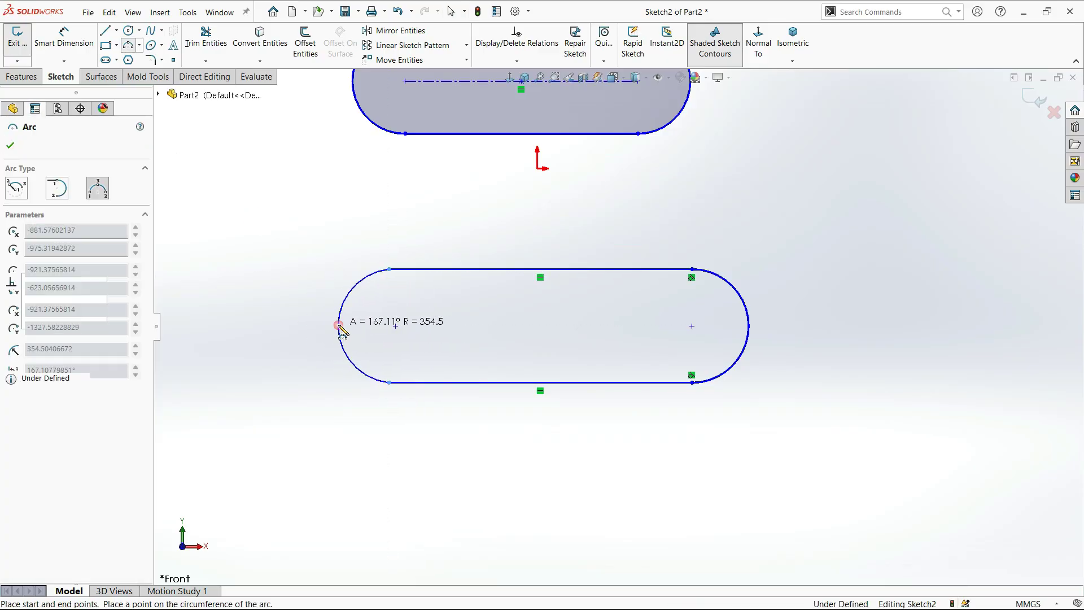
click(339, 326)
key(Escape)
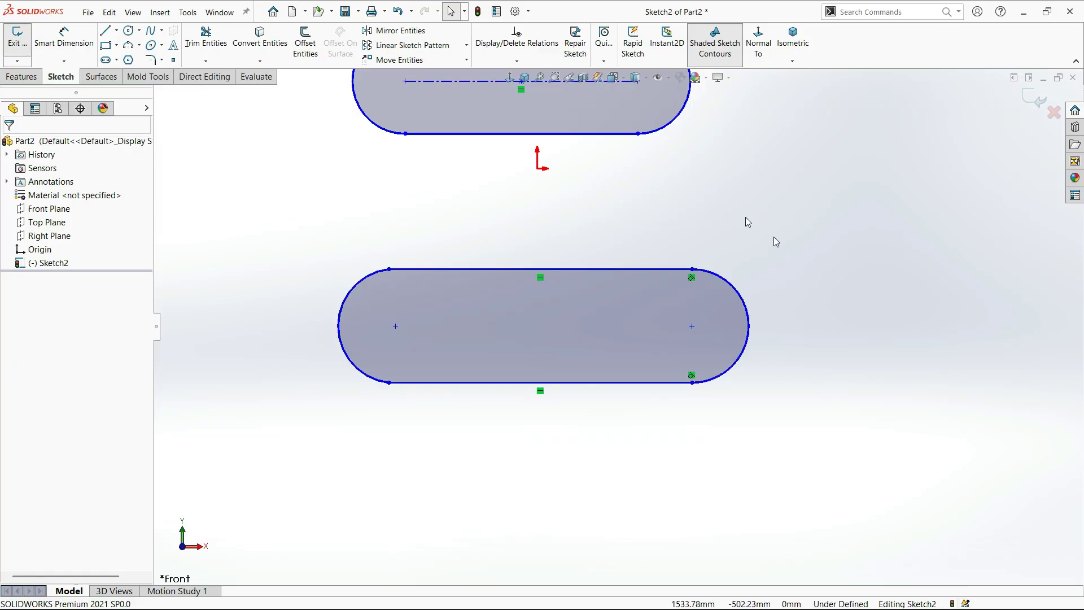
Make the lower profile's left arc tangent to the upper and lower horizontal lines at both of its endpoints.
scroll(617, 334, up, 3)
scroll(526, 119, down, 2)
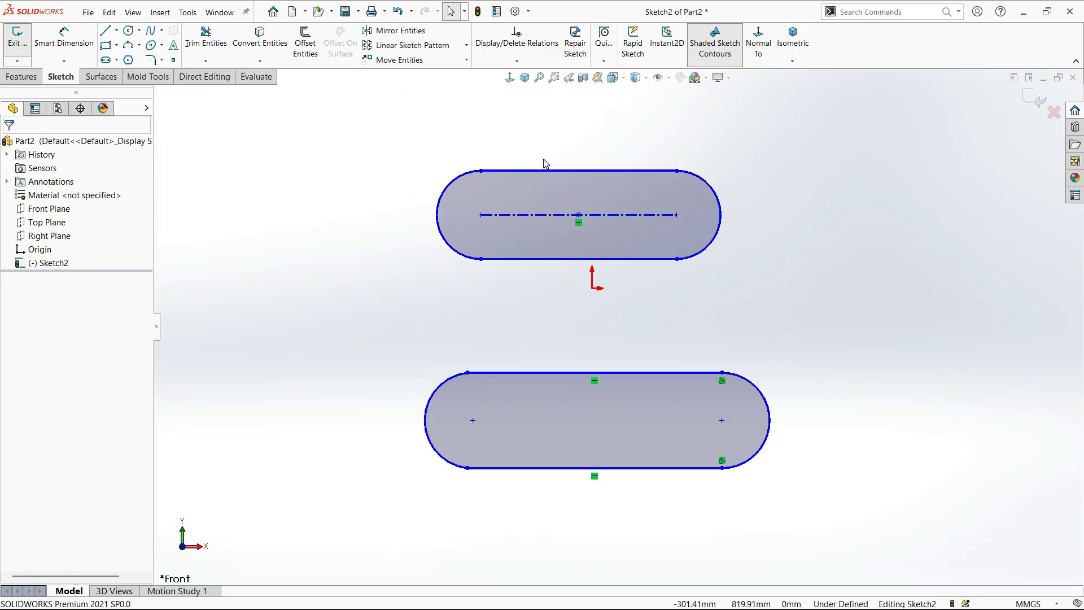
click(469, 372)
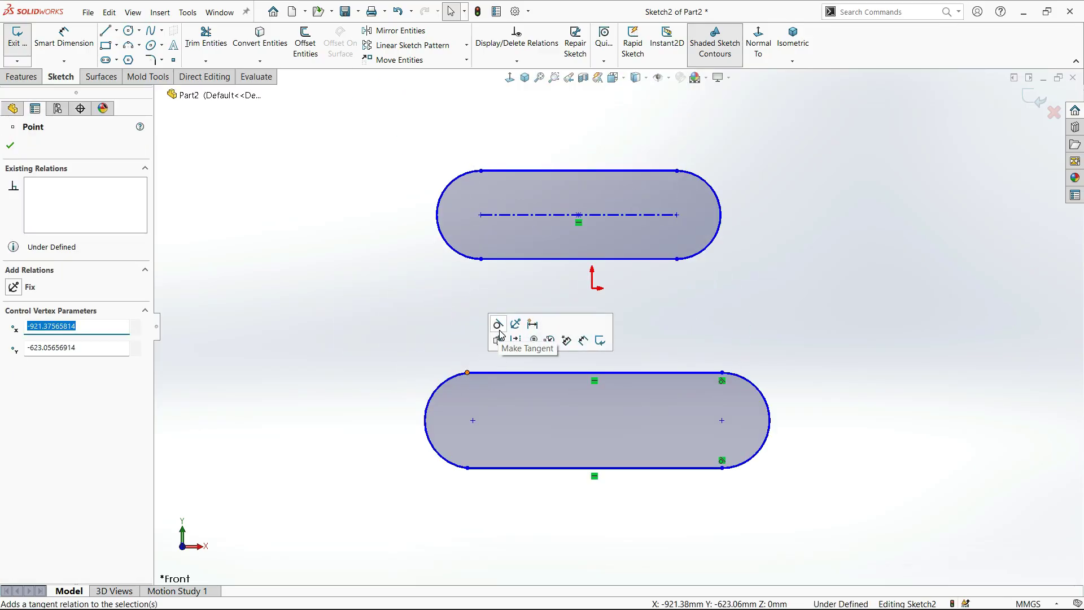
click(499, 334)
click(465, 339)
scroll(498, 450, down, 3)
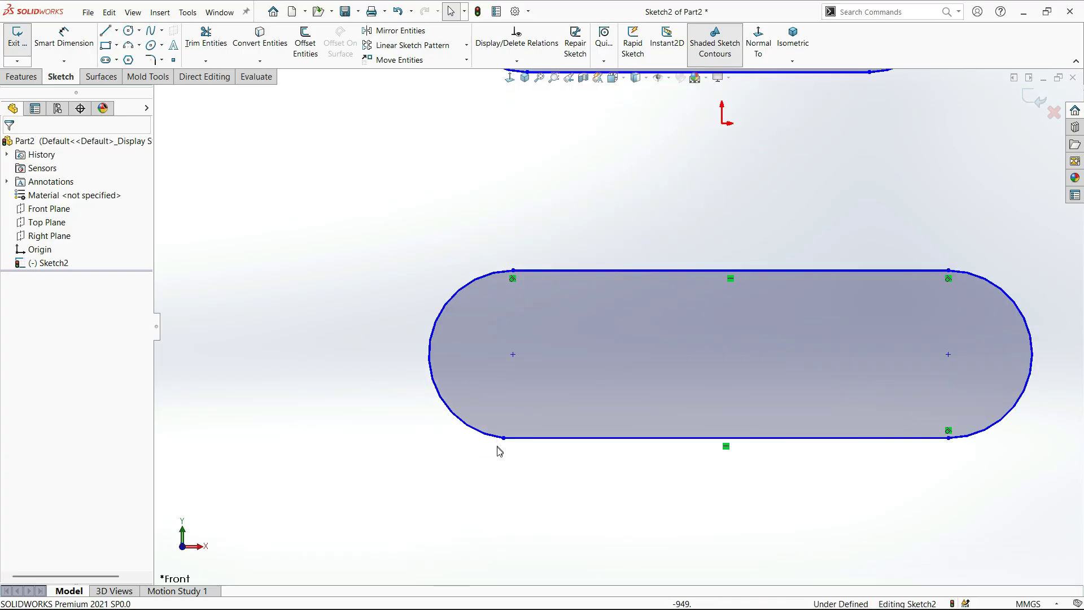
click(503, 438)
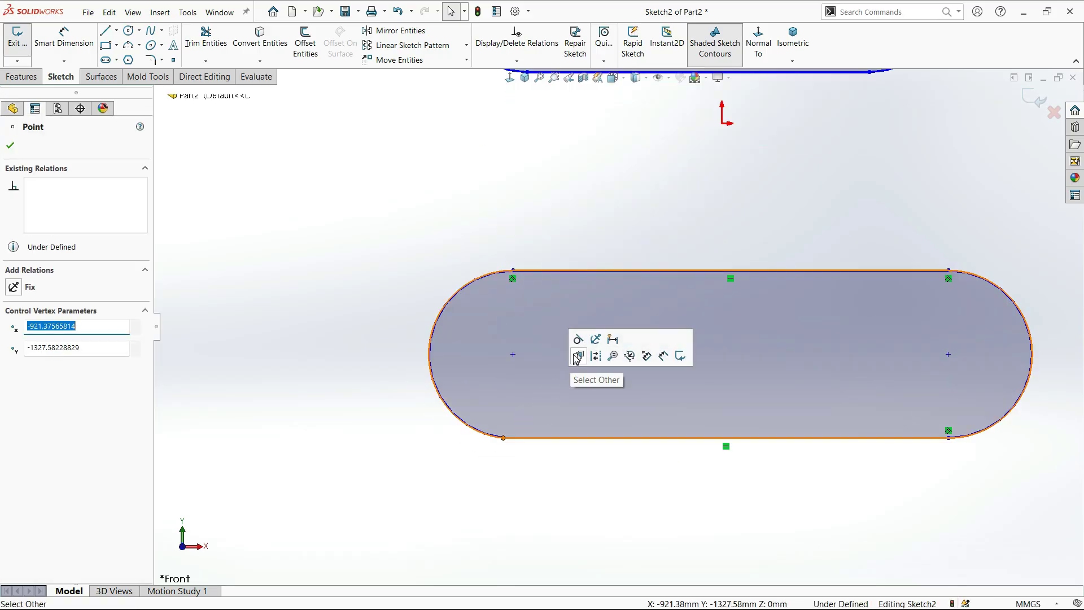
click(579, 340)
click(412, 346)
scroll(499, 337, up, 3)
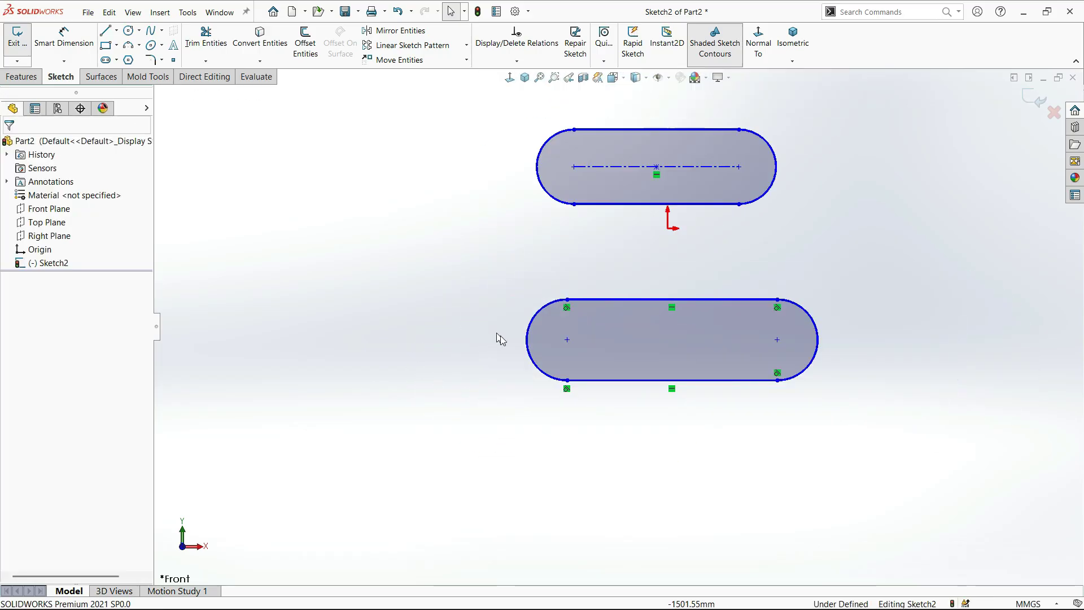
Draw a horizontal line about 1839 mm long between the lower profile's arc centers and convert it to construction geometry.
scroll(672, 241, down, 1)
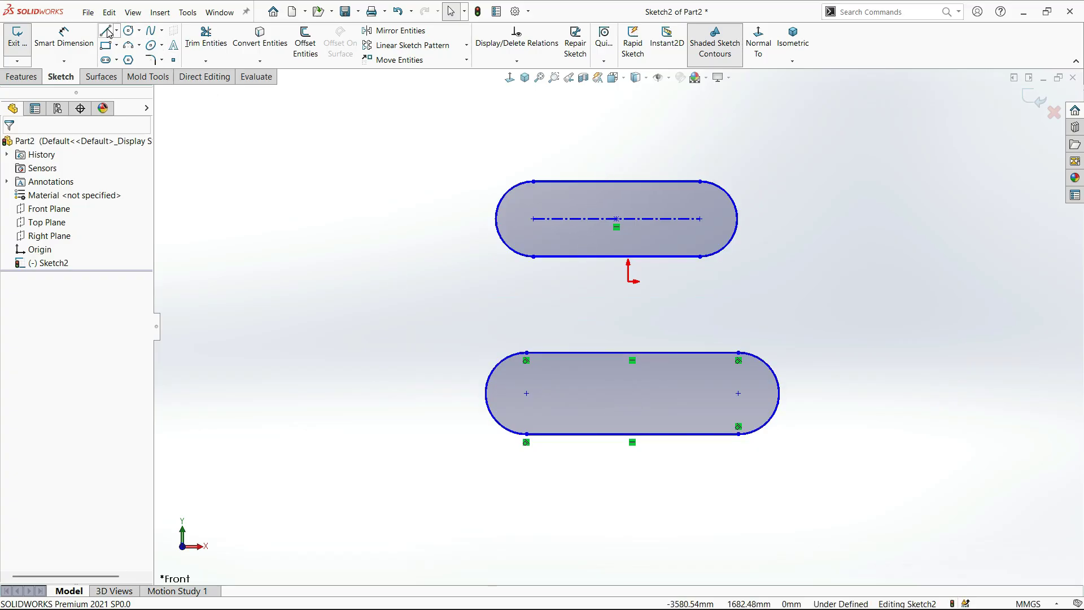
click(527, 393)
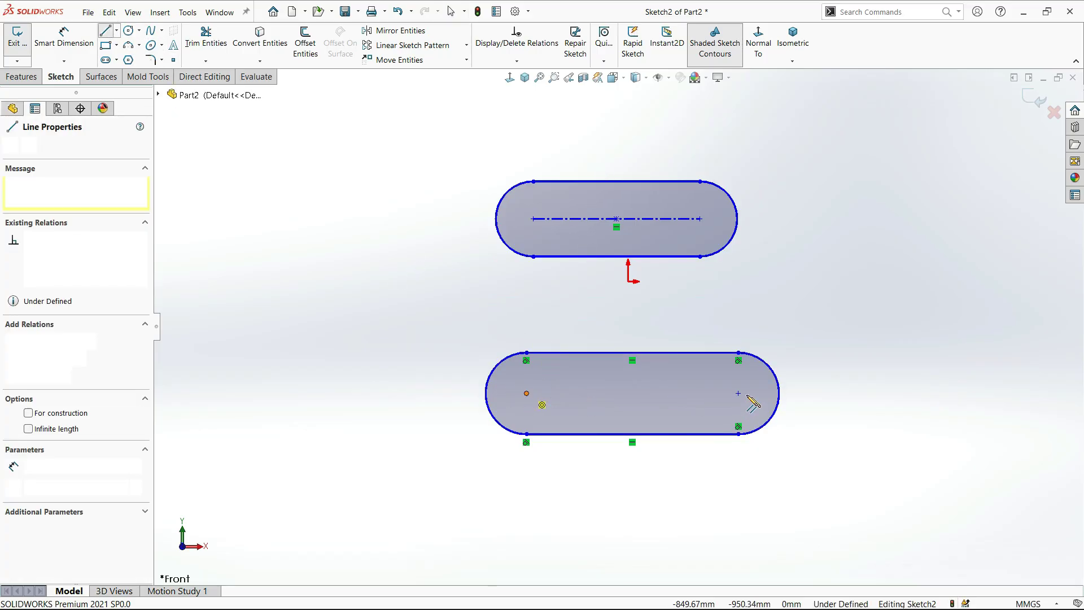
click(738, 393)
key(Escape)
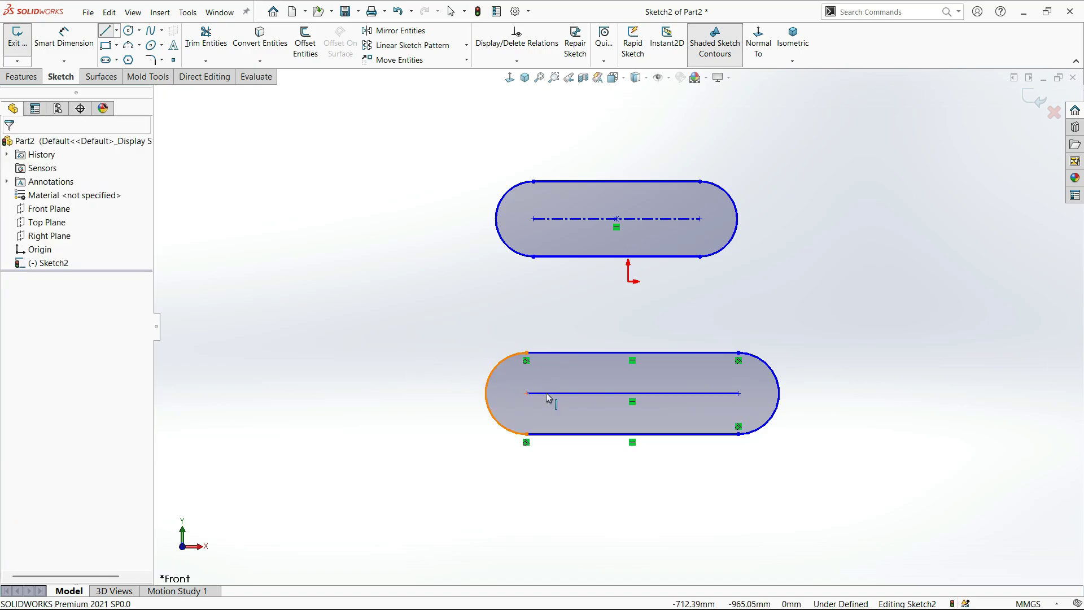
click(536, 393)
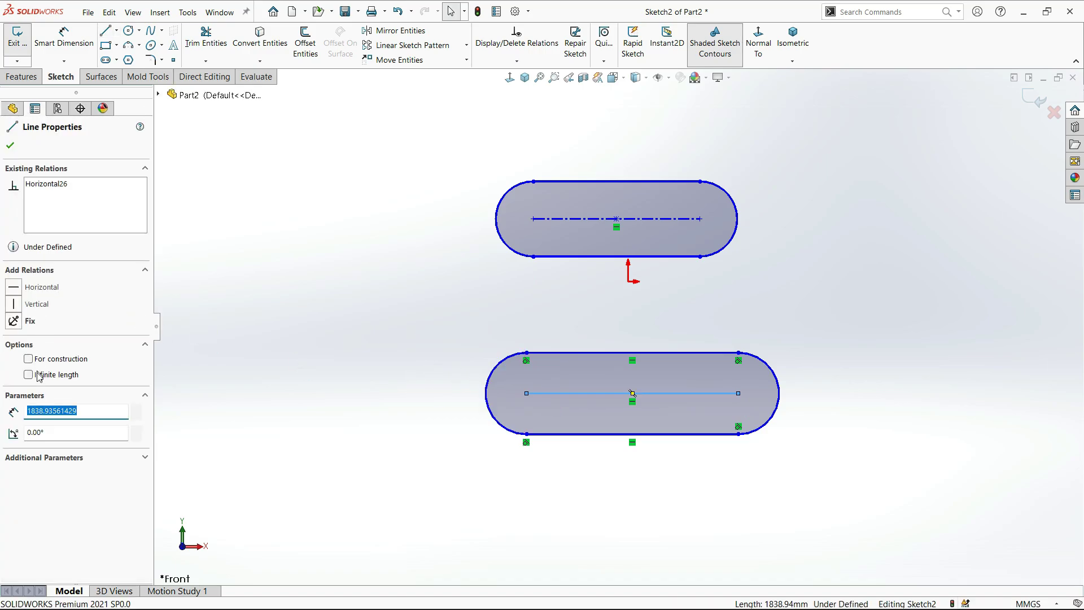
click(44, 362)
click(472, 336)
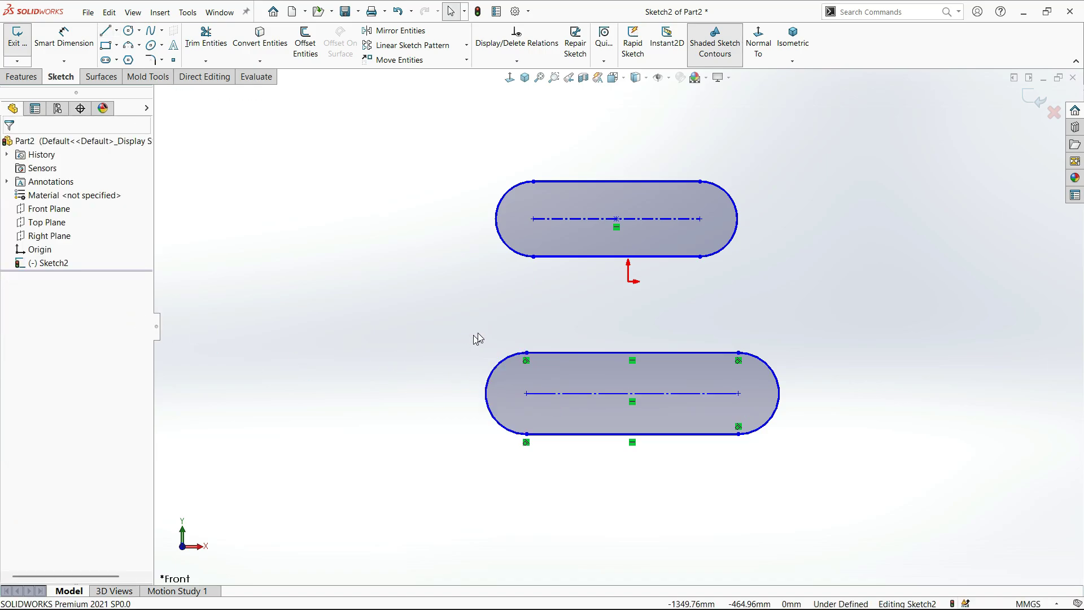
Compare the manually built lower slot and its sketch entities with the Straight Slot above it.
scroll(496, 283, down, 1)
scroll(519, 280, down, 1)
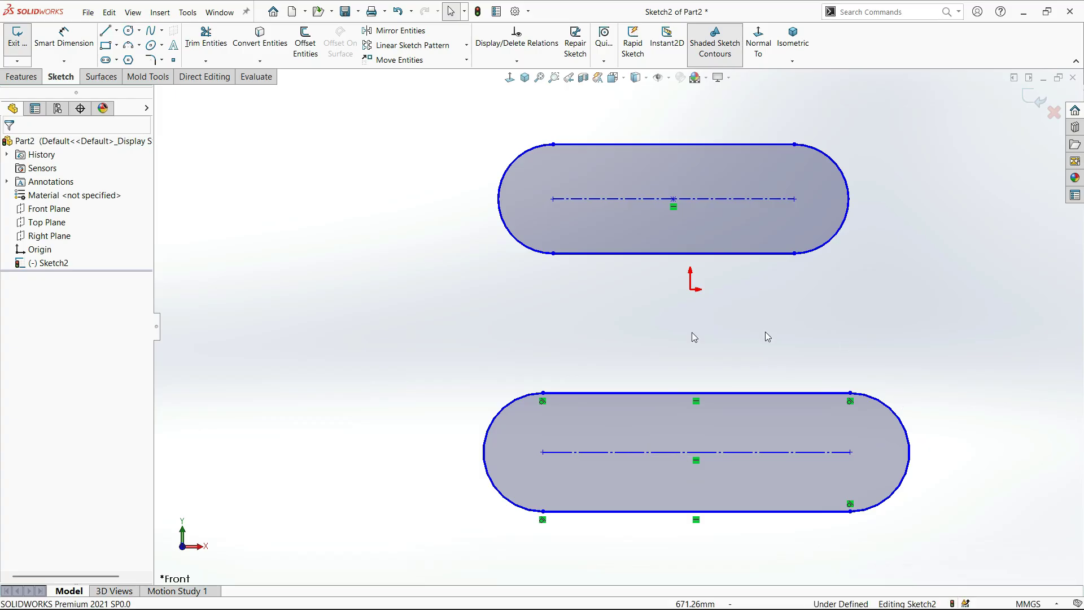
scroll(762, 436, up, 1)
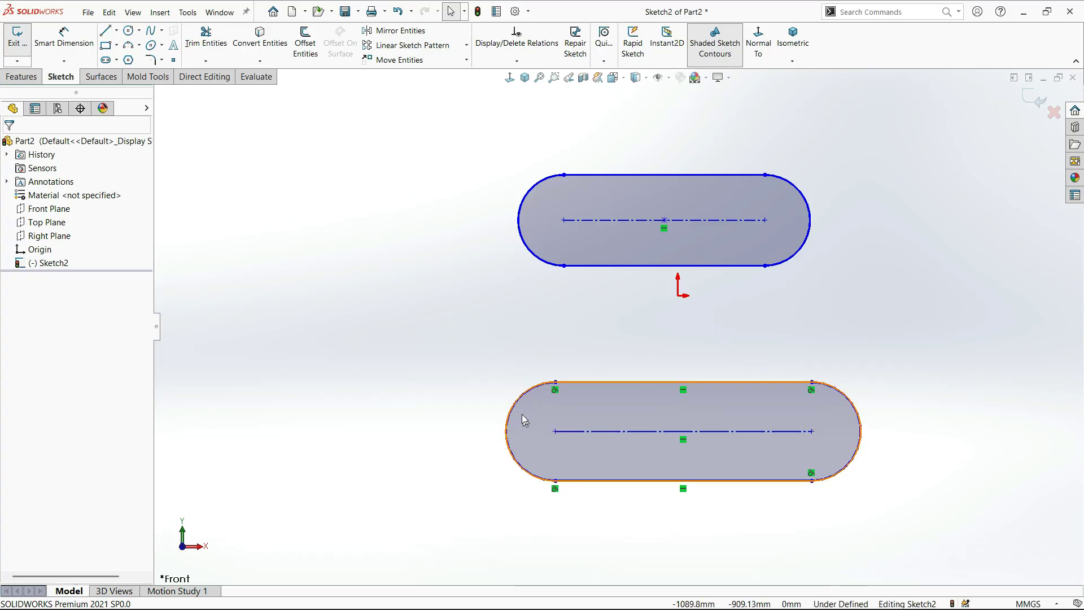
drag(436, 350, 985, 520)
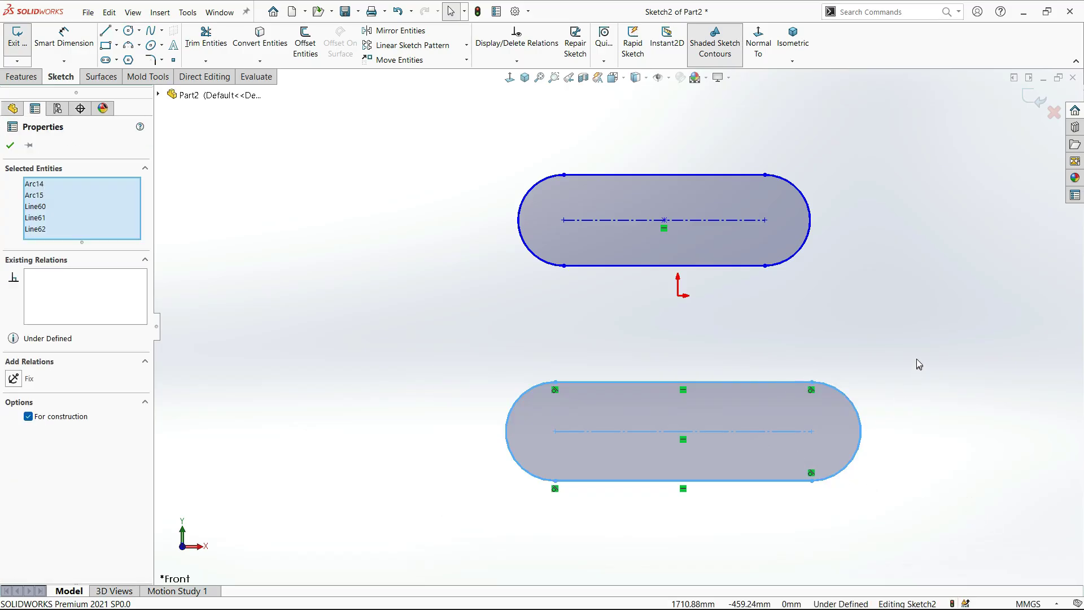
click(916, 357)
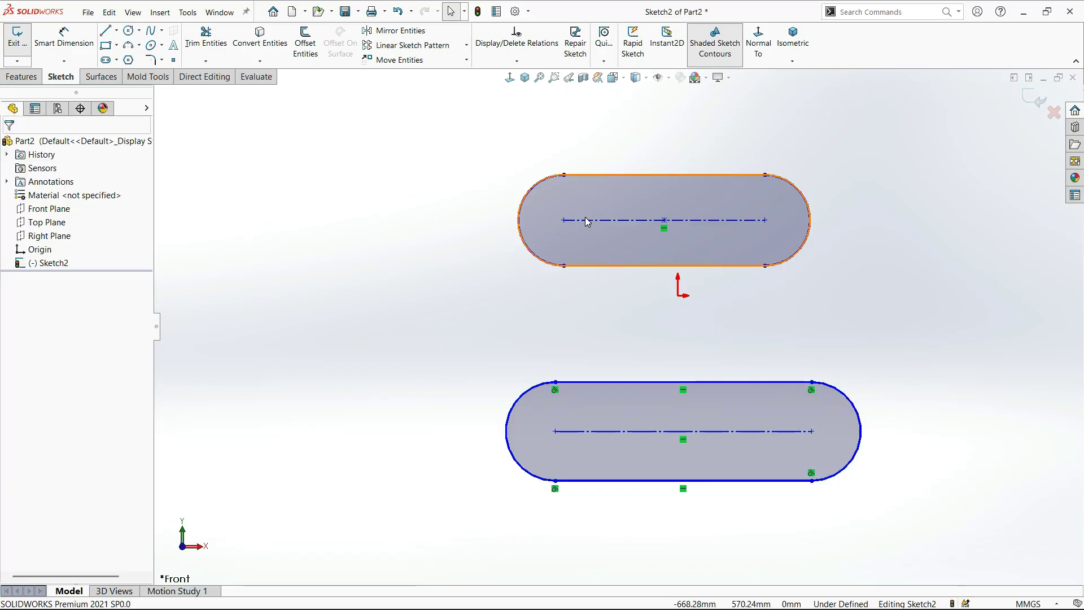
click(545, 229)
click(329, 213)
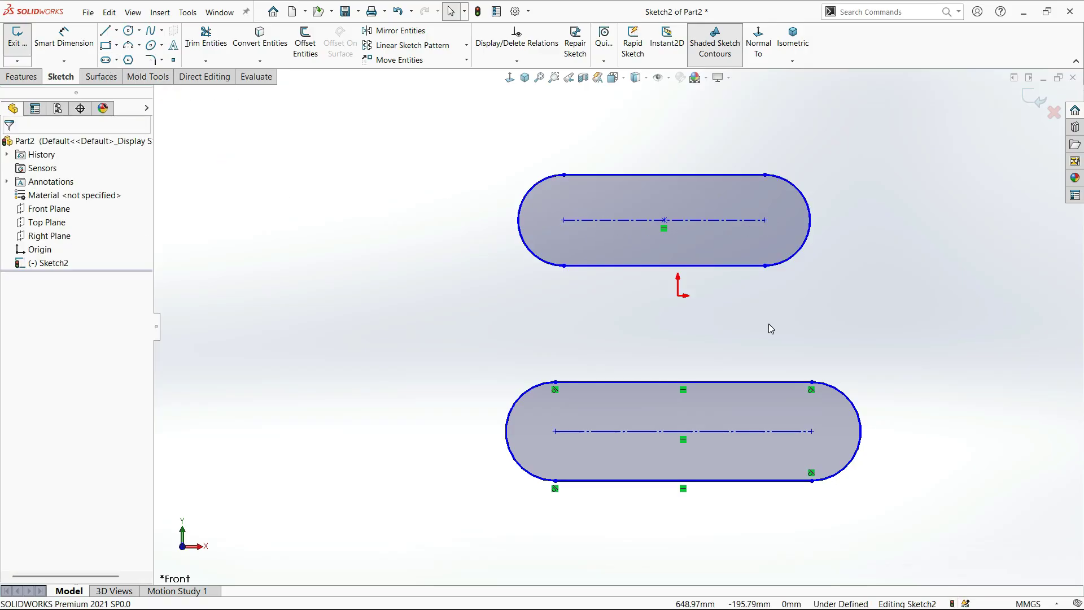
scroll(621, 327, up, 4)
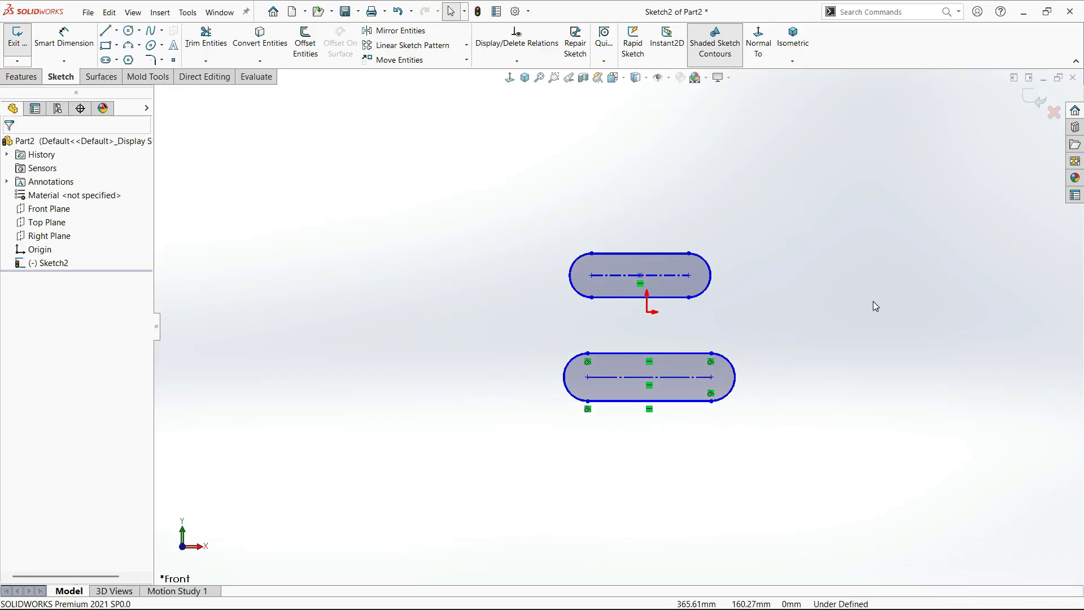
scroll(873, 301, down, 3)
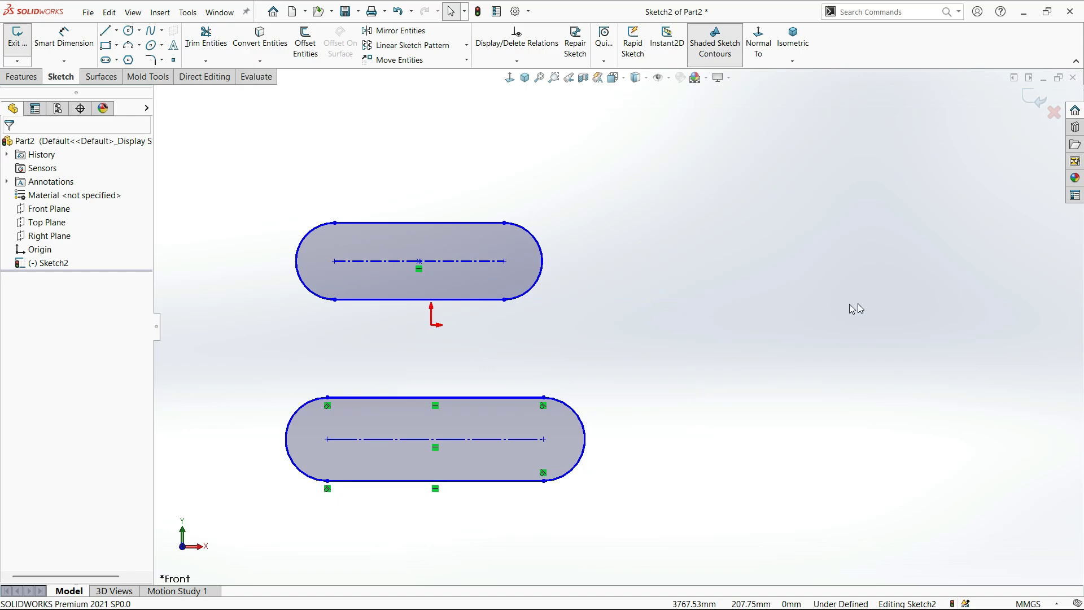
key(l)
click(616, 306)
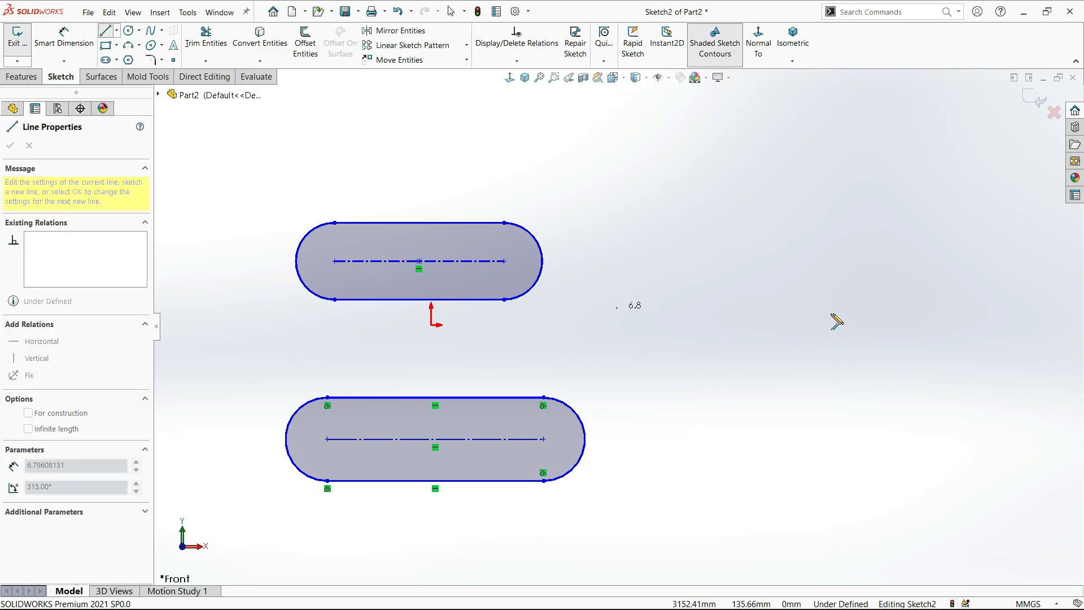
click(883, 307)
scroll(884, 310, down, 2)
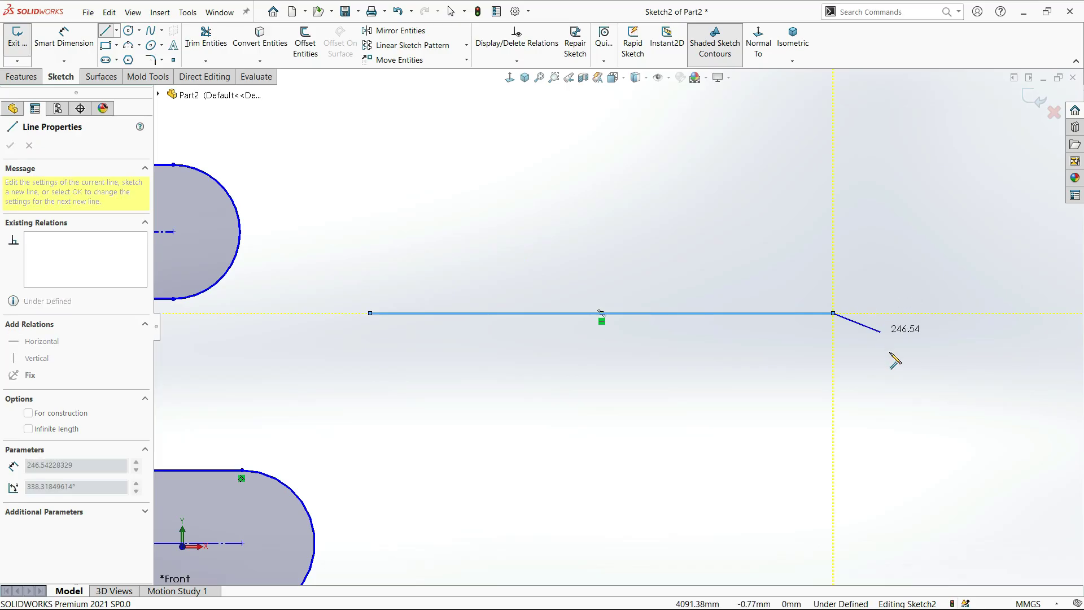
scroll(867, 432, up, 1)
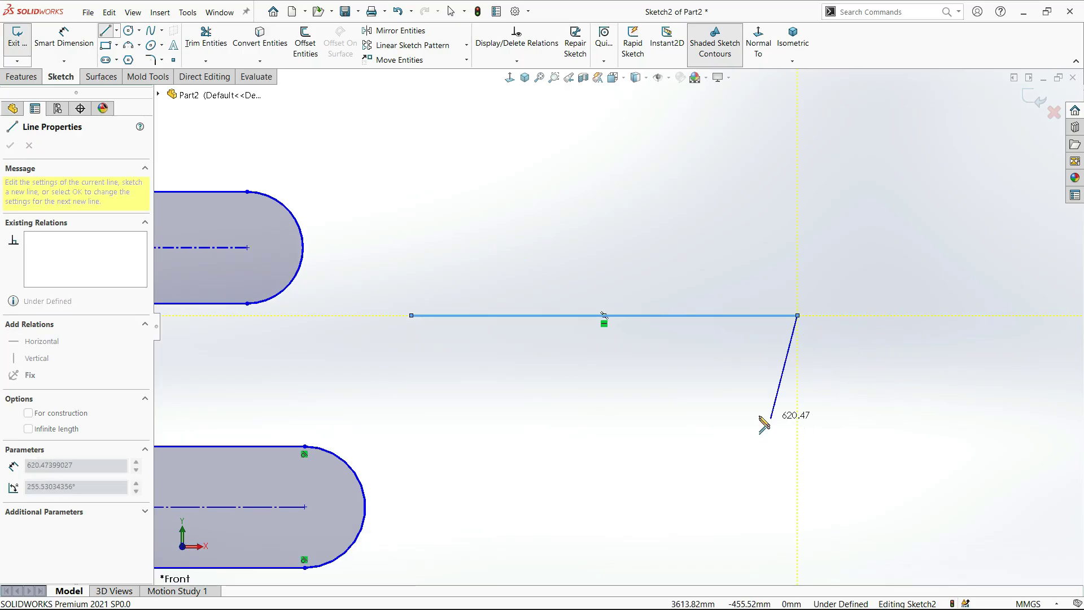
scroll(621, 452, up, 2)
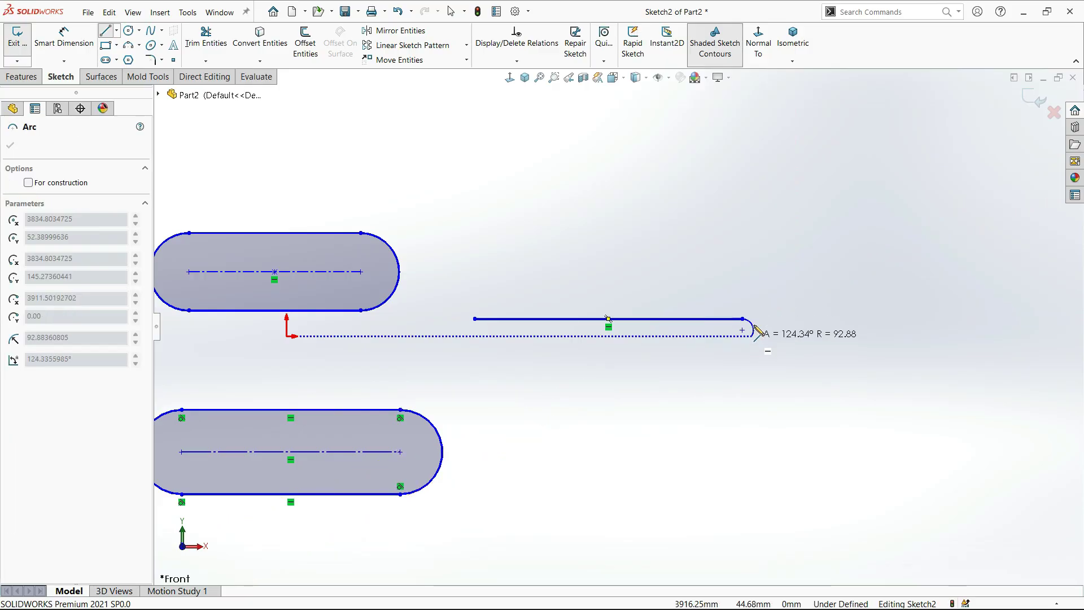
key(Escape)
key(Escape)
drag(753, 295, 692, 349)
key(Delete)
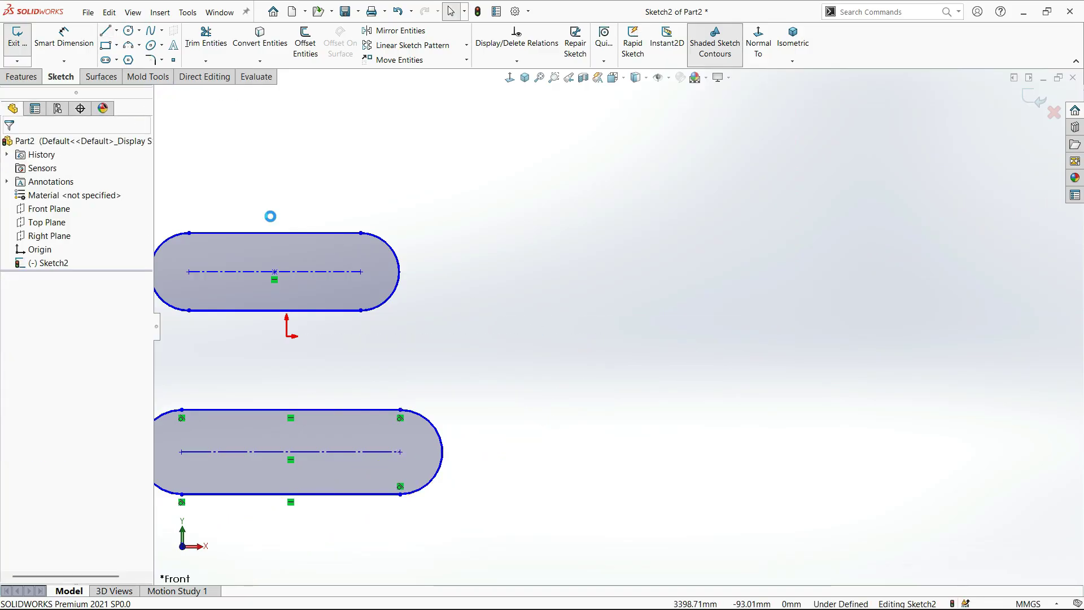
click(105, 32)
click(704, 330)
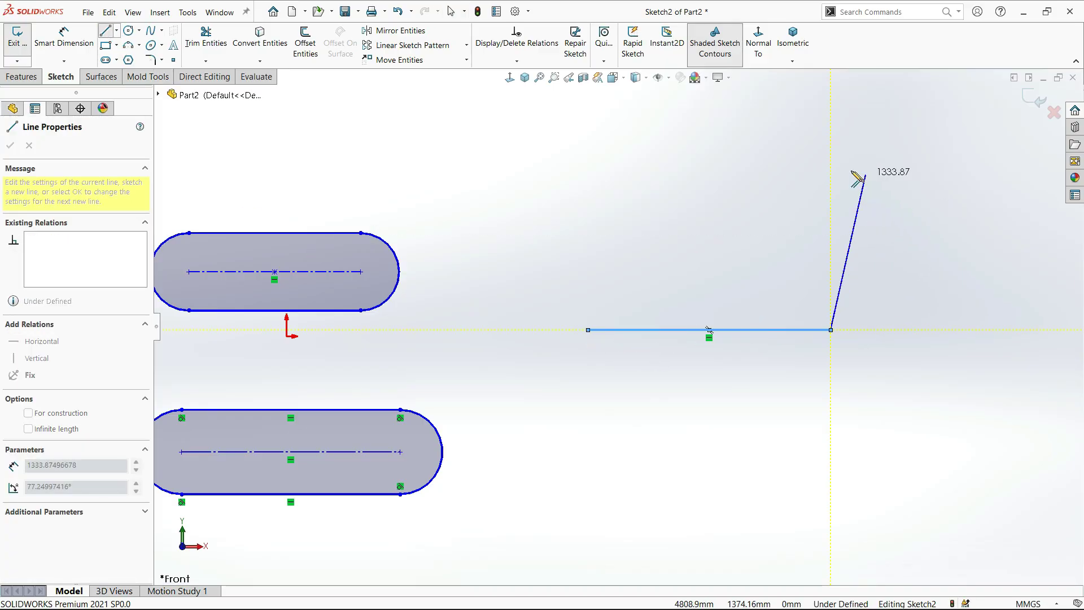
scroll(880, 237, down, 1)
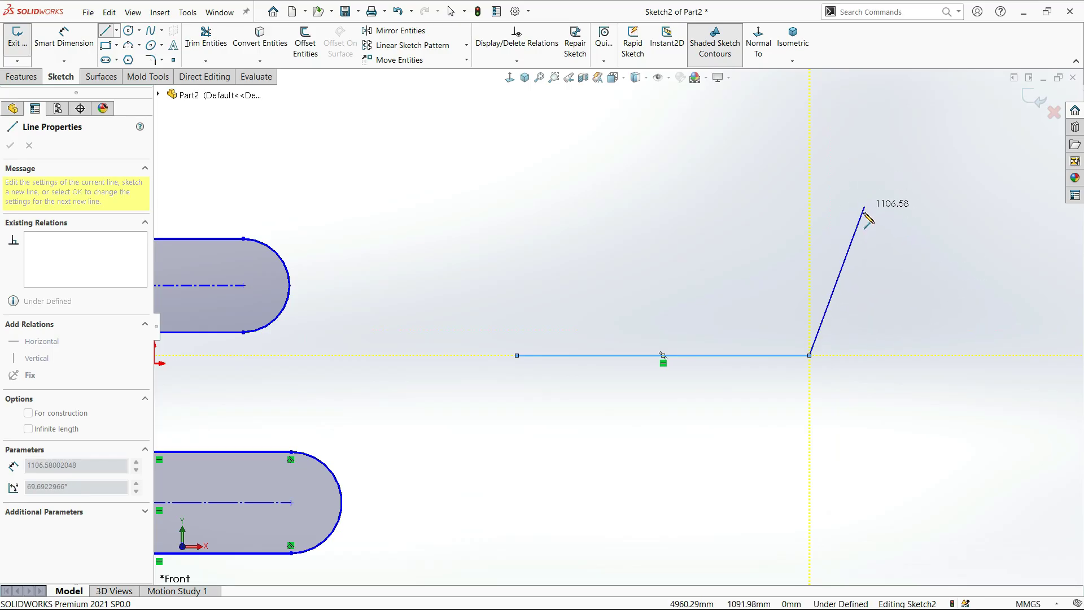
click(810, 356)
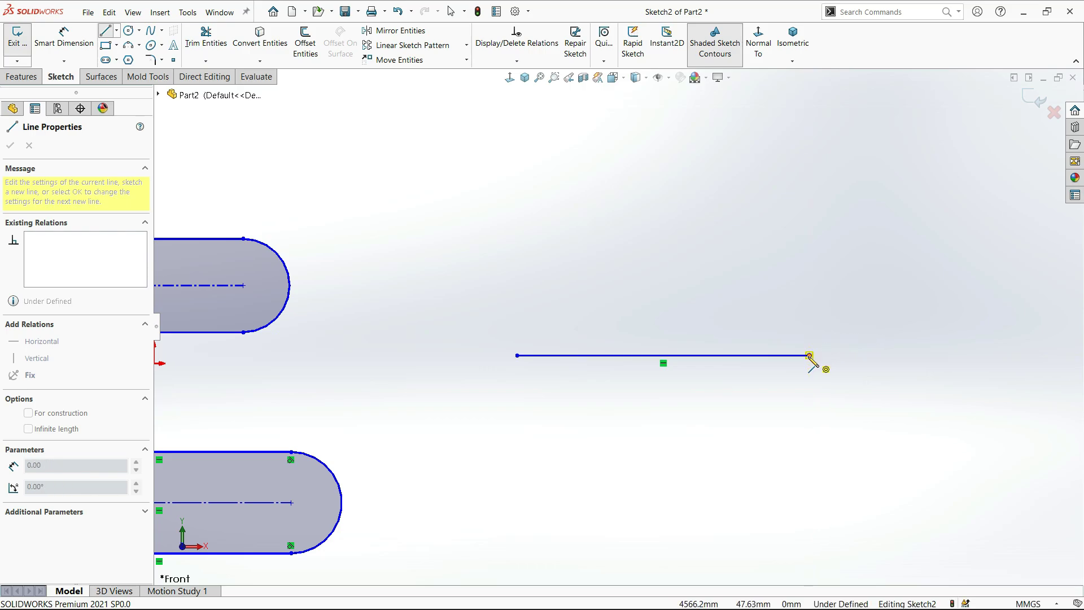
key(a)
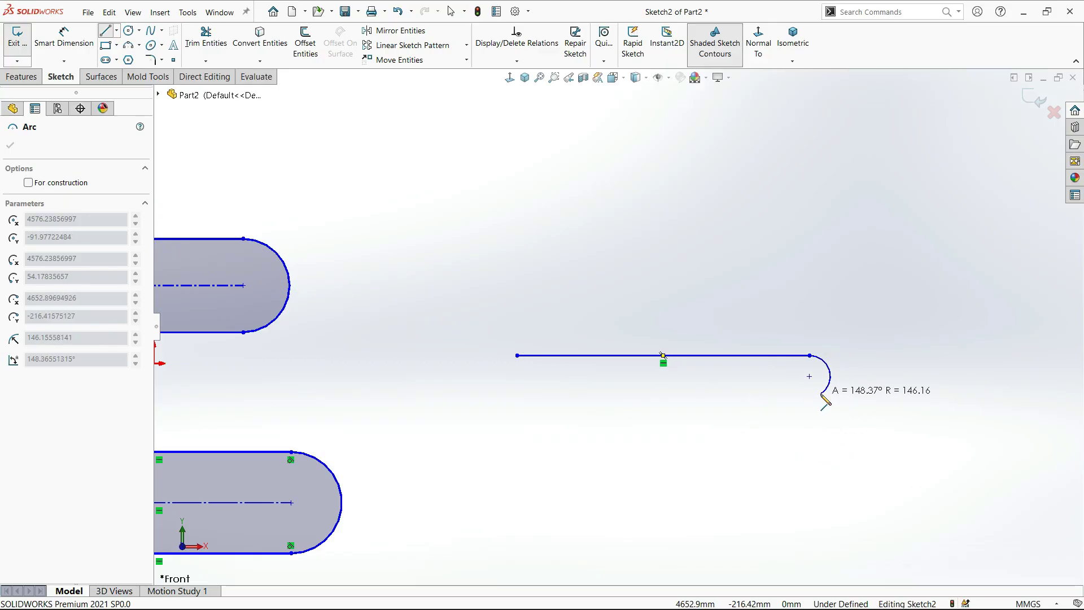
key(Escape)
drag(842, 333, 760, 409)
key(Delete)
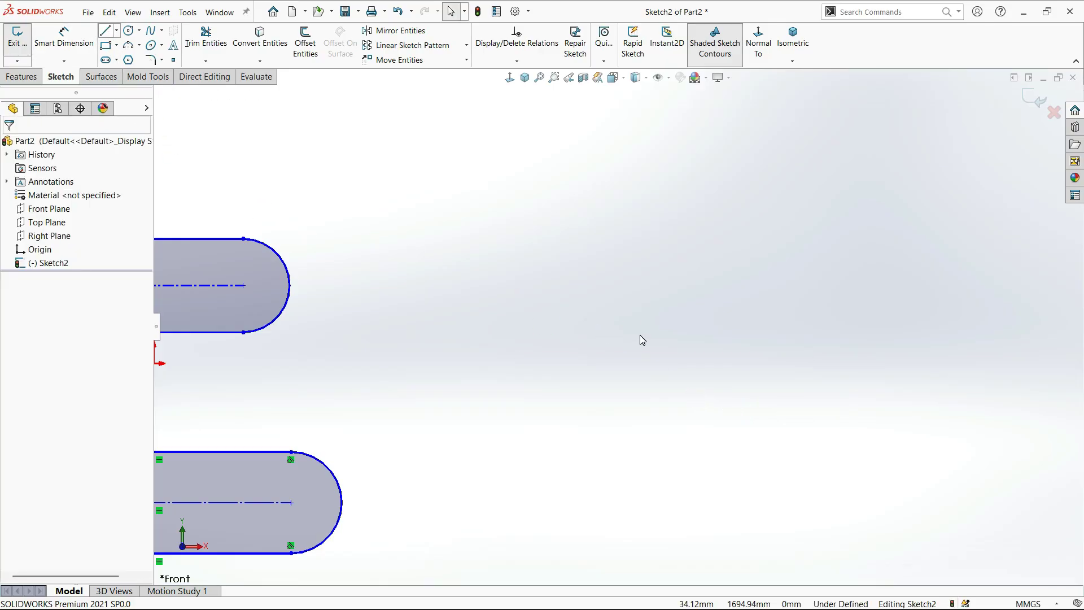
Draw a horizontal line to the right of the slots and continue it with a 180° tangent arc of about 268 mm radius.
key(l)
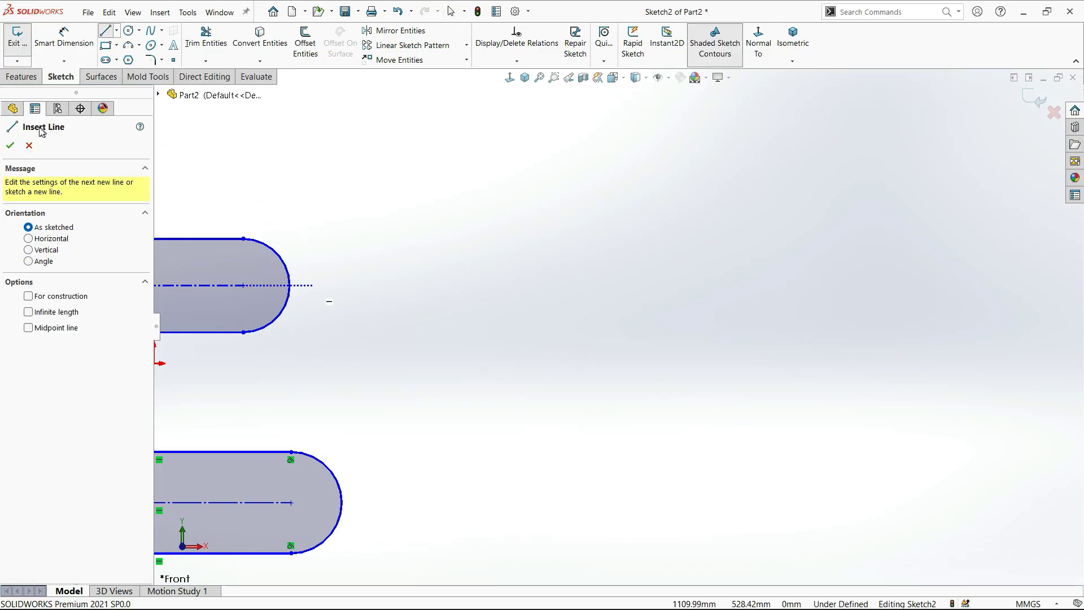
click(566, 338)
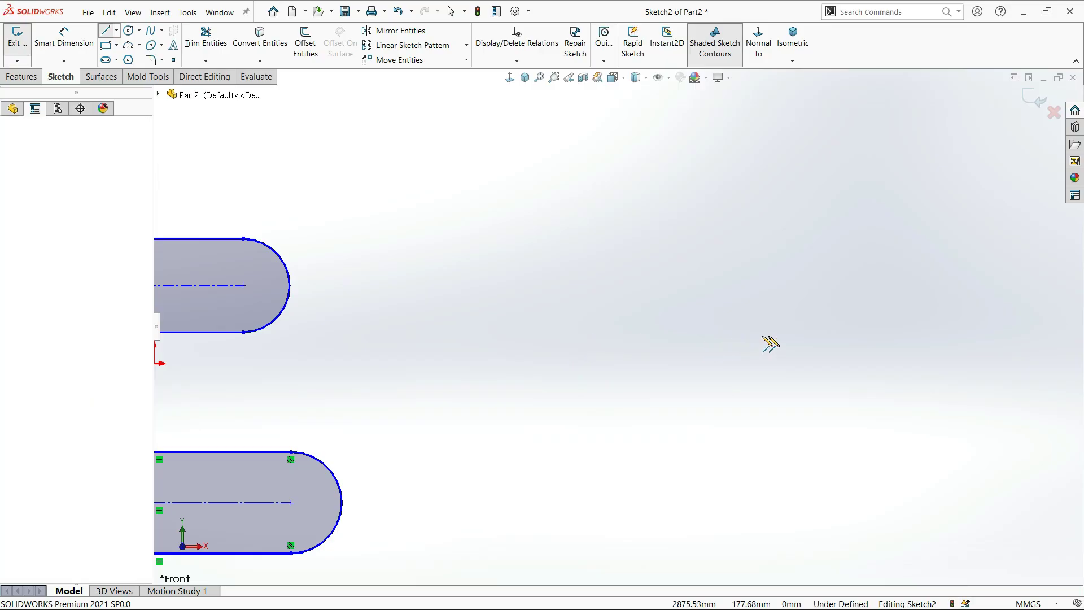
click(848, 338)
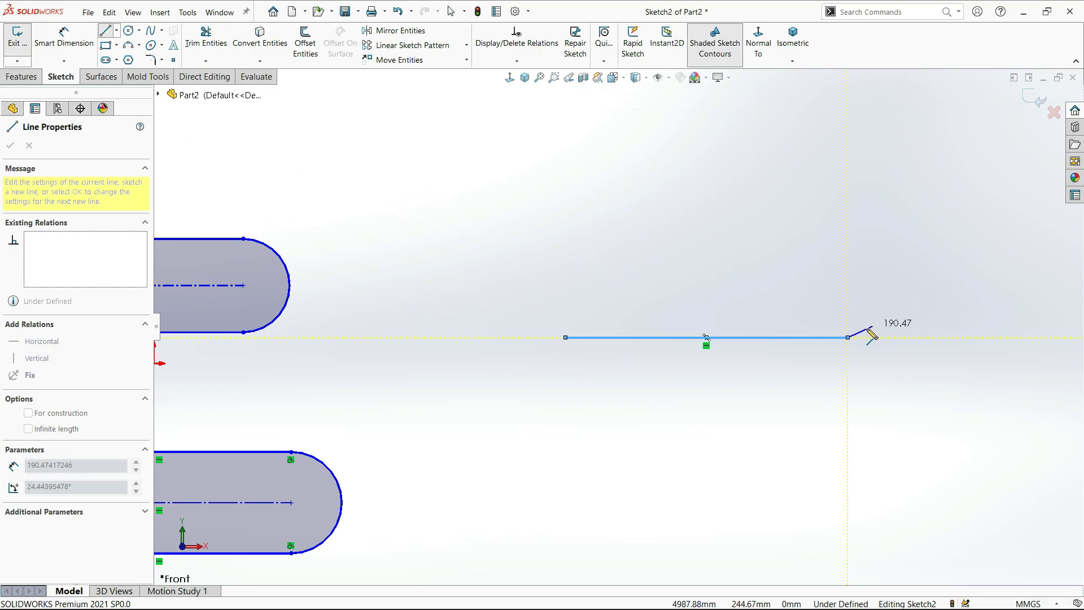
click(848, 337)
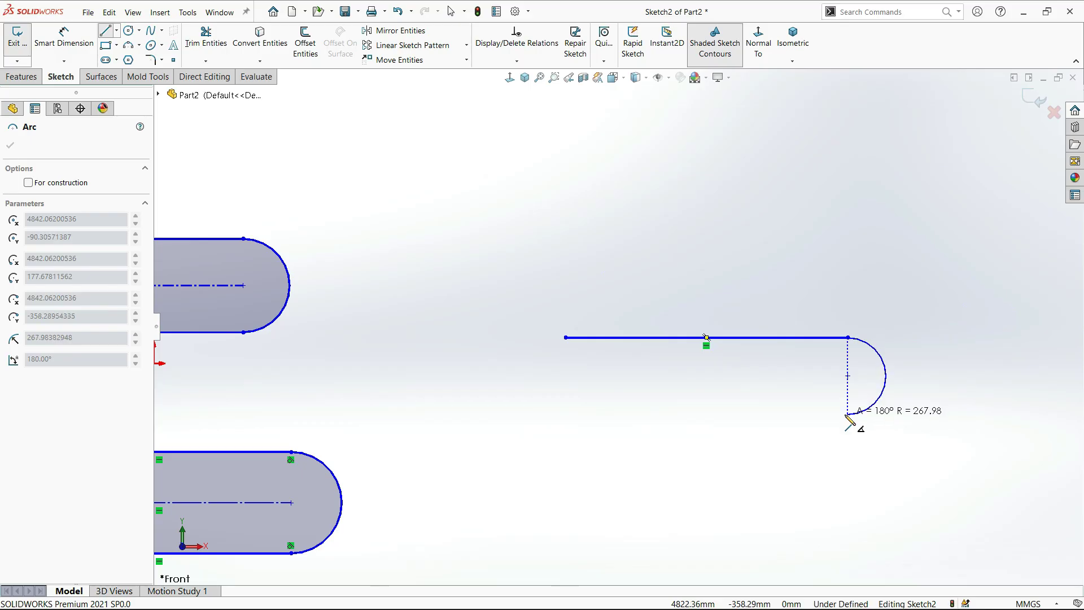
click(847, 415)
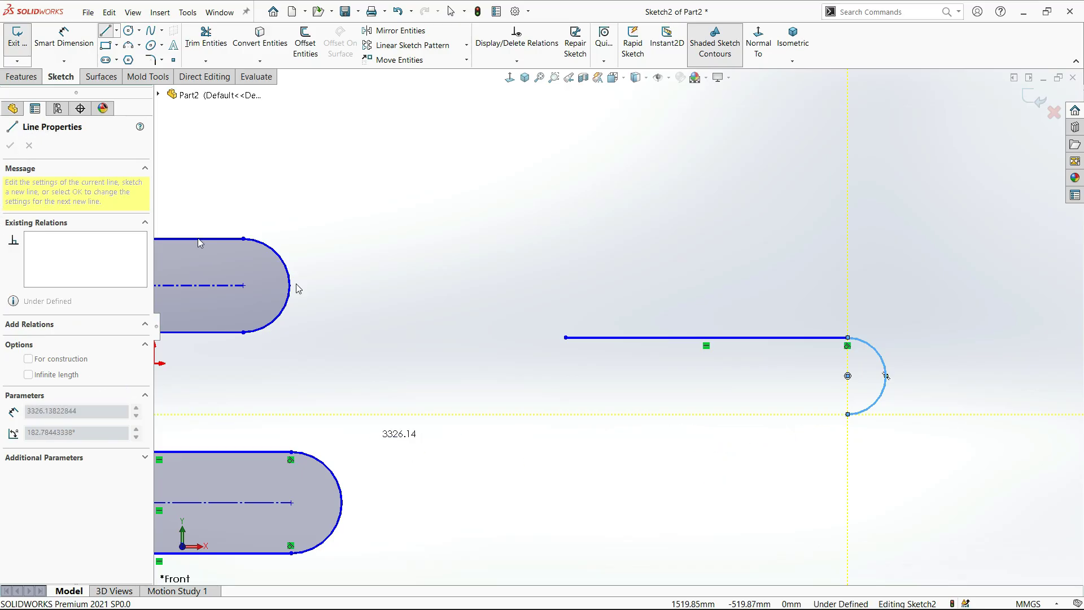
Continue from the arc with a horizontal line back below the upper line's start and close the slot with a tangent arc.
click(565, 414)
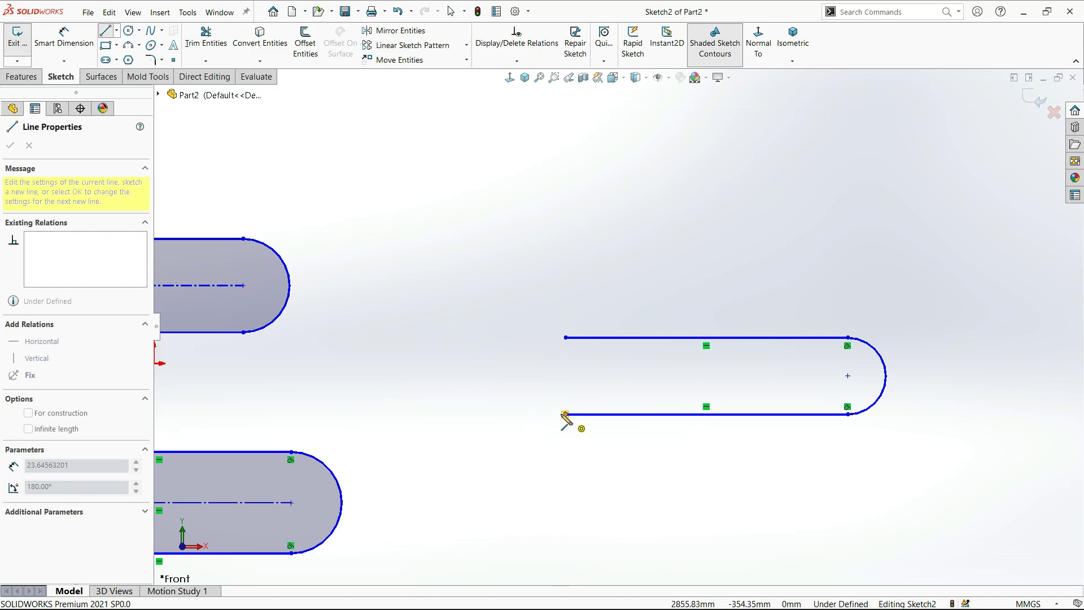
click(566, 338)
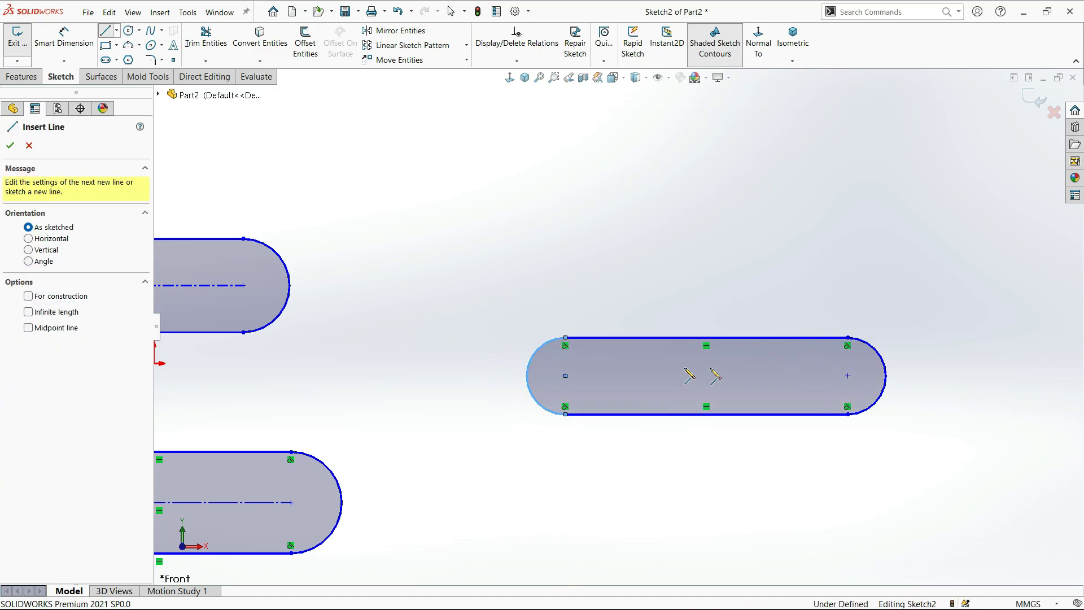
scroll(642, 420, down, 2)
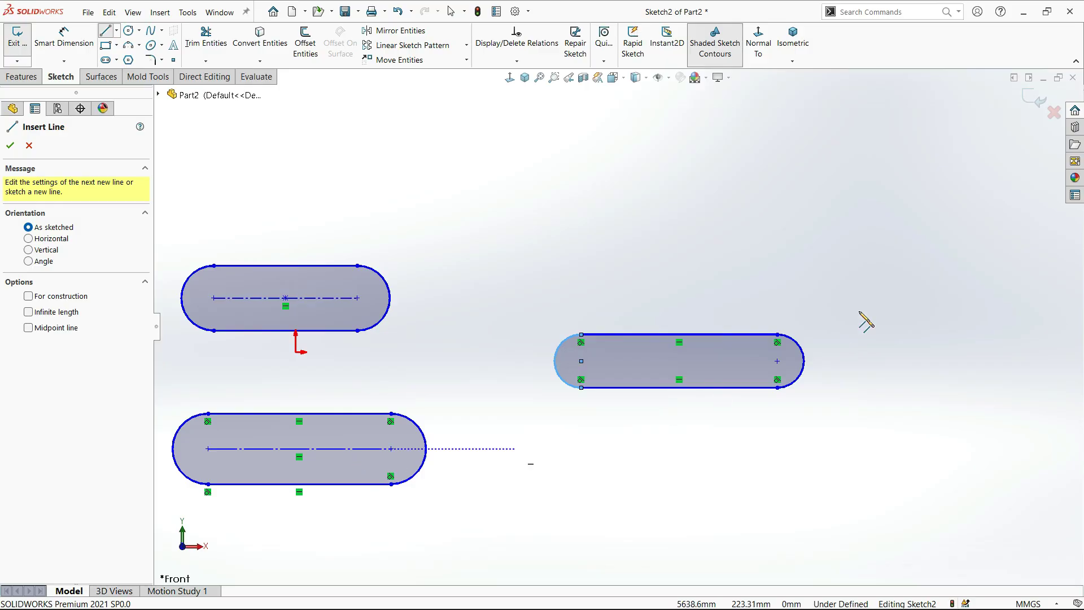
key(Escape)
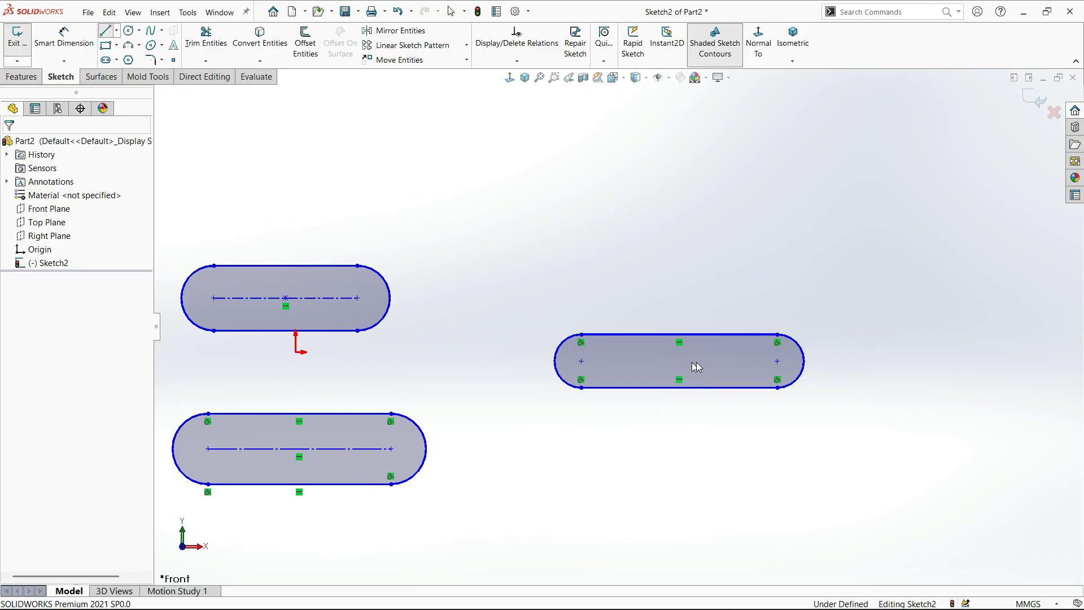
Delete the whole line-and-arc slot drawn to the right of the other two slots.
scroll(699, 360, down, 3)
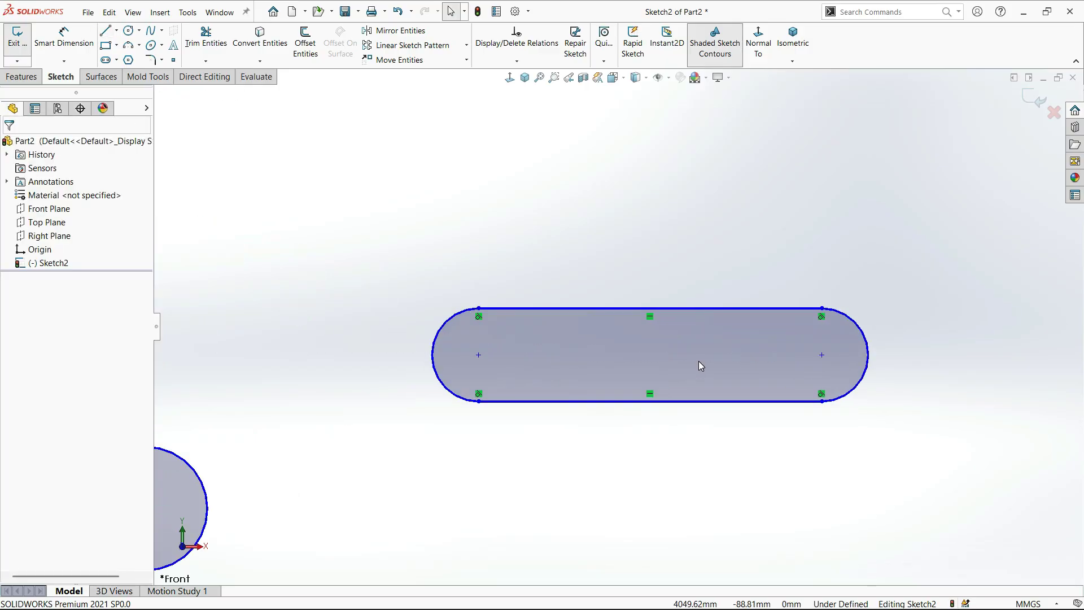
scroll(699, 361, up, 3)
drag(884, 252, 468, 449)
key(Delete)
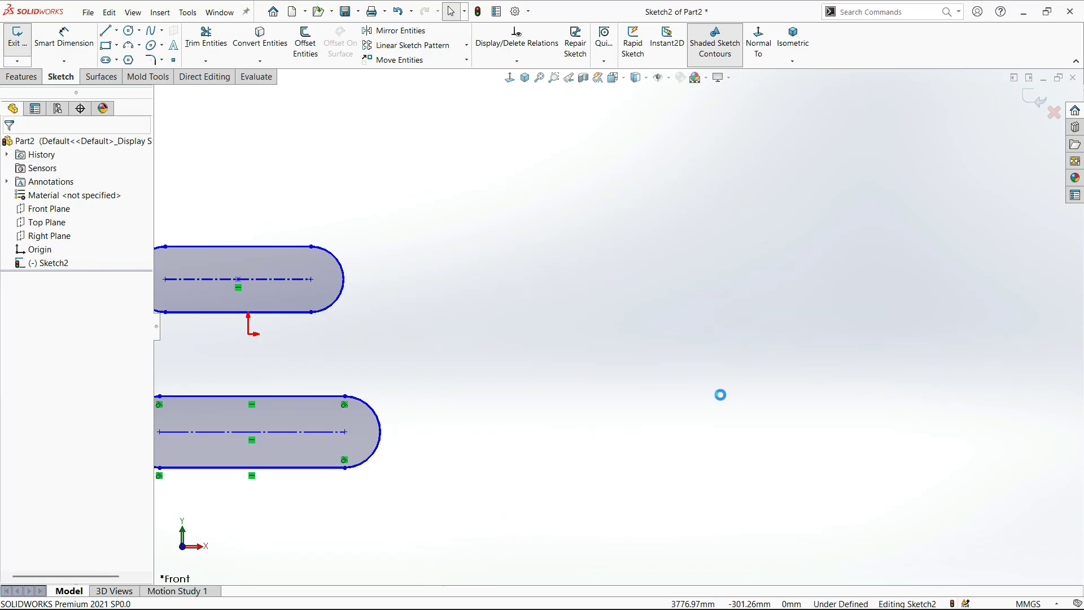
Delete the manually built lower slot with its centerline, keeping only the upper Straight Slot.
scroll(478, 312, up, 2)
drag(525, 361, 184, 496)
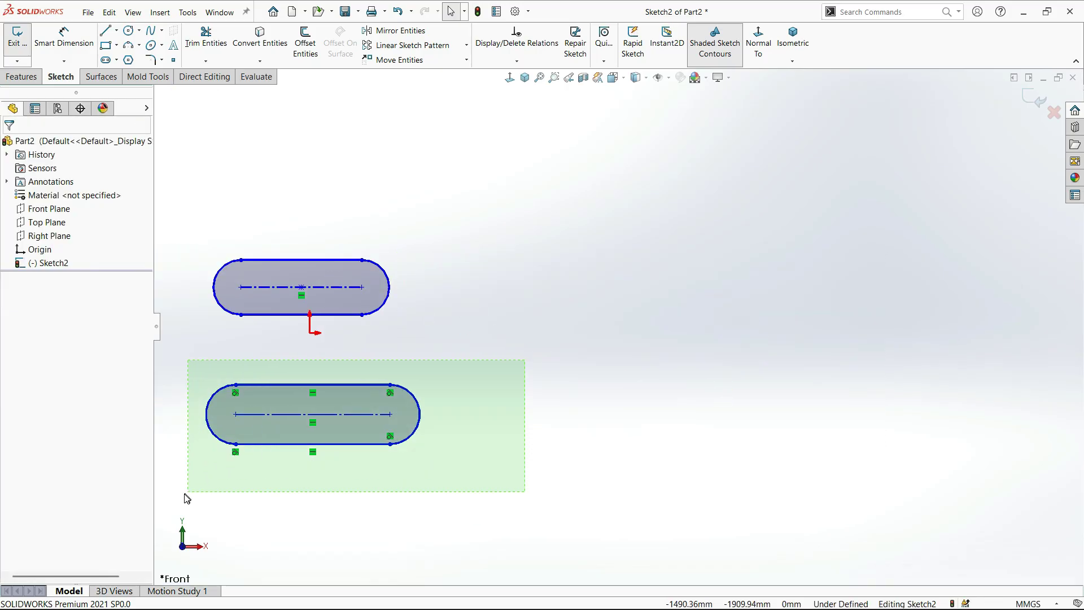
key(Delete)
Dimension the slot's horizontal centerline with Smart Dimension above the slot and set its length to 1500 mm.
scroll(313, 285, down, 2)
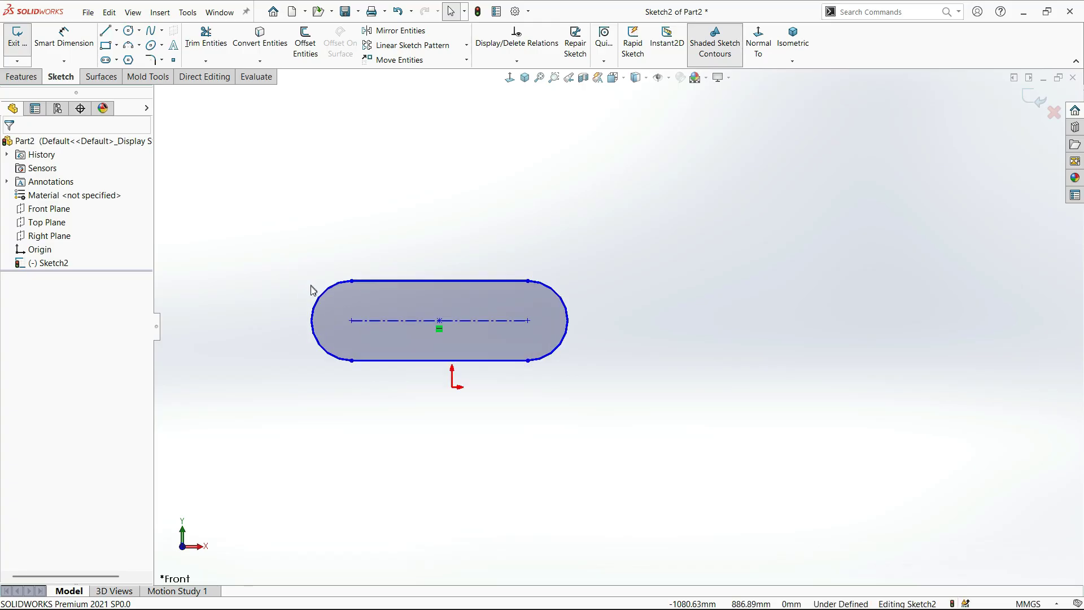
scroll(385, 305, down, 1)
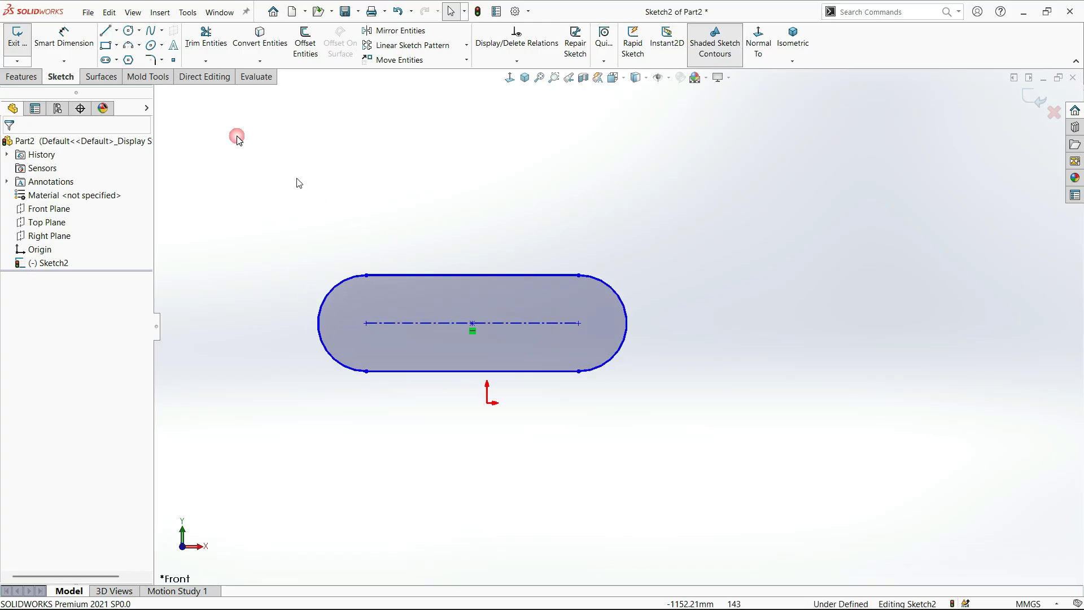
click(68, 50)
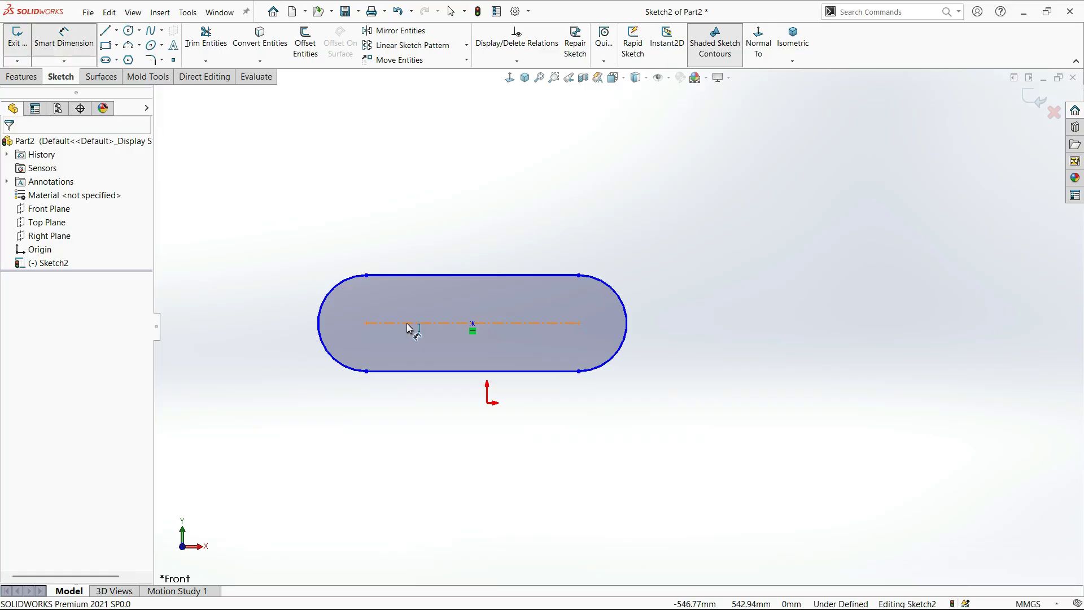
click(430, 323)
click(446, 248)
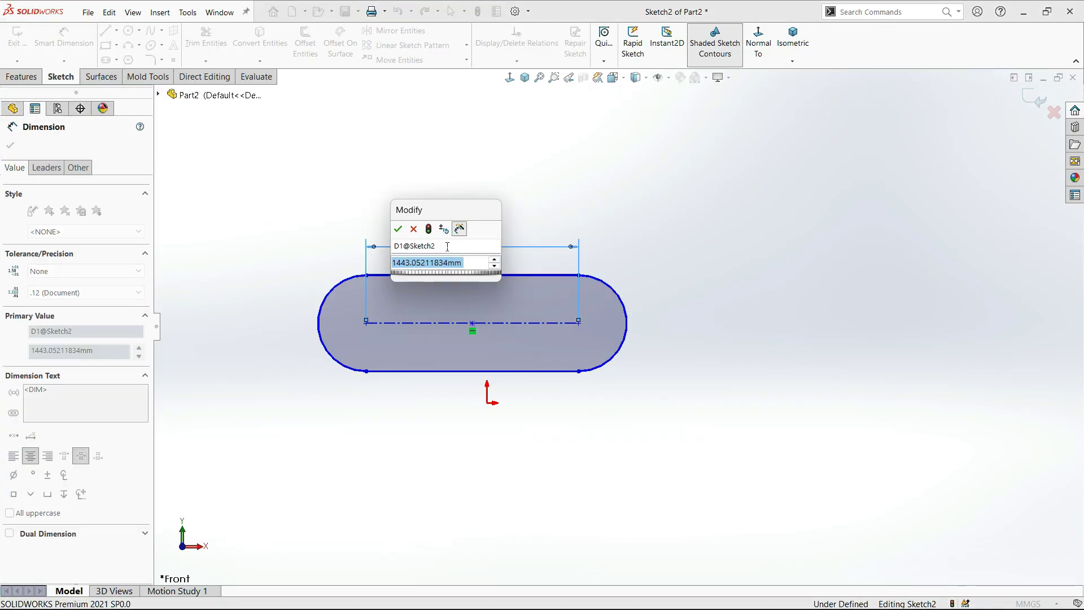
text(1500)
key(Return)
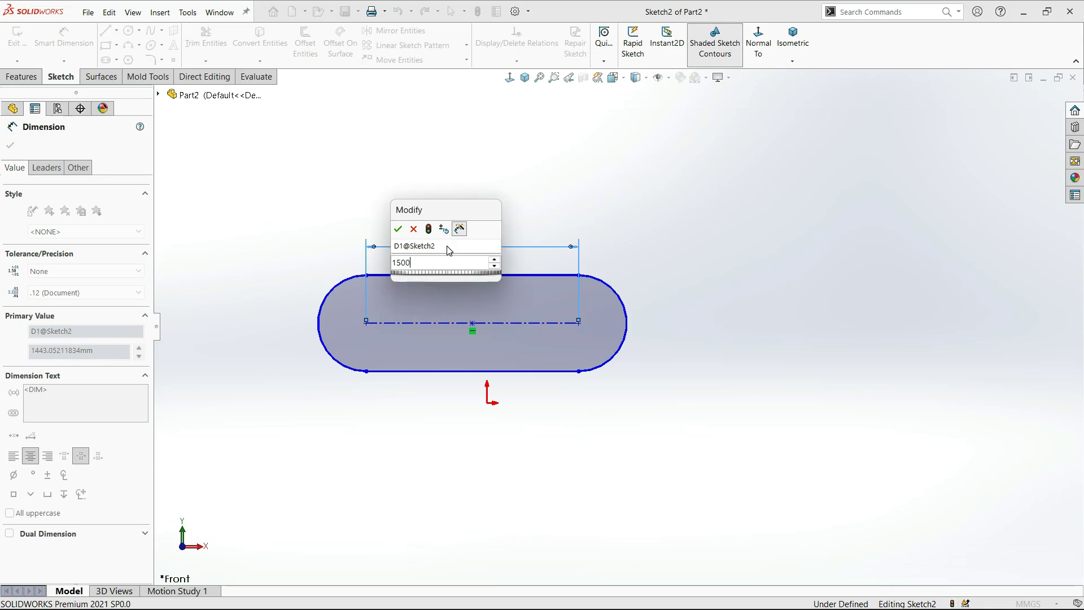
Add a radius dimension to the slot's right end arc and set it to 3000 mm.
click(632, 322)
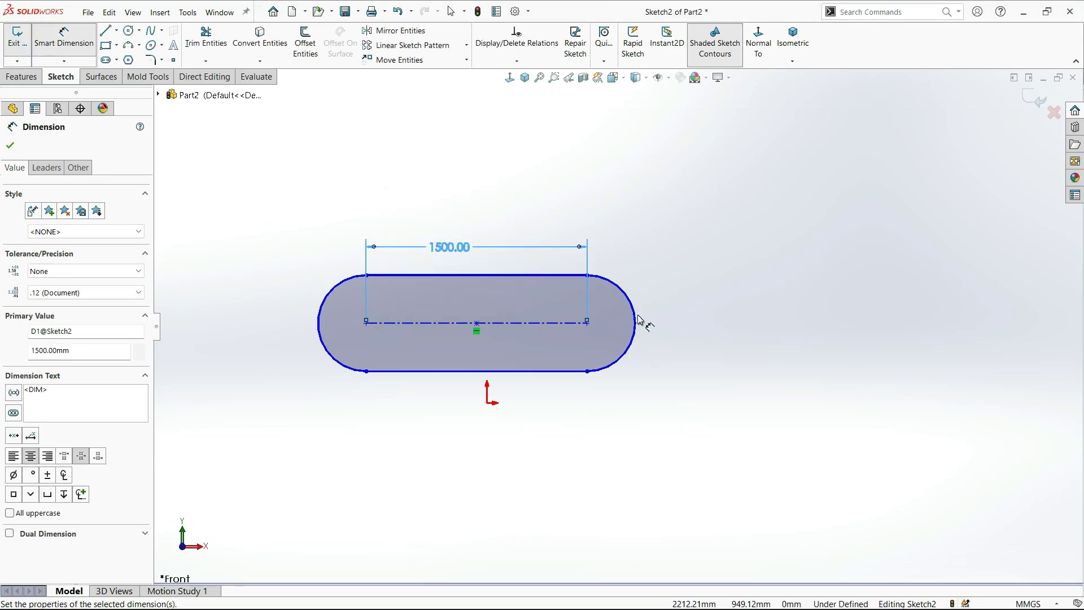
click(635, 315)
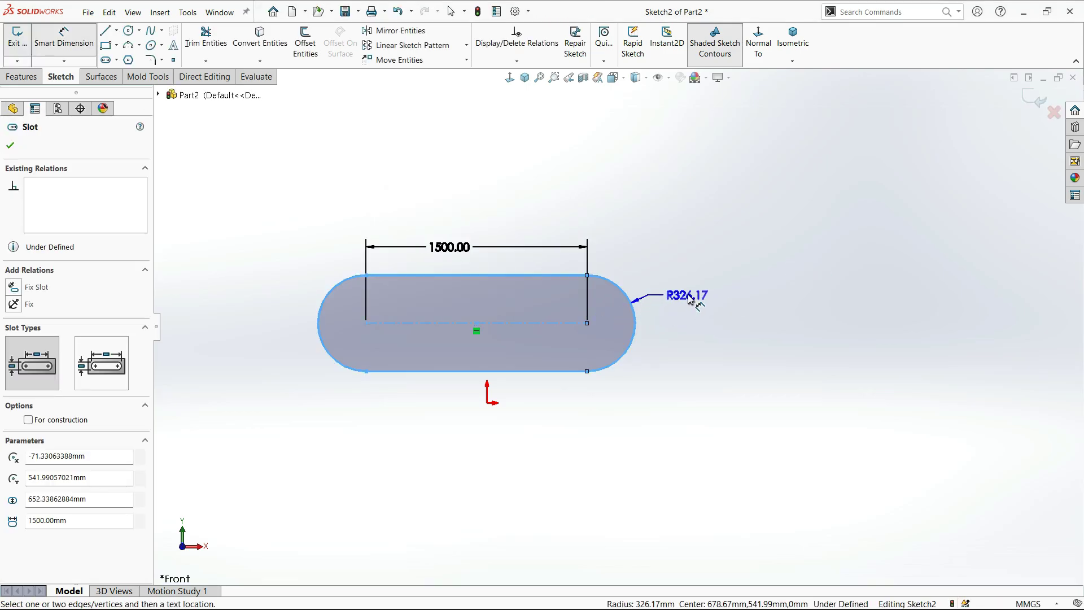
click(688, 300)
double_click(688, 296)
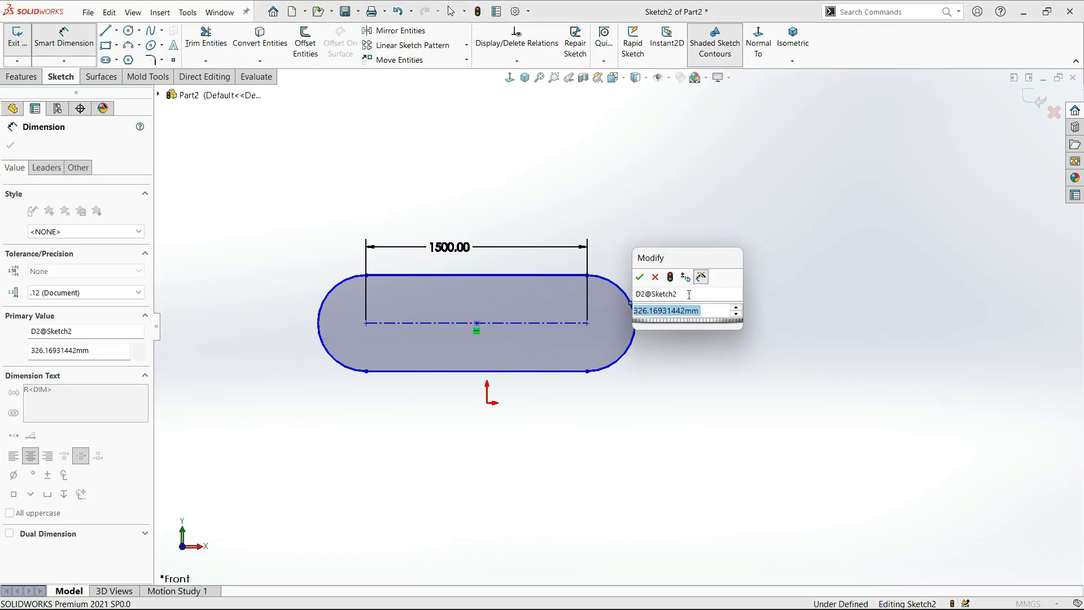
text(3000)
key(Return)
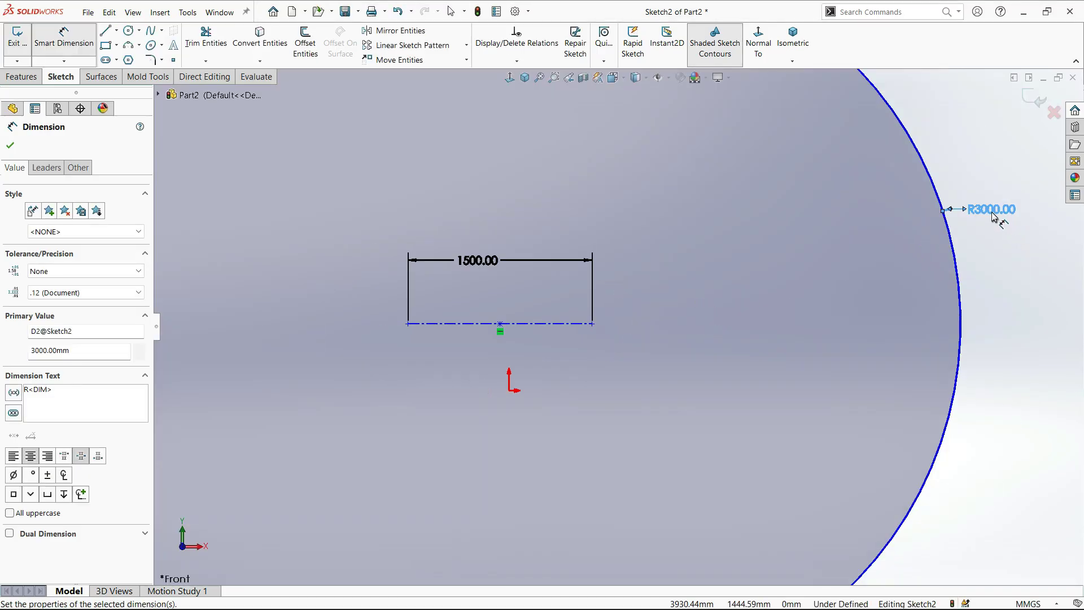
Change the slot's end arc radius dimension to 300 mm.
double_click(993, 212)
text(300)
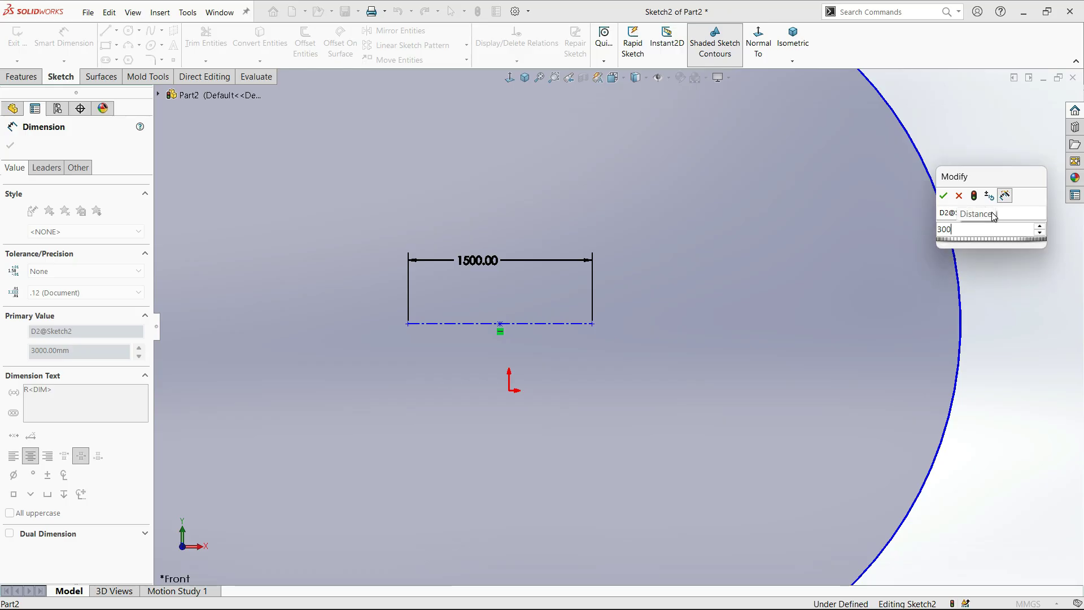
key(Return)
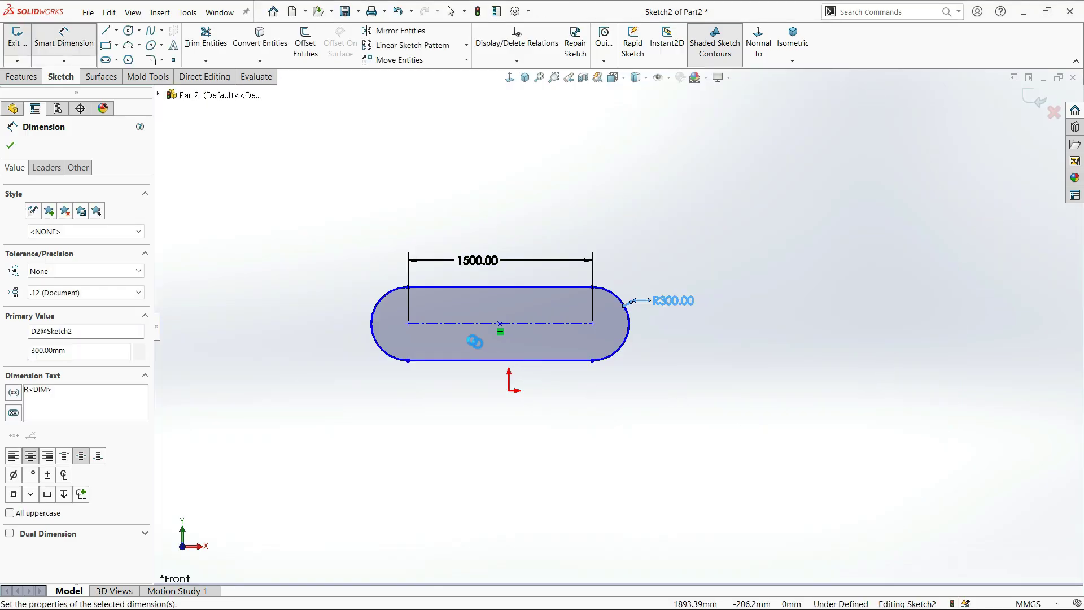
Make the slot's centre point coincident with the sketch origin.
key(Escape)
scroll(497, 386, down, 5)
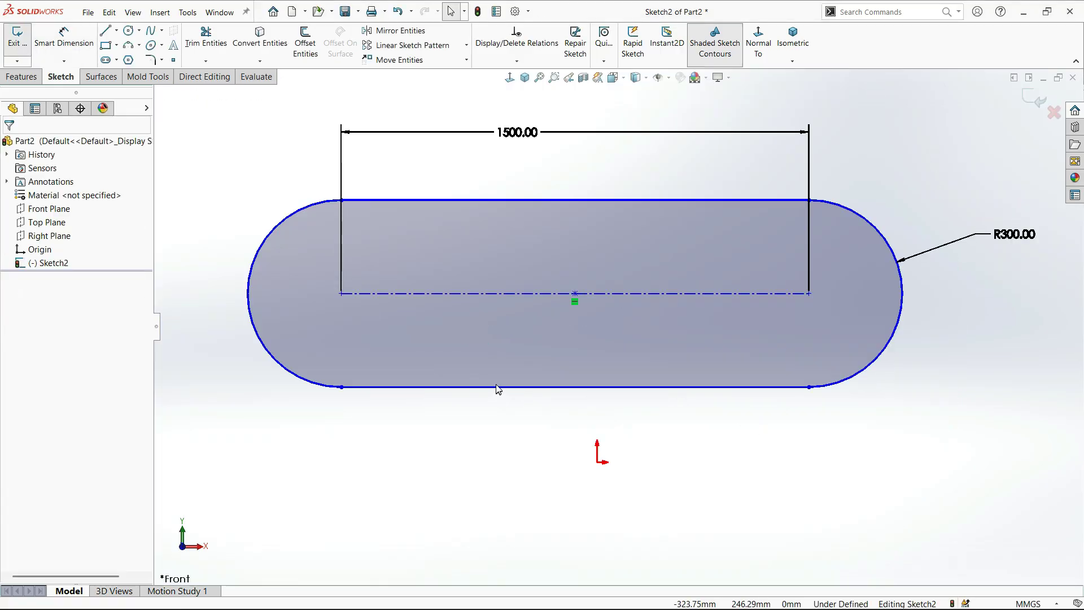
click(575, 294)
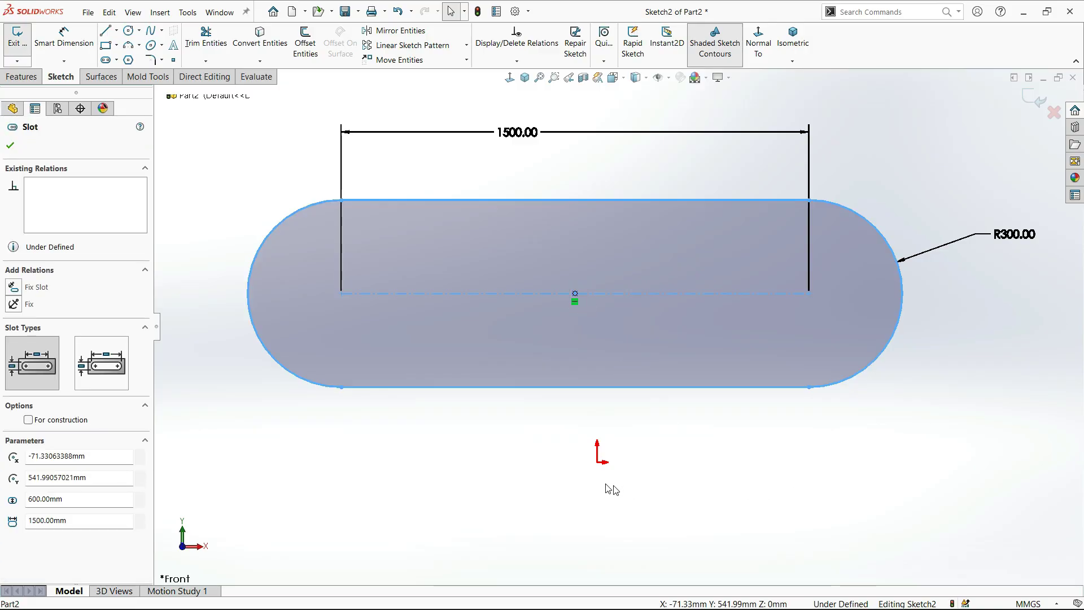
ctrl+click(598, 463)
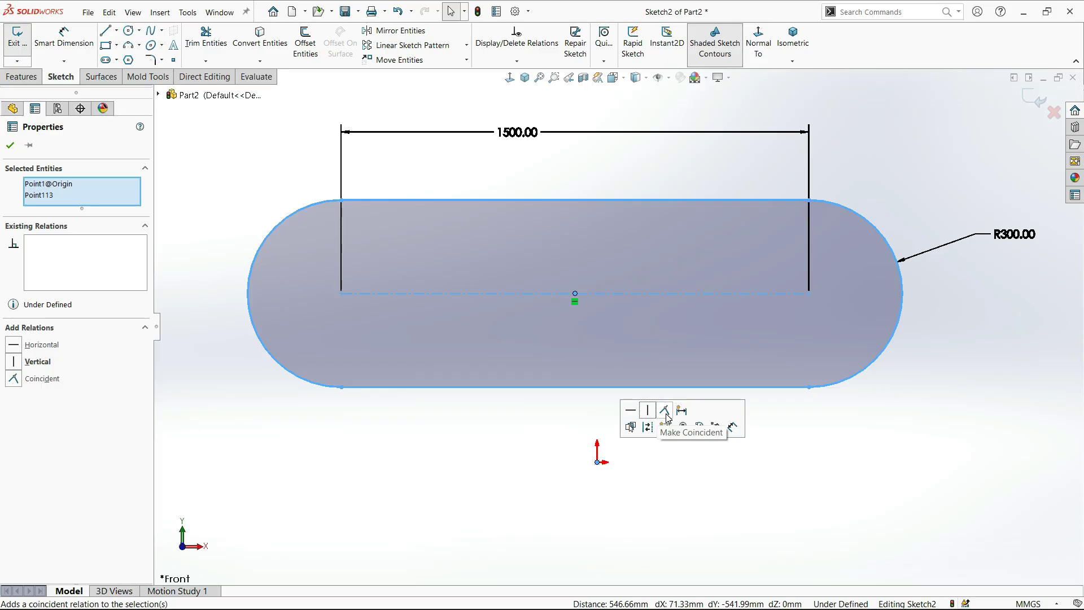
click(666, 418)
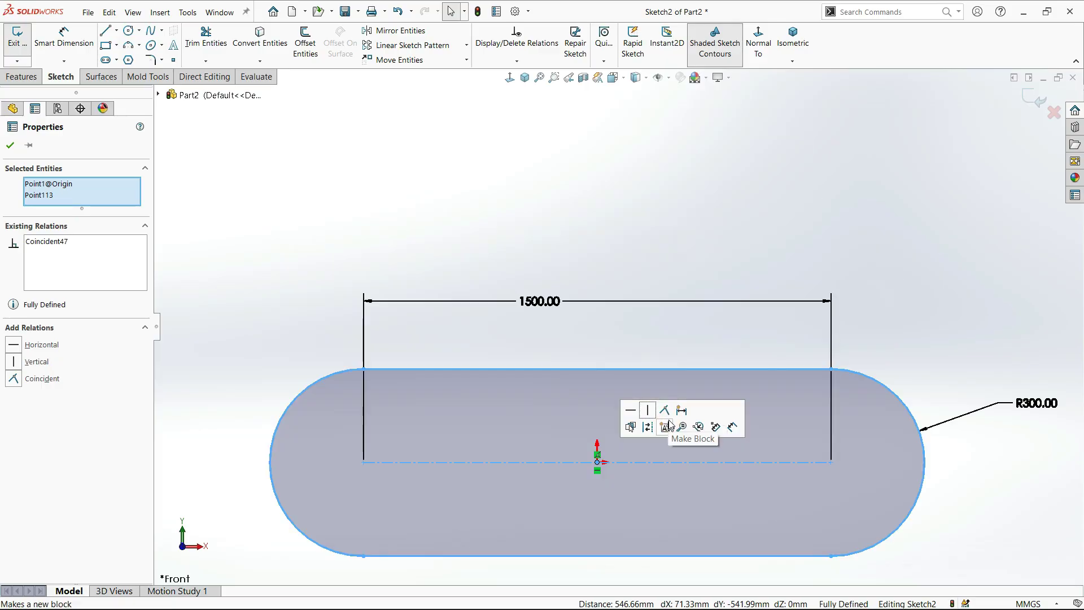
click(667, 339)
scroll(667, 339, up, 1)
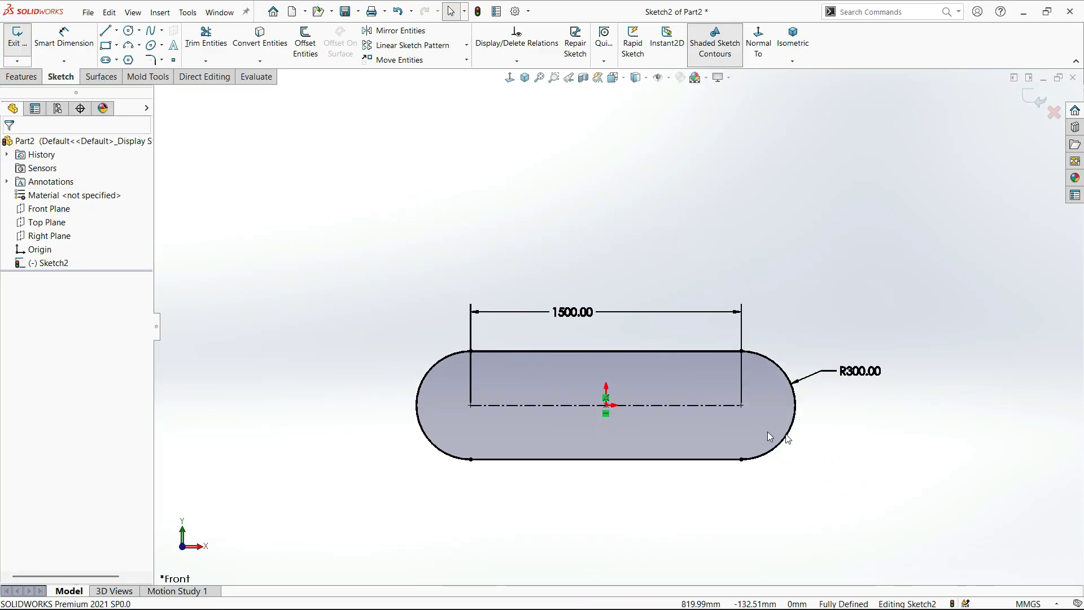
scroll(800, 546, down, 1)
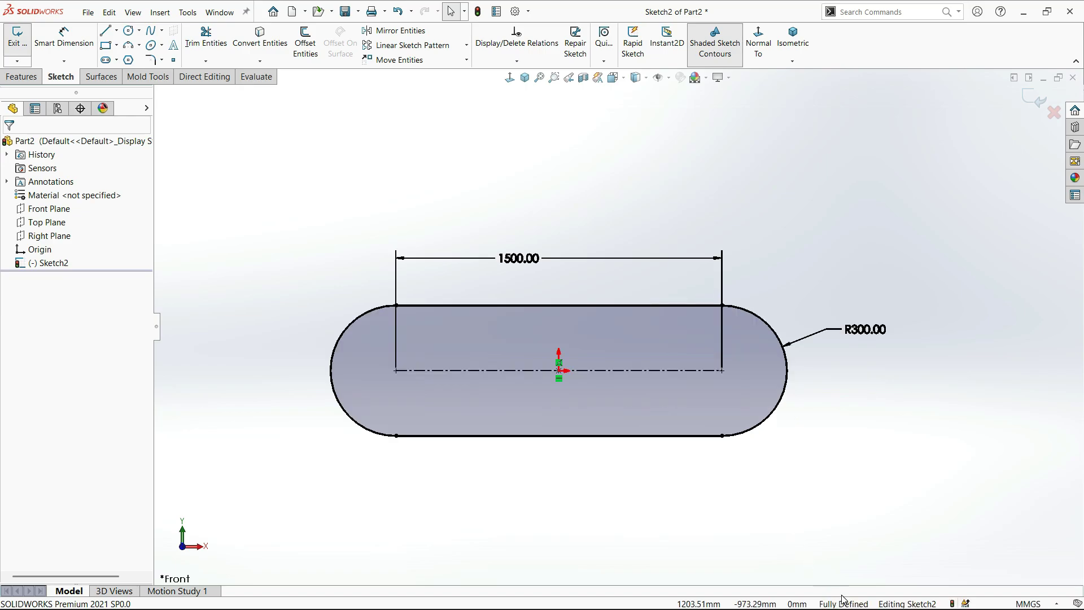
Delete the whole dimensioned slot, including its centerline and dimensions, to empty the sketch.
click(784, 389)
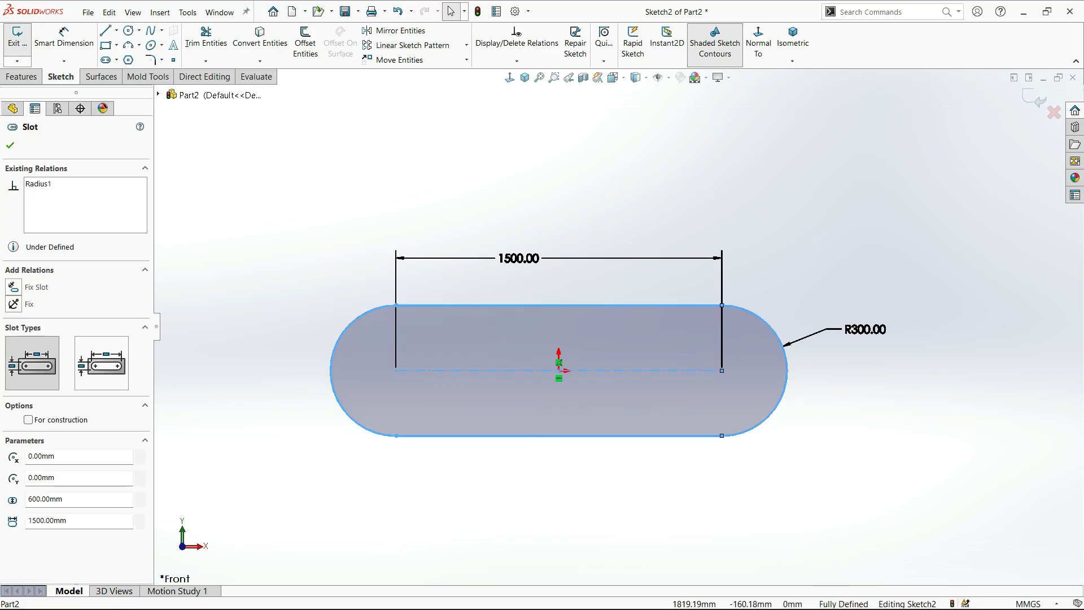
click(738, 464)
click(725, 438)
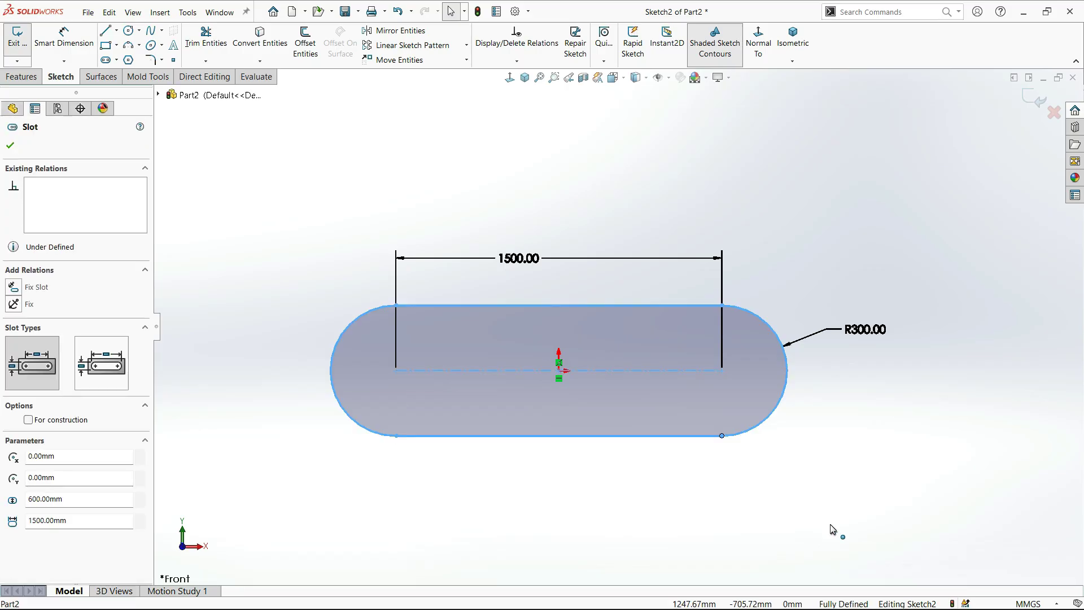
click(765, 458)
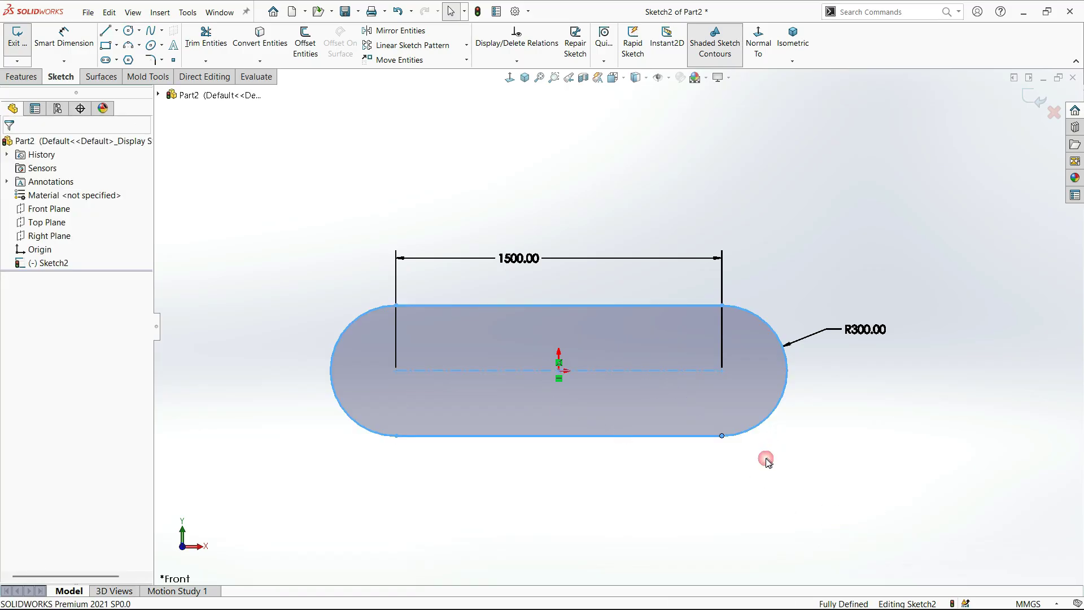
scroll(618, 327, up, 3)
drag(818, 227, 246, 495)
key(Delete)
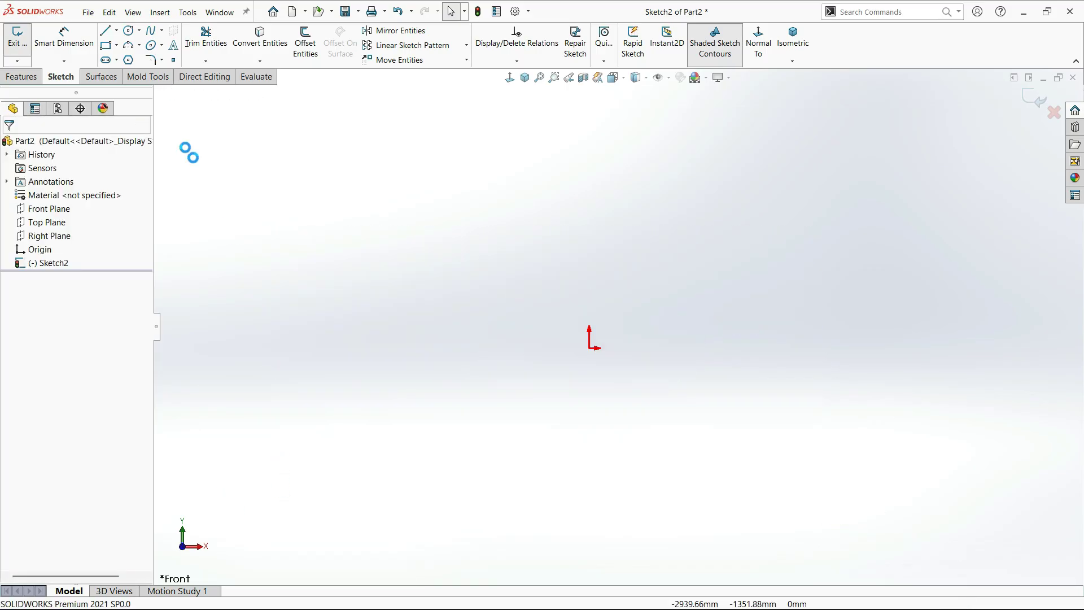
Sketch a horizontal Centerpoint Straight Slot centred above the origin, about 3332 mm between arc centres and 1401 mm wide.
click(105, 60)
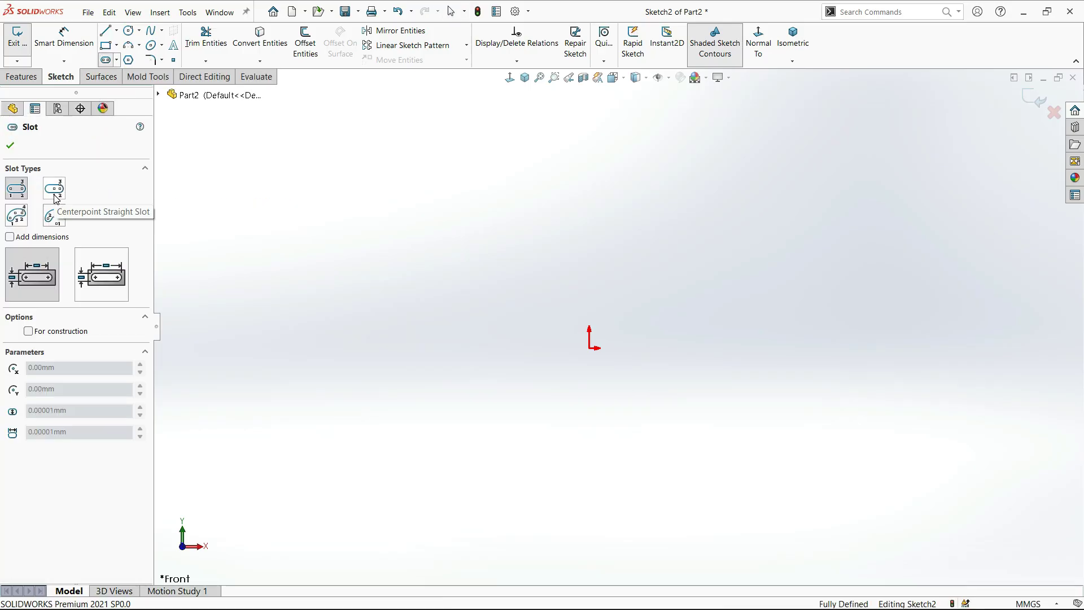
click(55, 195)
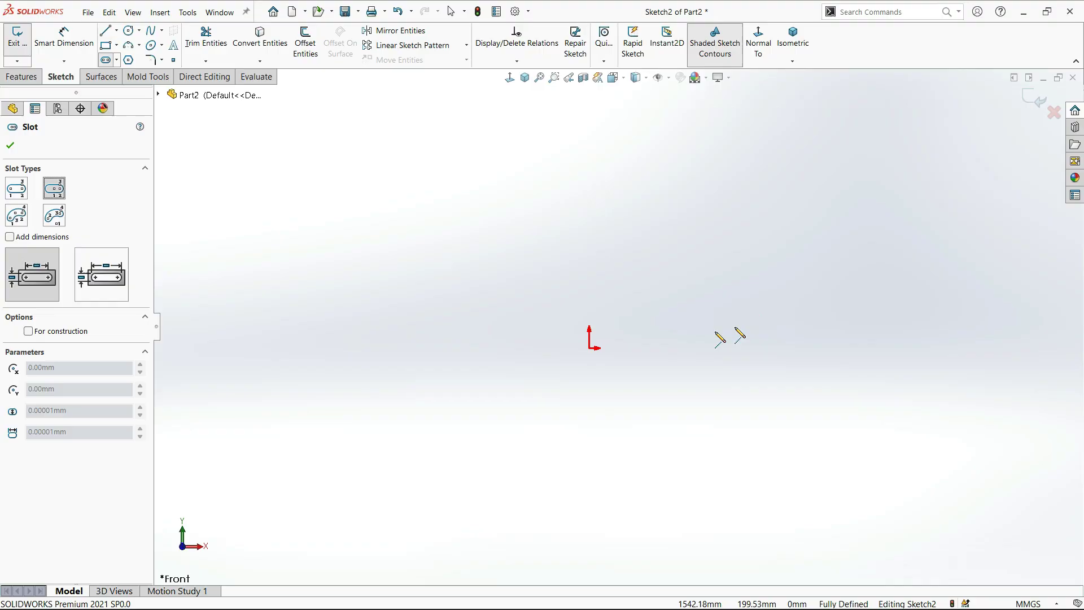
click(589, 268)
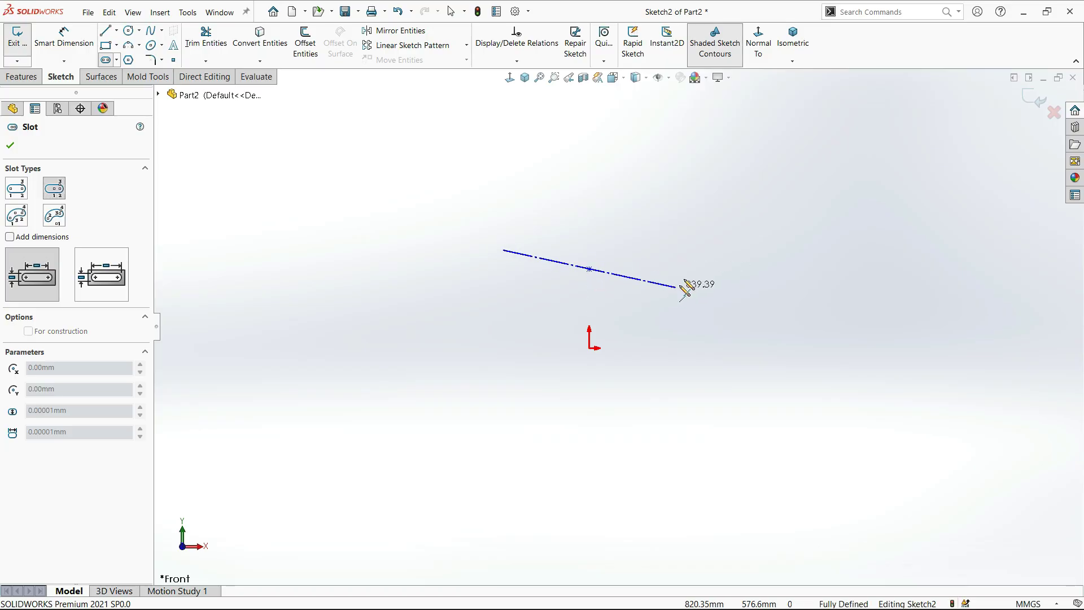
click(766, 271)
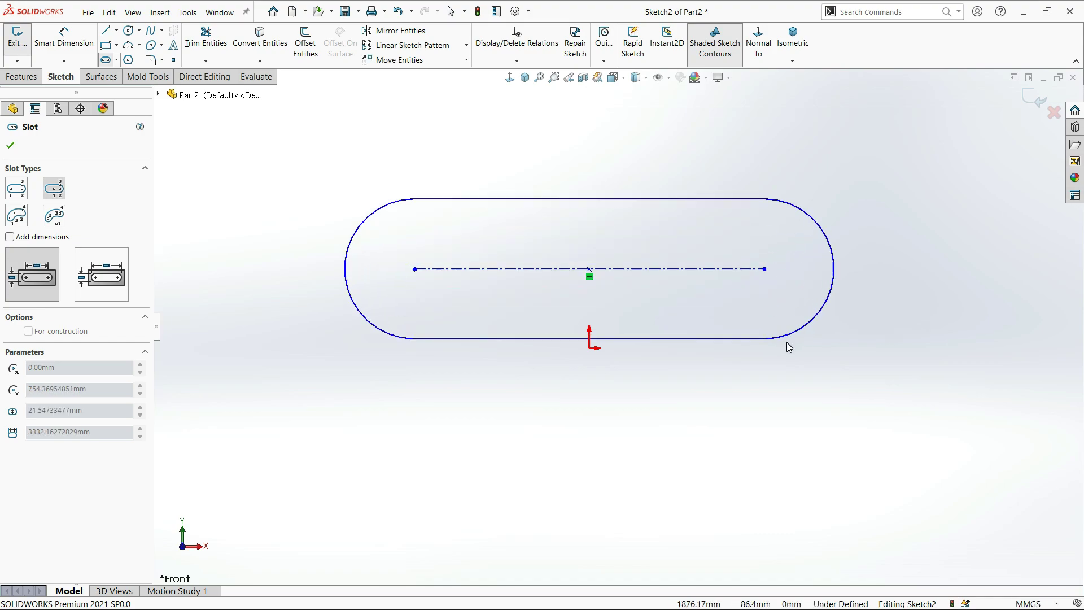
click(785, 343)
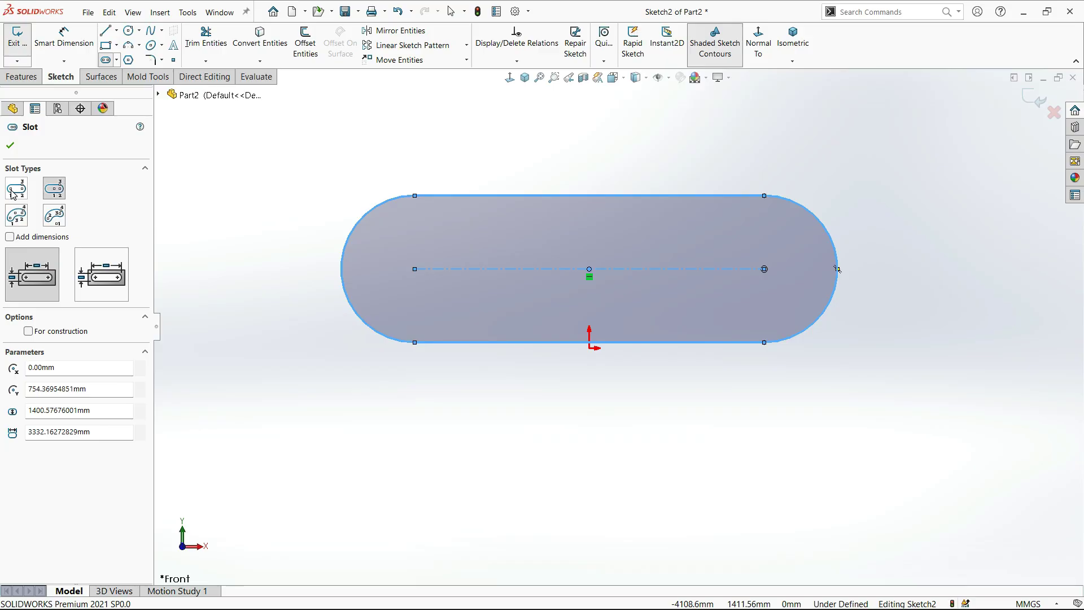
Sketch a slightly tilted Straight Slot above the first one, about 2495 mm between arc centres and 732 mm wide.
click(297, 128)
click(559, 132)
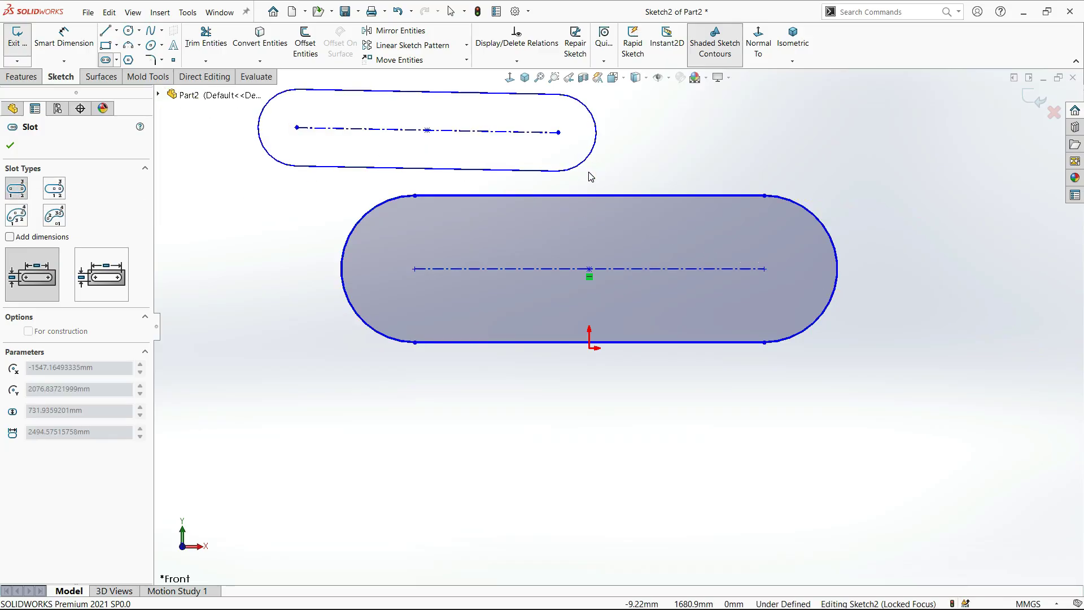
click(590, 176)
key(Escape)
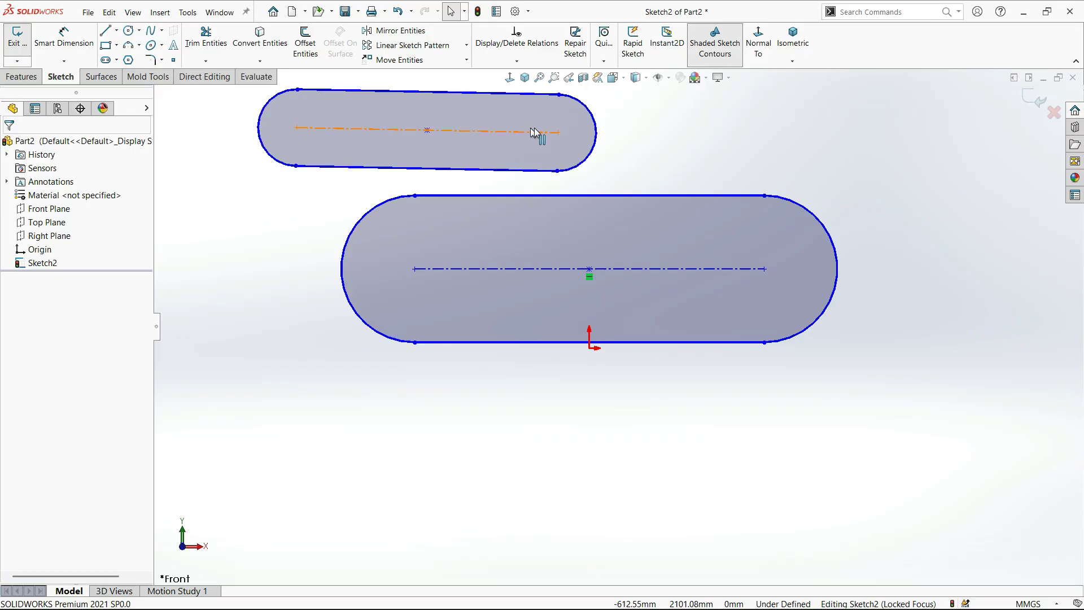
Sketch a horizontal Centerpoint Straight Slot below the origin, about 2974 mm between arc centres and 905 mm wide.
click(107, 62)
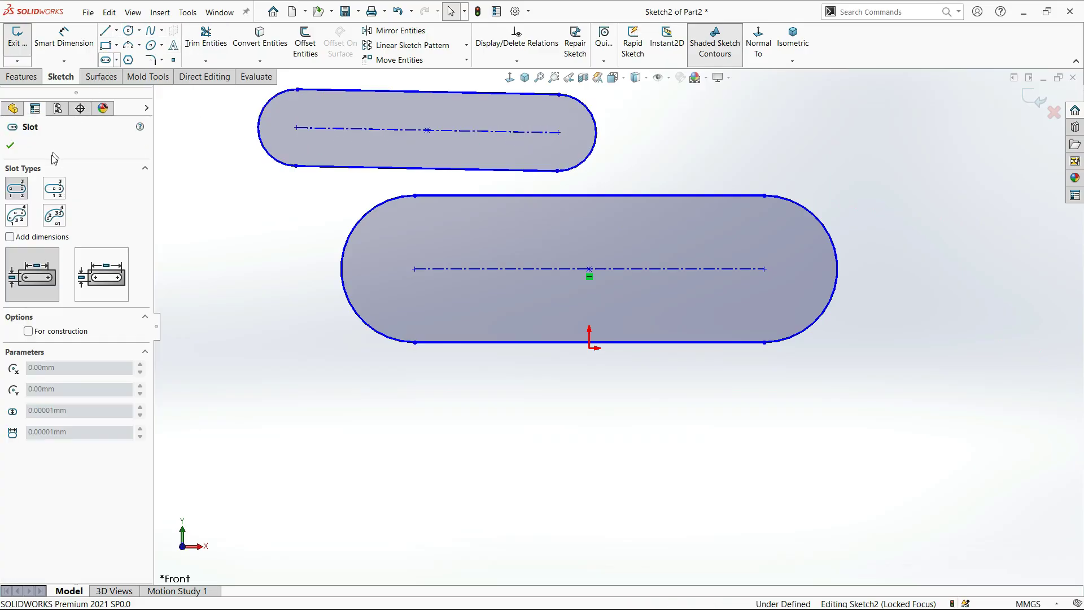
click(552, 478)
click(709, 477)
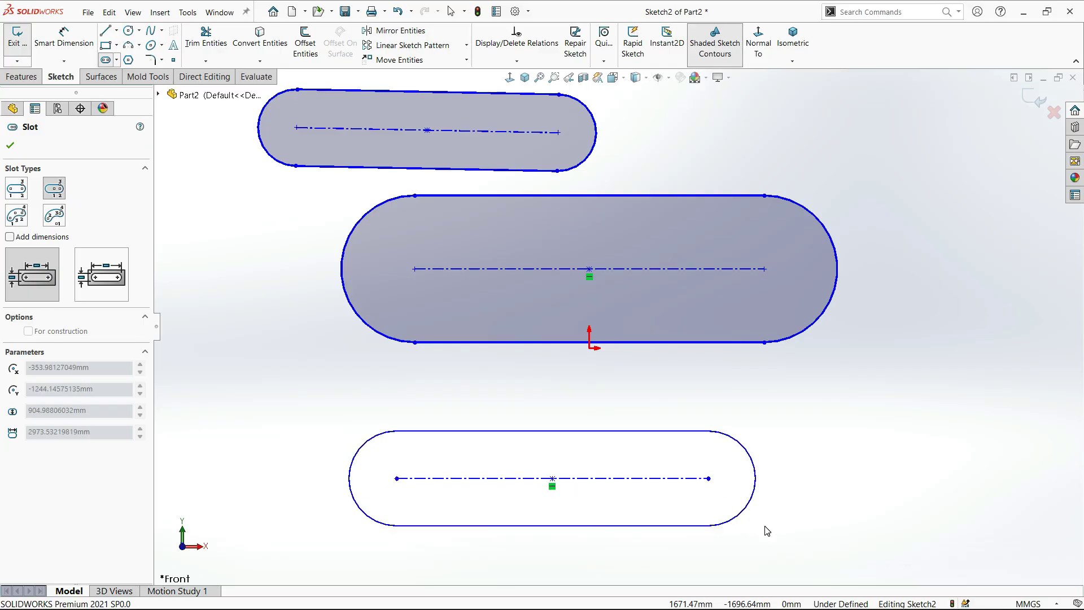
click(765, 530)
scroll(621, 472, down, 3)
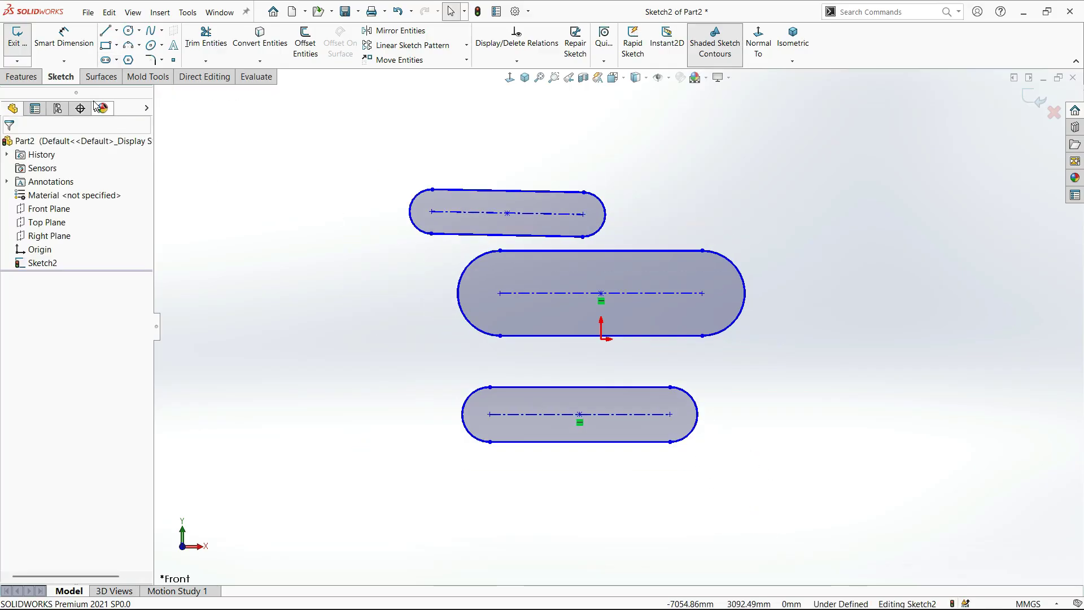
Sketch a 3 Point Arc Slot to the right of the straight slots, with about 4144 mm arc radius and 1726 mm width.
click(107, 61)
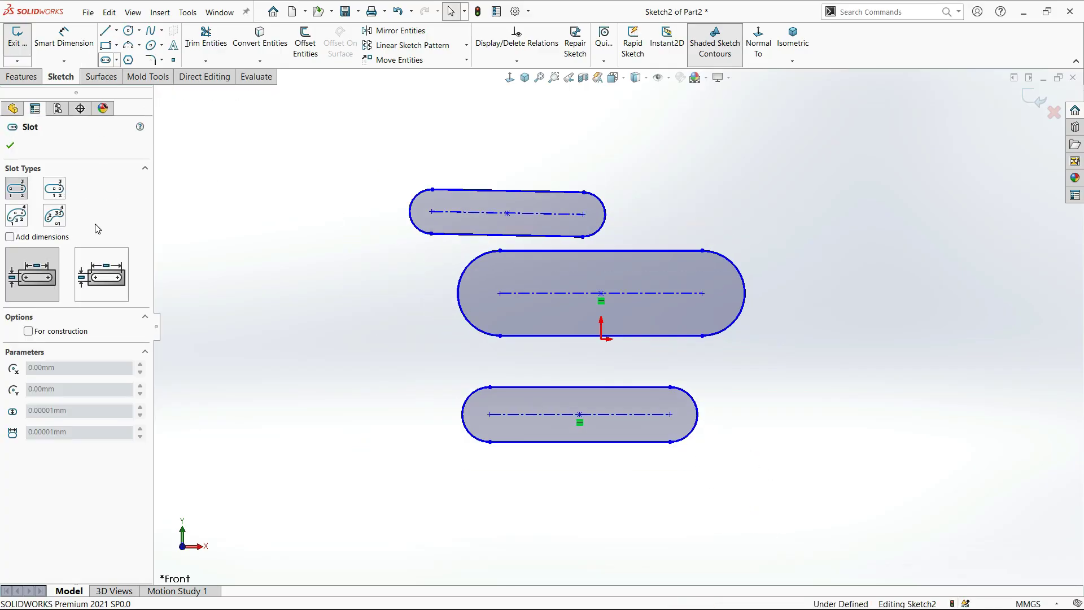
click(16, 219)
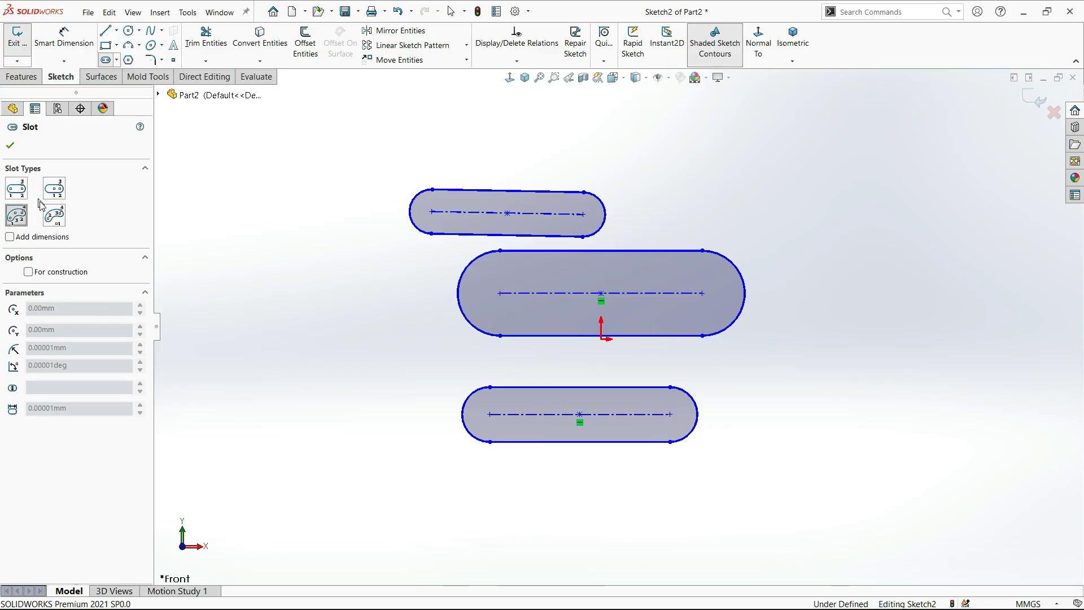
scroll(508, 358, down, 3)
scroll(930, 361, up, 3)
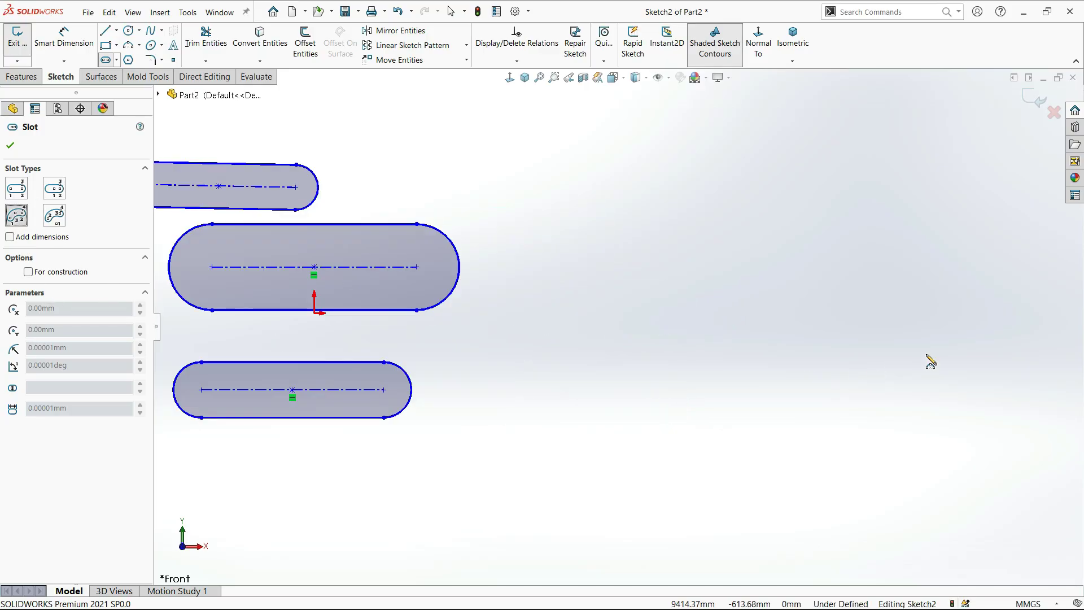
click(713, 368)
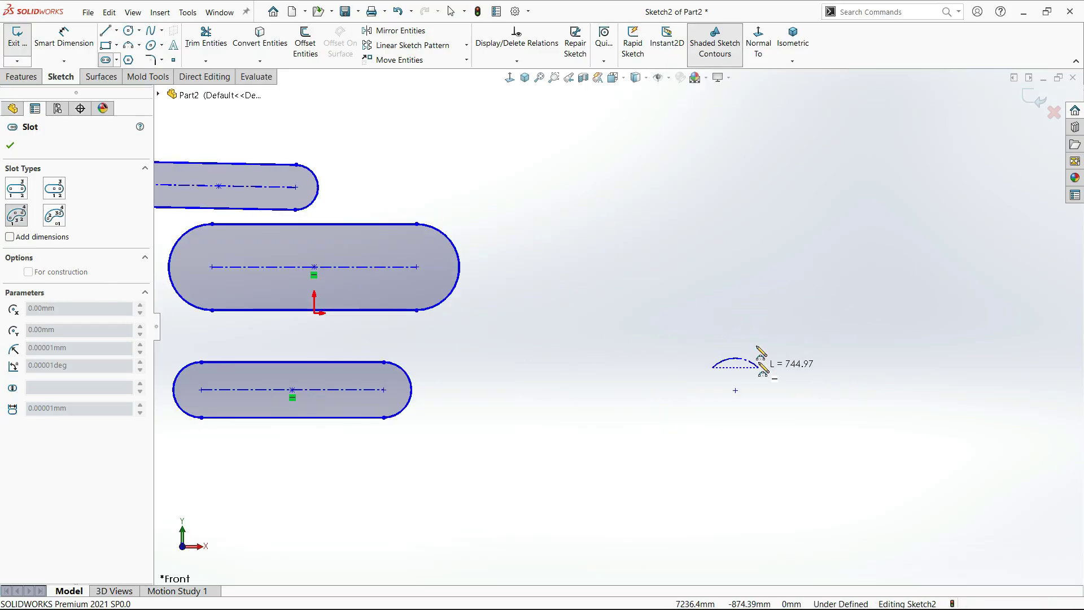
click(902, 252)
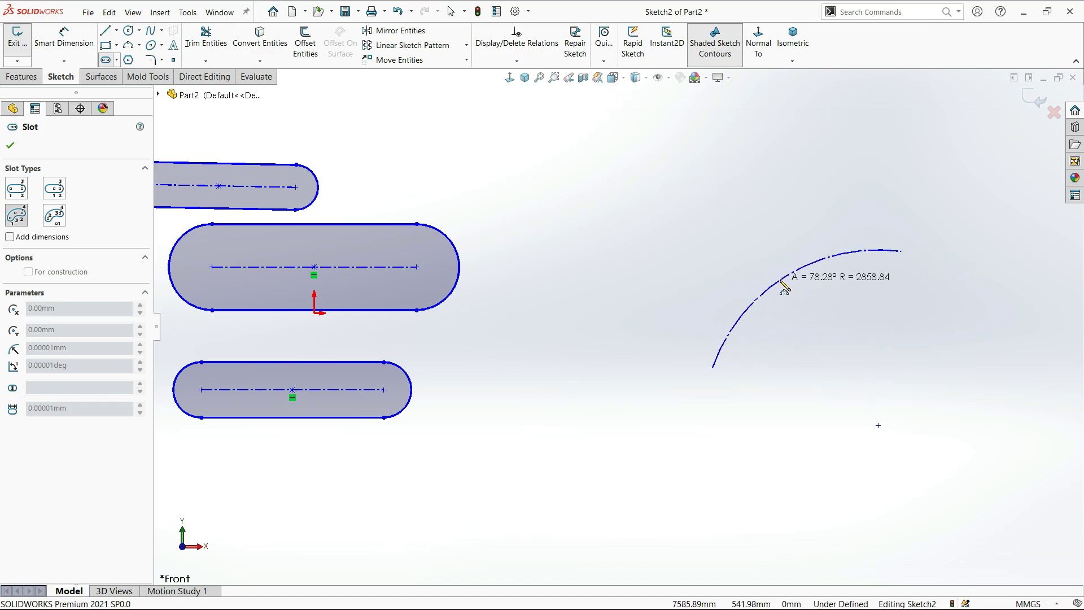
click(787, 291)
click(782, 283)
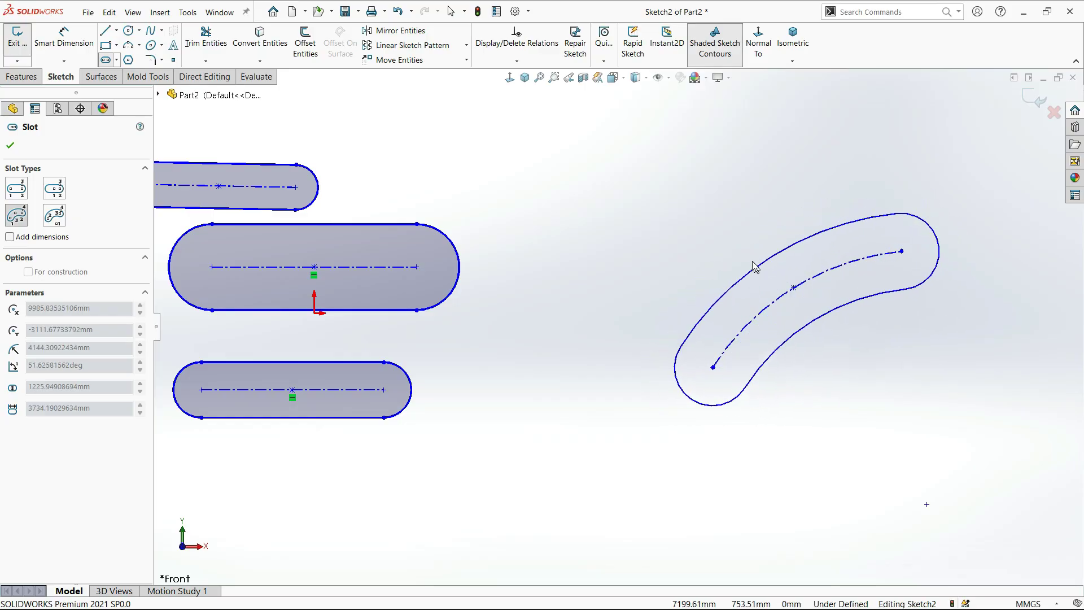
click(749, 268)
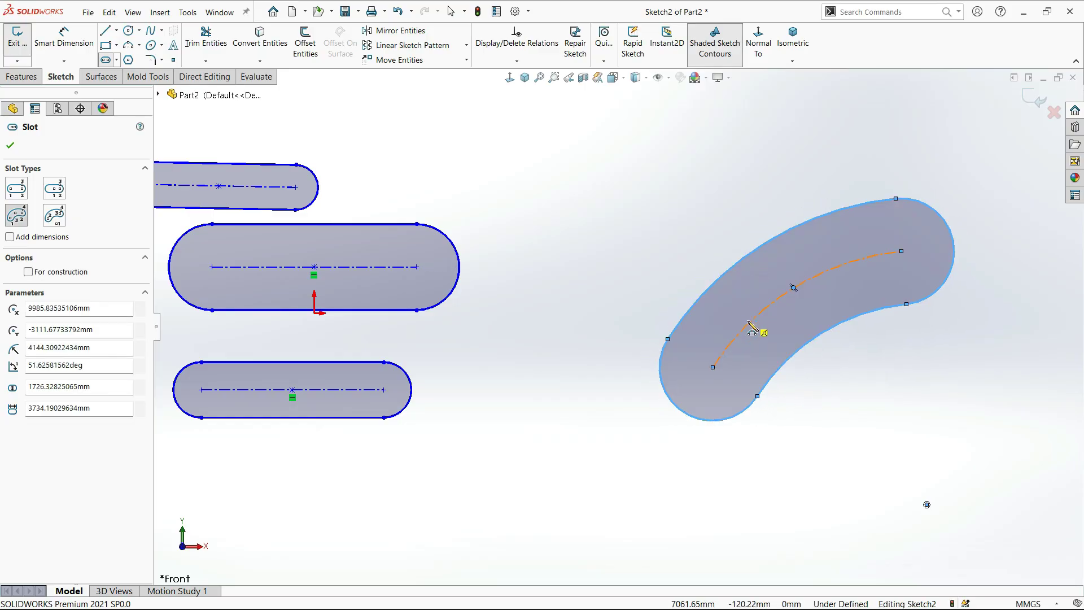
key(Escape)
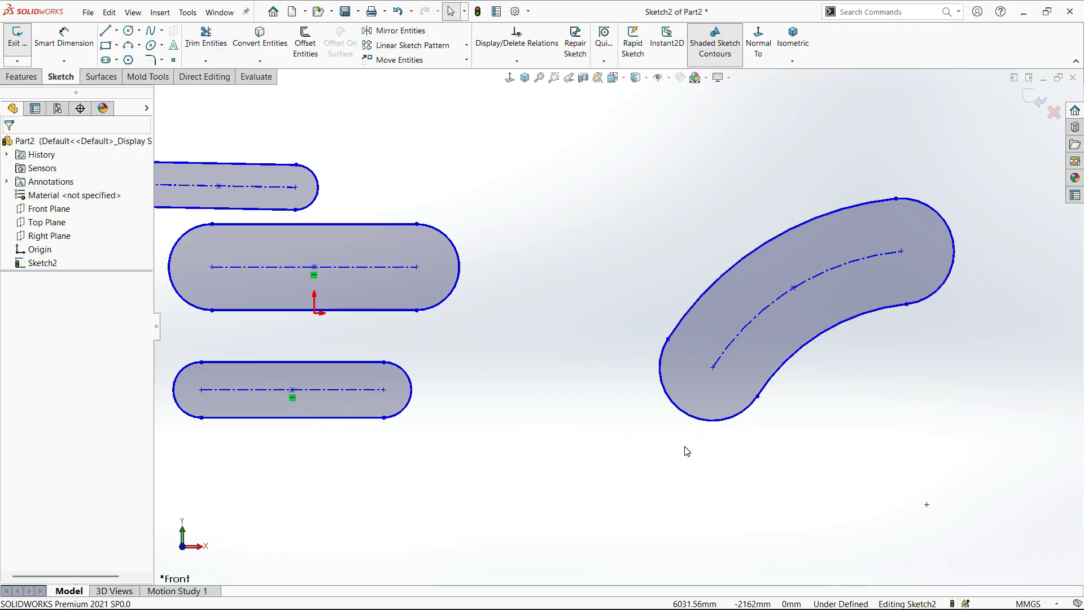
key(z)
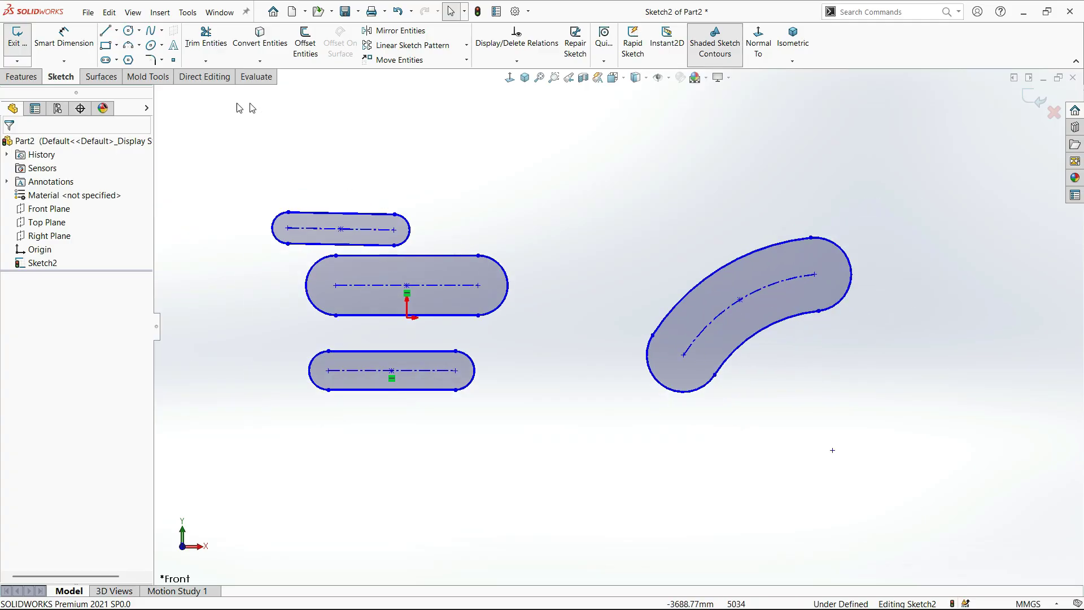
click(109, 60)
click(361, 269)
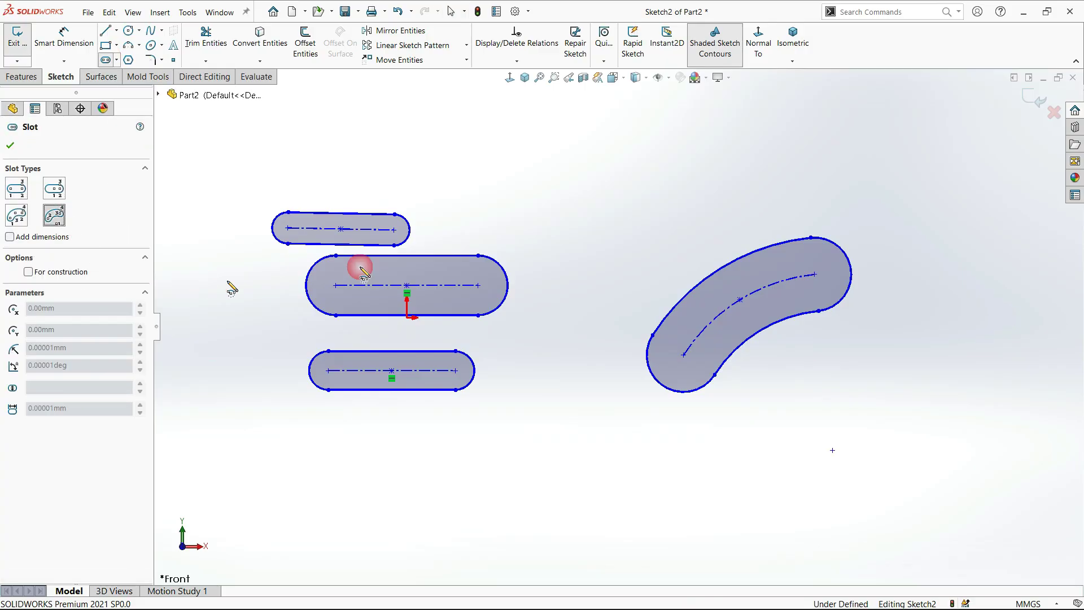
scroll(710, 310, up, 2)
scroll(674, 430, down, 2)
click(594, 519)
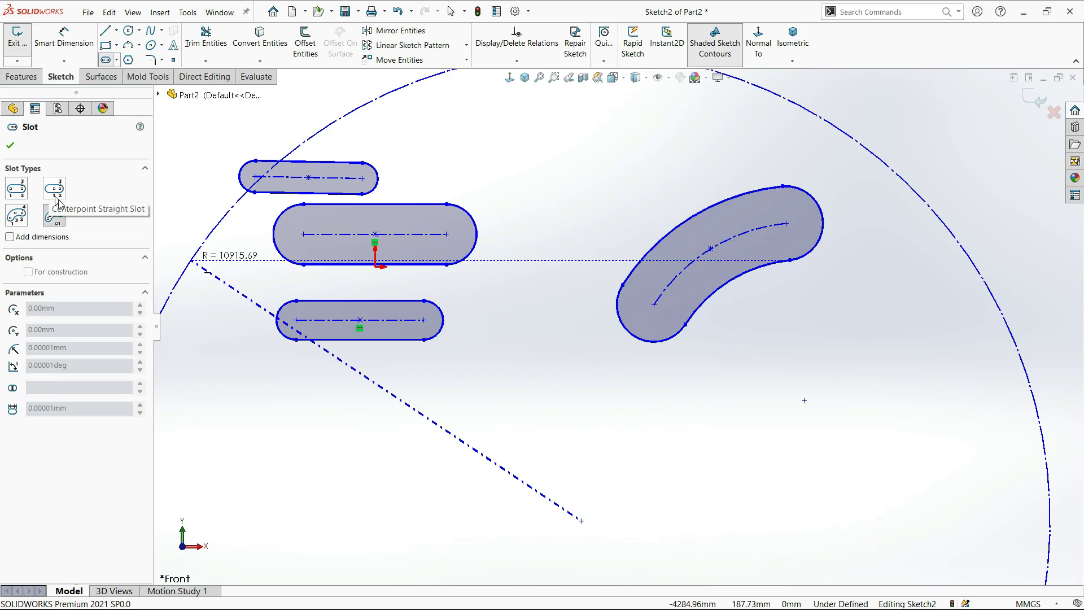
key(Escape)
scroll(579, 300, up, 2)
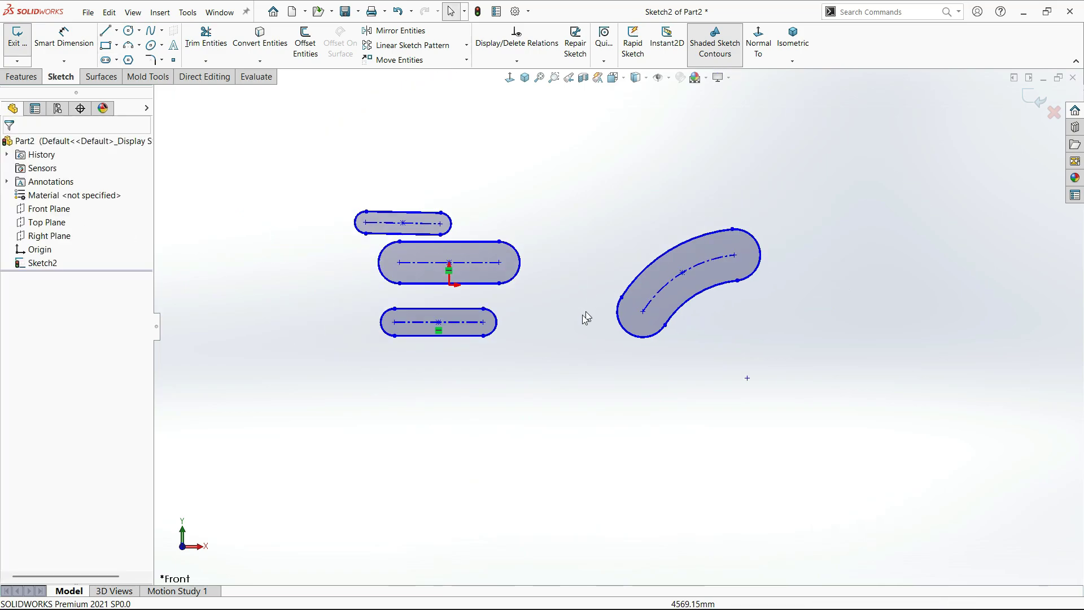
scroll(409, 347, down, 2)
scroll(517, 353, up, 2)
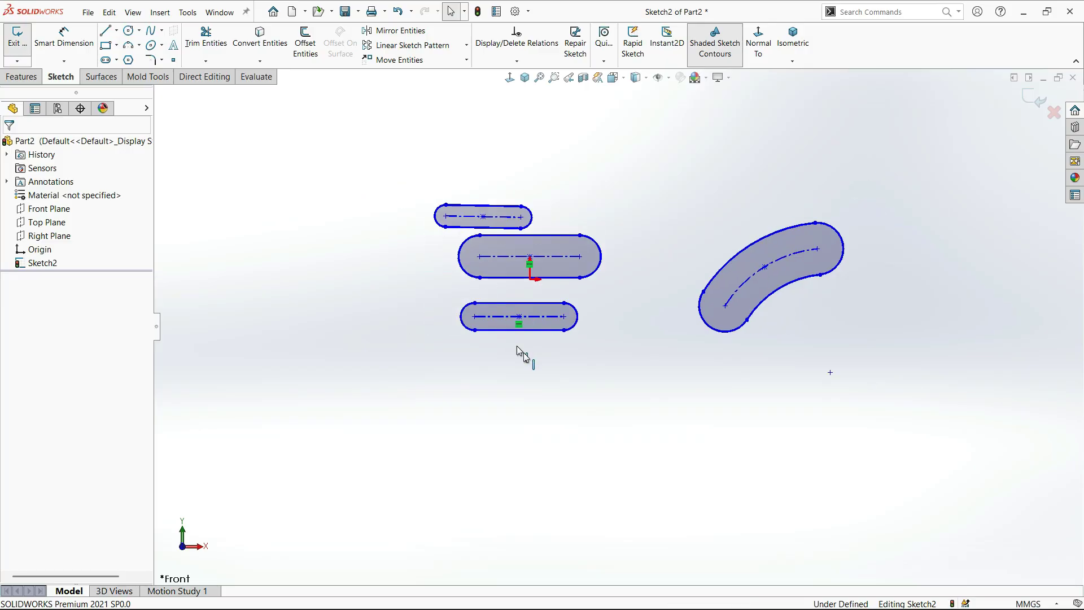
scroll(440, 344, down, 2)
click(107, 60)
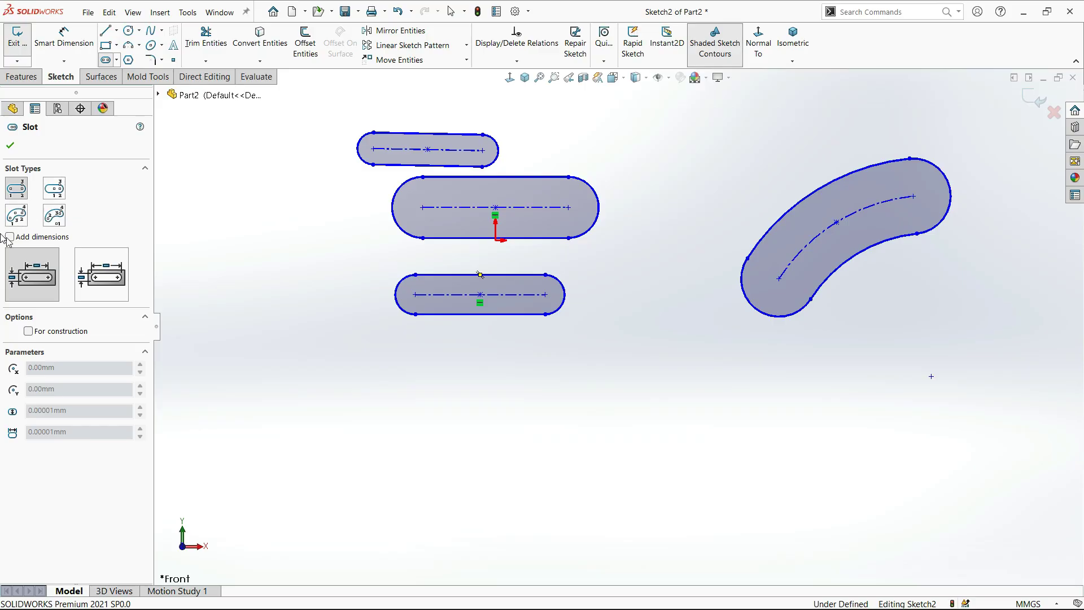
click(55, 219)
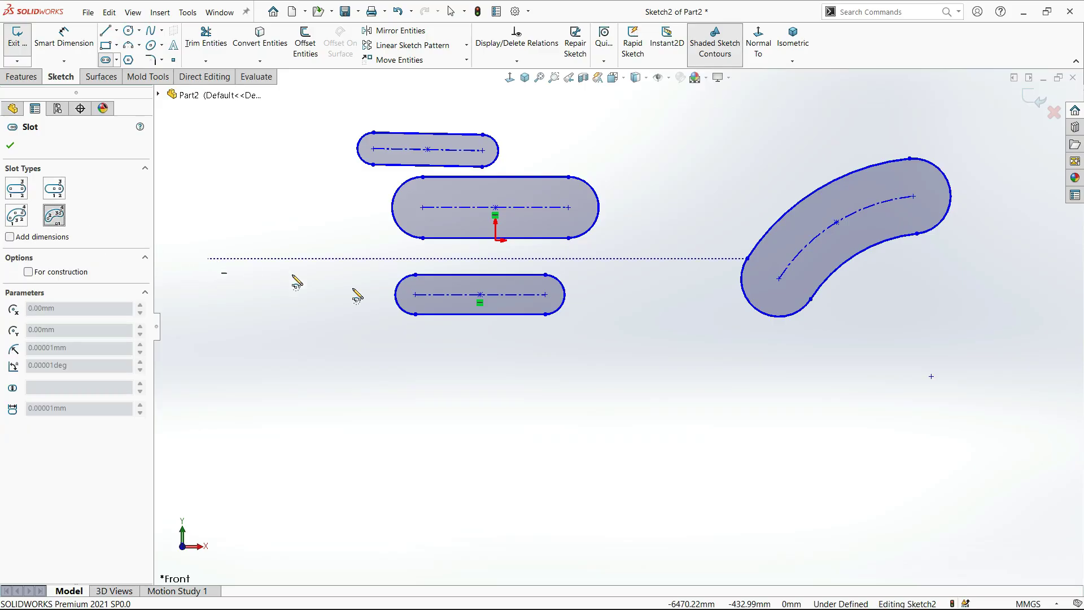
scroll(607, 319, up, 3)
scroll(604, 426, down, 3)
click(551, 486)
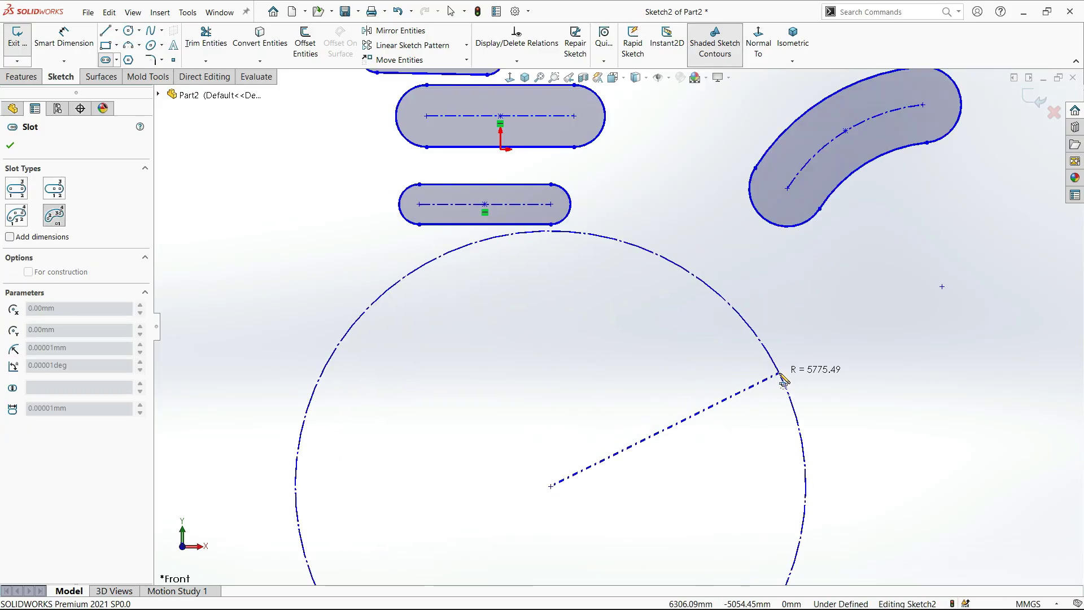
click(779, 372)
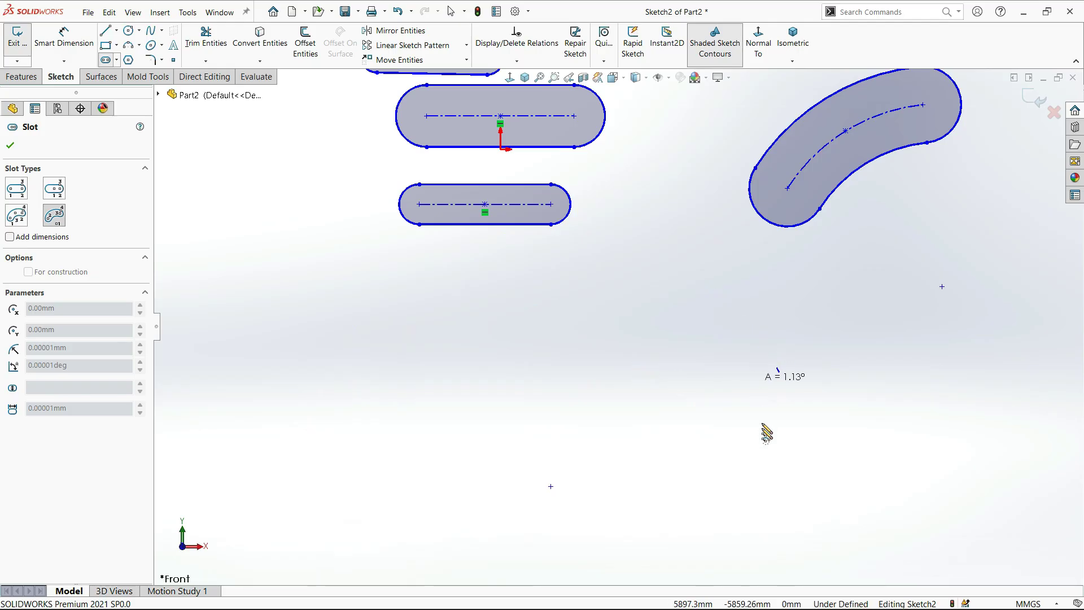
scroll(712, 392, up, 2)
key(Escape)
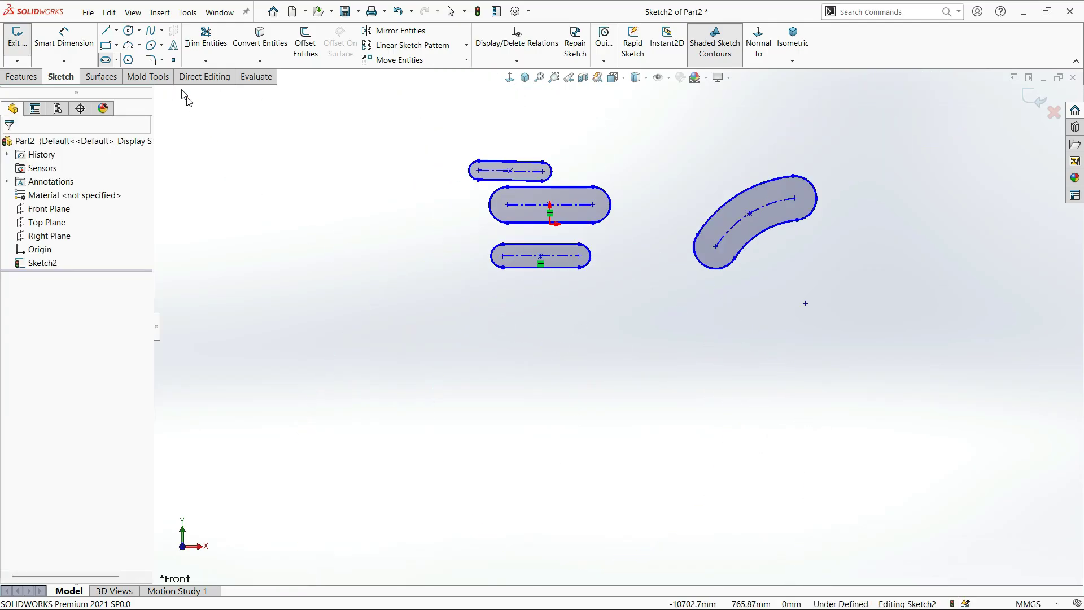
click(140, 45)
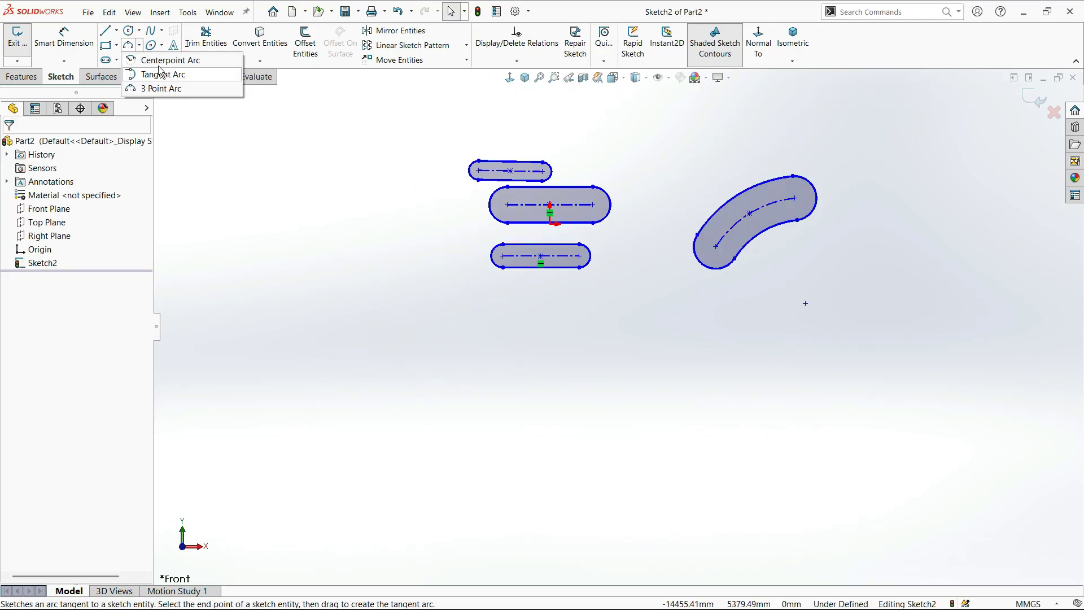
click(228, 266)
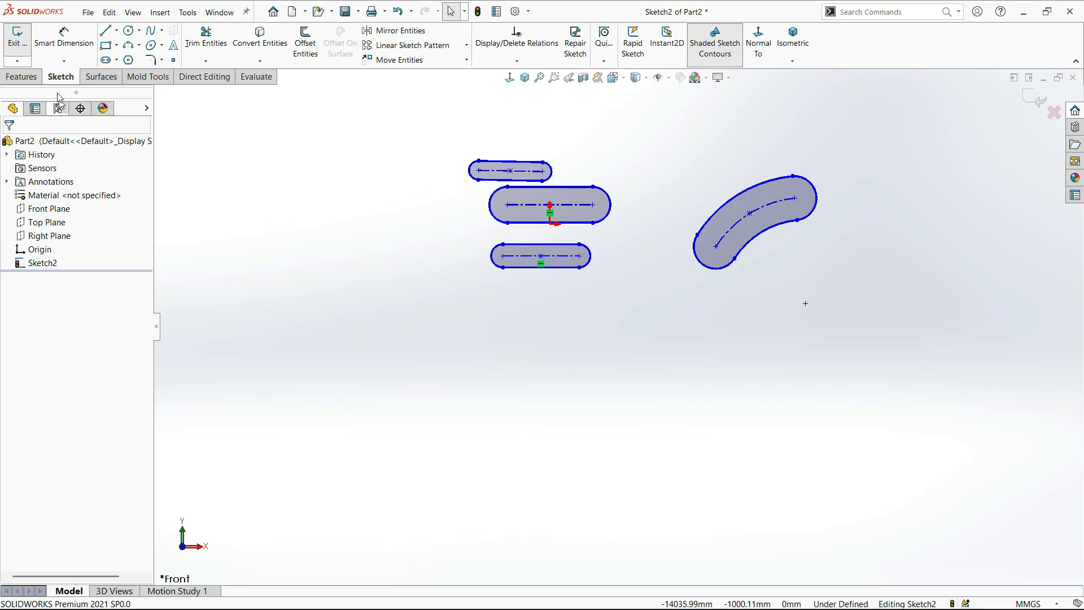
Sketch a Centerpoint Arc Slot below the other slots, with about 3946 mm arc radius and 216° sweep.
click(105, 61)
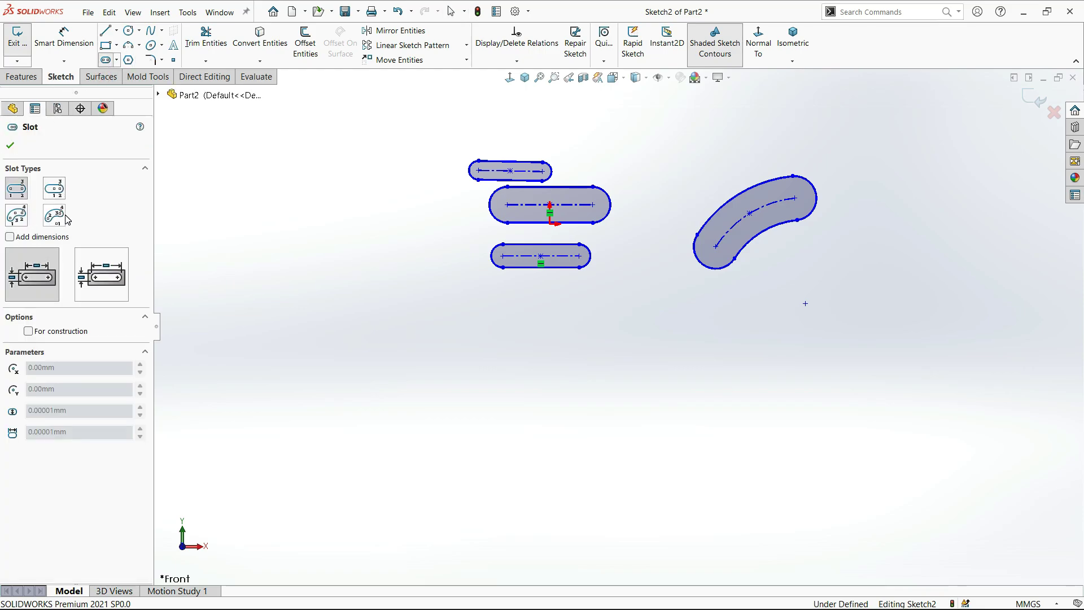
click(655, 458)
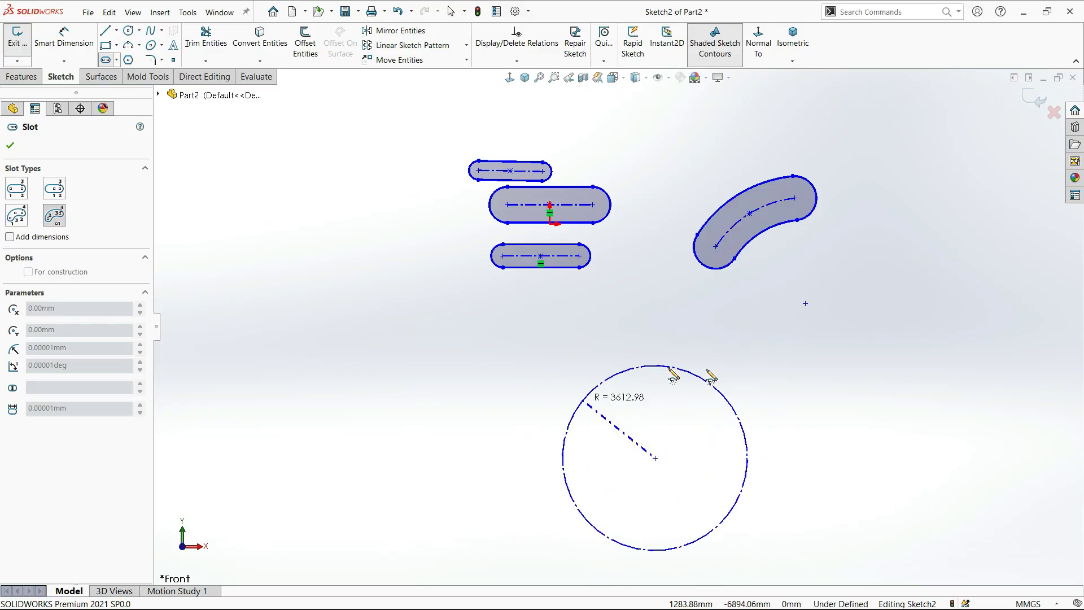
click(749, 423)
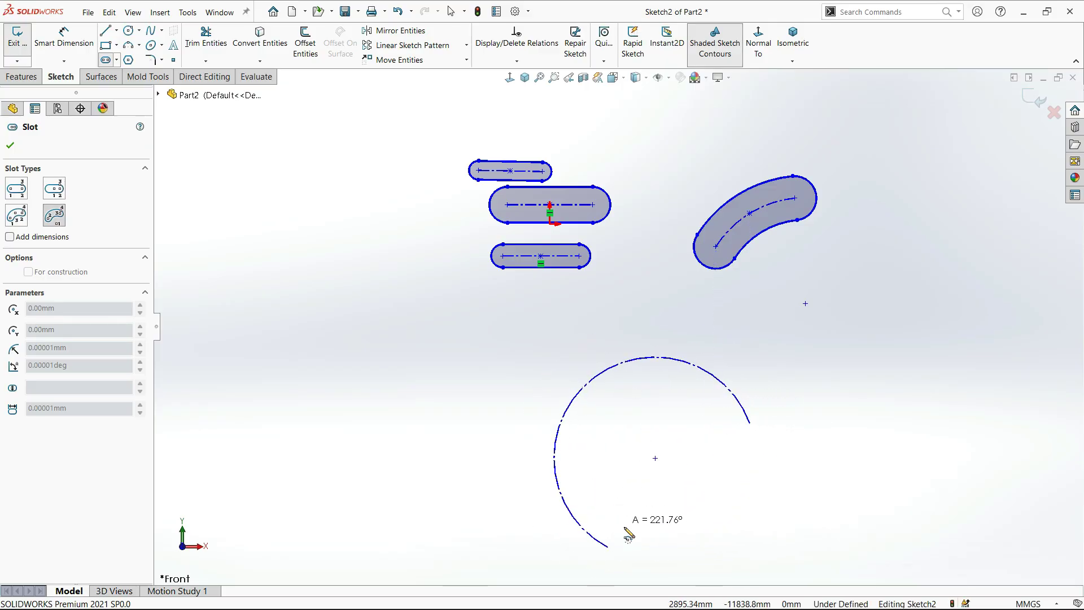
click(612, 524)
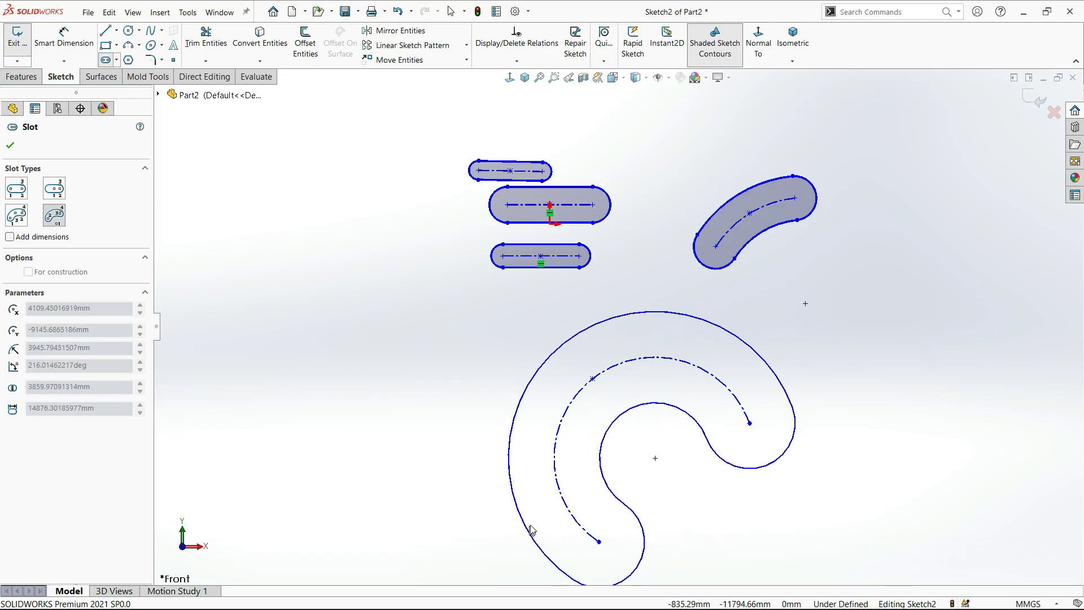
click(593, 439)
key(Escape)
scroll(617, 326, up, 3)
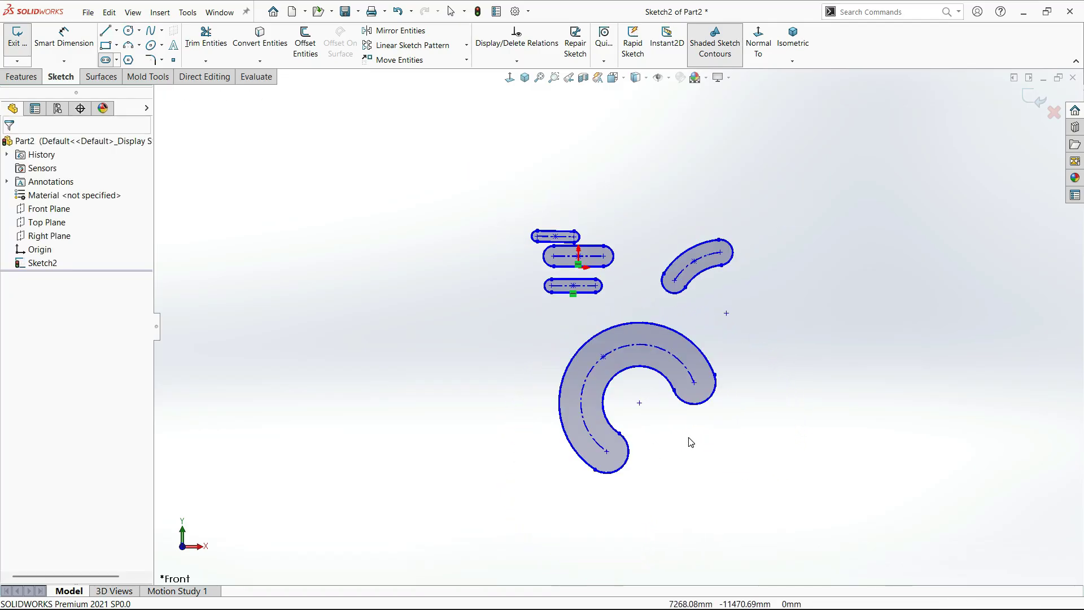
Delete all the slots from the sketch.
drag(805, 171, 361, 545)
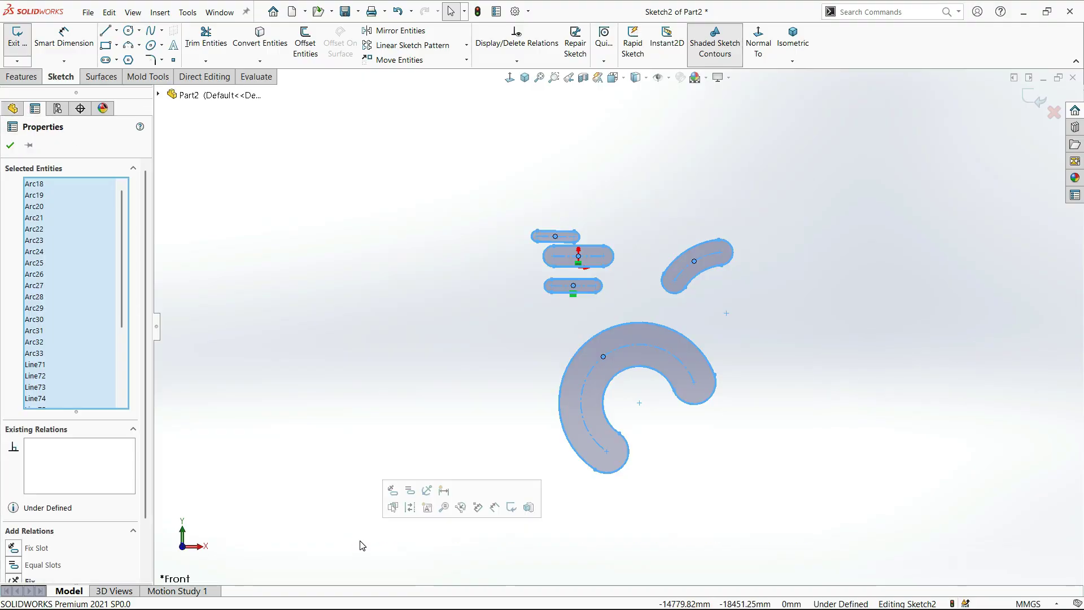
key(Delete)
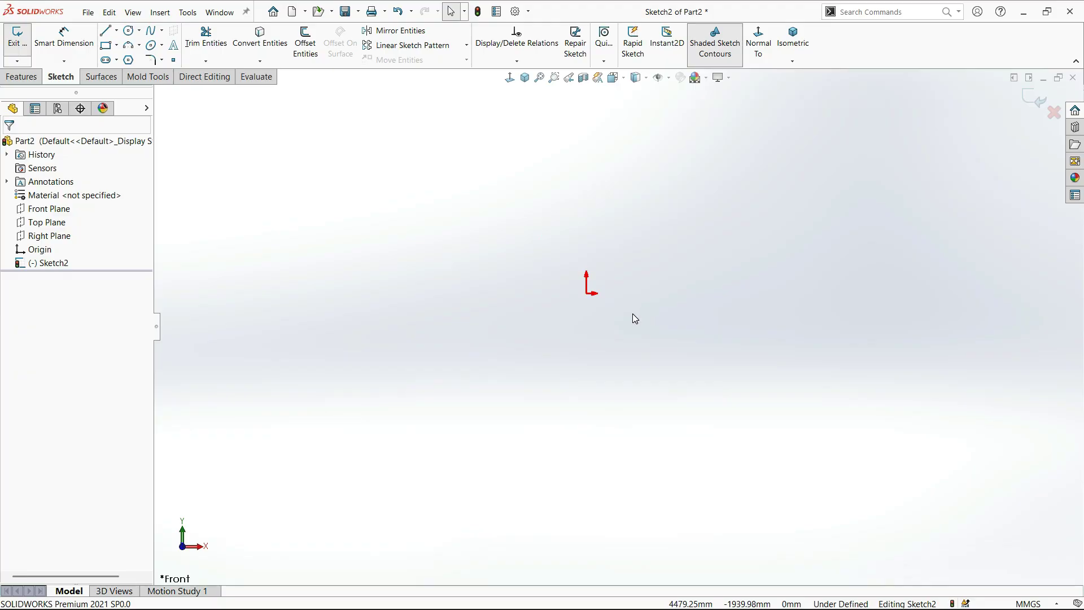
key(f)
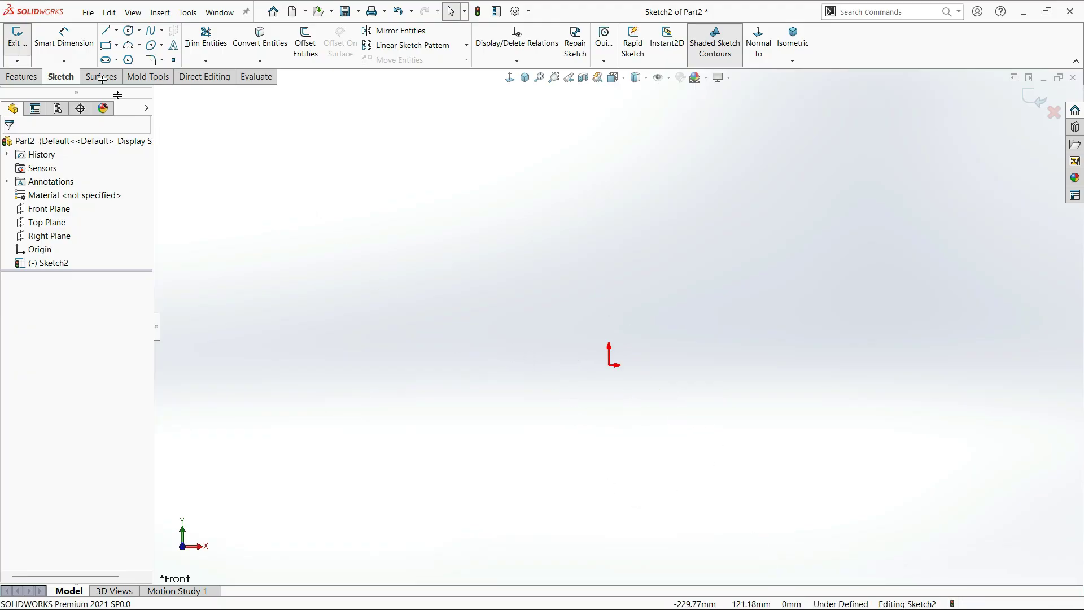
Sketch a six-sided Polygon with an inscribed circle of about 43 mm radius to the right of the origin and inspect its construction circle.
click(129, 60)
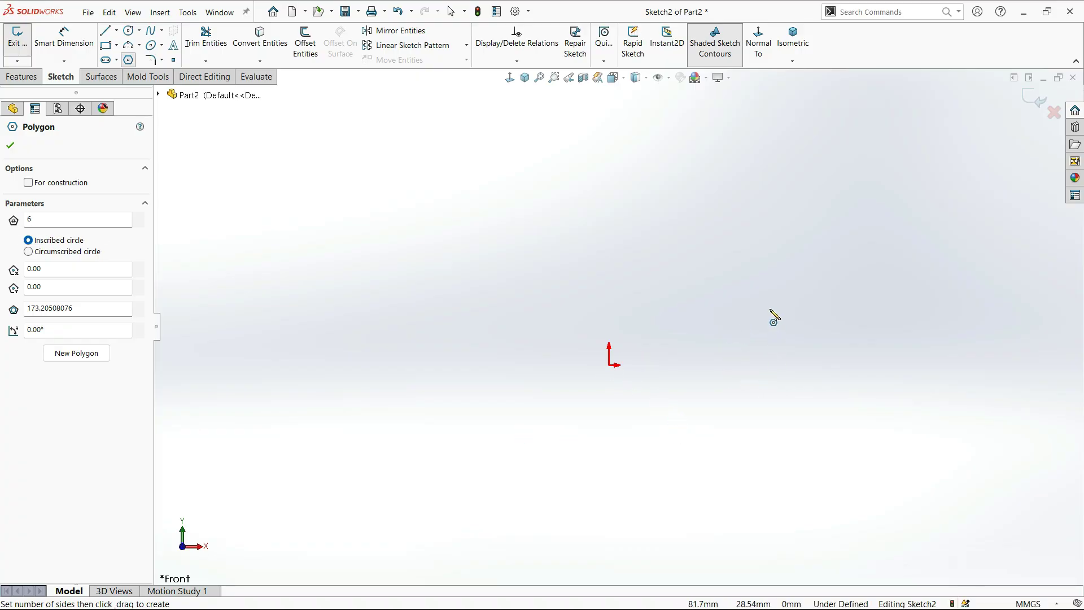
drag(770, 308, 775, 405)
key(Escape)
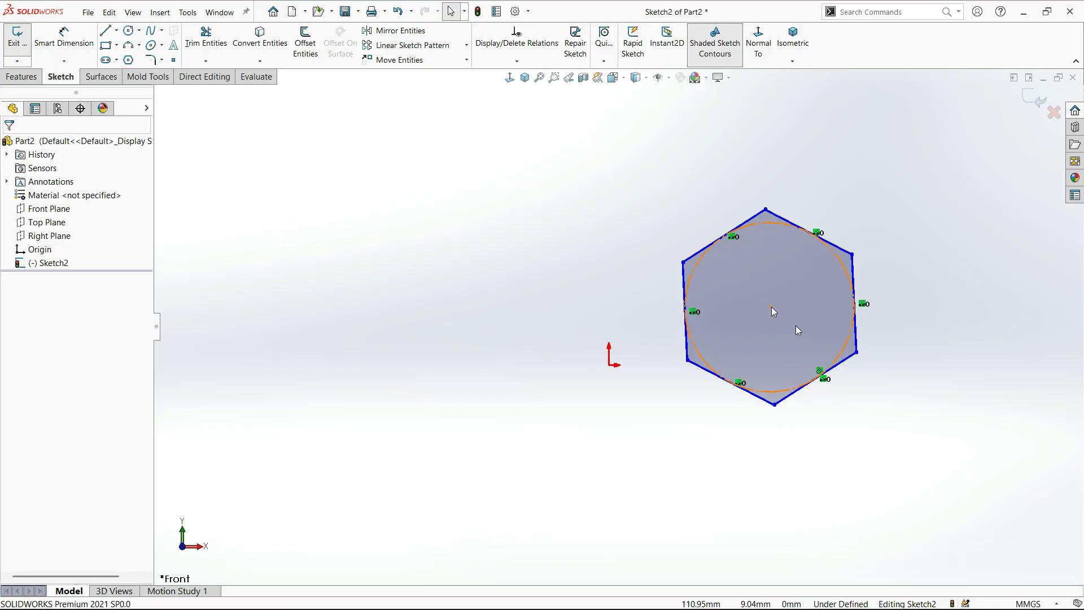
scroll(793, 316, down, 2)
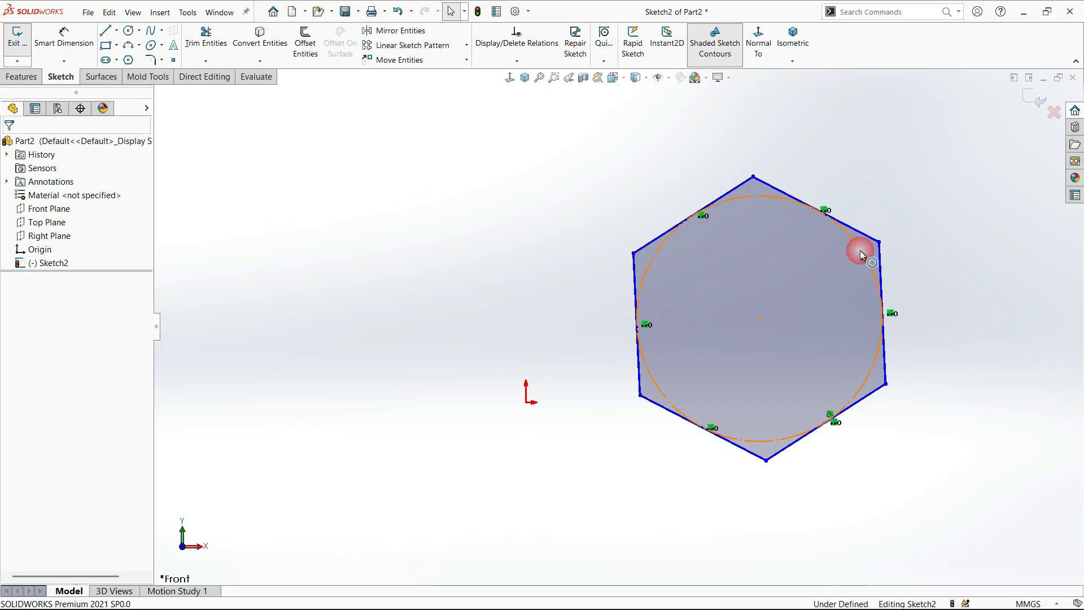
click(861, 253)
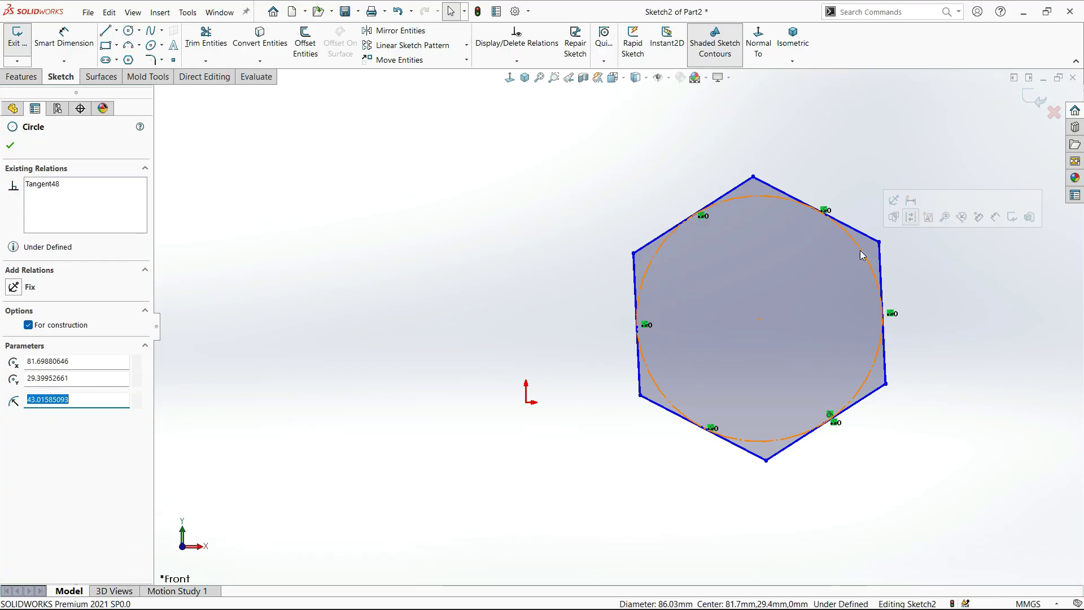
click(553, 250)
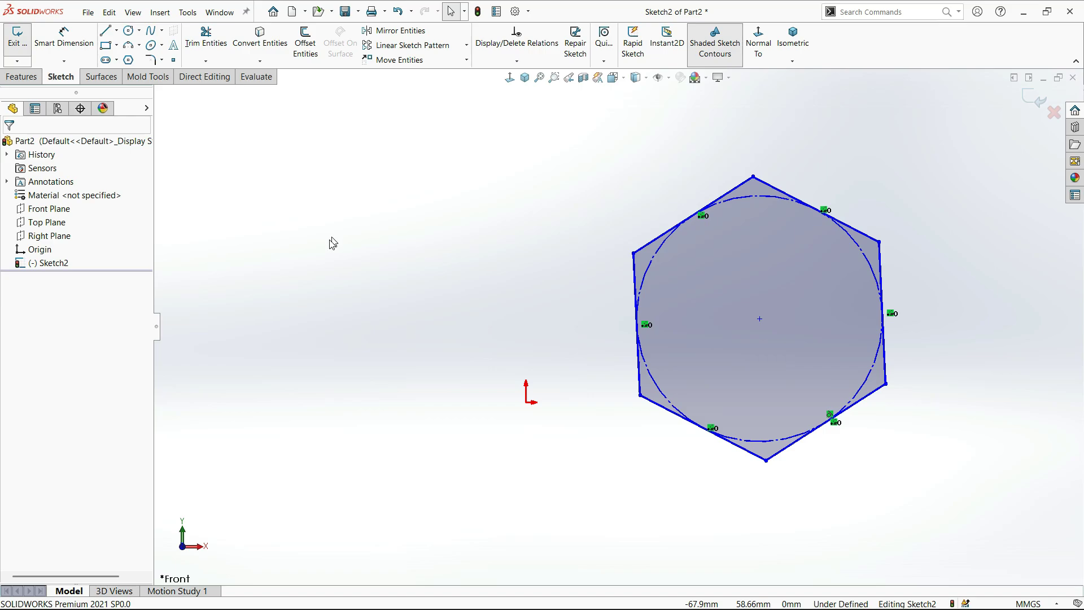
Sketch a six-sided Polygon with a circumscribed circle to the left of the origin.
scroll(406, 321, up, 3)
scroll(206, 170, down, 1)
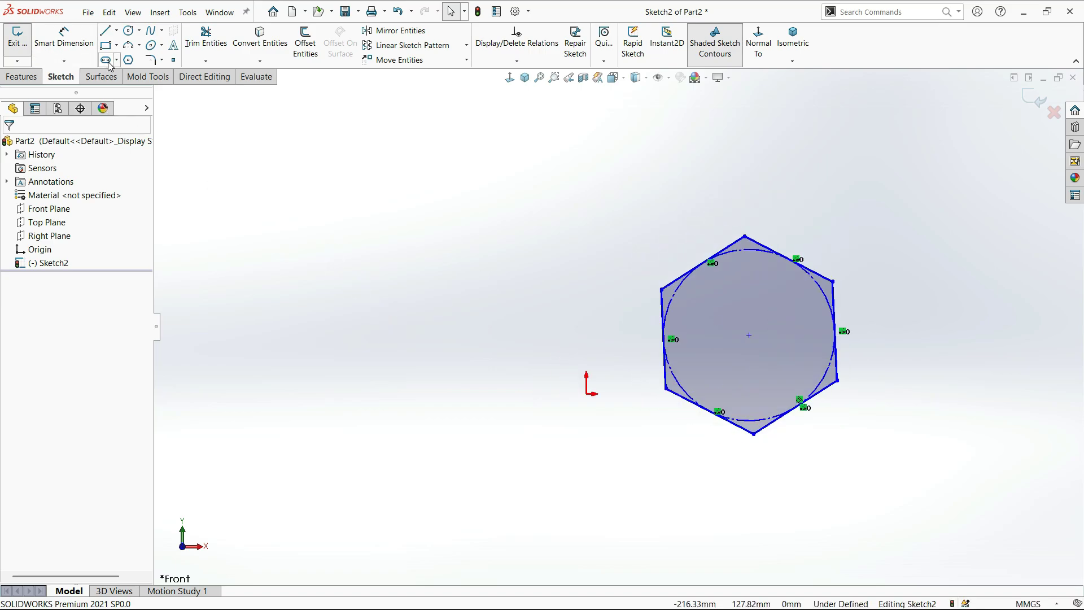
click(129, 61)
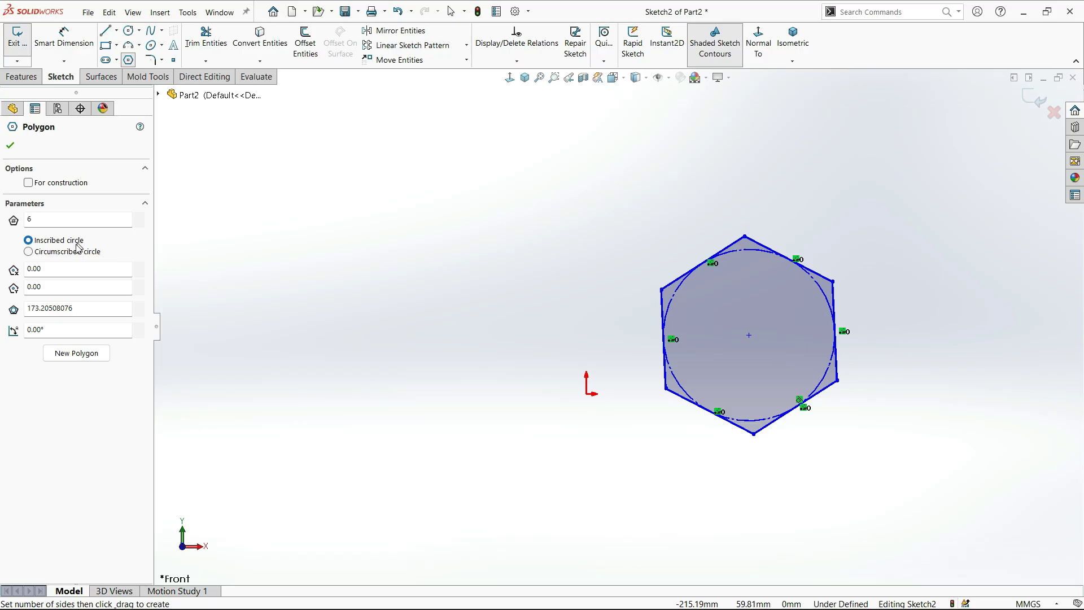
click(52, 254)
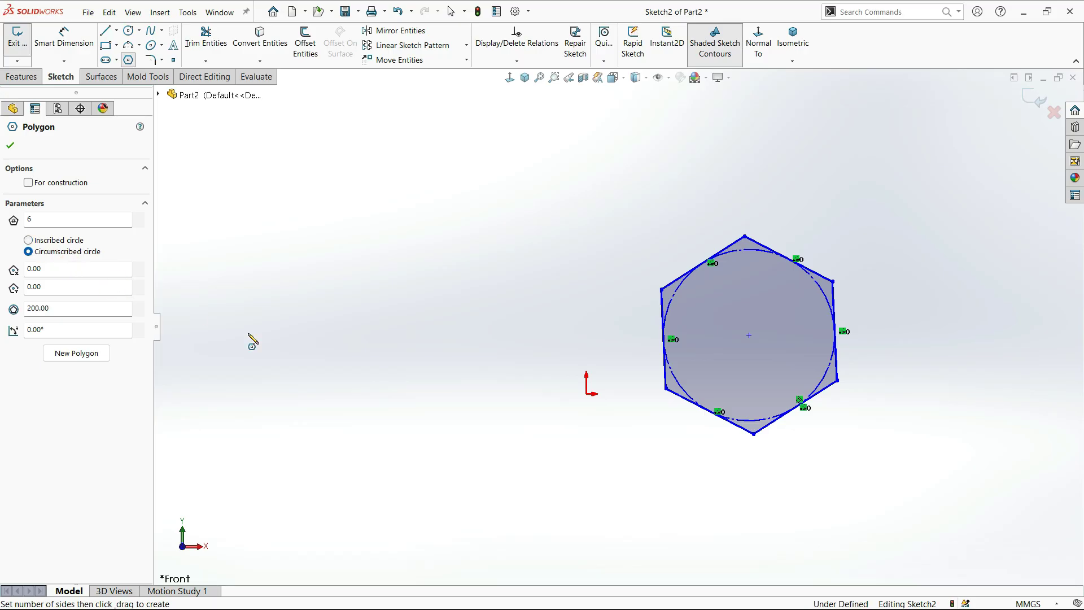
drag(427, 357, 432, 469)
key(Escape)
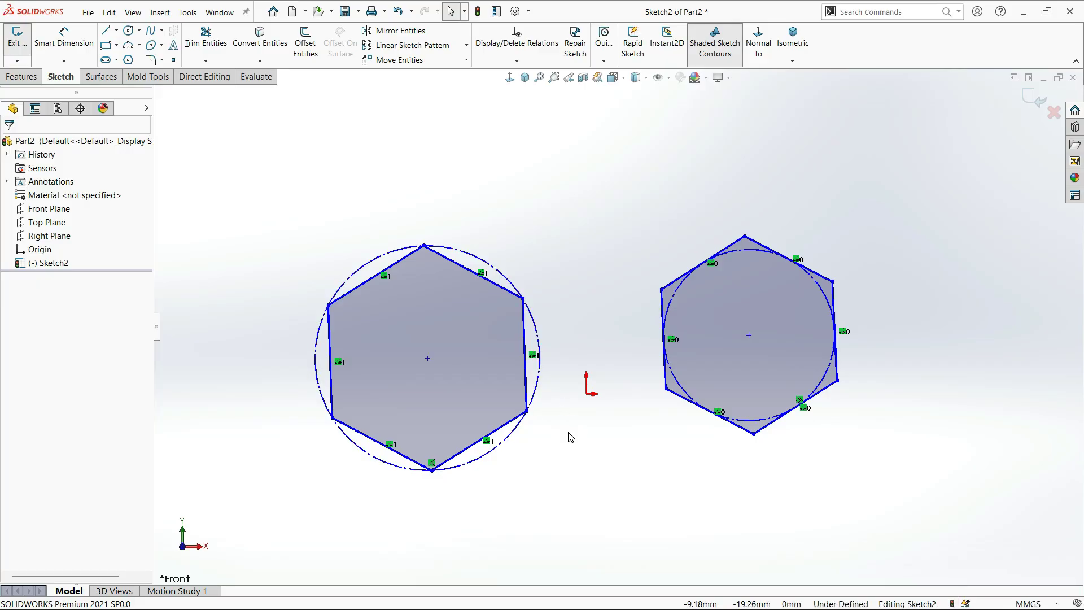
Sketch a three-sided Polygon with an inscribed circle above and left of the circumscribed hexagon, one vertex pointing straight down.
key(z)
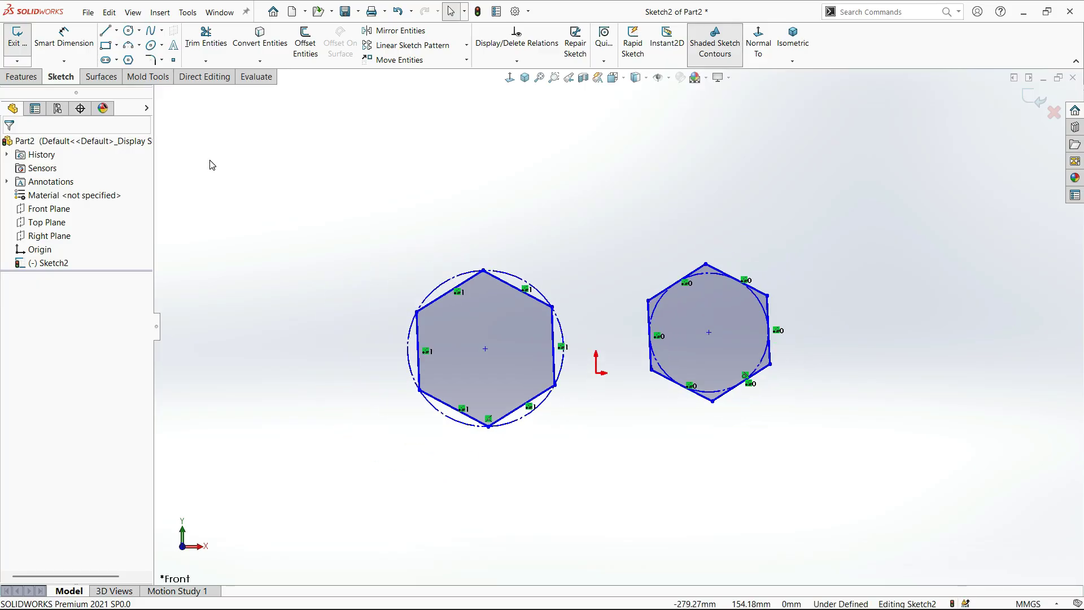
click(129, 60)
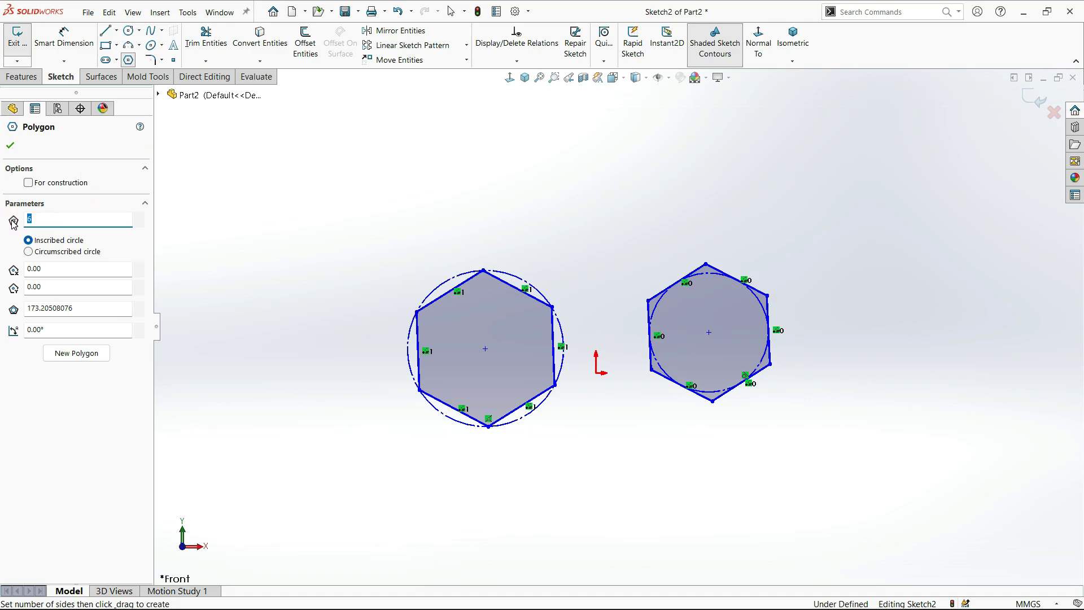
text(3)
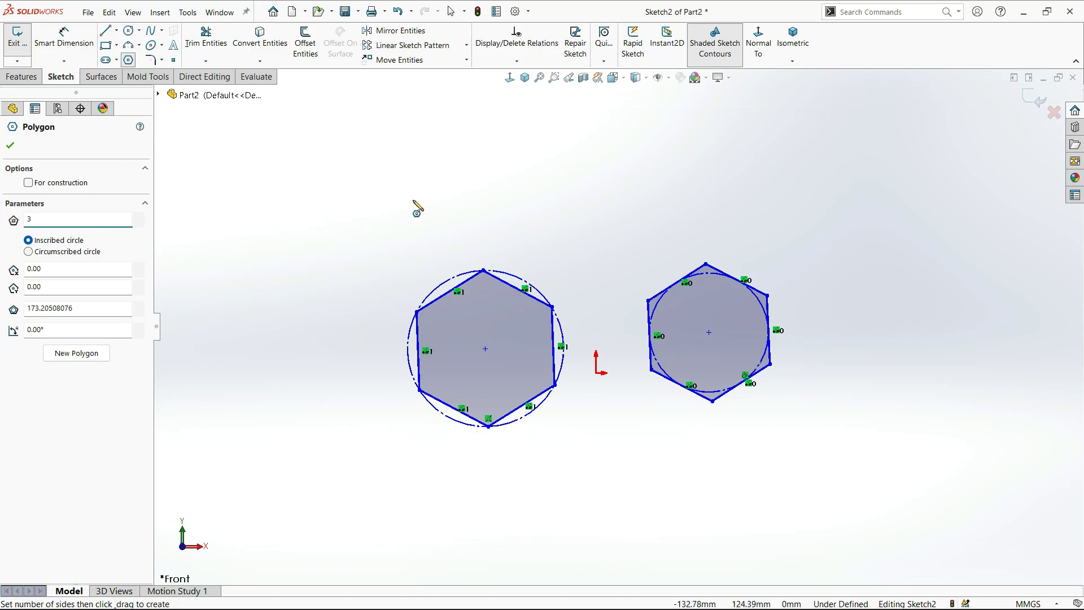
drag(350, 136, 351, 221)
key(Escape)
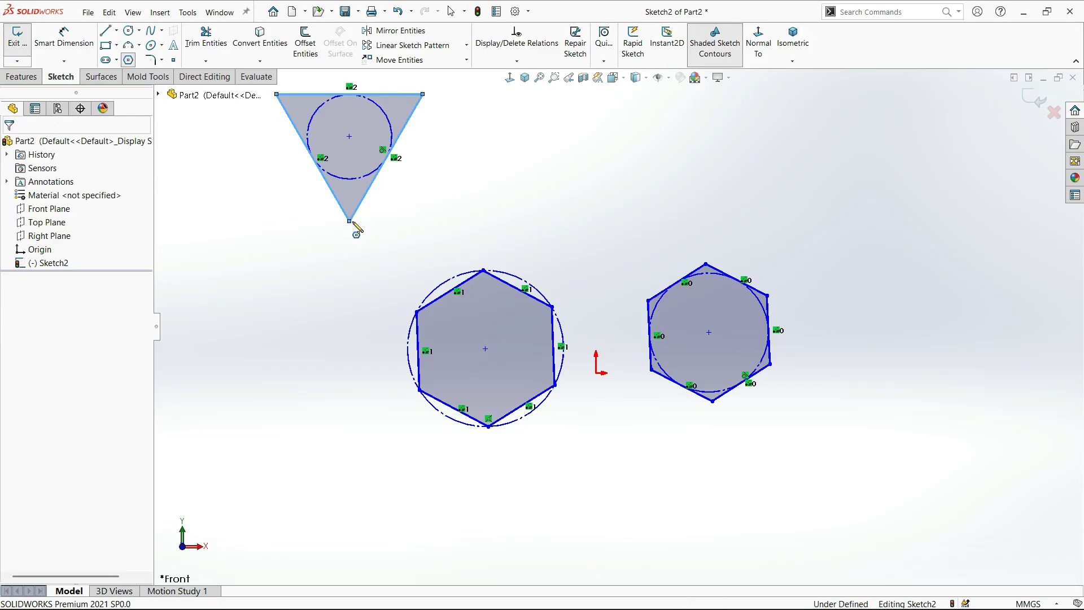
Check the Google Meet presentation window and return to the SOLIDWORKS sketch.
key(alt+Tab)
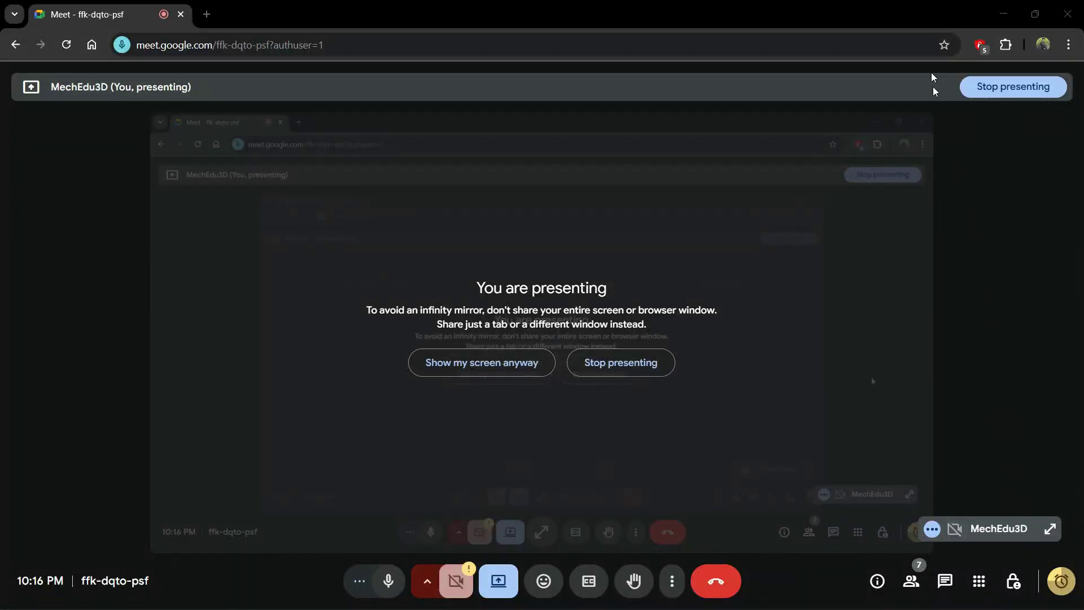
click(1002, 14)
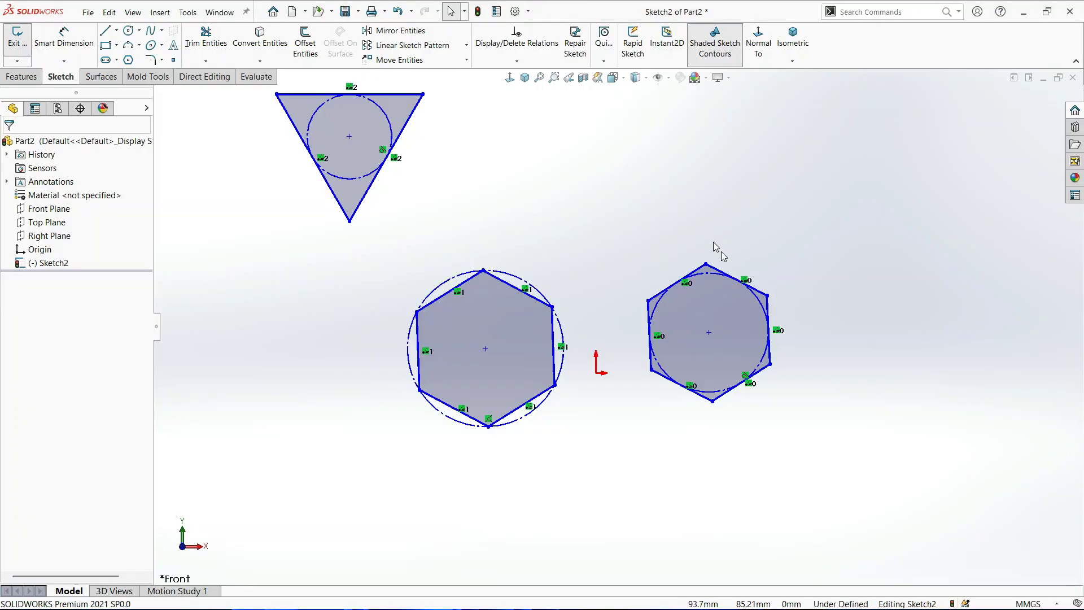
Sketch a 12-sided Polygon with an inscribed circle above the hexagon that lies right of the origin.
scroll(621, 313, up, 3)
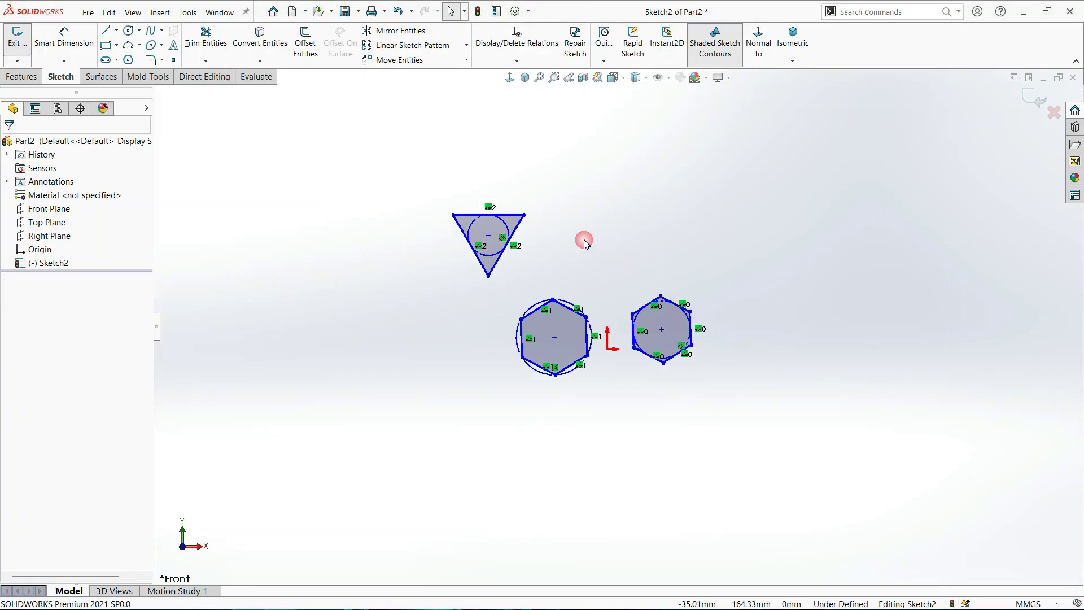
scroll(585, 240, down, 2)
scroll(591, 268, down, 1)
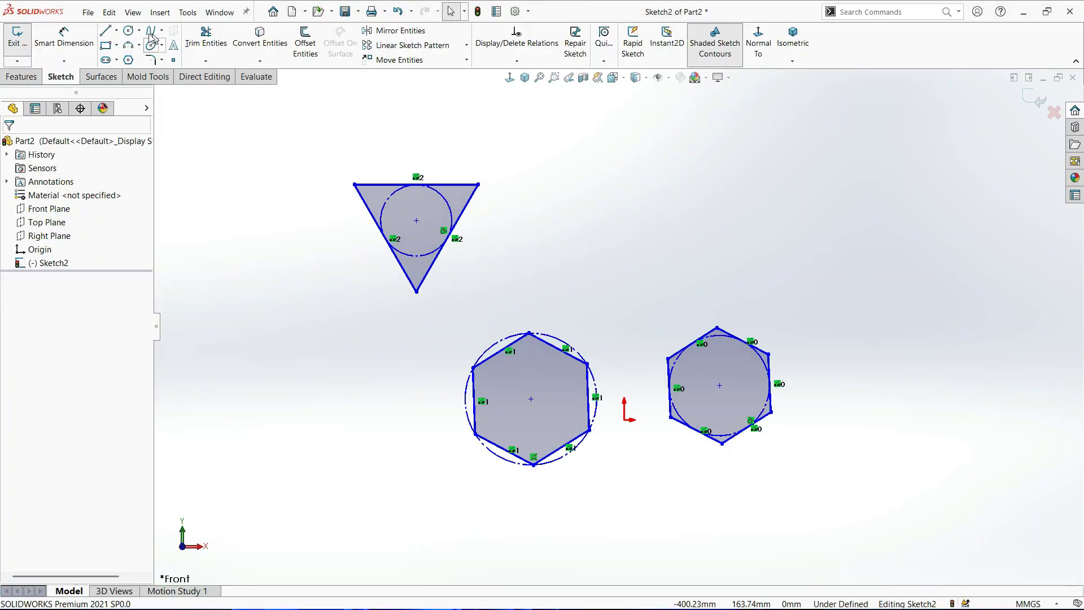
click(128, 62)
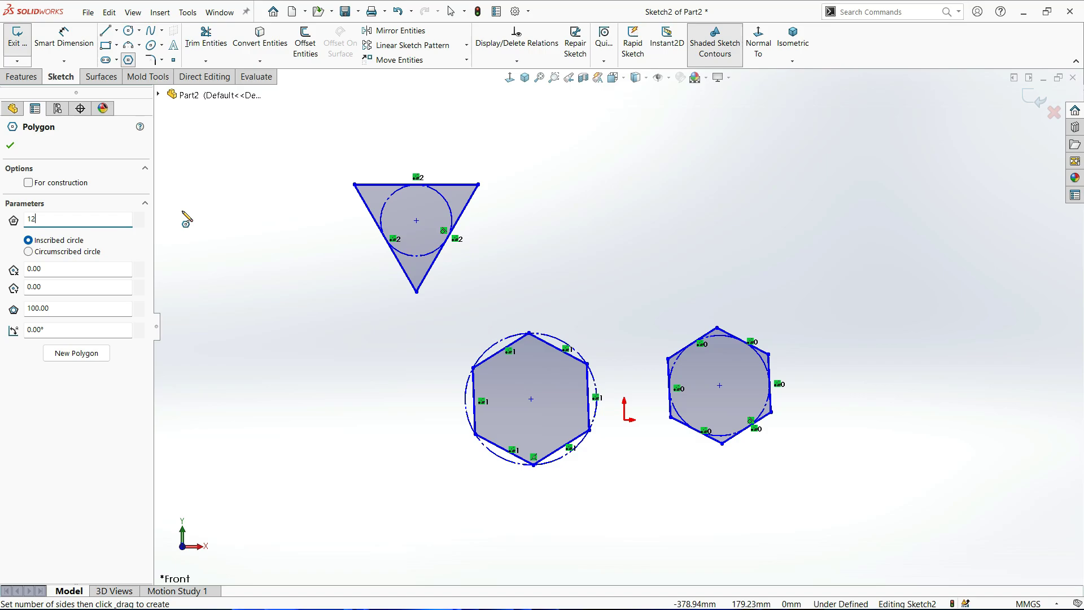
click(732, 184)
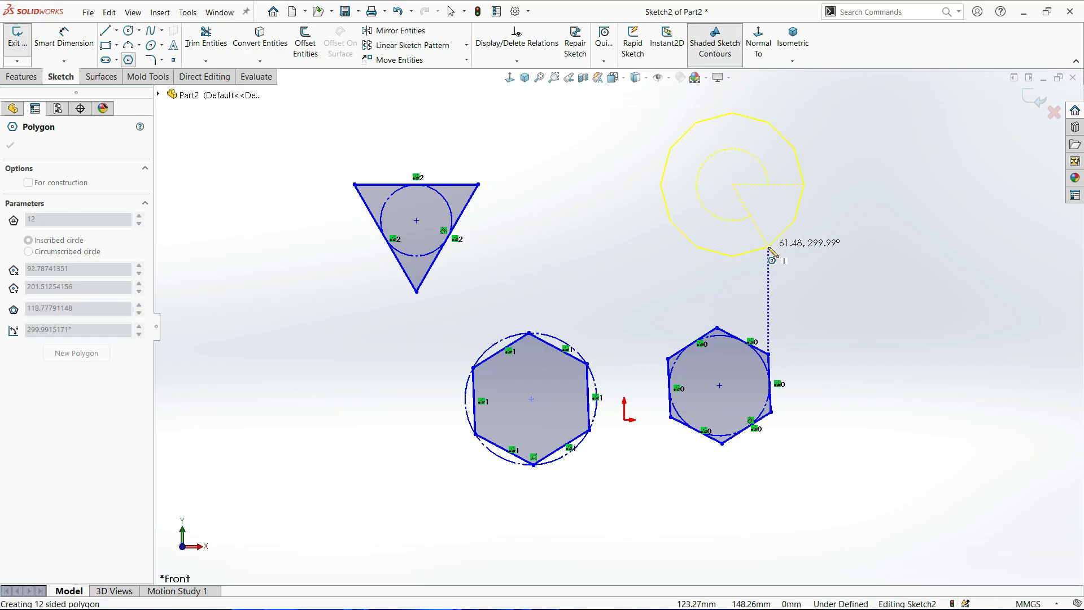
click(738, 265)
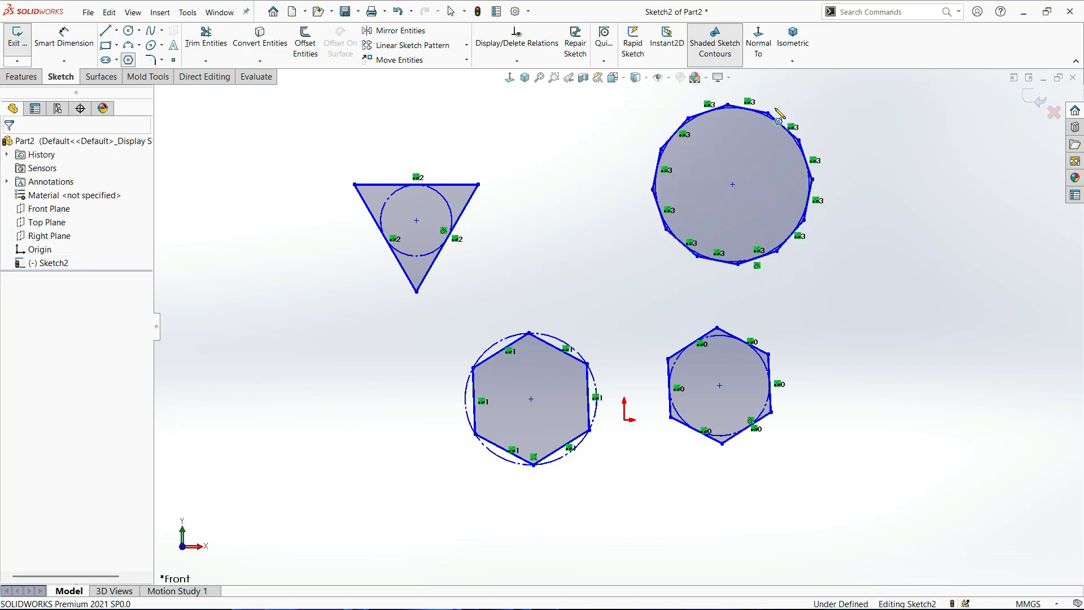
Inspect the 12-sided polygon's construction circle and delete all four polygons from the sketch.
scroll(778, 115, down, 6)
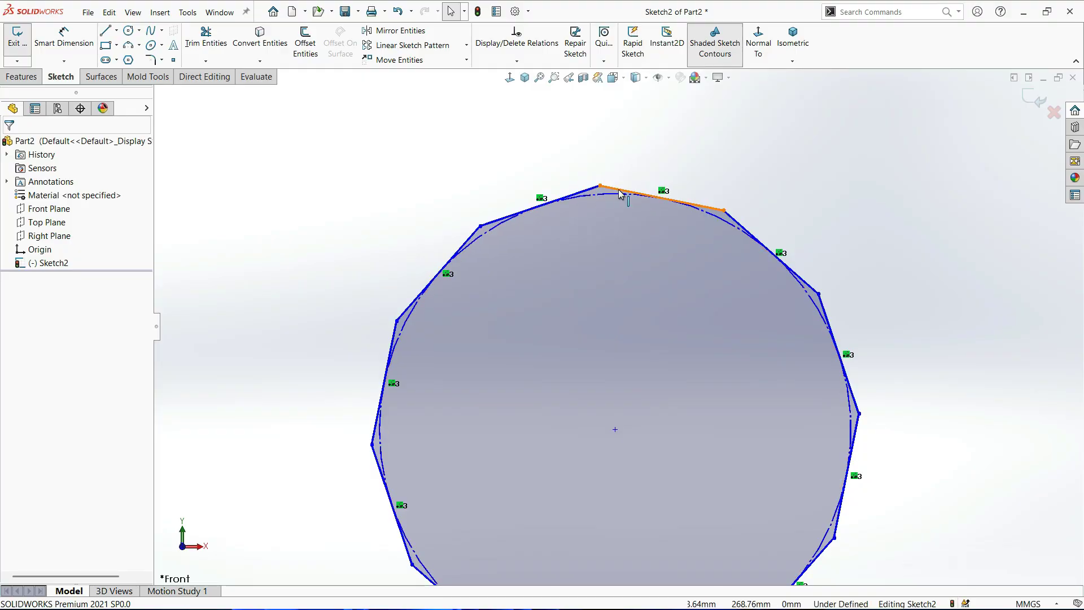
scroll(670, 231, up, 7)
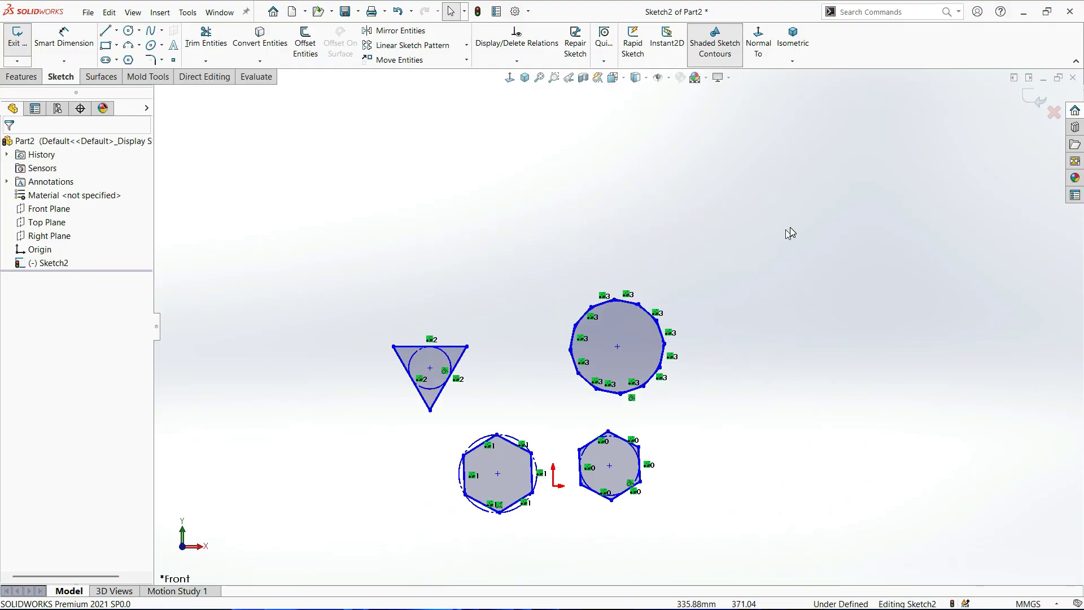
drag(793, 195, 305, 577)
key(Delete)
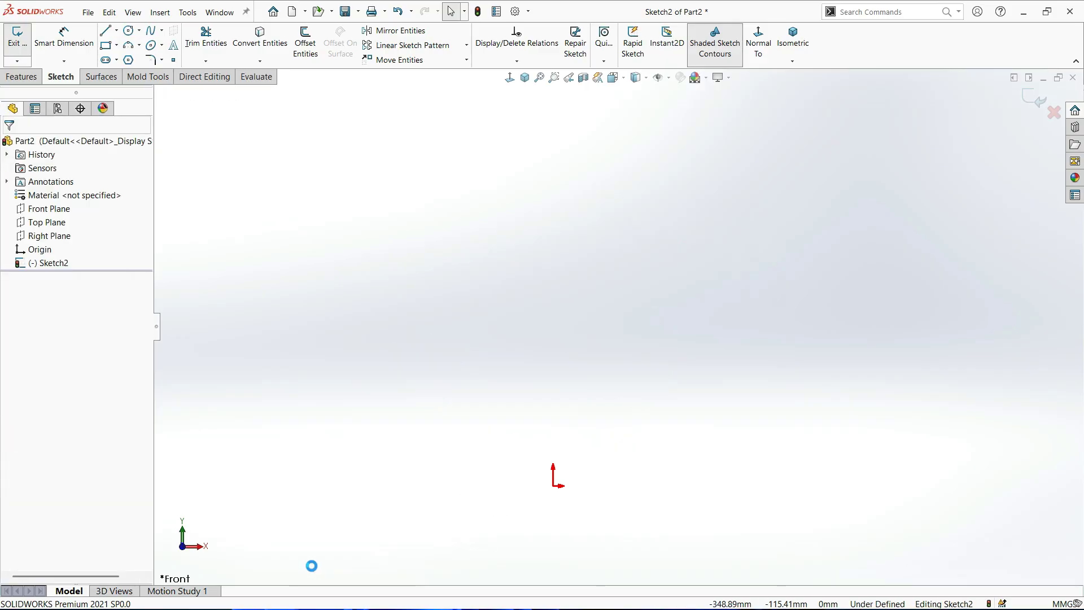
Sketch an open, wavy Spline through four points above the origin.
click(152, 31)
click(466, 336)
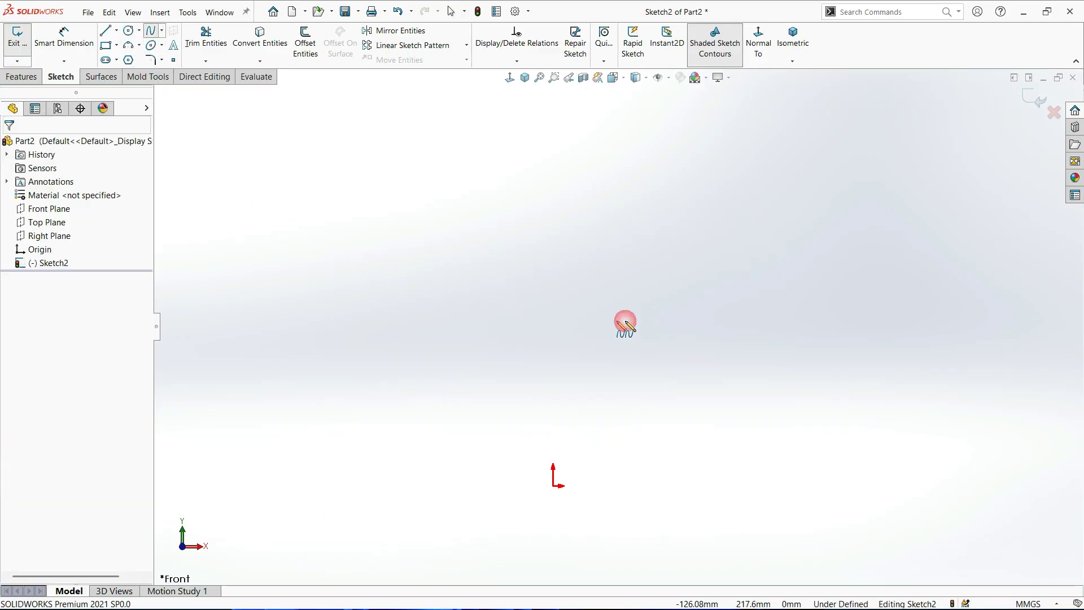
click(627, 284)
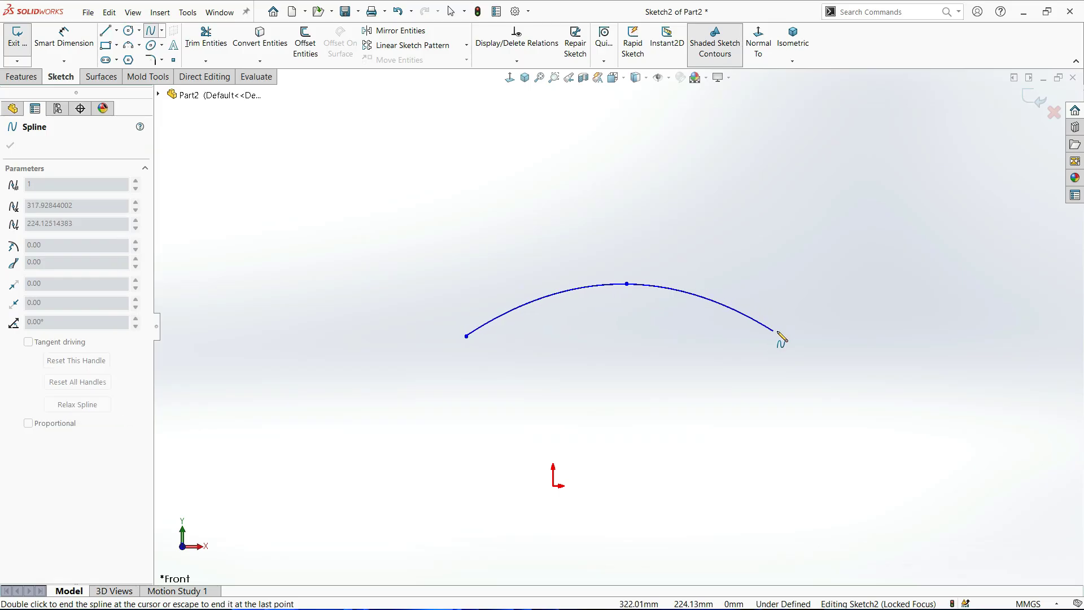
click(782, 324)
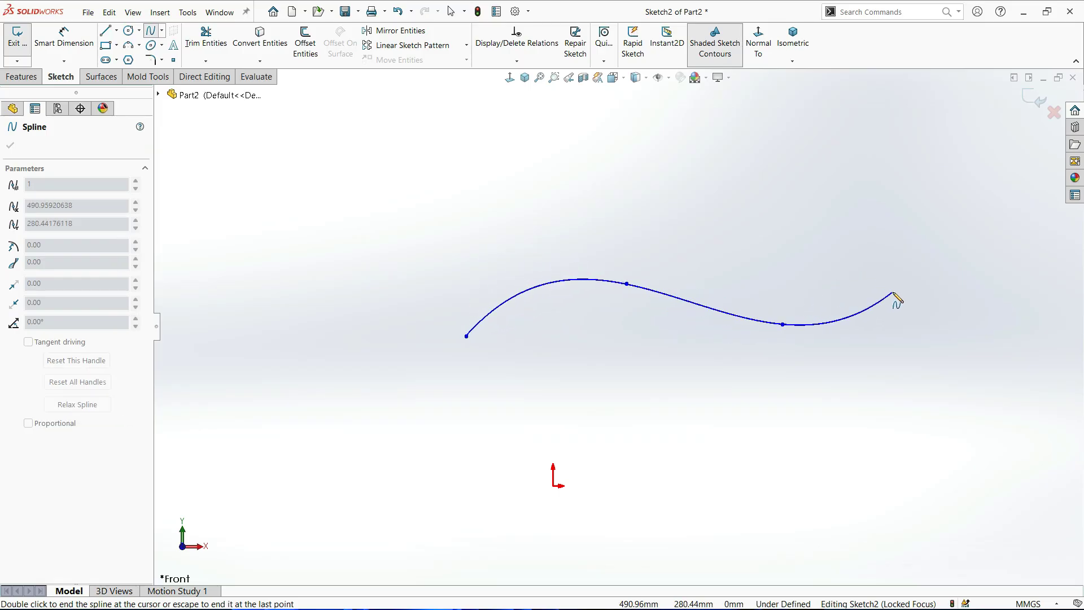
double_click(893, 292)
key(Escape)
Add a Horizontal relation between the spline's two endpoints.
click(893, 292)
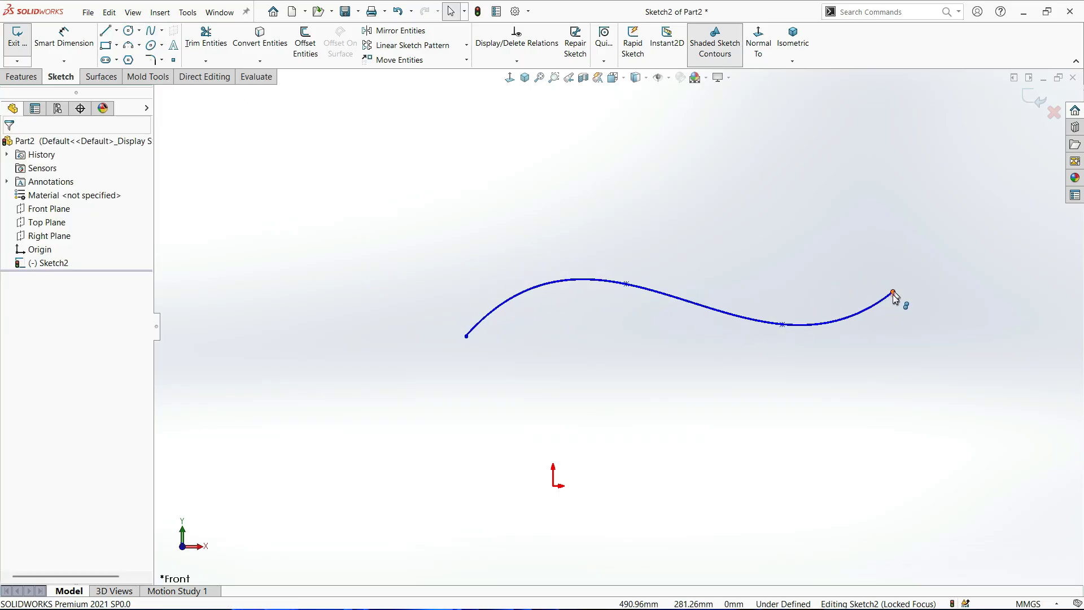
ctrl+click(466, 336)
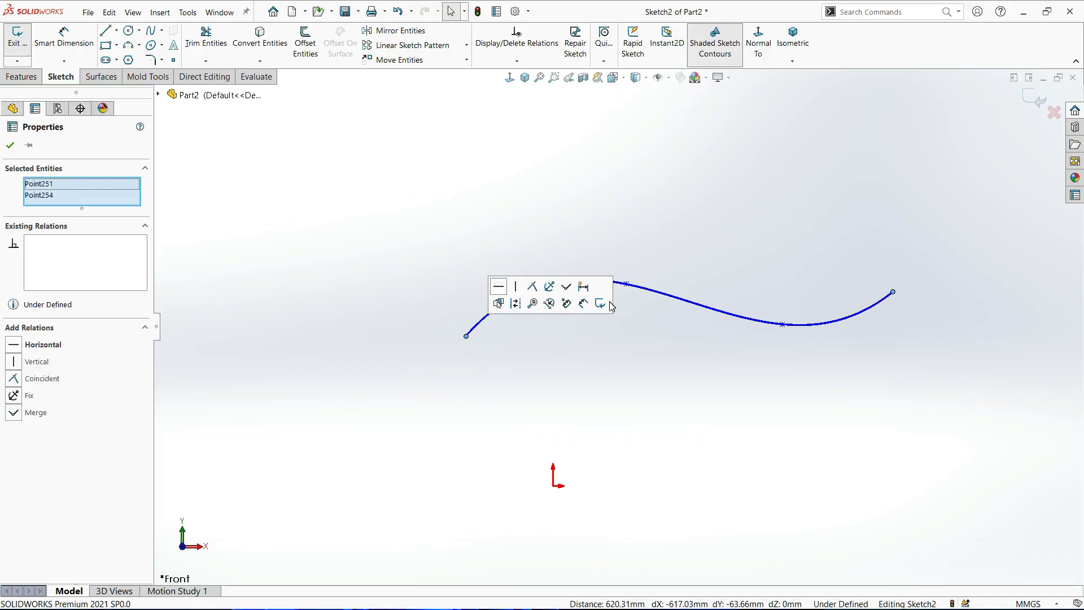
click(503, 292)
click(688, 375)
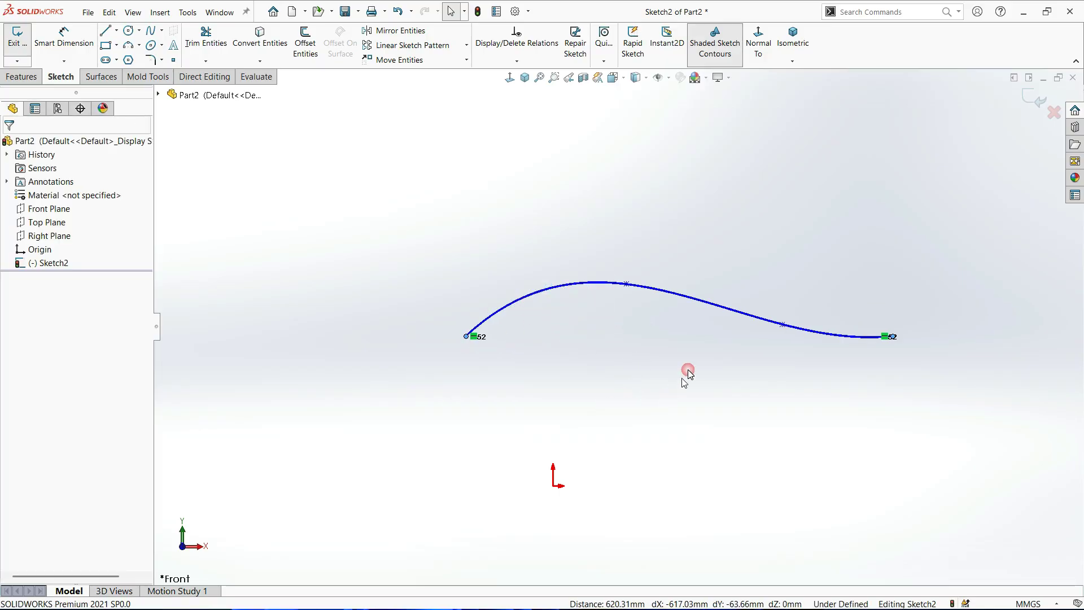
Move the spline's two interior points to form a single shallow arch, and delete the spline.
drag(627, 284, 611, 305)
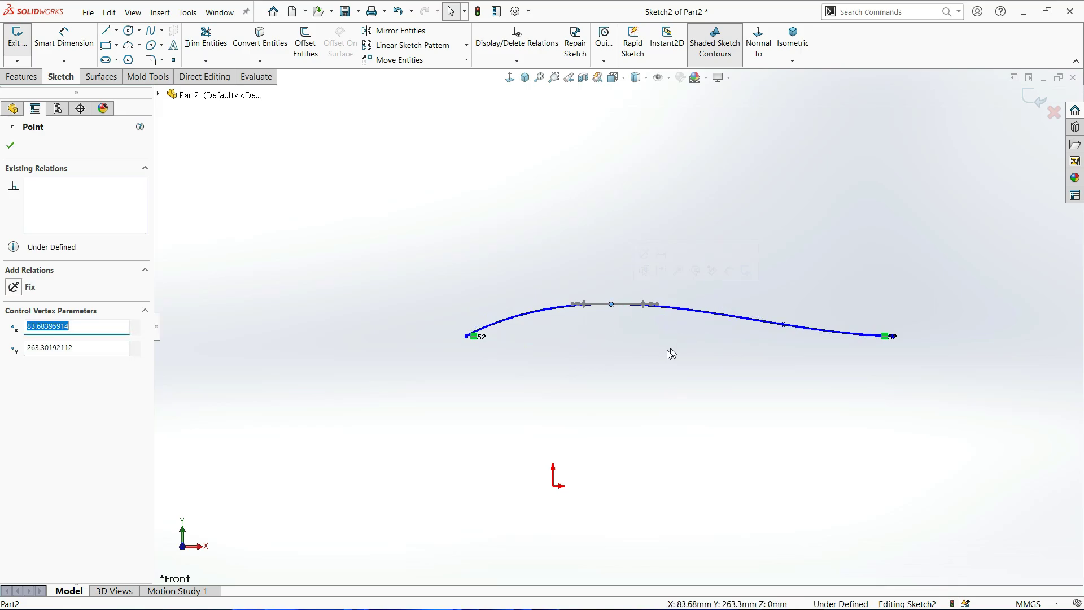
click(672, 353)
drag(784, 325, 661, 416)
scroll(740, 314, down, 3)
scroll(746, 331, up, 3)
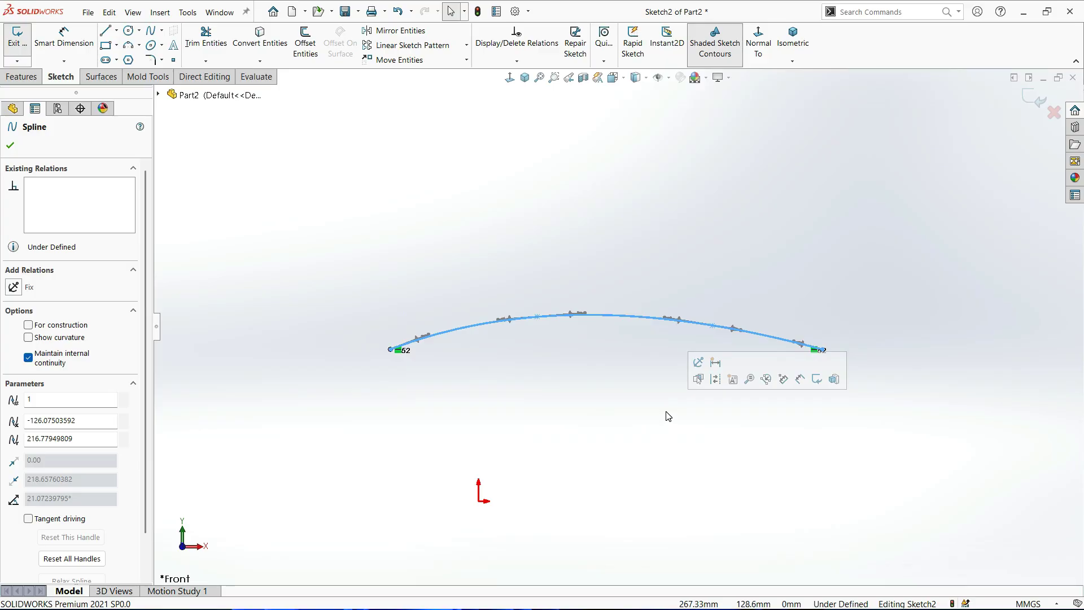
key(Delete)
scroll(625, 318, up, 2)
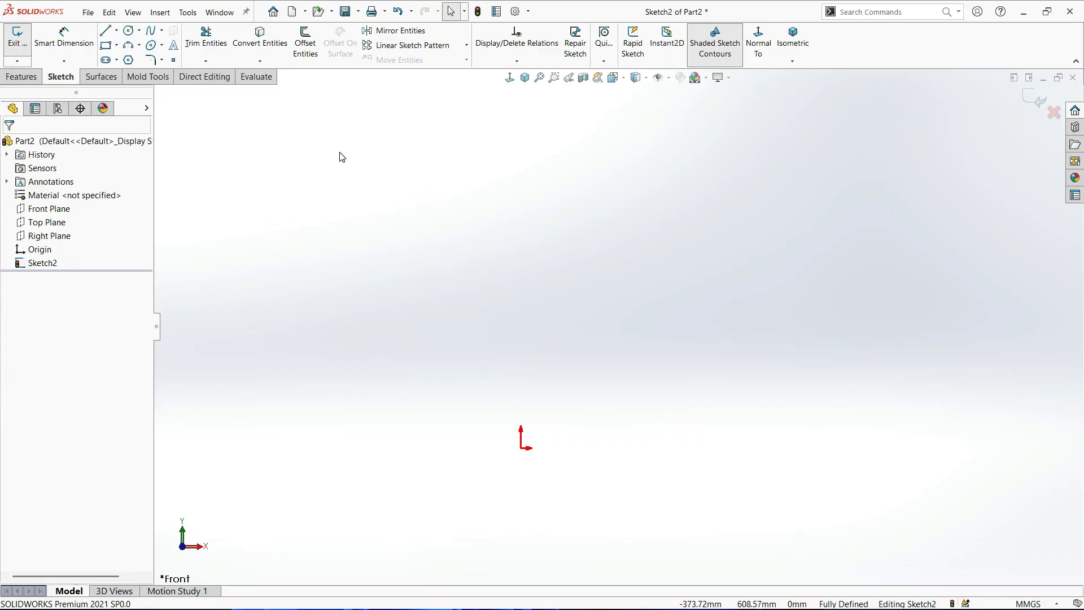
click(162, 31)
click(162, 31)
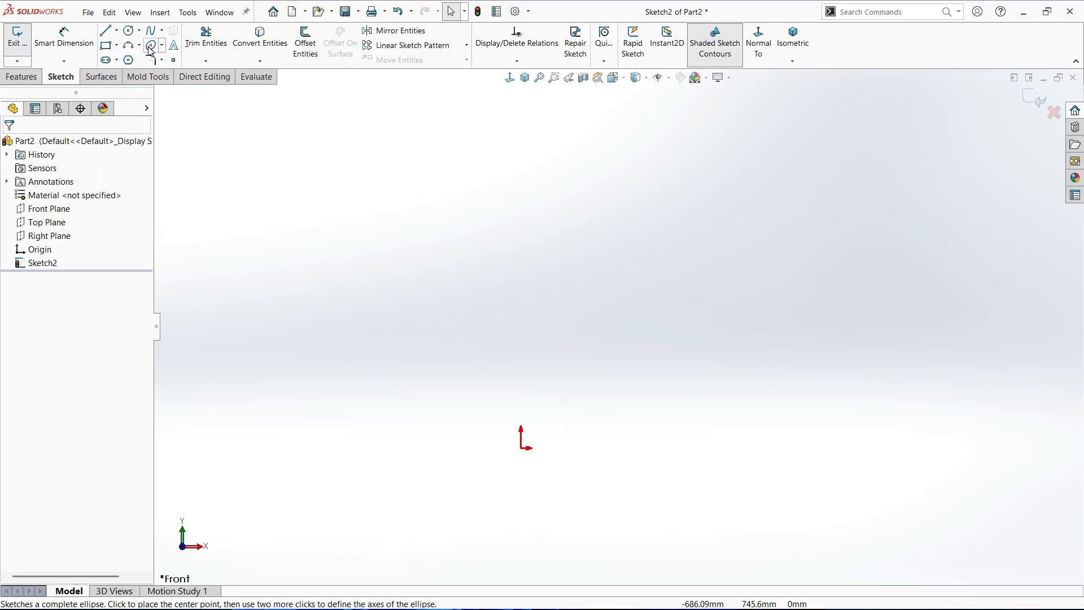
Sketch a horizontal Ellipse with a major radius of about 266 mm above and right of the origin, and delete it.
click(150, 48)
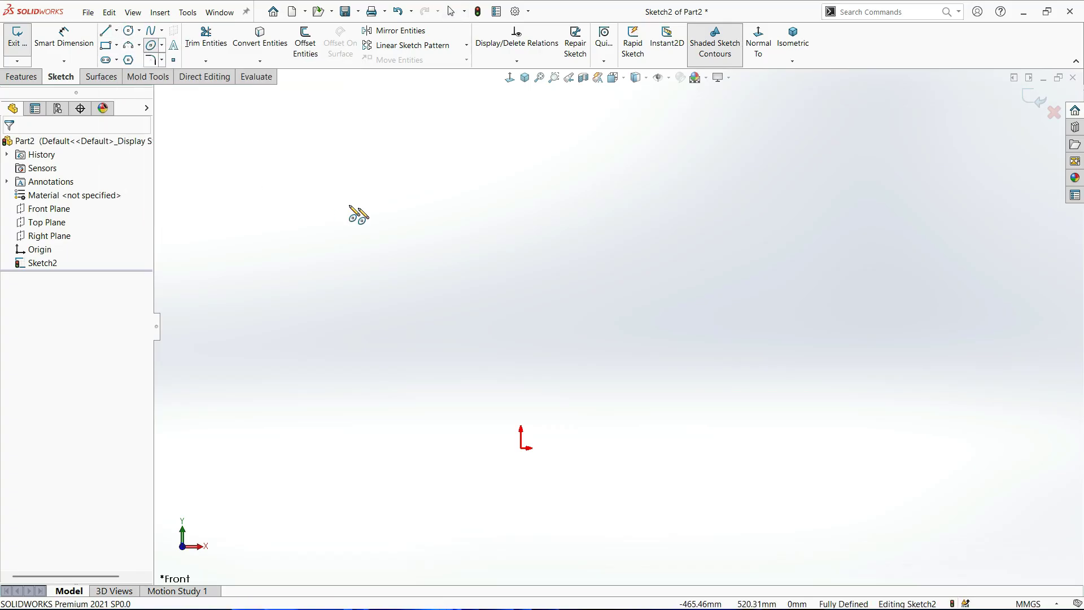
click(671, 304)
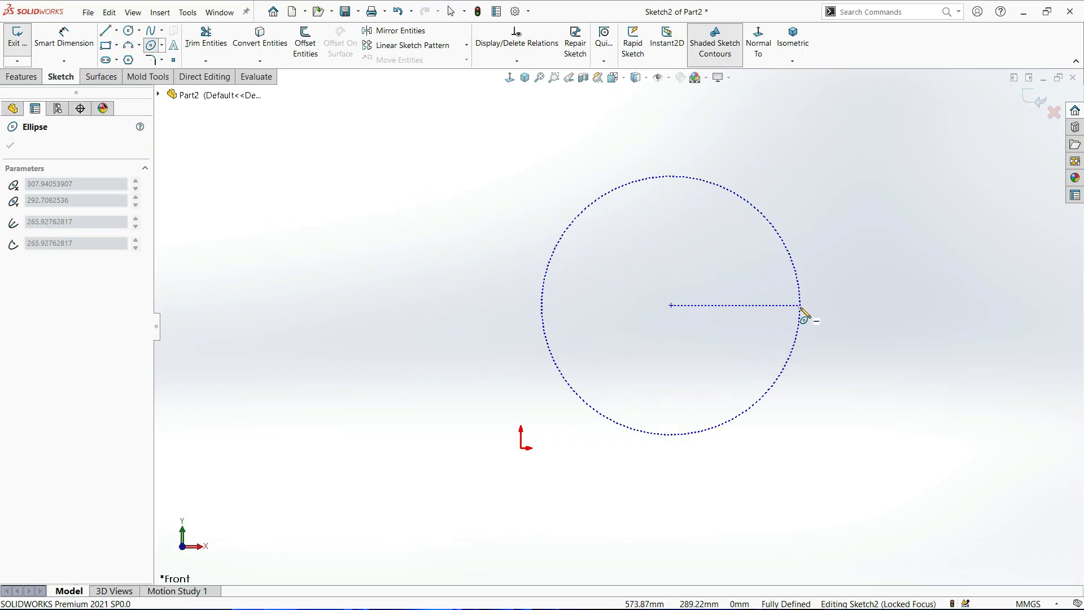
click(802, 308)
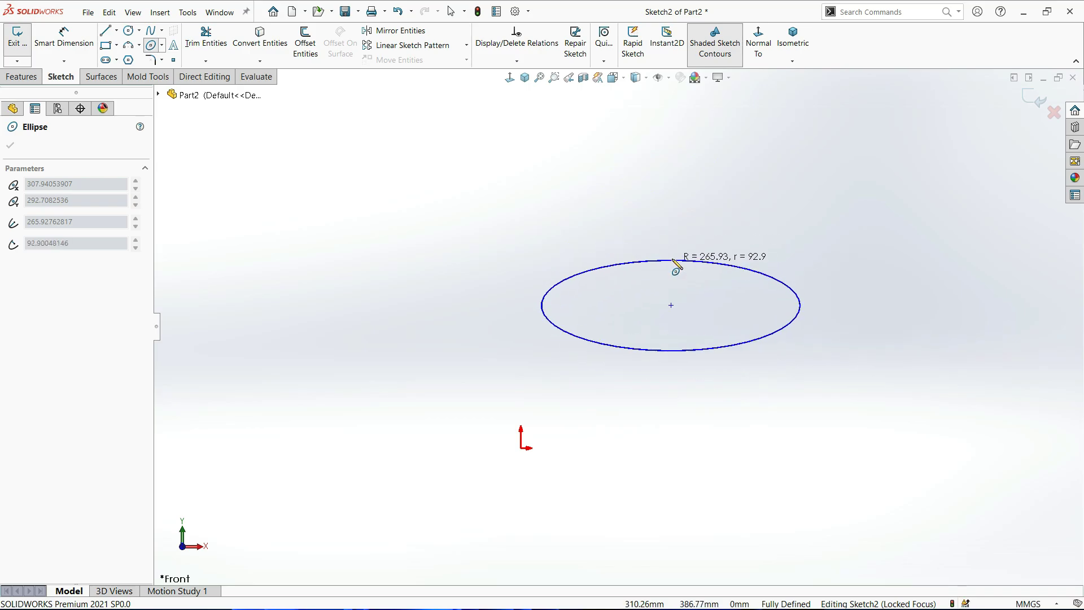
click(675, 257)
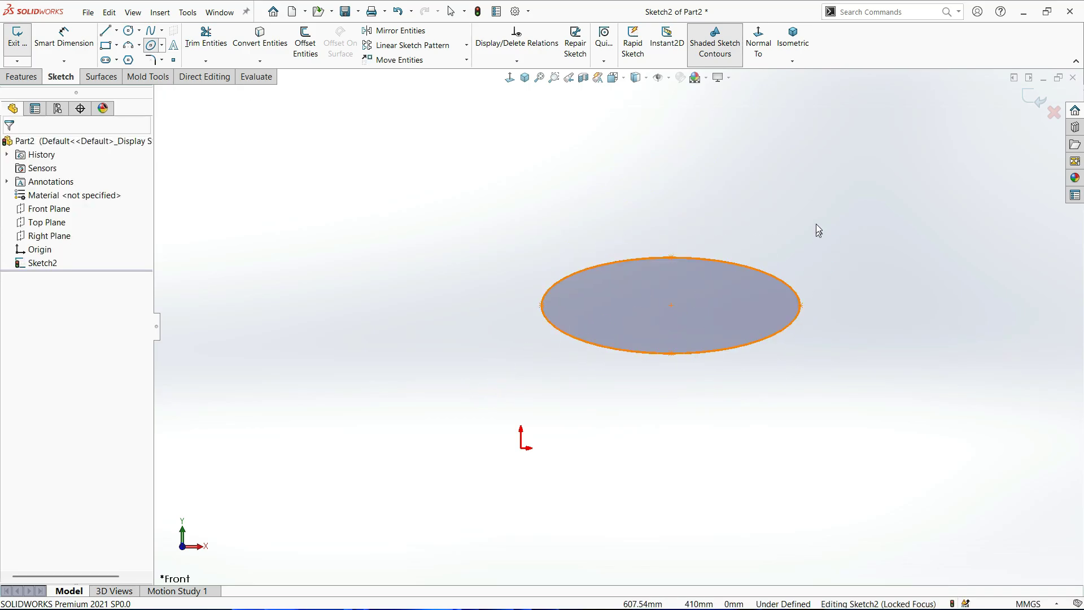
key(Escape)
drag(879, 190, 477, 458)
key(Delete)
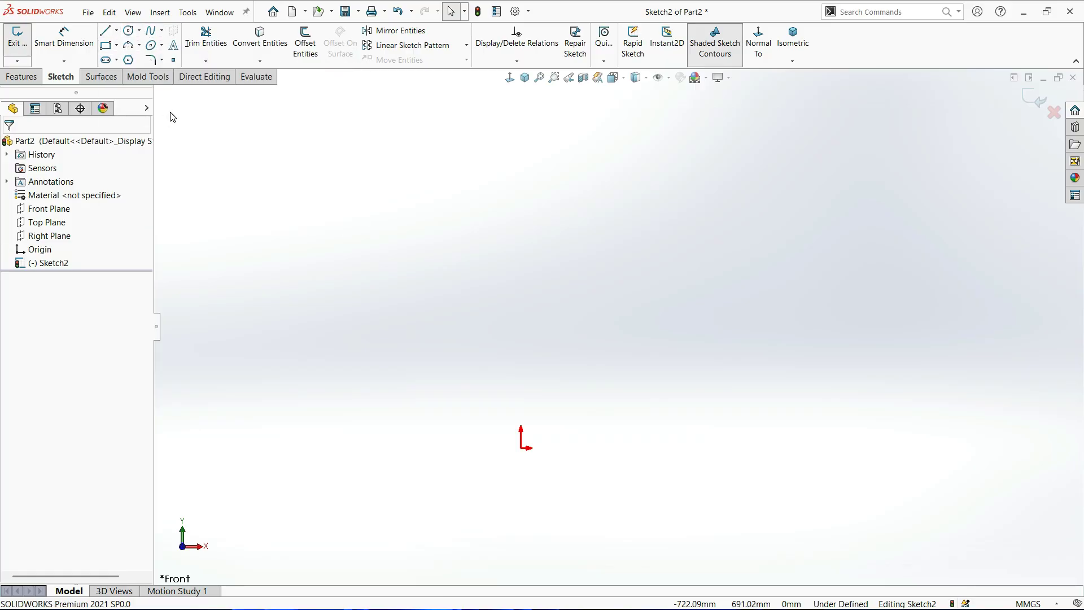
click(163, 60)
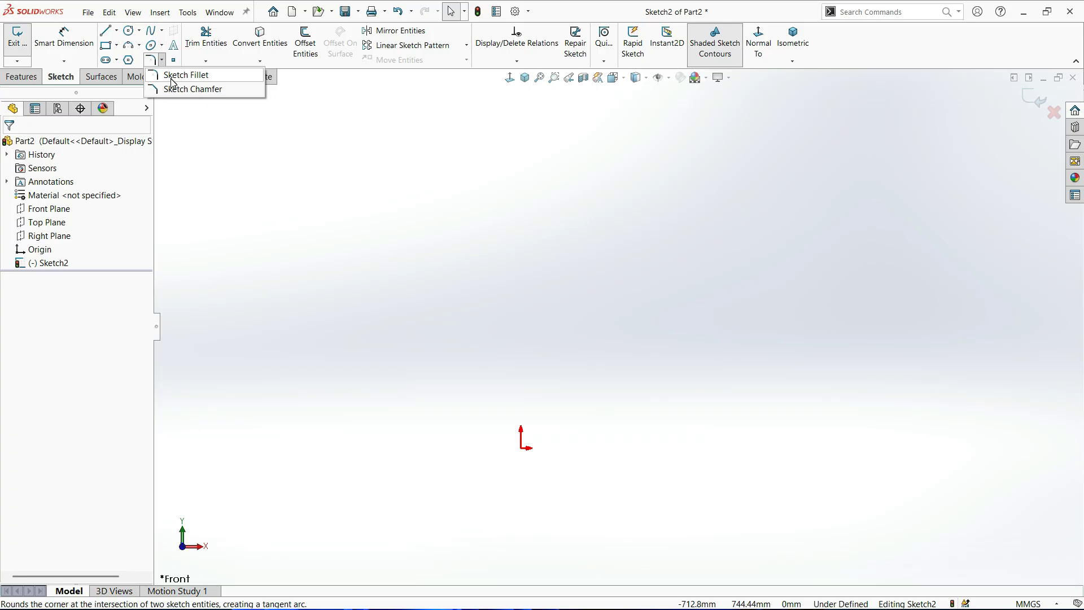
click(213, 109)
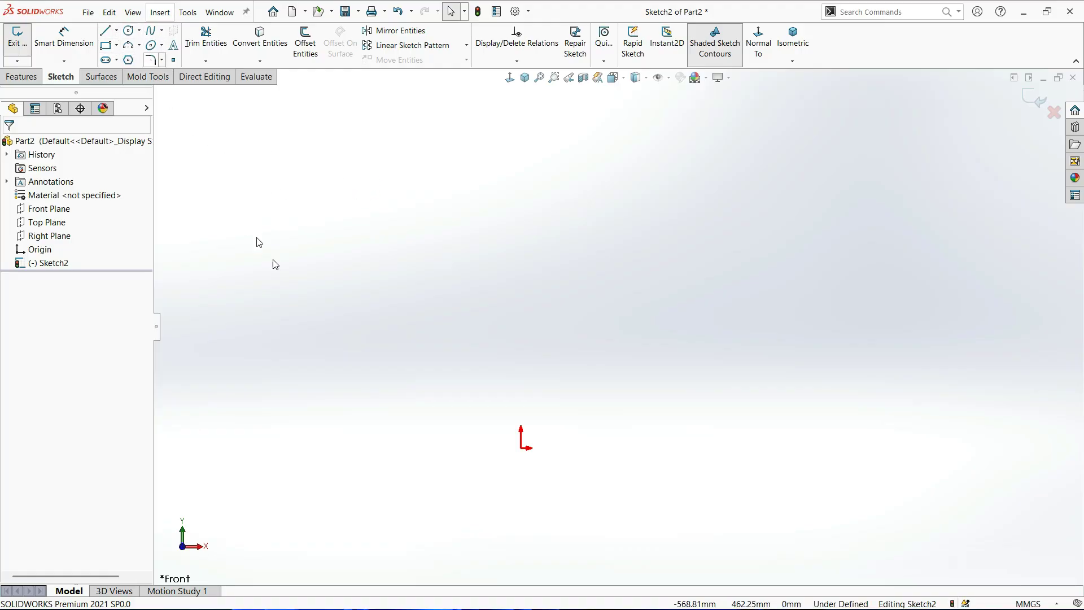
Switch to Chrome, open mechedu3d.com in a new tab, and close the floating Google Meet window.
key(alt+Tab)
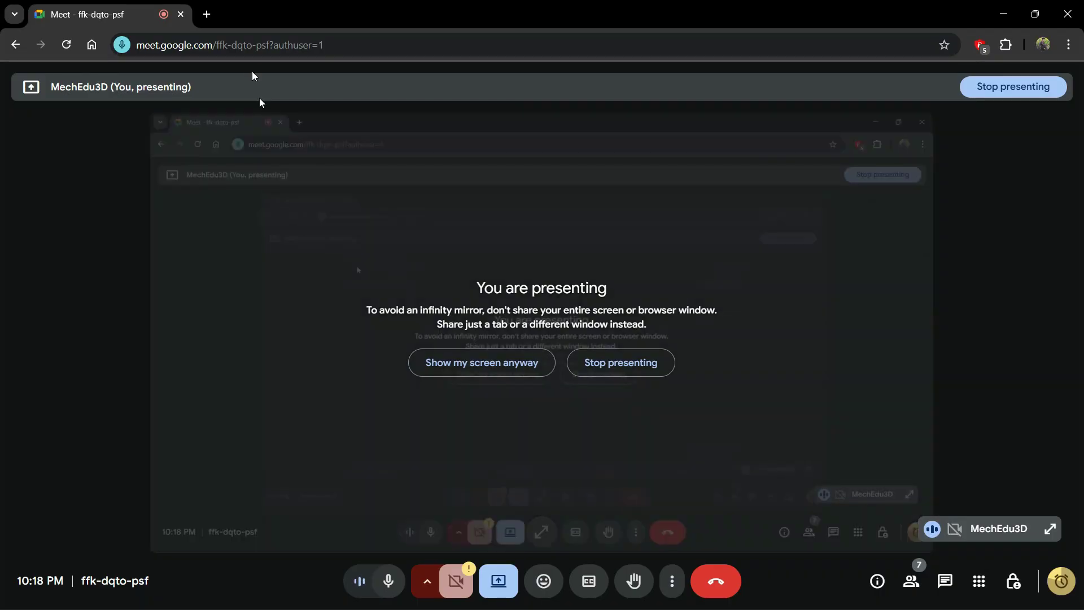
click(208, 15)
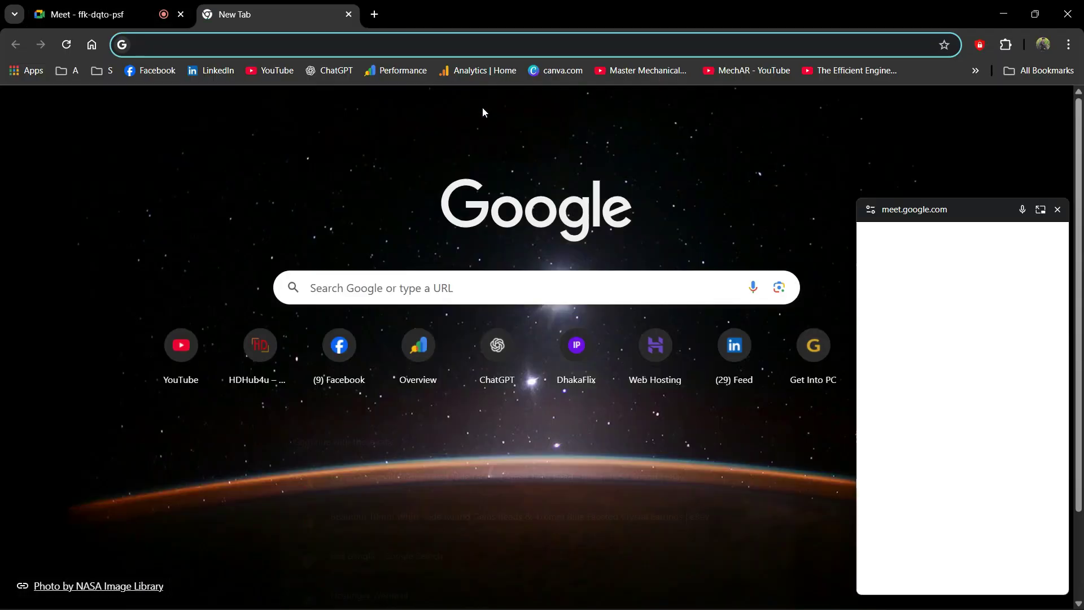
text(mechedu3d.com)
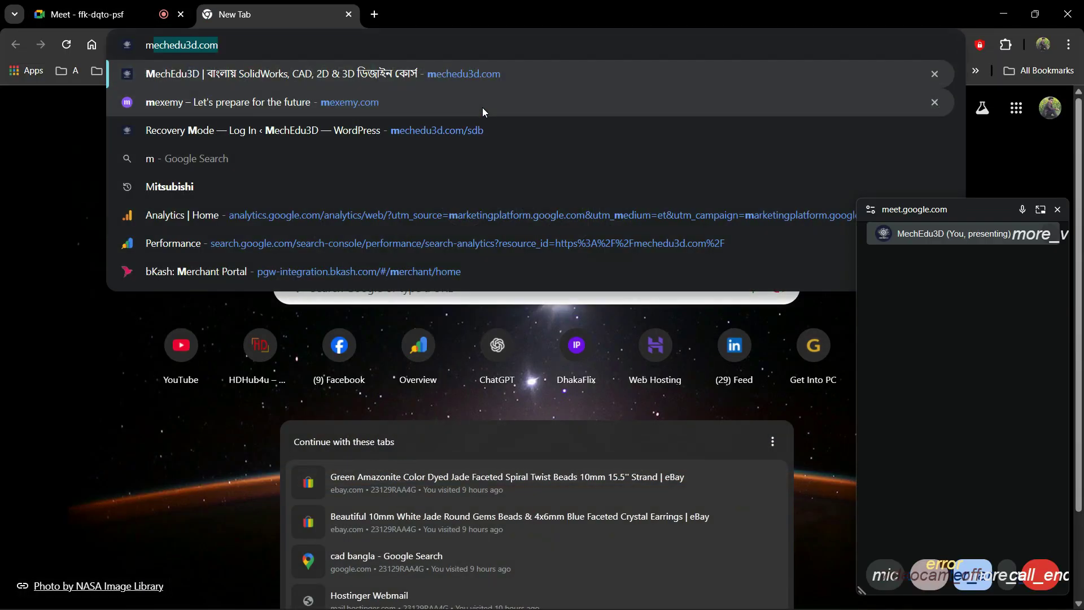
key(Return)
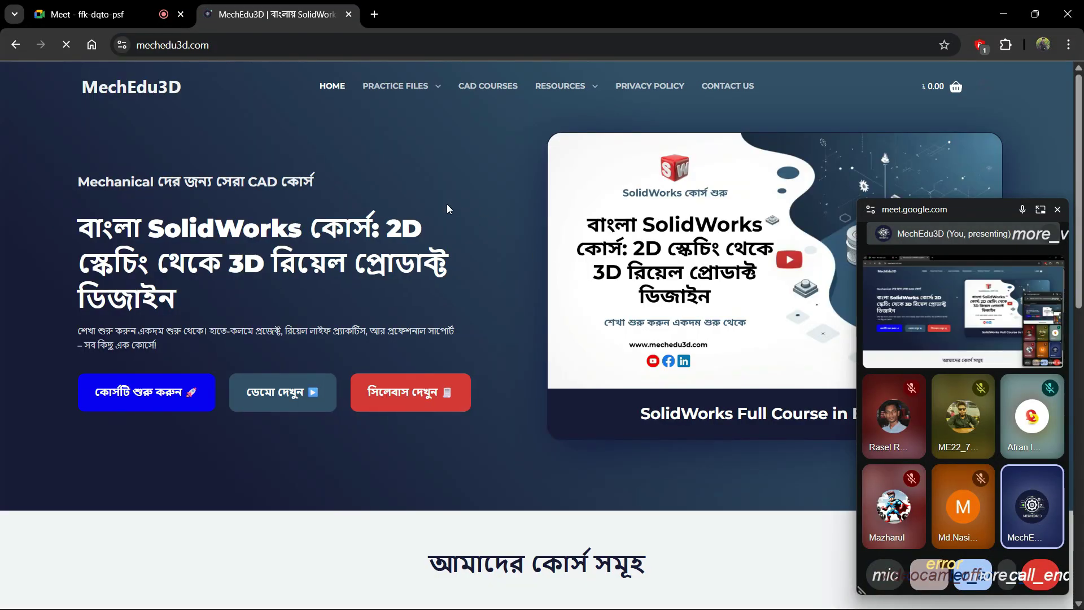
click(1058, 210)
Open the site's 2D Practice Files Free page and look over the exercises.
mouse_move(421, 87)
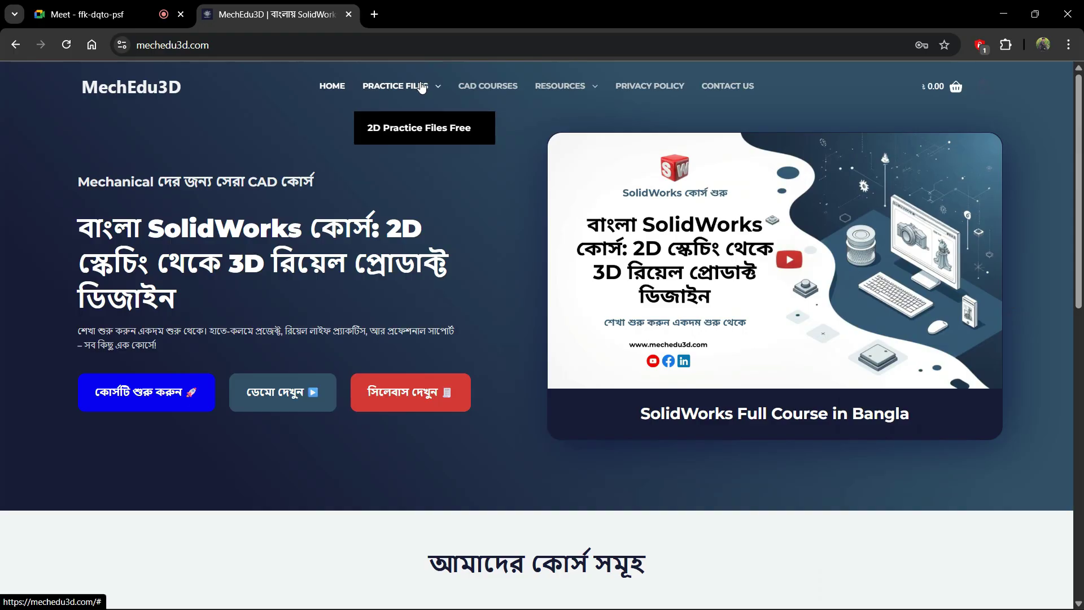
click(418, 129)
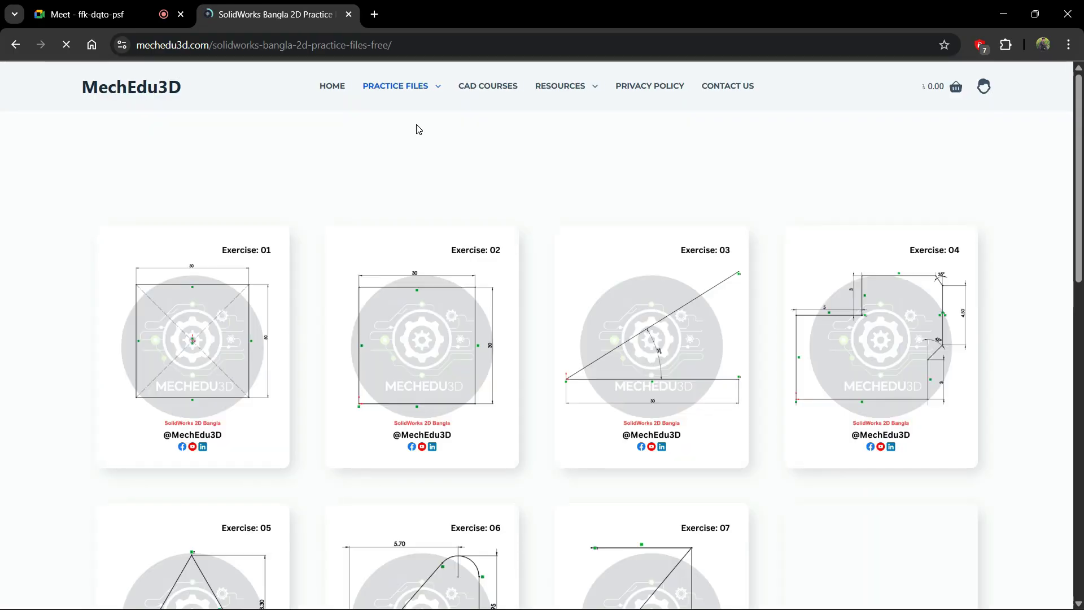
scroll(417, 129, down, 1)
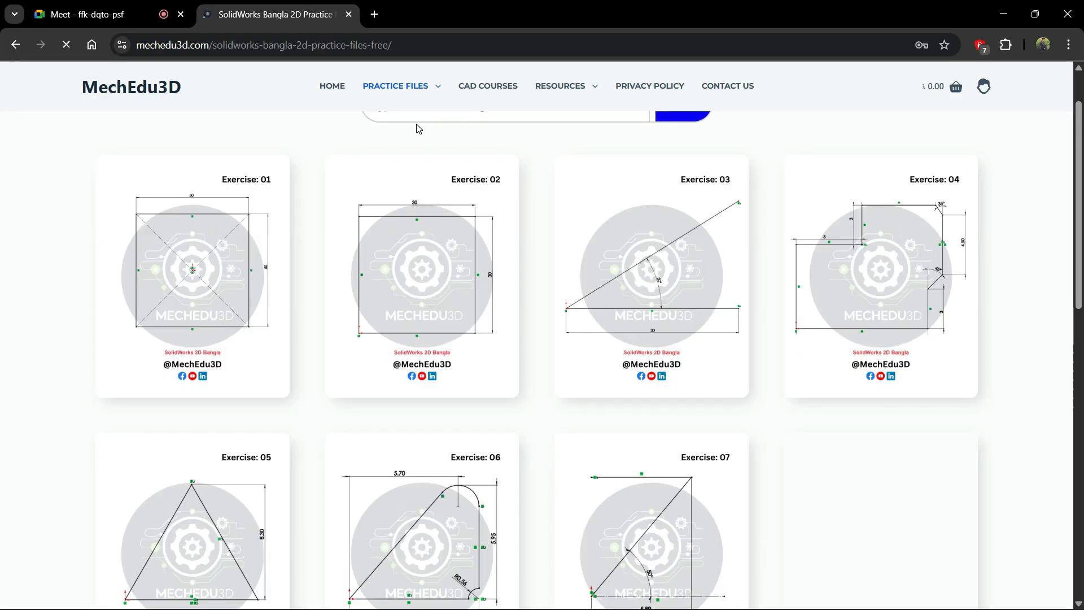
Open the Exercise 01 practice page, look over its drawing, and return to the 2D Practice Files Free page.
click(196, 255)
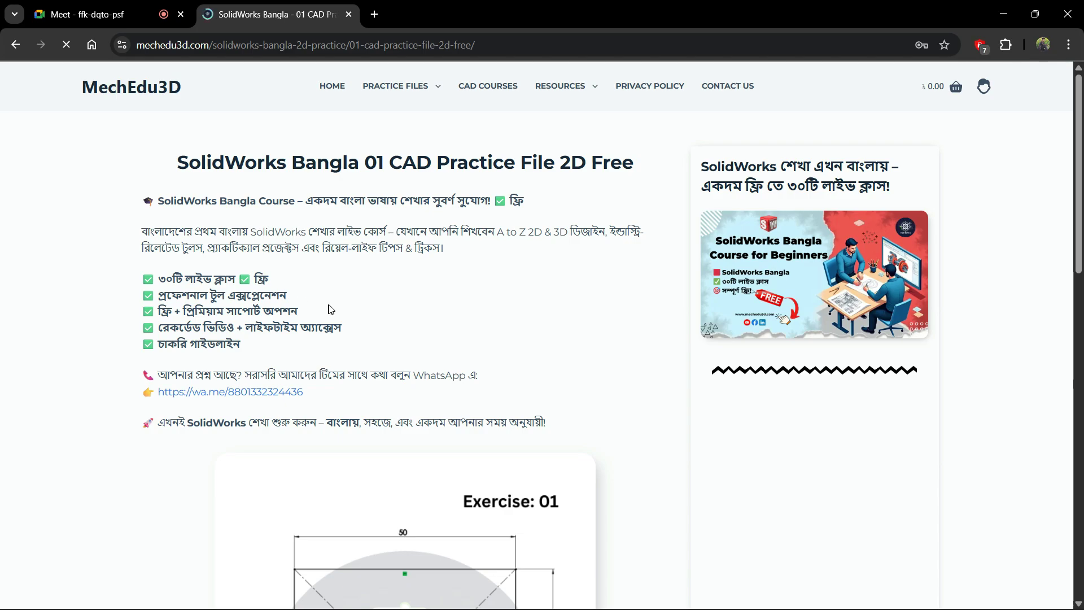
scroll(346, 338, down, 3)
scroll(348, 340, up, 3)
mouse_move(380, 85)
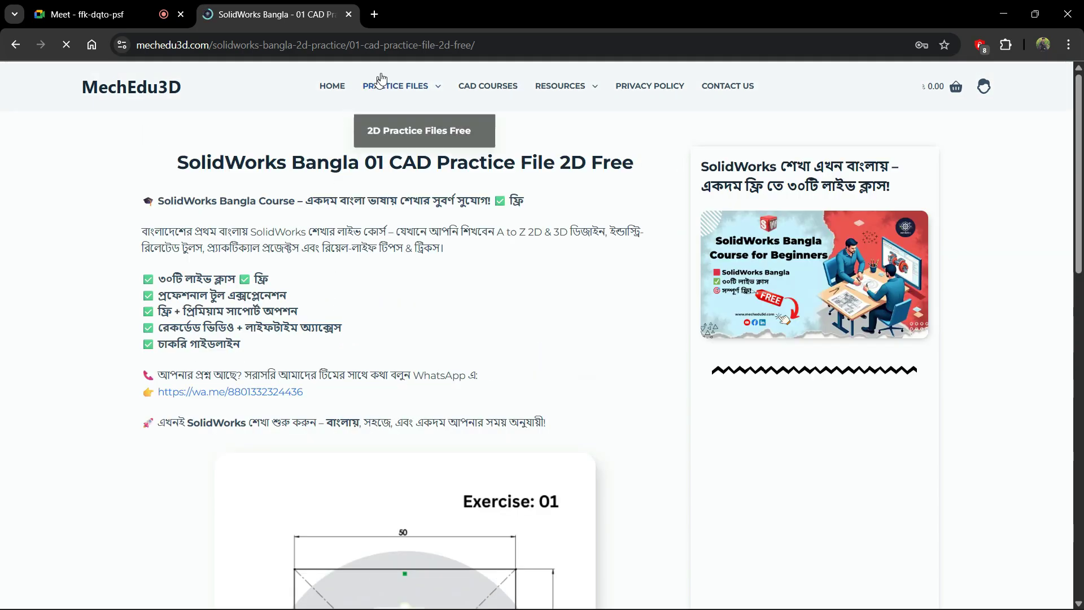
click(403, 140)
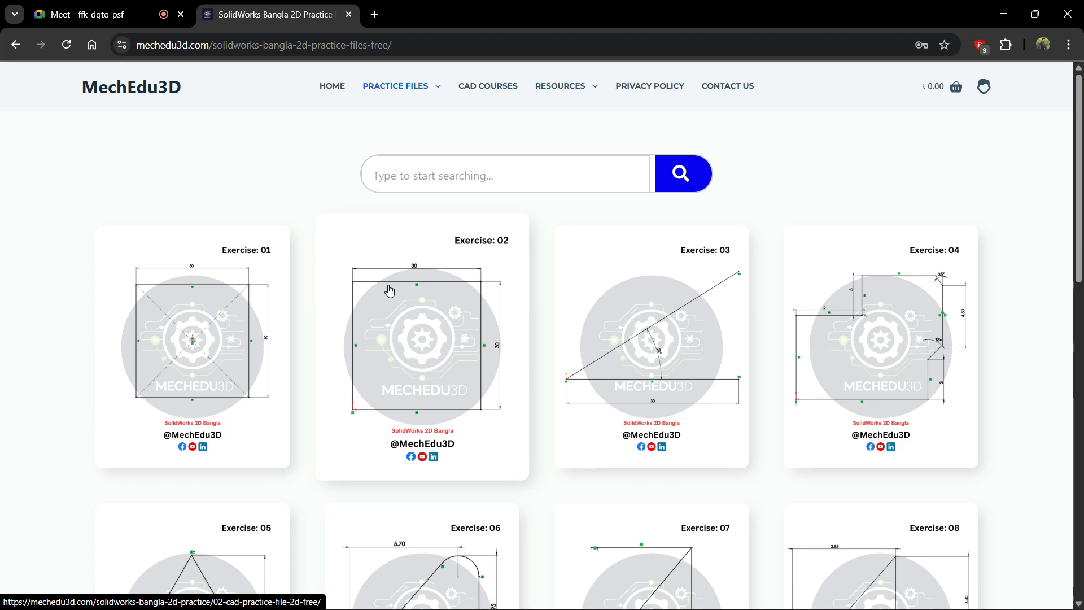
Open the Exercise 01 practice page again and examine its square drawing and dimensions.
click(208, 350)
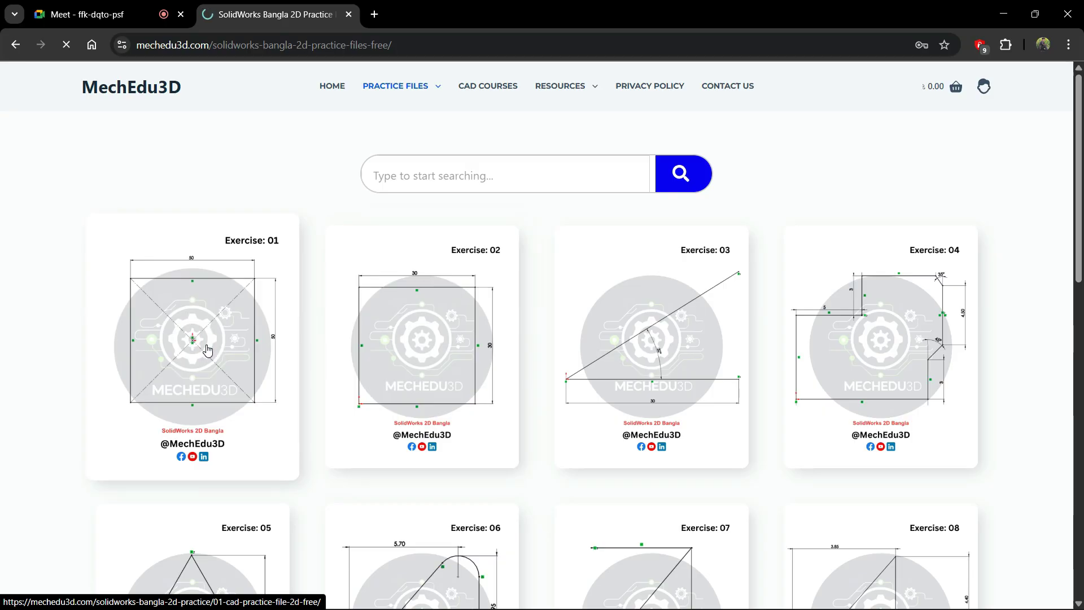
scroll(421, 322, down, 5)
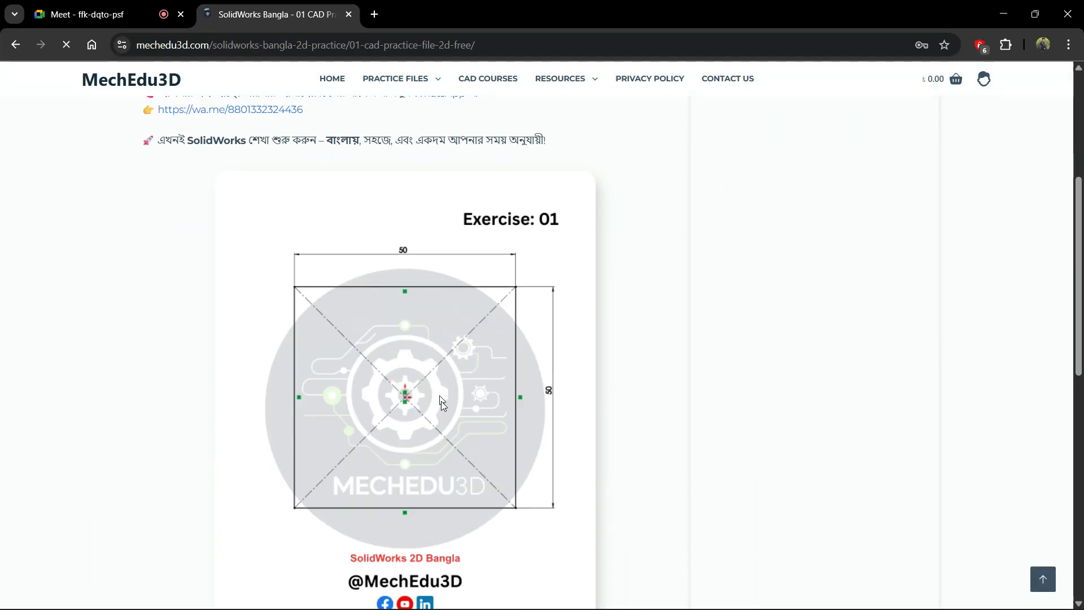
scroll(443, 330, down, 3)
scroll(442, 314, up, 3)
scroll(408, 344, down, 1)
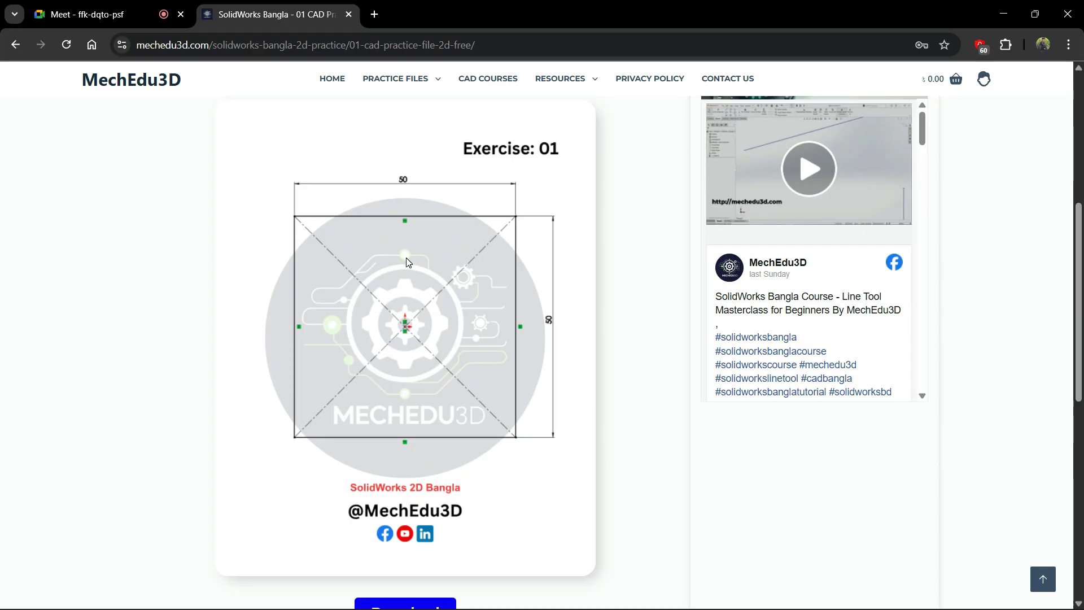
Switch to SOLIDWORKS and sketch a Corner Rectangle about 39 by 31 mm, left of the origin with its lower edge level with it.
key(alt+Tab)
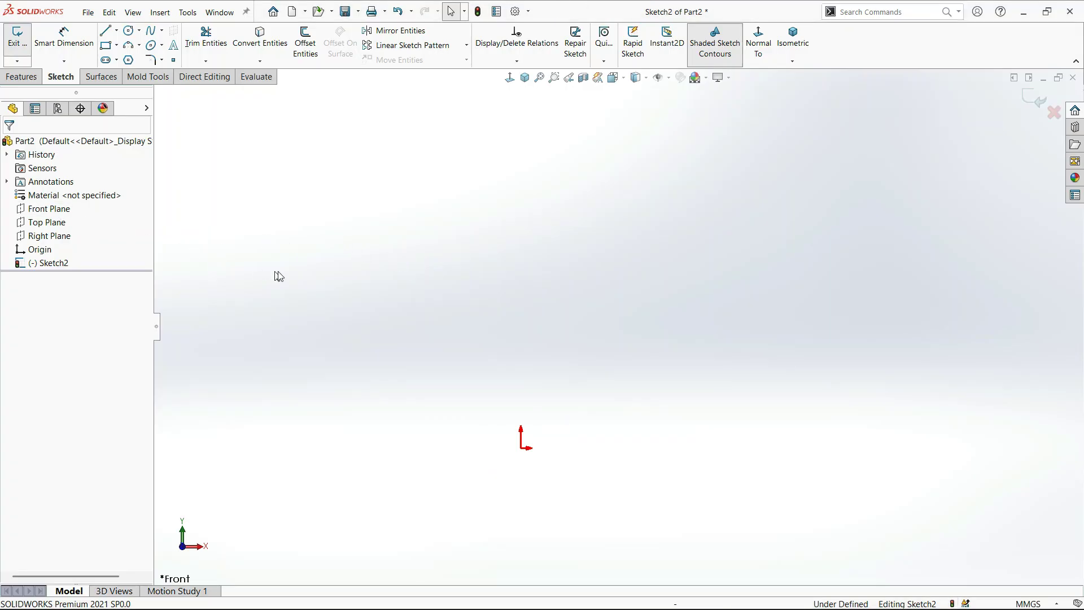
click(408, 389)
scroll(514, 463, down, 3)
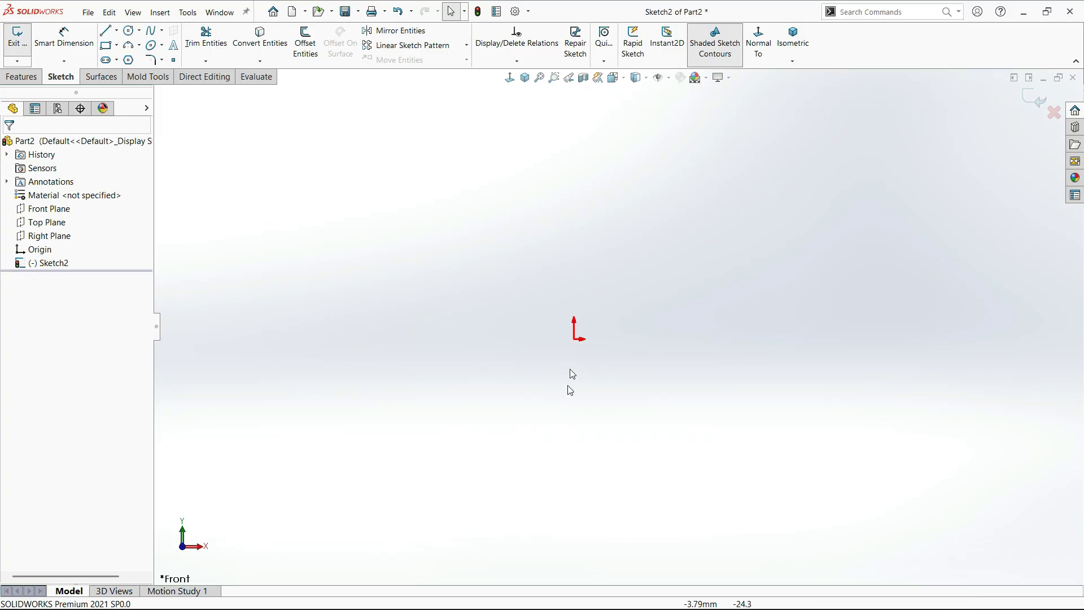
click(108, 47)
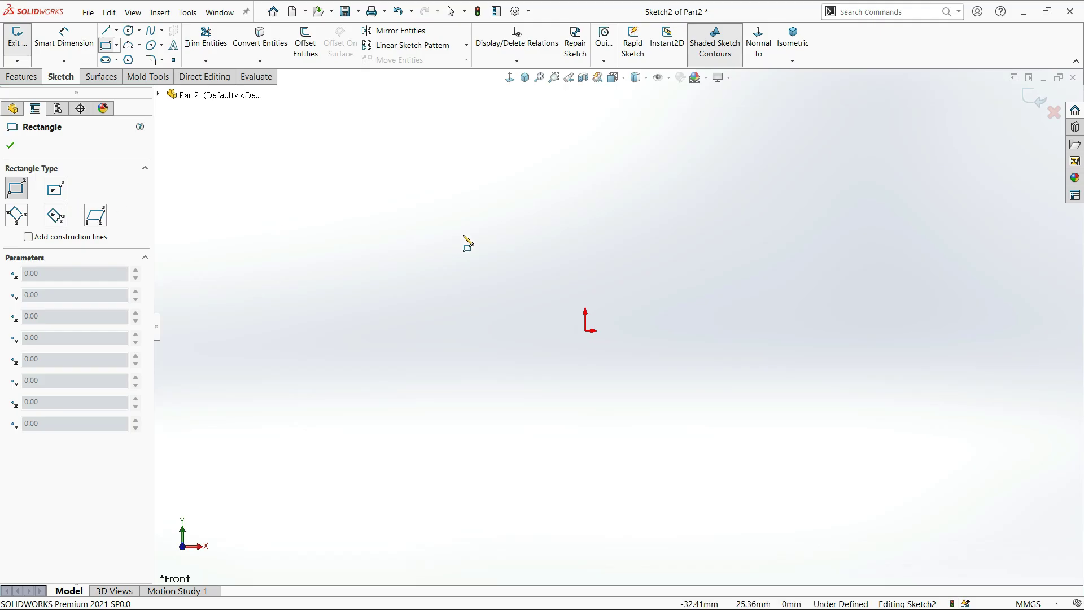
key(alt+Tab)
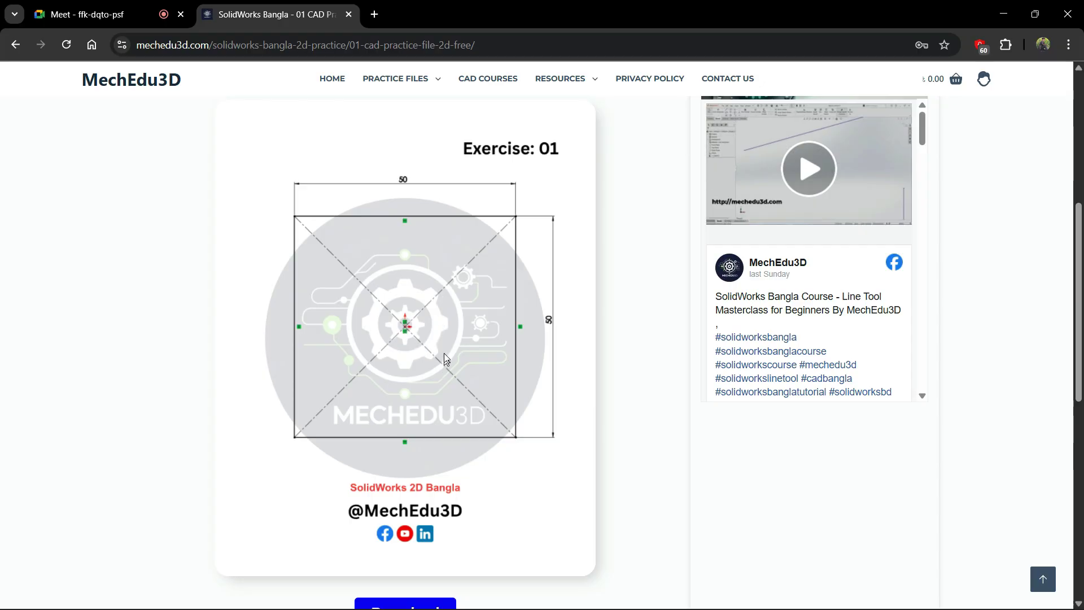
key(alt+Tab)
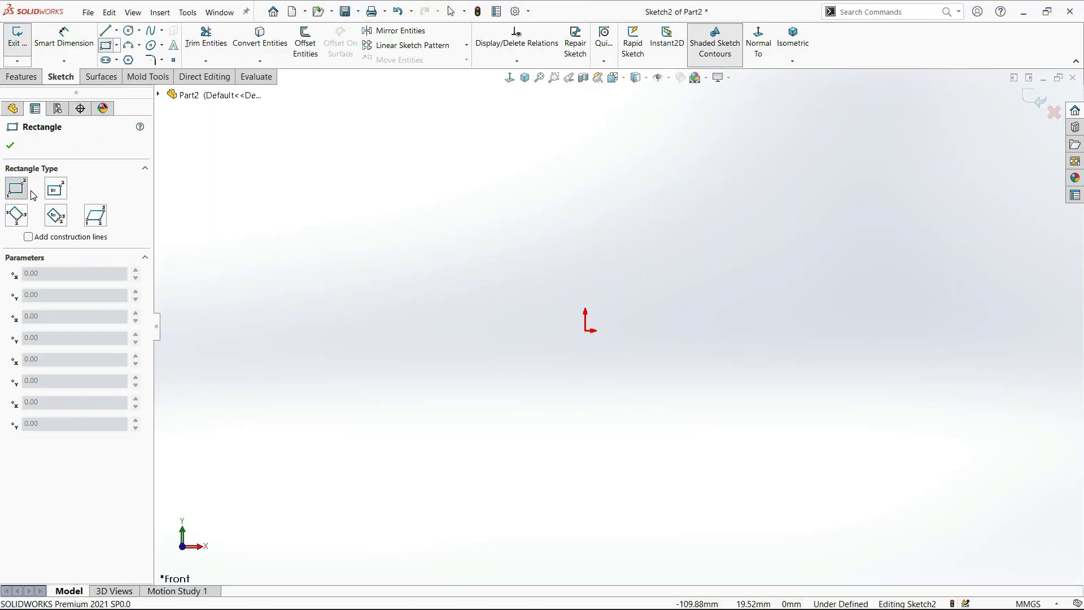
click(347, 212)
click(496, 331)
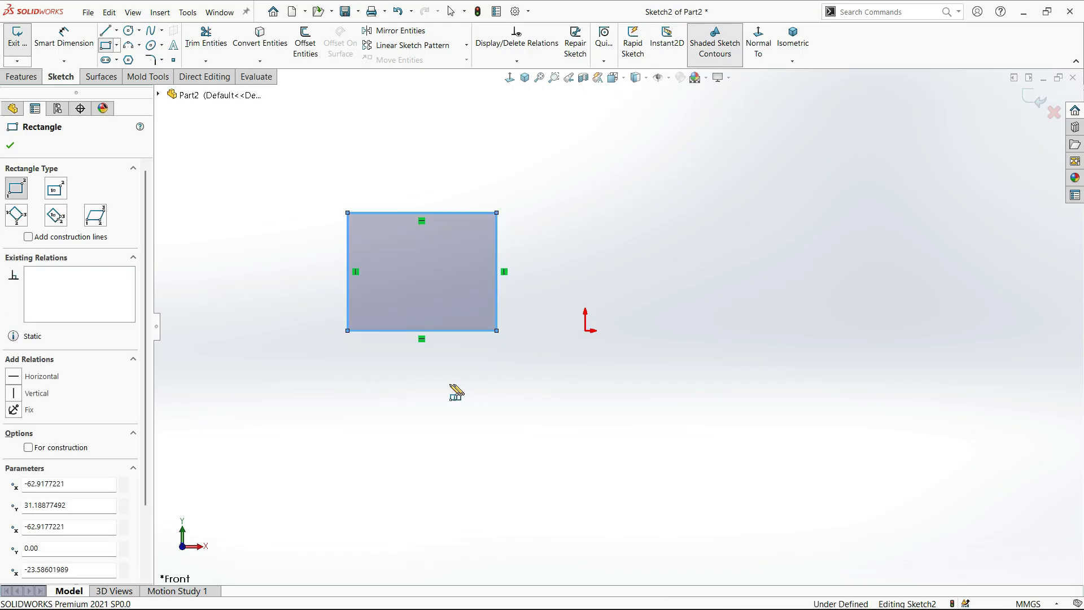
key(Escape)
Sketch a Center Rectangle from corners to the right of the origin, and delete both rectangles.
click(106, 45)
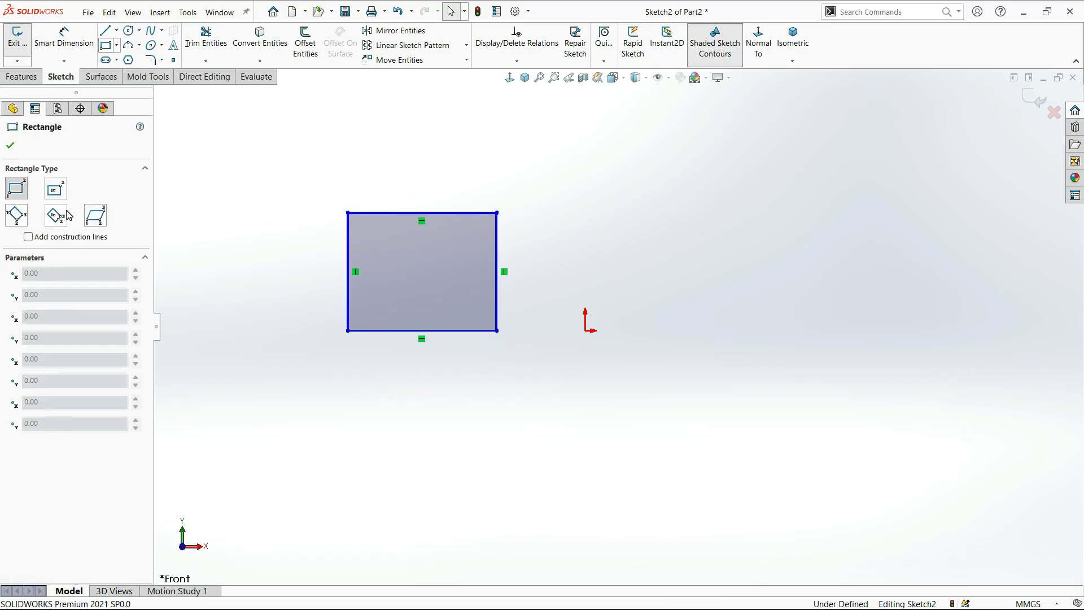
click(55, 189)
click(706, 294)
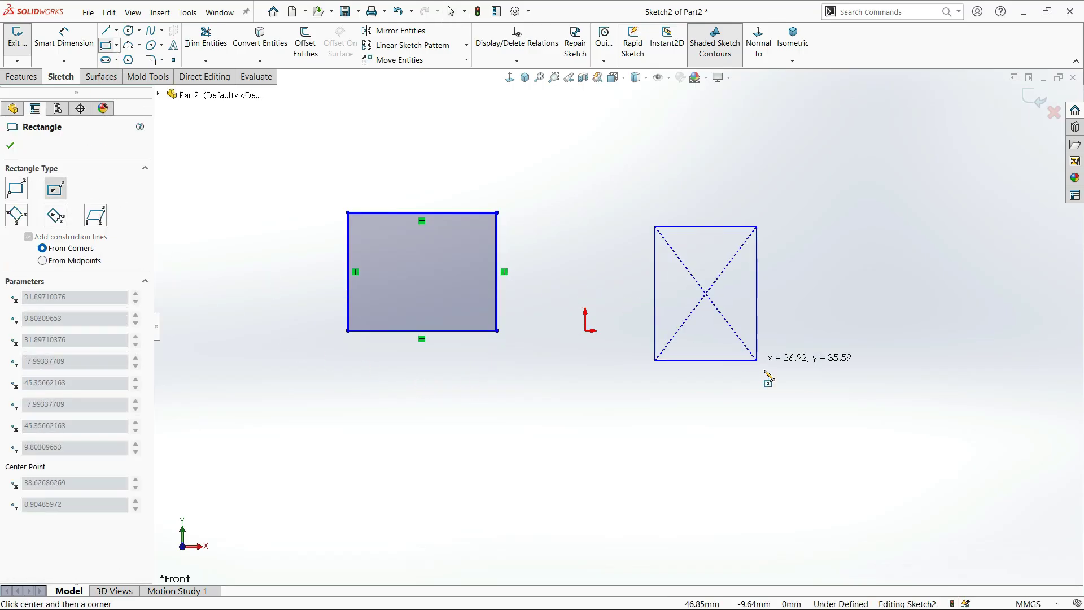
click(816, 367)
key(Escape)
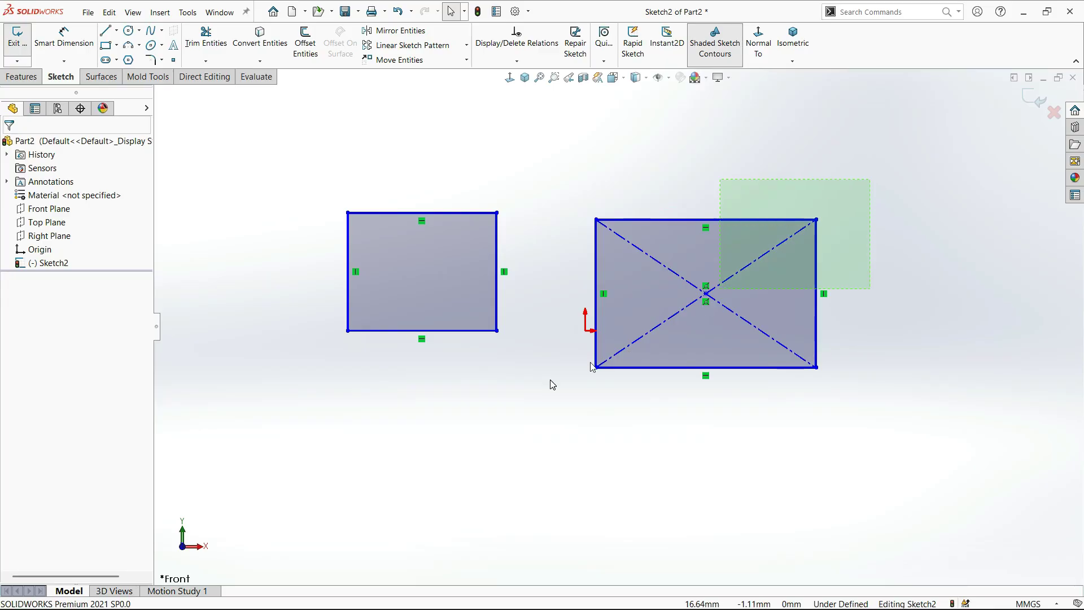
drag(552, 384, 229, 466)
key(Delete)
Check the Exercise 01 drawing in Chrome, and in SOLIDWORKS sketch a Center Rectangle about 73 by 67 mm centred on the origin.
key(alt+Tab)
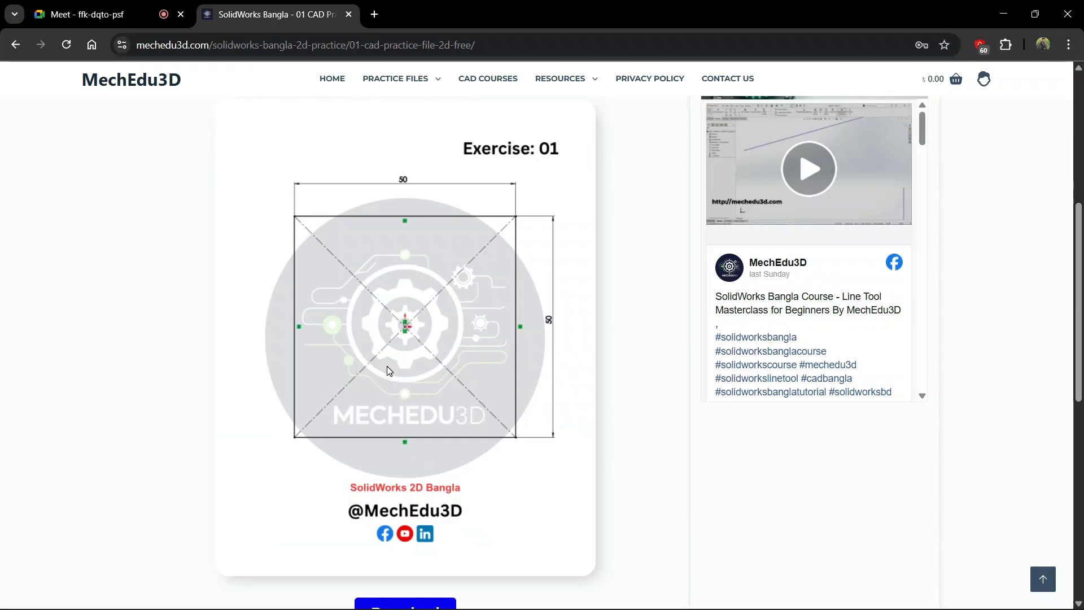
key(alt+Tab)
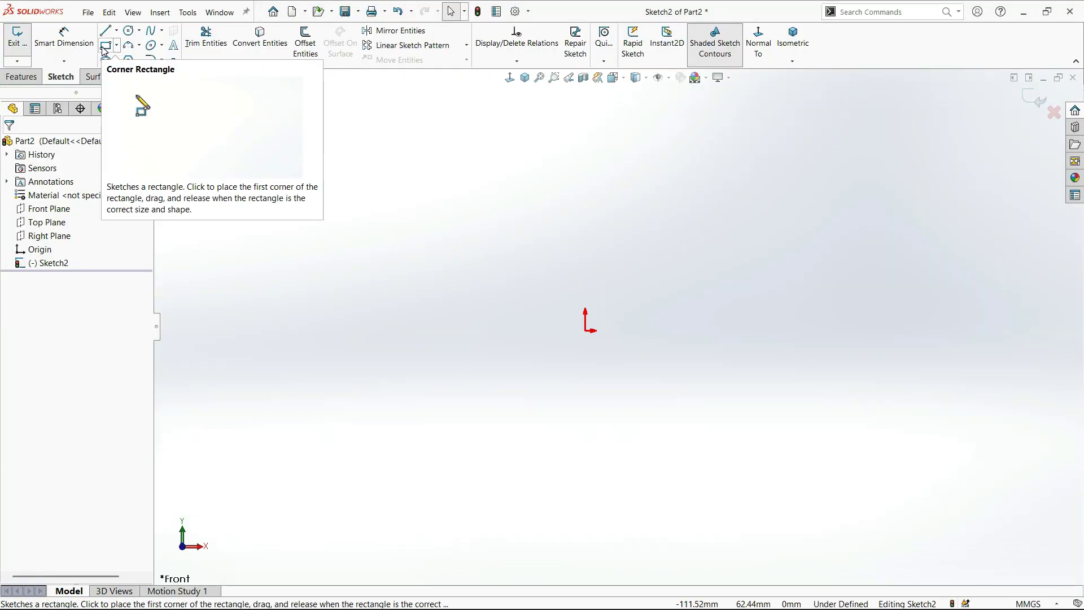
click(105, 48)
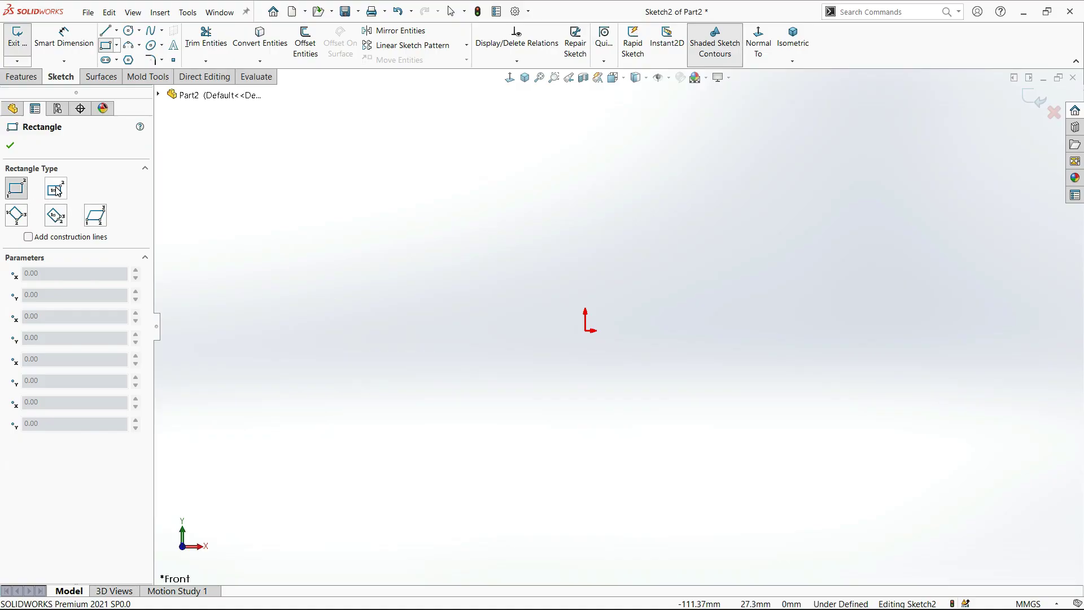
click(57, 190)
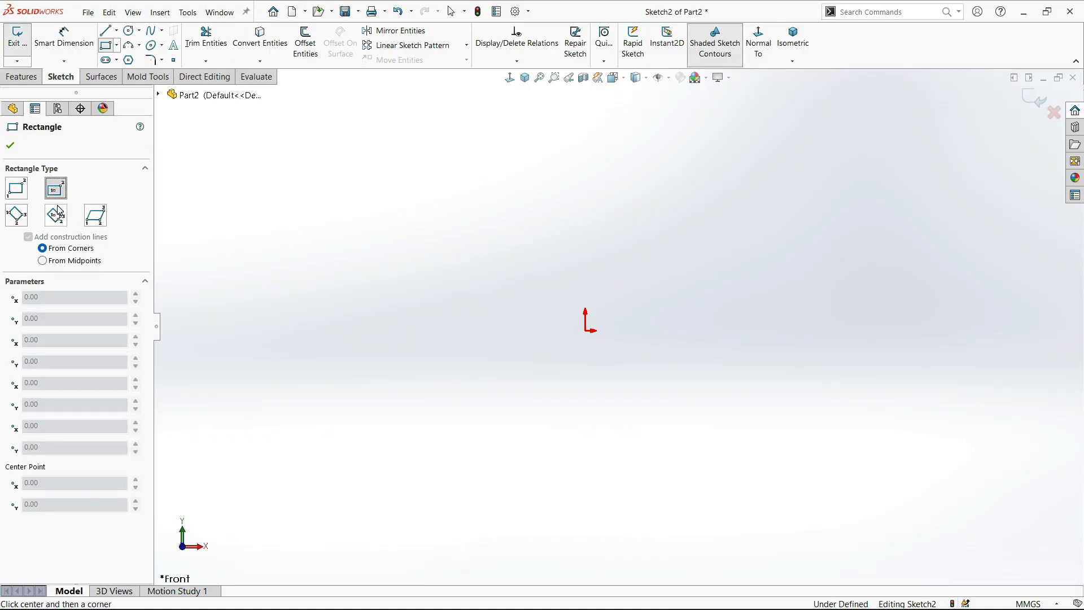
click(585, 330)
click(723, 457)
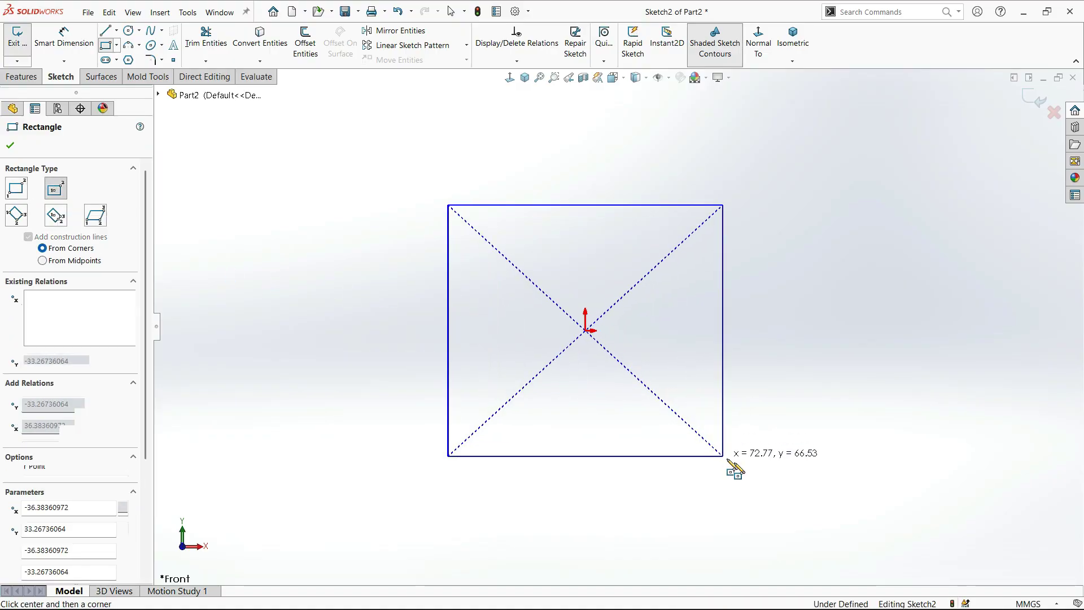
key(Escape)
Switch to Chrome and download the Exercise 01 drawing to Downloads as "SolidWorks 2D Drawing Practice 01 SolidWorks Bangla (2).webp".
key(alt+Tab)
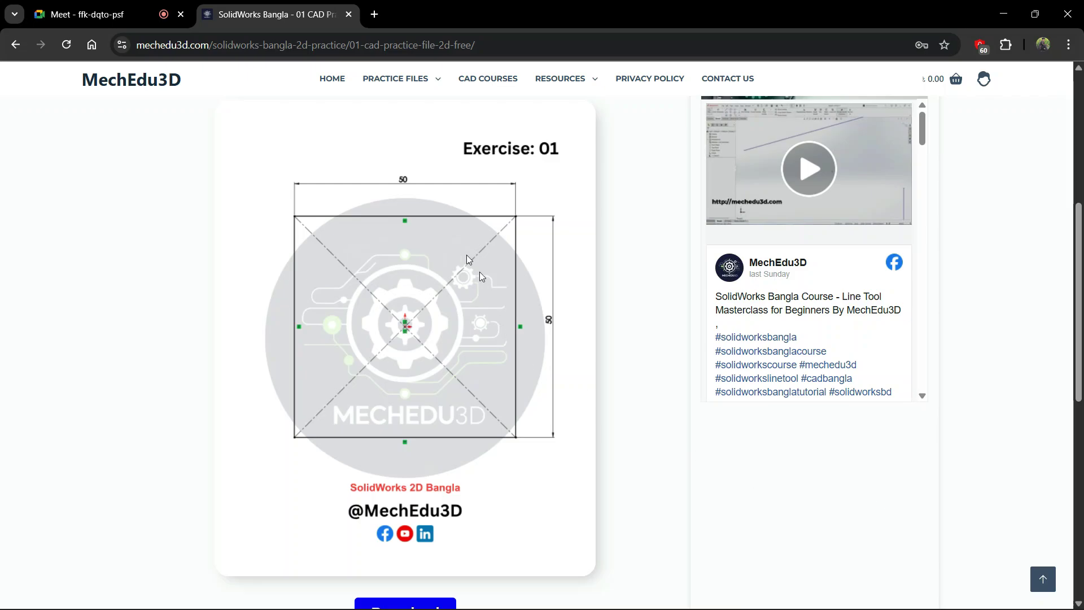
scroll(574, 310, down, 2)
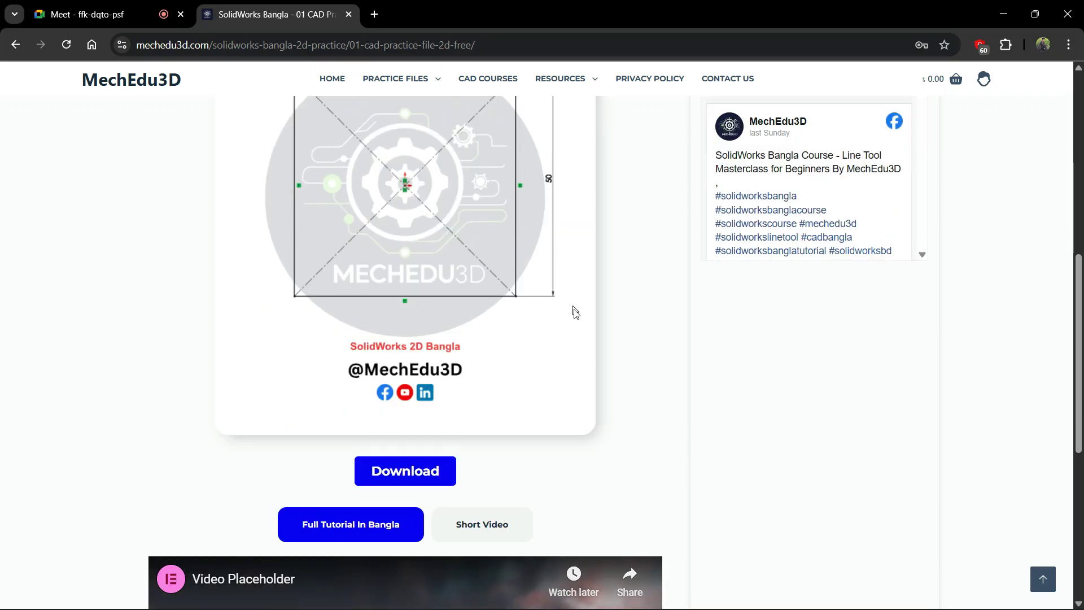
click(393, 476)
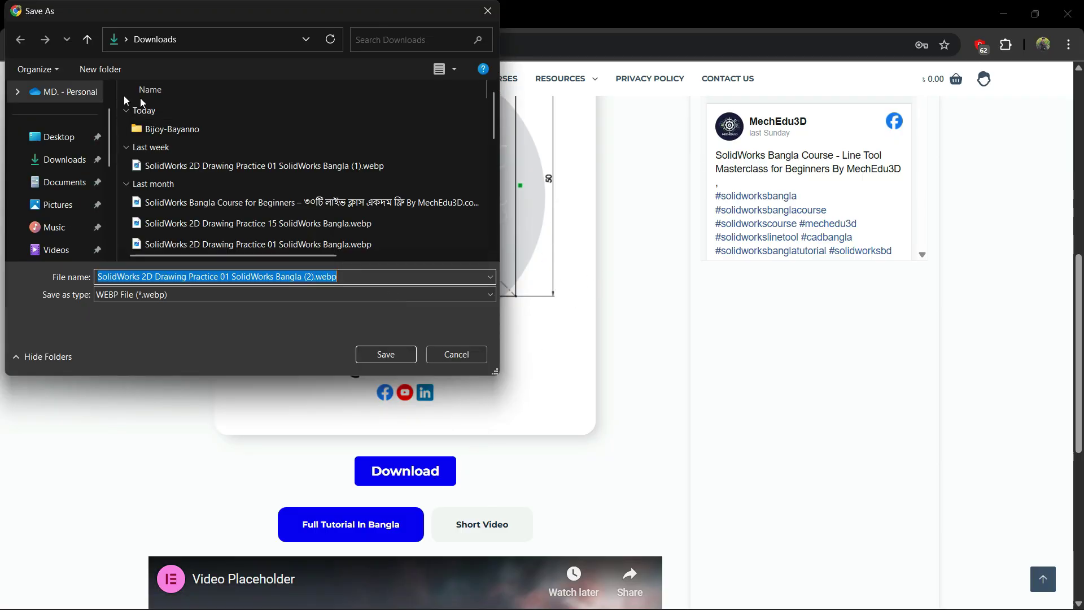
click(386, 354)
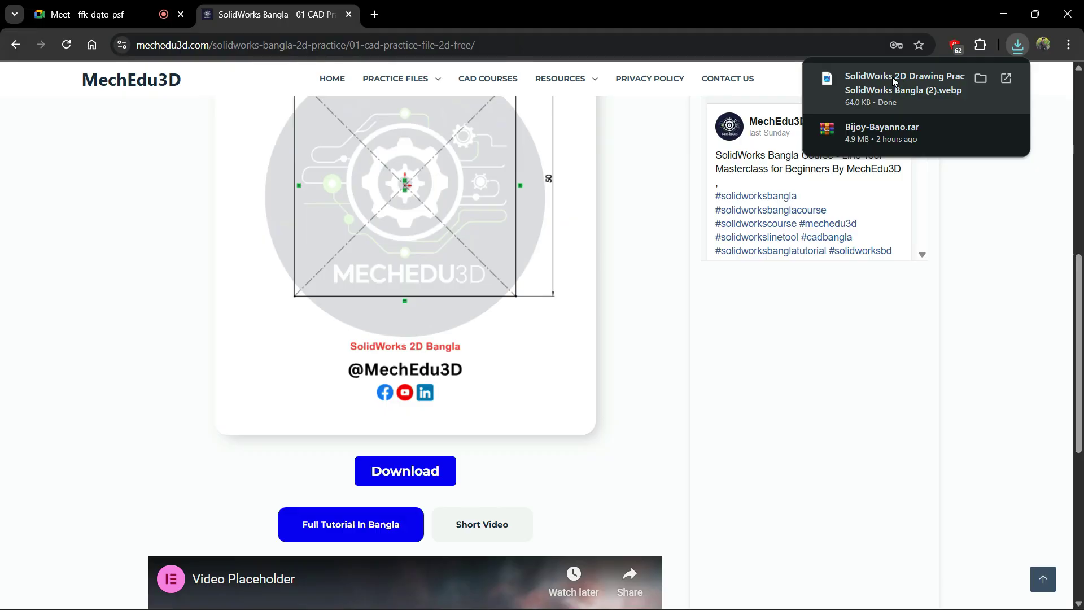
Open the downloaded Exercise 01 image, look it over, and close it and minimize Chrome to return to SOLIDWORKS.
click(895, 82)
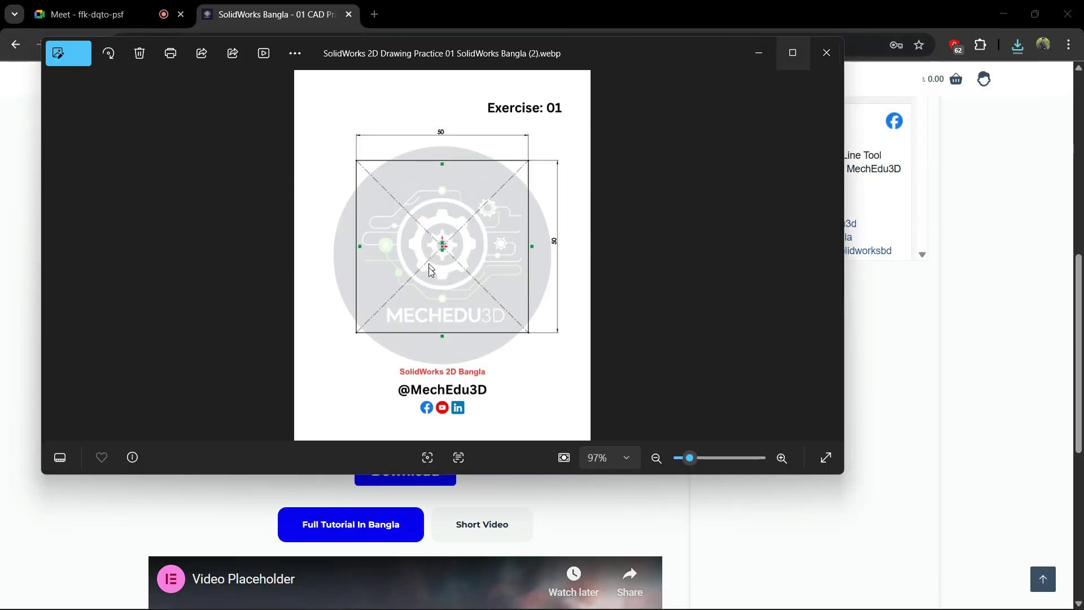
scroll(437, 280, up, 5)
drag(479, 202, 493, 308)
scroll(493, 307, down, 3)
scroll(492, 307, down, 2)
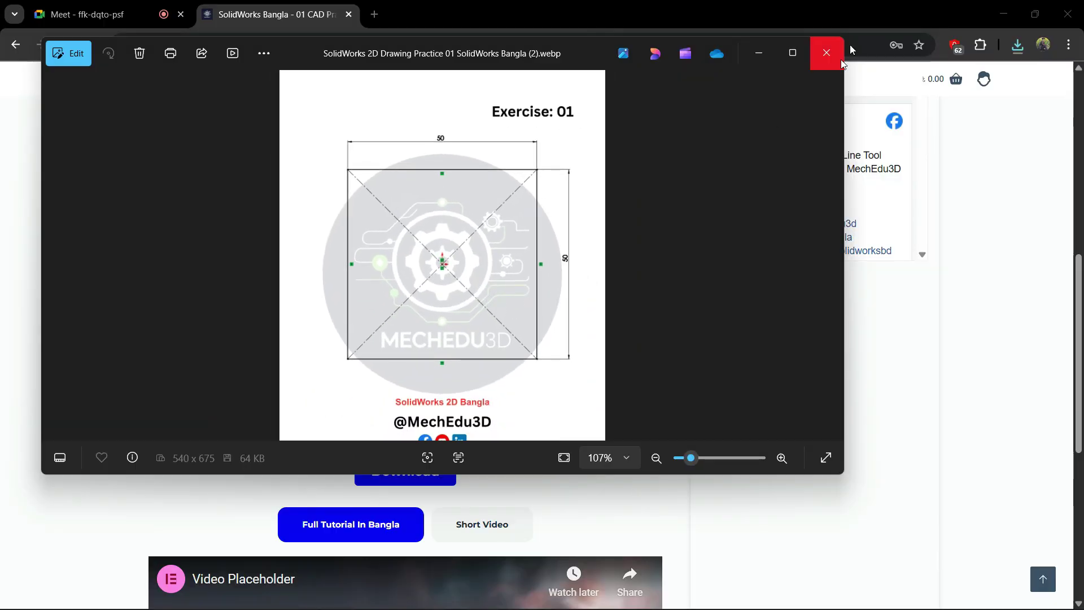
click(826, 53)
click(1006, 12)
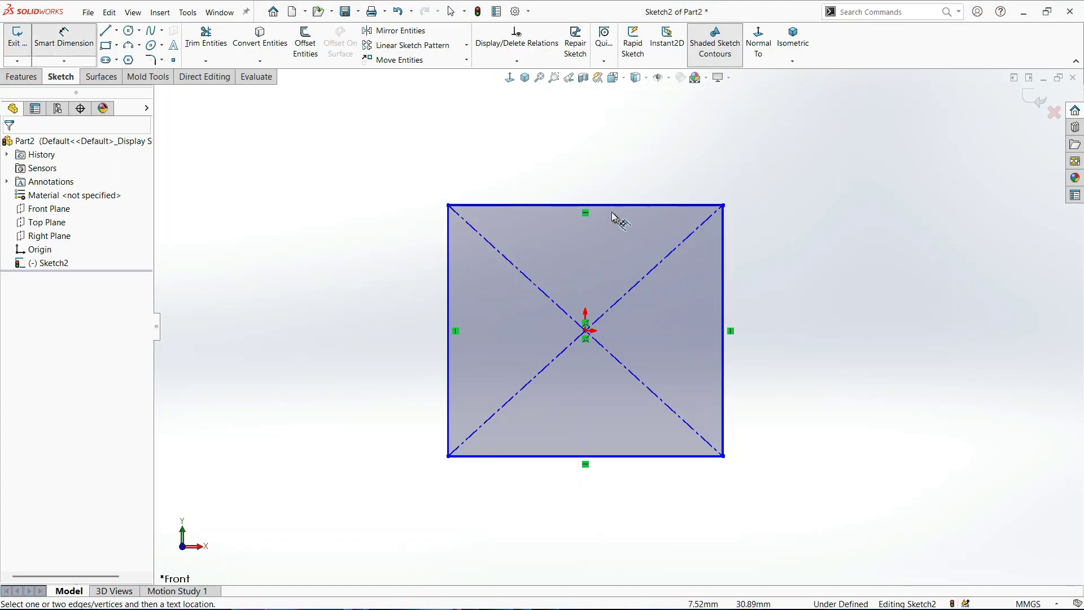
Dimension the rectangle's upper edge with Smart Dimension and set the width to 50 mm.
click(74, 48)
click(74, 49)
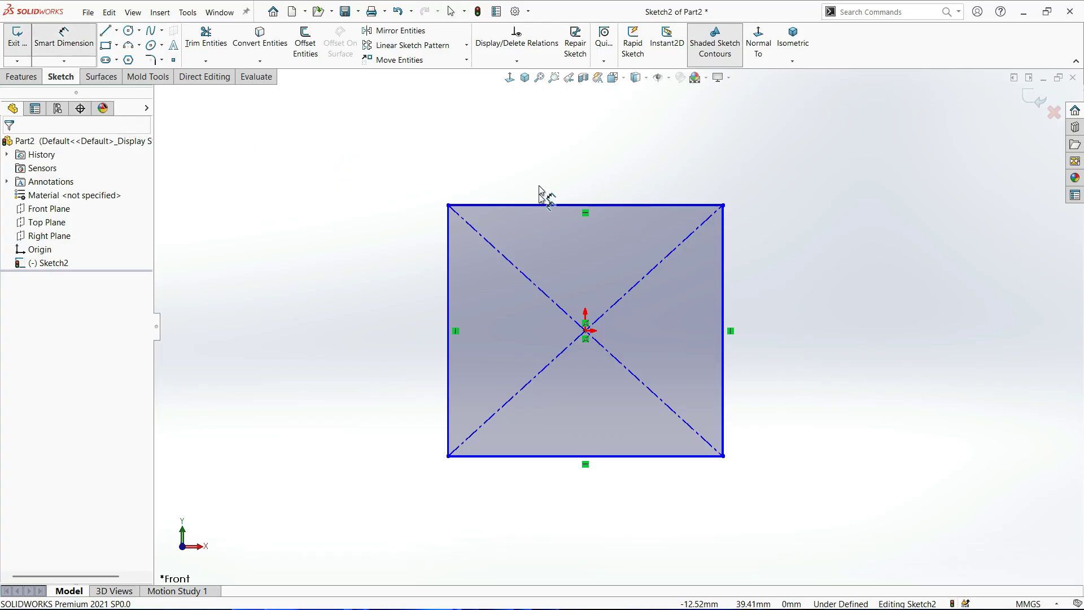
click(544, 205)
click(545, 168)
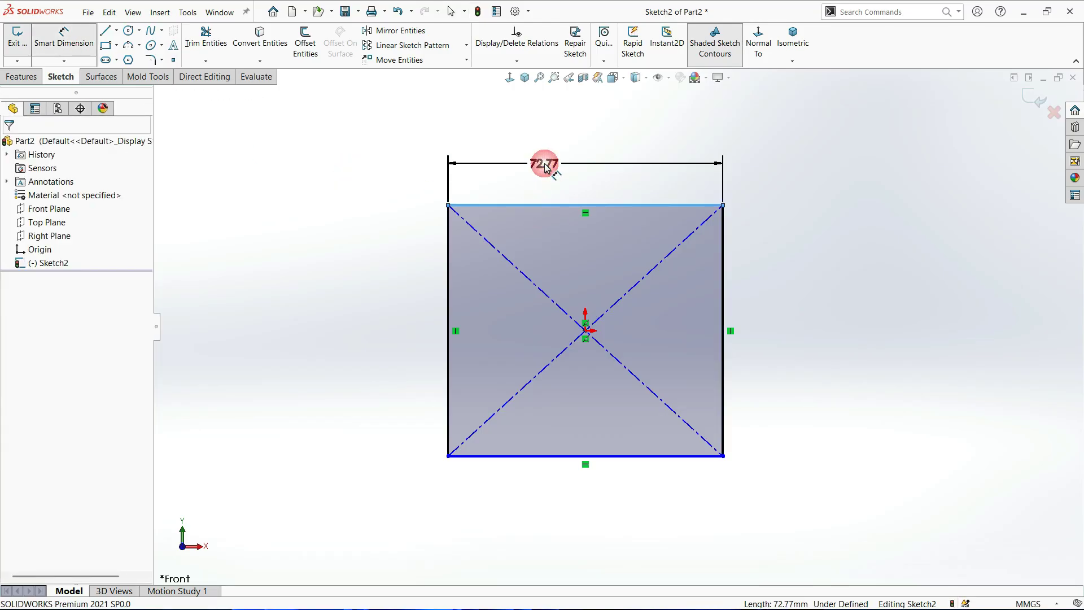
text(50)
key(Return)
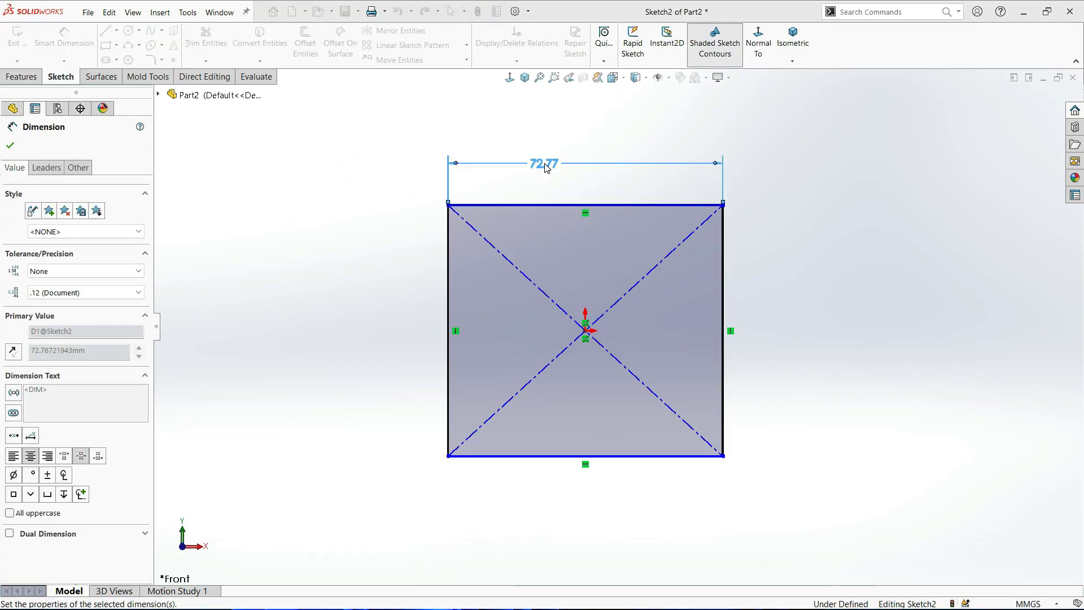
click(733, 296)
key(Escape)
scroll(733, 296, down, 2)
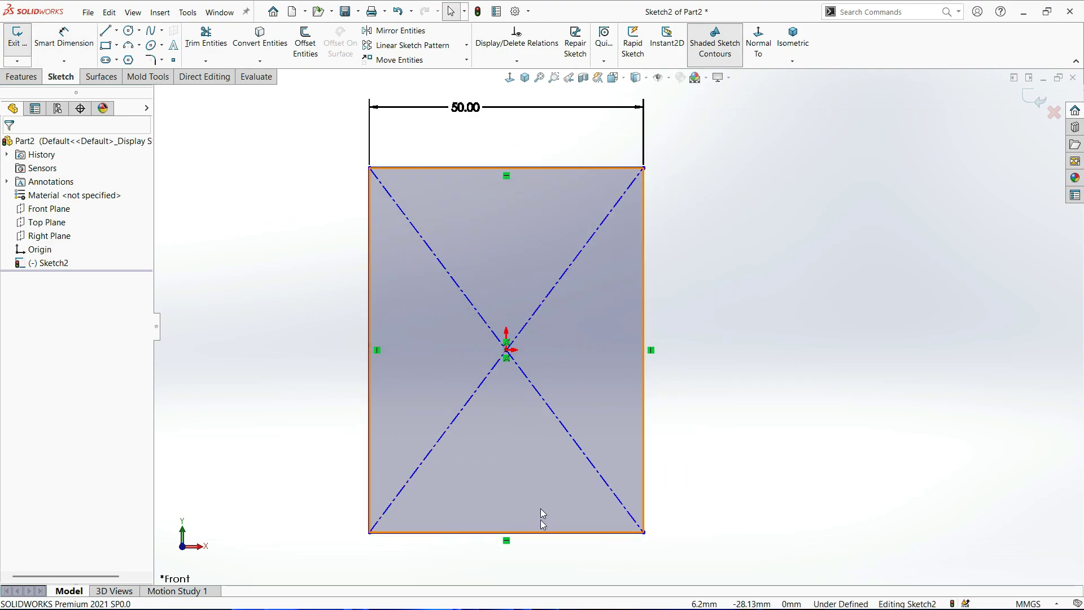
Check the height on the Exercise 01 drawing in Chrome, and in SOLIDWORKS dimension the rectangle's right edge to 50 mm.
key(alt+Tab)
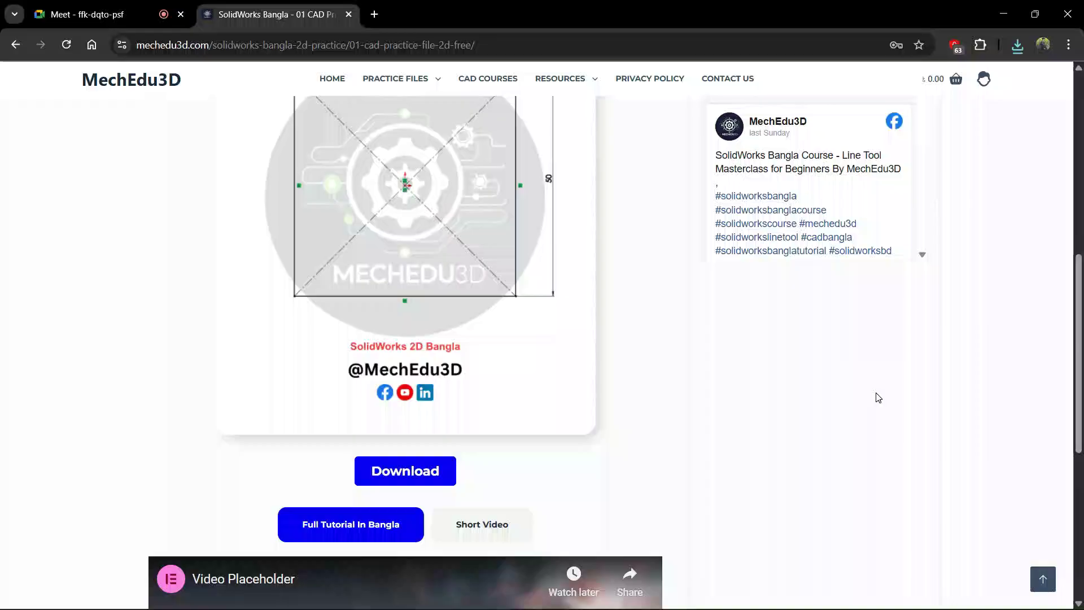
scroll(584, 293, up, 3)
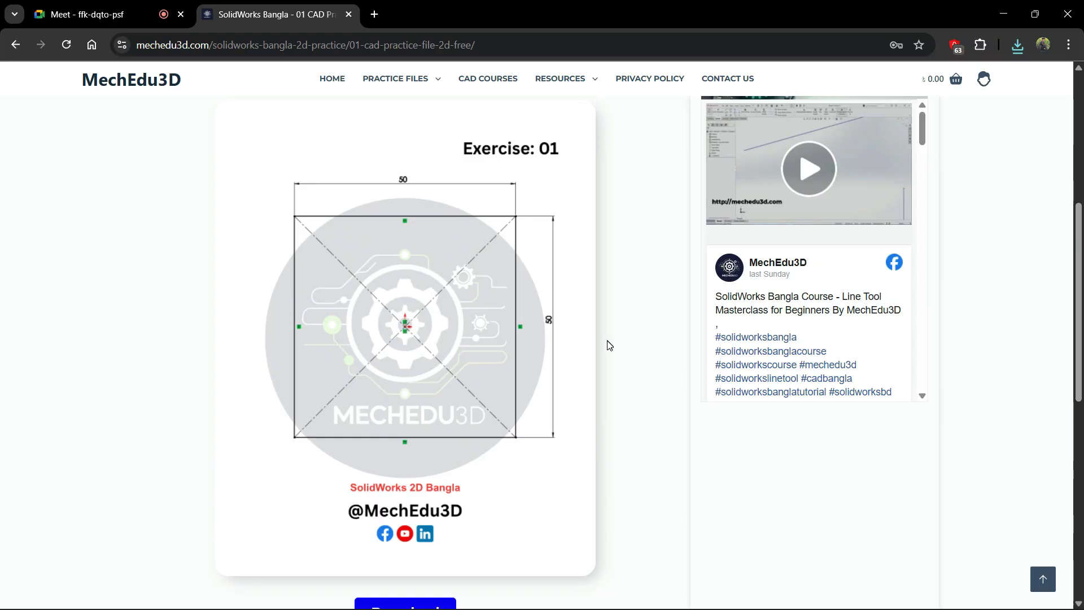
key(alt+Tab)
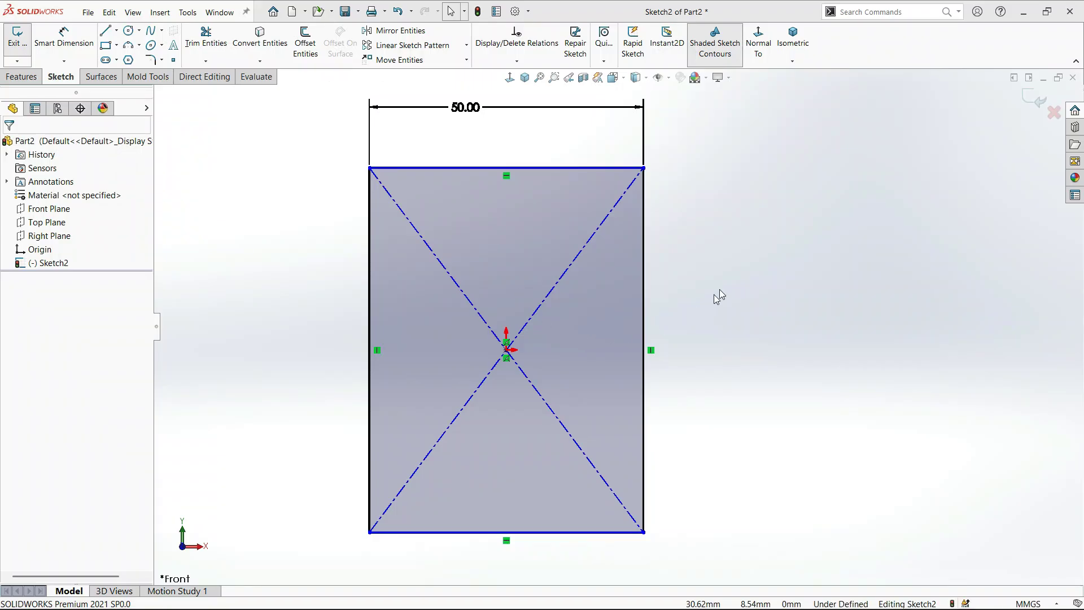
click(68, 45)
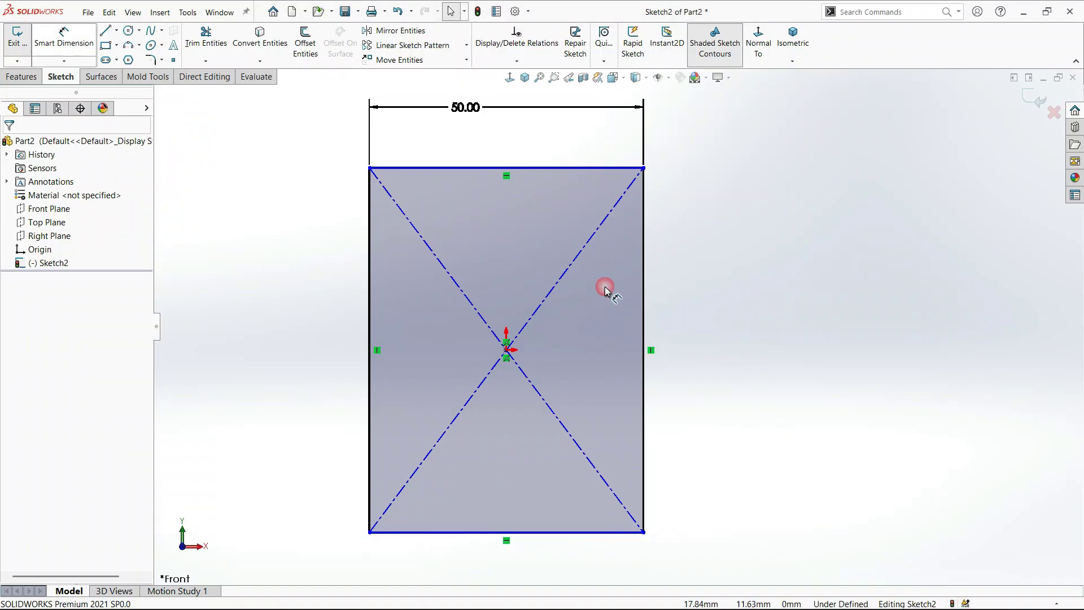
click(645, 295)
click(714, 322)
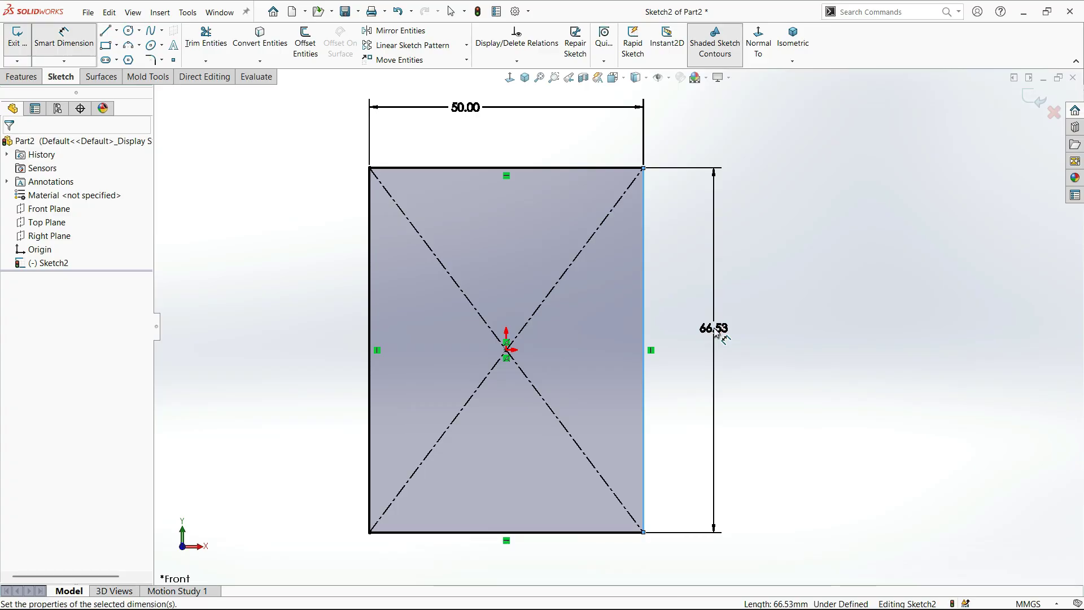
text(50)
key(Return)
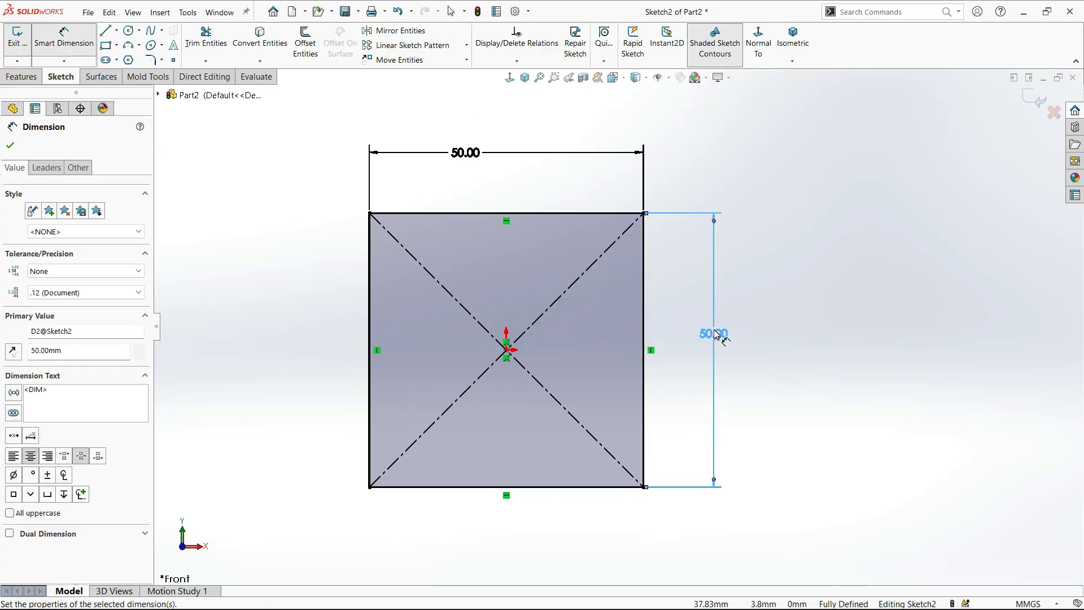
key(Escape)
key(Escape)
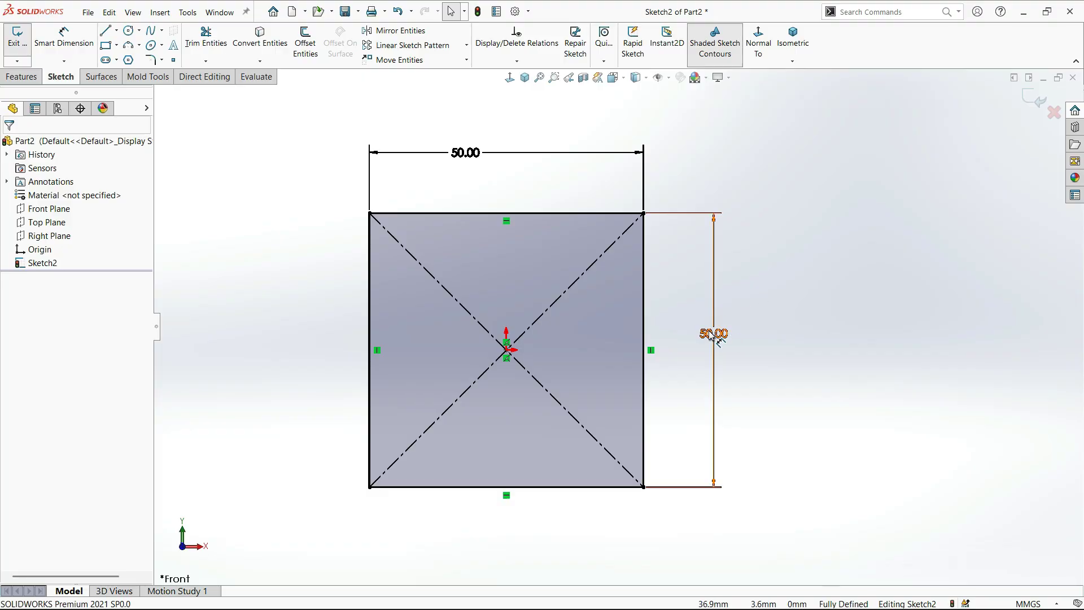
Delete the rectangle's vertical 50 mm dimension and apply an Equal relation between its upper and right edges.
drag(712, 334, 823, 325)
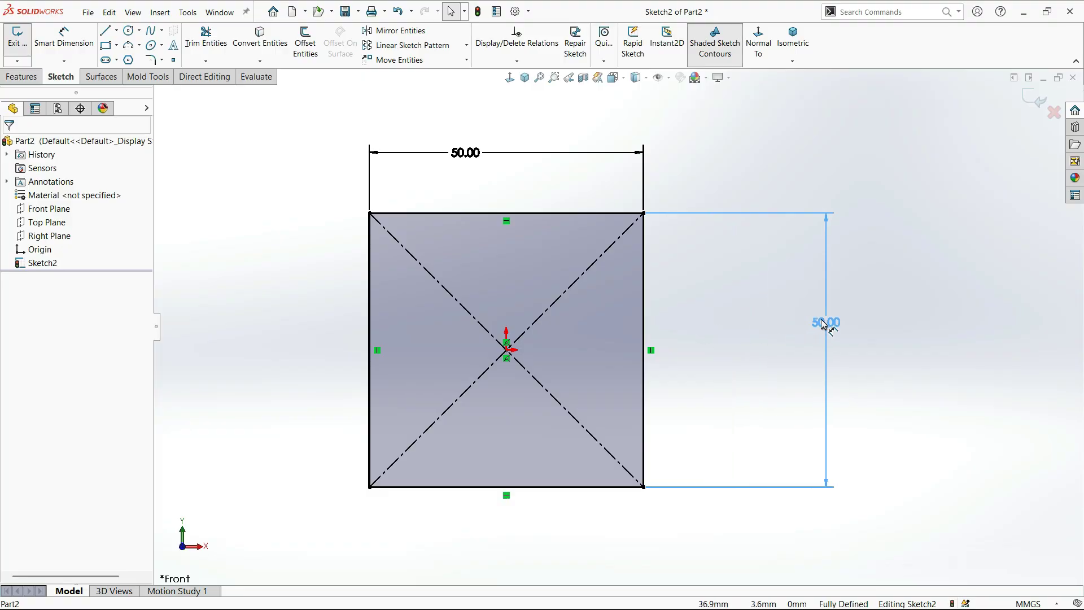
key(Delete)
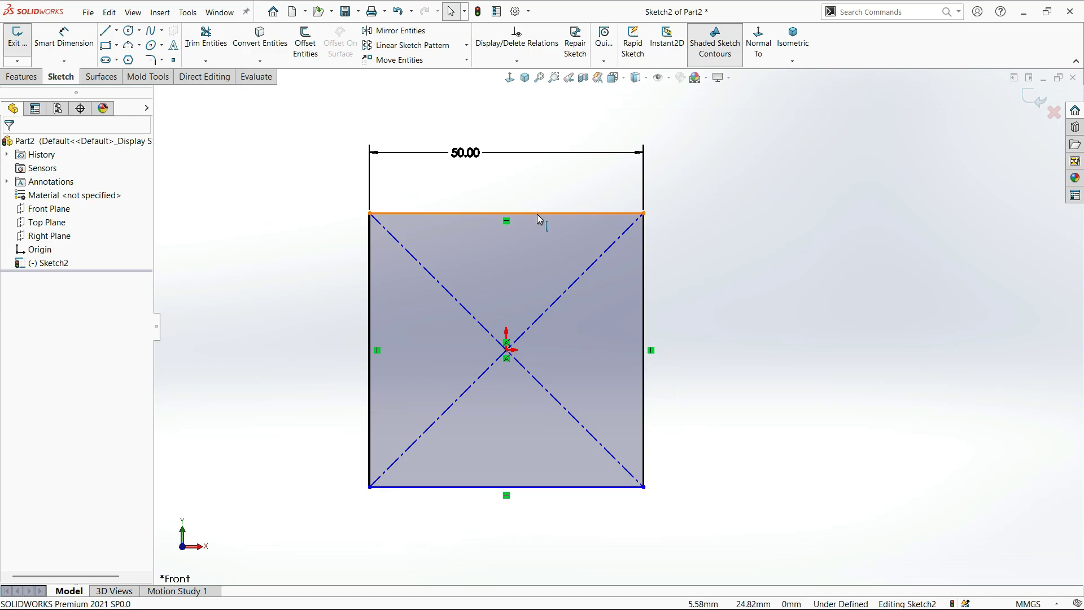
click(422, 214)
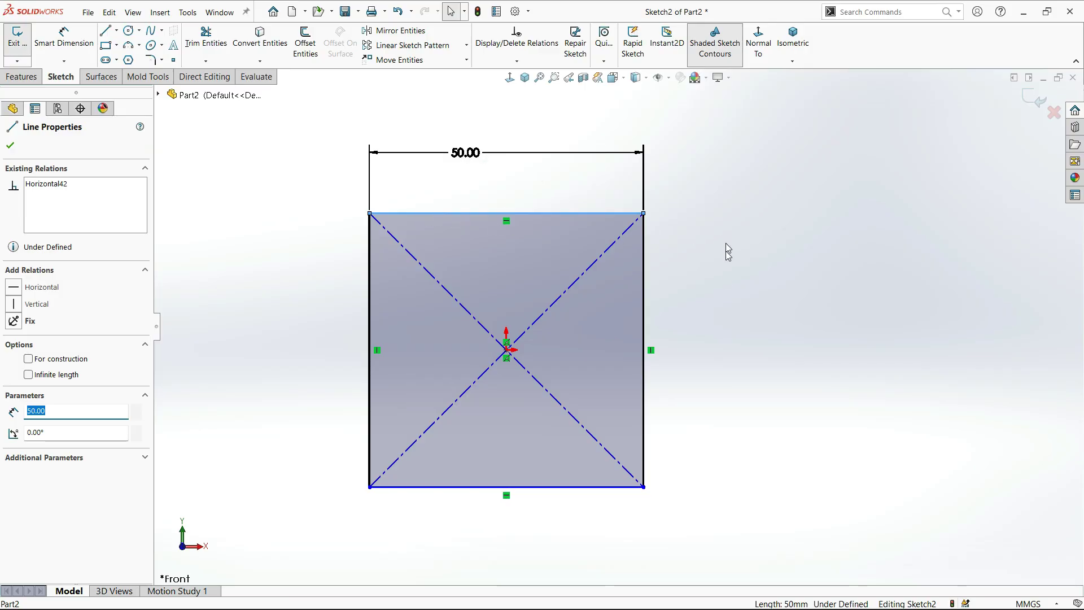
ctrl+click(643, 298)
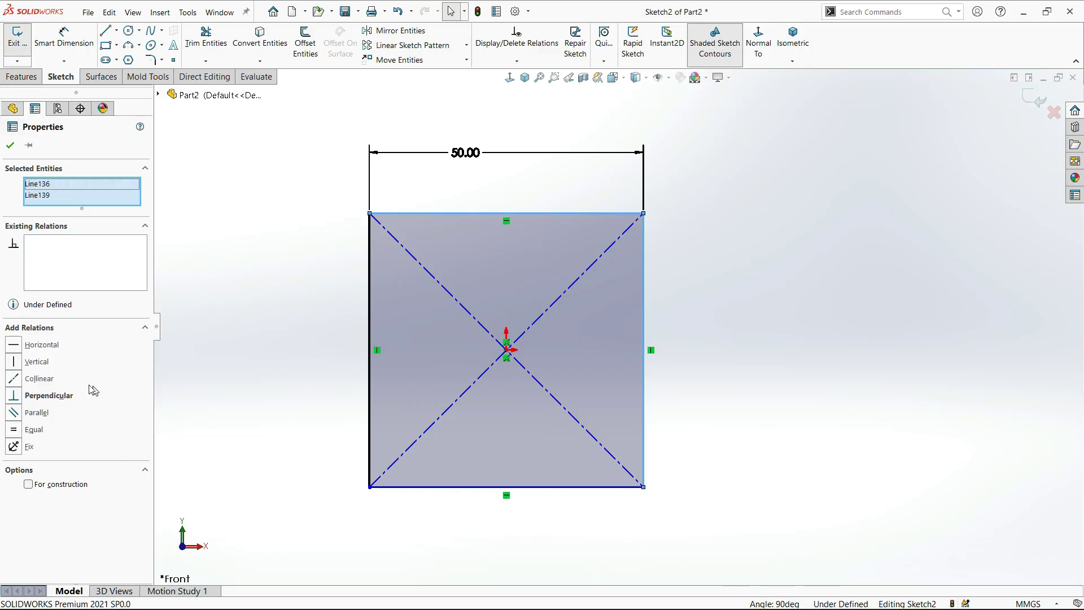
click(34, 430)
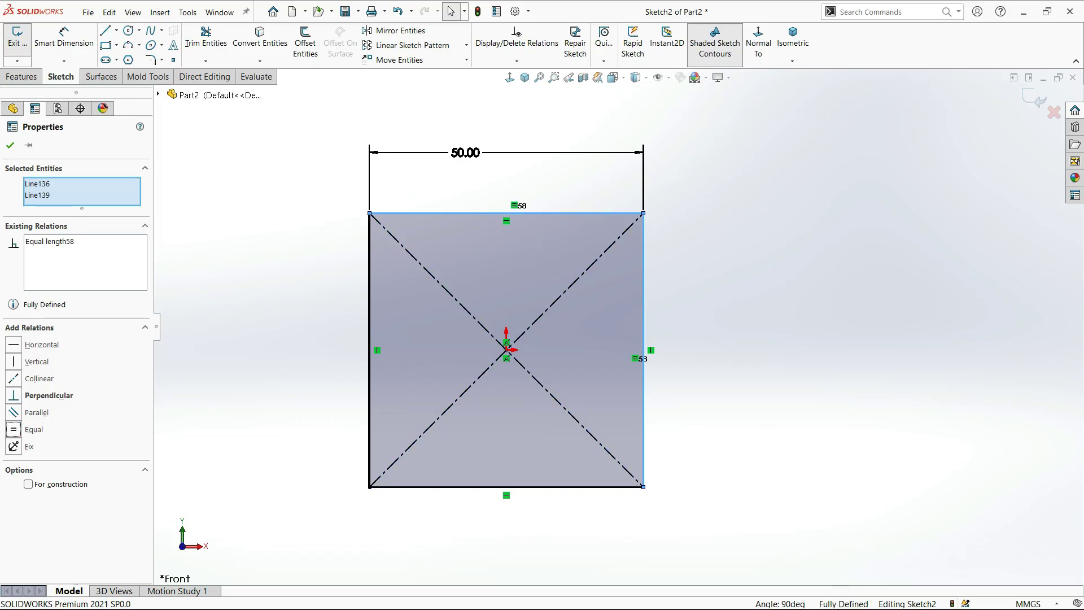
click(686, 309)
click(694, 310)
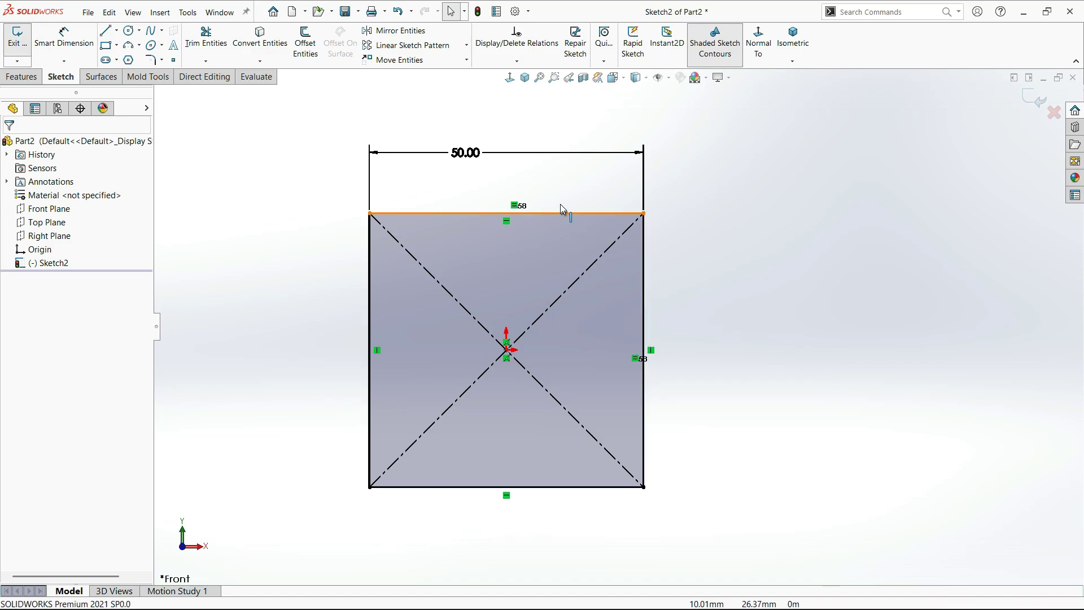
Delete the Equal relation between the rectangle's upper and right edges.
click(635, 359)
click(729, 312)
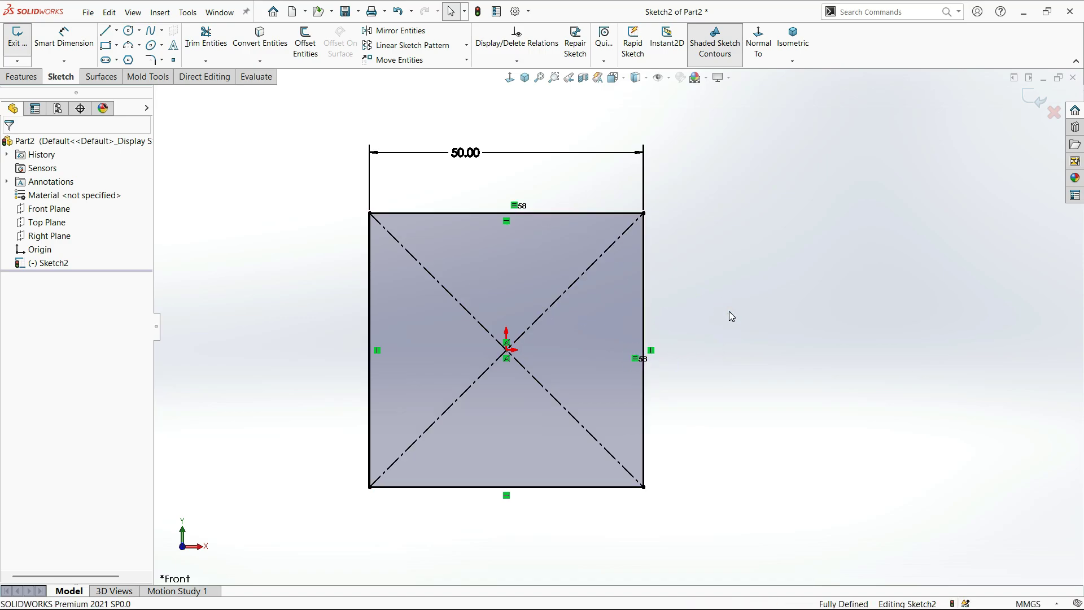
scroll(740, 303, up, 2)
scroll(546, 411, down, 1)
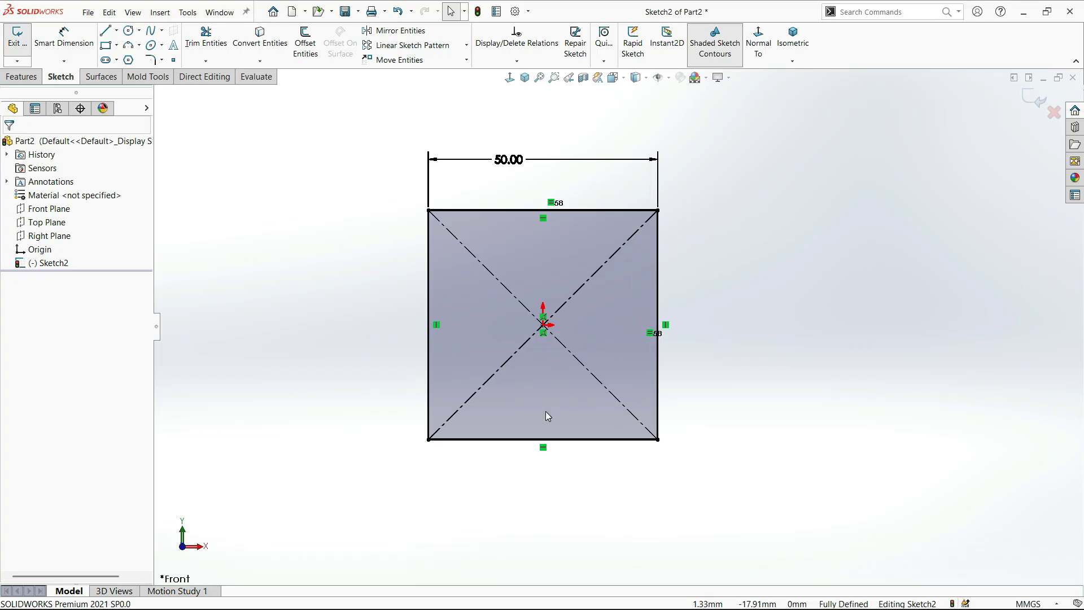
scroll(517, 392, down, 1)
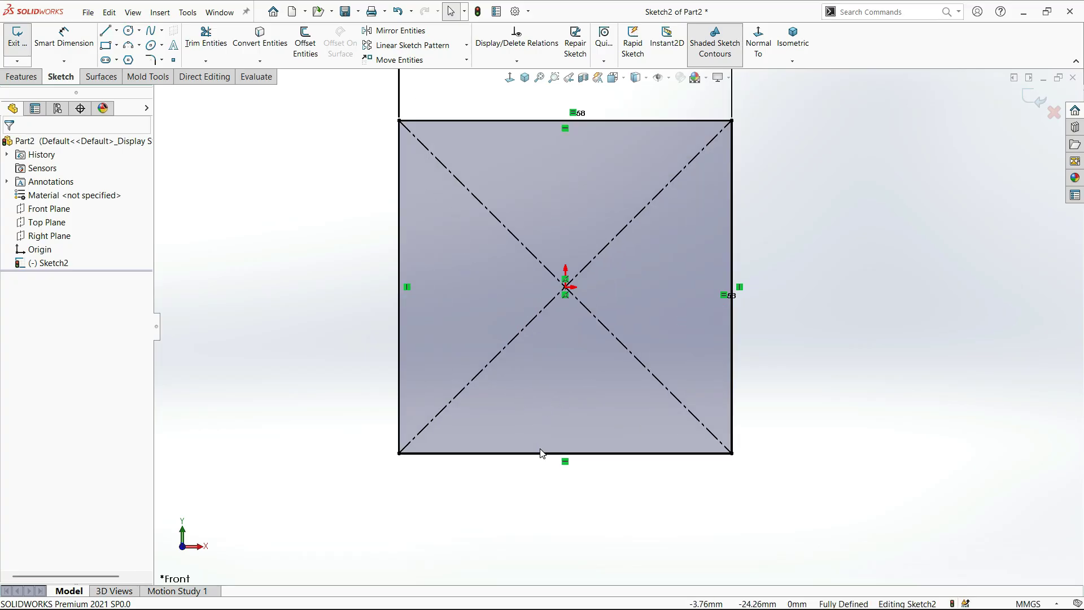
scroll(583, 338, up, 1)
scroll(584, 337, down, 1)
click(715, 300)
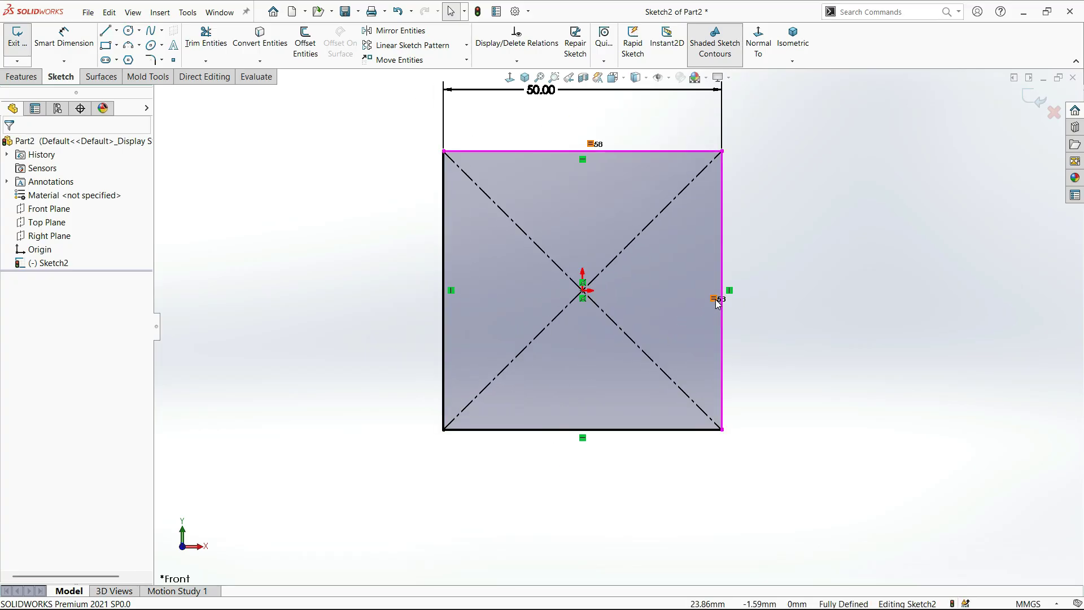
key(Delete)
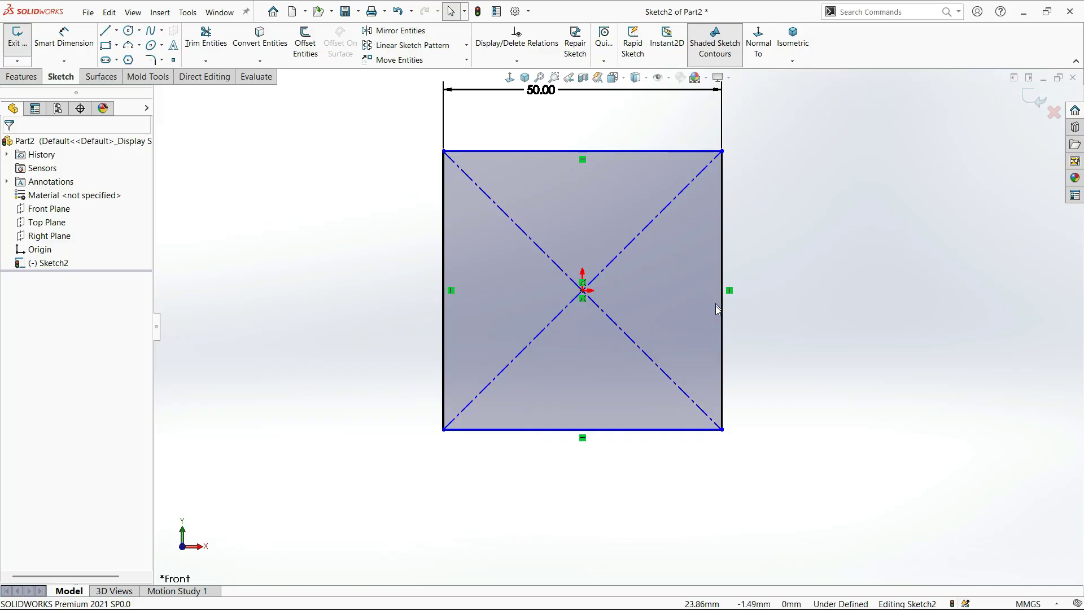
Stretch the rectangle vertically to about 75 mm tall and preview its right edge's length with Smart Dimension without placing the dimension.
scroll(791, 362, up, 1)
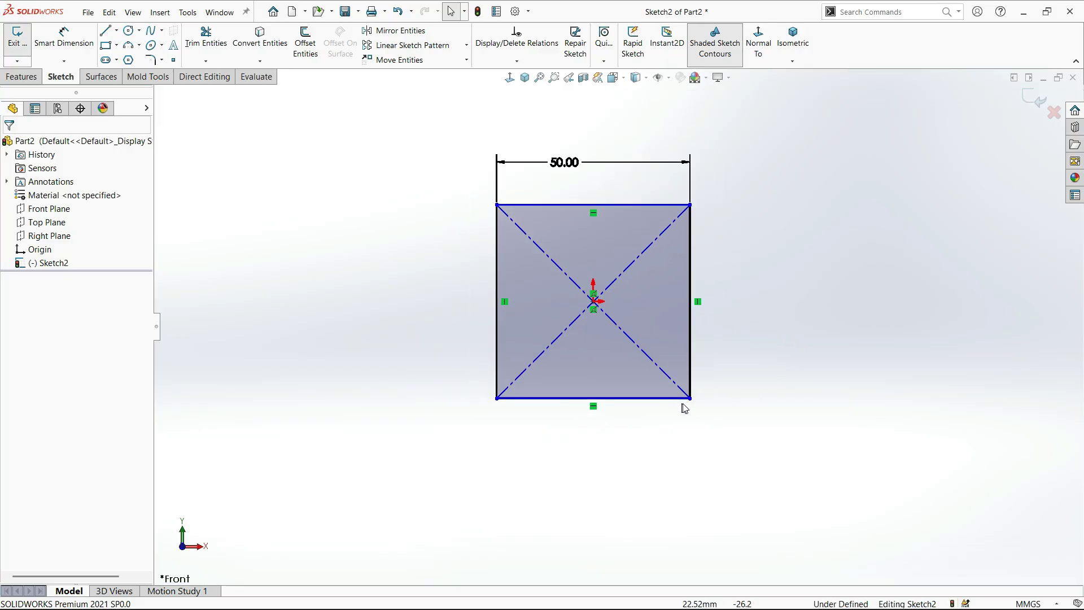
drag(690, 402, 691, 447)
click(741, 364)
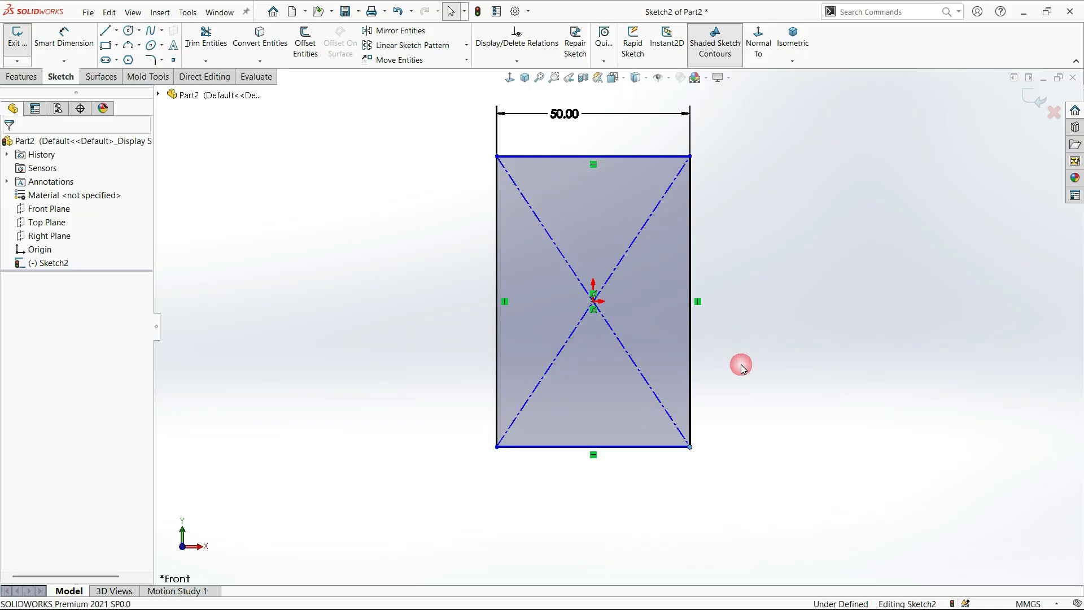
right_drag(741, 364, 704, 240)
click(690, 241)
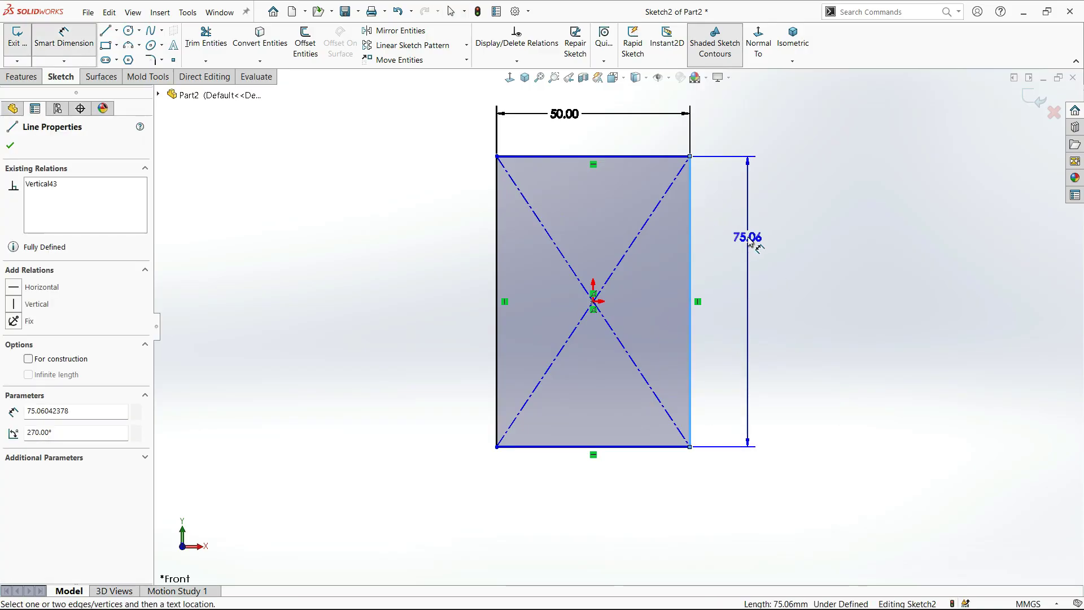
key(Escape)
key(Escape)
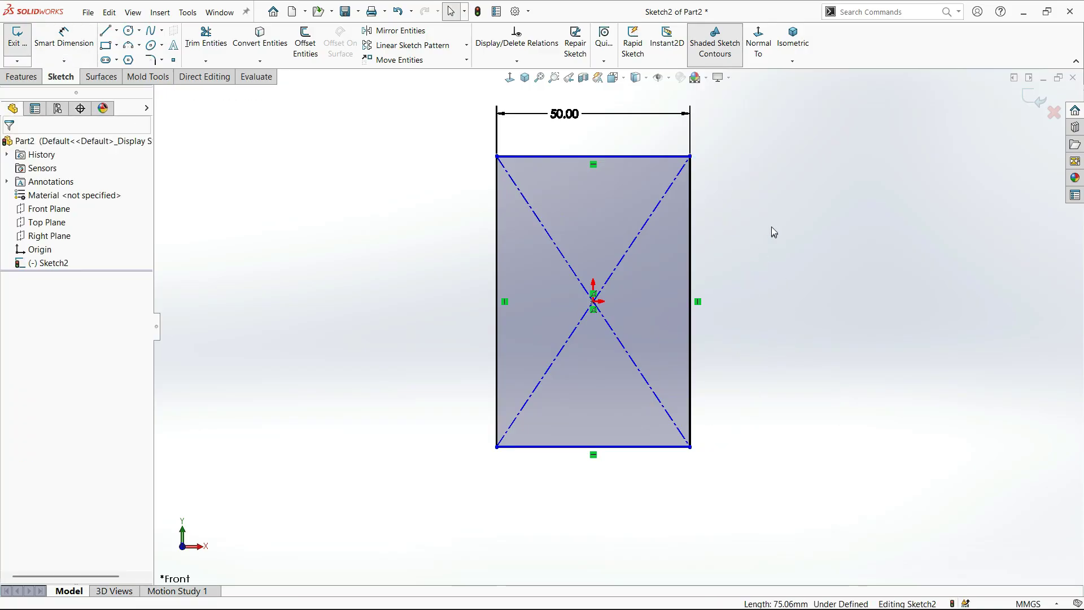
Make the stretched rectangle's upper and right edges the same length again with an Equal relation.
click(626, 157)
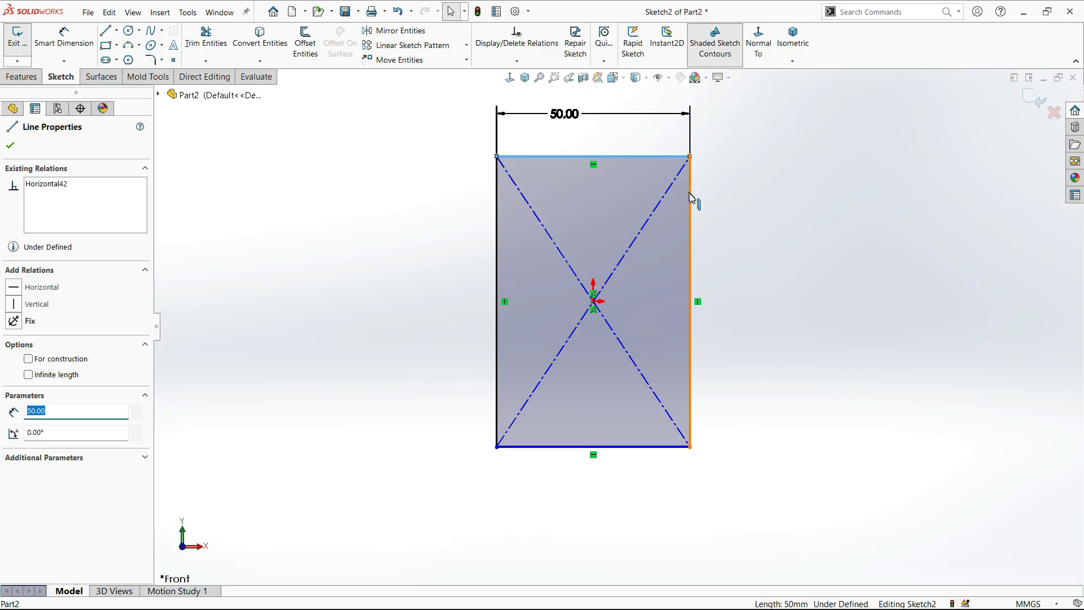
ctrl+click(691, 227)
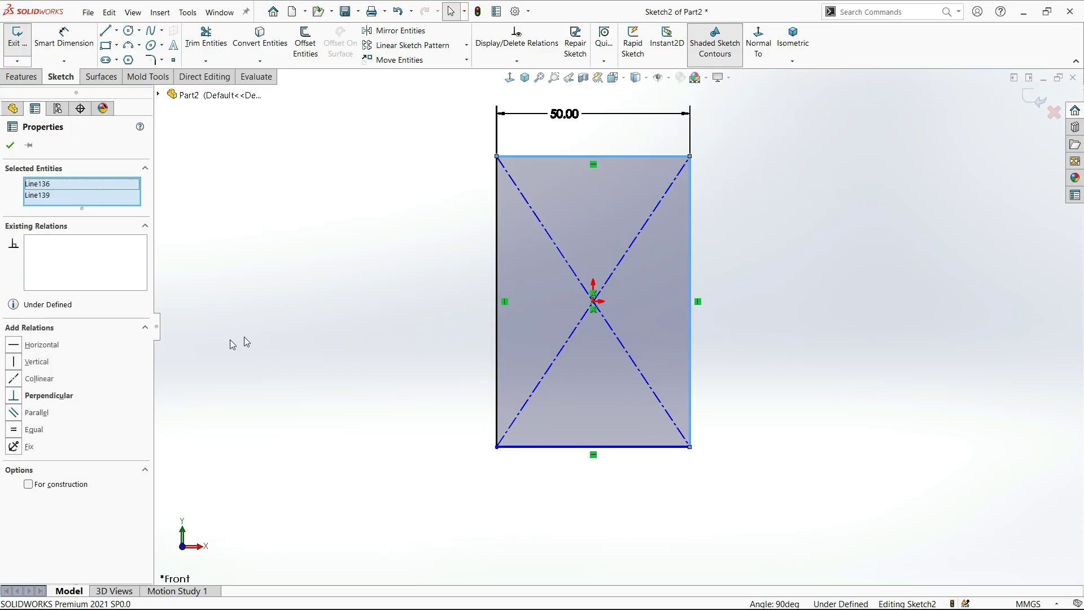
click(16, 431)
click(801, 380)
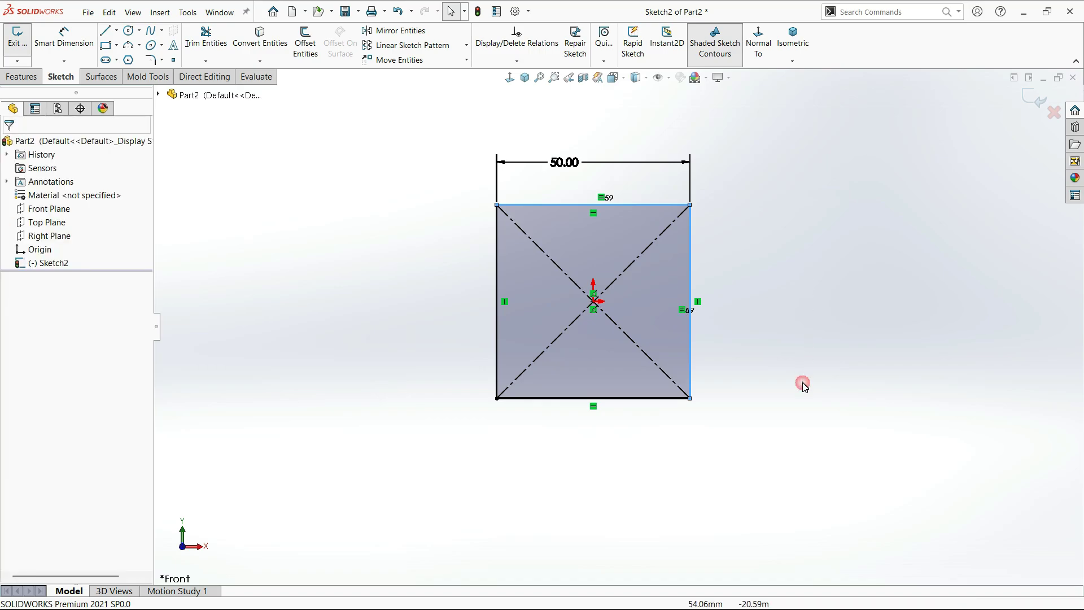
Check the length of the square's right edge with Smart Dimension and leave the command without placing a dimension.
key(d)
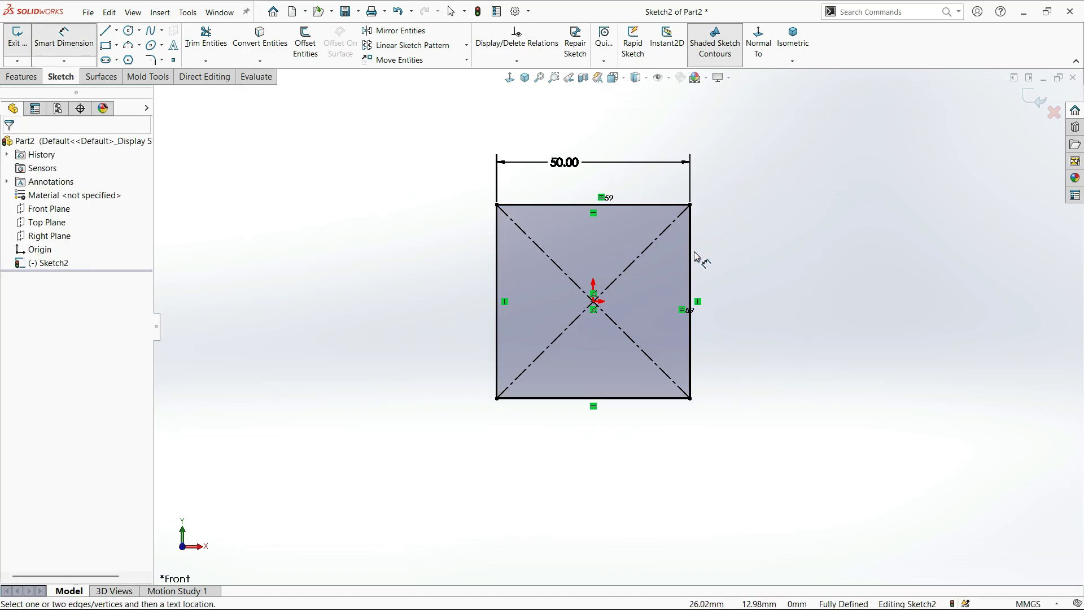
click(692, 251)
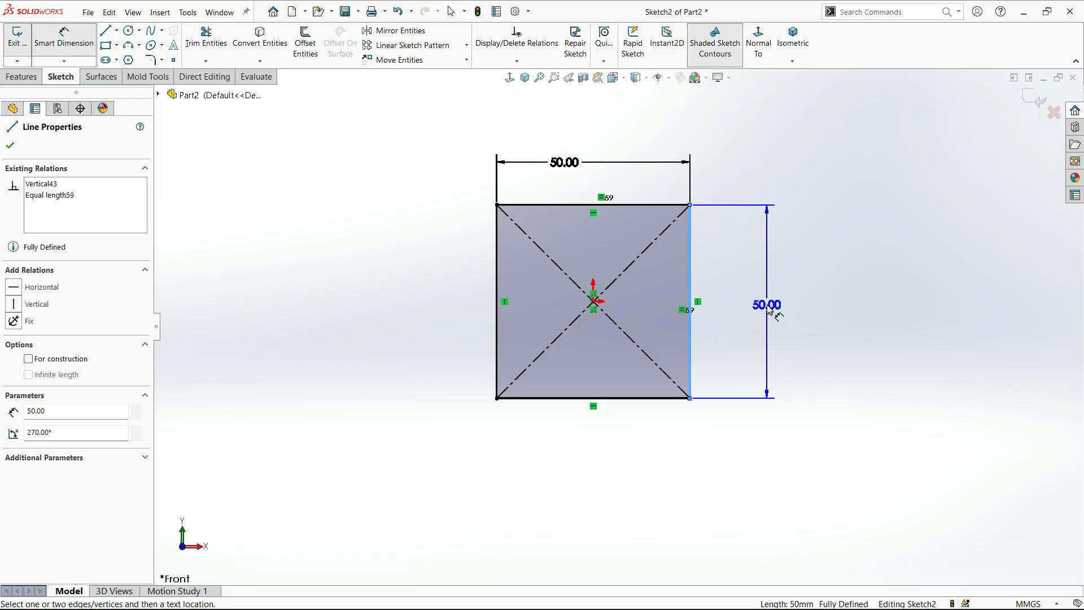
key(Escape)
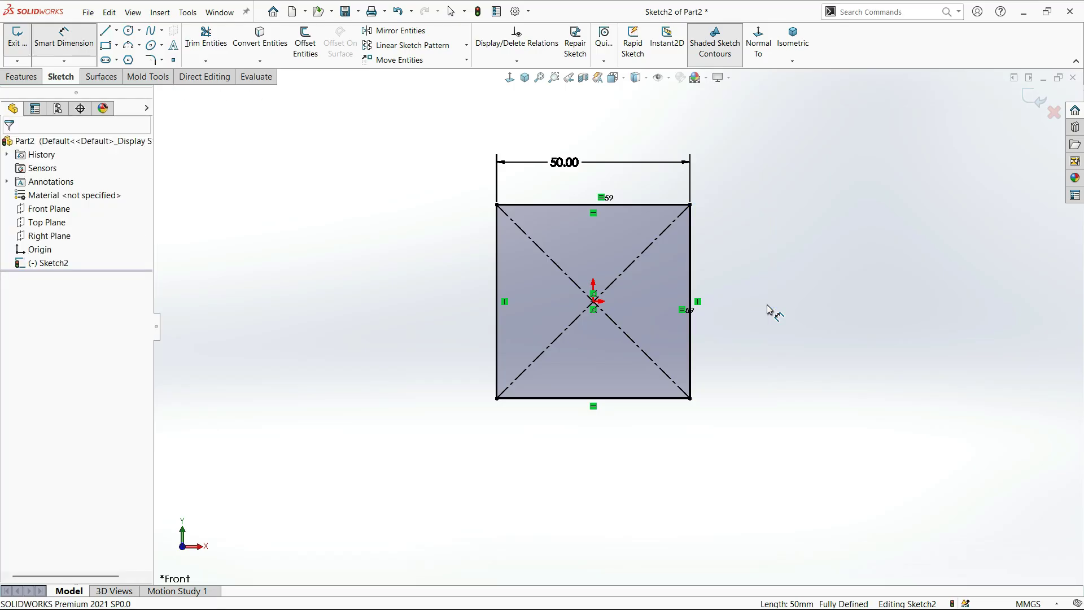
key(Escape)
Delete the whole center rectangle with its dimension and relations, leaving the sketch empty.
click(695, 439)
scroll(684, 284, up, 4)
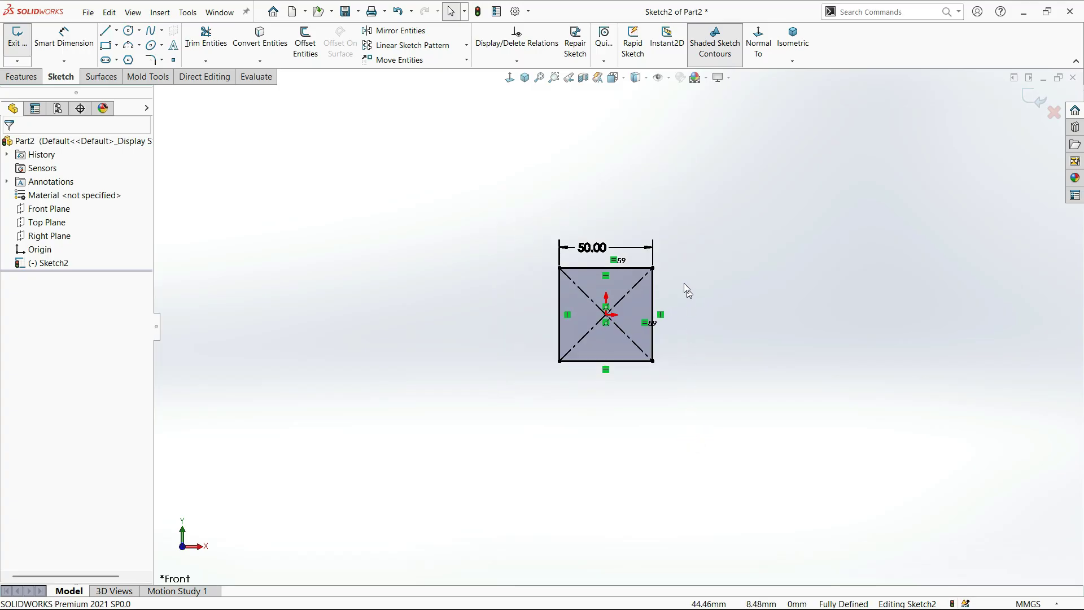
scroll(683, 283, down, 2)
mouse_move(727, 194)
mouse_down()
mouse_move(562, 371)
mouse_move(394, 492)
mouse_up()
key(Delete)
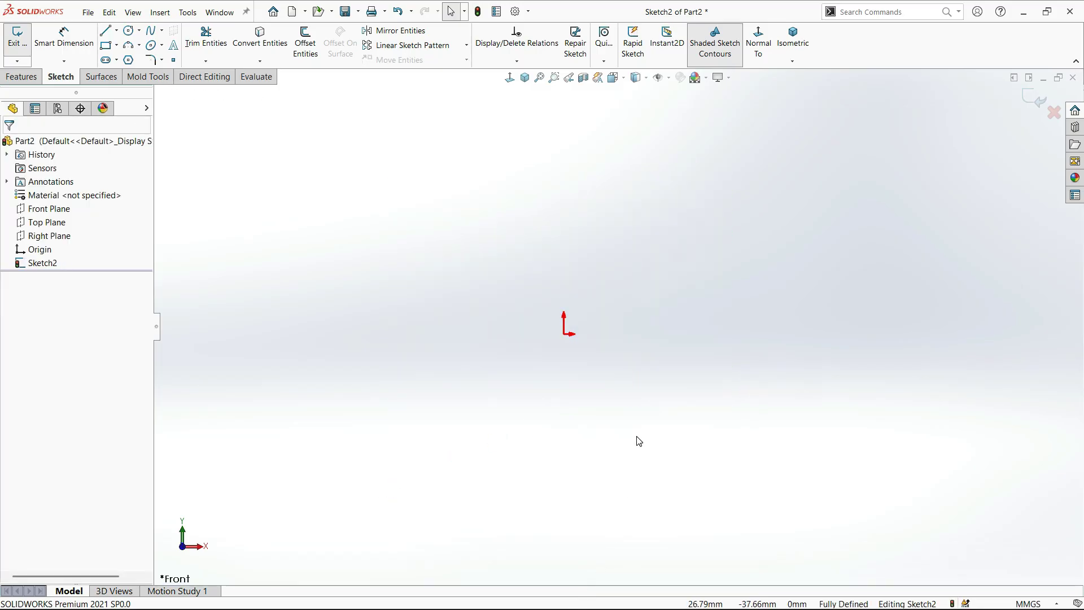
Switch to Chrome and open the 02 CAD Practice File 2D Free page from the link at the end of the Exercise 01 page.
key(alt+Tab)
scroll(490, 325, up, 4)
scroll(490, 329, down, 12)
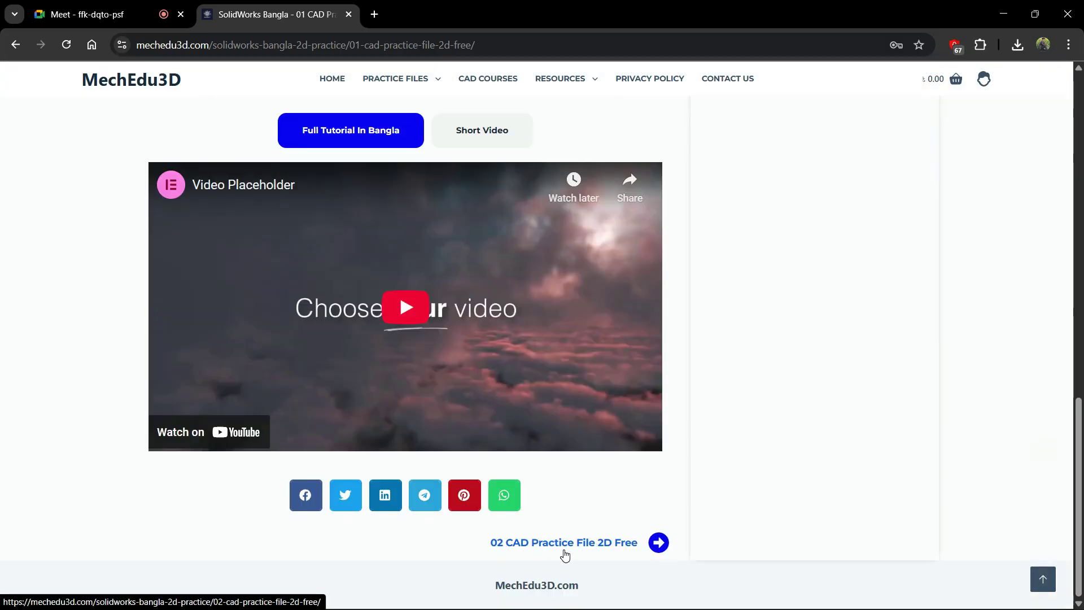
click(656, 543)
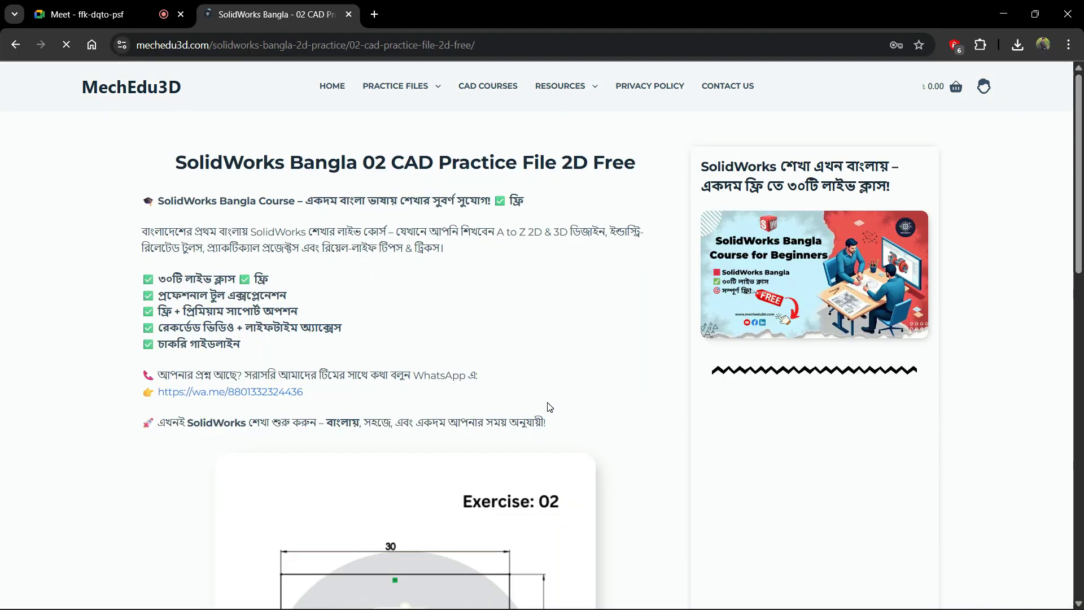
Examine the Exercise 02 page's drawing, download option and links to the neighbouring exercises, and return to the page from Google Meet.
scroll(549, 407, down, 10)
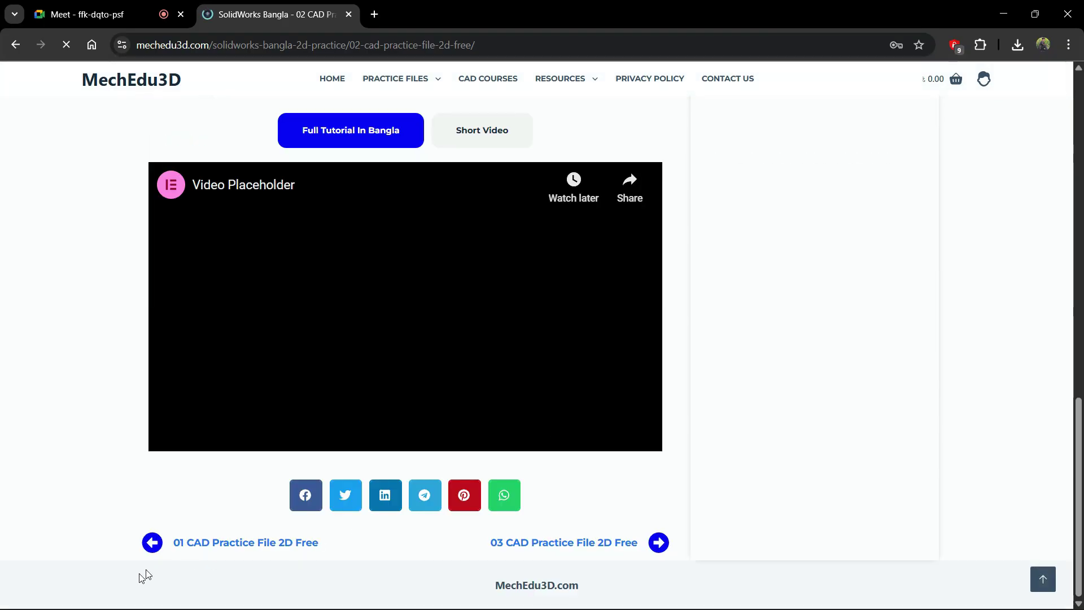
scroll(581, 402, up, 6)
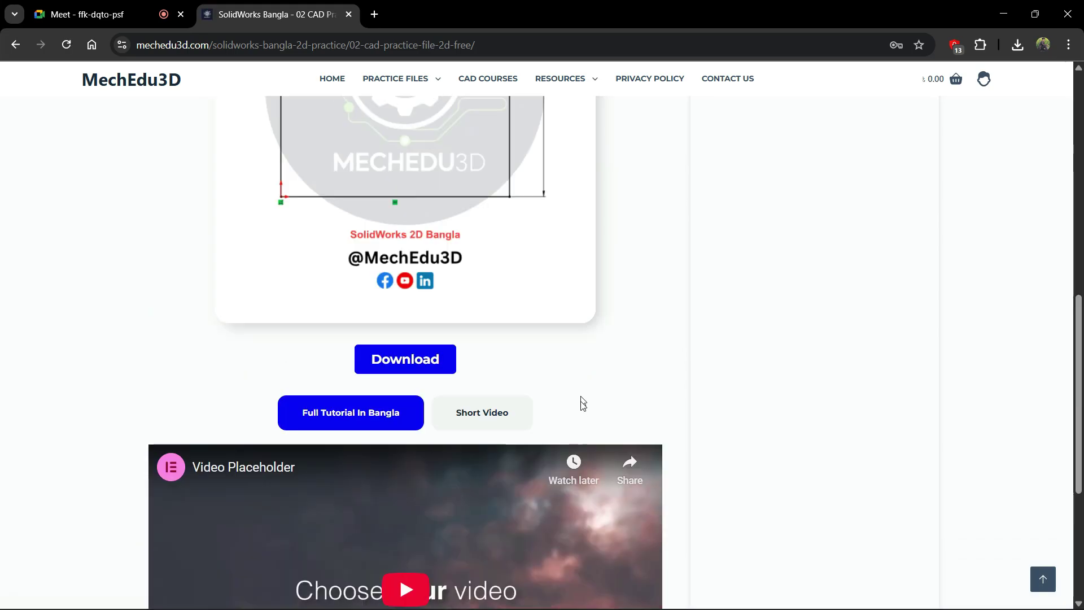
scroll(584, 409, down, 5)
scroll(584, 407, up, 6)
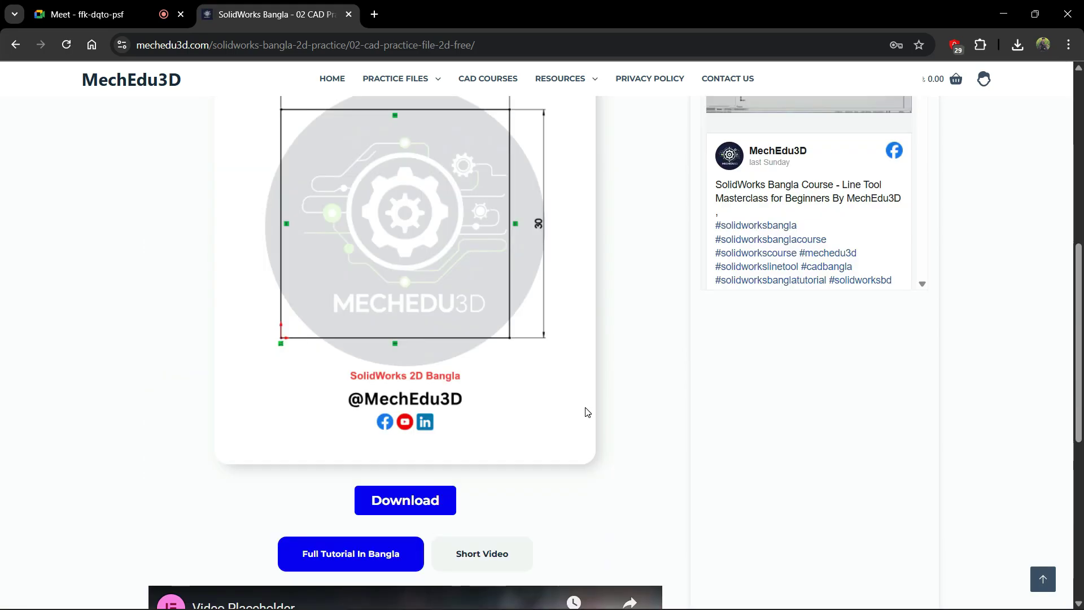
scroll(585, 408, down, 6)
scroll(584, 408, up, 12)
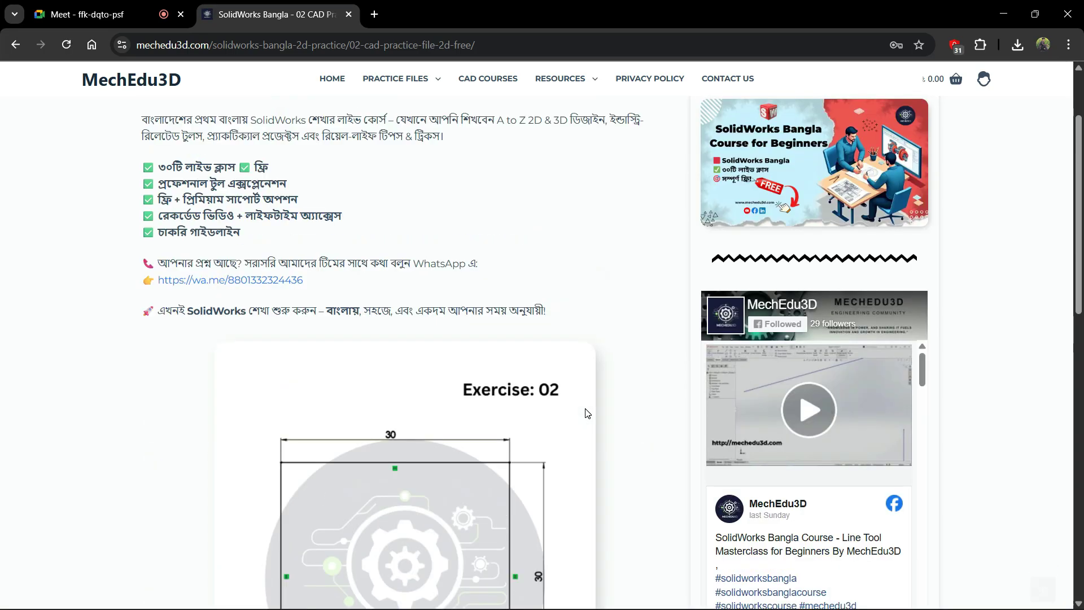
scroll(588, 413, up, 2)
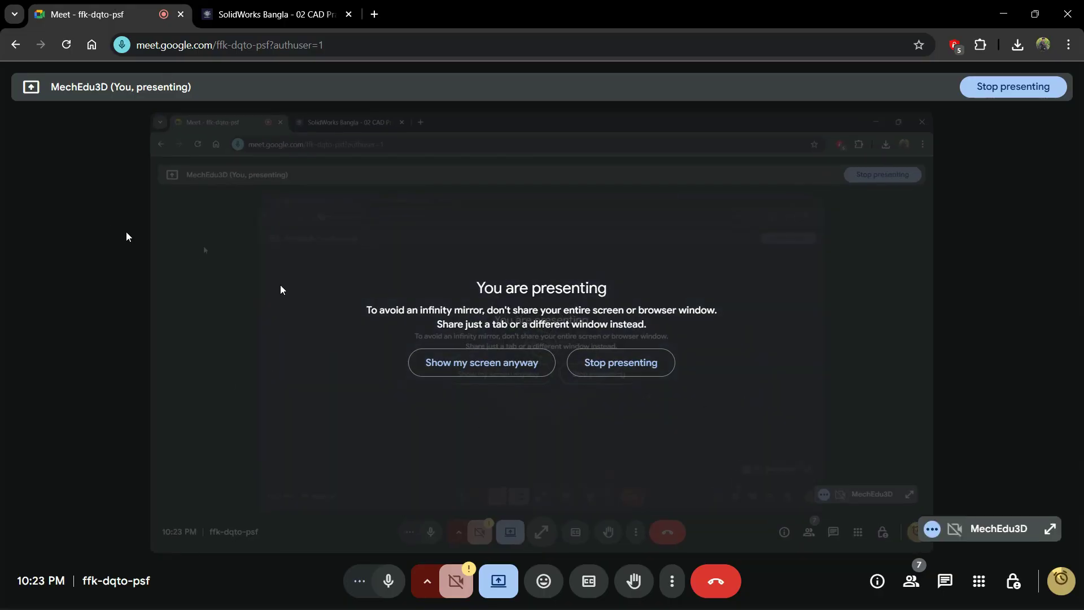
click(271, 14)
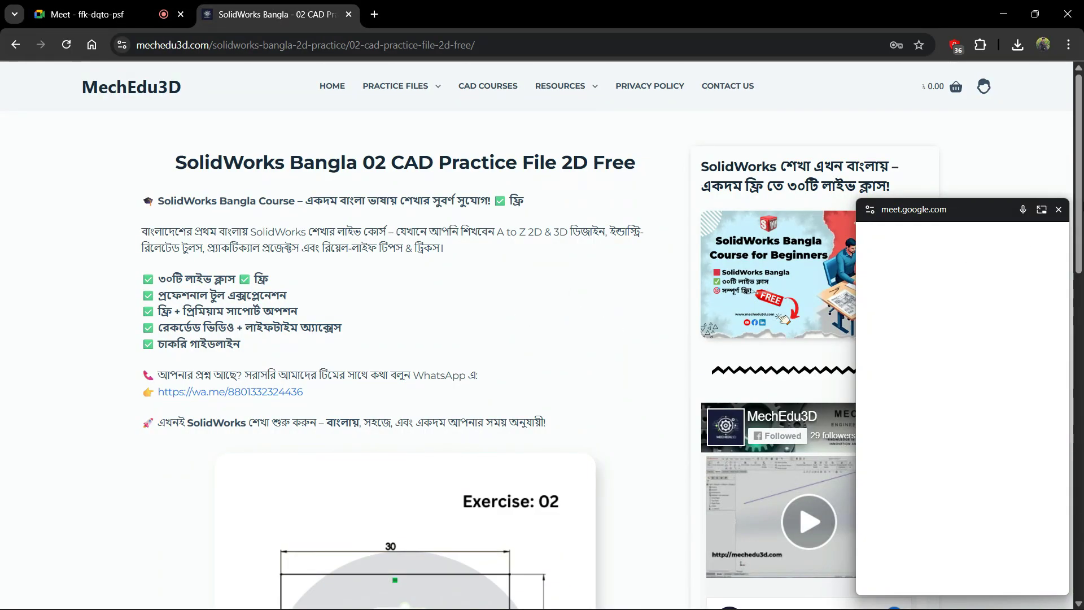
click(338, 307)
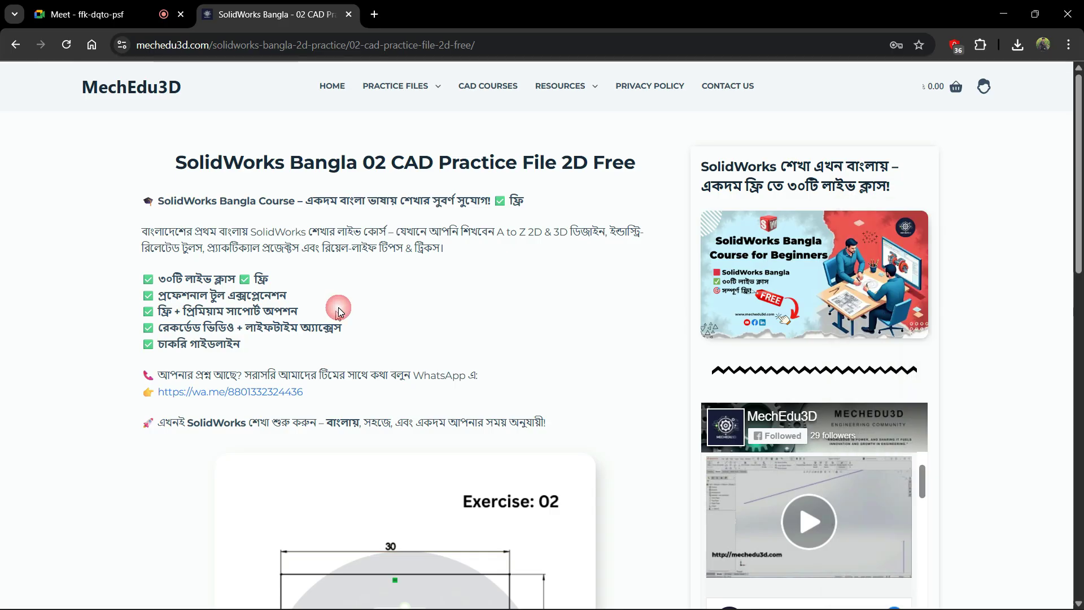
View the Exercise 02 drawing, restore the deleted 50 mm square in the SOLIDWORKS sketch, and compare their origin positions.
scroll(432, 350, down, 5)
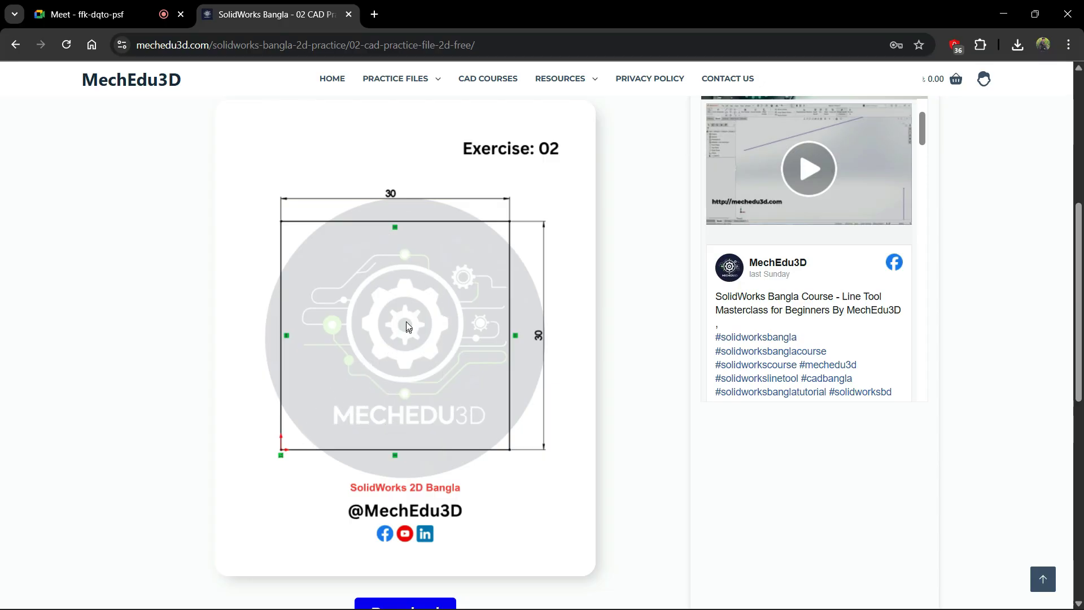
key(alt+Tab)
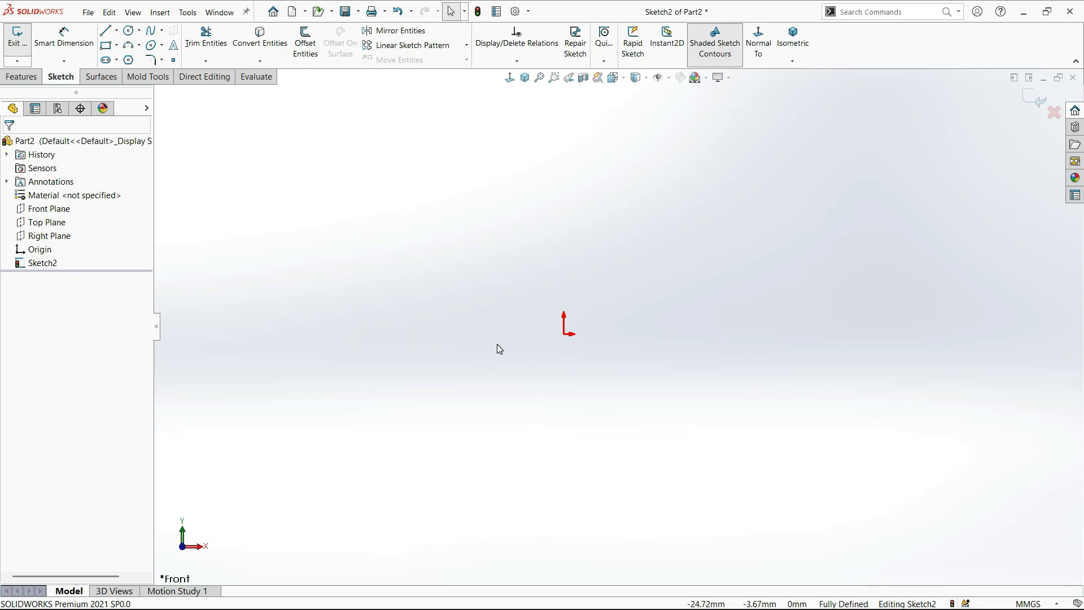
key(ctrl+z)
scroll(535, 364, down, 4)
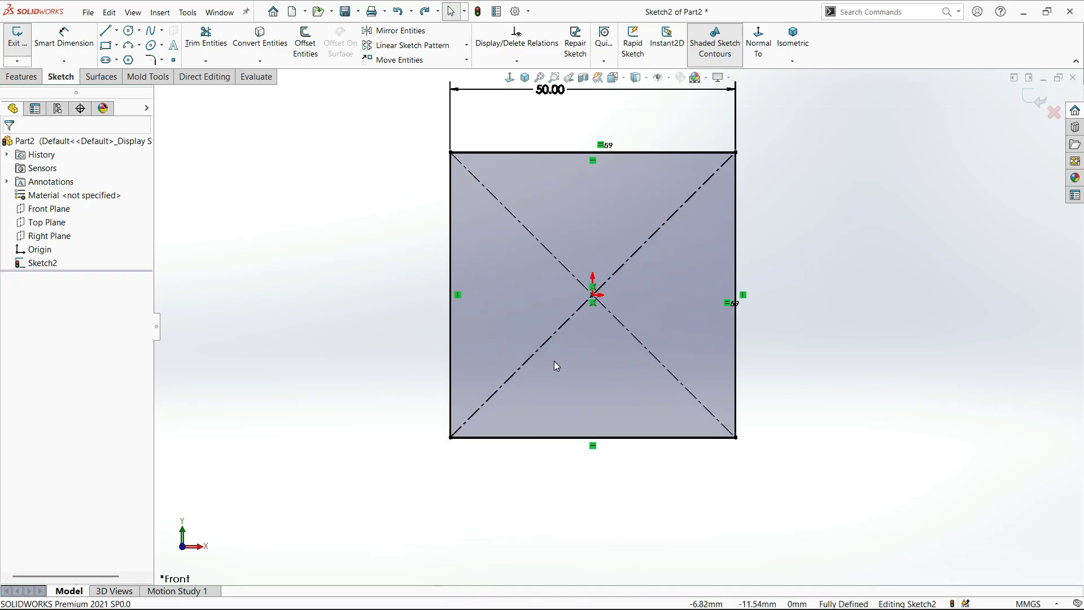
click(650, 330)
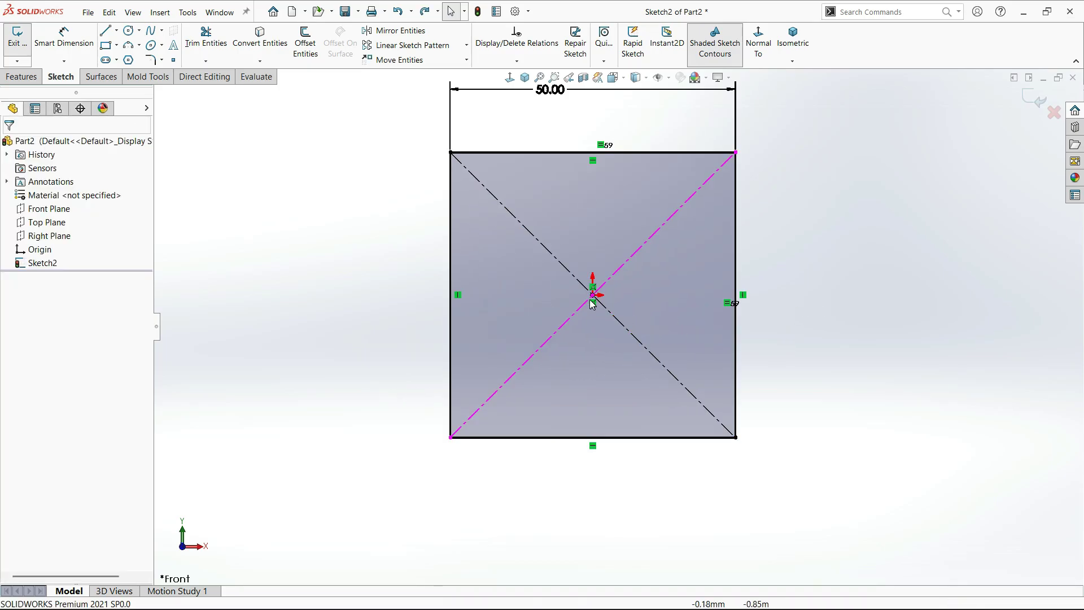
key(alt+Tab)
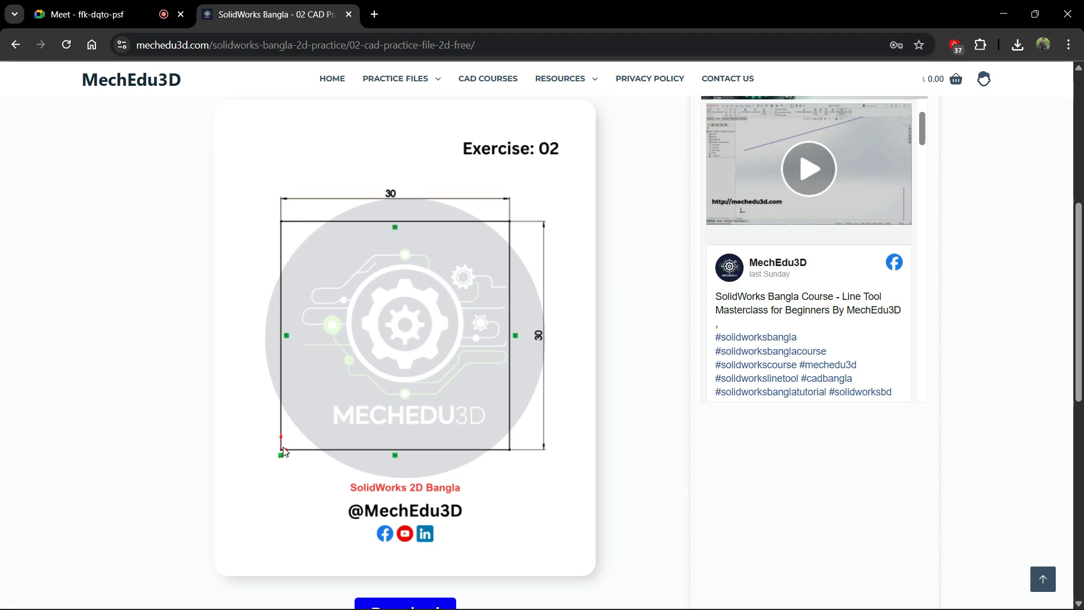
key(alt+Tab)
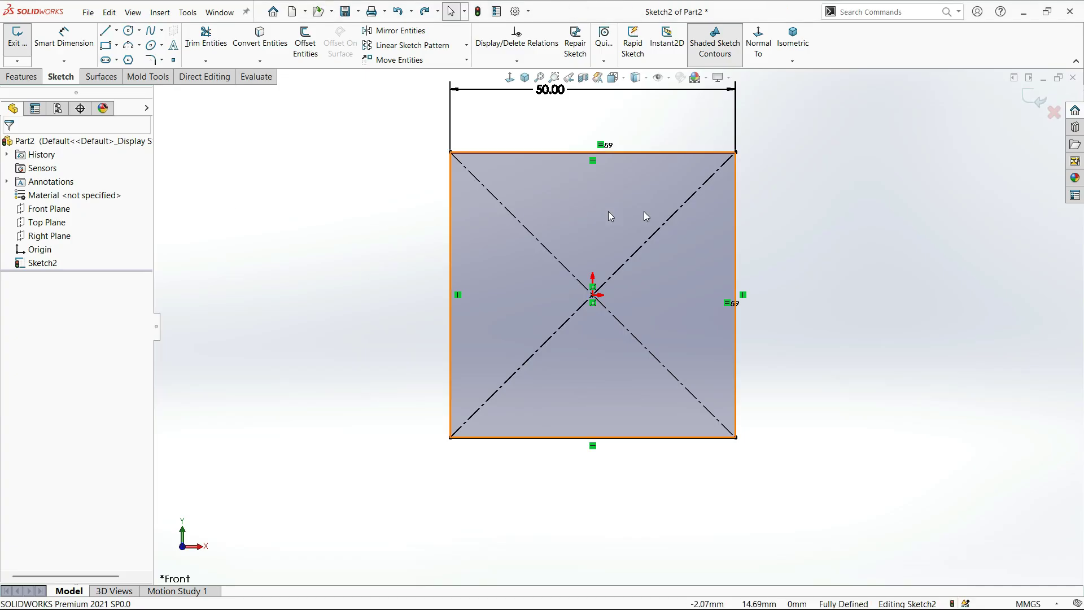
Delete the complete 50 mm square with its diagonals and dimension from the sketch.
scroll(617, 327, up, 3)
drag(781, 101, 392, 510)
key(Delete)
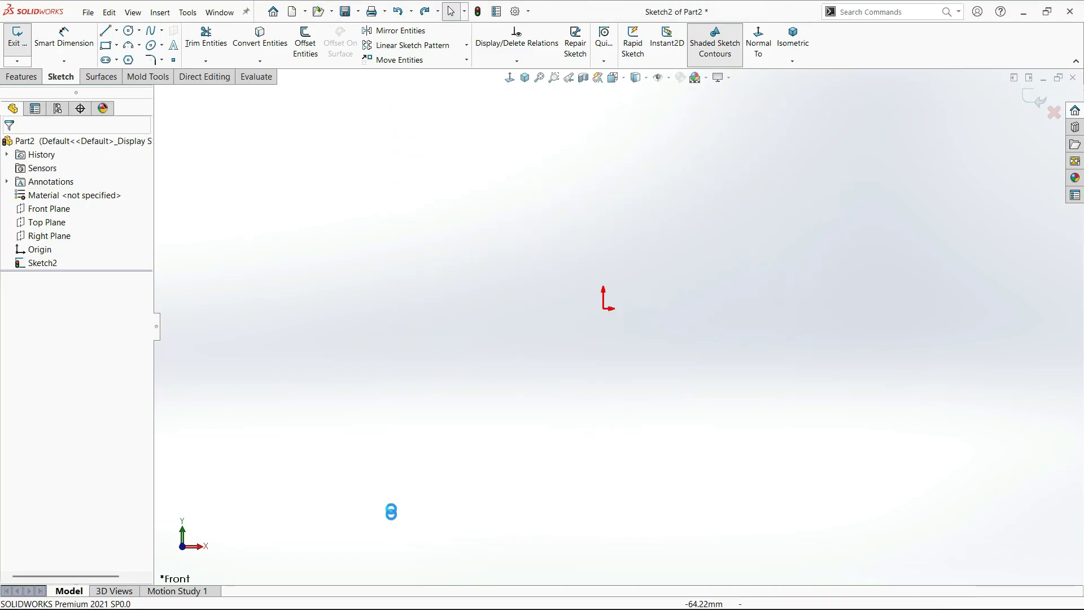
Sketch a corner rectangle about 34 mm wide and 32 mm high, with its lower-left corner on the origin.
click(107, 50)
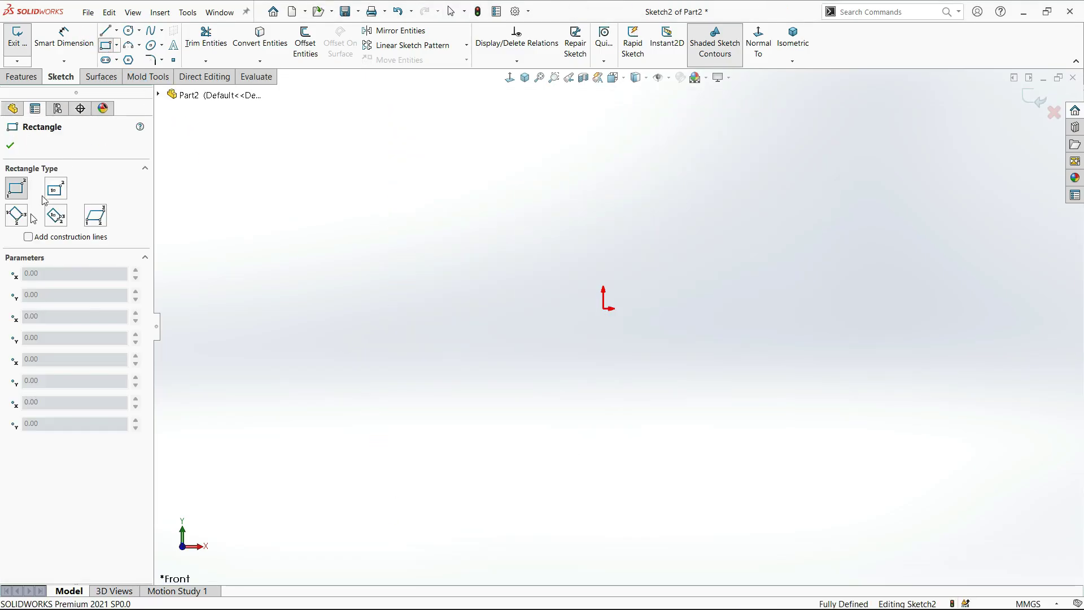
scroll(599, 344, up, 2)
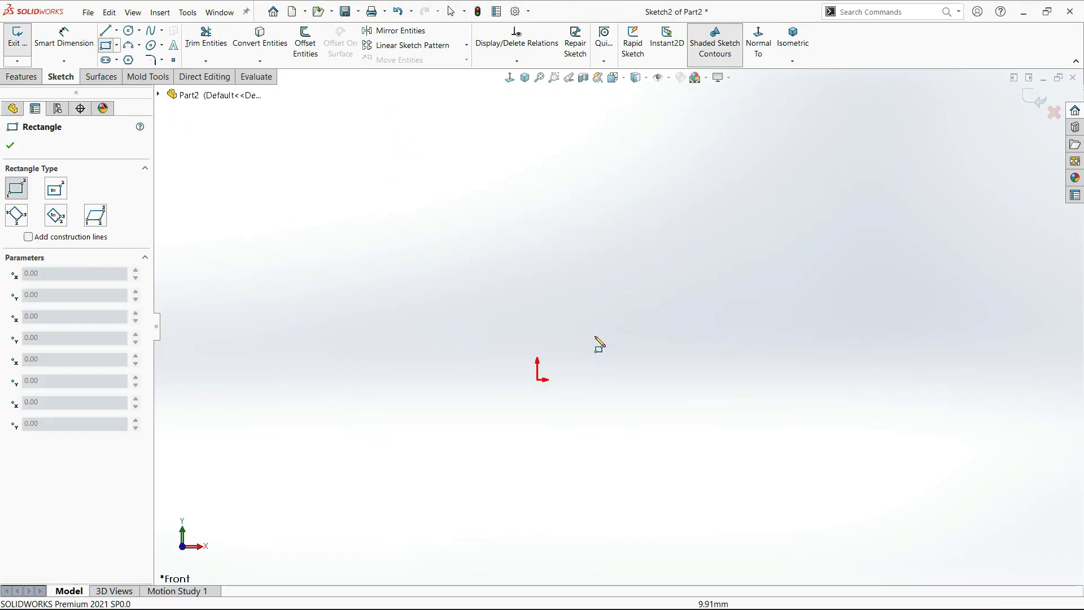
click(538, 379)
click(733, 193)
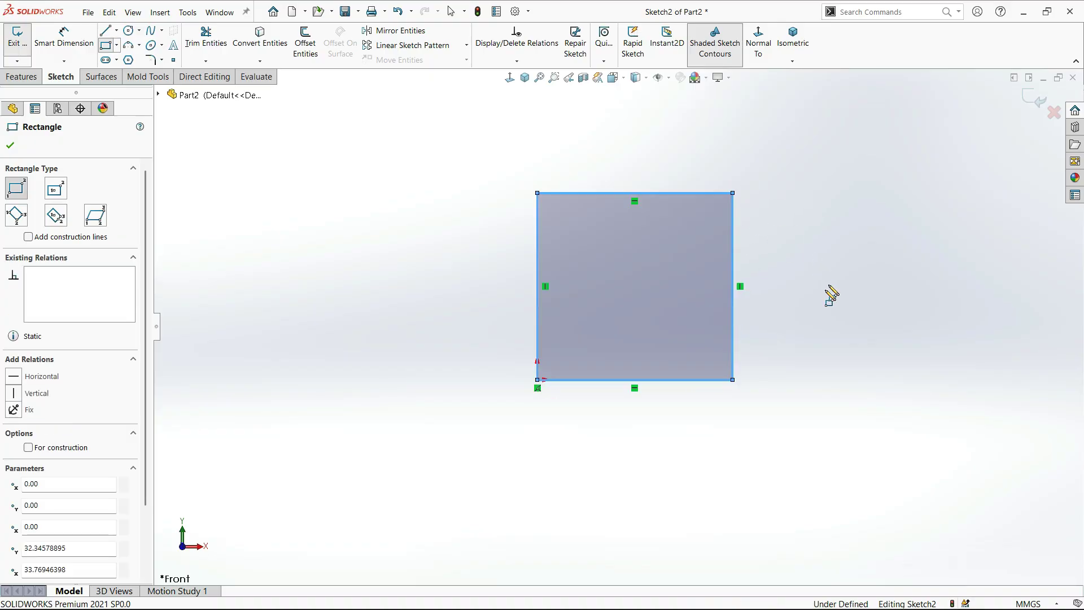
Dimension the rectangle's upper edge to 30 mm with Smart Dimension.
right_drag(824, 303, 823, 260)
click(667, 194)
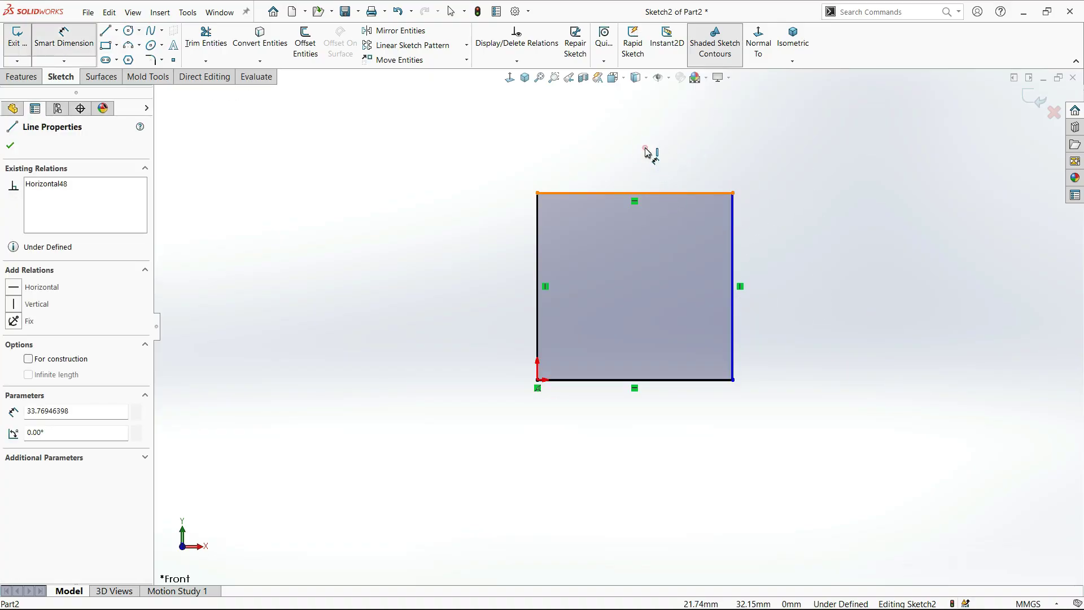
click(646, 150)
text(30)
key(Return)
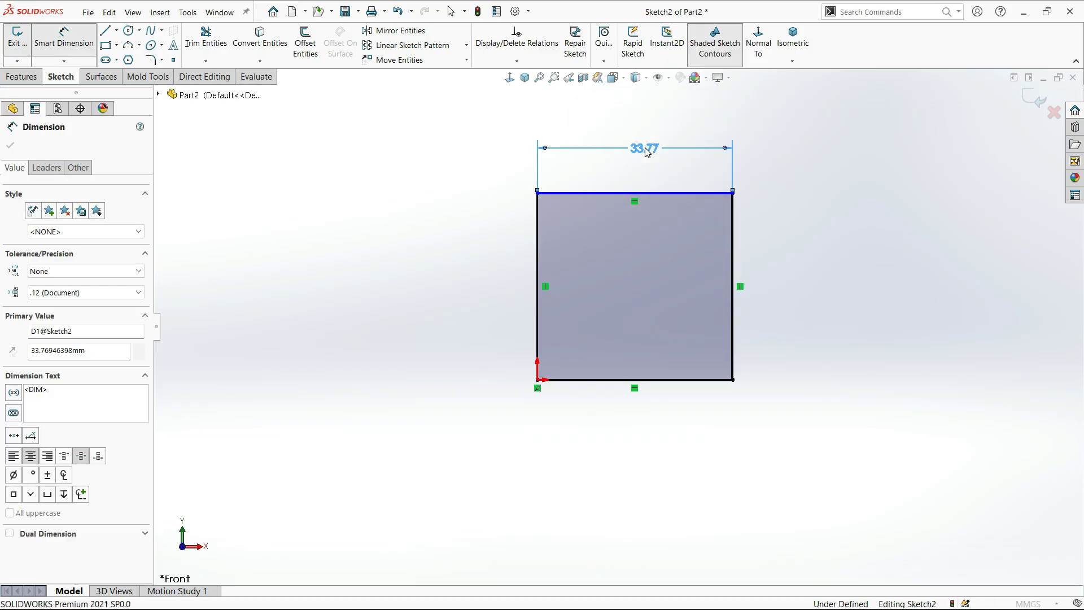
key(Escape)
Add an Equal relation between the rectangle's upper edge and right edge.
click(688, 193)
ctrl+click(713, 218)
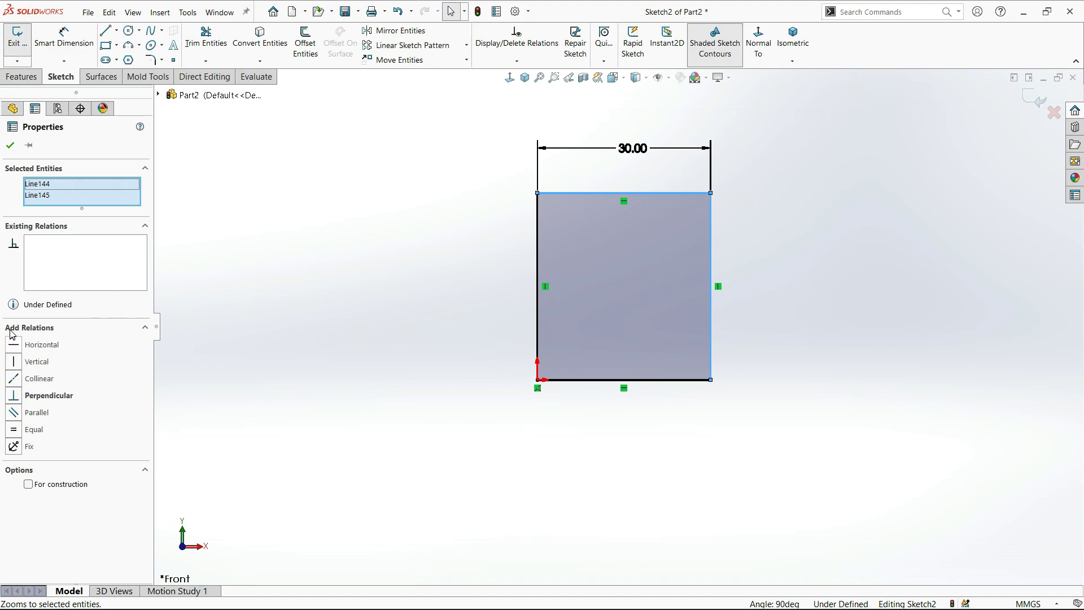
click(35, 430)
click(571, 399)
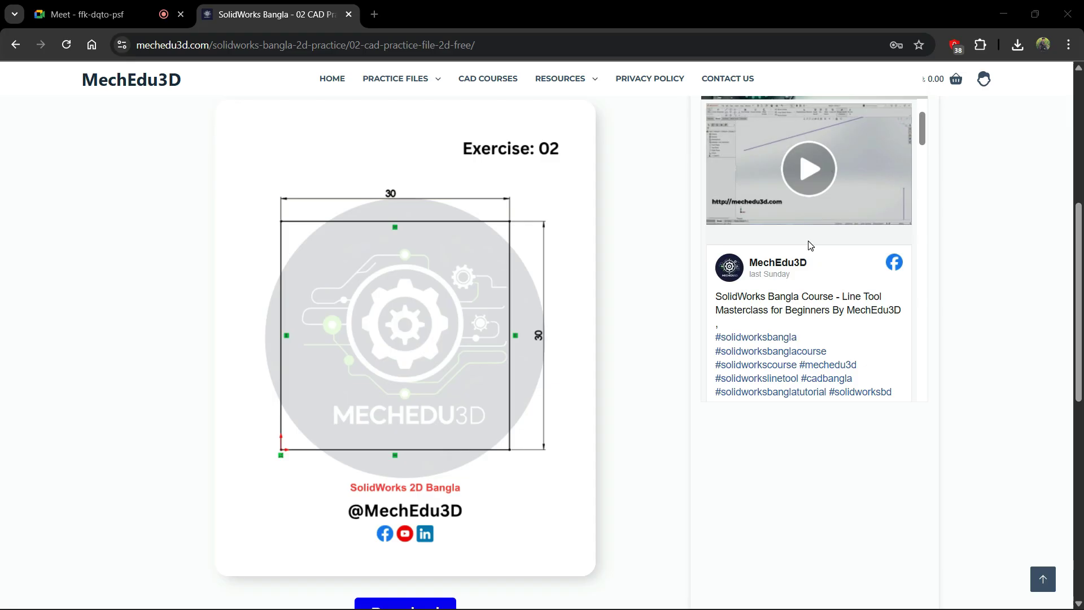
Go from the Exercise 02 page to the 03 CAD Practice File 2D Free page and view its drawing.
scroll(646, 351, down, 8)
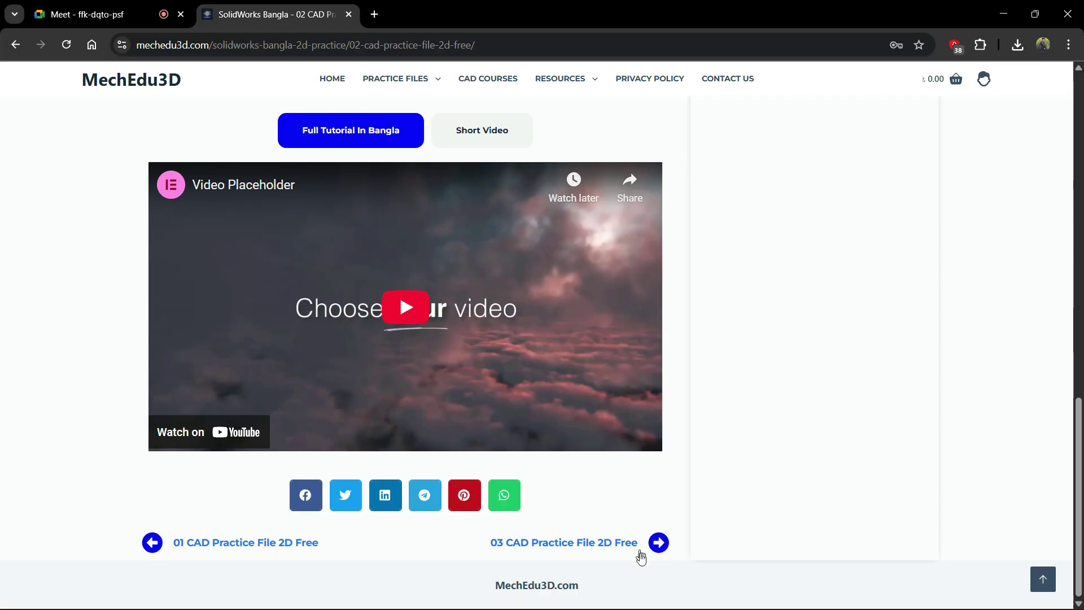
click(658, 543)
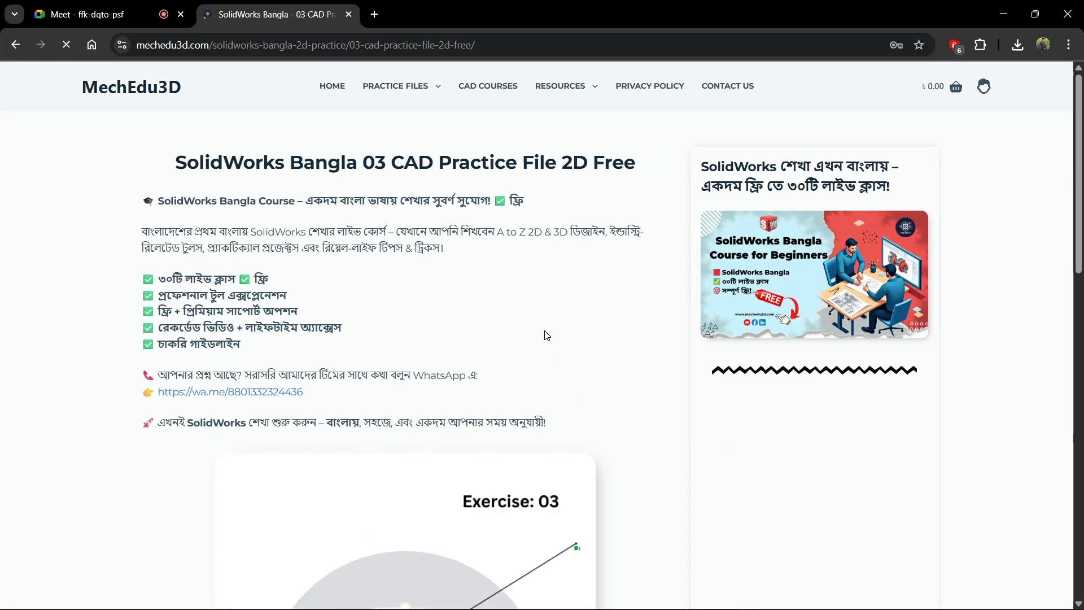
scroll(546, 335, down, 8)
scroll(489, 274, up, 3)
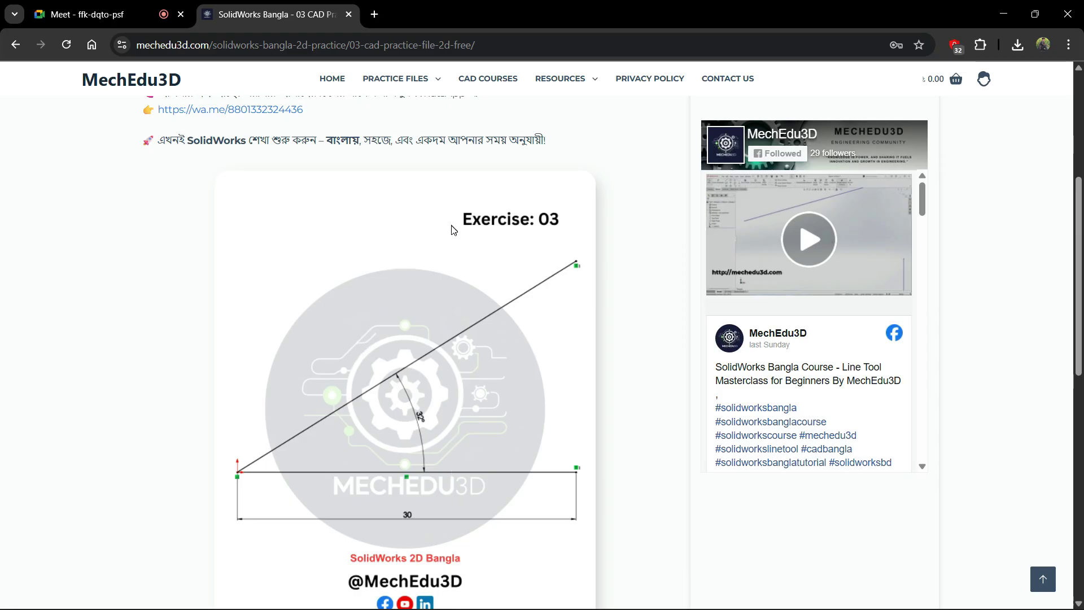
Start the download of the Exercise 03 practice drawing from its page.
scroll(418, 428, down, 5)
click(418, 402)
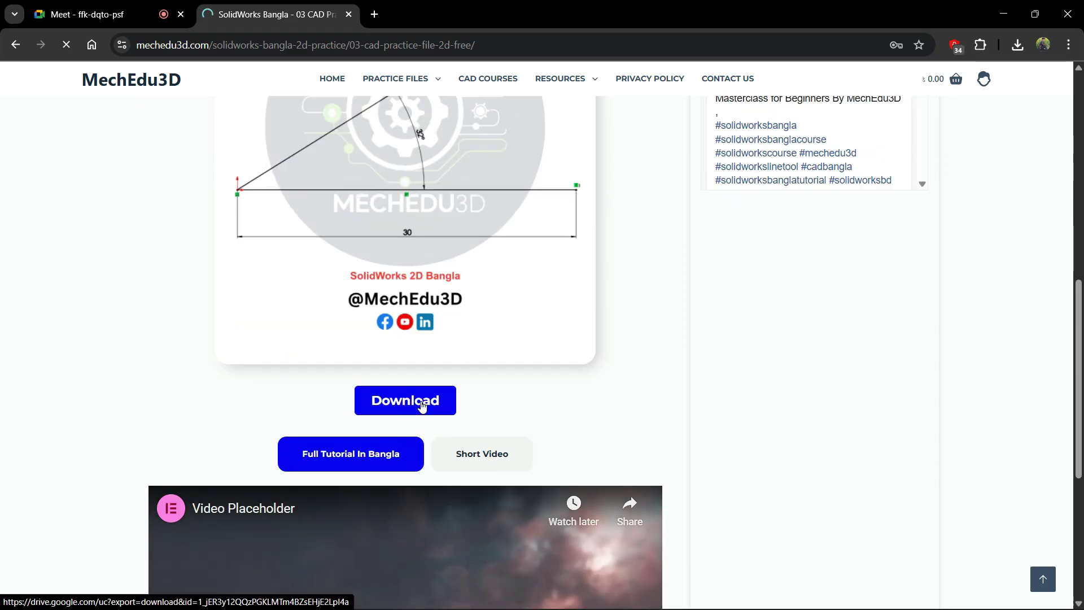
scroll(527, 276, up, 6)
Switch to SOLIDWORKS and delete the 30 mm square with its dimension from the sketch.
key(alt+Tab)
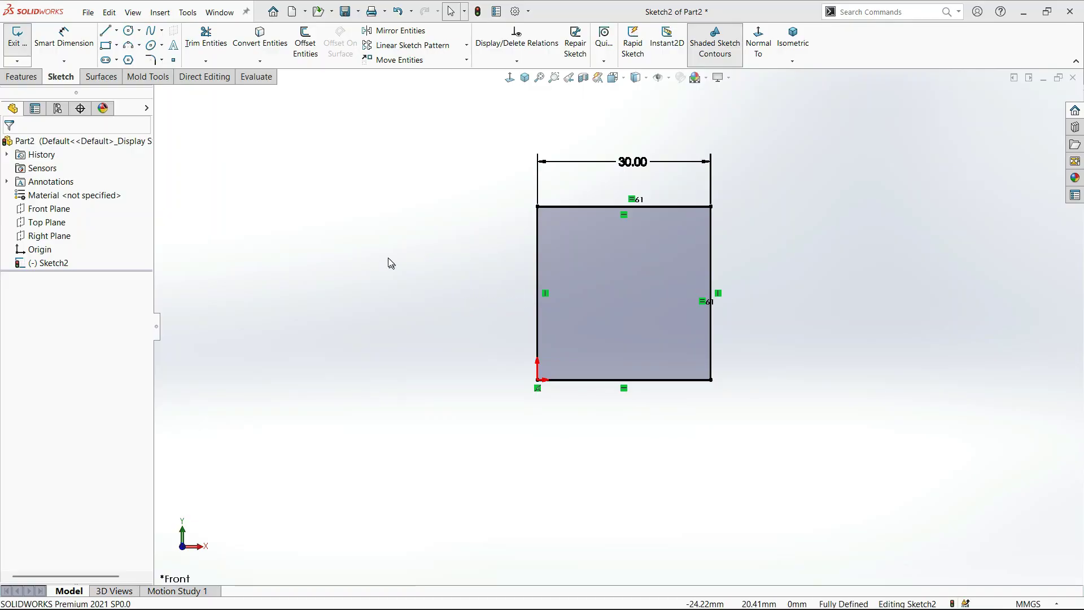
drag(805, 116, 322, 497)
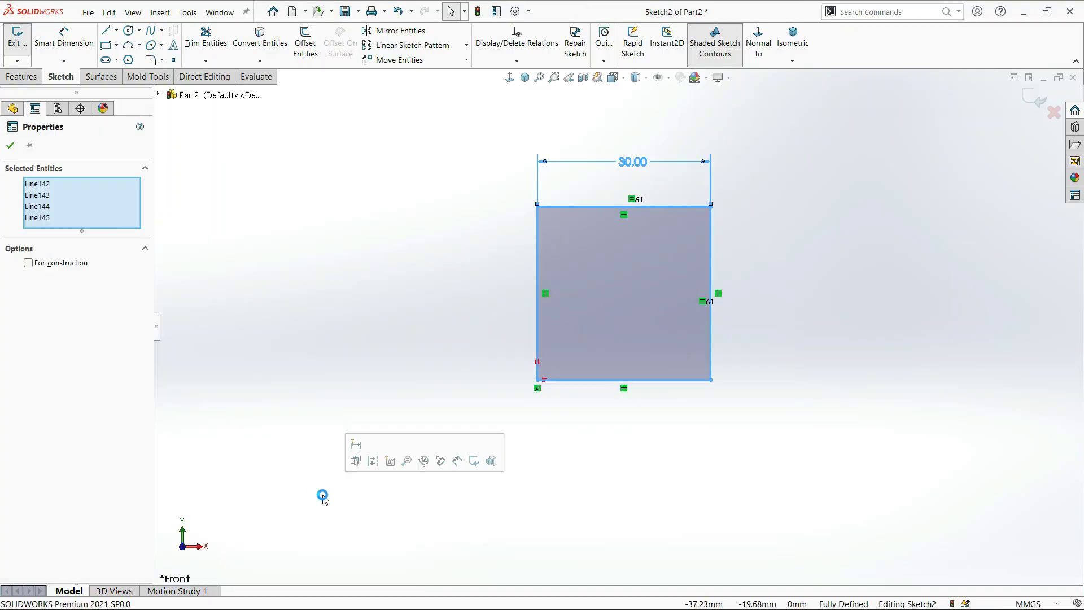
key(Delete)
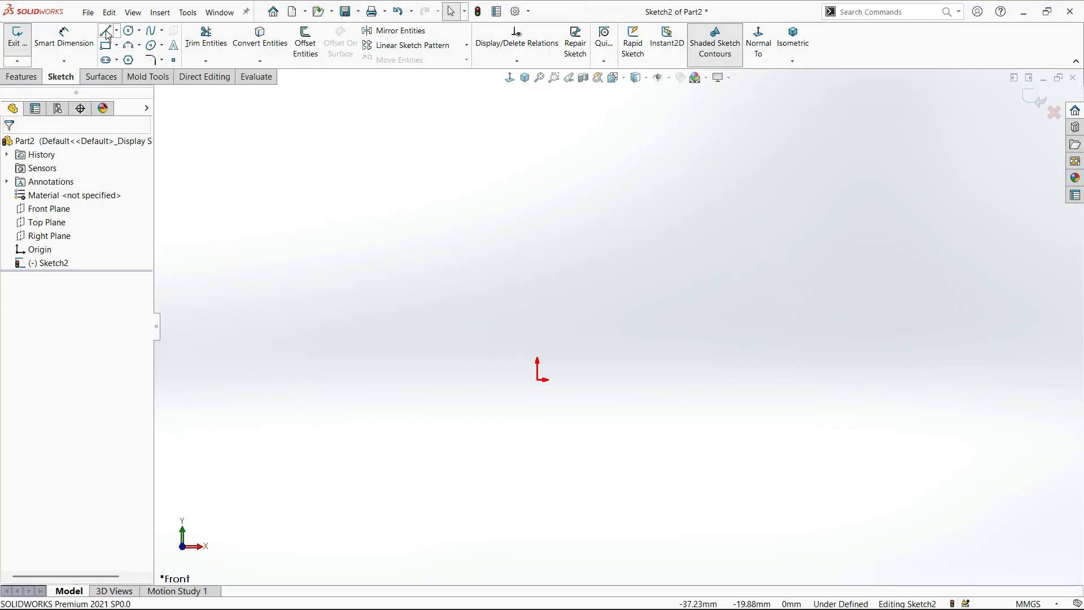
Sketch a horizontal line about 52 mm long from the origin towards positive X.
click(106, 31)
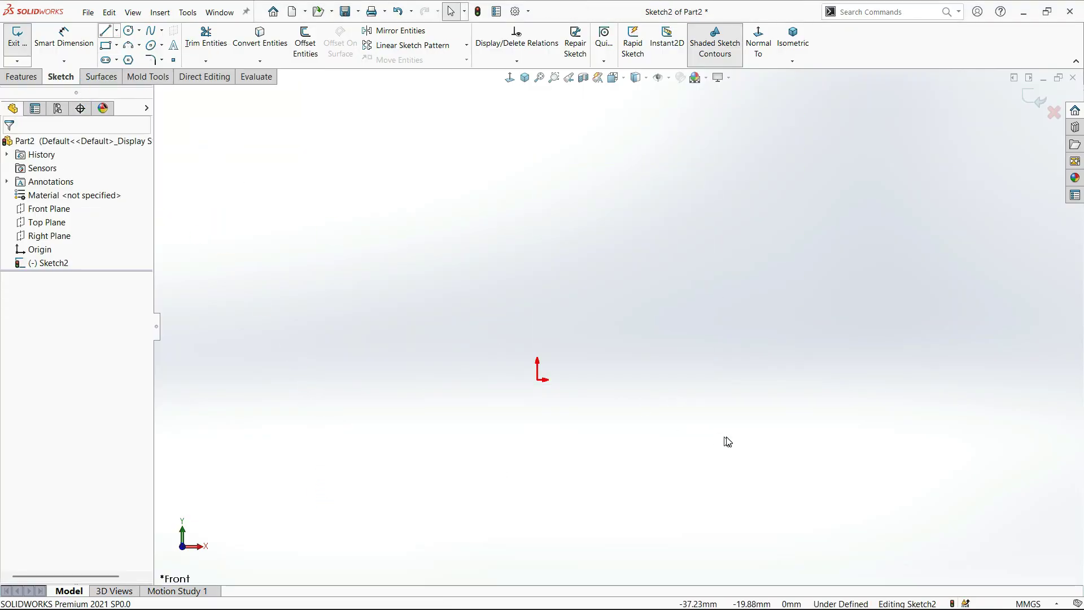
click(539, 382)
click(837, 381)
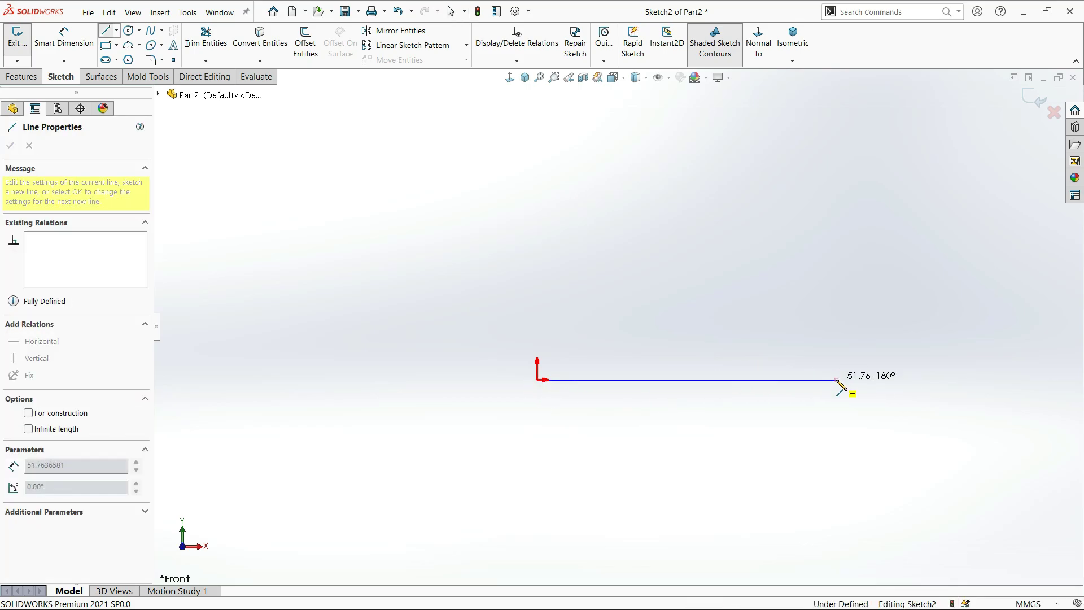
key(Escape)
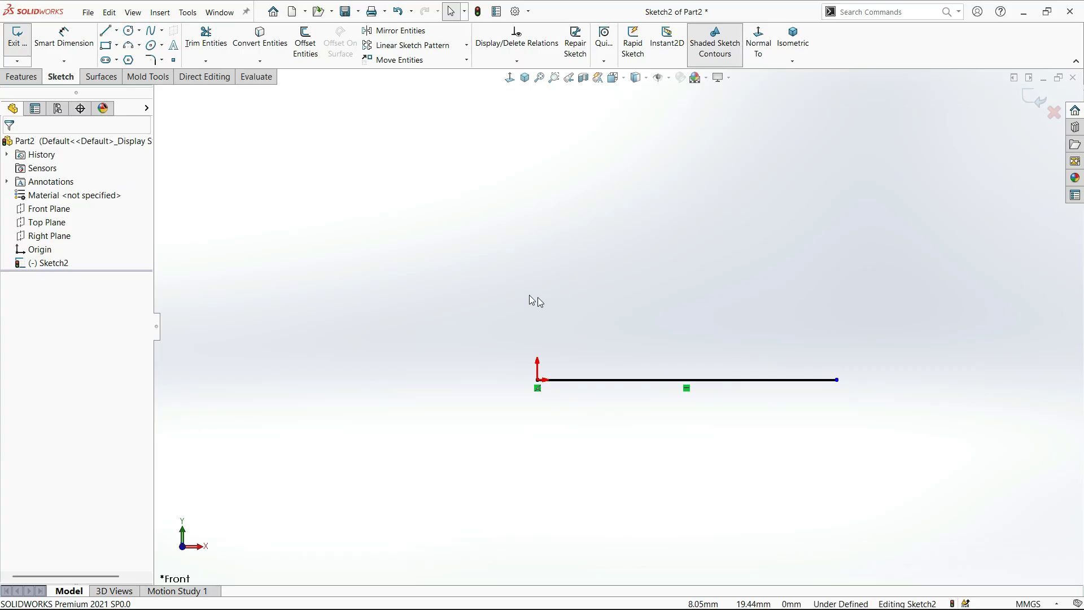
Sketch an inclined line from the origin, rising above the horizontal line and ending slightly beyond its right end.
key(l)
click(538, 380)
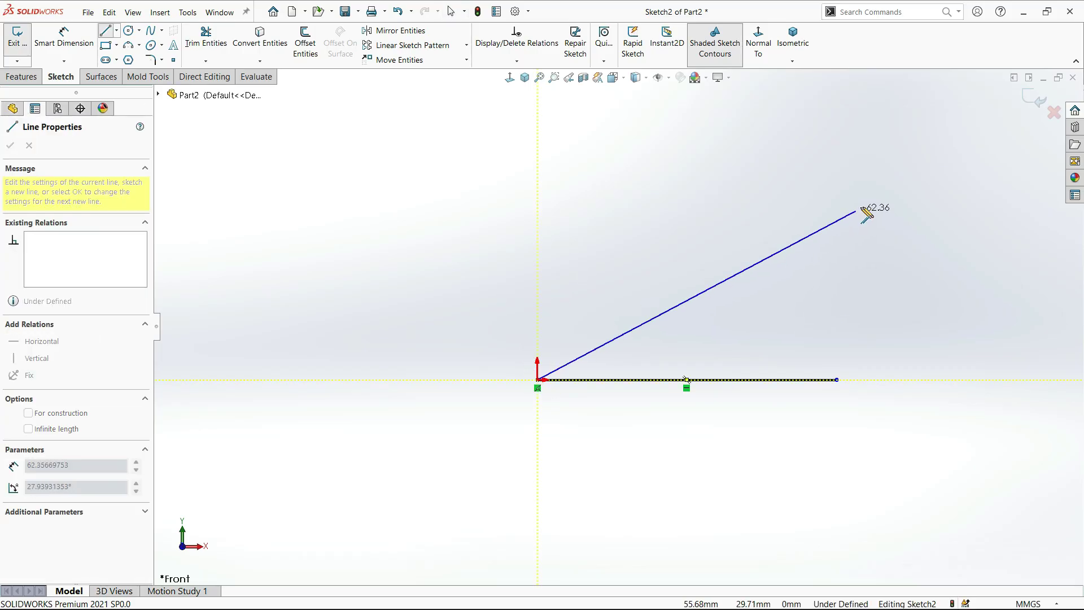
click(859, 180)
key(Escape)
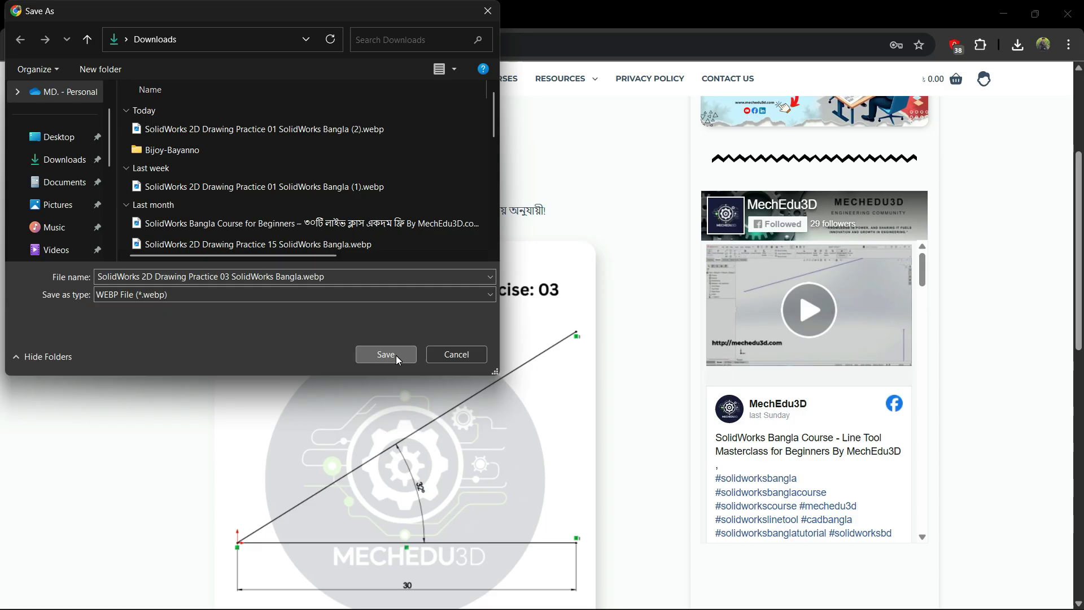
Save the drawing in Downloads as SolidWorks 2D Drawing Practice 03 SolidWorks Bangla.webp and open it in a maximized image viewer.
click(386, 356)
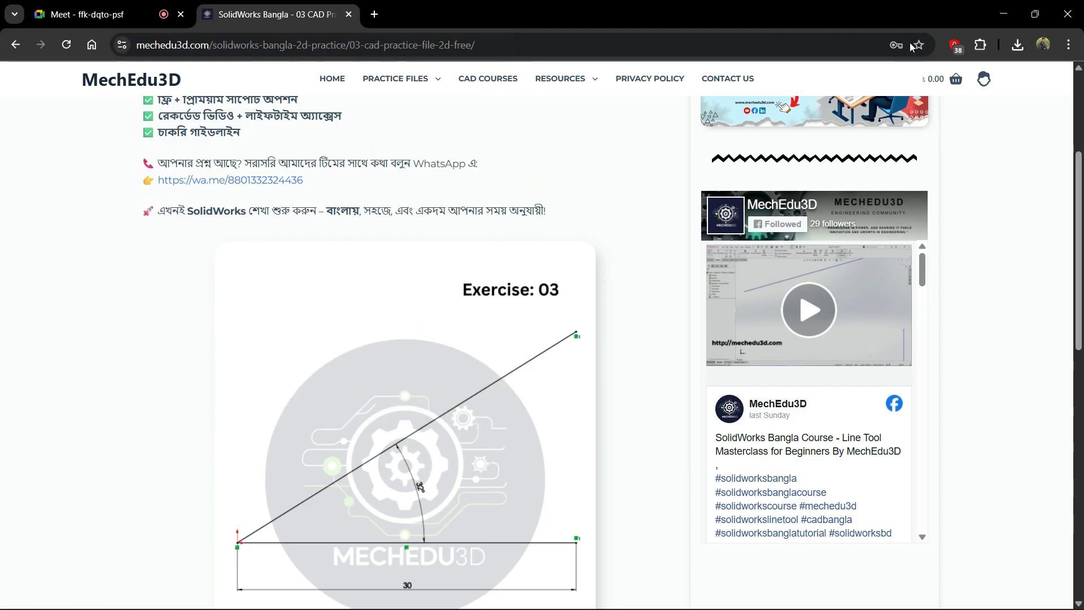
click(919, 77)
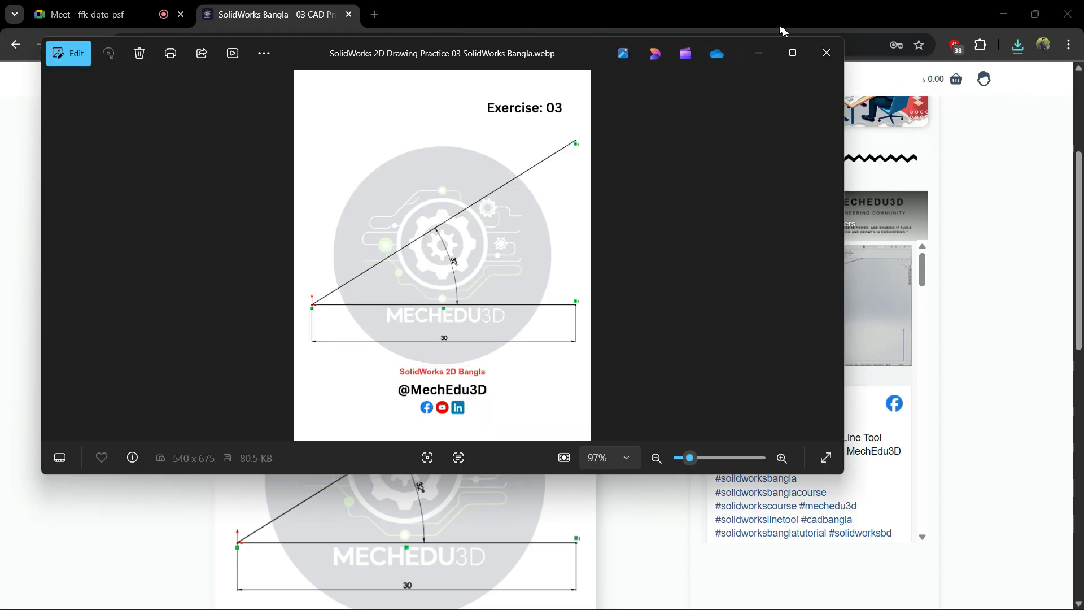
click(793, 52)
Examine the length and angle dimensions in the Exercise 03 drawing up close.
scroll(493, 375, up, 5)
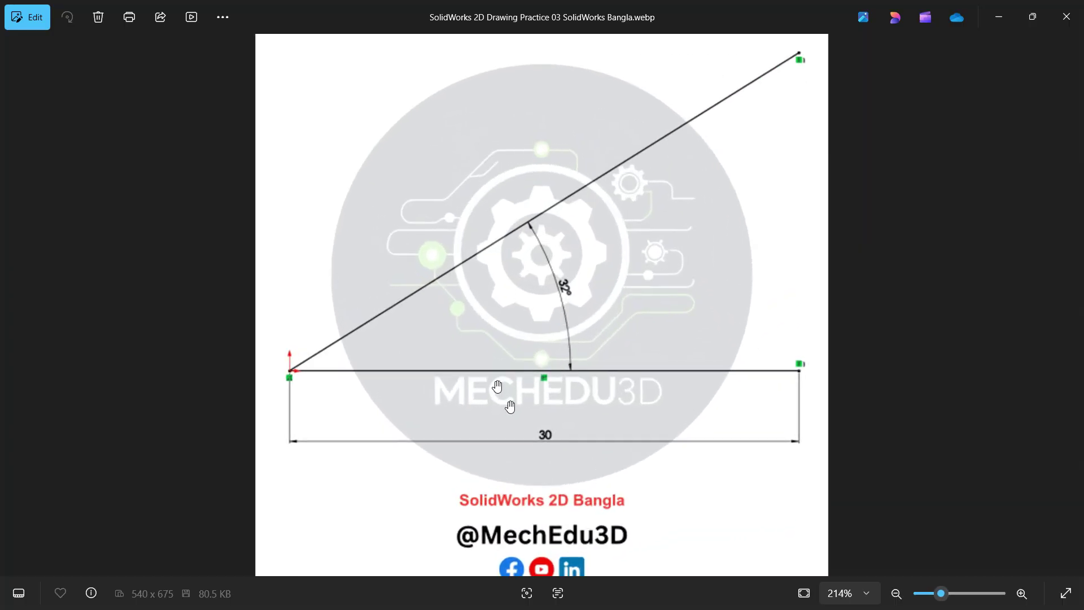
drag(593, 341, 575, 407)
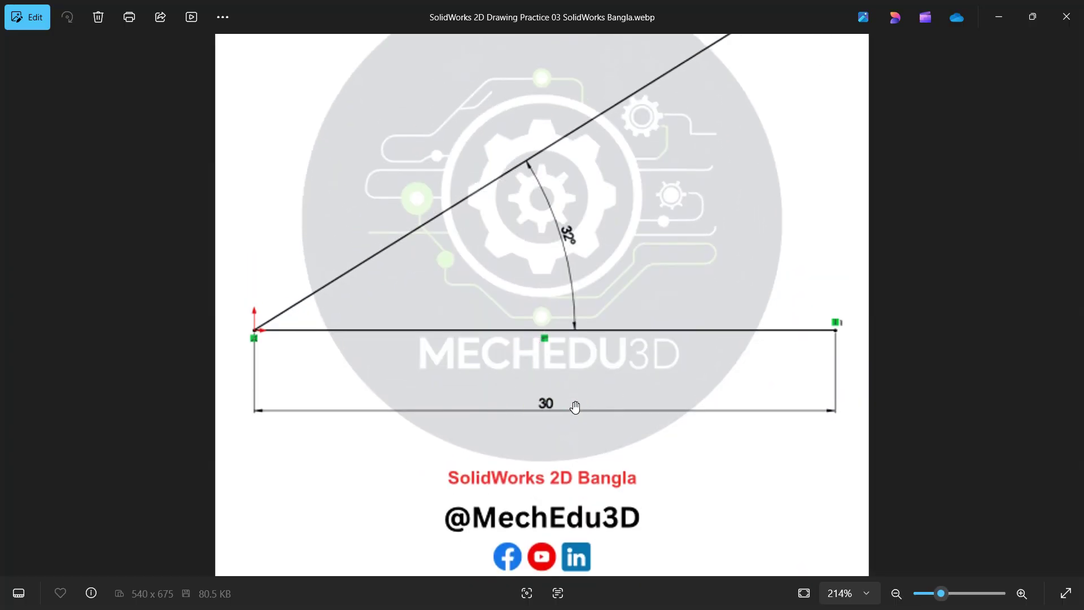
drag(598, 241, 600, 315)
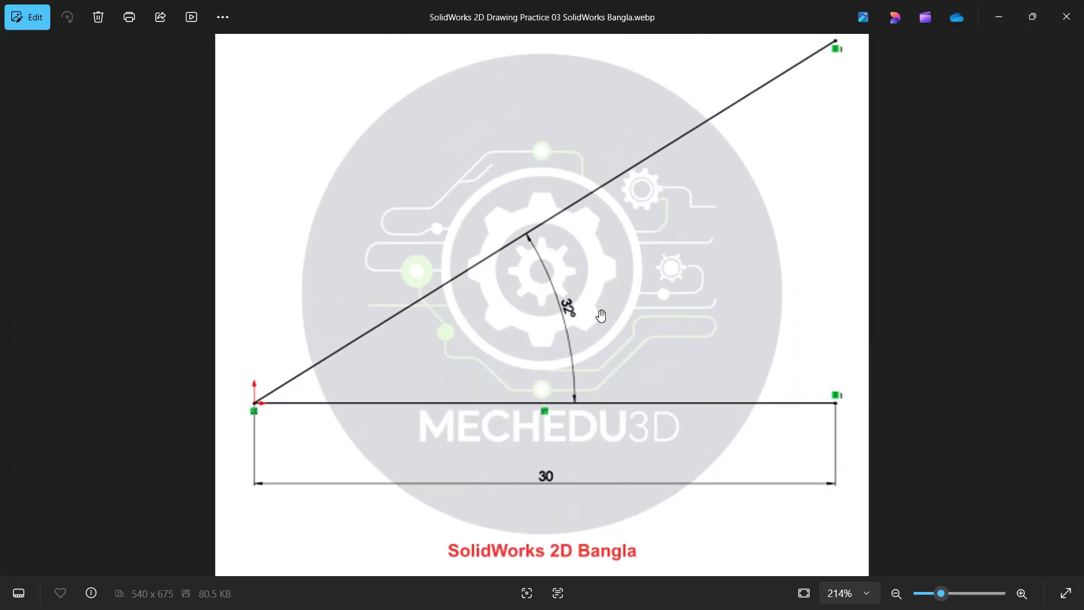
key(alt+Tab)
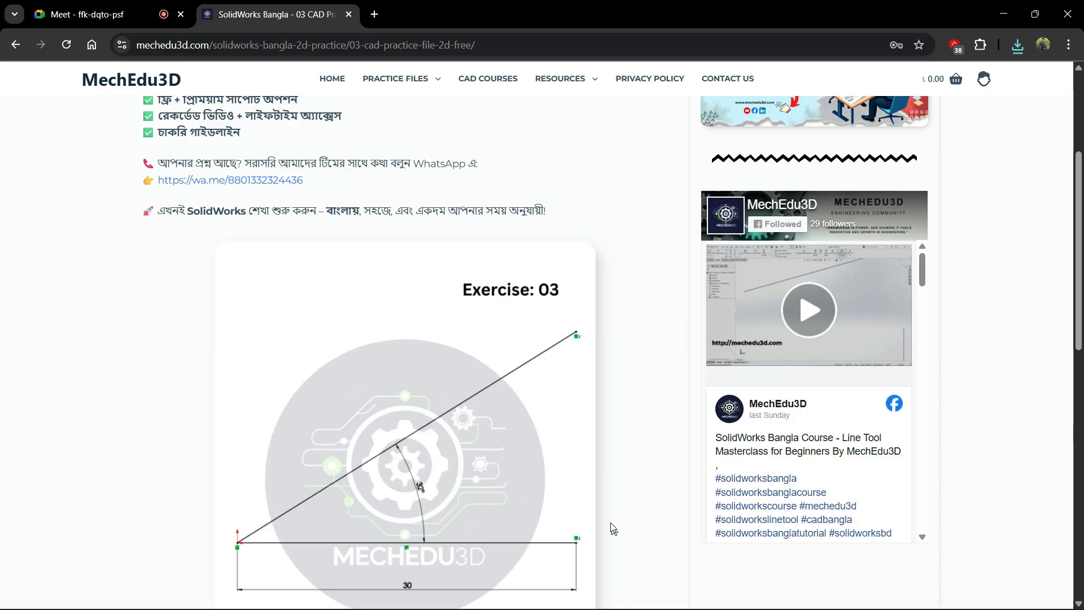
Switch back to SOLIDWORKS and dimension the horizontal line to 30 mm, placing the dimension below it.
key(alt+Tab)
key(Tab)
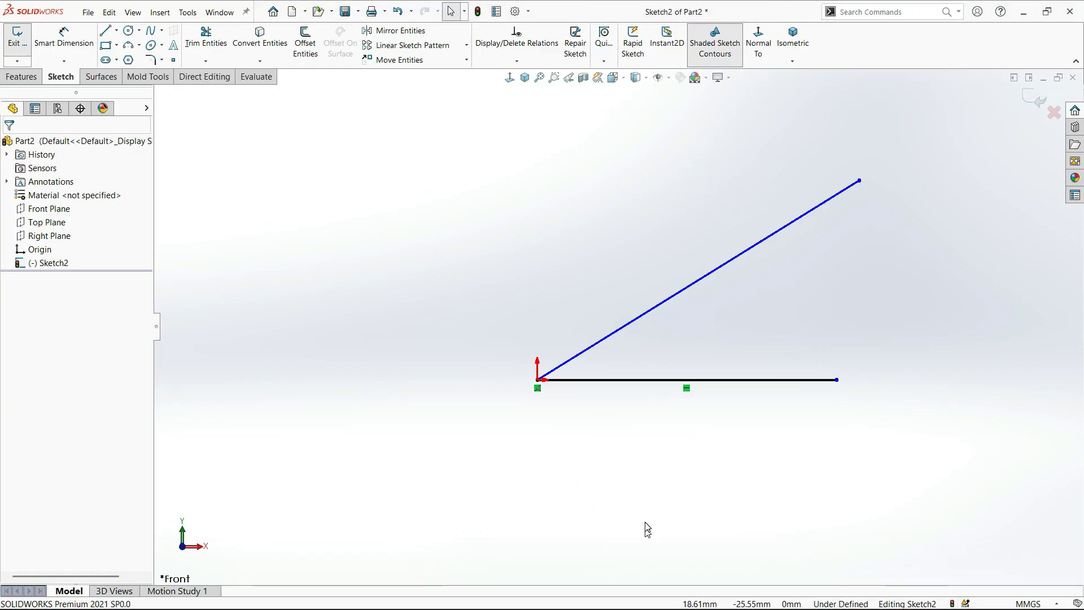
right_drag(645, 525, 639, 469)
click(623, 380)
click(619, 443)
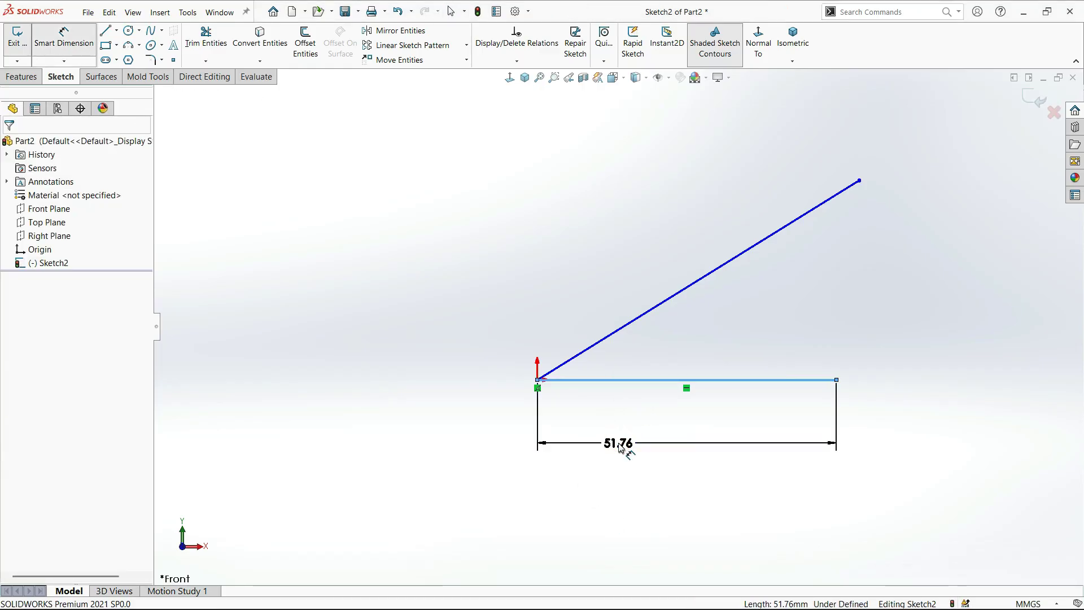
key(Return)
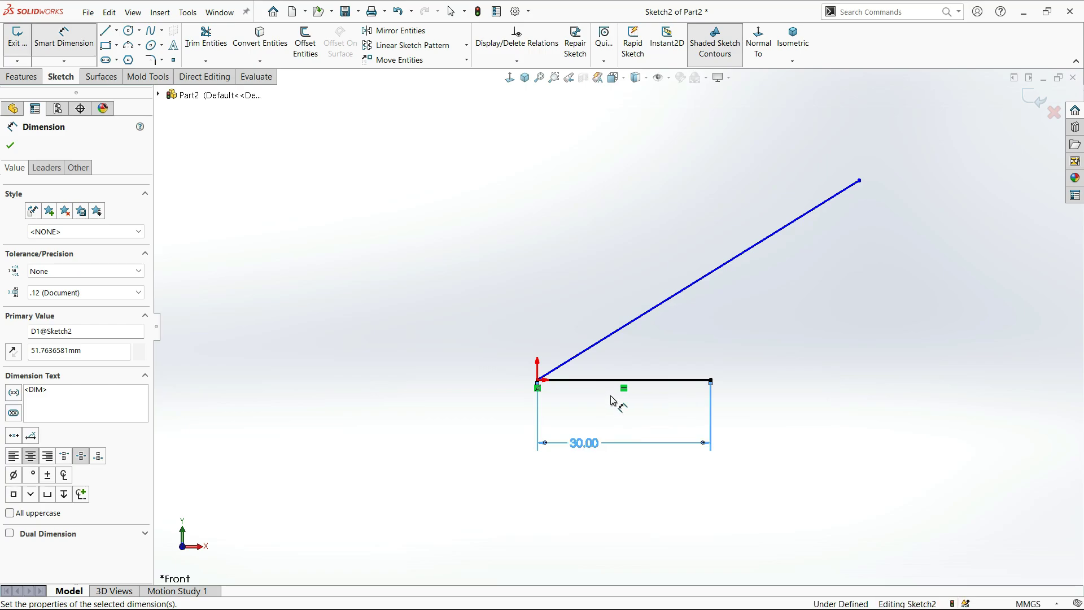
scroll(609, 402, down, 1)
click(588, 374)
click(610, 341)
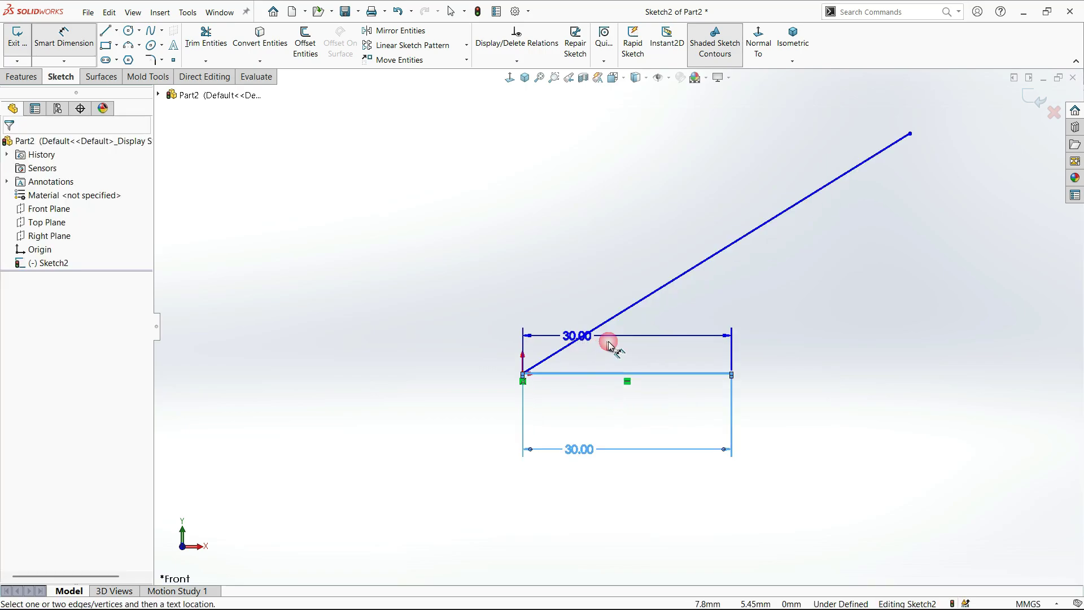
key(Escape)
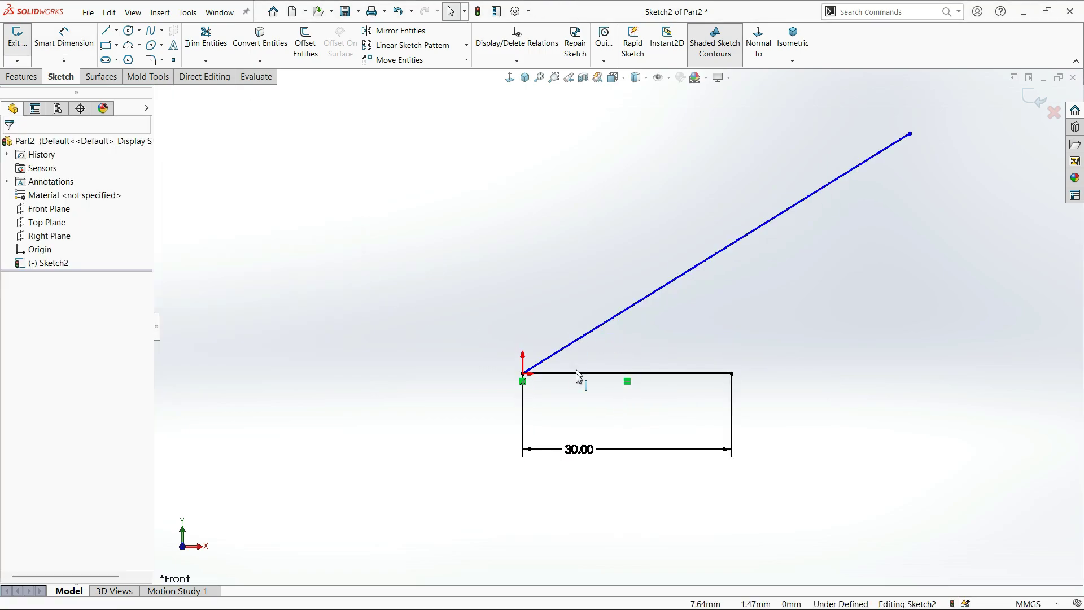
click(578, 373)
key(Escape)
Dimension the angle between the horizontal line and the inclined line to 32 degrees, placing the dimension between them.
key(Return)
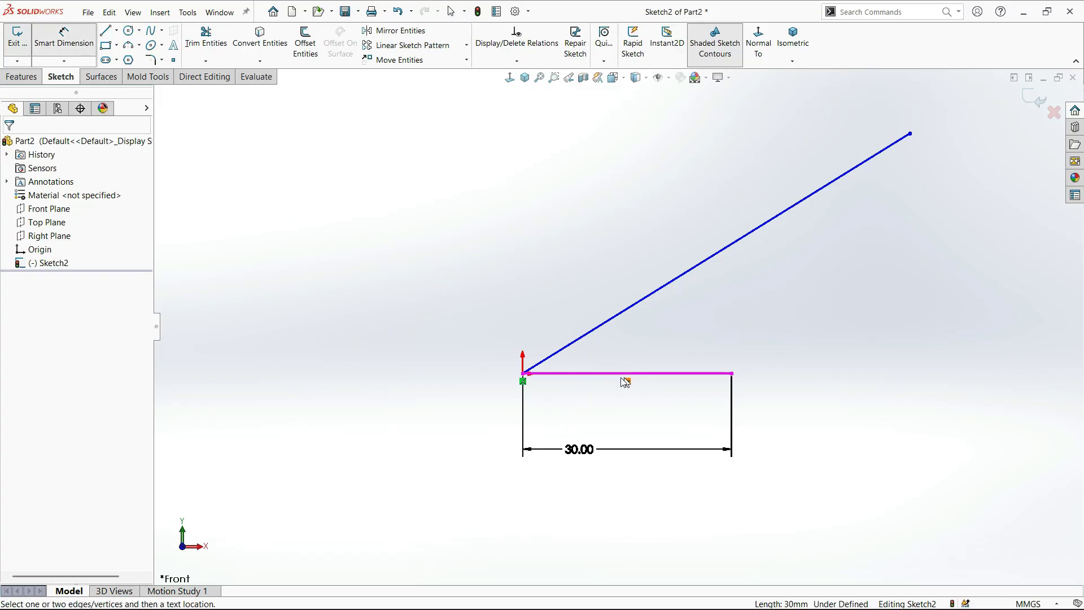
click(604, 373)
click(599, 333)
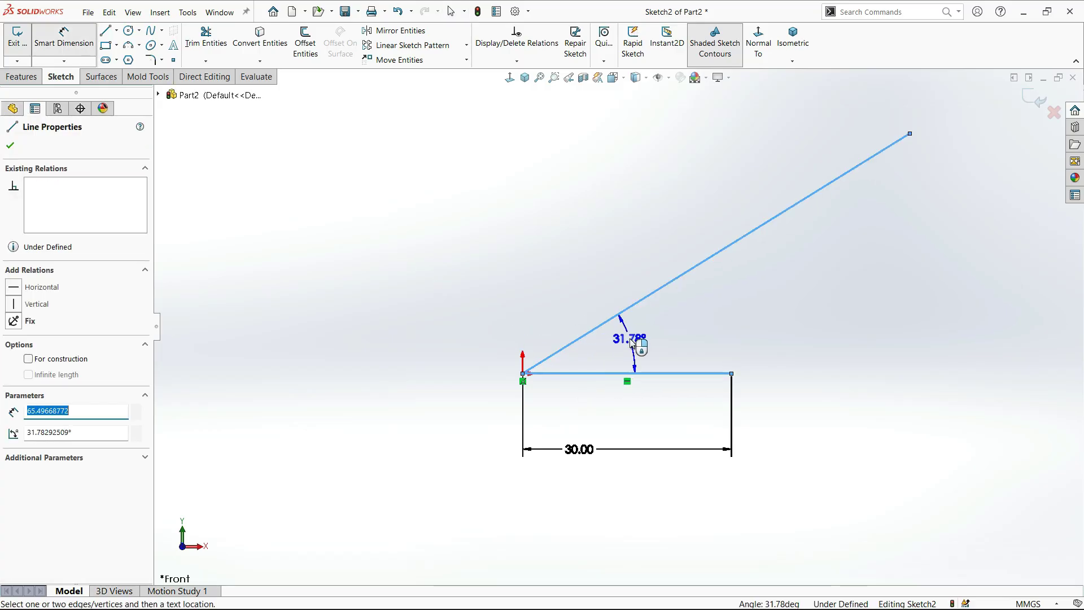
click(633, 341)
text(32)
key(Return)
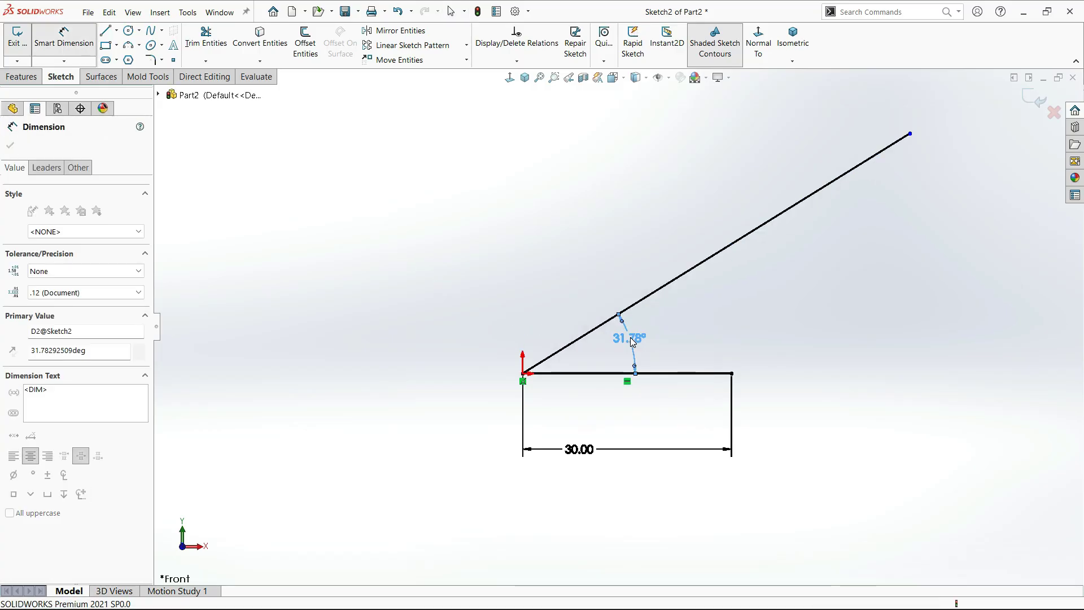
key(Escape)
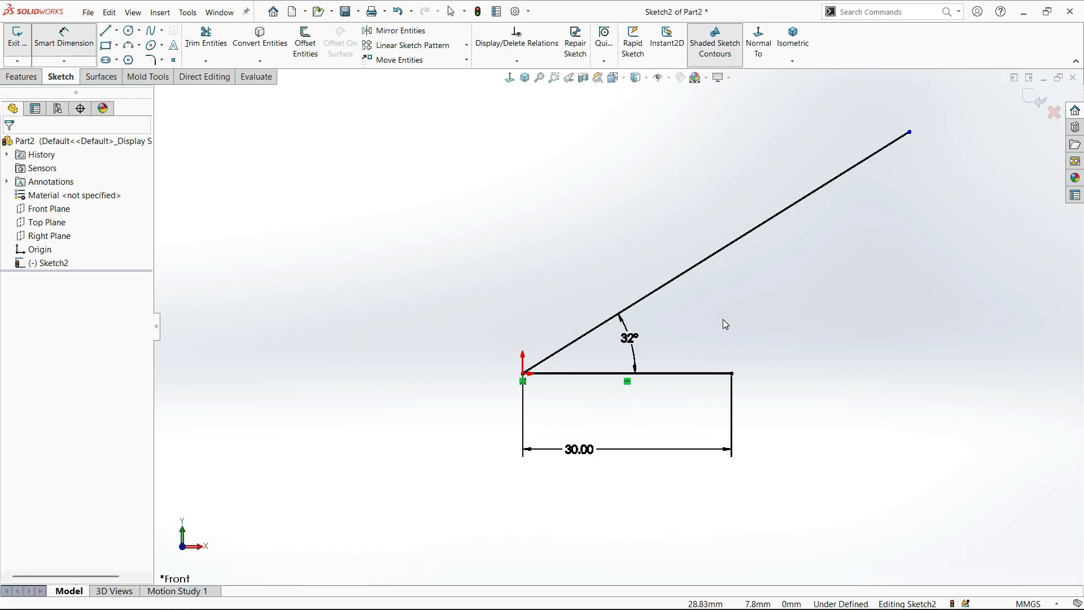
Check the Exercise 03 drawing in the image viewer, then return to SOLIDWORKS and shorten the inclined line slightly by moving its free end.
scroll(722, 320, down, 1)
key(alt+Tab)
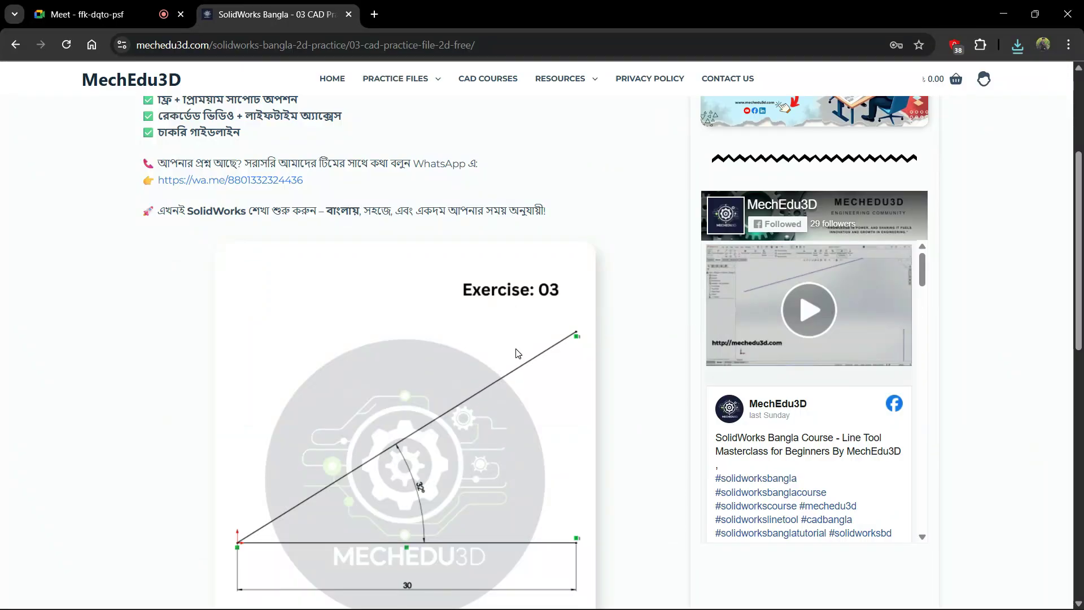
key(alt+Tab)
key(alt+Tab)
click(631, 235)
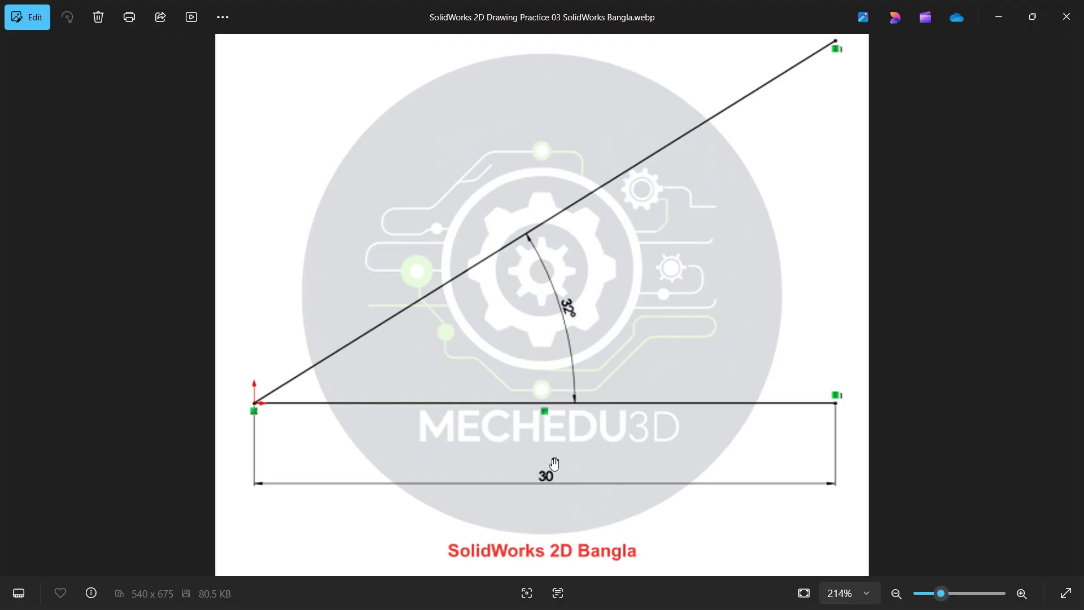
key(alt+Tab)
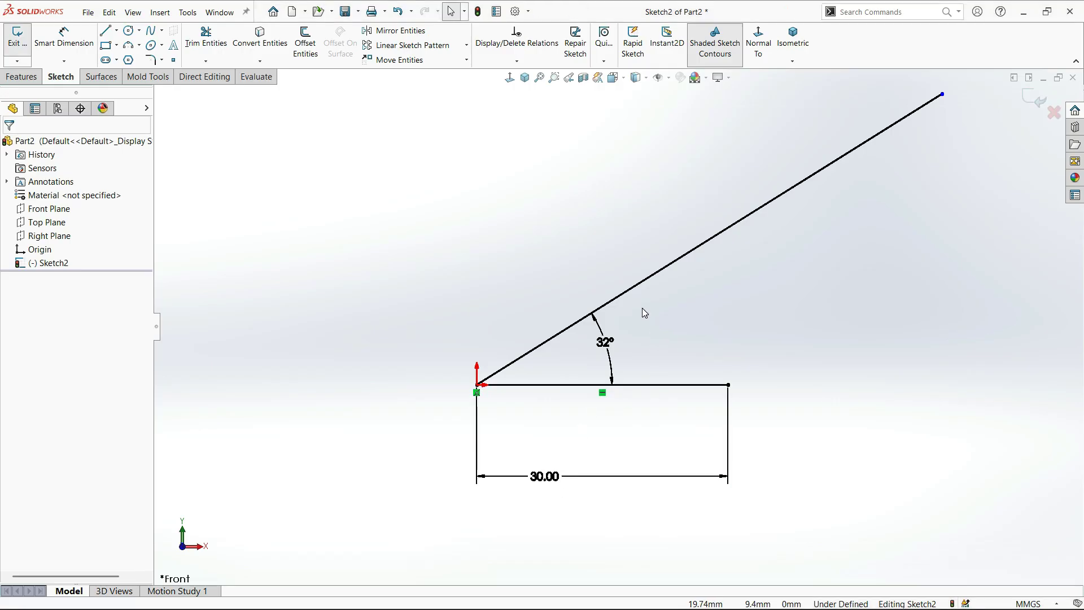
drag(944, 99, 943, 145)
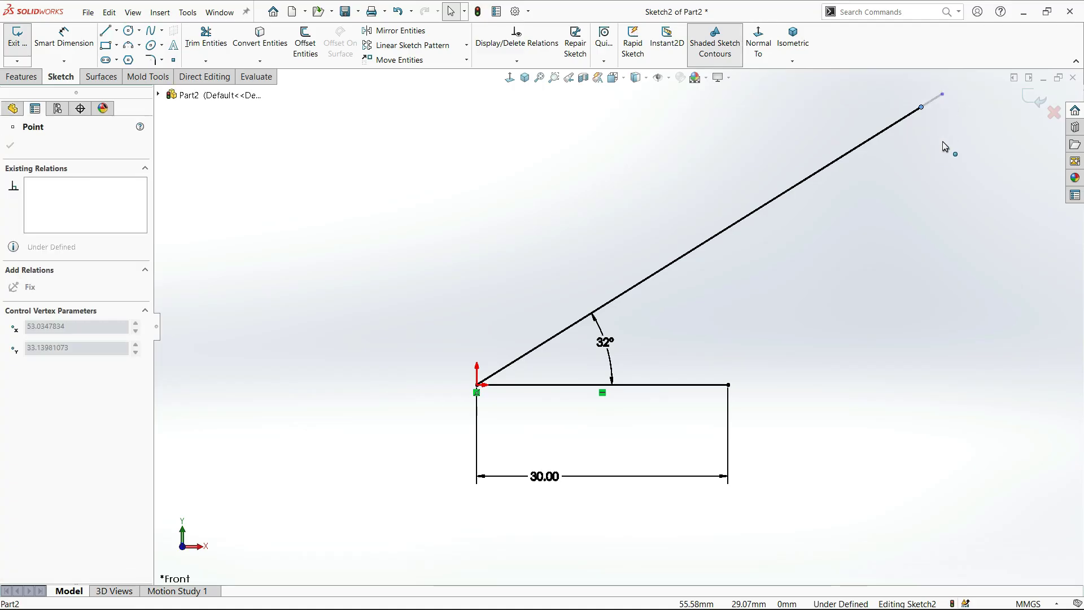
Switch to the Exercise 03 image and examine the relation markers at the free ends of both lines up close.
key(alt+Tab)
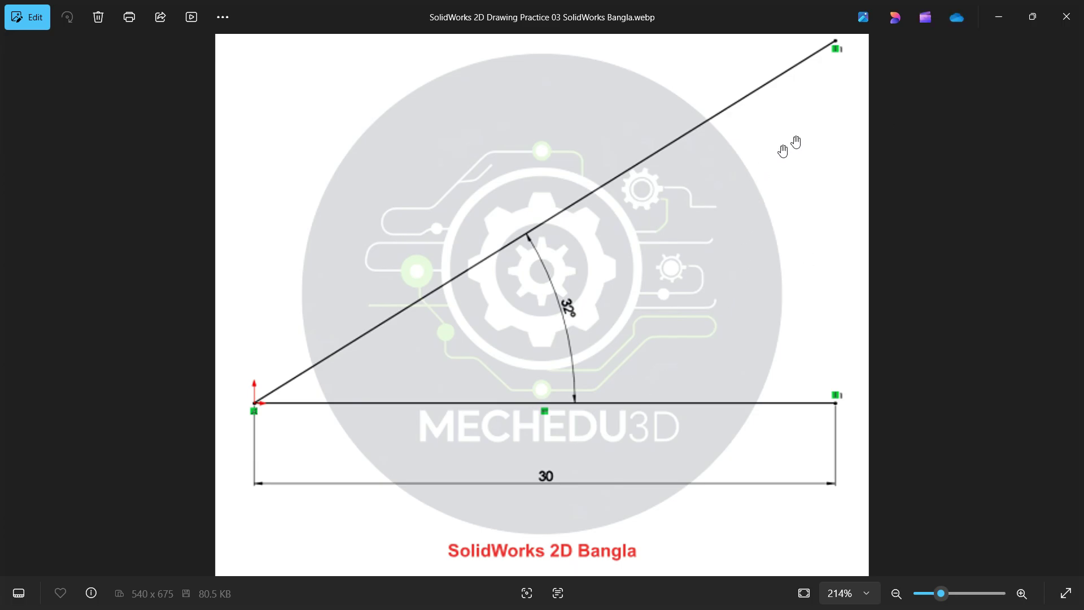
scroll(834, 43, up, 3)
scroll(979, 234, up, 4)
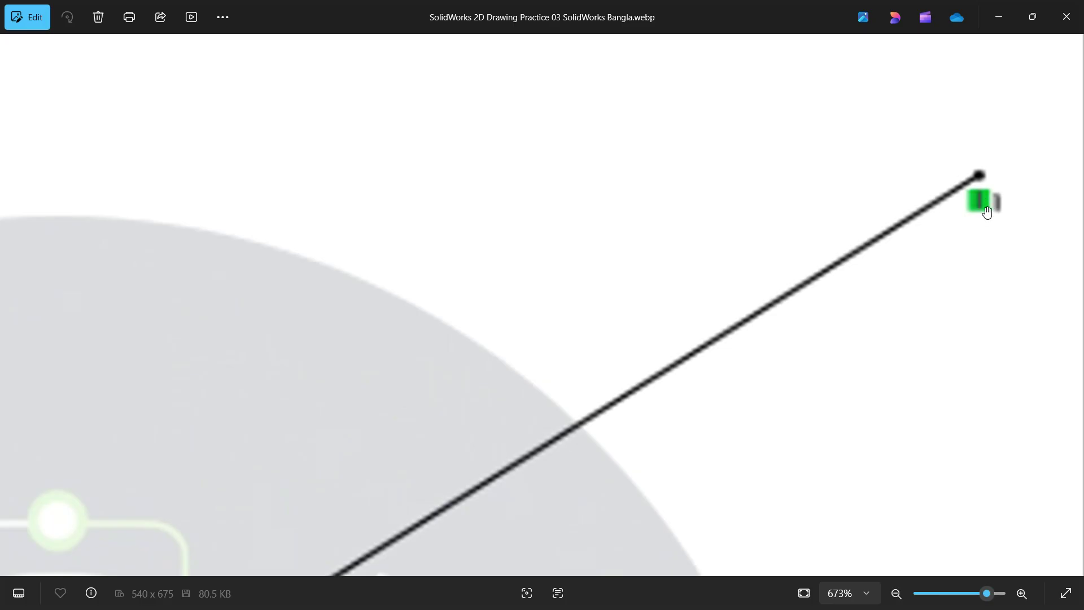
scroll(987, 212, down, 5)
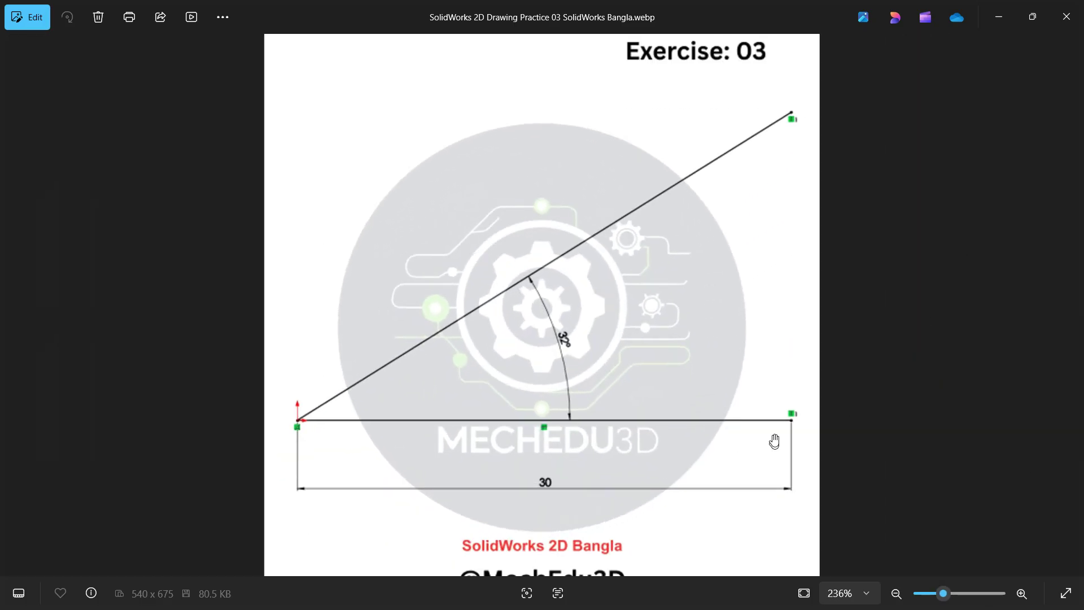
scroll(774, 441, up, 3)
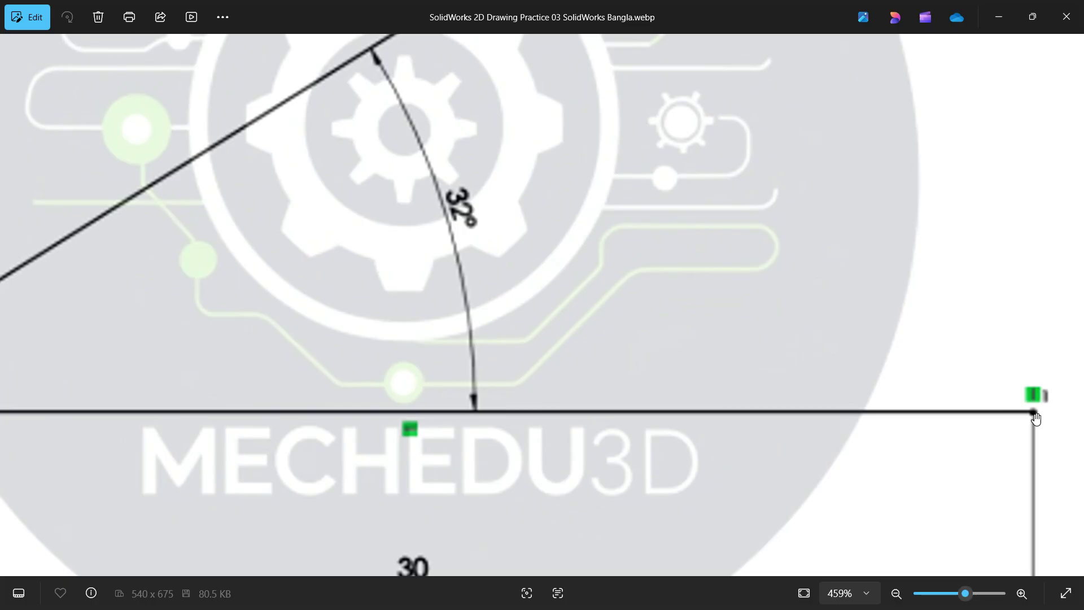
scroll(728, 404, down, 4)
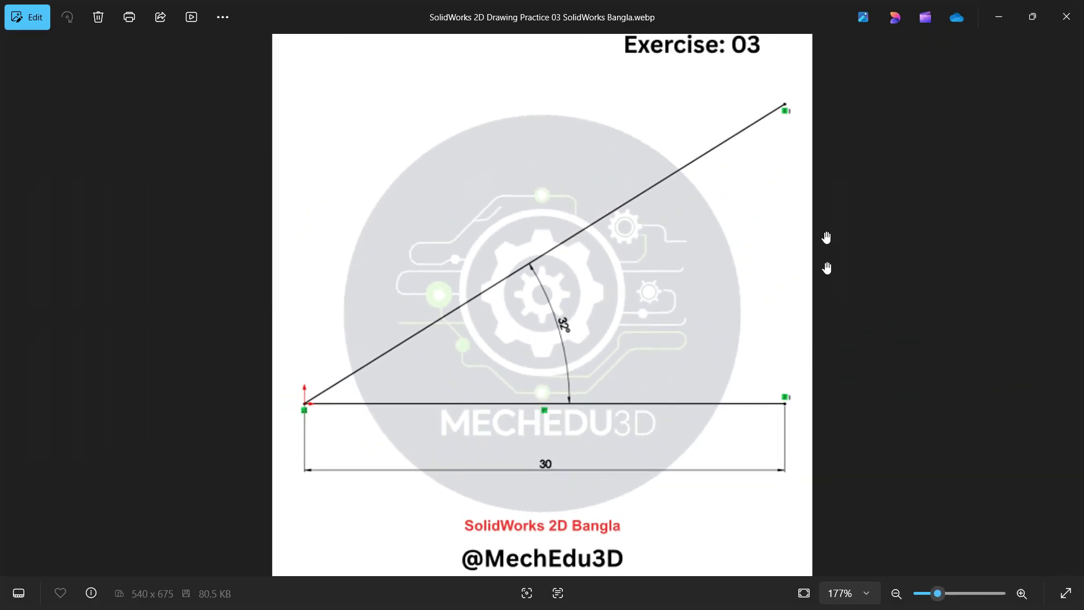
scroll(782, 112, up, 3)
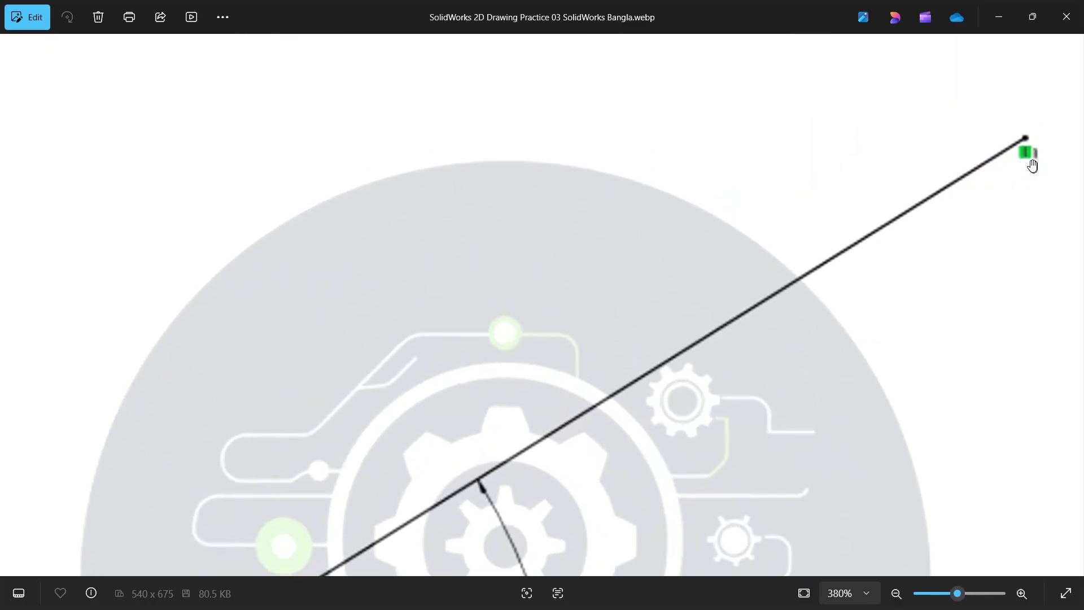
scroll(791, 282, down, 5)
scroll(742, 367, up, 3)
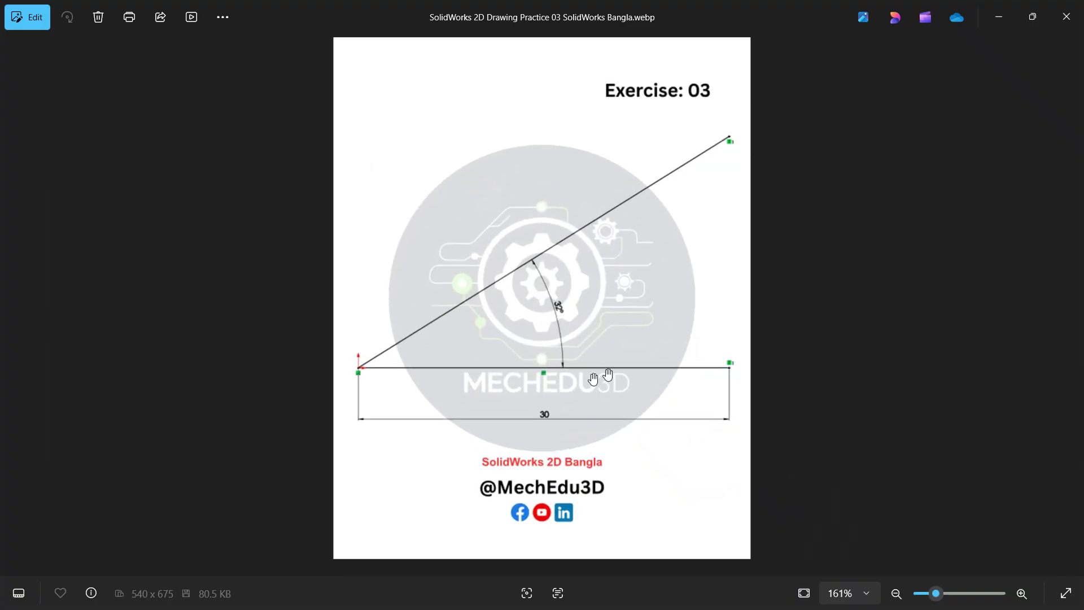
scroll(750, 359, up, 3)
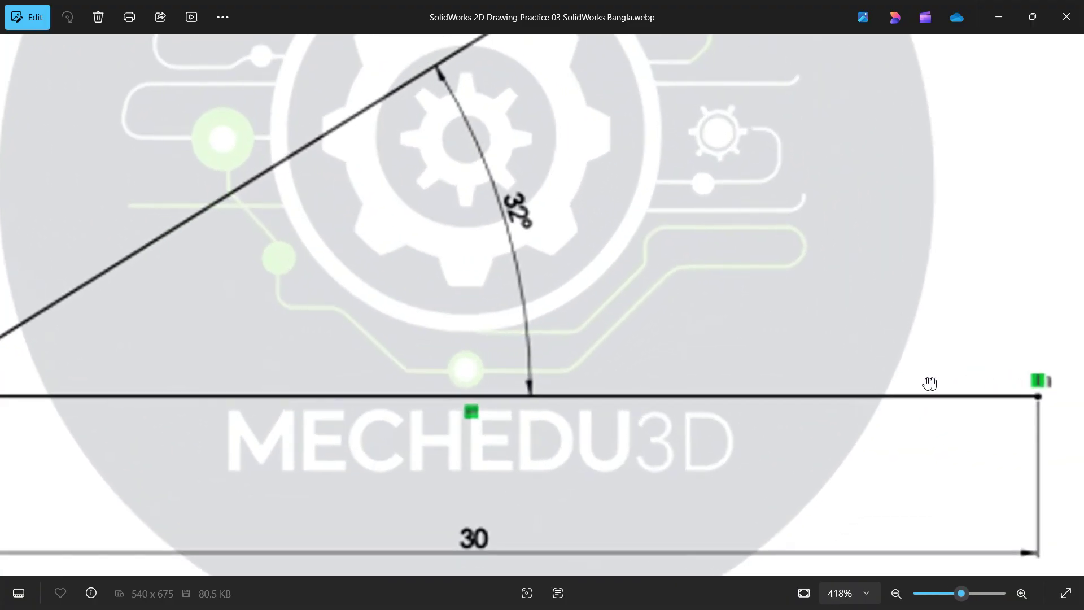
scroll(930, 384, down, 5)
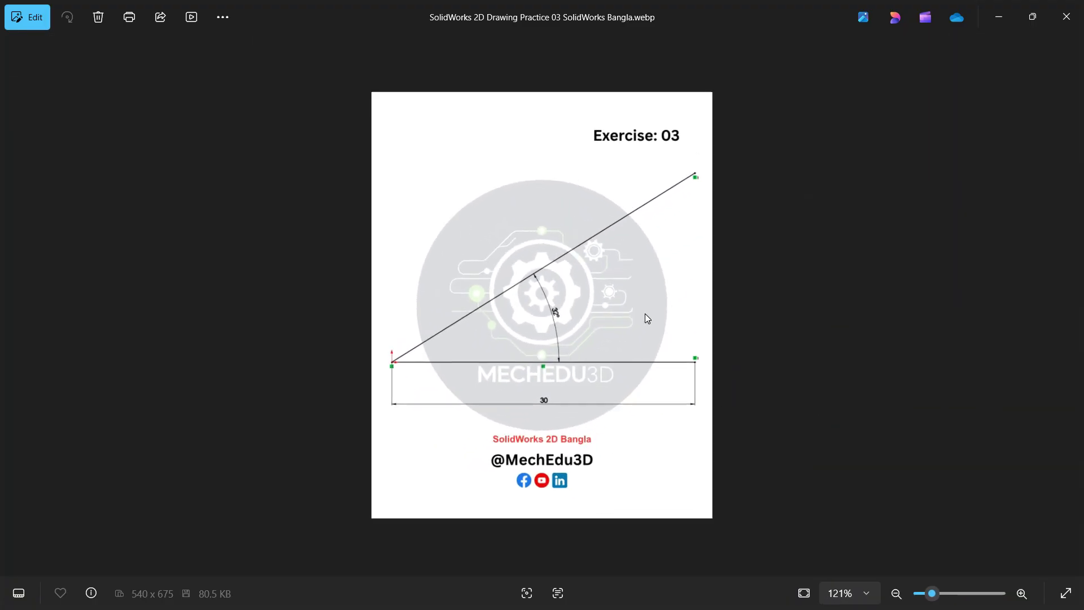
Mark the span between the two free line ends in the drawing with a red rectangle, clear it and review the drawing.
scroll(647, 318, up, 2)
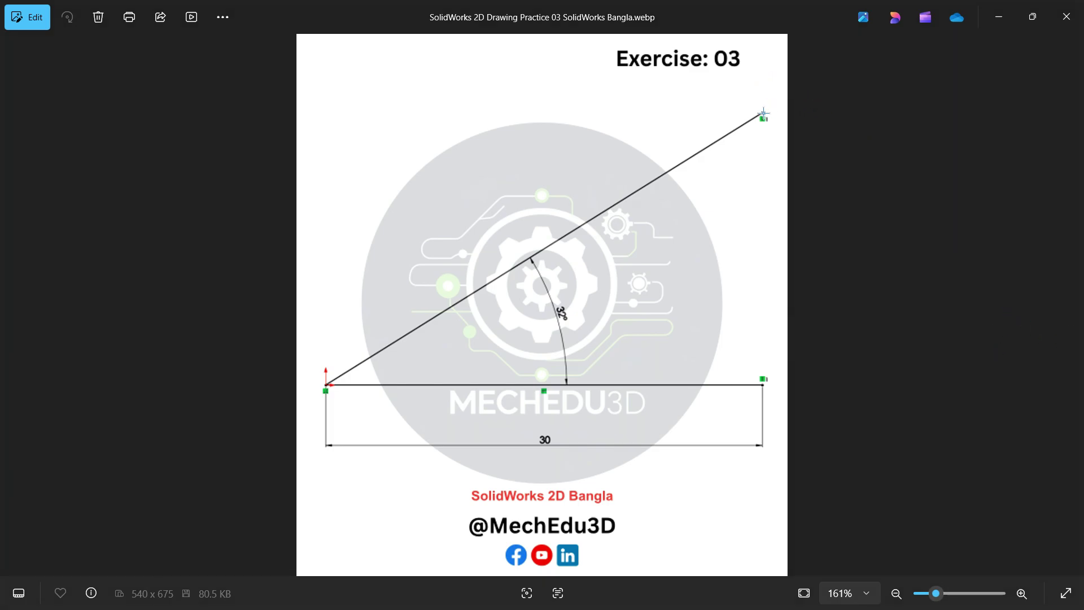
mouse_move(763, 113)
mouse_down()
mouse_move(788, 164)
mouse_move(822, 385)
mouse_up()
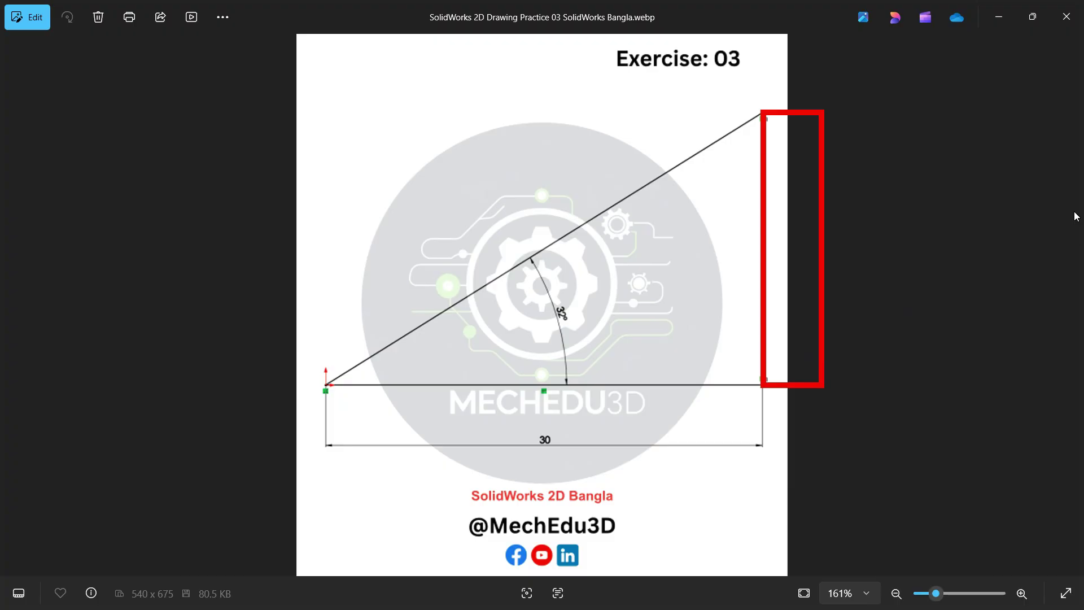
key(Escape)
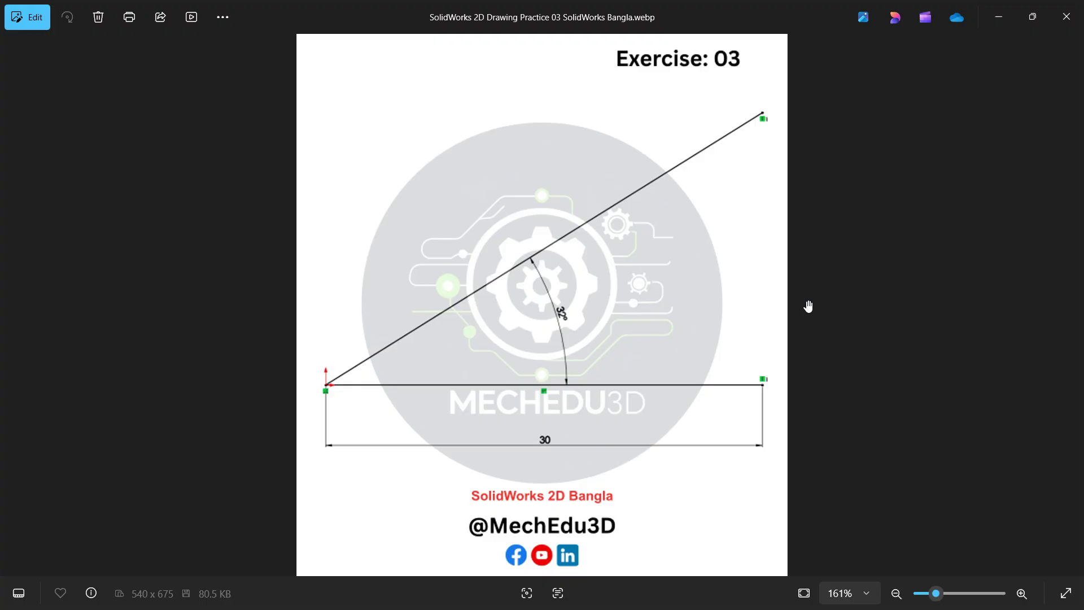
scroll(750, 159, up, 5)
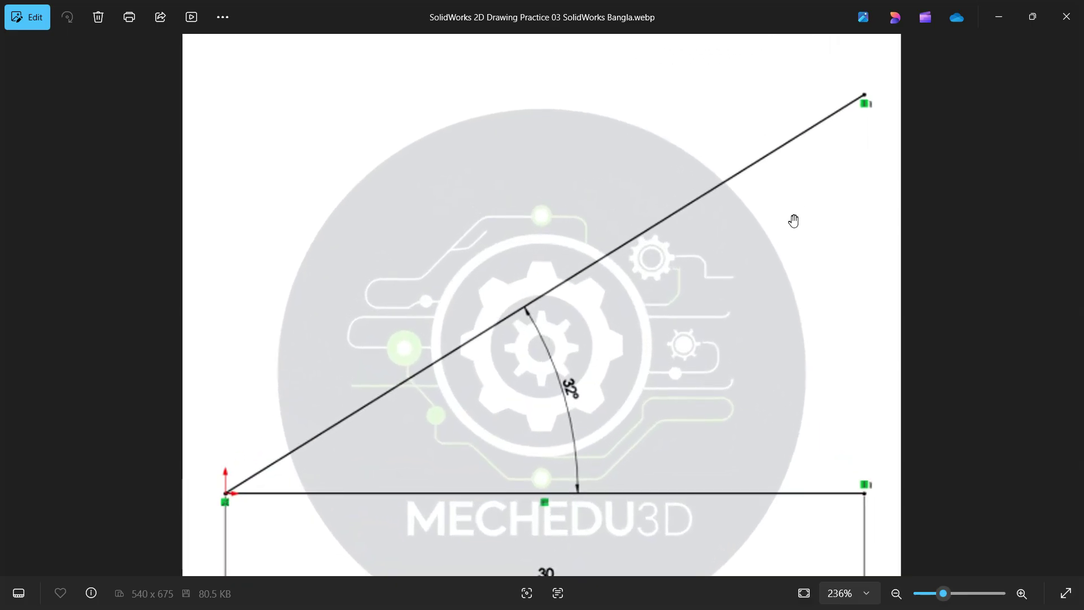
scroll(802, 339, down, 6)
scroll(653, 341, up, 3)
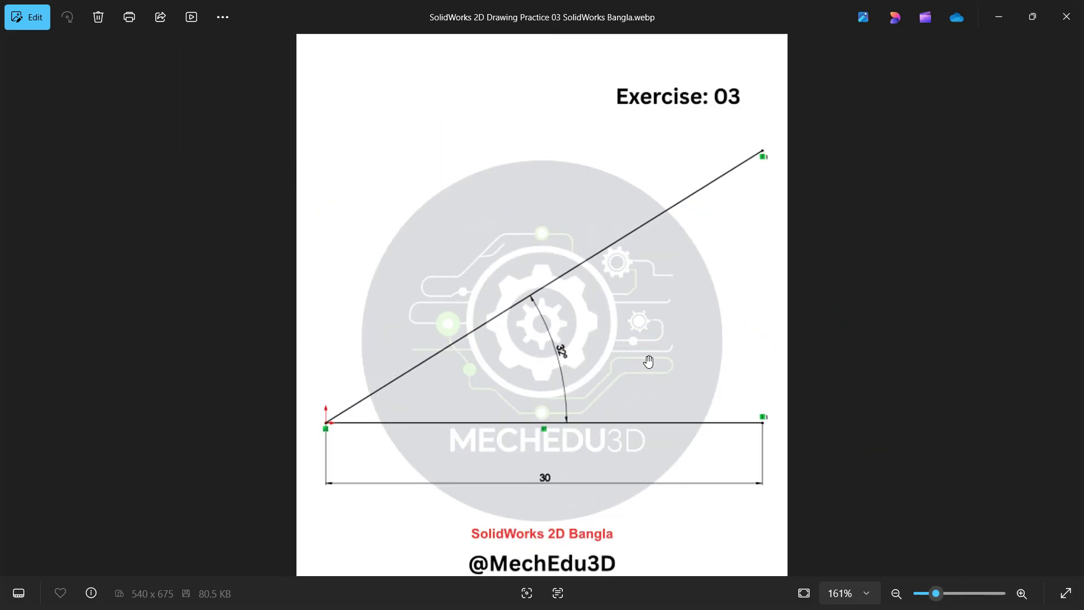
Switch back to SOLIDWORKS and add a Vertical relation between the free endpoints of the inclined and horizontal lines.
key(alt+Tab)
key(alt+Tab)
key(Tab)
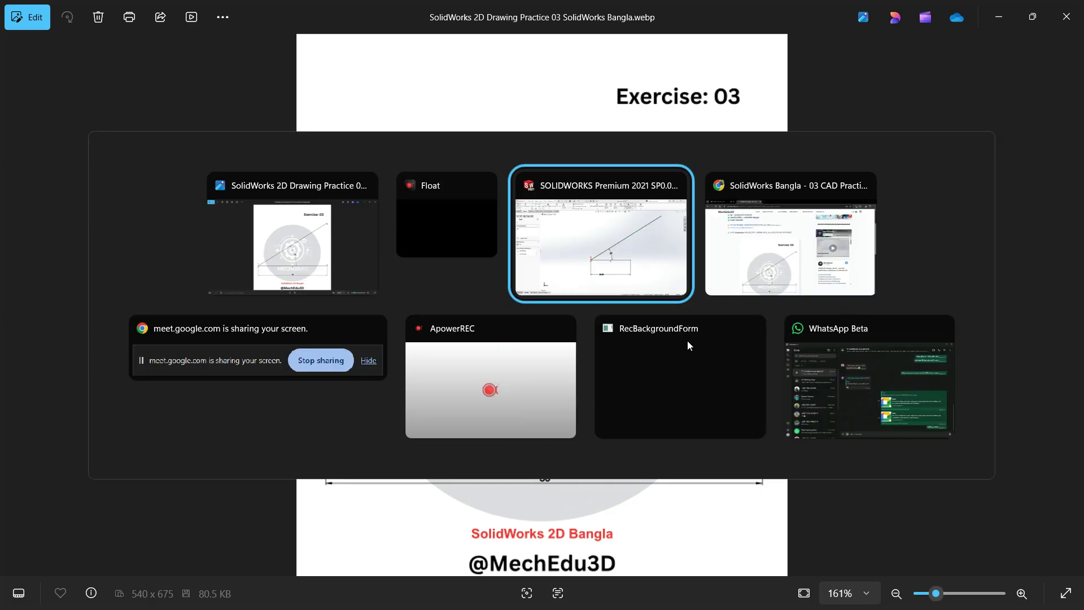
click(842, 308)
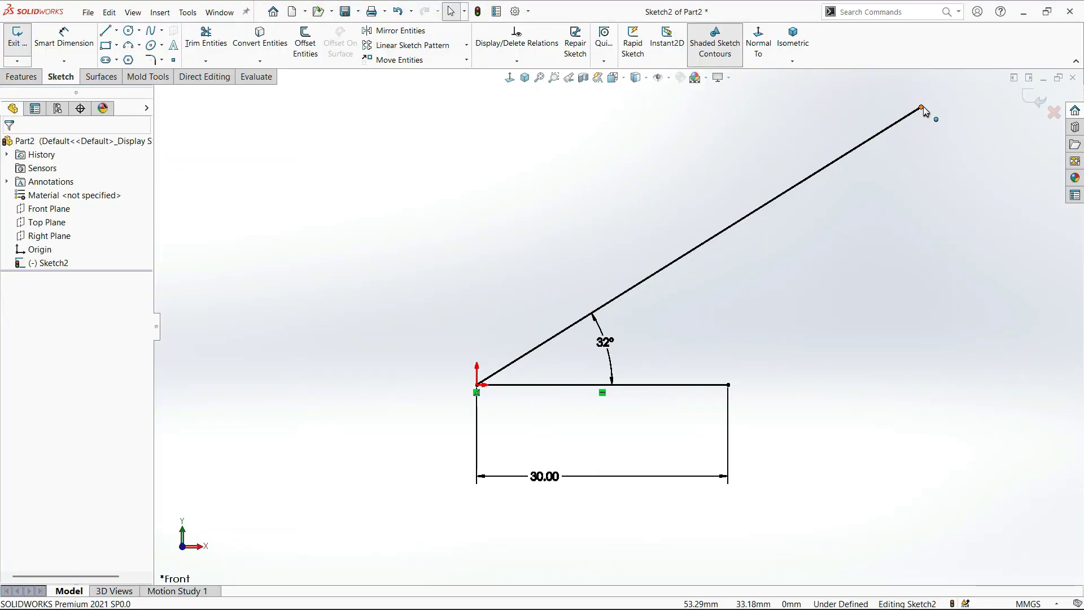
click(921, 106)
ctrl+click(729, 384)
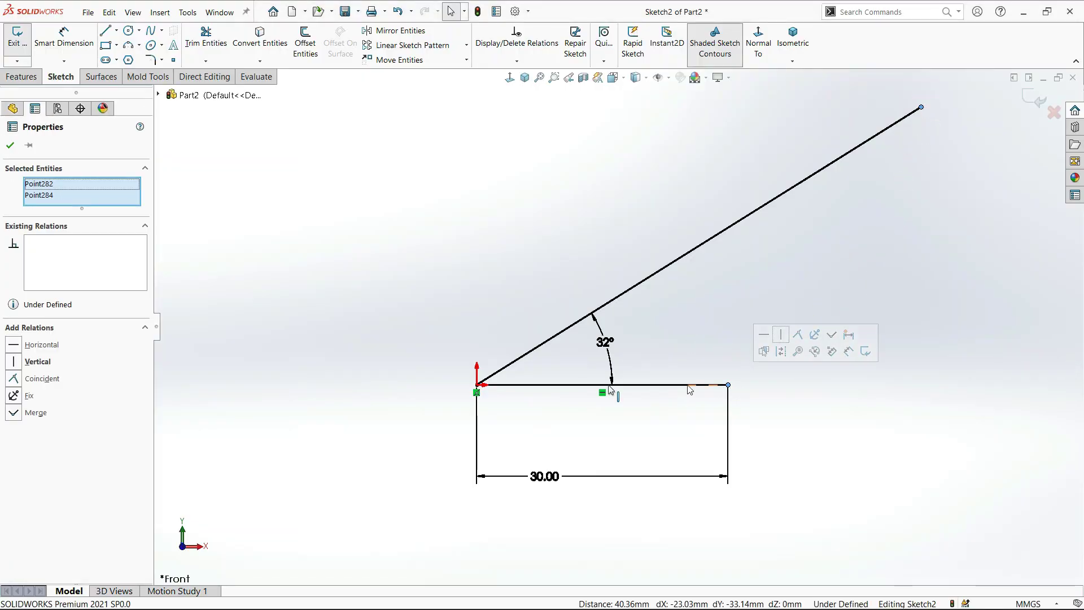
click(40, 362)
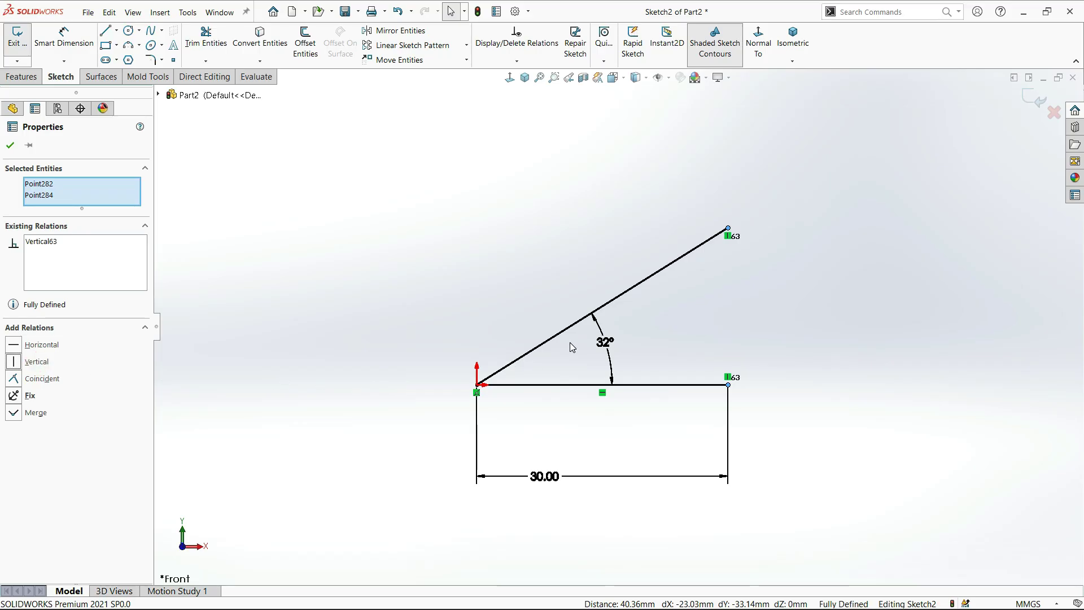
click(809, 361)
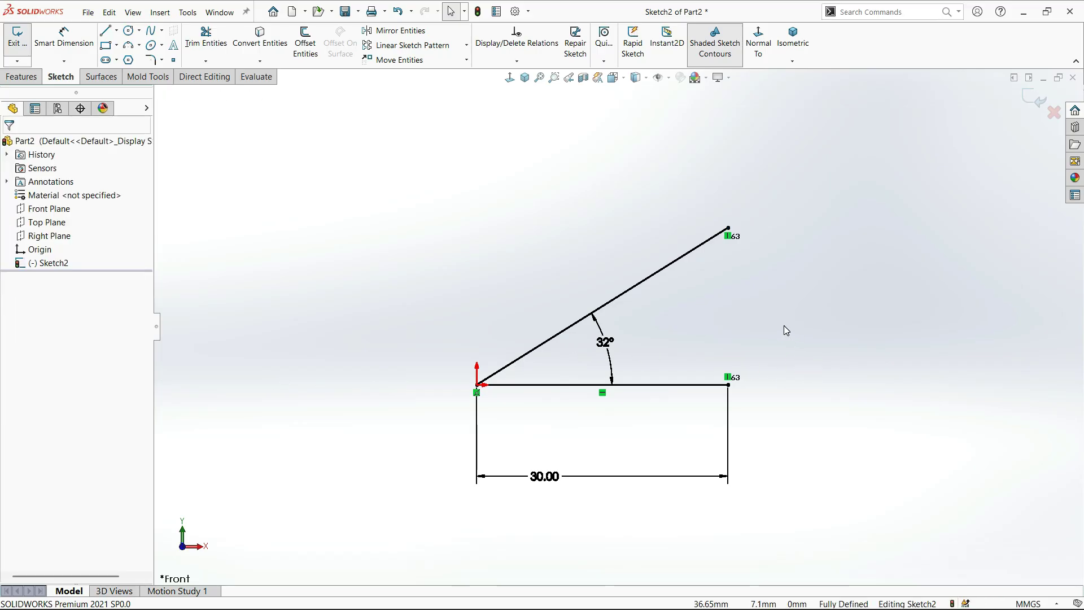
Move the 30 mm dimension closer below the horizontal line, centre its text and fit the sketch to the view.
key(f)
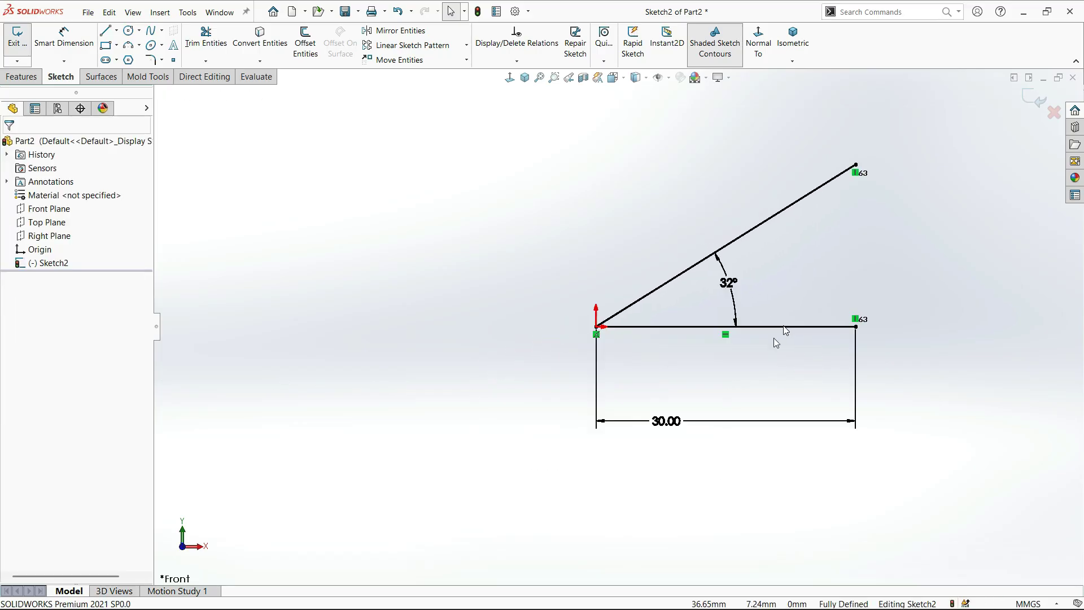
drag(668, 426, 733, 361)
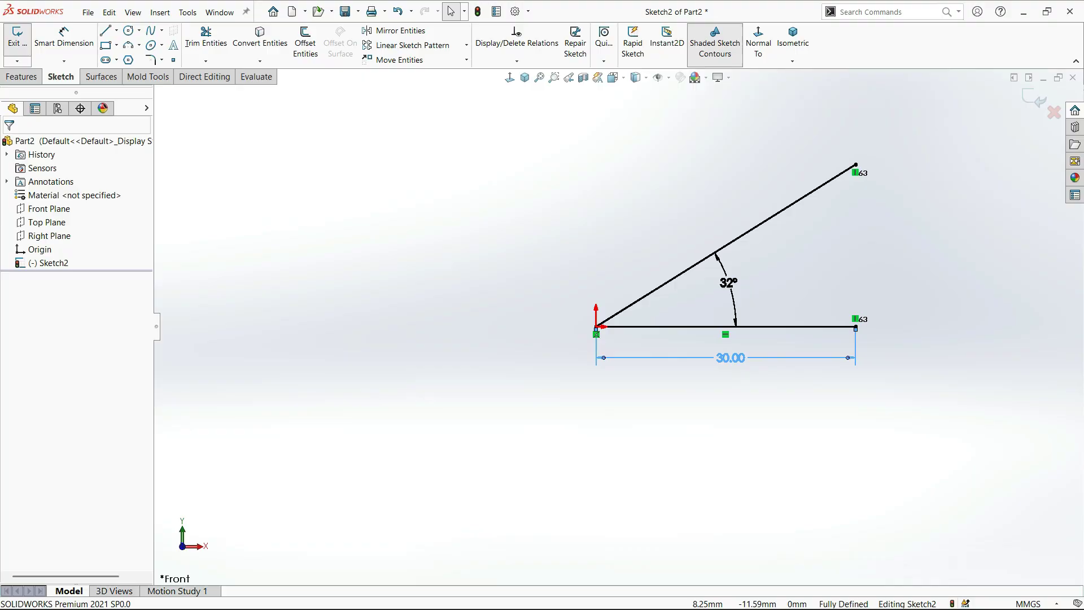
click(711, 424)
key(f)
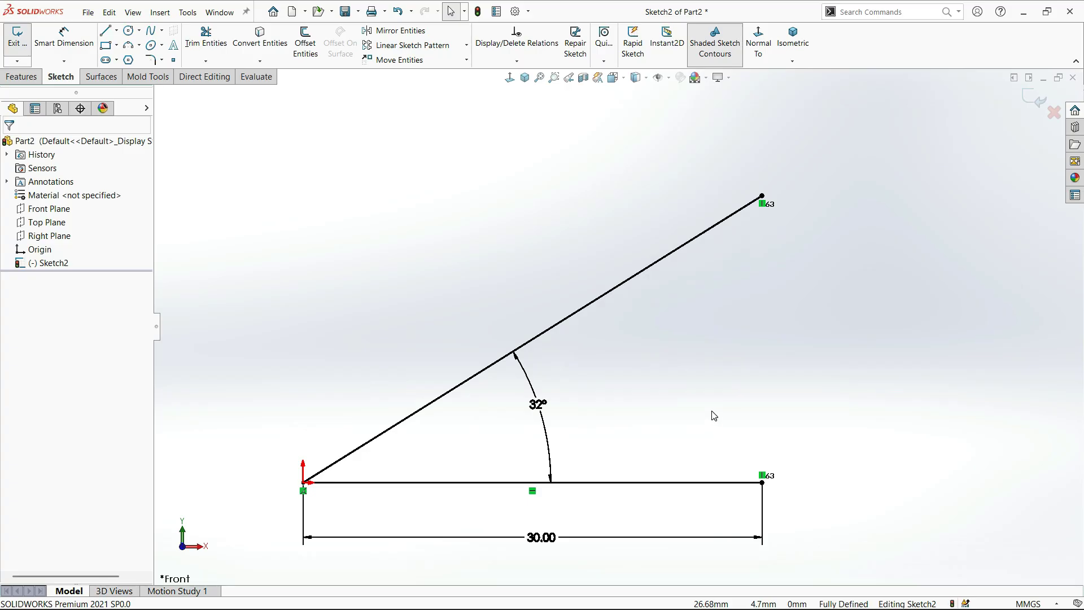
Switch to the browser, open the 04 CAD Practice File 2D Free page from the Exercise 03 page and find the Exercise 04 drawing.
key(alt+Tab)
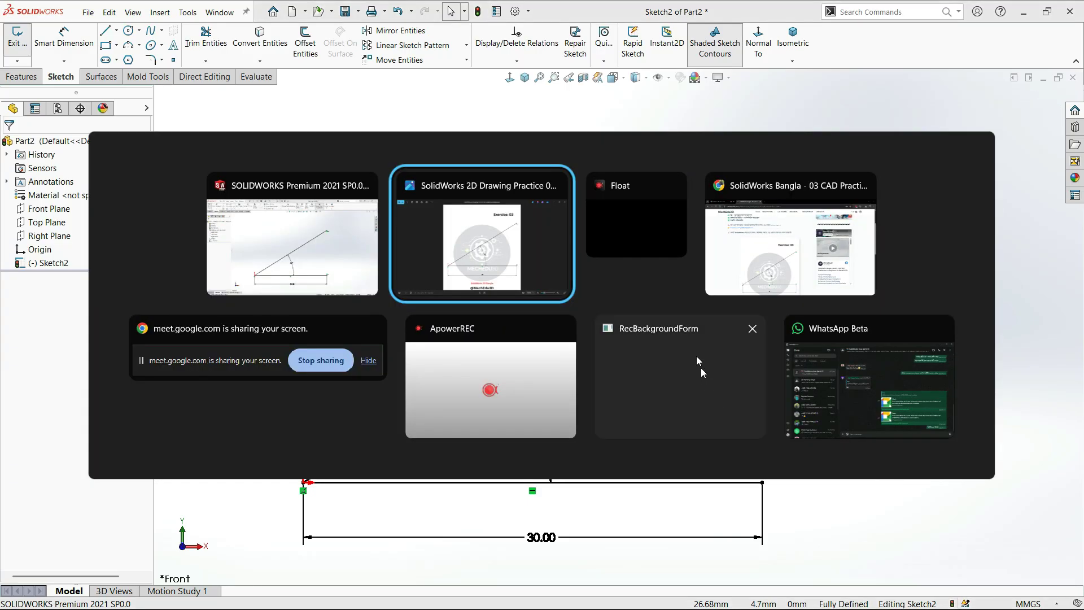
click(790, 249)
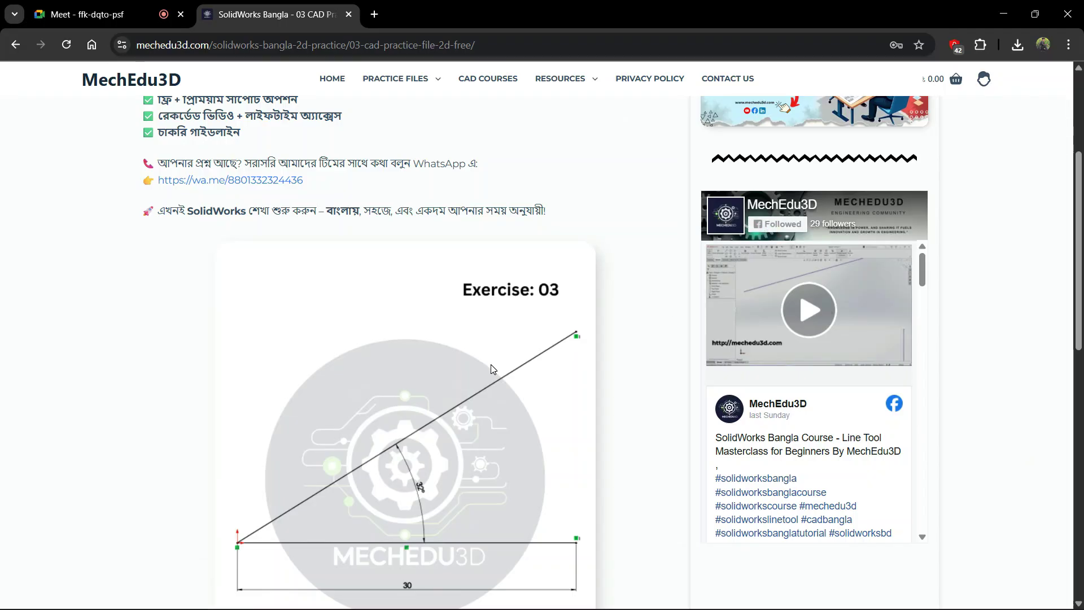
scroll(494, 368, down, 4)
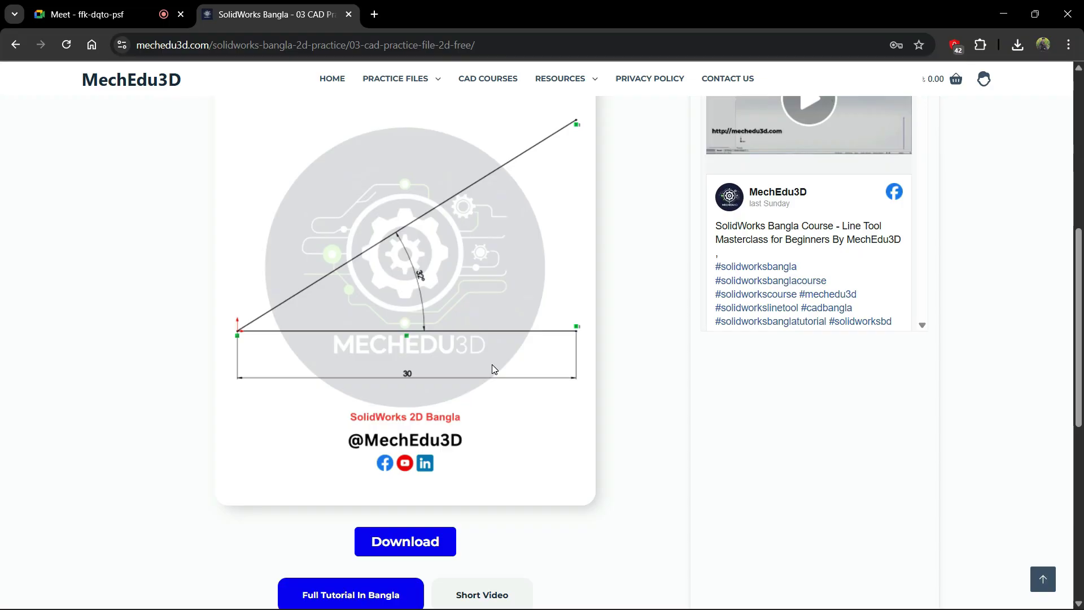
scroll(492, 368, down, 6)
scroll(494, 369, down, 2)
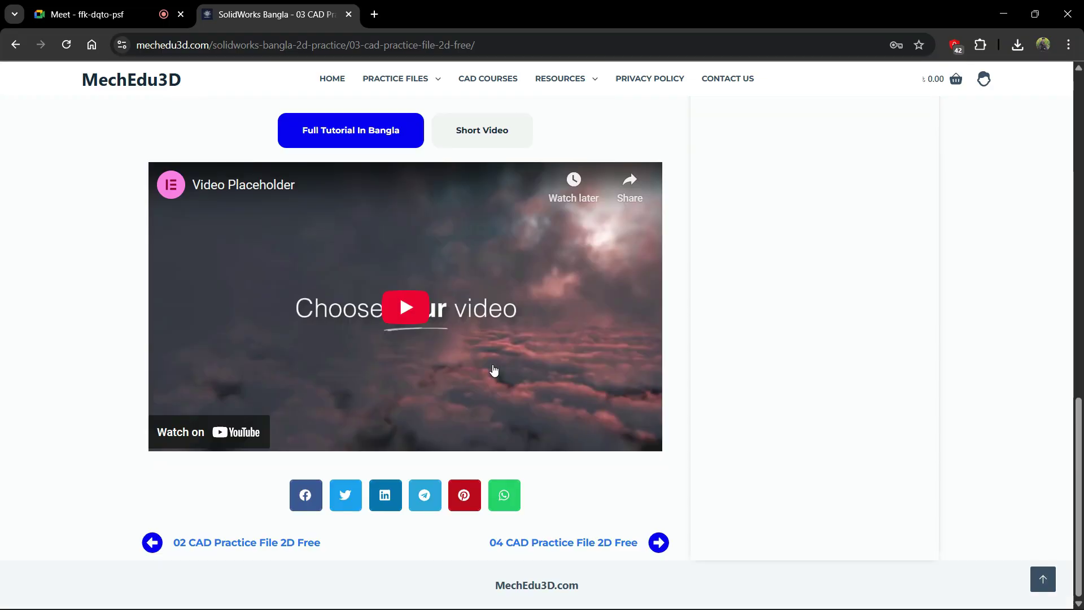
scroll(494, 370, up, 11)
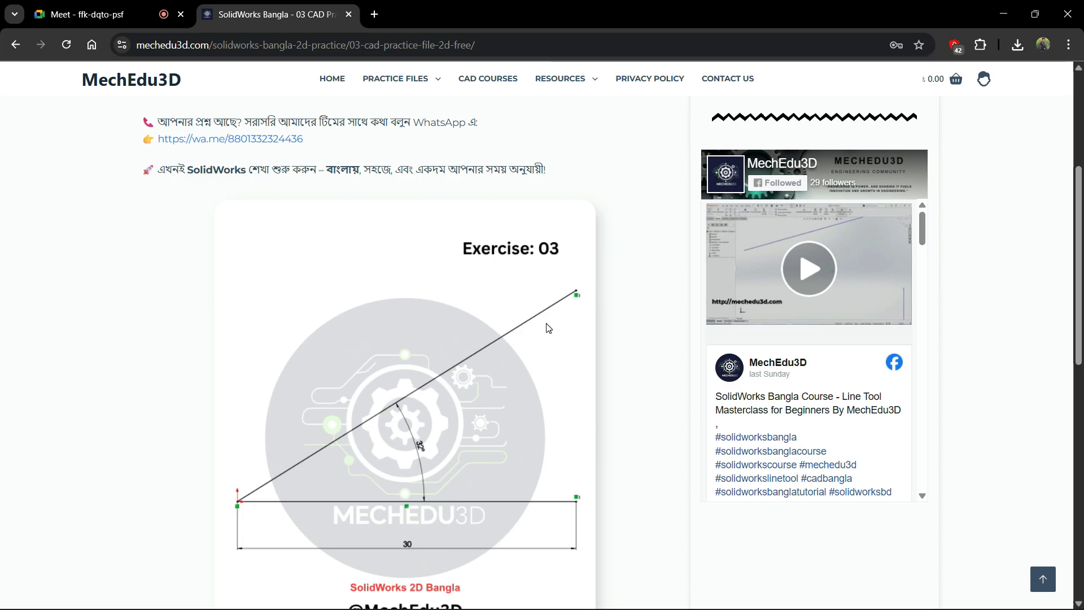
scroll(547, 328, down, 10)
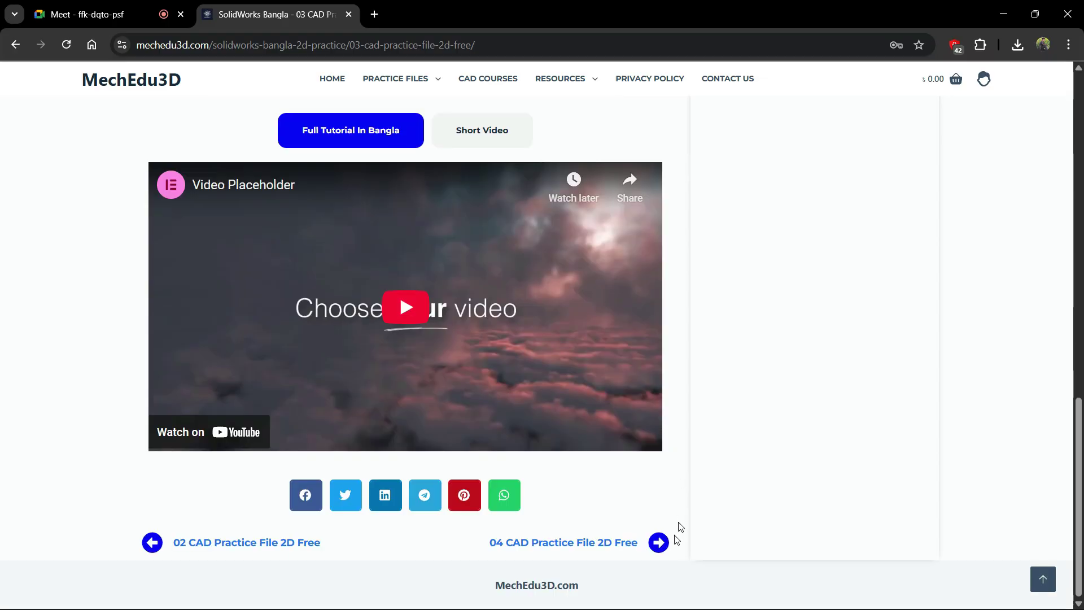
click(658, 542)
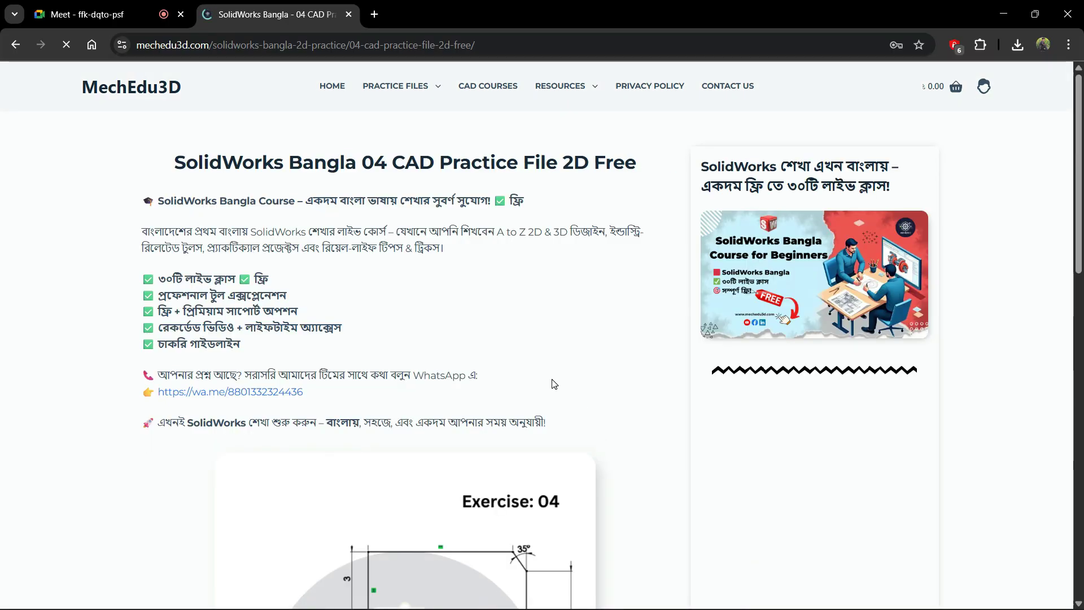
scroll(554, 384, down, 6)
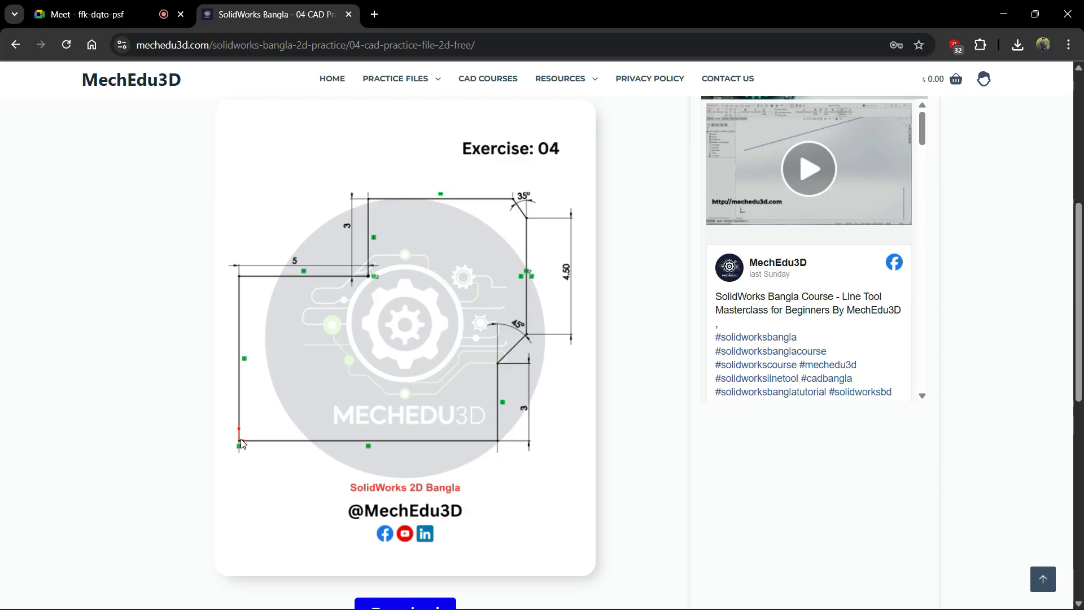
Switch to the Google Meet tab and check the call's time notice and the options of the floating self-view.
key(alt+Tab)
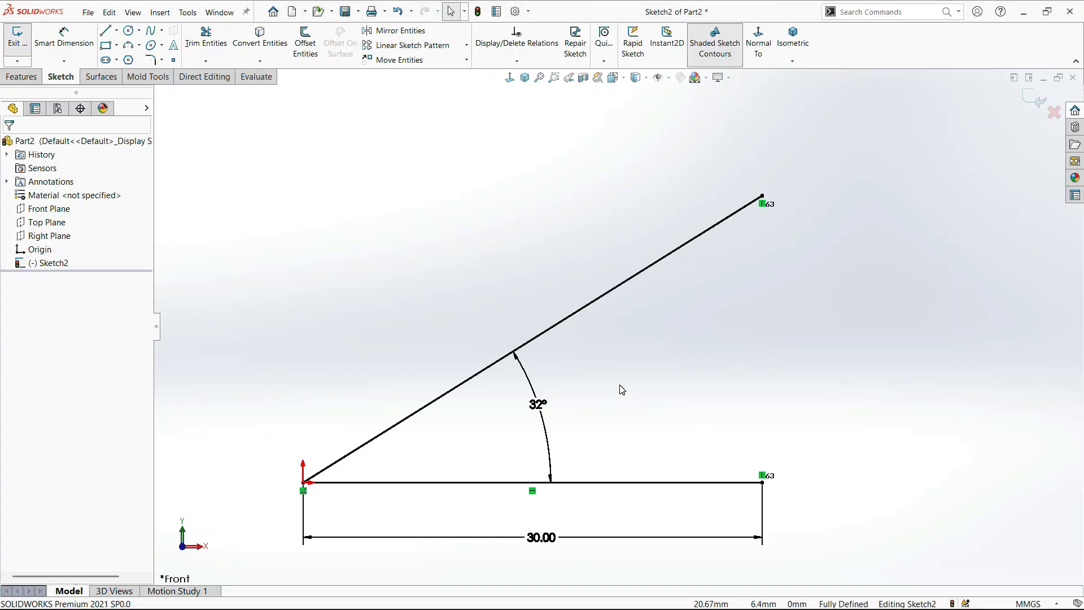
key(alt+Tab)
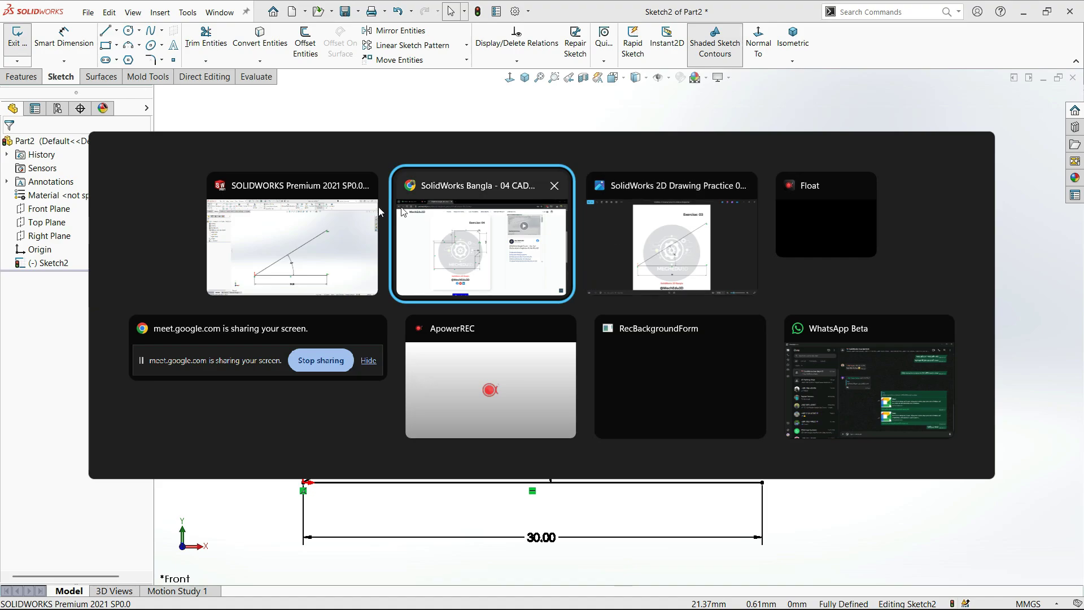
click(468, 226)
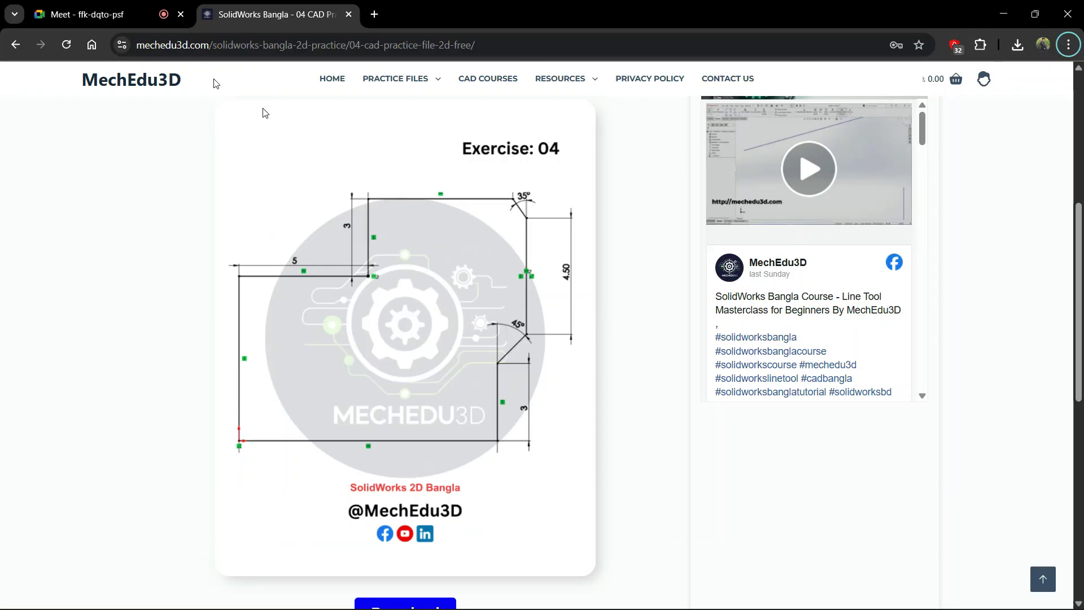
click(70, 15)
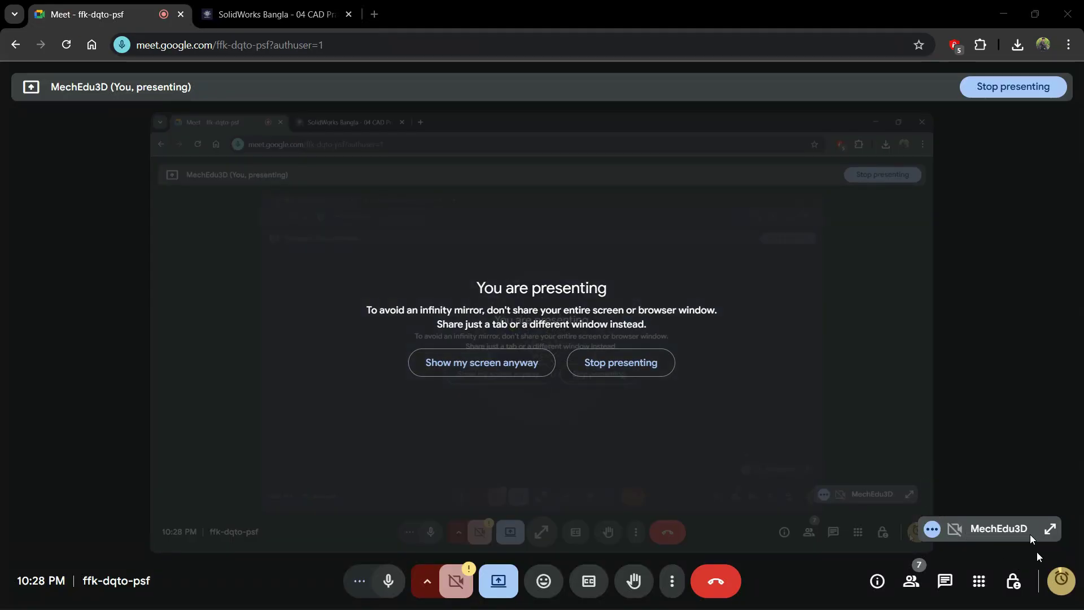
click(1057, 587)
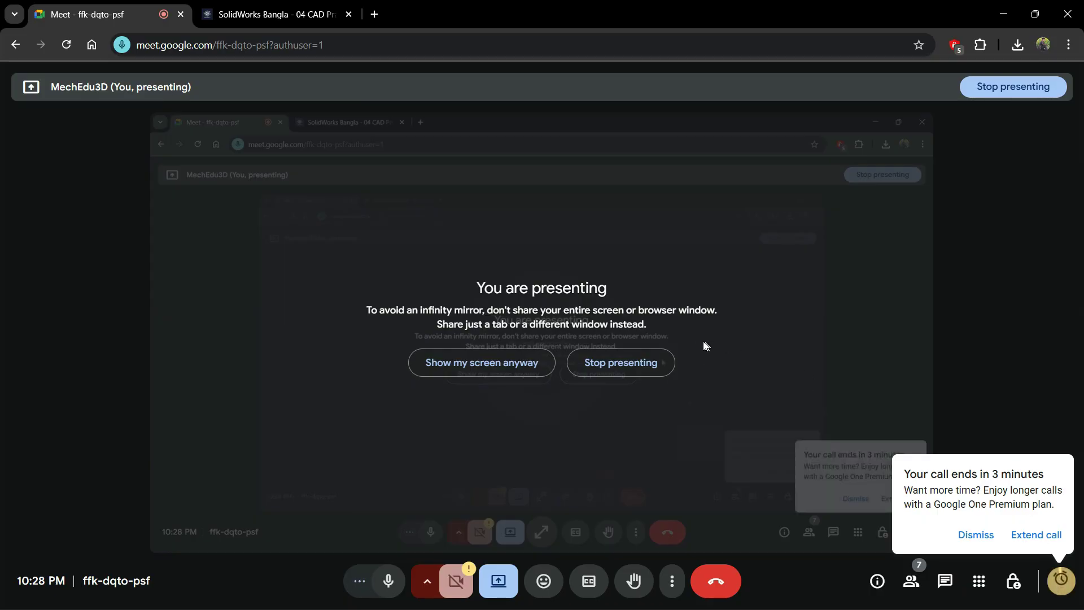
click(760, 339)
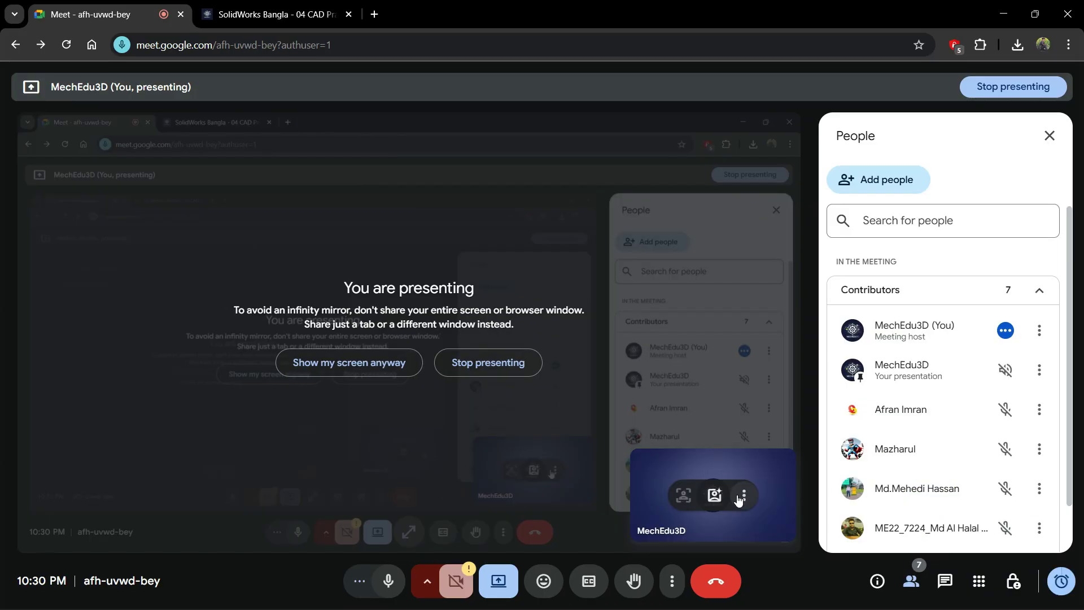
click(744, 495)
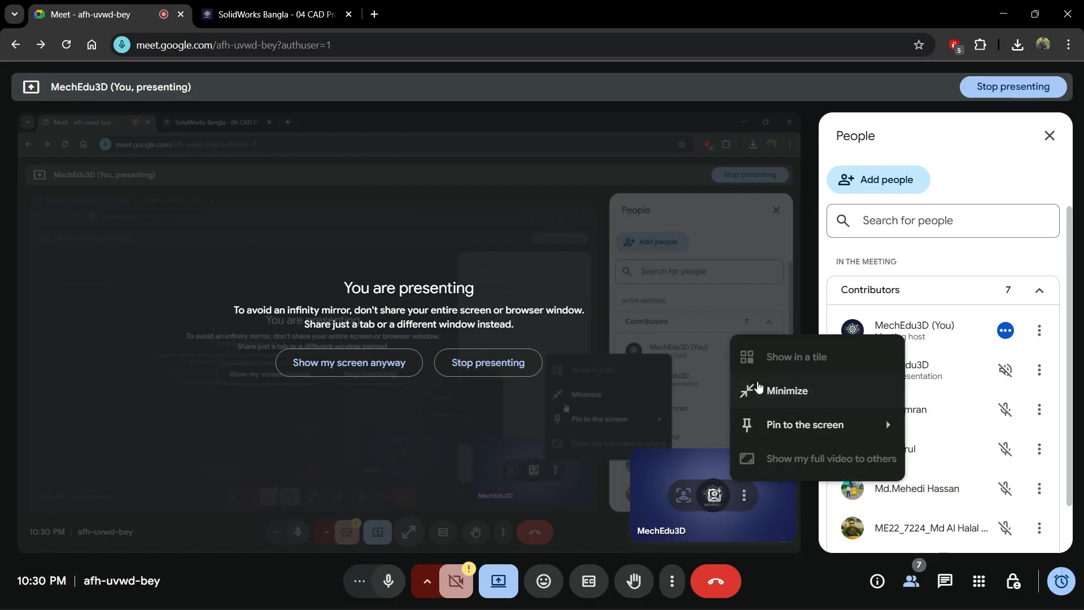
click(640, 271)
Download the Exercise 04 drawing as SolidWorks 2D Drawing Practice 04 SolidWorks Bangla.webp and admit the waiting participant to the meeting.
click(274, 14)
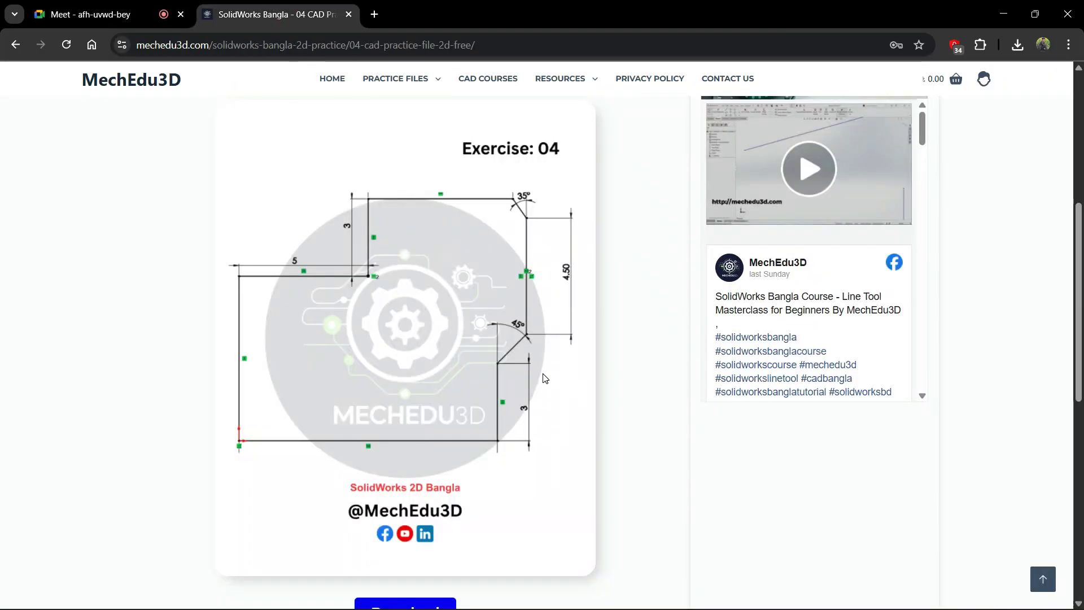
scroll(443, 371, down, 3)
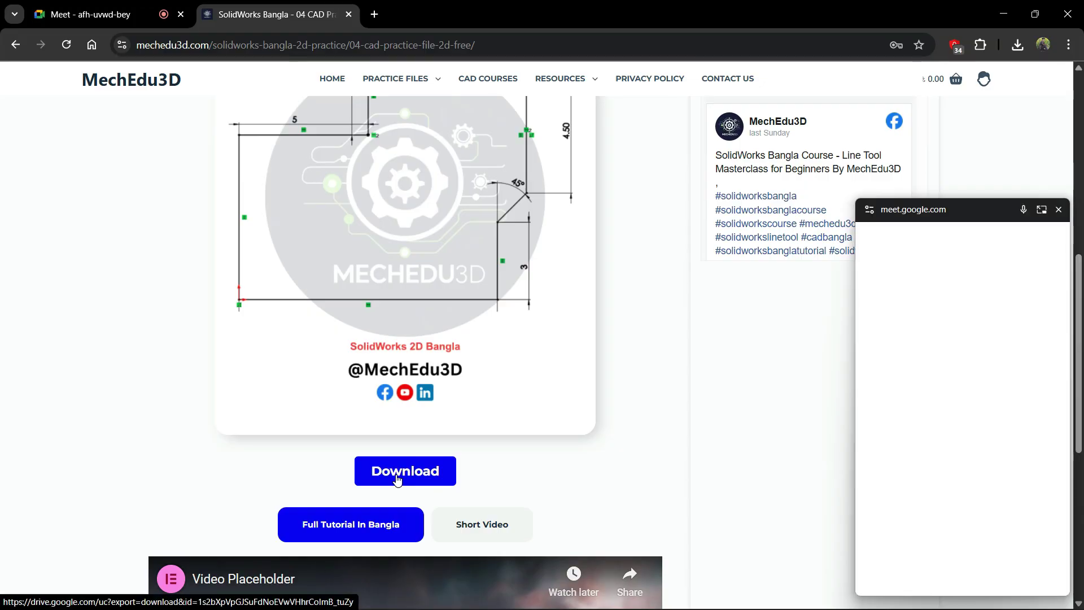
click(1060, 210)
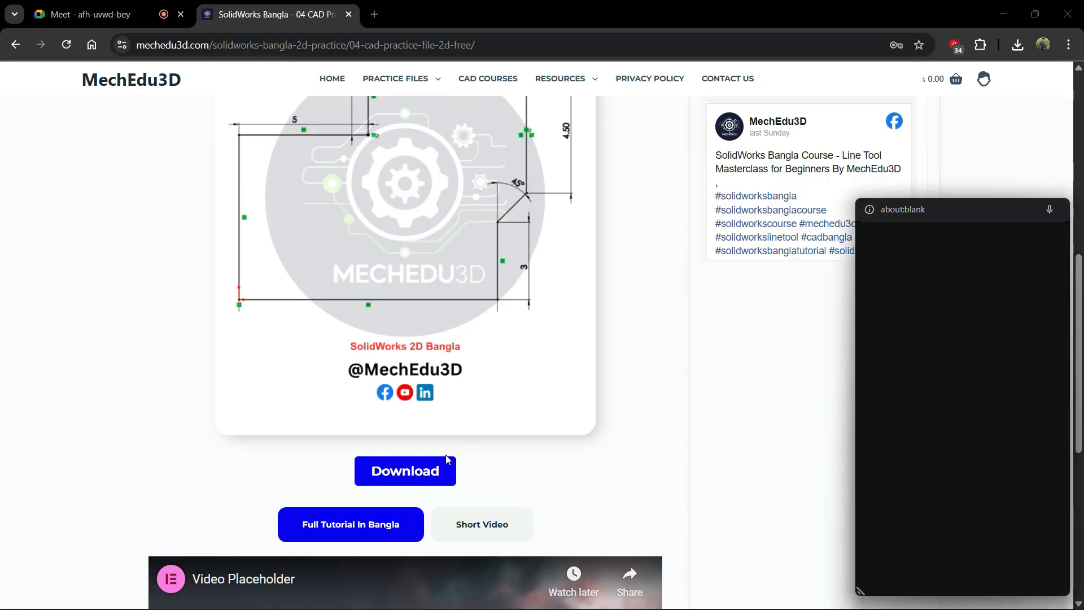
click(407, 468)
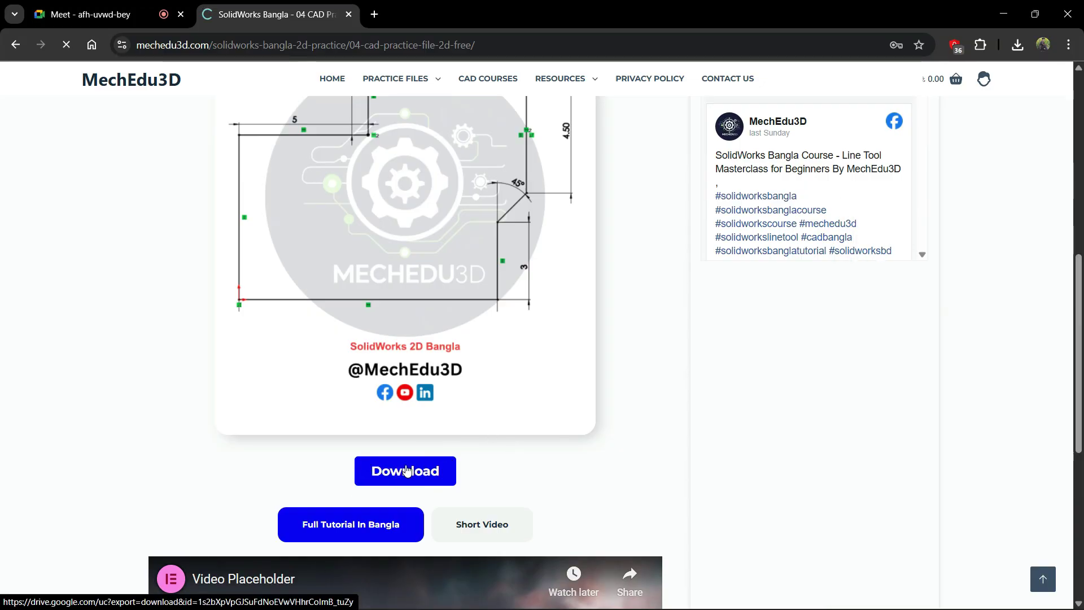
click(100, 17)
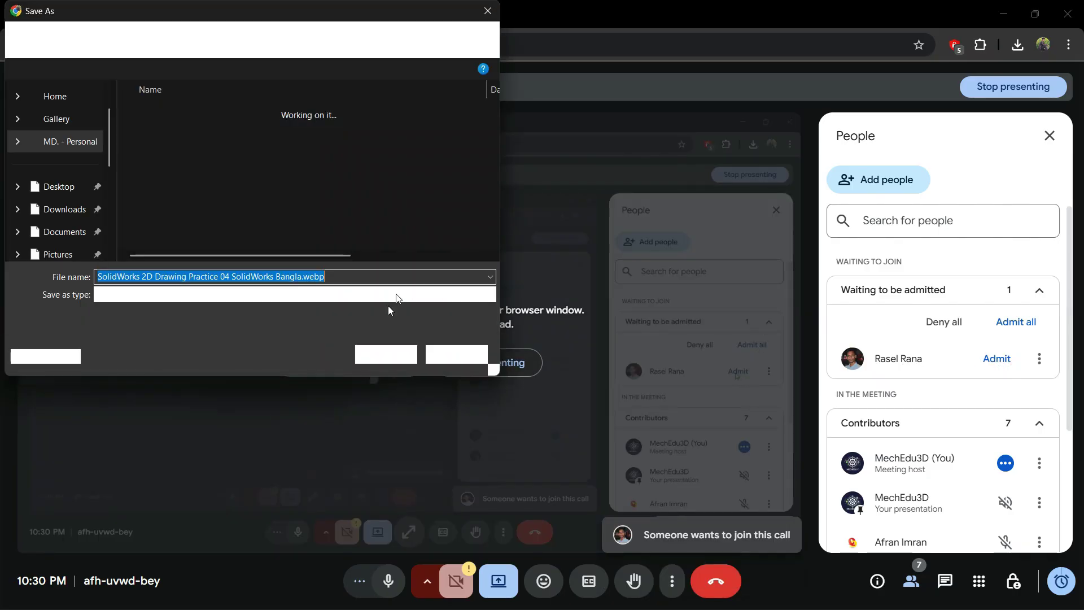
click(384, 356)
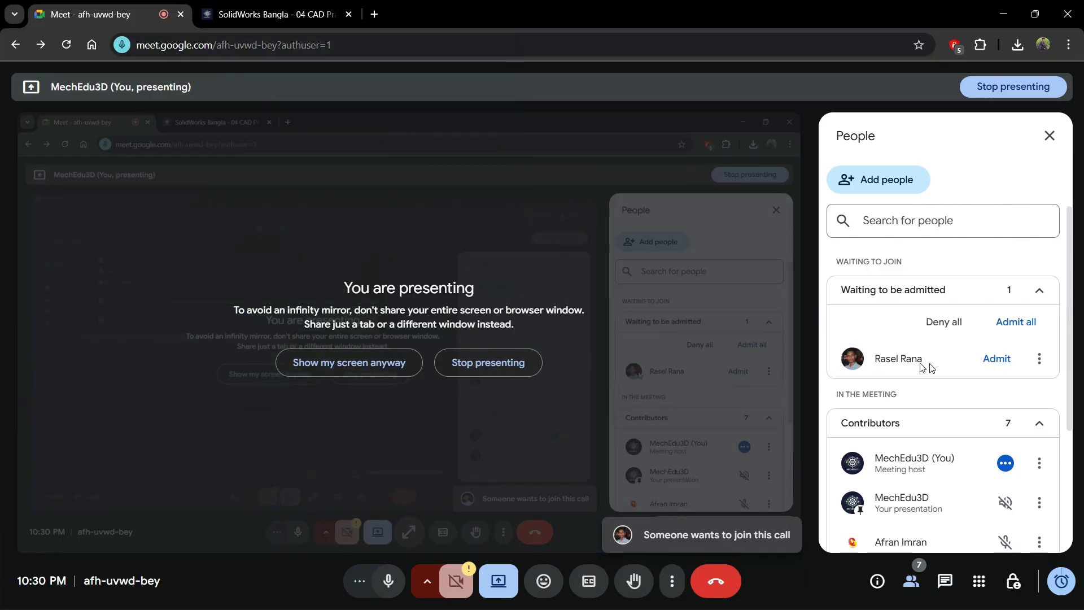
click(994, 359)
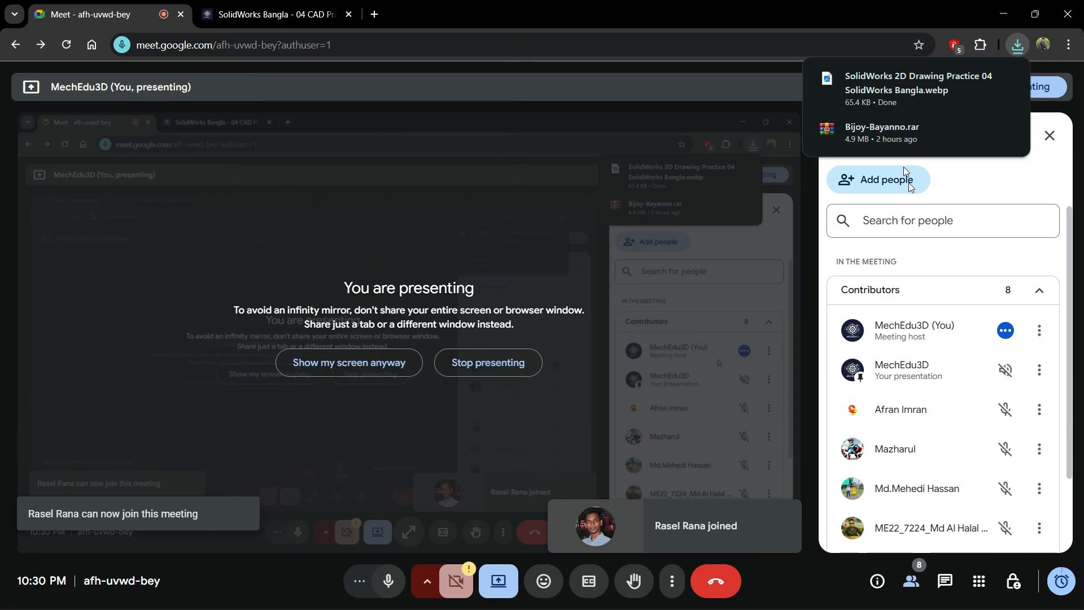
Open the downloaded Exercise 04 image in the photo viewer and examine its dimensions and relations enlarged to 161%.
mouse_move(889, 92)
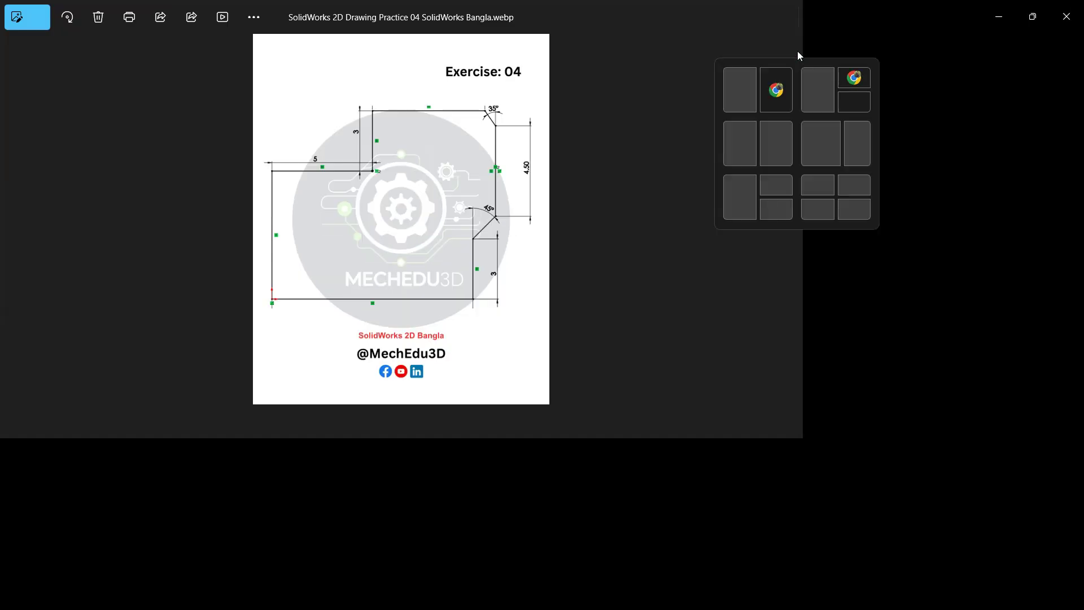
click(797, 52)
scroll(587, 310, up, 2)
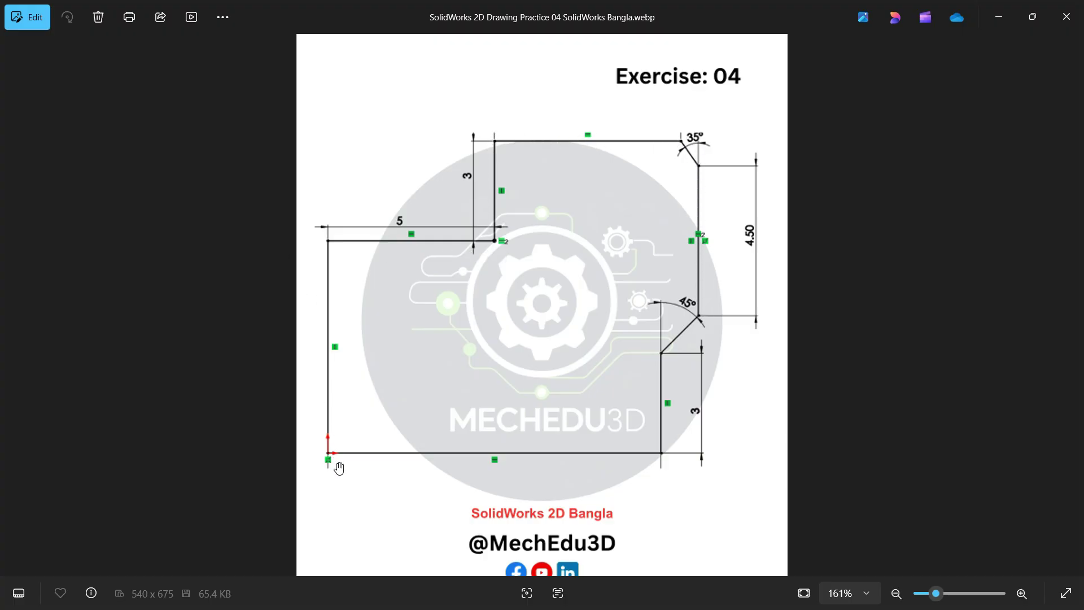
Switch to SOLIDWORKS with the Exercise 03 sketch and minimise the ApowerREC recorder window covering it.
key(alt+Tab)
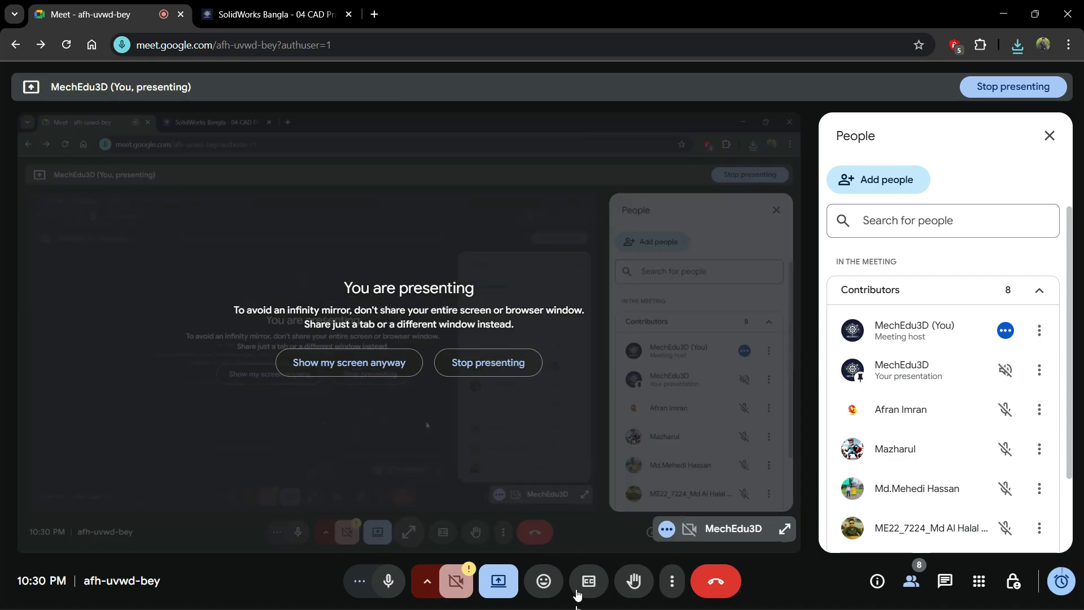
key(alt+Tab)
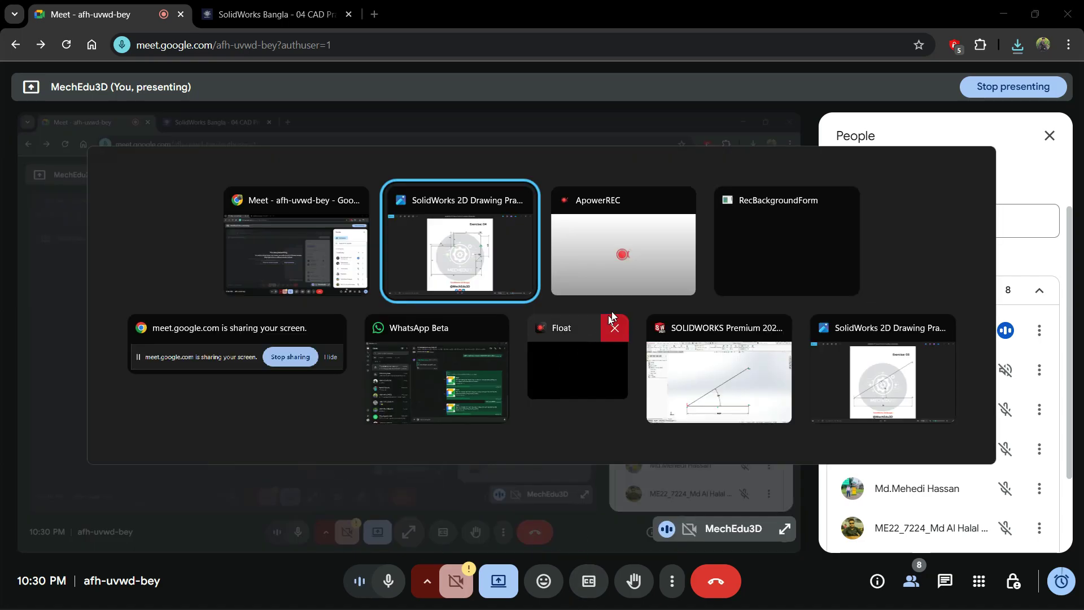
alt+click(610, 254)
key(alt+Tab)
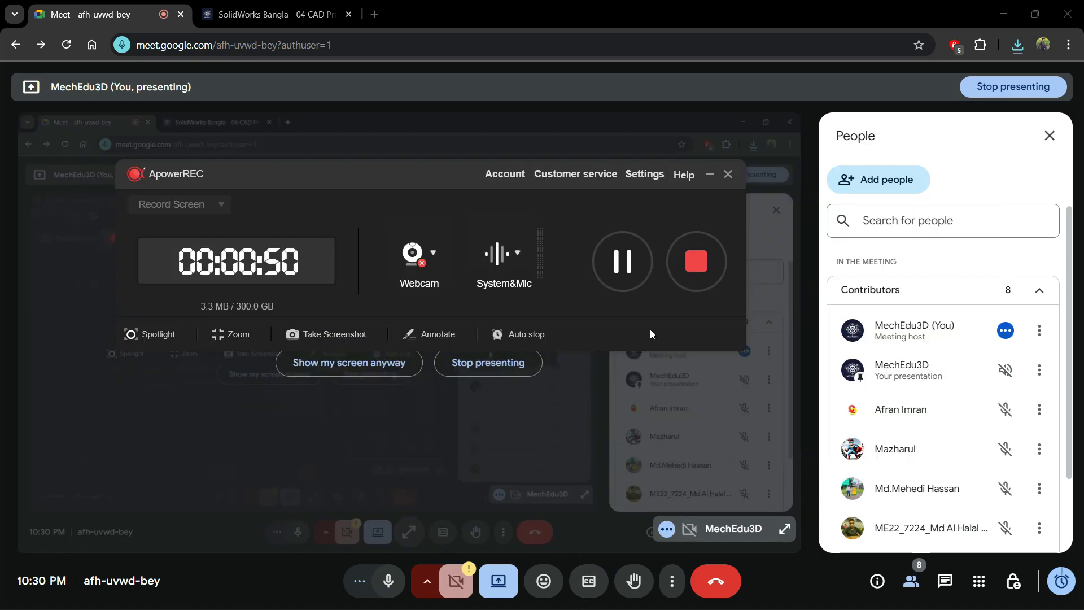
key(alt+Tab)
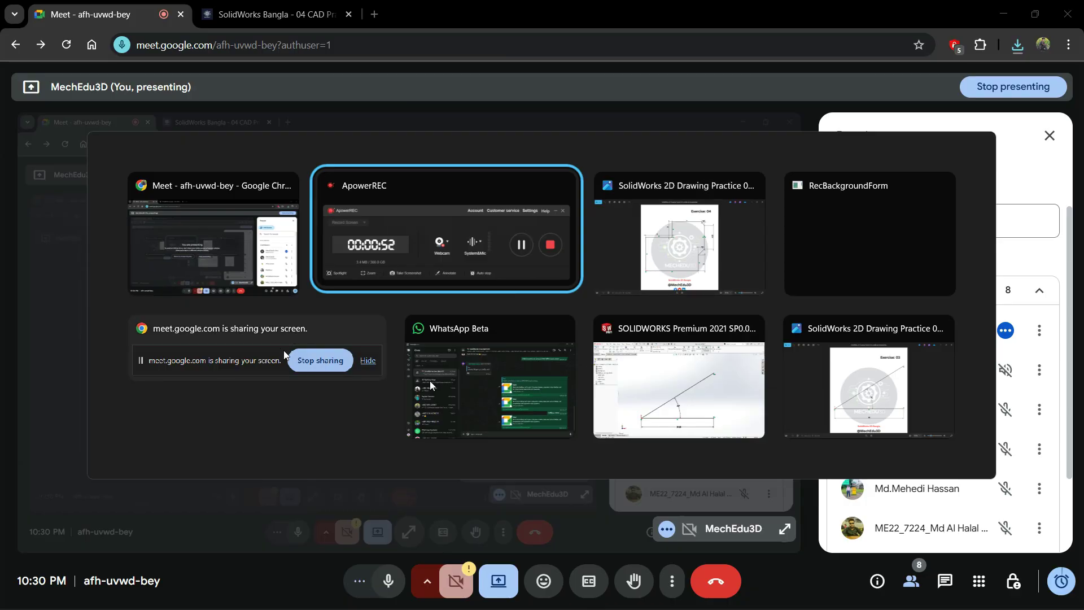
alt+click(660, 382)
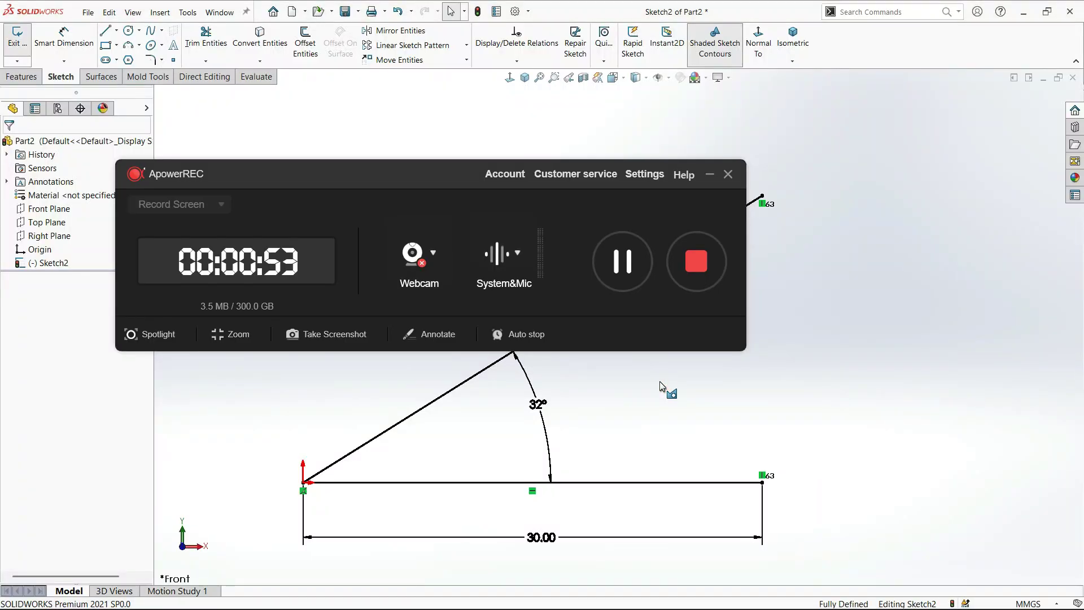
click(709, 179)
scroll(845, 273, down, 3)
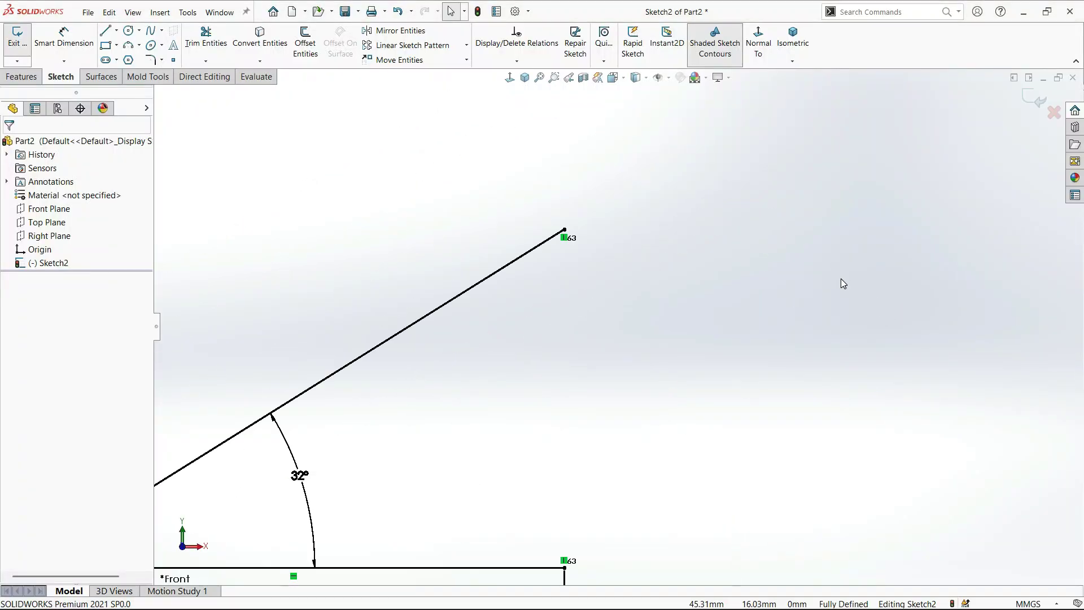
scroll(841, 283, up, 3)
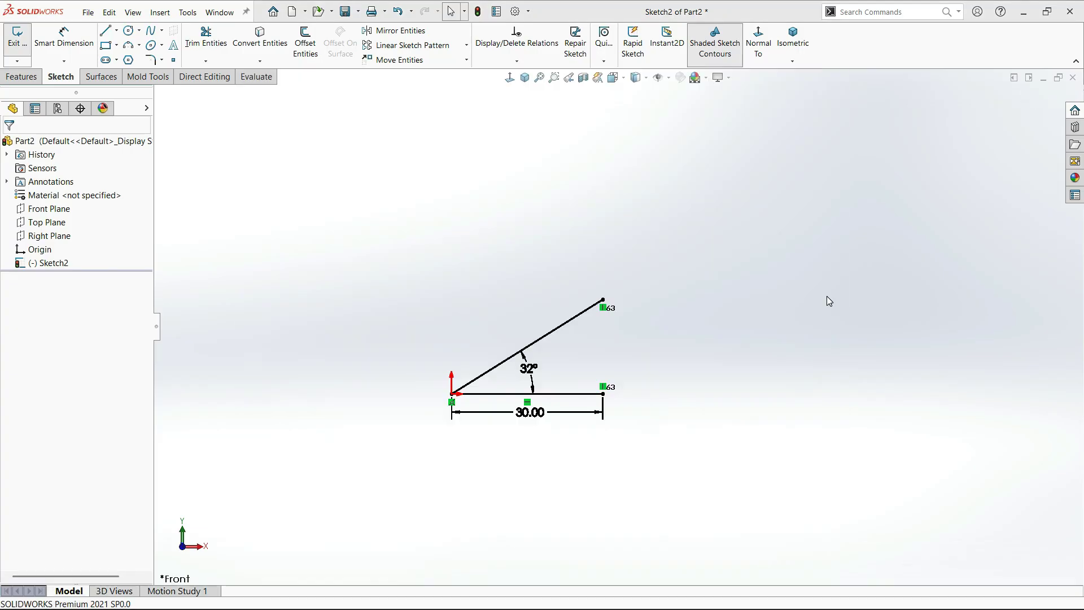
Admit the next waiting participant in Google Meet and return to the SOLIDWORKS sketch.
key(alt+Tab)
click(812, 255)
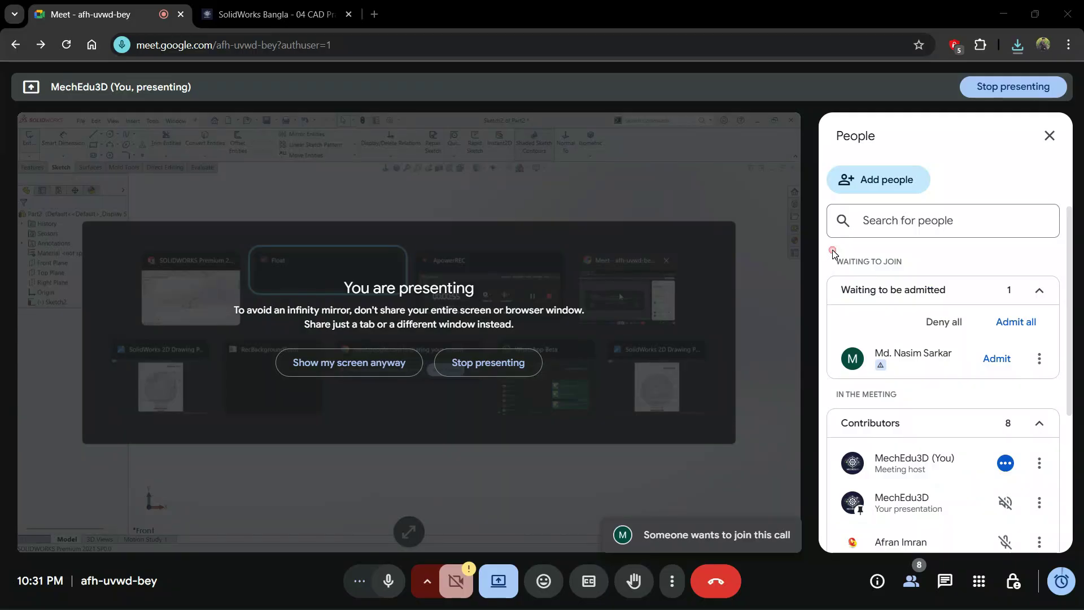
click(996, 360)
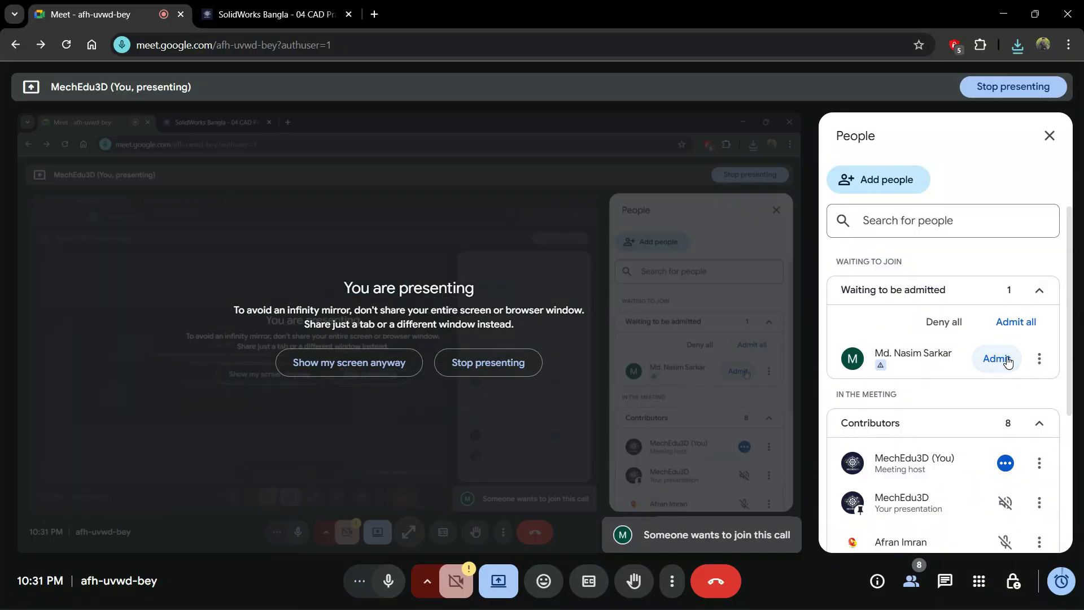
click(1003, 14)
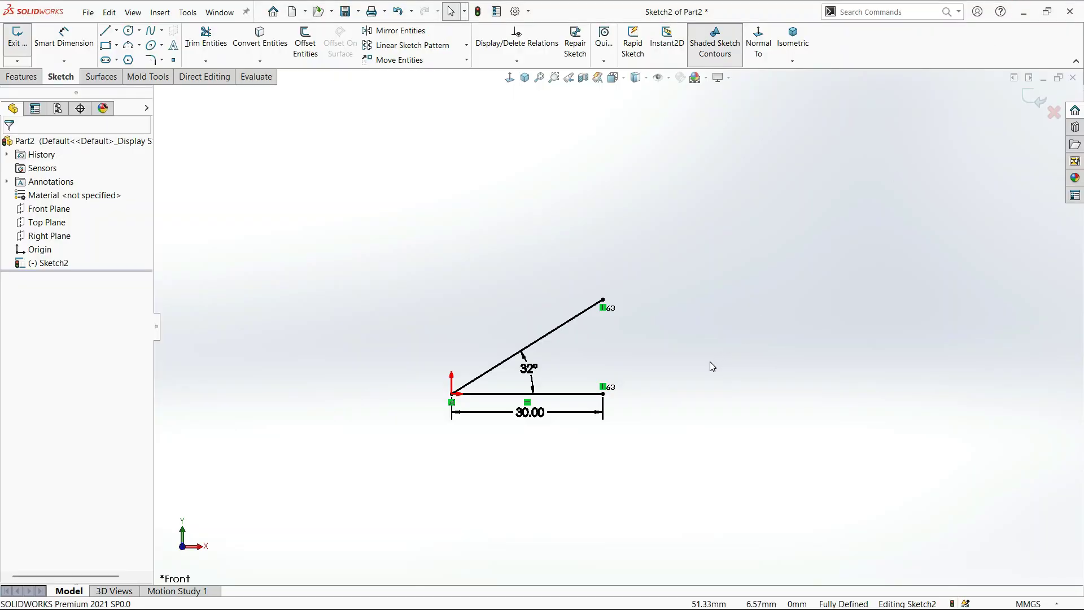
Delete all the Exercise 03 lines and dimensions and draw a horizontal line about 26 mm long rightward from the origin.
drag(708, 243, 321, 512)
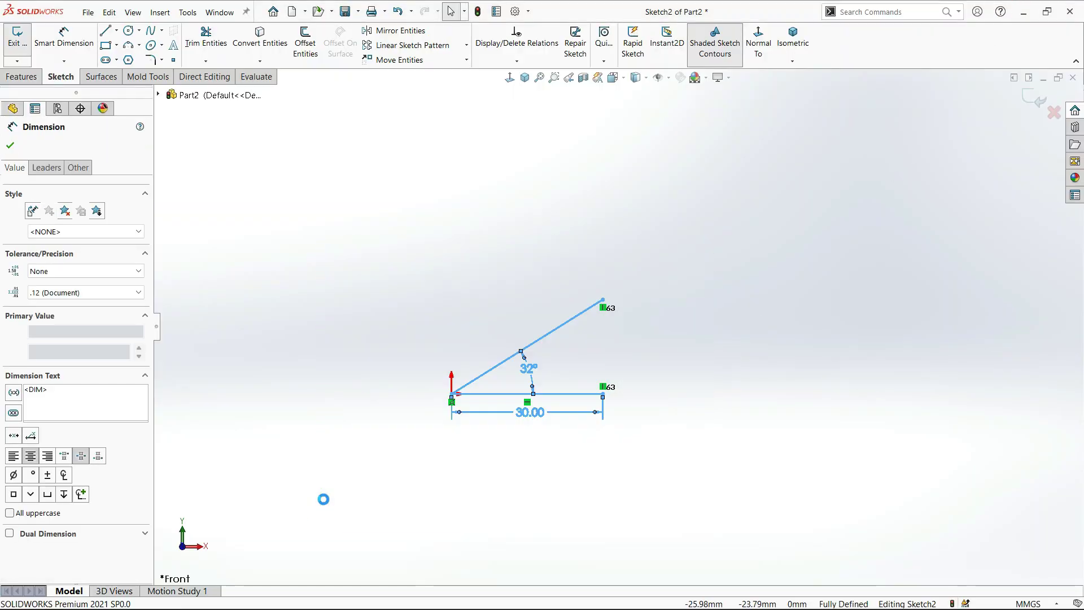
key(Delete)
key(l)
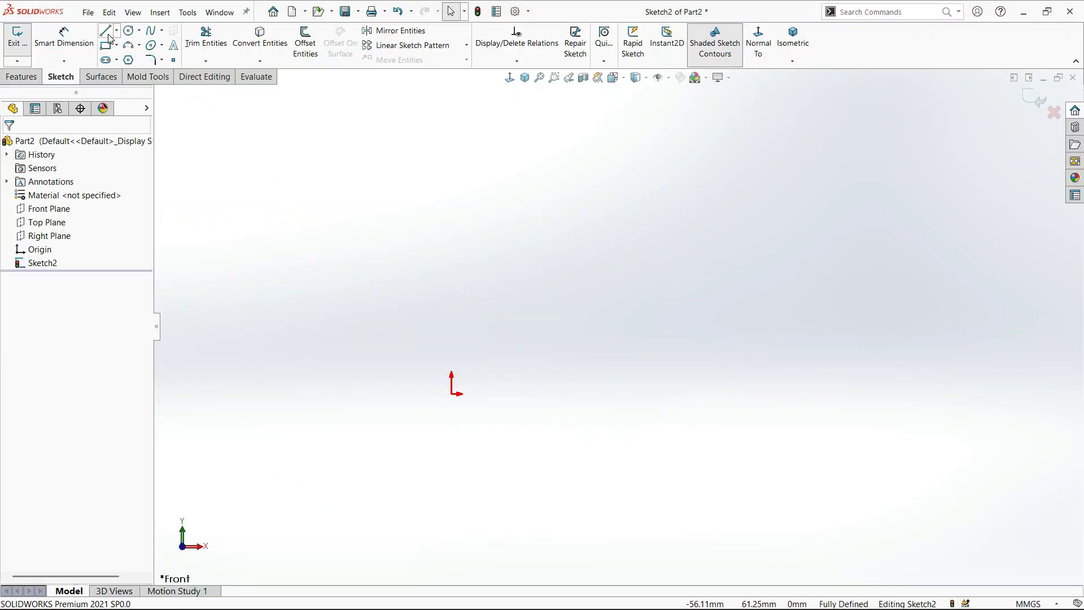
click(452, 394)
click(582, 394)
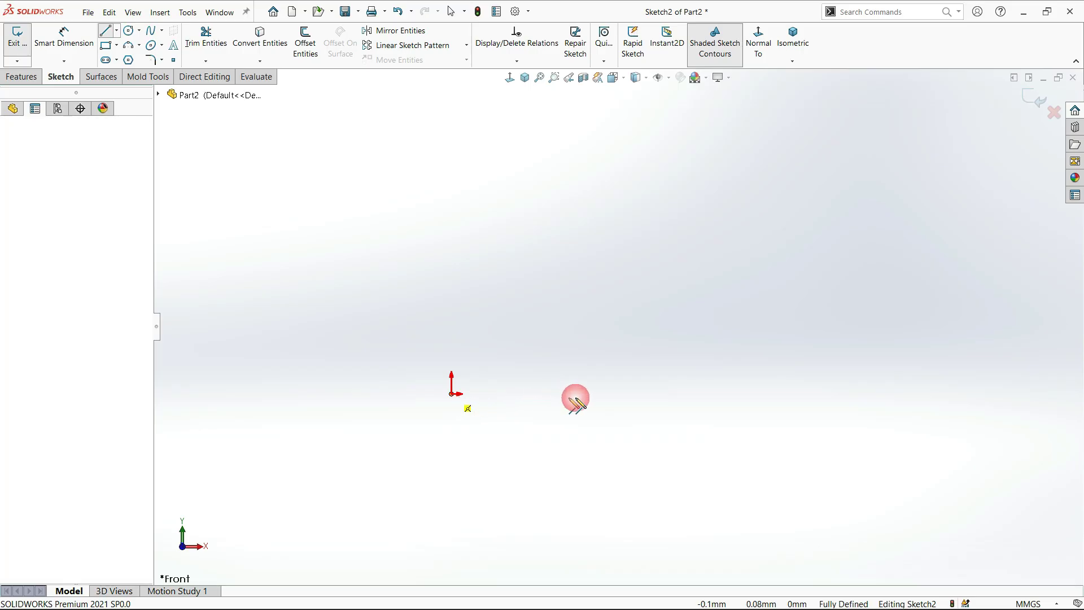
click(581, 393)
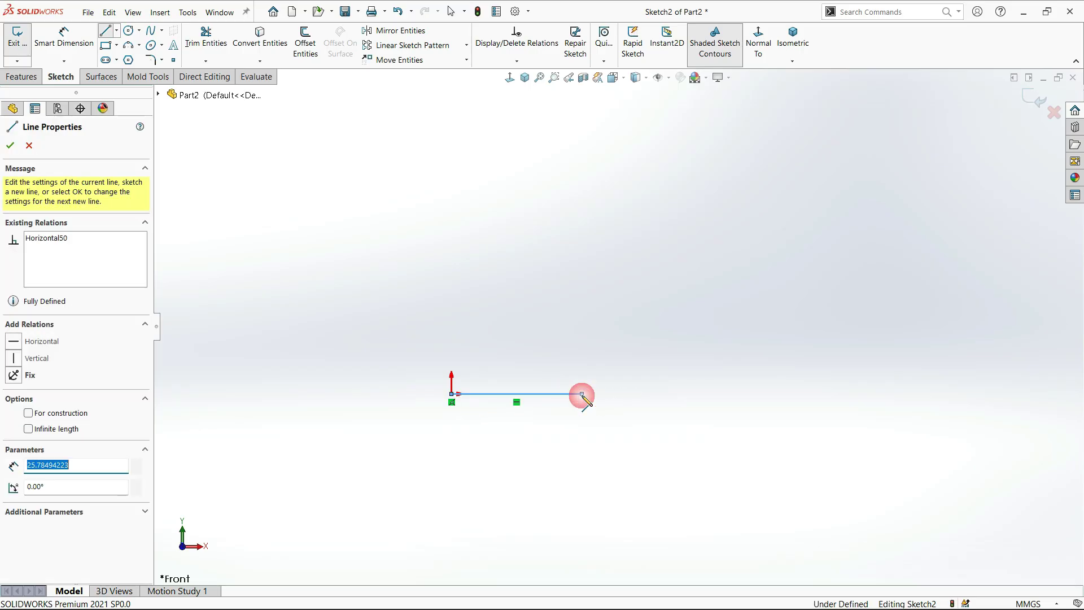
Draw the profile's right side upward with a vertical line, an outward slanted line about 6.5 mm long, another vertical line and an inward slanted corner.
click(581, 322)
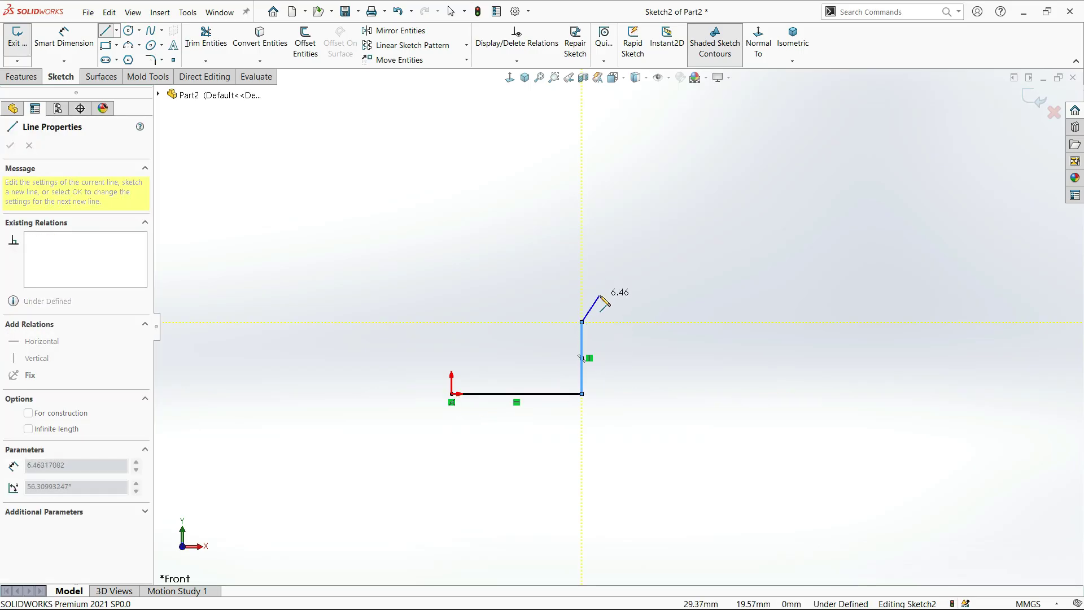
click(600, 295)
click(600, 211)
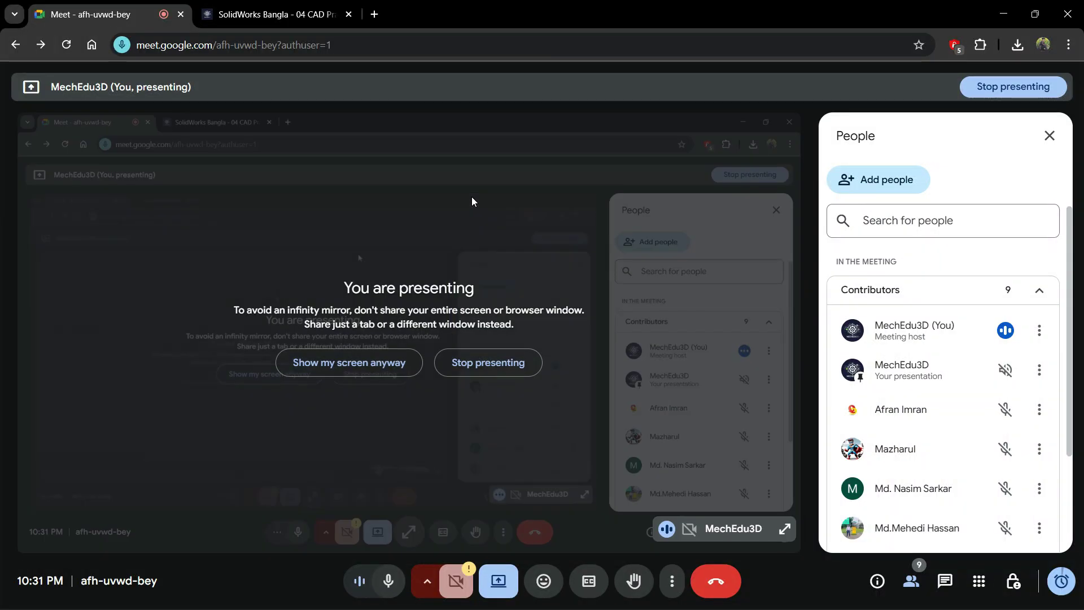
Switch from Google Meet back to the unfinished profile in SOLIDWORKS.
key(alt+Tab)
key(alt+Tab)
key(alt+Tab)
key(alt+Tab)
key(alt+Tab)
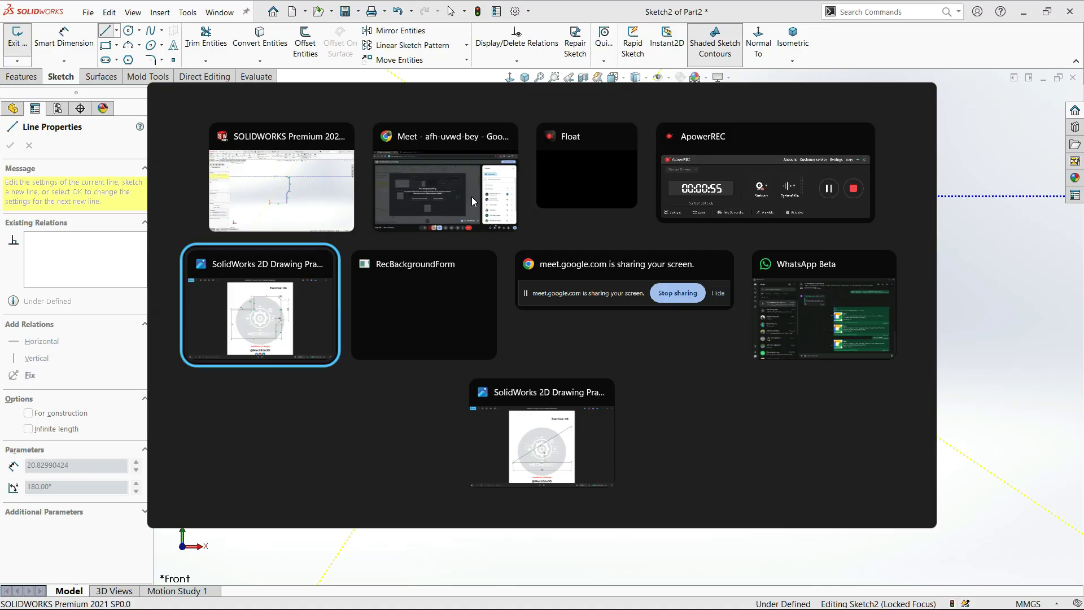
key(alt+Tab)
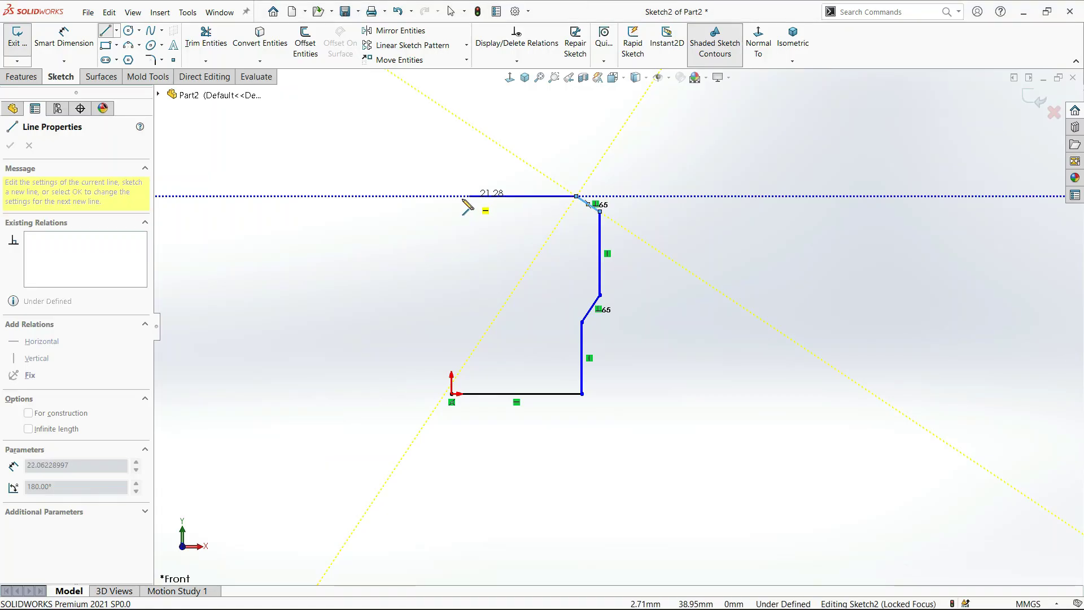
Finish the profile with a horizontal top edge, a stepped upper-left corner about 7.5 mm deep and a vertical left edge closing at the origin.
click(493, 196)
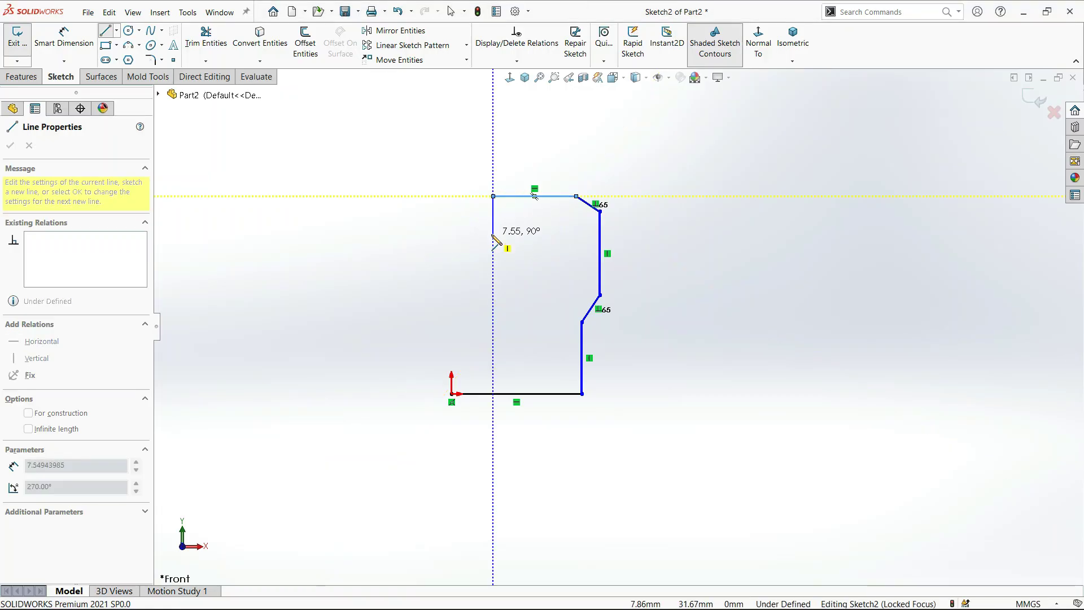
click(493, 234)
click(451, 234)
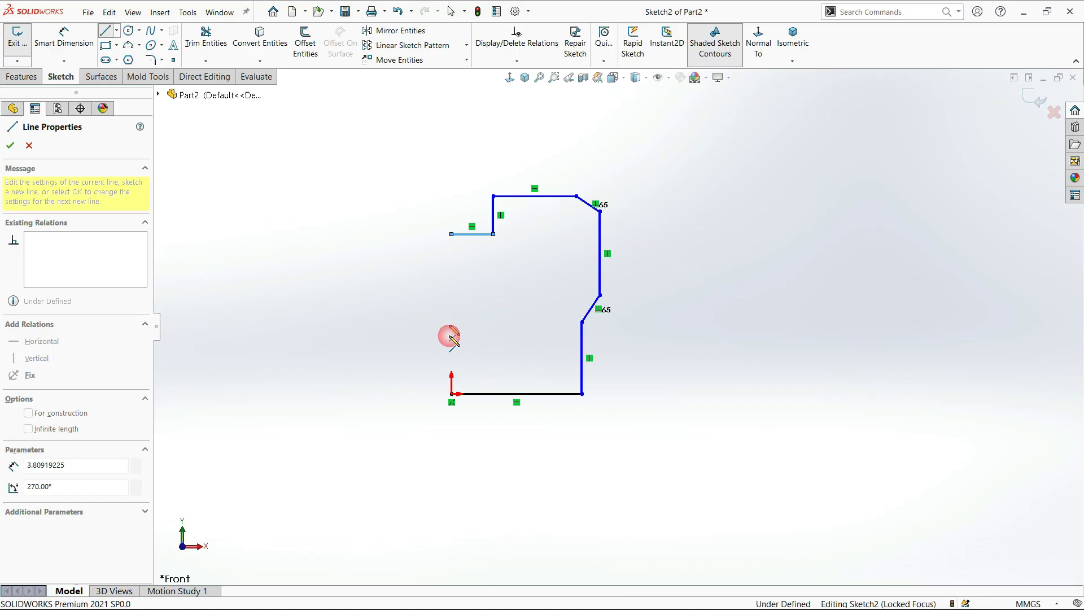
click(452, 394)
key(Escape)
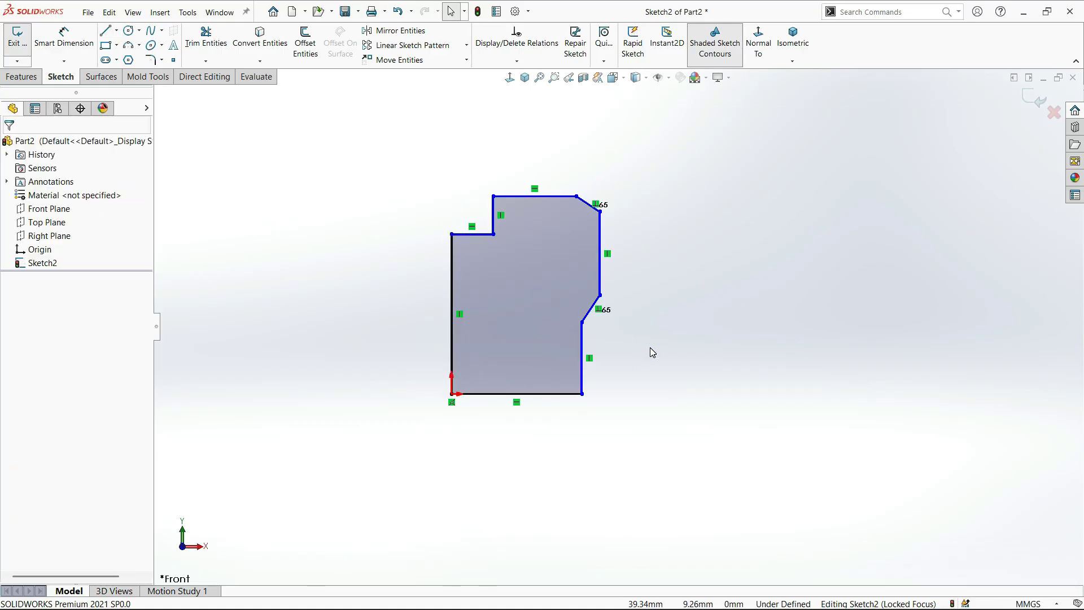
key(f)
scroll(668, 308, up, 3)
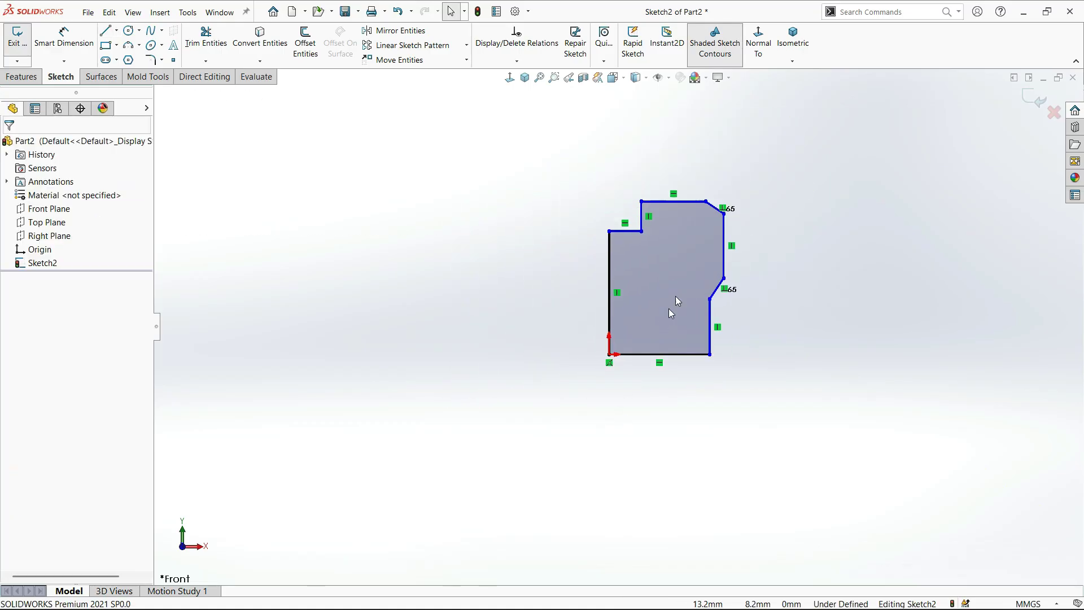
scroll(706, 249, down, 3)
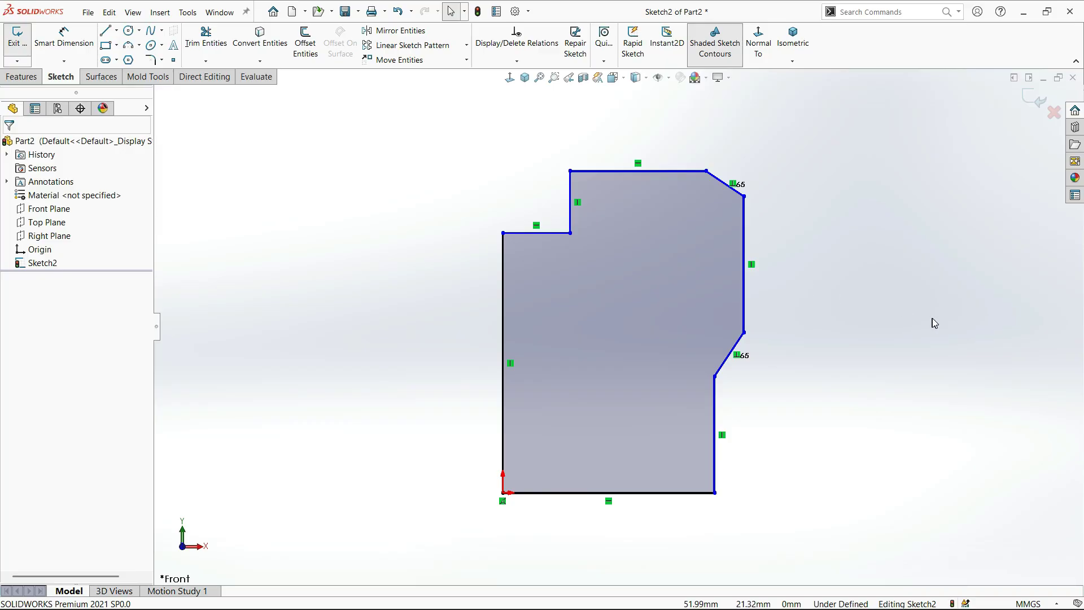
Check the Exercise 04 drawing in the photo viewer and dimension the profile's bottom edge in SOLIDWORKS to 10 mm.
key(alt+Tab)
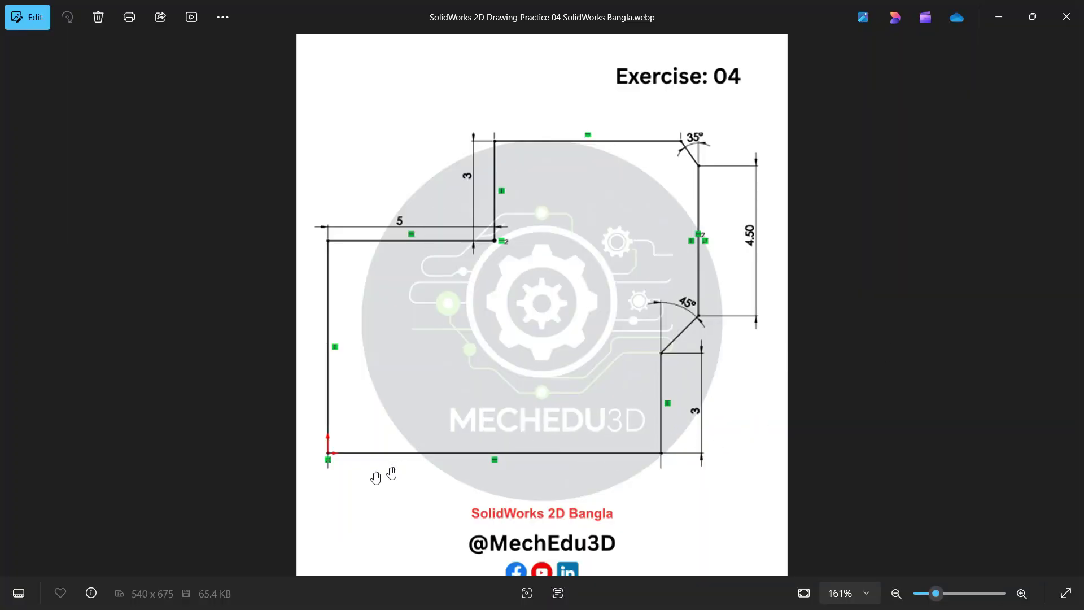
scroll(406, 423, down, 4)
scroll(406, 422, up, 4)
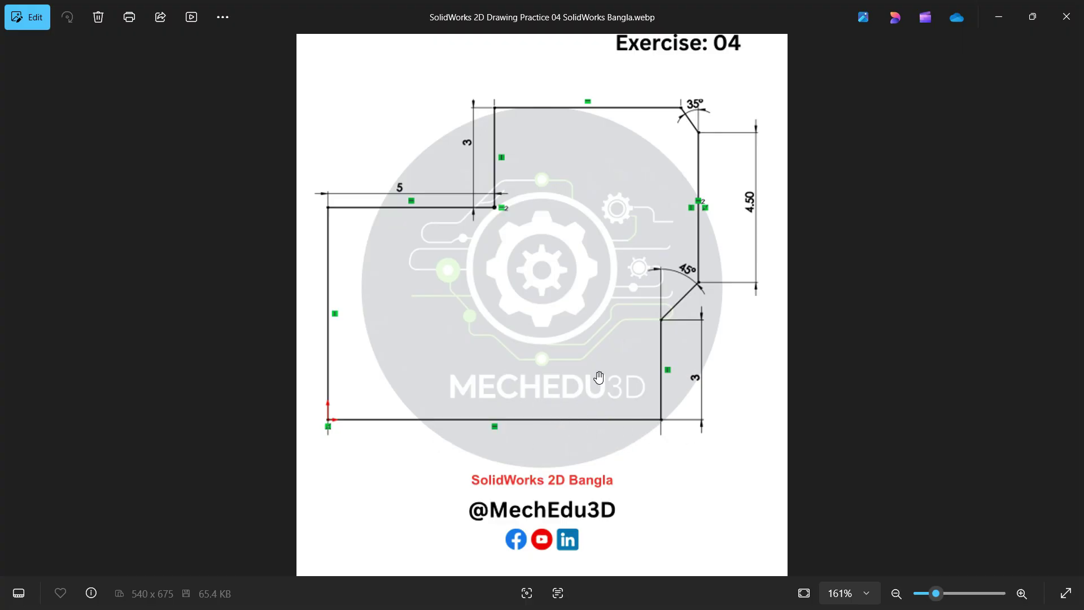
key(alt+Tab)
right_drag(812, 470, 840, 316)
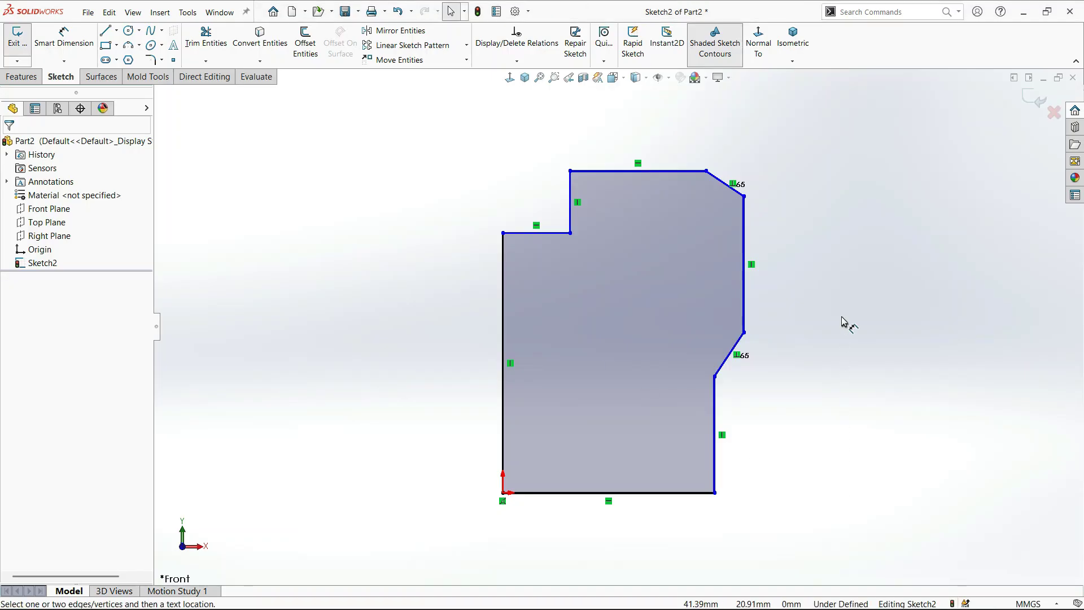
click(674, 492)
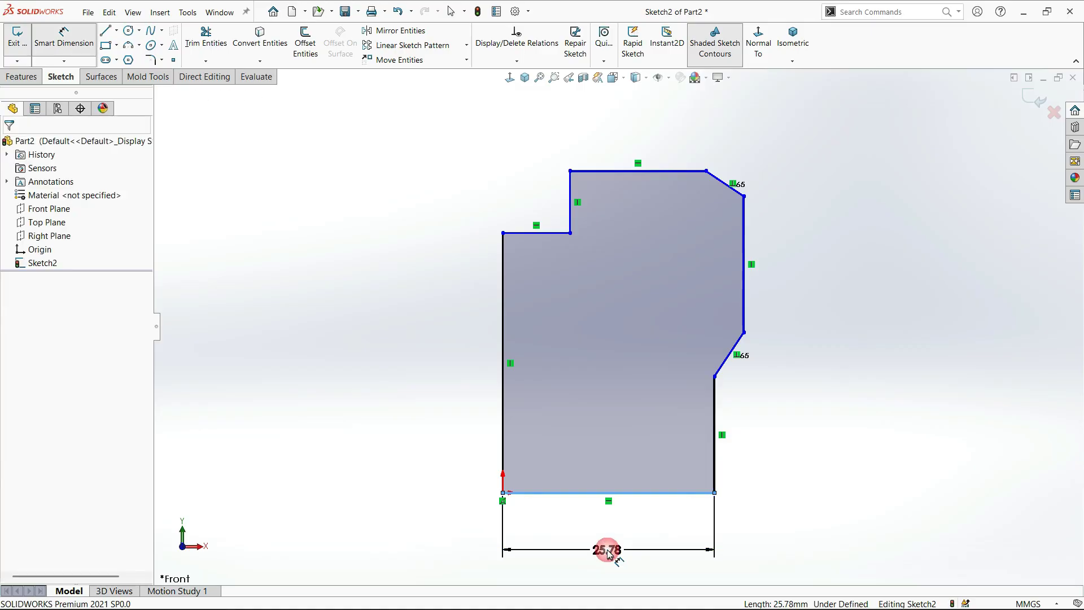
click(609, 553)
key(Return)
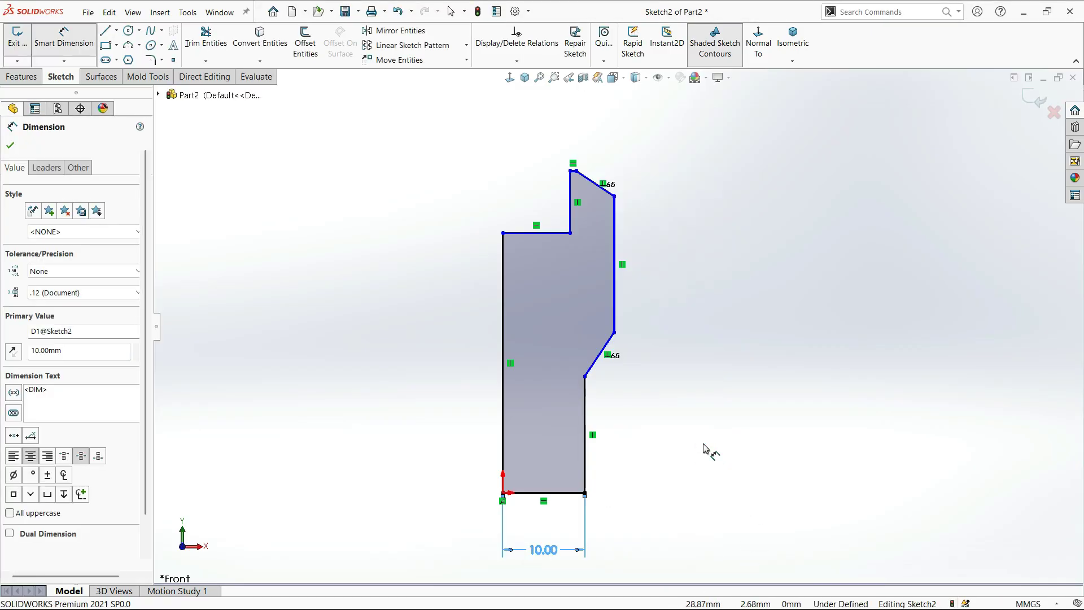
Move the vertical edge of the upper-left step closer to the profile's left side, shortening the ledge and widening the top edge.
key(alt+Tab)
key(alt+Tab)
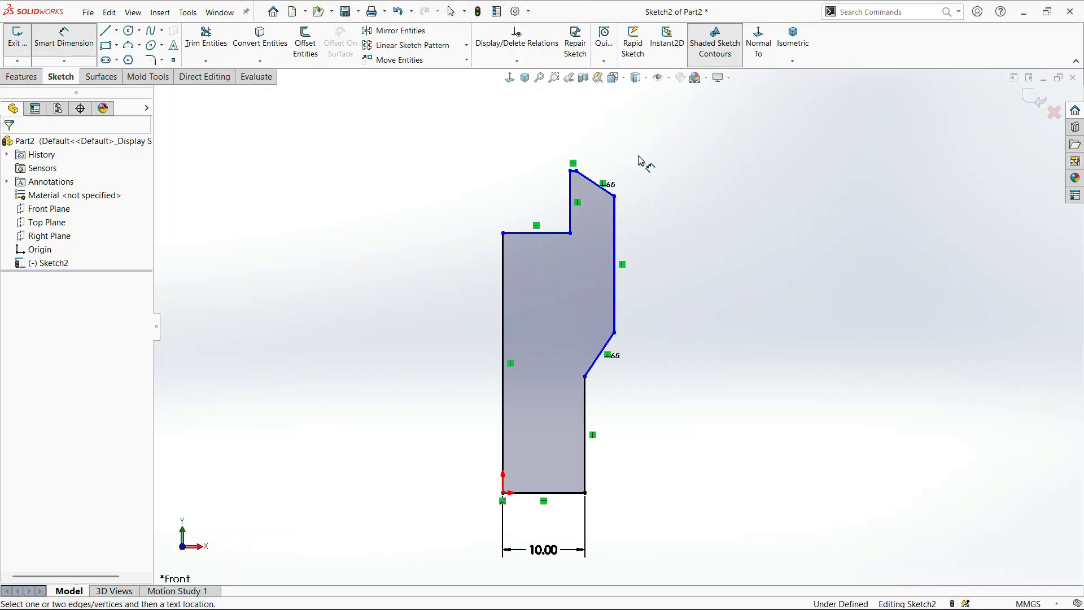
scroll(642, 162, down, 2)
drag(557, 311, 518, 311)
click(635, 193)
scroll(612, 399, up, 3)
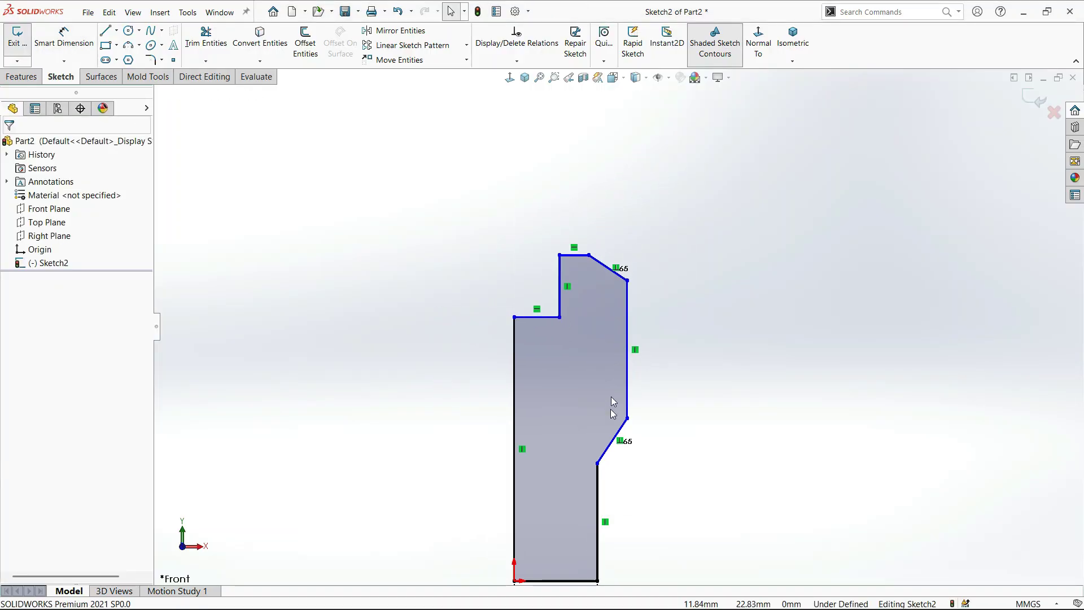
scroll(617, 484, down, 3)
Check the drawing in the photo viewer and dimension the profile's lower right vertical edge in SOLIDWORKS to 3 mm.
key(alt+Tab)
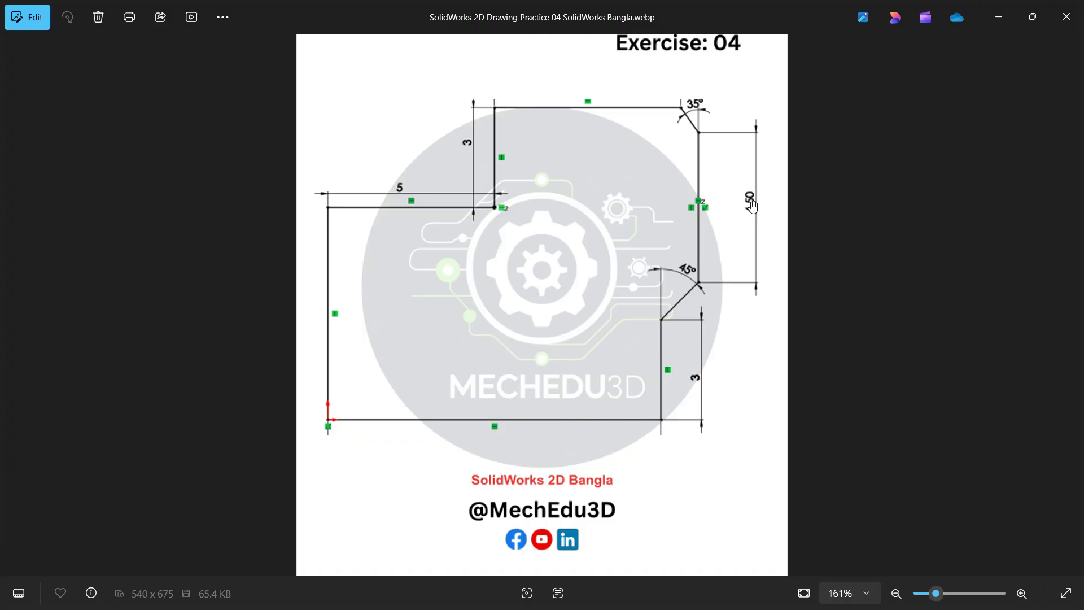
key(alt+Tab)
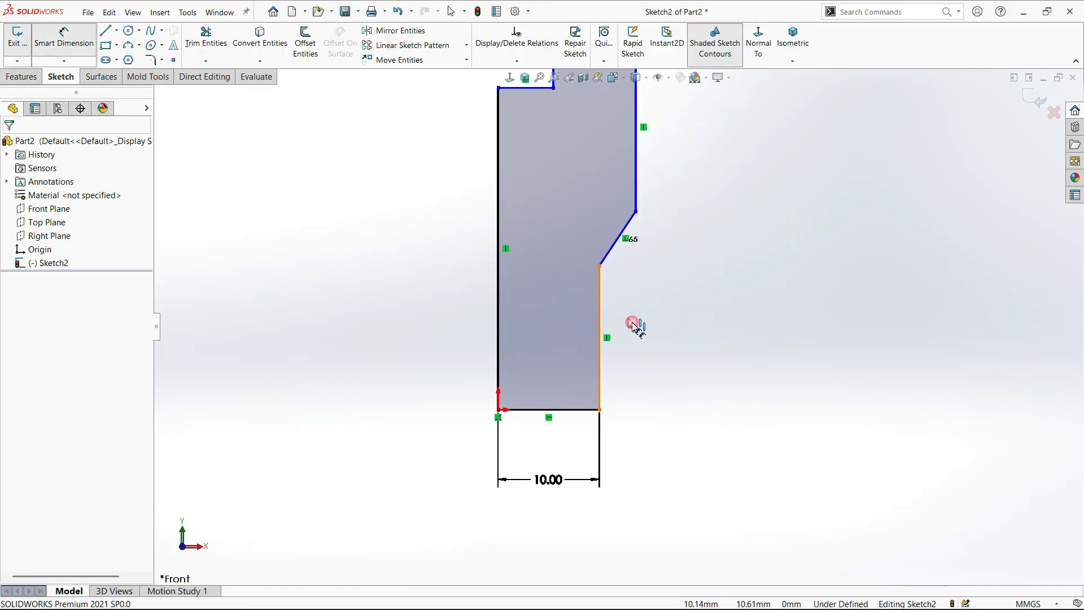
click(633, 323)
click(638, 330)
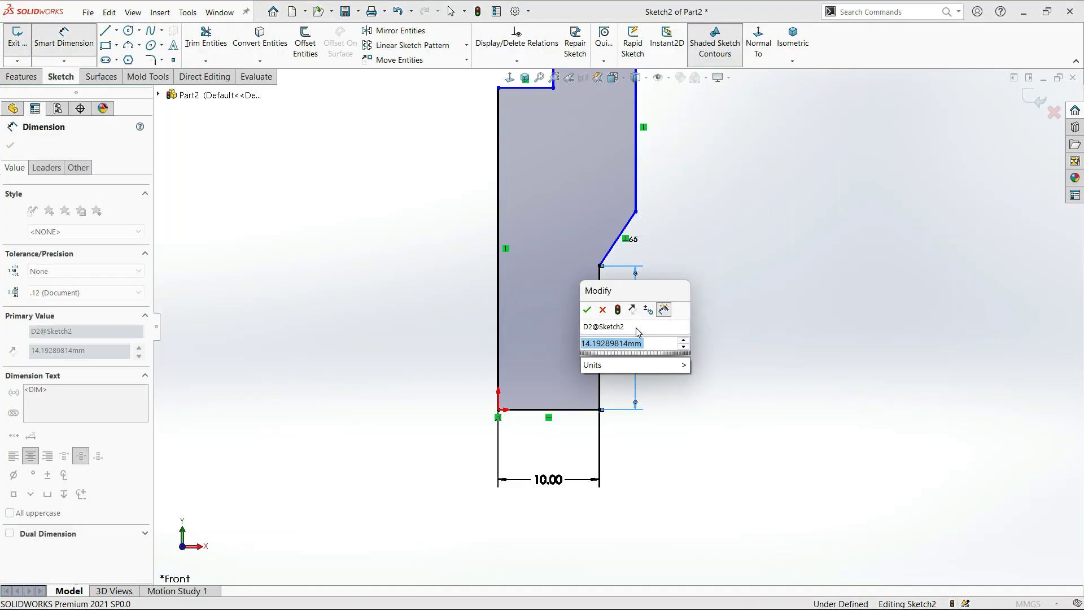
text(3)
key(Return)
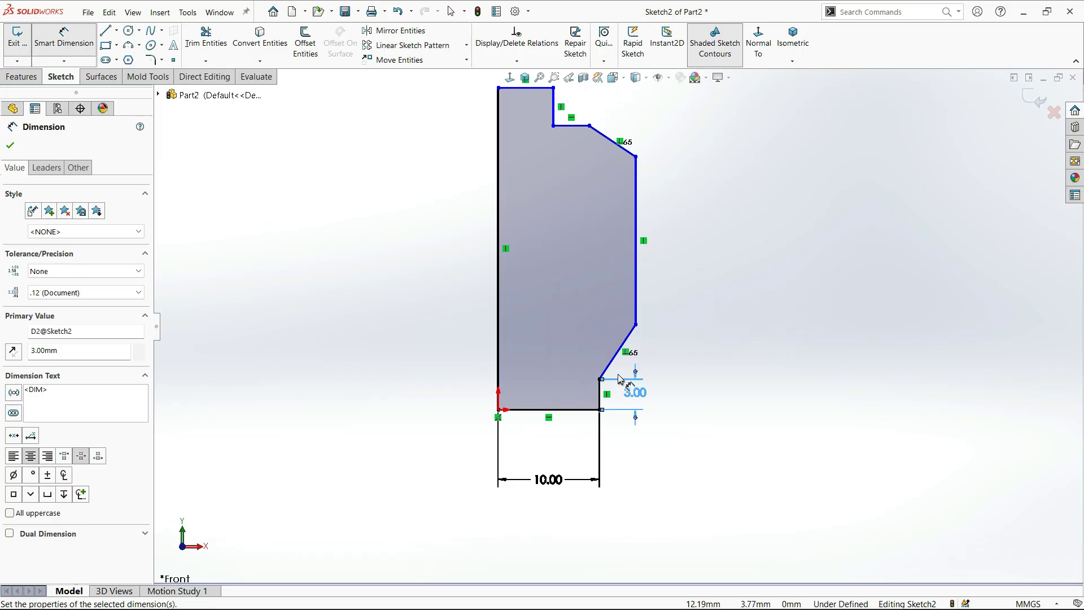
Compare with the drawing in the photo viewer and set the angle between the lower slanted line and the 3 mm vertical edge to 45°.
key(alt+Tab)
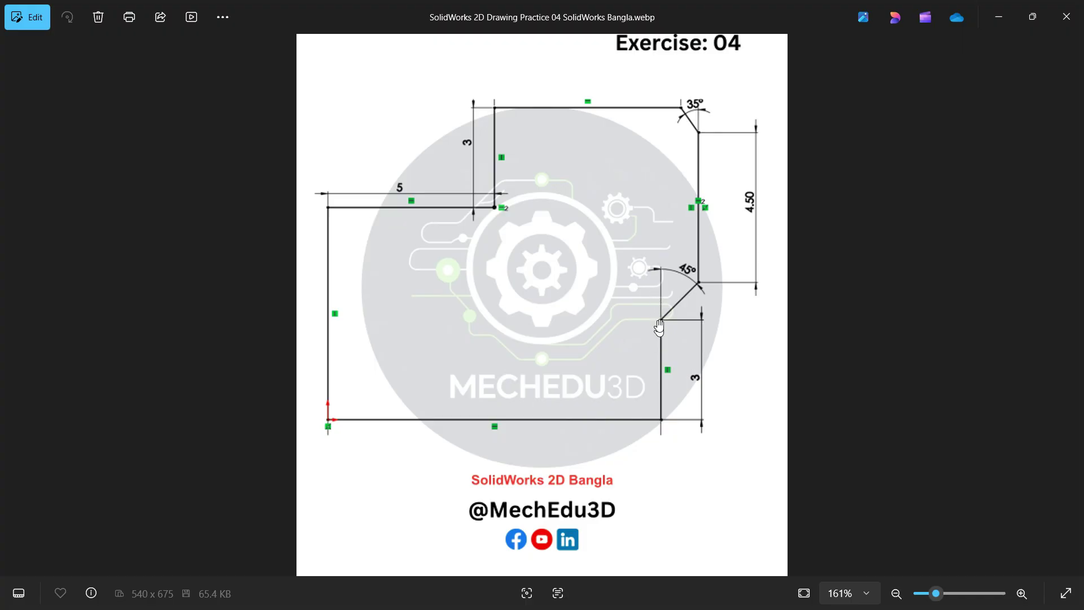
key(alt+Tab)
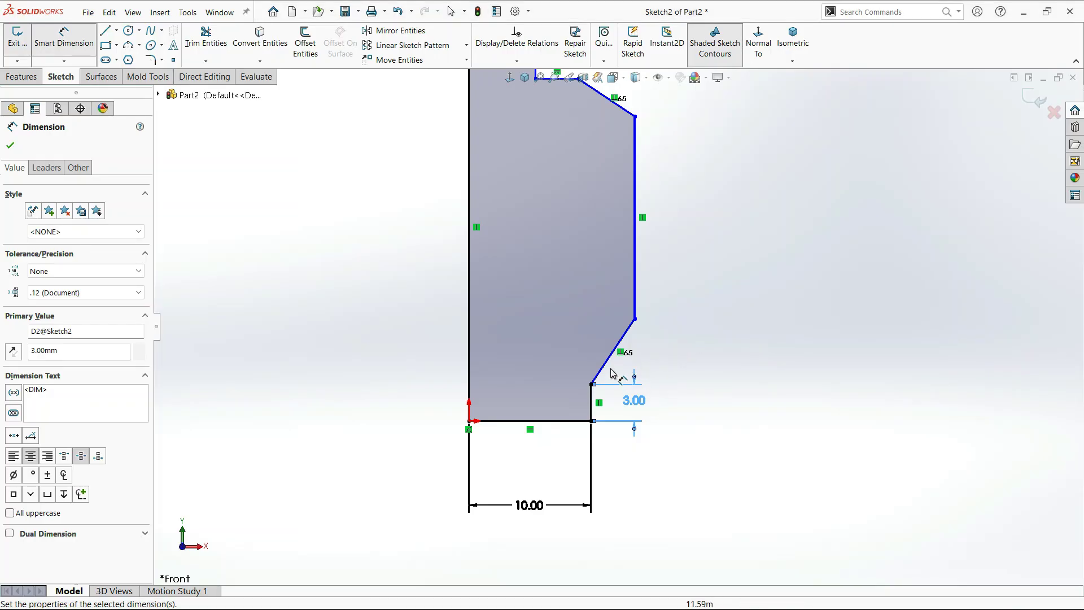
click(592, 399)
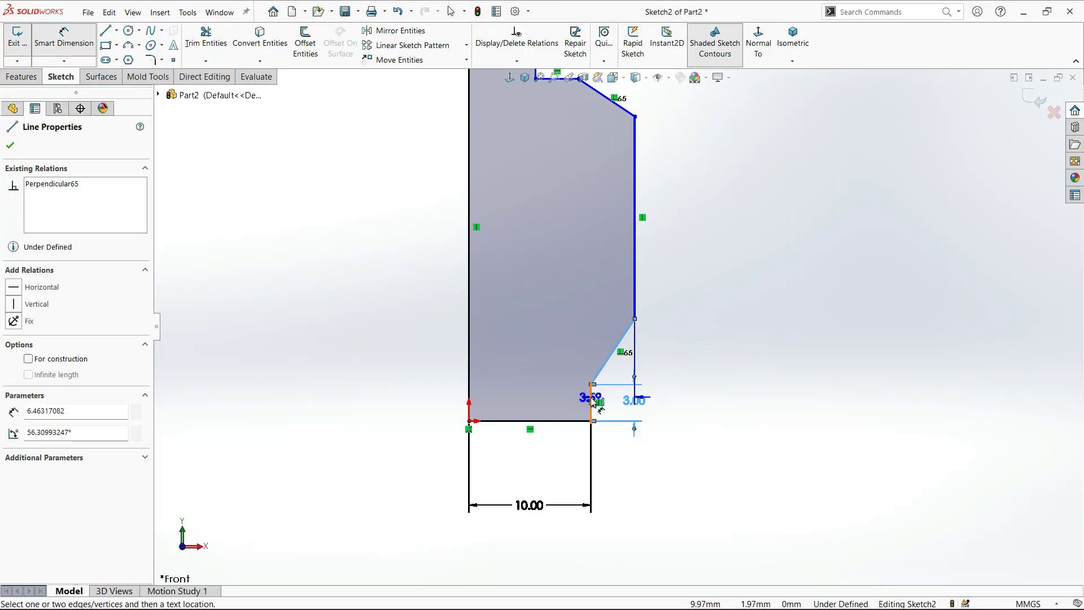
click(592, 398)
scroll(601, 336, down, 2)
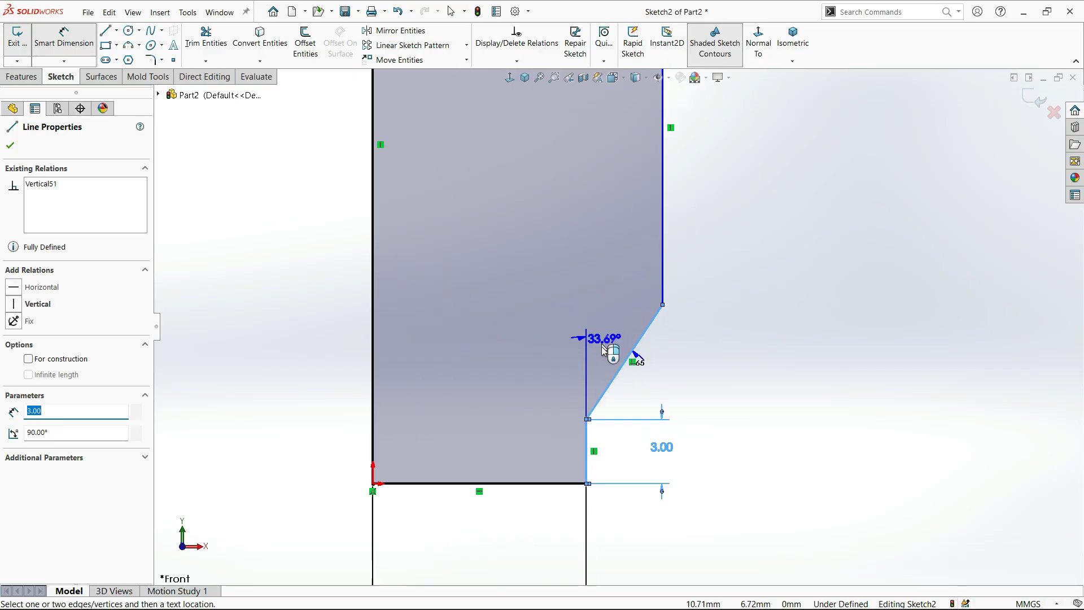
scroll(601, 345, down, 1)
click(604, 345)
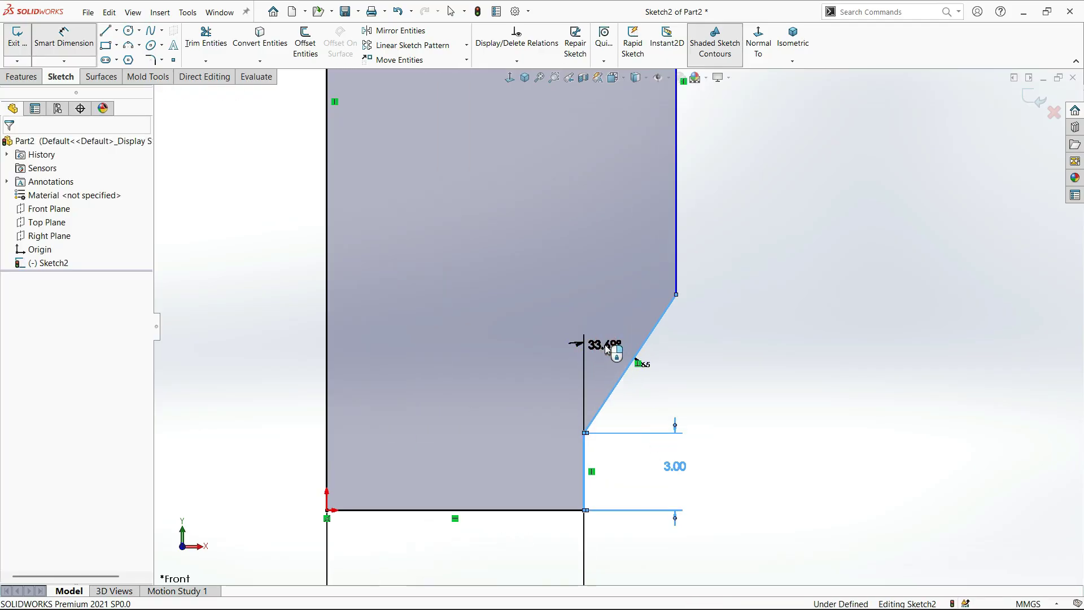
text(45)
key(Return)
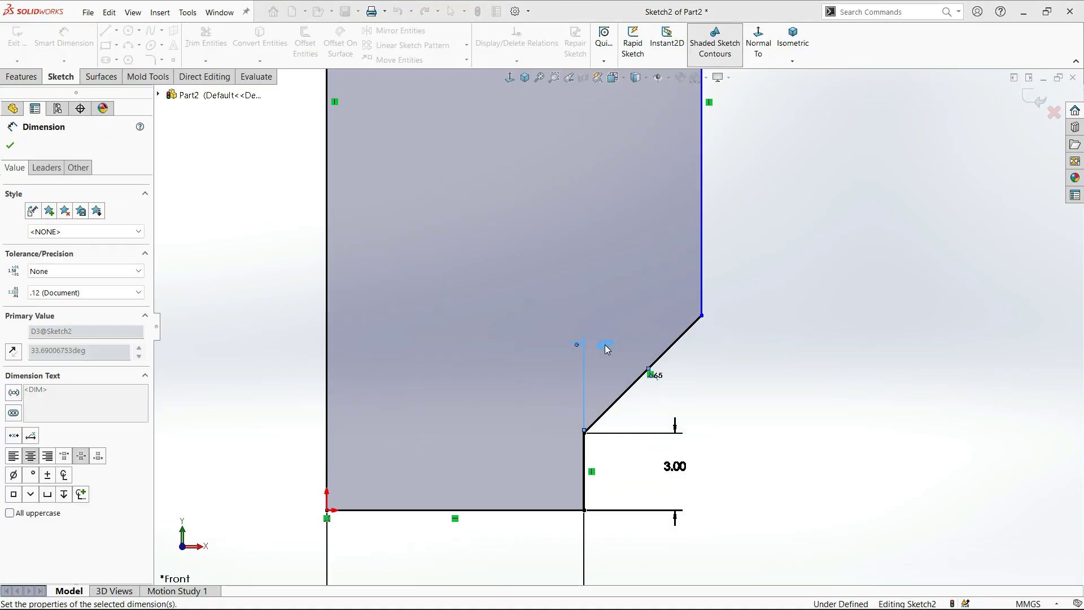
Consult the drawing in the photo viewer and dimension the vertical edge between the two slanted lines in SOLIDWORKS to 4.5 mm.
scroll(715, 394, up, 4)
key(alt+Tab)
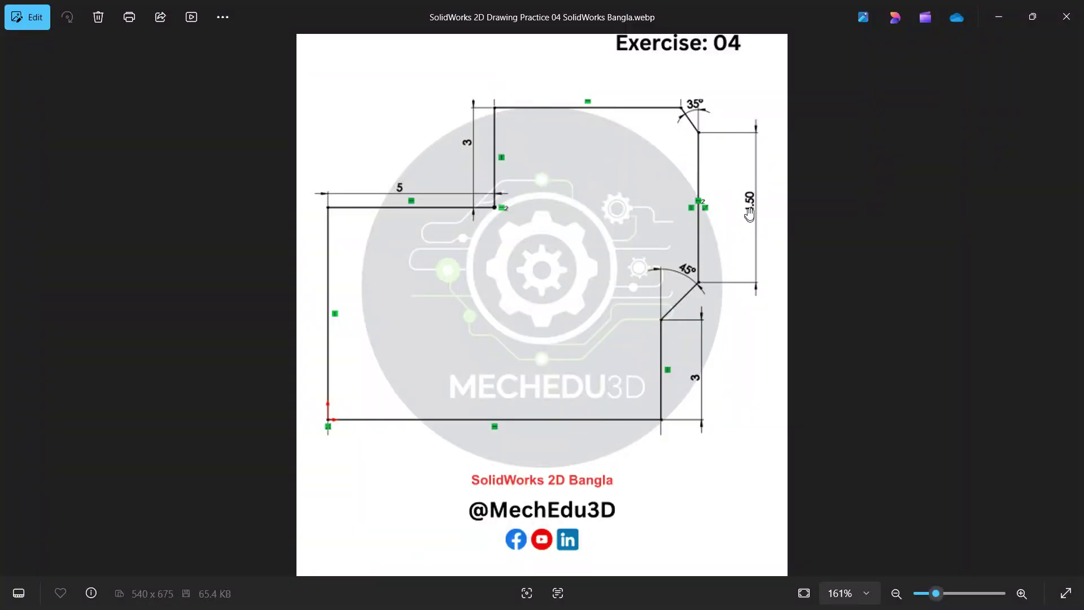
key(alt+Tab)
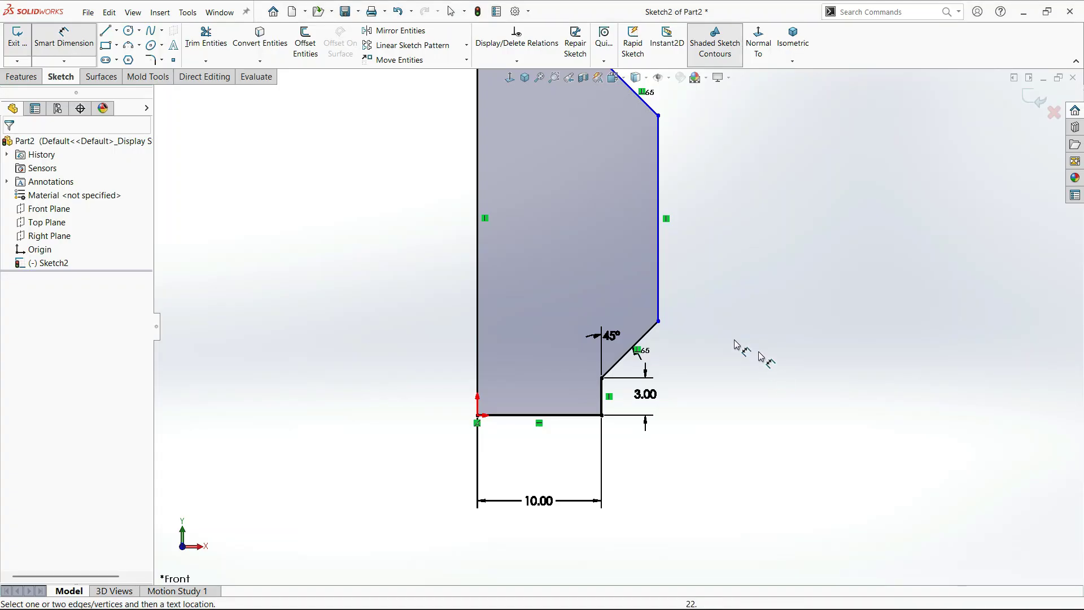
click(658, 285)
click(689, 257)
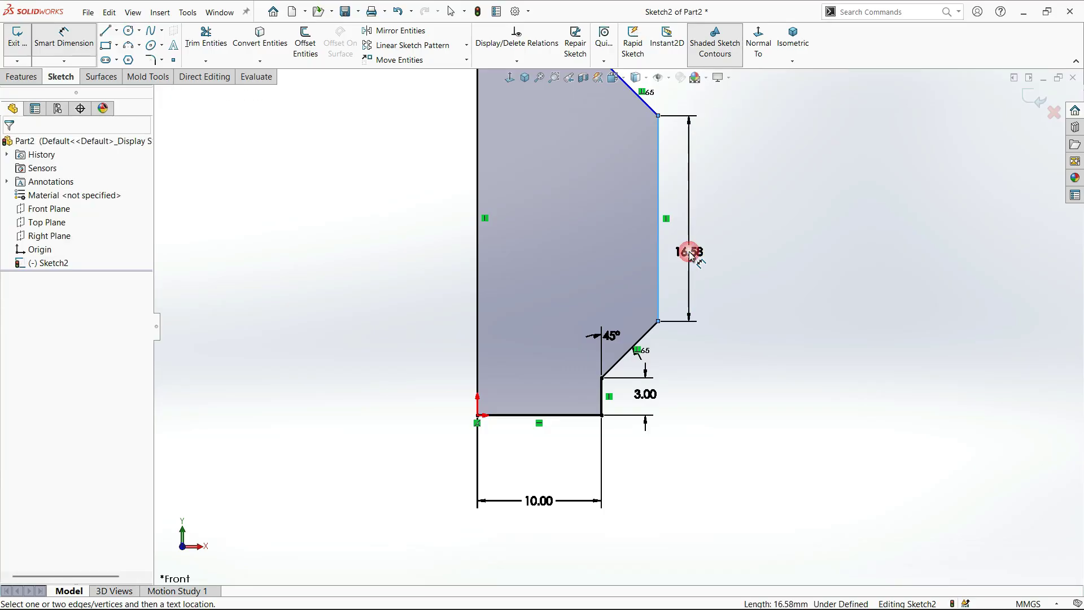
text(4.5)
key(Return)
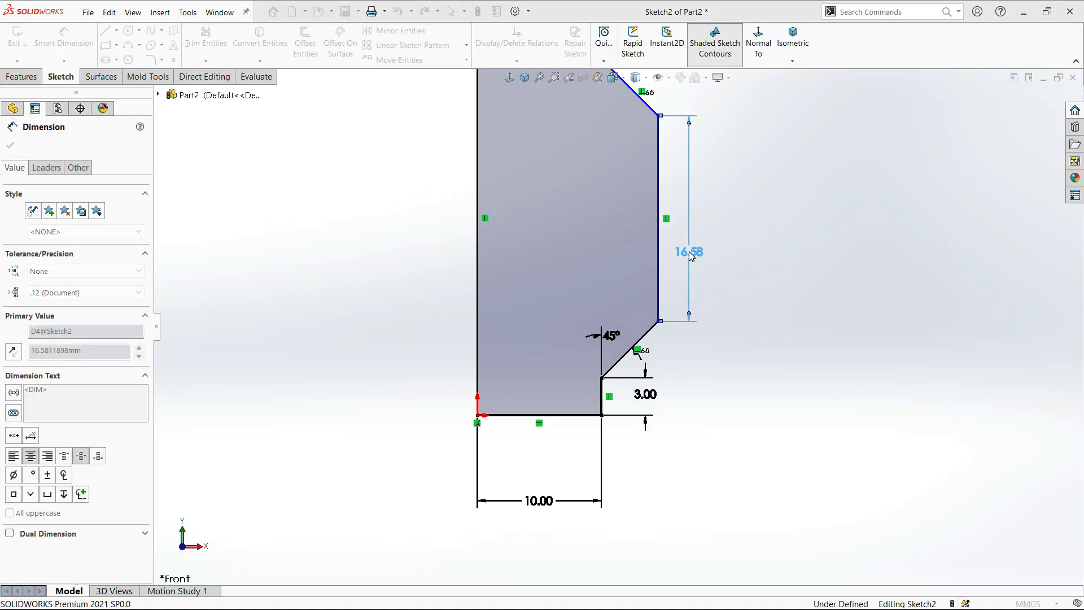
key(z)
scroll(613, 214, down, 2)
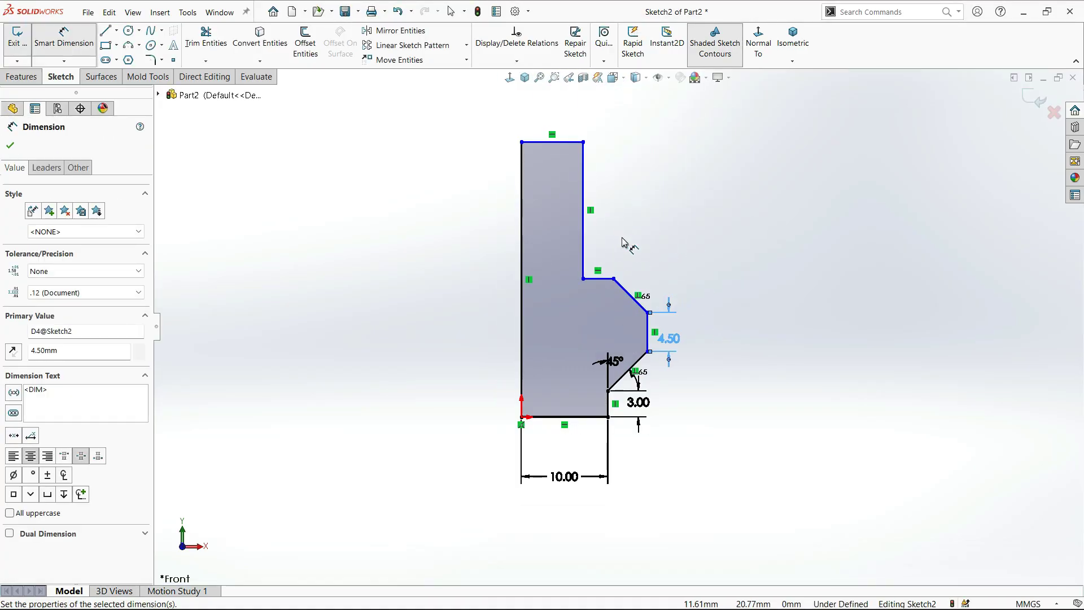
Lower the profile's left top edge below the neighbouring ledge so that the step is formed at the upper left.
key(Escape)
drag(583, 142, 576, 318)
click(570, 384)
key(f)
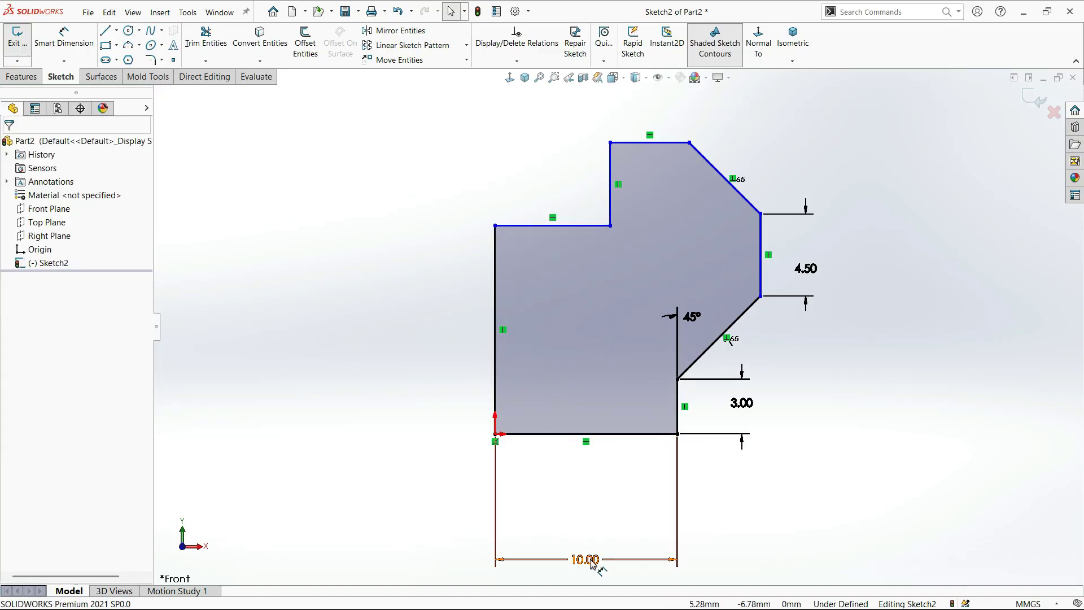
drag(589, 481, 589, 480)
click(681, 205)
scroll(680, 205, down, 1)
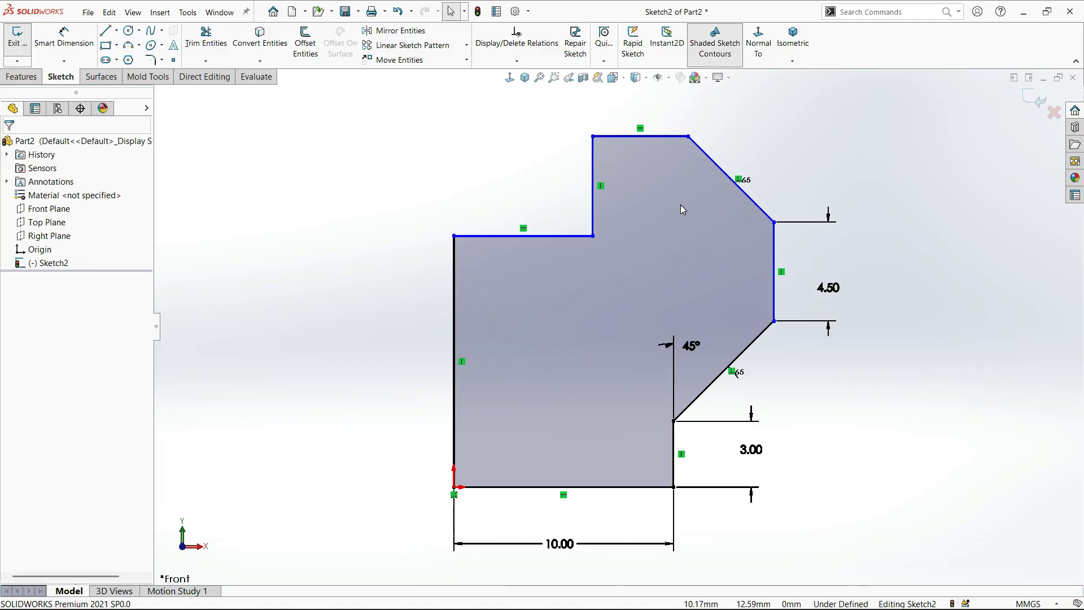
Check the drawing in the photo viewer and try to dimension the angle between the upper slanted line and the 4.5 mm vertical edge in SOLIDWORKS.
key(alt+Tab)
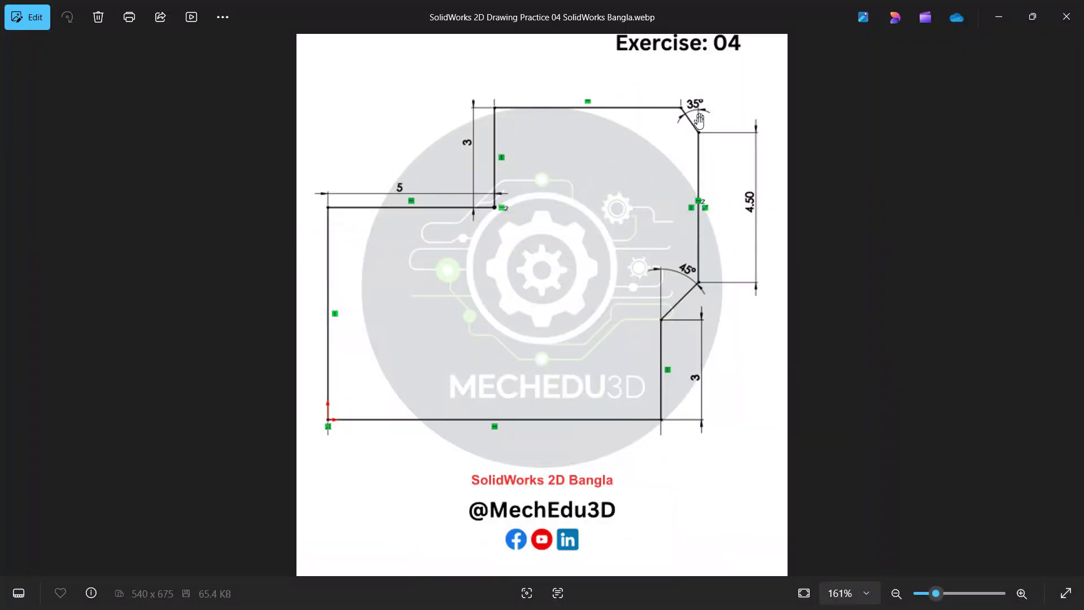
key(alt+Tab)
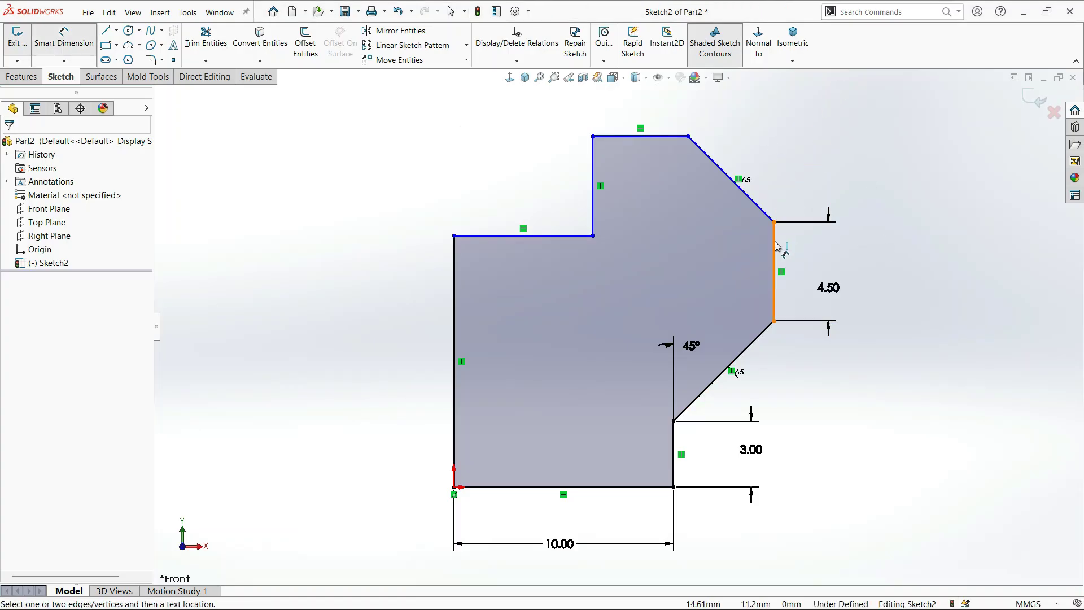
click(774, 243)
click(731, 180)
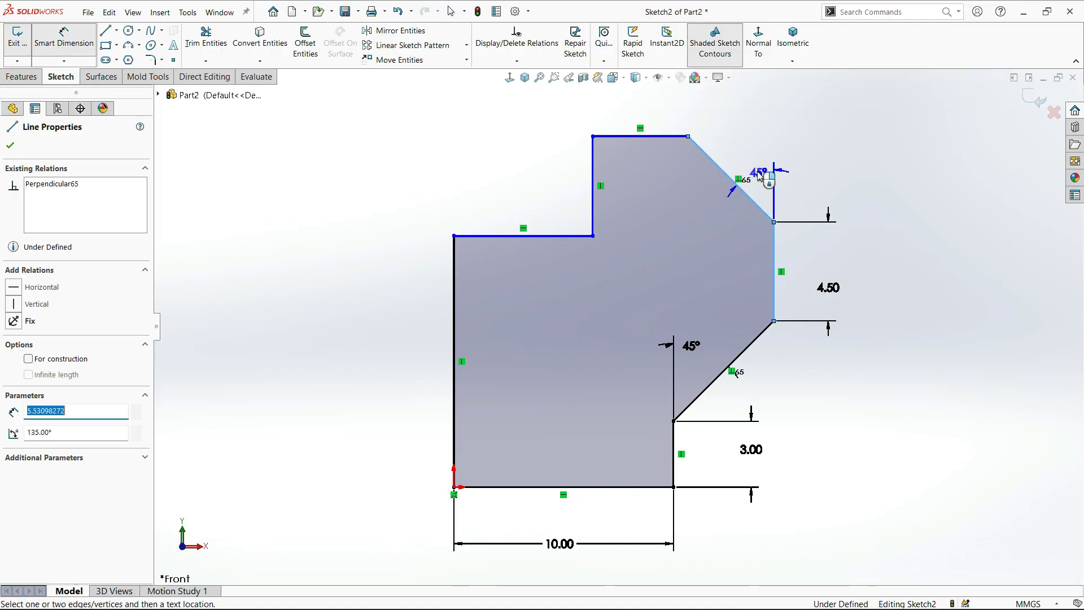
click(752, 167)
key(Return)
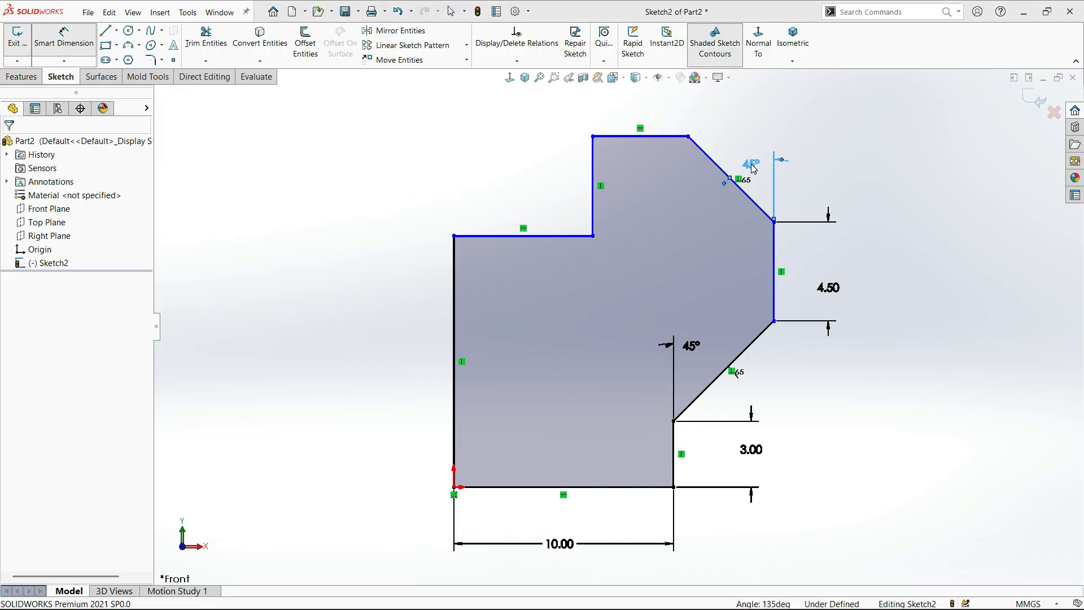
key(Escape)
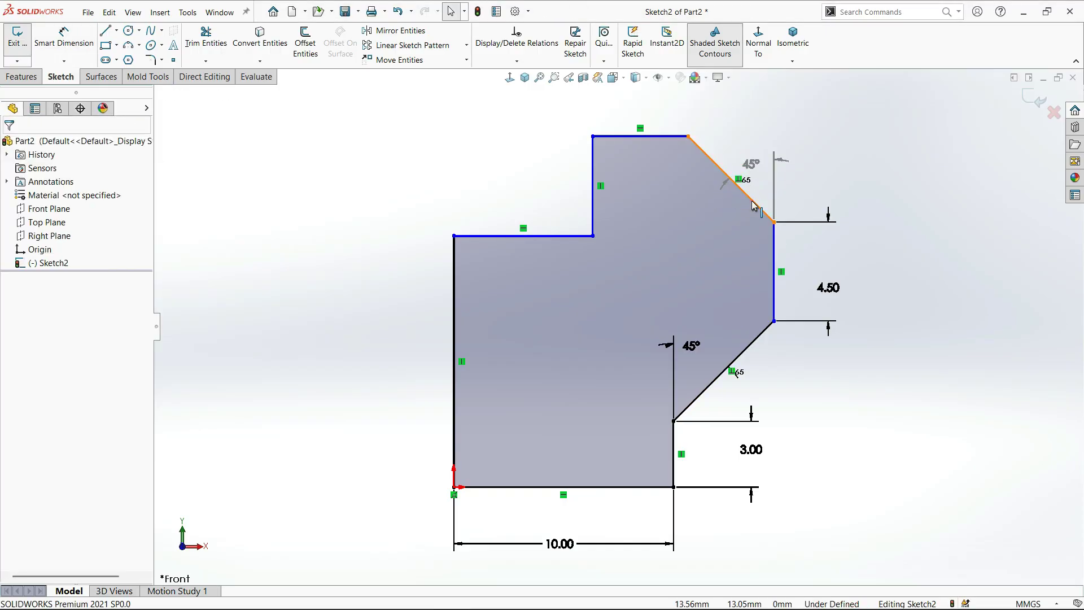
Delete the angle dimension on the upper slanted line.
click(753, 204)
drag(751, 164, 758, 127)
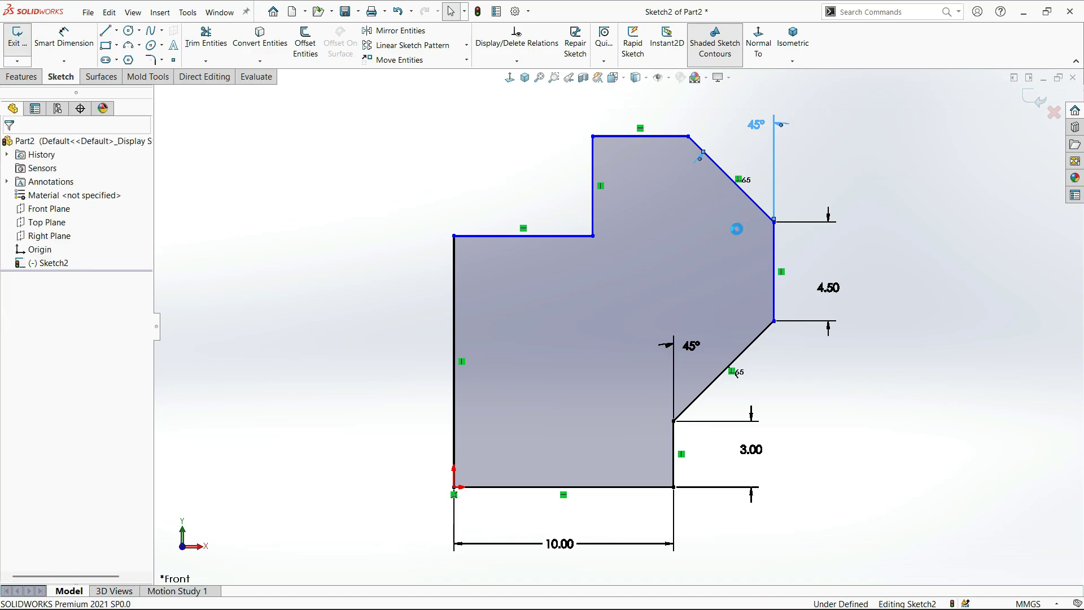
key(Delete)
Remove the perpendicular relation between the upper and lower slanted lines.
scroll(728, 198, down, 2)
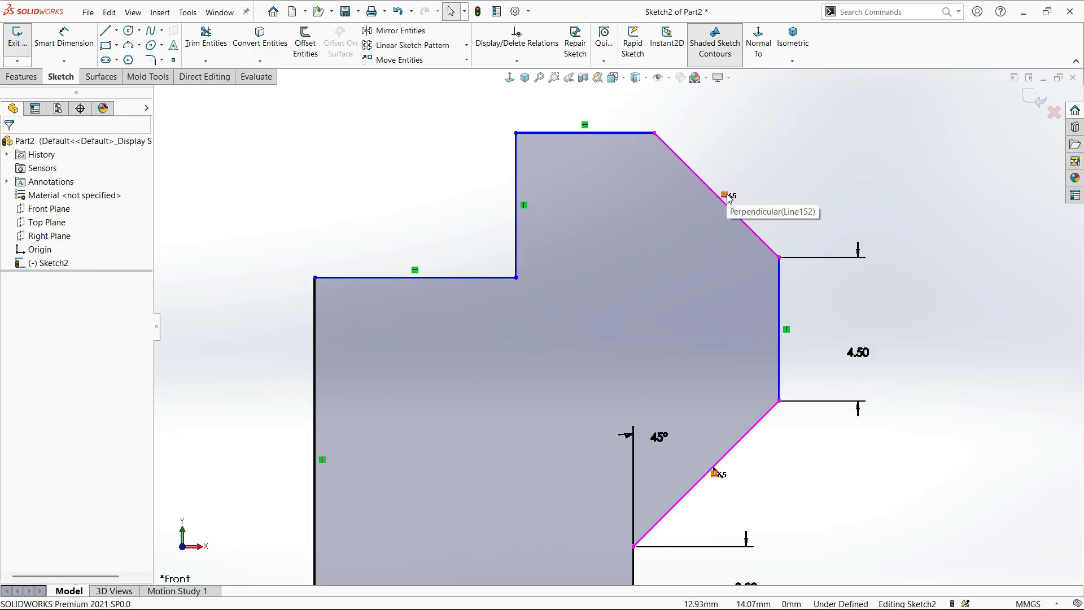
click(725, 195)
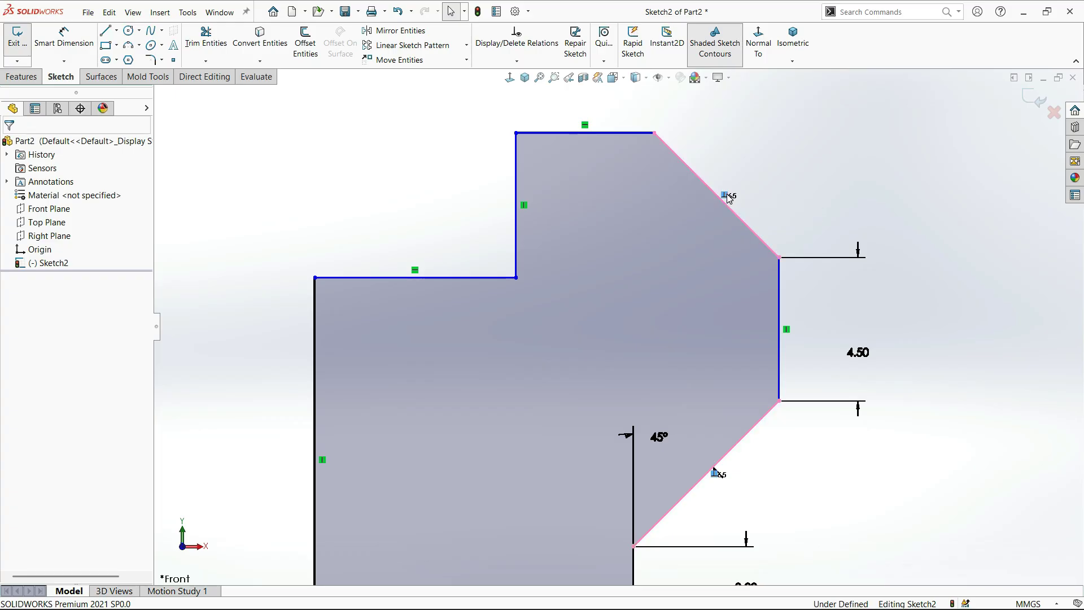
click(779, 192)
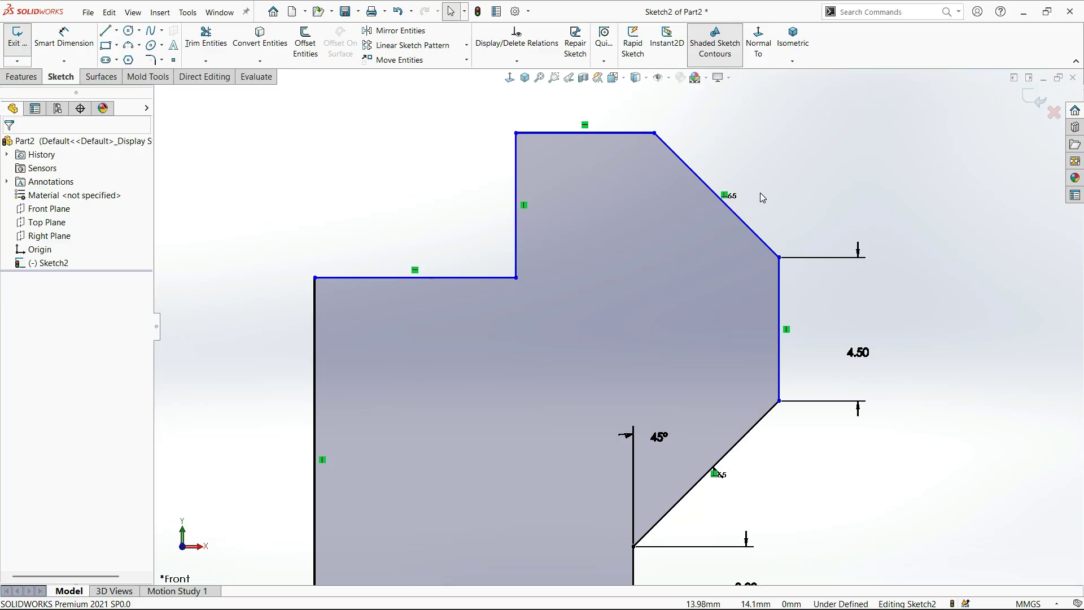
click(725, 195)
key(Delete)
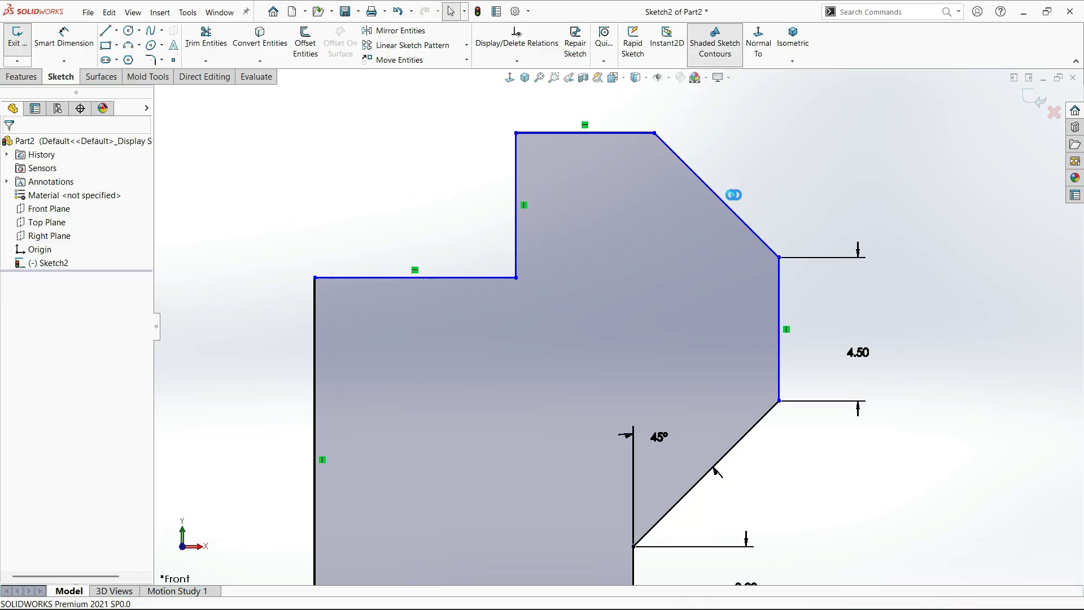
Set the angle between the upper slanted line and the 4.5 mm vertical edge to 35°.
right_drag(773, 205, 779, 94)
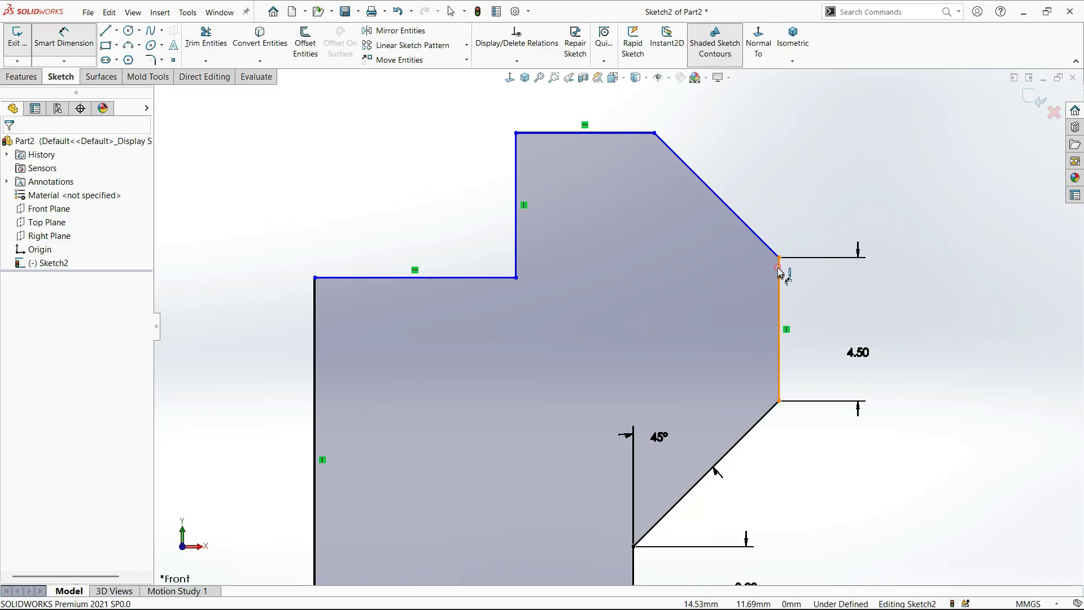
click(780, 275)
click(755, 234)
click(760, 206)
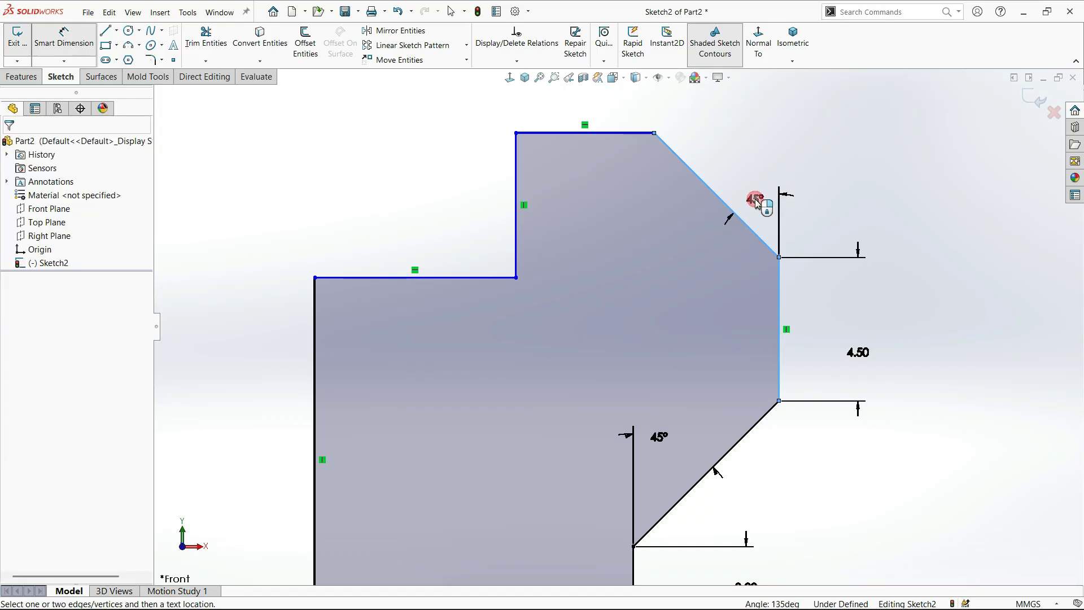
text(35)
key(Return)
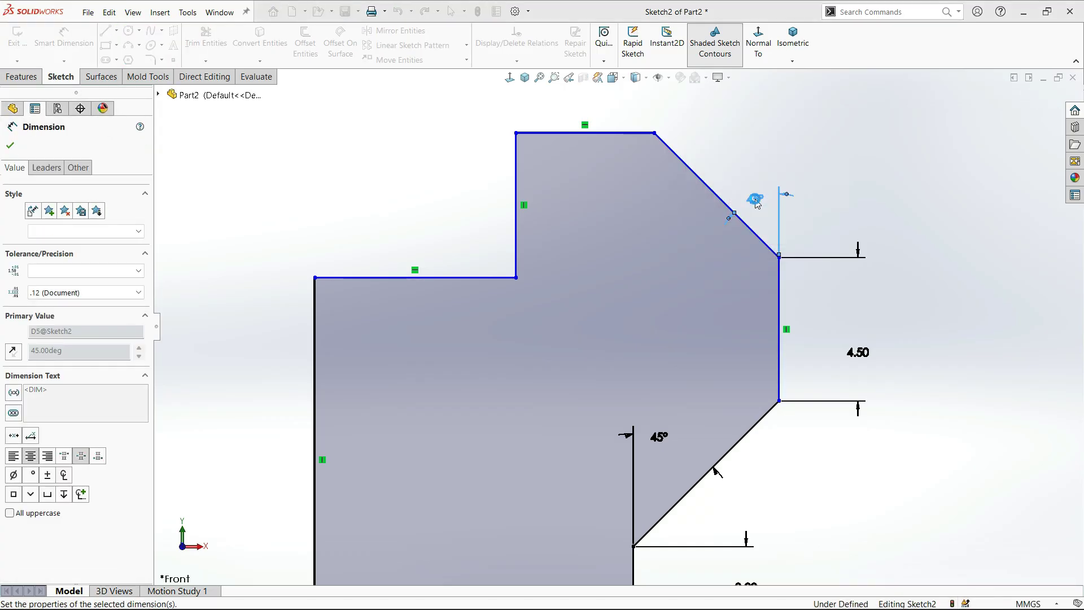
click(827, 222)
Consult the drawing in the photo viewer and dimension the upper-left ledge in SOLIDWORKS to 5 mm.
key(alt+Tab)
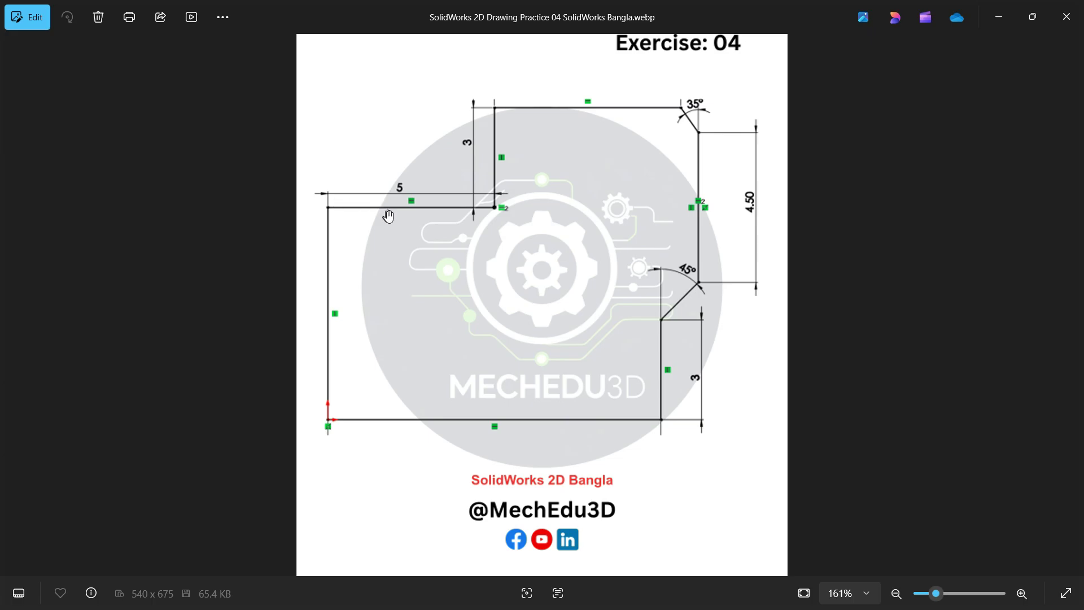
key(alt+Tab)
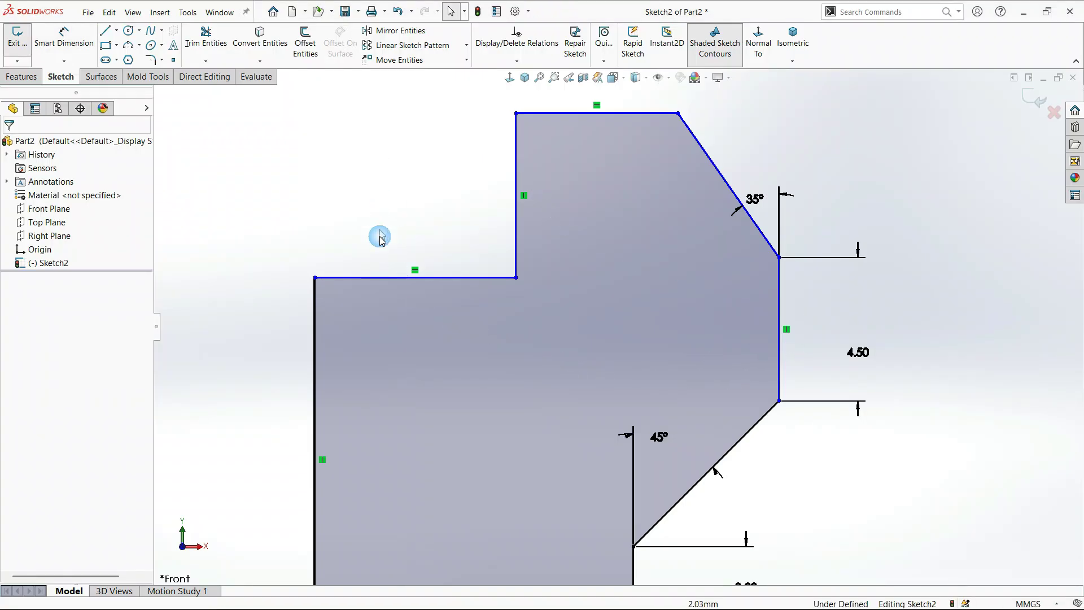
click(382, 278)
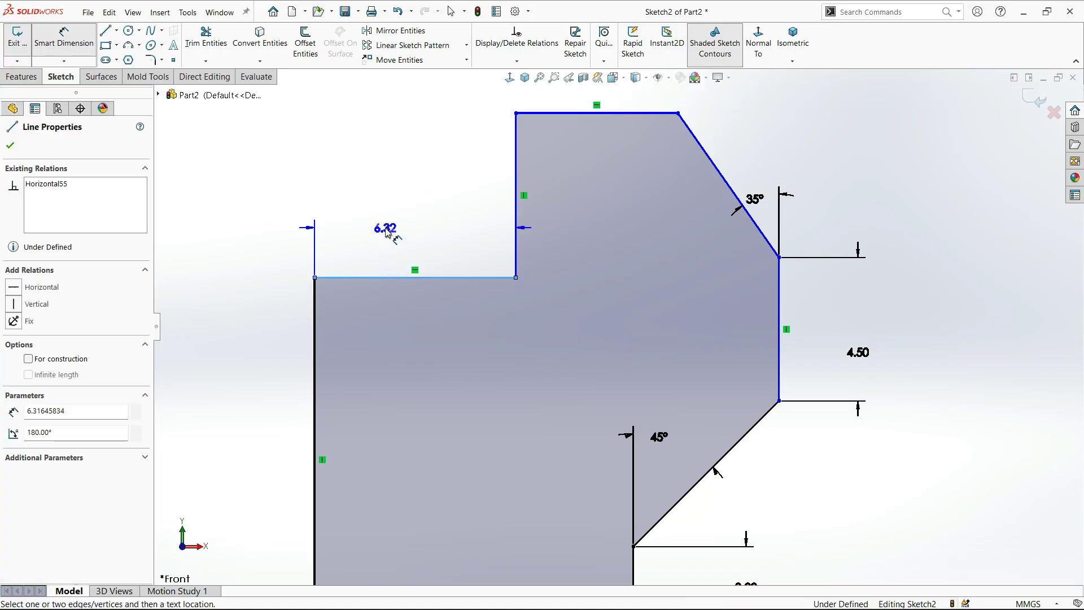
click(386, 229)
text(5834mm)
key(Return)
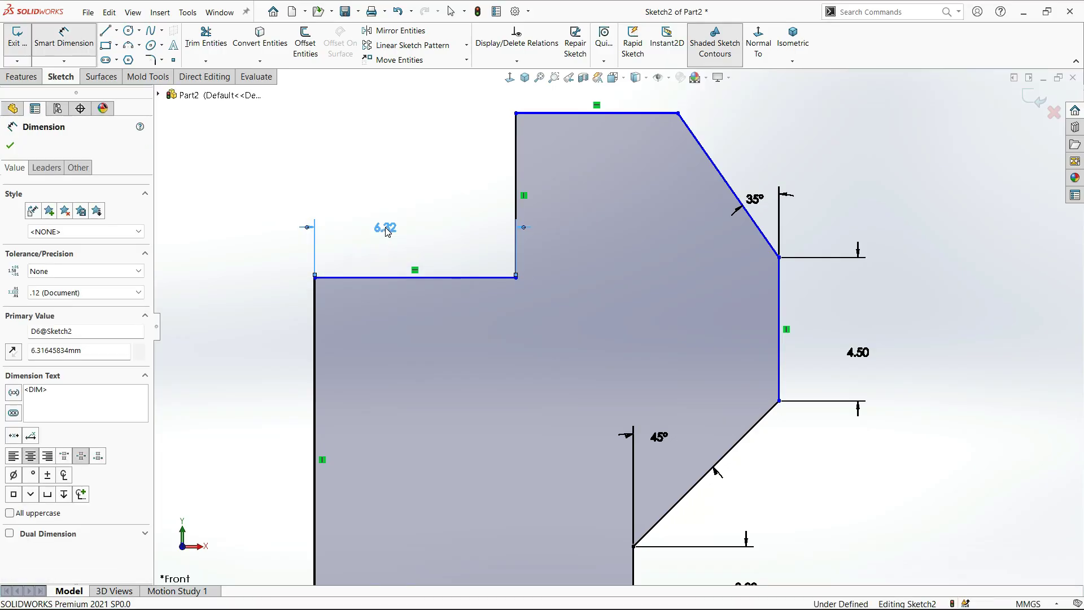
Dimension the vertical edge of the upper-left step to 3 mm.
click(466, 164)
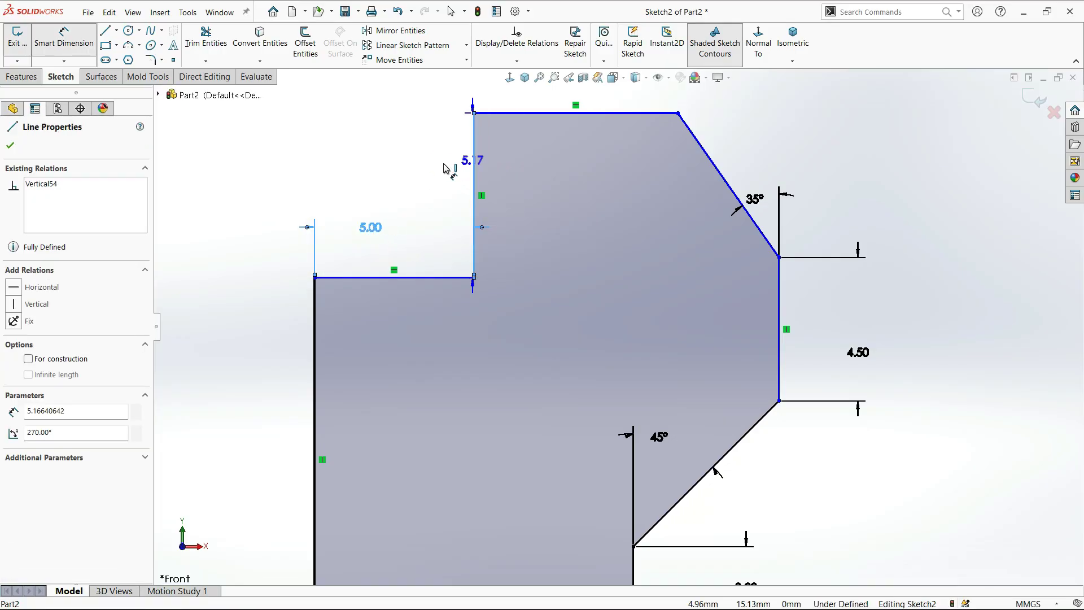
click(444, 180)
text(3)
key(Return)
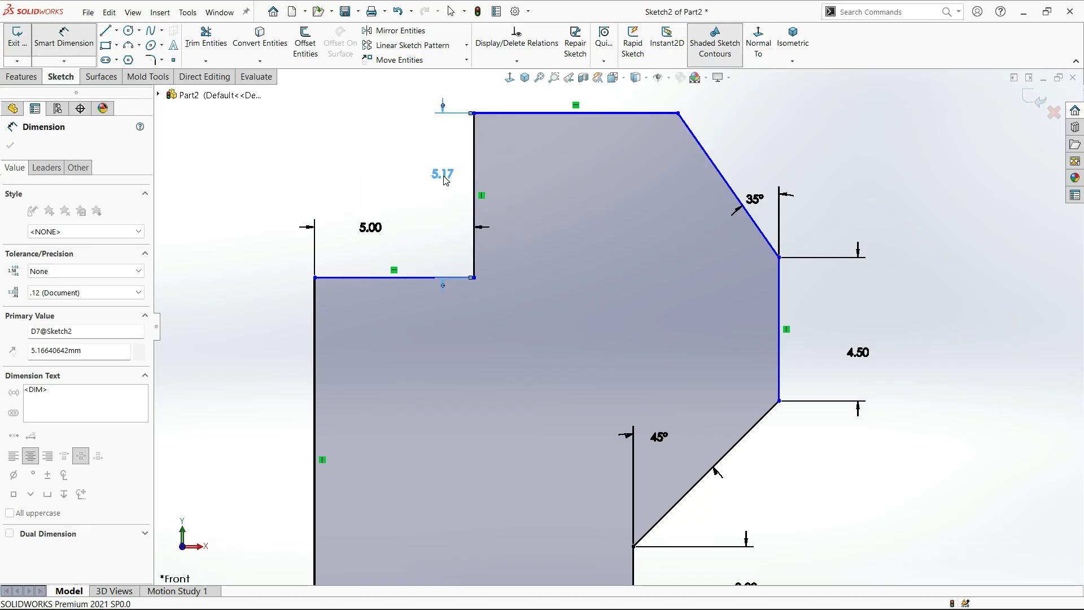
key(Escape)
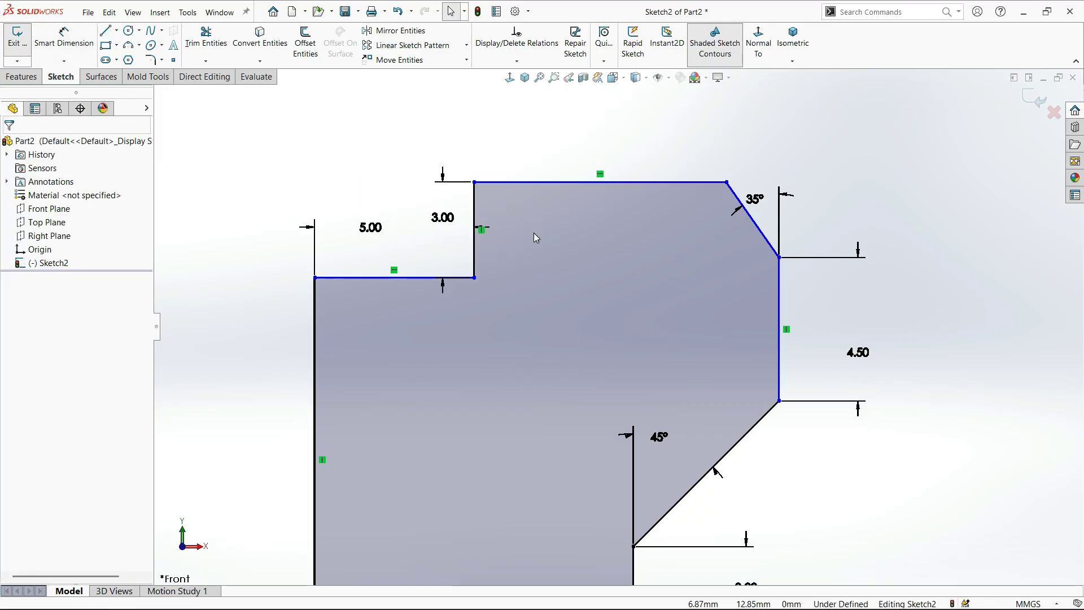
key(f)
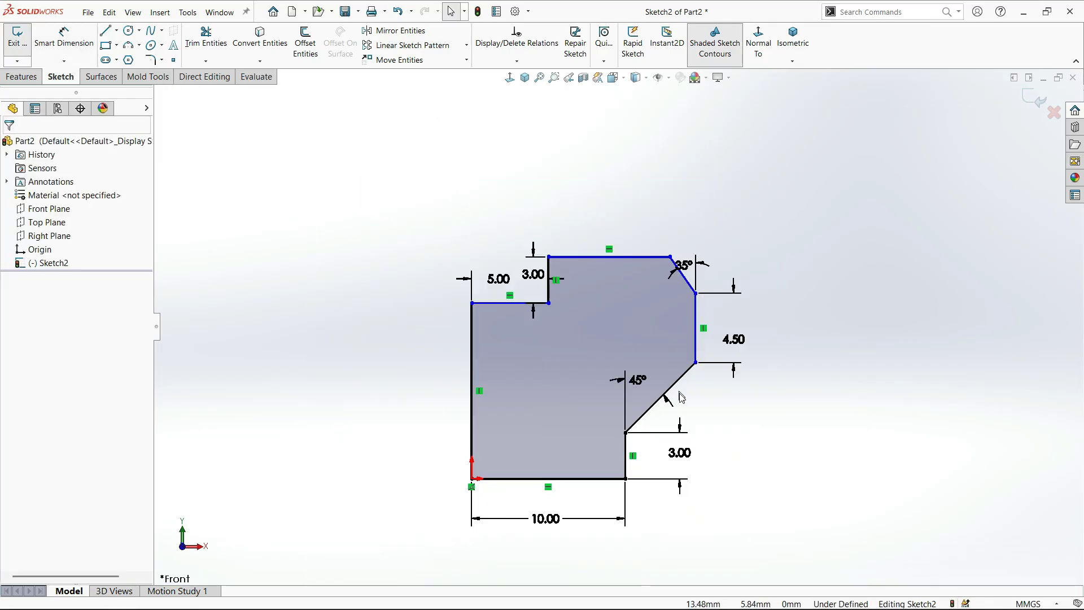
Move the upper end of the 35° slanted line slightly to test the profile's remaining freedom.
scroll(682, 397, down, 2)
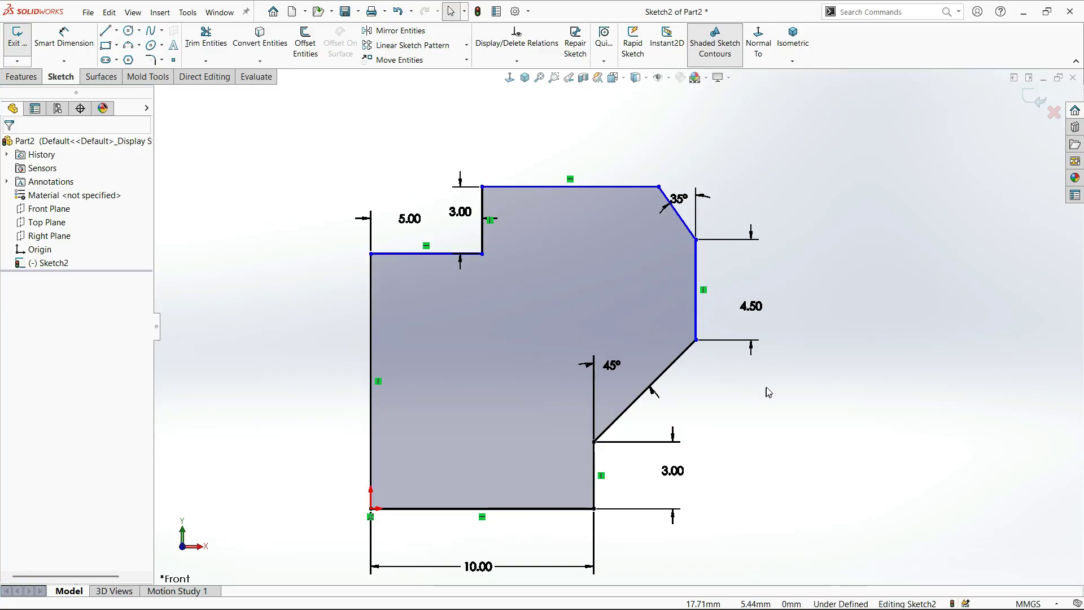
scroll(695, 279, down, 2)
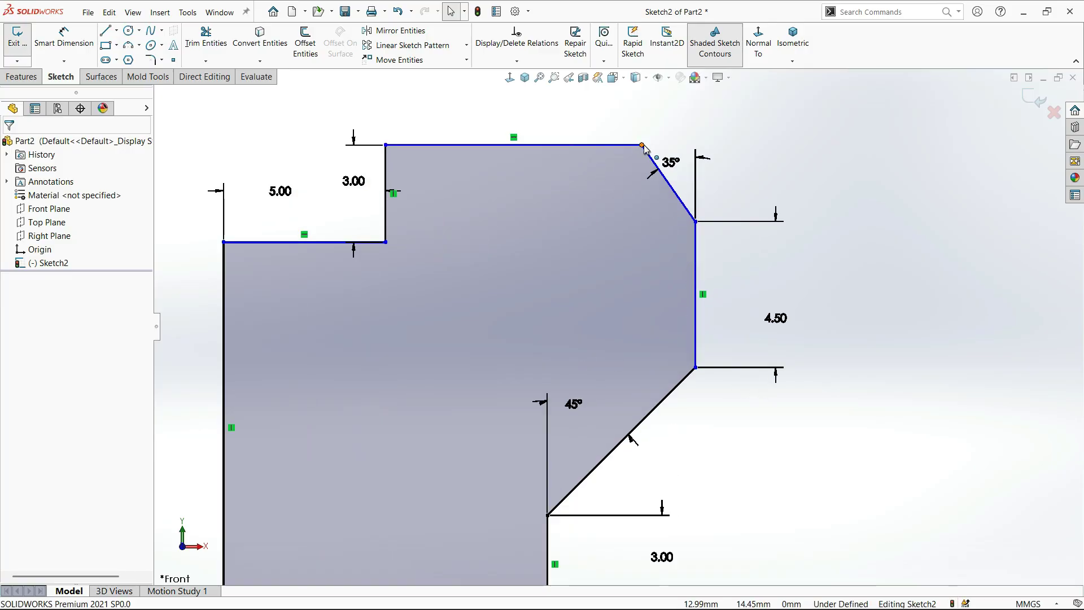
click(643, 146)
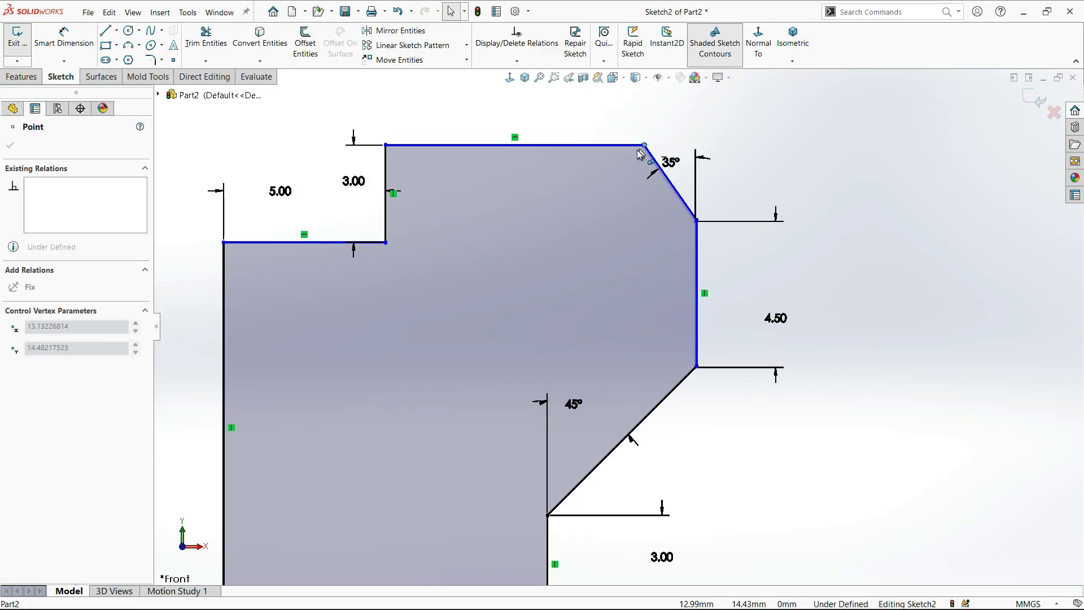
click(825, 319)
Check the drawing's relations in the photo viewer and make the step's inner corner horizontal with the 4.5 mm edge's midpoint in SOLIDWORKS.
key(alt+Tab)
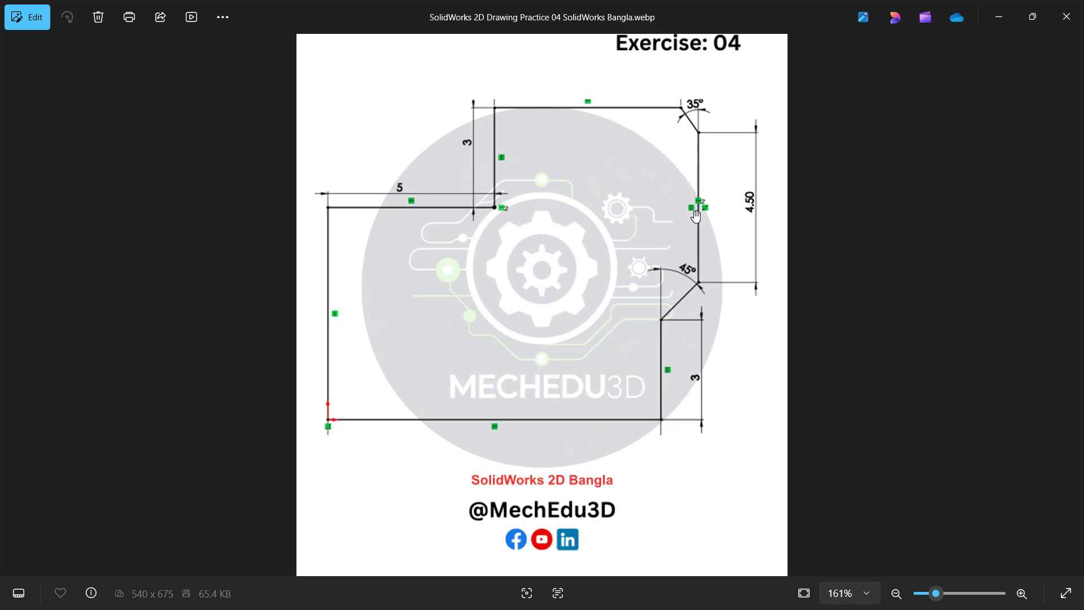
scroll(679, 220, up, 4)
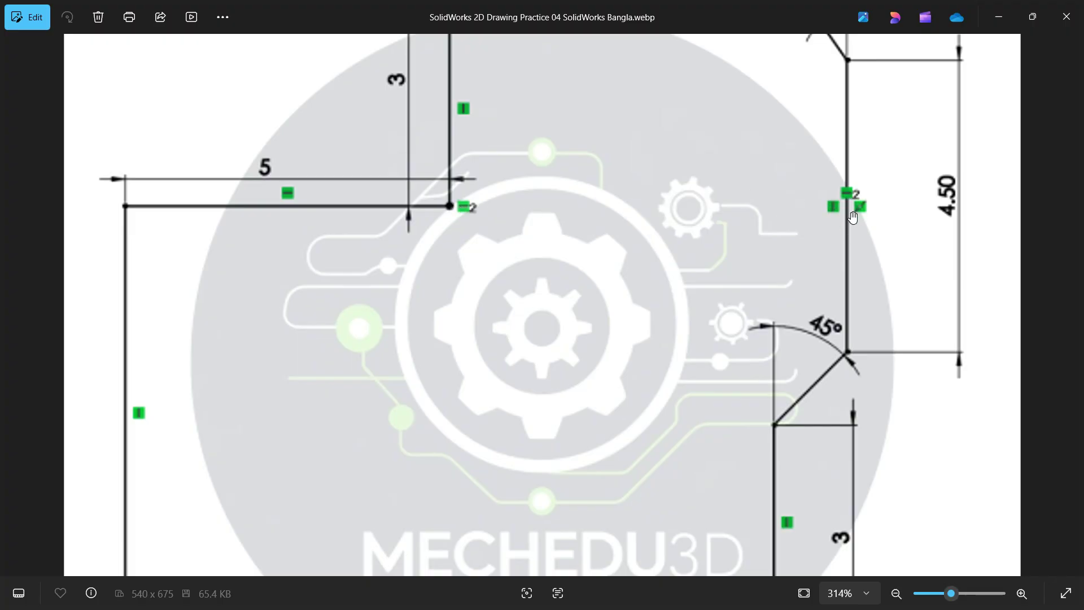
key(alt+Tab)
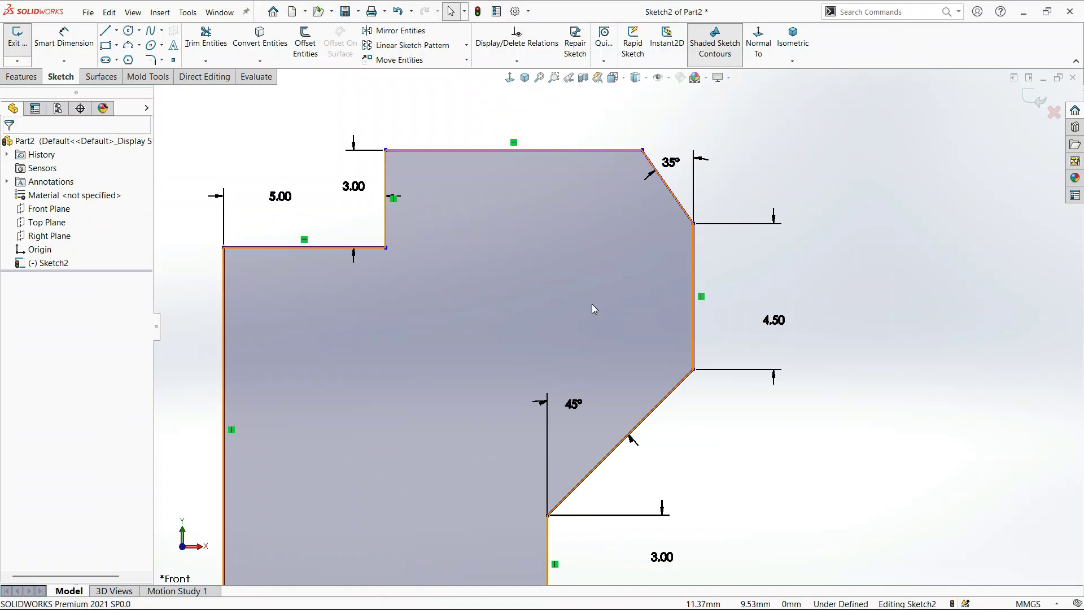
click(386, 248)
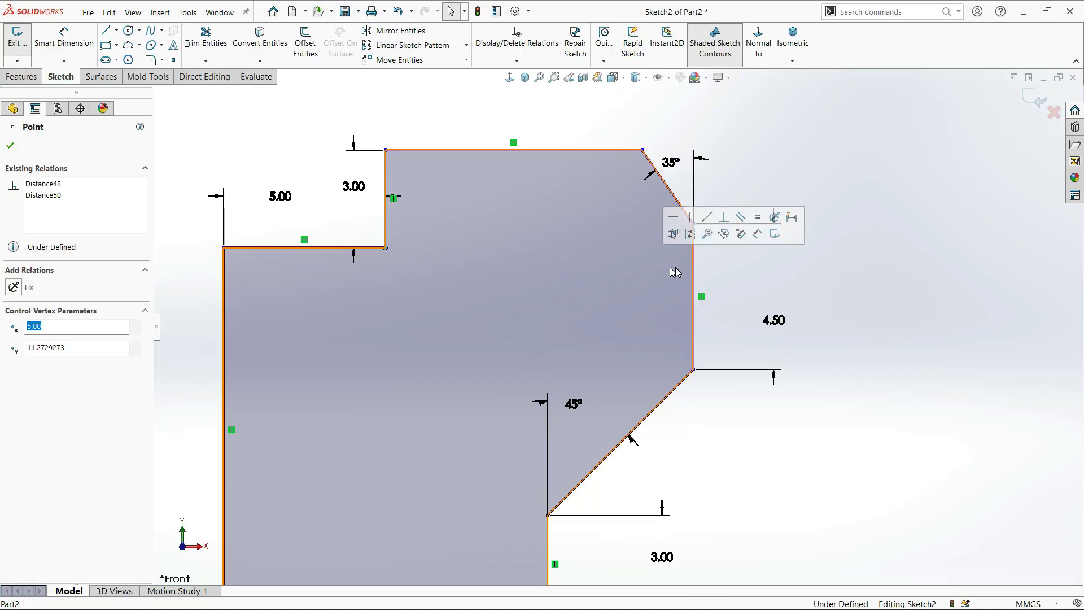
ctrl+click(694, 296)
click(728, 247)
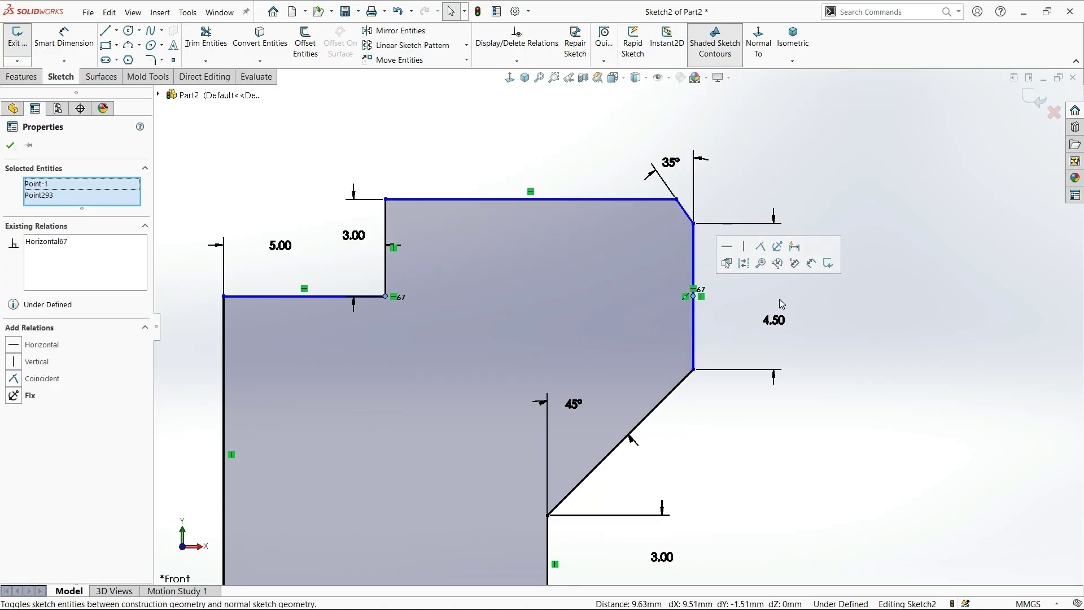
key(Escape)
scroll(617, 272, up, 3)
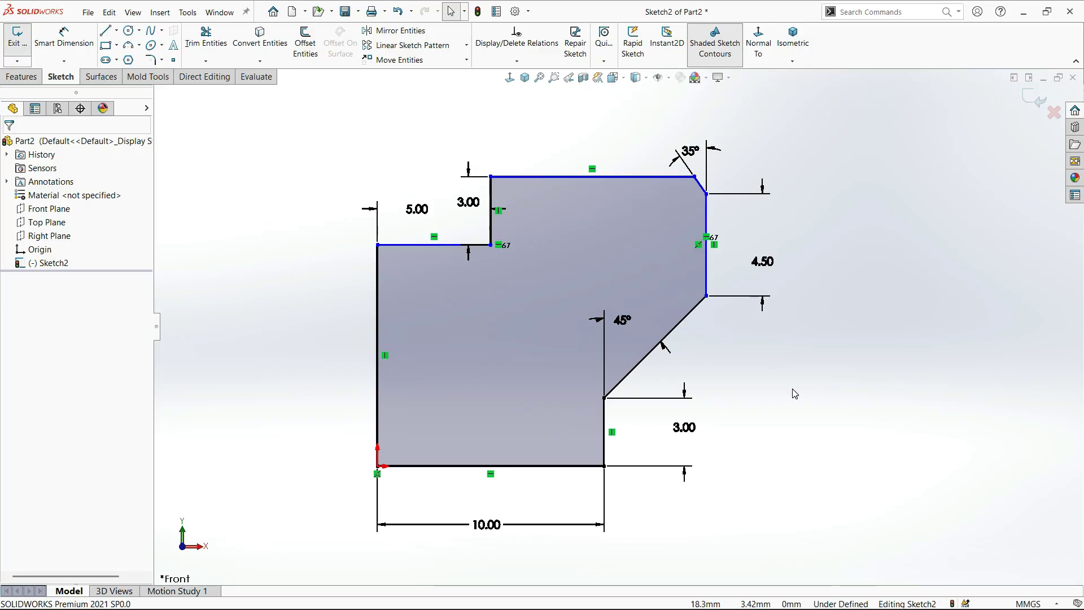
Check the drawing's relations in the photo viewer and try making the step's inner corner vertical with the bottom edge's midpoint in SOLIDWORKS.
key(alt+Tab)
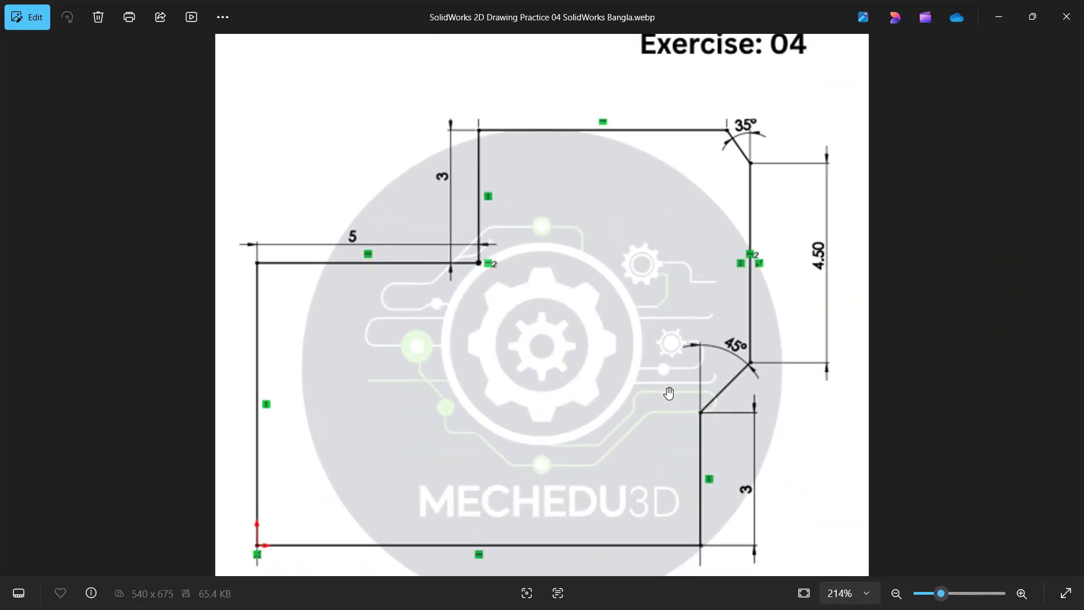
scroll(616, 338, down, 3)
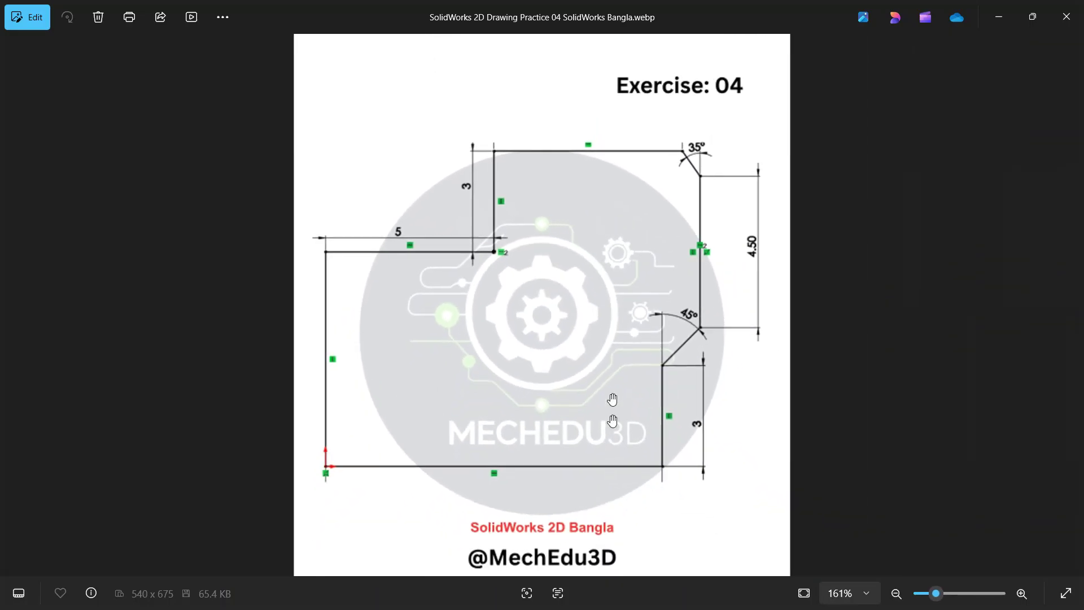
scroll(600, 472, up, 4)
scroll(541, 316, down, 1)
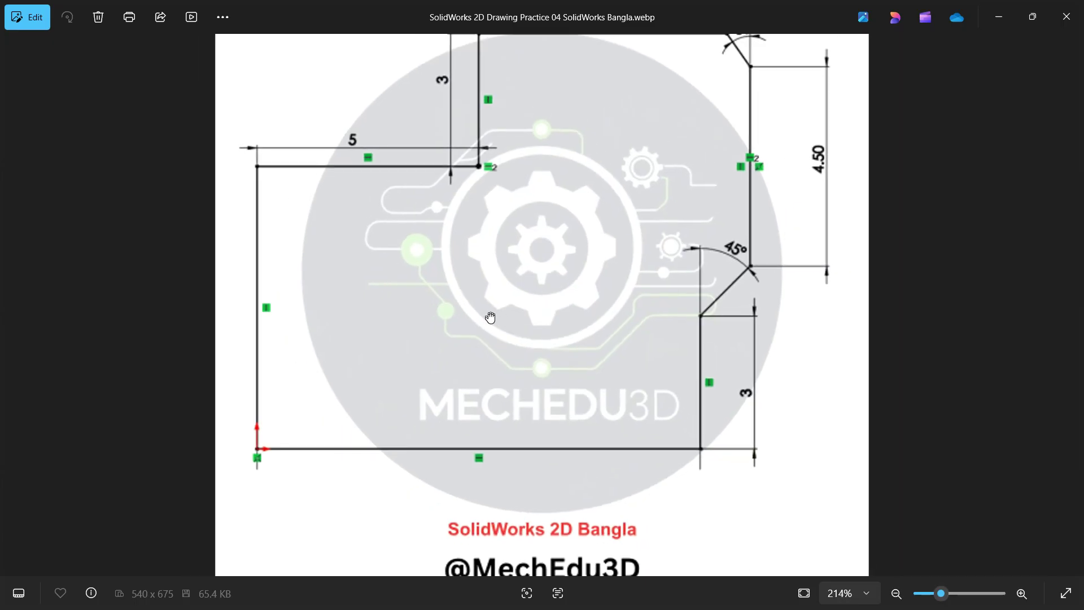
drag(491, 317, 490, 379)
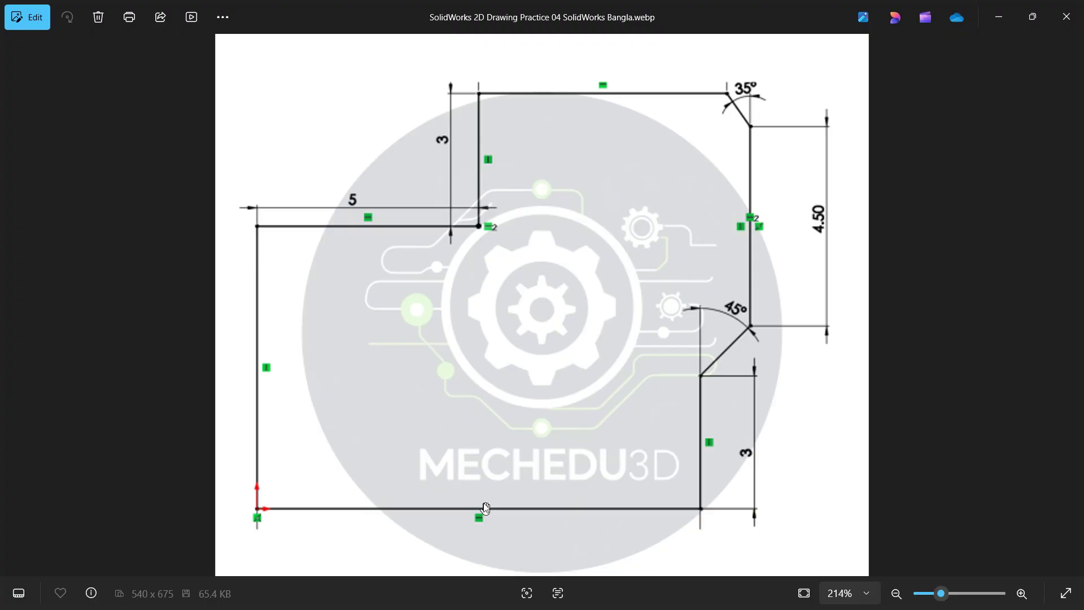
key(alt+Tab)
click(490, 244)
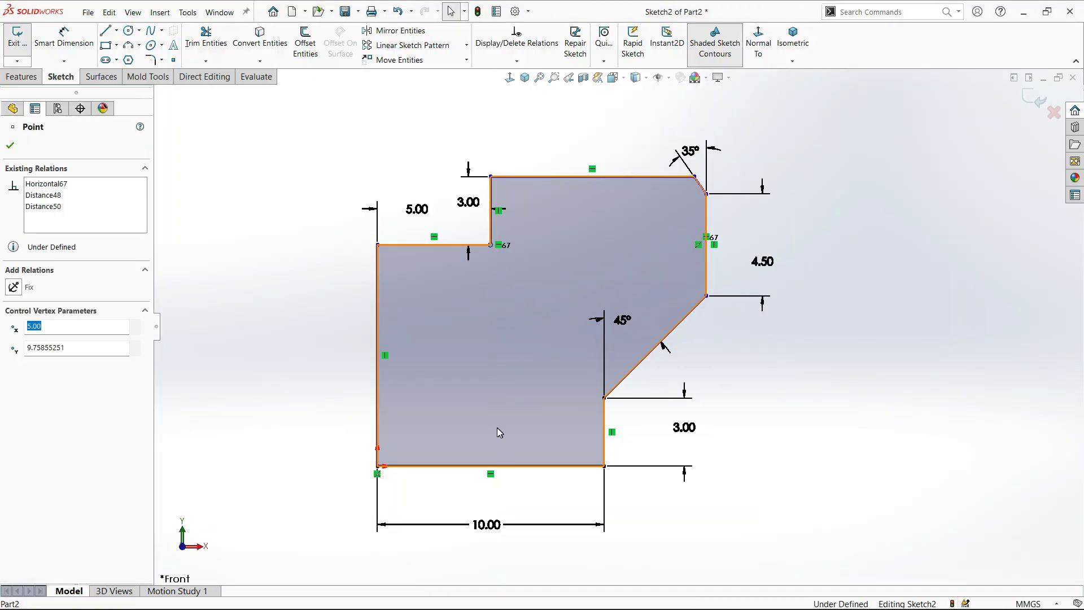
ctrl+click(490, 466)
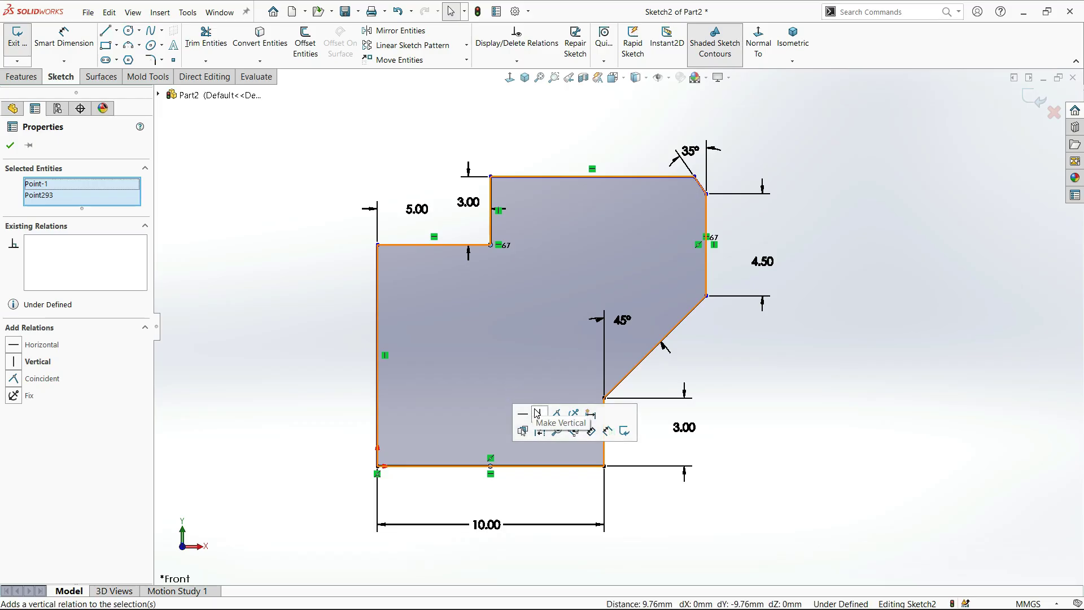
click(537, 413)
click(789, 355)
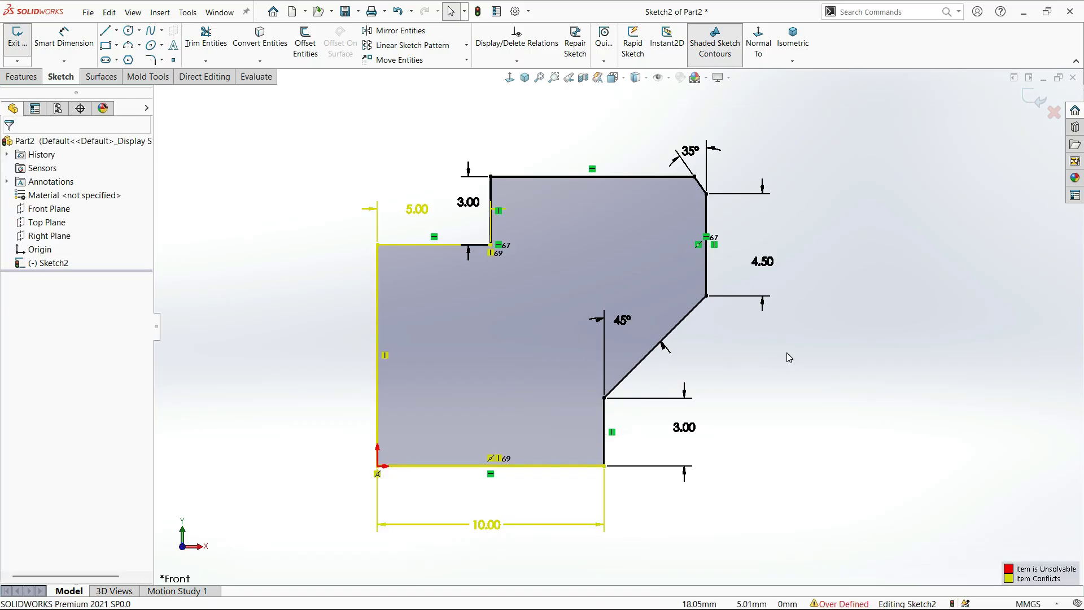
Delete the ledge's 5 mm dimension and move the step's inner corner down to test the profile's remaining freedom.
scroll(468, 455, down, 1)
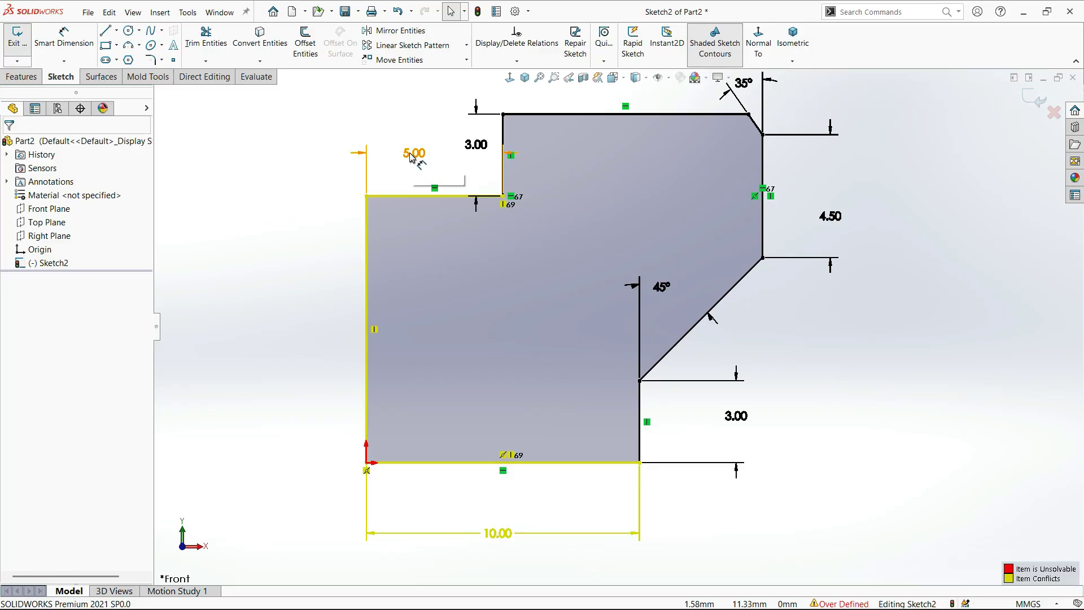
drag(411, 159, 410, 117)
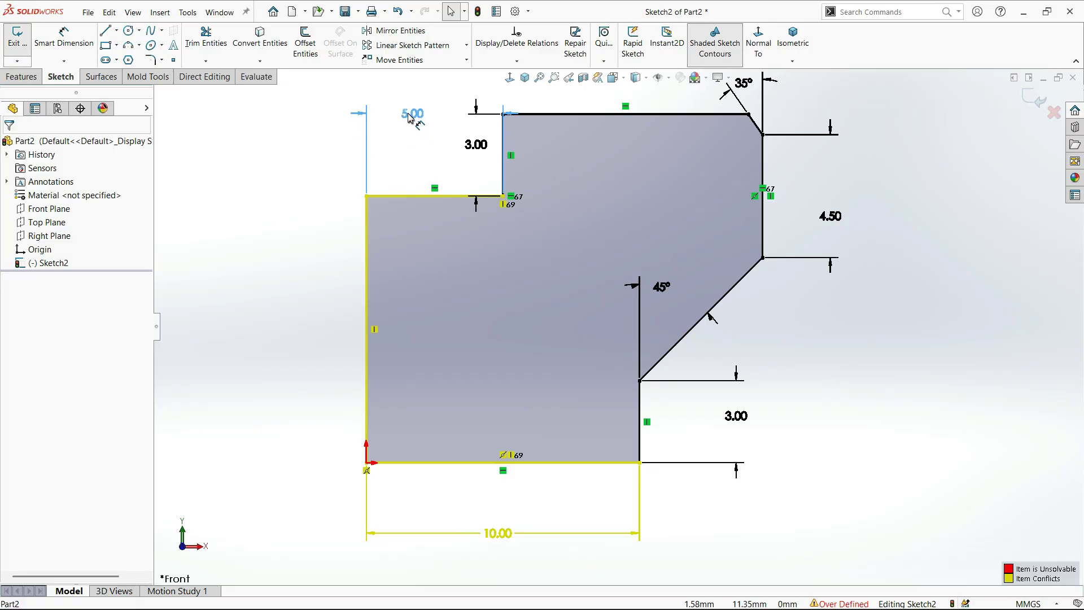
key(Delete)
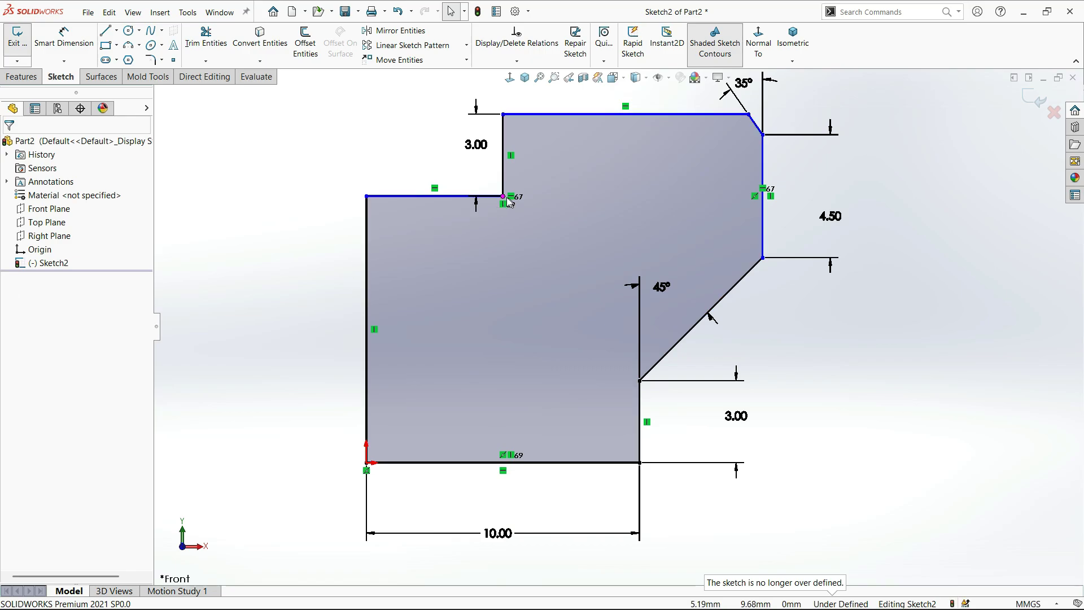
drag(503, 196, 458, 250)
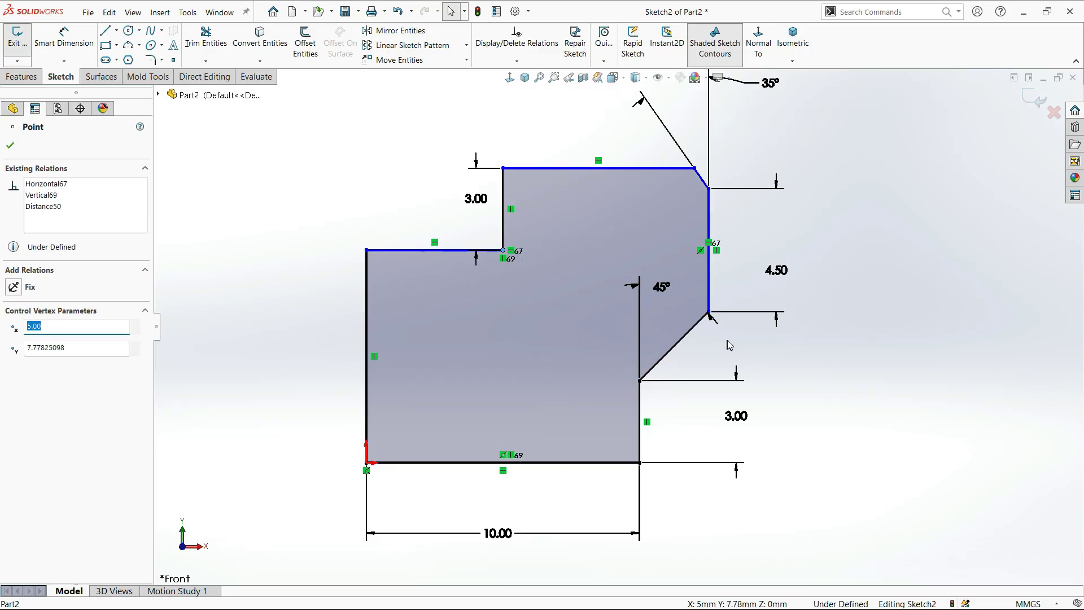
click(839, 371)
Undo the corner move, the deletion of the 5 mm dimension and the vertical relation to the bottom edge's midpoint.
key(ctrl+z)
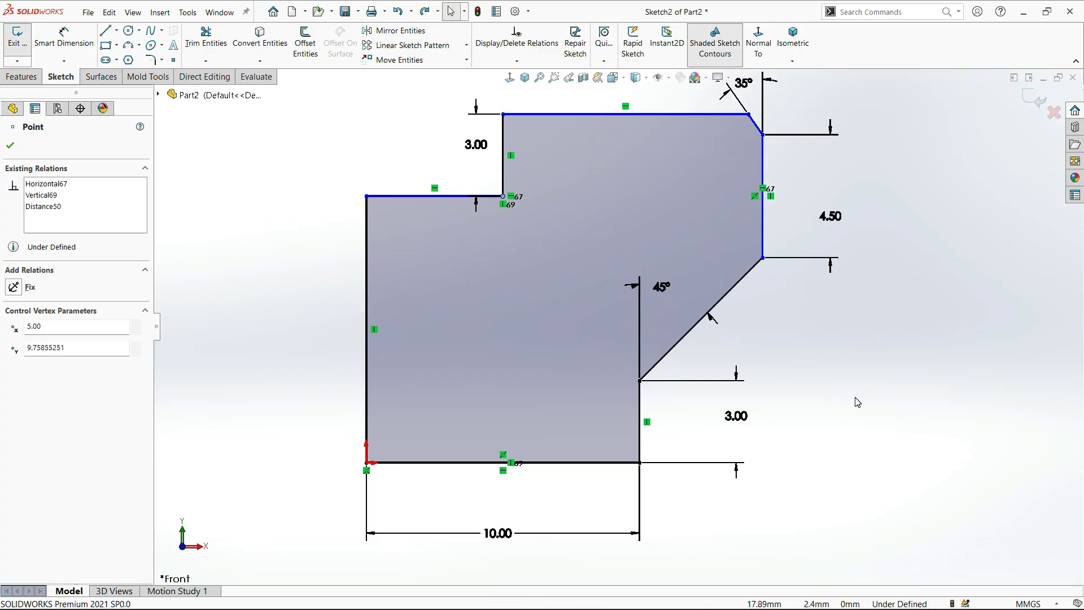
key(ctrl+z)
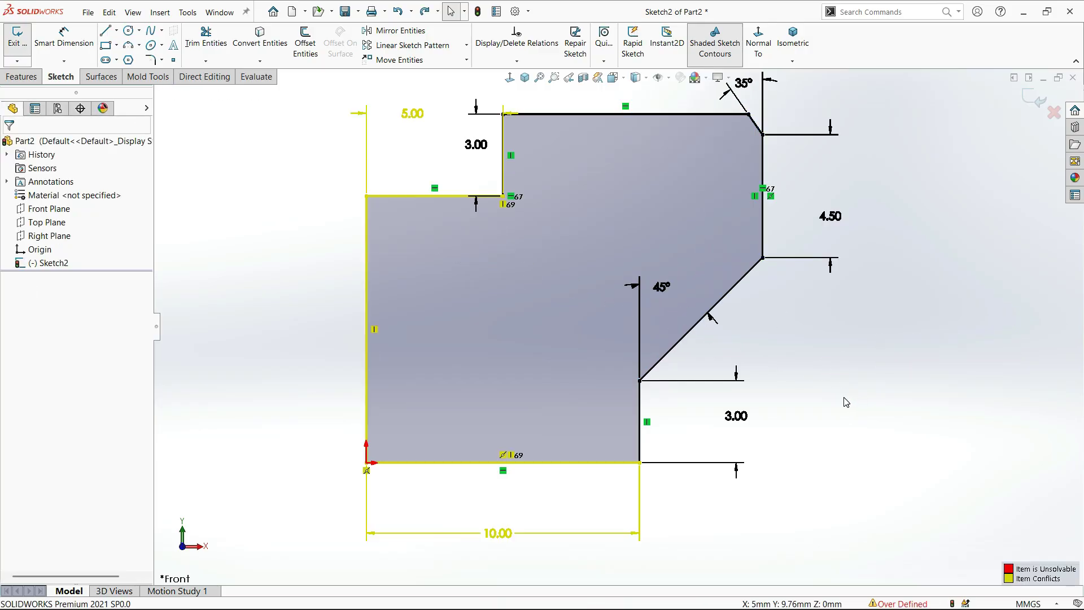
key(ctrl+z)
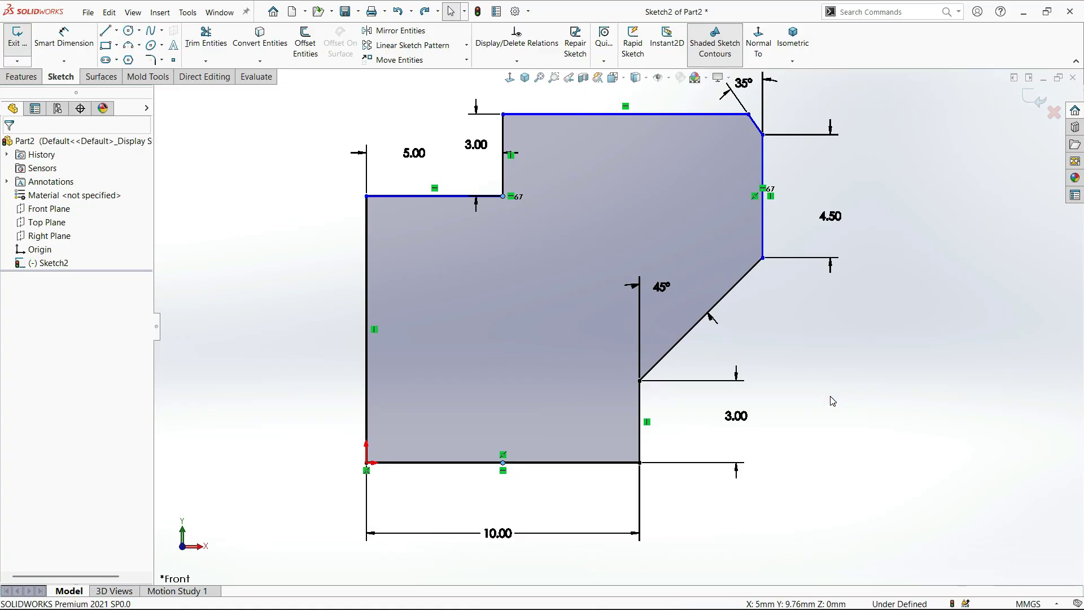
click(830, 397)
Compare with the drawing in the photo viewer and shorten the 45° line in SOLIDWORKS by moving its upper end inward.
key(alt+Tab)
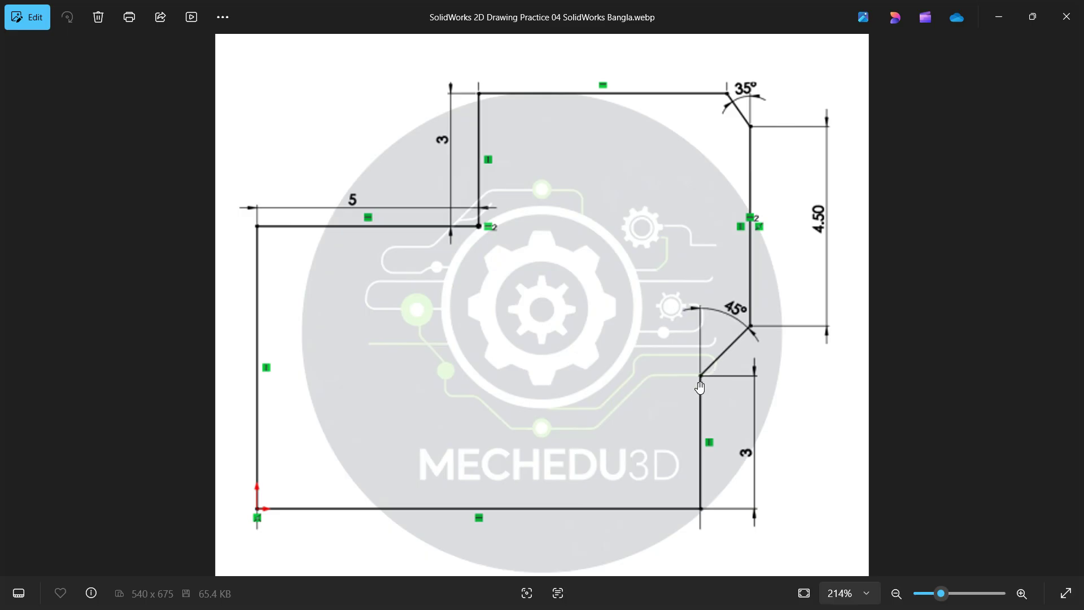
key(alt+Tab)
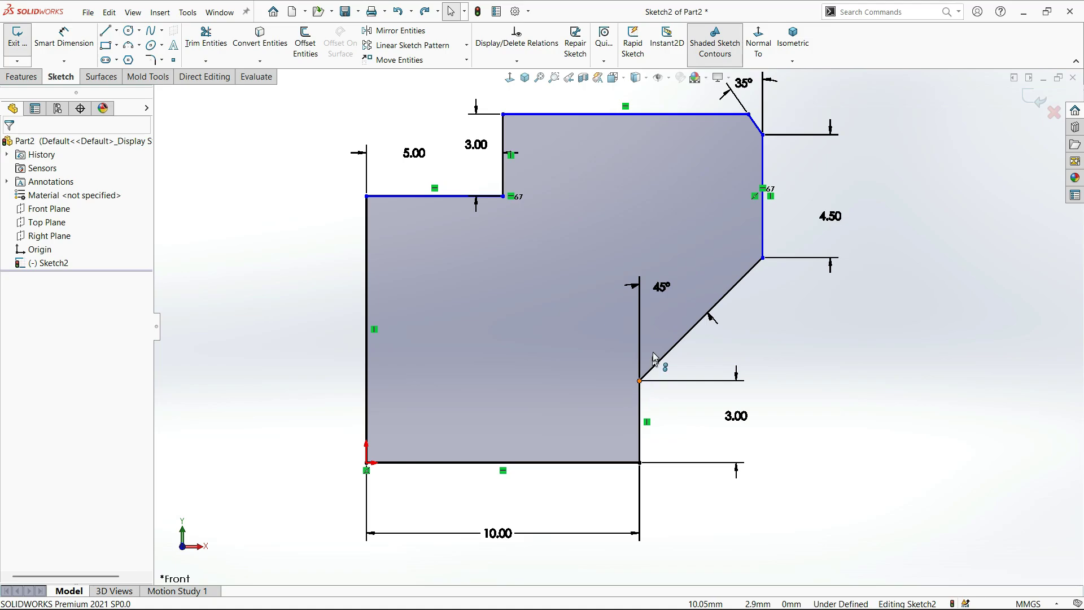
drag(653, 352, 656, 329)
click(798, 293)
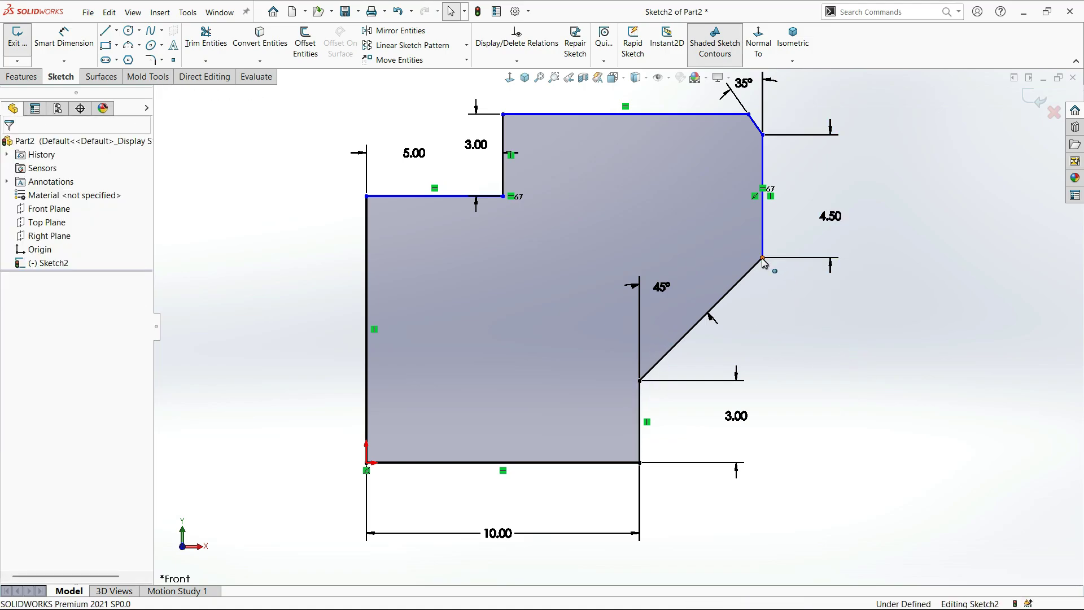
drag(763, 261, 694, 344)
click(854, 413)
Reposition the 35° dimension close to the slanted corner line.
scroll(740, 304, up, 1)
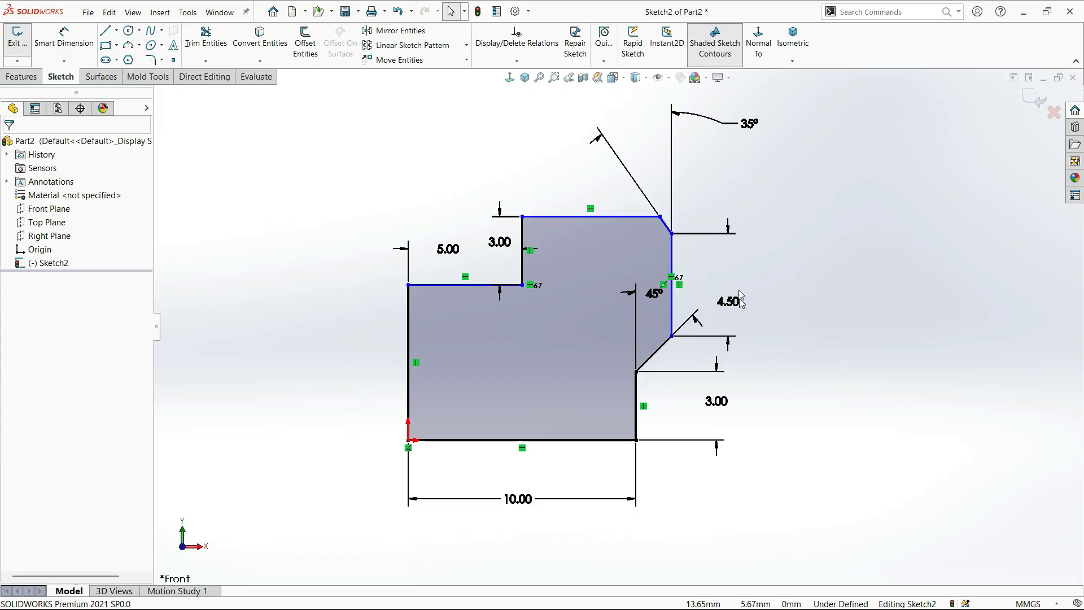
scroll(740, 299, down, 2)
mouse_move(645, 162)
mouse_down()
mouse_move(641, 296)
mouse_move(632, 279)
mouse_up()
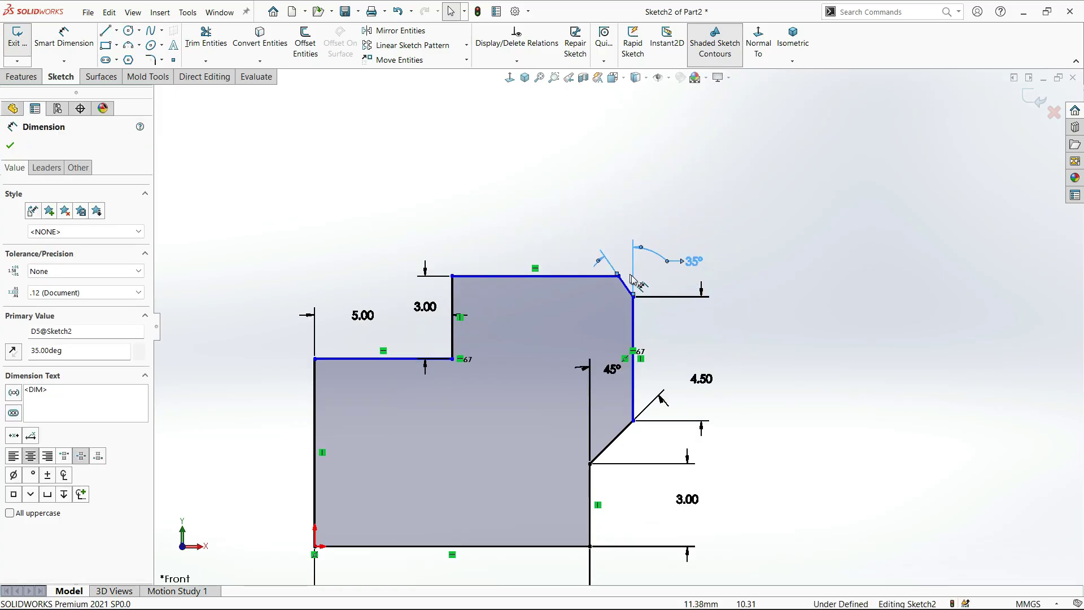
scroll(631, 275, down, 2)
mouse_move(708, 271)
mouse_down()
mouse_move(649, 267)
mouse_move(628, 293)
mouse_move(647, 301)
mouse_up()
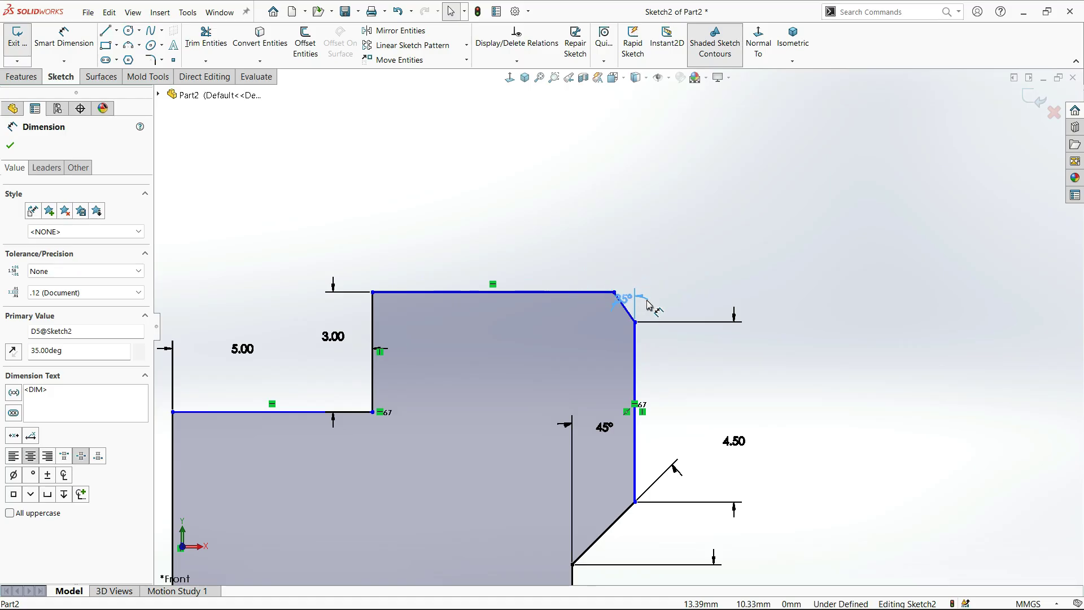
click(705, 252)
Reposition the 4.5 mm dimension closer to its edge and the 45° dimension beside its slanted line.
scroll(705, 253, up, 3)
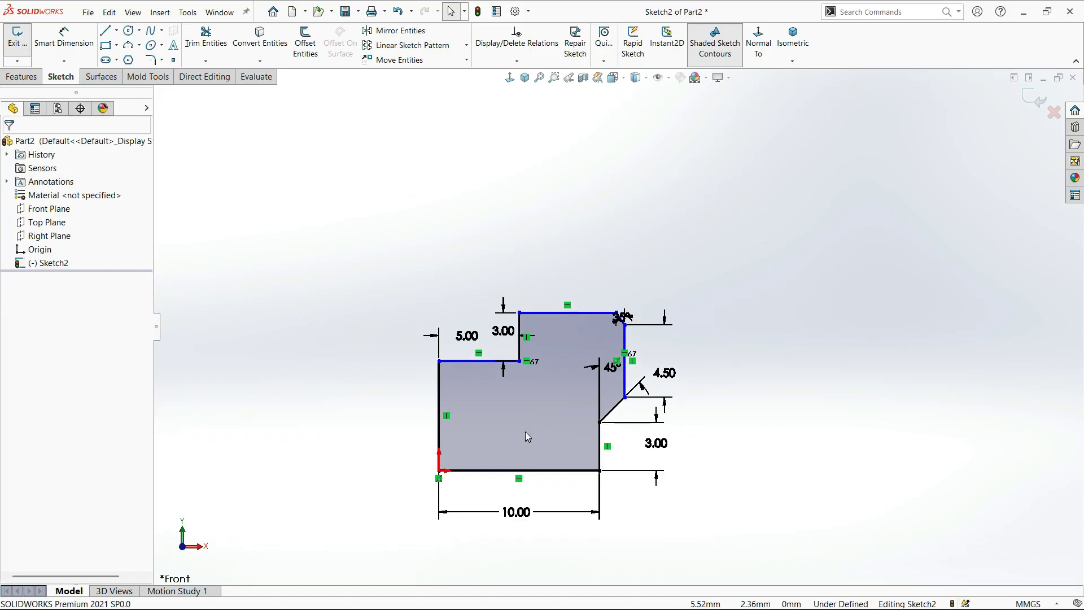
scroll(525, 432, down, 2)
drag(793, 227, 769, 215)
click(688, 357)
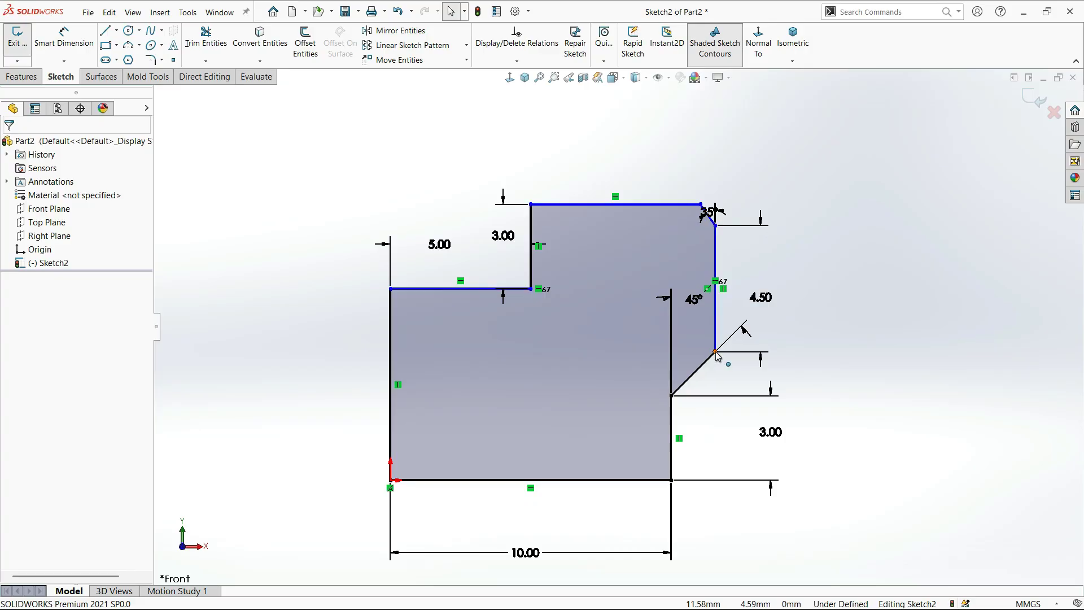
click(715, 352)
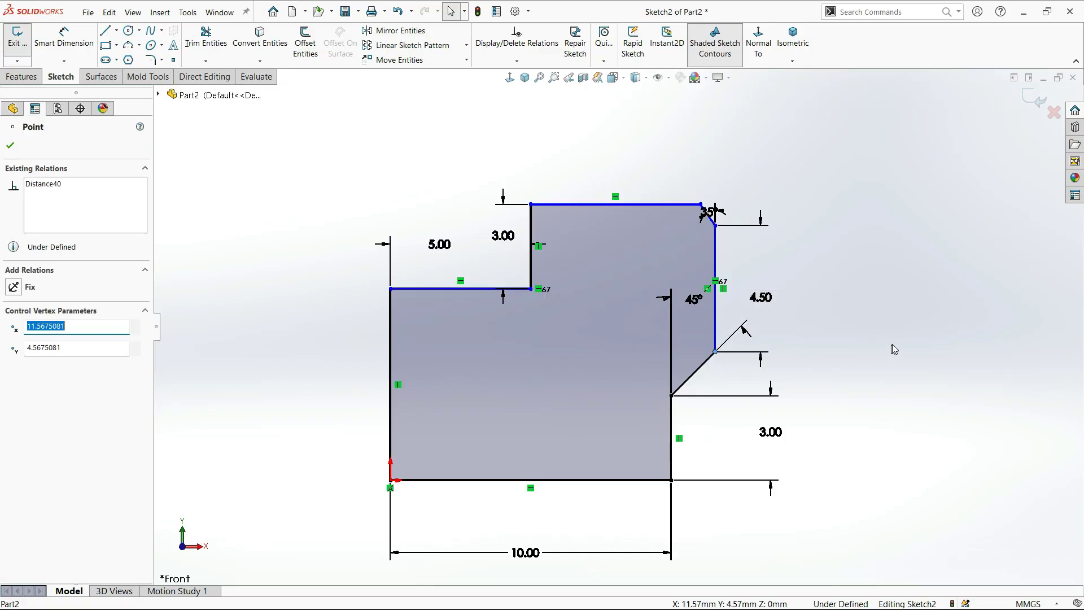
click(518, 514)
scroll(519, 514, down, 2)
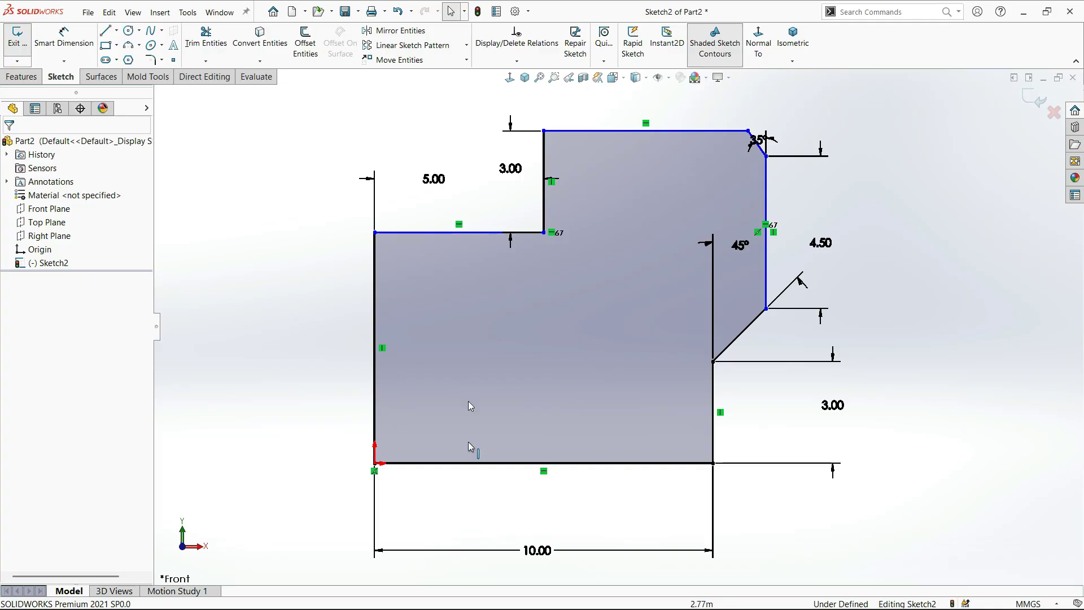
drag(708, 241, 705, 320)
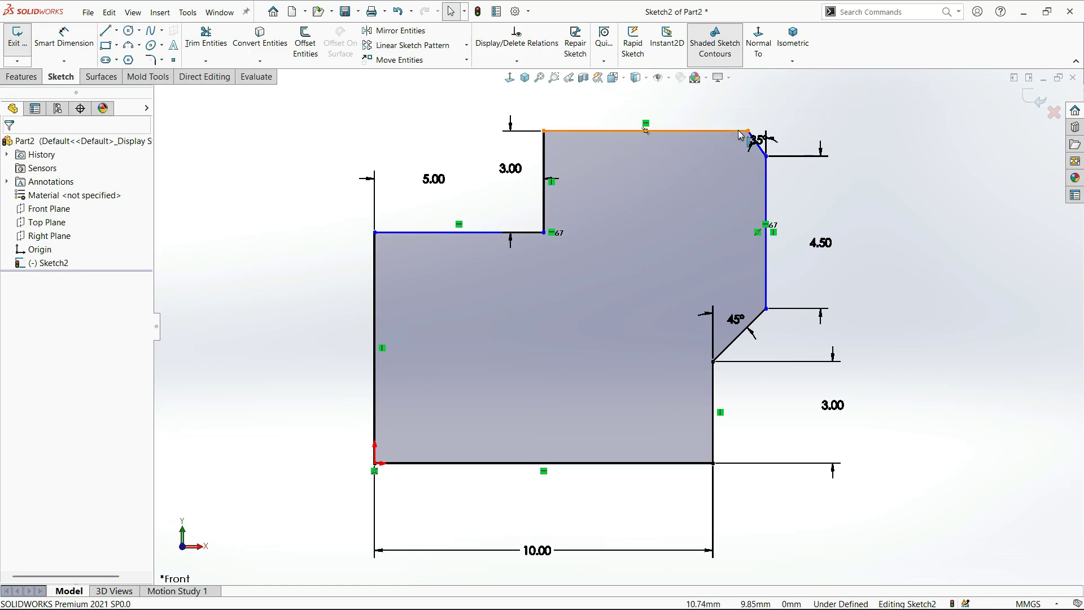
Consult the drawing, then in SOLIDWORKS draw a vertical construction line about 7.08 mm long upward from the 45° line's midpoint.
key(alt+Tab)
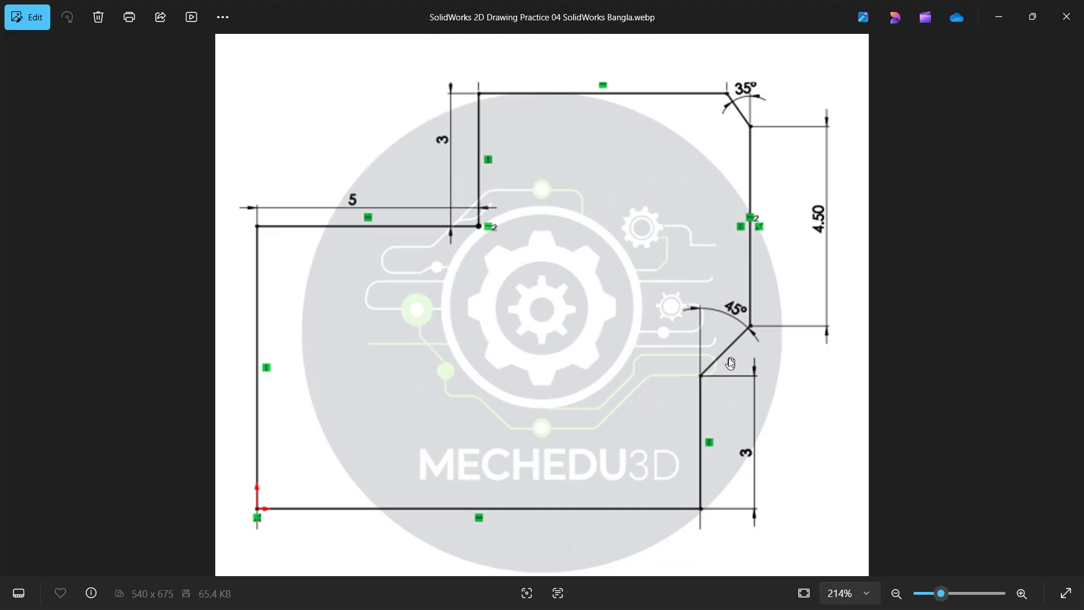
key(alt+Tab)
right_drag(916, 341, 912, 262)
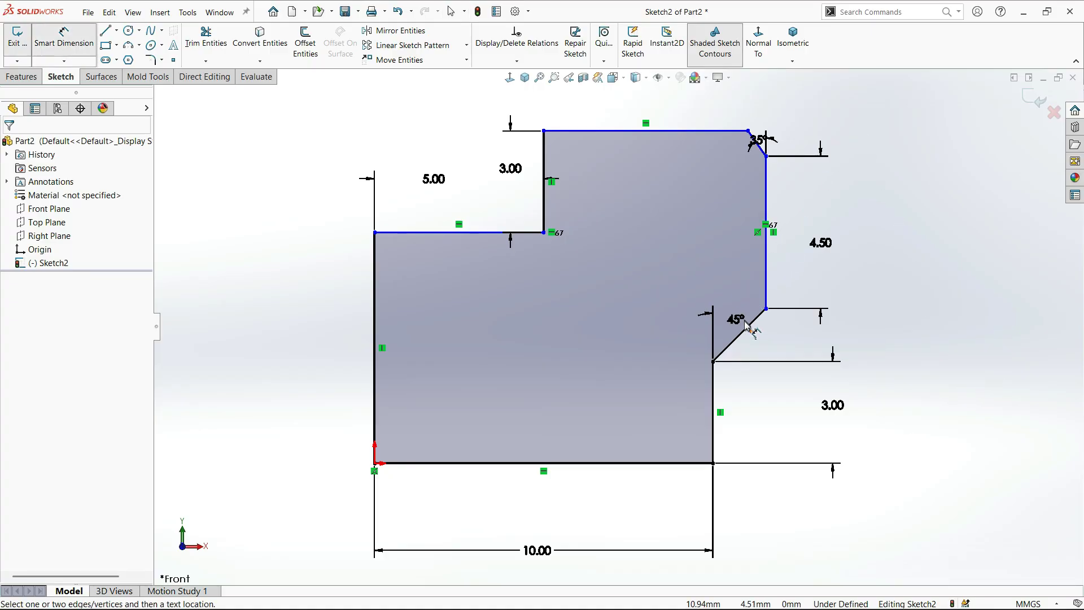
click(105, 31)
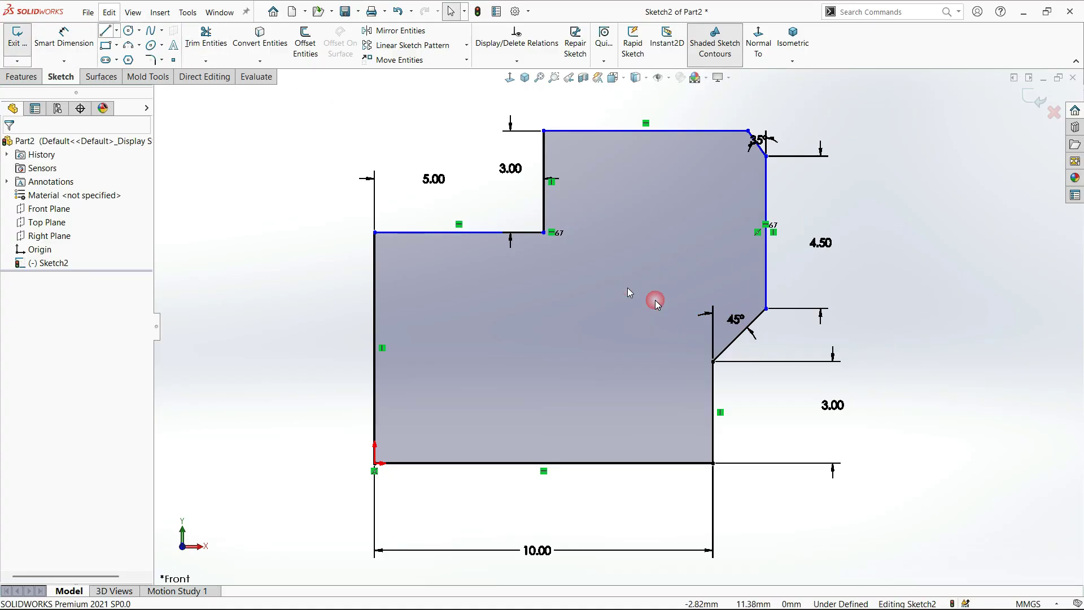
click(739, 335)
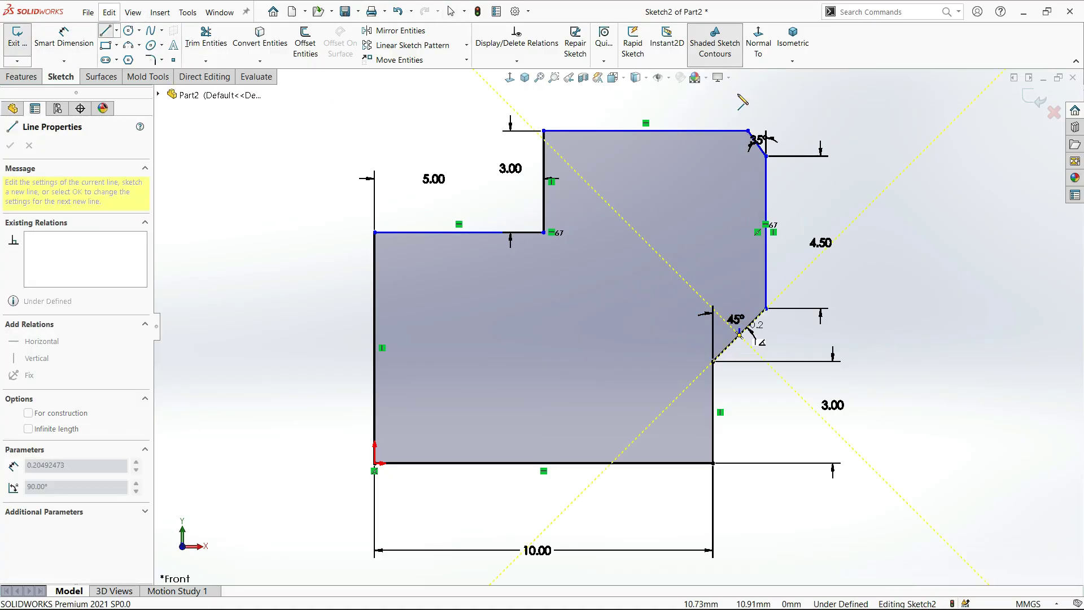
click(739, 96)
right_click(744, 85)
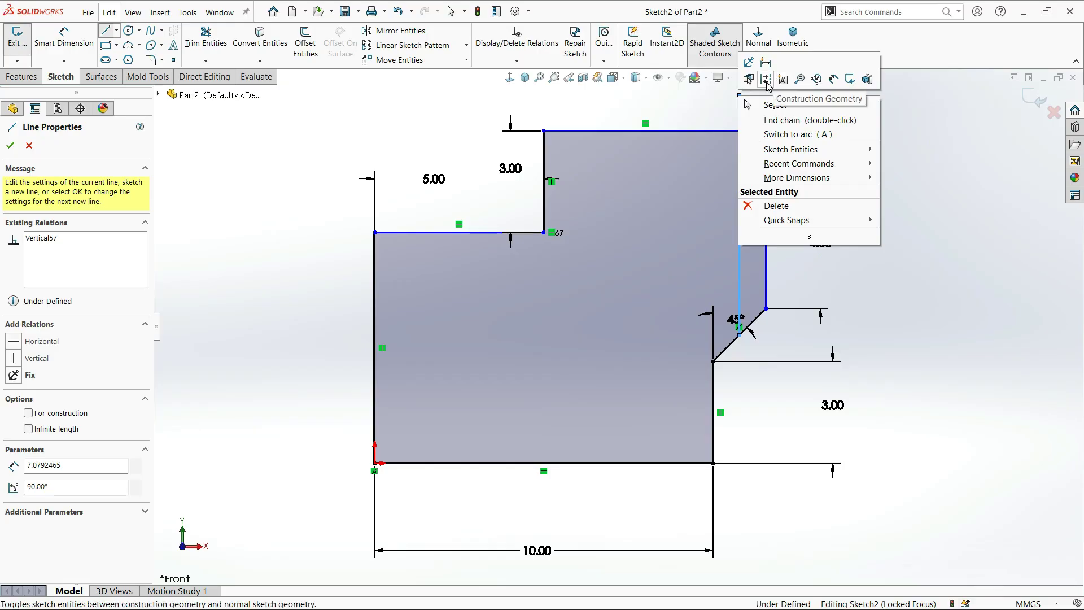
click(779, 80)
scroll(772, 159, down, 5)
key(Escape)
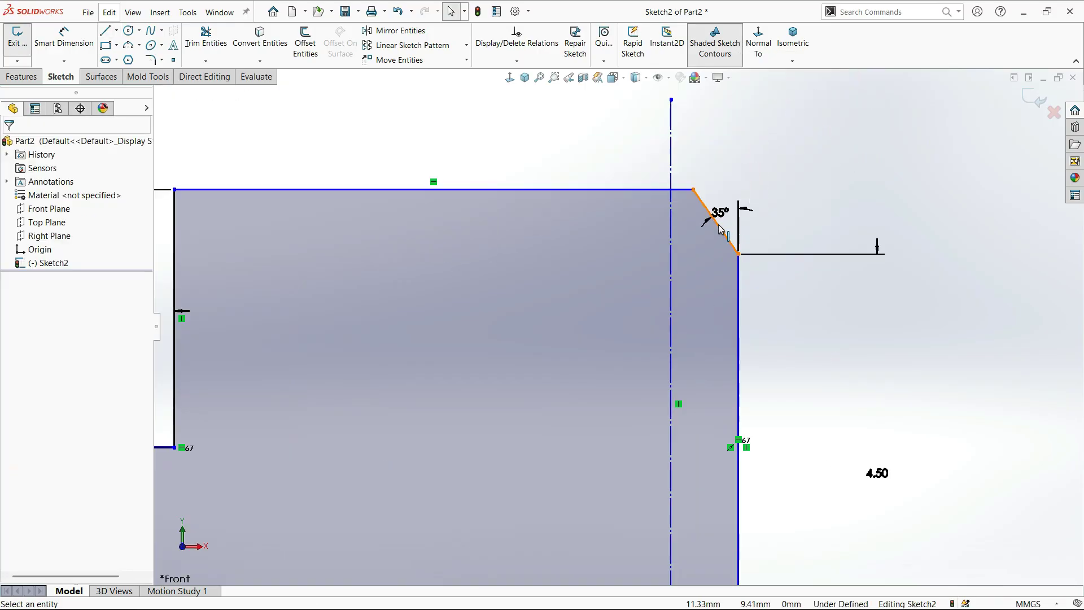
Make the midpoint of the 35° slanted line coincident with the vertical construction line.
click(717, 226)
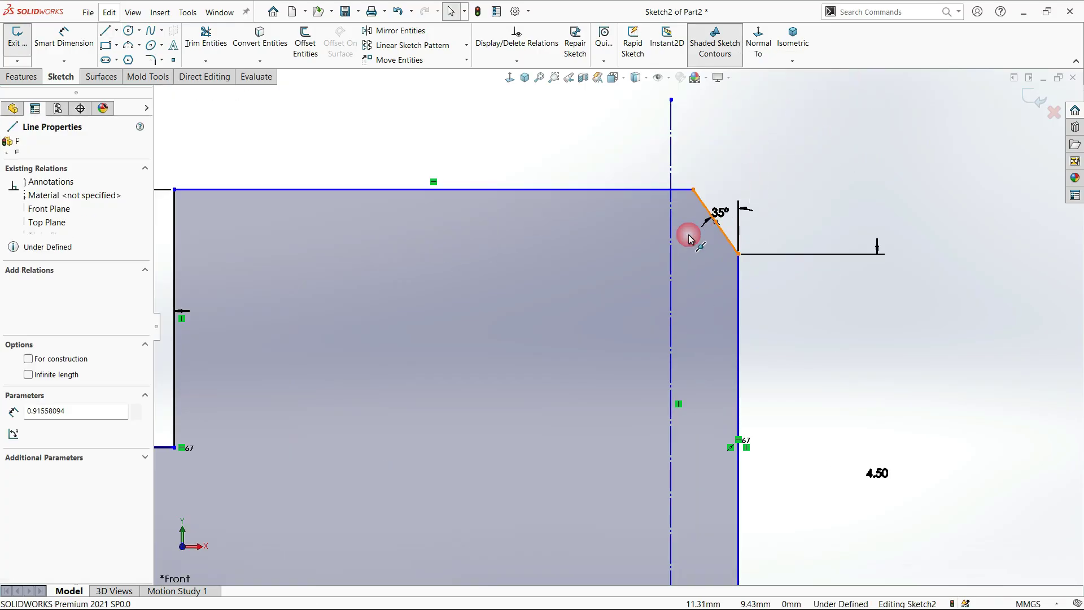
click(674, 235)
ctrl+click(711, 220)
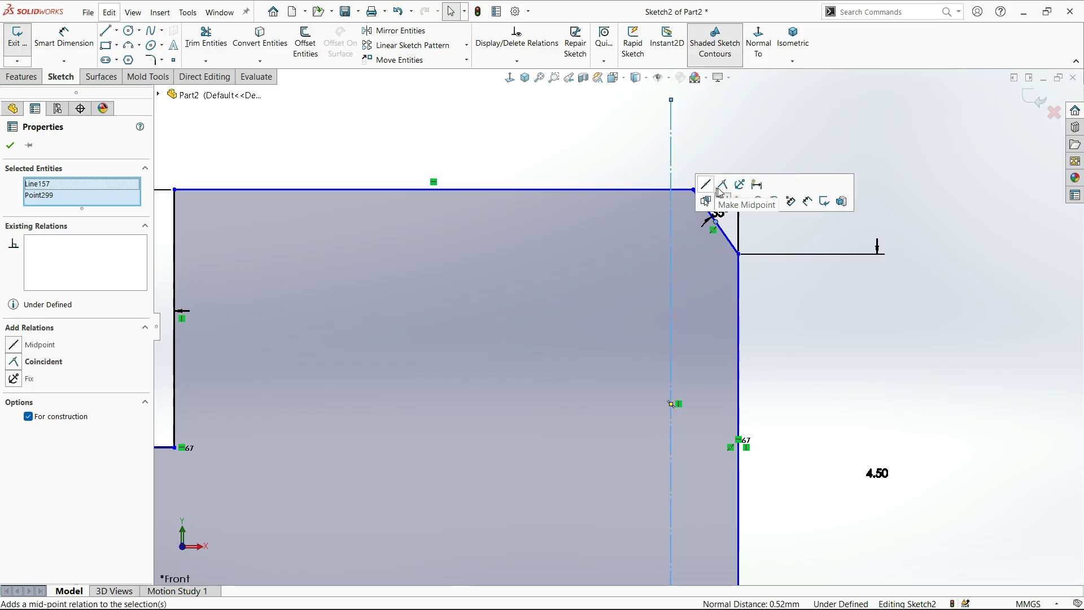
click(717, 192)
click(734, 157)
scroll(721, 171, up, 8)
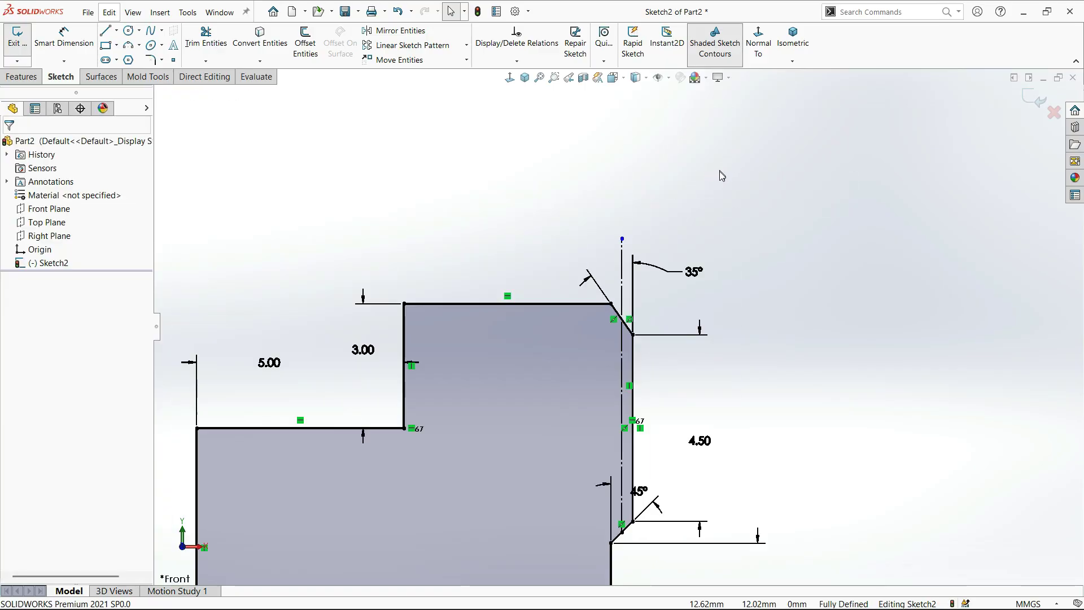
scroll(611, 505, down, 4)
scroll(638, 362, up, 3)
scroll(611, 222, down, 5)
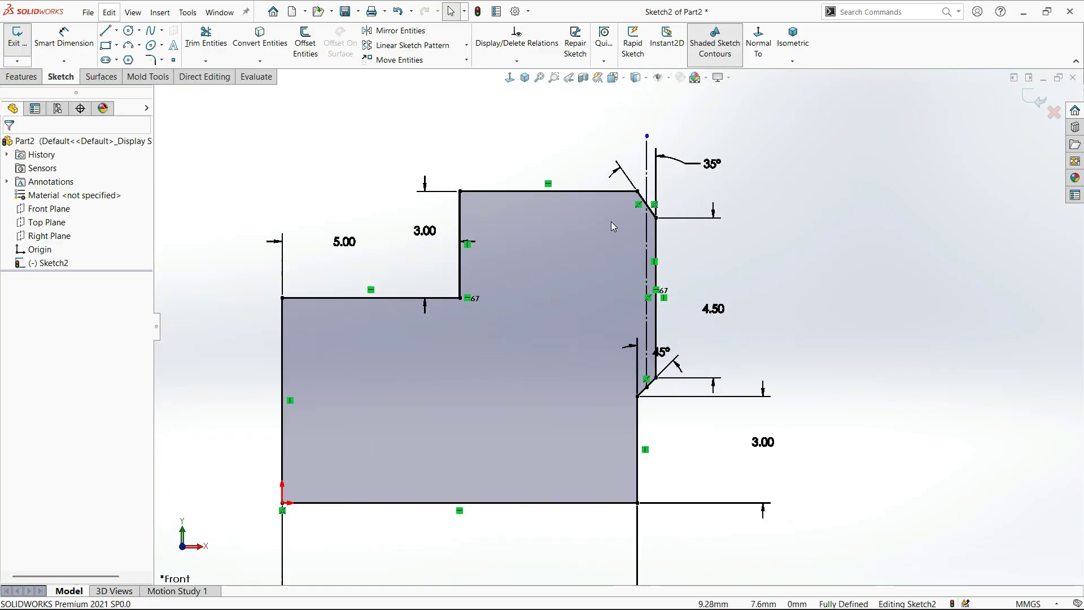
Reposition the 35° dimension between the slanted corner line and its vertical extension line.
scroll(610, 367, up, 3)
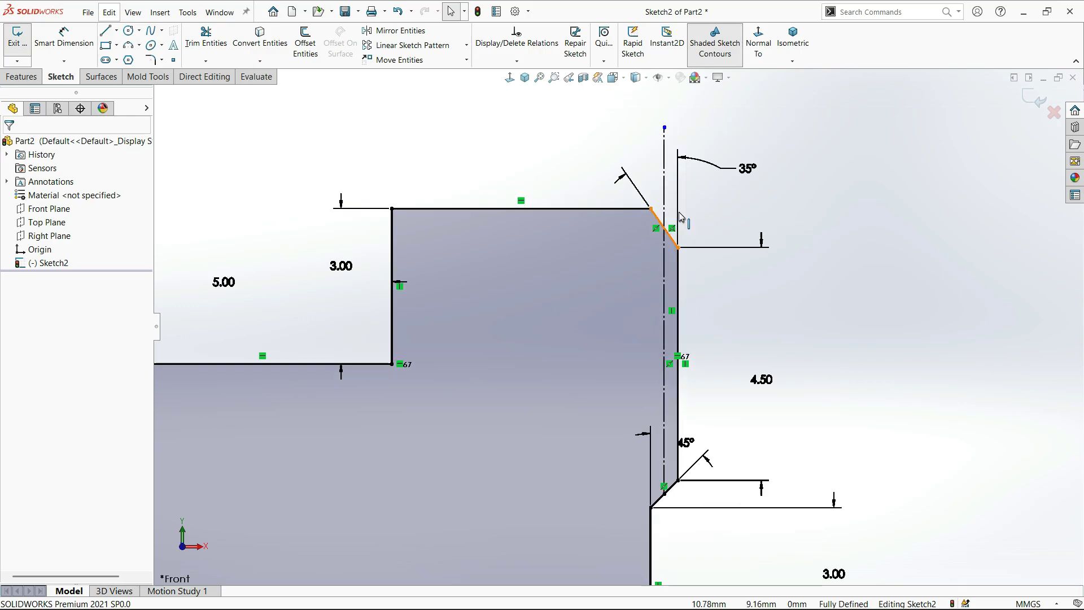
scroll(610, 401, down, 5)
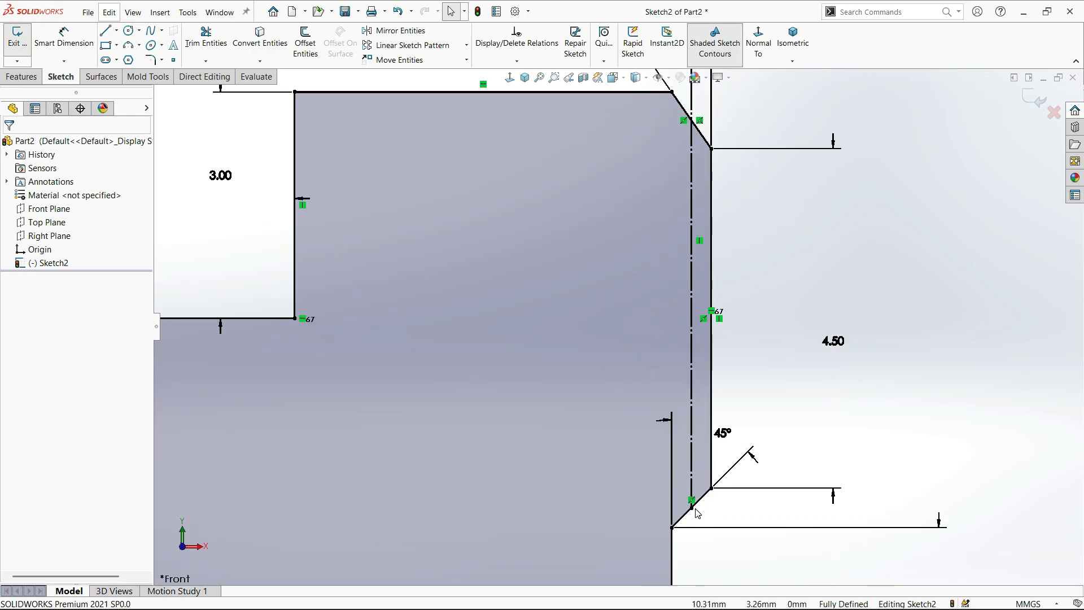
scroll(722, 515, up, 3)
scroll(678, 240, down, 3)
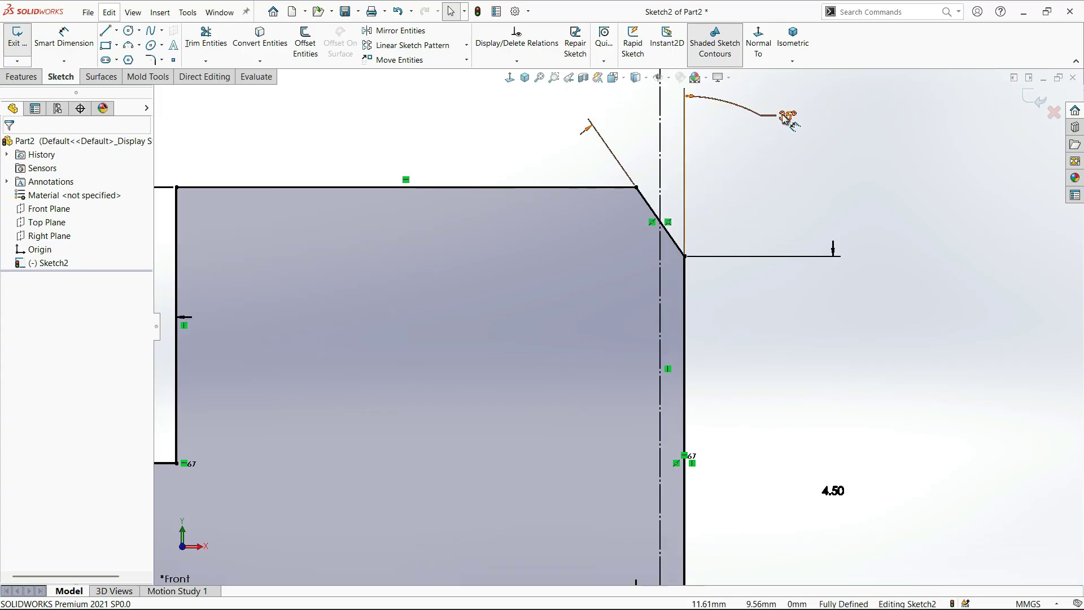
drag(787, 117, 681, 194)
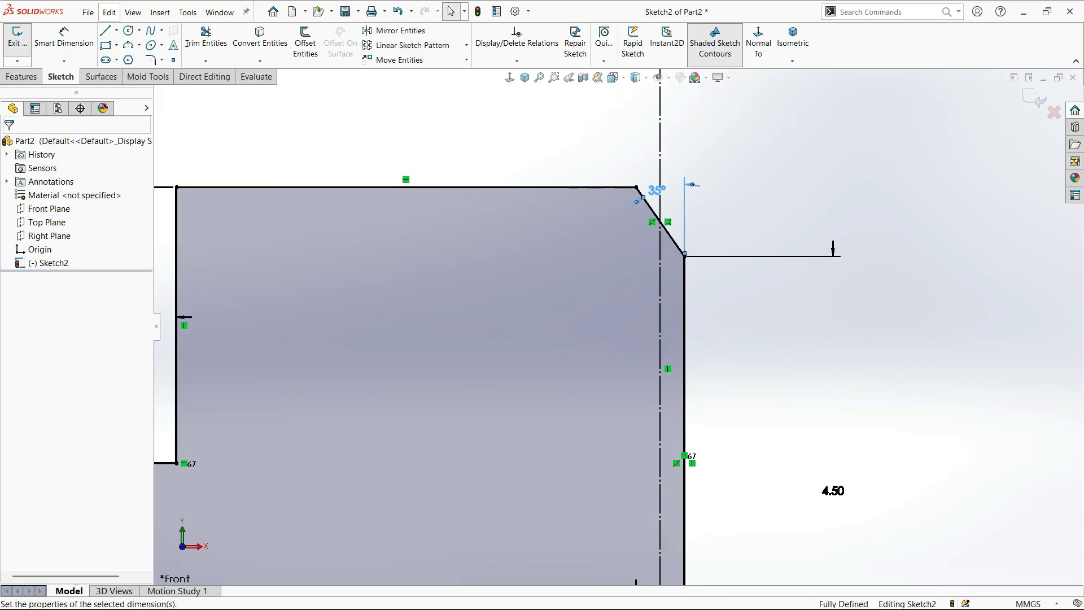
Delete the vertical construction line running through the midpoints of the two slanted lines.
click(654, 157)
click(662, 159)
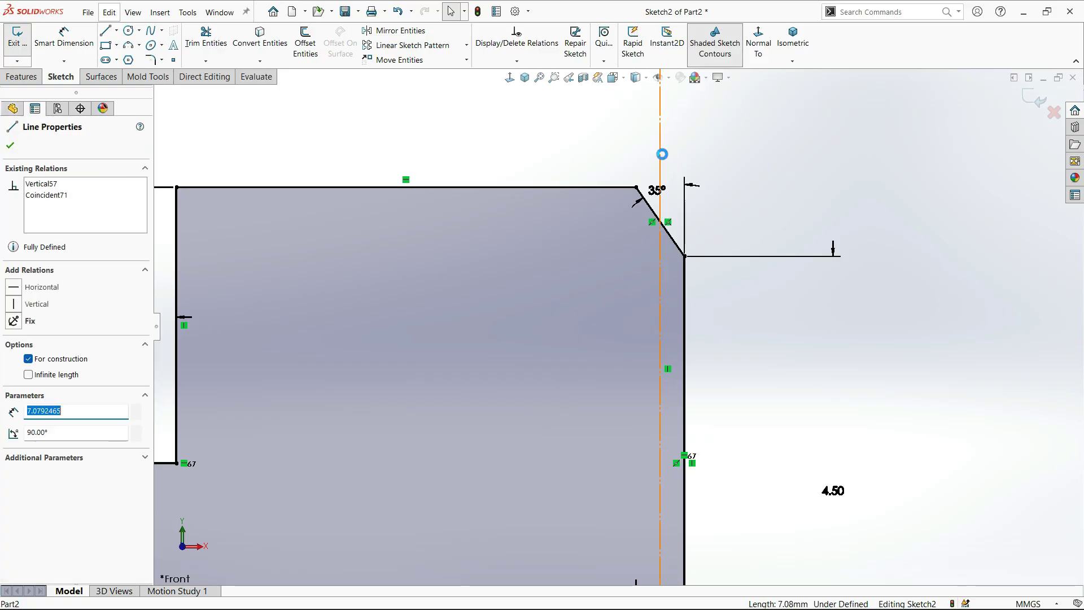
key(Delete)
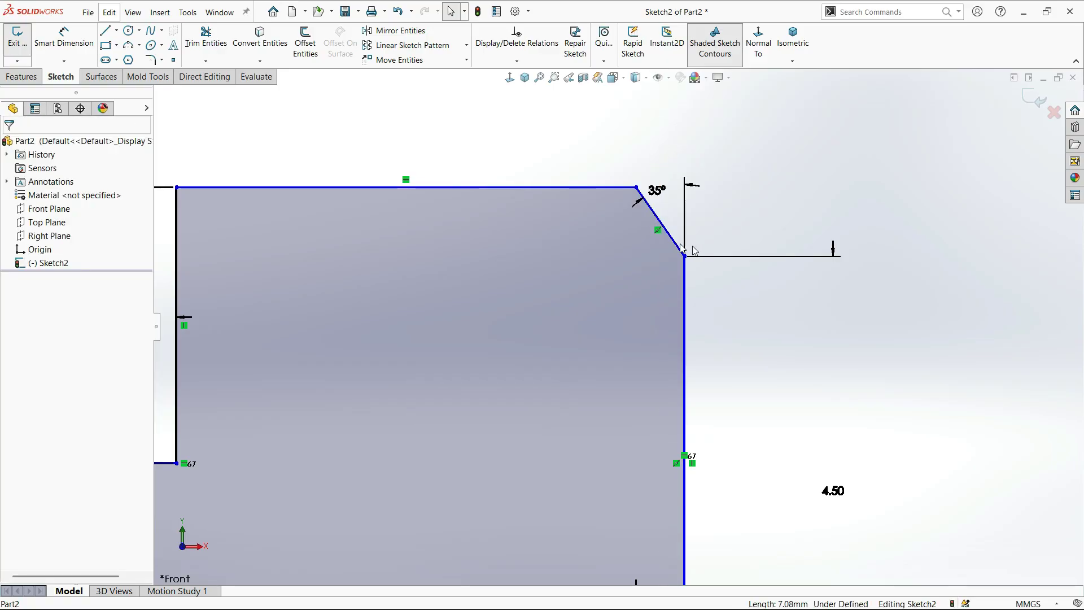
Add a vertical relation between the midpoints of the 35° and 45° slanted lines.
click(661, 223)
scroll(689, 271, up, 1)
scroll(714, 416, up, 1)
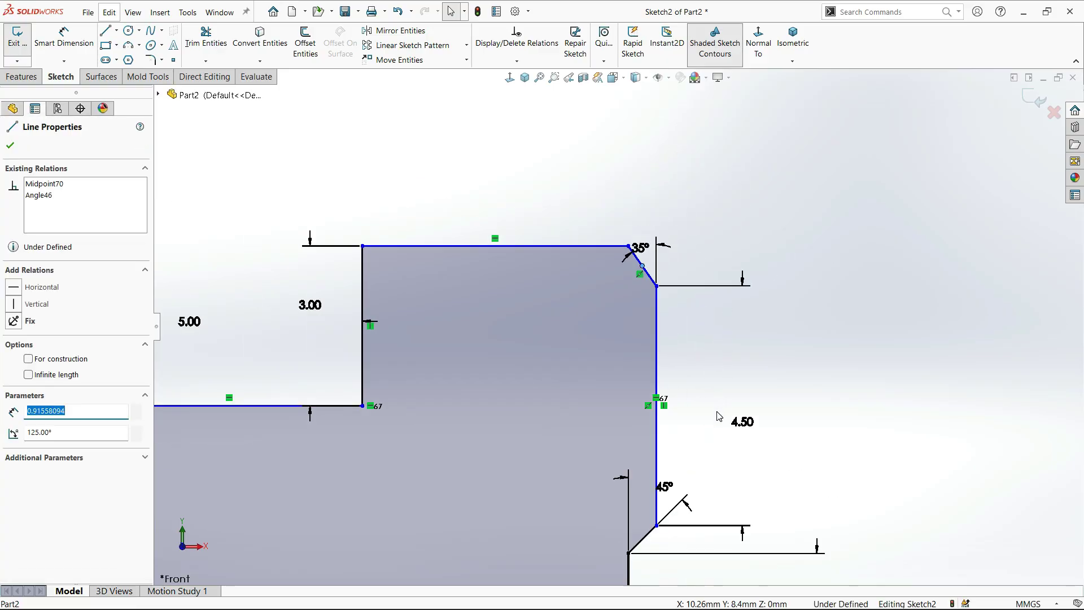
scroll(705, 412, down, 3)
scroll(625, 503, up, 1)
scroll(586, 460, down, 2)
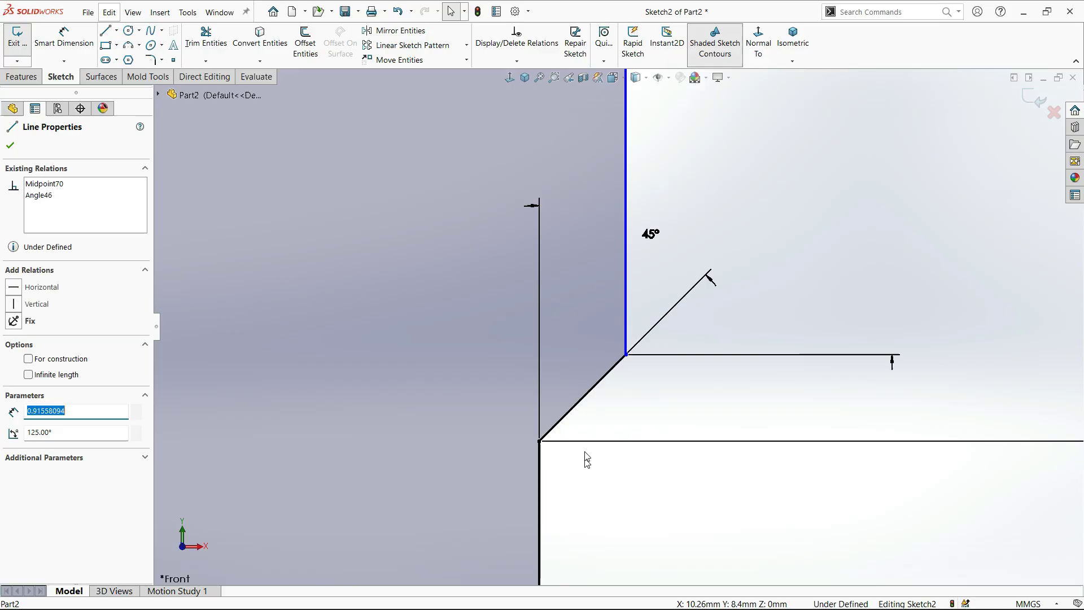
ctrl+click(582, 400)
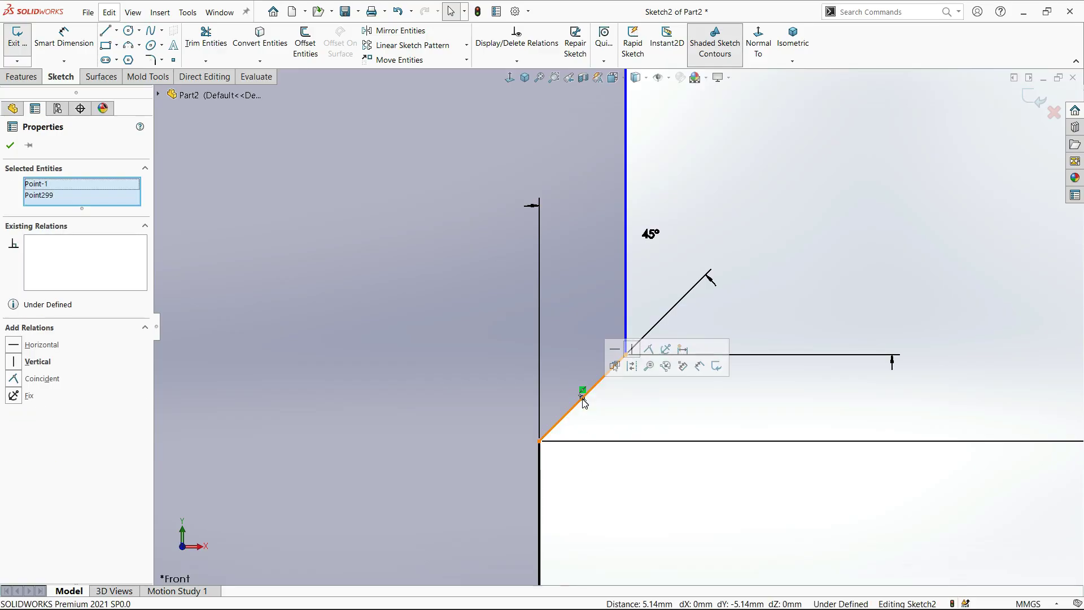
click(636, 350)
click(713, 417)
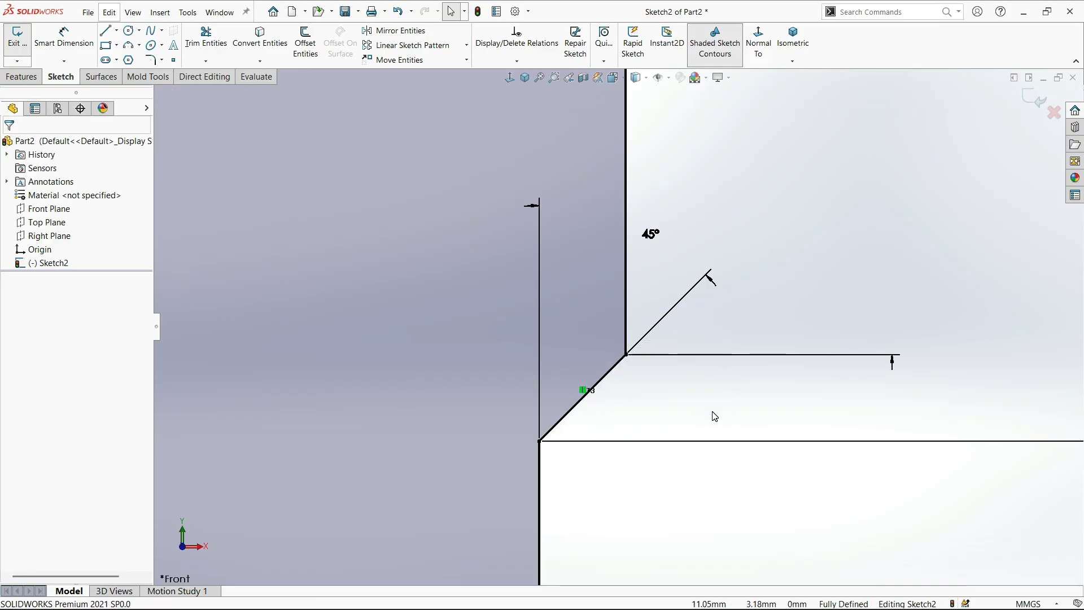
Fit the whole profile in view and compare its slanted corners with the Practice 04 reference drawing.
key(f)
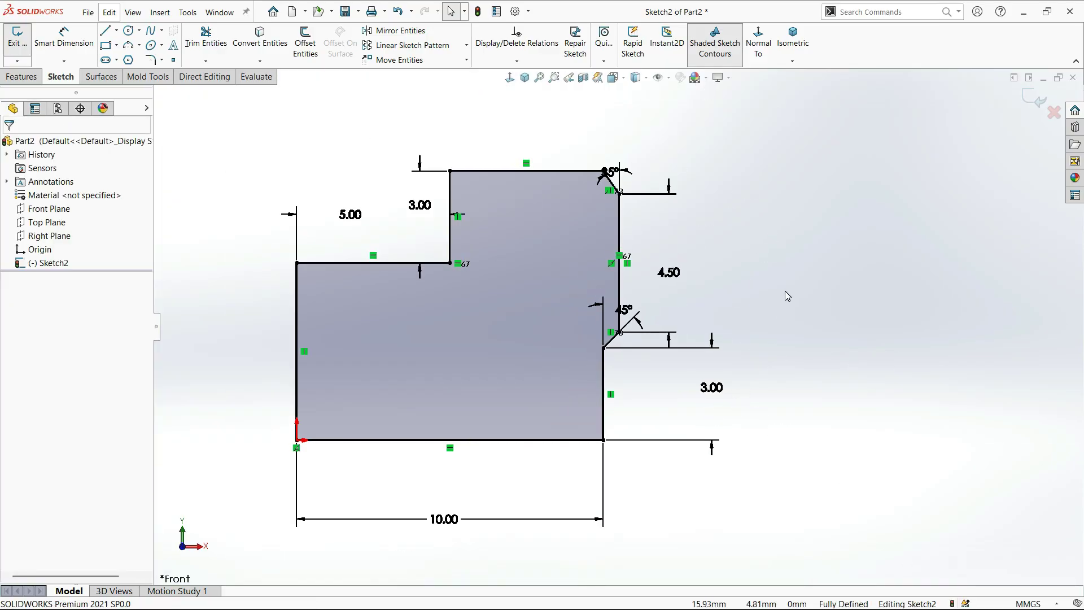
click(758, 42)
click(759, 42)
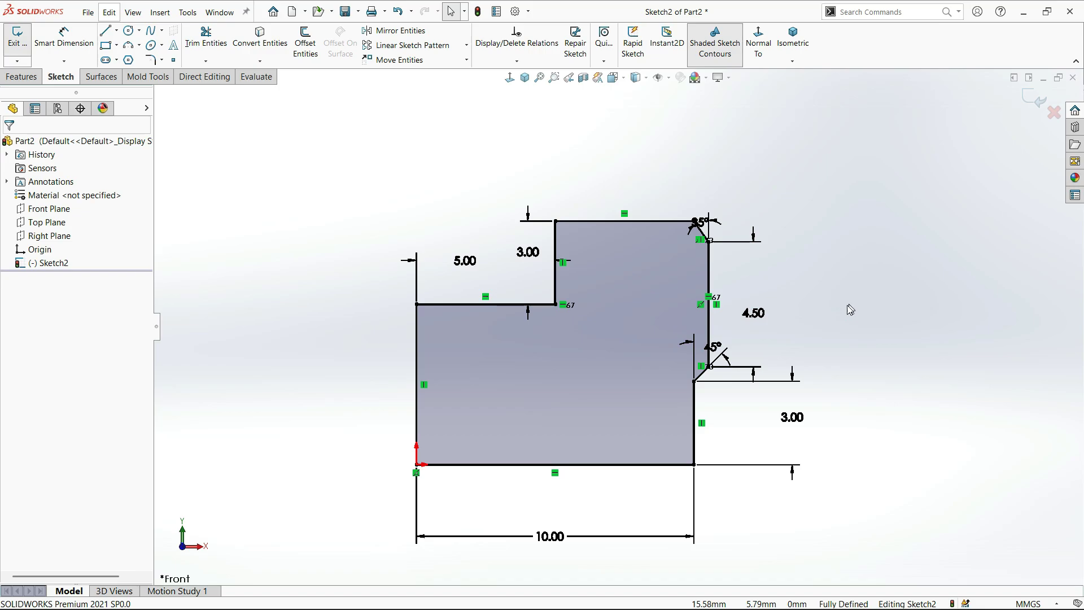
scroll(618, 326, up, 3)
scroll(593, 395, down, 3)
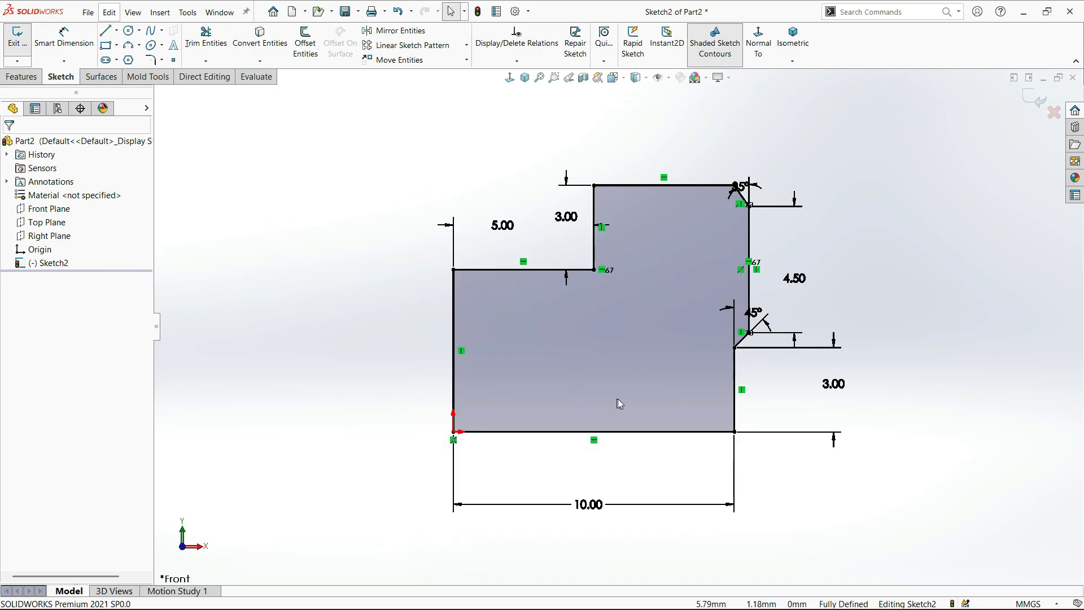
scroll(726, 210, down, 3)
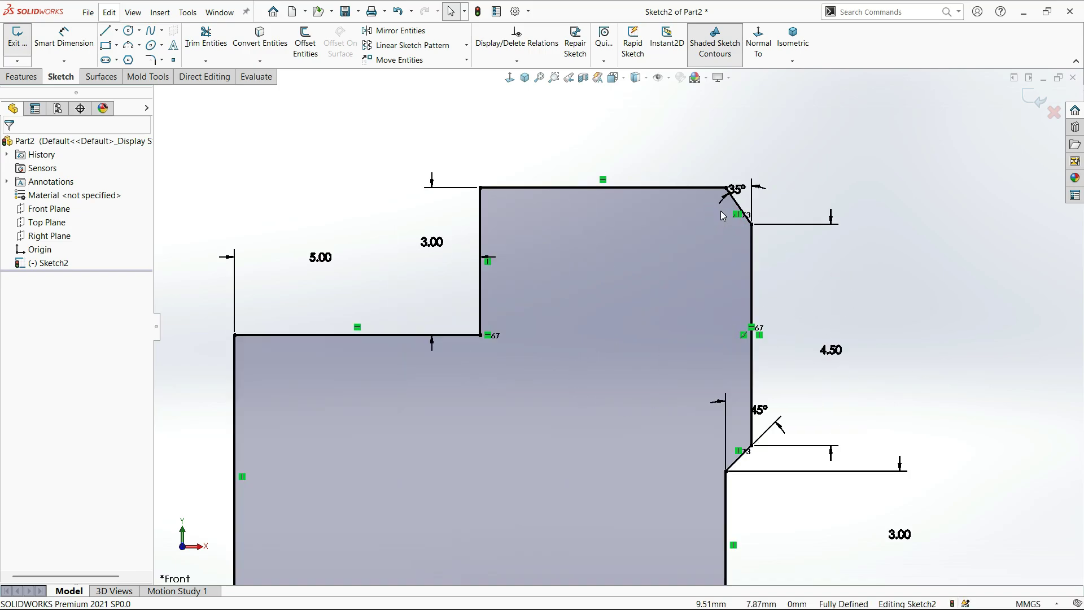
key(alt+Tab)
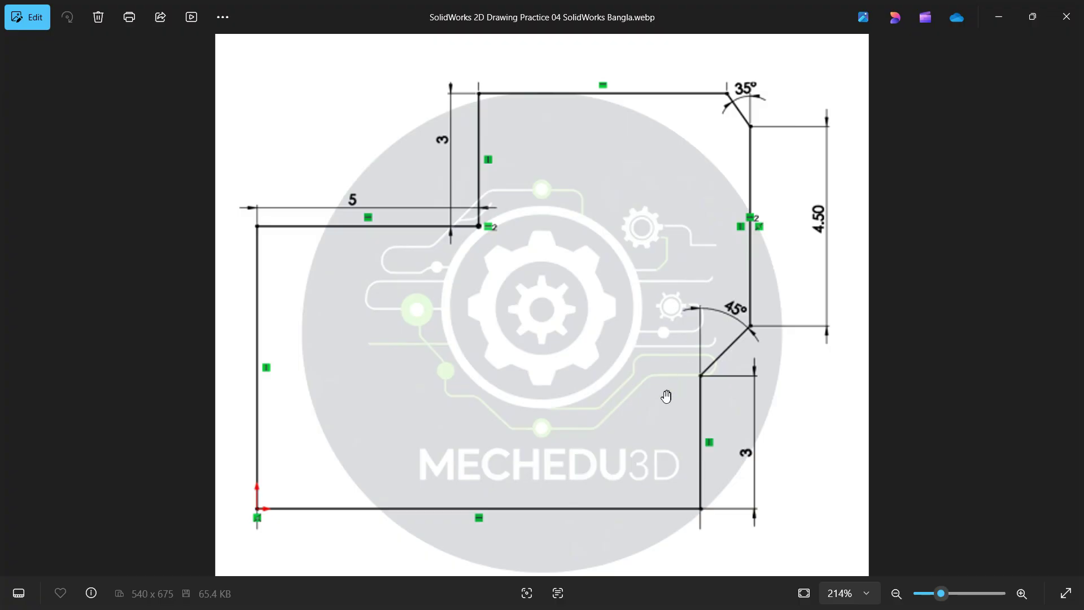
key(alt+Tab)
key(alt+Tab)
key(alt+Tab)
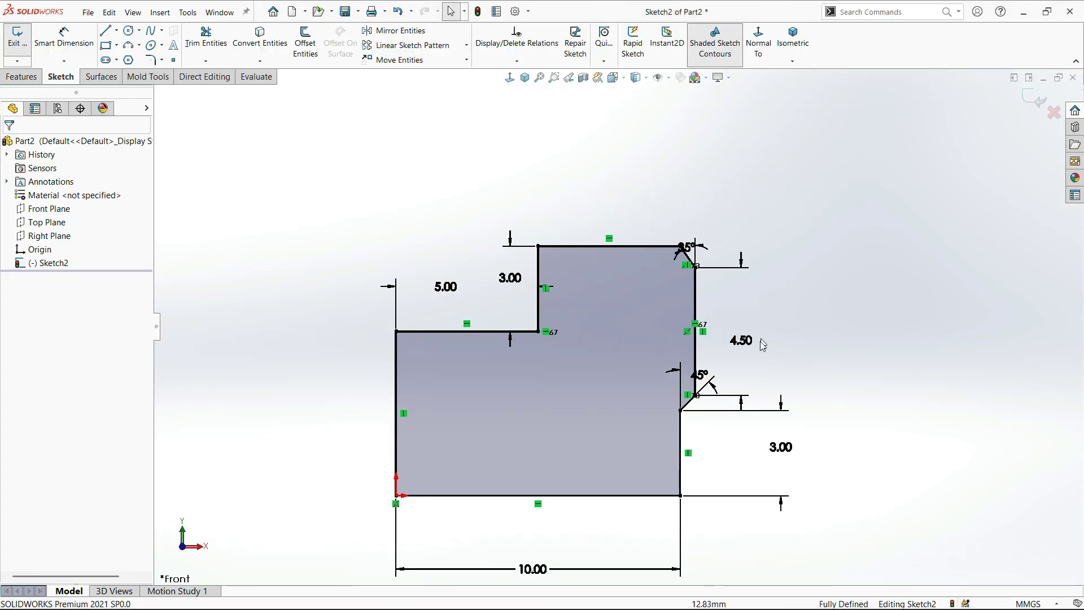
Delete the vertical relation between the midpoints of the two slanted lines.
scroll(762, 344, down, 3)
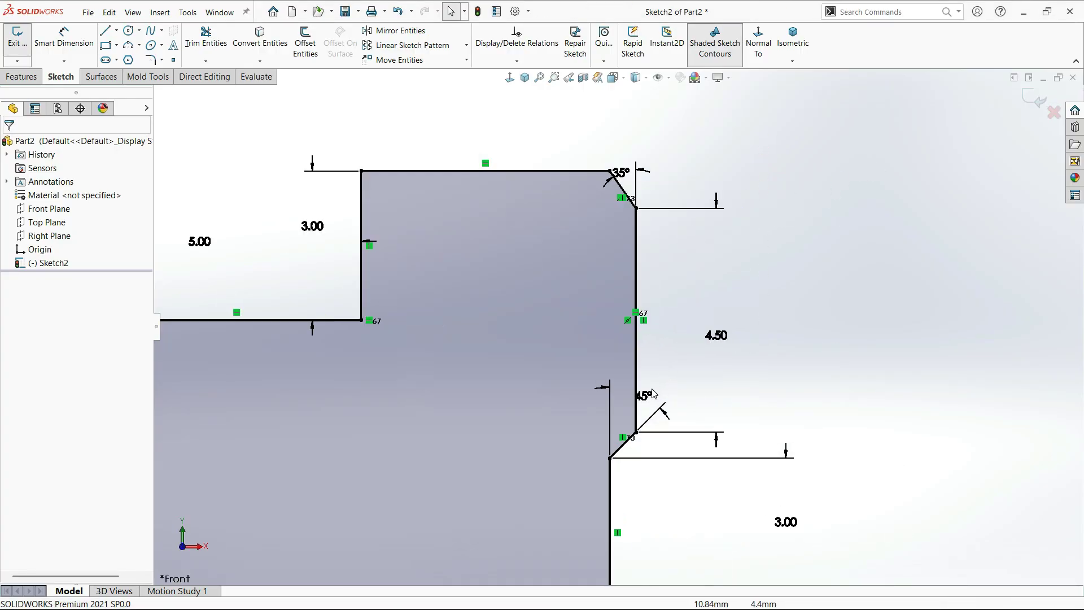
click(624, 439)
key(Delete)
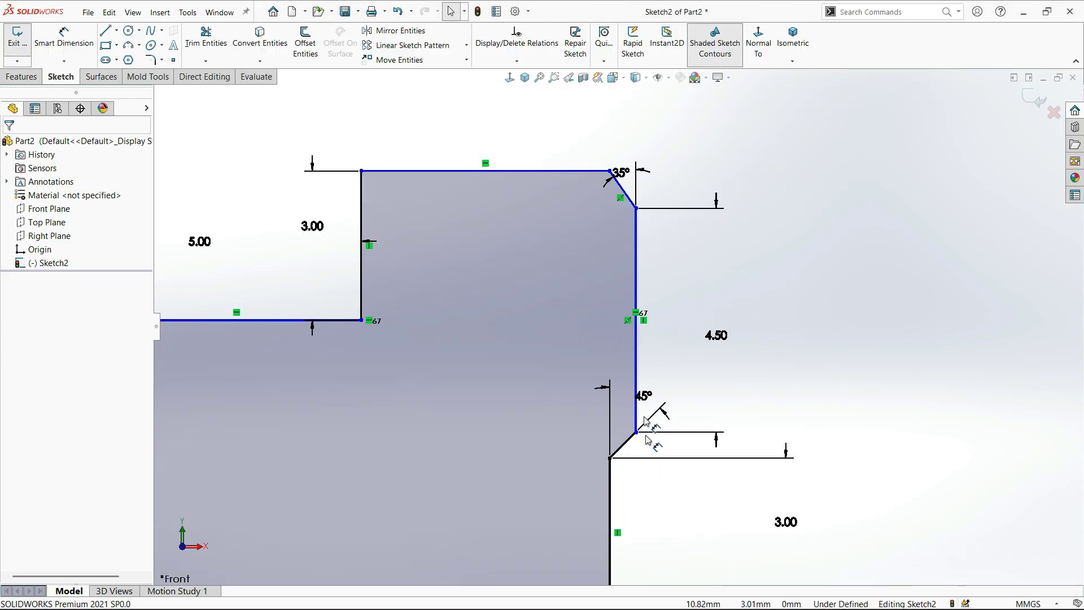
Add a vertical relation between the 35° line's upper endpoint and the 45° line's midpoint.
click(610, 171)
click(601, 151)
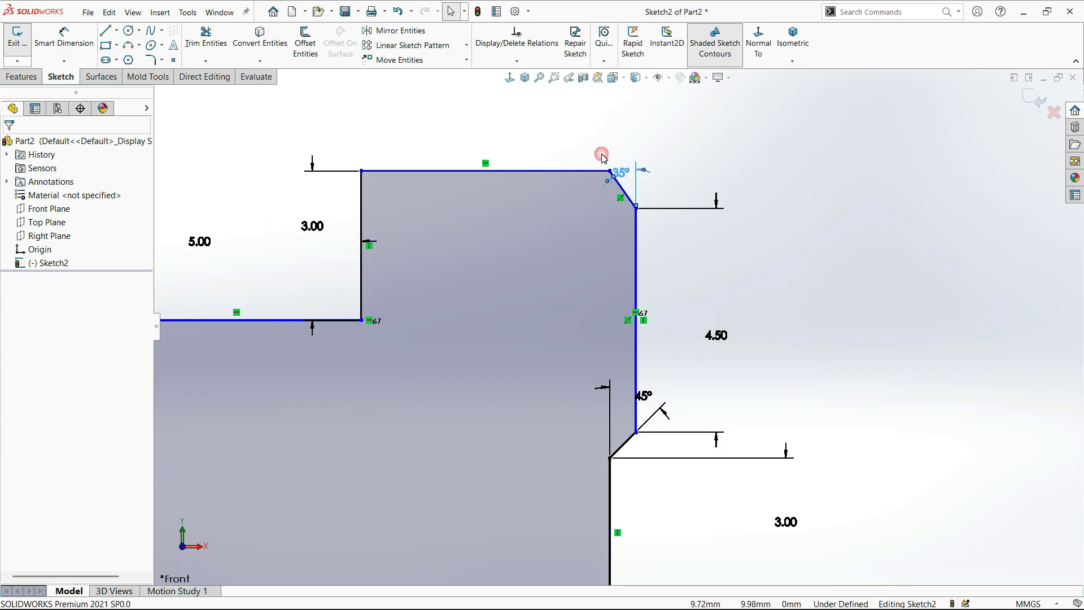
scroll(612, 175, down, 5)
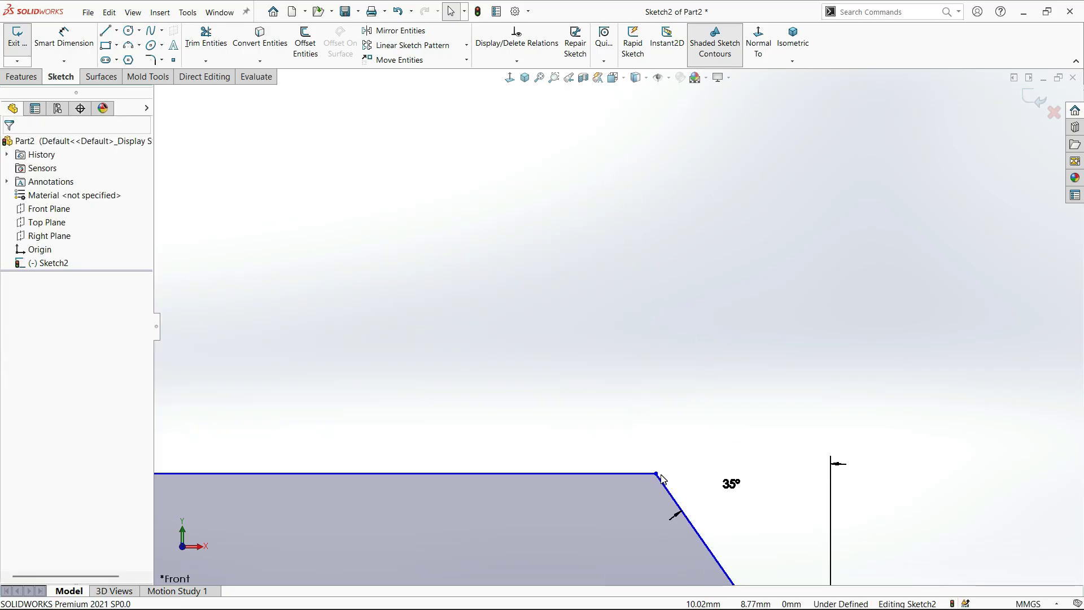
click(656, 474)
scroll(649, 355, up, 8)
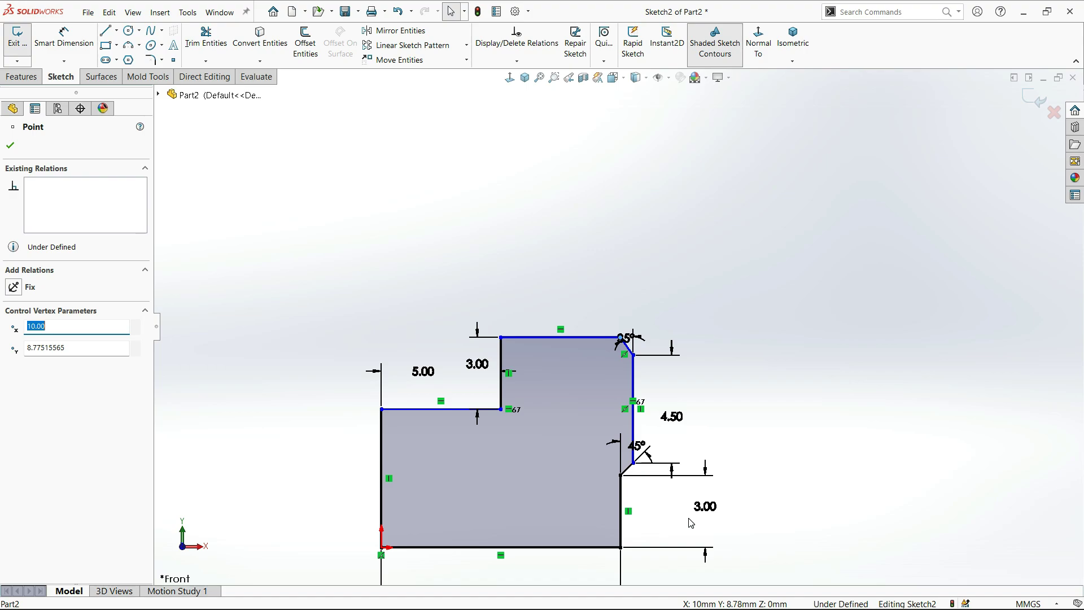
scroll(755, 482, up, 3)
scroll(631, 401, down, 7)
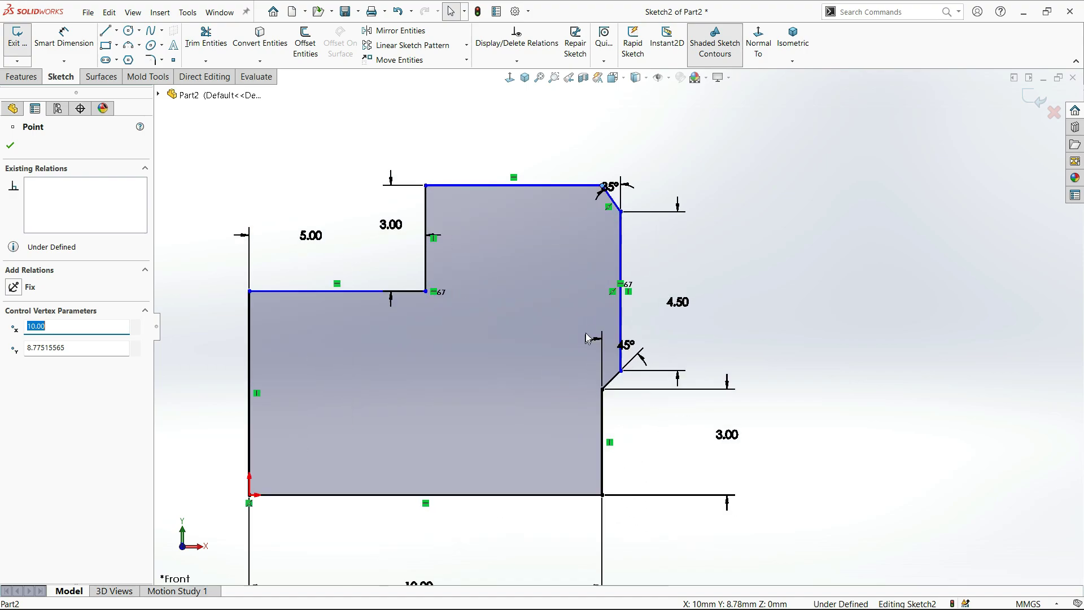
scroll(631, 401, down, 2)
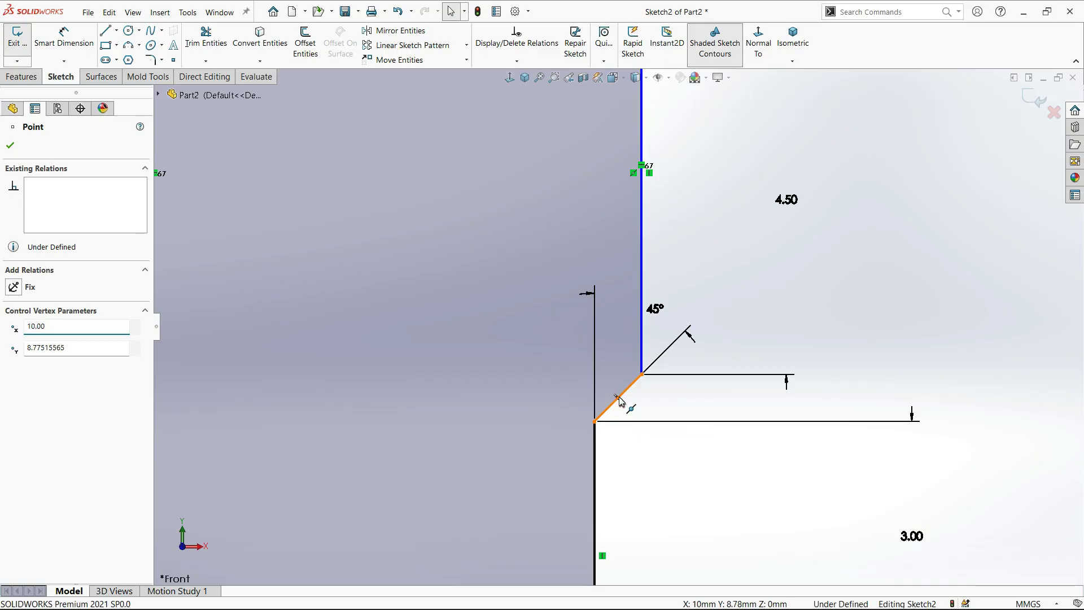
ctrl+click(618, 397)
click(666, 347)
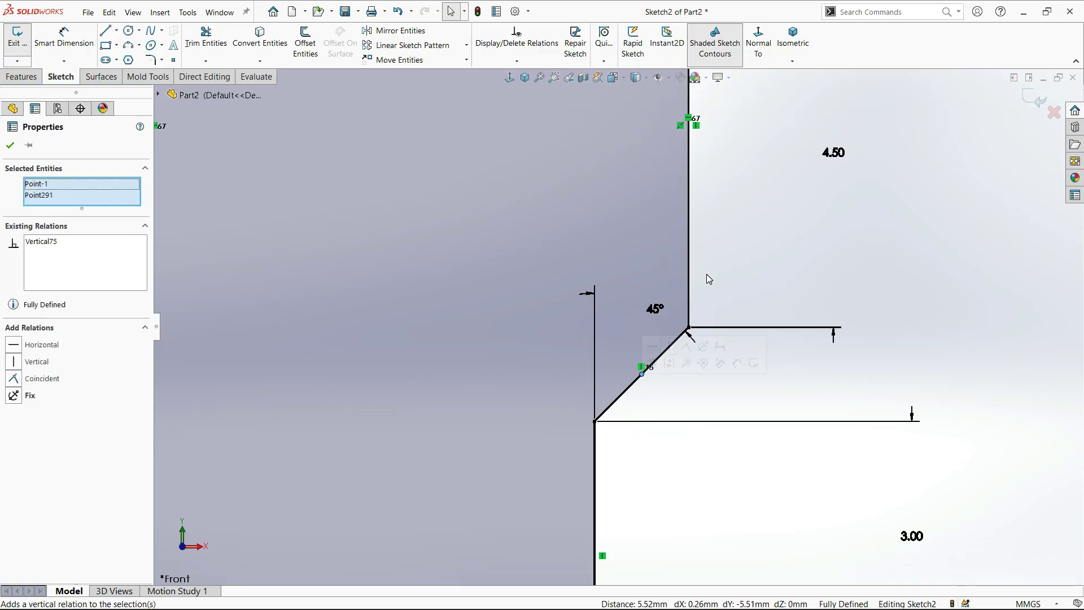
click(691, 437)
Move the 35° dimension back outside the profile, beside the upper slanted corner line.
scroll(685, 275, up, 5)
scroll(670, 200, down, 2)
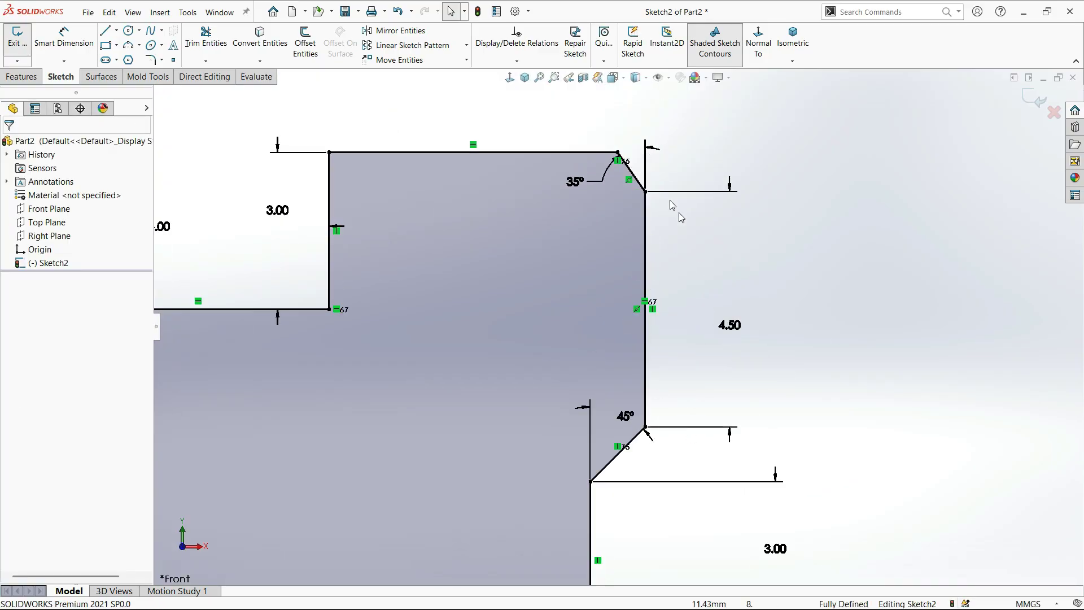
drag(575, 187, 607, 162)
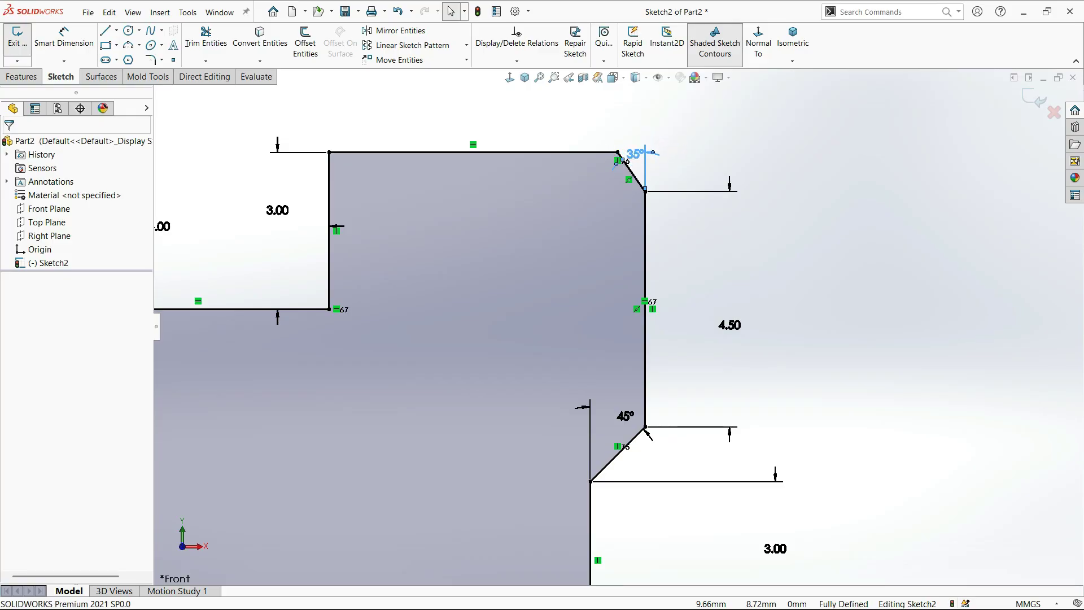
click(798, 276)
Compare the profile's shape, dimensions and relations with the Practice 04 reference drawing.
scroll(798, 276, up, 2)
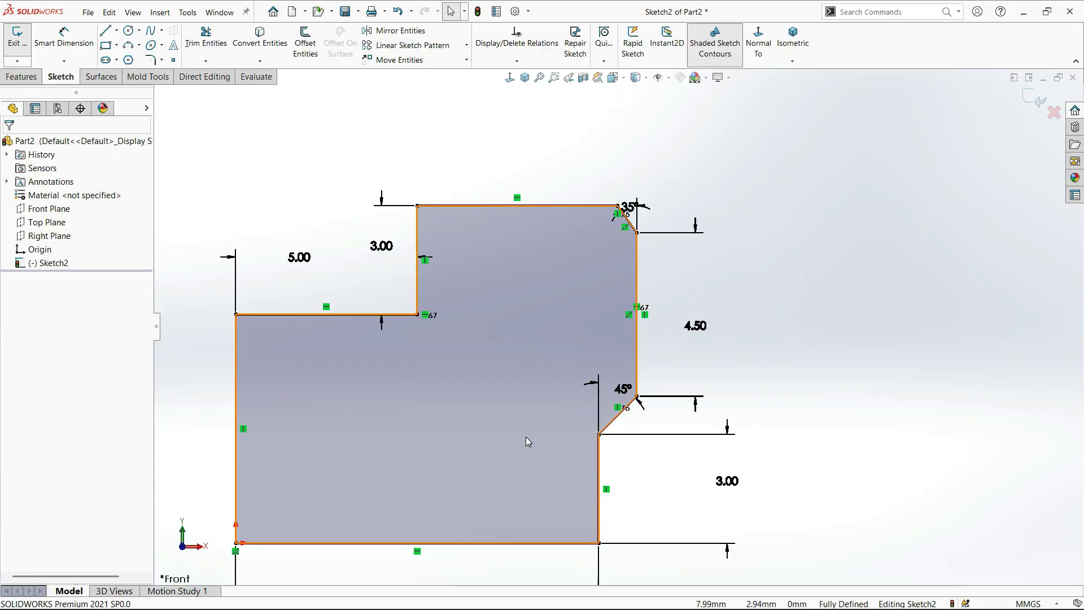
scroll(528, 441, down, 2)
scroll(726, 409, up, 1)
key(alt+Tab)
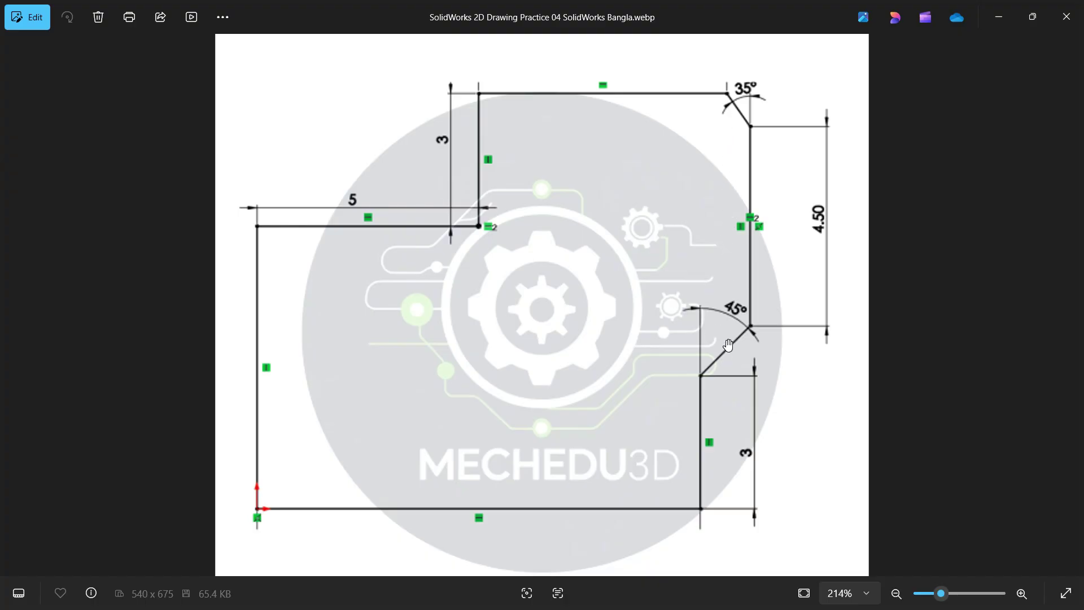
key(alt+Tab)
scroll(862, 289, up, 2)
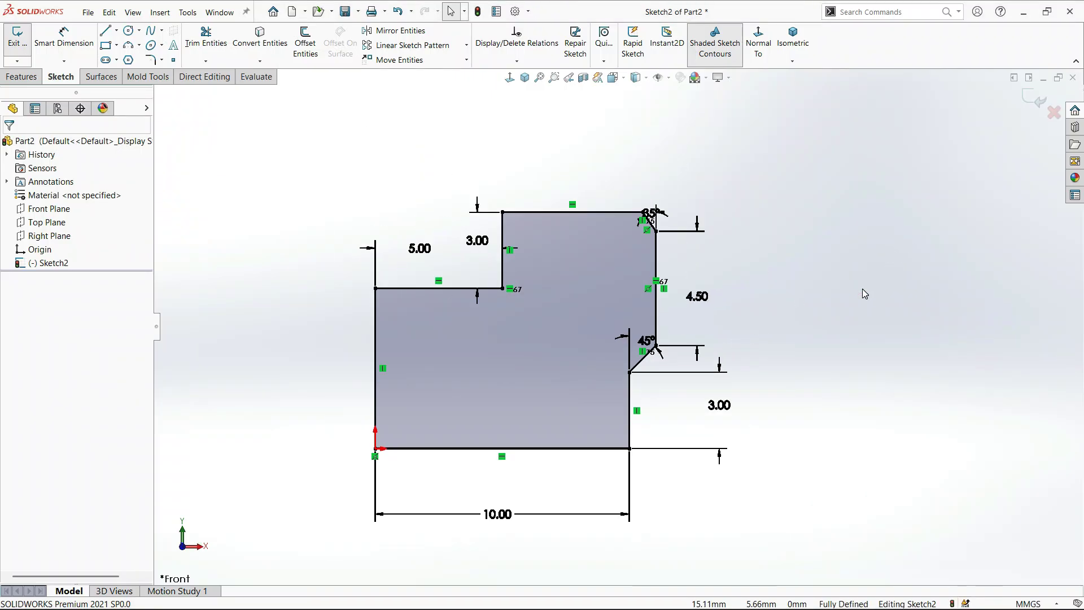
scroll(339, 402, down, 2)
scroll(367, 361, up, 3)
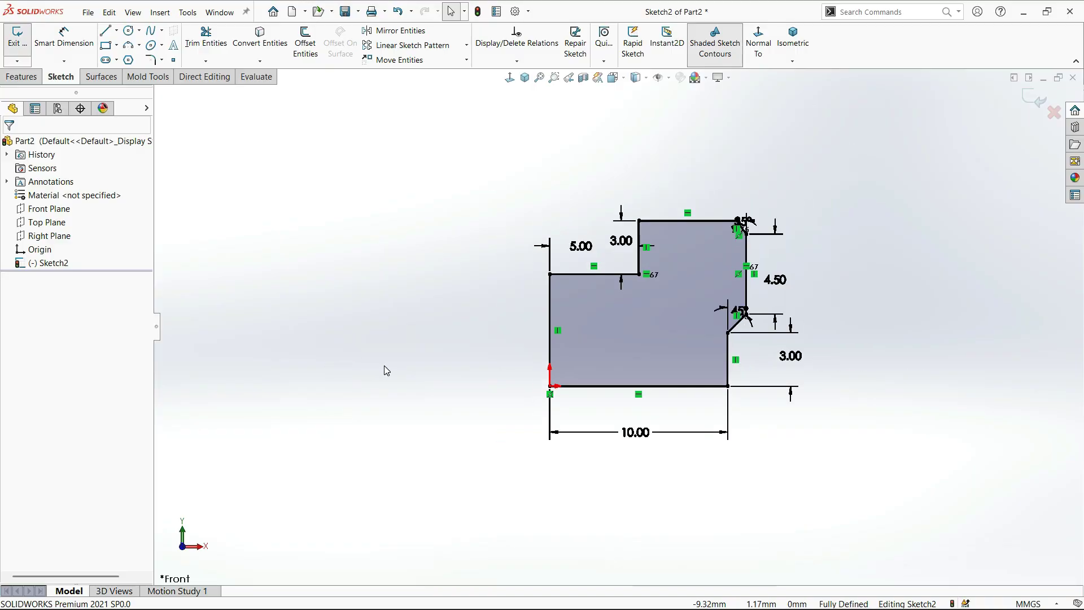
scroll(599, 353, down, 2)
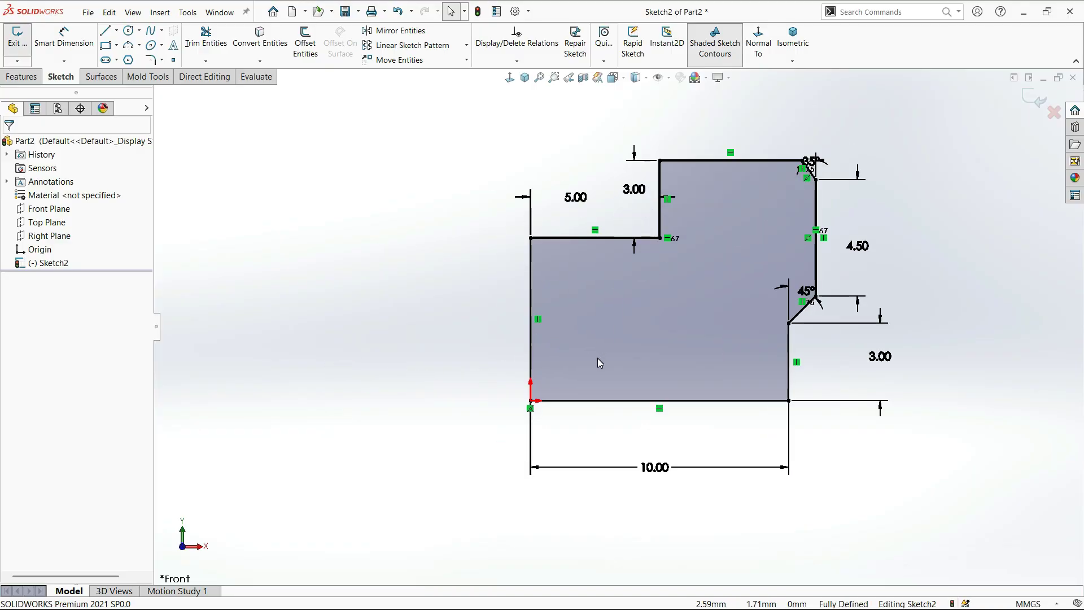
scroll(599, 430, down, 2)
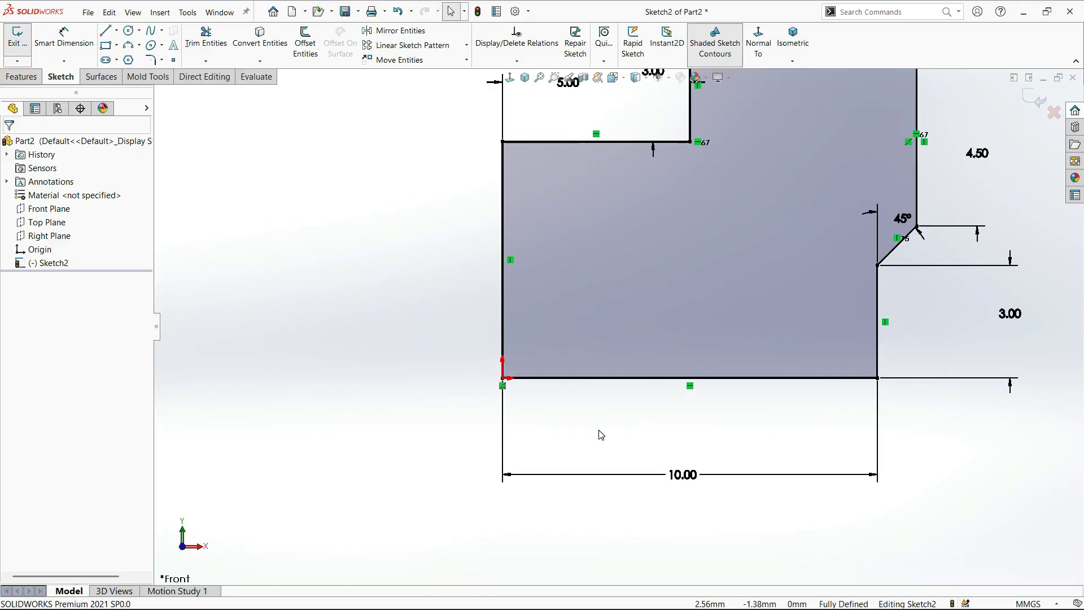
scroll(784, 164, up, 3)
scroll(732, 216, down, 4)
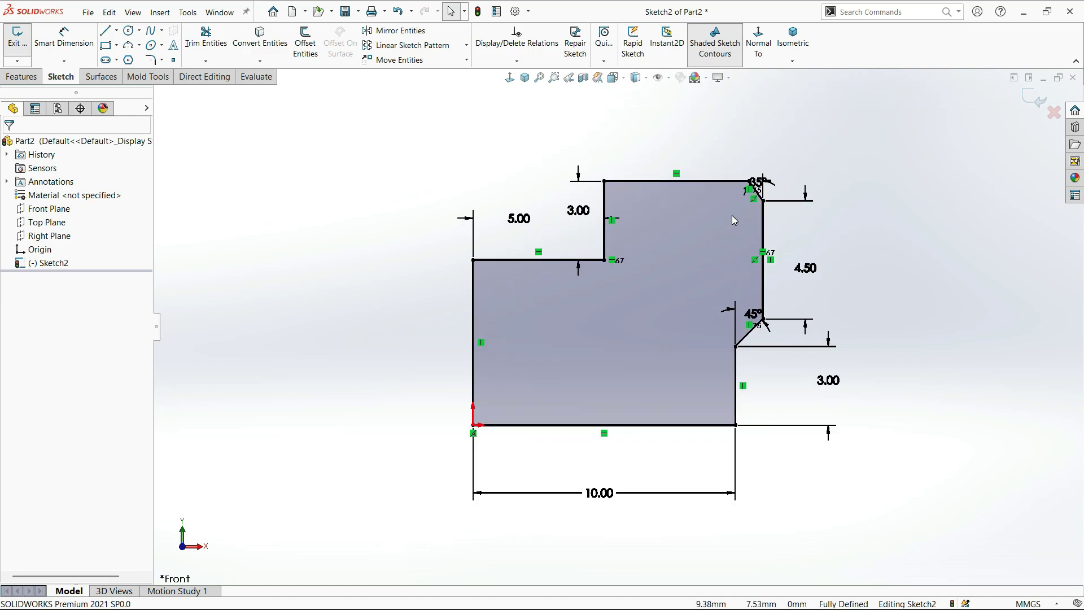
click(846, 254)
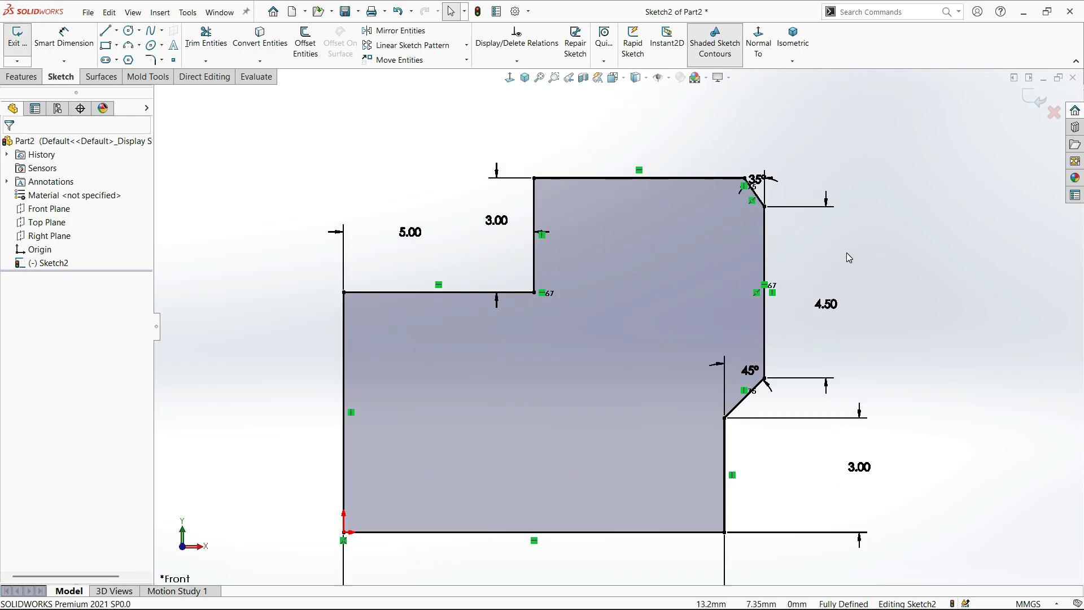
key(alt+Tab)
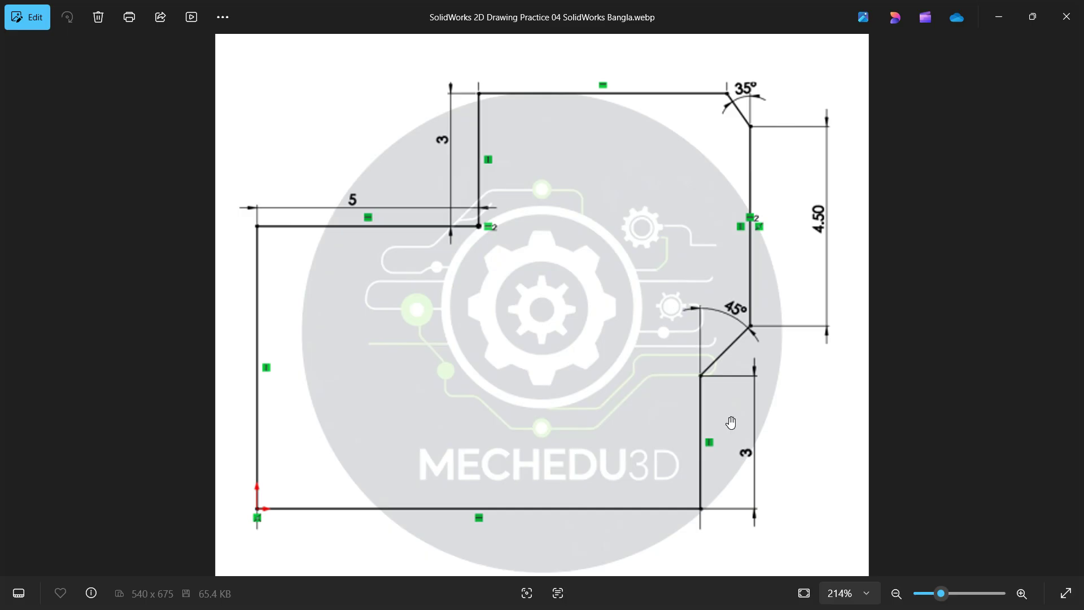
Examine the outline, dimensions and relation markers of the Exercise 04 reference drawing.
scroll(673, 279, down, 4)
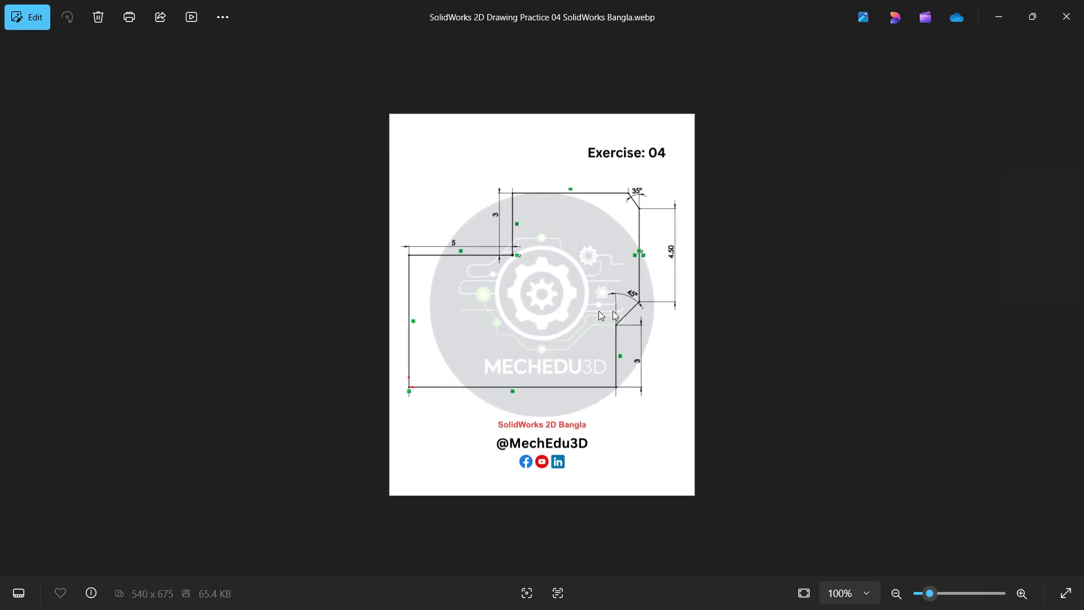
click(442, 286)
scroll(442, 286, up, 3)
click(520, 315)
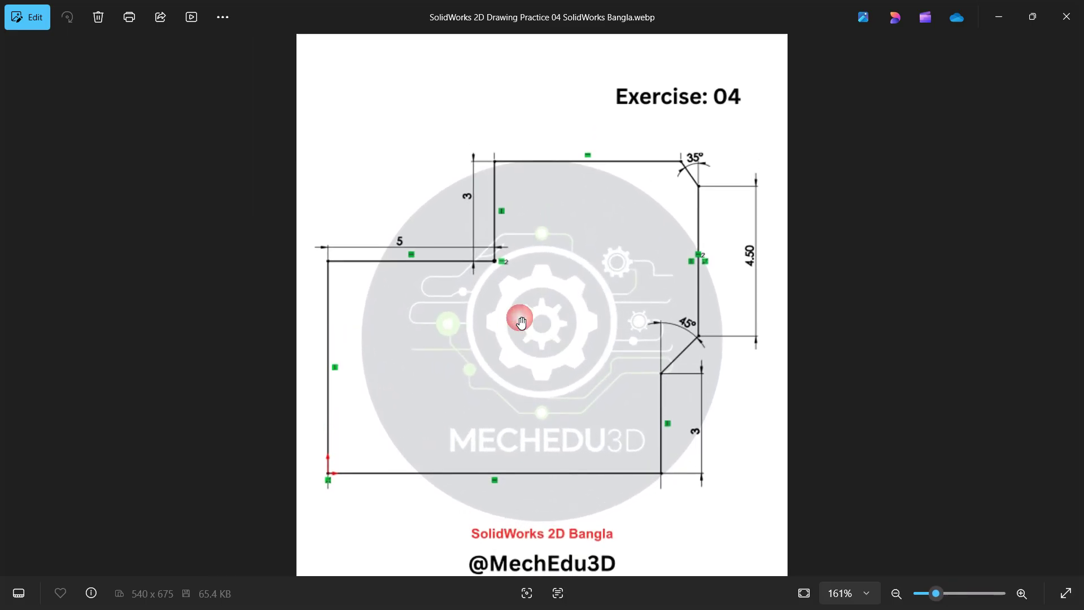
scroll(598, 239, down, 2)
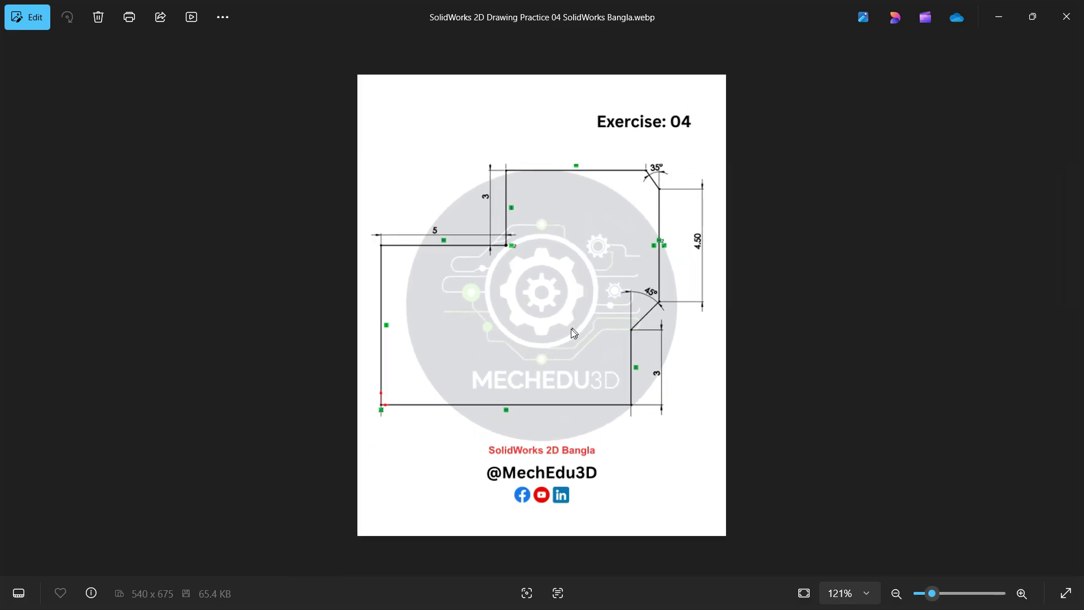
scroll(552, 338, up, 4)
drag(522, 350, 569, 320)
scroll(569, 317, down, 1)
scroll(568, 317, down, 1)
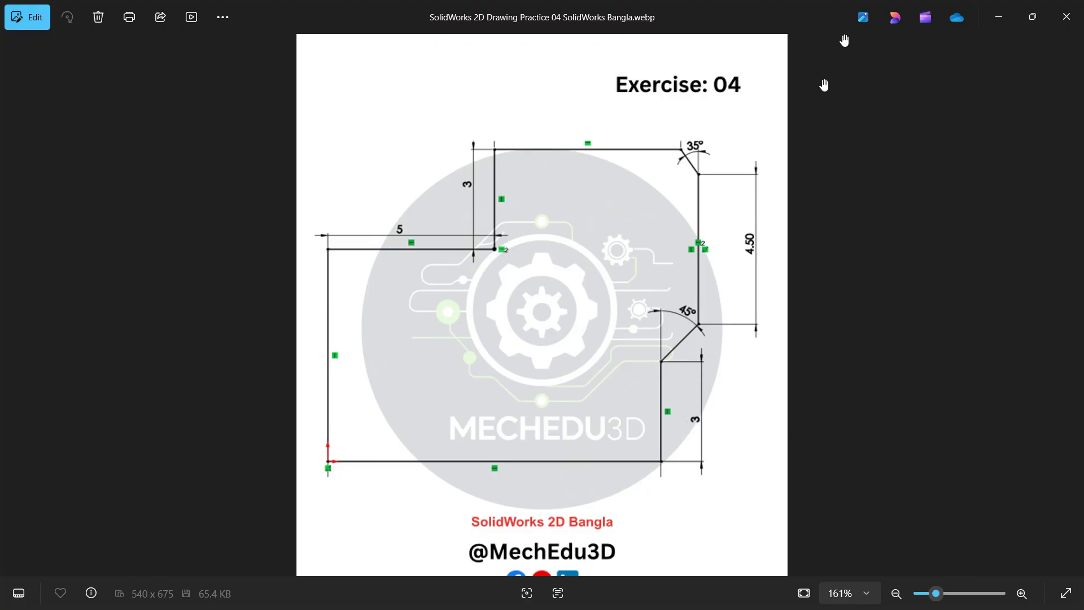
Check the SOLIDWORKS sketch against the Exercise 04 drawing's slanted corners and dimensions, and fit the whole sketch in view.
click(998, 16)
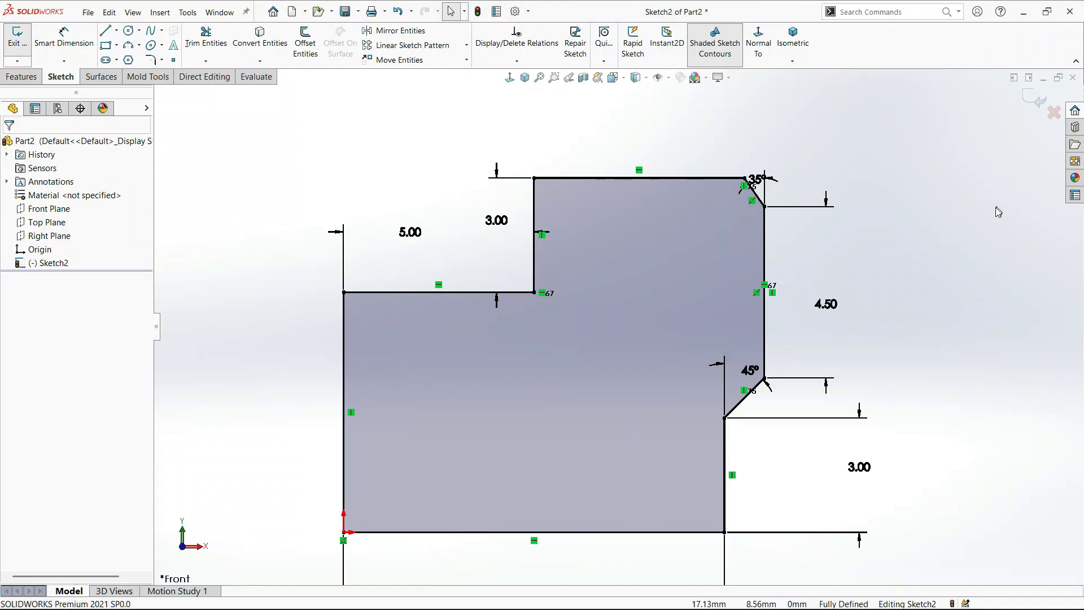
key(alt+Tab)
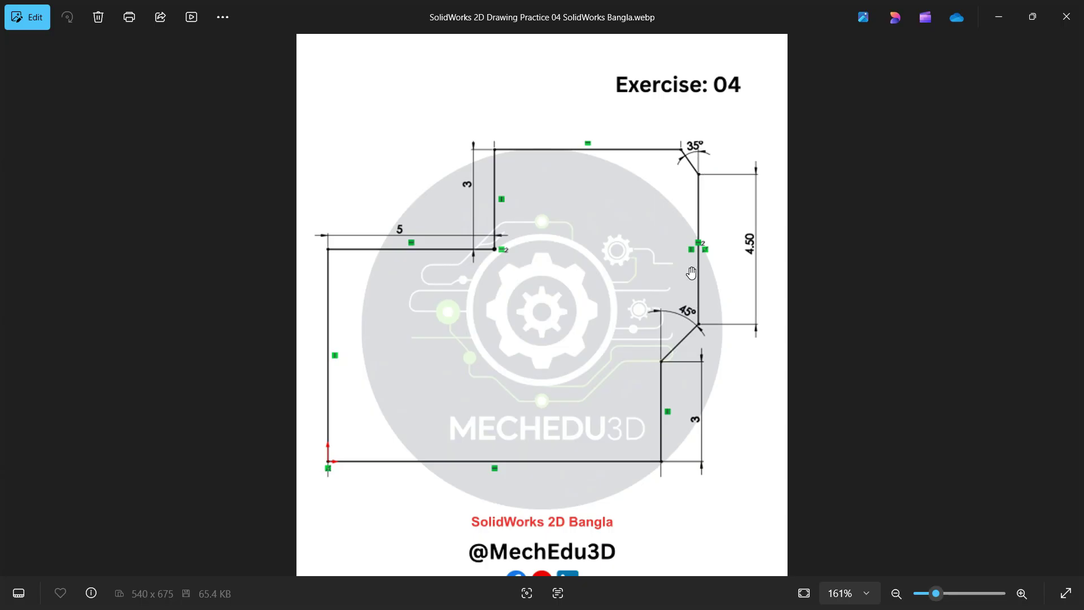
scroll(617, 355, down, 2)
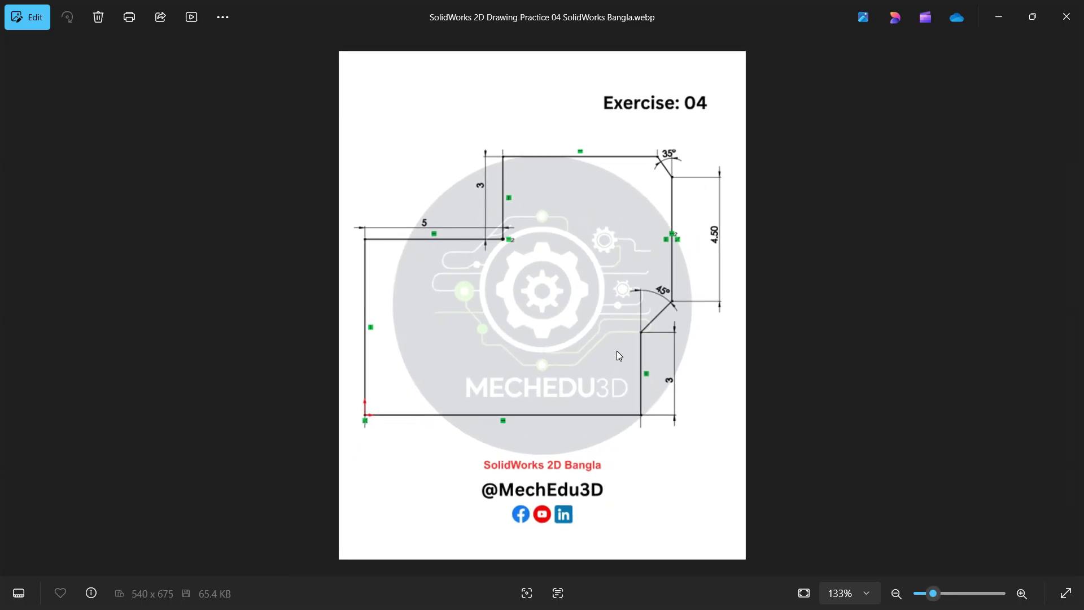
scroll(618, 355, up, 3)
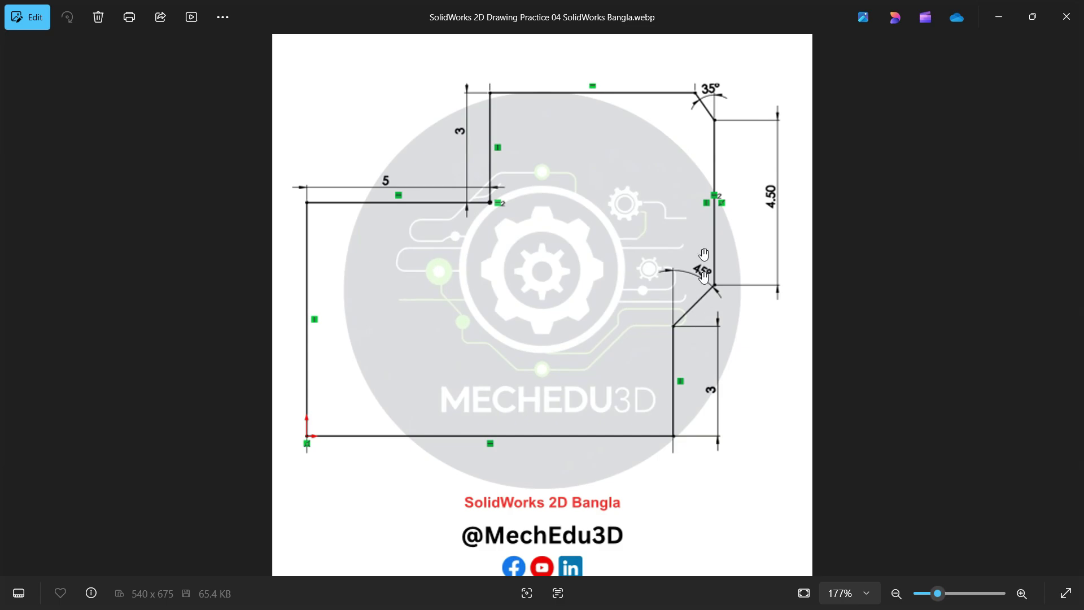
scroll(709, 105, up, 2)
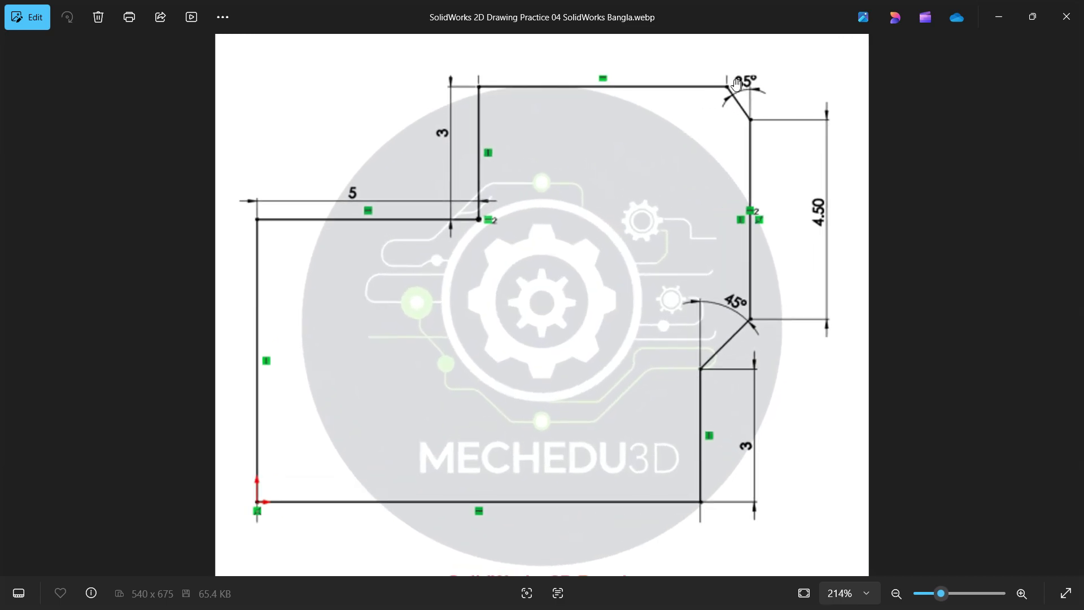
scroll(629, 380, down, 2)
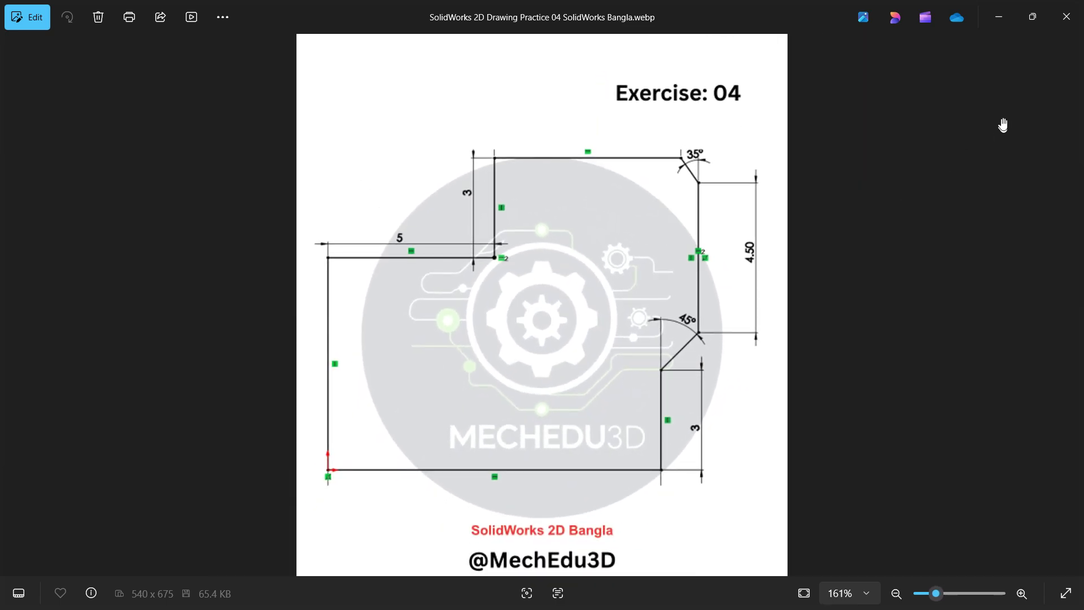
click(1006, 12)
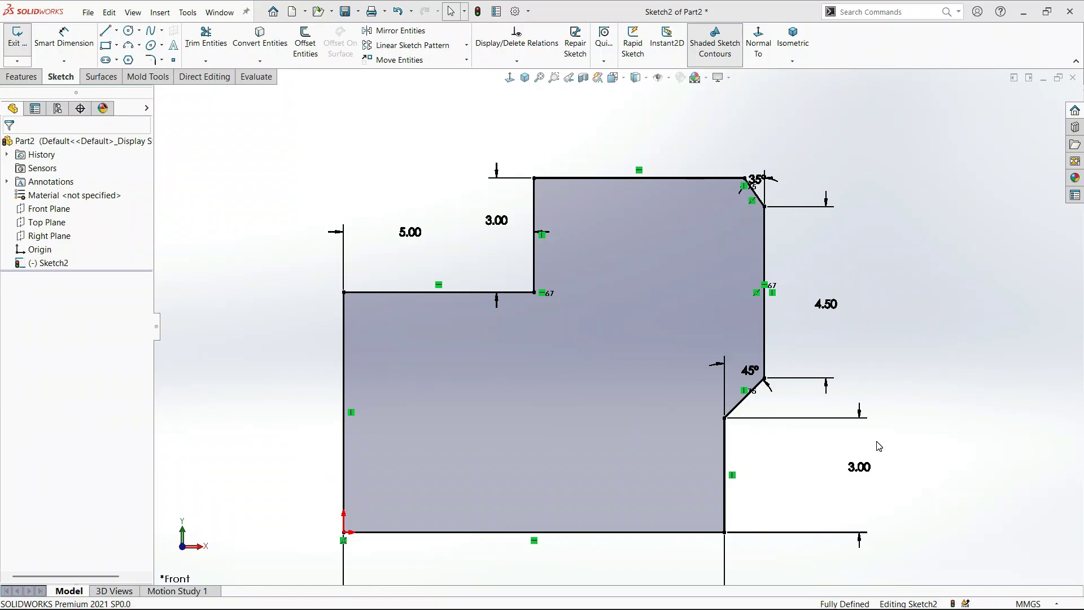
key(f)
click(849, 339)
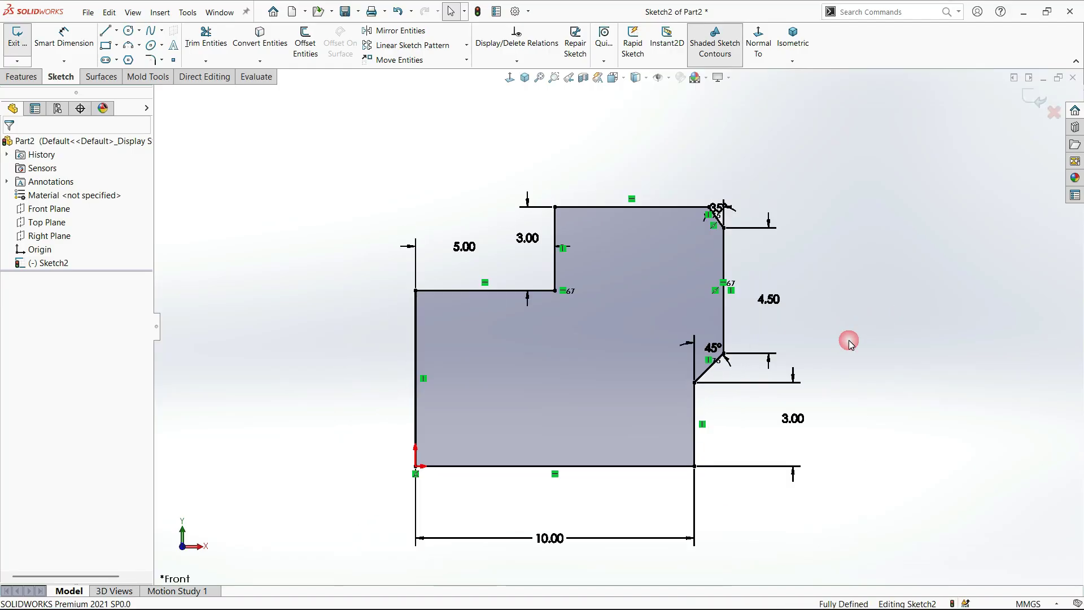
Switch to the Google Meet call in the browser and admit the waiting participant.
key(super+Tab)
key(Right)
key(Return)
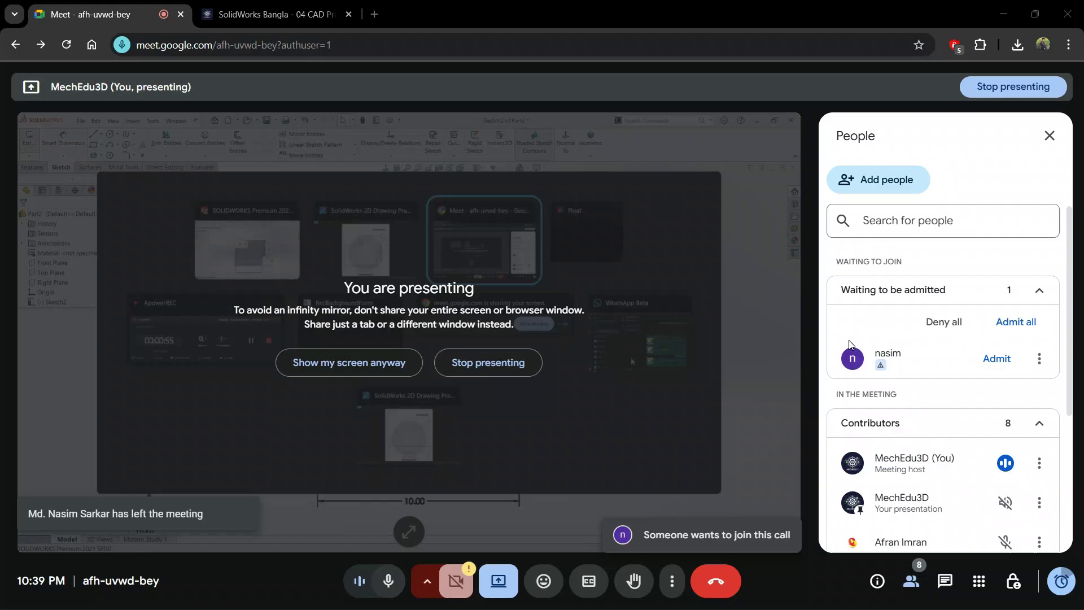
click(987, 360)
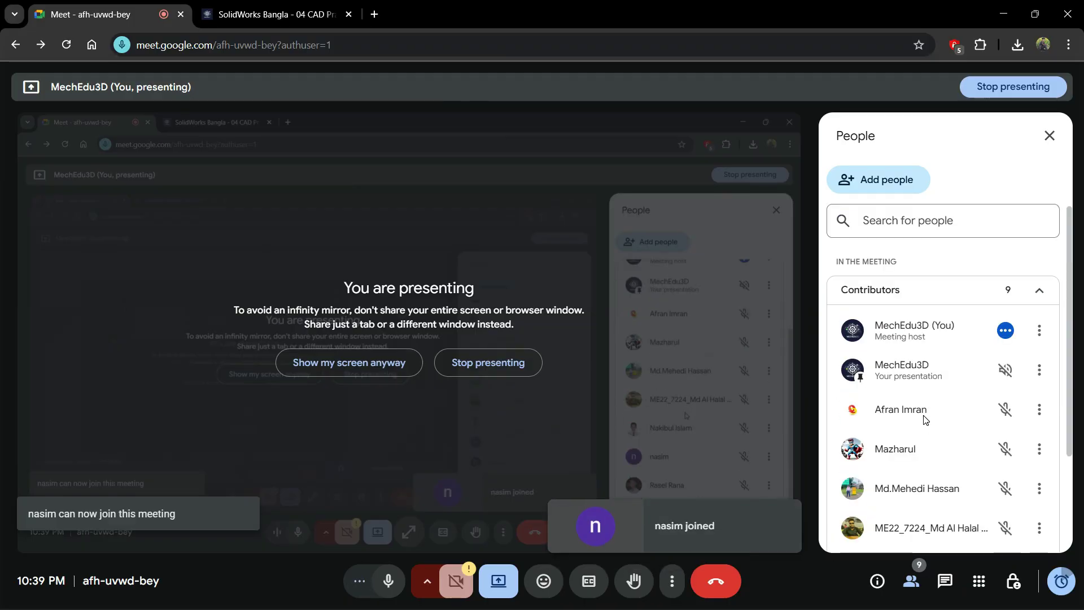
Open the 05 CAD Practice File 2D Free page on the MechEdu3D site and close the floating meeting window.
key(ctrl+Tab)
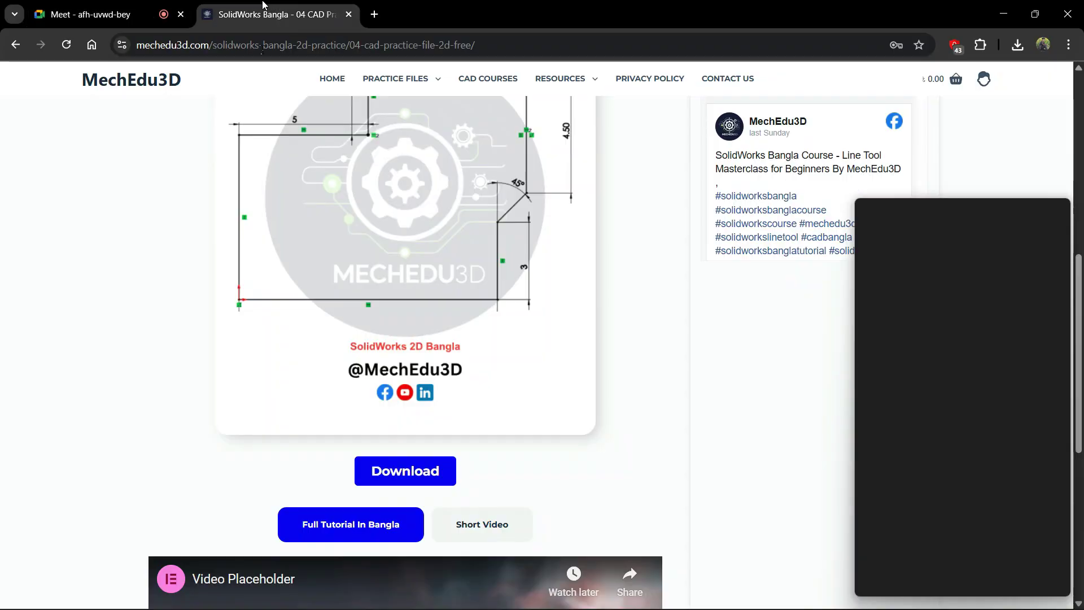
scroll(490, 228, down, 7)
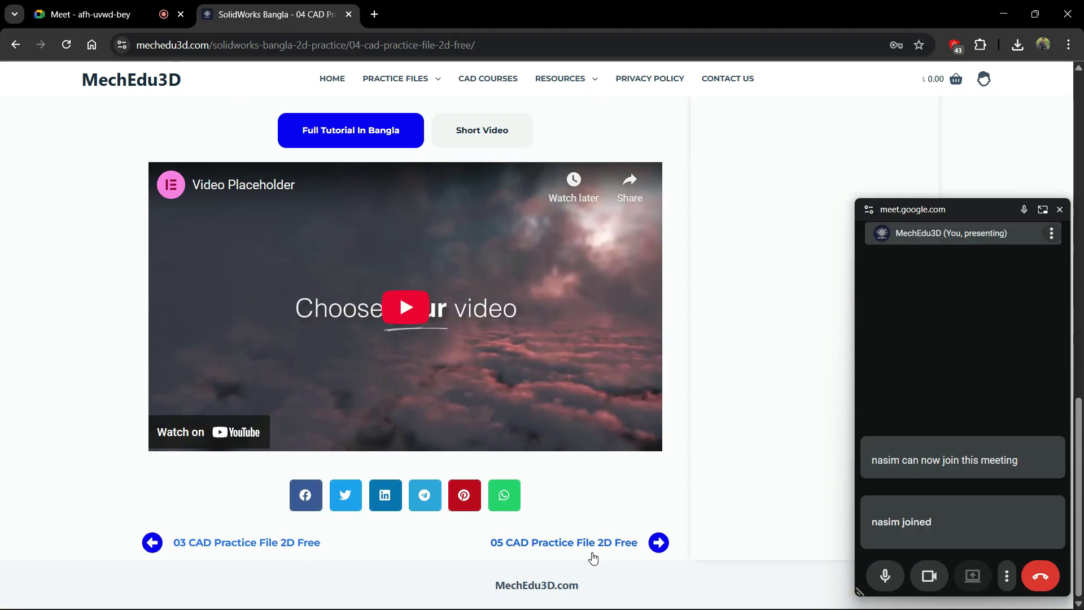
click(590, 543)
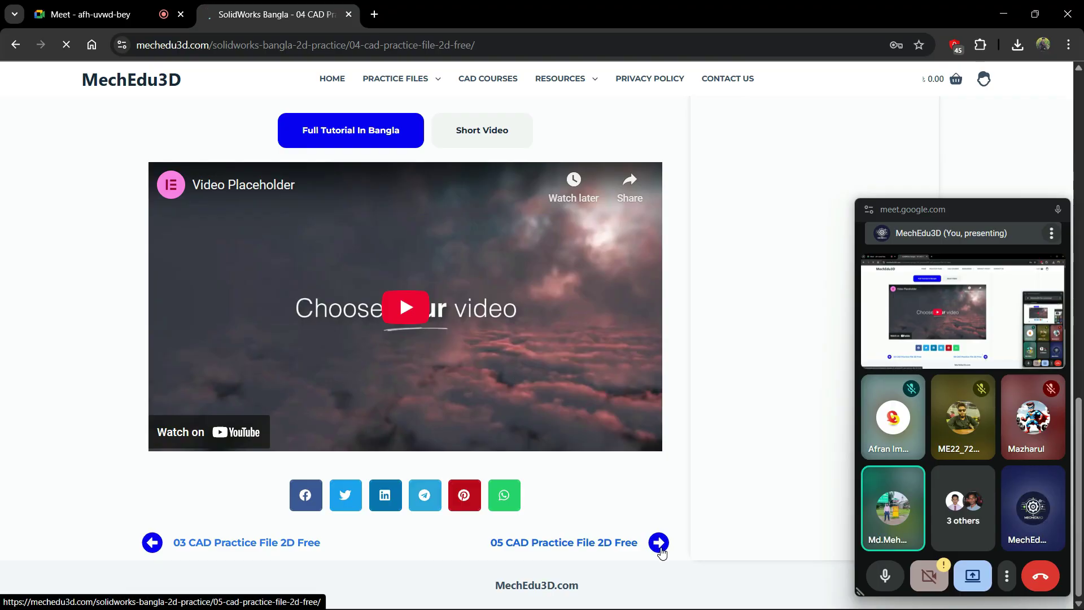
scroll(567, 467, down, 3)
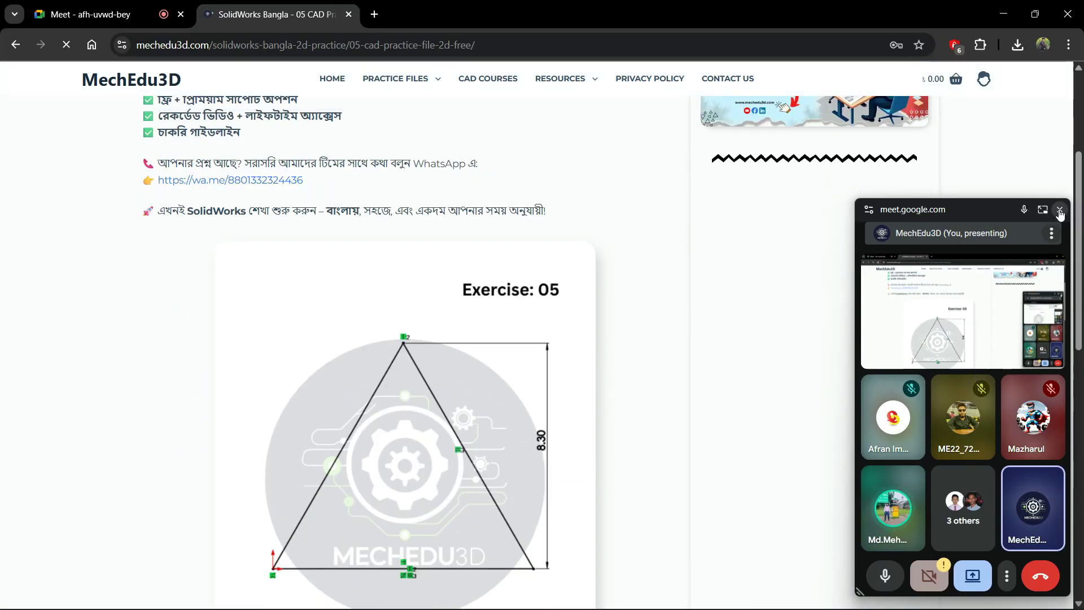
click(1060, 210)
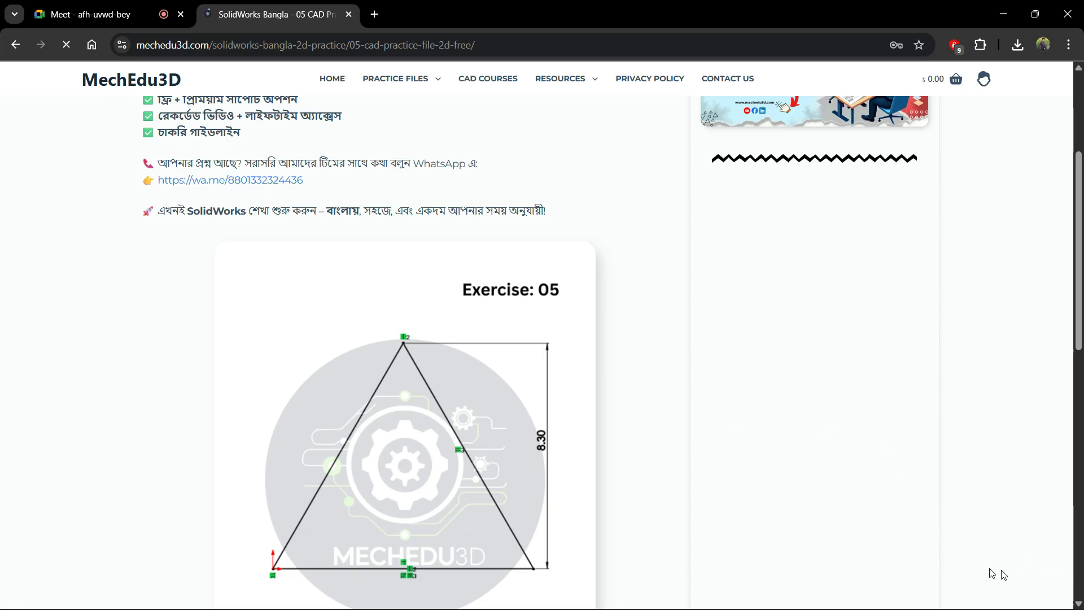
Look over the Exercise 05 page and its triangle drawing with the 8.30 height dimension.
scroll(556, 395, down, 3)
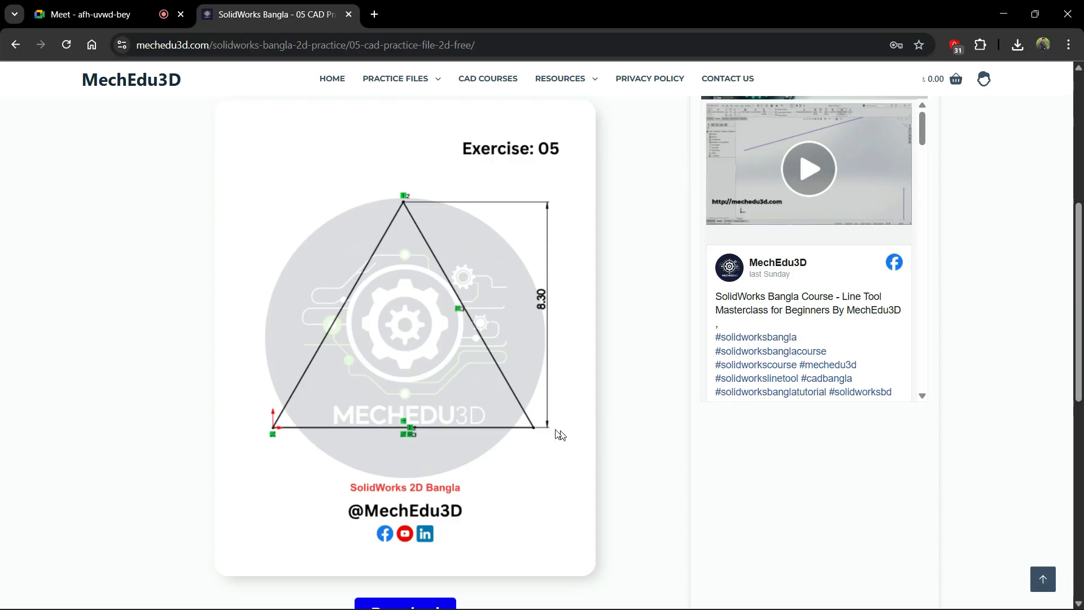
scroll(548, 430, down, 3)
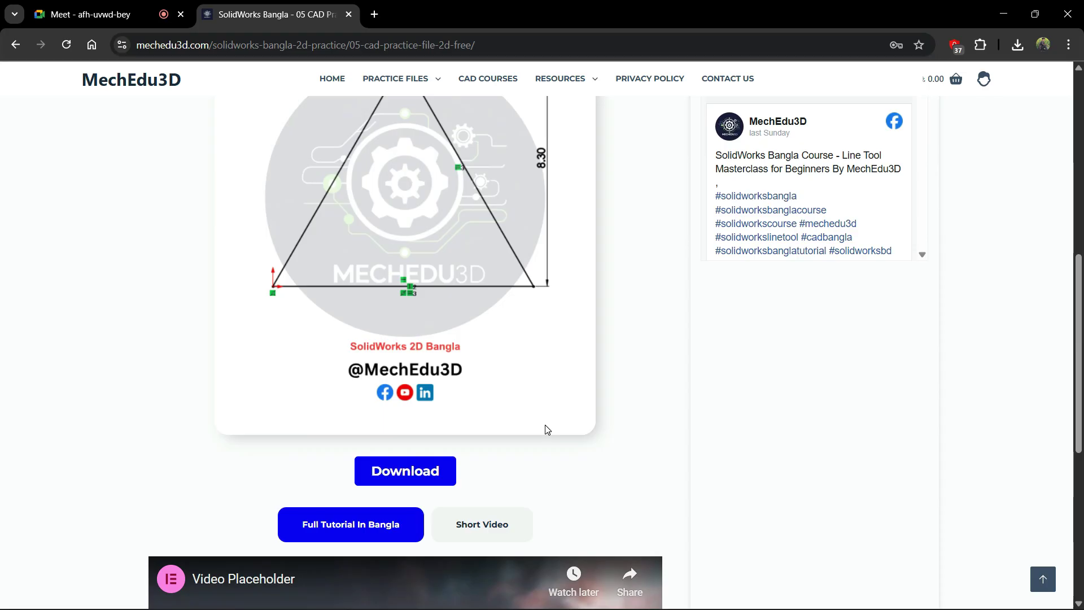
scroll(545, 430, down, 7)
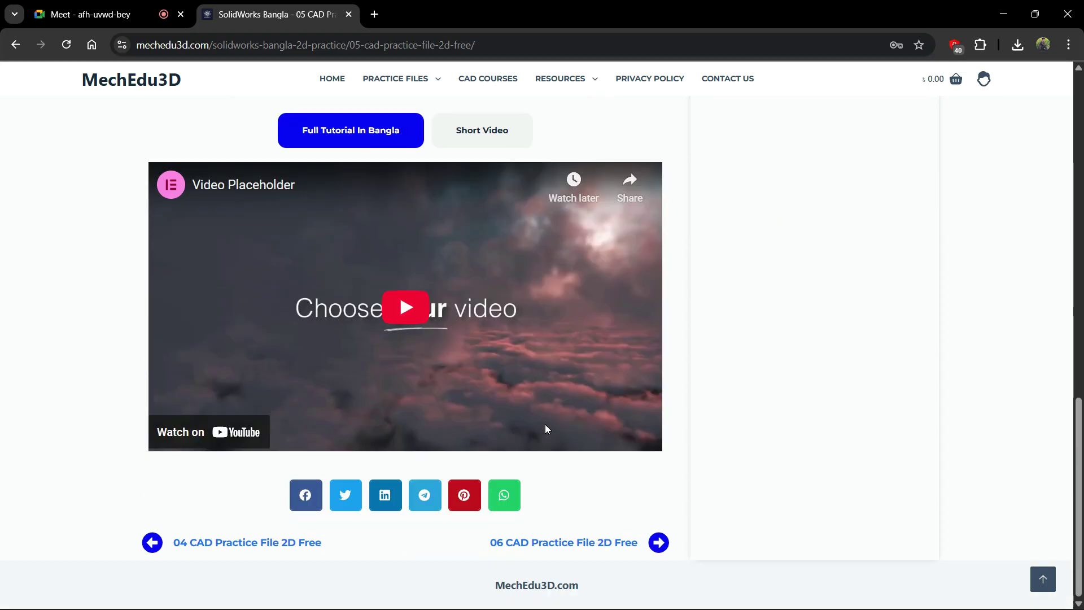
scroll(545, 429, up, 15)
scroll(551, 415, down, 6)
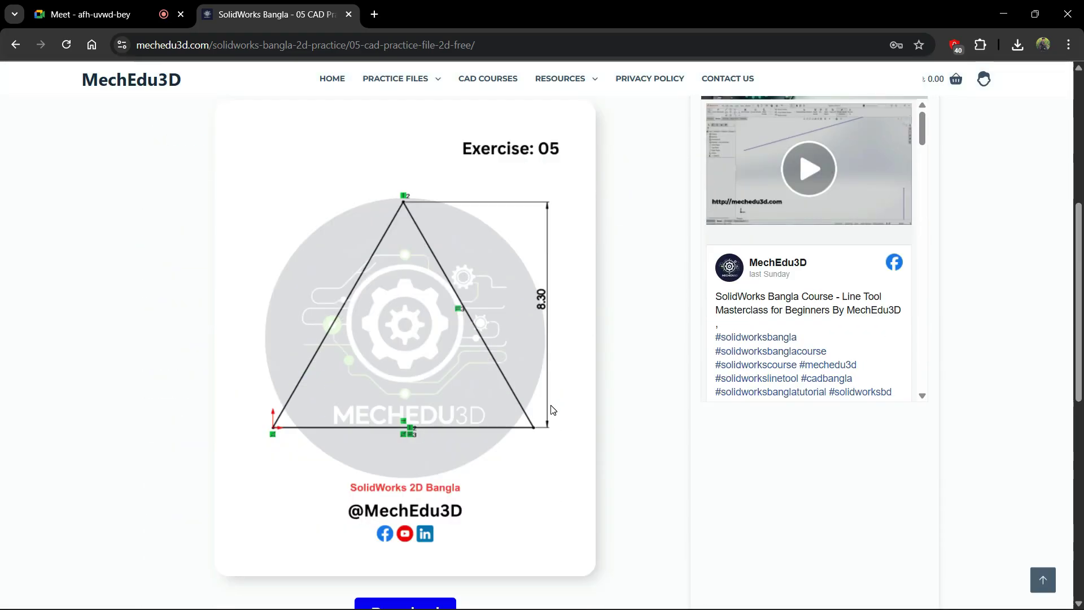
scroll(553, 409, up, 6)
scroll(552, 411, down, 5)
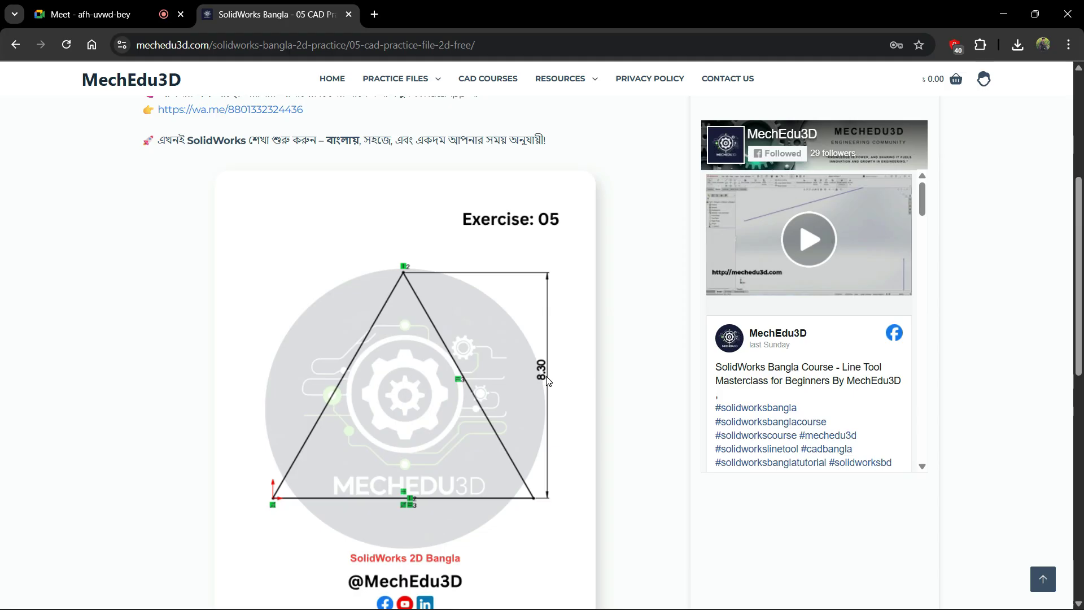
Open getintopc.com in a new browser tab and search the site for solidworks 2016.
click(374, 14)
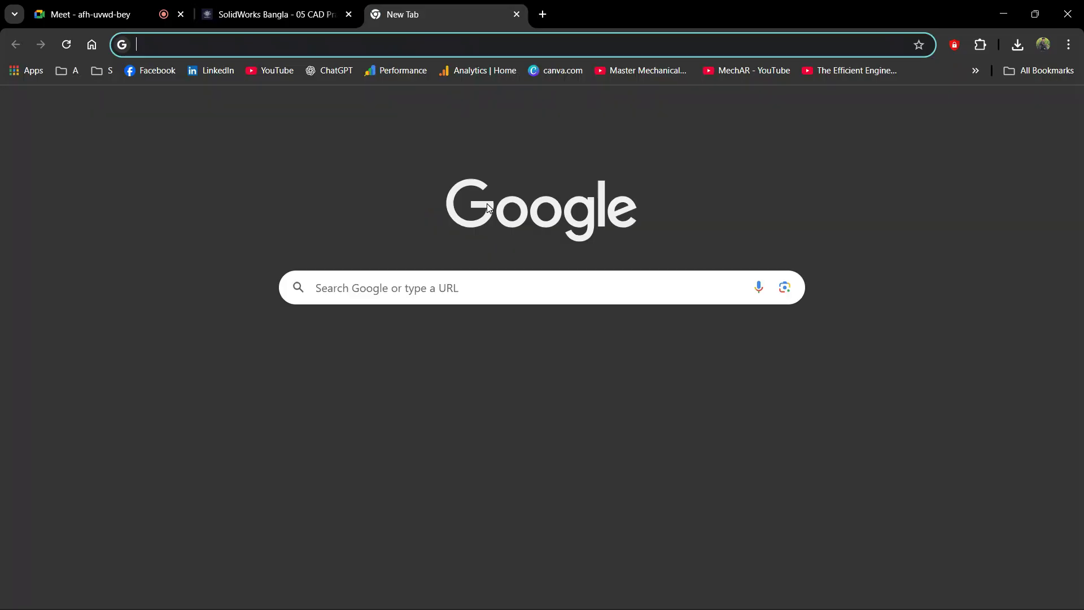
text(getintopc.com)
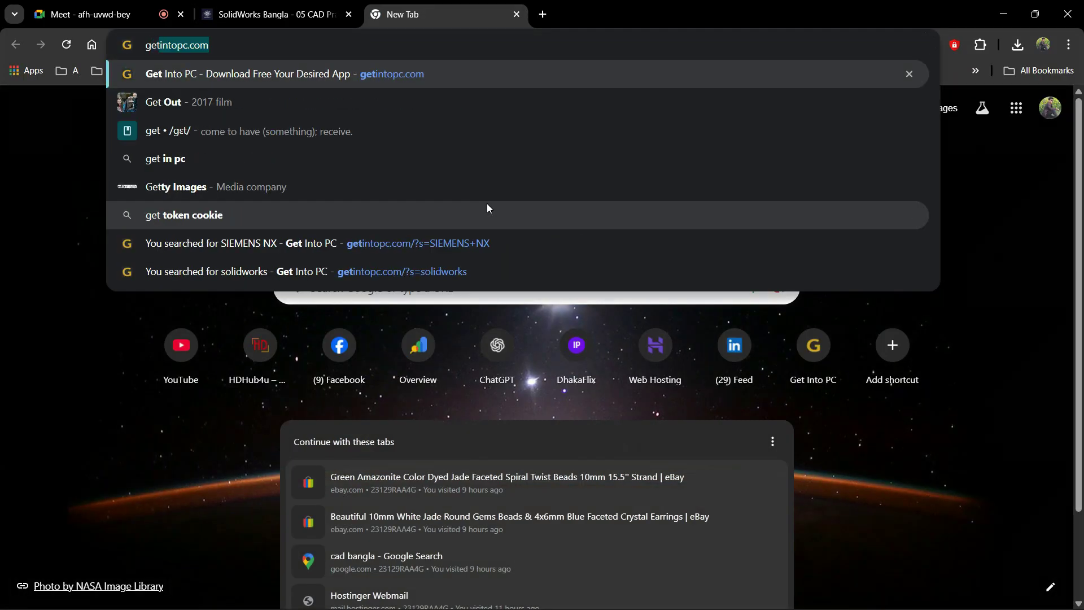
key(Return)
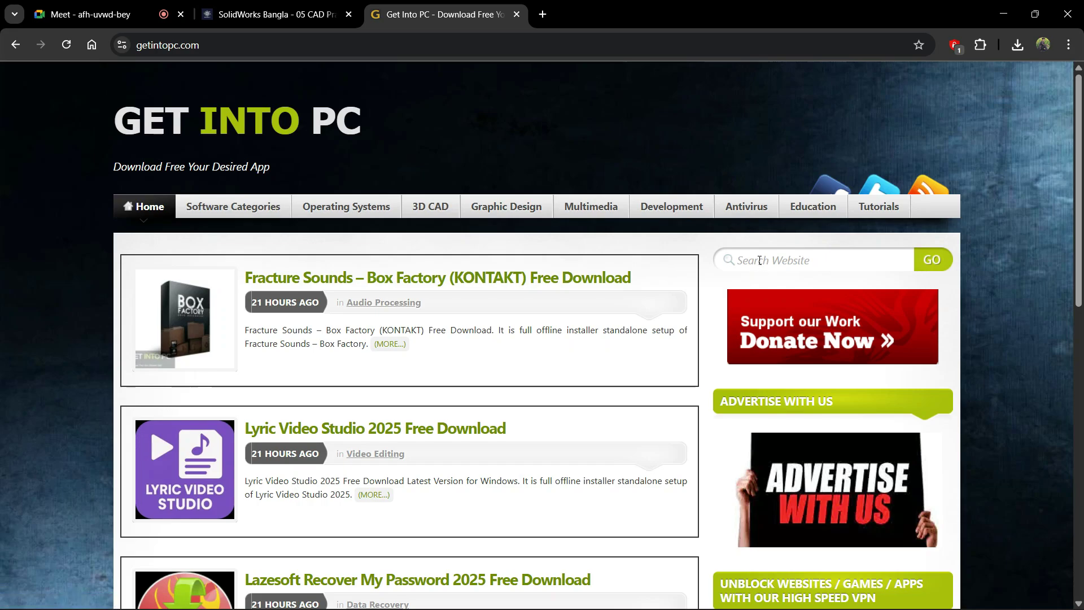
click(757, 260)
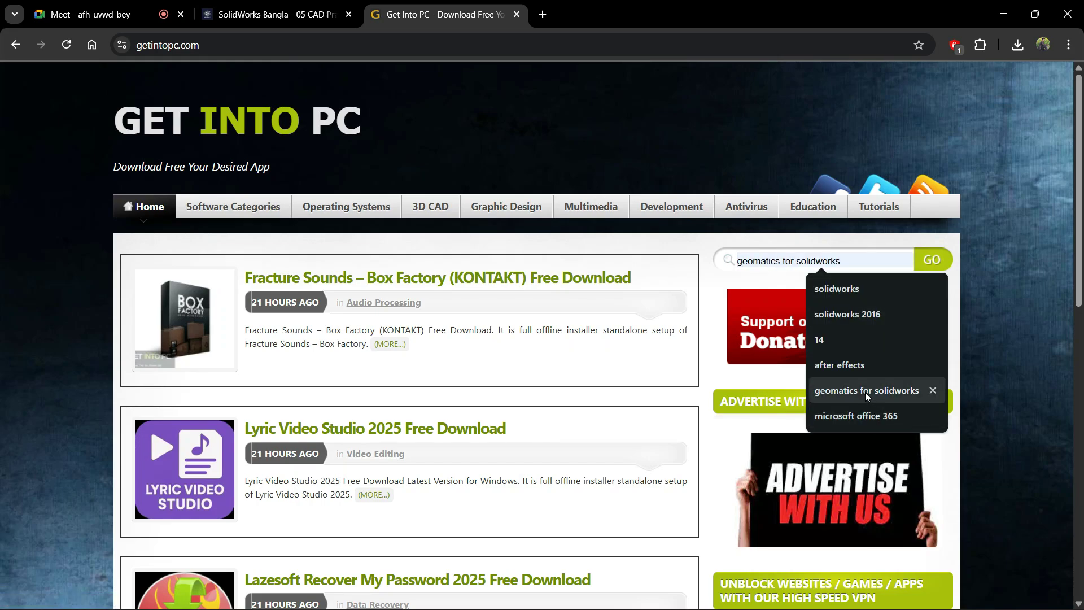
click(869, 317)
click(931, 263)
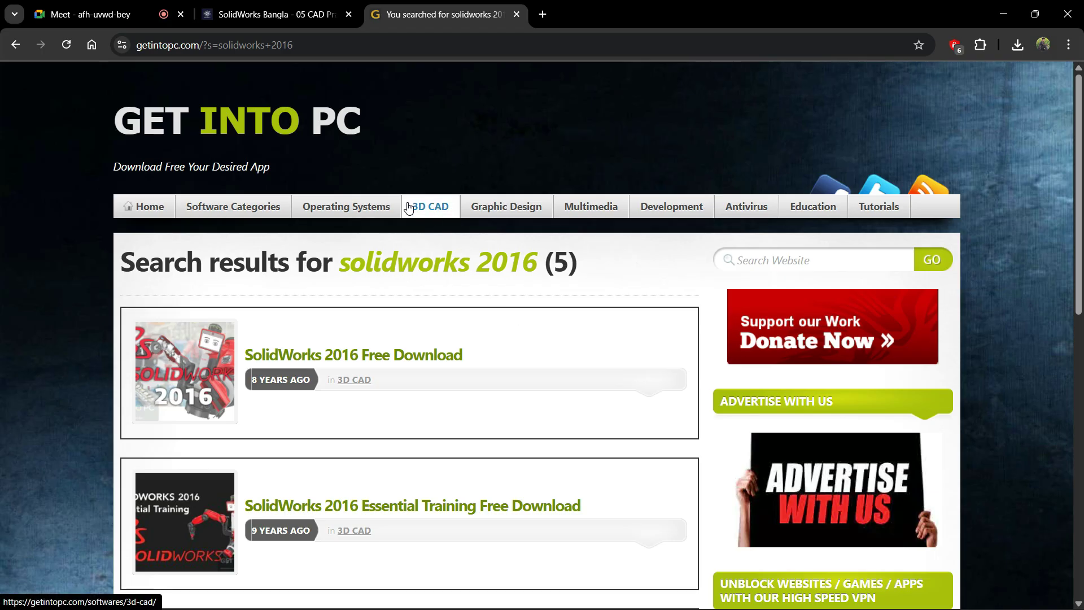
Look through the solidworks 2016 search results and return to the Exercise 05 practice page.
scroll(383, 387, down, 3)
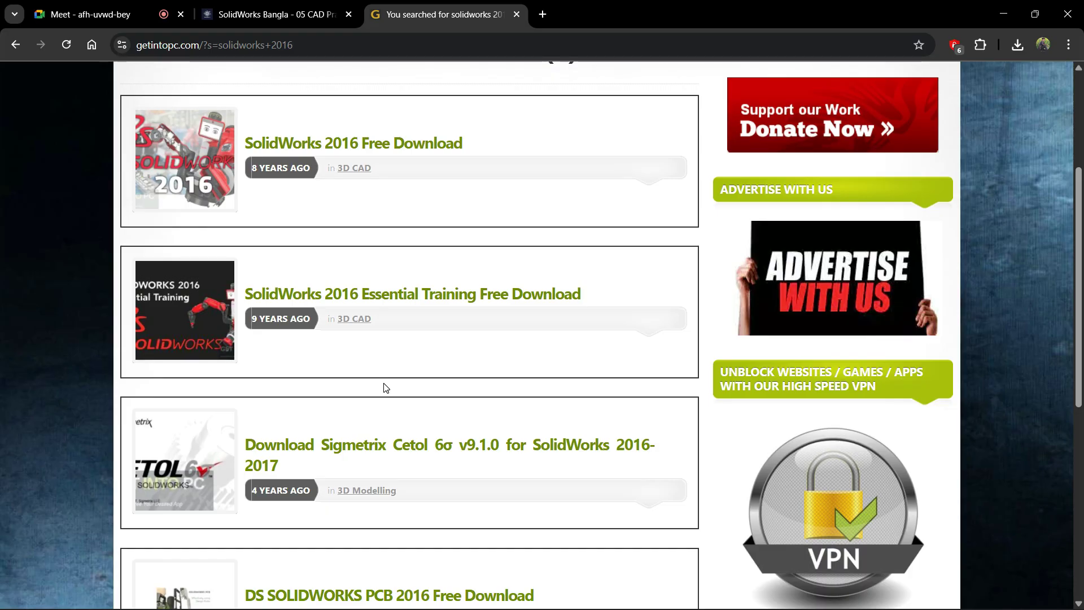
scroll(384, 387, down, 2)
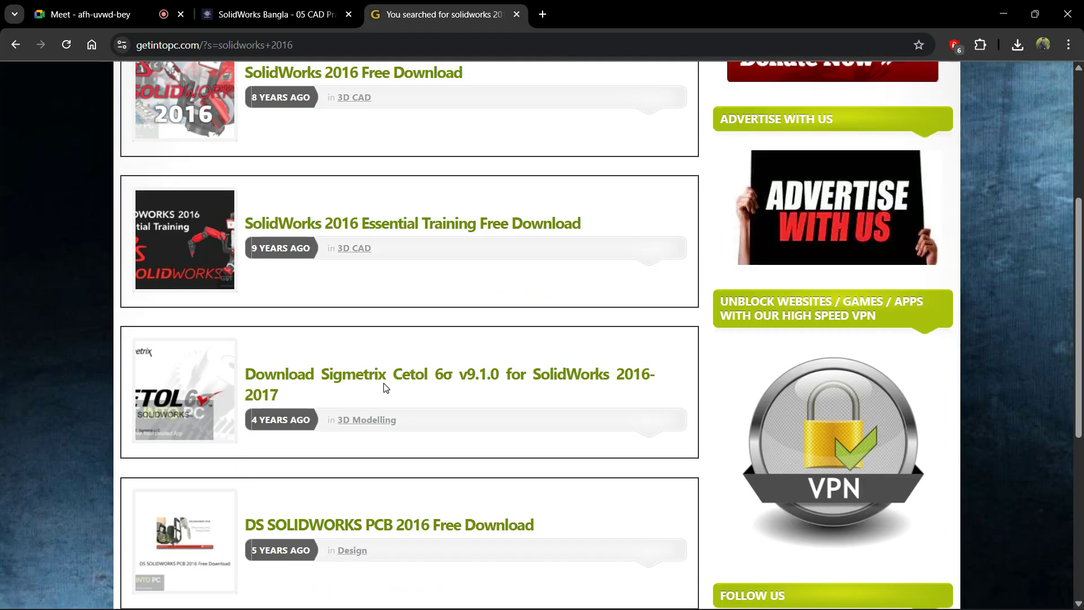
scroll(384, 388, down, 3)
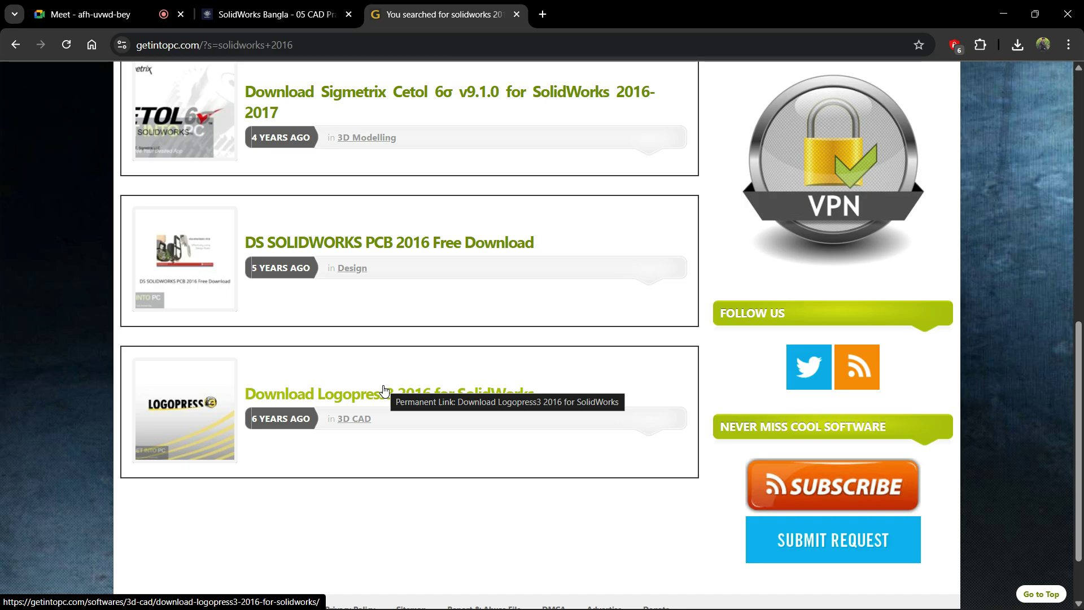
scroll(384, 390, up, 4)
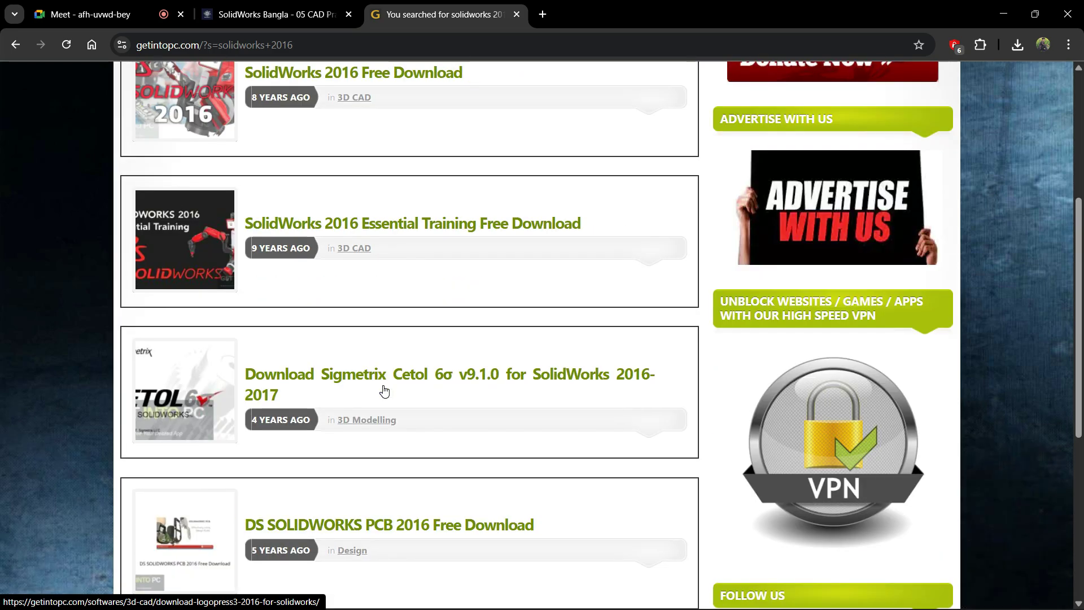
scroll(384, 389, up, 4)
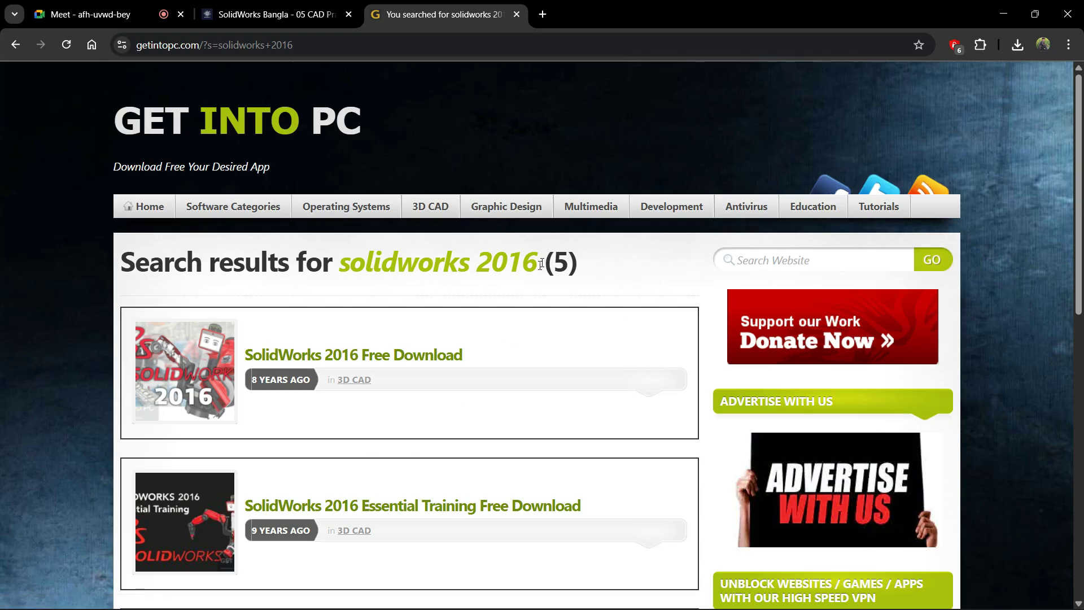
drag(535, 268, 333, 268)
click(333, 268)
click(257, 12)
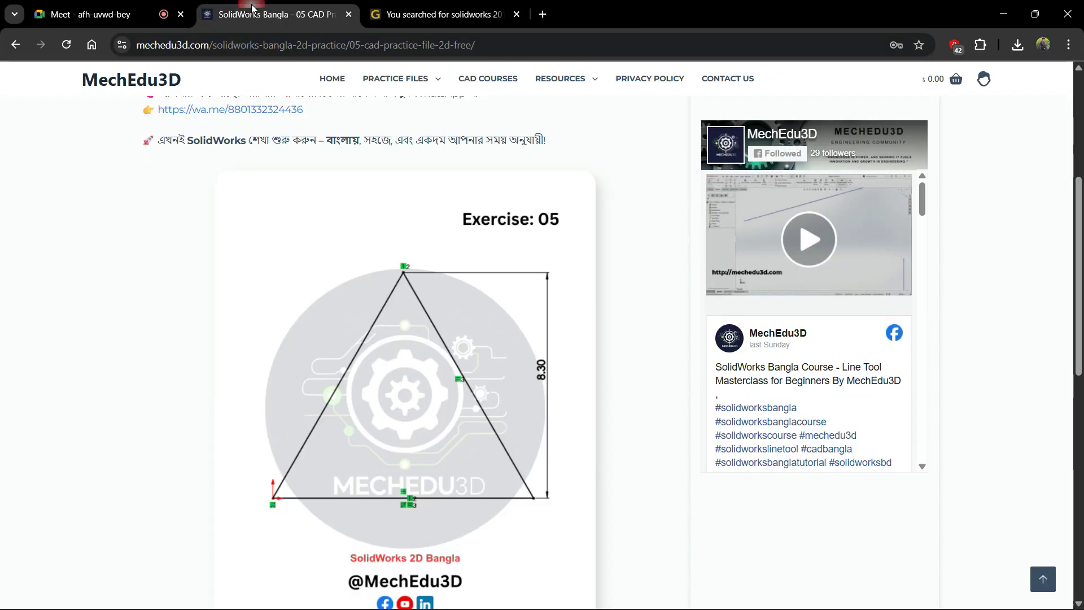
Go over the solidworks 2016 search results on getintopc.com once more and close that browser tab.
click(414, 6)
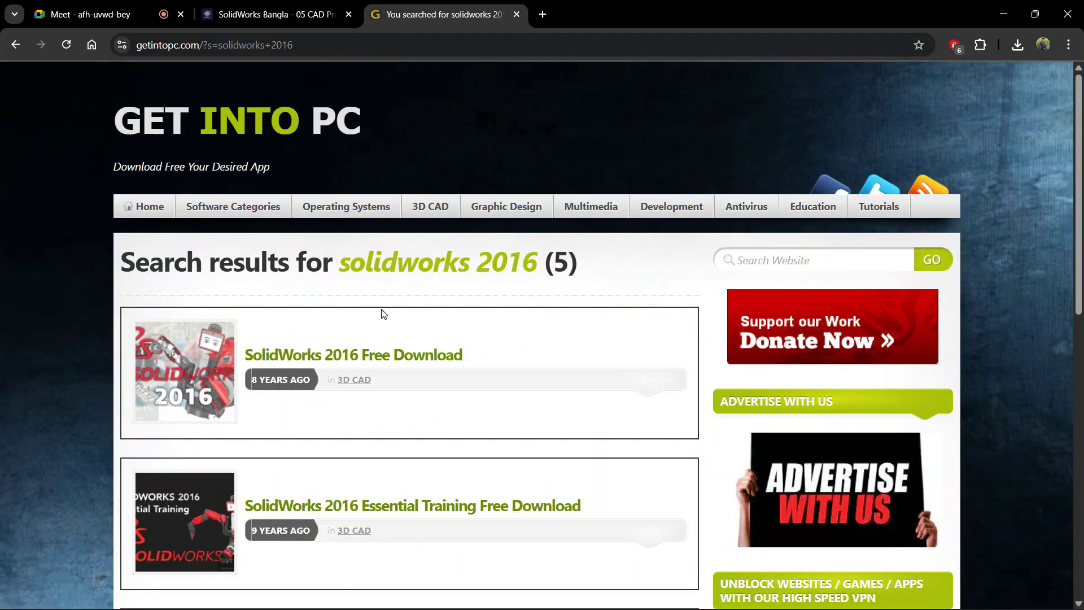
scroll(384, 384, down, 1)
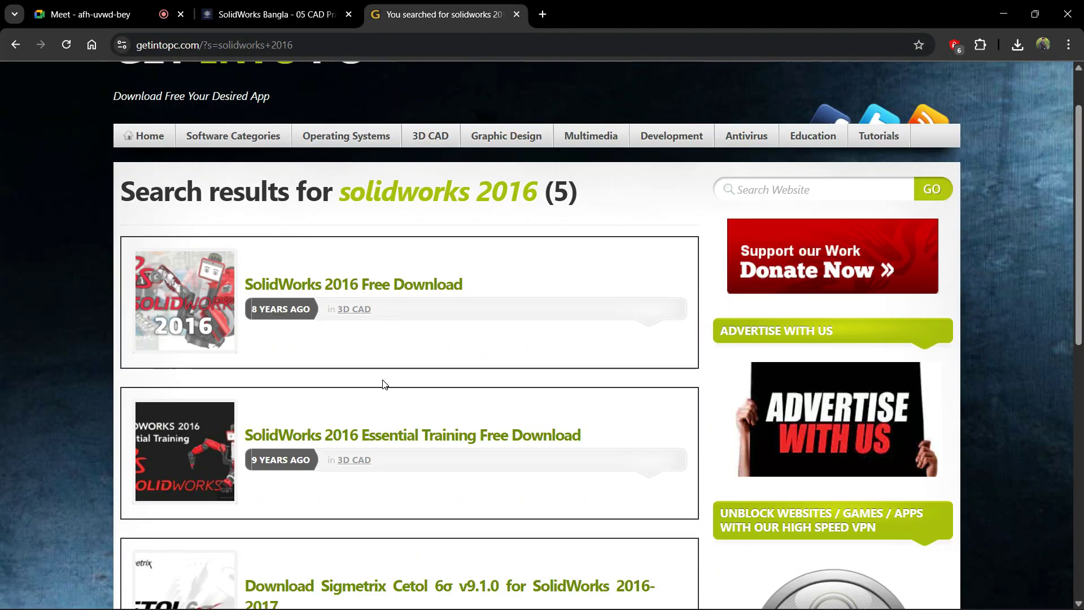
scroll(381, 381, down, 3)
scroll(381, 382, up, 4)
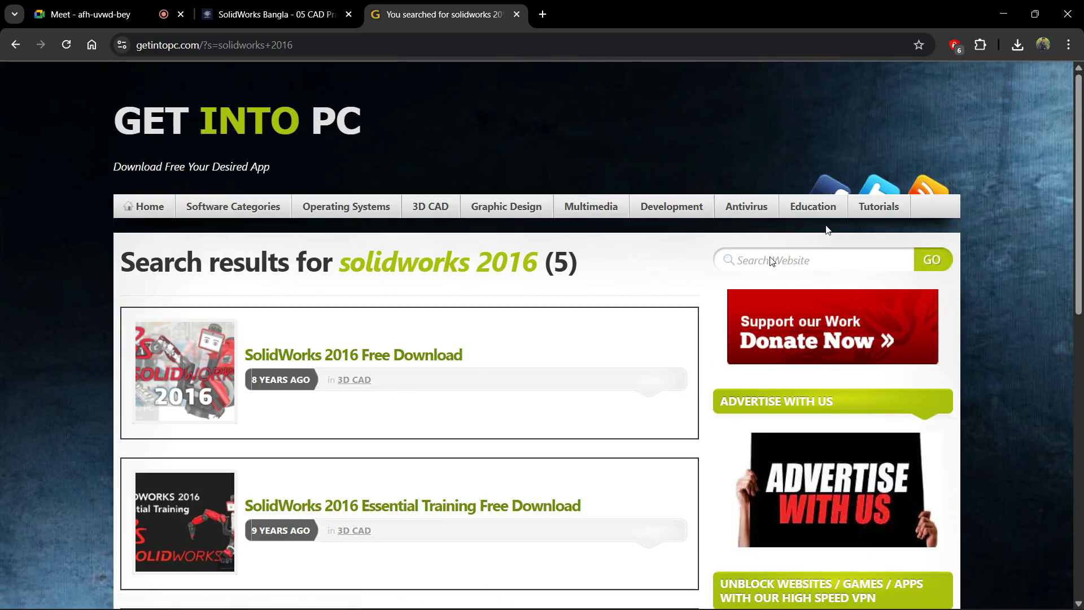
click(794, 260)
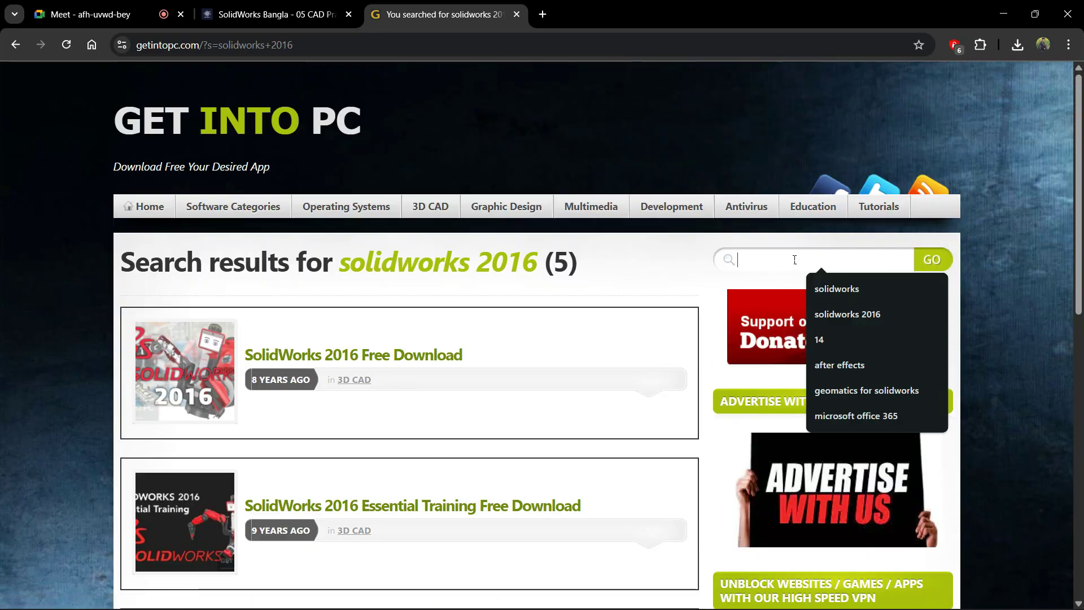
click(533, 268)
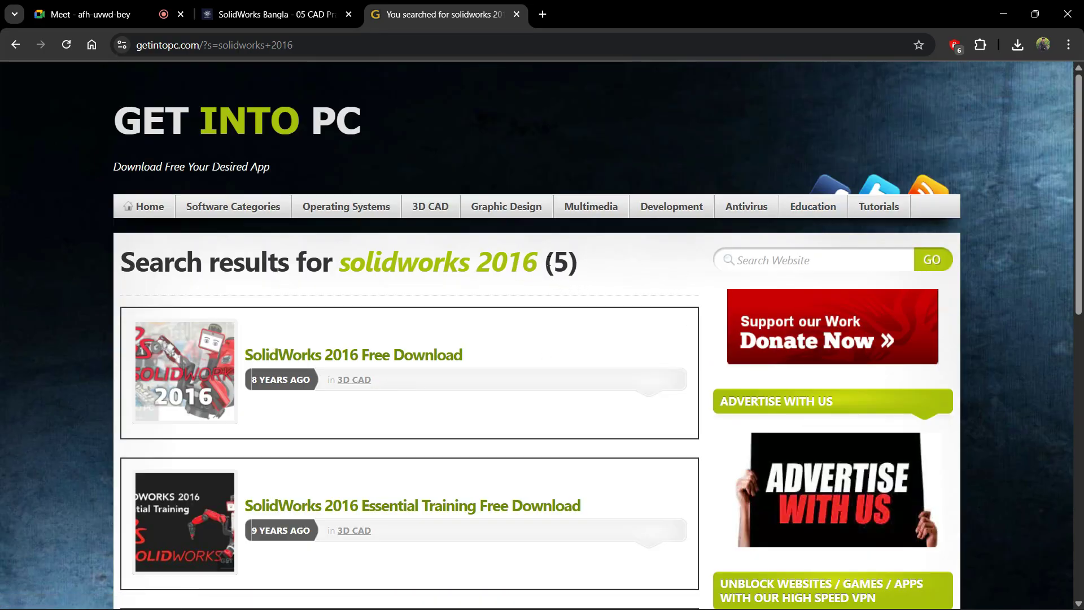
drag(537, 262, 477, 262)
click(497, 261)
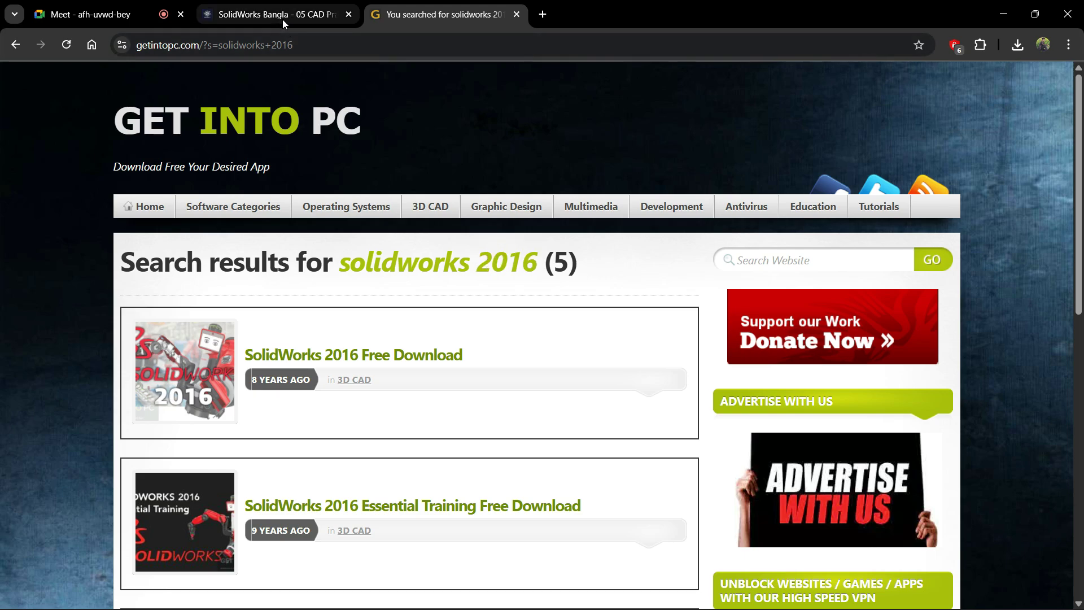
mouse_move(283, 18)
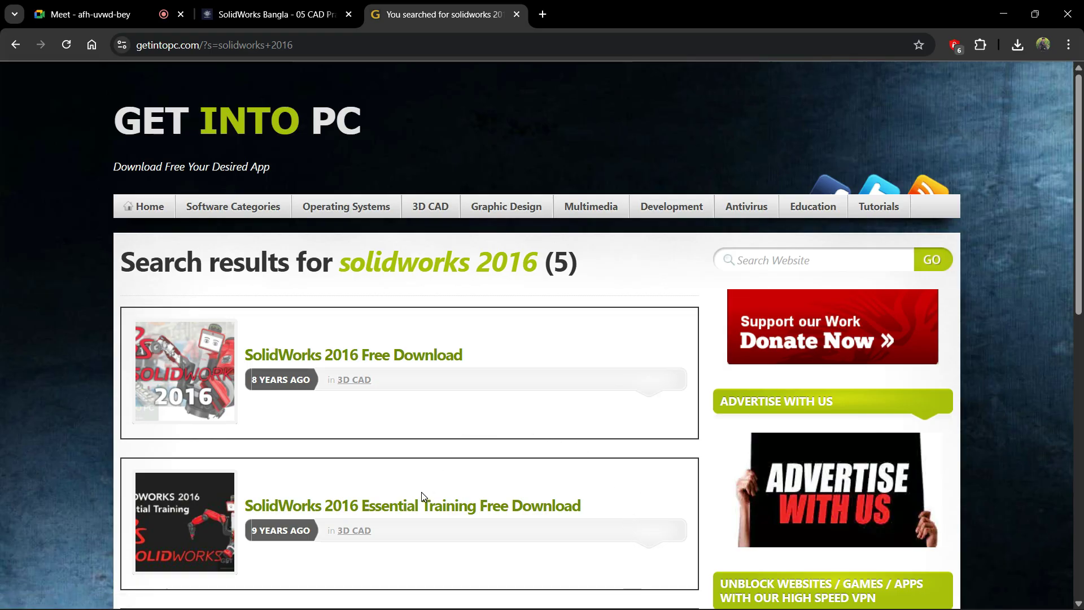
scroll(421, 493, down, 2)
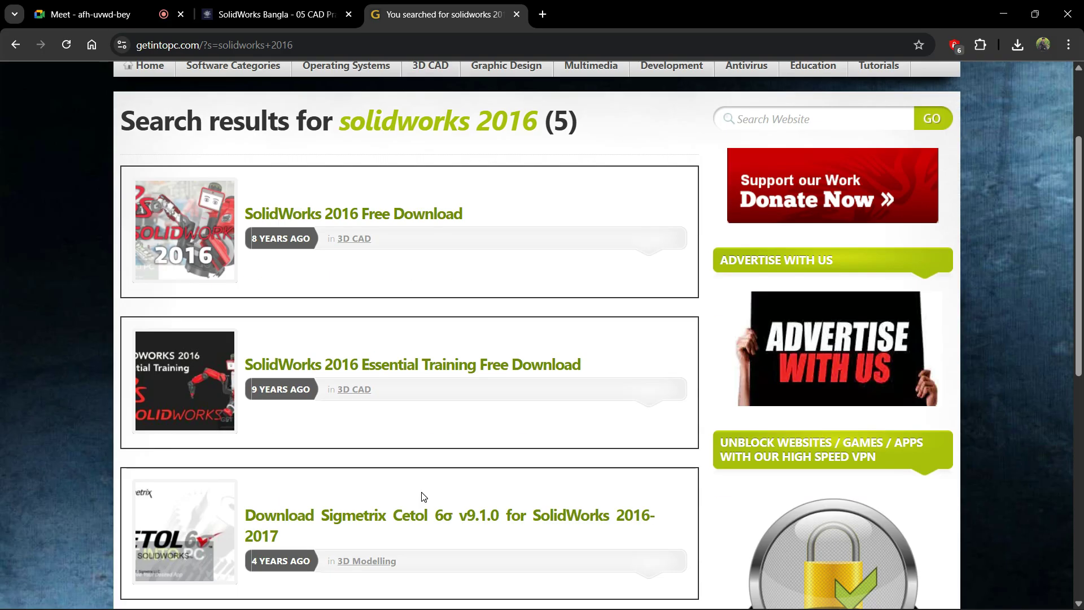
scroll(423, 496, up, 2)
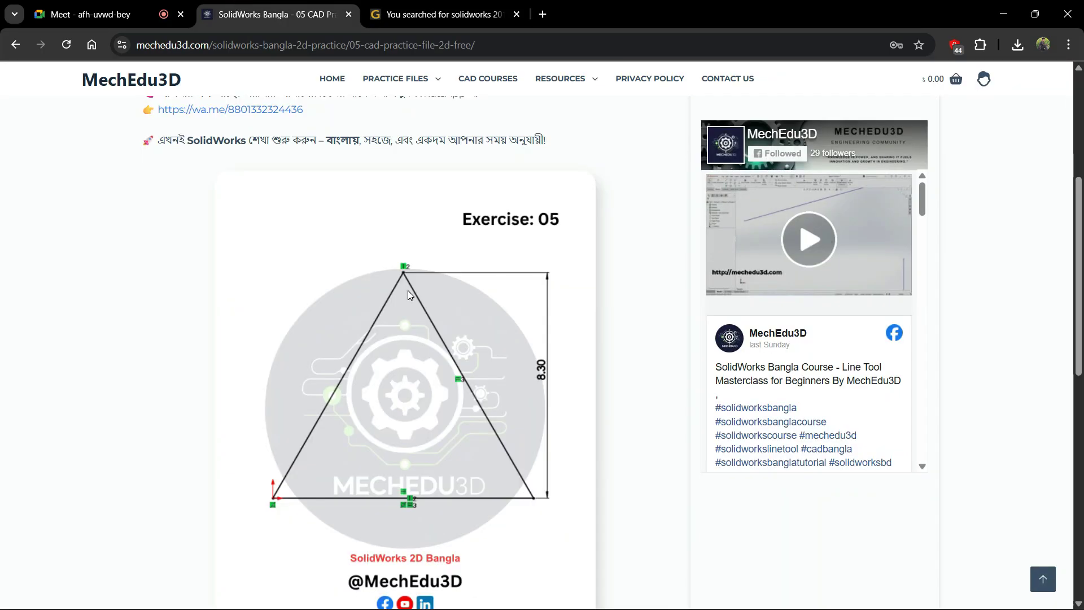
click(517, 14)
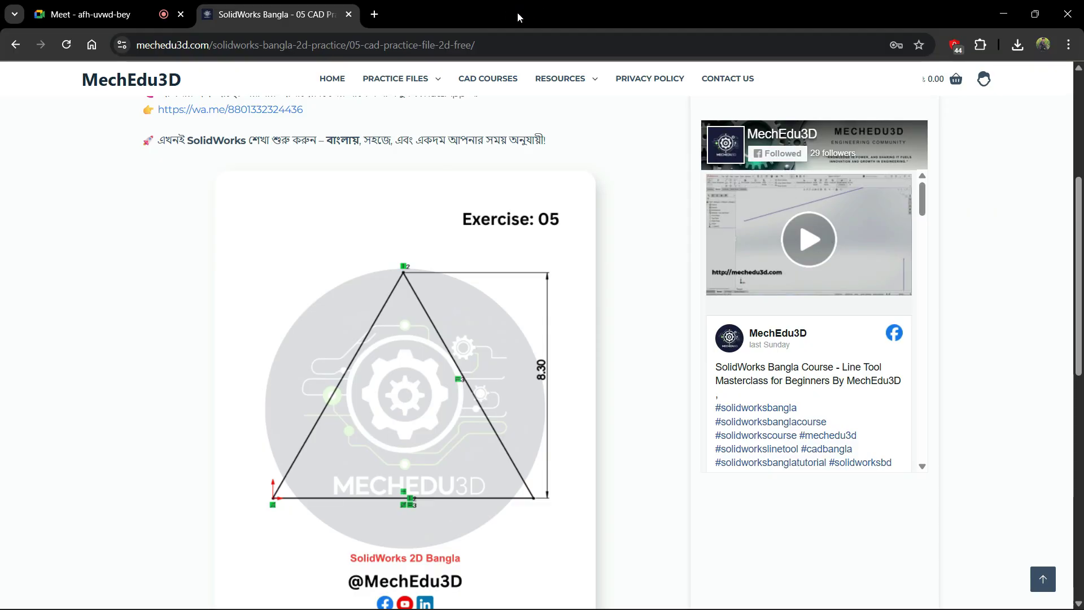
Check the in-call messages of the Google Meet call and return to the Exercise 05 page without the floating meeting window.
click(90, 14)
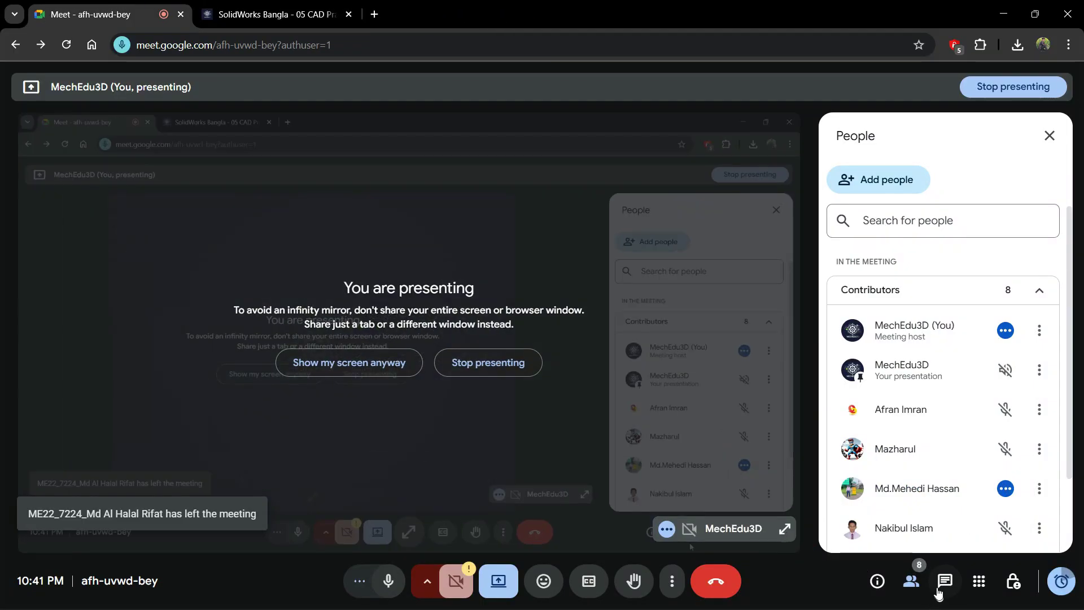
click(944, 581)
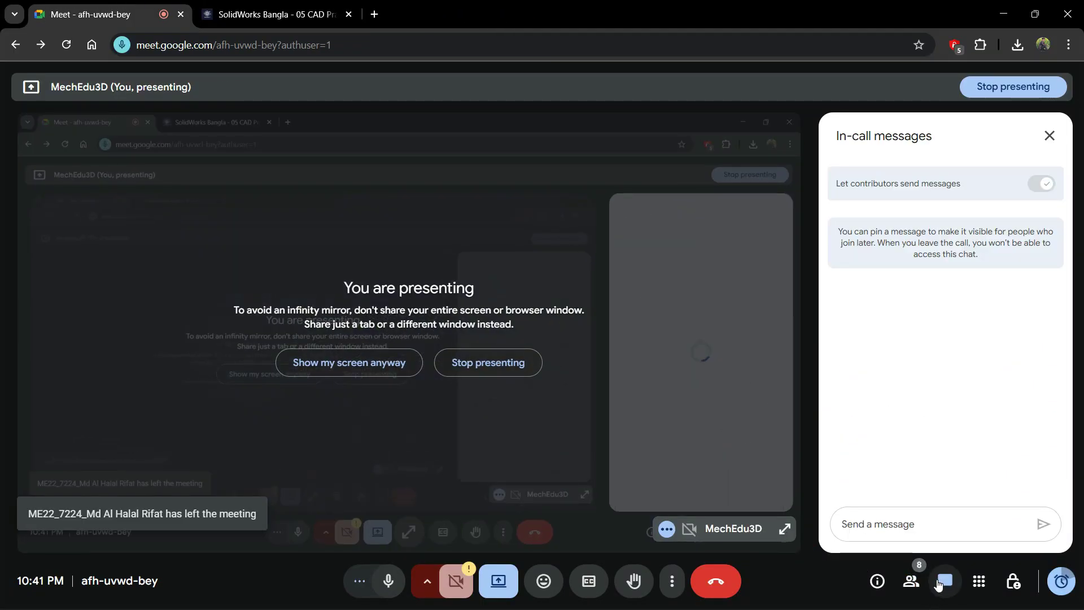
click(264, 11)
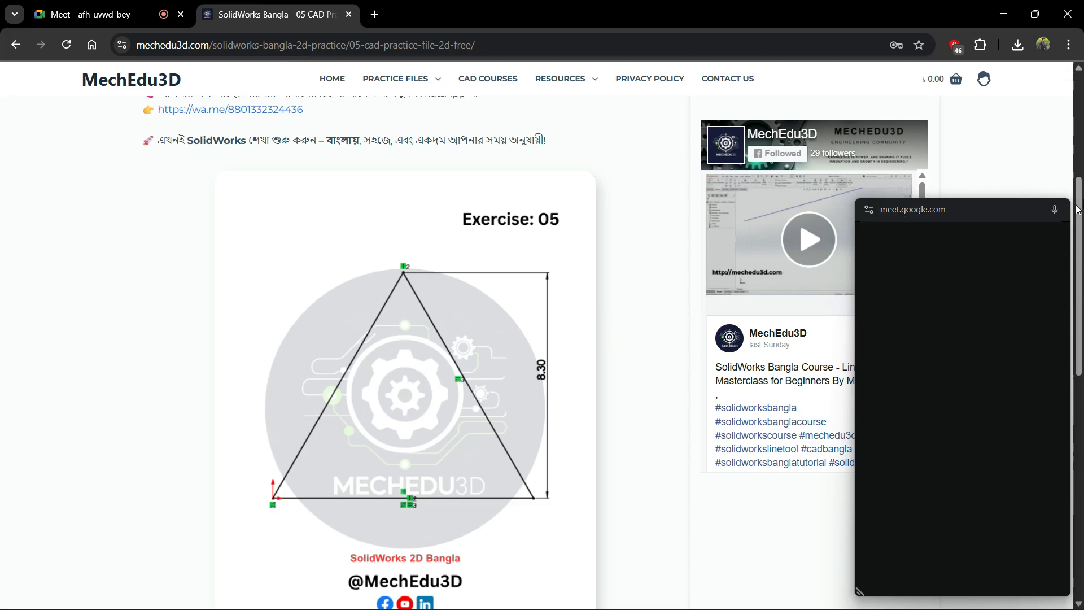
click(1066, 210)
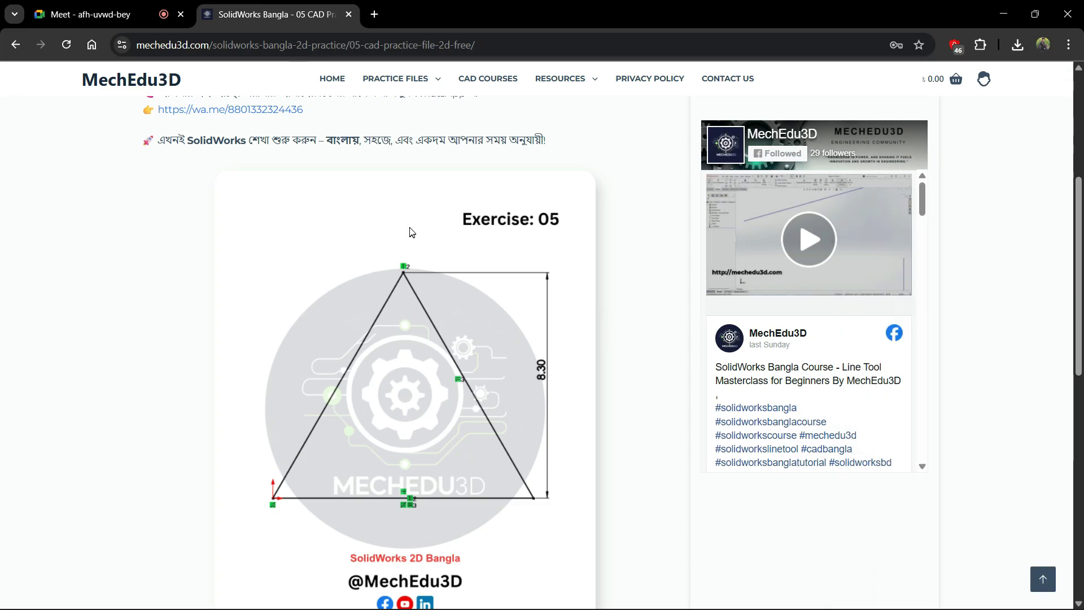
Open the 2D Practice Files Free page and look through the exercise drawings from 01 to 16.
scroll(361, 170, up, 5)
mouse_move(398, 85)
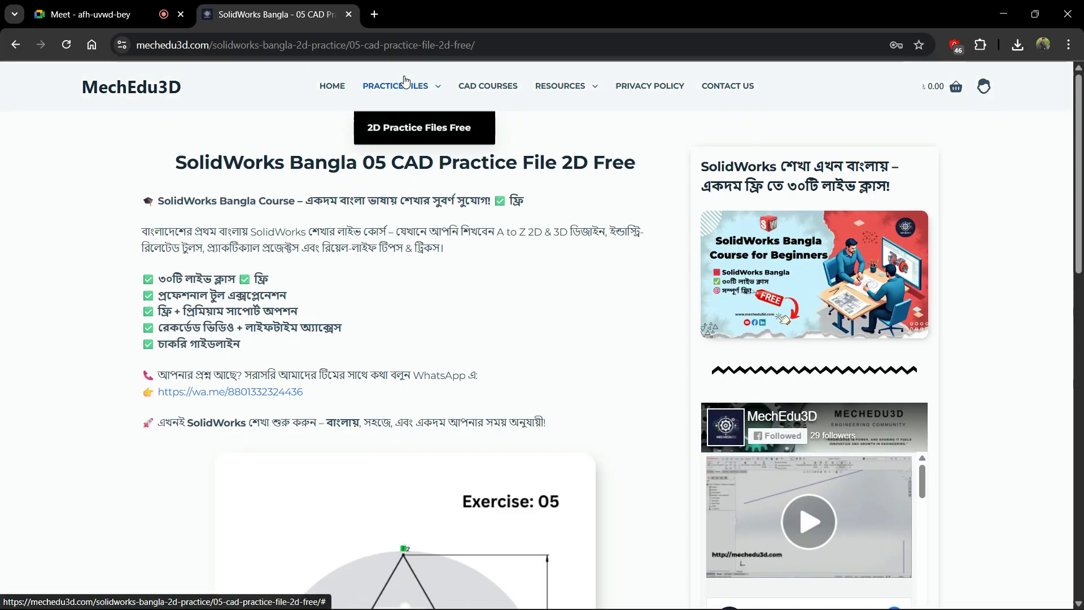
click(412, 130)
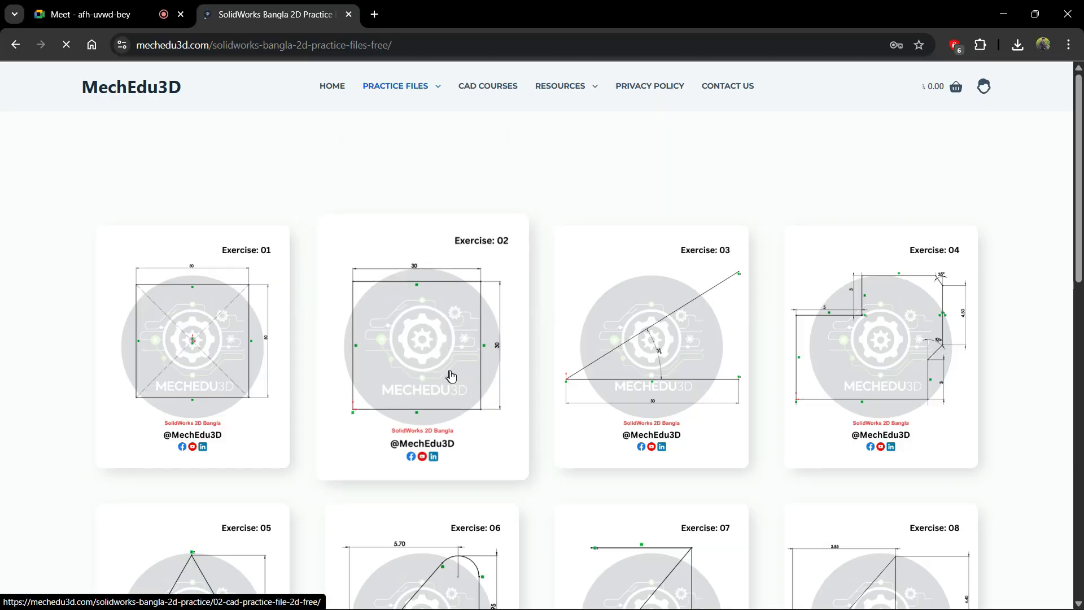
scroll(756, 396, down, 8)
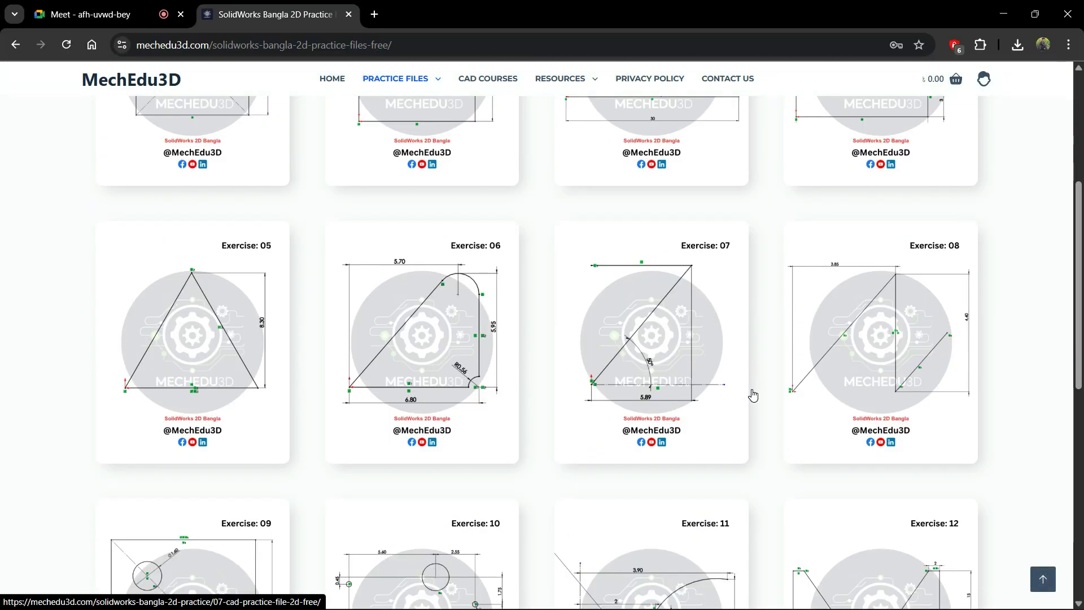
scroll(754, 399, down, 5)
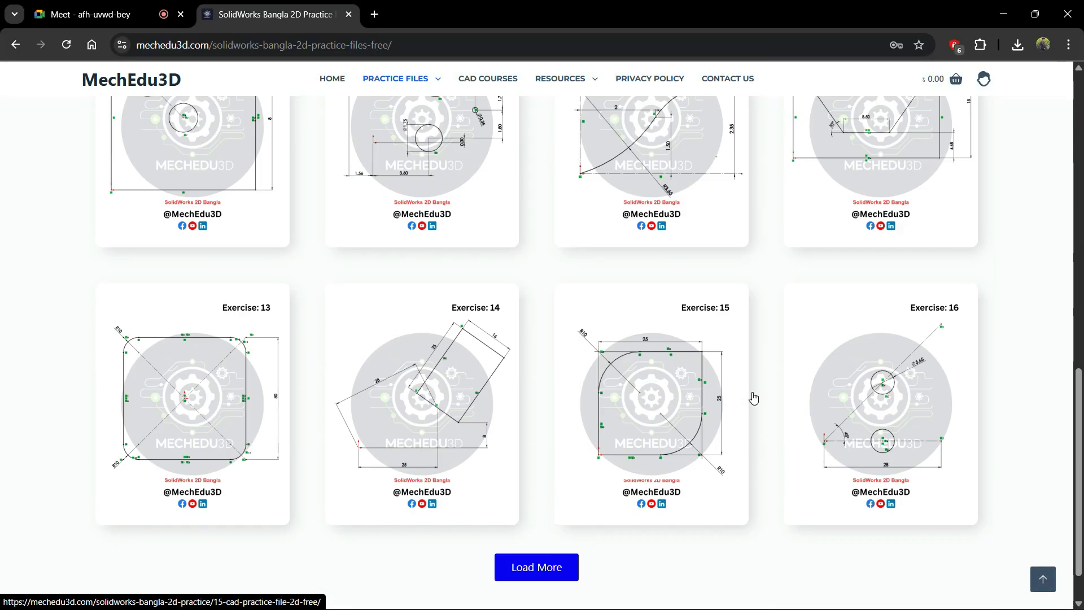
scroll(753, 398, up, 5)
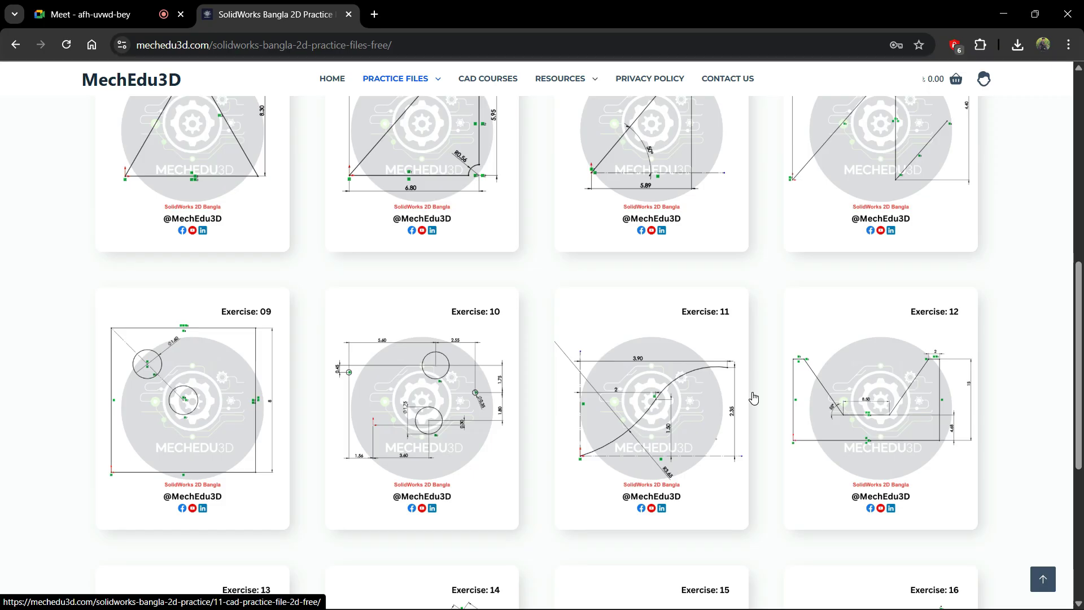
scroll(754, 398, down, 6)
scroll(754, 398, up, 11)
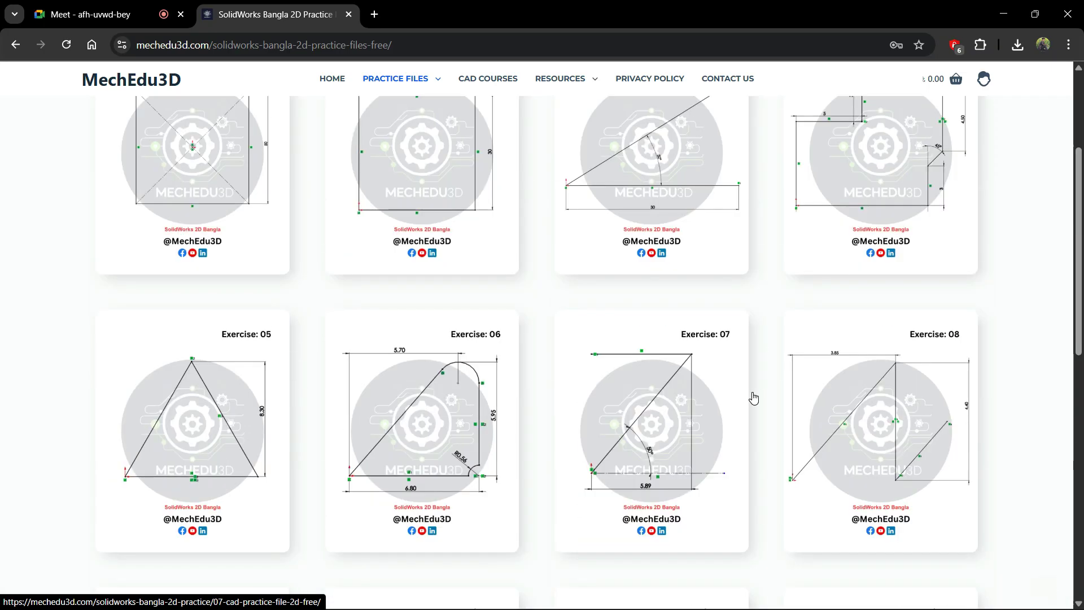
Stop presenting the screen in the Google Meet call.
click(91, 15)
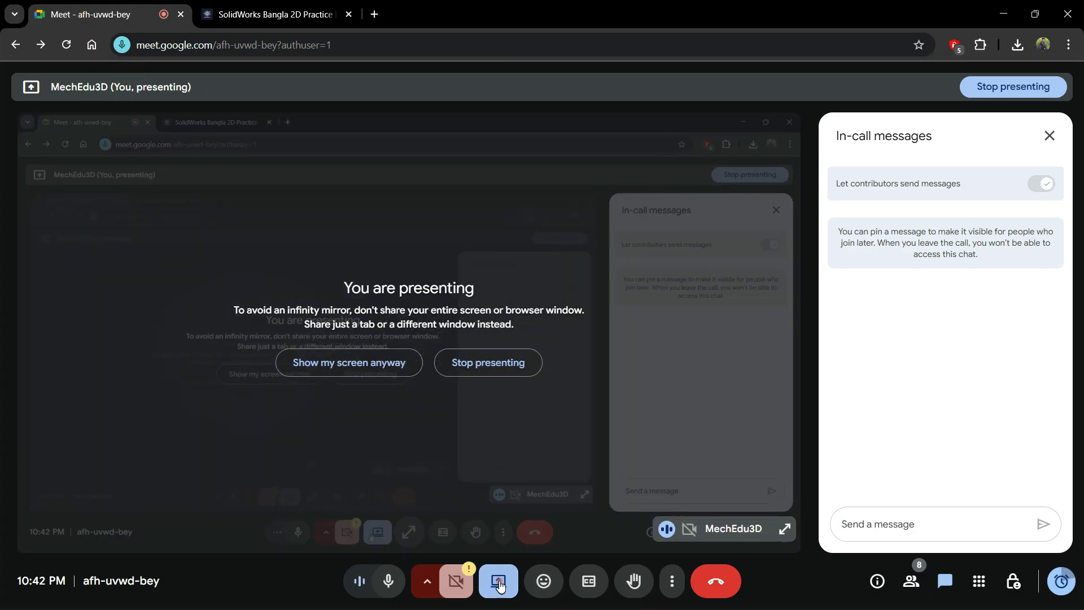
click(498, 580)
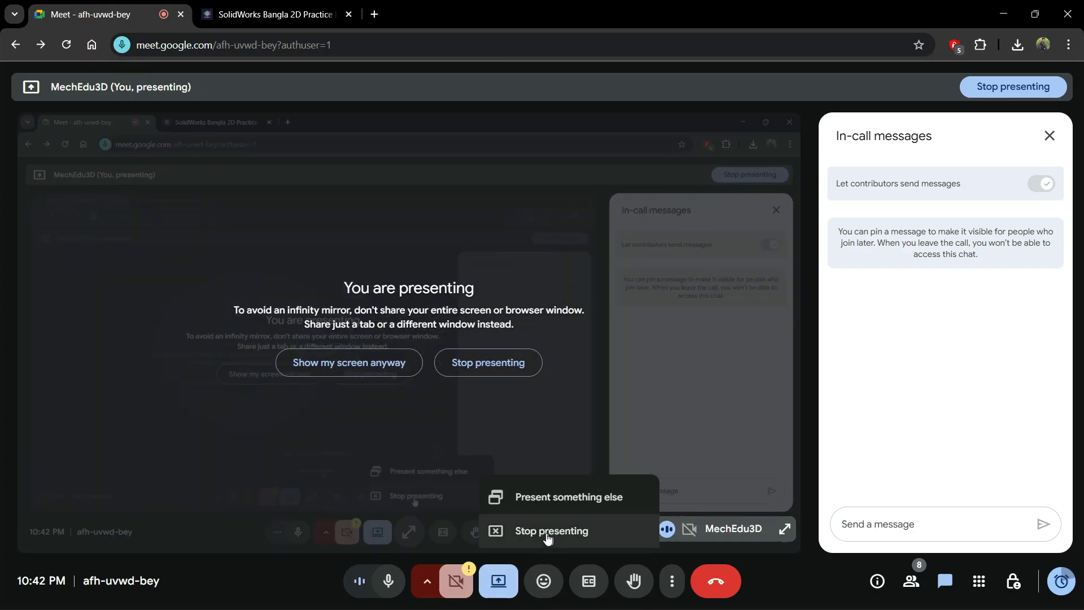
click(553, 532)
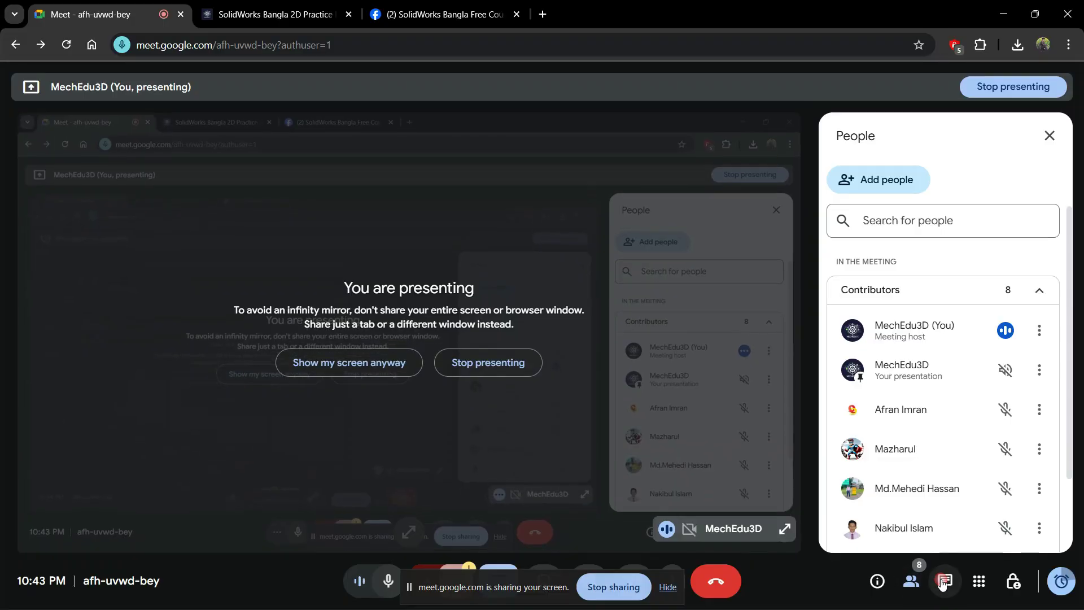
Close the side panel in the Google Meet call and return to the practice files page without the floating meeting window.
click(943, 582)
click(942, 582)
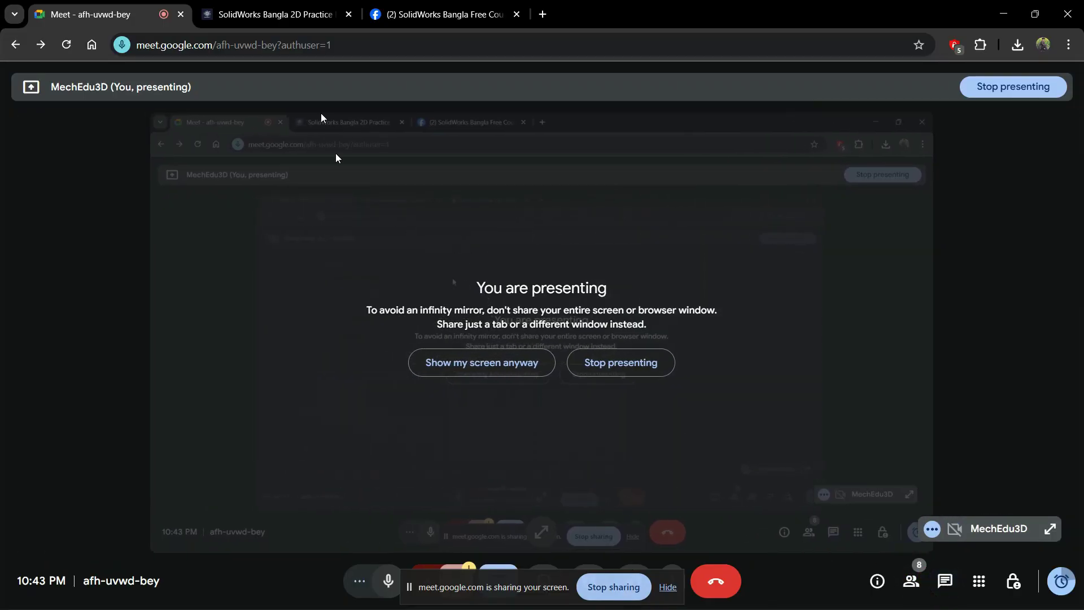
click(288, 6)
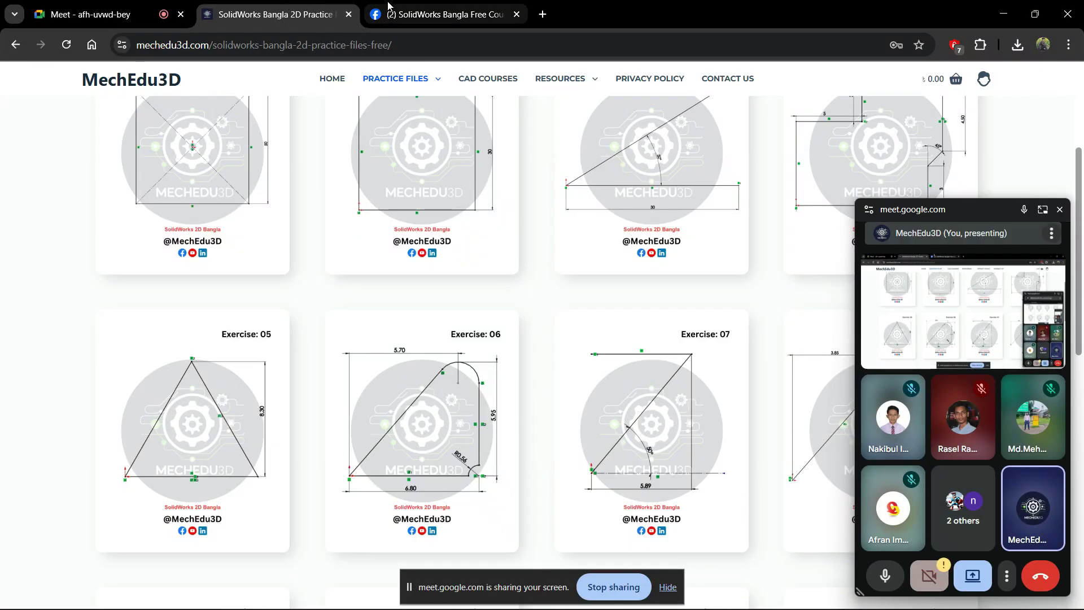
click(1059, 209)
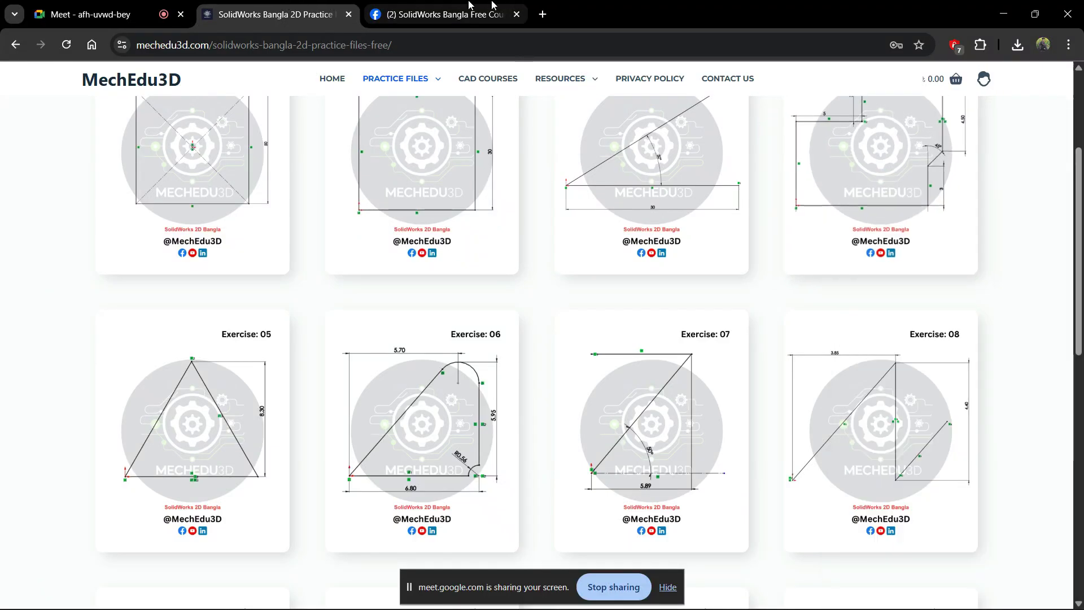
Show the SolidWorks Bangla Free Course BD Facebook group page from its cover image and hide the screen-sharing notice.
click(433, 7)
click(668, 588)
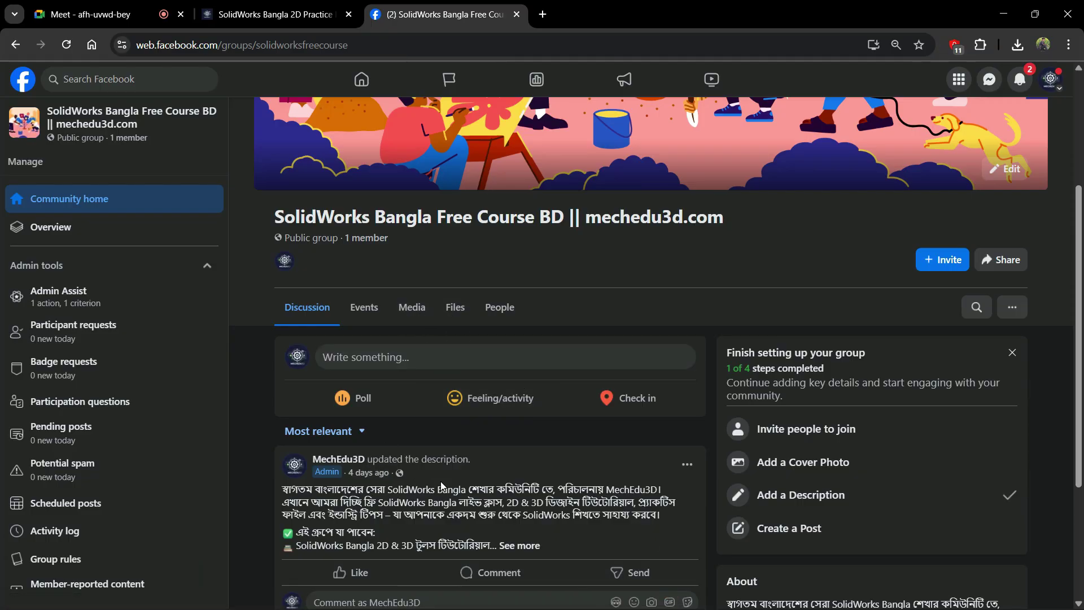
scroll(395, 411, up, 4)
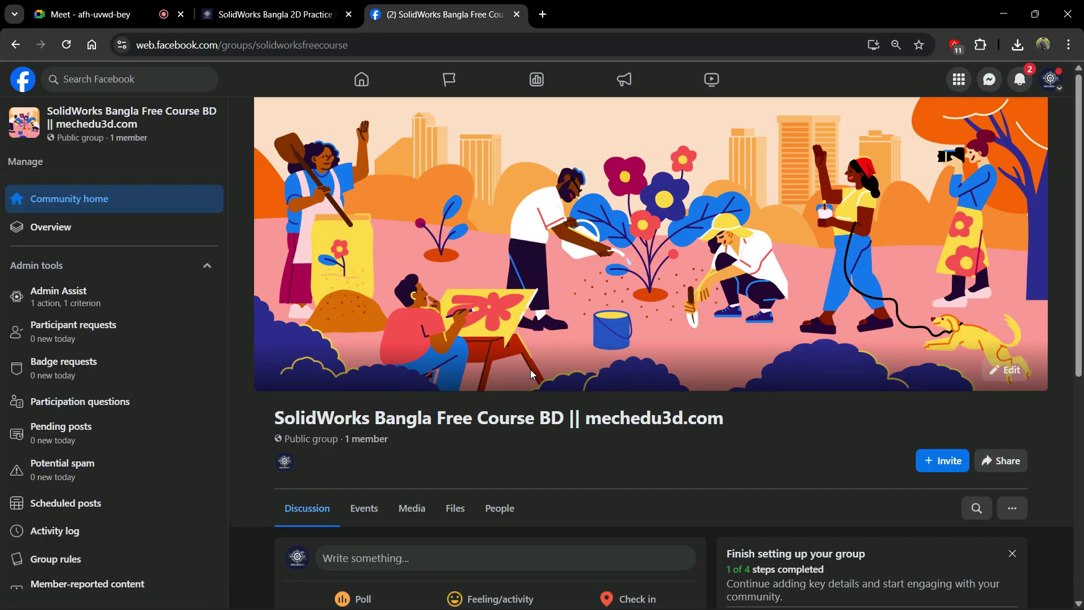
key(alt+Tab)
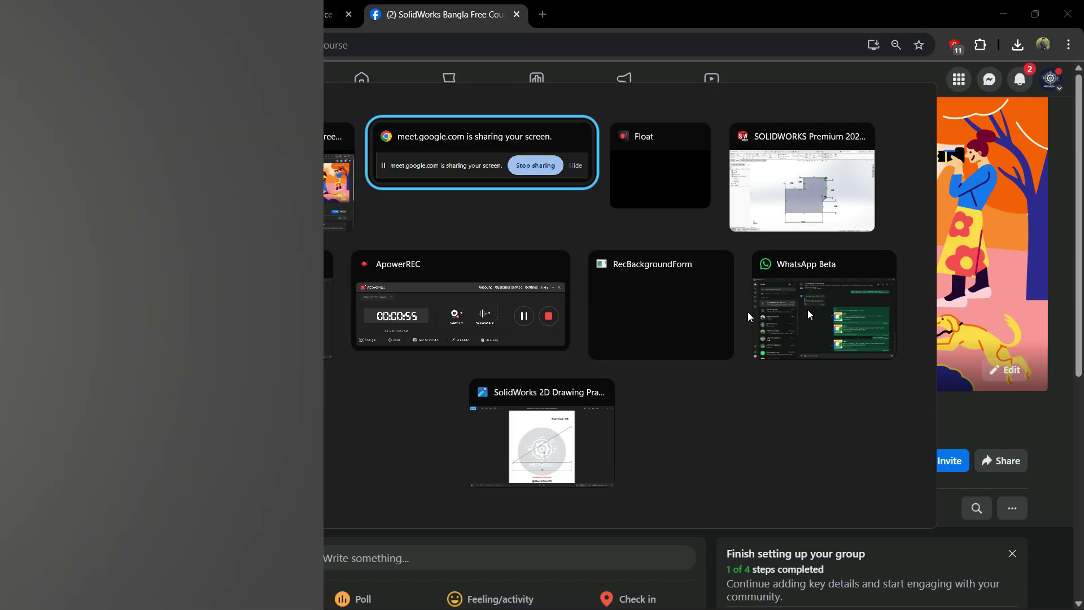
click(819, 307)
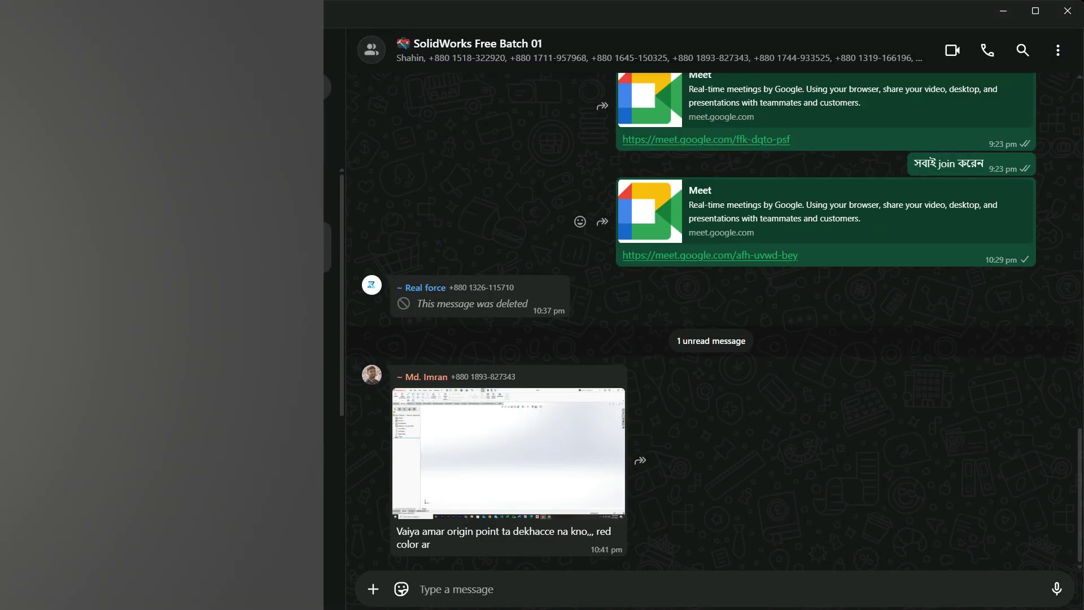
click(328, 193)
click(327, 247)
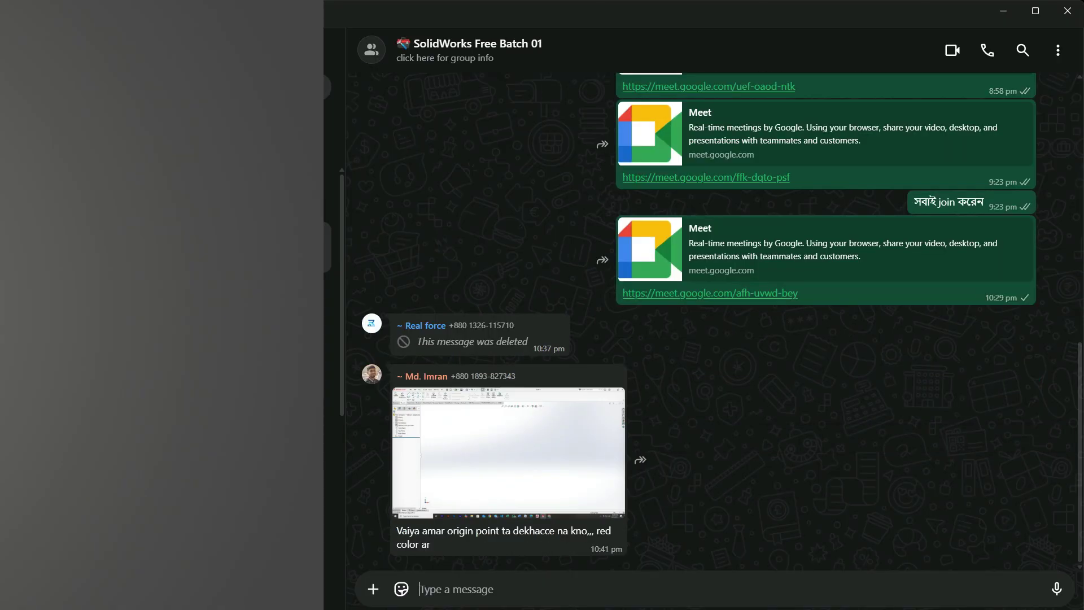
text(https://web.facebook.com/share/g/1EejHWhUMF/)
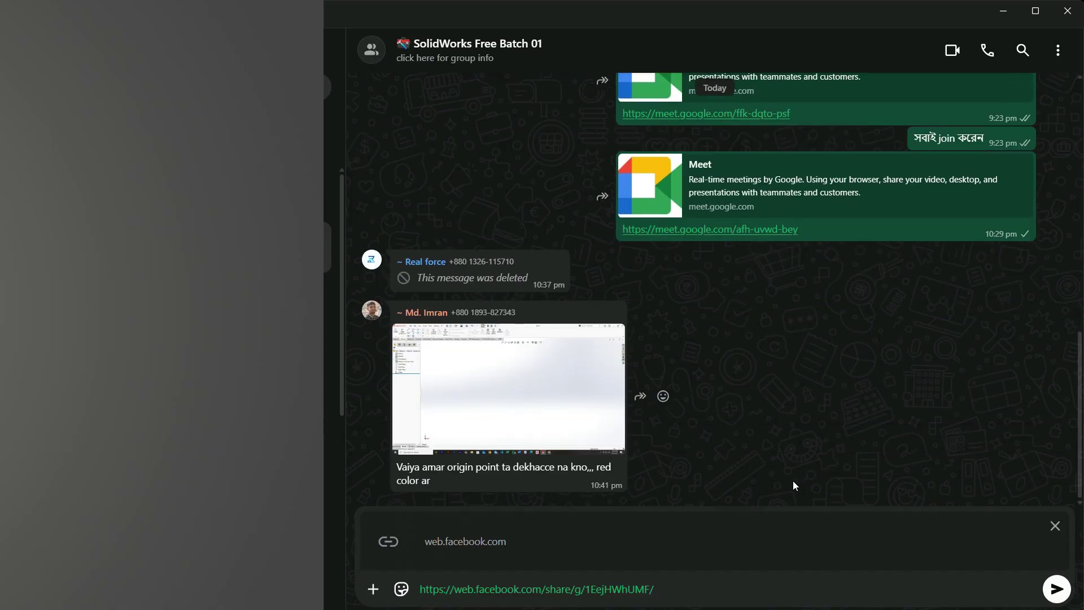
key(Return)
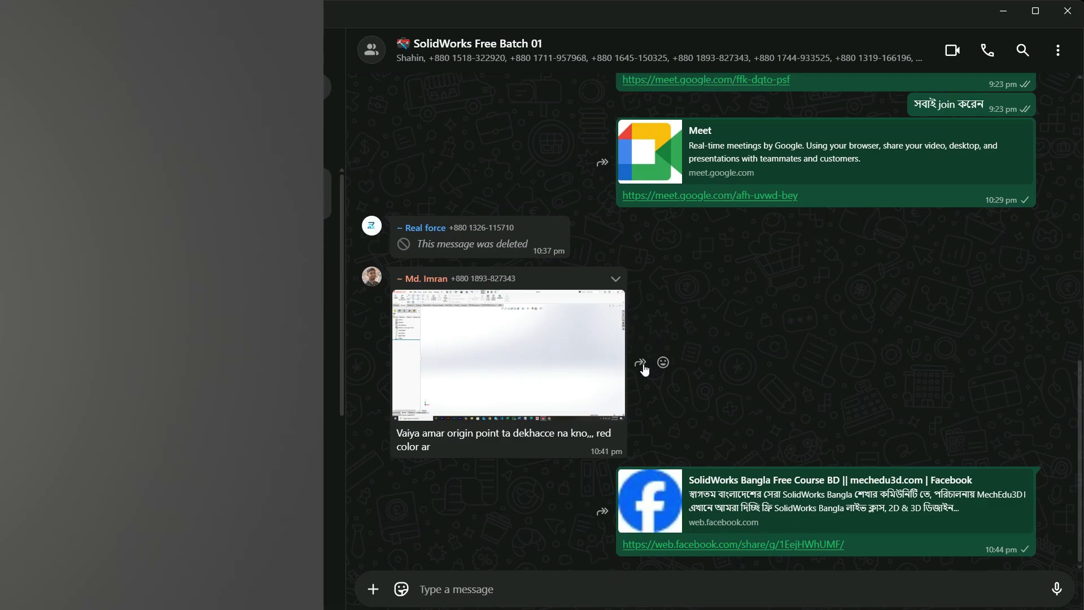
click(1003, 14)
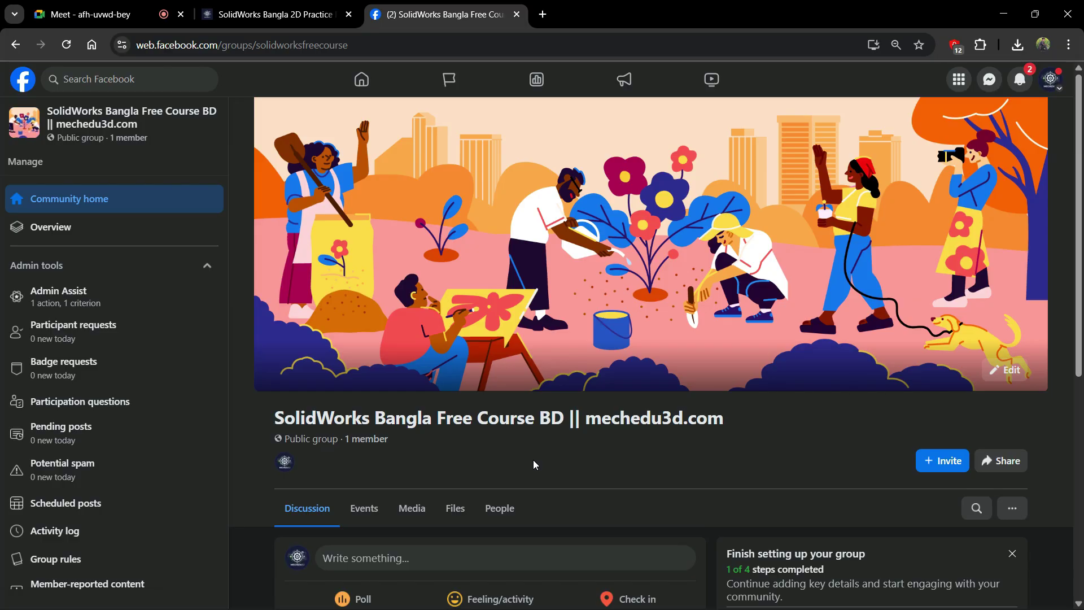
click(270, 14)
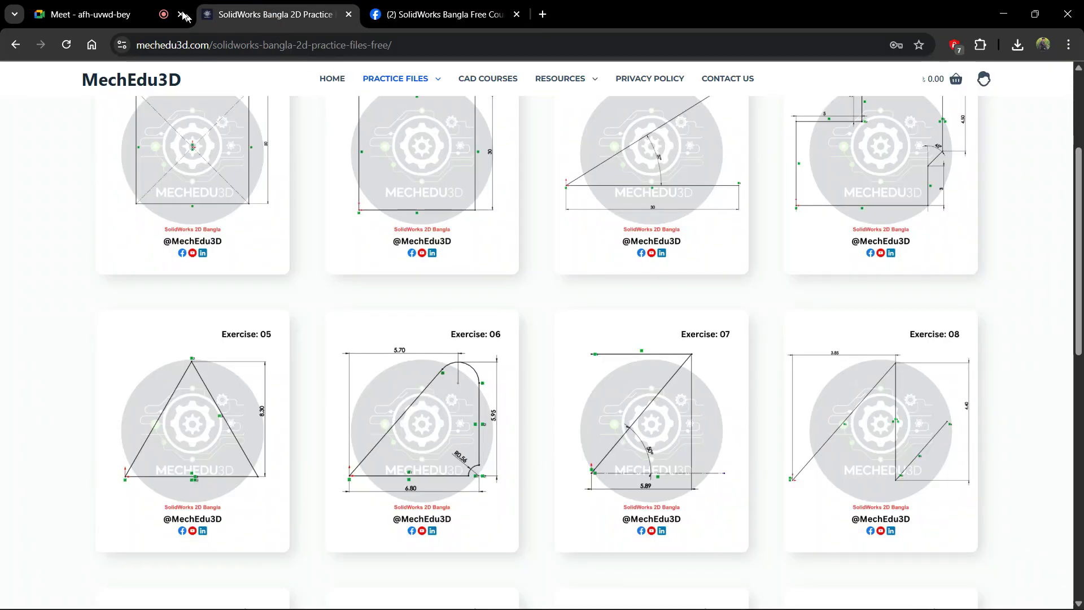
Return to the Google Meet call, check the in-call messages and review the list of participants.
click(104, 5)
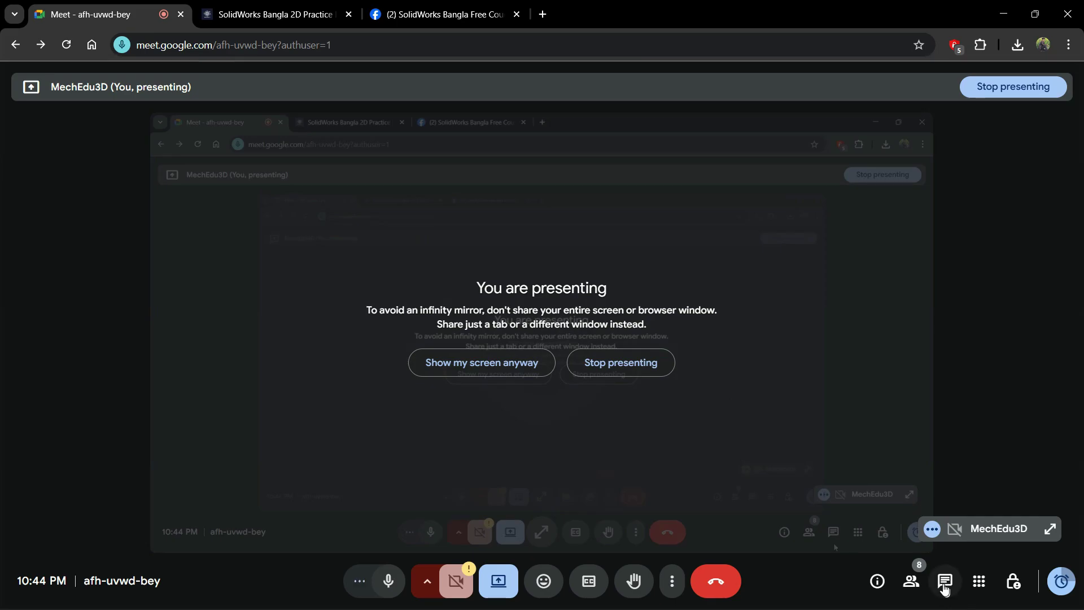
click(944, 584)
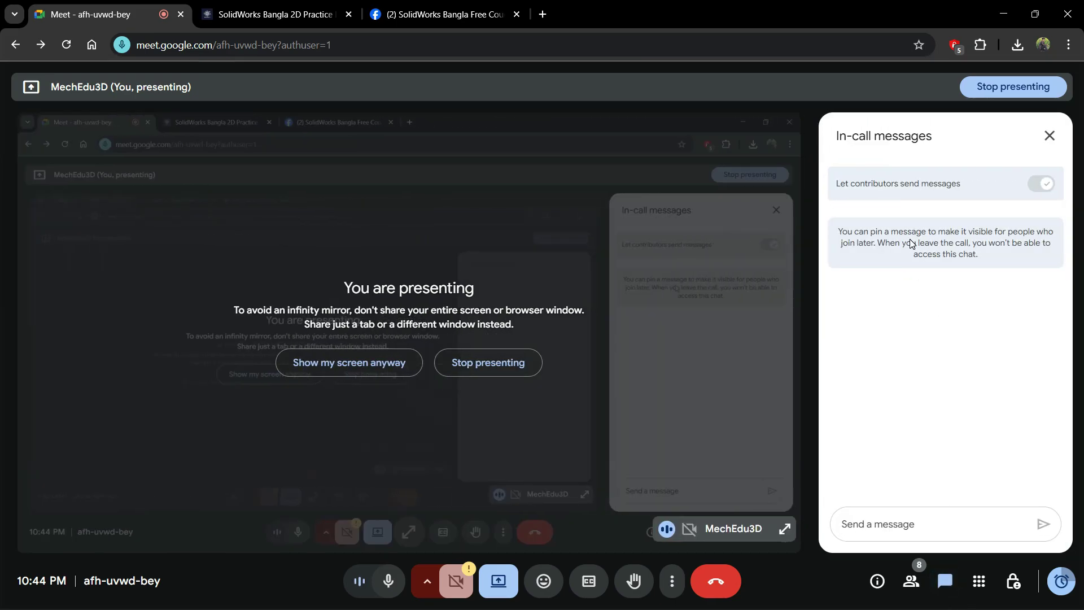
click(1050, 136)
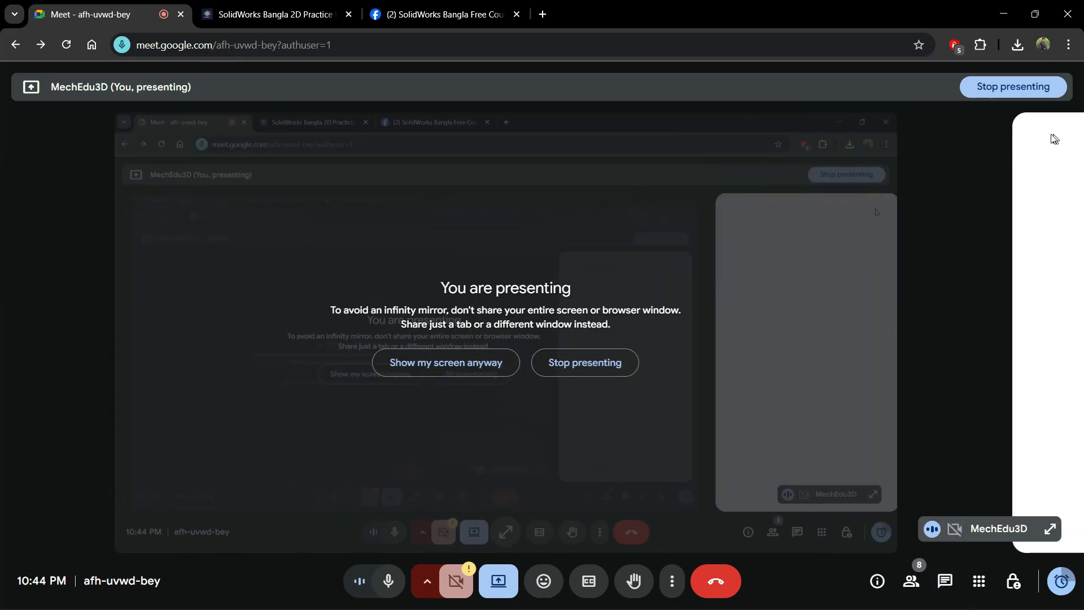
click(910, 582)
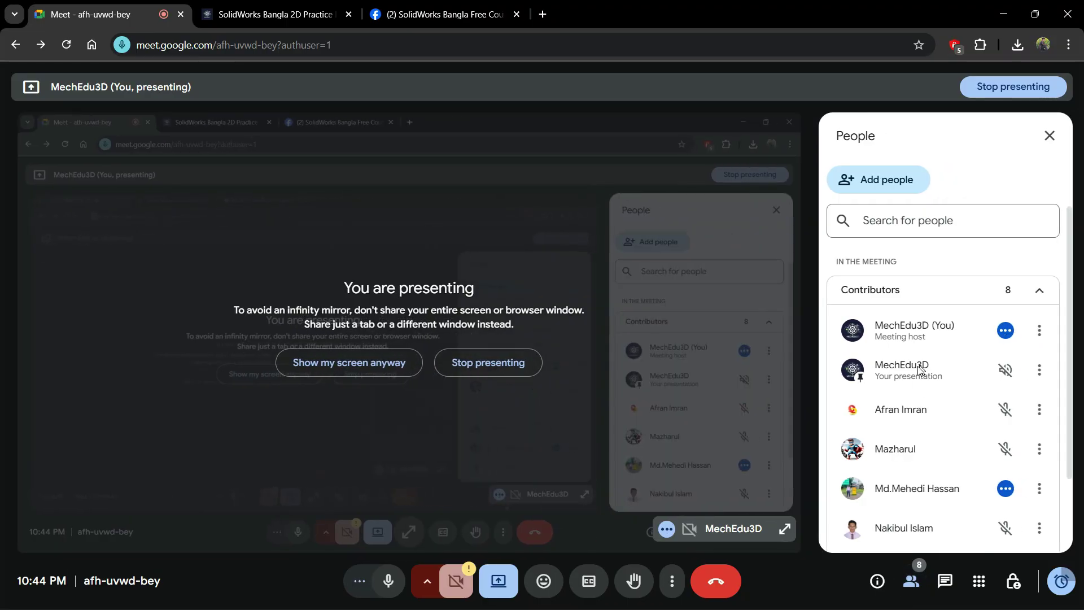
scroll(918, 396, down, 2)
scroll(905, 452, up, 2)
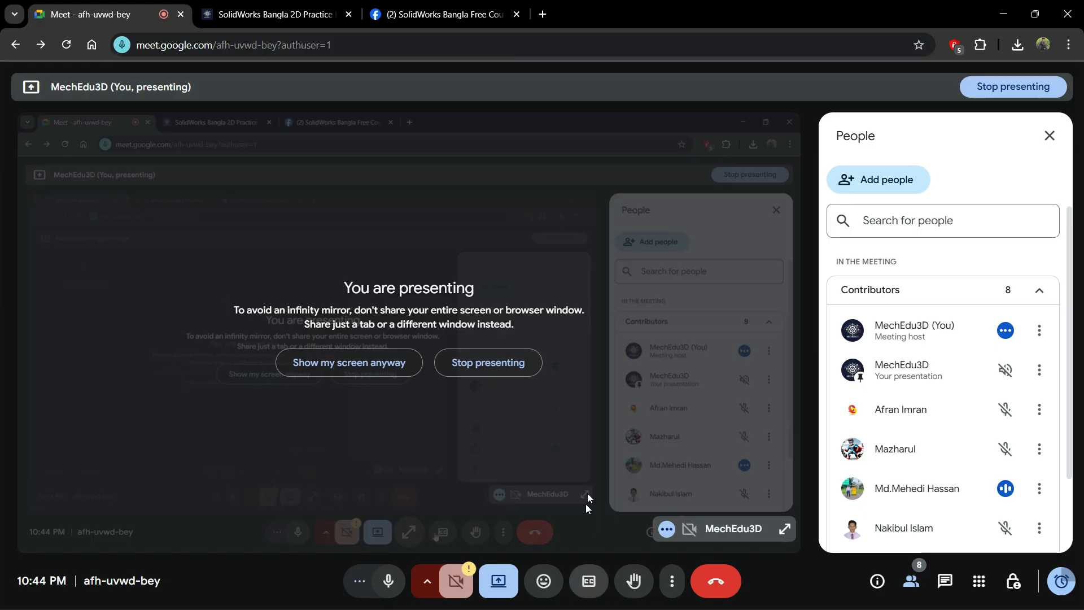
Switch to WhatsApp, examine the SolidWorks Free Batch 01 group's member list, and return to the participant list in the Google Meet call.
key(super)
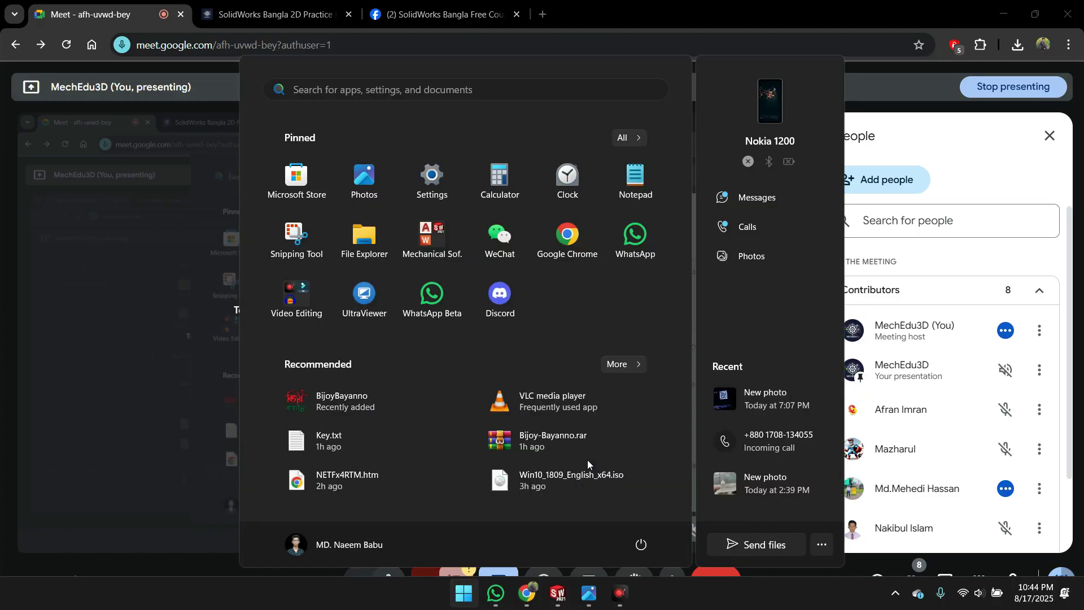
key(super)
key(super)
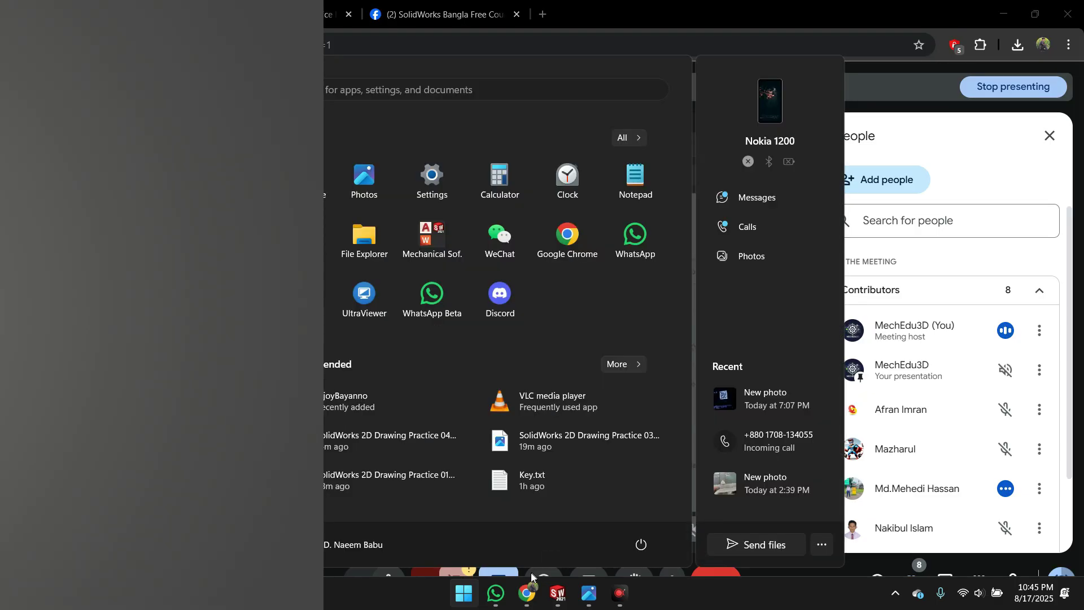
click(496, 597)
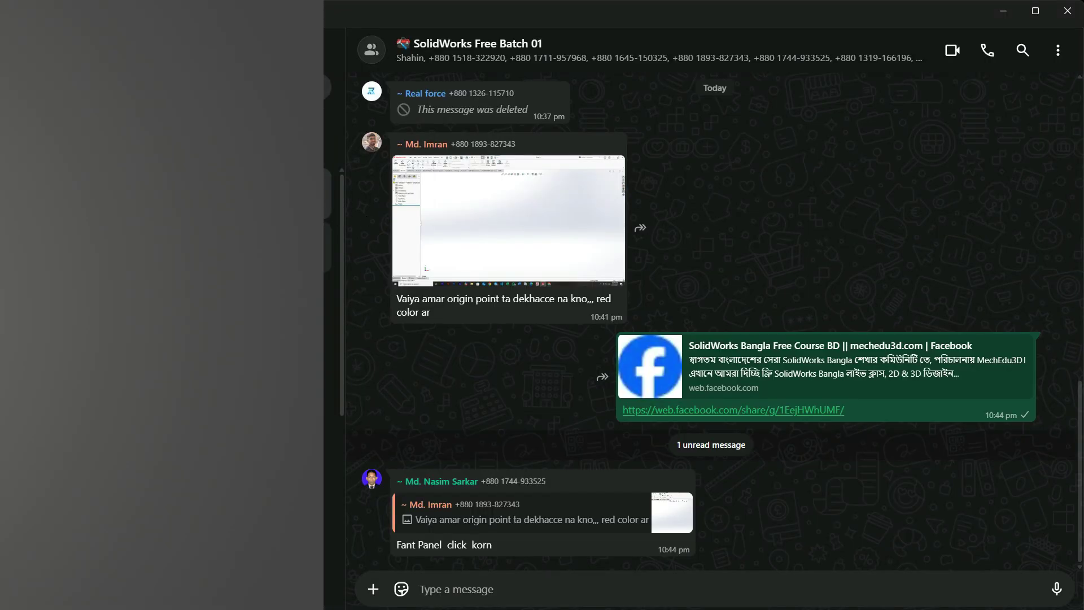
click(435, 54)
scroll(886, 484, down, 5)
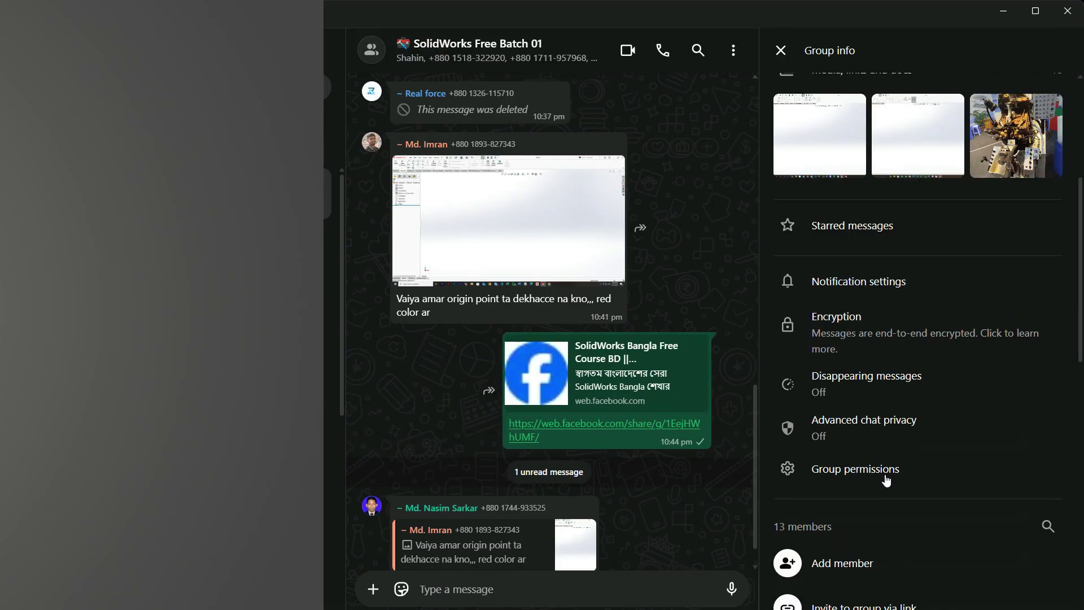
scroll(886, 528, down, 4)
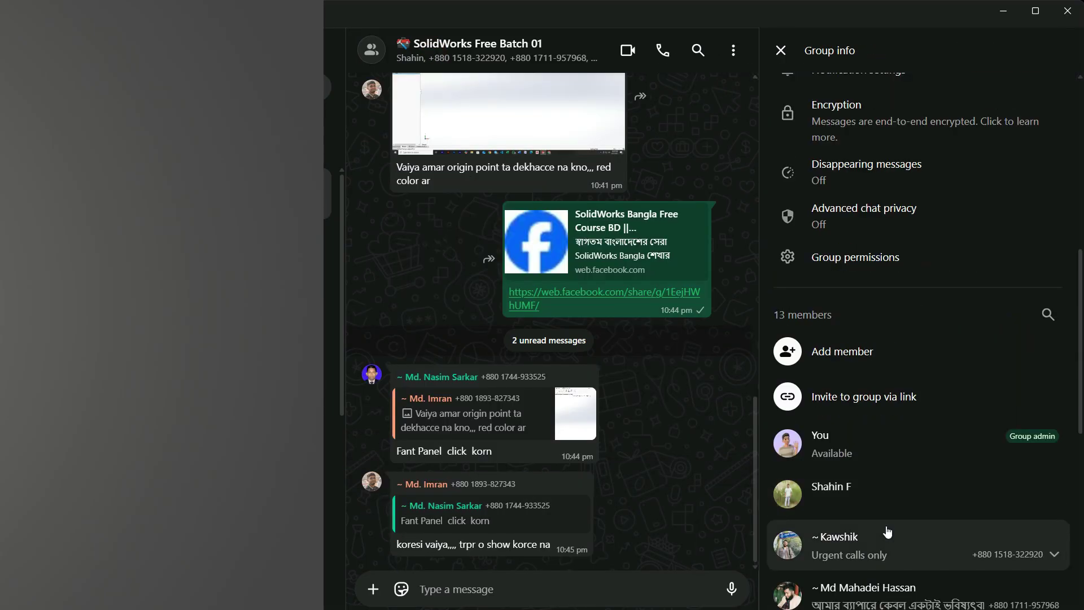
scroll(888, 531, down, 3)
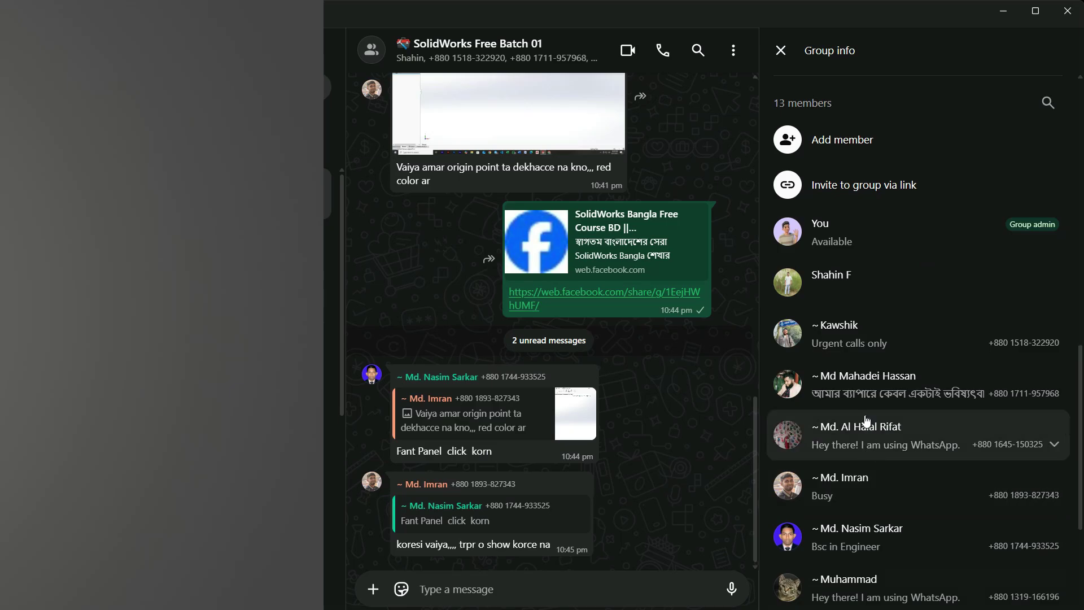
scroll(866, 421, down, 4)
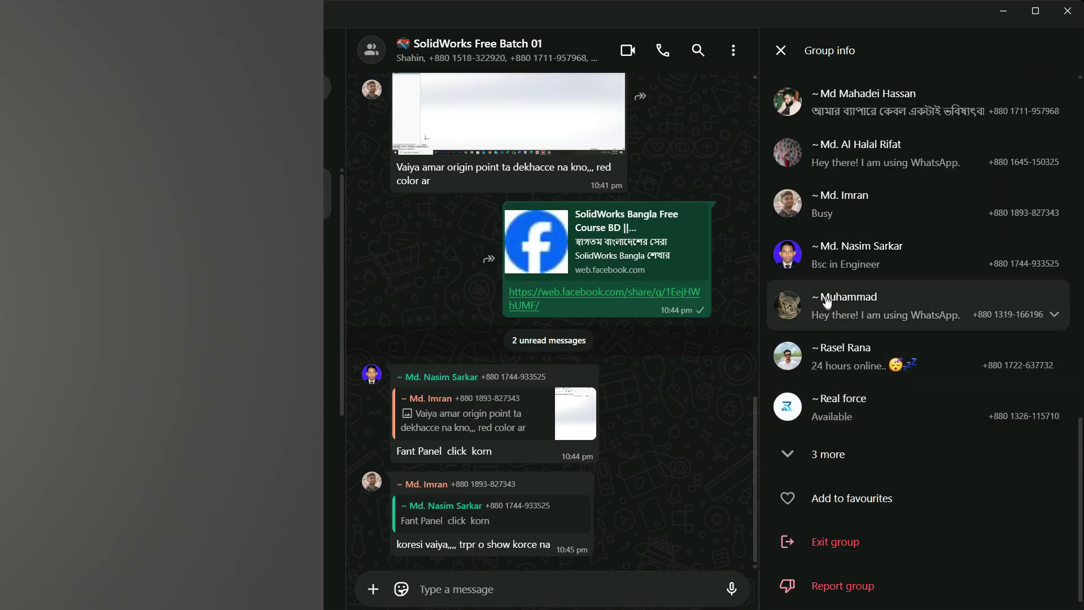
scroll(827, 302, up, 4)
scroll(801, 429, down, 4)
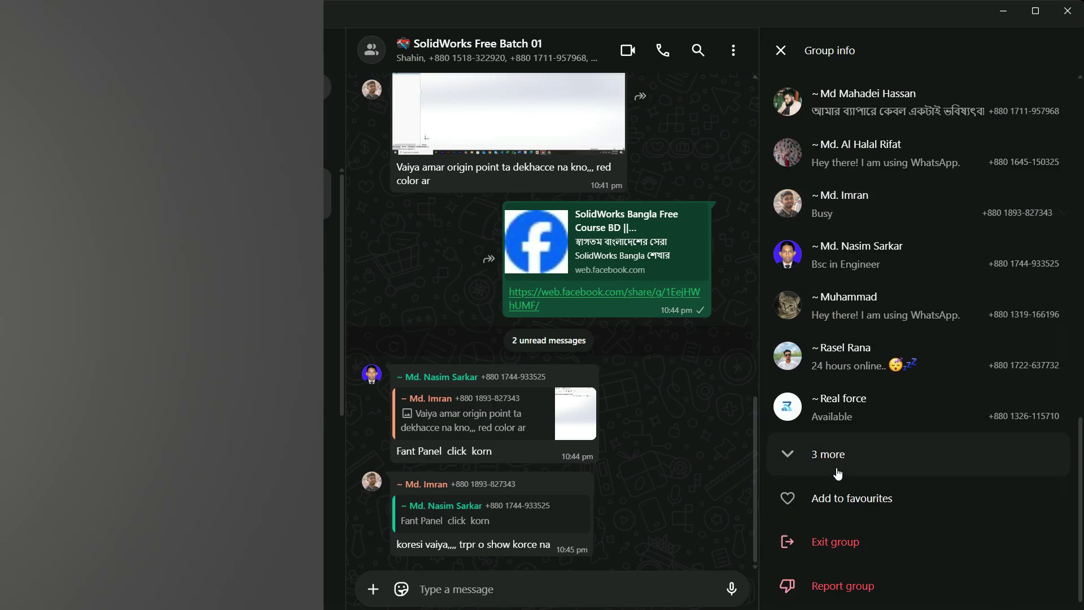
scroll(838, 473, up, 10)
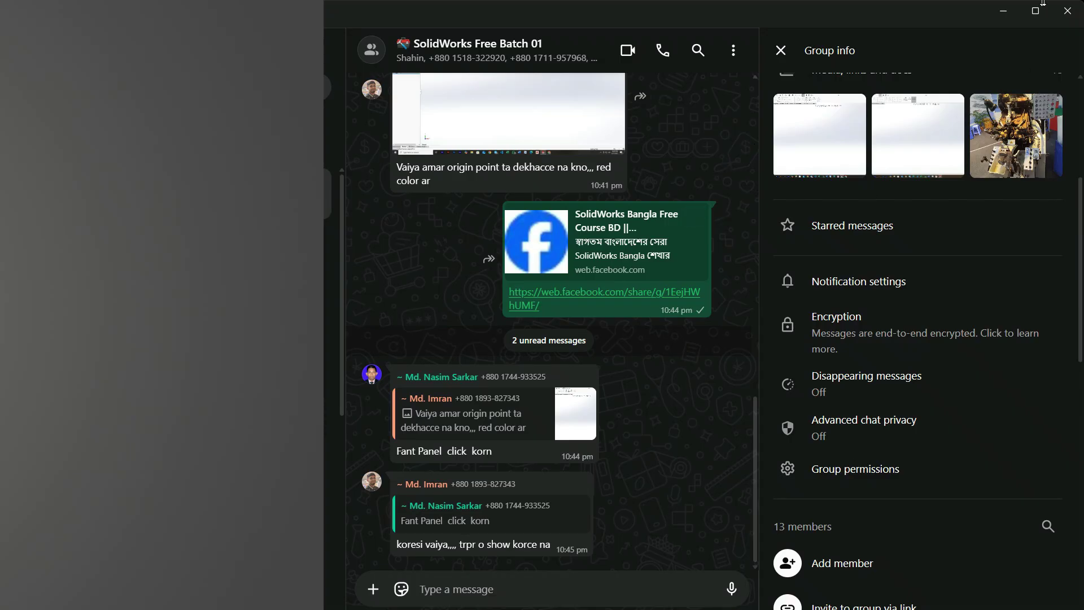
click(1013, 8)
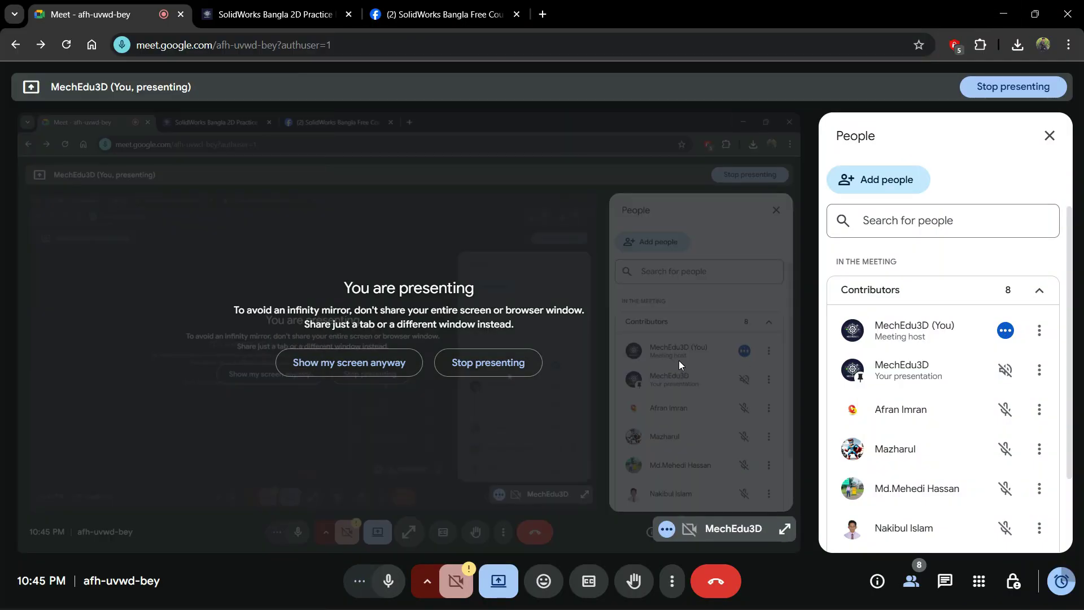
scroll(963, 451, down, 3)
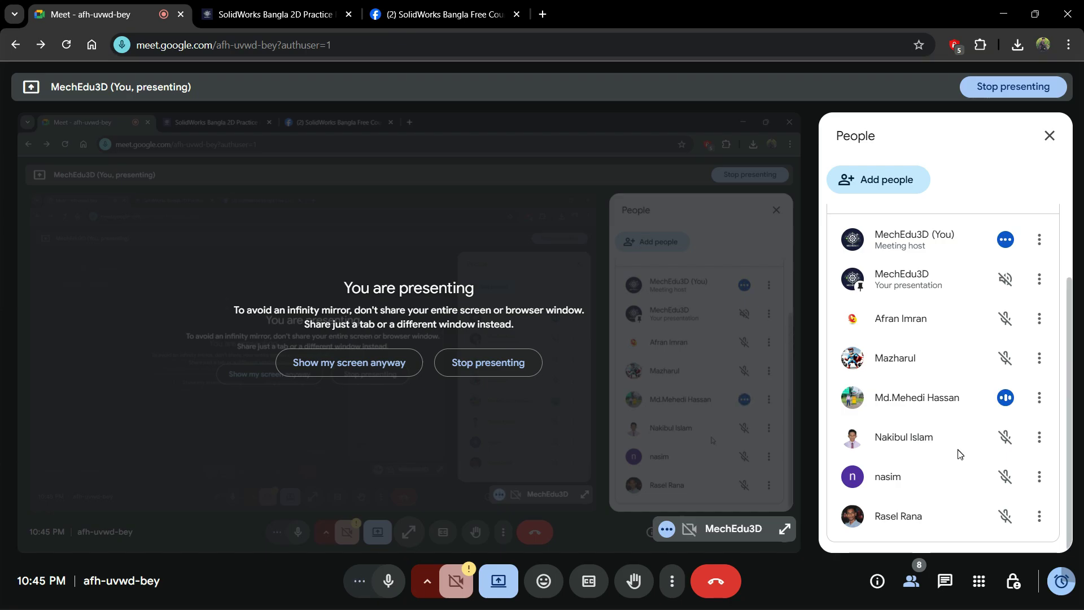
Show the SolidWorks Bangla Free Course BD Facebook group page, dismiss its notification, and return to the practice files page without the floating meeting window.
click(433, 17)
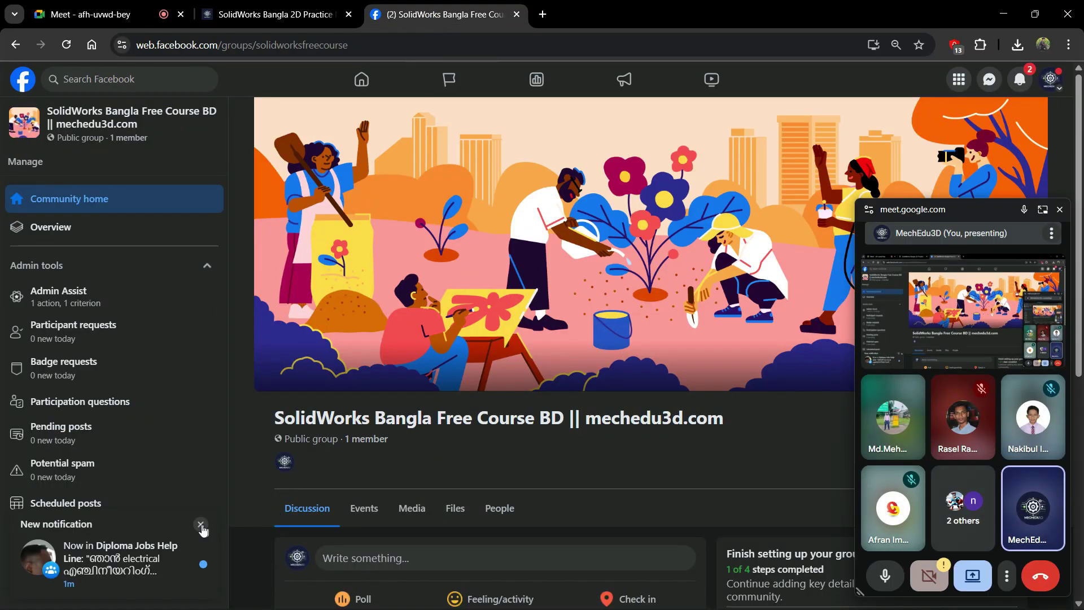
click(200, 529)
scroll(626, 460, down, 5)
scroll(626, 460, up, 5)
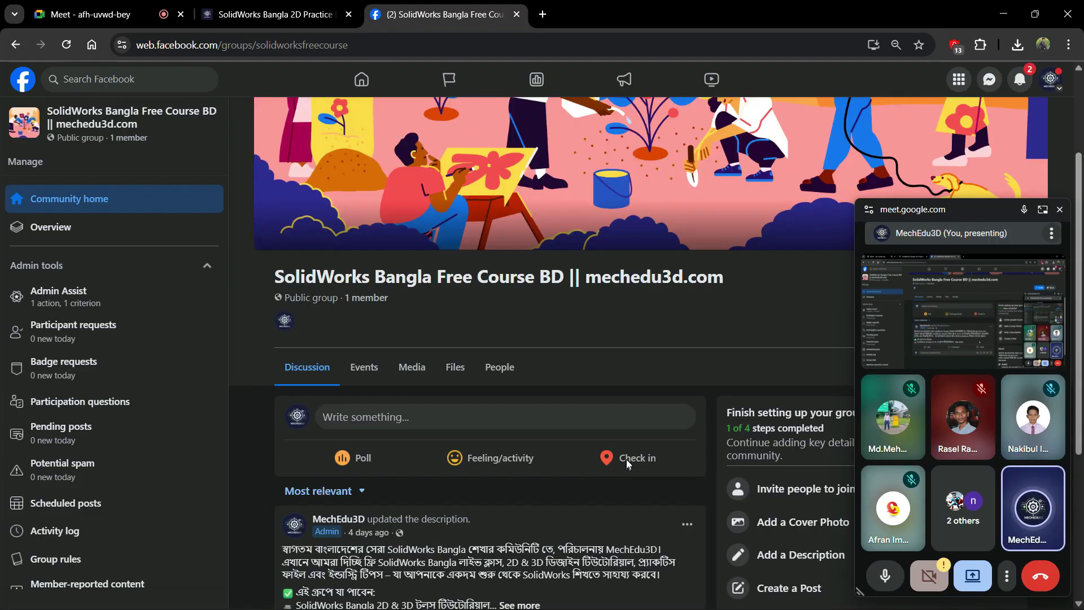
click(275, 14)
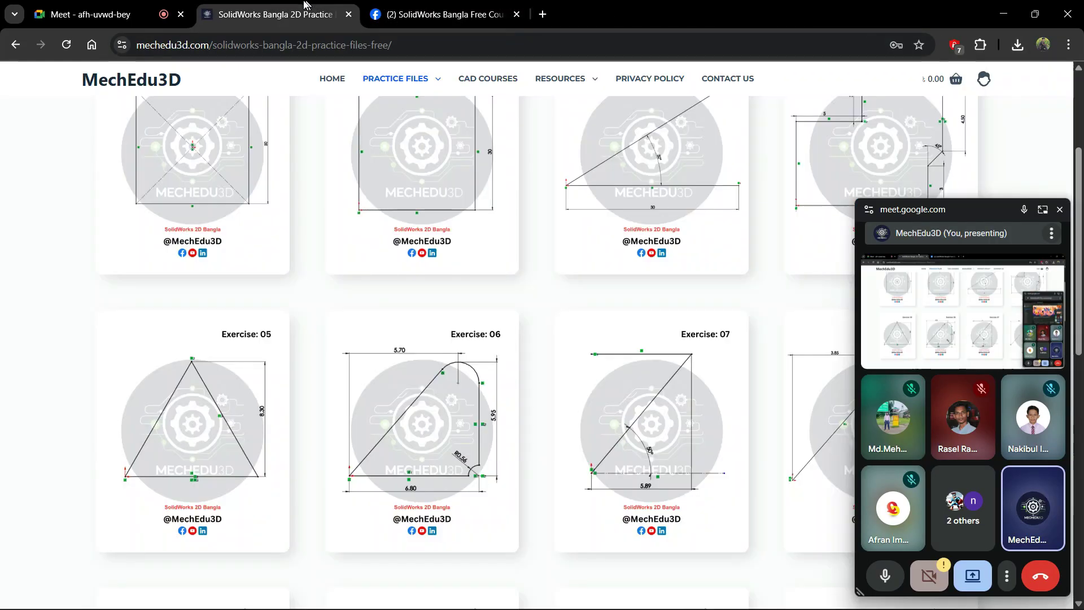
click(1060, 210)
Return to the Google Meet call, stop presenting the screen and display the participant list again.
click(94, 15)
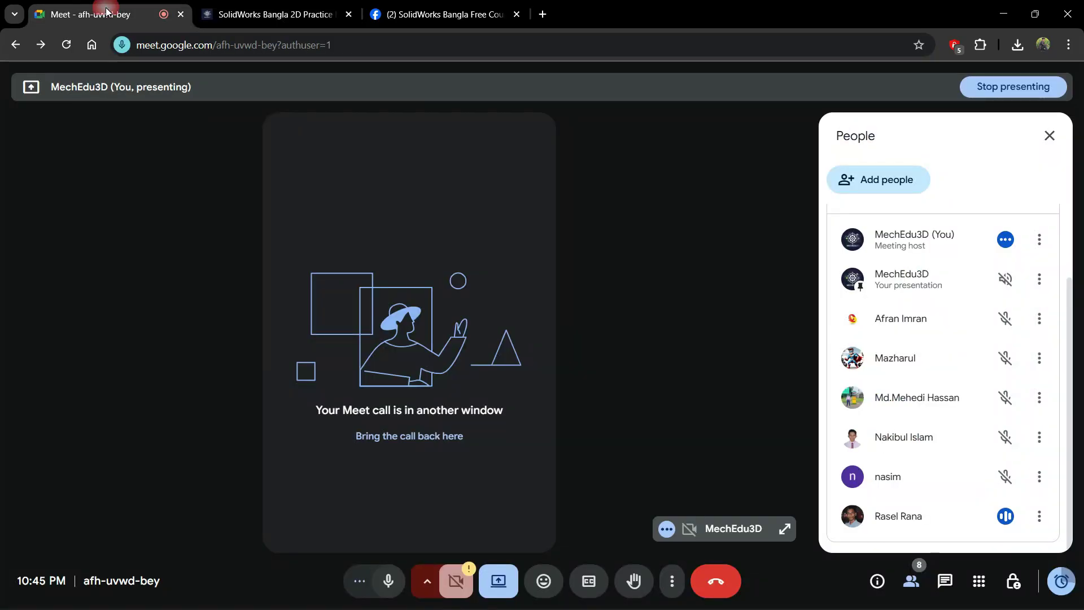
click(1049, 135)
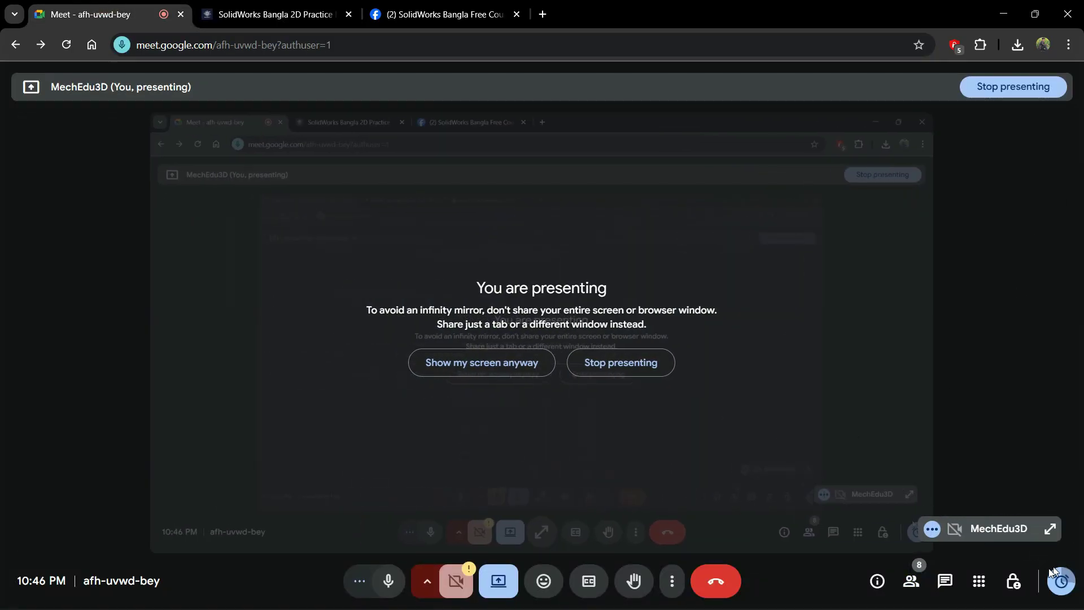
click(498, 580)
click(529, 532)
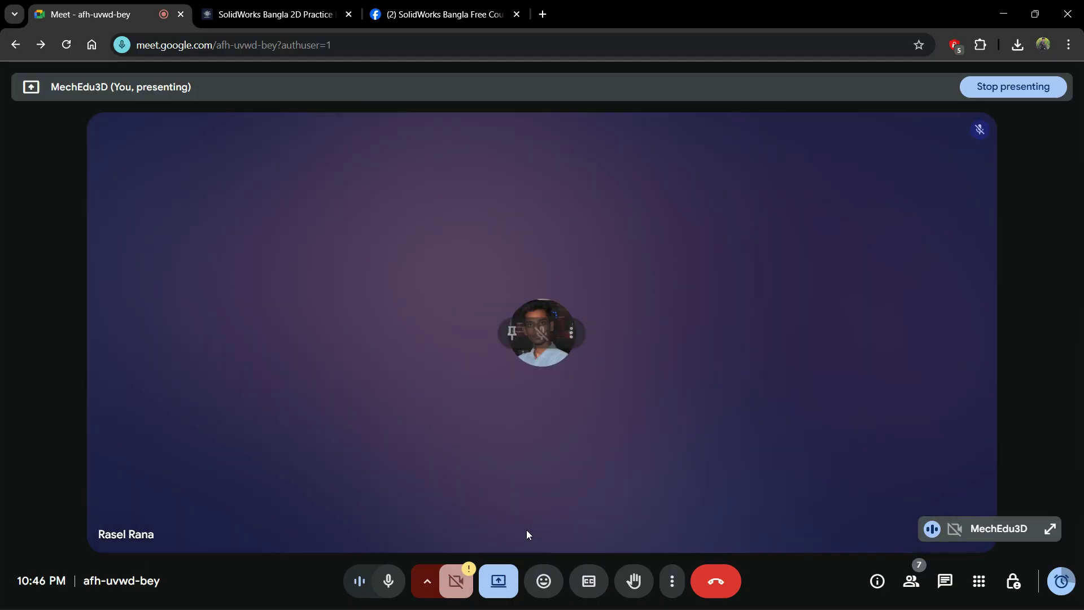
click(911, 580)
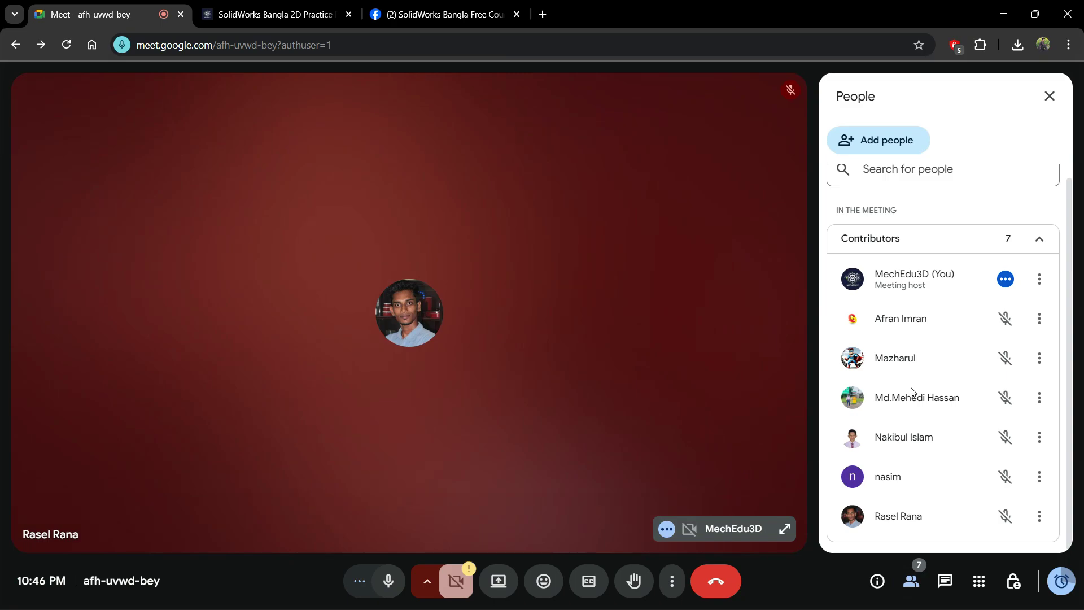
scroll(913, 391, up, 1)
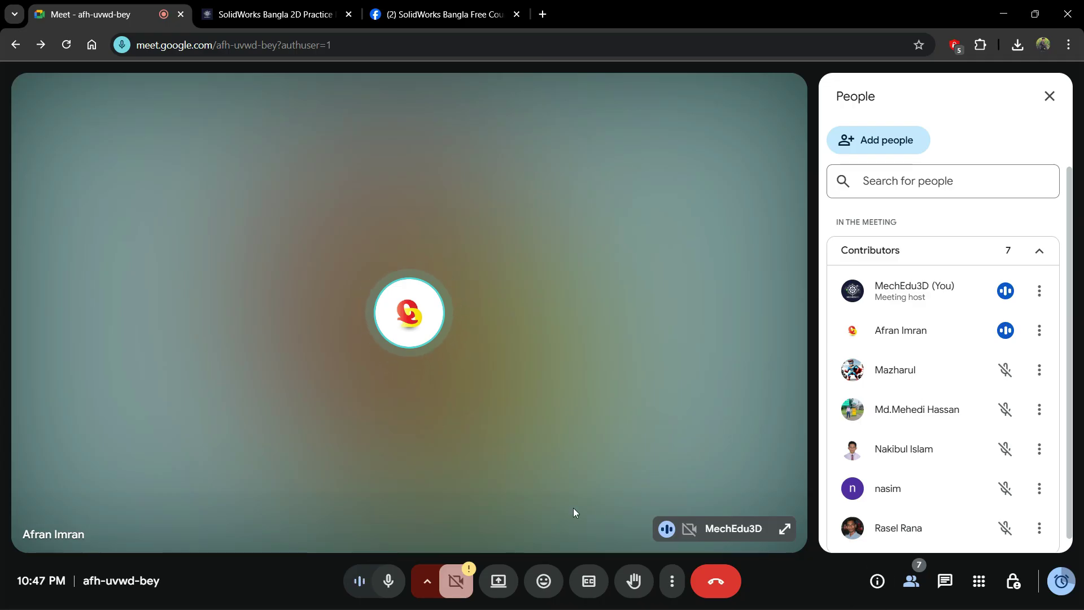
Switch to SOLIDWORKS and delete the entire dimensioned stepped profile from Sketch2.
key(alt+Tab)
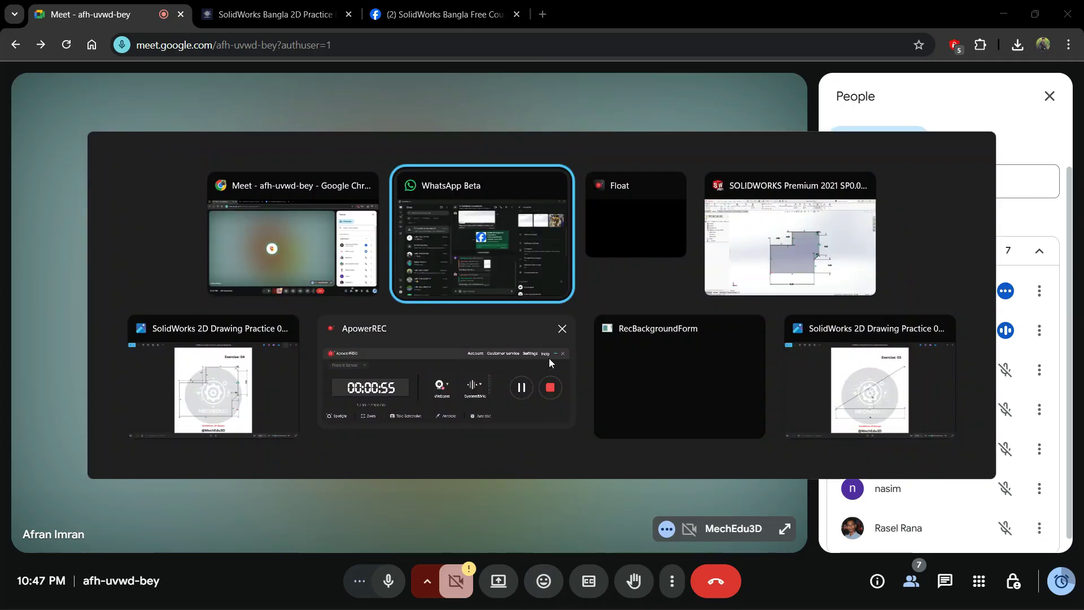
click(756, 238)
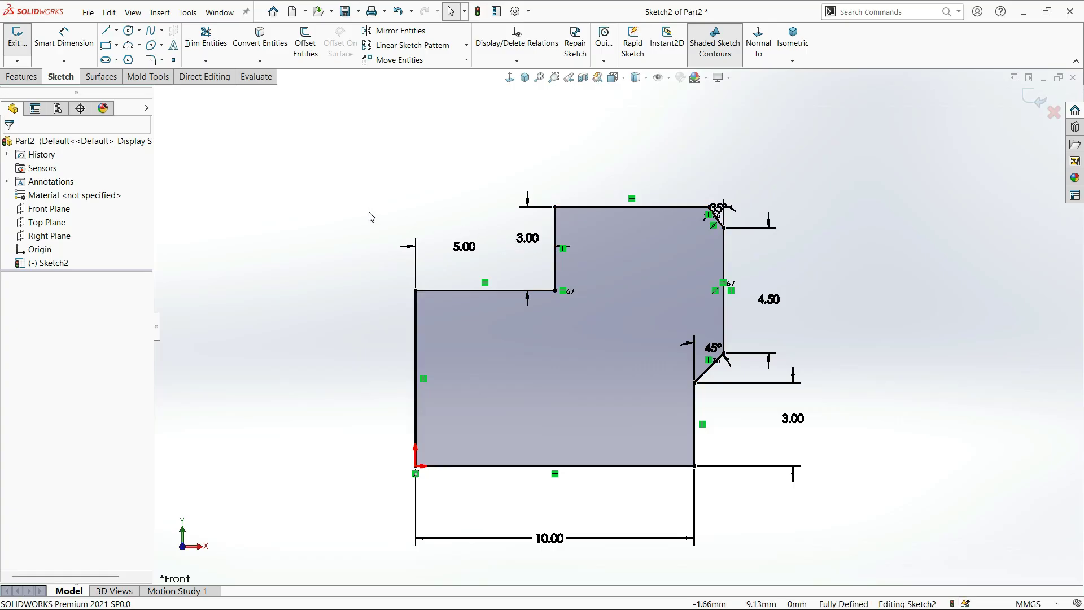
scroll(387, 349, up, 3)
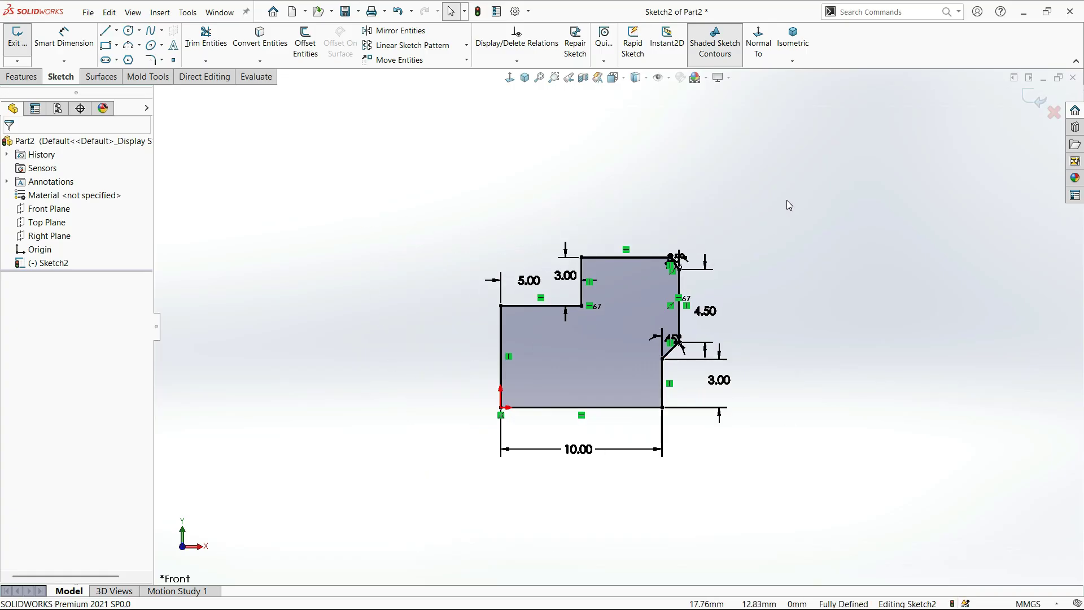
drag(786, 200, 334, 537)
key(Delete)
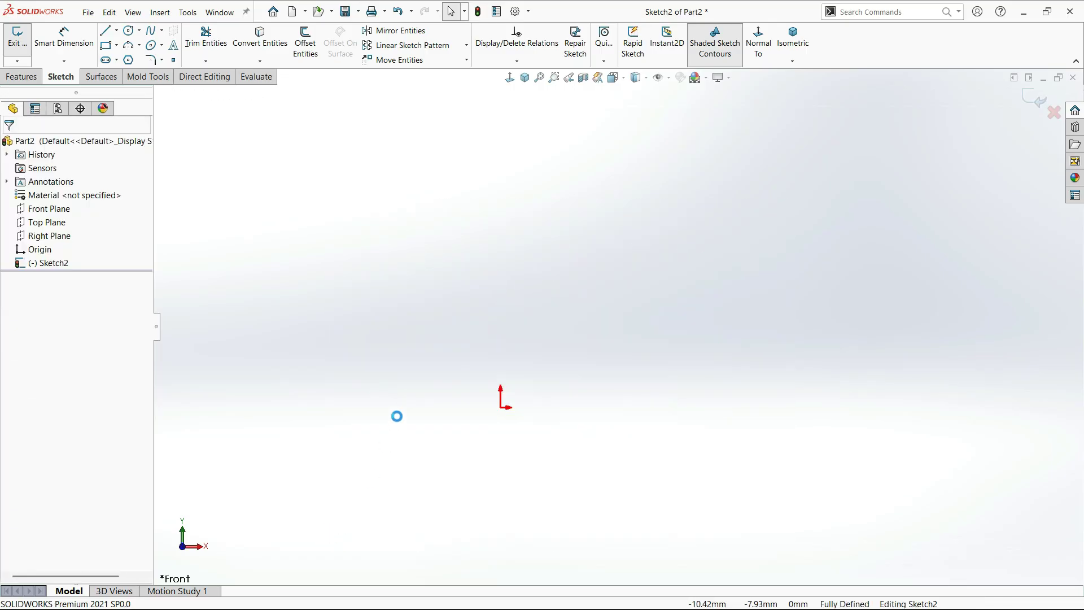
Highlight the origin in the emptied sketch and exit the sketch.
scroll(483, 417, down, 2)
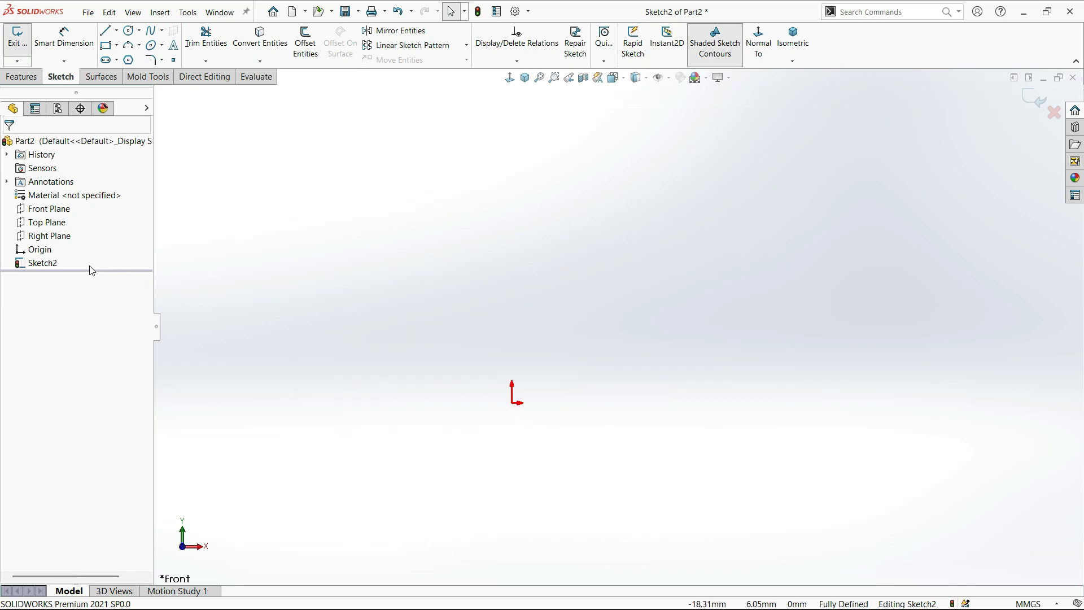
click(37, 249)
click(595, 477)
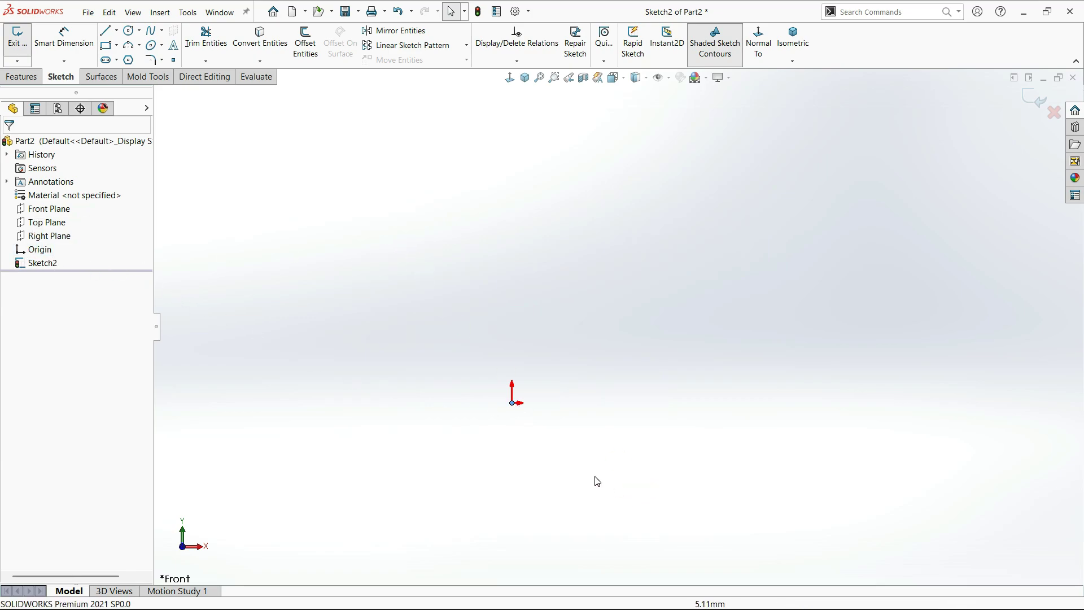
click(1035, 102)
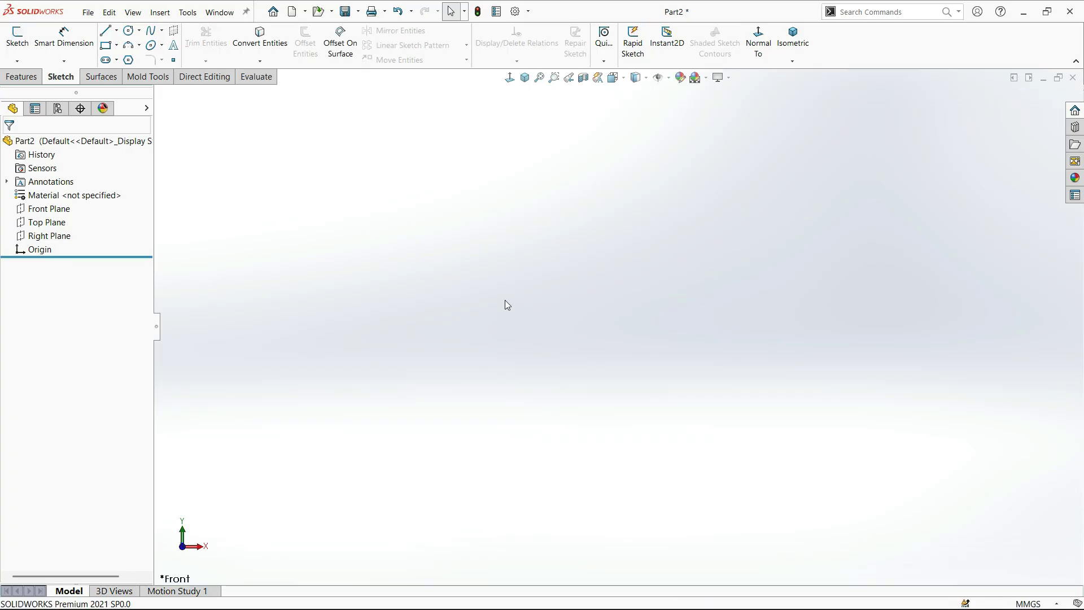
Start a new sketch on the Front Plane and clear the plane selection.
click(43, 208)
click(53, 189)
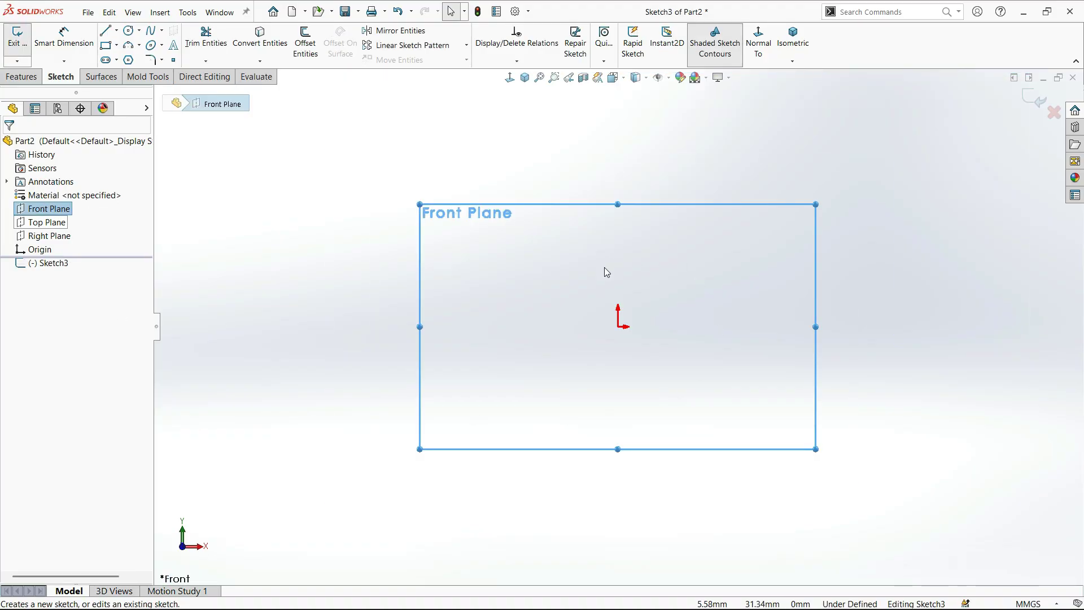
scroll(653, 331, down, 3)
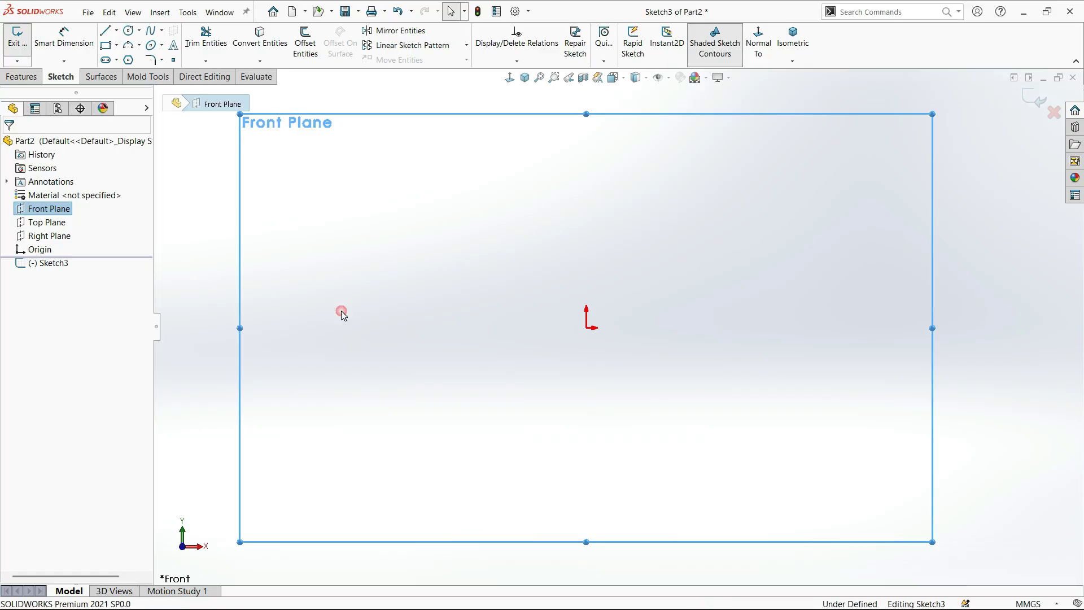
click(603, 322)
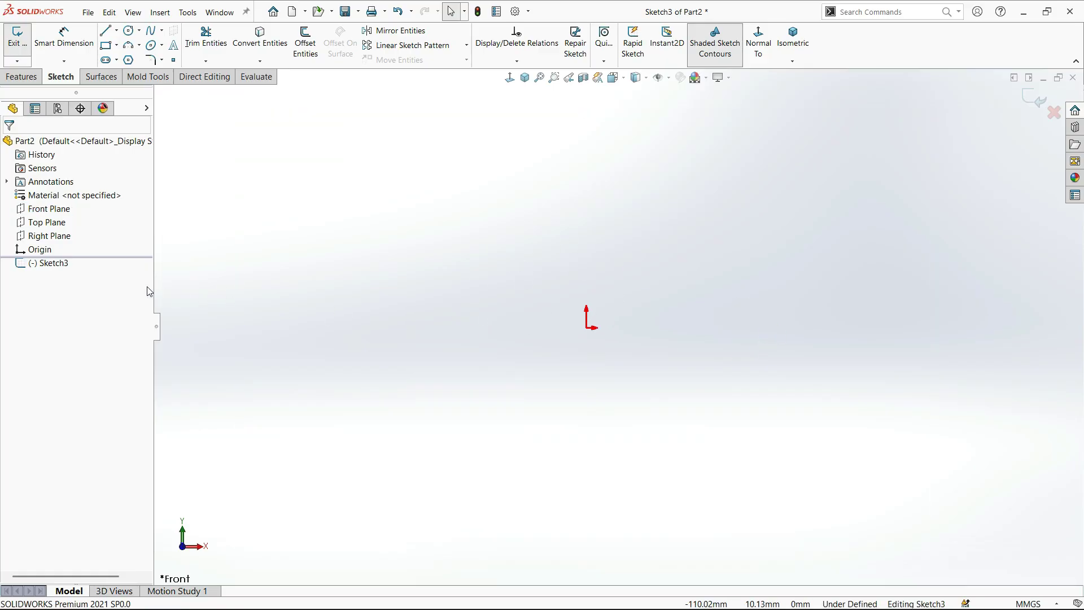
Hide the part's origin while the empty sketch is open, then exit the sketch.
click(38, 252)
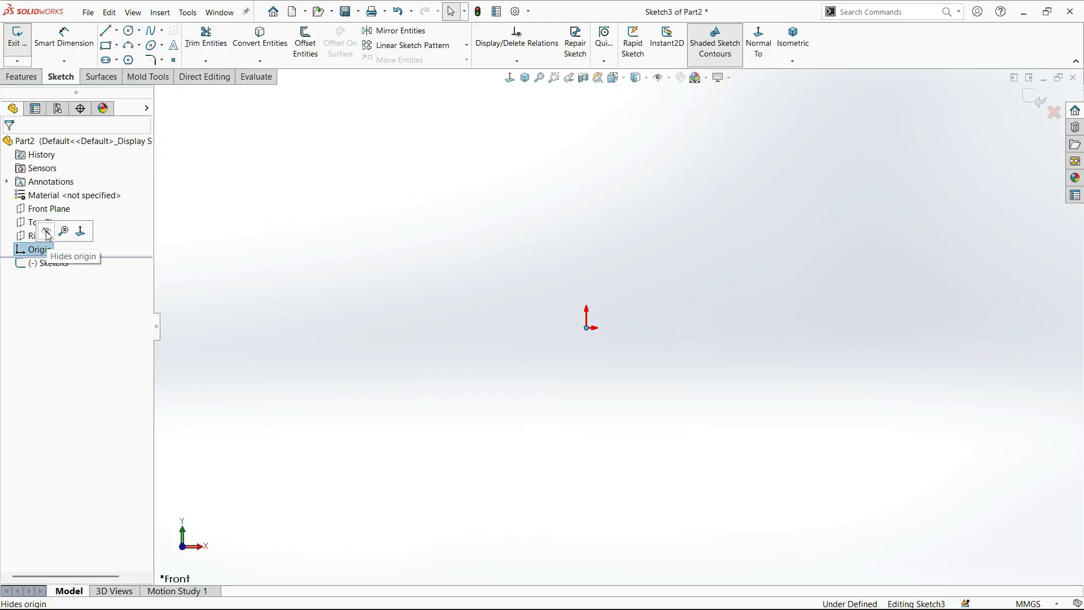
click(47, 234)
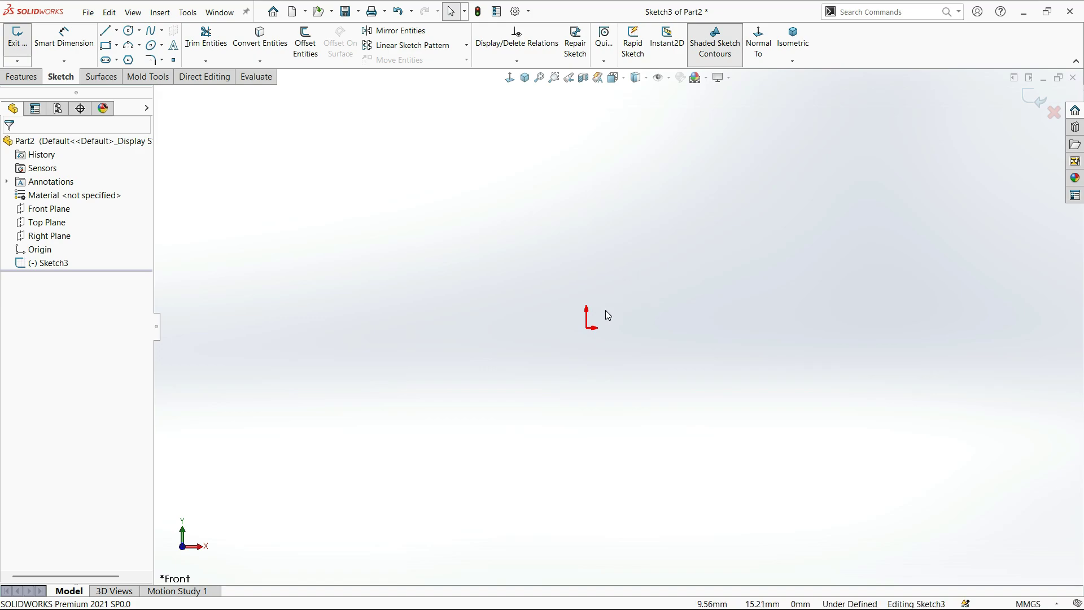
drag(624, 269, 429, 448)
click(38, 249)
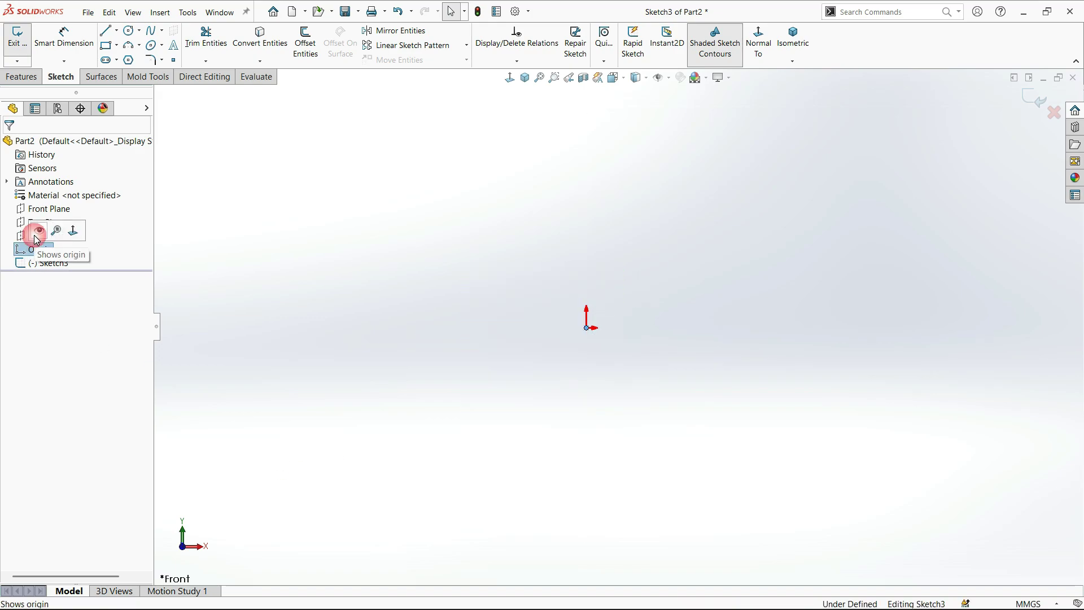
click(1036, 97)
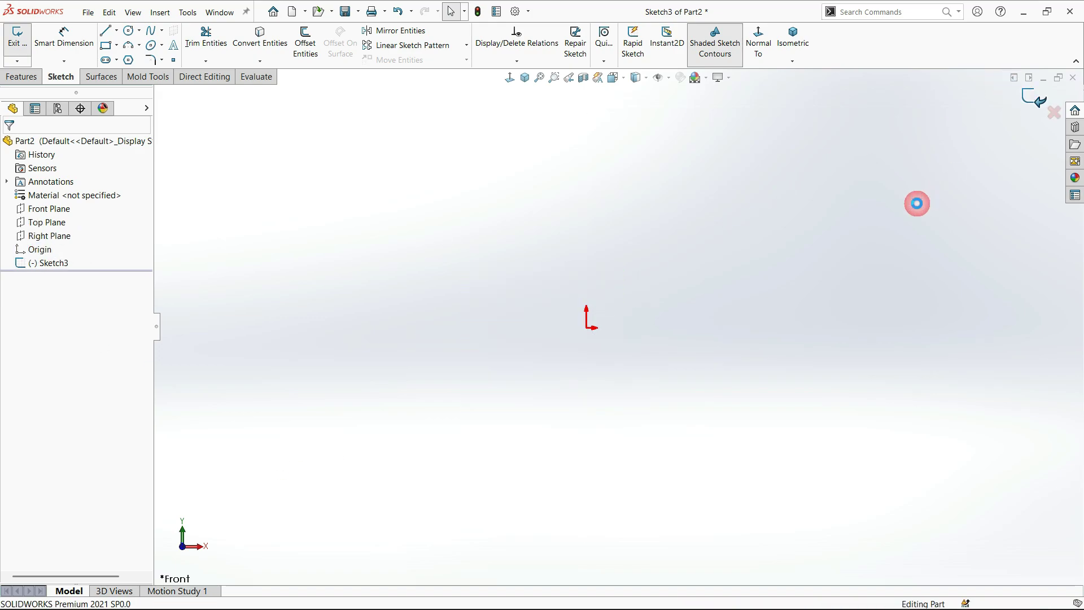
Show the part's hidden origin again outside the sketch and clear the selection.
click(48, 208)
click(38, 249)
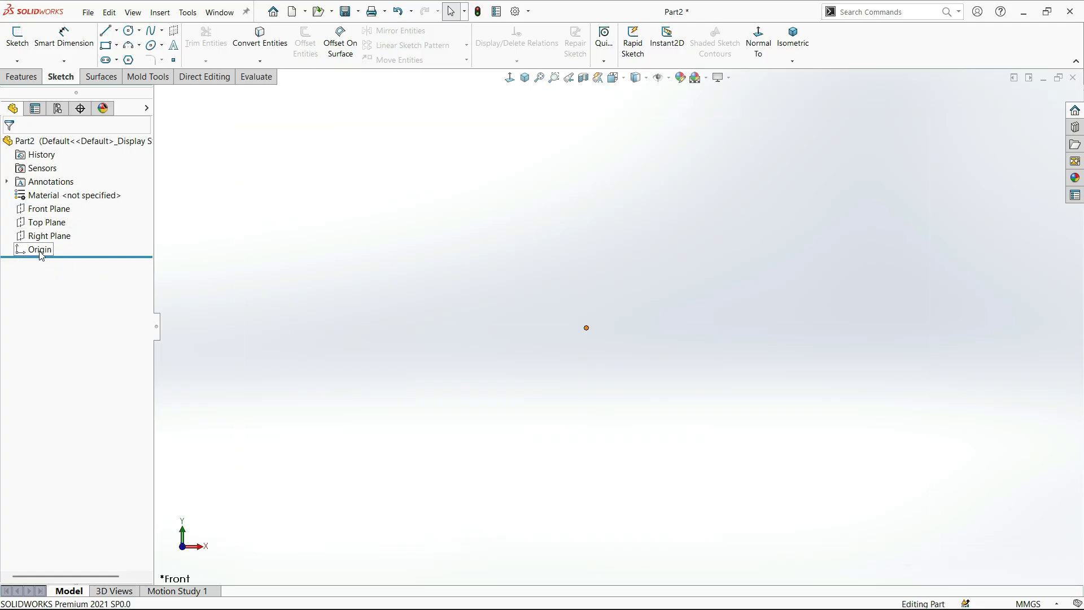
click(395, 300)
click(392, 297)
Start another sketch on the Front Plane, then hide the part's origin and show it again.
click(49, 209)
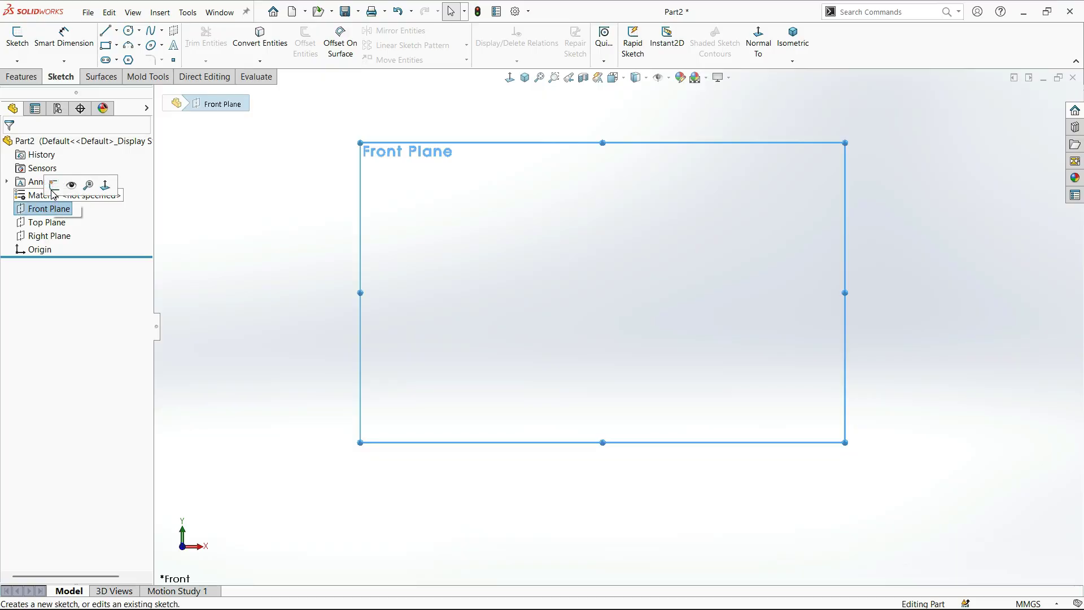
click(54, 185)
click(39, 249)
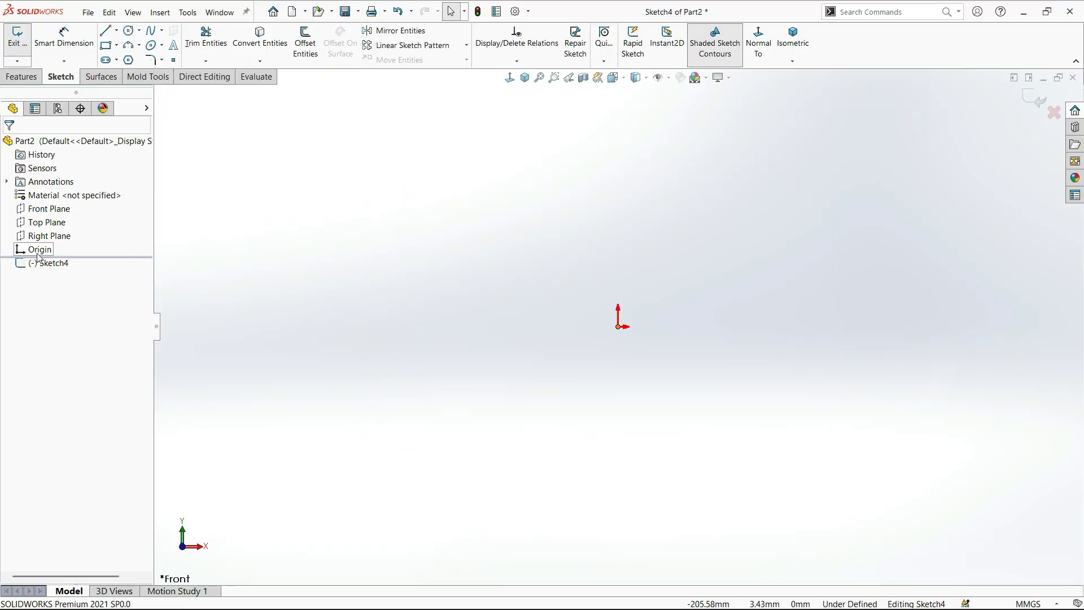
click(293, 288)
click(37, 252)
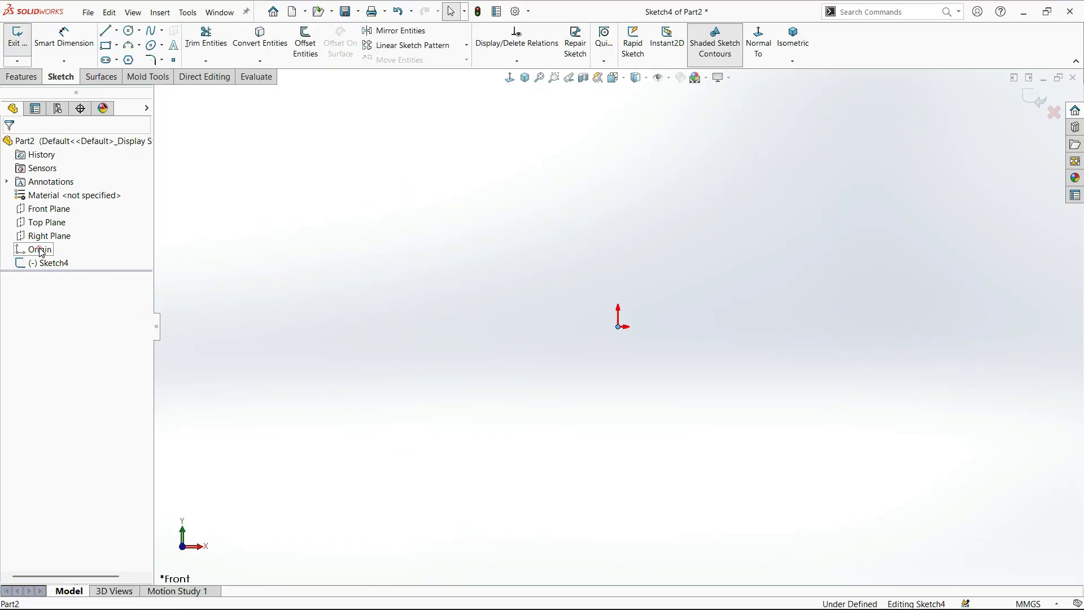
click(49, 234)
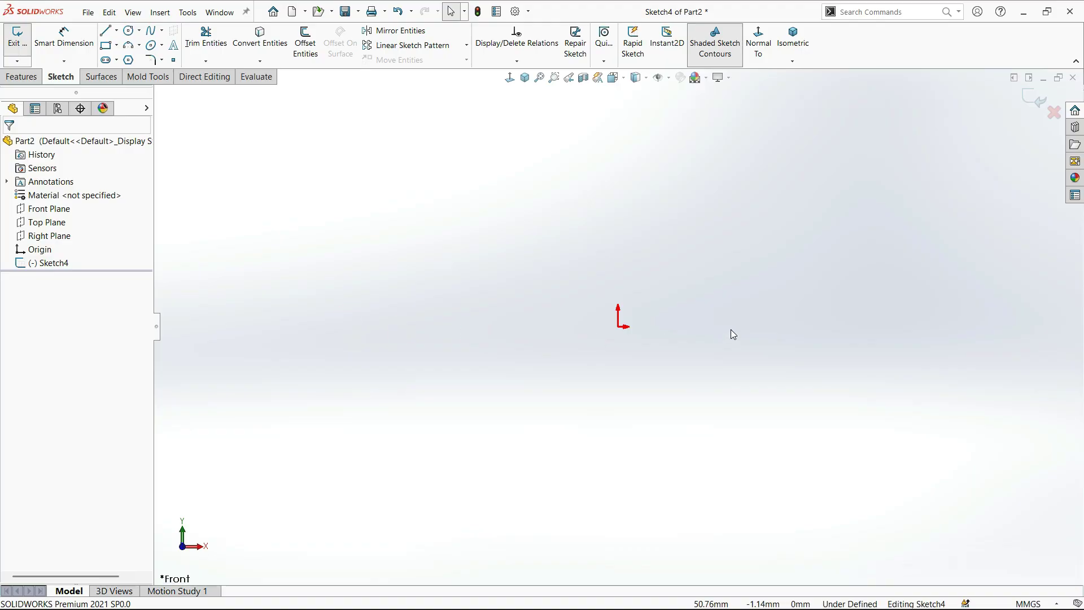
Sketch a diagonal line from the origin to about X 105 mm, Y 72 mm and exit the sketch.
click(112, 34)
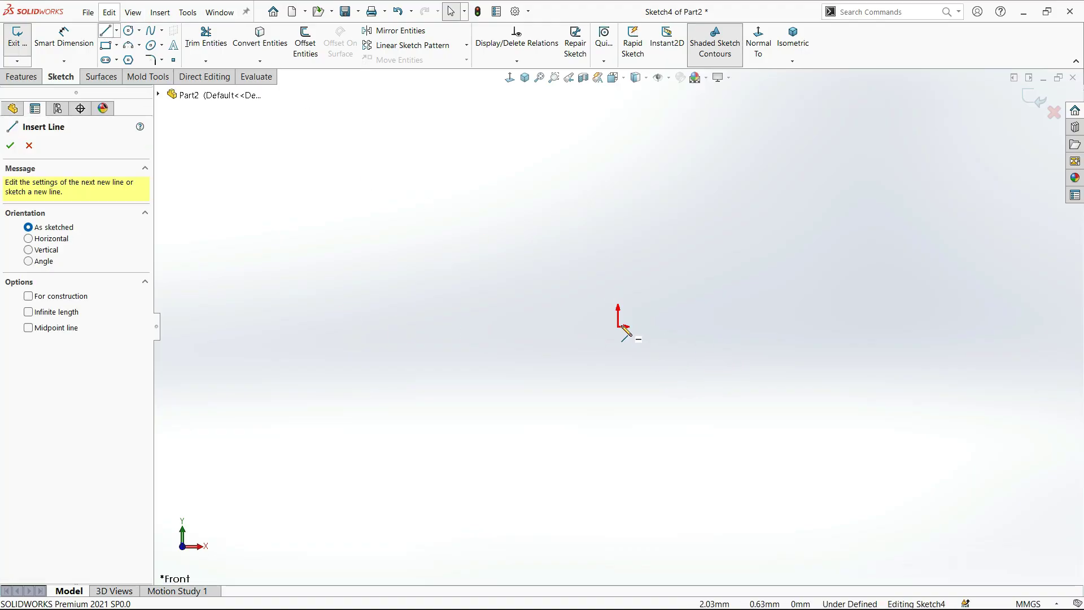
drag(621, 326, 851, 167)
right_click(850, 166)
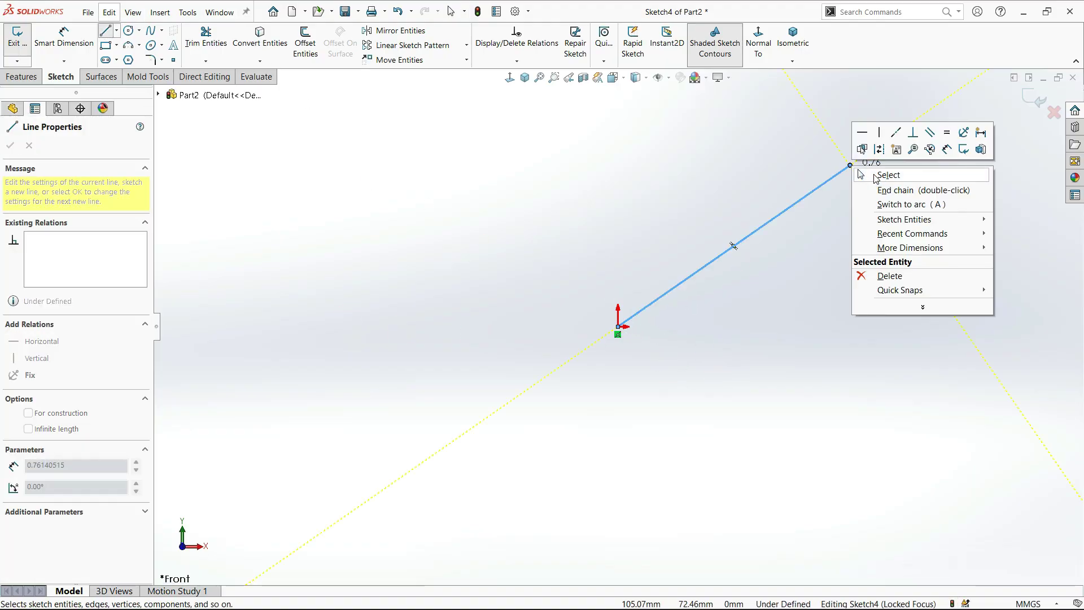
click(923, 174)
click(1034, 105)
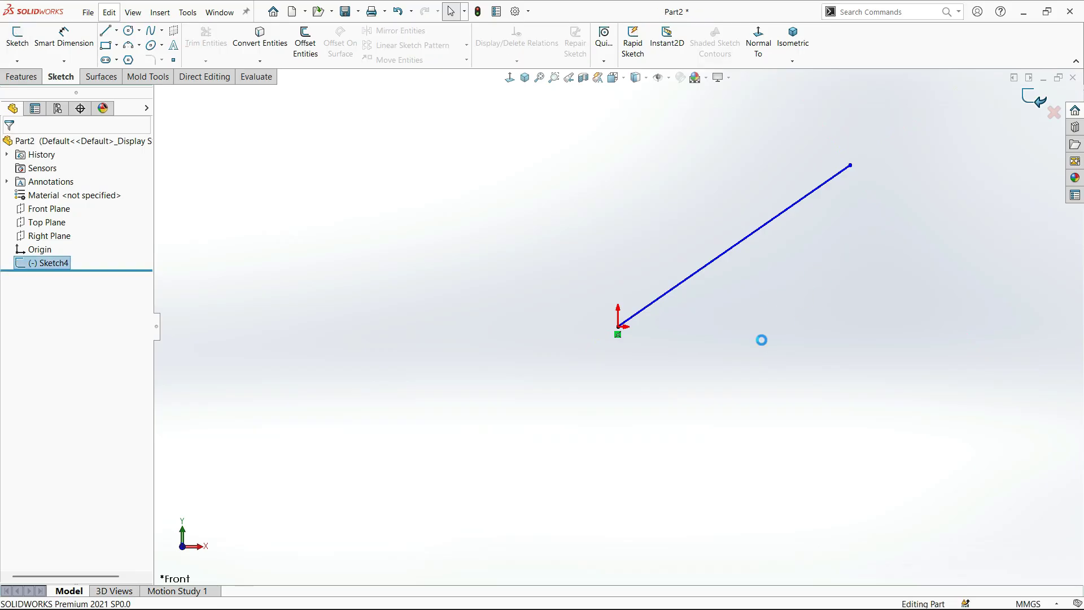
Hide the part's origin and show it again with the line sketch closed.
click(26, 249)
click(26, 232)
click(360, 255)
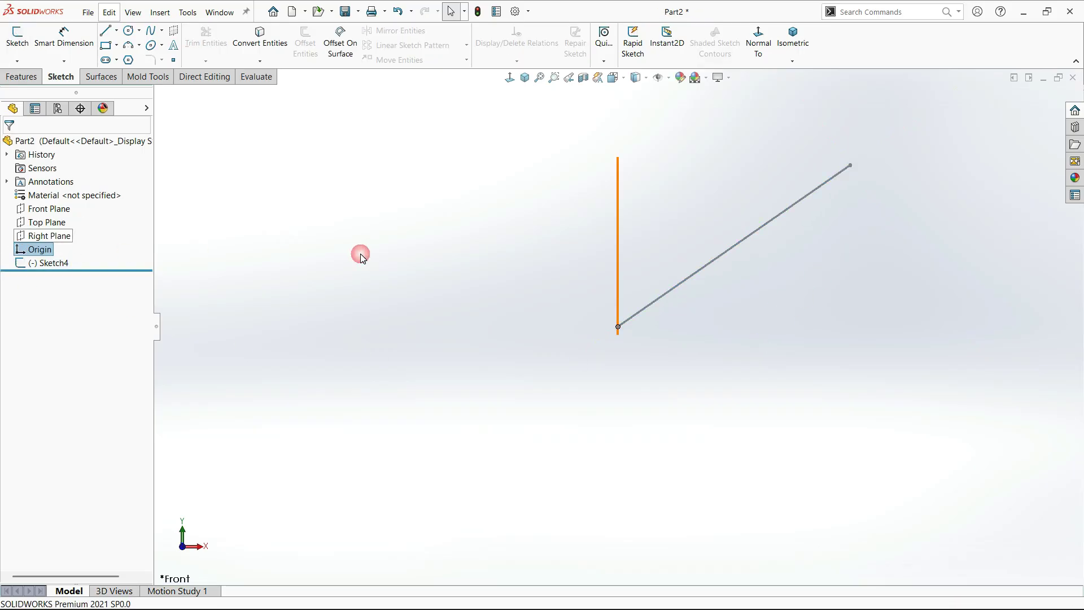
scroll(598, 316, down, 3)
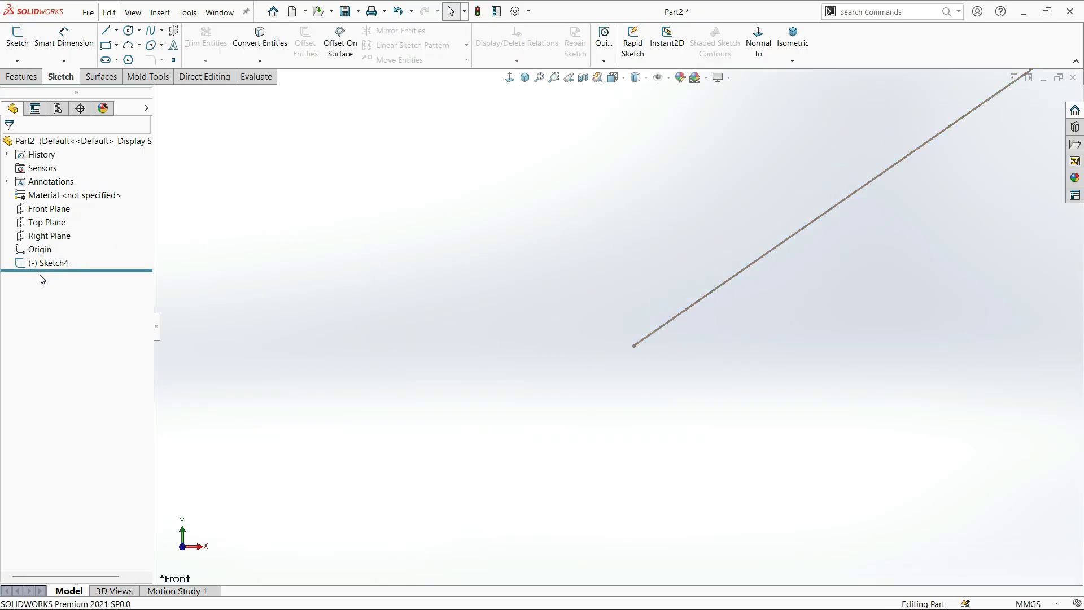
click(37, 250)
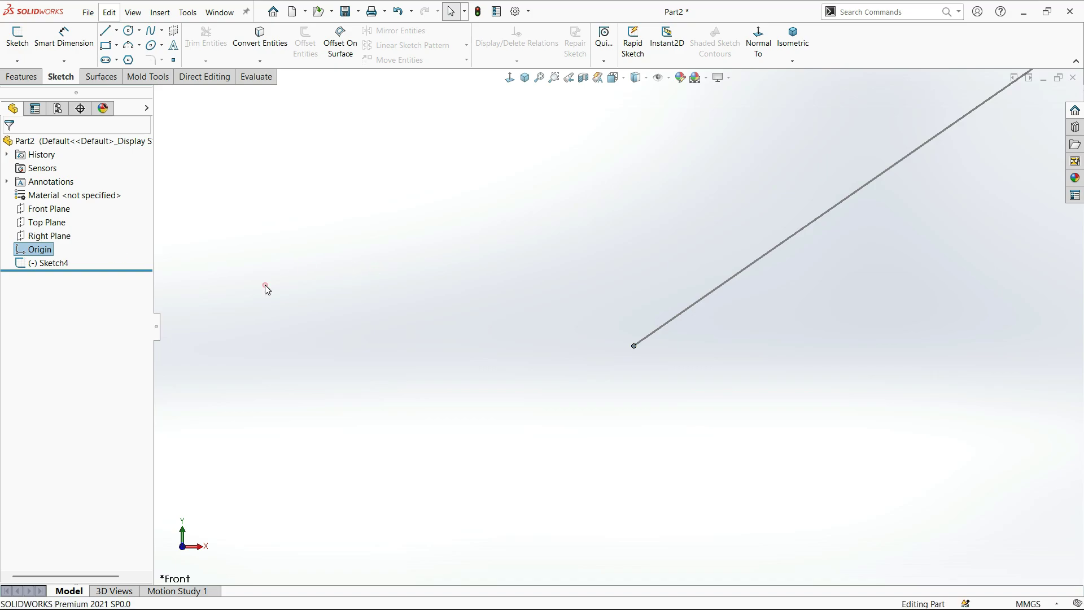
click(266, 286)
Reopen the line sketch to display its red origin, then exit the sketch.
click(48, 263)
click(53, 228)
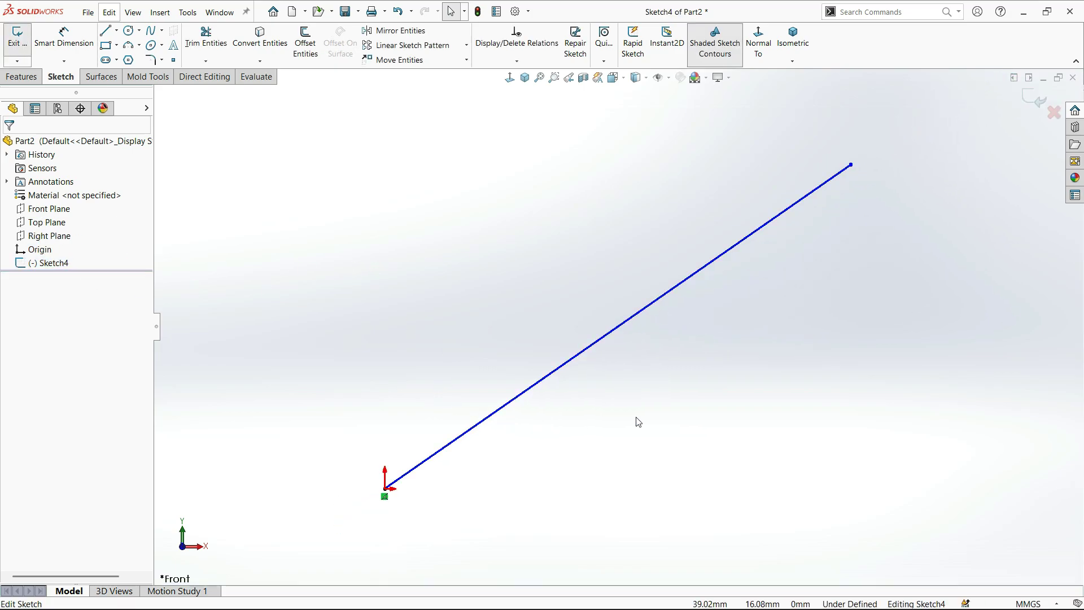
click(1033, 99)
scroll(652, 344, up, 5)
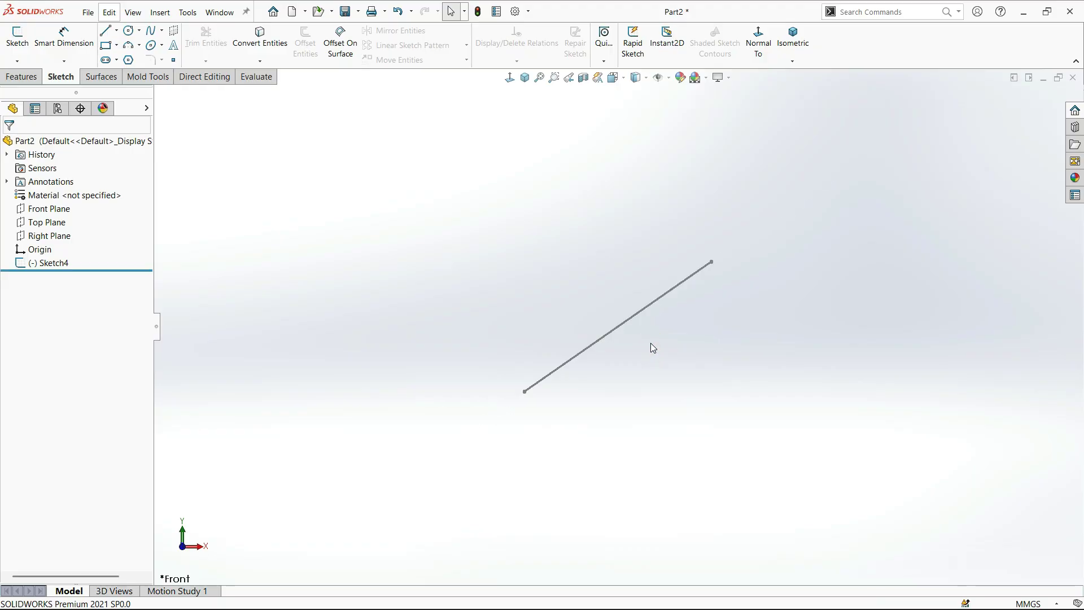
Start a further new sketch on the Front Plane beside the existing line sketch.
scroll(556, 400, down, 3)
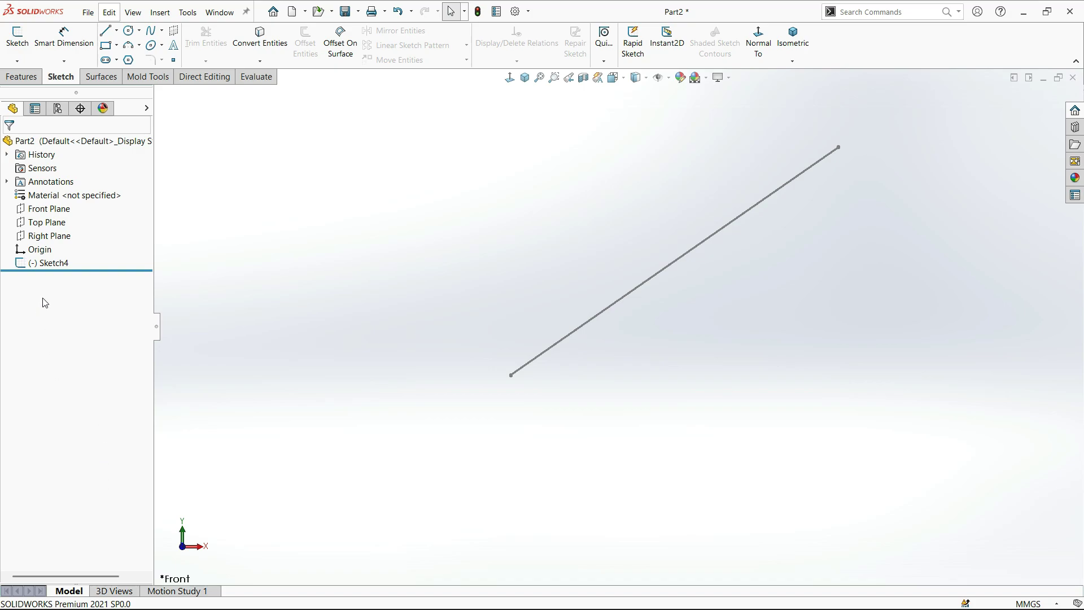
click(44, 209)
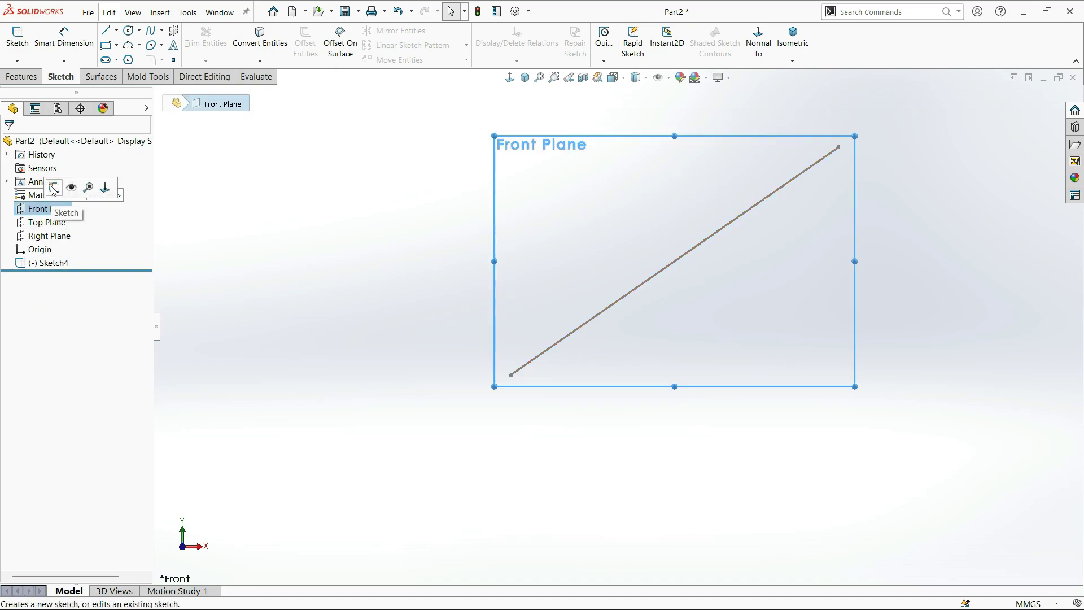
click(56, 188)
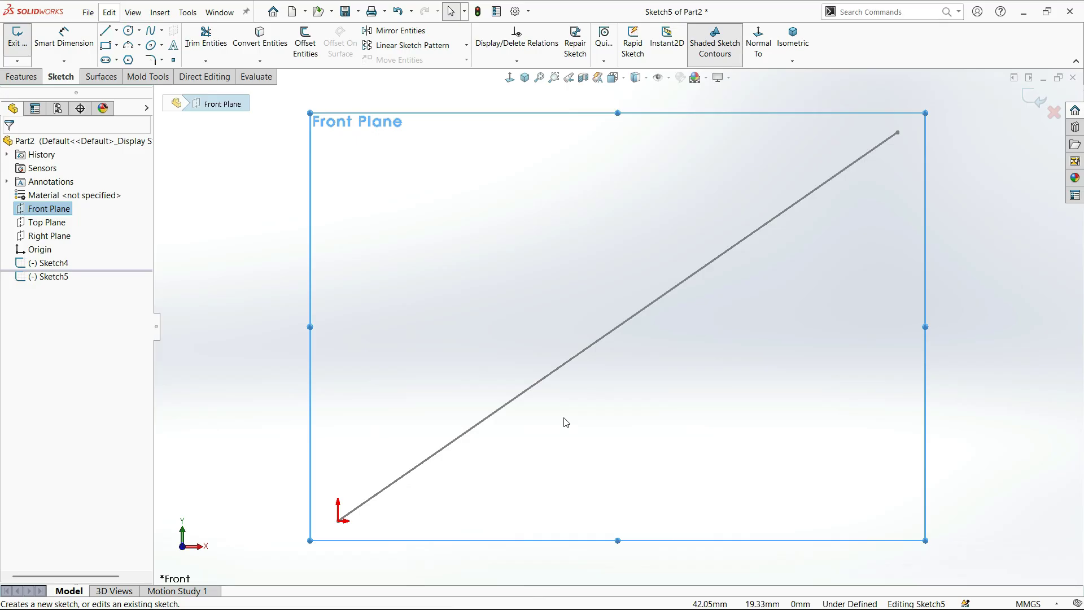
Check the SolidWorks Free Batch 01 group chat, then switch to the Google Meet call.
key(alt+Tab)
click(664, 238)
key(alt+Tab)
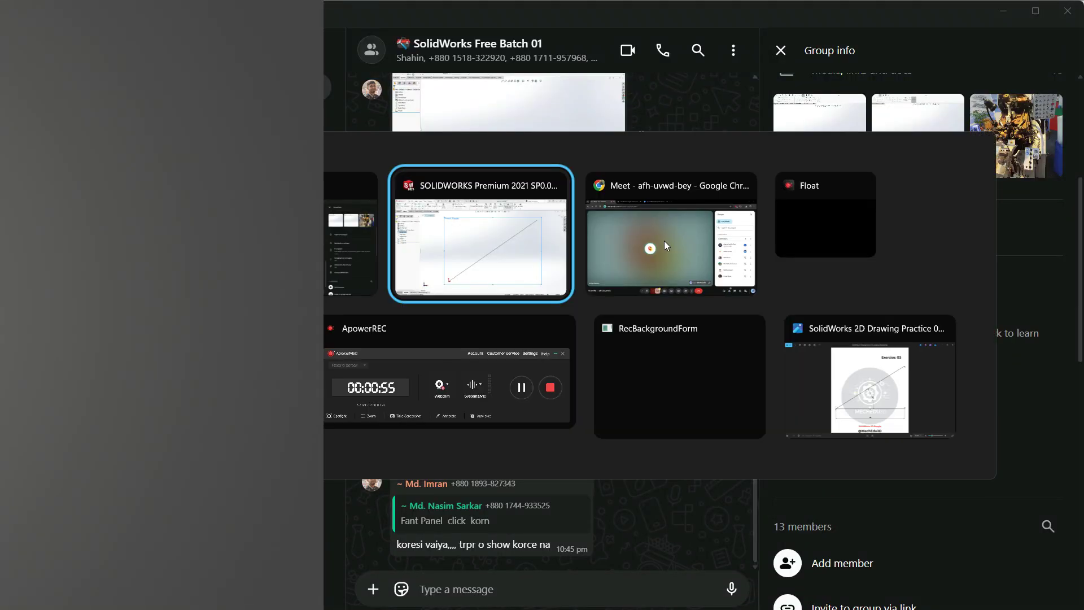
click(645, 231)
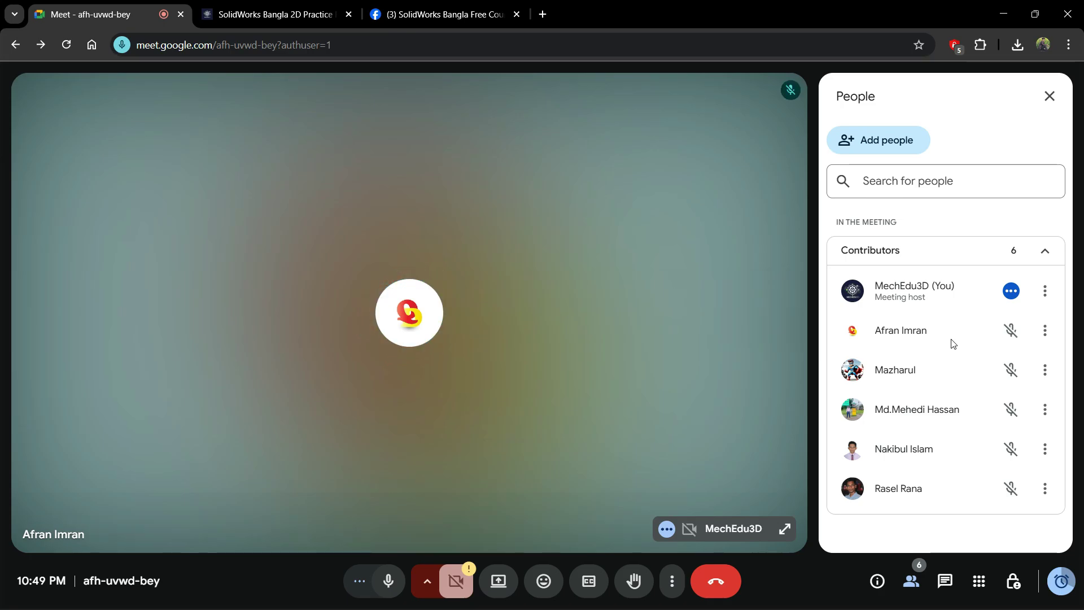
click(498, 583)
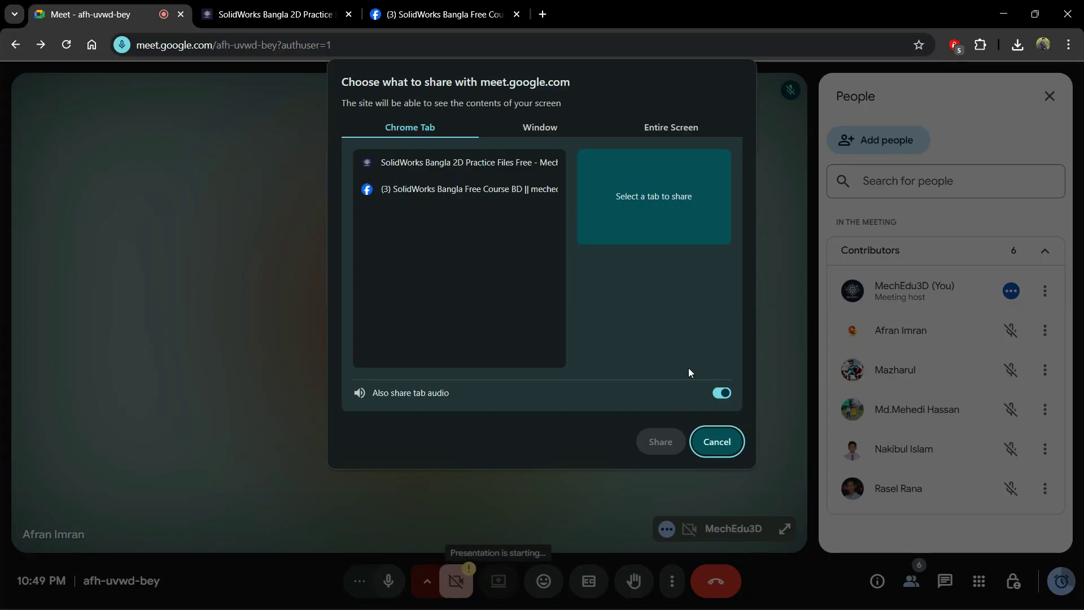
click(713, 440)
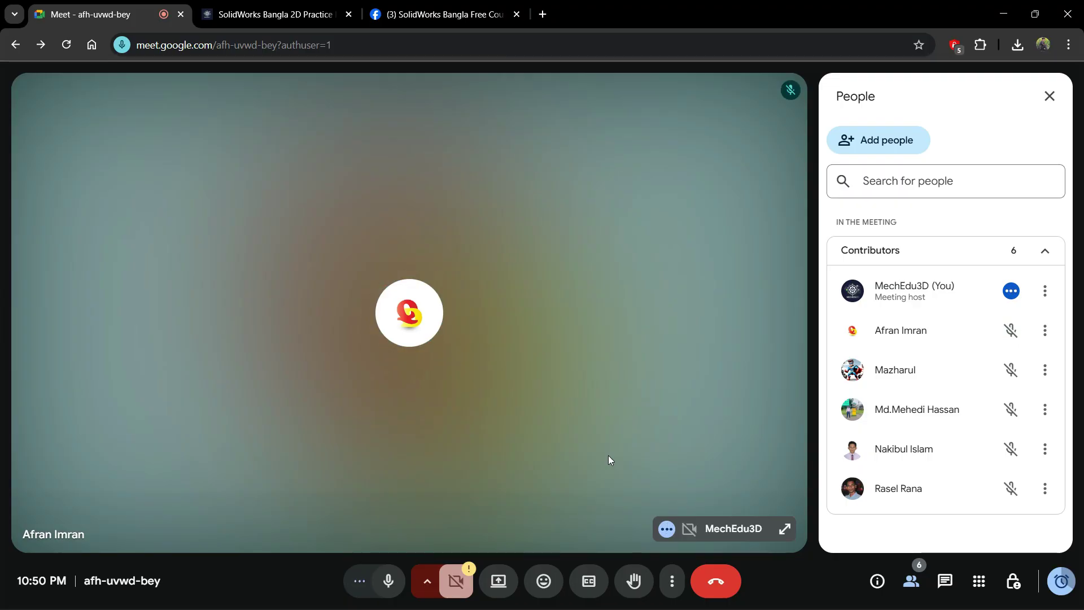
mouse_move(565, 448)
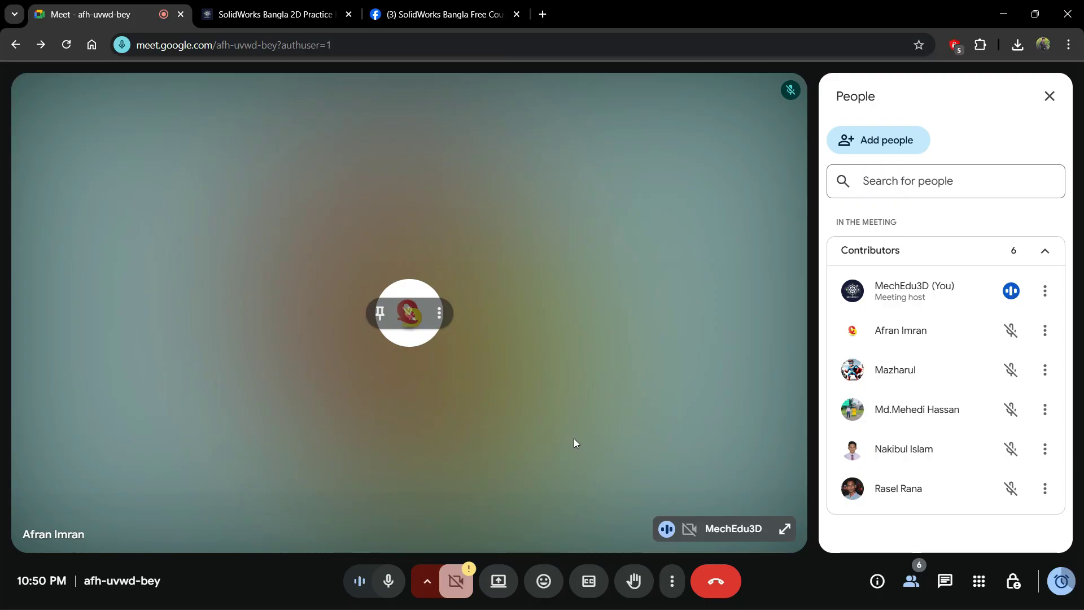